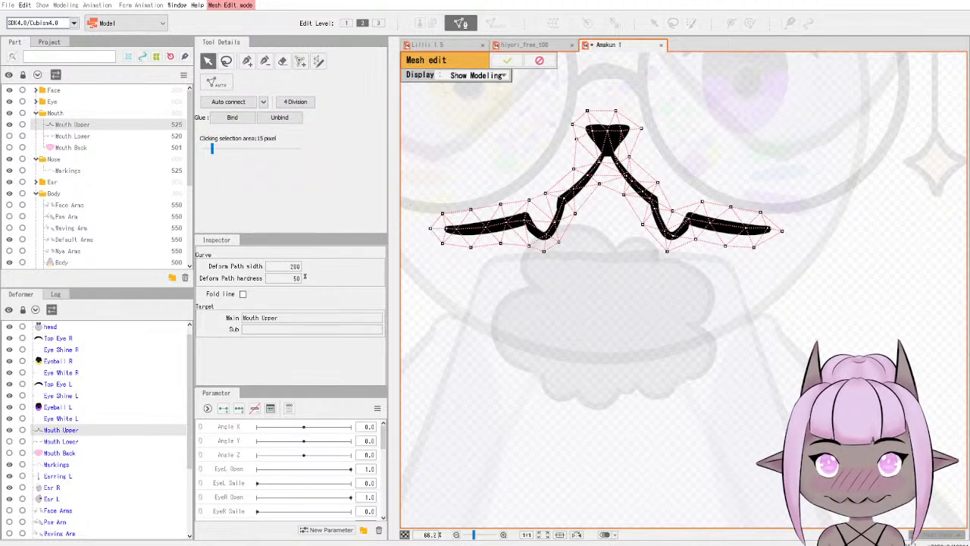
Switch to the web browser and look through the Syafire YouTube channel page.
{"action": "key", "text": "alt+Tab"}
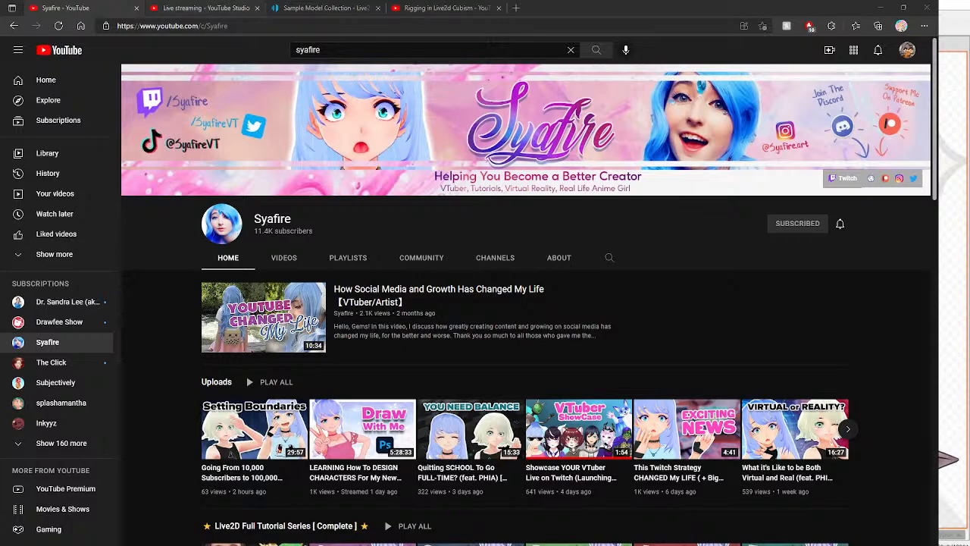
{"action": "scroll", "coordinate": [546, 304], "scroll_direction": "down", "scroll_amount": 5}
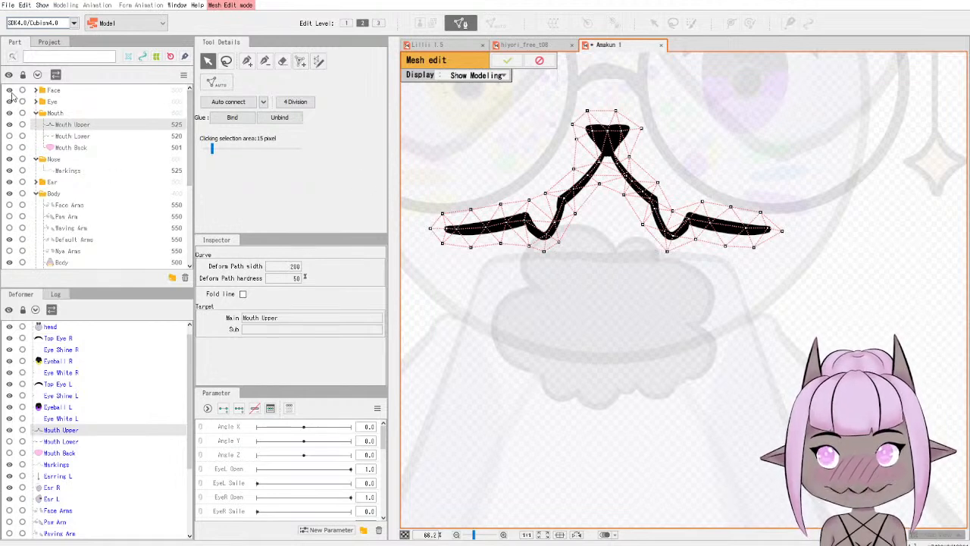
Return to Live2D Cubism and apply the mesh edit on the Mouth Upper part.
{"action": "scroll", "coordinate": [606, 202], "scroll_direction": "down", "scroll_amount": 5}
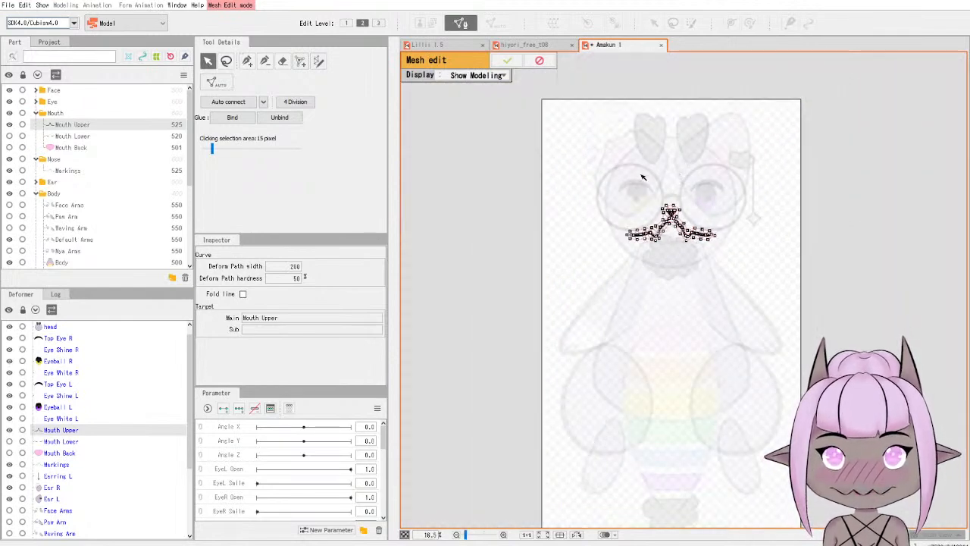
{"action": "scroll", "coordinate": [699, 254], "scroll_direction": "up", "scroll_amount": 5}
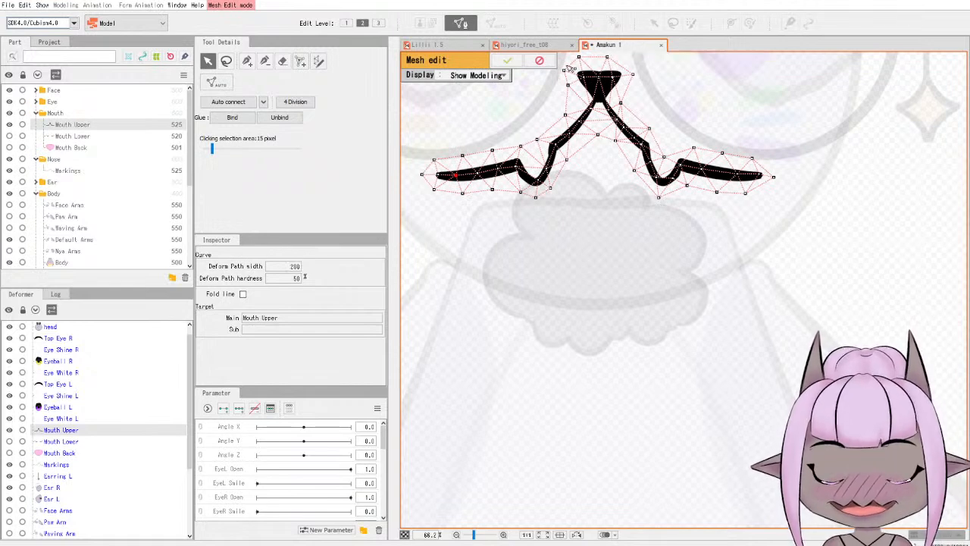
{"action": "left_click", "coordinate": [509, 61]}
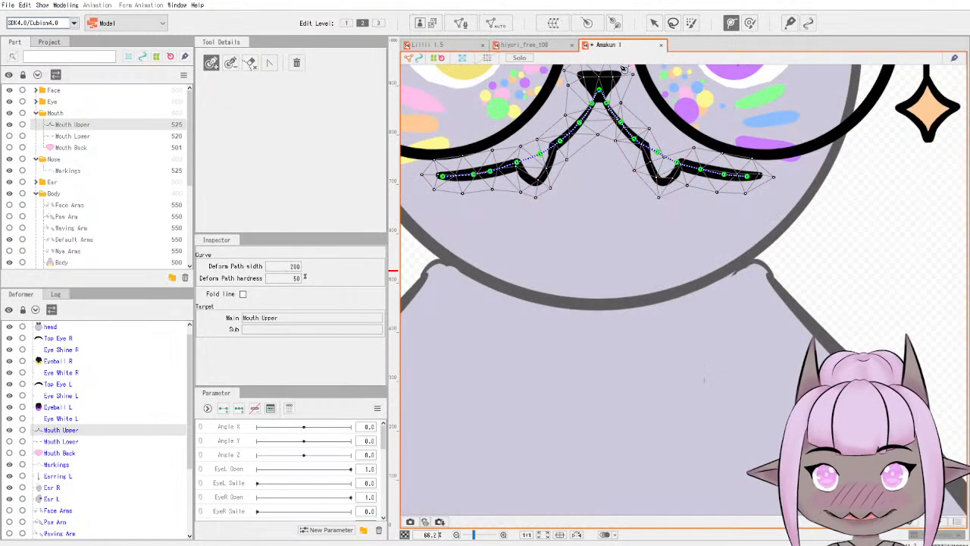
Nudge the Mouth Upper deform path points beside both fangs so they sit on the mouth line.
{"action": "left_click", "coordinate": [657, 155]}
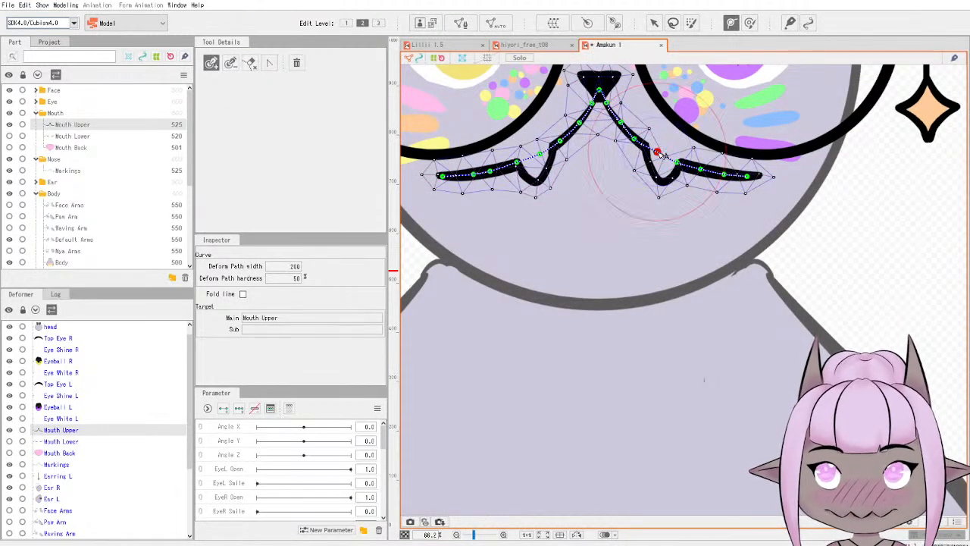
{"action": "left_click_drag", "start_coordinate": [677, 162], "coordinate": [677, 163]}
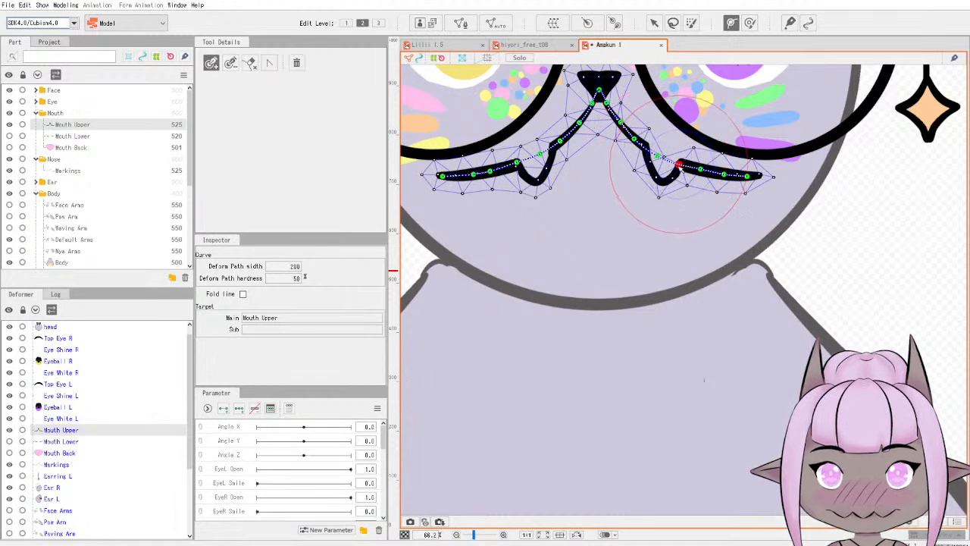
{"action": "left_click", "coordinate": [730, 24]}
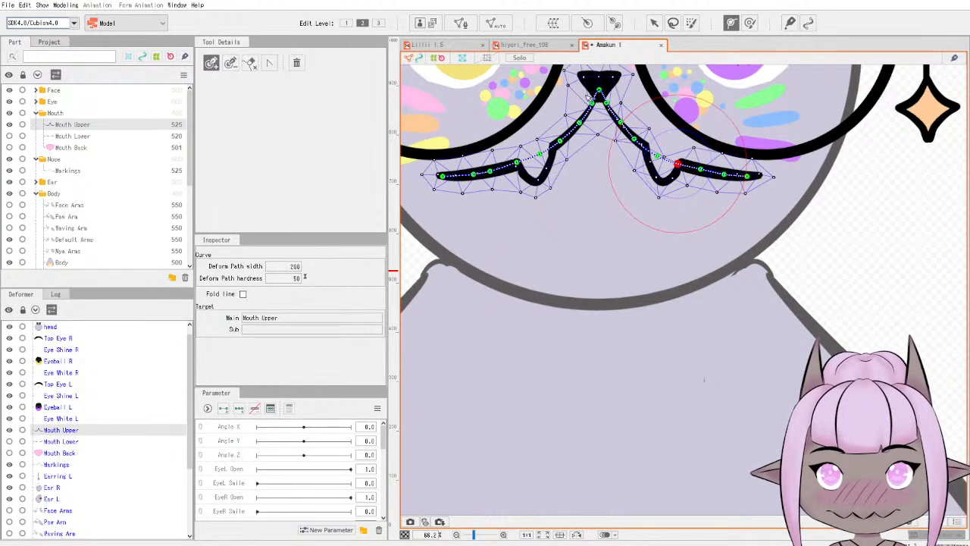
{"action": "left_click", "coordinate": [493, 170]}
{"action": "left_click", "coordinate": [518, 164]}
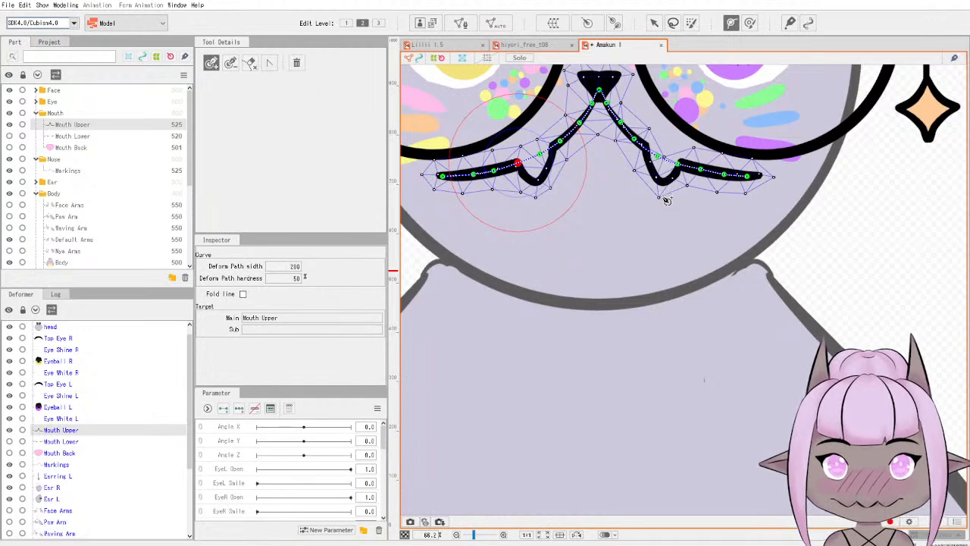
{"action": "scroll", "coordinate": [568, 199], "scroll_direction": "up", "scroll_amount": 2}
{"action": "scroll", "coordinate": [559, 194], "scroll_direction": "down", "scroll_amount": 4}
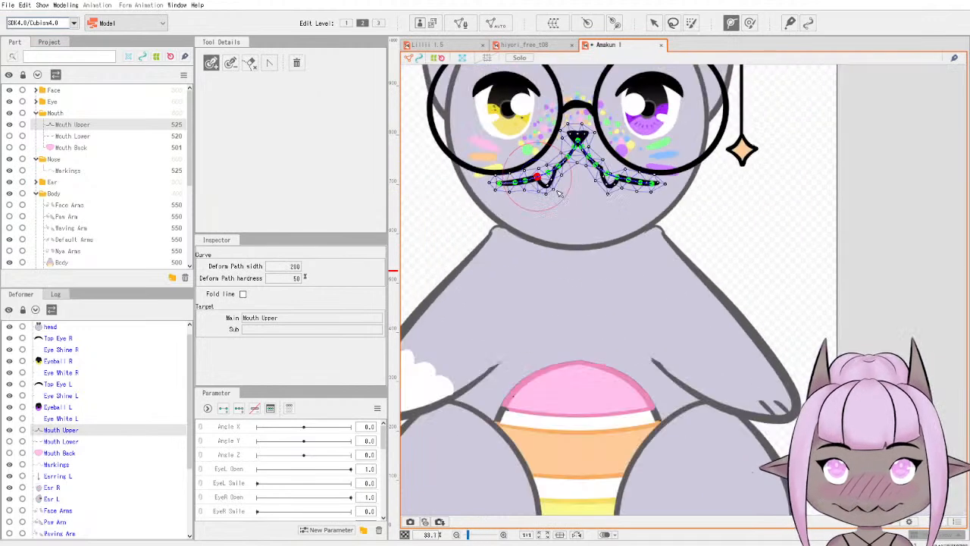
Examine the mesh and deform path of Top Eye R in the Eyeball group.
{"action": "left_click", "coordinate": [36, 102]}
{"action": "left_click", "coordinate": [65, 113]}
{"action": "left_click", "coordinate": [44, 112]}
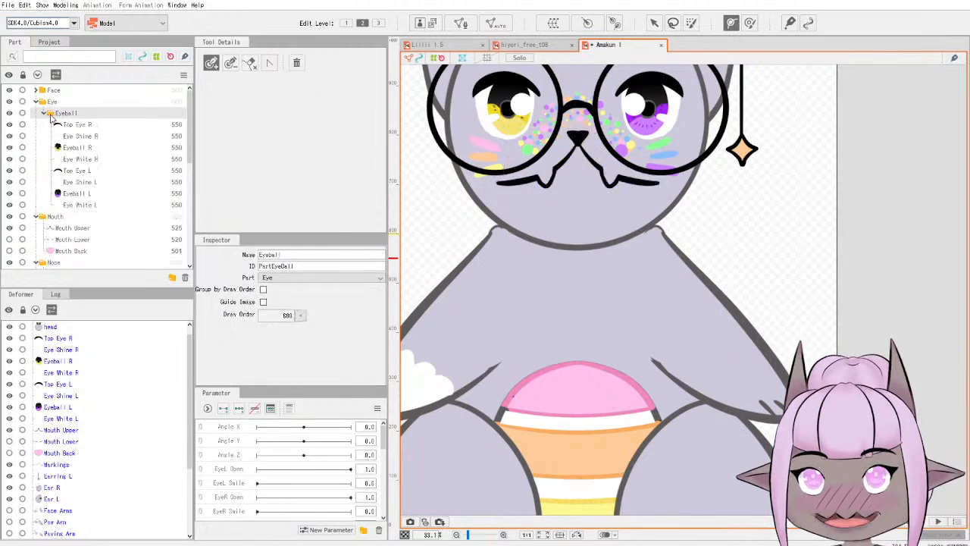
{"action": "left_click", "coordinate": [79, 125]}
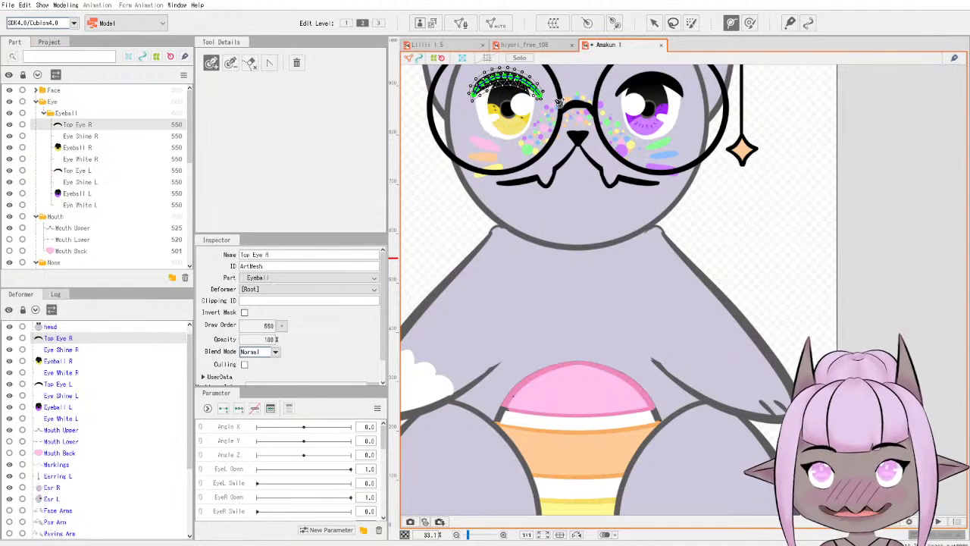
{"action": "scroll", "coordinate": [674, 186], "scroll_direction": "down", "scroll_amount": 3}
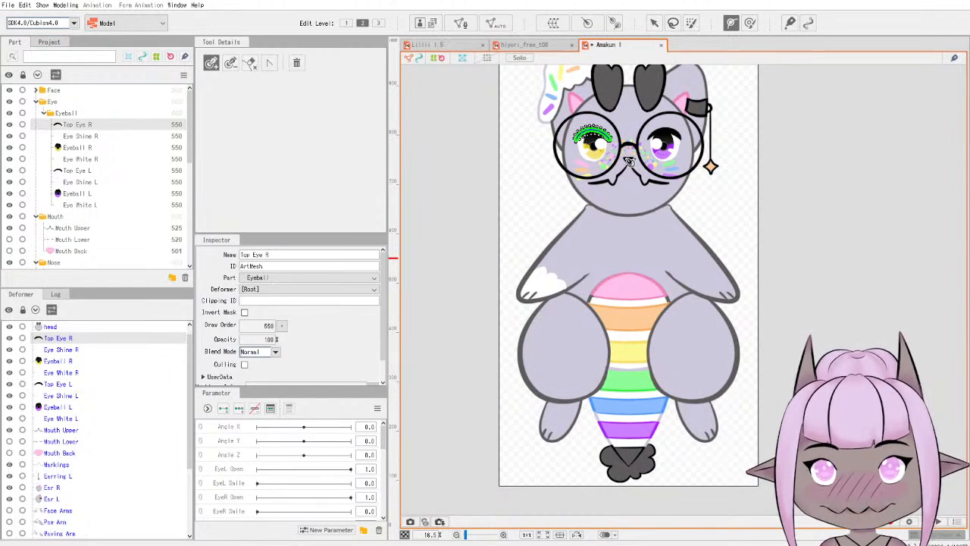
{"action": "scroll", "coordinate": [628, 161], "scroll_direction": "up", "scroll_amount": 4}
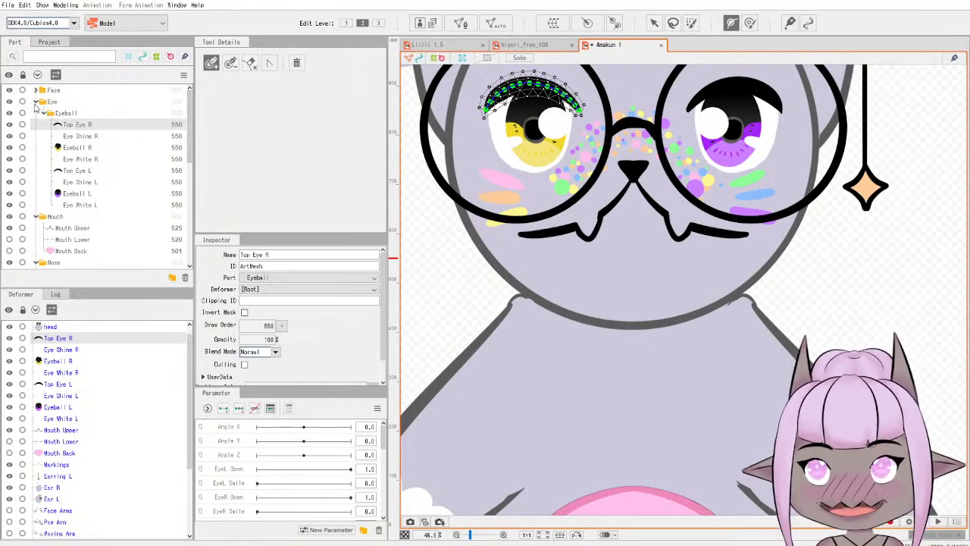
{"action": "left_click", "coordinate": [35, 102]}
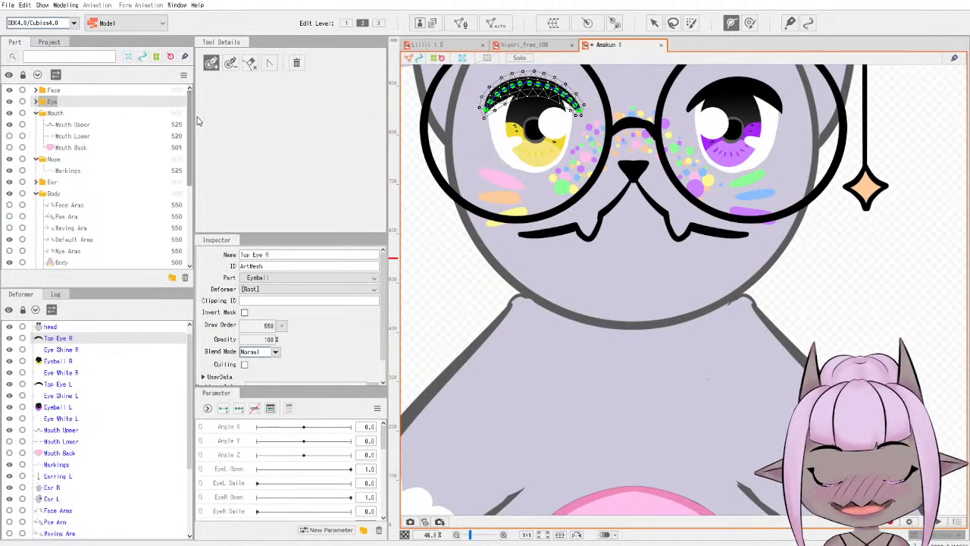
Inspect the meshes of the Glasses and head parts in the Face group.
{"action": "left_click", "coordinate": [36, 90]}
{"action": "left_click", "coordinate": [65, 101]}
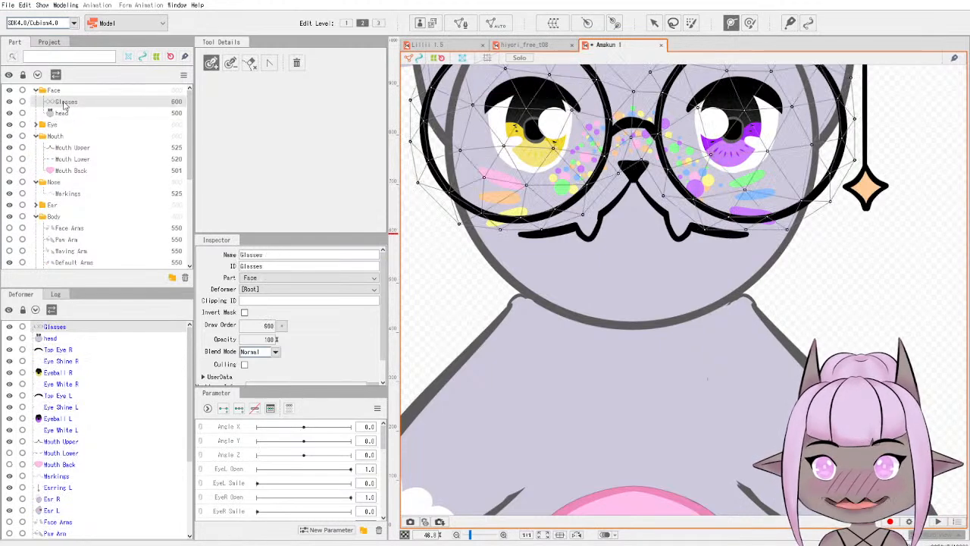
{"action": "scroll", "coordinate": [515, 239], "scroll_direction": "down", "scroll_amount": 3}
{"action": "scroll", "coordinate": [515, 240], "scroll_direction": "down", "scroll_amount": 1}
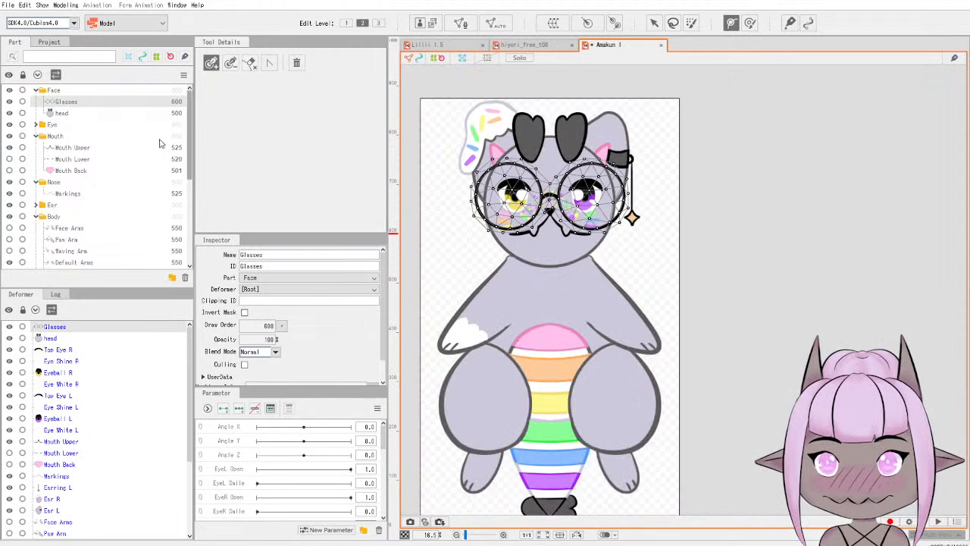
{"action": "left_click", "coordinate": [61, 112]}
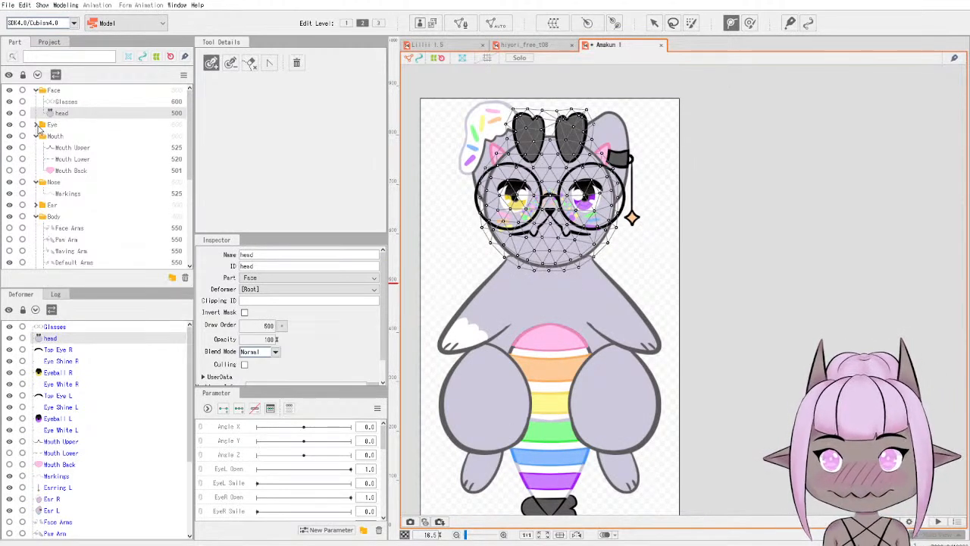
Go through the right and left eye parts in the Eyeball group to compare their meshes and deform paths.
{"action": "left_click", "coordinate": [36, 125]}
{"action": "left_click", "coordinate": [78, 150]}
{"action": "left_click", "coordinate": [82, 160]}
{"action": "left_click", "coordinate": [83, 171]}
{"action": "left_click", "coordinate": [83, 183]}
{"action": "left_click", "coordinate": [85, 193]}
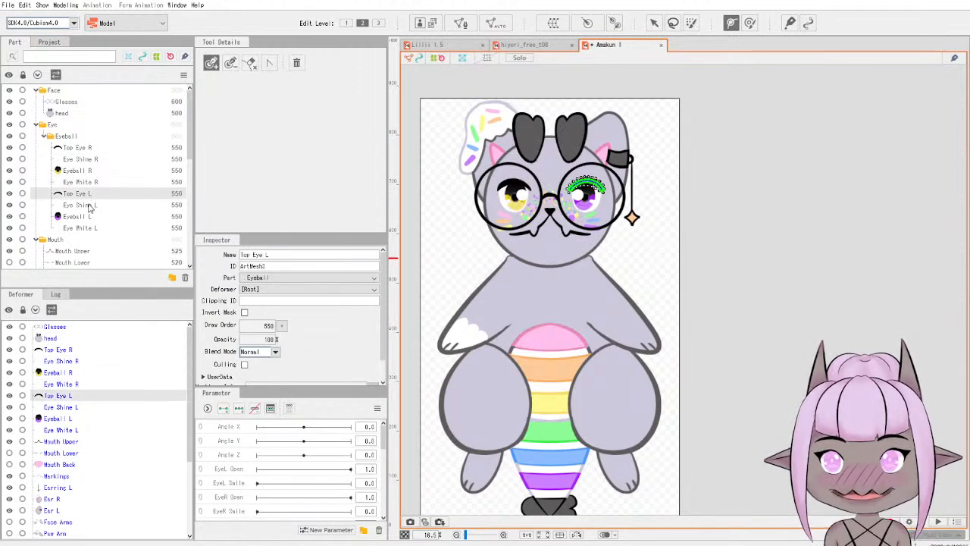
{"action": "left_click", "coordinate": [88, 206]}
{"action": "left_click", "coordinate": [90, 218]}
{"action": "left_click", "coordinate": [93, 228]}
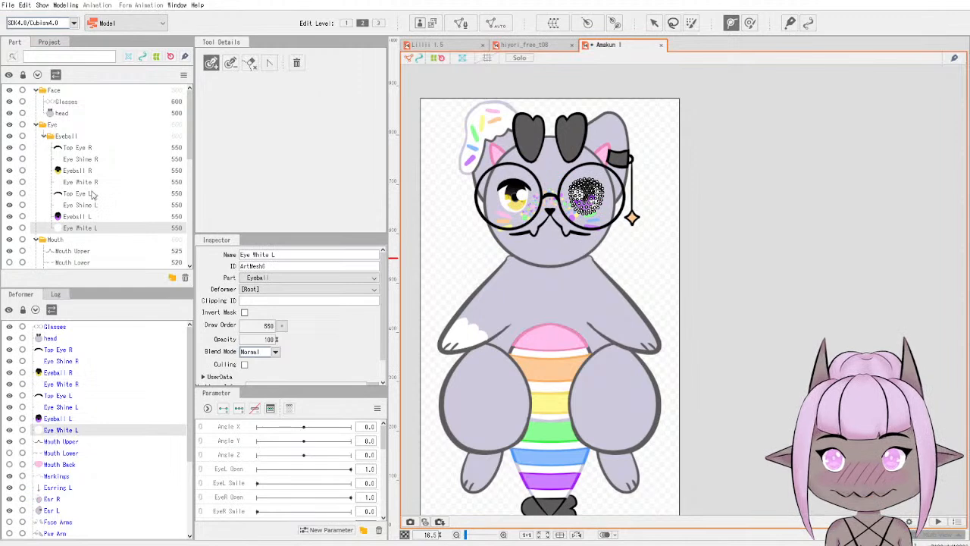
{"action": "left_click", "coordinate": [89, 195]}
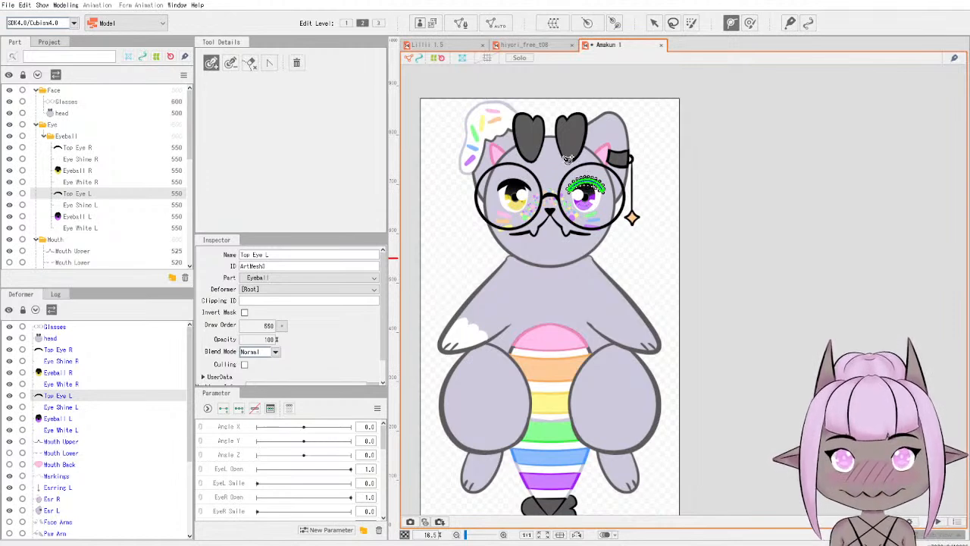
{"action": "left_click", "coordinate": [35, 125]}
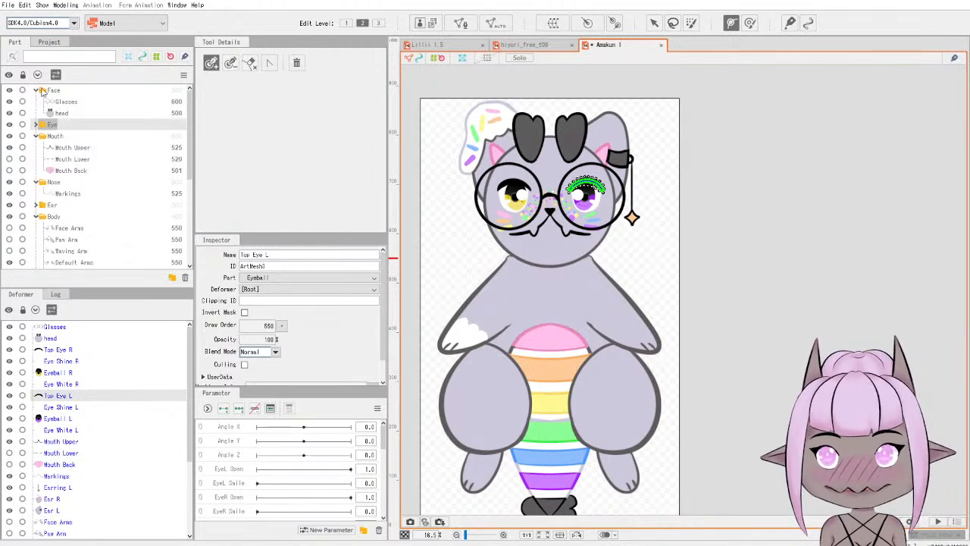
Review the head mesh, and check the Mouth Upper deform path up close.
{"action": "left_click", "coordinate": [60, 113]}
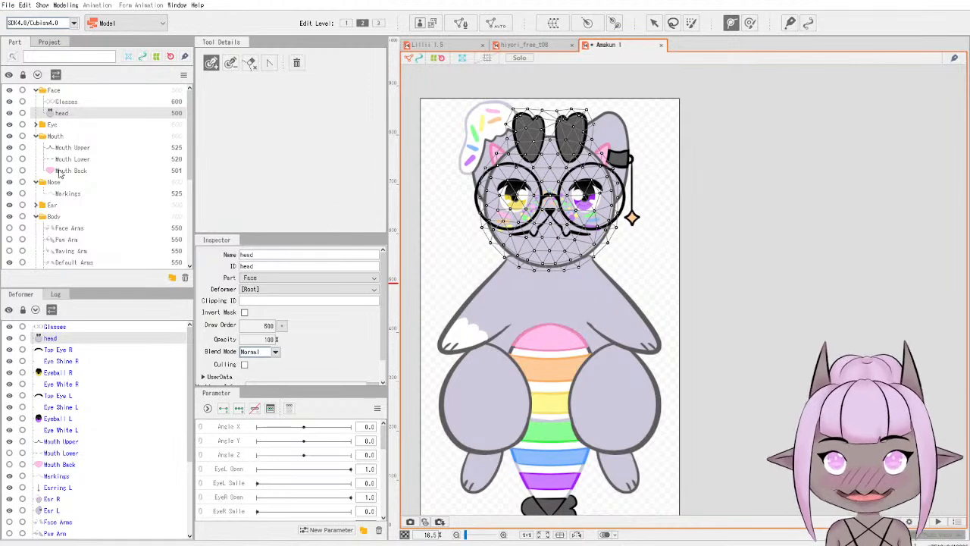
{"action": "left_click", "coordinate": [35, 90]}
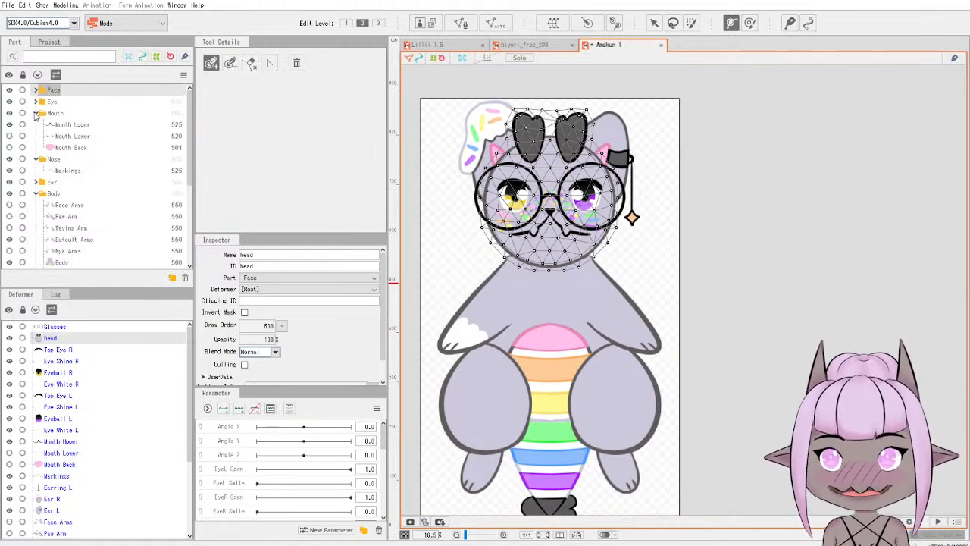
{"action": "left_click", "coordinate": [72, 126]}
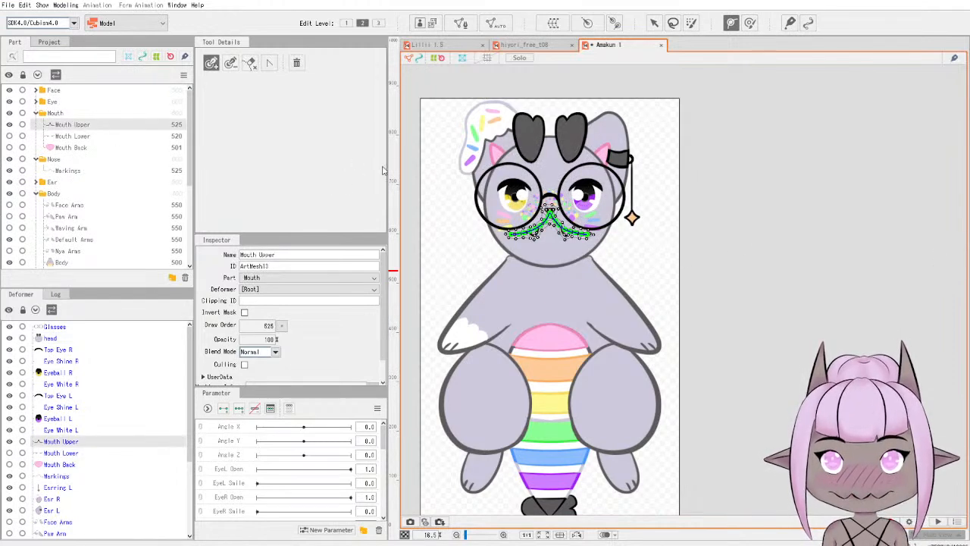
{"action": "scroll", "coordinate": [554, 257], "scroll_direction": "up", "scroll_amount": 2}
{"action": "scroll", "coordinate": [555, 256], "scroll_direction": "down", "scroll_amount": 3}
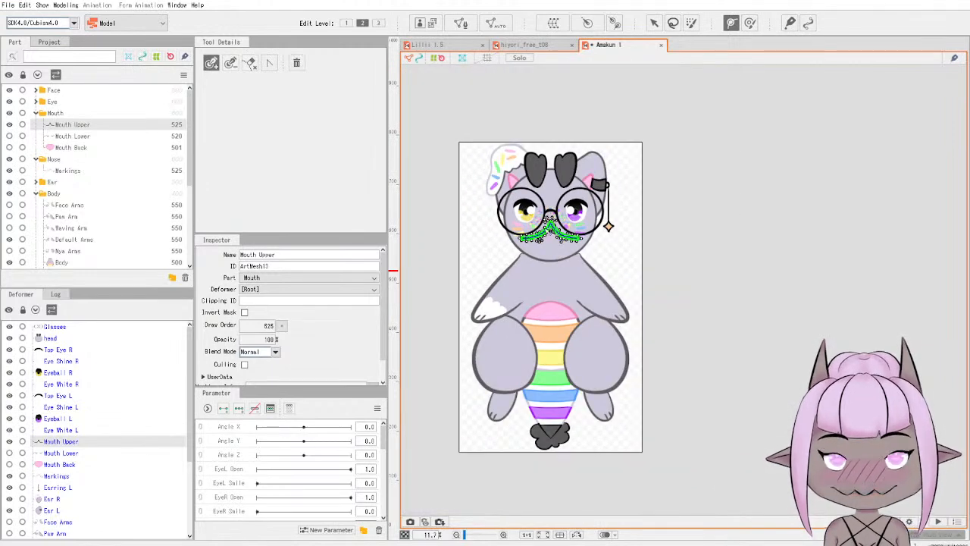
{"action": "scroll", "coordinate": [533, 248], "scroll_direction": "up", "scroll_amount": 6}
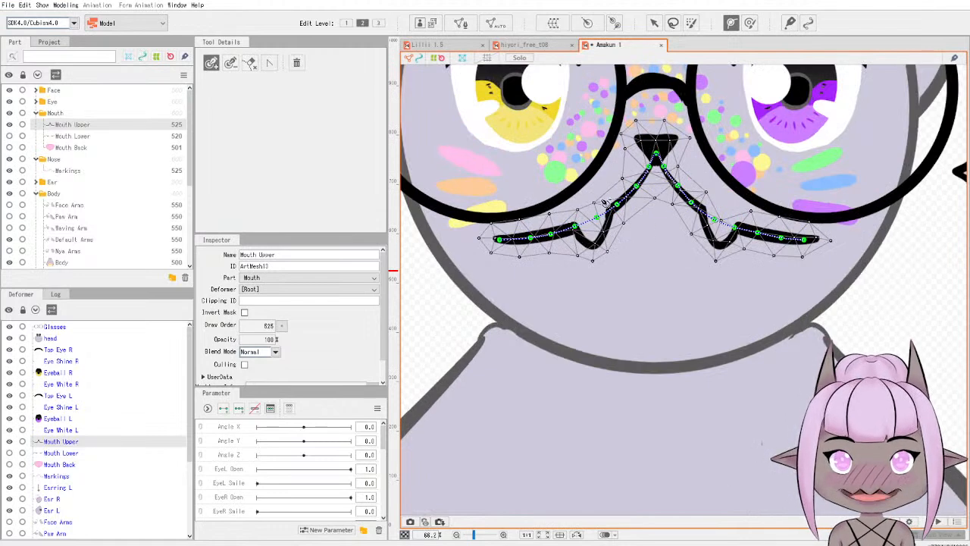
Generate an automatic mesh for the Mouth Lower part.
{"action": "left_click", "coordinate": [73, 136]}
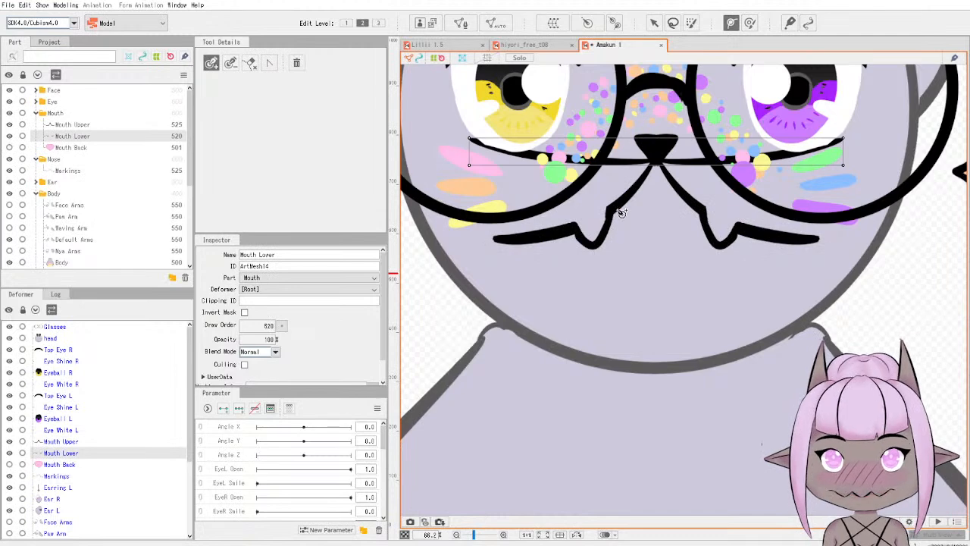
{"action": "scroll", "coordinate": [663, 235], "scroll_direction": "down", "scroll_amount": 3}
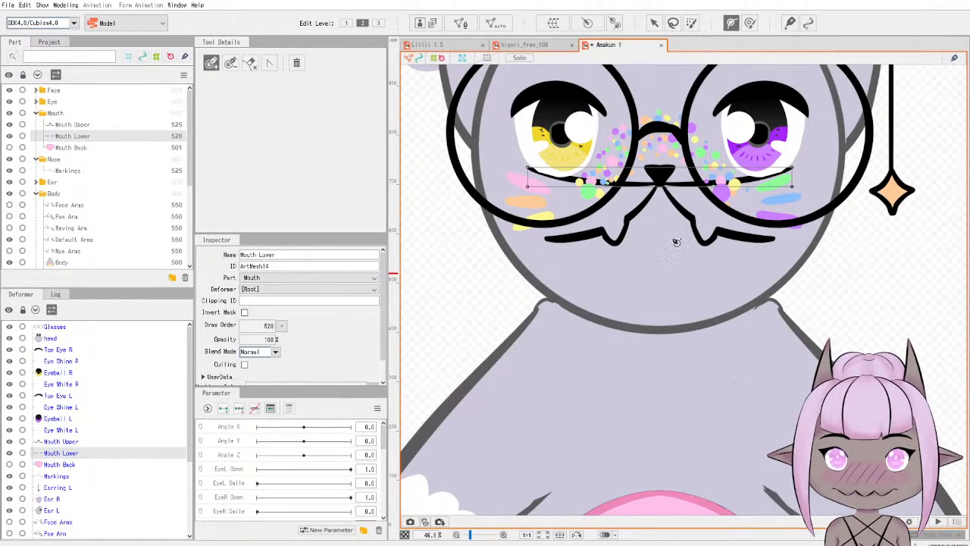
{"action": "left_click", "coordinate": [615, 225]}
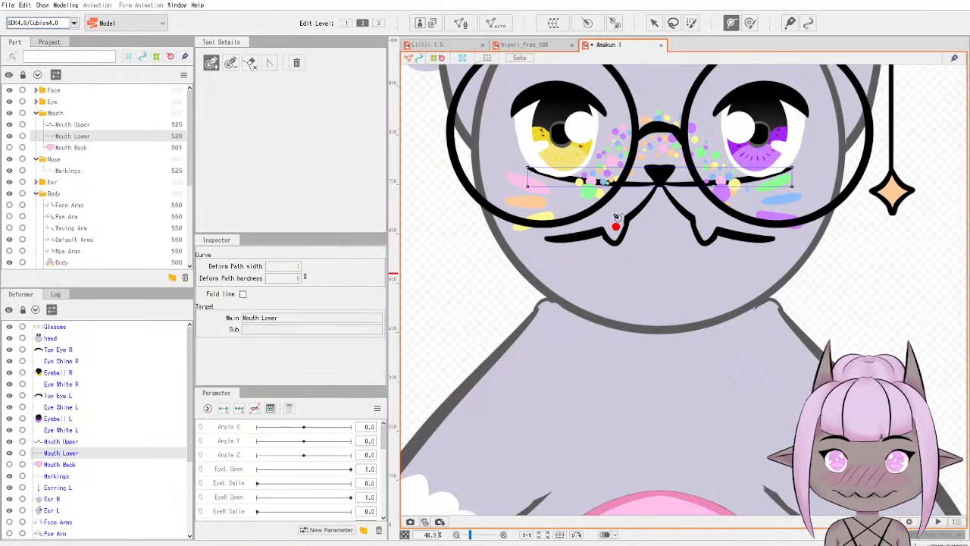
{"action": "key", "text": "ctrl+z"}
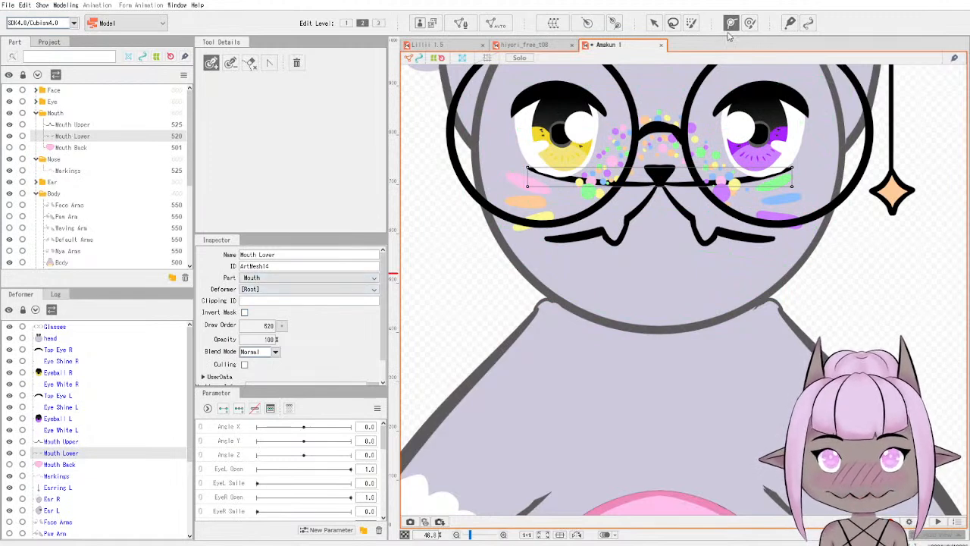
{"action": "left_click", "coordinate": [474, 241]}
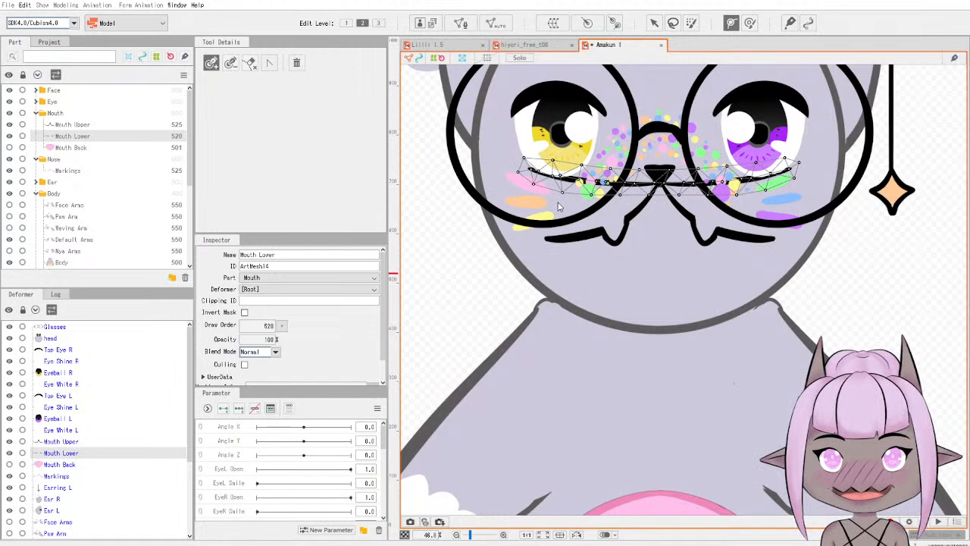
Adjust the inner vertices of the Mouth Lower mesh along the lip line in mesh editing, and apply the mesh.
{"action": "left_click", "coordinate": [460, 24]}
{"action": "left_click", "coordinate": [544, 172]}
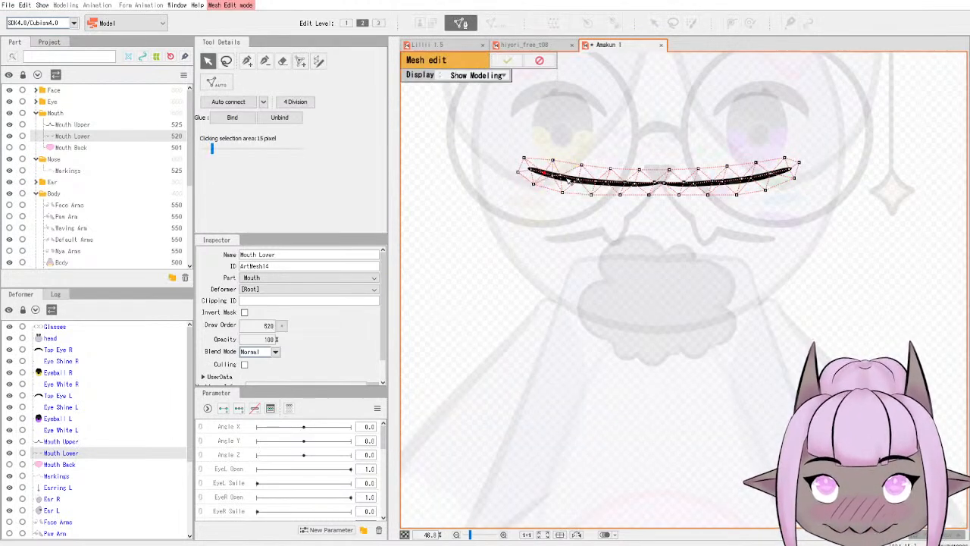
{"action": "left_click_drag", "start_coordinate": [564, 178], "coordinate": [568, 180]}
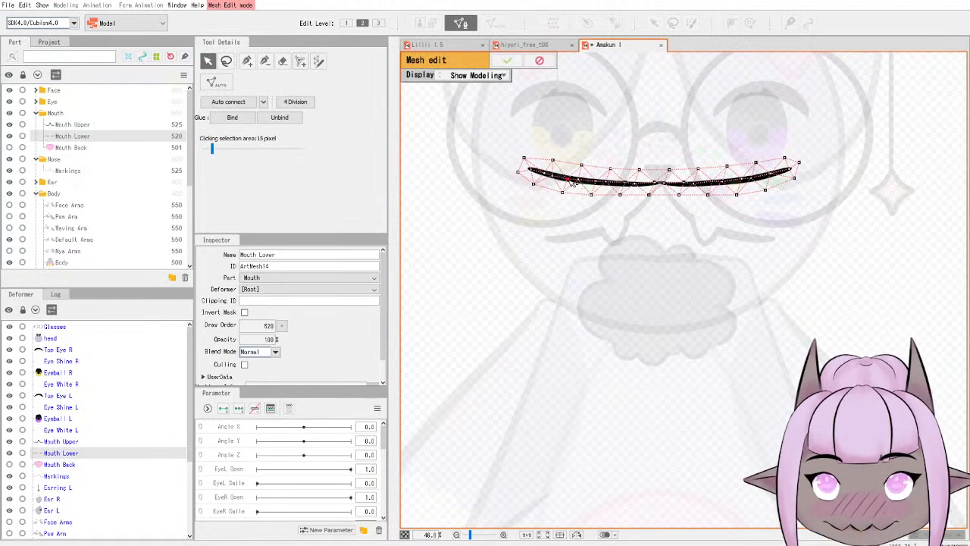
{"action": "left_click", "coordinate": [653, 183]}
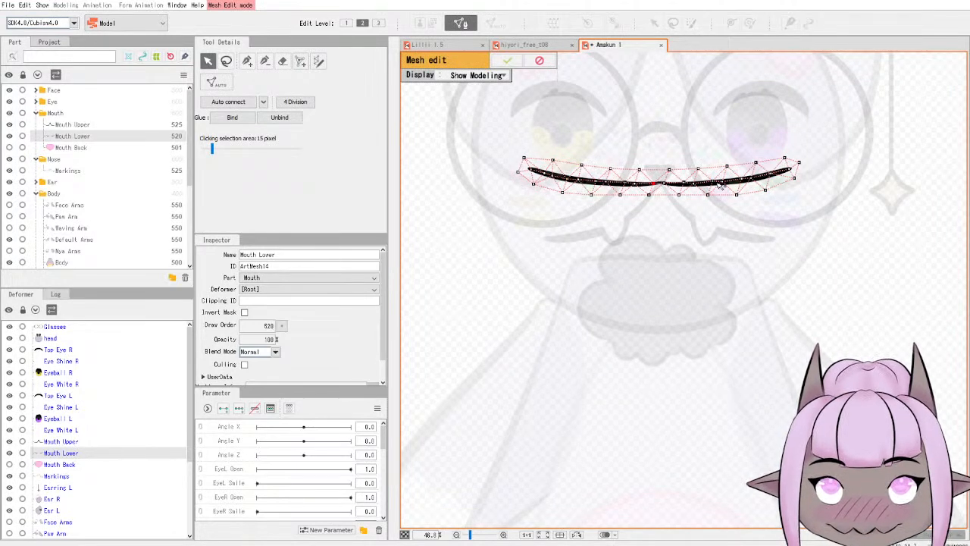
{"action": "left_click", "coordinate": [681, 183]}
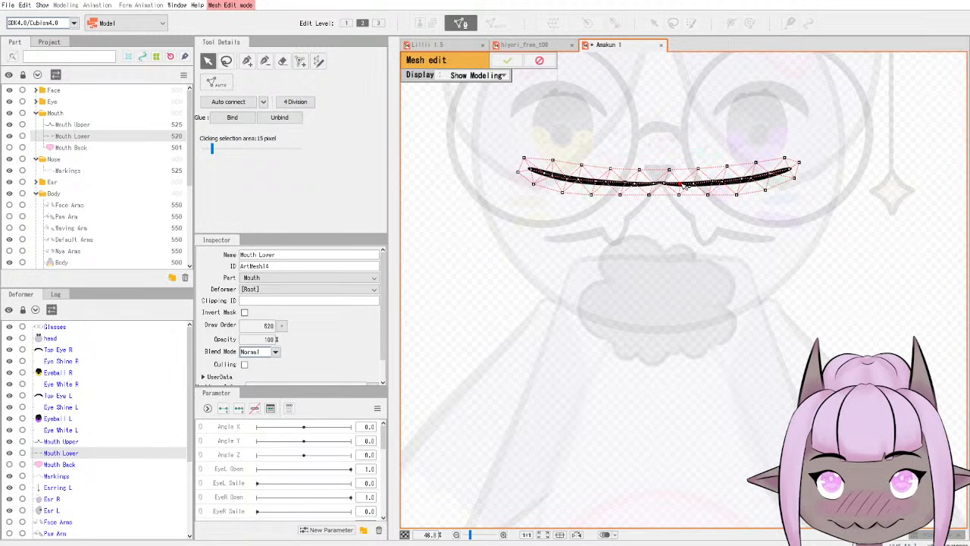
{"action": "left_click", "coordinate": [738, 180]}
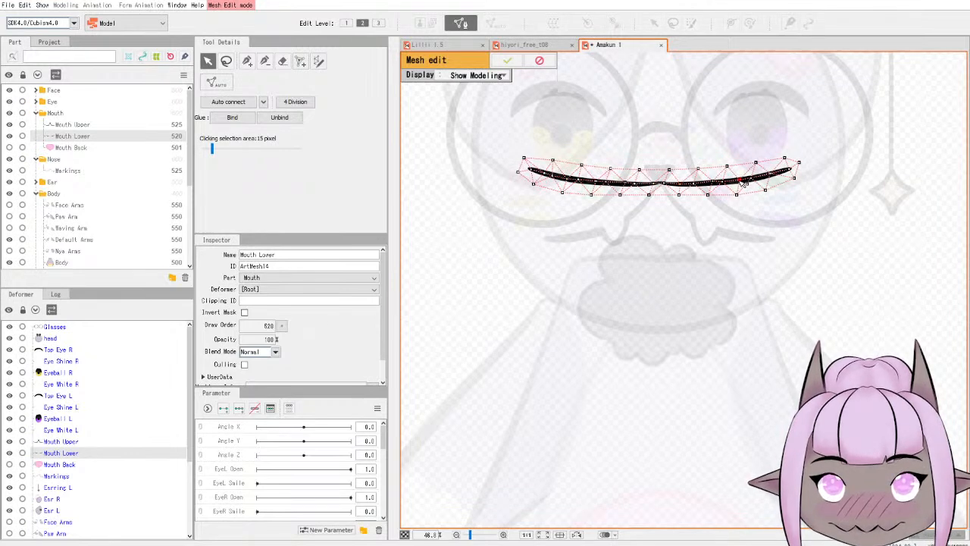
{"action": "left_click", "coordinate": [711, 184]}
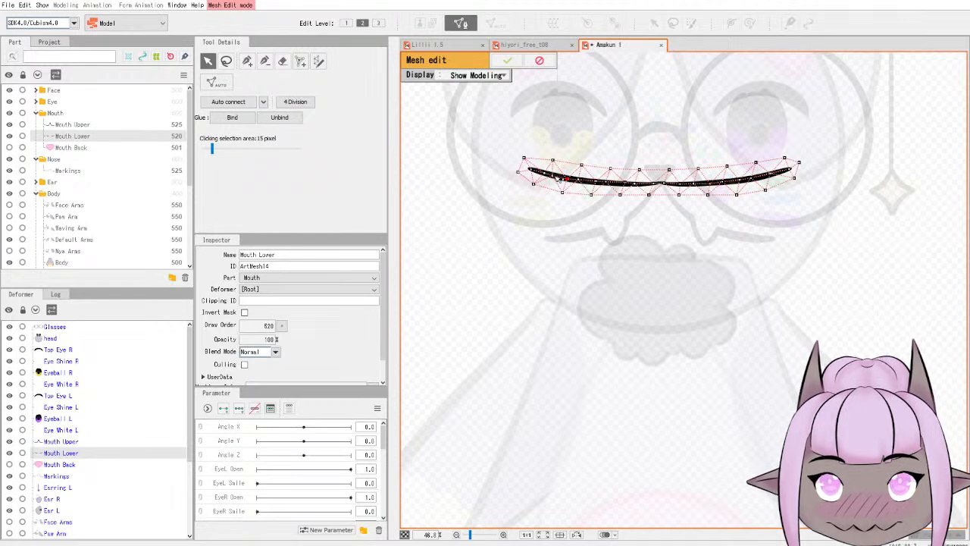
{"action": "left_click", "coordinate": [556, 177]}
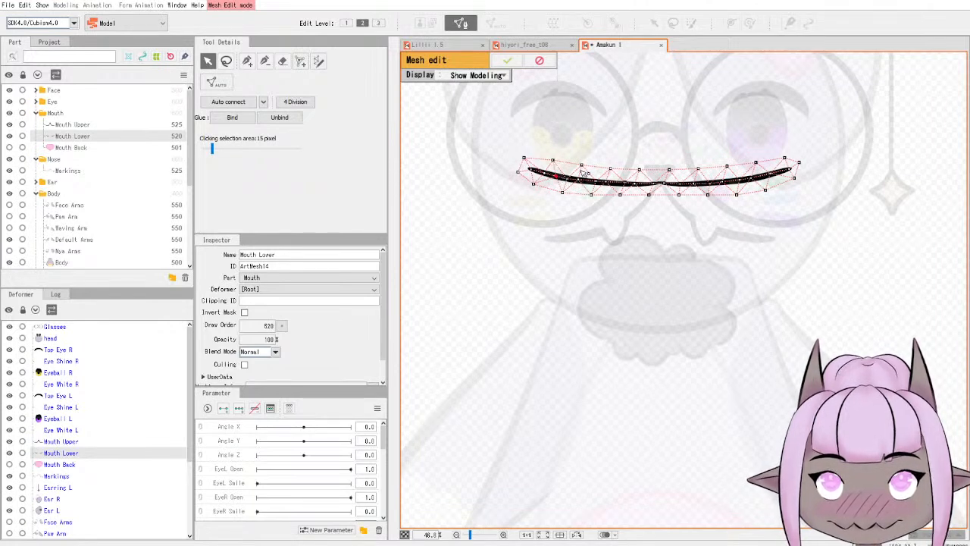
{"action": "left_click", "coordinate": [462, 23]}
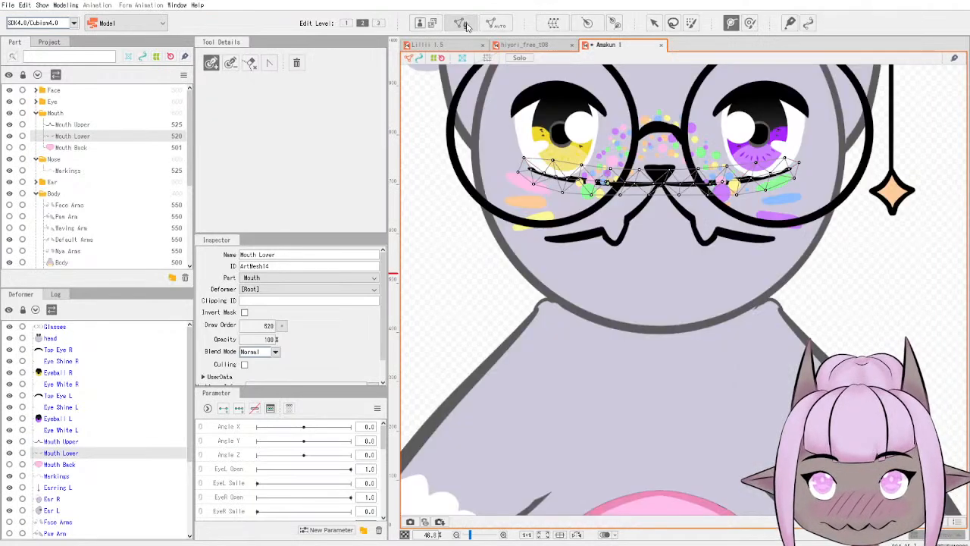
{"action": "left_click", "coordinate": [465, 26]}
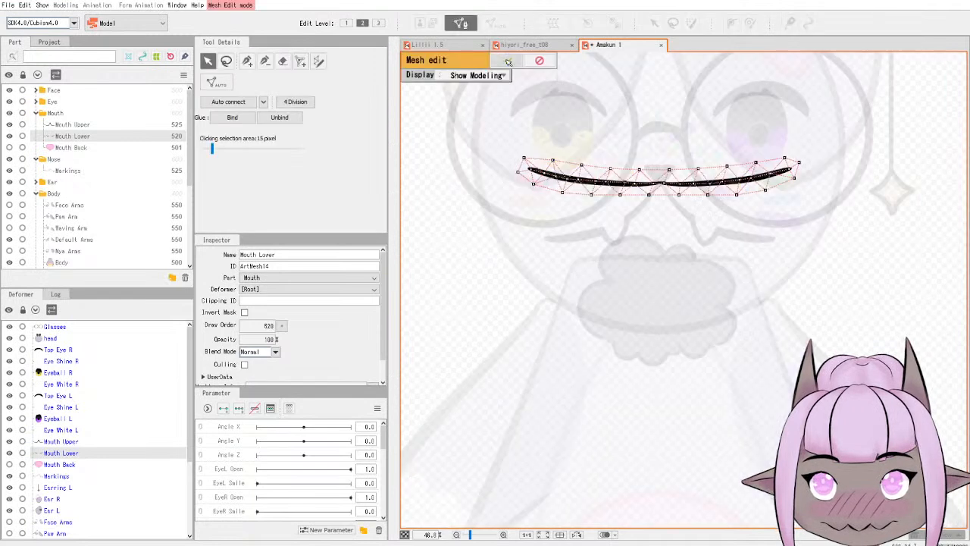
{"action": "left_click", "coordinate": [509, 61]}
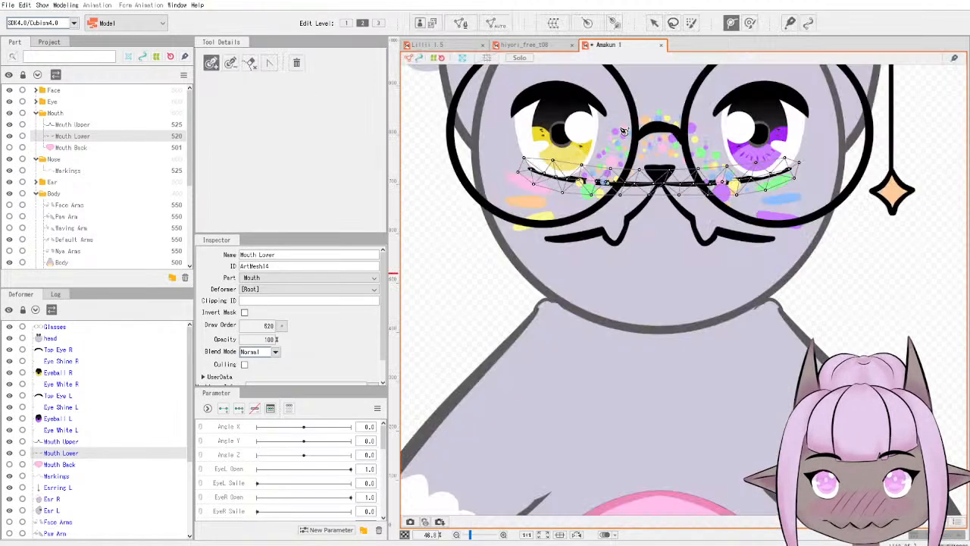
{"action": "left_click", "coordinate": [640, 192]}
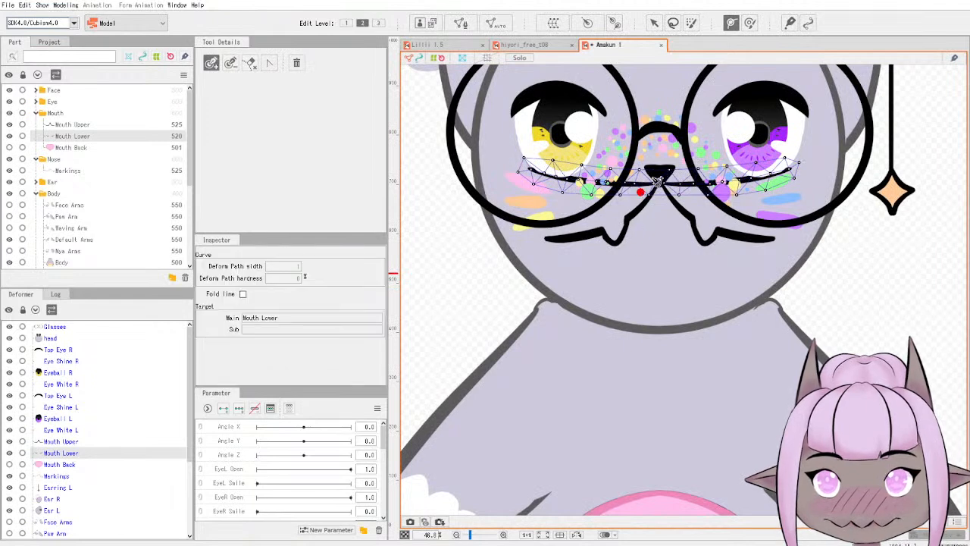
{"action": "key", "text": "ctrl+z"}
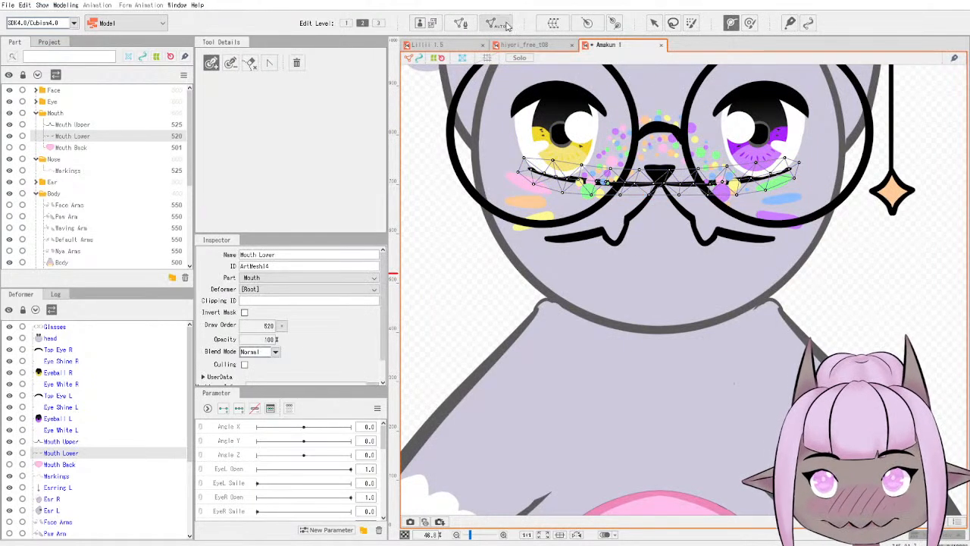
{"action": "left_click", "coordinate": [653, 24]}
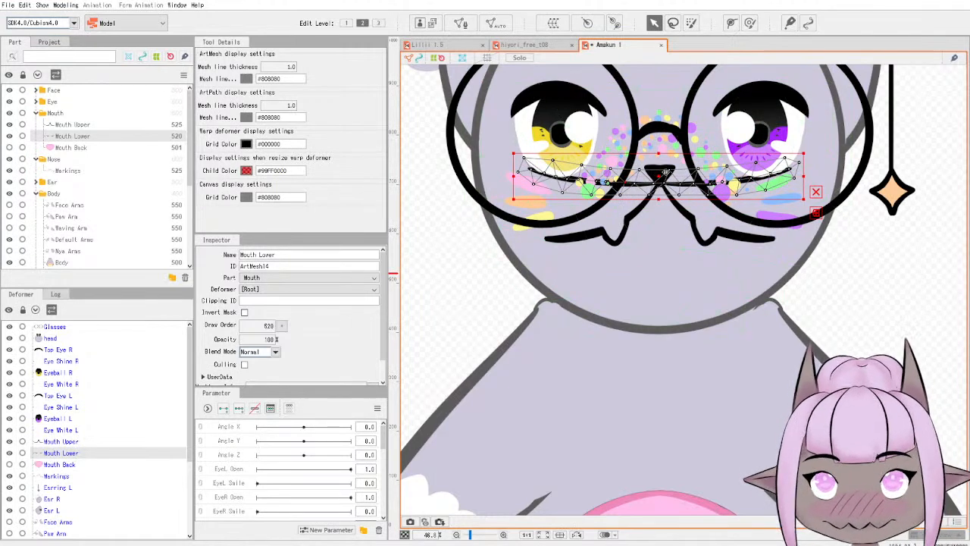
Draw a deform path along the Mouth Lower line, placing control points from the yellow-eye end to the purple-eye end.
{"action": "left_click", "coordinate": [732, 22]}
{"action": "left_click", "coordinate": [218, 67]}
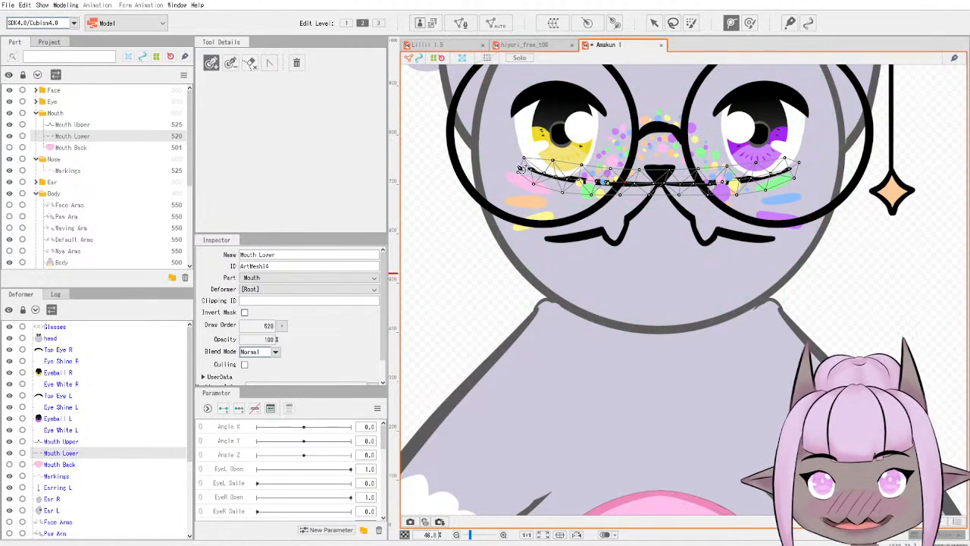
{"action": "left_click", "coordinate": [529, 169]}
{"action": "left_click", "coordinate": [542, 174]}
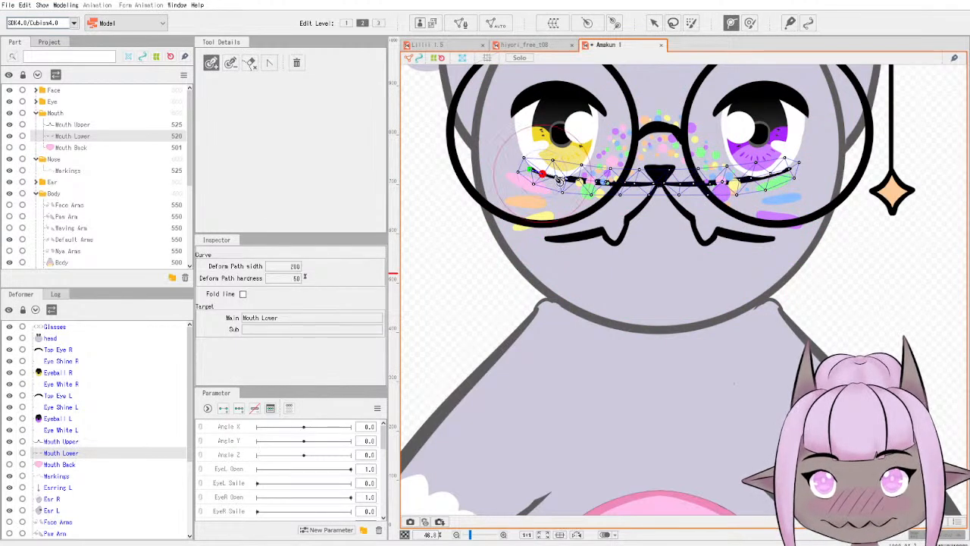
{"action": "left_click", "coordinate": [557, 179]}
{"action": "left_click", "coordinate": [578, 184]}
{"action": "left_click", "coordinate": [597, 183]}
{"action": "left_click", "coordinate": [611, 183]}
{"action": "left_click", "coordinate": [632, 185]}
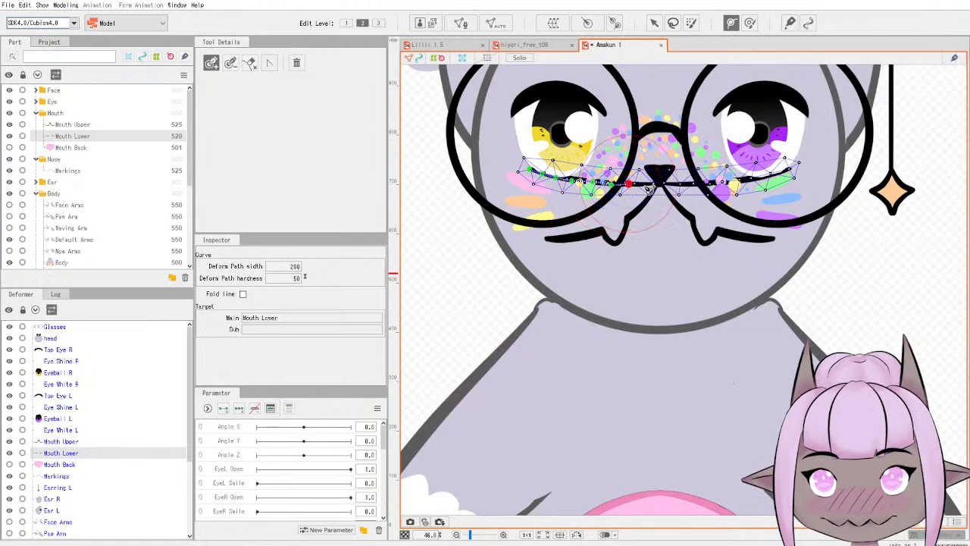
{"action": "left_click", "coordinate": [648, 184]}
{"action": "left_click", "coordinate": [665, 184]}
{"action": "left_click", "coordinate": [688, 186]}
{"action": "left_click", "coordinate": [710, 184]}
{"action": "left_click", "coordinate": [732, 183]}
{"action": "left_click", "coordinate": [761, 182]}
{"action": "left_click", "coordinate": [790, 168]}
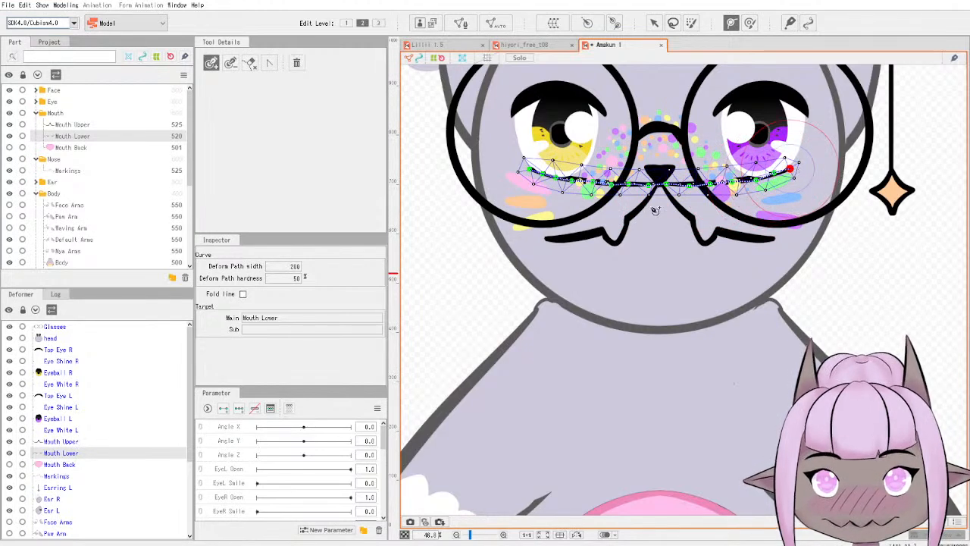
Fine-tune the control points of the Mouth Lower deform path so they sit on the lip line.
{"action": "left_click", "coordinate": [573, 182]}
{"action": "left_click", "coordinate": [592, 182]}
{"action": "left_click", "coordinate": [611, 184]}
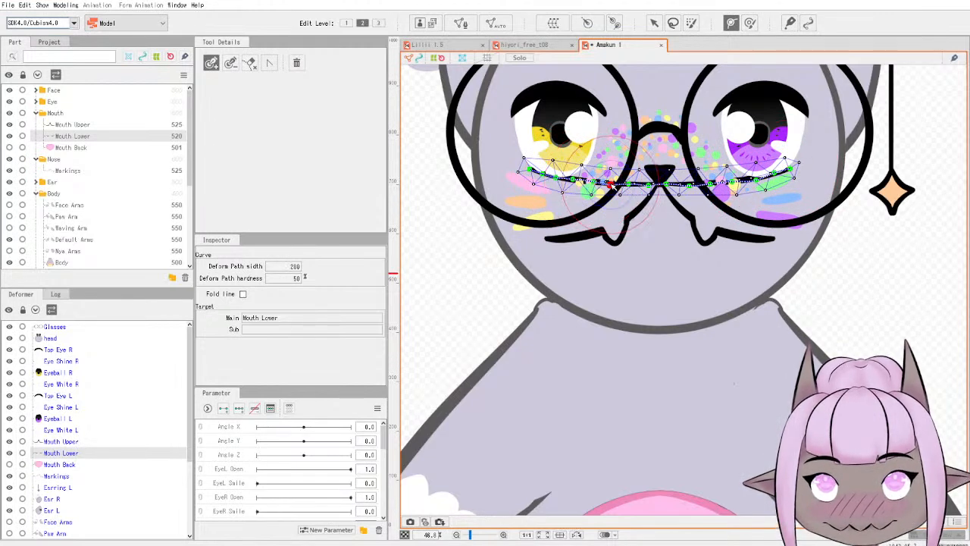
{"action": "left_click_drag", "start_coordinate": [612, 185], "coordinate": [611, 183]}
{"action": "left_click", "coordinate": [649, 184]}
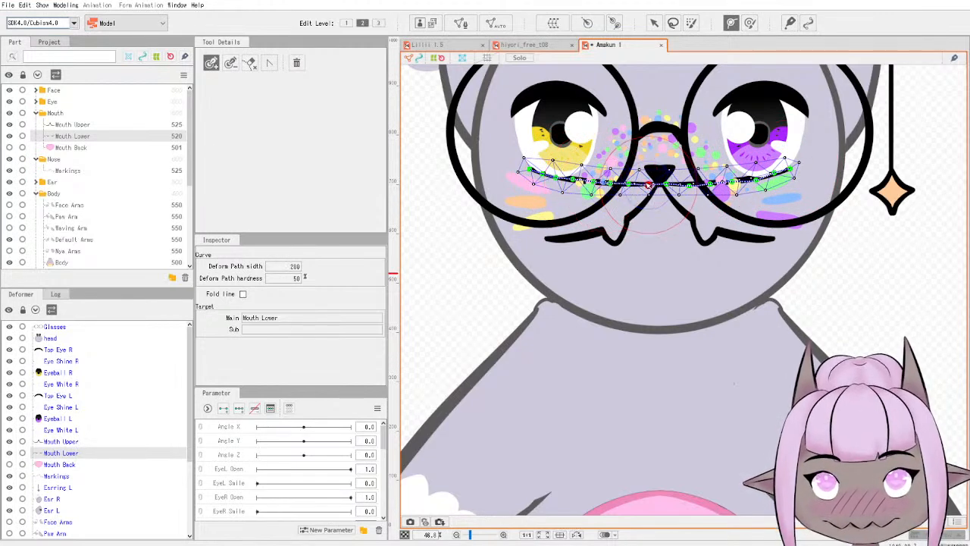
{"action": "left_click", "coordinate": [689, 185]}
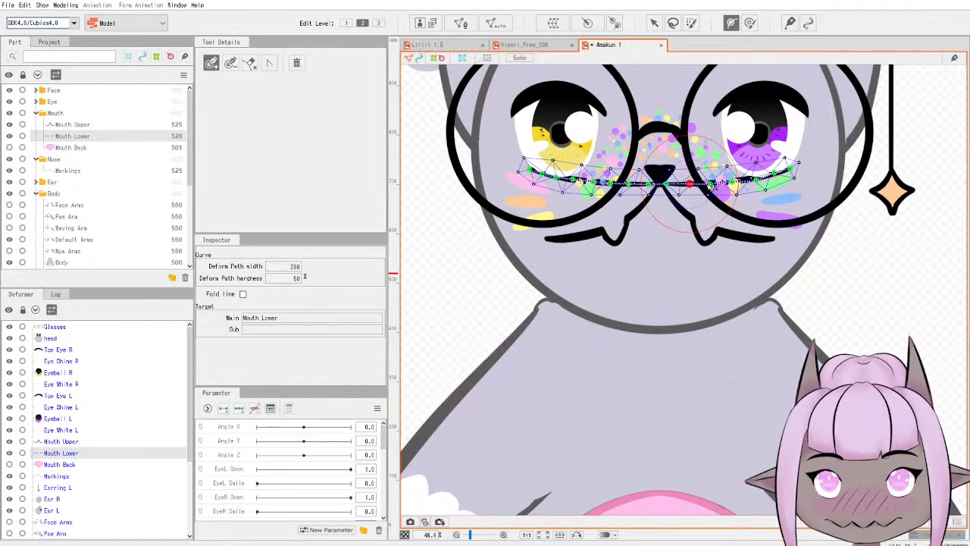
{"action": "left_click", "coordinate": [755, 180]}
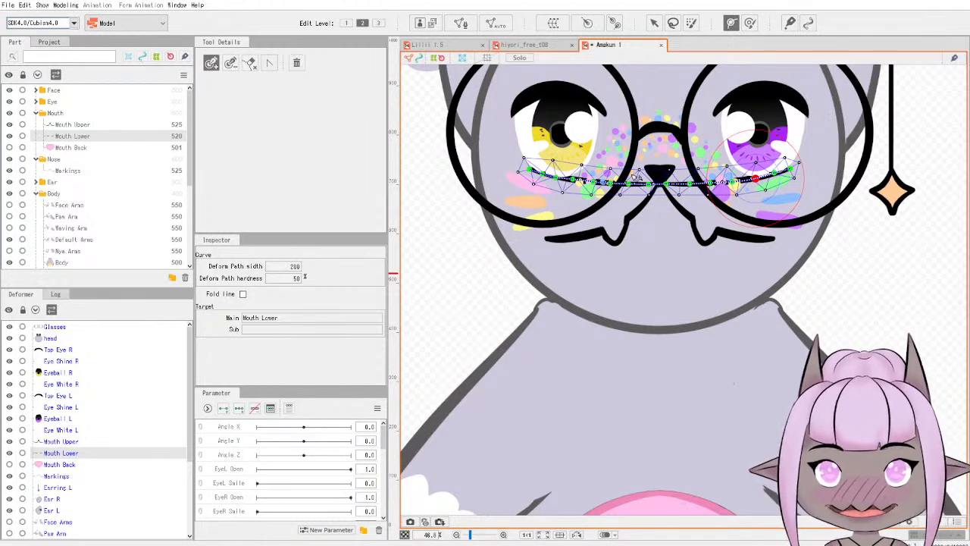
{"action": "left_click", "coordinate": [576, 182]}
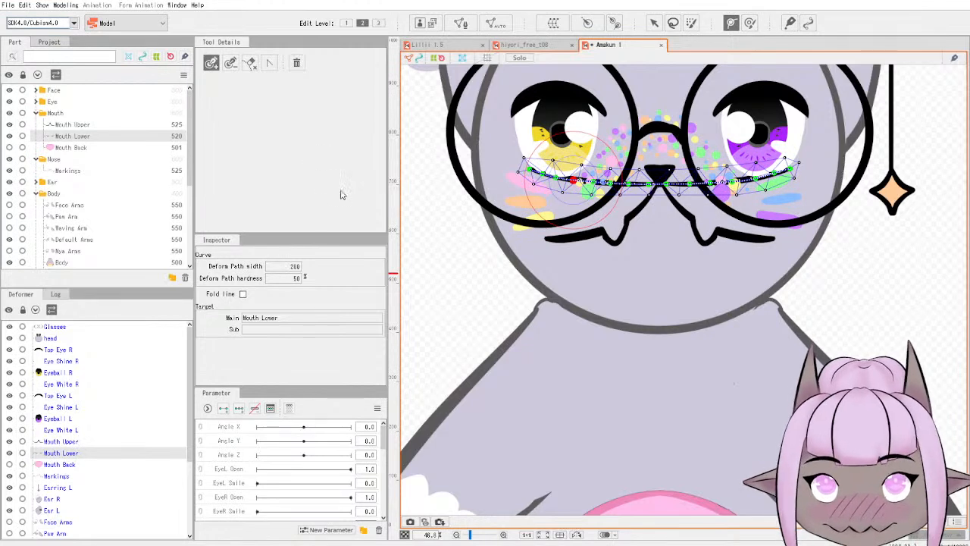
Hide the Mouth Lower part, and temporarily show Mouth Back to examine its mesh.
{"action": "left_click", "coordinate": [10, 137]}
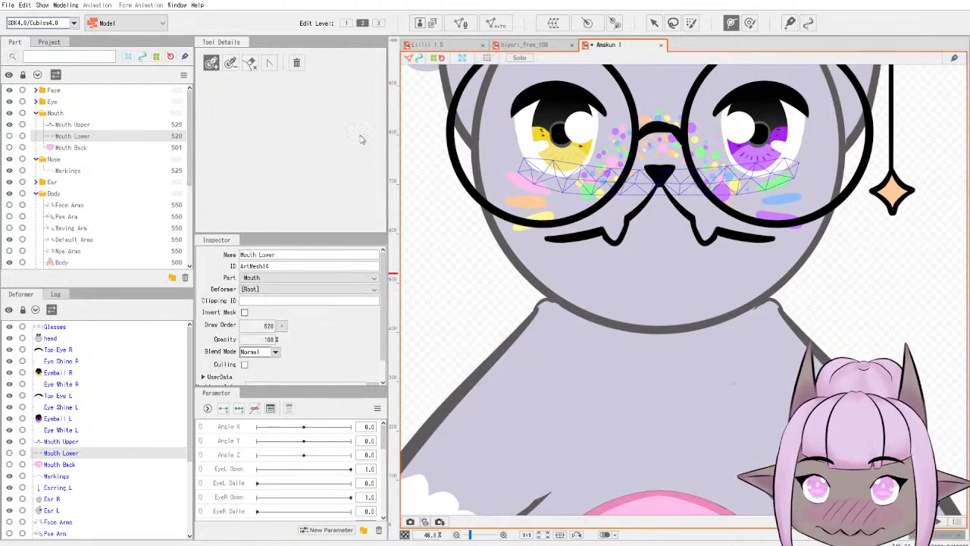
{"action": "left_click", "coordinate": [10, 148]}
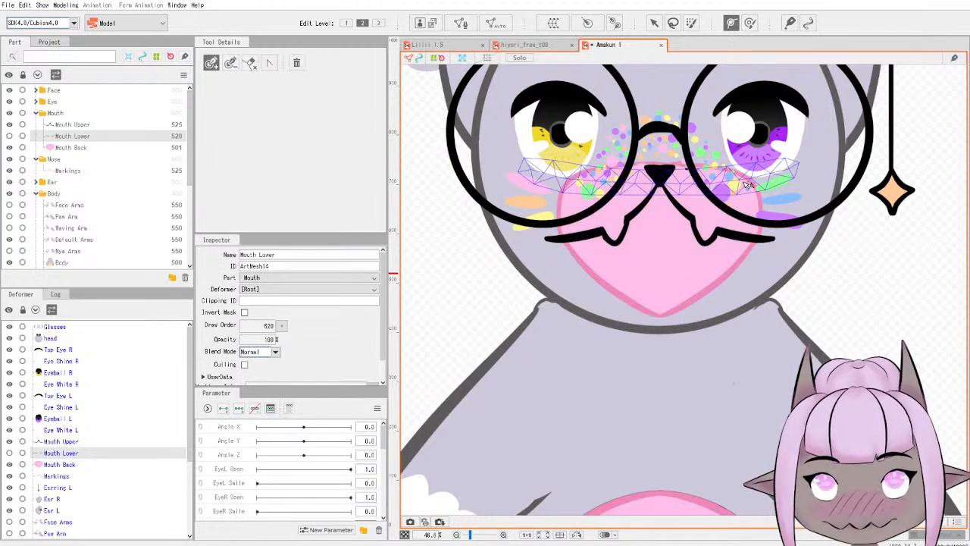
{"action": "left_click", "coordinate": [87, 148]}
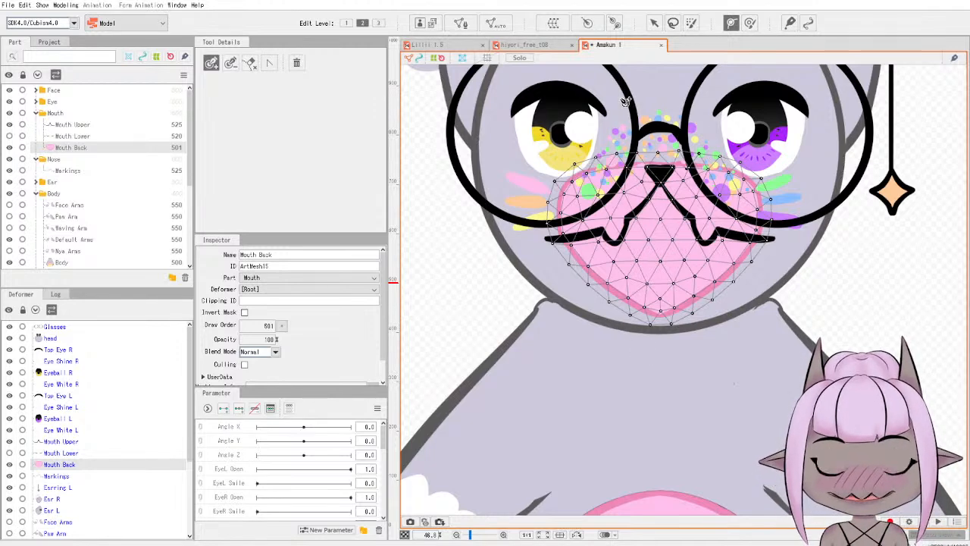
{"action": "left_click", "coordinate": [9, 148]}
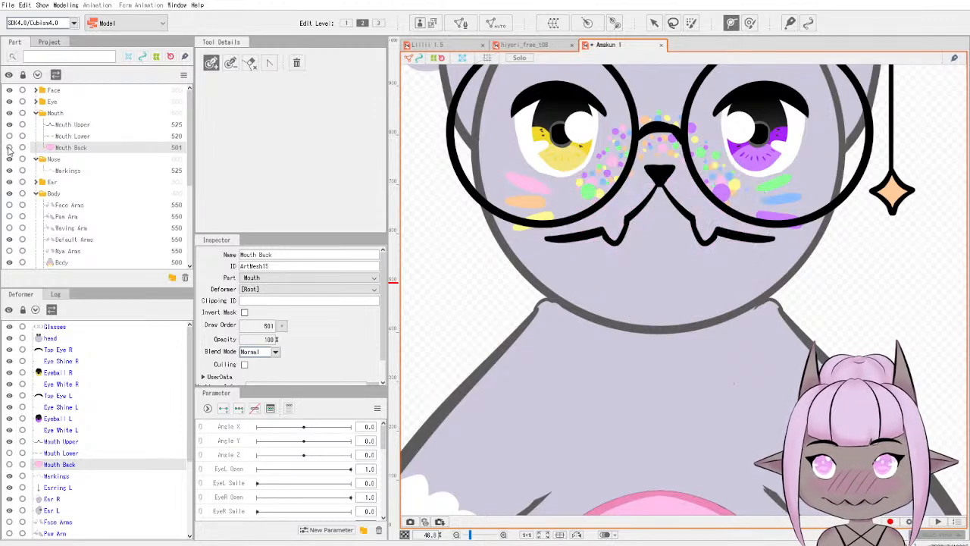
Generate an automatic mesh for the Markings part in the Nose group, and examine it up close around the nose and cheeks.
{"action": "left_click", "coordinate": [62, 172]}
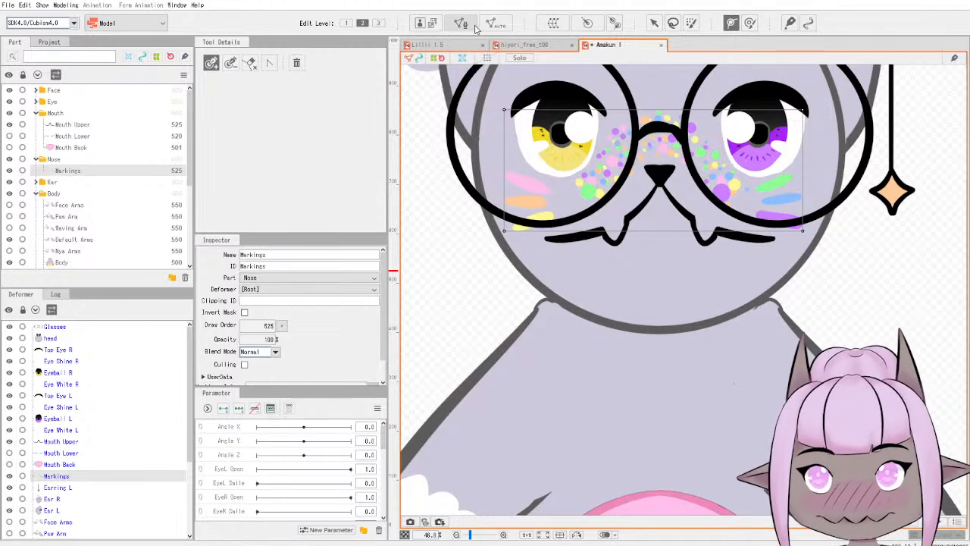
{"action": "left_click", "coordinate": [490, 236]}
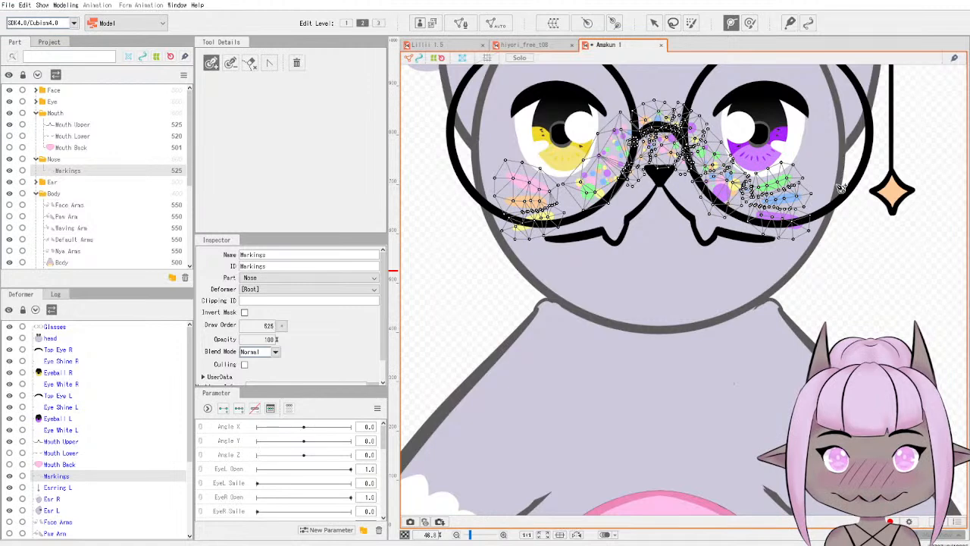
{"action": "scroll", "coordinate": [676, 177], "scroll_direction": "up", "scroll_amount": 4}
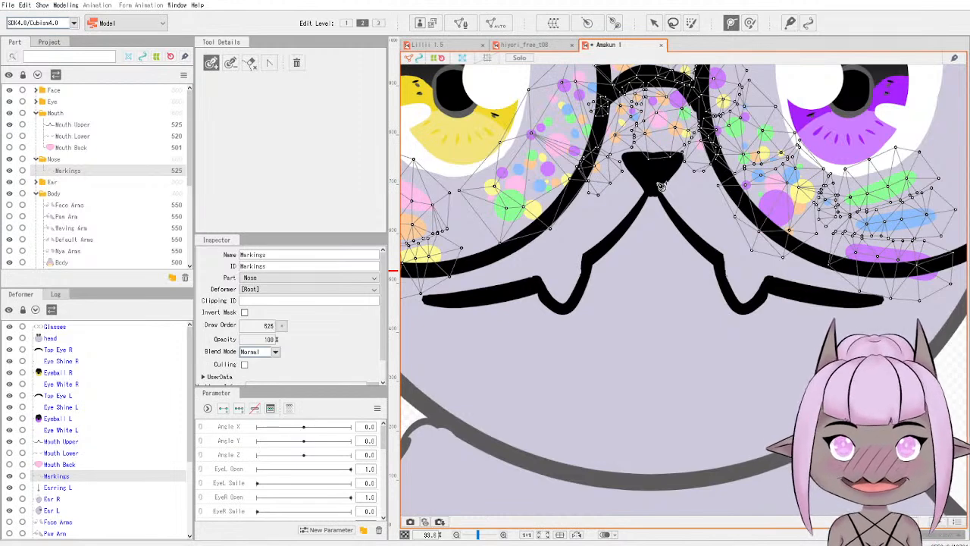
{"action": "scroll", "coordinate": [637, 267], "scroll_direction": "down", "scroll_amount": 3}
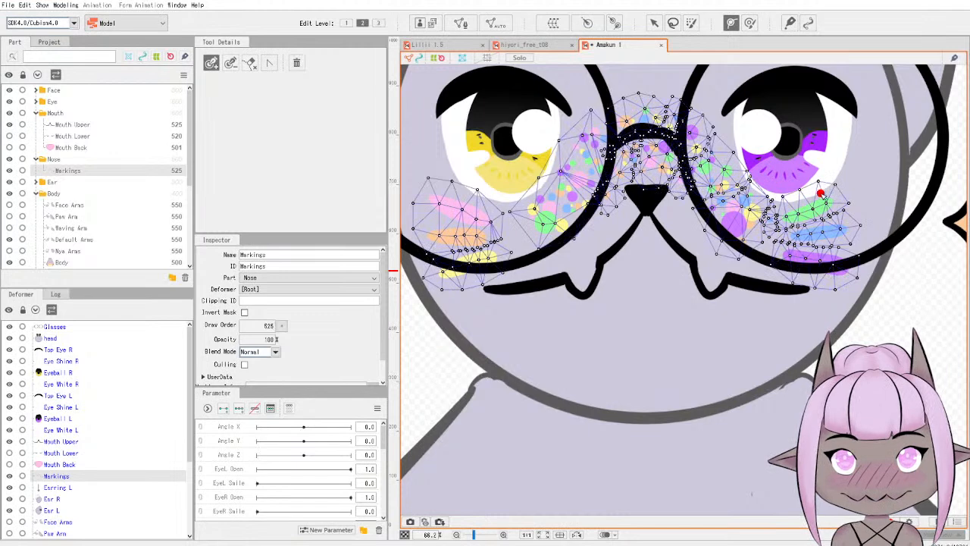
{"action": "left_click", "coordinate": [824, 197]}
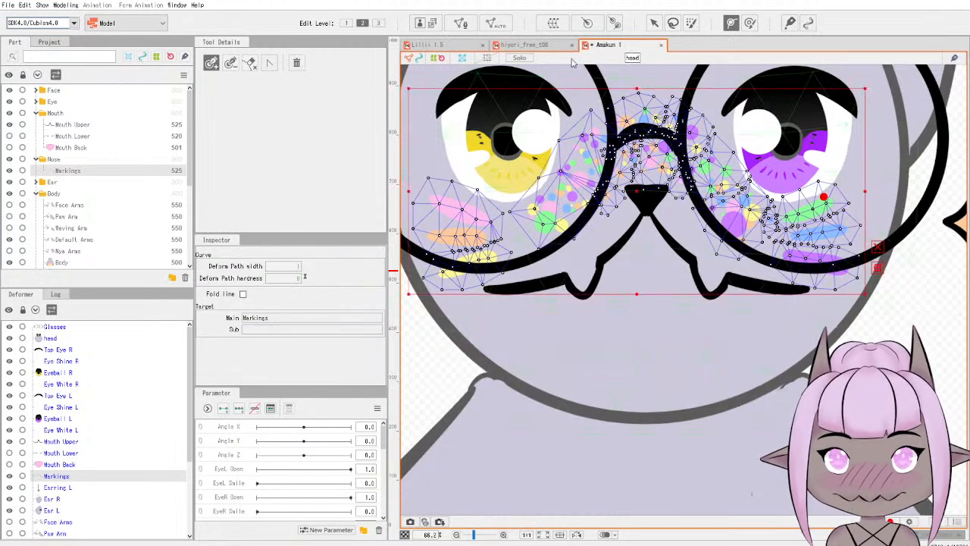
{"action": "left_click", "coordinate": [654, 23]}
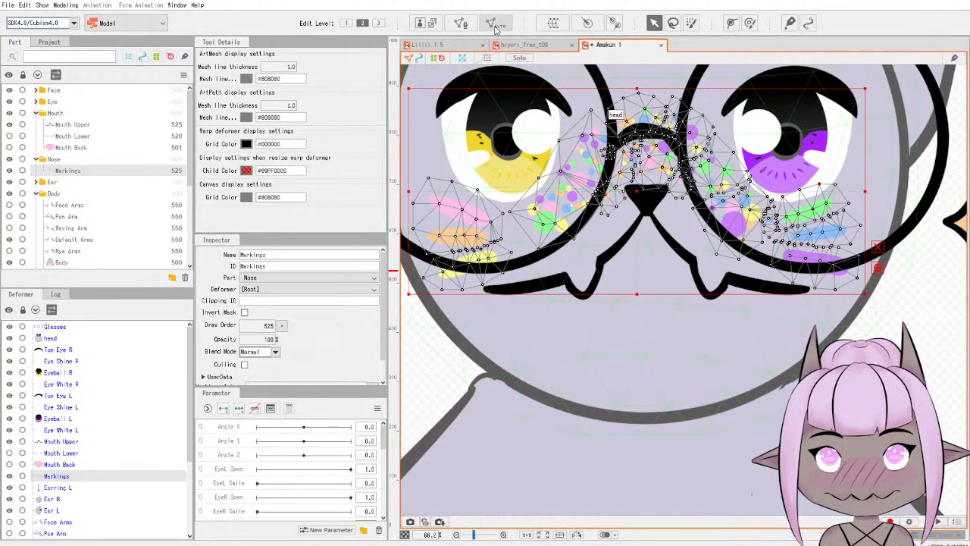
Erase the entire existing mesh of the Markings part in mesh editing, and switch to adding vertices manually.
{"action": "left_click", "coordinate": [460, 22]}
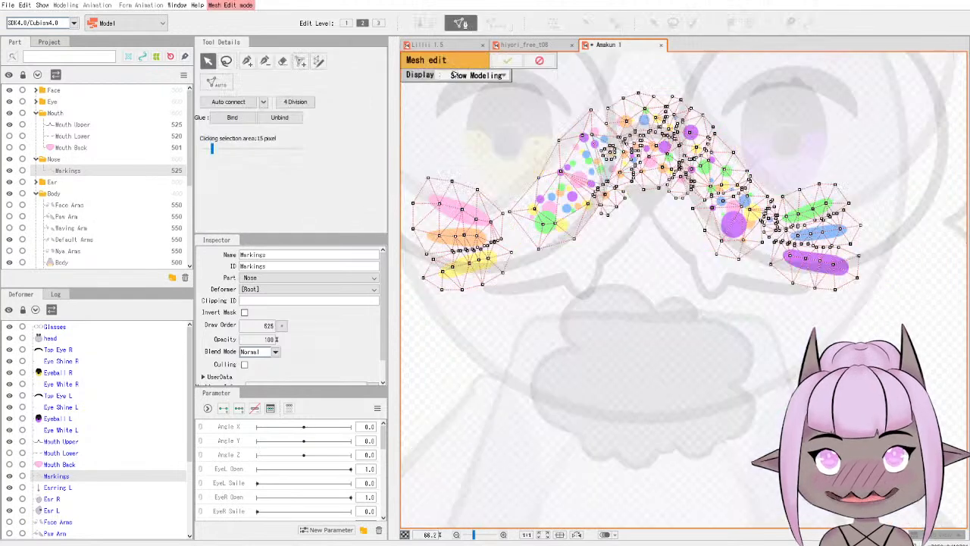
{"action": "left_click", "coordinate": [282, 62]}
{"action": "mouse_move", "coordinate": [450, 200]}
{"action": "left_mouse_down"}
{"action": "mouse_move", "coordinate": [458, 245]}
{"action": "mouse_move", "coordinate": [449, 266]}
{"action": "mouse_move", "coordinate": [423, 277]}
{"action": "mouse_move", "coordinate": [494, 307]}
{"action": "mouse_move", "coordinate": [466, 278]}
{"action": "mouse_move", "coordinate": [434, 164]}
{"action": "mouse_move", "coordinate": [449, 219]}
{"action": "mouse_move", "coordinate": [560, 202]}
{"action": "mouse_move", "coordinate": [590, 146]}
{"action": "mouse_move", "coordinate": [644, 118]}
{"action": "mouse_move", "coordinate": [537, 155]}
{"action": "mouse_move", "coordinate": [522, 234]}
{"action": "mouse_move", "coordinate": [590, 207]}
{"action": "mouse_move", "coordinate": [642, 159]}
{"action": "mouse_move", "coordinate": [655, 168]}
{"action": "mouse_move", "coordinate": [597, 211]}
{"action": "mouse_move", "coordinate": [683, 168]}
{"action": "mouse_move", "coordinate": [731, 222]}
{"action": "mouse_move", "coordinate": [644, 153]}
{"action": "mouse_move", "coordinate": [585, 155]}
{"action": "mouse_move", "coordinate": [646, 87]}
{"action": "mouse_move", "coordinate": [729, 174]}
{"action": "mouse_move", "coordinate": [648, 111]}
{"action": "mouse_move", "coordinate": [734, 138]}
{"action": "mouse_move", "coordinate": [819, 237]}
{"action": "mouse_move", "coordinate": [872, 235]}
{"action": "mouse_move", "coordinate": [811, 218]}
{"action": "mouse_move", "coordinate": [809, 190]}
{"action": "mouse_move", "coordinate": [863, 262]}
{"action": "mouse_move", "coordinate": [786, 204]}
{"action": "mouse_move", "coordinate": [644, 221]}
{"action": "mouse_move", "coordinate": [857, 274]}
{"action": "mouse_move", "coordinate": [778, 233]}
{"action": "mouse_move", "coordinate": [803, 282]}
{"action": "mouse_move", "coordinate": [734, 247]}
{"action": "left_mouse_up"}
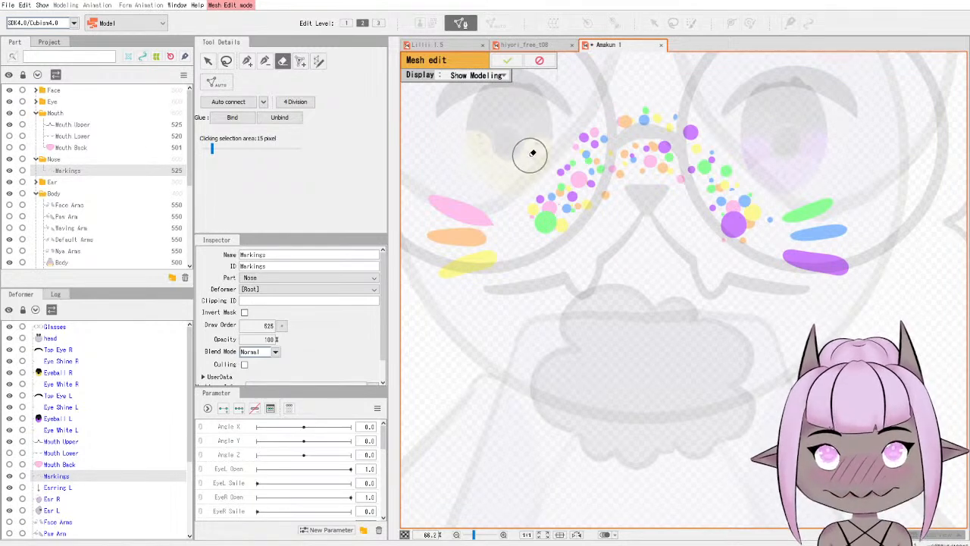
{"action": "left_click", "coordinate": [248, 63]}
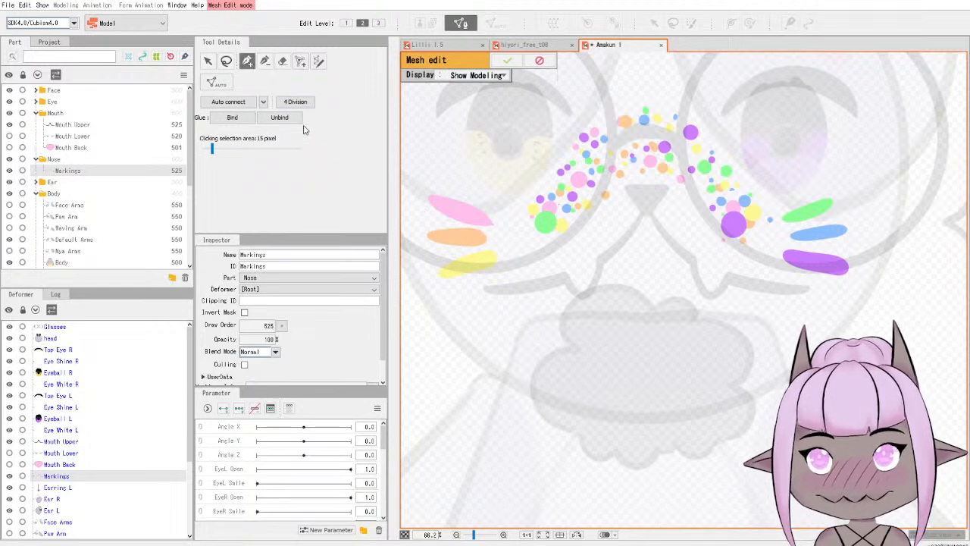
Place outline vertices around the outer side of the pink, orange and yellow cheek stripes, ending below the yellow stripe.
{"action": "left_click", "coordinate": [493, 218]}
{"action": "left_click", "coordinate": [470, 202]}
{"action": "left_click", "coordinate": [440, 194]}
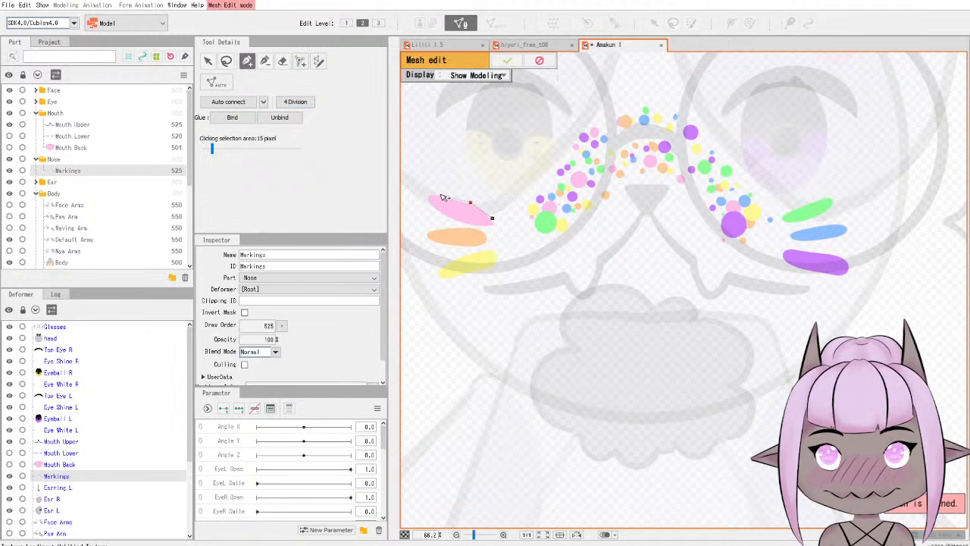
{"action": "left_click", "coordinate": [418, 196]}
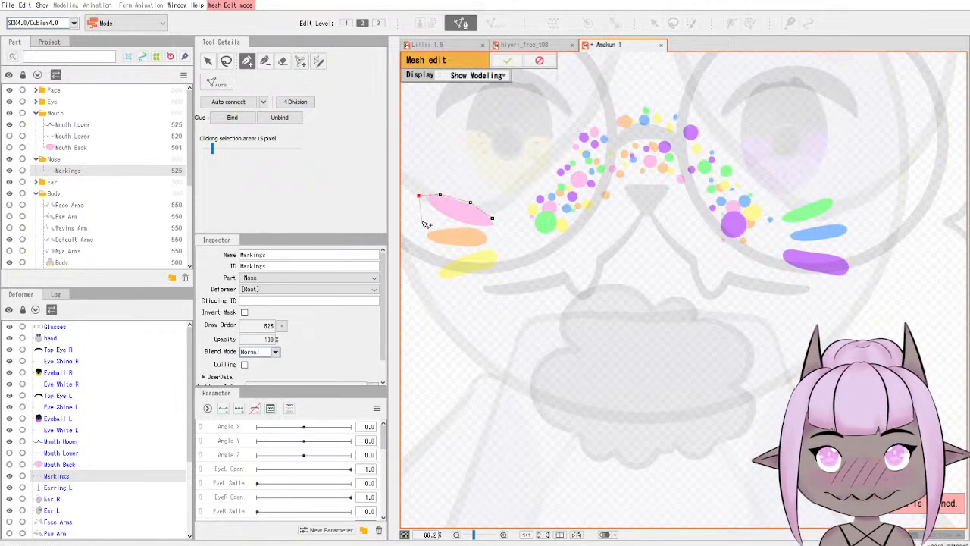
{"action": "left_click", "coordinate": [421, 211]}
{"action": "left_click", "coordinate": [422, 235]}
{"action": "left_click", "coordinate": [427, 259]}
{"action": "left_click", "coordinate": [437, 278]}
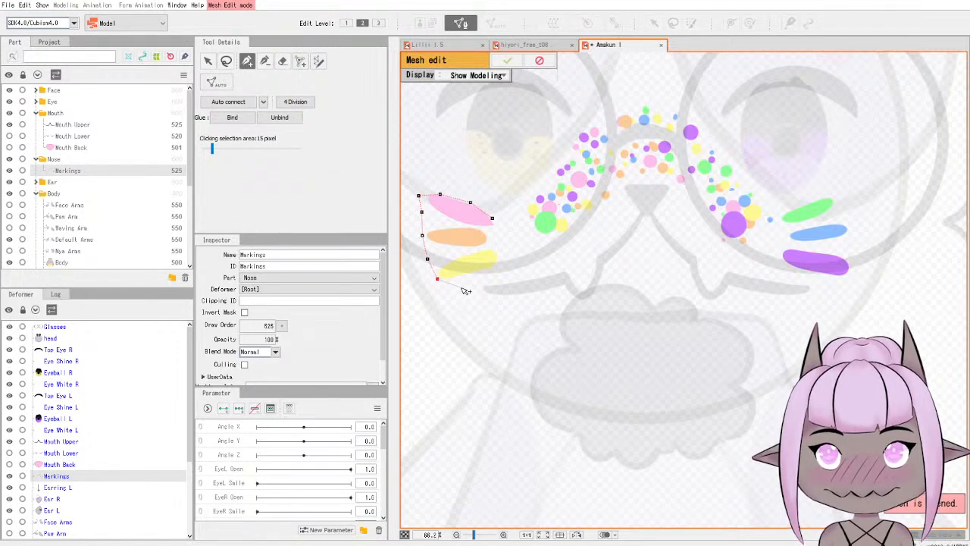
{"action": "left_click", "coordinate": [483, 273]}
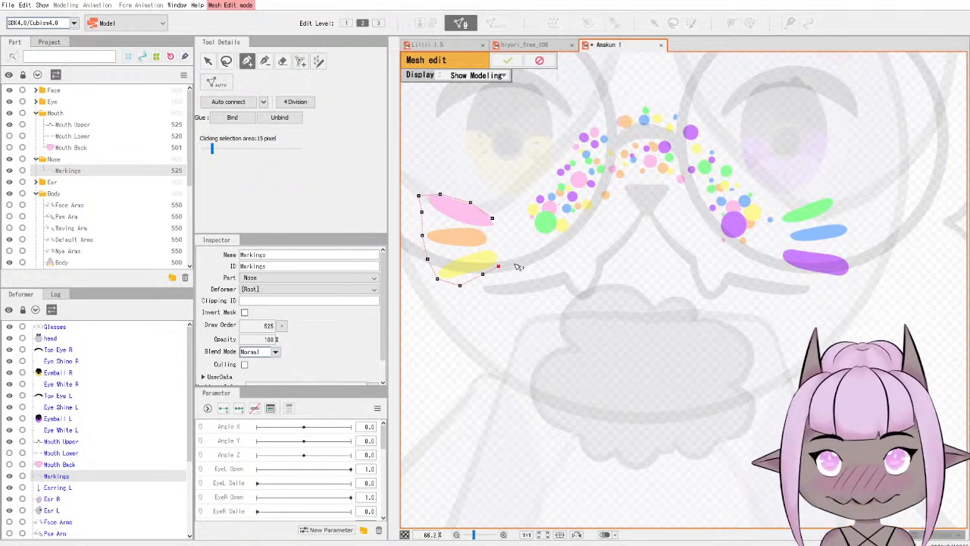
Extend the outline along the lower edge of the freckles, from the yellow stripe over the nose and down its other side.
{"action": "left_click", "coordinate": [530, 255]}
{"action": "left_click", "coordinate": [560, 241]}
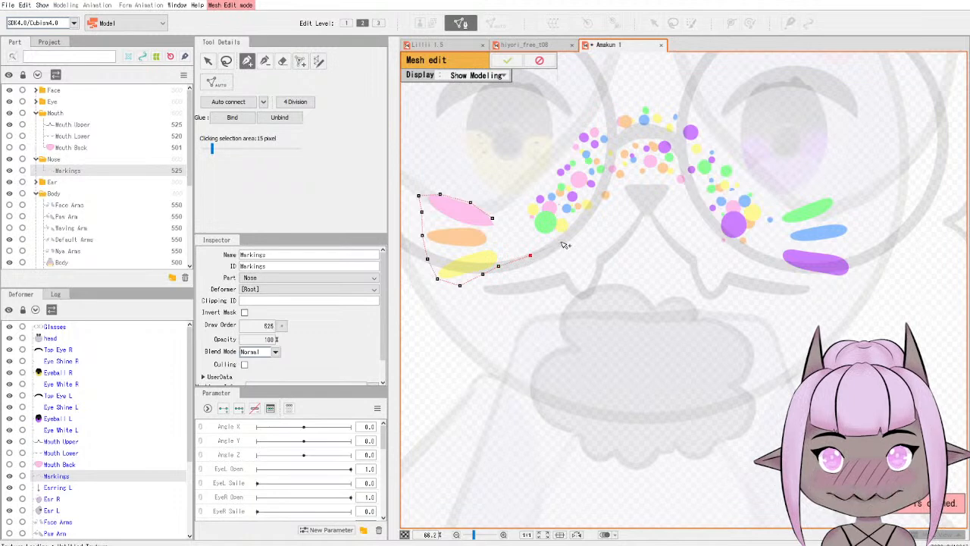
{"action": "left_click", "coordinate": [581, 221]}
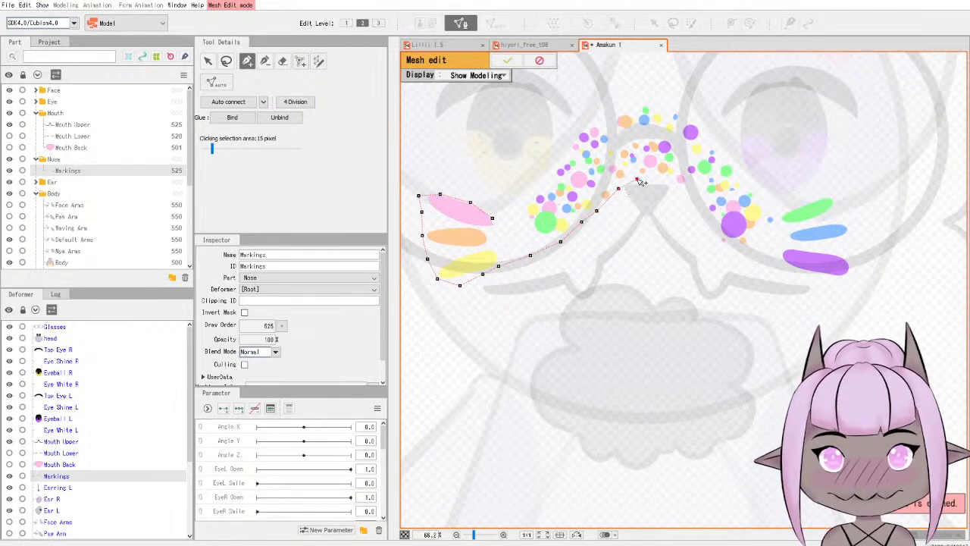
{"action": "left_click", "coordinate": [649, 178]}
{"action": "left_click", "coordinate": [670, 182]}
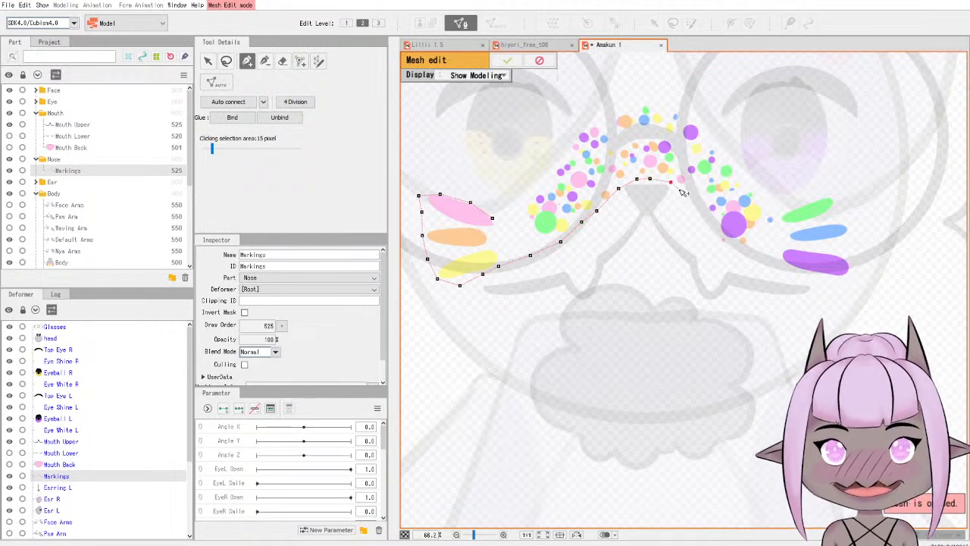
{"action": "left_click", "coordinate": [701, 217]}
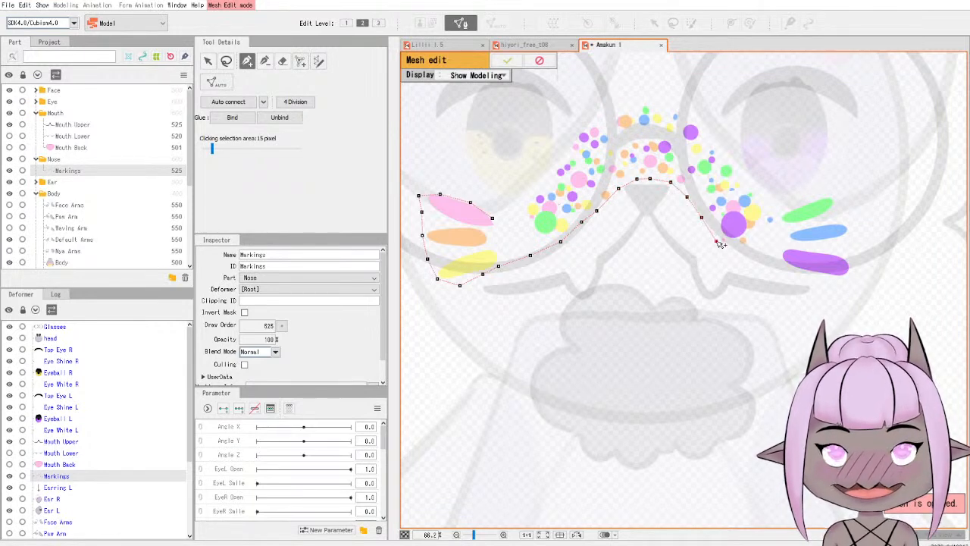
Continue the outline beneath the large purple dot and the purple cheek stripe, up to the stripe's outer end.
{"action": "left_click", "coordinate": [740, 256]}
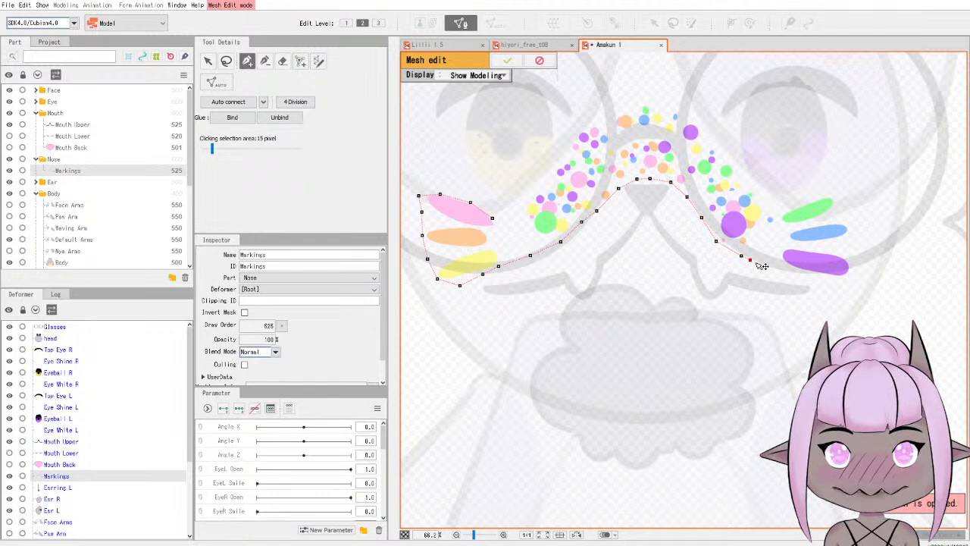
{"action": "left_click", "coordinate": [763, 267]}
{"action": "left_click", "coordinate": [786, 274]}
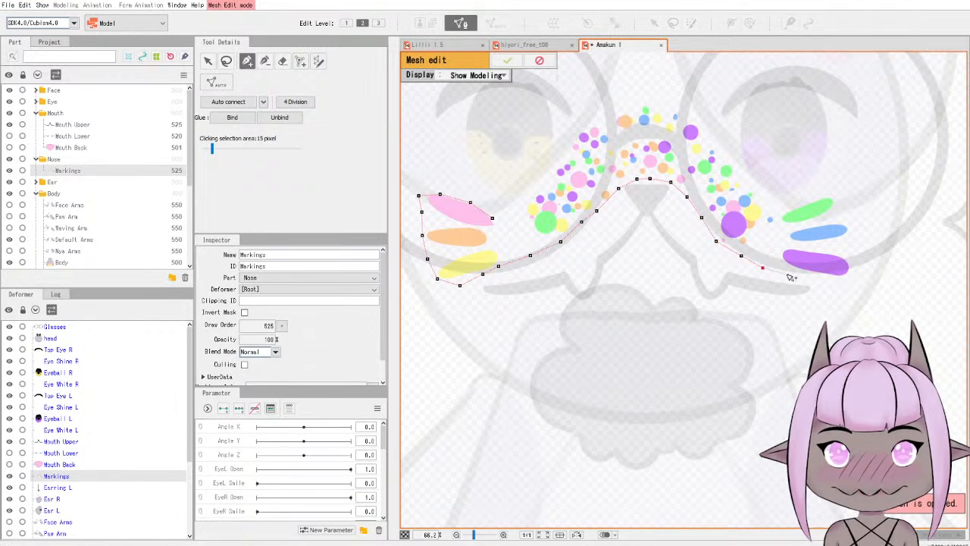
{"action": "left_click", "coordinate": [825, 279]}
{"action": "left_click", "coordinate": [858, 275]}
{"action": "left_click", "coordinate": [858, 260]}
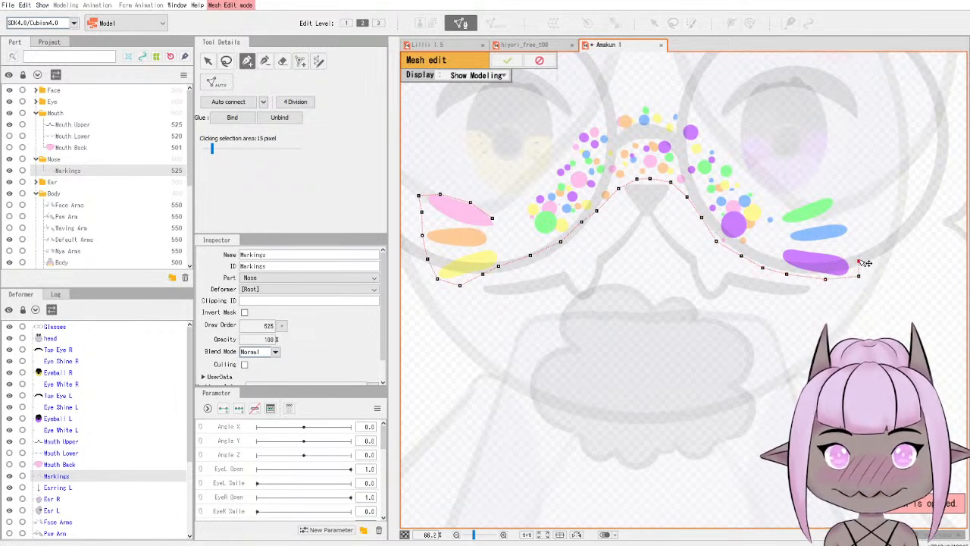
Carry the outline up past the blue stripe and over the green cheek stripe toward the freckles.
{"action": "left_click", "coordinate": [857, 240]}
{"action": "left_click", "coordinate": [853, 218]}
{"action": "left_click", "coordinate": [839, 197]}
{"action": "left_click", "coordinate": [821, 190]}
{"action": "left_click", "coordinate": [806, 194]}
{"action": "left_click", "coordinate": [766, 196]}
Run the outline along the upper edge of the freckles across the nose bridge and close it at the pink stripe's starting vertex.
{"action": "left_click", "coordinate": [712, 131]}
{"action": "left_click", "coordinate": [696, 118]}
{"action": "left_click", "coordinate": [662, 103]}
{"action": "left_click", "coordinate": [628, 99]}
{"action": "left_click", "coordinate": [611, 107]}
{"action": "left_click", "coordinate": [556, 144]}
{"action": "left_click", "coordinate": [537, 162]}
{"action": "left_click", "coordinate": [519, 193]}
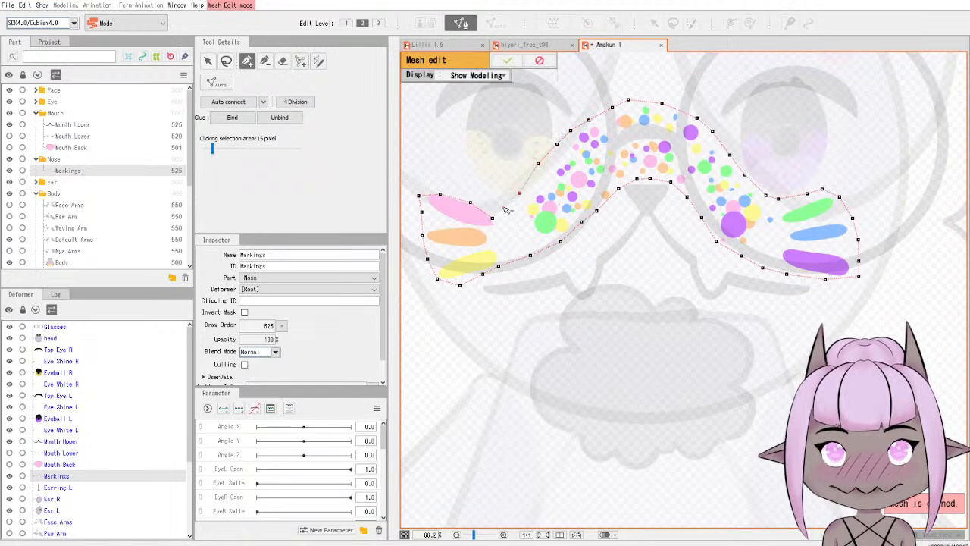
{"action": "left_click", "coordinate": [492, 218]}
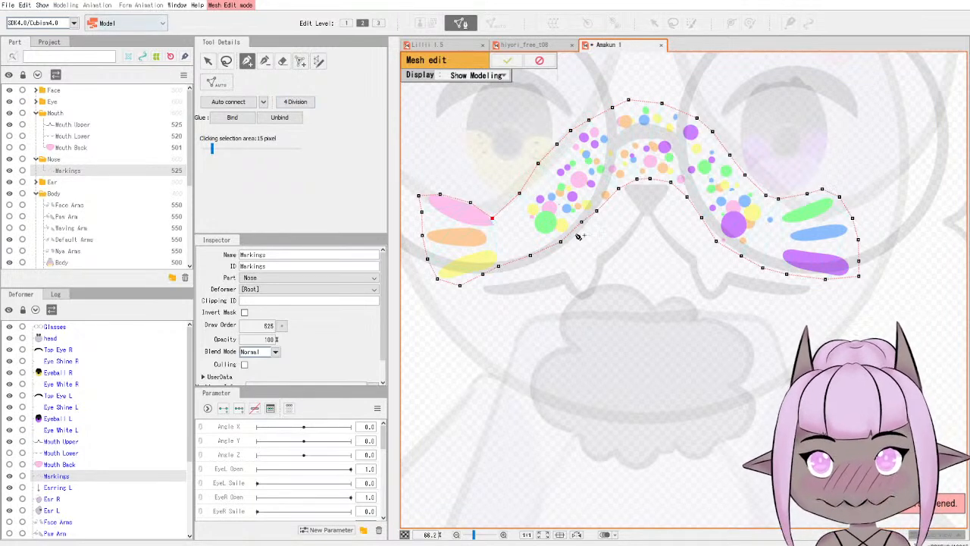
Reposition outline vertices along the freckles' upper edge and pull the corner vertex closer to the pink stripe.
{"action": "left_click_drag", "start_coordinate": [519, 193], "coordinate": [515, 200]}
{"action": "left_click_drag", "start_coordinate": [537, 164], "coordinate": [535, 176]}
{"action": "left_click_drag", "start_coordinate": [556, 144], "coordinate": [608, 103]}
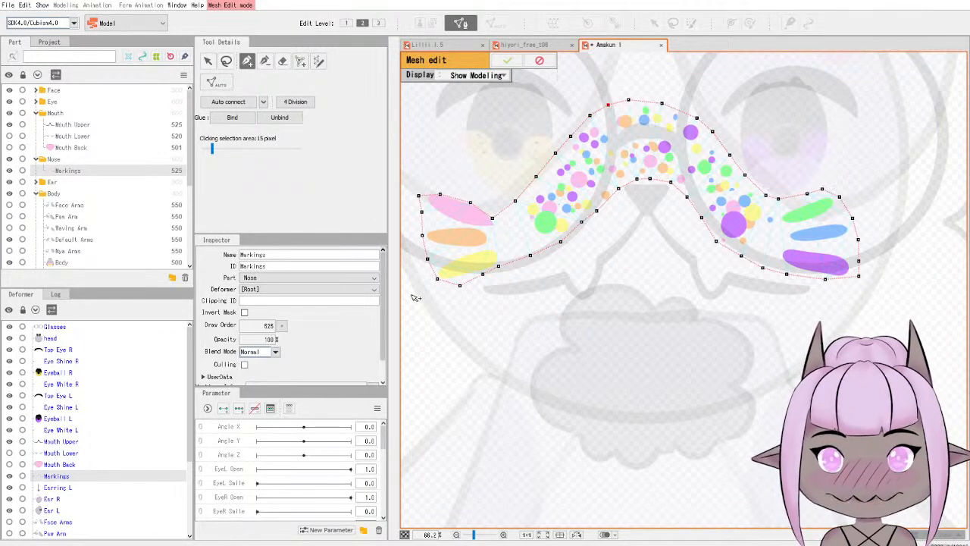
{"action": "left_click", "coordinate": [420, 196]}
{"action": "left_click_drag", "start_coordinate": [420, 196], "coordinate": [426, 197]}
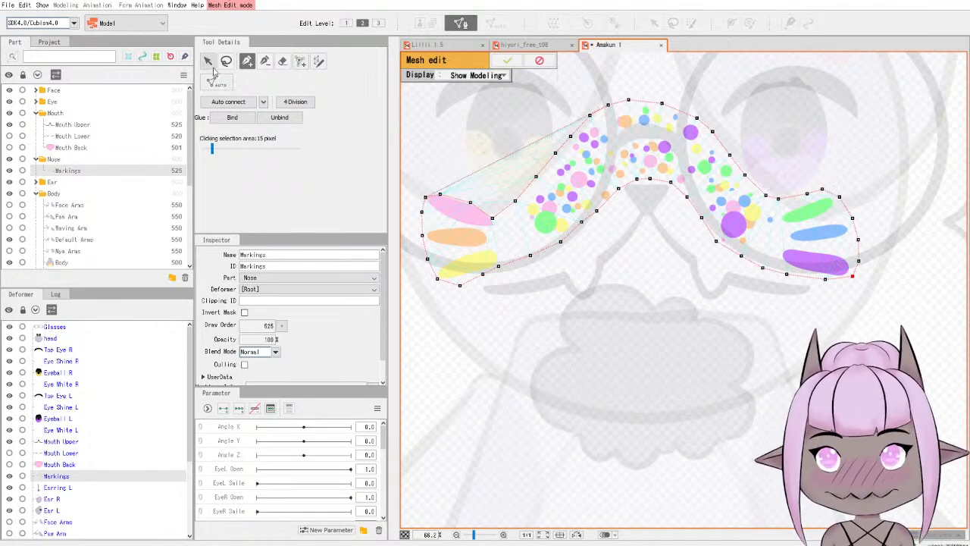
Add a centre line of vertices from the orange stripe through the freckles and over the nose to the blue stripe.
{"action": "left_click", "coordinate": [247, 63]}
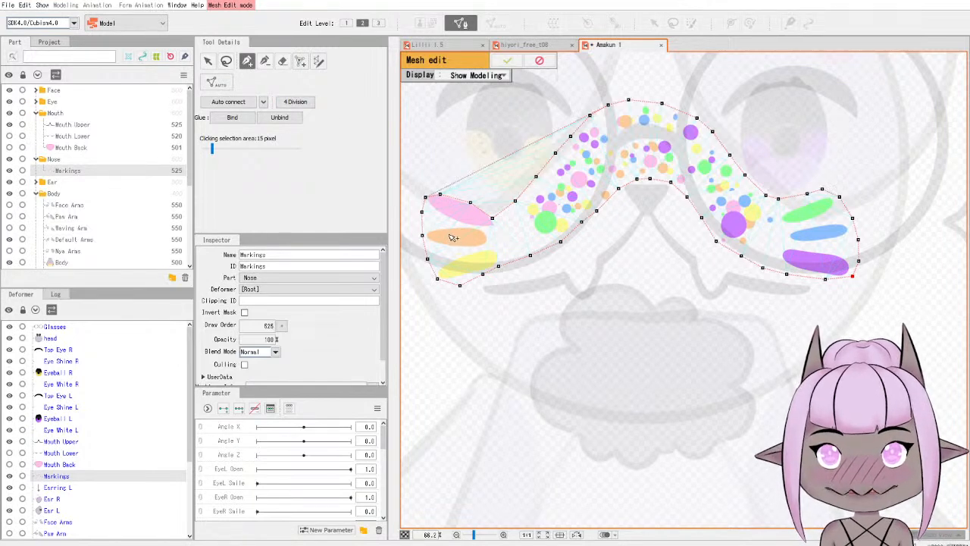
{"action": "left_click", "coordinate": [471, 241]}
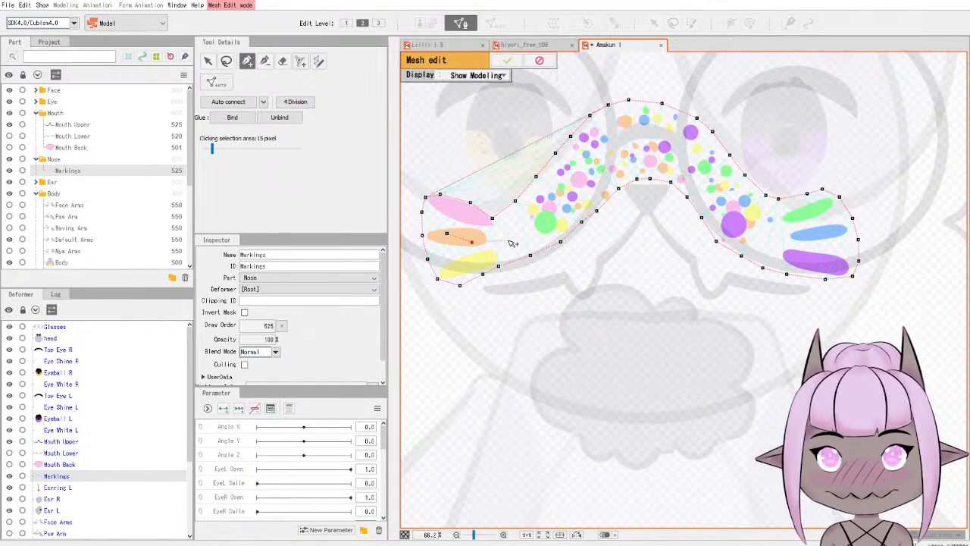
{"action": "left_click", "coordinate": [510, 238]}
{"action": "left_click", "coordinate": [584, 173]}
{"action": "left_click", "coordinate": [612, 147]}
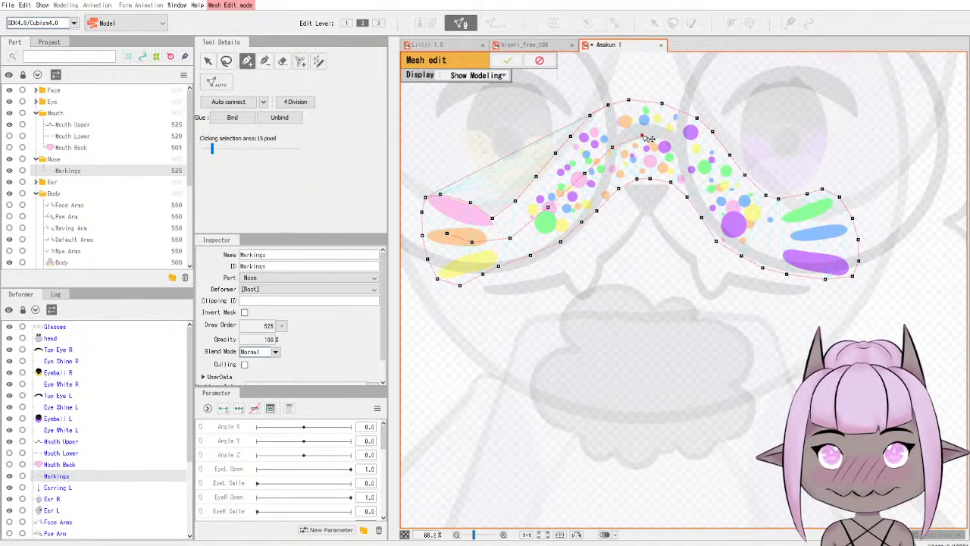
{"action": "left_click", "coordinate": [682, 149]}
{"action": "left_click", "coordinate": [765, 222]}
{"action": "left_click", "coordinate": [837, 233]}
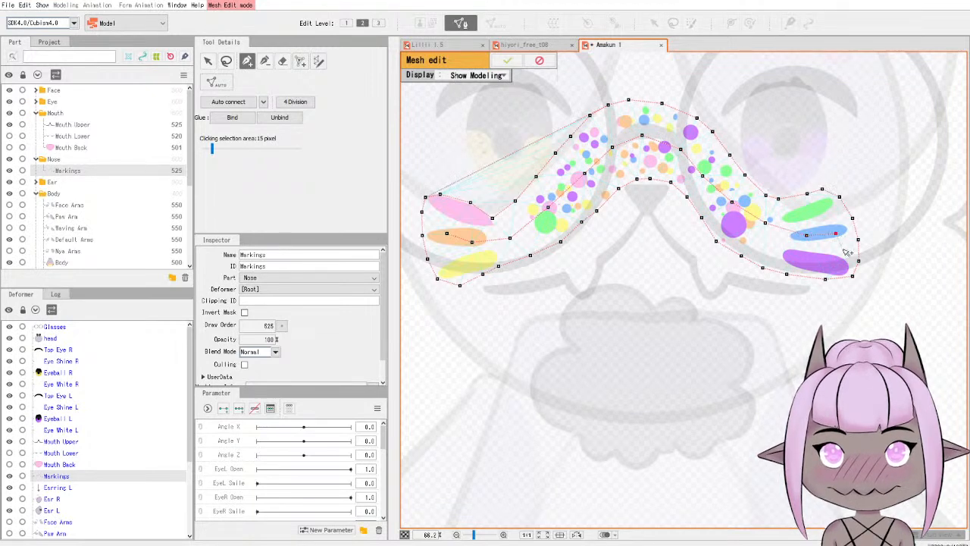
Connect the outer vertex on the blue stripe to the surrounding outline vertices around the green and purple stripes.
{"action": "left_click", "coordinate": [852, 220]}
{"action": "left_click", "coordinate": [837, 233]}
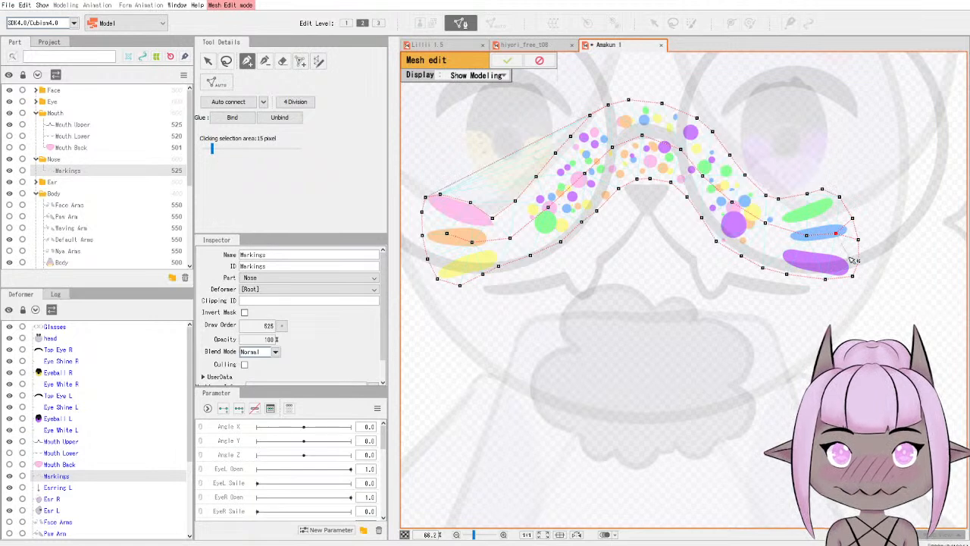
{"action": "scroll", "coordinate": [845, 256], "scroll_direction": "up", "scroll_amount": 3}
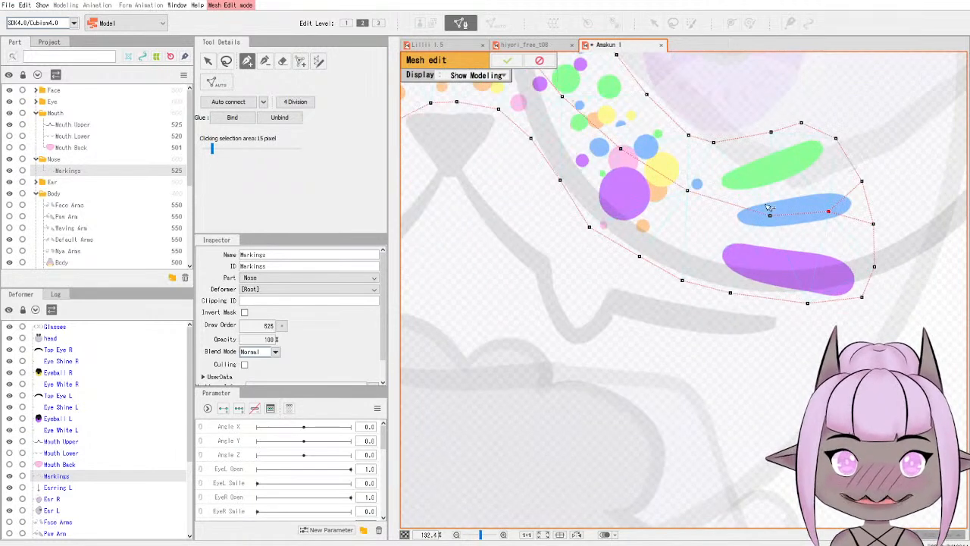
{"action": "left_click", "coordinate": [874, 267]}
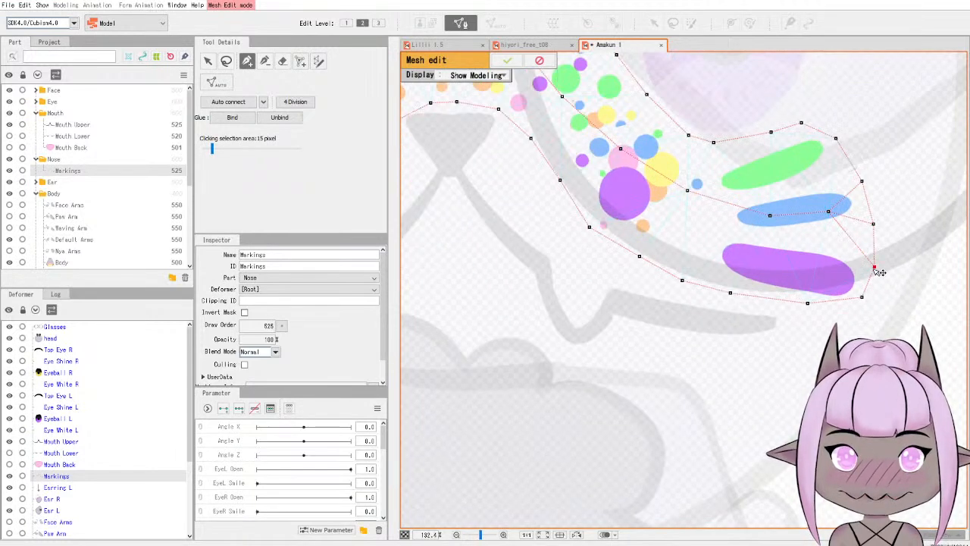
{"action": "left_click", "coordinate": [808, 302]}
{"action": "left_click", "coordinate": [828, 211]}
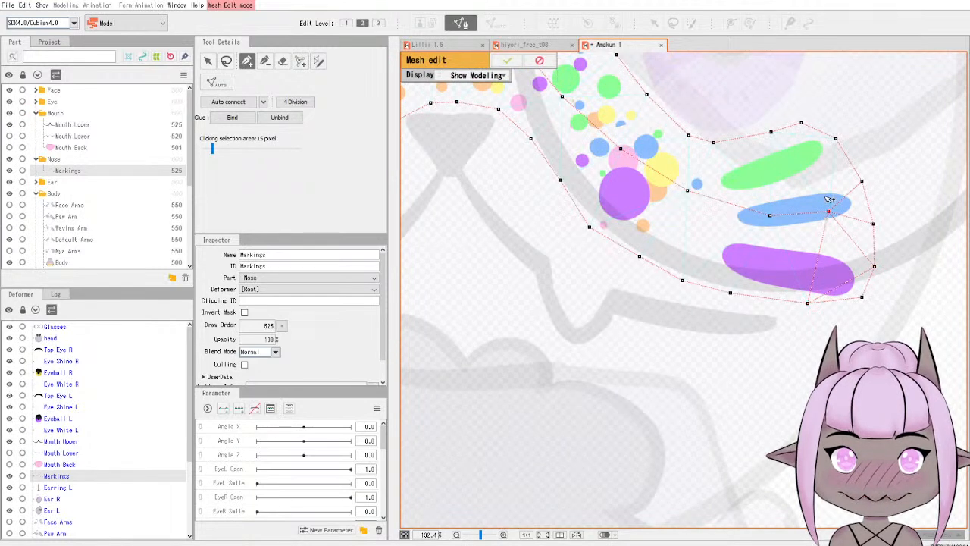
{"action": "left_click", "coordinate": [771, 132]}
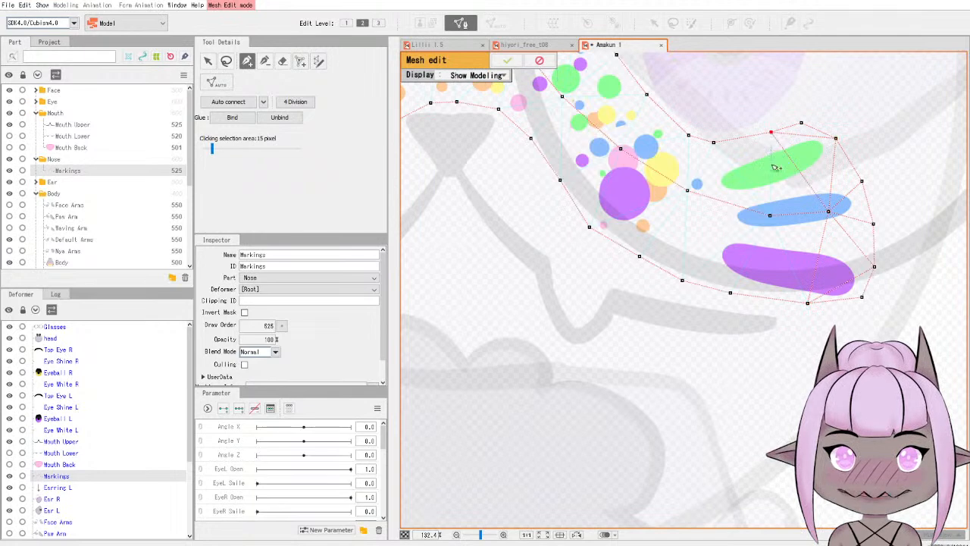
Connect the inner blue-stripe vertex and the neighbouring centre vertex to the outline, and nudge the outline vertices beside the stripes toward them.
{"action": "left_click", "coordinate": [770, 215]}
{"action": "left_click", "coordinate": [807, 302]}
{"action": "left_click", "coordinate": [770, 216]}
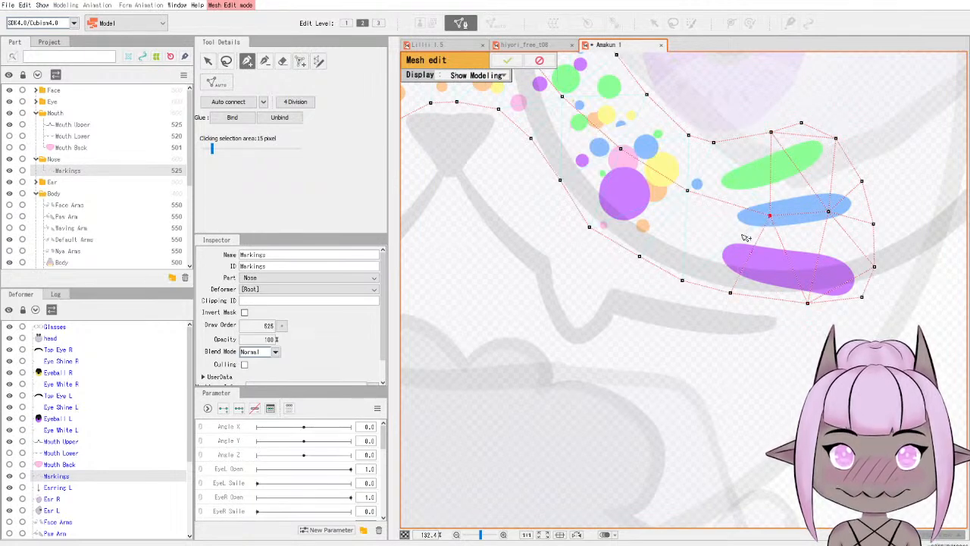
{"action": "left_click", "coordinate": [681, 280]}
{"action": "left_click", "coordinate": [687, 191]}
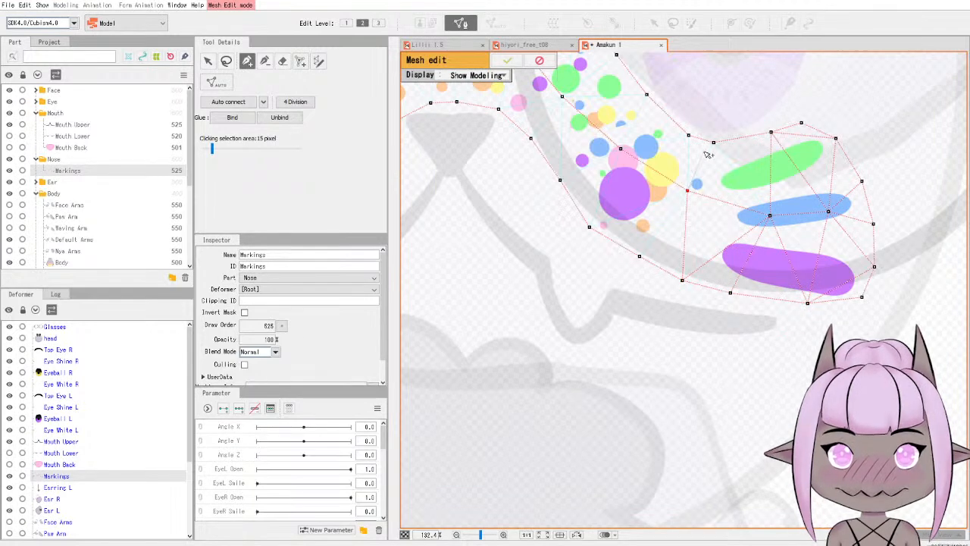
{"action": "left_click", "coordinate": [720, 143]}
{"action": "left_click_drag", "start_coordinate": [720, 142], "coordinate": [728, 144]}
{"action": "left_click_drag", "start_coordinate": [731, 293], "coordinate": [740, 293]}
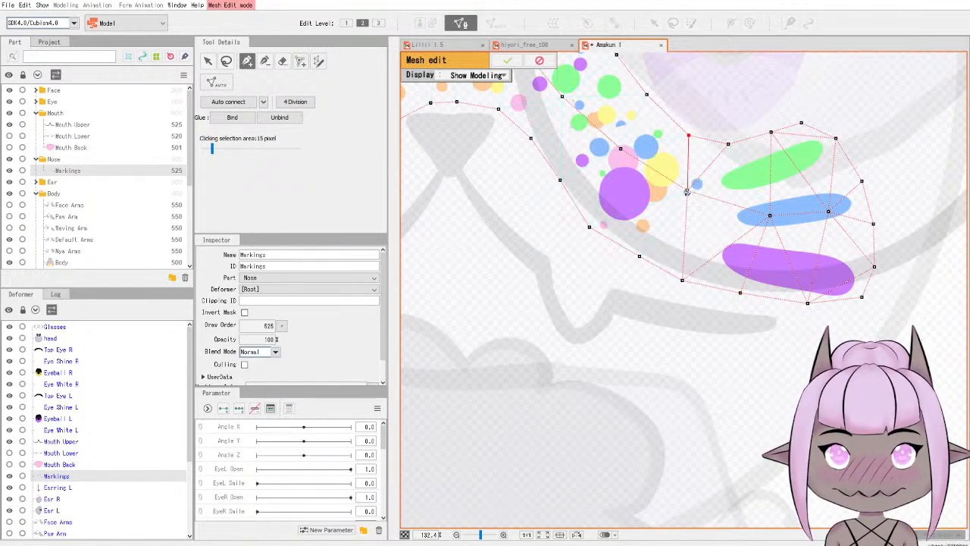
Connect the centre vertices around the large purple dot to the upper and lower outline vertices to form triangles.
{"action": "left_click", "coordinate": [639, 256]}
{"action": "left_click", "coordinate": [685, 190]}
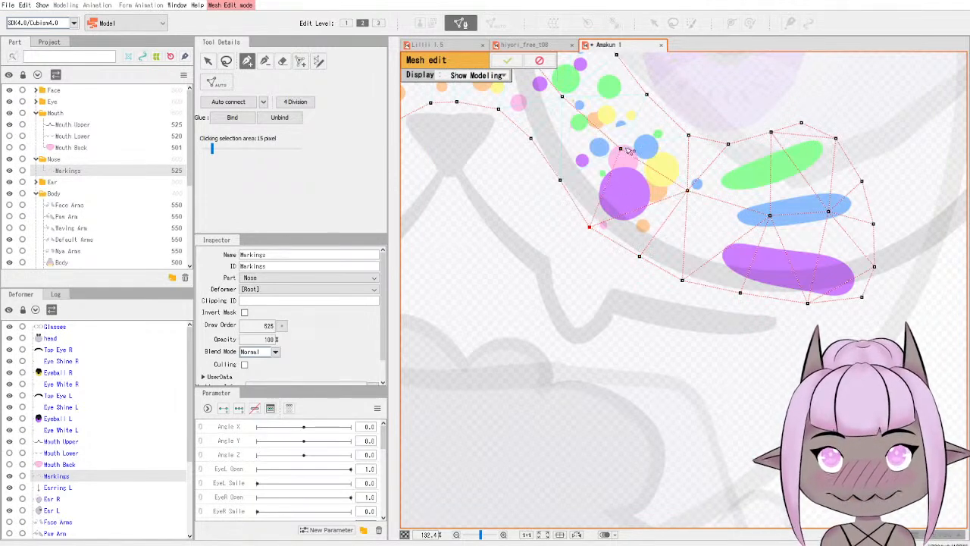
{"action": "left_click", "coordinate": [688, 135]}
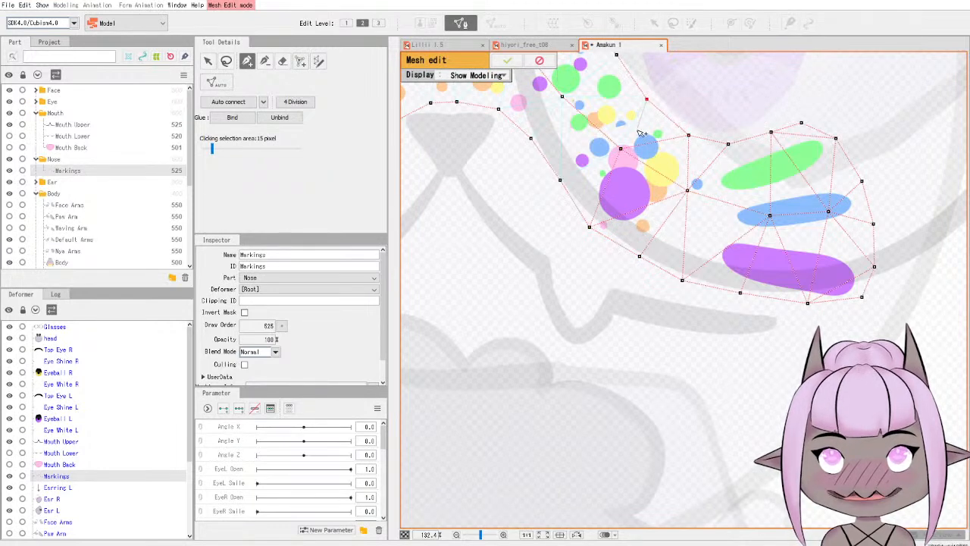
{"action": "left_click", "coordinate": [559, 180]}
{"action": "left_click", "coordinate": [561, 97]}
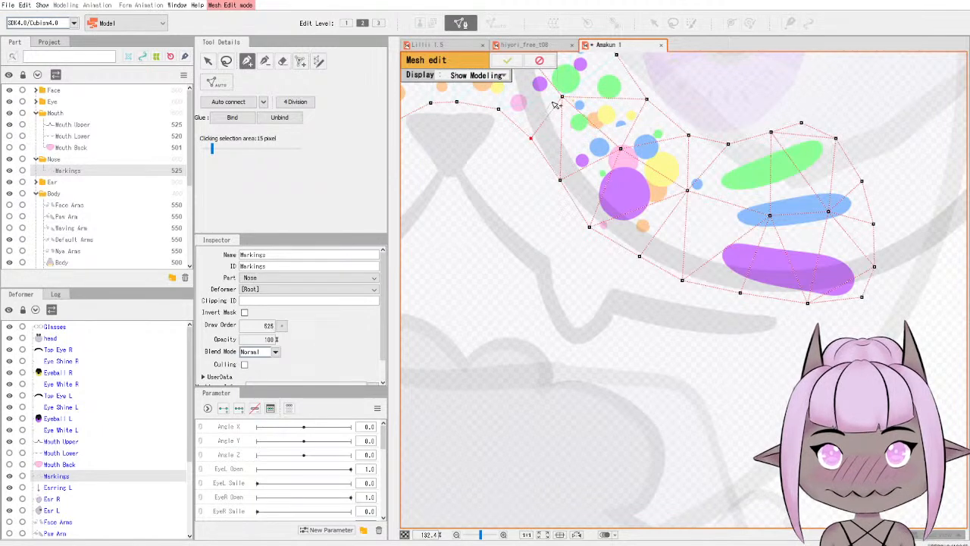
Connect the centre vertices between the large purple dot and the nose to the lower outline vertices beside the nose.
{"action": "left_click", "coordinate": [498, 109]}
{"action": "scroll", "coordinate": [528, 200], "scroll_direction": "down", "scroll_amount": 3}
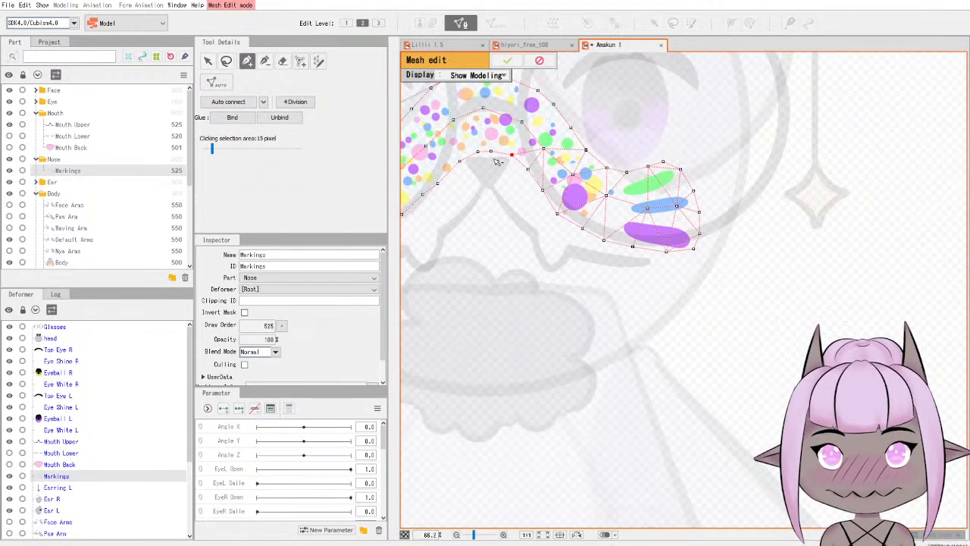
{"action": "scroll", "coordinate": [530, 204], "scroll_direction": "up", "scroll_amount": 5}
{"action": "scroll", "coordinate": [535, 224], "scroll_direction": "down", "scroll_amount": 4}
{"action": "scroll", "coordinate": [530, 220], "scroll_direction": "down", "scroll_amount": 2}
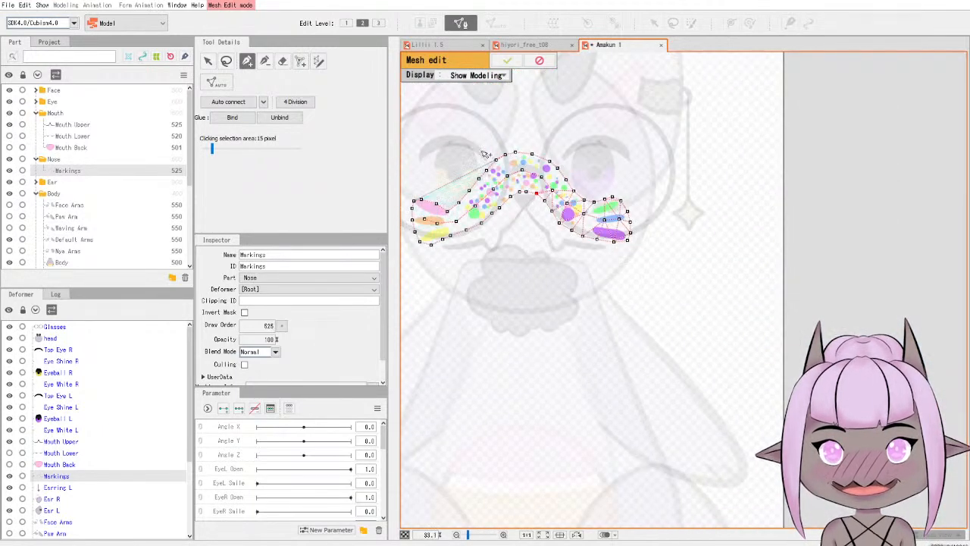
{"action": "scroll", "coordinate": [478, 140], "scroll_direction": "up", "scroll_amount": 4}
{"action": "scroll", "coordinate": [850, 402], "scroll_direction": "up", "scroll_amount": 6}
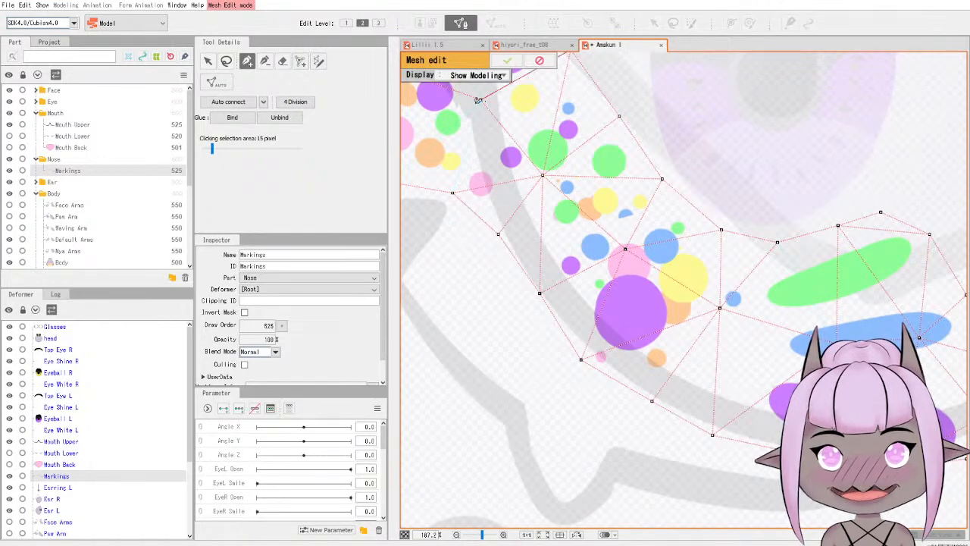
{"action": "scroll", "coordinate": [462, 193], "scroll_direction": "down", "scroll_amount": 10}
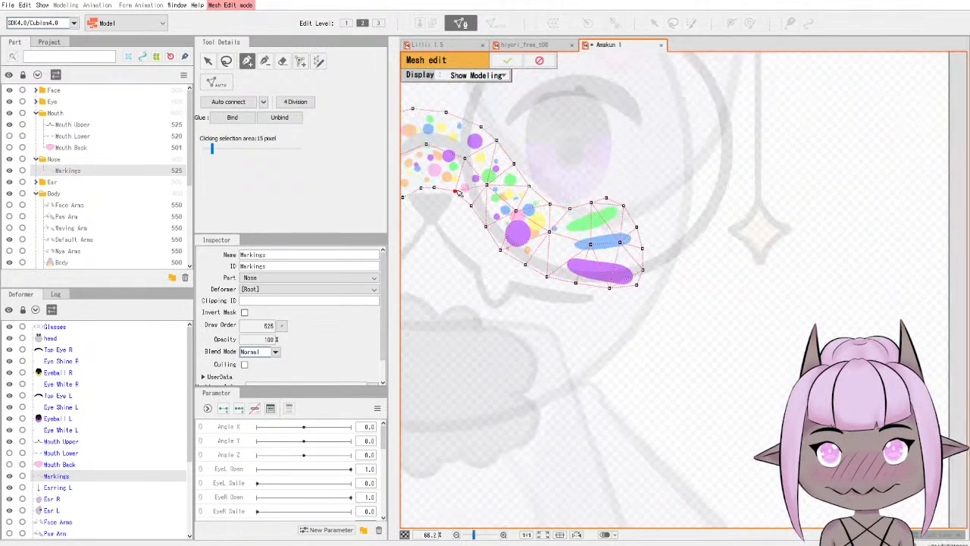
{"action": "scroll", "coordinate": [578, 160], "scroll_direction": "up", "scroll_amount": 10}
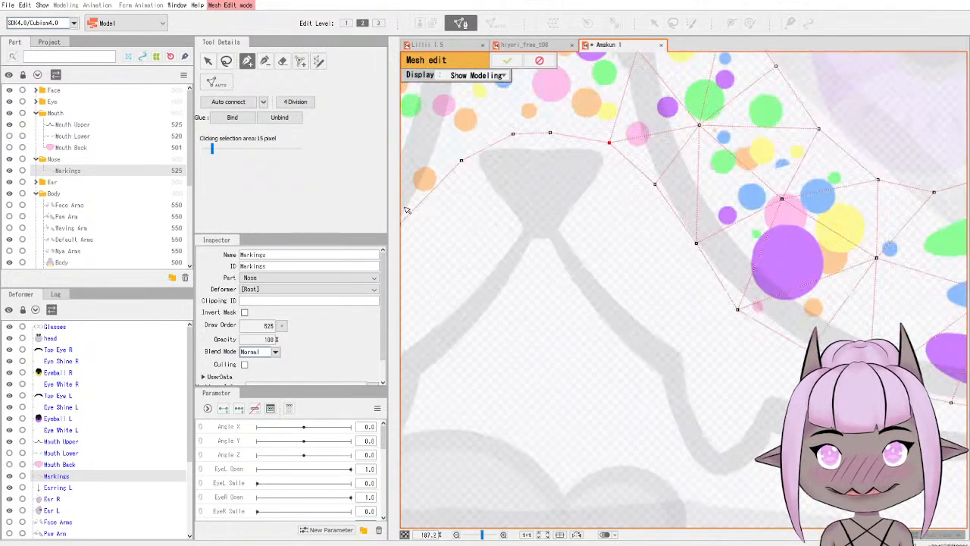
Connect the centre vertex beside the nose bridge to its upper and lower outline vertices, and tie the top centre vertex to the lower outline.
{"action": "scroll", "coordinate": [578, 161], "scroll_direction": "down", "scroll_amount": 5}
{"action": "scroll", "coordinate": [578, 160], "scroll_direction": "down", "scroll_amount": 3}
{"action": "scroll", "coordinate": [584, 107], "scroll_direction": "up", "scroll_amount": 5}
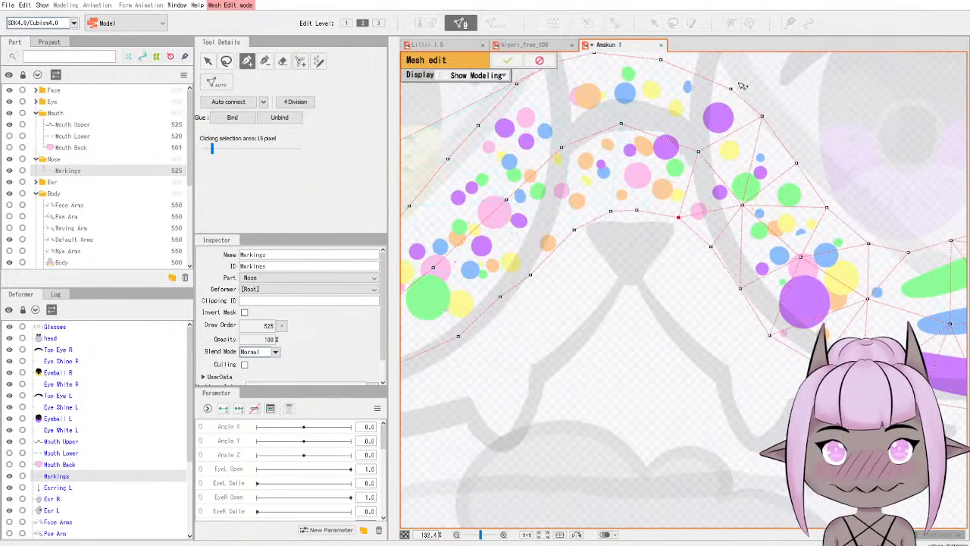
{"action": "scroll", "coordinate": [742, 86], "scroll_direction": "up", "scroll_amount": 6}
{"action": "scroll", "coordinate": [740, 83], "scroll_direction": "down", "scroll_amount": 2}
{"action": "left_click", "coordinate": [722, 98]}
{"action": "left_click", "coordinate": [656, 224]}
{"action": "left_click", "coordinate": [534, 340]}
{"action": "left_click", "coordinate": [501, 167]}
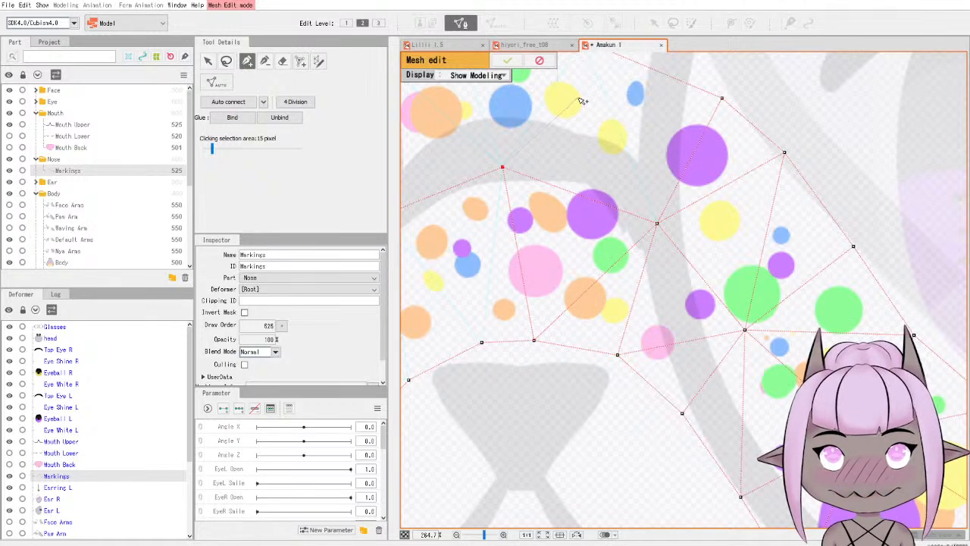
Connect the centre vertices directly above the nose to the remaining upper and lower outline vertices.
{"action": "scroll", "coordinate": [580, 98], "scroll_direction": "down", "scroll_amount": 2}
{"action": "left_click", "coordinate": [581, 56]}
{"action": "left_click", "coordinate": [632, 186]}
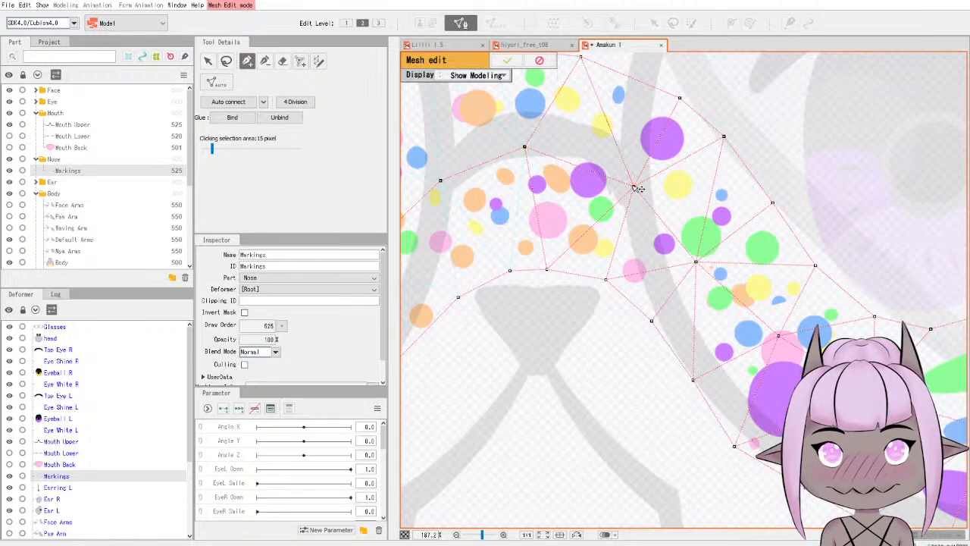
{"action": "left_click", "coordinate": [510, 272]}
{"action": "left_click", "coordinate": [524, 147]}
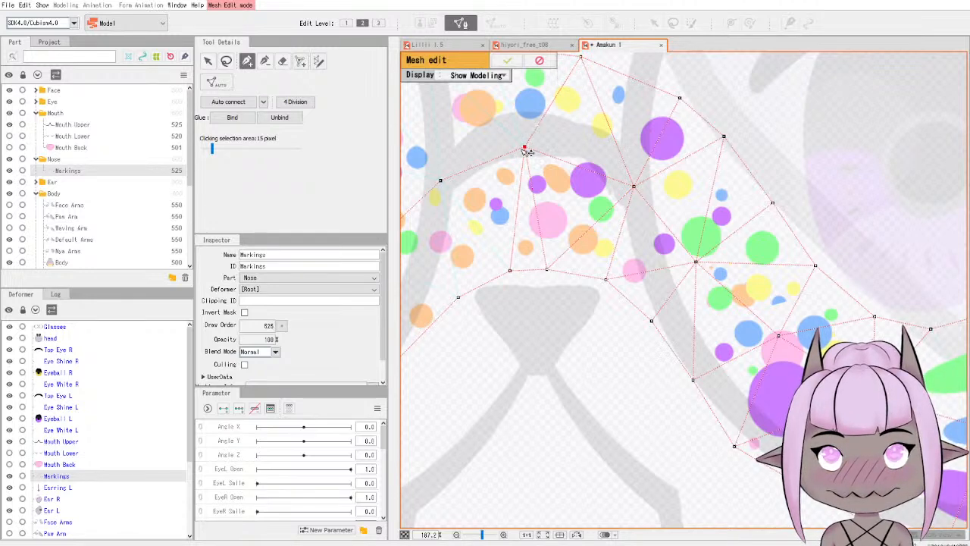
{"action": "left_click", "coordinate": [440, 181]}
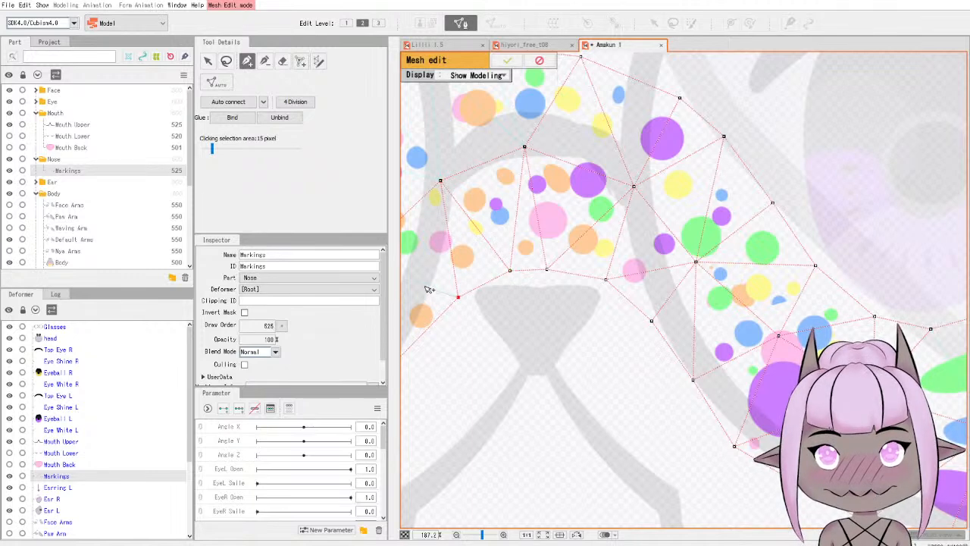
Connect the centre vertices near the large pink and green dots to the lower outline vertices.
{"action": "scroll", "coordinate": [430, 283], "scroll_direction": "down", "scroll_amount": 3}
{"action": "scroll", "coordinate": [485, 338], "scroll_direction": "down", "scroll_amount": 2}
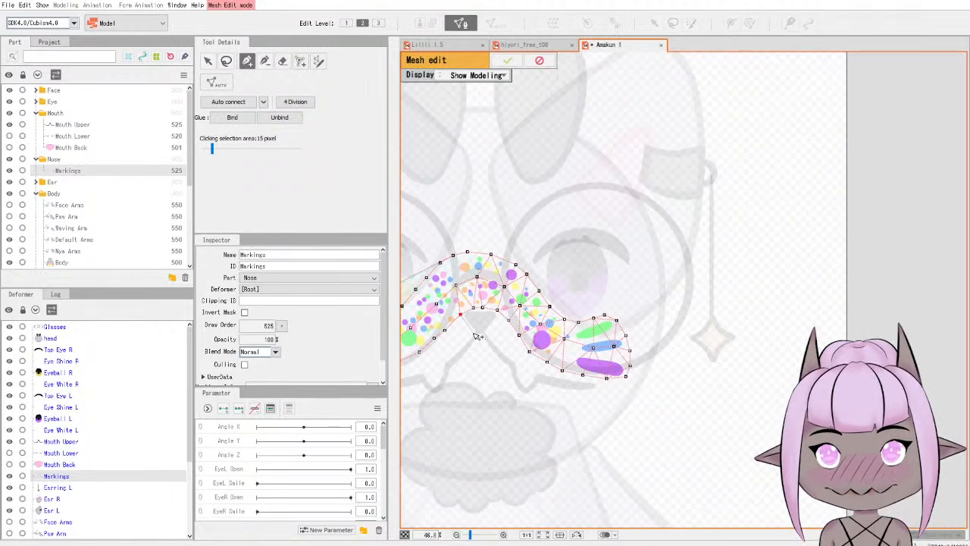
{"action": "scroll", "coordinate": [415, 337], "scroll_direction": "up", "scroll_amount": 5}
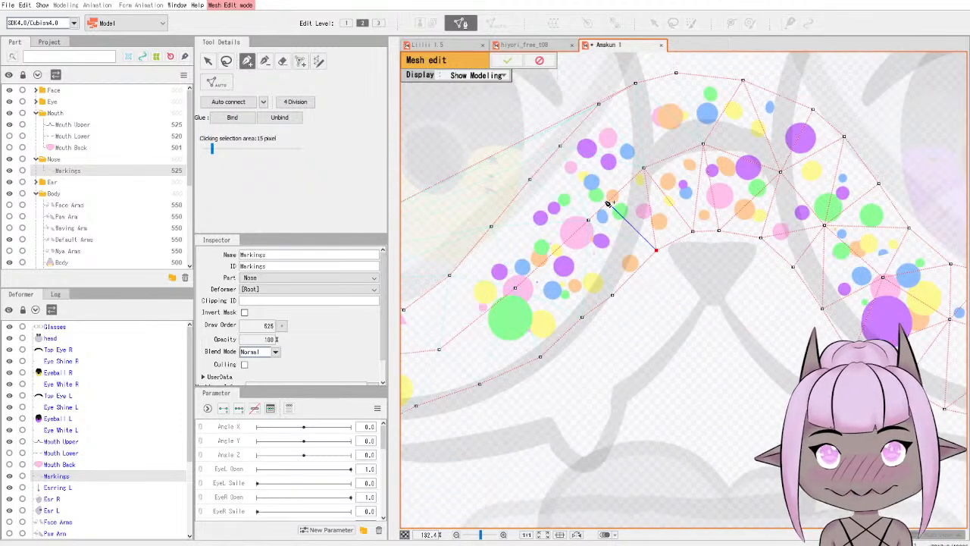
{"action": "left_click", "coordinate": [587, 220]}
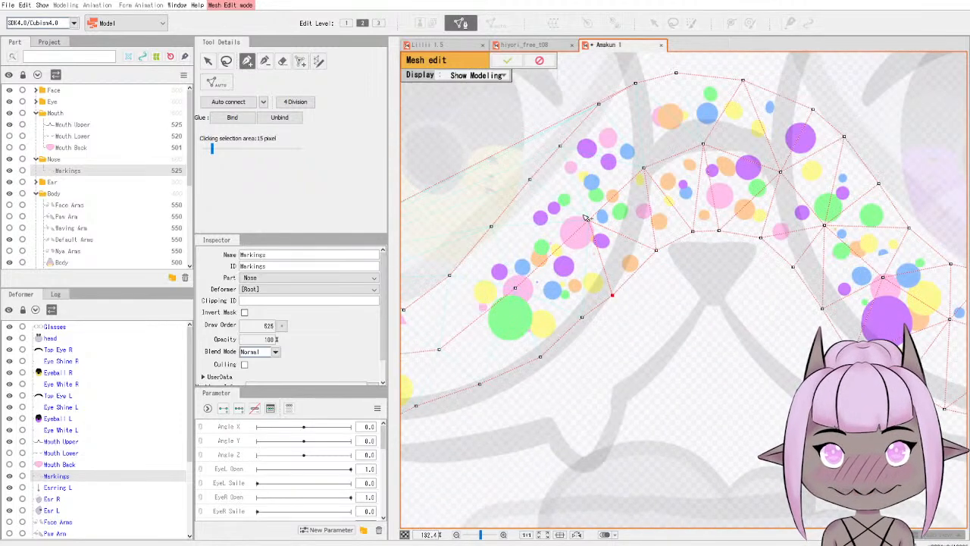
{"action": "left_click", "coordinate": [581, 317]}
{"action": "left_click", "coordinate": [539, 356]}
{"action": "left_click", "coordinate": [480, 383]}
Triangulate the narrow section between the large green dot and the orange stripe by linking its centre vertices to the outline.
{"action": "left_click", "coordinate": [439, 350]}
{"action": "left_click", "coordinate": [416, 405]}
{"action": "left_click", "coordinate": [449, 276]}
{"action": "left_click", "coordinate": [439, 350]}
{"action": "left_click", "coordinate": [515, 289]}
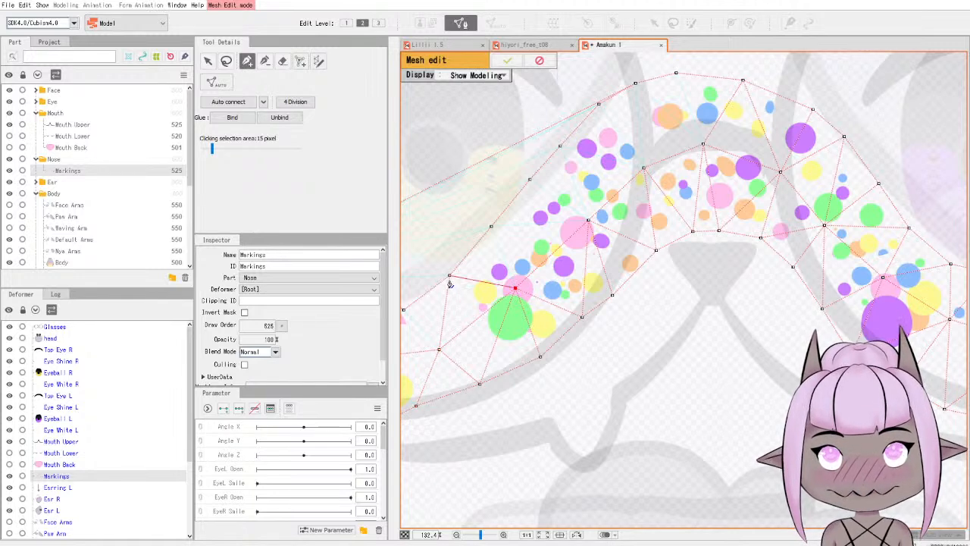
Connect the centre vertices from the large green dot up to the nose bridge with the upper outline vertices.
{"action": "left_click", "coordinate": [491, 225]}
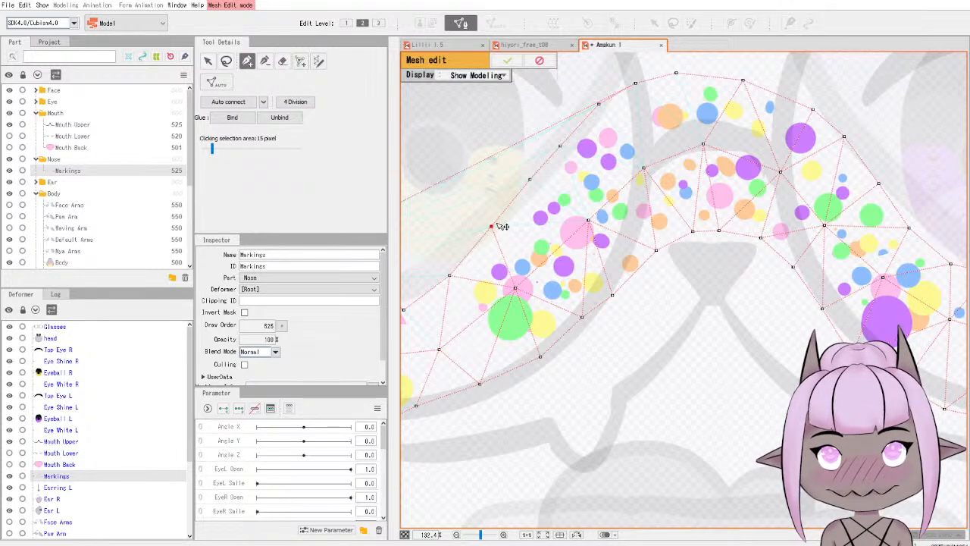
{"action": "left_click", "coordinate": [588, 221]}
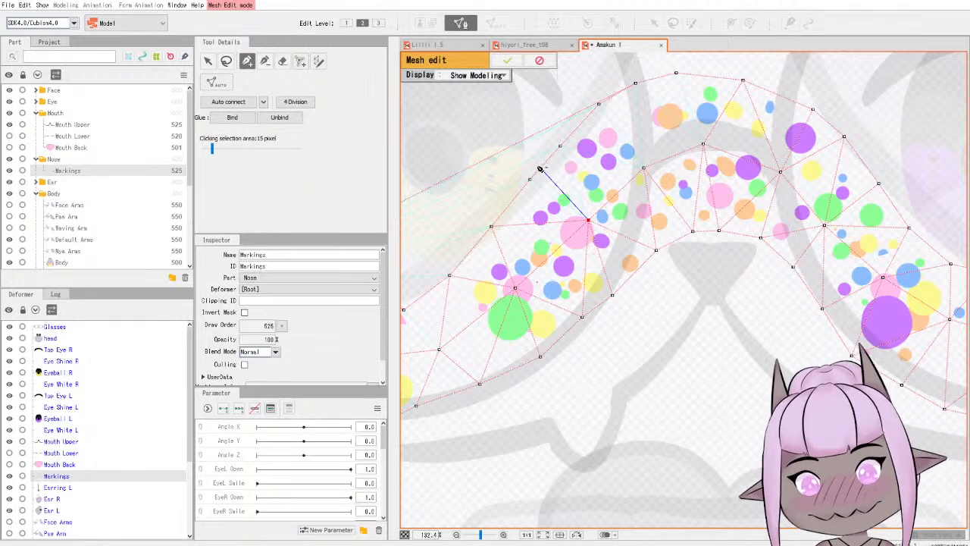
{"action": "left_click", "coordinate": [530, 179]}
{"action": "left_click", "coordinate": [583, 212]}
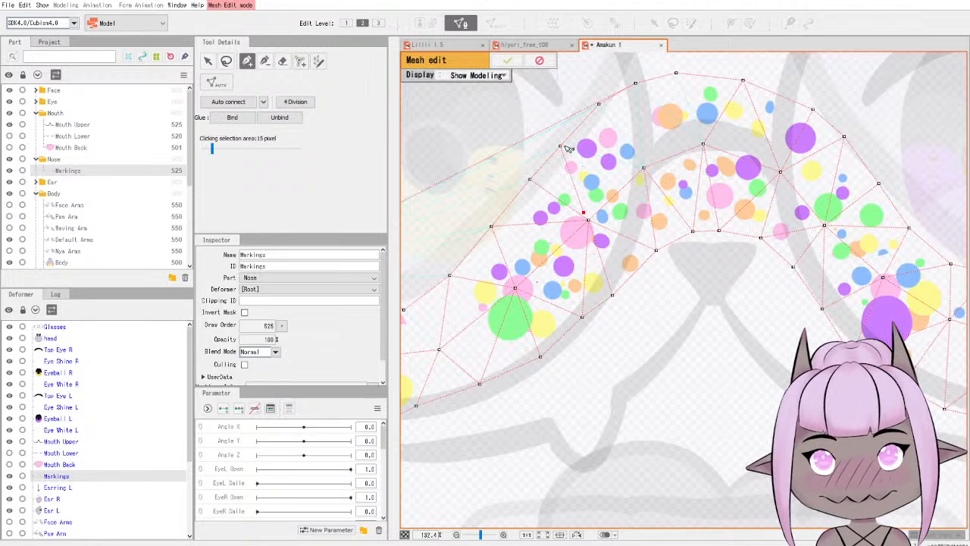
{"action": "left_click", "coordinate": [642, 166]}
{"action": "left_click", "coordinate": [598, 103]}
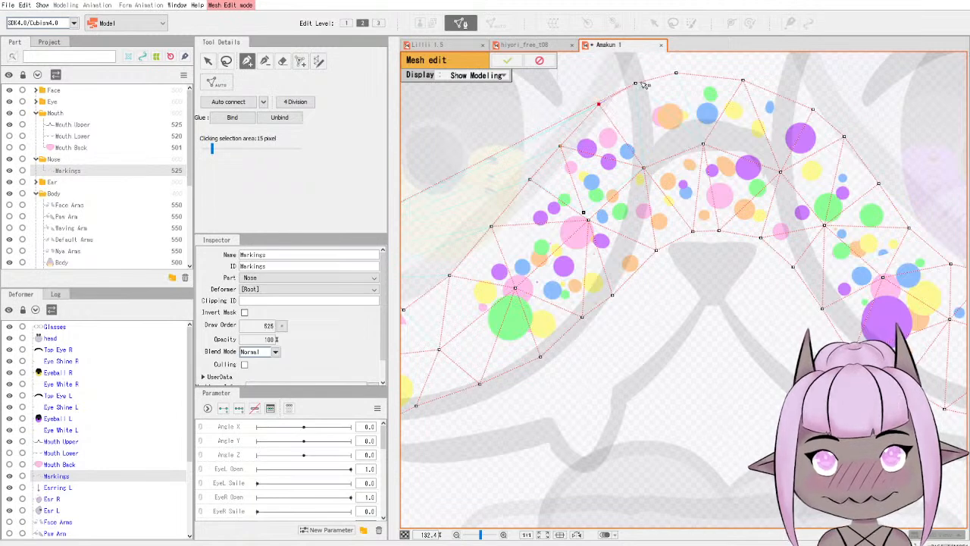
{"action": "left_click", "coordinate": [635, 82]}
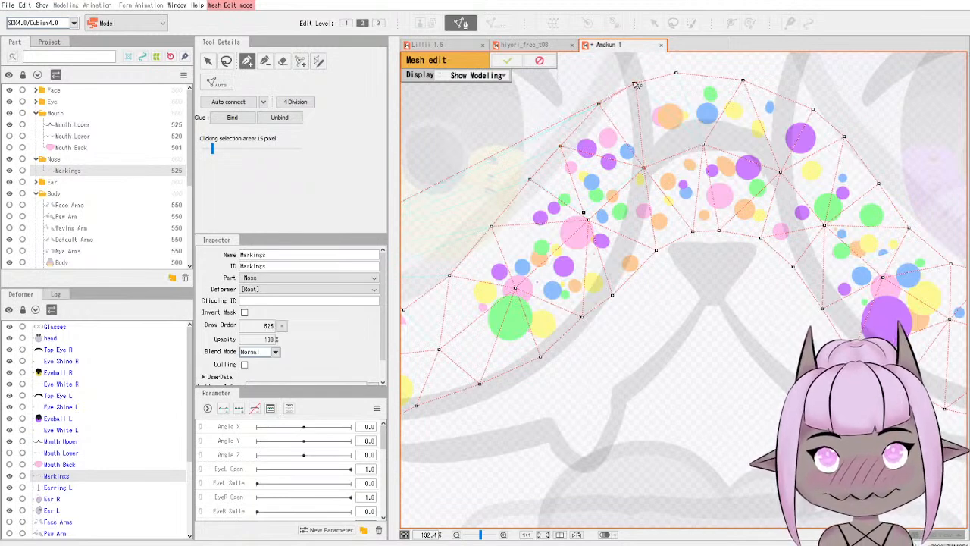
{"action": "left_click", "coordinate": [675, 74]}
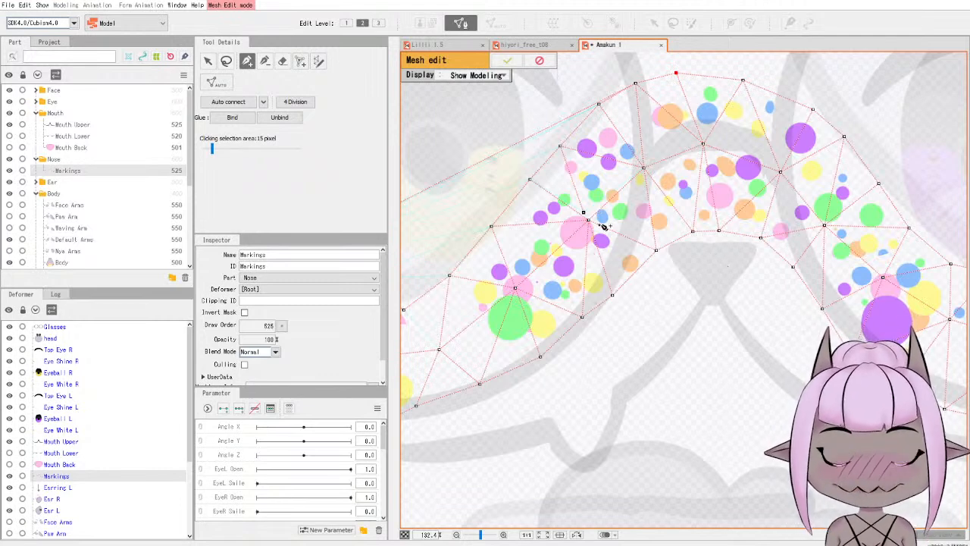
Remove the stray vertex above the large pink dot and connect the centre vertex there to the upper outline.
{"action": "scroll", "coordinate": [597, 219], "scroll_direction": "up", "scroll_amount": 2}
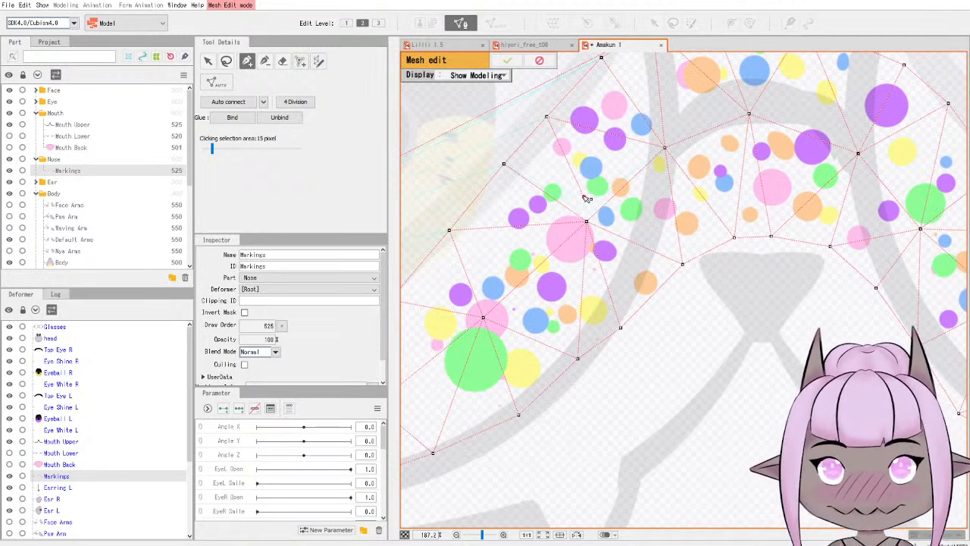
{"action": "left_click", "coordinate": [265, 60]}
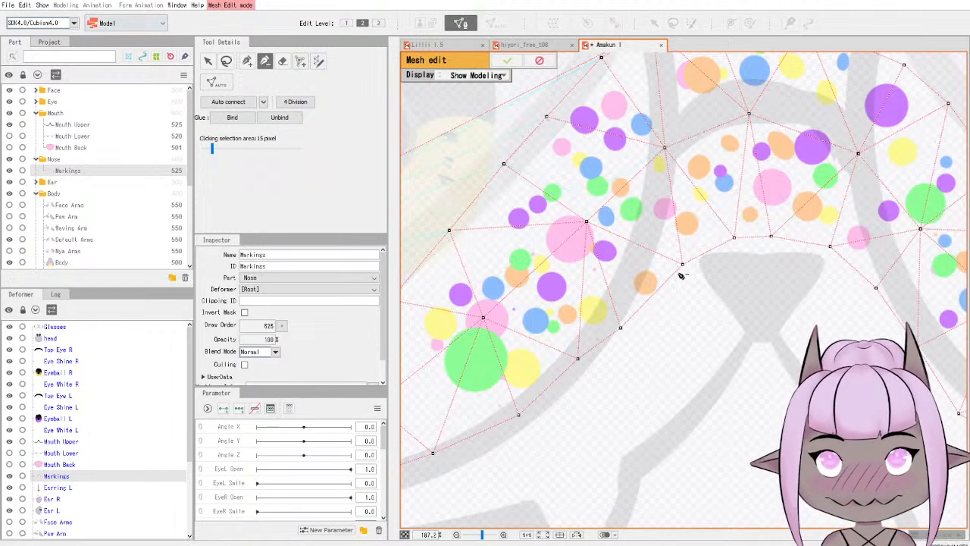
{"action": "left_click", "coordinate": [246, 60]}
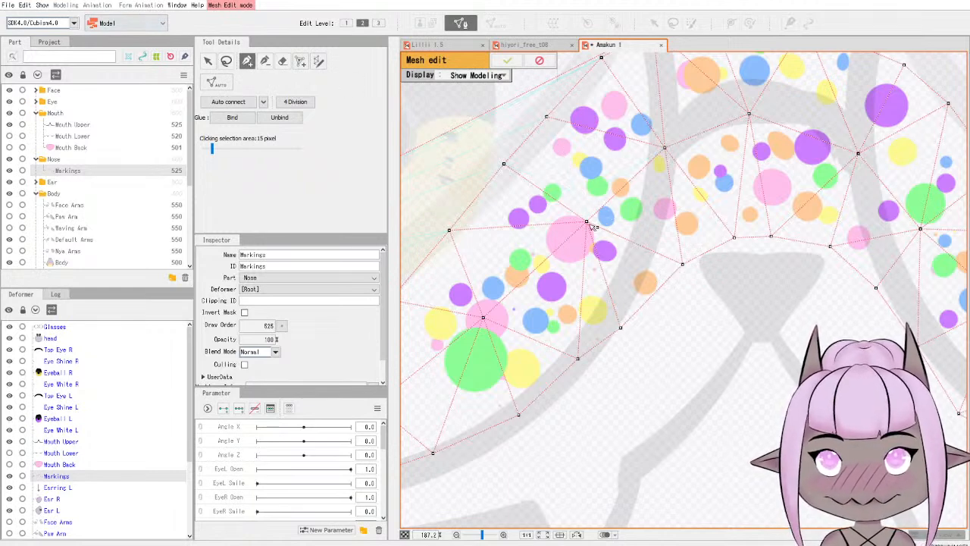
{"action": "left_click", "coordinate": [546, 116]}
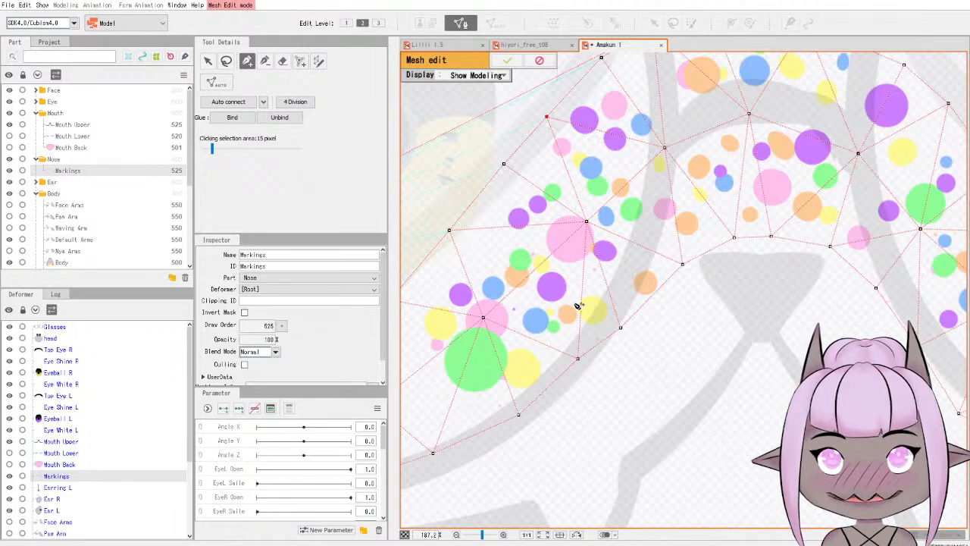
Delete the long edge that spans the empty cheek area from the pink stripe to the upper freckle outline.
{"action": "scroll", "coordinate": [555, 288], "scroll_direction": "down", "scroll_amount": 2}
{"action": "scroll", "coordinate": [556, 287], "scroll_direction": "down", "scroll_amount": 2}
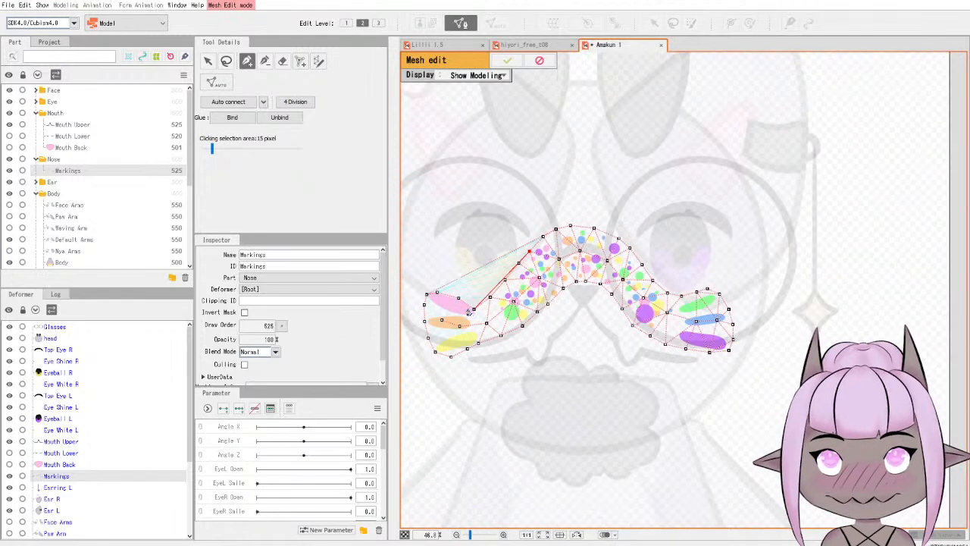
{"action": "scroll", "coordinate": [432, 310], "scroll_direction": "up", "scroll_amount": 4}
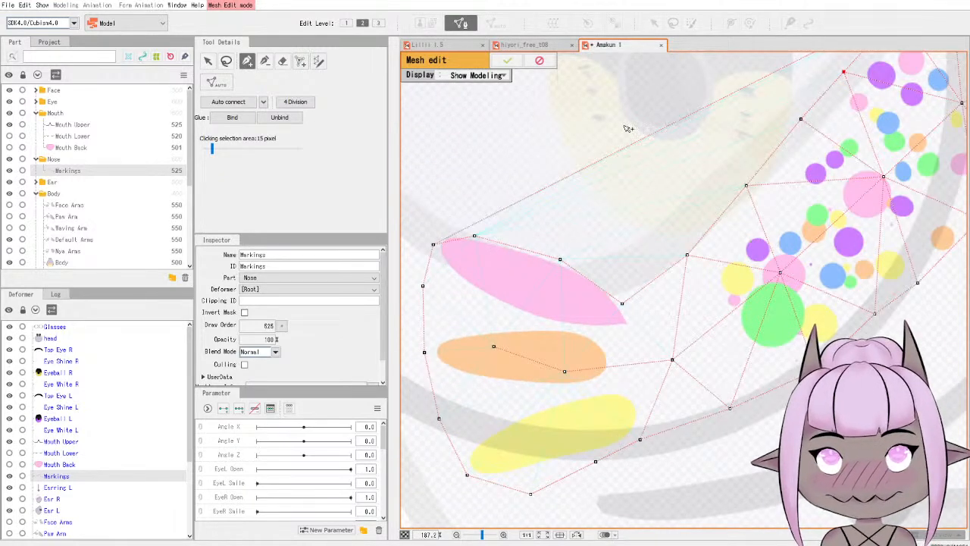
{"action": "left_click", "coordinate": [263, 62]}
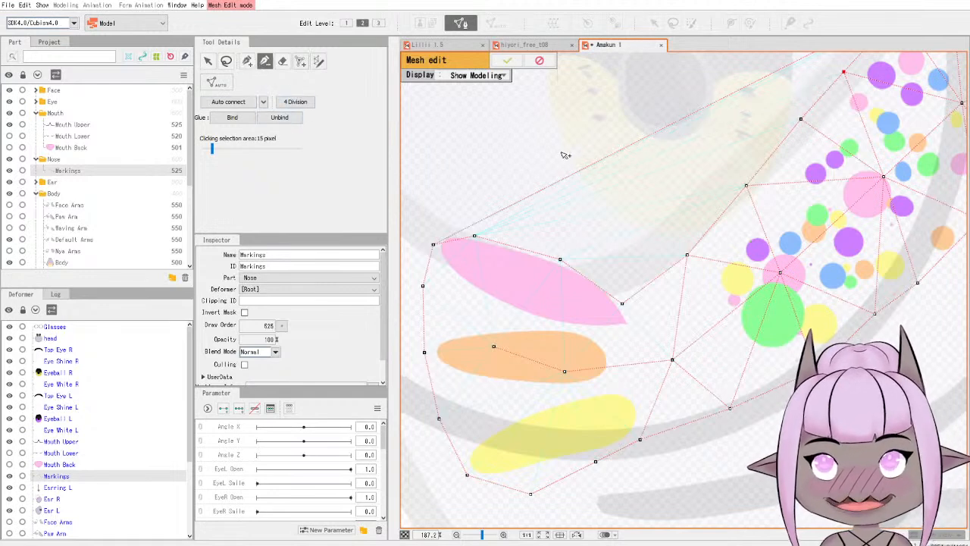
Move the outline vertices at both ends of the pink stripe slightly outward to give it more margin.
{"action": "left_click", "coordinate": [208, 60]}
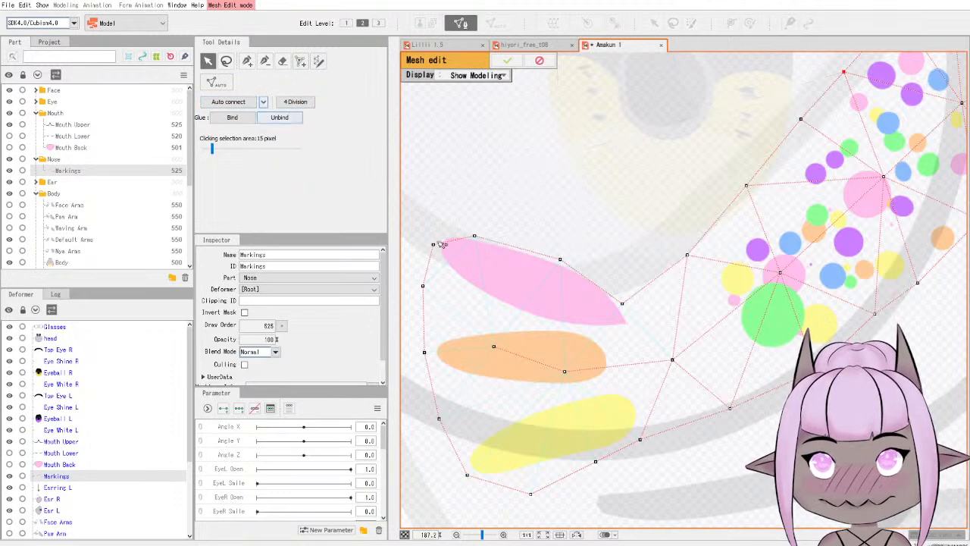
{"action": "left_click_drag", "start_coordinate": [437, 247], "coordinate": [444, 236]}
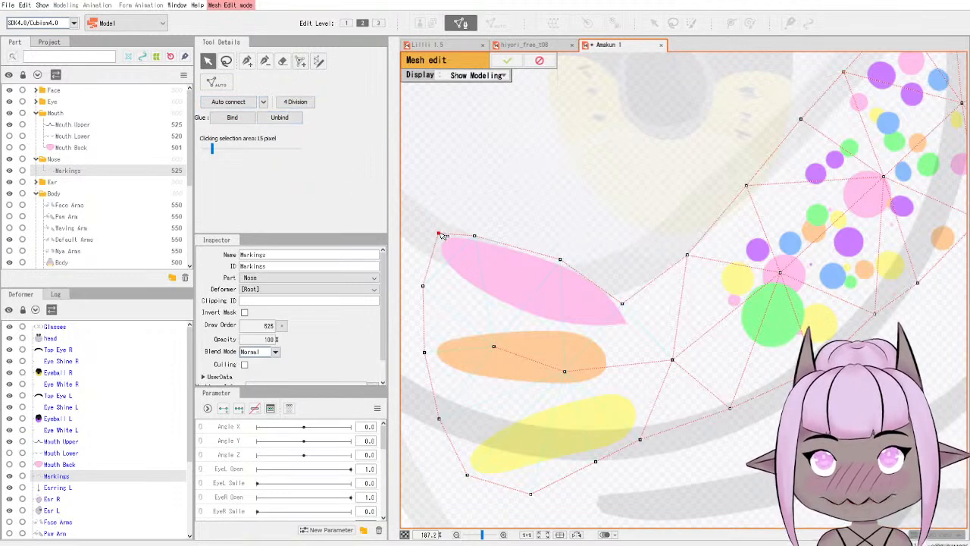
{"action": "left_click_drag", "start_coordinate": [625, 307], "coordinate": [628, 299]}
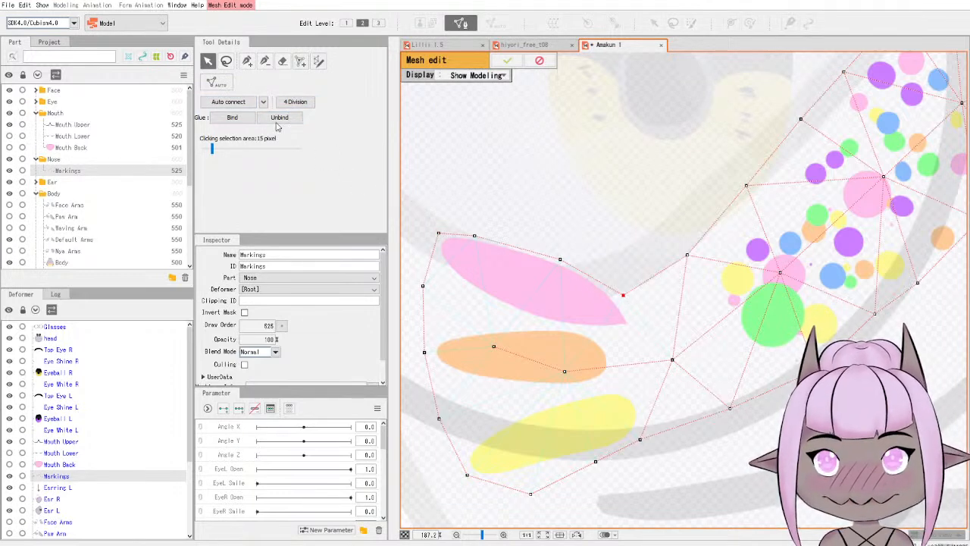
Connect the inner orange-stripe vertex to the outline vertices at the pink stripe's inner end and around the yellow stripe.
{"action": "left_click", "coordinate": [247, 61]}
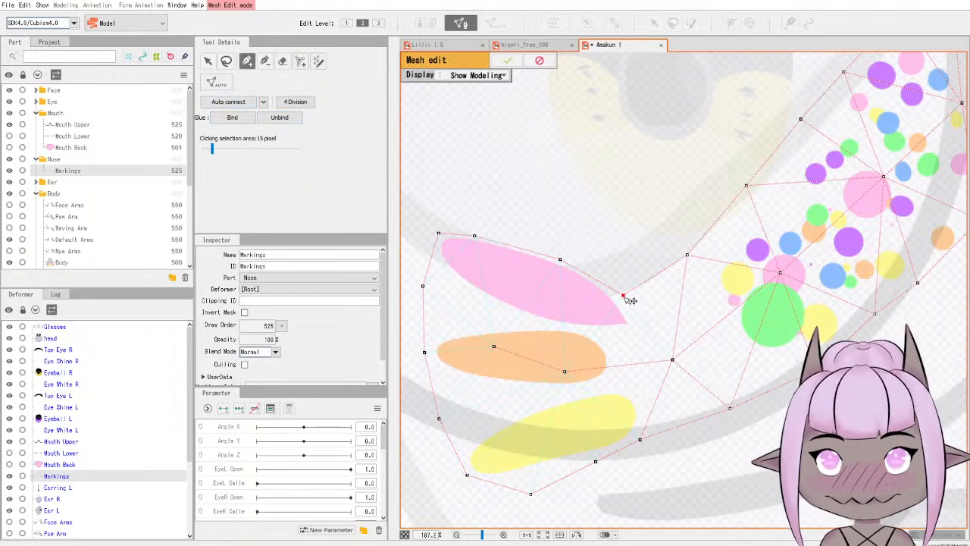
{"action": "left_click_drag", "start_coordinate": [623, 296], "coordinate": [565, 371]}
{"action": "left_click_drag", "start_coordinate": [564, 371], "coordinate": [640, 440]}
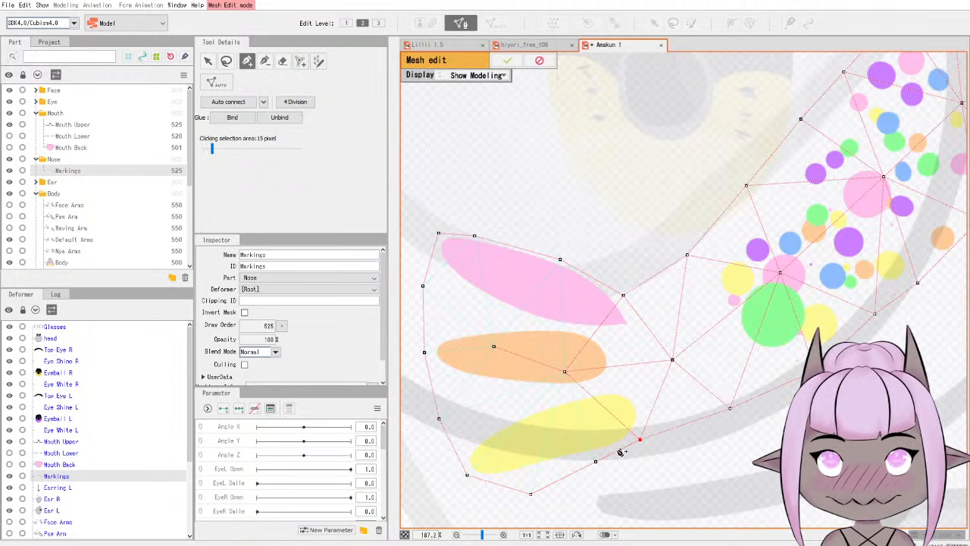
{"action": "mouse_move", "coordinate": [565, 372]}
{"action": "left_mouse_down"}
{"action": "mouse_move", "coordinate": [596, 461]}
{"action": "mouse_move", "coordinate": [533, 494]}
{"action": "left_mouse_up"}
{"action": "left_click_drag", "start_coordinate": [467, 475], "coordinate": [565, 372]}
{"action": "left_click", "coordinate": [441, 416]}
Connect the outer orange-stripe vertex to the surrounding outline, close the pink stripe's corner triangle, and link the inner vertex to the outline above.
{"action": "left_click", "coordinate": [493, 348]}
{"action": "left_click", "coordinate": [425, 352]}
{"action": "left_click", "coordinate": [423, 285]}
{"action": "left_click", "coordinate": [492, 346]}
{"action": "left_click", "coordinate": [423, 285]}
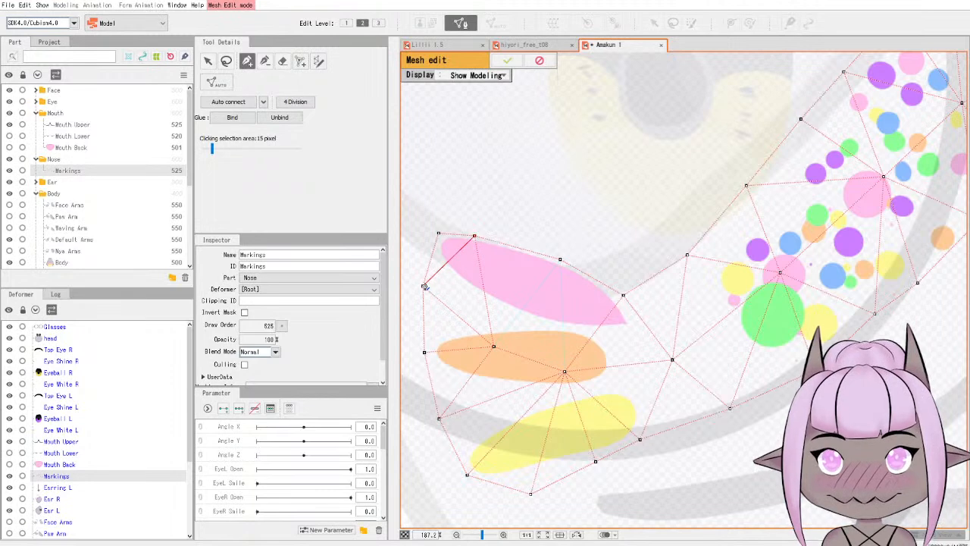
{"action": "left_click", "coordinate": [565, 371]}
{"action": "scroll", "coordinate": [795, 347], "scroll_direction": "down", "scroll_amount": 5}
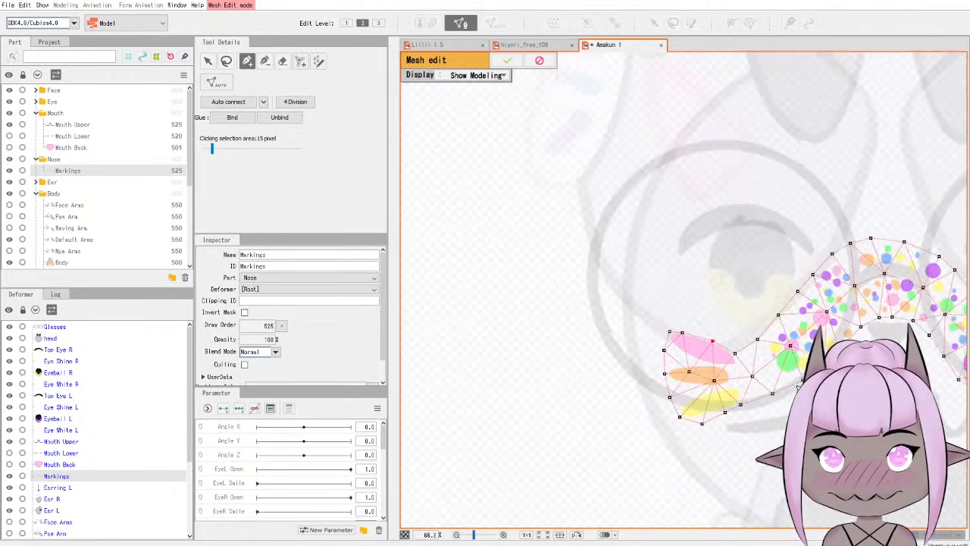
{"action": "scroll", "coordinate": [757, 413], "scroll_direction": "down", "scroll_amount": 3}
{"action": "scroll", "coordinate": [857, 441], "scroll_direction": "up", "scroll_amount": 4}
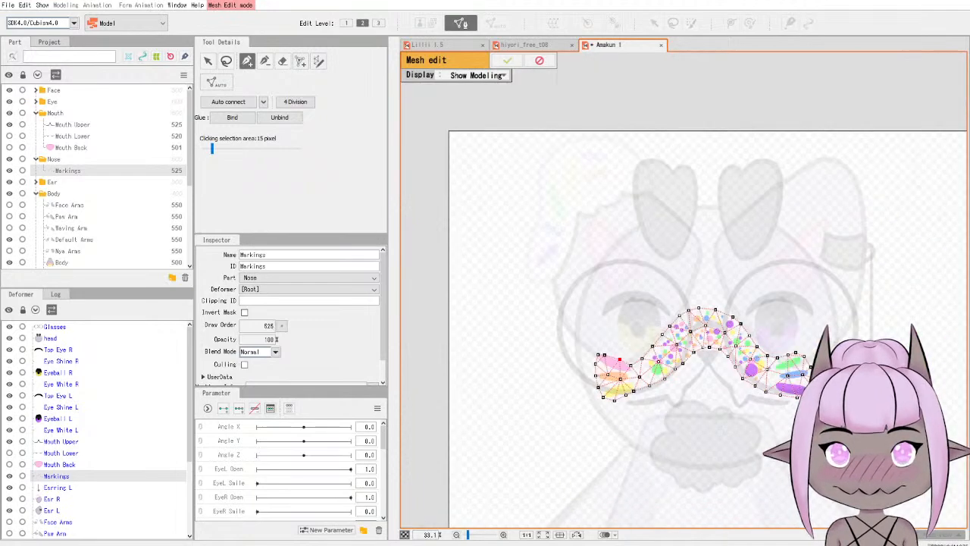
Apply the finished hand-built mesh of the Markings and leave mesh editing.
{"action": "scroll", "coordinate": [604, 371], "scroll_direction": "down", "scroll_amount": 1}
{"action": "scroll", "coordinate": [604, 365], "scroll_direction": "down", "scroll_amount": 1}
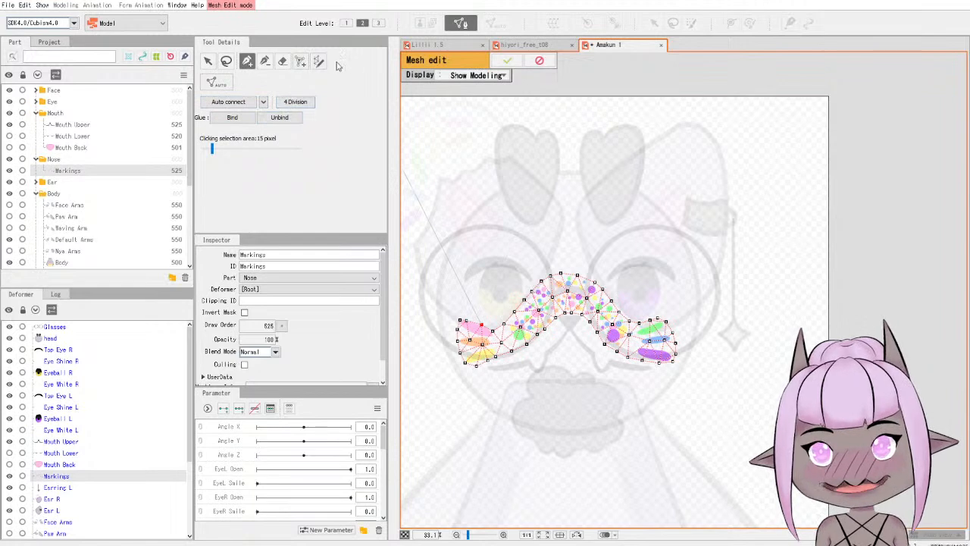
{"action": "left_click", "coordinate": [507, 61]}
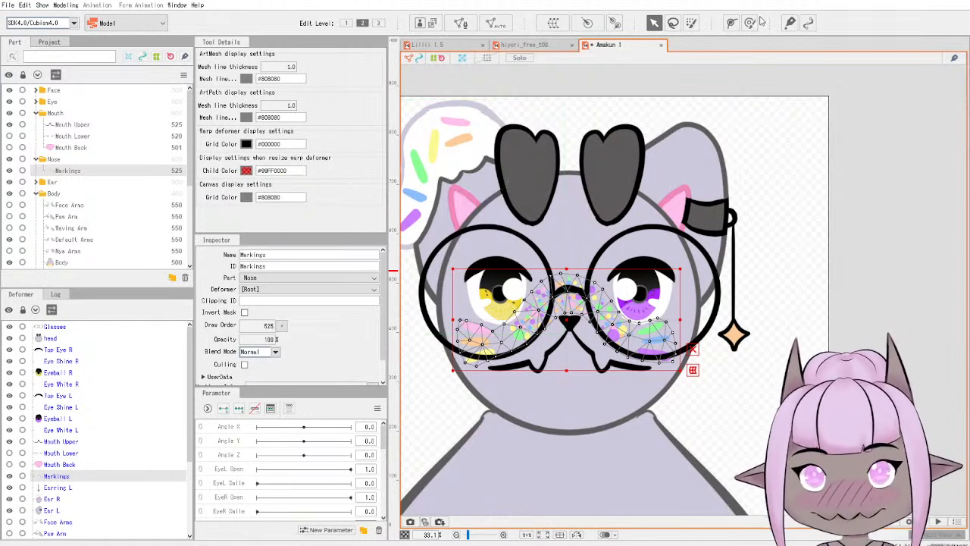
Draw a 13-point deform path through the middle of the Markings, from one cheek's stripes over the nose bridge to the other cheek's stripes.
{"action": "left_click", "coordinate": [731, 23]}
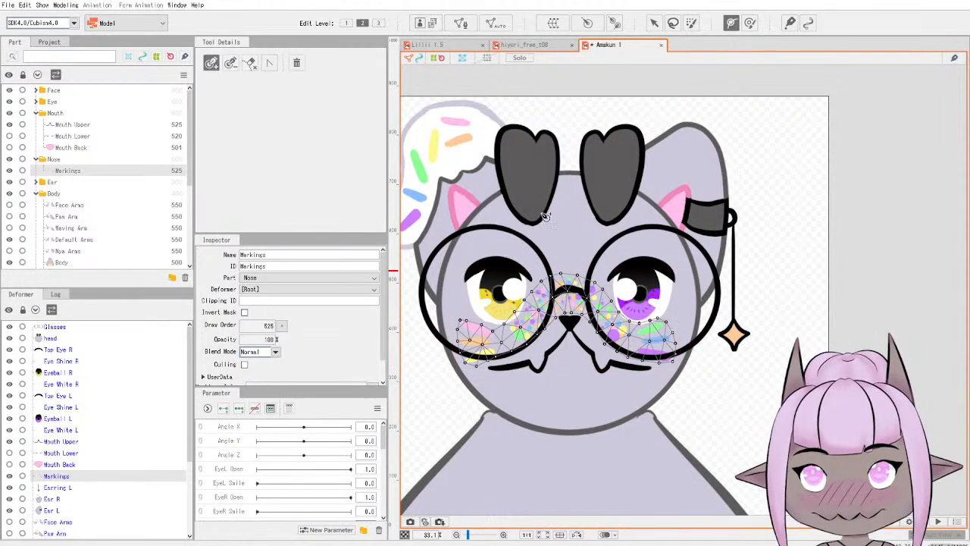
{"action": "left_click", "coordinate": [466, 340]}
{"action": "left_click", "coordinate": [485, 343]}
{"action": "left_click", "coordinate": [501, 337]}
{"action": "left_click", "coordinate": [526, 321]}
{"action": "left_click", "coordinate": [539, 307]}
{"action": "left_click", "coordinate": [557, 295]}
{"action": "left_click", "coordinate": [574, 290]}
{"action": "left_click", "coordinate": [592, 299]}
{"action": "left_click", "coordinate": [604, 313]}
{"action": "left_click", "coordinate": [615, 326]}
{"action": "left_click", "coordinate": [630, 334]}
{"action": "left_click", "coordinate": [649, 340]}
{"action": "left_click", "coordinate": [664, 339]}
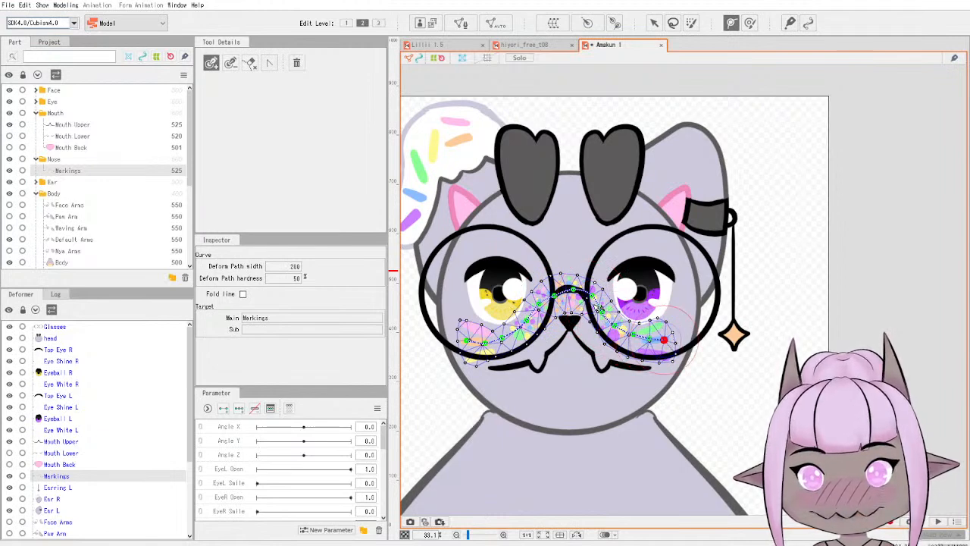
Fine-tune the Markings deform path points along both freckle slopes and at the nose bridge to smooth the curve.
{"action": "left_click", "coordinate": [592, 298]}
{"action": "left_click", "coordinate": [540, 302]}
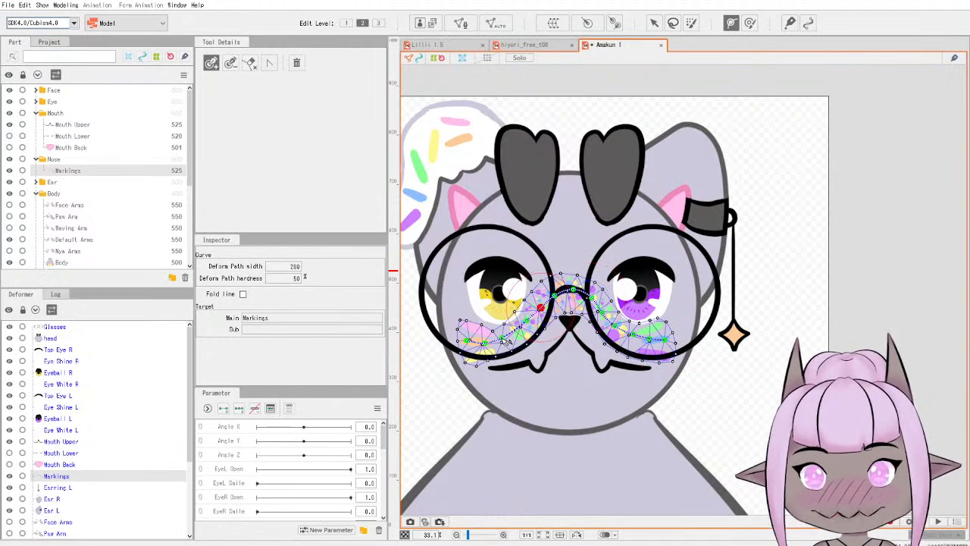
{"action": "left_click", "coordinate": [523, 324]}
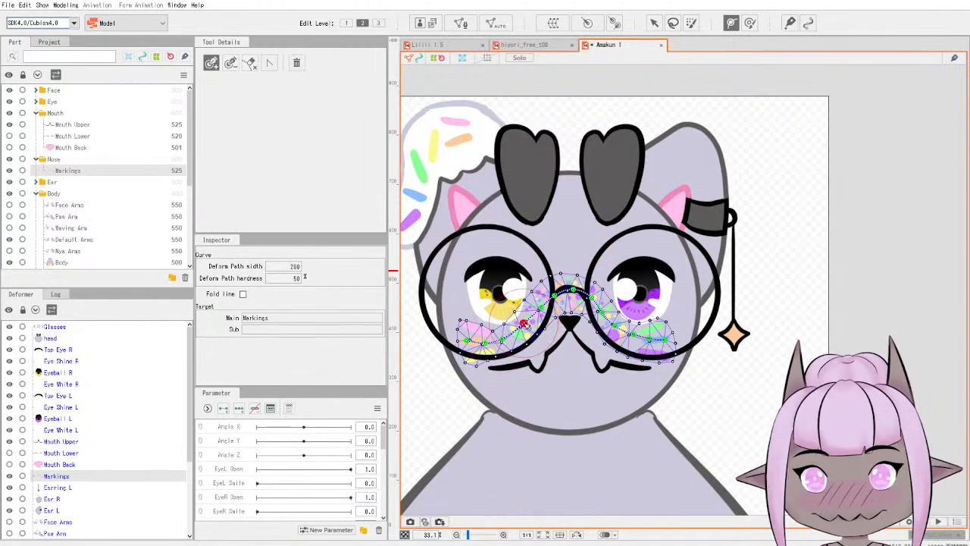
{"action": "left_click", "coordinate": [600, 312]}
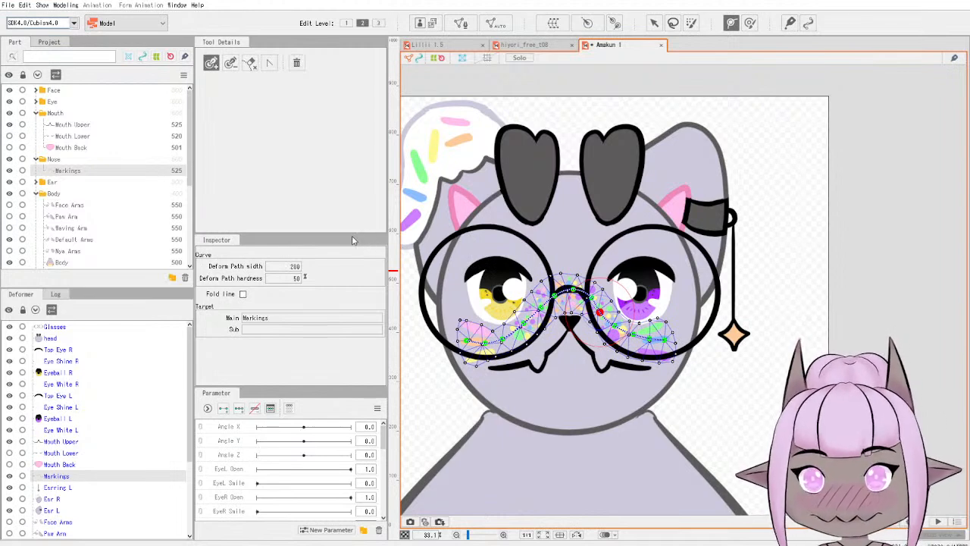
{"action": "left_click", "coordinate": [574, 289]}
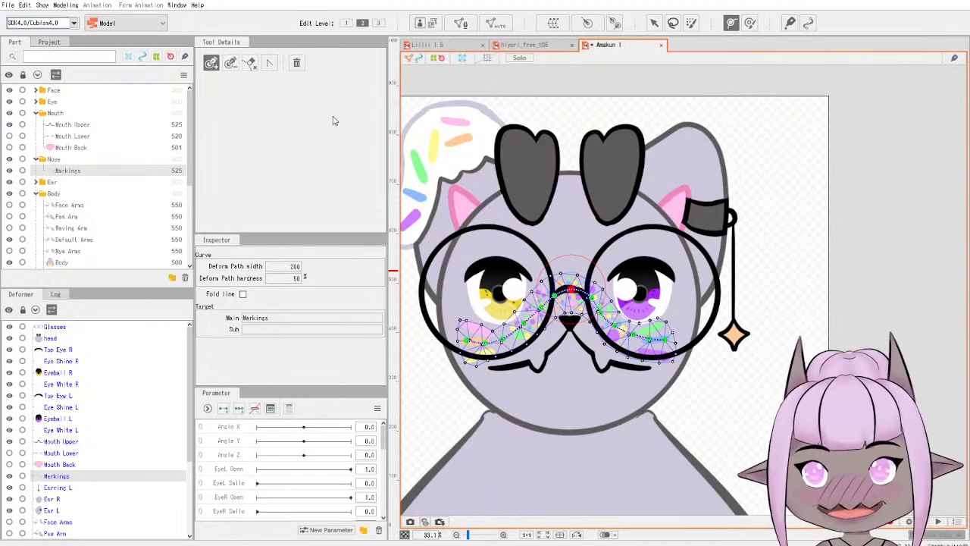
Draw a seven-point deform path on Earring L, from the ring down the chain to the lower tip of the star.
{"action": "left_click", "coordinate": [36, 160]}
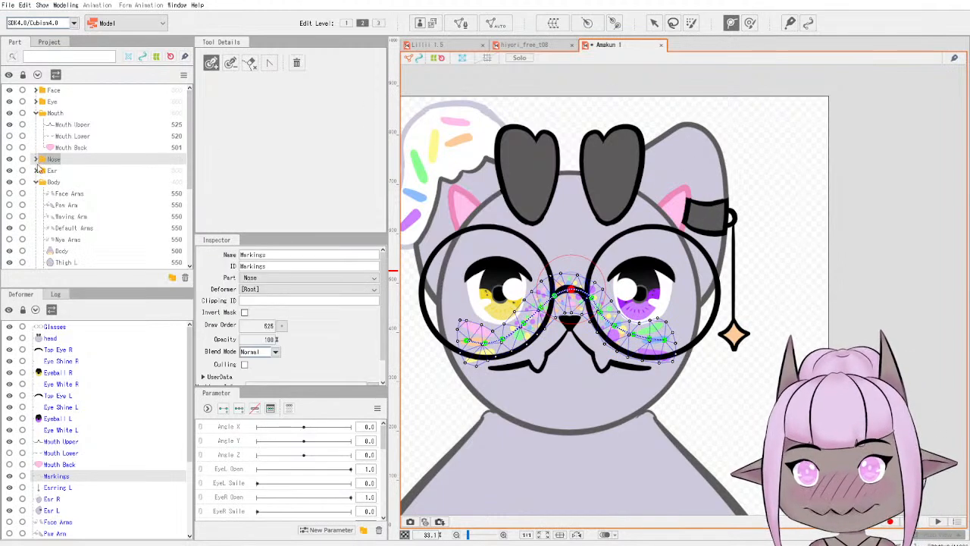
{"action": "left_click", "coordinate": [36, 171]}
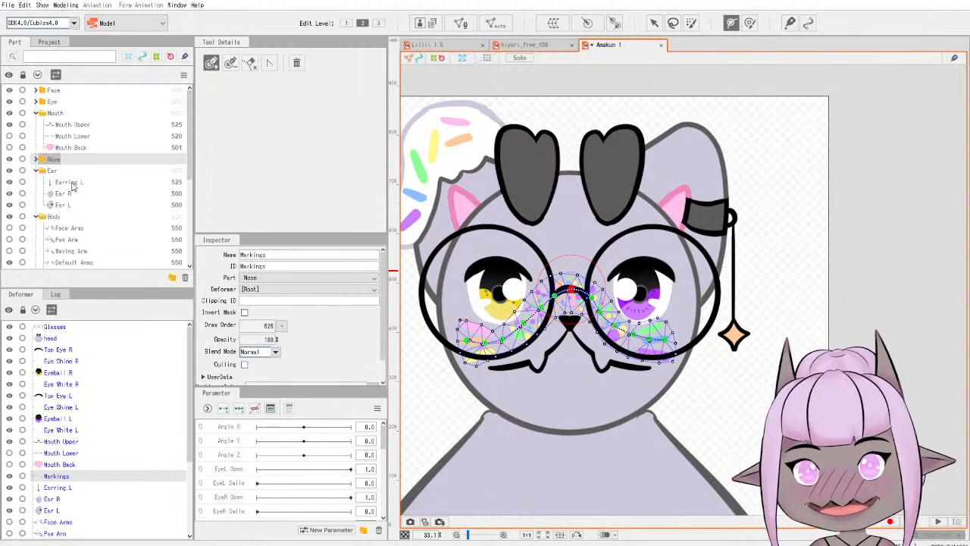
{"action": "left_click", "coordinate": [67, 183]}
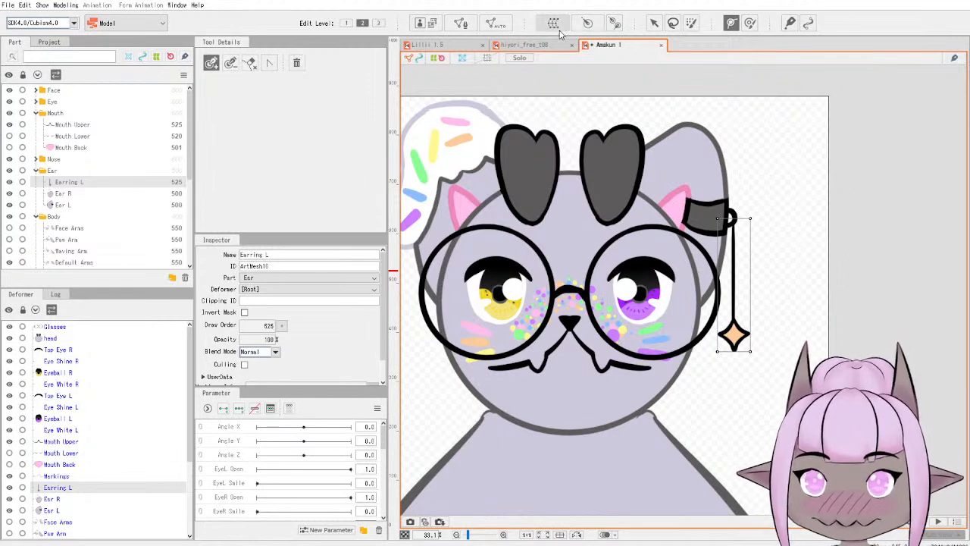
{"action": "left_click", "coordinate": [732, 23]}
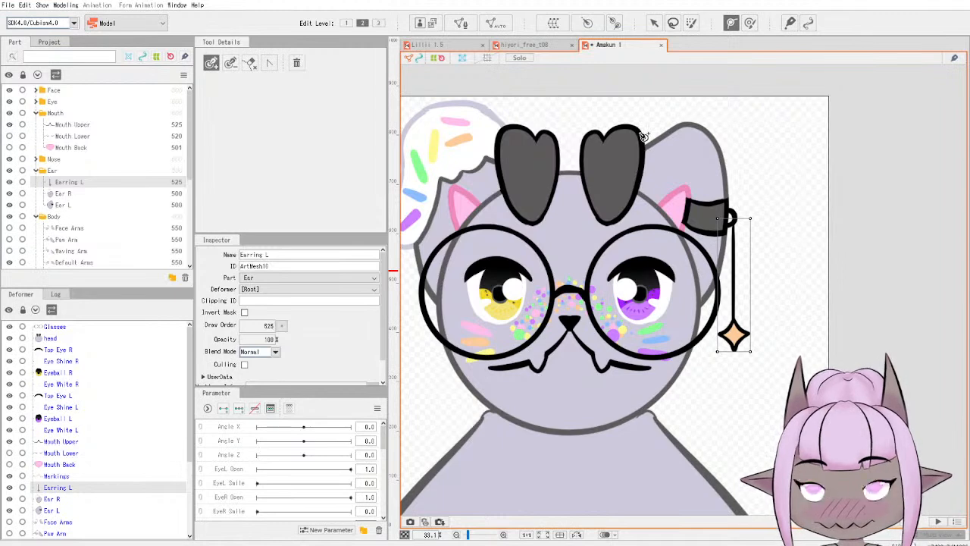
{"action": "left_click", "coordinate": [732, 24]}
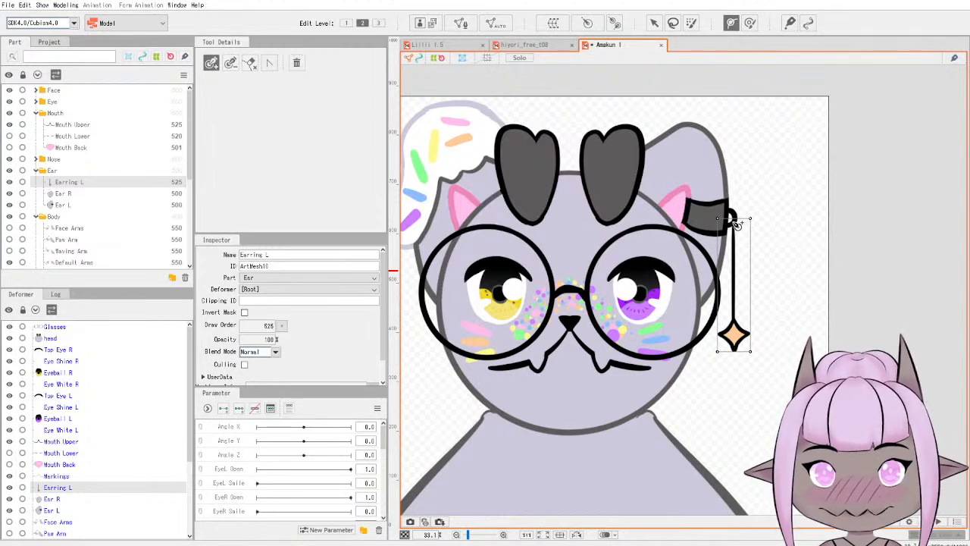
{"action": "left_click", "coordinate": [732, 221]}
{"action": "left_click", "coordinate": [734, 248]}
{"action": "left_click", "coordinate": [734, 269]}
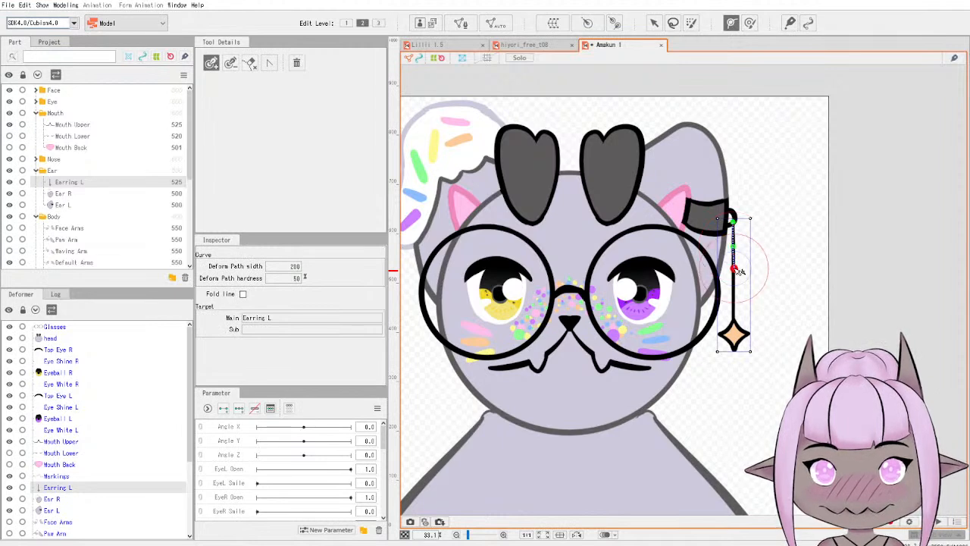
{"action": "left_click", "coordinate": [735, 287]}
{"action": "left_click", "coordinate": [734, 304]}
{"action": "left_click", "coordinate": [734, 324]}
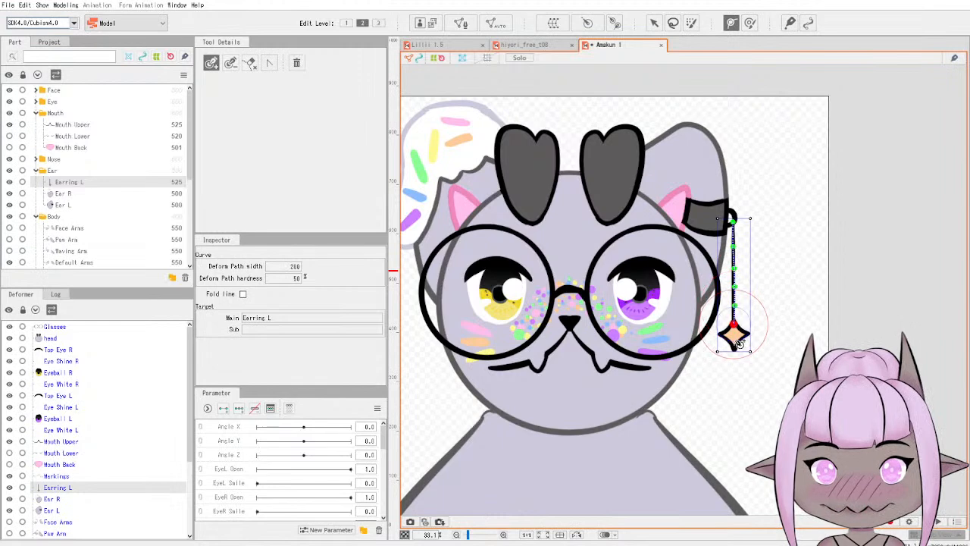
{"action": "left_click", "coordinate": [734, 348]}
Adjust the deform path points along the Earring L chain, and leave path editing with the earring selected.
{"action": "left_click", "coordinate": [735, 325]}
{"action": "left_click", "coordinate": [736, 305]}
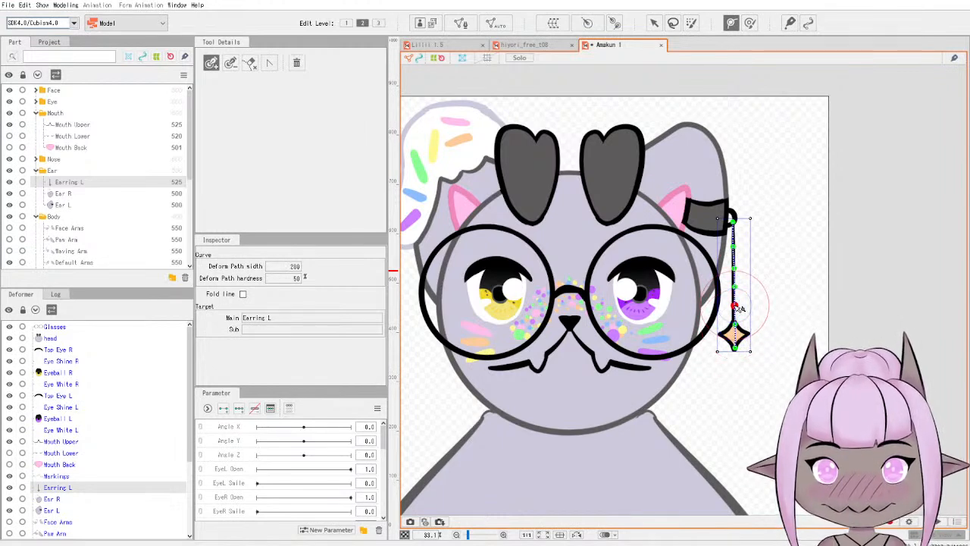
{"action": "left_click", "coordinate": [736, 270]}
{"action": "left_click", "coordinate": [735, 247]}
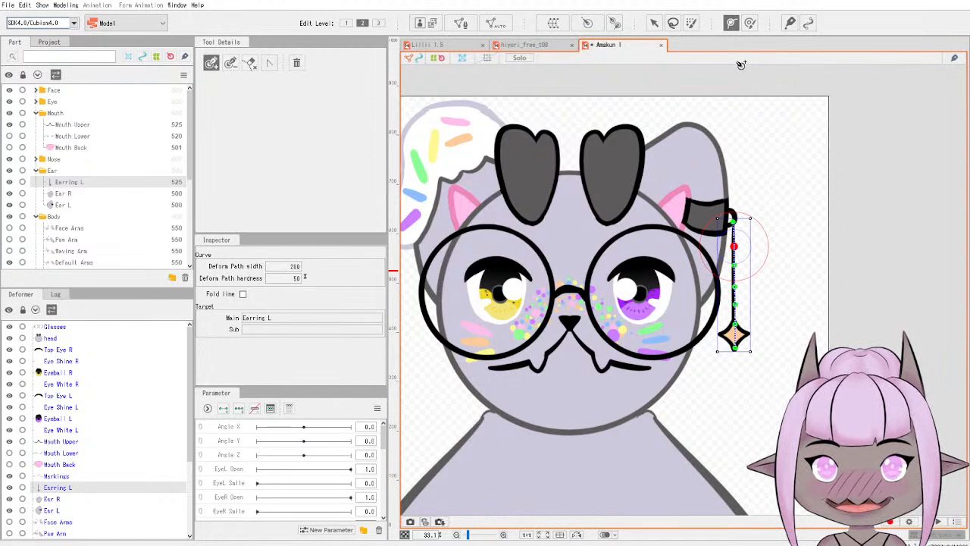
{"action": "left_click", "coordinate": [490, 83]}
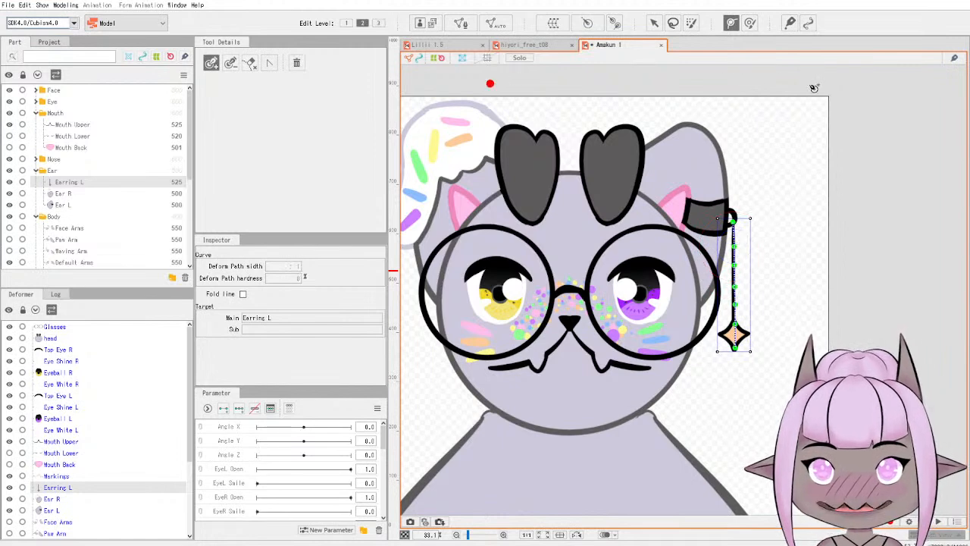
{"action": "left_click", "coordinate": [653, 23]}
{"action": "left_click", "coordinate": [855, 206]}
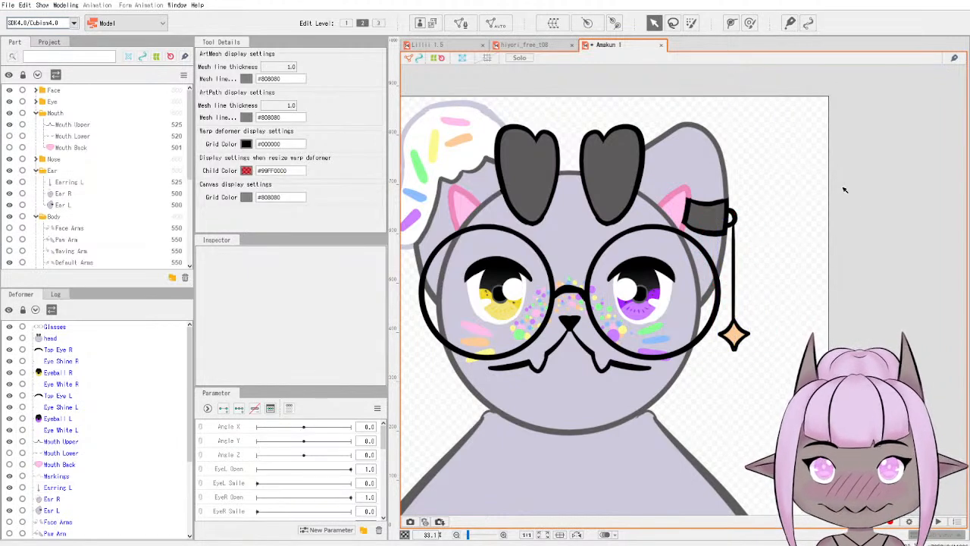
{"action": "left_click", "coordinate": [64, 183]}
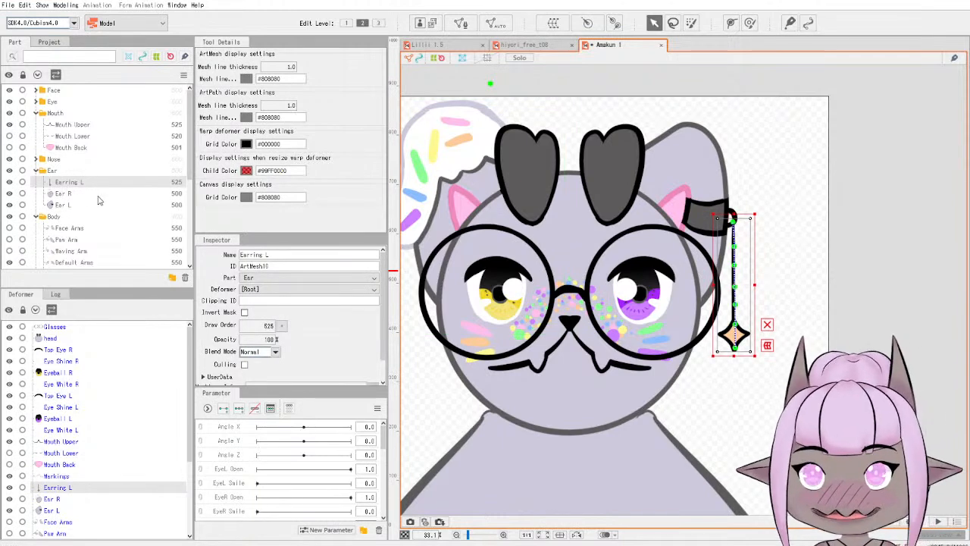
Generate an automatic mesh for Ear R in the Ear folder.
{"action": "left_click", "coordinate": [76, 196]}
{"action": "scroll", "coordinate": [510, 332], "scroll_direction": "down", "scroll_amount": 2}
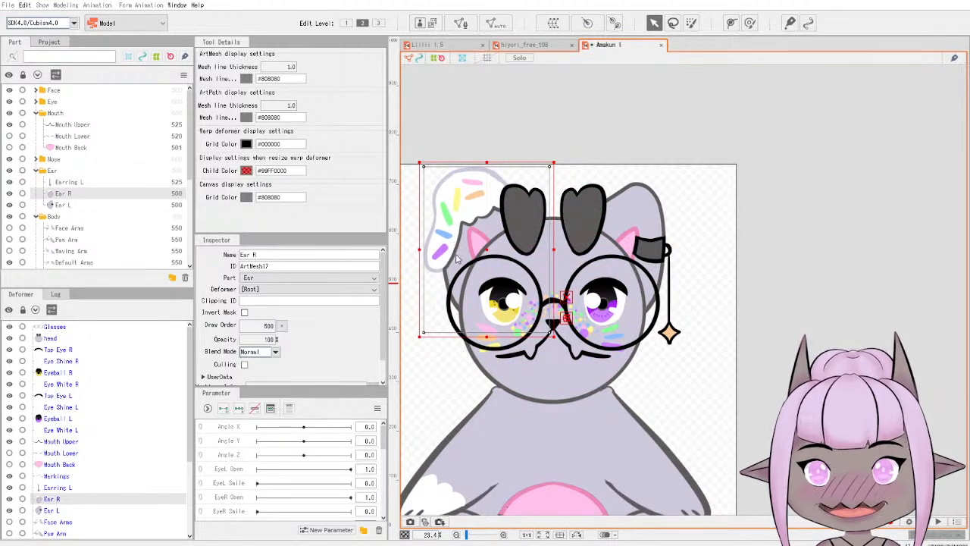
{"action": "left_click", "coordinate": [520, 120]}
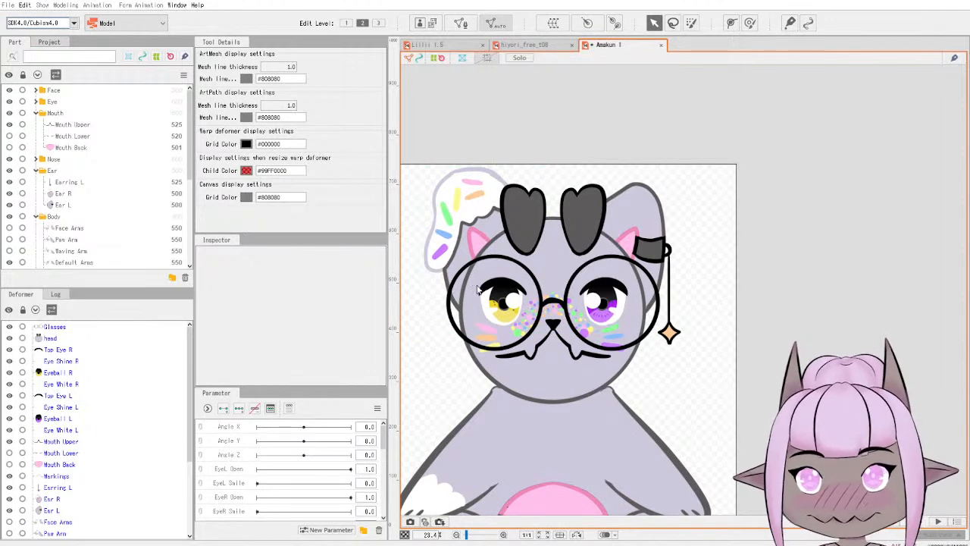
{"action": "left_click", "coordinate": [74, 193]}
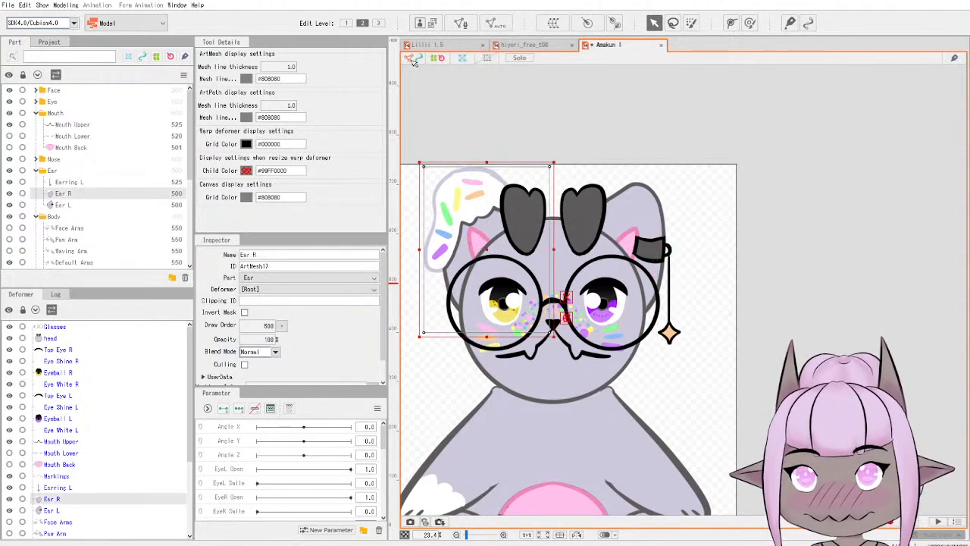
{"action": "left_click", "coordinate": [476, 242]}
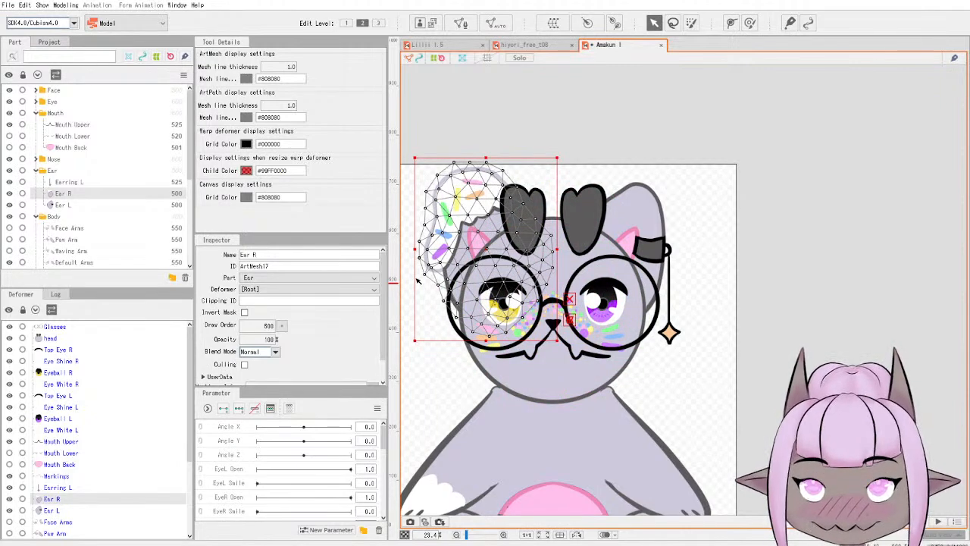
Move the inner mesh vertex near the lower tip of Ear R's icing onto the icing outline, and apply the mesh edit.
{"action": "scroll", "coordinate": [416, 280], "scroll_direction": "up", "scroll_amount": 6}
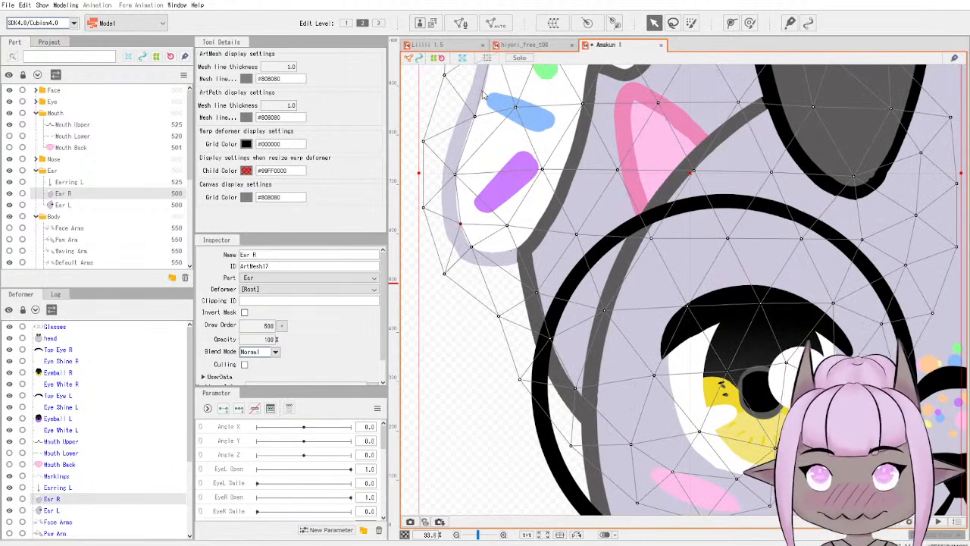
{"action": "key", "text": "ctrl+z"}
{"action": "left_click", "coordinate": [461, 23]}
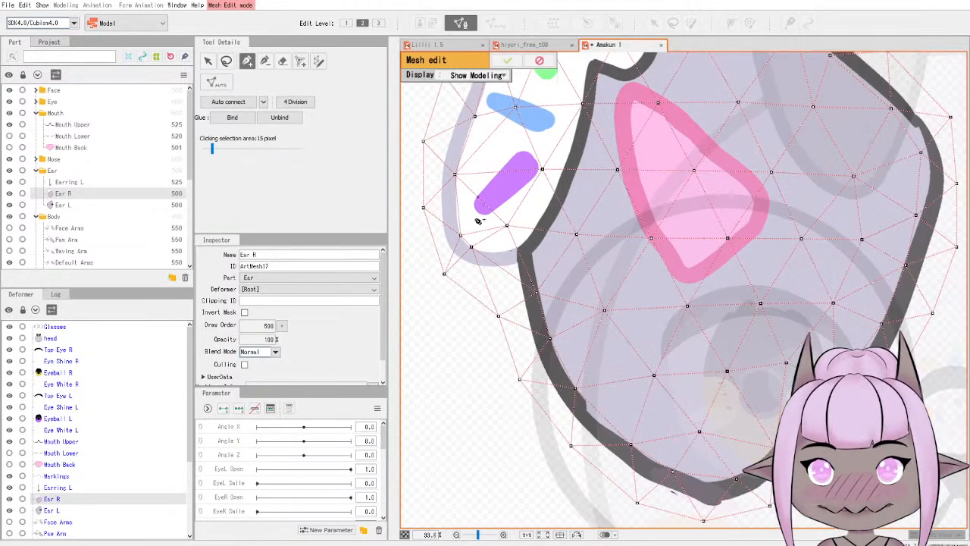
{"action": "left_click_drag", "start_coordinate": [460, 236], "coordinate": [481, 255]}
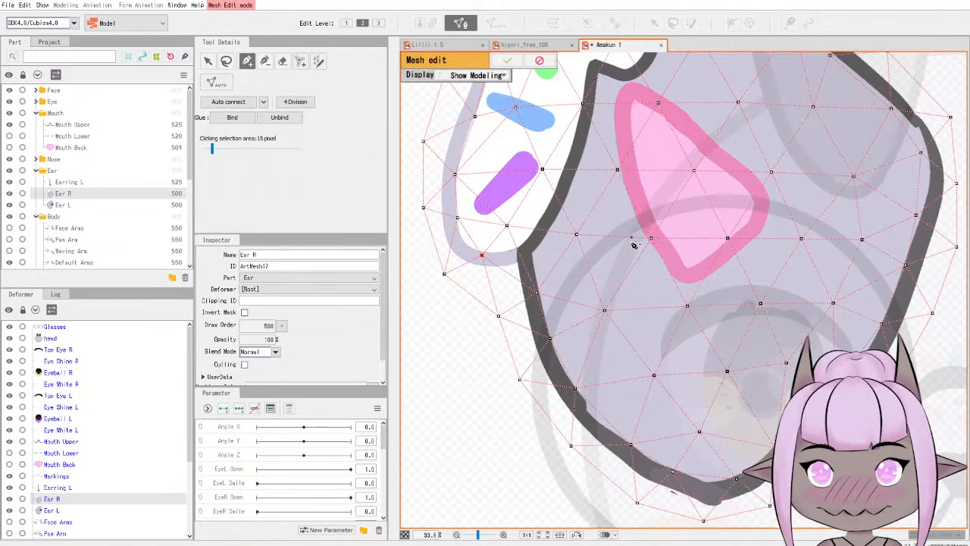
{"action": "scroll", "coordinate": [640, 244], "scroll_direction": "down", "scroll_amount": 3}
{"action": "scroll", "coordinate": [642, 243], "scroll_direction": "down", "scroll_amount": 1}
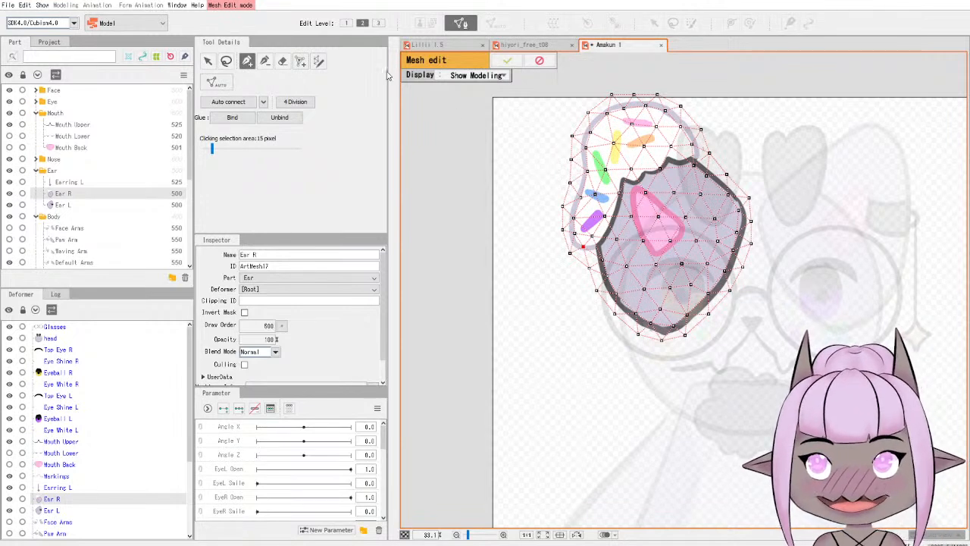
{"action": "left_click", "coordinate": [507, 59]}
Generate an automatic mesh for Ear L.
{"action": "left_click", "coordinate": [88, 205]}
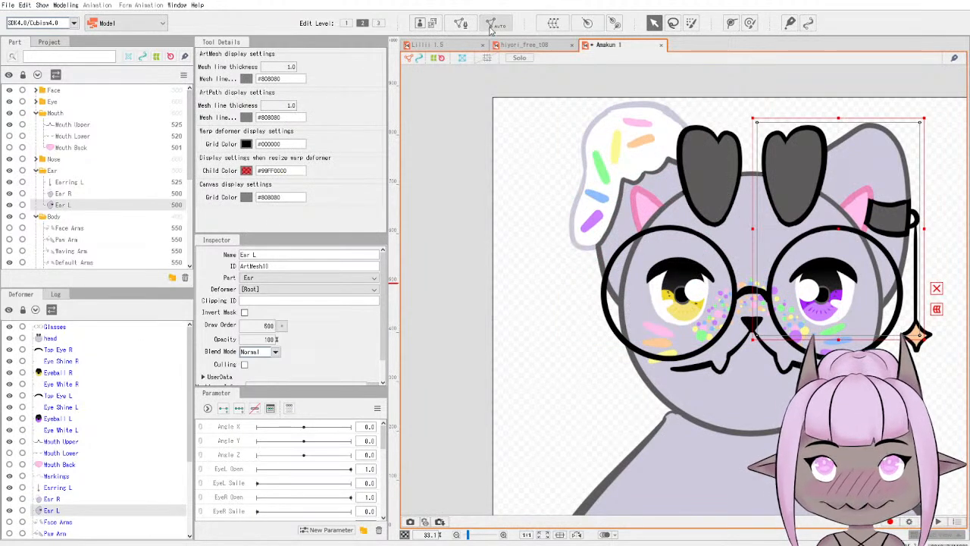
{"action": "left_click", "coordinate": [447, 242]}
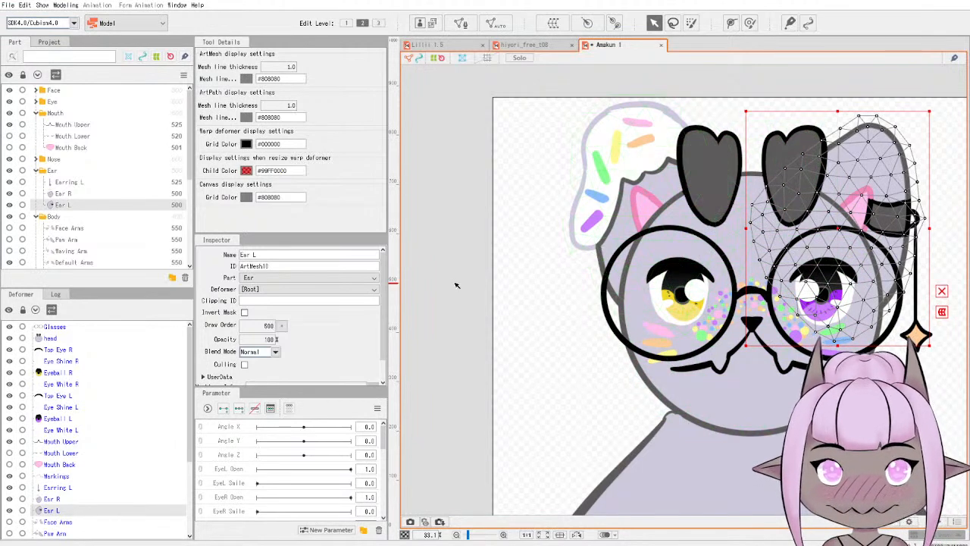
Select the Face Arms layer in the Body folder and bring its whole area into view.
{"action": "left_click", "coordinate": [53, 217]}
{"action": "left_click", "coordinate": [76, 228]}
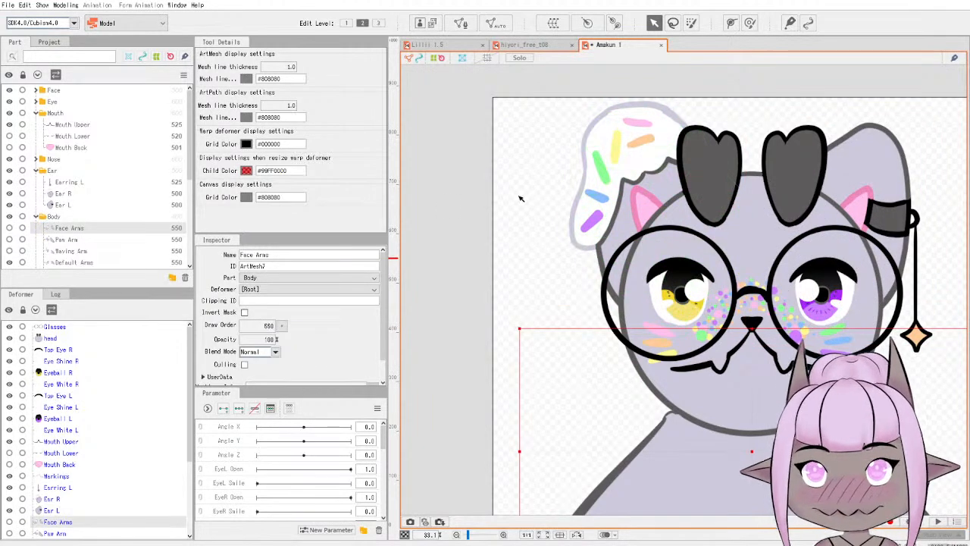
{"action": "scroll", "coordinate": [485, 202], "scroll_direction": "down", "scroll_amount": 5}
{"action": "scroll", "coordinate": [488, 201], "scroll_direction": "up", "scroll_amount": 2}
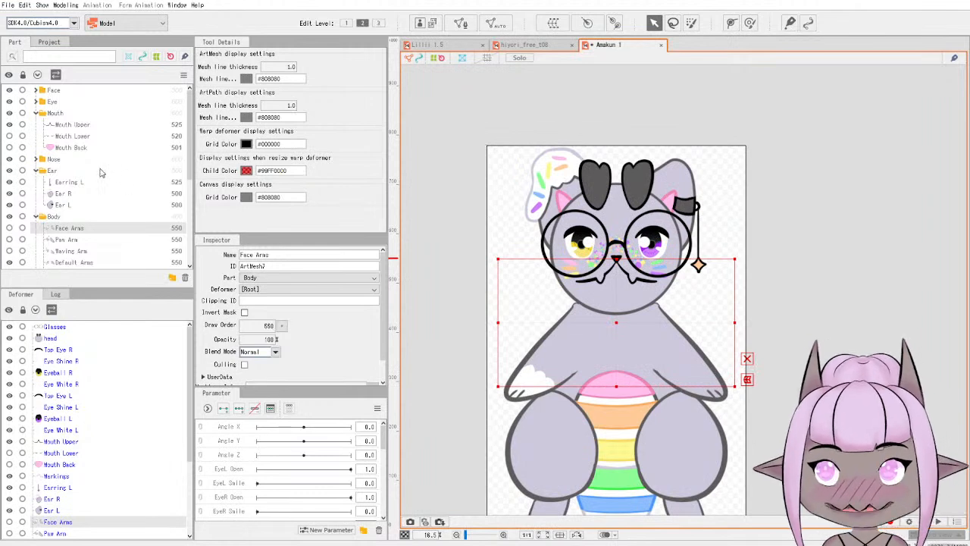
{"action": "scroll", "coordinate": [111, 166], "scroll_direction": "down", "scroll_amount": 3}
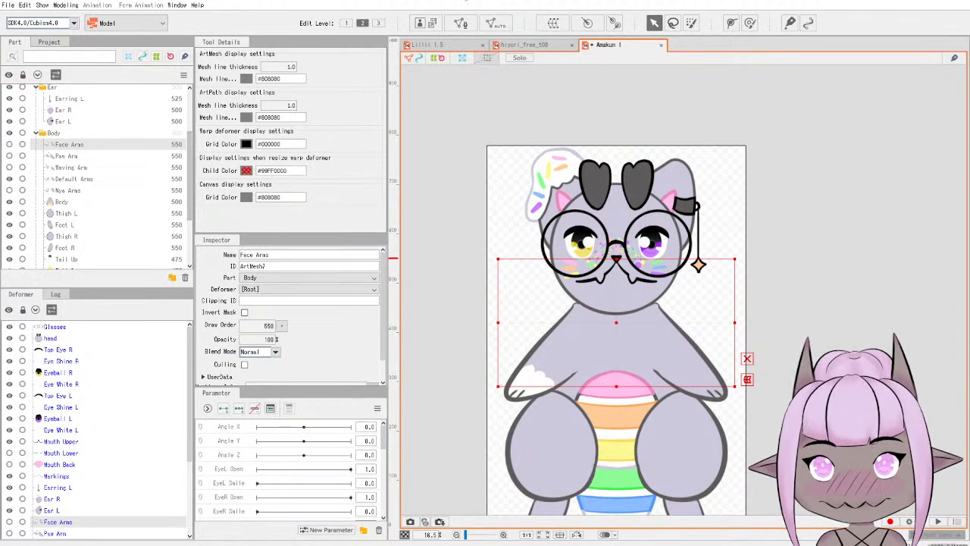
Look at the hiyori_free_t08 and Lillii 1.5 models for reference, and return to the Amakun model.
{"action": "left_click", "coordinate": [530, 47]}
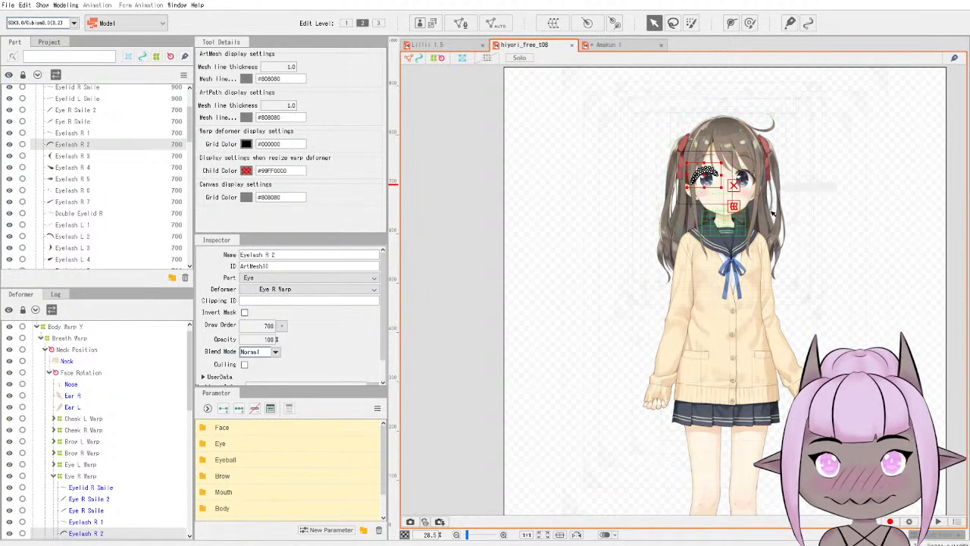
{"action": "left_click", "coordinate": [429, 44]}
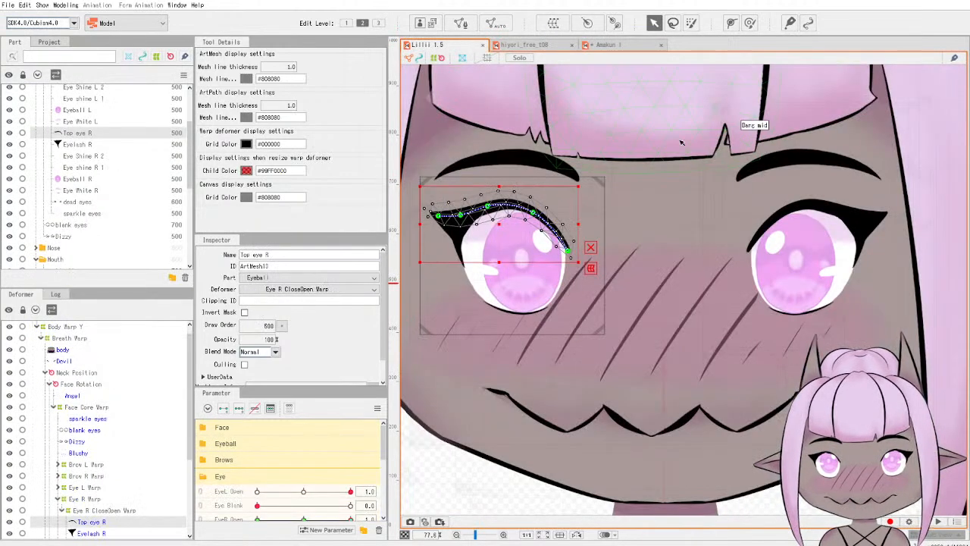
{"action": "scroll", "coordinate": [698, 144], "scroll_direction": "down", "scroll_amount": 6}
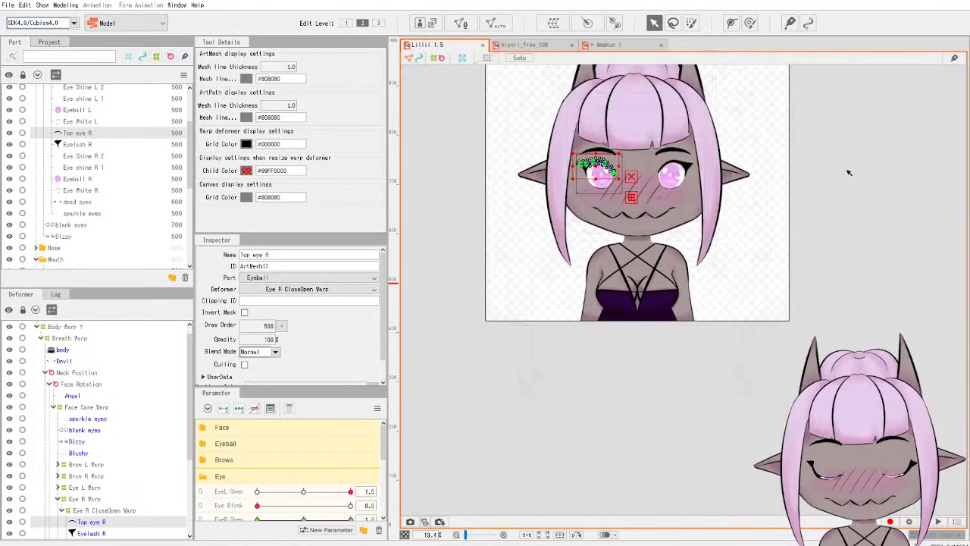
{"action": "scroll", "coordinate": [698, 89], "scroll_direction": "up", "scroll_amount": 4}
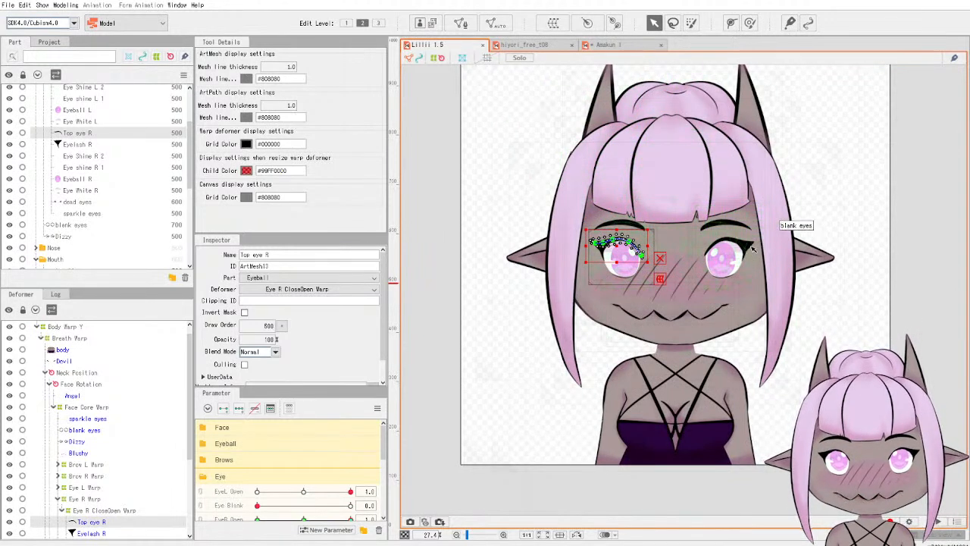
{"action": "left_click", "coordinate": [607, 45]}
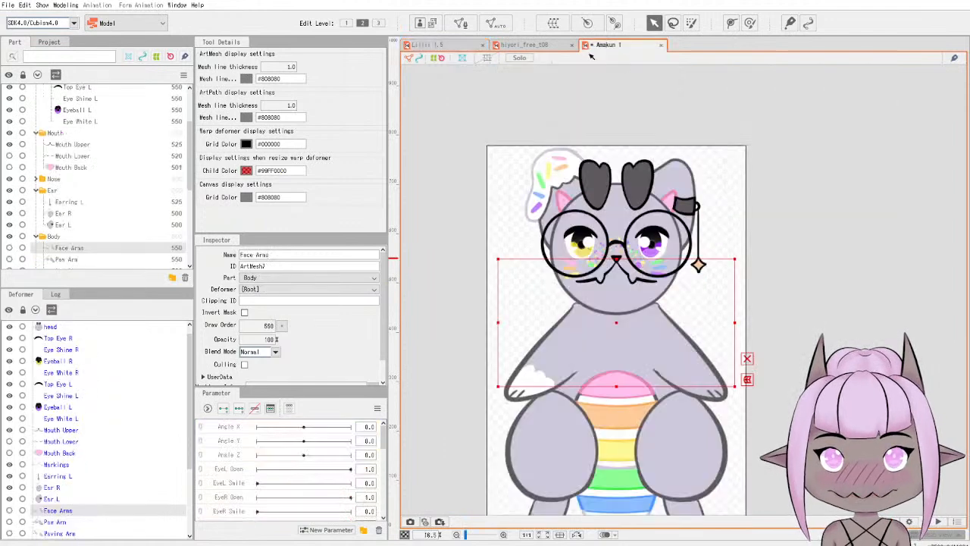
Preview the Face Arms, Paw Arm and Waving Arm layers of the Body folder one at a time, hiding each again.
{"action": "scroll", "coordinate": [89, 211], "scroll_direction": "down", "scroll_amount": 5}
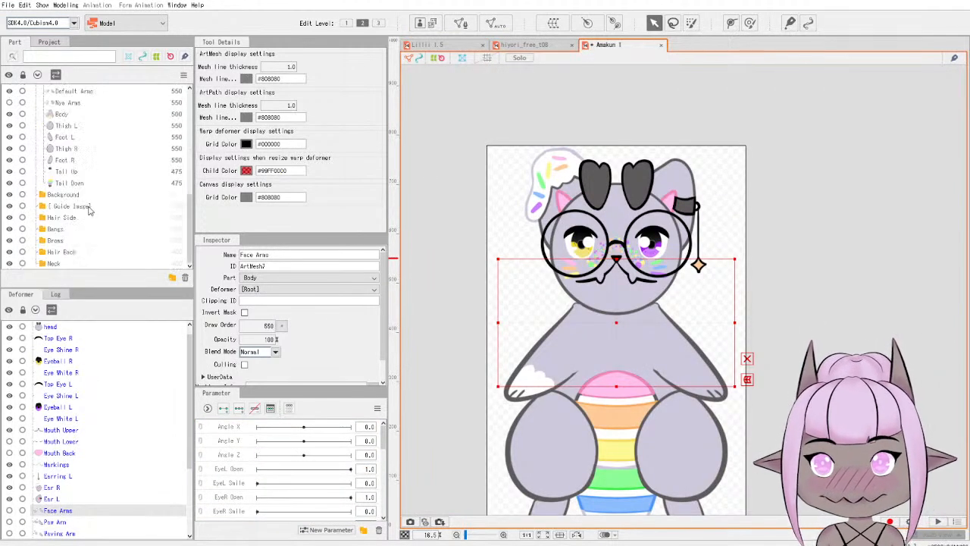
{"action": "scroll", "coordinate": [64, 185], "scroll_direction": "up", "scroll_amount": 2}
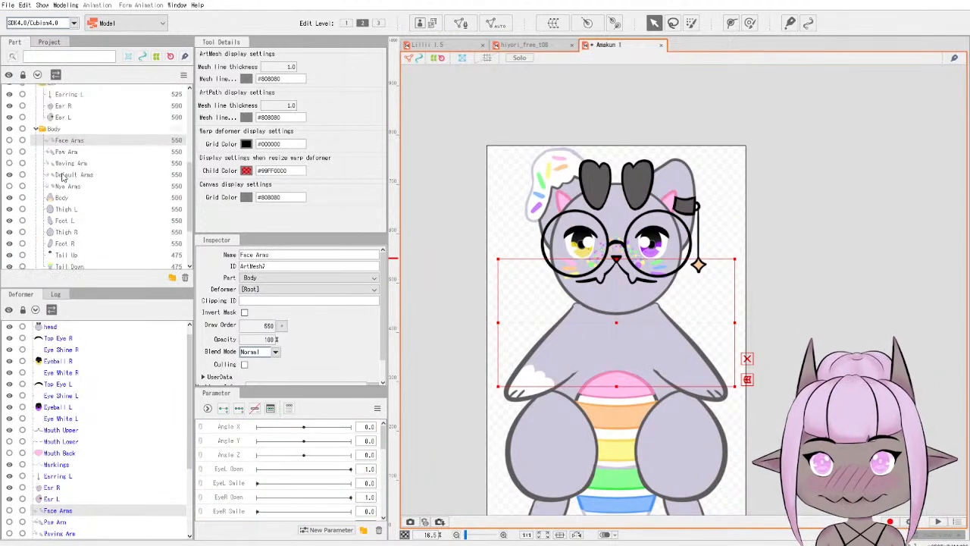
{"action": "left_click", "coordinate": [10, 141]}
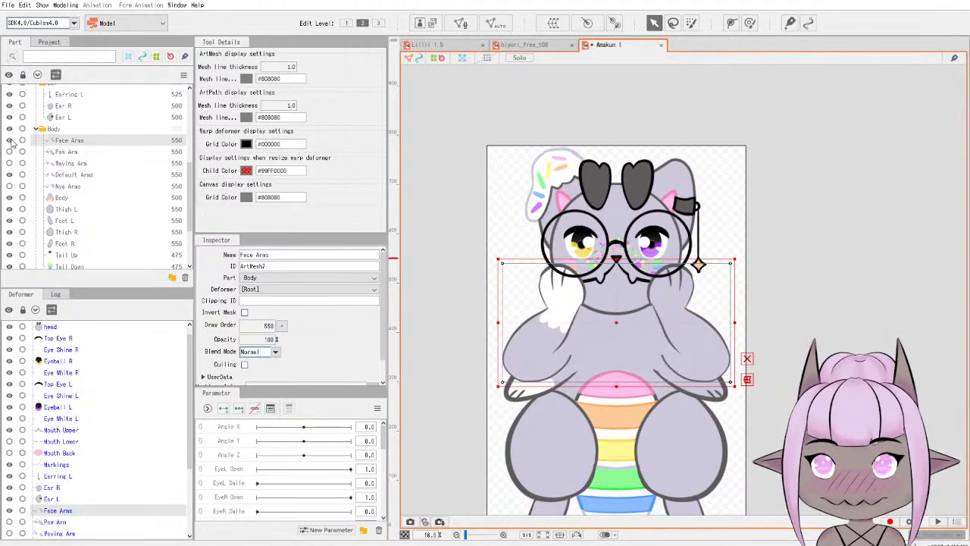
{"action": "left_click", "coordinate": [10, 141]}
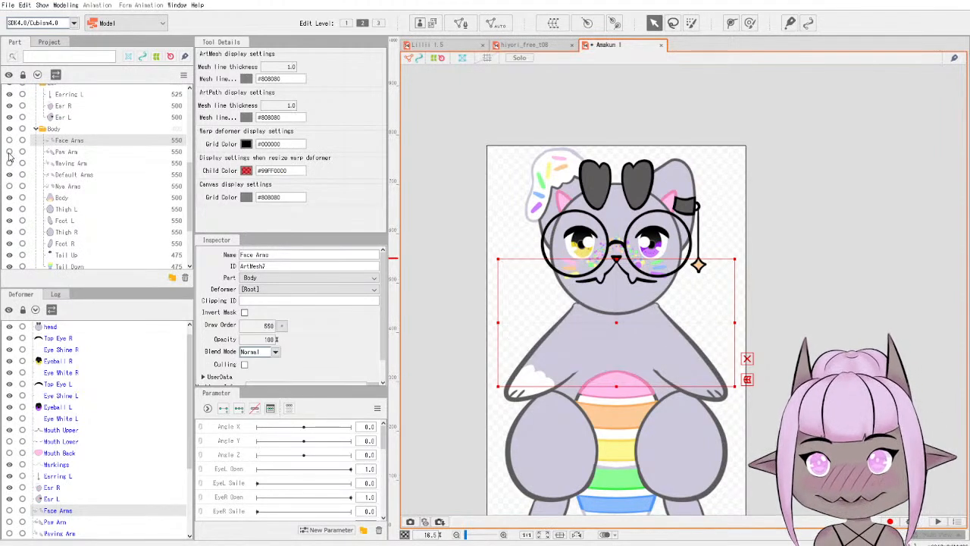
{"action": "left_click", "coordinate": [9, 152]}
{"action": "left_click", "coordinate": [10, 152]}
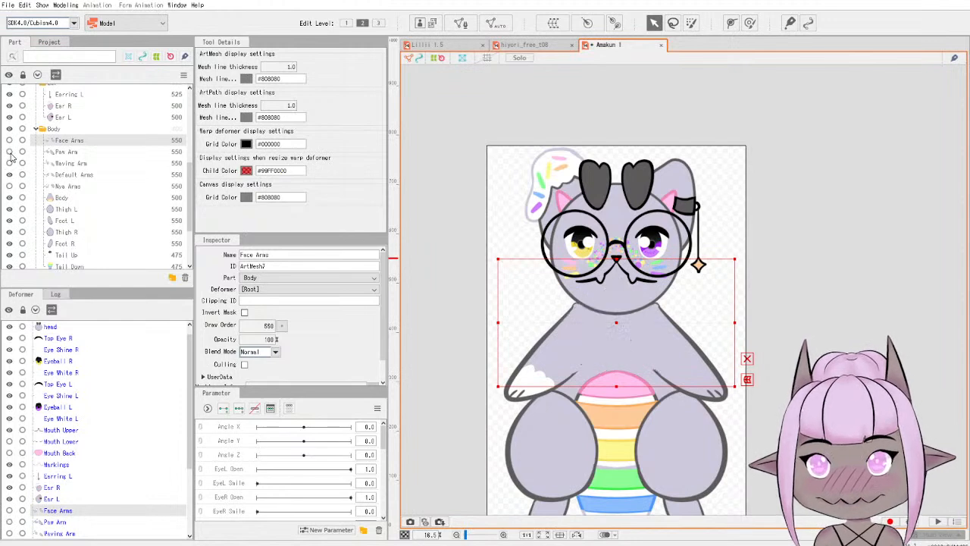
{"action": "left_click", "coordinate": [10, 164]}
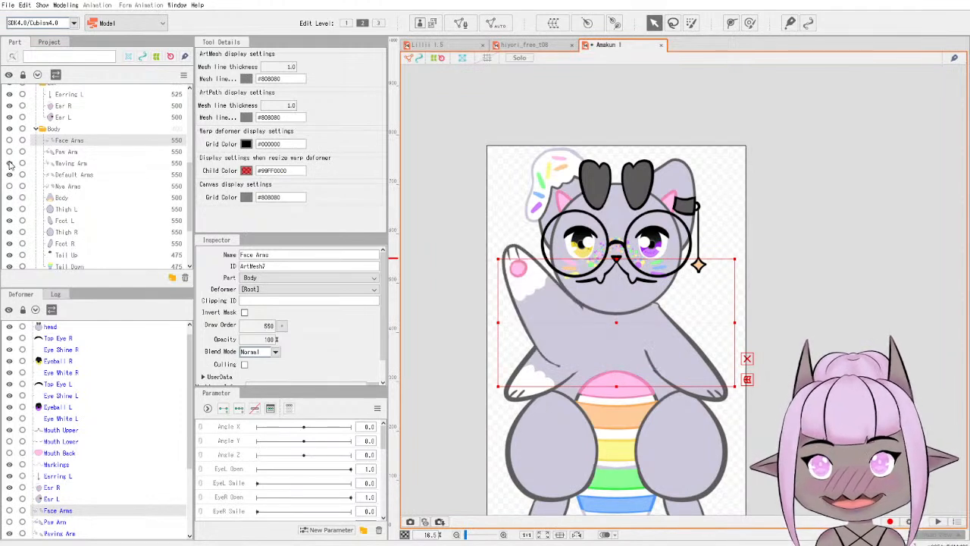
{"action": "left_click", "coordinate": [10, 164]}
Show the Nya Arms layer and move it above Default Arms in the Body folder.
{"action": "left_click", "coordinate": [10, 187]}
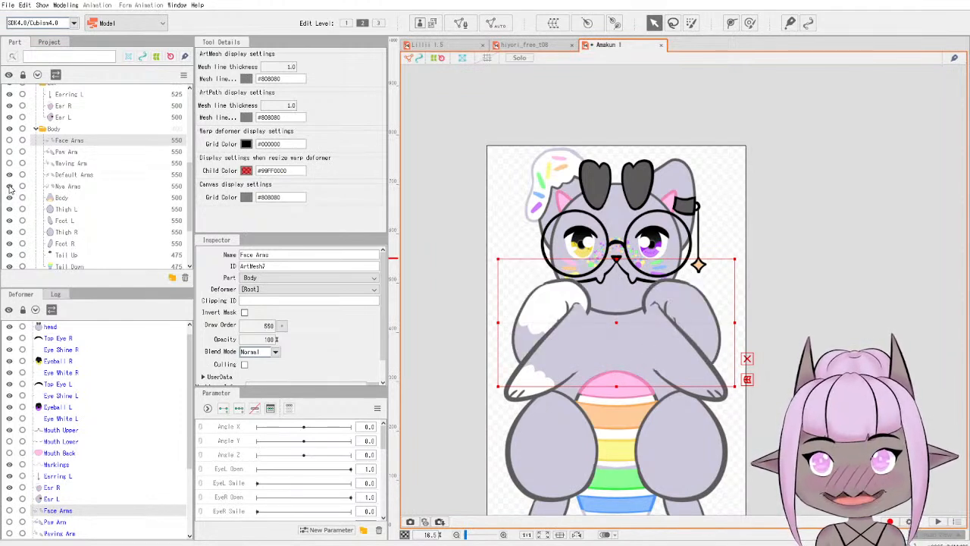
{"action": "left_click_drag", "start_coordinate": [63, 187], "coordinate": [66, 178]}
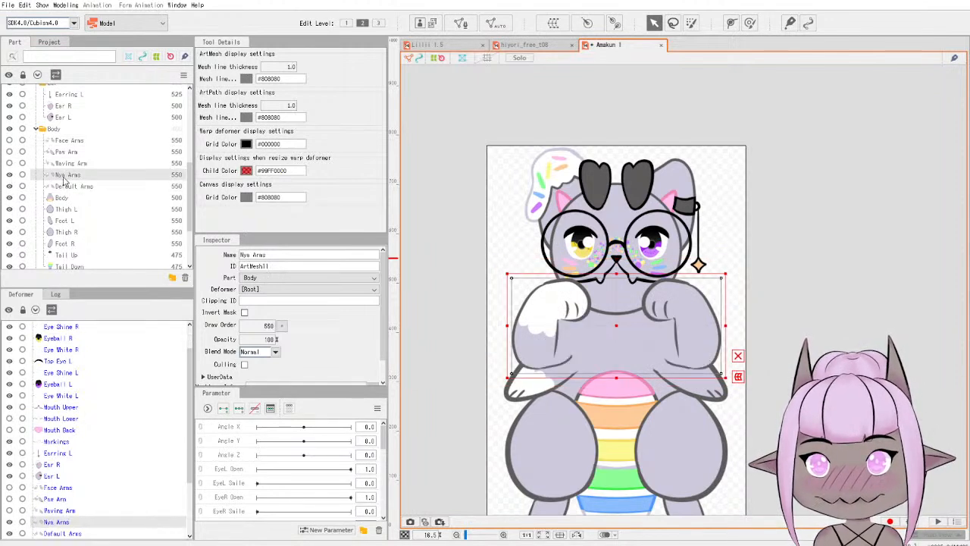
Preview the arm poses separately and together, leaving only Default Arms visible among the arm layers.
{"action": "left_click", "coordinate": [10, 187]}
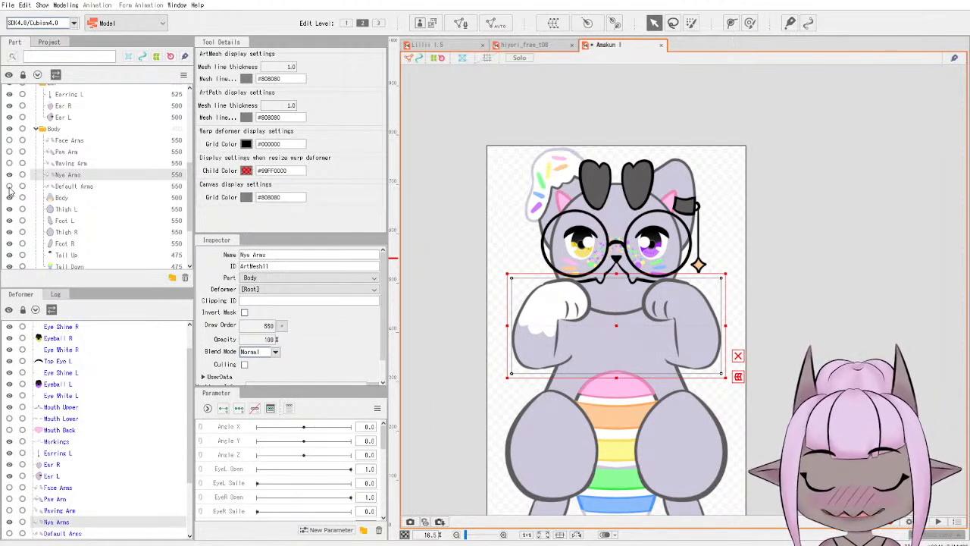
{"action": "left_click", "coordinate": [9, 163]}
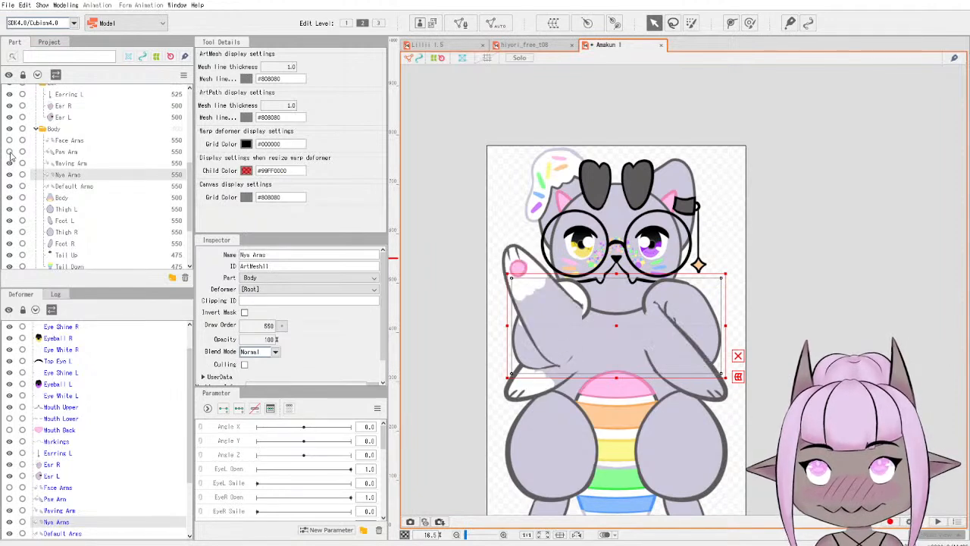
{"action": "left_click", "coordinate": [10, 140]}
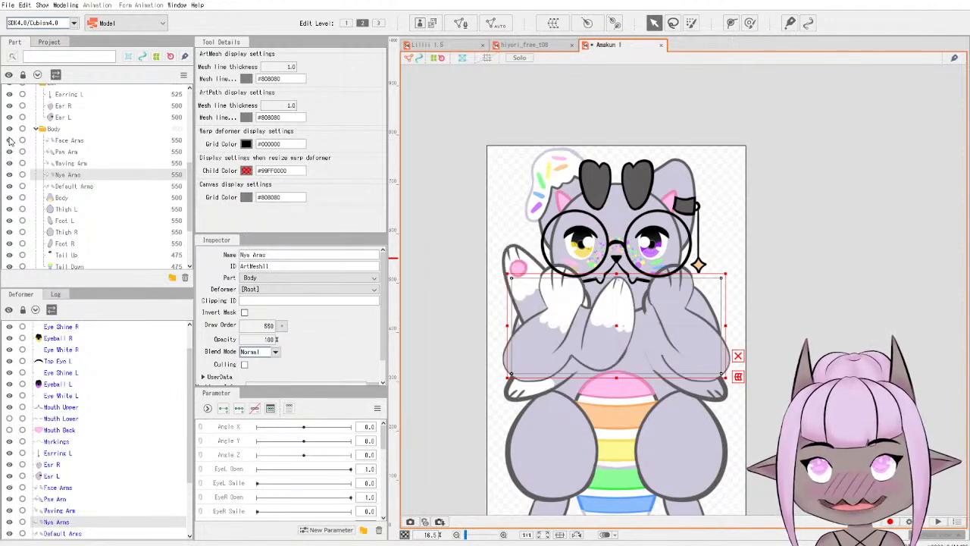
{"action": "left_click", "coordinate": [10, 141]}
{"action": "left_click", "coordinate": [10, 152]}
{"action": "left_click", "coordinate": [10, 163]}
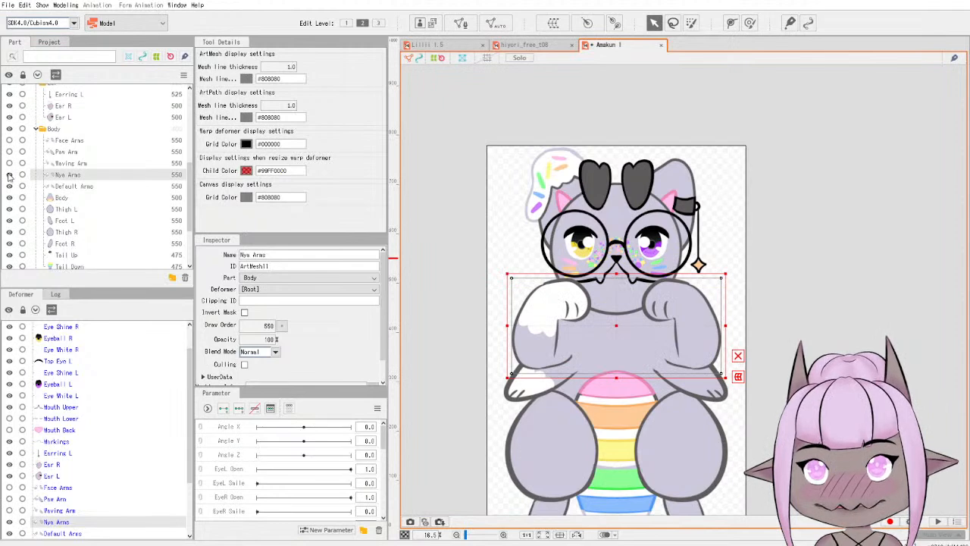
{"action": "left_click", "coordinate": [9, 174]}
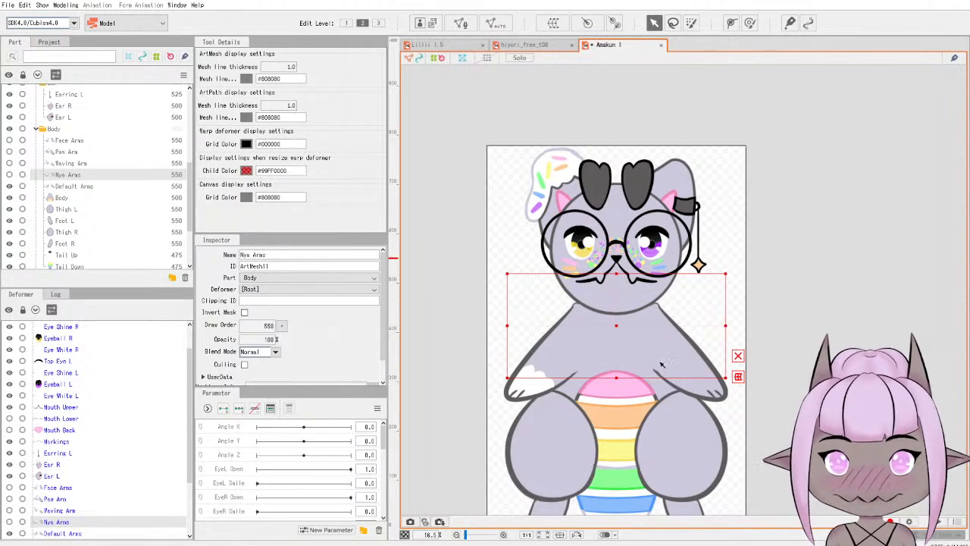
Generate automatic meshes for Default Arms and Nya Arms, making Nya Arms visible.
{"action": "left_click", "coordinate": [75, 185]}
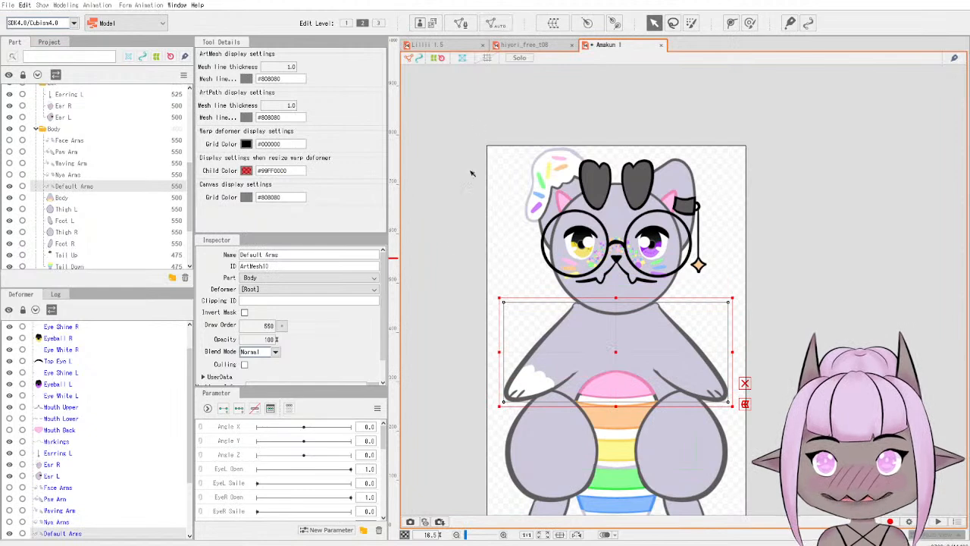
{"action": "left_click", "coordinate": [447, 239]}
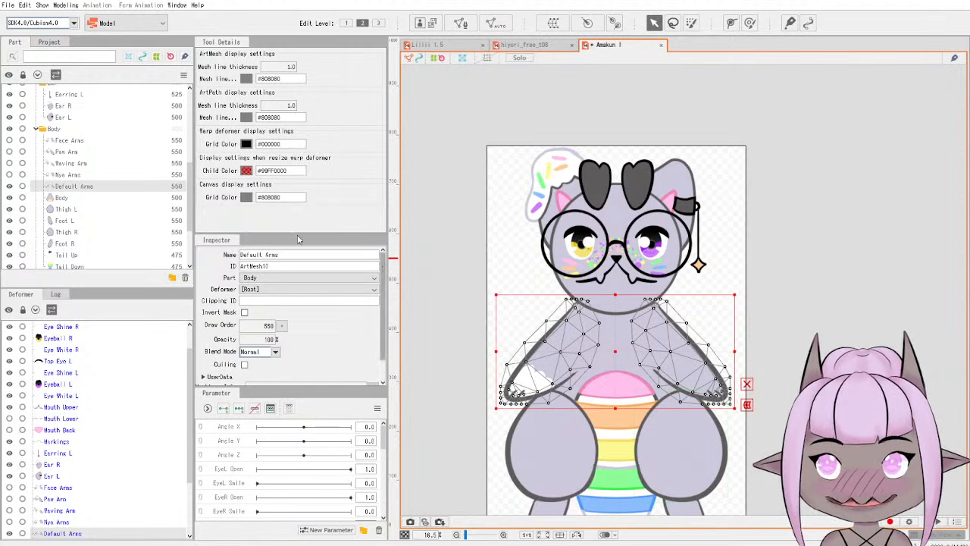
{"action": "left_click", "coordinate": [75, 175]}
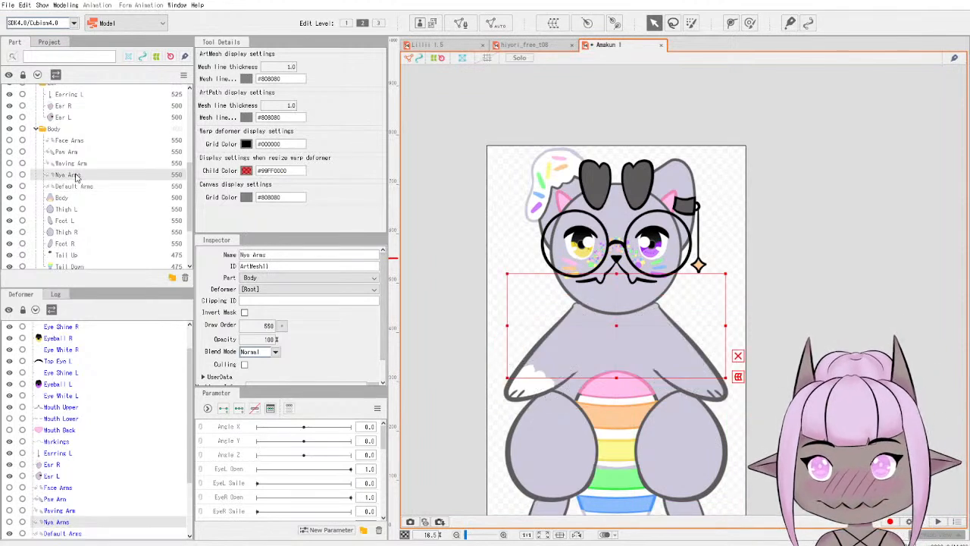
{"action": "left_click", "coordinate": [12, 175]}
{"action": "left_click", "coordinate": [493, 25]}
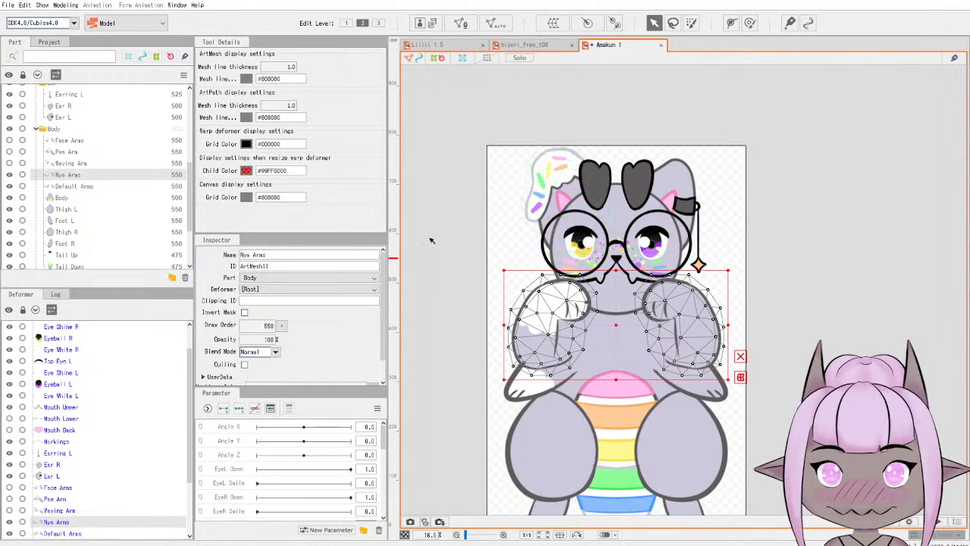
Make Waving Arm visible and generate automatic meshes for Waving Arm and Paw Arm.
{"action": "left_click", "coordinate": [72, 163]}
{"action": "left_click", "coordinate": [10, 164]}
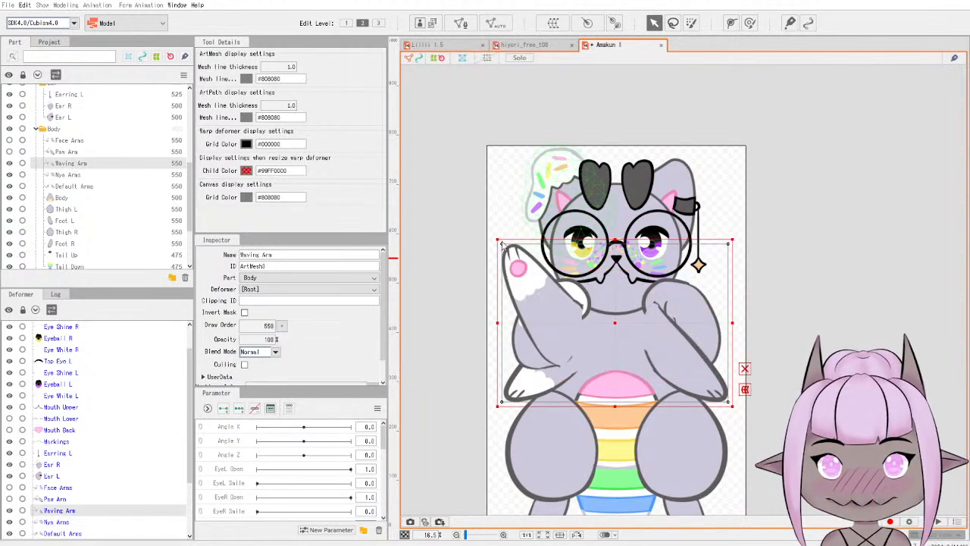
{"action": "key", "text": "ctrl+shift+a"}
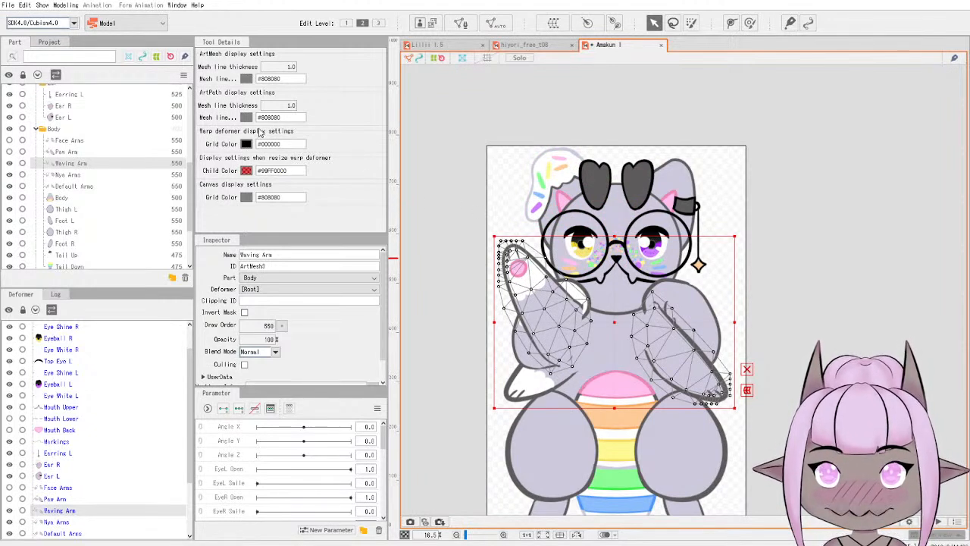
{"action": "left_click", "coordinate": [66, 153]}
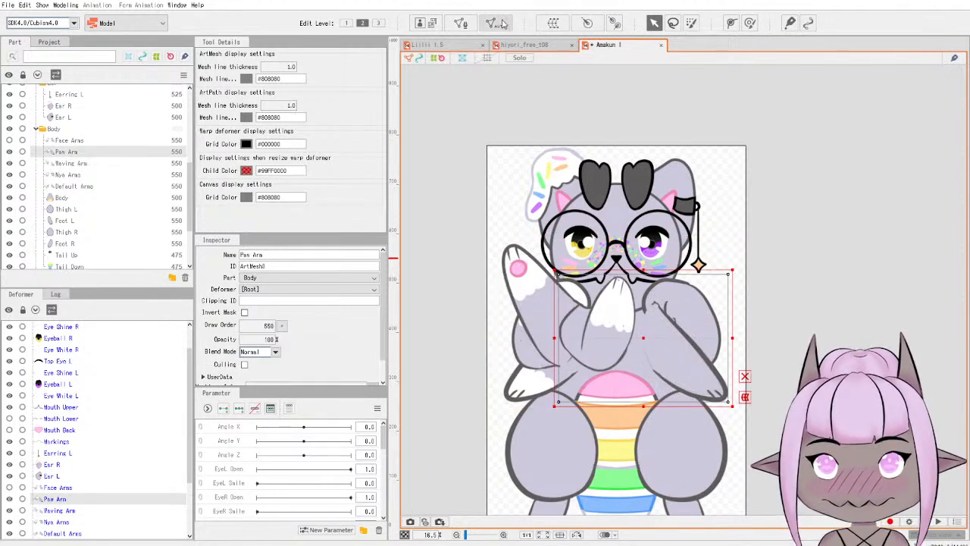
{"action": "left_click", "coordinate": [442, 242]}
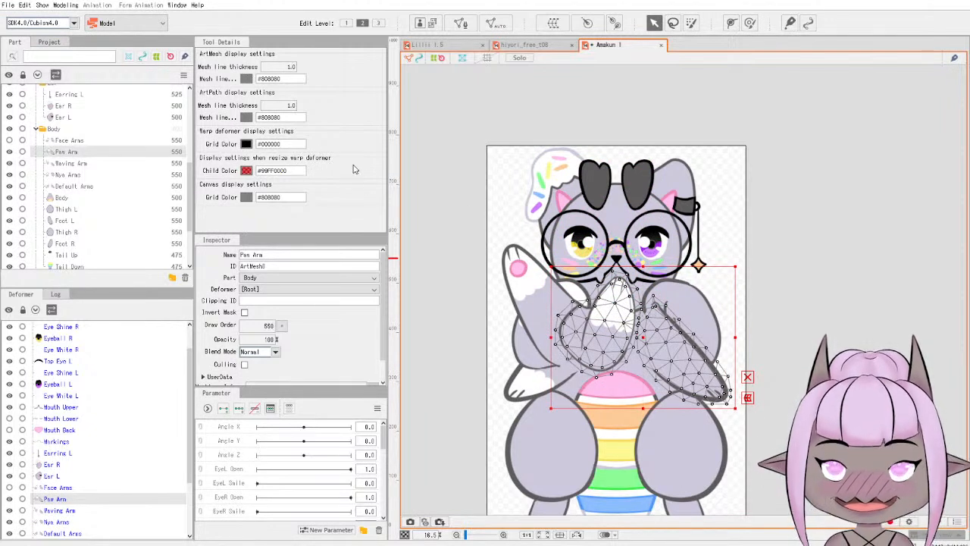
Generate an automatic mesh for Face Arms, and hide the Face, Paw, Waving and Nya arm layers.
{"action": "left_click", "coordinate": [72, 141]}
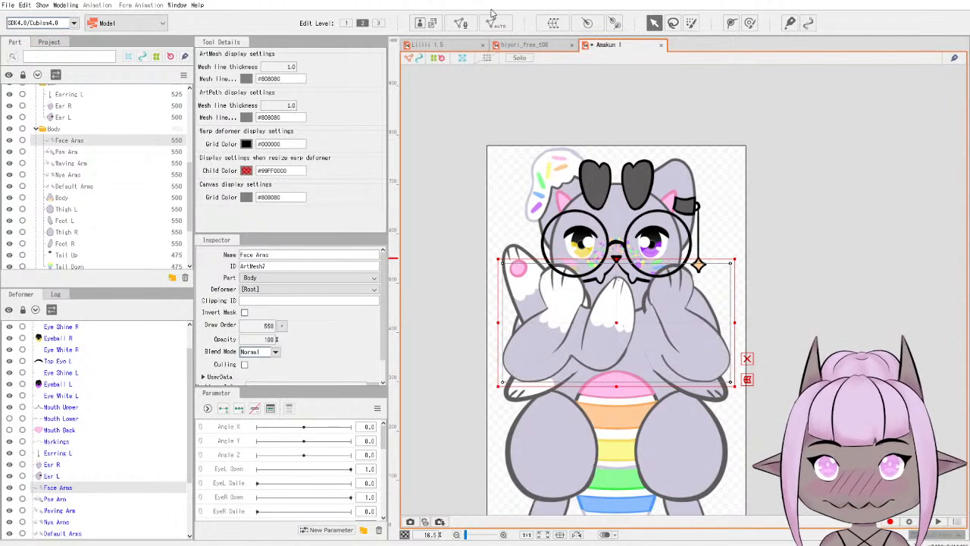
{"action": "left_click", "coordinate": [479, 259]}
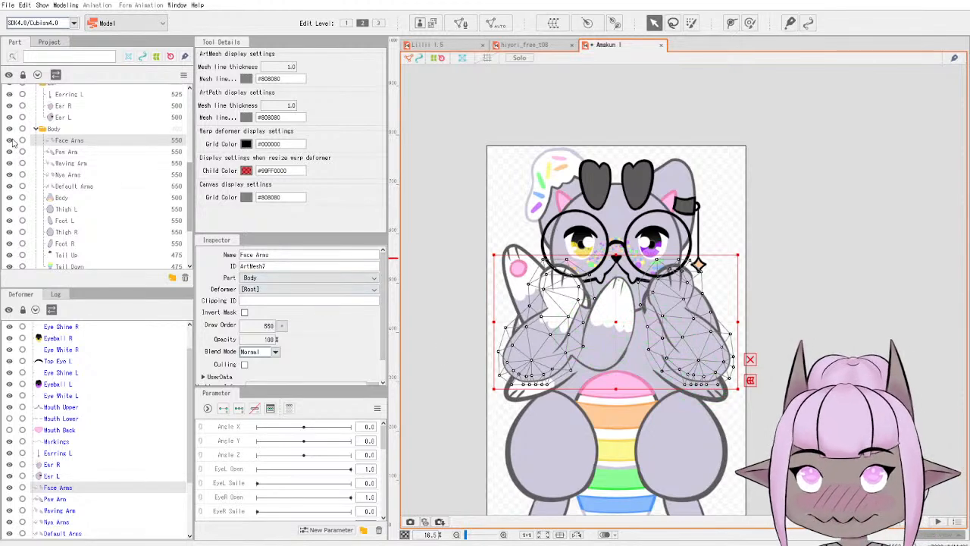
{"action": "left_click_drag", "start_coordinate": [10, 142], "coordinate": [9, 184]}
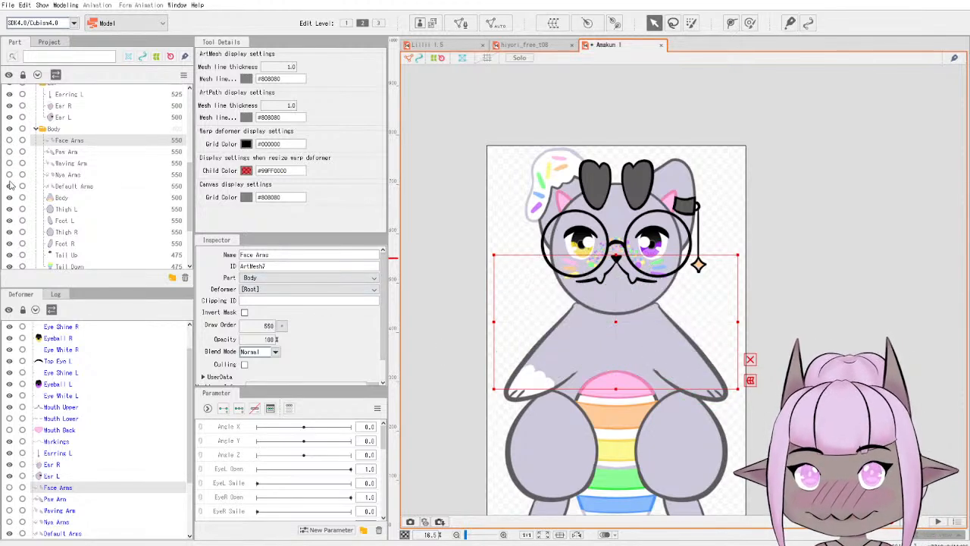
{"action": "left_click", "coordinate": [800, 240]}
Generate automatic meshes for the Body layer and Thigh L.
{"action": "left_click", "coordinate": [61, 197]}
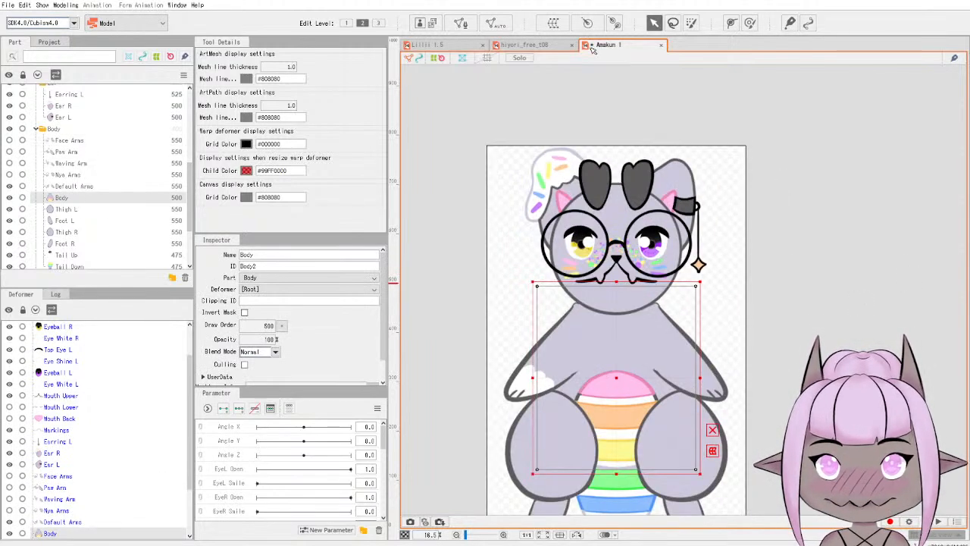
{"action": "left_click", "coordinate": [468, 240]}
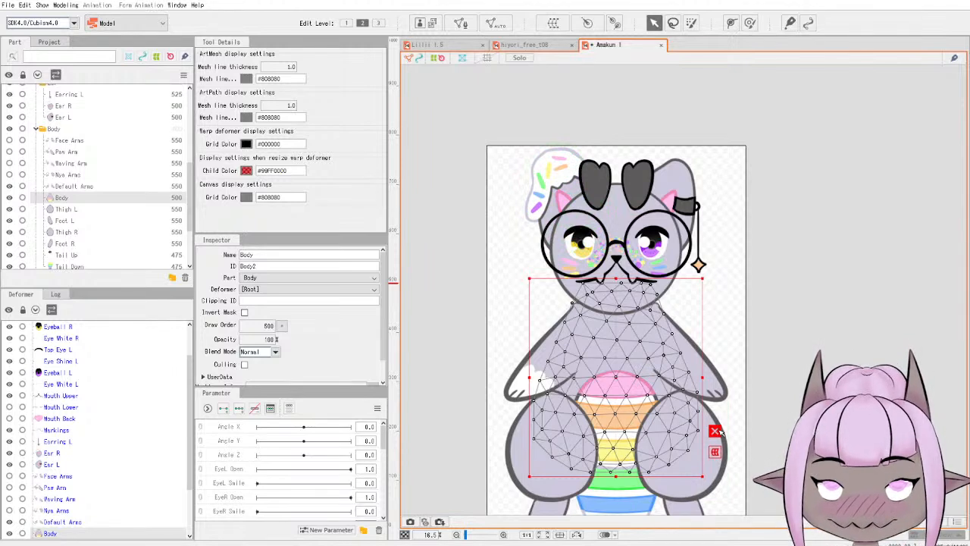
{"action": "scroll", "coordinate": [57, 199], "scroll_direction": "down", "scroll_amount": 2}
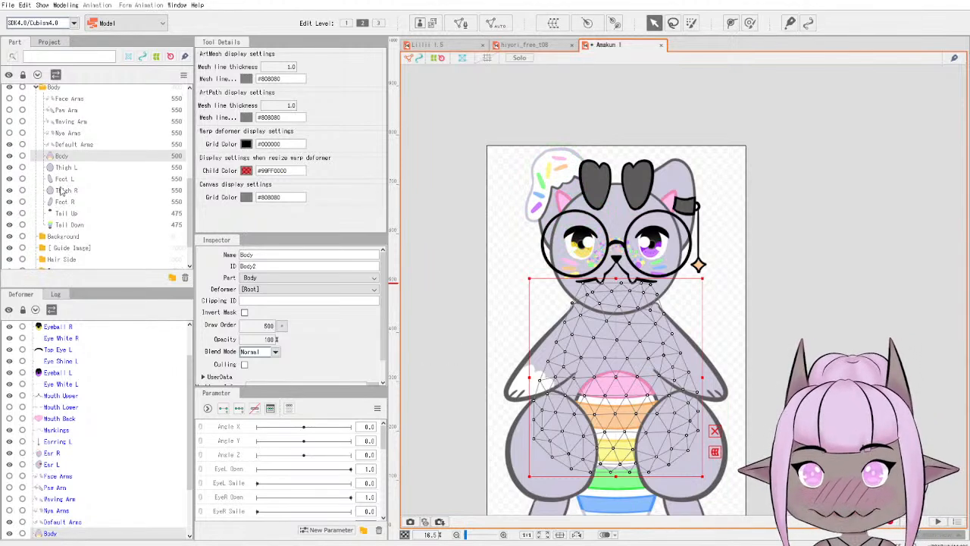
{"action": "left_click", "coordinate": [66, 125]}
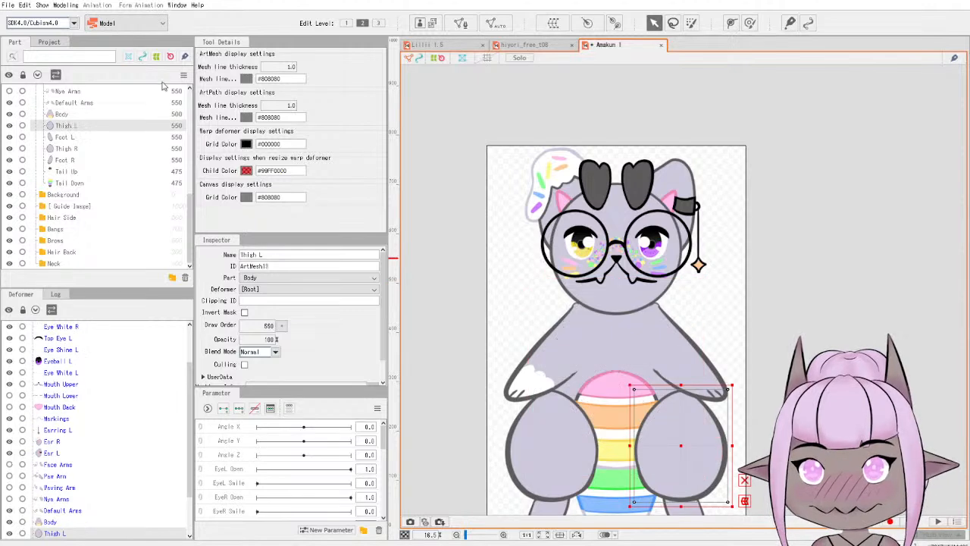
{"action": "left_click", "coordinate": [508, 26]}
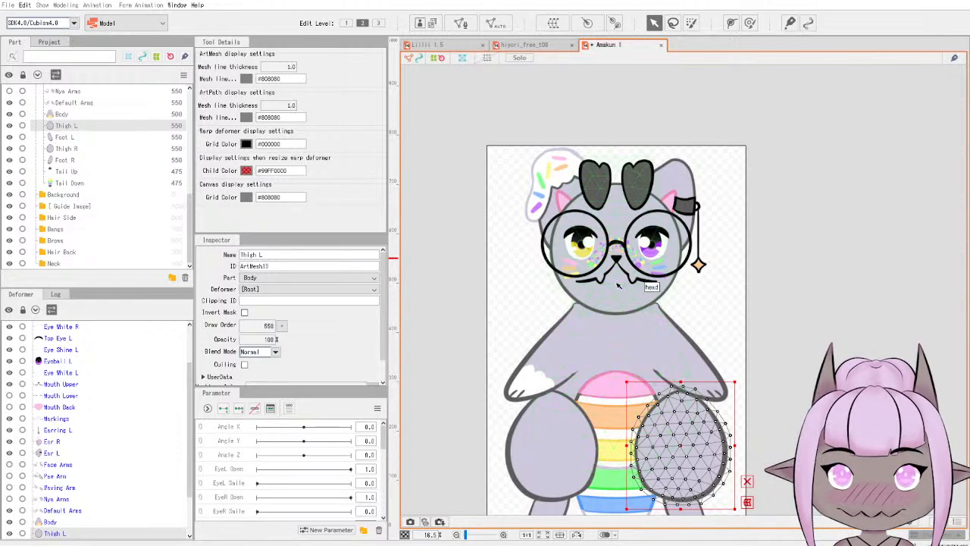
Generate automatic meshes for the Thigh R and Foot L layers.
{"action": "left_click", "coordinate": [76, 139]}
{"action": "left_click", "coordinate": [83, 149]}
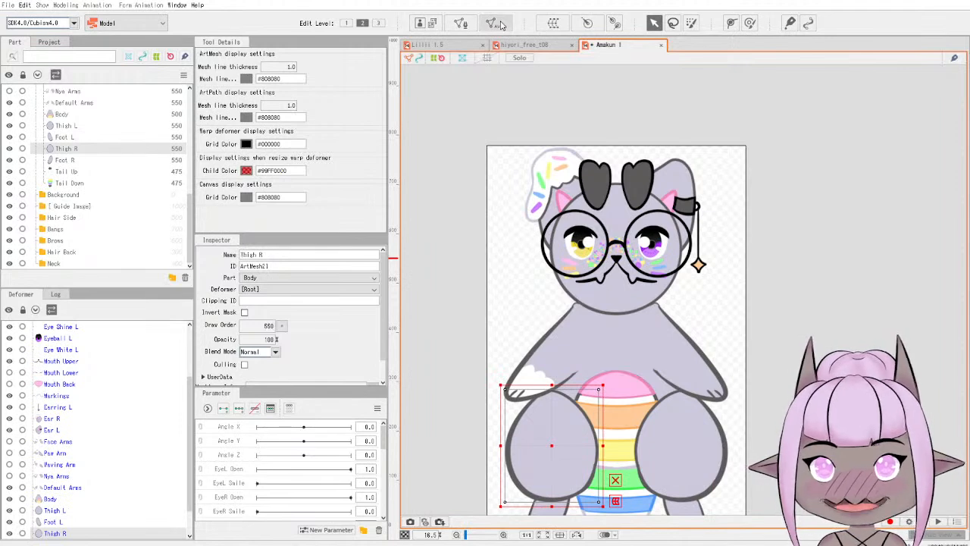
{"action": "left_click", "coordinate": [469, 236]}
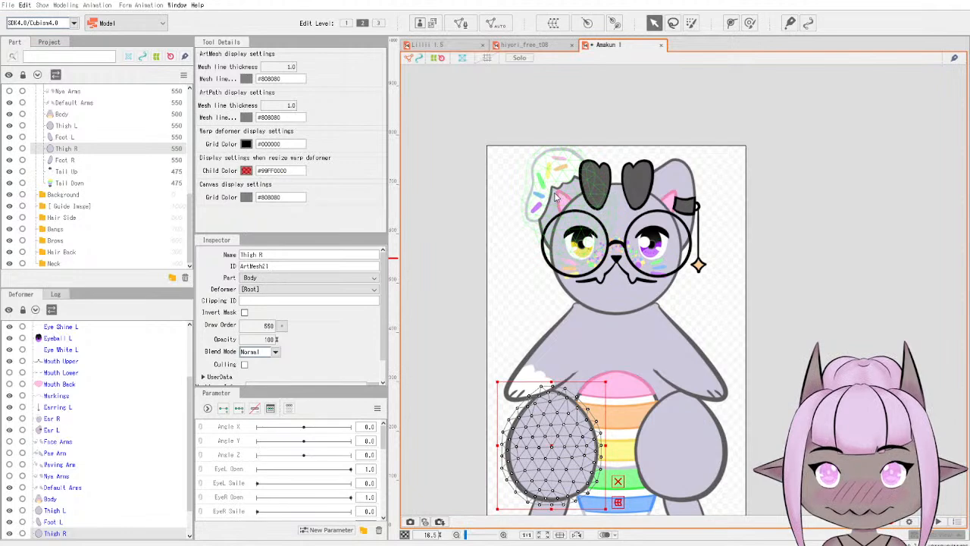
{"action": "scroll", "coordinate": [597, 337], "scroll_direction": "down", "scroll_amount": 2}
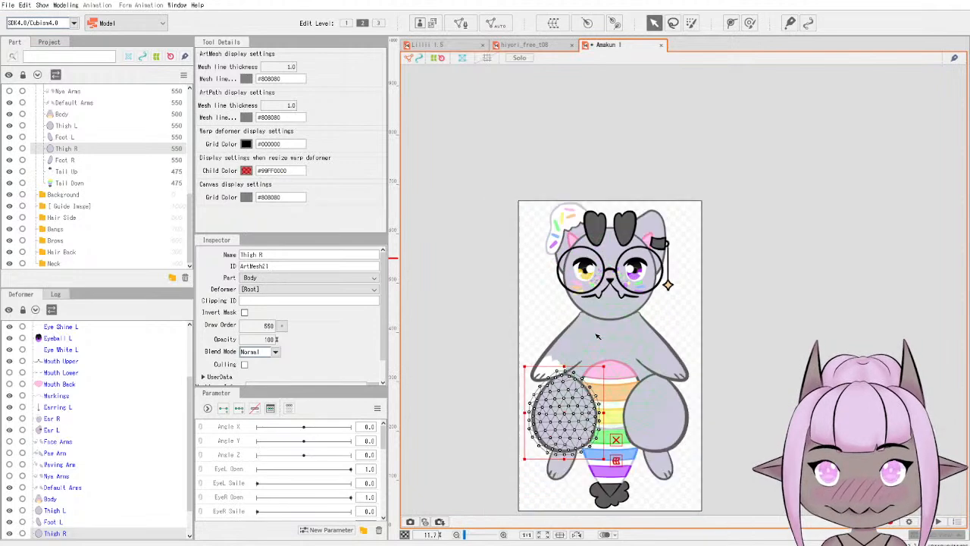
{"action": "left_click", "coordinate": [70, 137]}
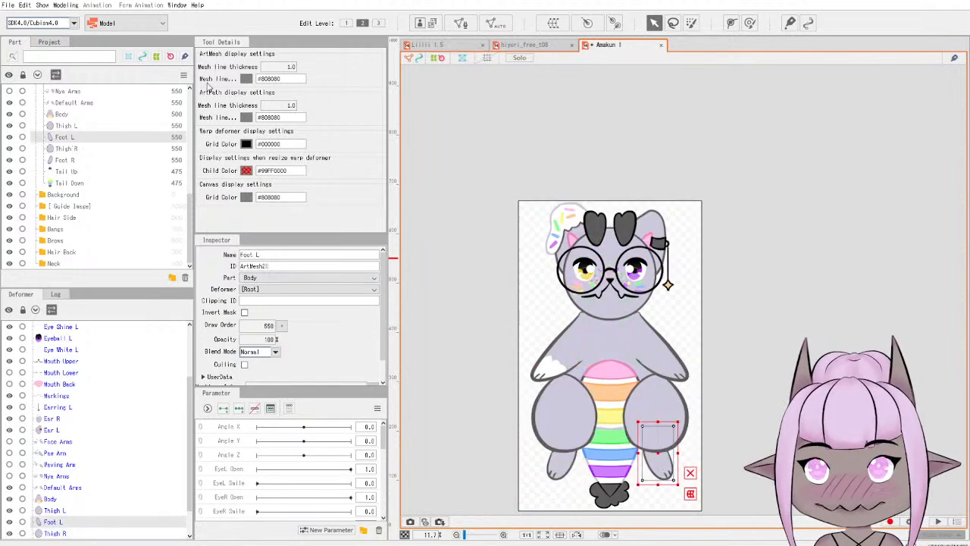
{"action": "left_click", "coordinate": [499, 25]}
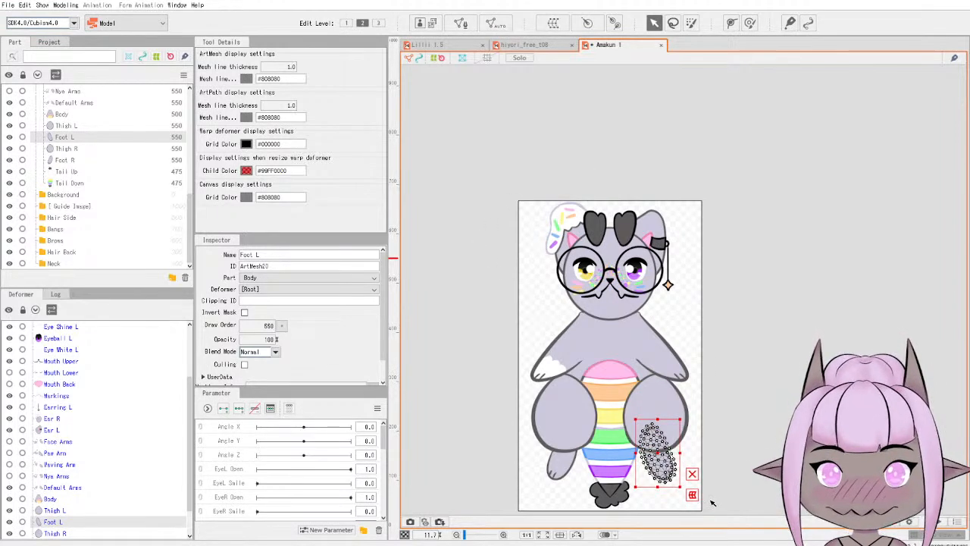
{"action": "scroll", "coordinate": [712, 505], "scroll_direction": "up", "scroll_amount": 2}
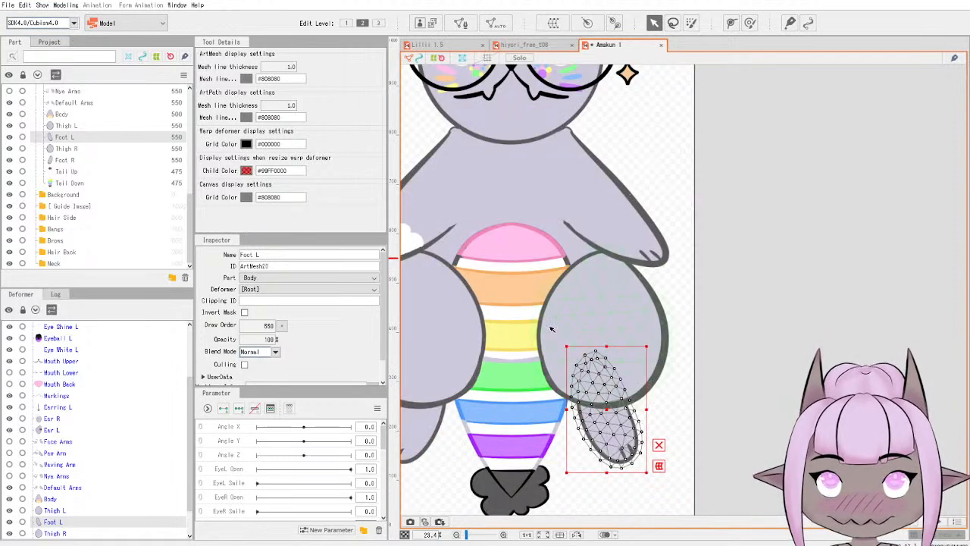
{"action": "scroll", "coordinate": [595, 369], "scroll_direction": "down", "scroll_amount": 1}
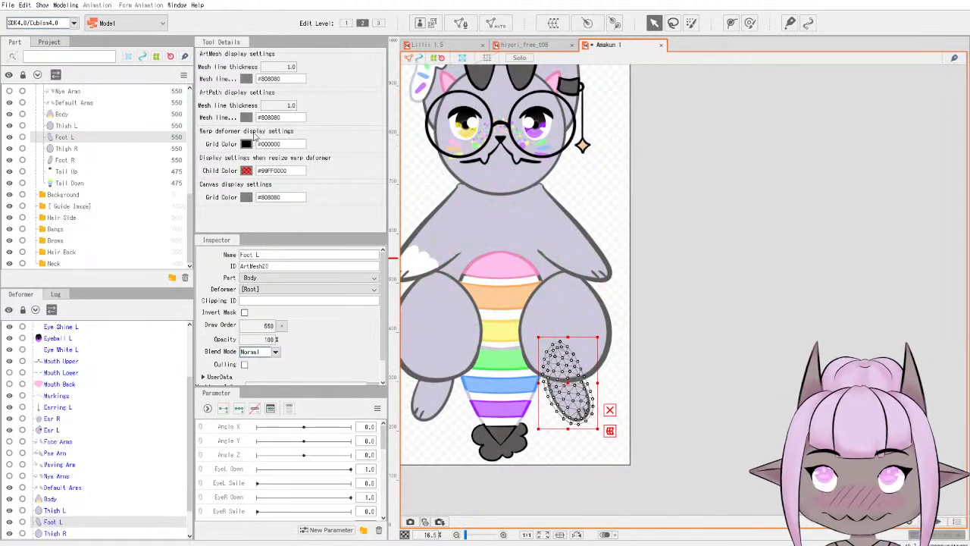
Generate an automatic mesh for the Foot R layer and test it by shifting the foot slightly.
{"action": "left_click", "coordinate": [68, 161]}
{"action": "left_click", "coordinate": [491, 25]}
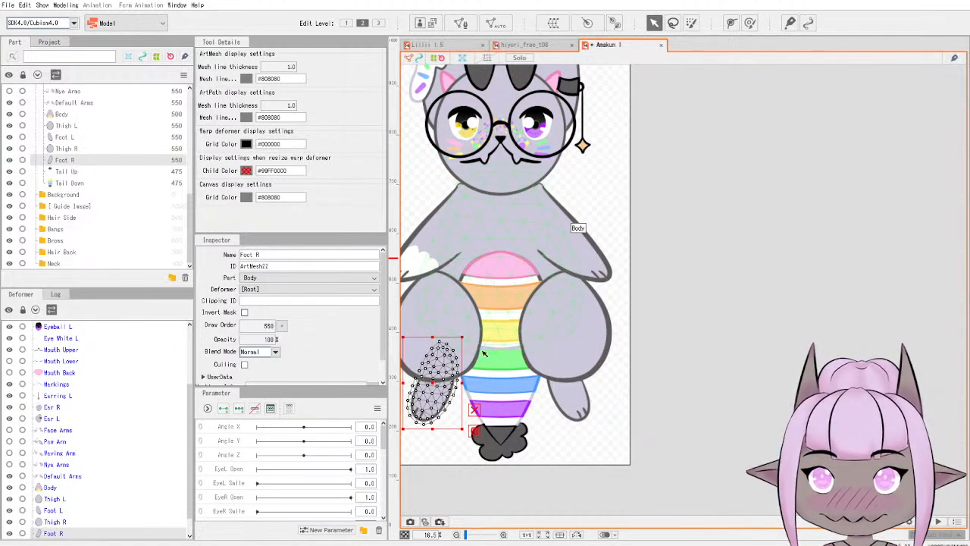
{"action": "mouse_move", "coordinate": [438, 383]}
{"action": "left_mouse_down"}
{"action": "mouse_move", "coordinate": [434, 413]}
{"action": "mouse_move", "coordinate": [432, 375]}
{"action": "mouse_move", "coordinate": [431, 398]}
{"action": "left_mouse_up"}
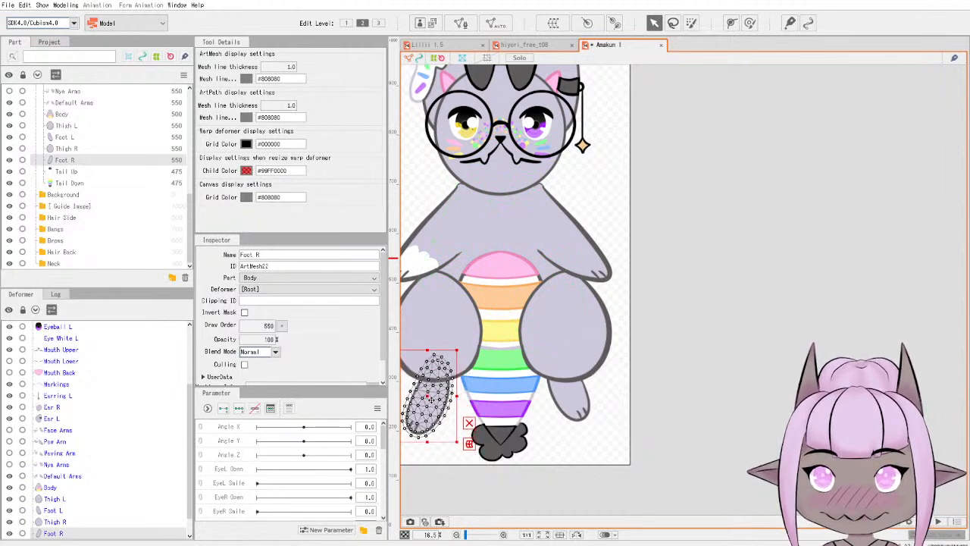
Generate automatic meshes for the Tail Up and Tail Down layers.
{"action": "left_click", "coordinate": [78, 173]}
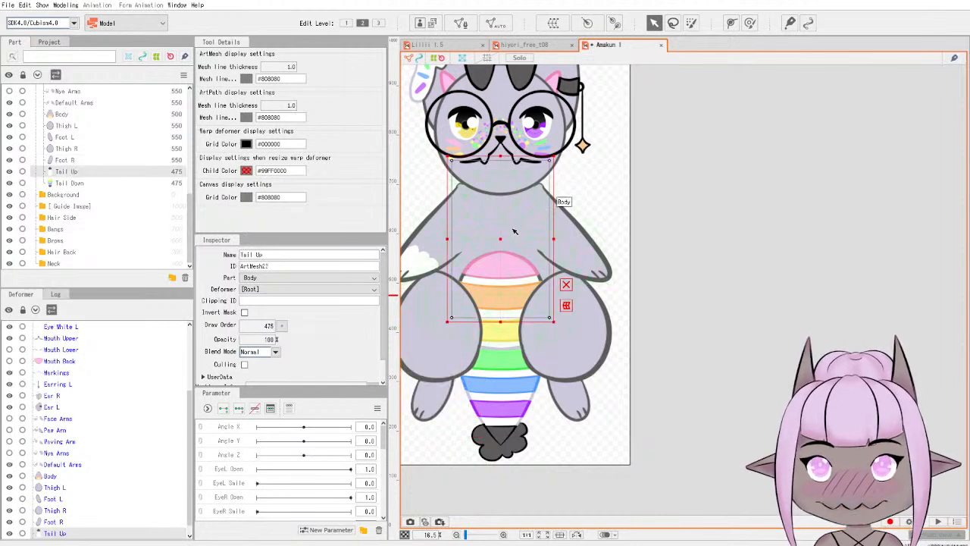
{"action": "left_click_drag", "start_coordinate": [500, 240], "coordinate": [587, 228]}
{"action": "left_click_drag", "start_coordinate": [503, 235], "coordinate": [501, 240]}
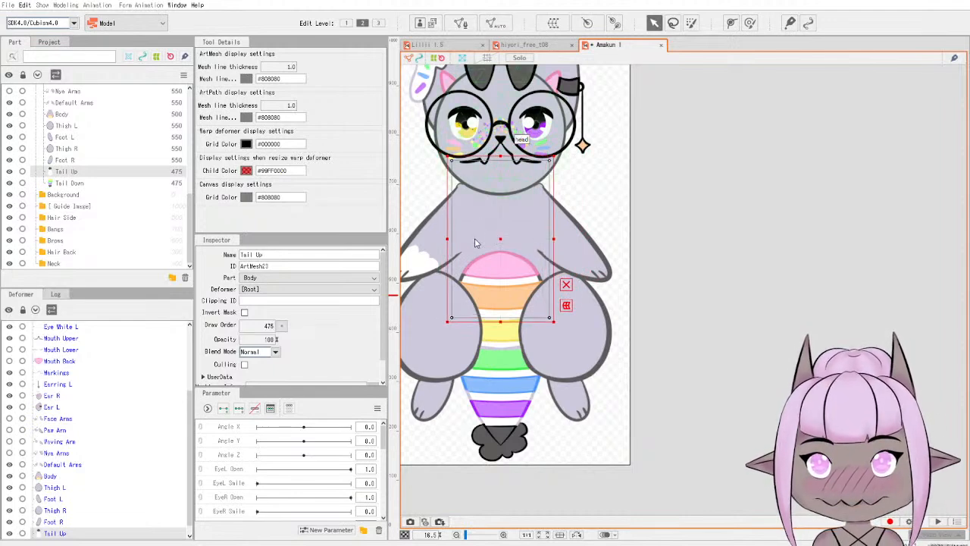
{"action": "key", "text": "ctrl+shift+a"}
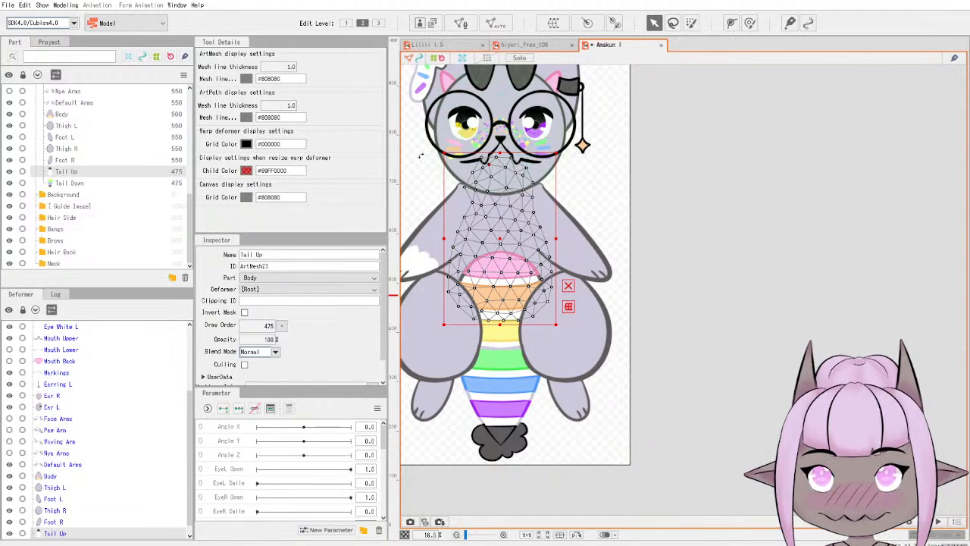
{"action": "left_click", "coordinate": [68, 184]}
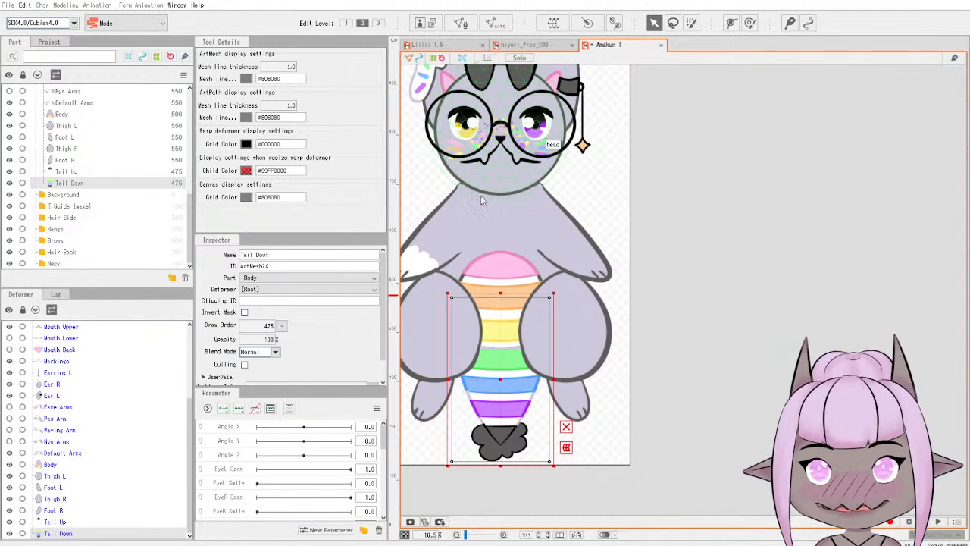
{"action": "left_click", "coordinate": [468, 240]}
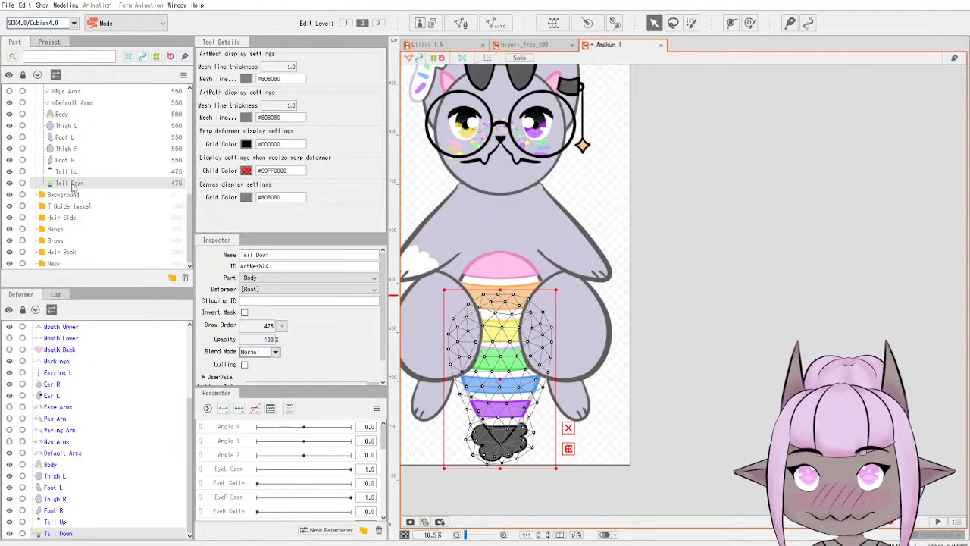
Collapse the Body, Ear, Mouth, Eyeball and Eye folders in the part hierarchy.
{"action": "left_click", "coordinate": [81, 103]}
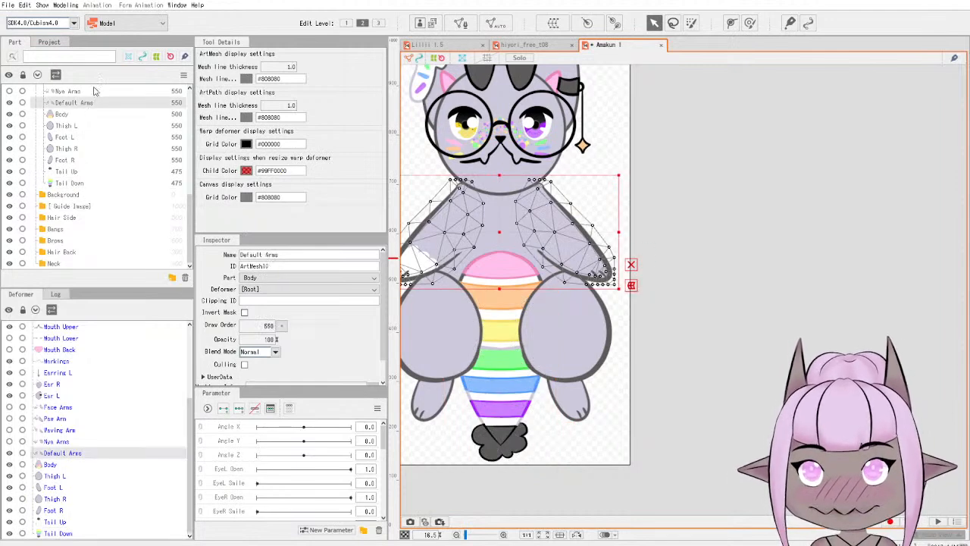
{"action": "left_click", "coordinate": [89, 91]}
{"action": "scroll", "coordinate": [83, 112], "scroll_direction": "up", "scroll_amount": 4}
{"action": "left_click", "coordinate": [42, 174]}
{"action": "left_click", "coordinate": [36, 172]}
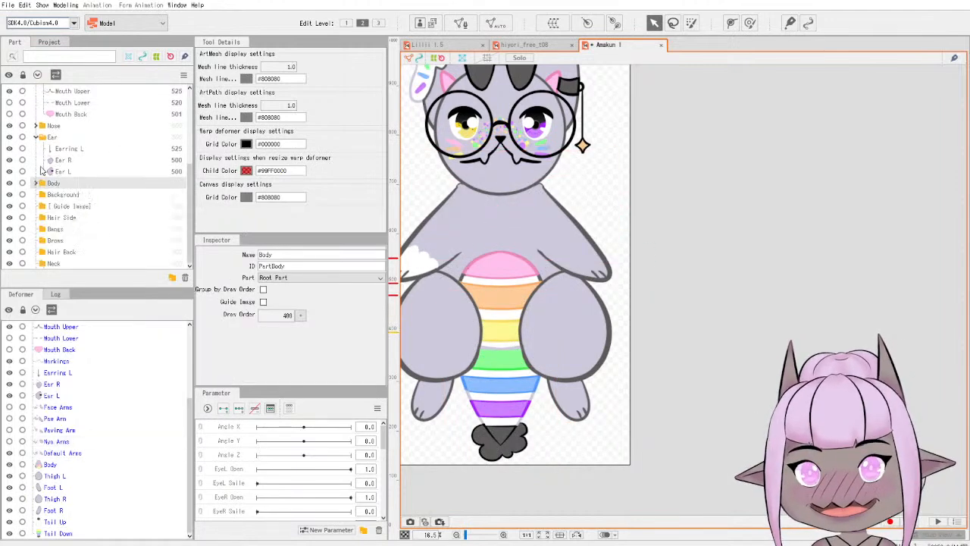
{"action": "left_click", "coordinate": [38, 136]}
{"action": "scroll", "coordinate": [39, 136], "scroll_direction": "up", "scroll_amount": 3}
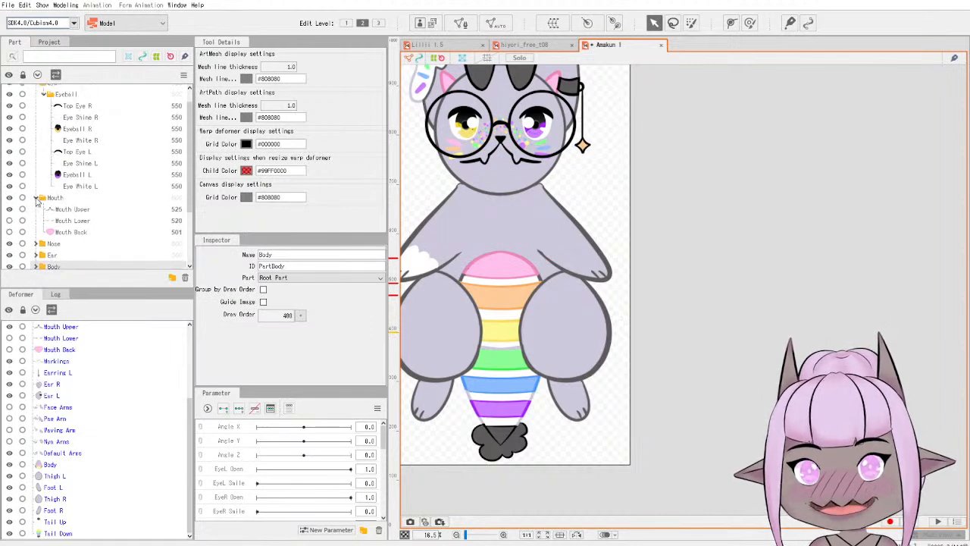
{"action": "left_click", "coordinate": [36, 197]}
{"action": "left_click", "coordinate": [44, 94]}
{"action": "left_click", "coordinate": [44, 102]}
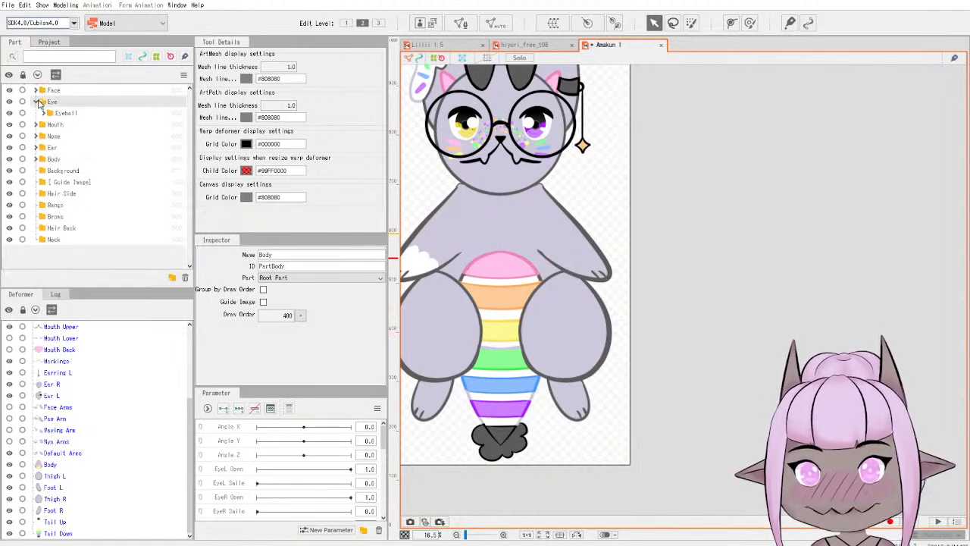
{"action": "left_click", "coordinate": [36, 101]}
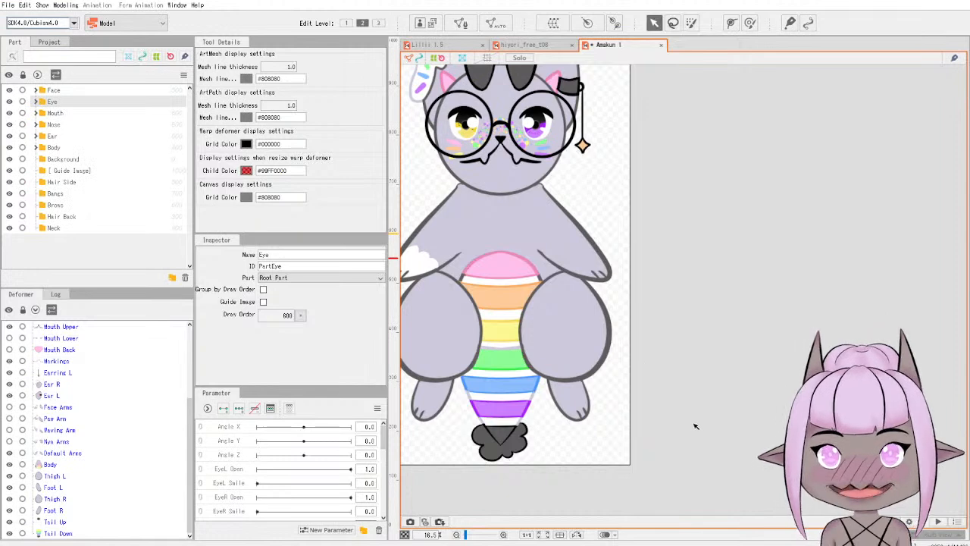
Save the Amakun model with the whole character in view.
{"action": "scroll", "coordinate": [694, 422], "scroll_direction": "down", "scroll_amount": 2}
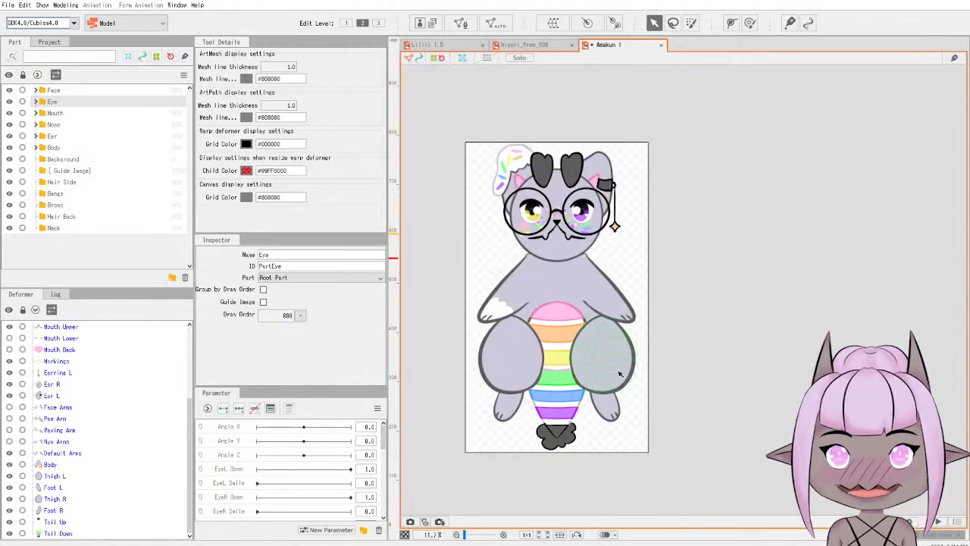
{"action": "left_click", "coordinate": [7, 4]}
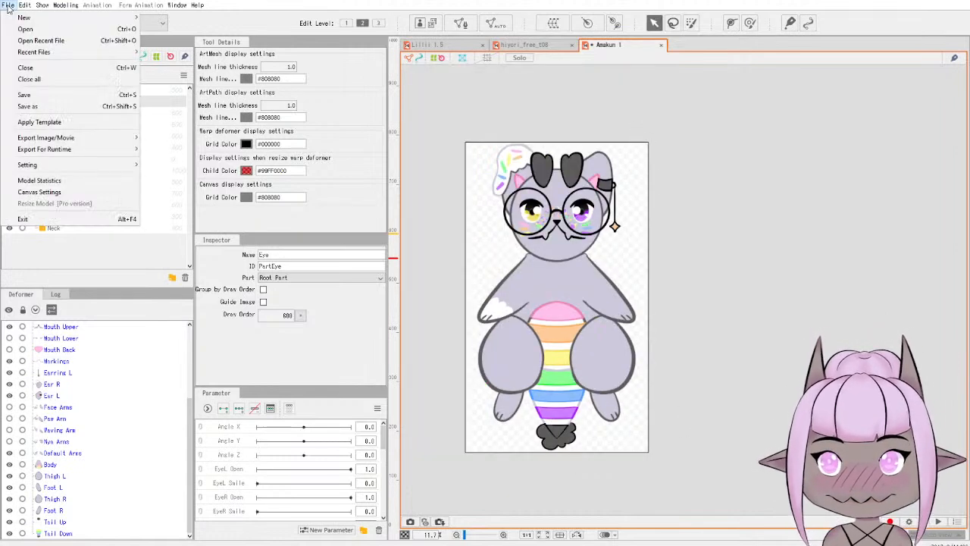
{"action": "left_click", "coordinate": [27, 95]}
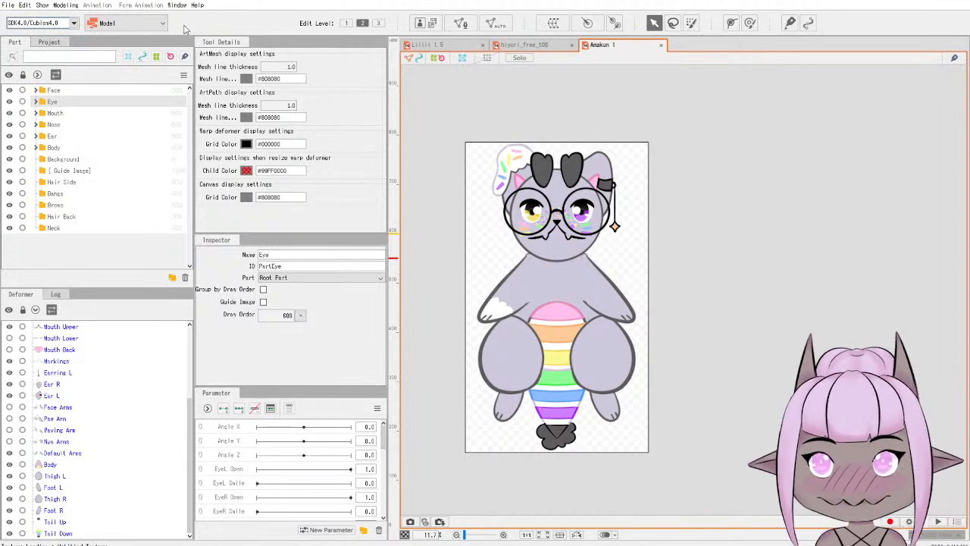
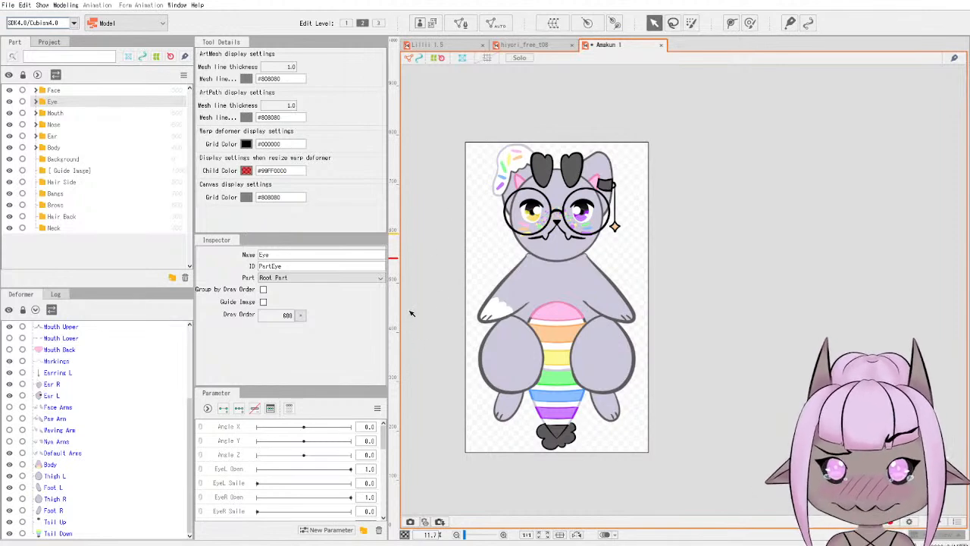
Examine the Amakun model's full deformer hierarchy from Glasses down to Tail Down, with the Glasses mesh selected.
{"action": "left_click", "coordinate": [54, 147]}
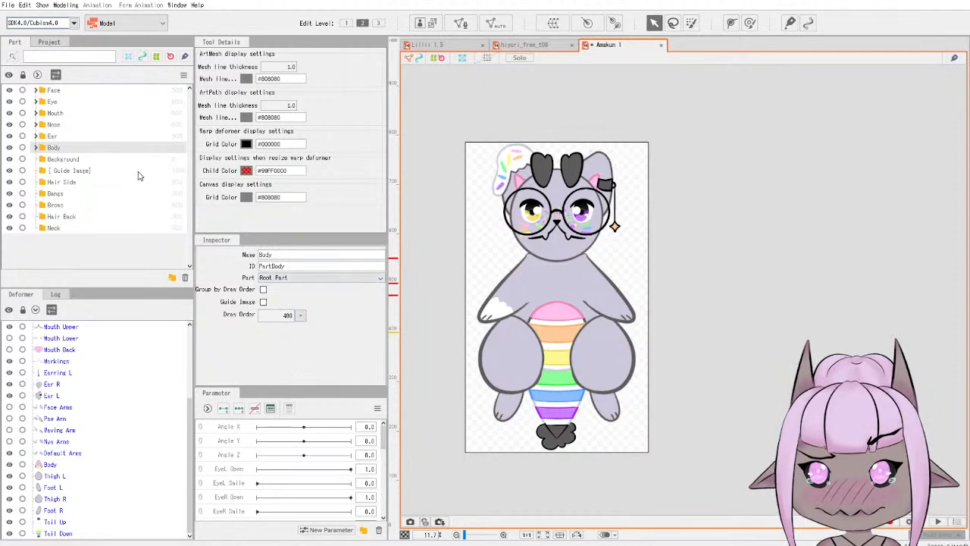
{"action": "scroll", "coordinate": [114, 379], "scroll_direction": "up", "scroll_amount": 3}
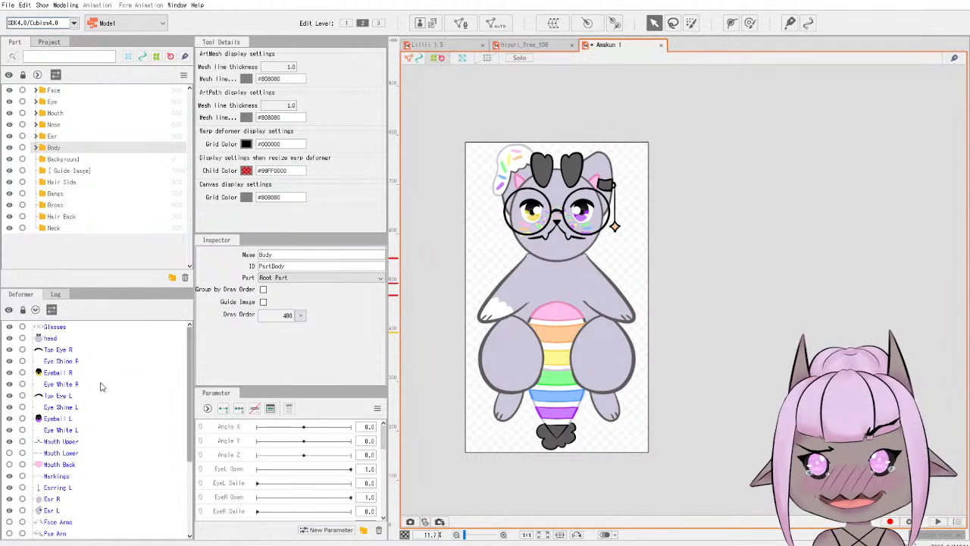
{"action": "left_click", "coordinate": [61, 329]}
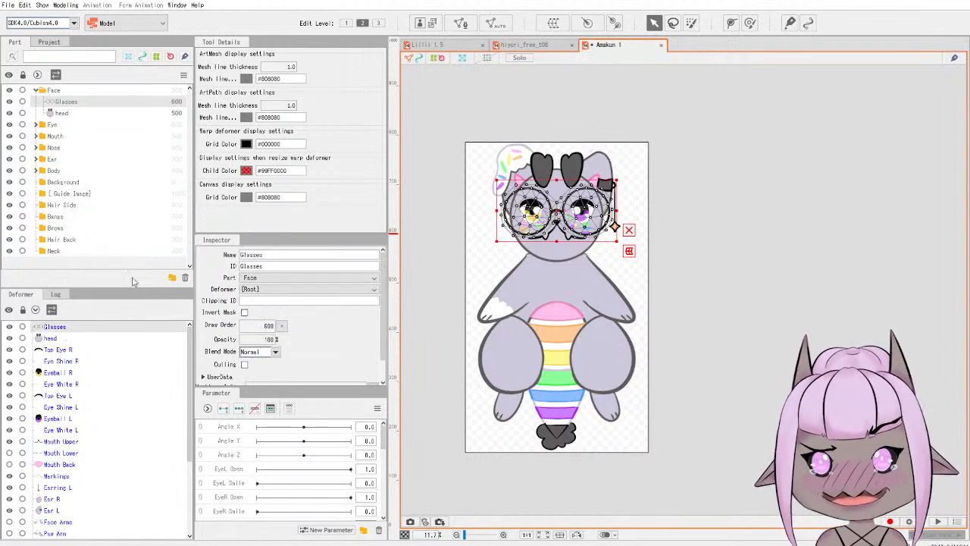
{"action": "scroll", "coordinate": [107, 371], "scroll_direction": "down", "scroll_amount": 5}
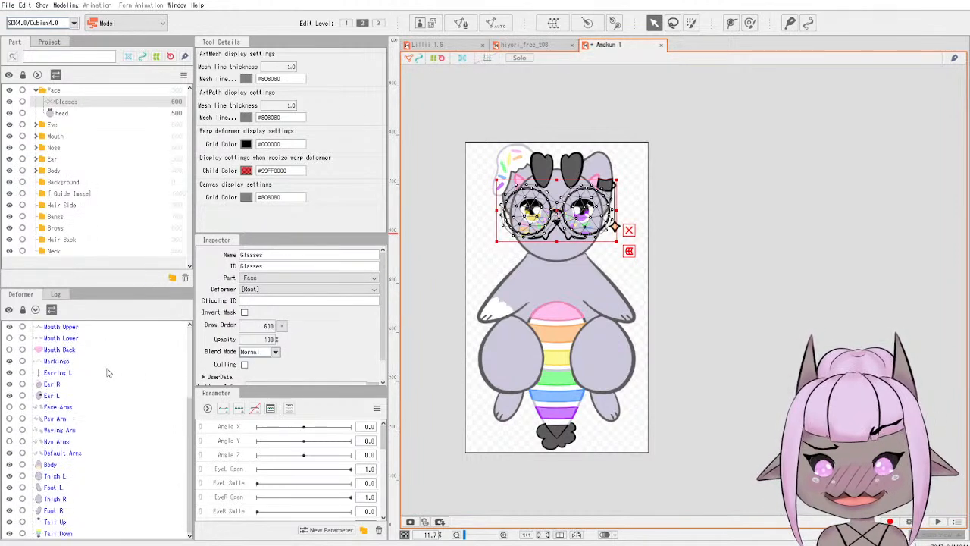
{"action": "scroll", "coordinate": [96, 403], "scroll_direction": "up", "scroll_amount": 5}
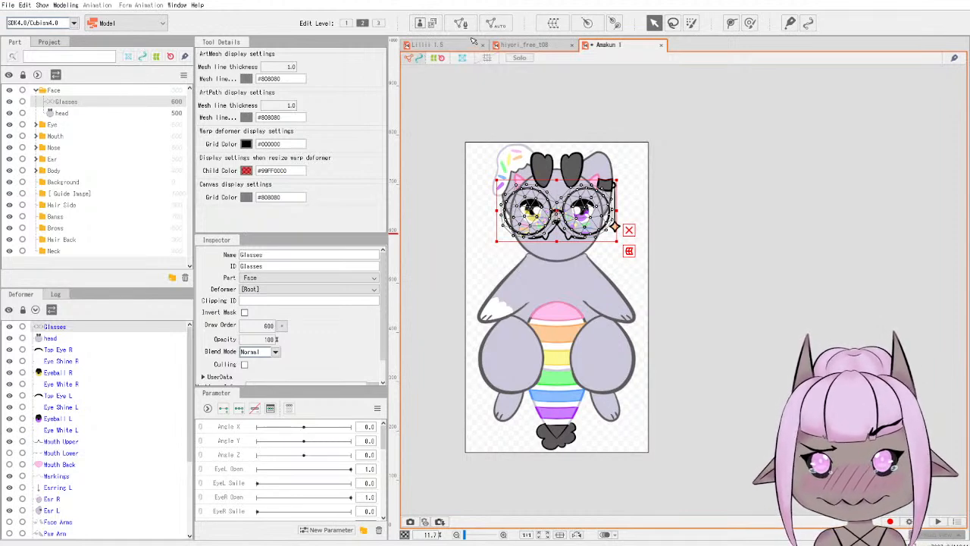
{"action": "scroll", "coordinate": [86, 438], "scroll_direction": "down", "scroll_amount": 3}
{"action": "scroll", "coordinate": [86, 438], "scroll_direction": "up", "scroll_amount": 3}
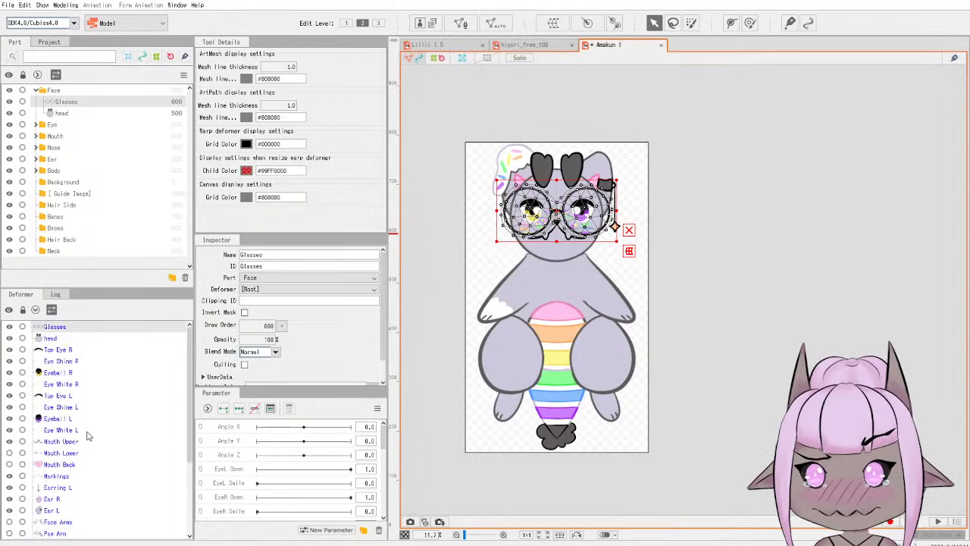
{"action": "scroll", "coordinate": [95, 455], "scroll_direction": "down", "scroll_amount": 3}
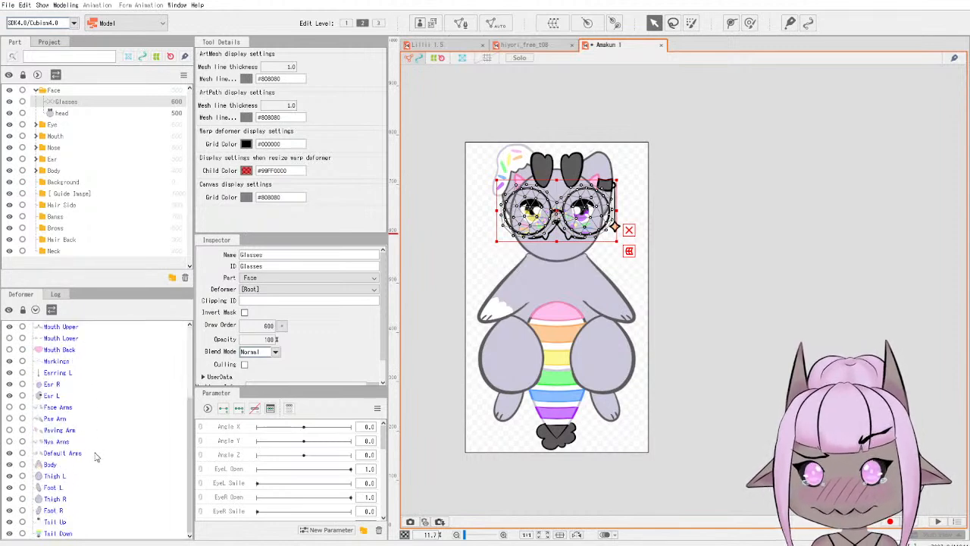
Switch to the hiyori_free_t08 model, collapse Eye R Warp and inspect the top-level Body Warp Z deformer as a reference.
{"action": "left_click", "coordinate": [526, 45]}
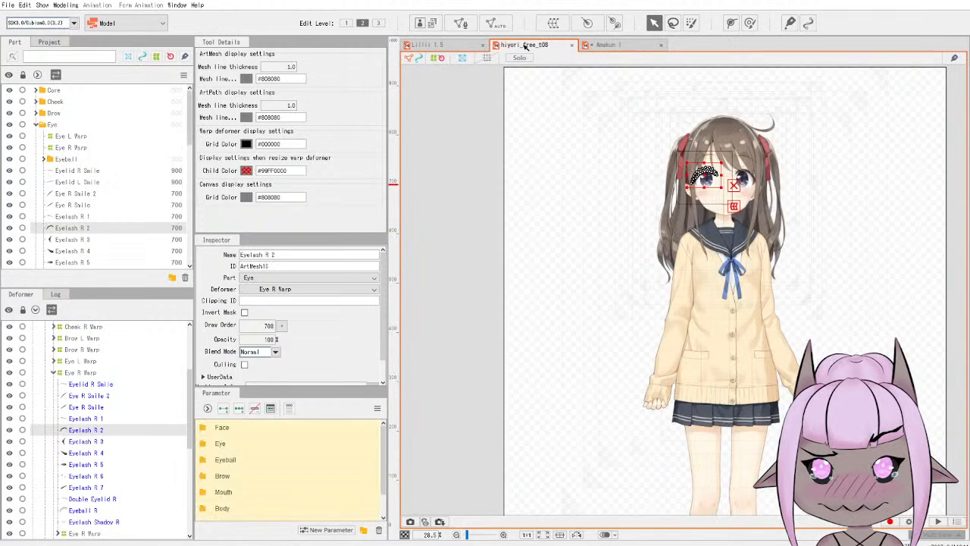
{"action": "left_click", "coordinate": [55, 373]}
{"action": "scroll", "coordinate": [58, 356], "scroll_direction": "up", "scroll_amount": 3}
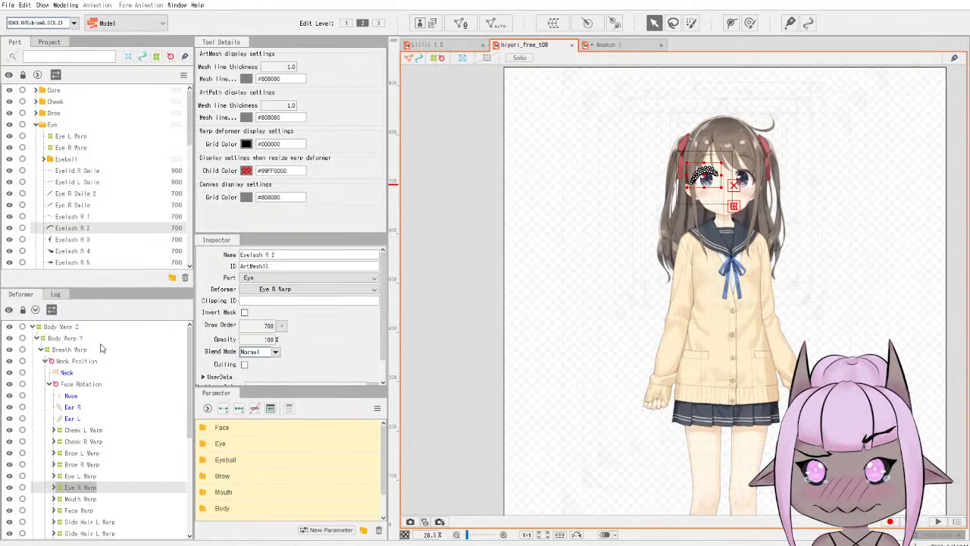
{"action": "left_click", "coordinate": [59, 326]}
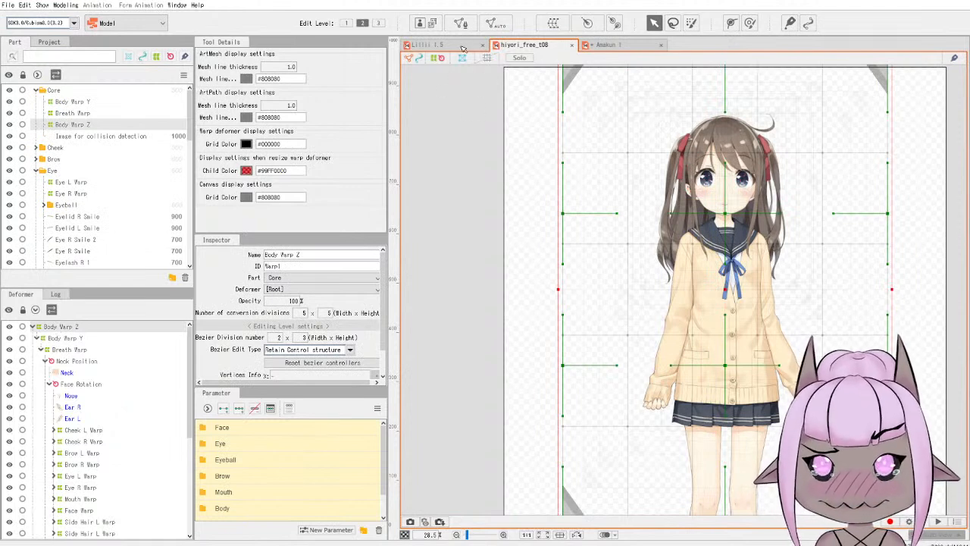
Return to the Amakun model and review its list of meshes that have no deformers.
{"action": "left_click", "coordinate": [603, 46]}
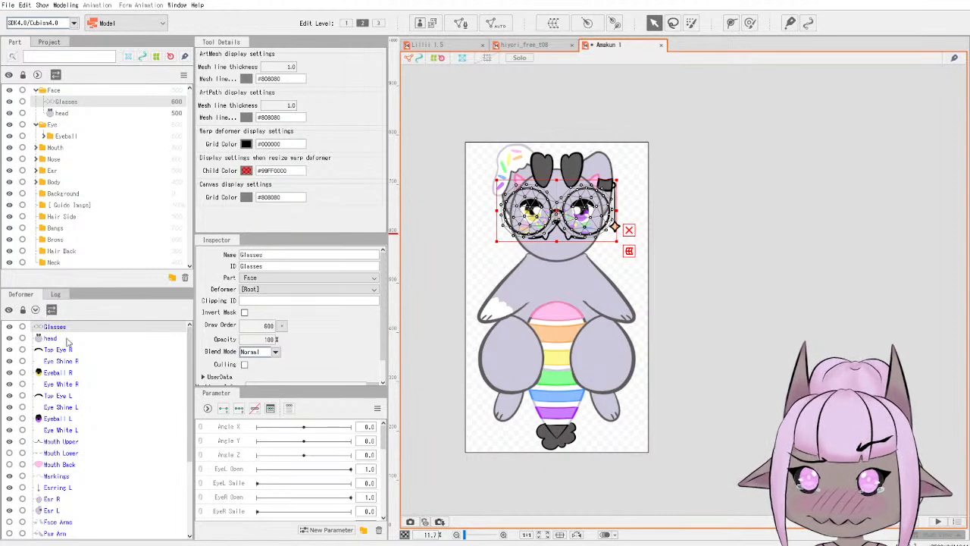
{"action": "scroll", "coordinate": [69, 344], "scroll_direction": "down", "scroll_amount": 3}
{"action": "scroll", "coordinate": [106, 394], "scroll_direction": "up", "scroll_amount": 3}
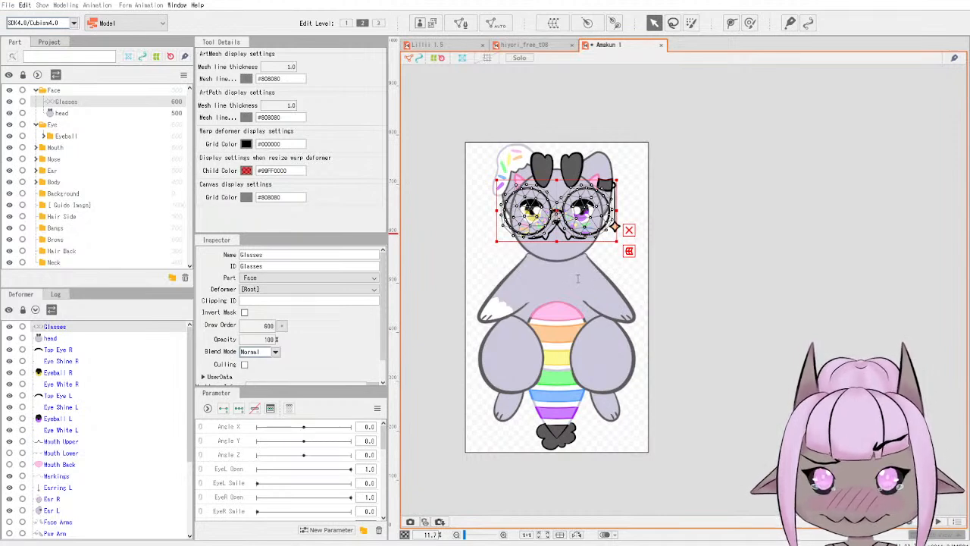
Check the Lillii 1.5 reference, return to the Amakun model and create a root warp deformer named Body Warp Z in the Body part.
{"action": "left_click", "coordinate": [446, 46]}
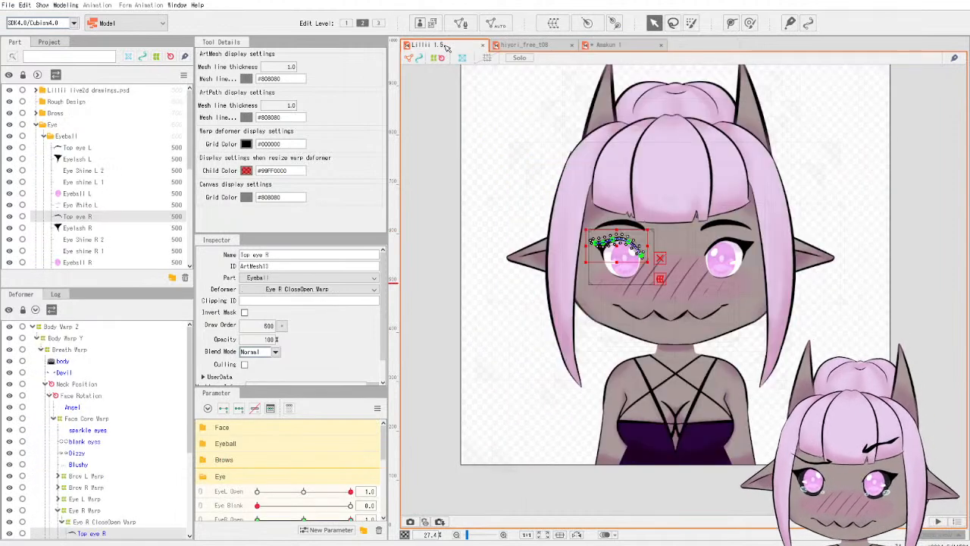
{"action": "left_click", "coordinate": [608, 45]}
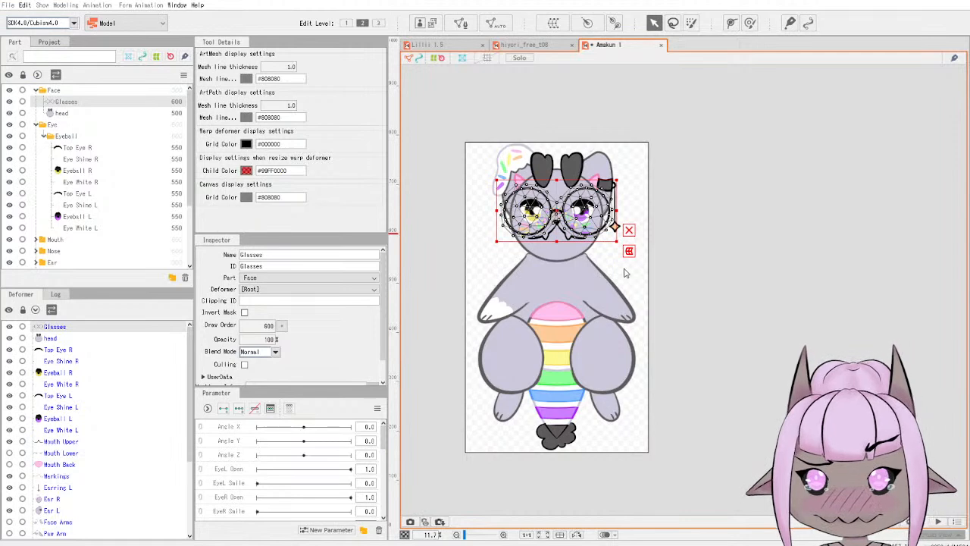
{"action": "left_click", "coordinate": [563, 410]}
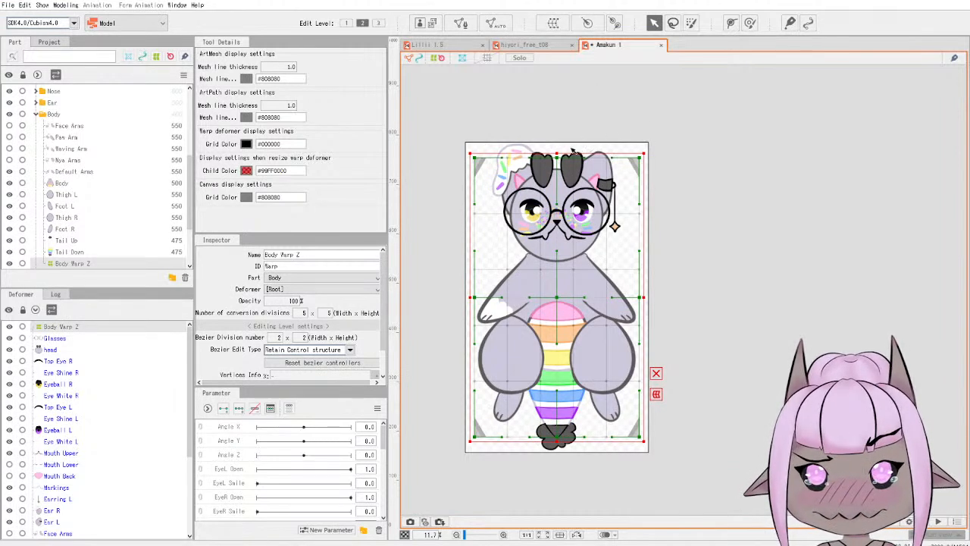
Enlarge Body Warp Z on all four sides so that it covers the whole canvas.
{"action": "left_click_drag", "start_coordinate": [557, 154], "coordinate": [557, 140]}
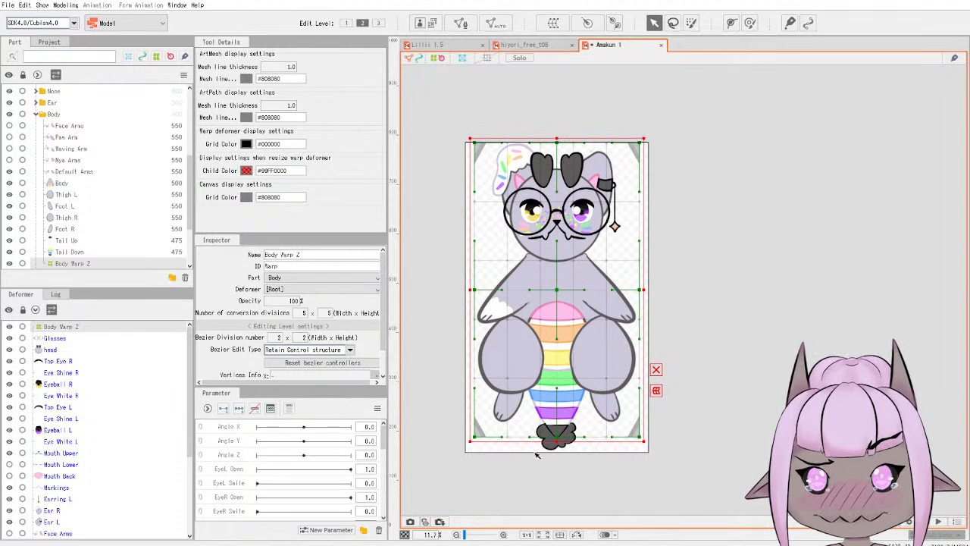
{"action": "left_click_drag", "start_coordinate": [557, 439], "coordinate": [556, 454]}
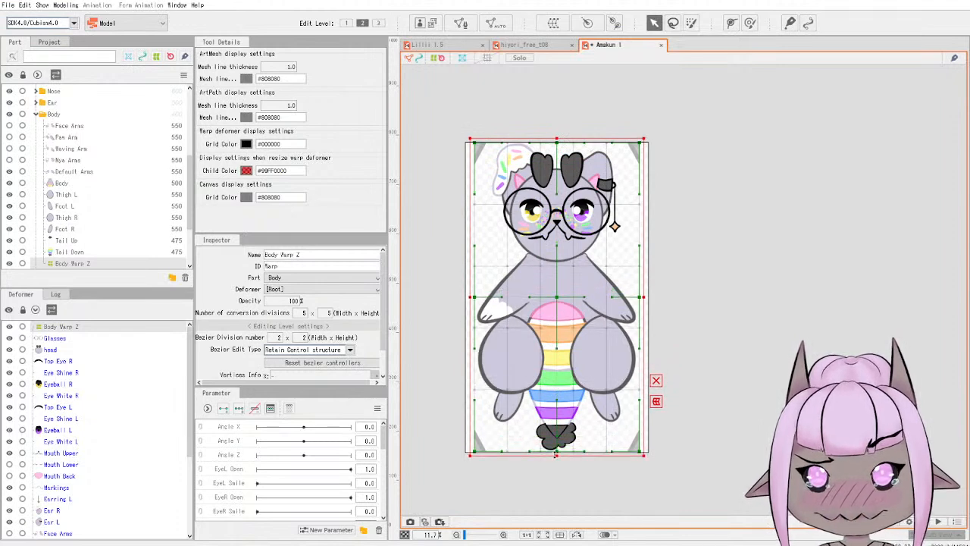
{"action": "left_click_drag", "start_coordinate": [471, 297], "coordinate": [467, 297]}
{"action": "left_click_drag", "start_coordinate": [644, 298], "coordinate": [648, 298]}
{"action": "left_click_drag", "start_coordinate": [557, 139], "coordinate": [557, 136]}
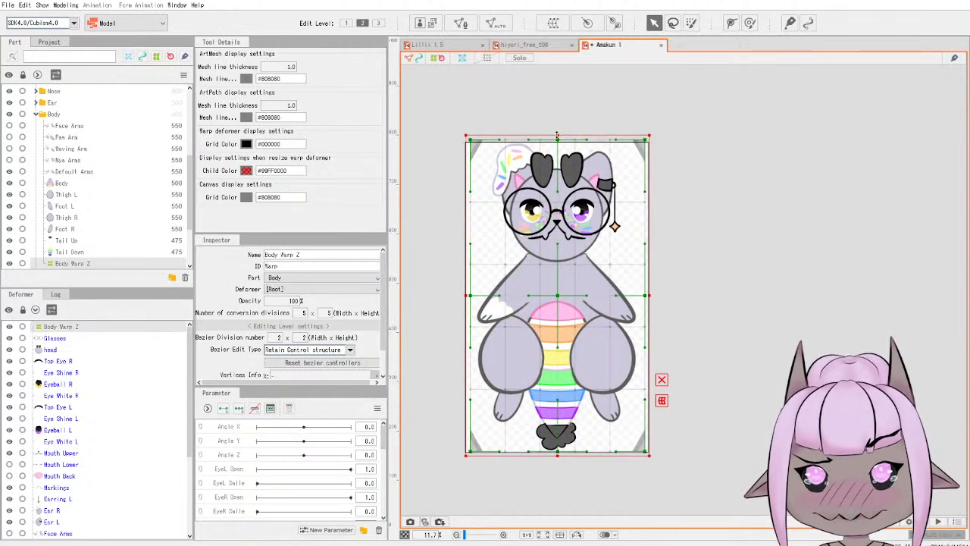
Create a warp deformer named Body Warp Y in the Body part as a child of Body Warp Z.
{"action": "left_click", "coordinate": [430, 45]}
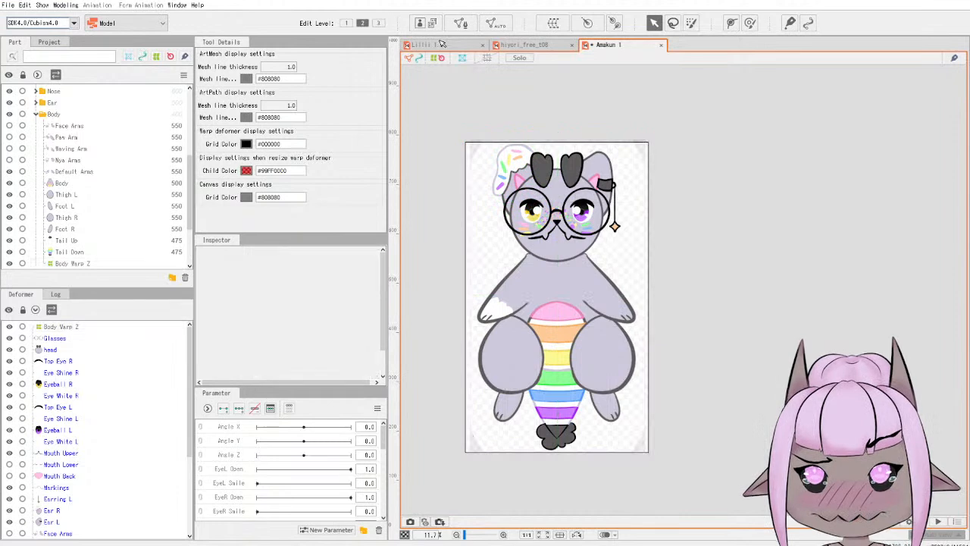
{"action": "left_click", "coordinate": [622, 43]}
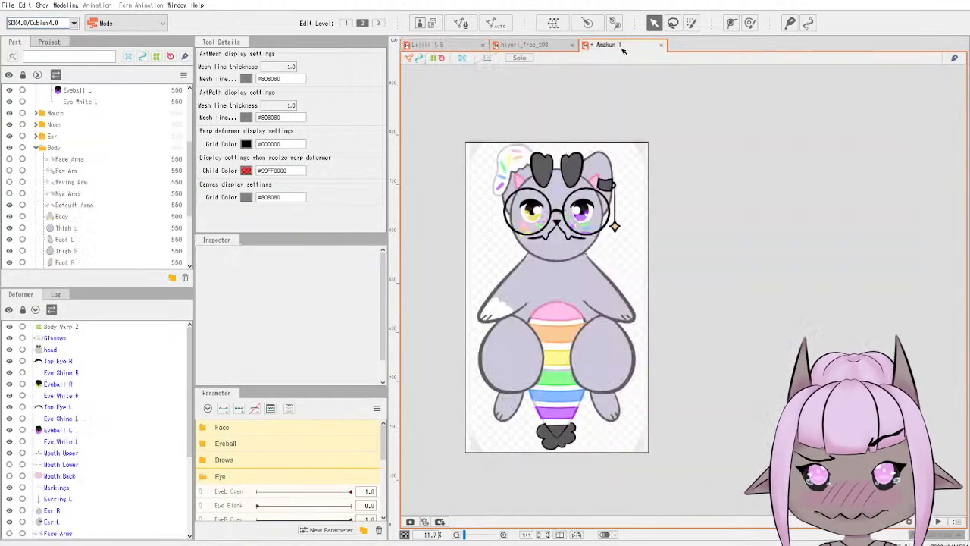
{"action": "left_click", "coordinate": [66, 327]}
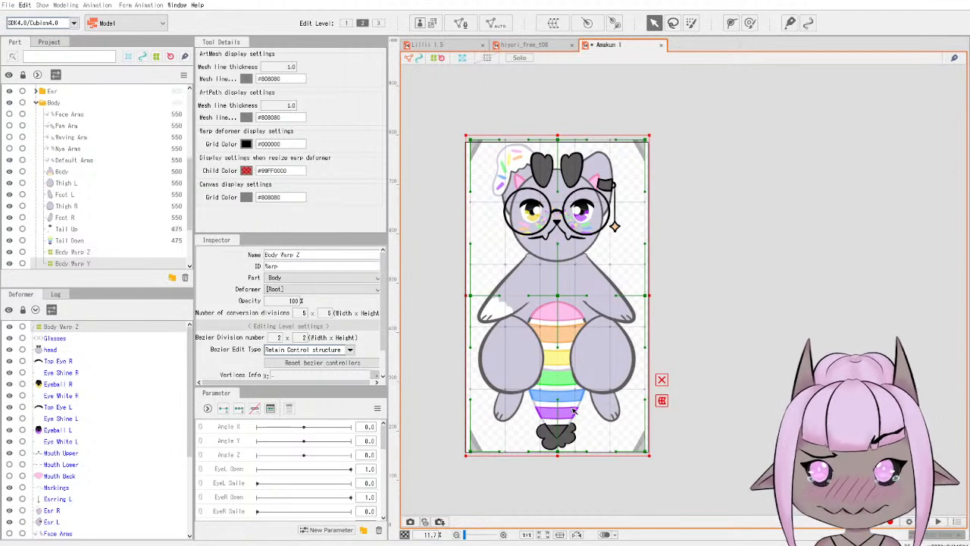
{"action": "left_click", "coordinate": [102, 338]}
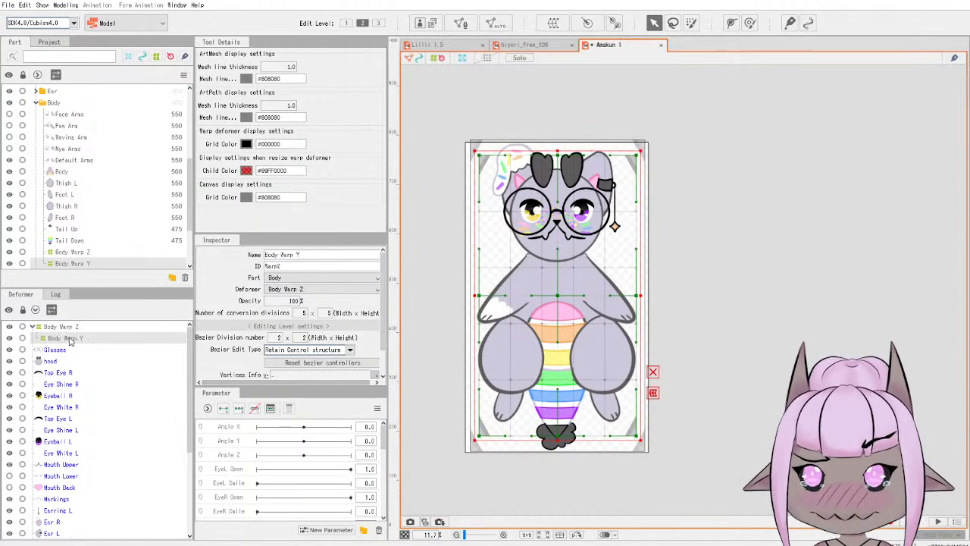
Inspect Body Warp Y and Breath Warp in the Lillii 1.5 model as references, ending back on the Amakun model.
{"action": "left_click", "coordinate": [462, 47]}
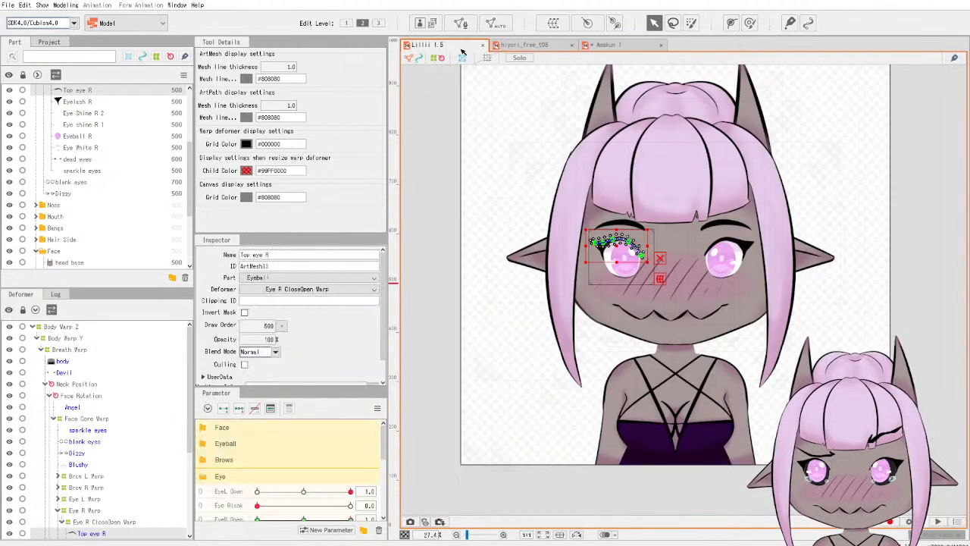
{"action": "left_click", "coordinate": [80, 340]}
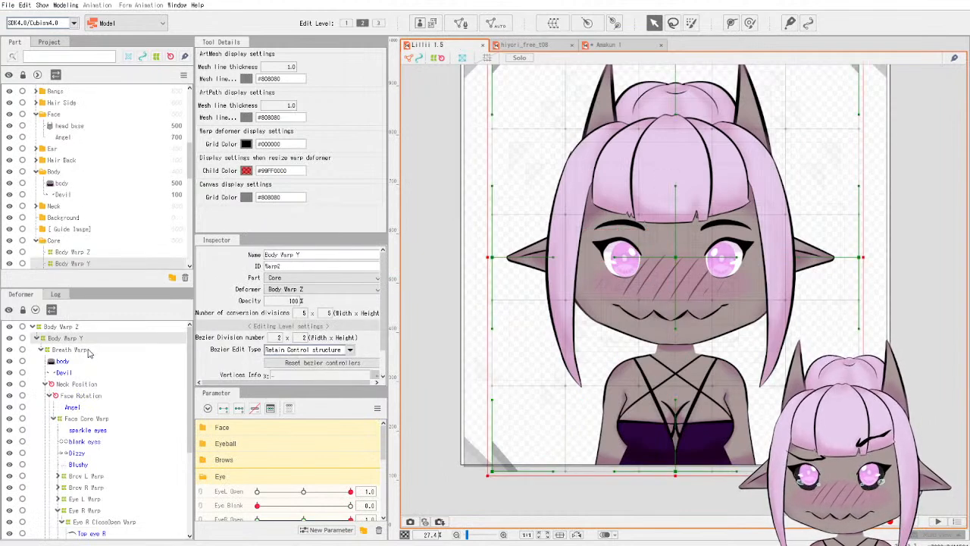
{"action": "left_click", "coordinate": [88, 351]}
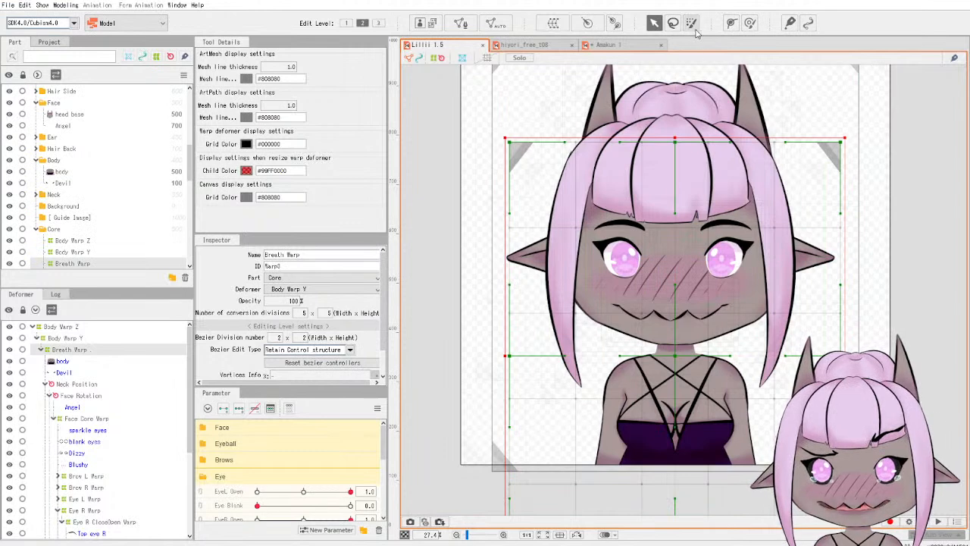
{"action": "left_click", "coordinate": [640, 47]}
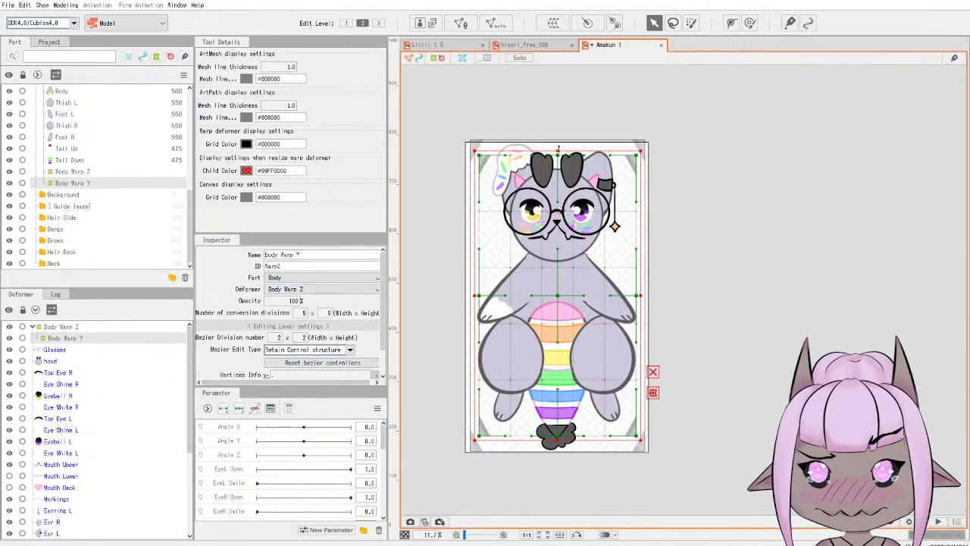
Enlarge Body Warp Y on all four sides to the canvas edges, just inside Body Warp Z.
{"action": "left_click_drag", "start_coordinate": [558, 153], "coordinate": [558, 138]}
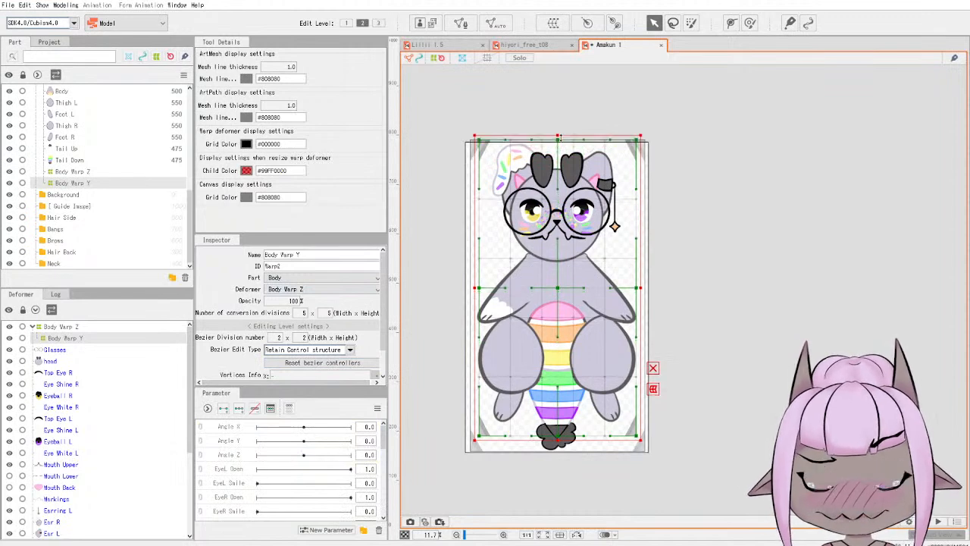
{"action": "left_click_drag", "start_coordinate": [561, 438], "coordinate": [559, 453]}
{"action": "left_click_drag", "start_coordinate": [475, 294], "coordinate": [465, 294]}
{"action": "left_click_drag", "start_coordinate": [641, 294], "coordinate": [648, 294]}
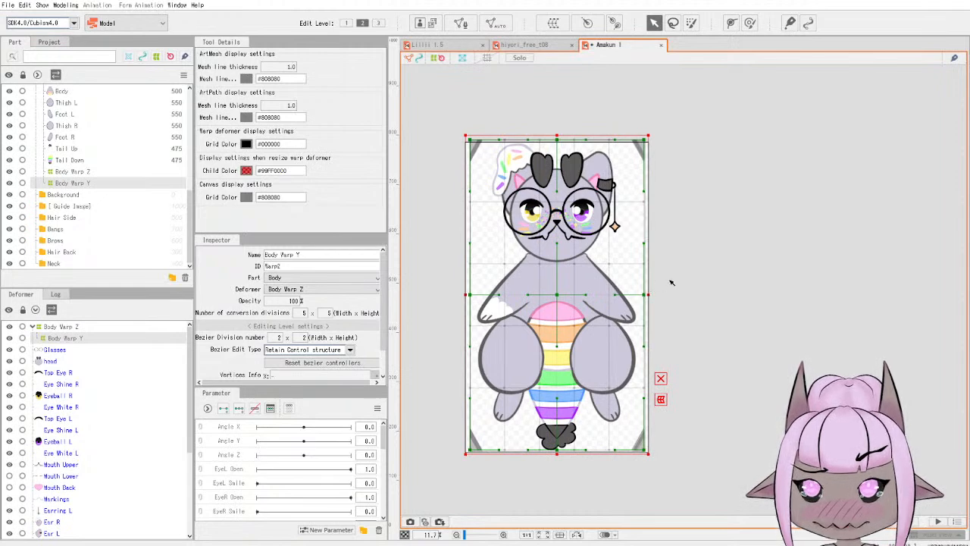
Create a warp deformer named Breath Warp under Body Warp Y and enlarge it to cover nearly the whole canvas.
{"action": "left_click", "coordinate": [554, 22]}
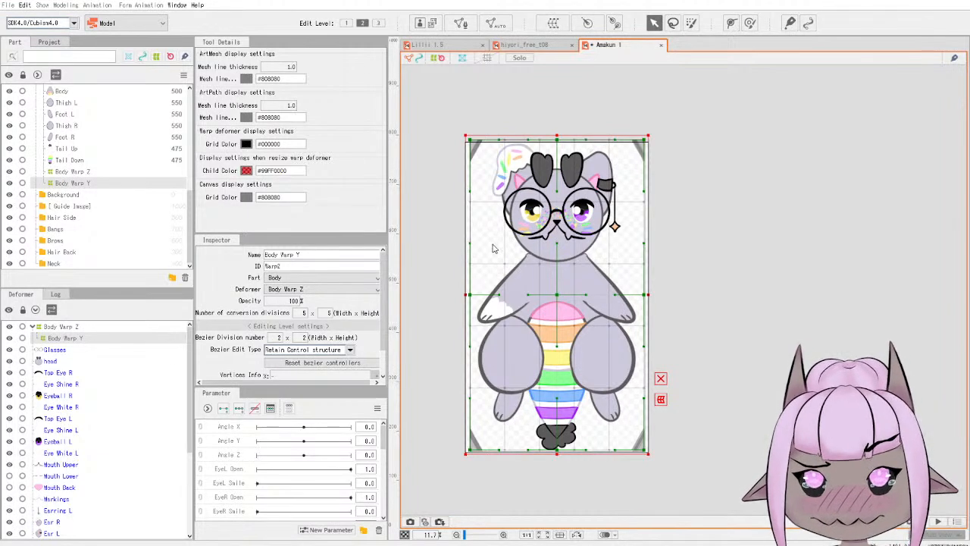
{"action": "left_click", "coordinate": [560, 412]}
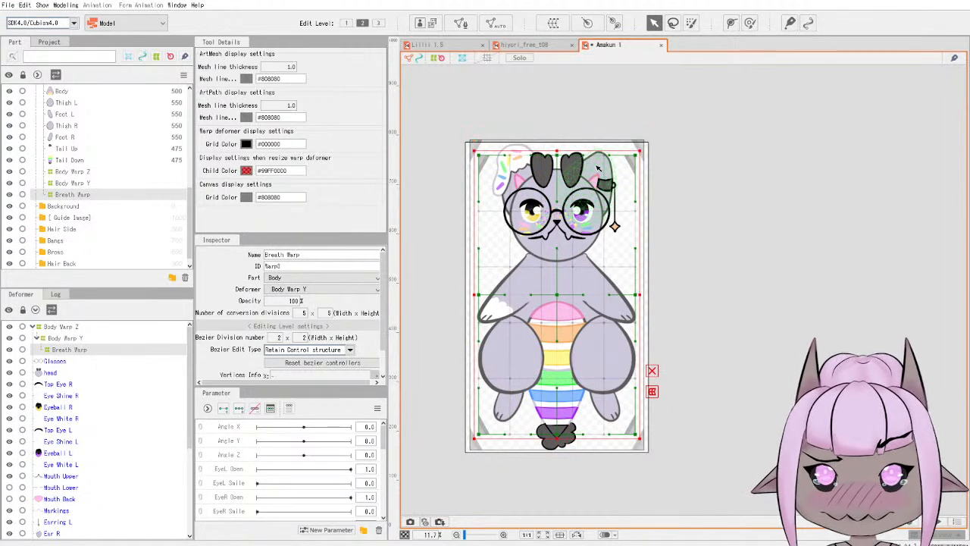
{"action": "left_click_drag", "start_coordinate": [557, 151], "coordinate": [559, 137]}
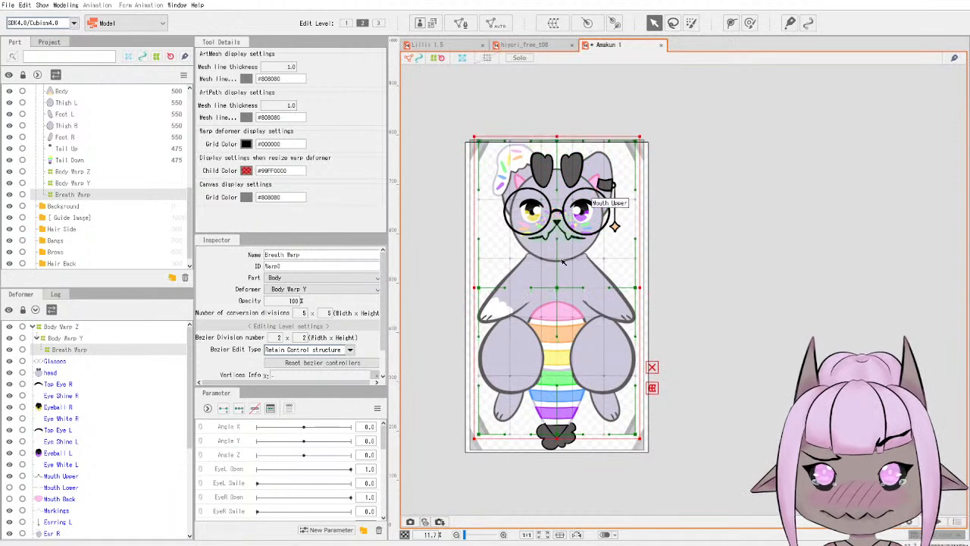
{"action": "left_click_drag", "start_coordinate": [557, 437], "coordinate": [557, 455]}
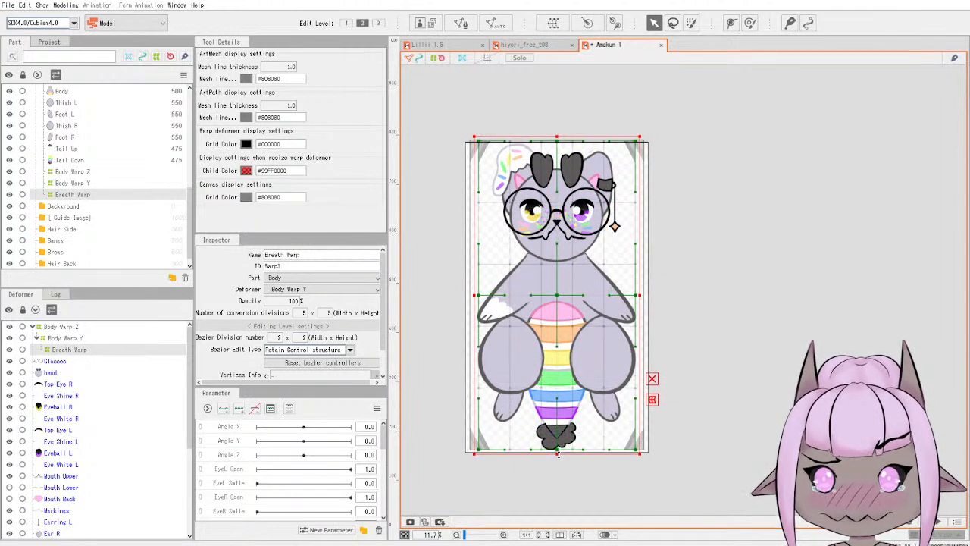
{"action": "left_click_drag", "start_coordinate": [474, 295], "coordinate": [467, 295]}
{"action": "left_click_drag", "start_coordinate": [640, 297], "coordinate": [646, 296]}
{"action": "mouse_move", "coordinate": [557, 295]}
{"action": "left_mouse_down"}
{"action": "mouse_move", "coordinate": [544, 292]}
{"action": "mouse_move", "coordinate": [561, 298]}
{"action": "left_mouse_up"}
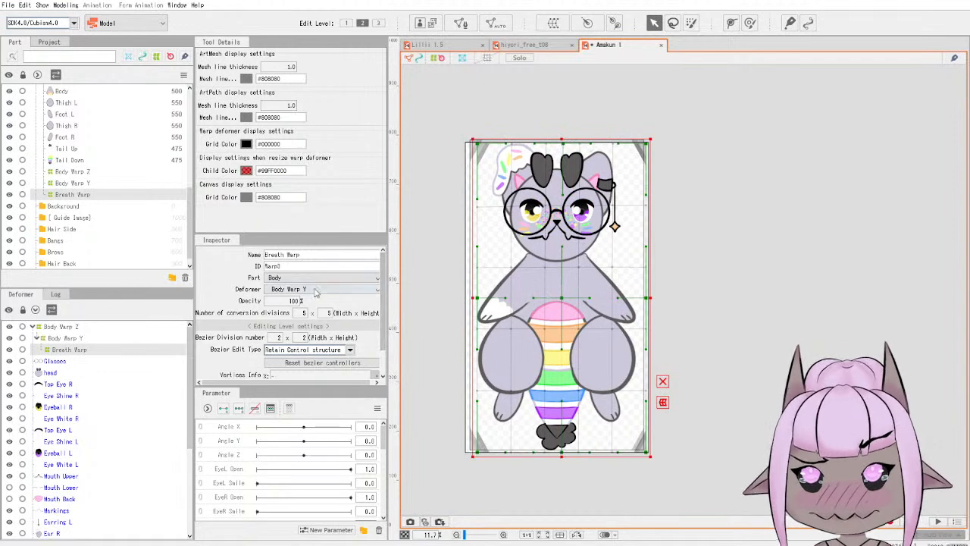
Check in the Lillii 1.5 model which deformer holds the body mesh, ending back on the Amakun model.
{"action": "left_click", "coordinate": [437, 45]}
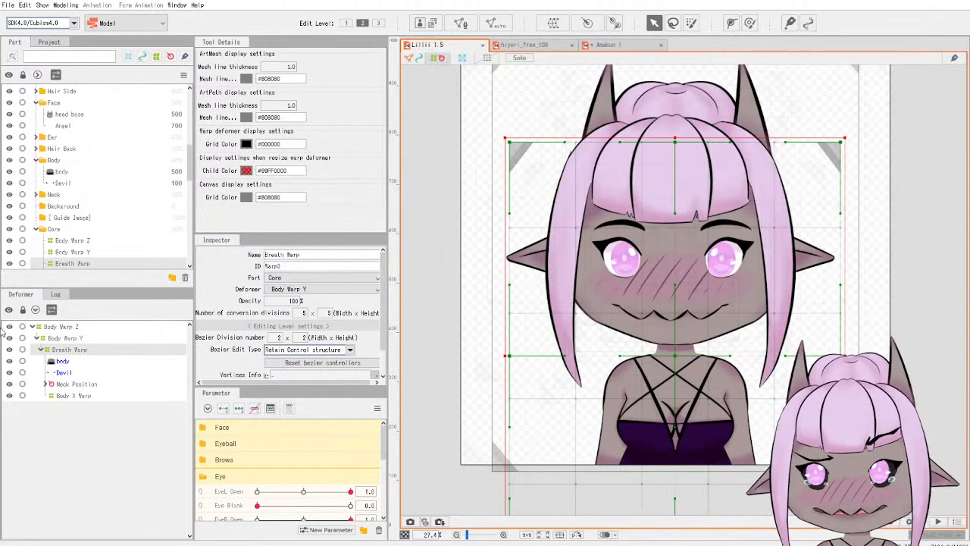
{"action": "left_click", "coordinate": [76, 361]}
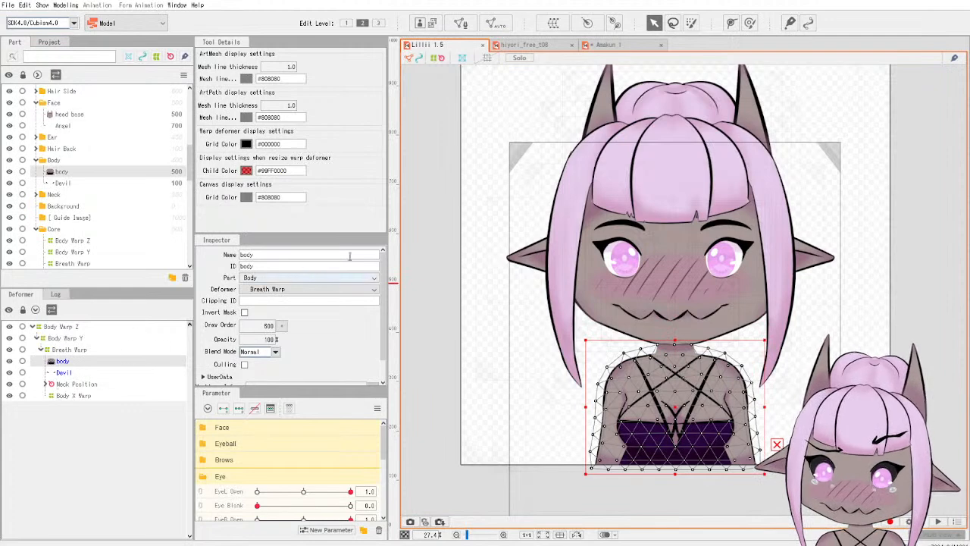
{"action": "left_click", "coordinate": [609, 46]}
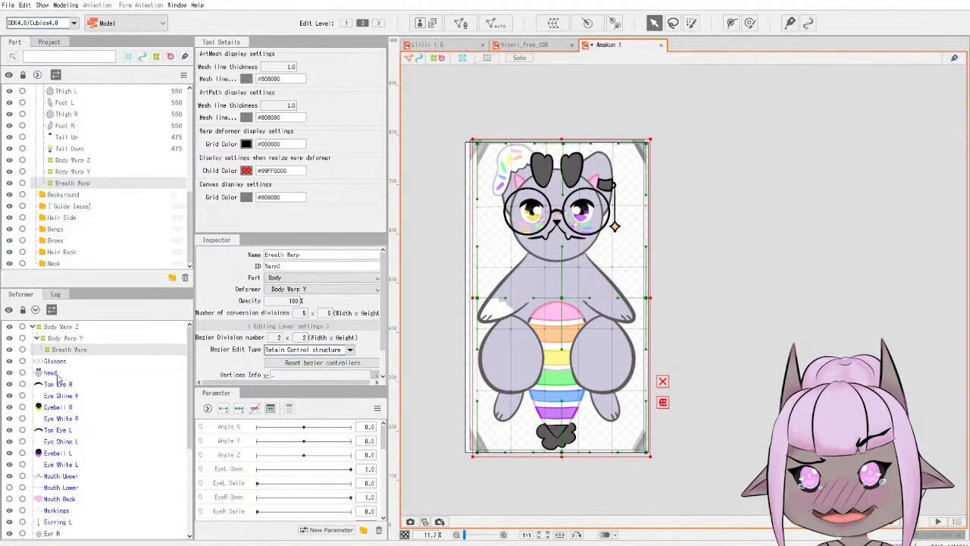
Move the meshes from Body to Tail Up, including both thighs and feet, together into the Breath Warp deformer.
{"action": "scroll", "coordinate": [65, 381], "scroll_direction": "down", "scroll_amount": 4}
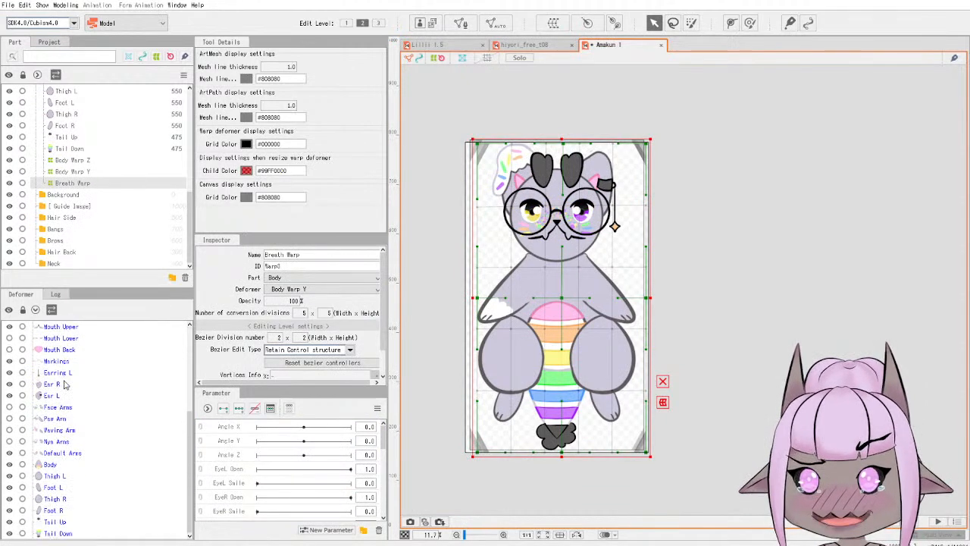
{"action": "left_click", "coordinate": [51, 464]}
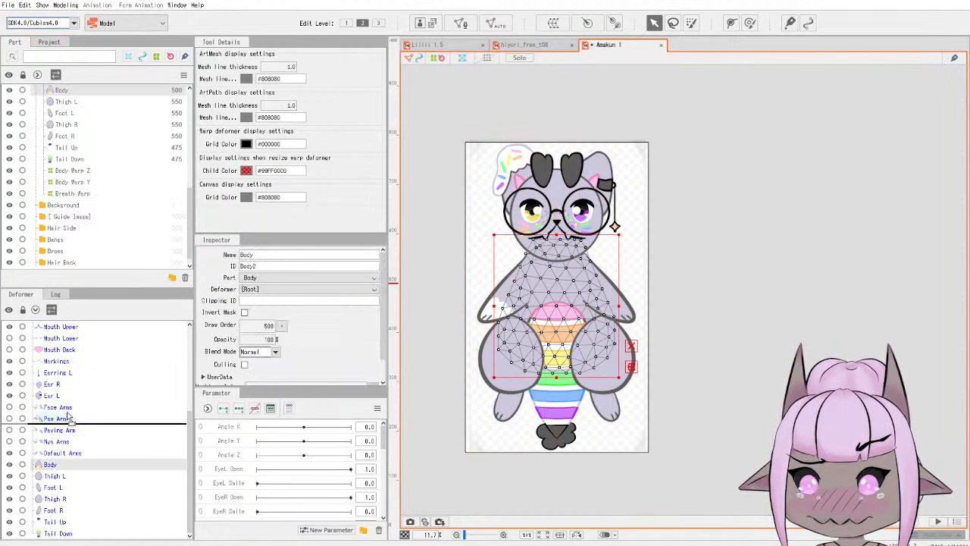
{"action": "scroll", "coordinate": [91, 326], "scroll_direction": "up", "scroll_amount": 1}
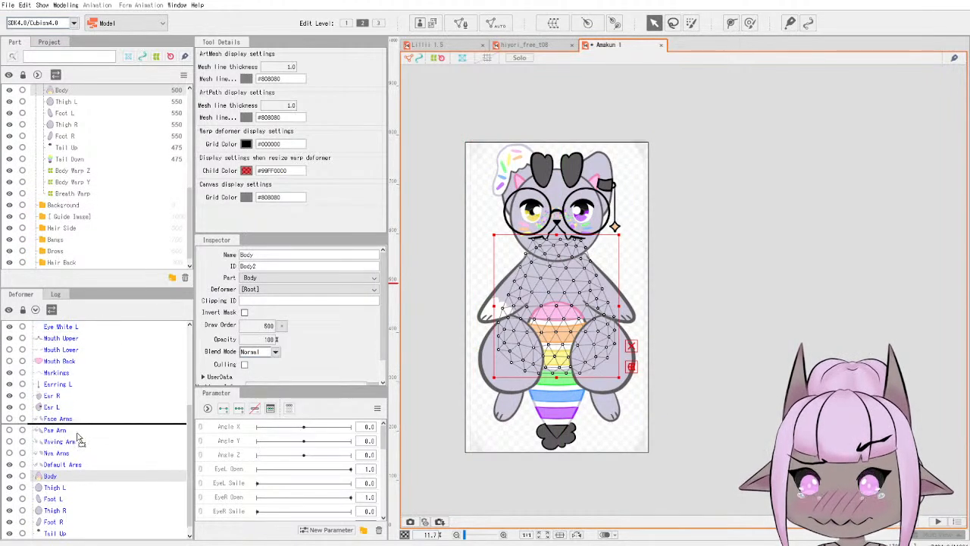
{"action": "left_click", "coordinate": [67, 530], "text": "shift"}
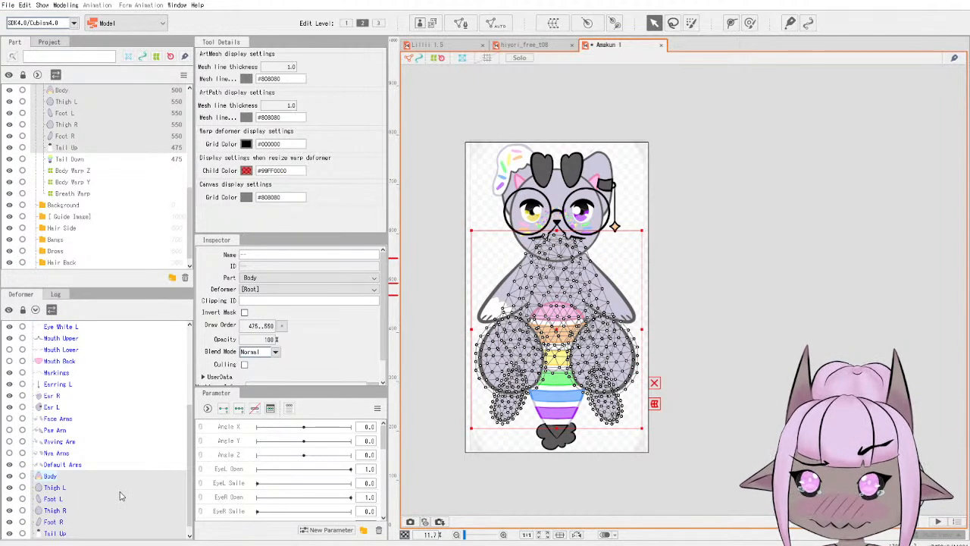
{"action": "left_click", "coordinate": [67, 477]}
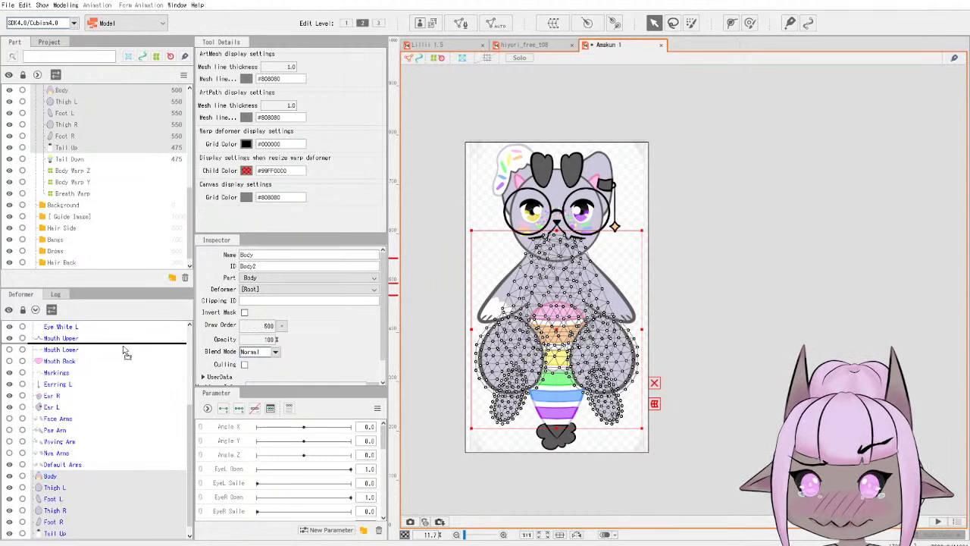
{"action": "scroll", "coordinate": [134, 322], "scroll_direction": "up", "scroll_amount": 1}
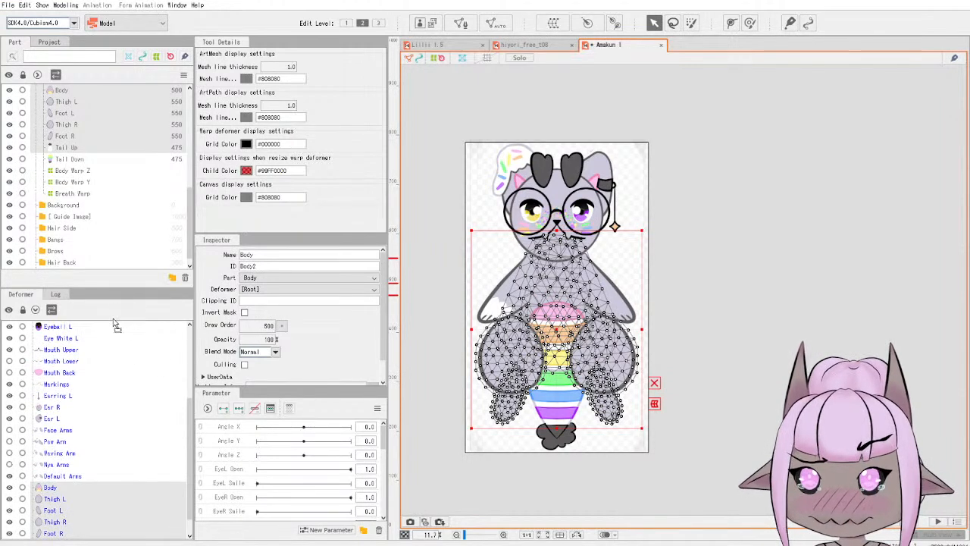
{"action": "scroll", "coordinate": [114, 328], "scroll_direction": "up", "scroll_amount": 1}
{"action": "scroll", "coordinate": [112, 327], "scroll_direction": "up", "scroll_amount": 10}
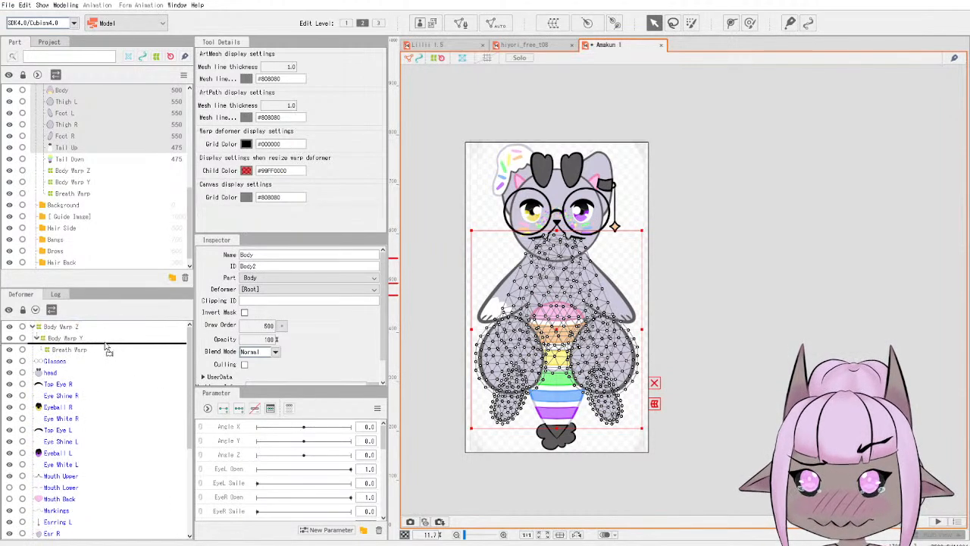
{"action": "left_click_drag", "start_coordinate": [106, 352], "coordinate": [103, 354]}
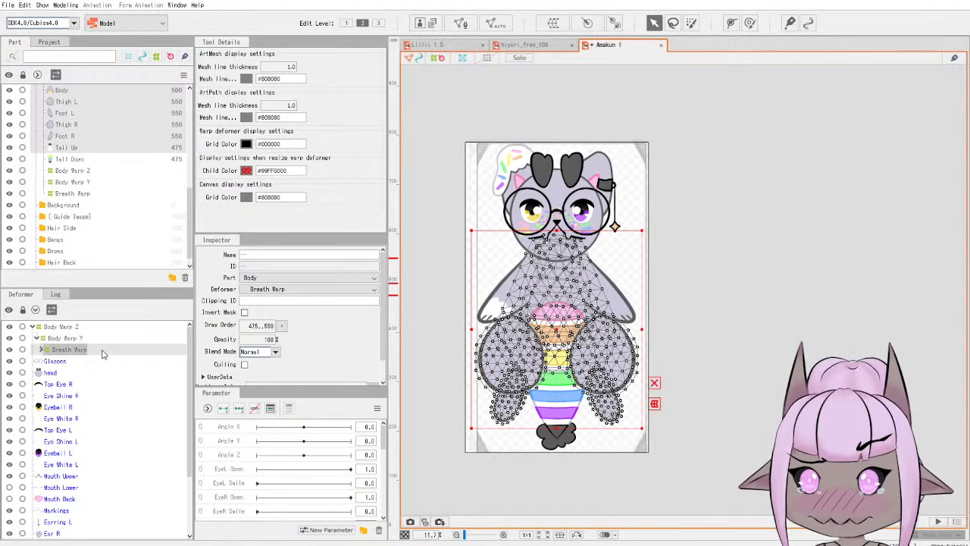
Expand Breath Warp in the deformer hierarchy and move the Tail Down mesh into it after Tail Up.
{"action": "left_click", "coordinate": [41, 349]}
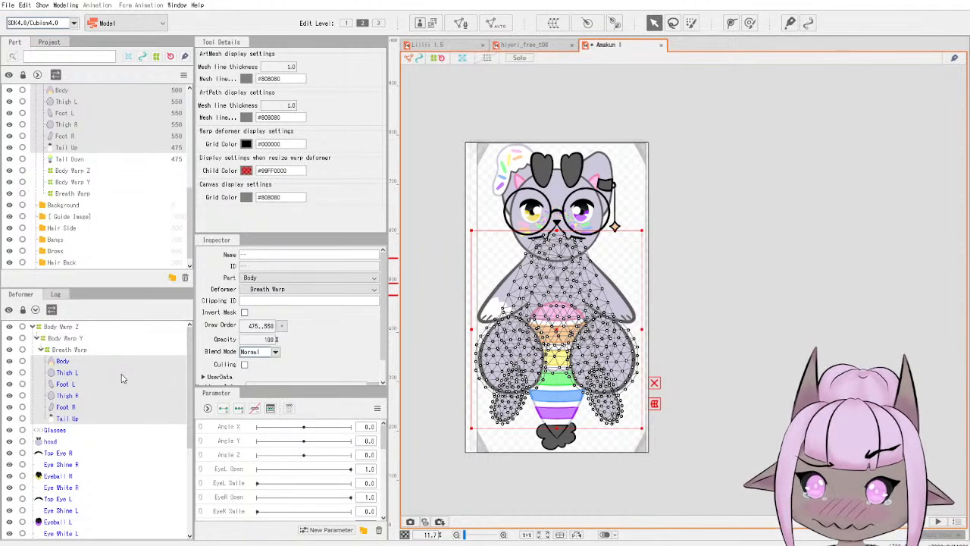
{"action": "scroll", "coordinate": [76, 415], "scroll_direction": "down", "scroll_amount": 5}
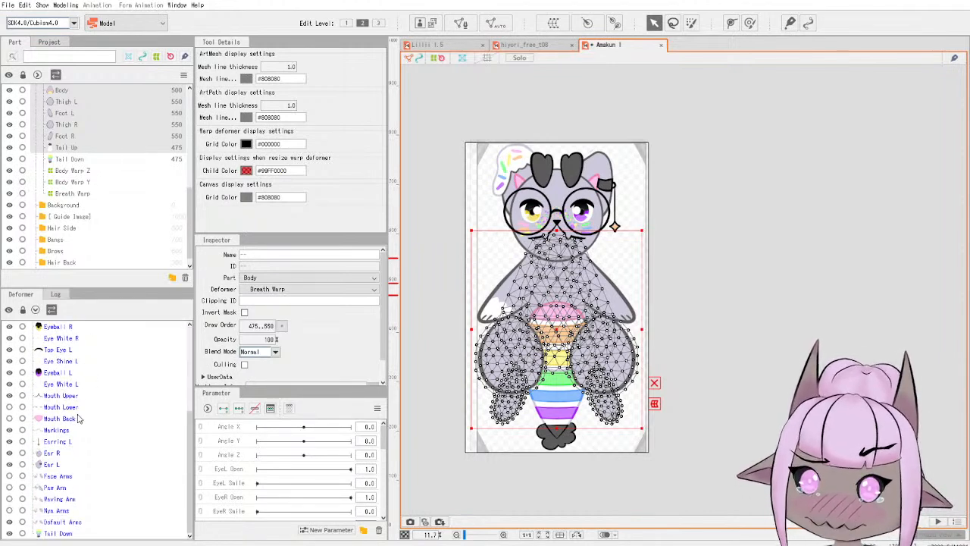
{"action": "left_click_drag", "start_coordinate": [51, 534], "coordinate": [86, 407]}
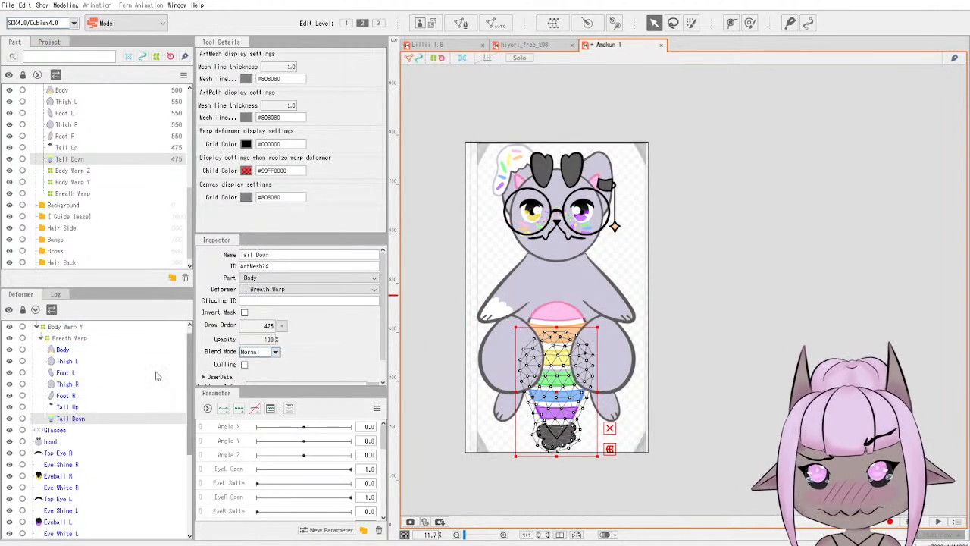
Examine in the Lillii 1.5 model what sits beneath Breath Warp, including Devil, Neck Position and Face Rotation, and return to the Amakun model.
{"action": "left_click", "coordinate": [524, 45]}
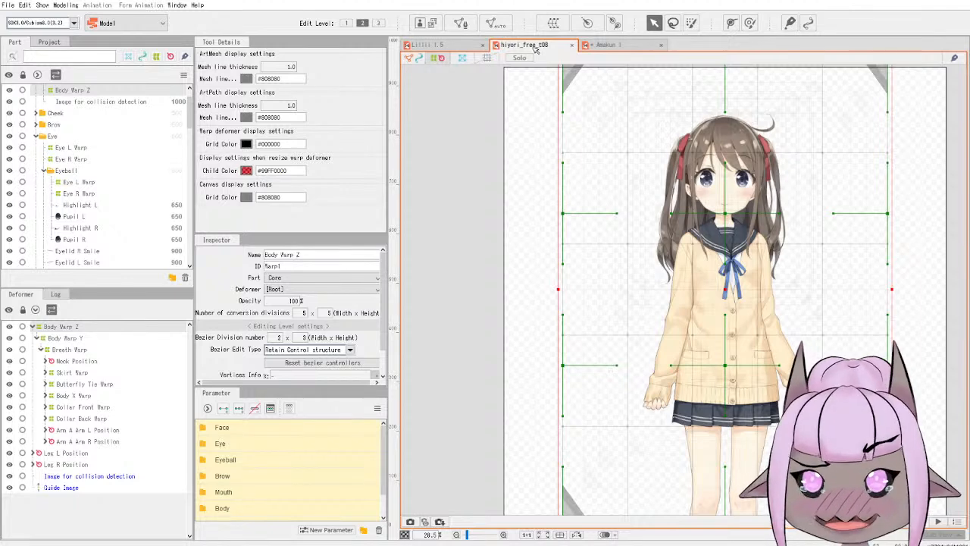
{"action": "left_click", "coordinate": [463, 46]}
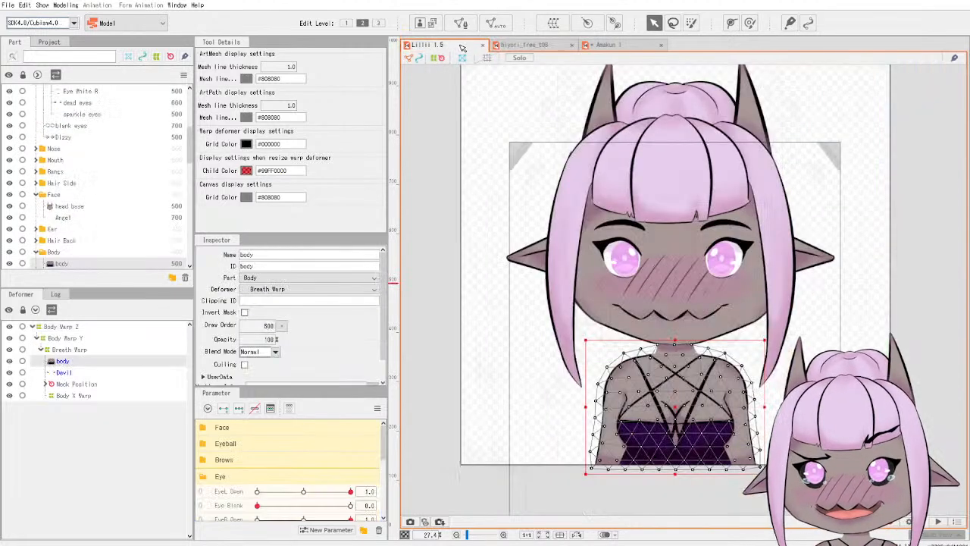
{"action": "left_click", "coordinate": [63, 373]}
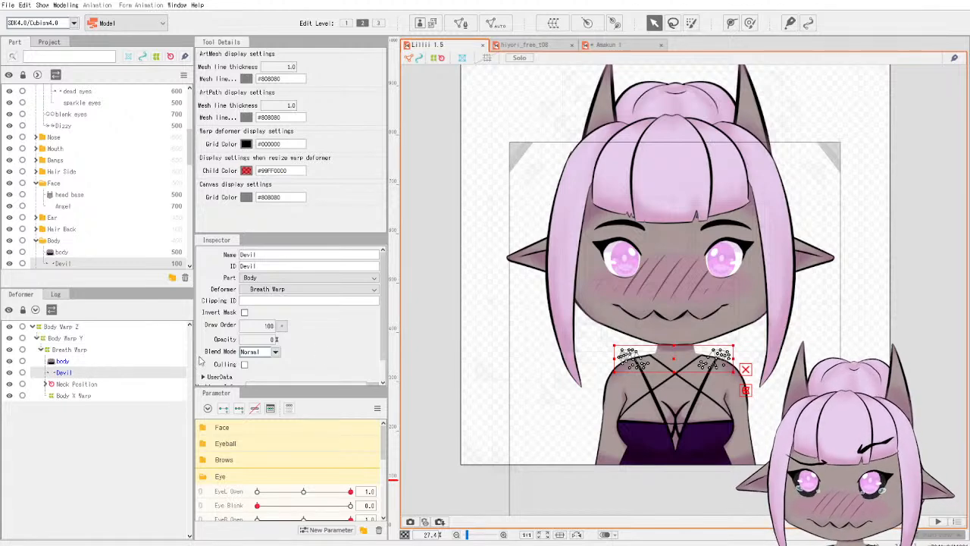
{"action": "left_click", "coordinate": [46, 384]}
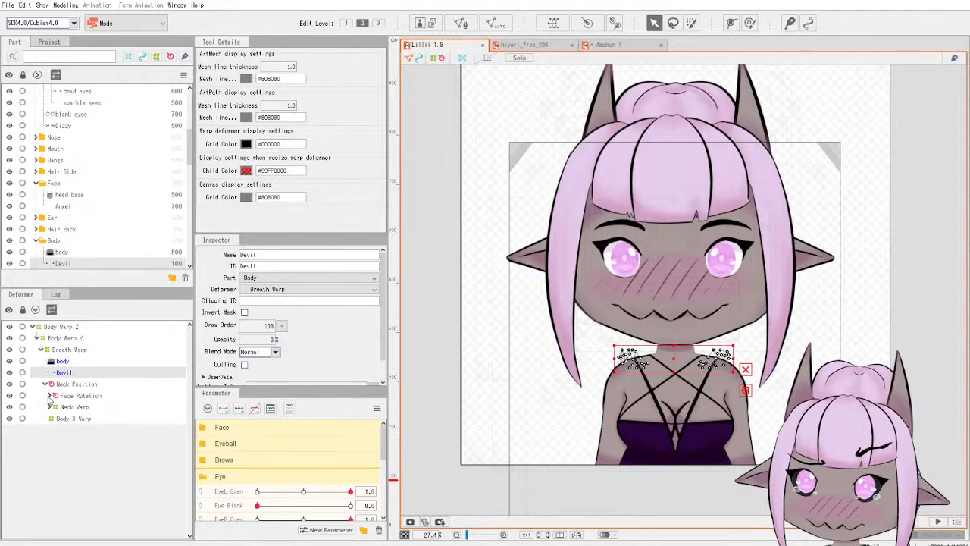
{"action": "left_click", "coordinate": [48, 395]}
{"action": "left_click", "coordinate": [53, 419]}
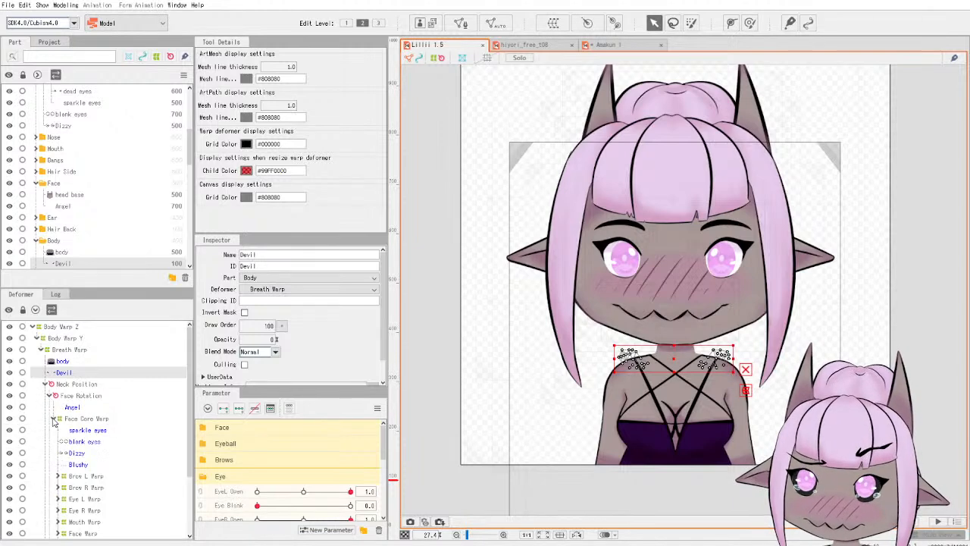
{"action": "left_click", "coordinate": [53, 419]}
{"action": "left_click", "coordinate": [49, 395]}
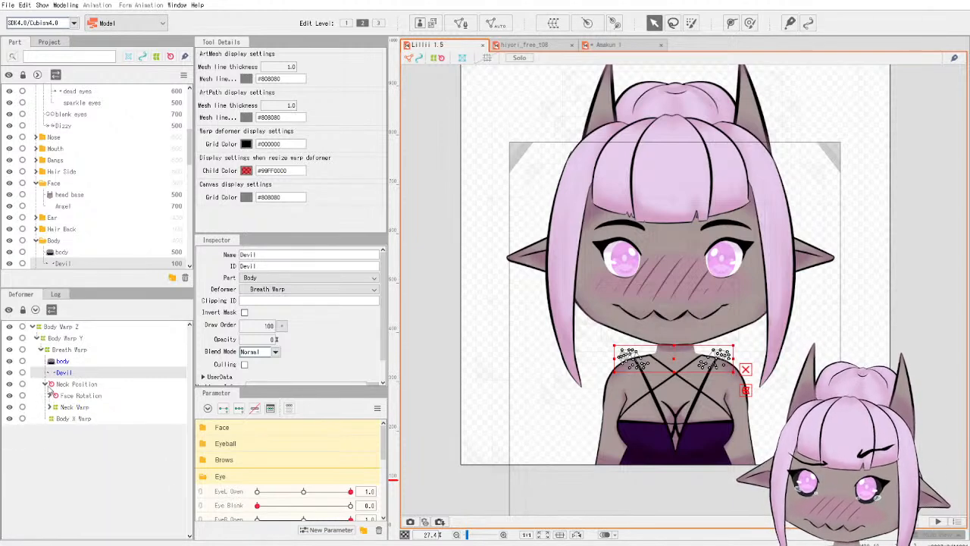
{"action": "left_click", "coordinate": [637, 47]}
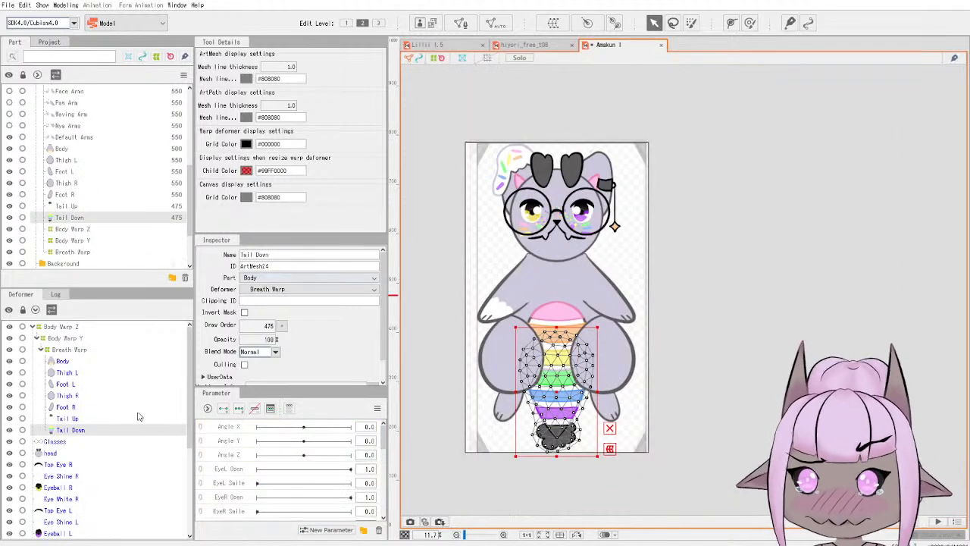
Move the arm meshes from Face Arms to Default Arms together into Breath Warp, above the Body mesh, and clear the selection.
{"action": "scroll", "coordinate": [87, 425], "scroll_direction": "down", "scroll_amount": 5}
{"action": "scroll", "coordinate": [88, 425], "scroll_direction": "down", "scroll_amount": 1}
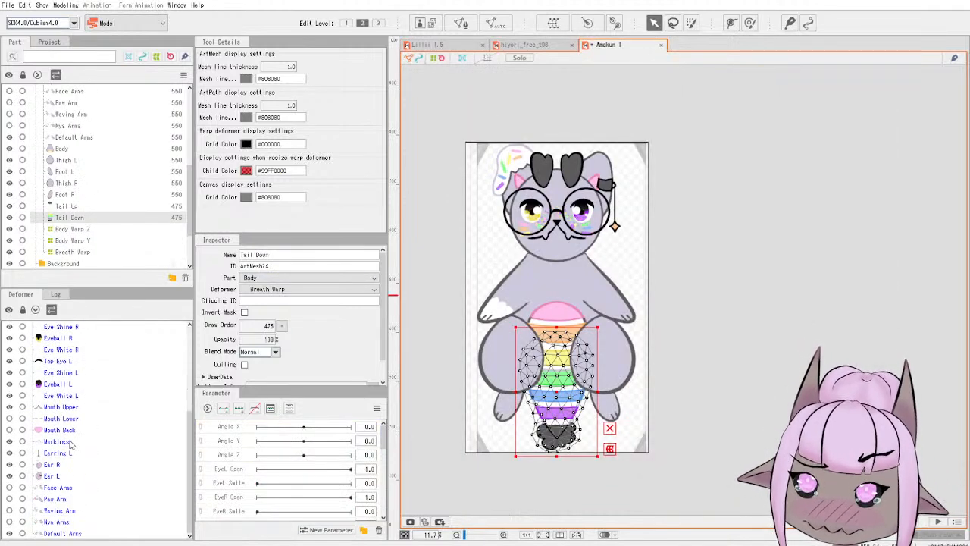
{"action": "left_click", "coordinate": [60, 489]}
{"action": "left_click", "coordinate": [70, 534], "text": "shift"}
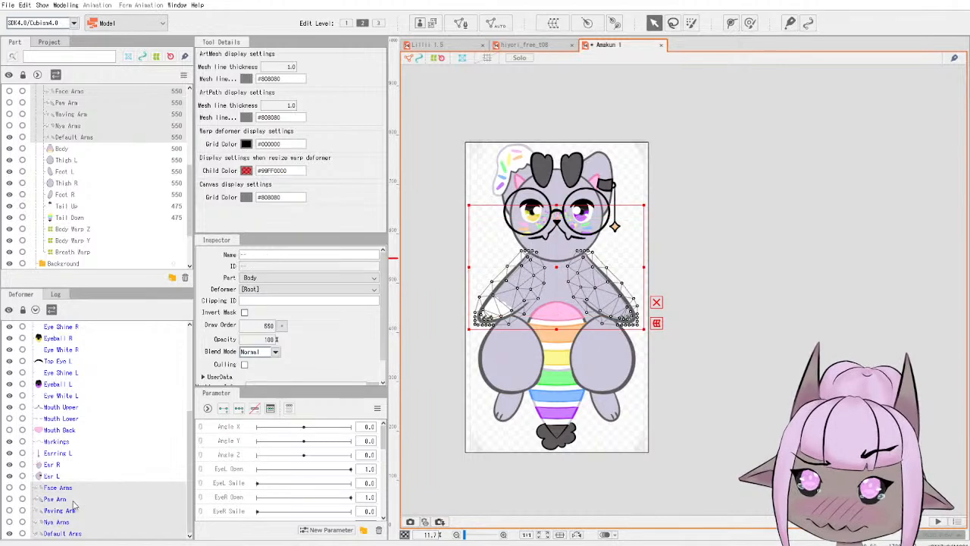
{"action": "left_click_drag", "start_coordinate": [70, 494], "coordinate": [80, 362]}
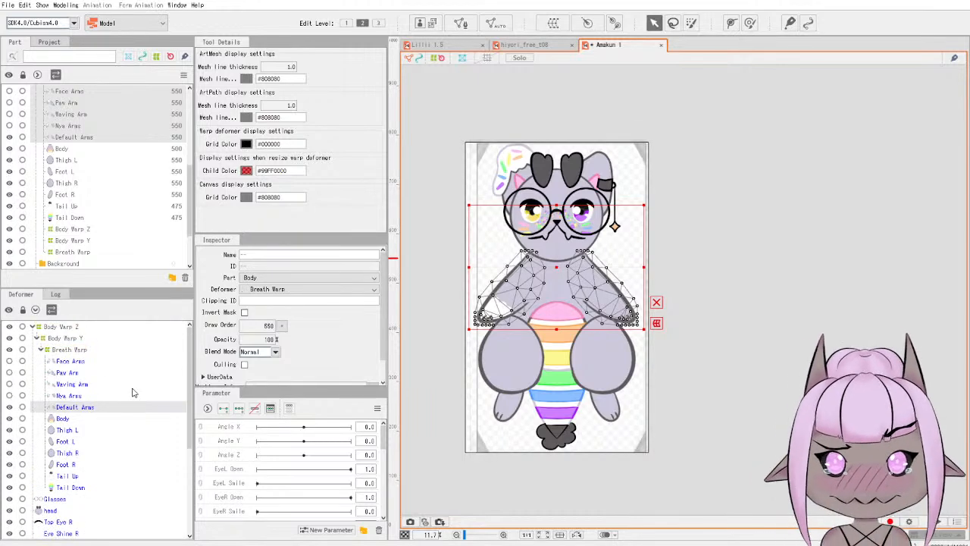
{"action": "left_click", "coordinate": [437, 314]}
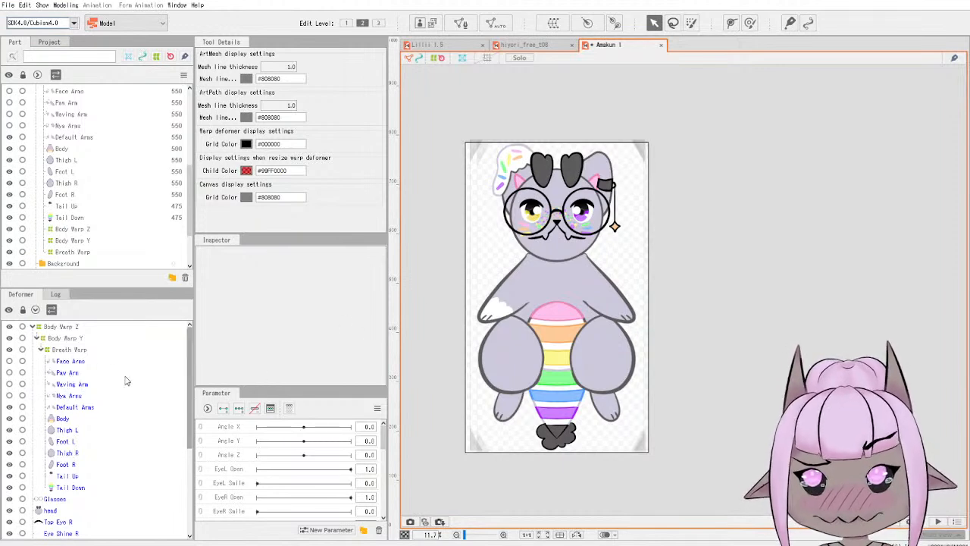
Check how Body X Warp is placed and sized in the Lillii 1.5 model, ending back on the Amakun model.
{"action": "left_click", "coordinate": [514, 47]}
{"action": "left_click", "coordinate": [466, 47]}
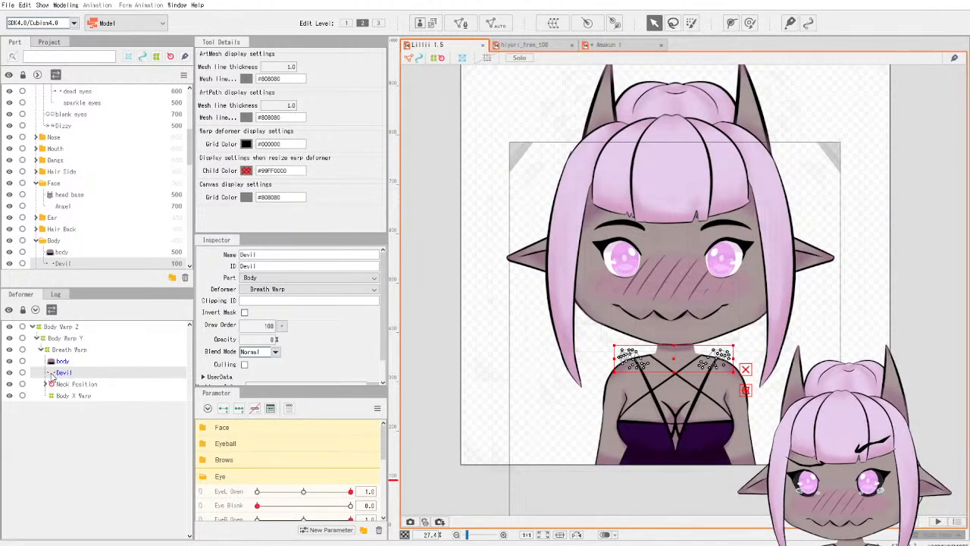
{"action": "left_click", "coordinate": [66, 397]}
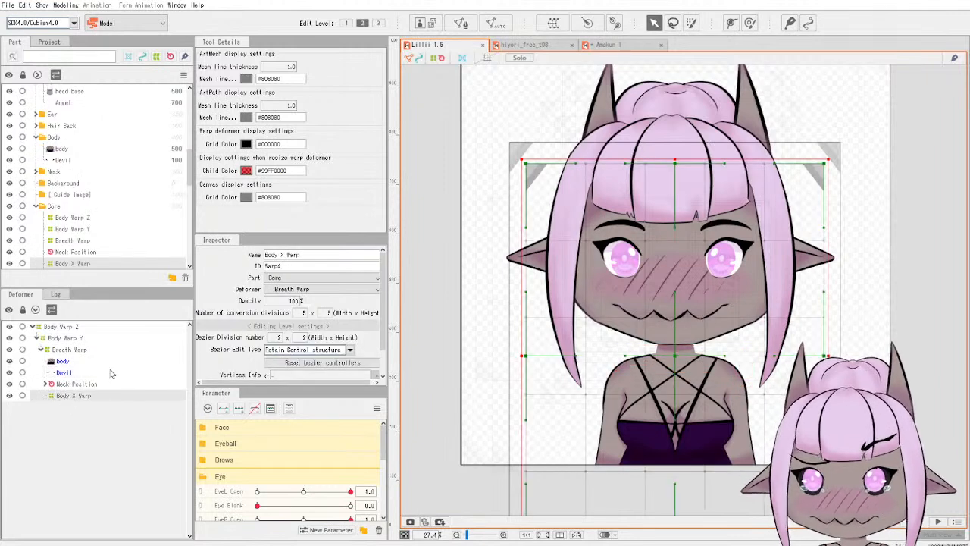
{"action": "left_click", "coordinate": [610, 46]}
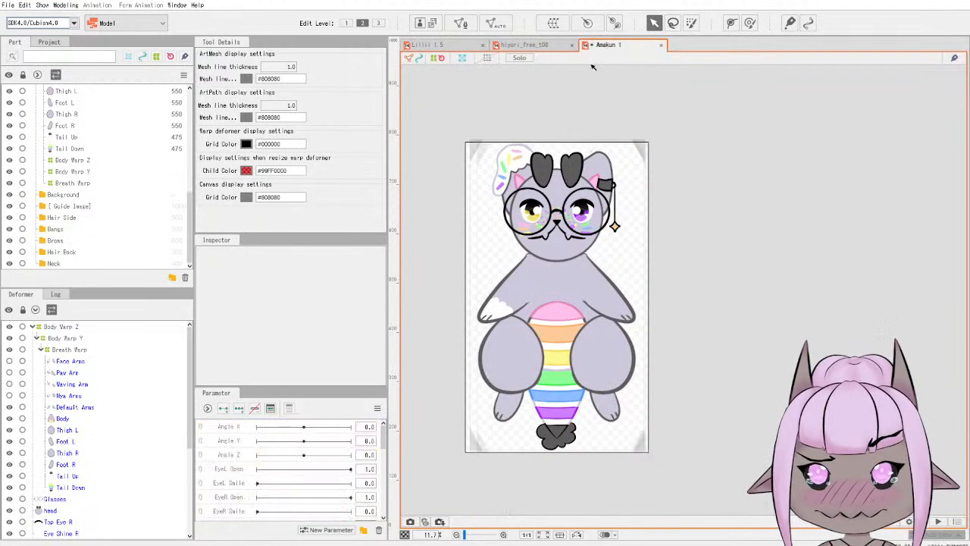
Create a warp deformer named Body X Warp under Breath Warp, enlarge it to cover nearly the whole canvas, and reselect Breath Warp.
{"action": "left_click", "coordinate": [80, 350]}
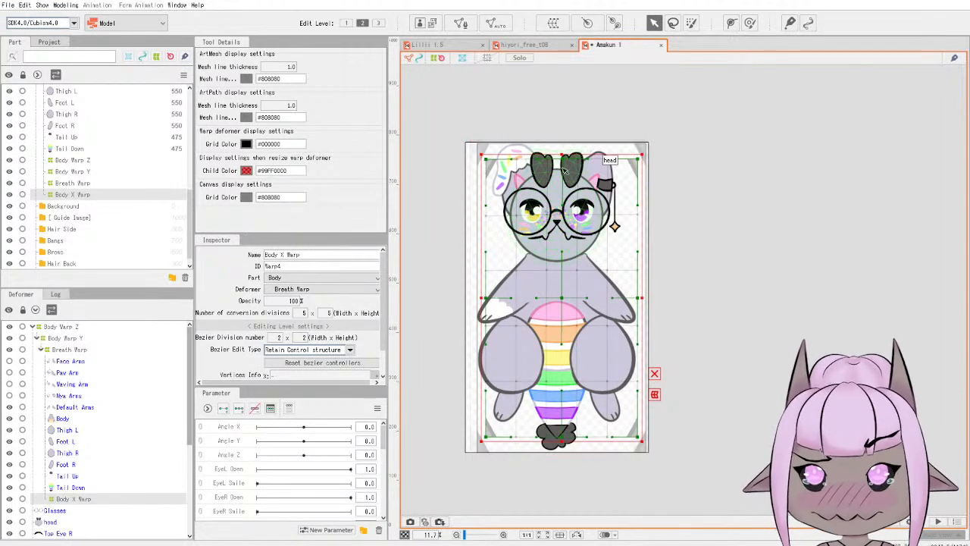
{"action": "left_click_drag", "start_coordinate": [562, 155], "coordinate": [562, 138]}
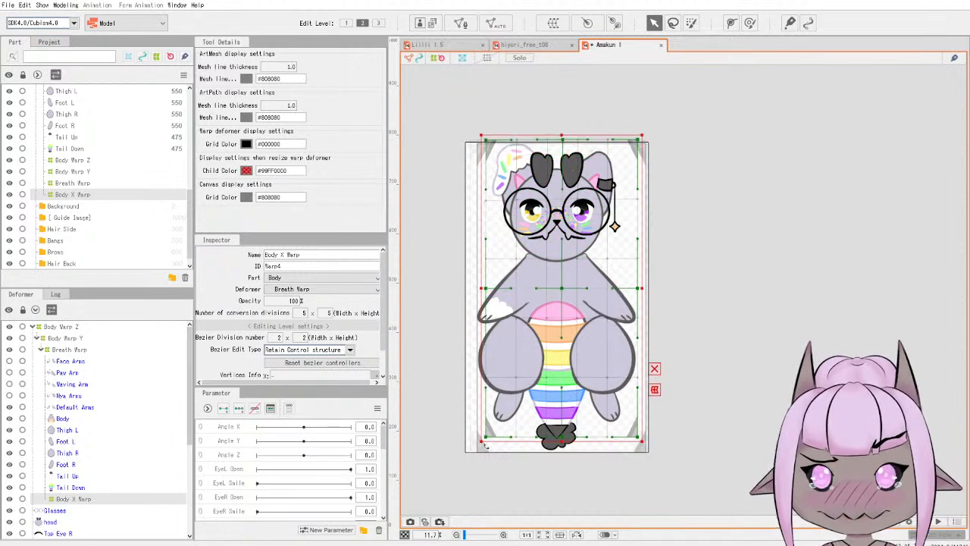
{"action": "left_click_drag", "start_coordinate": [481, 445], "coordinate": [468, 460]}
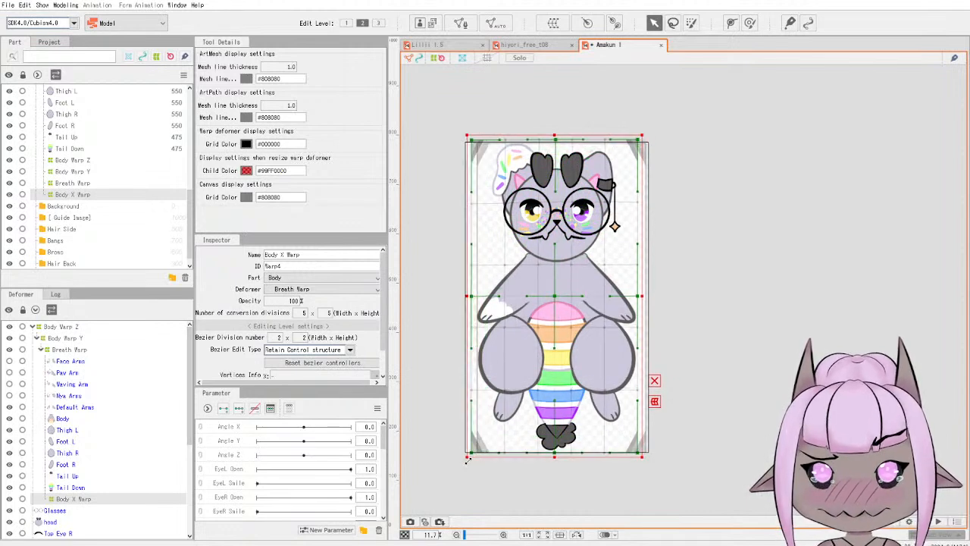
{"action": "left_click", "coordinate": [69, 350]}
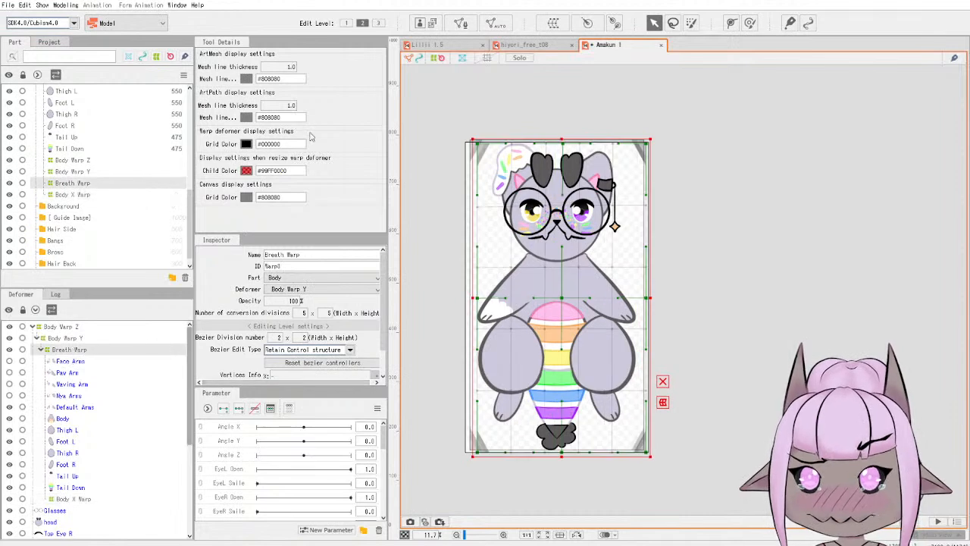
Inspect the Neck Position rotation deformer in the Lillii 1.5 model, test-rotate it, undo the rotation, and return to the Amakun model.
{"action": "left_click", "coordinate": [450, 46]}
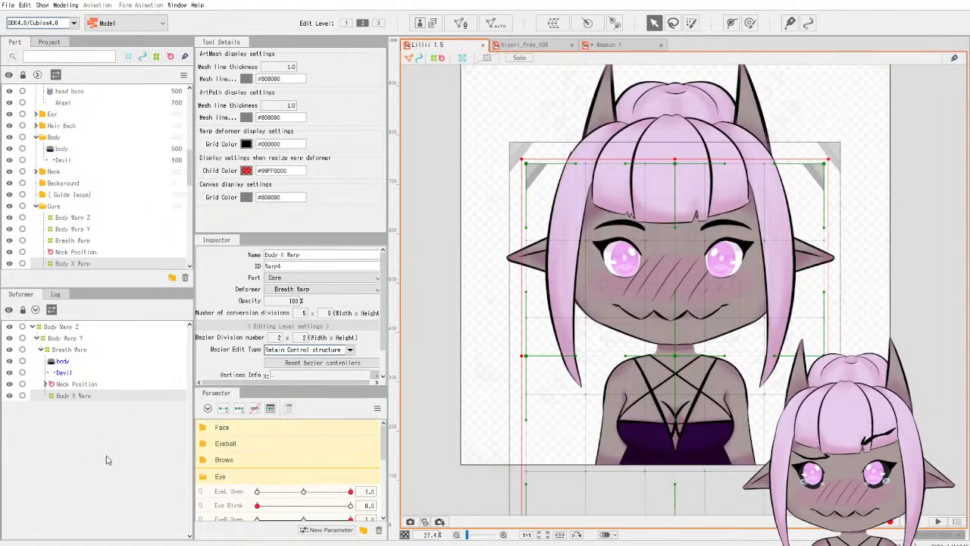
{"action": "left_click", "coordinate": [46, 385]}
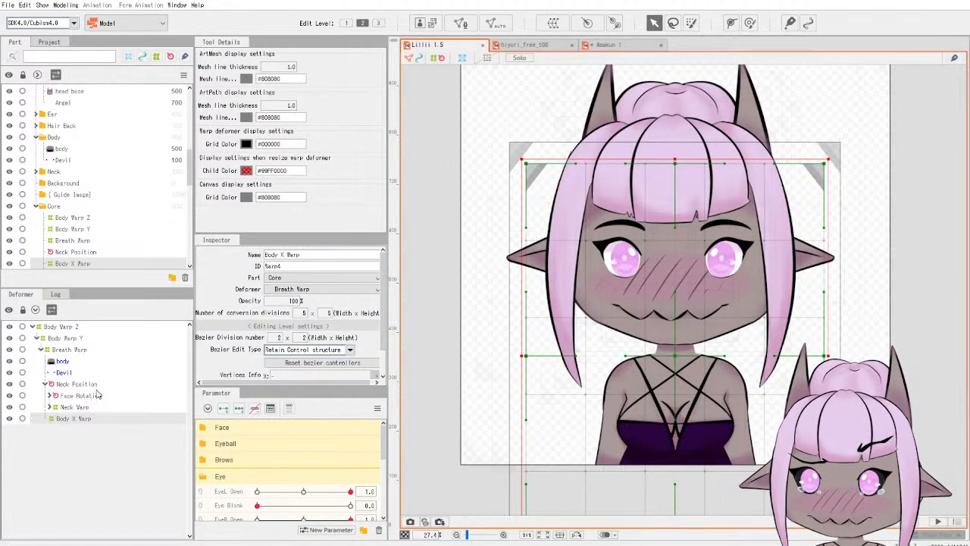
{"action": "left_click", "coordinate": [97, 386]}
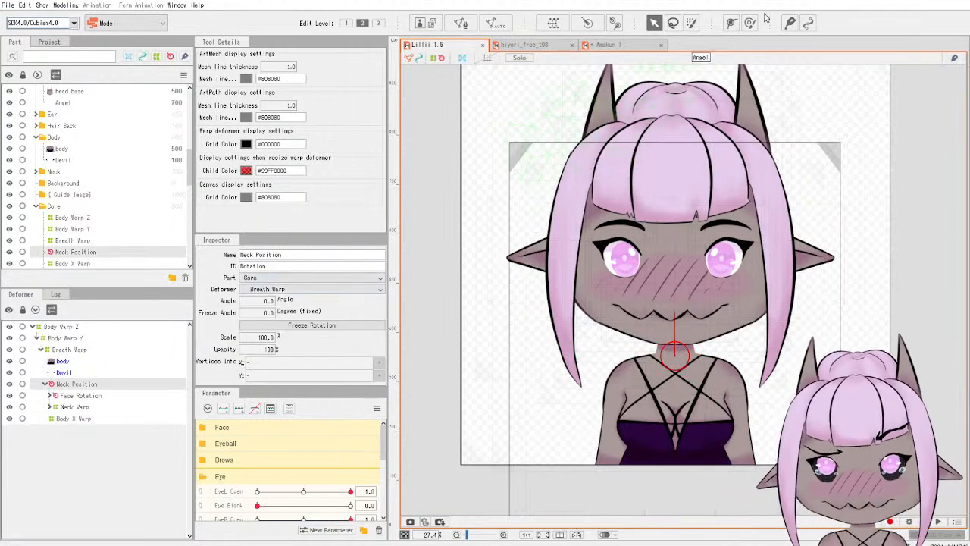
{"action": "left_click", "coordinate": [635, 47]}
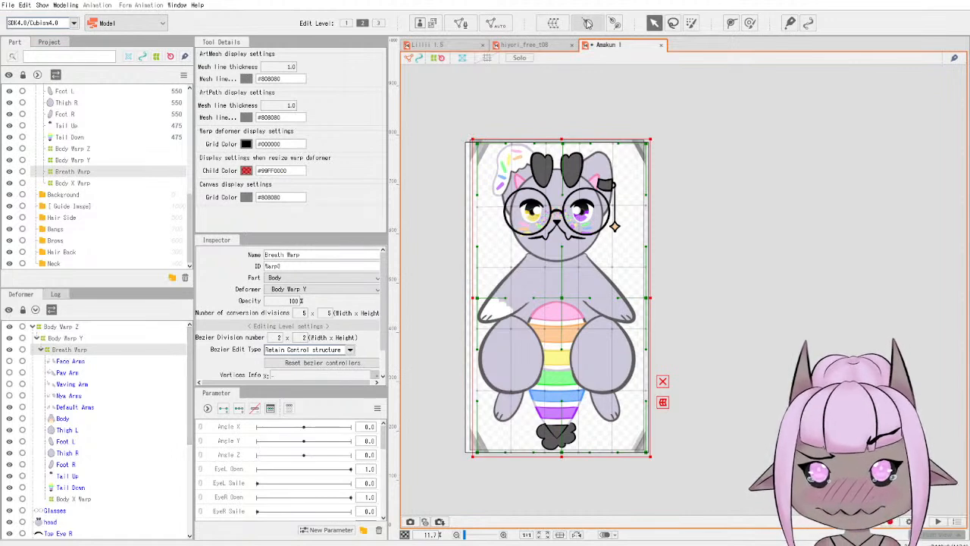
{"action": "left_click", "coordinate": [428, 45]}
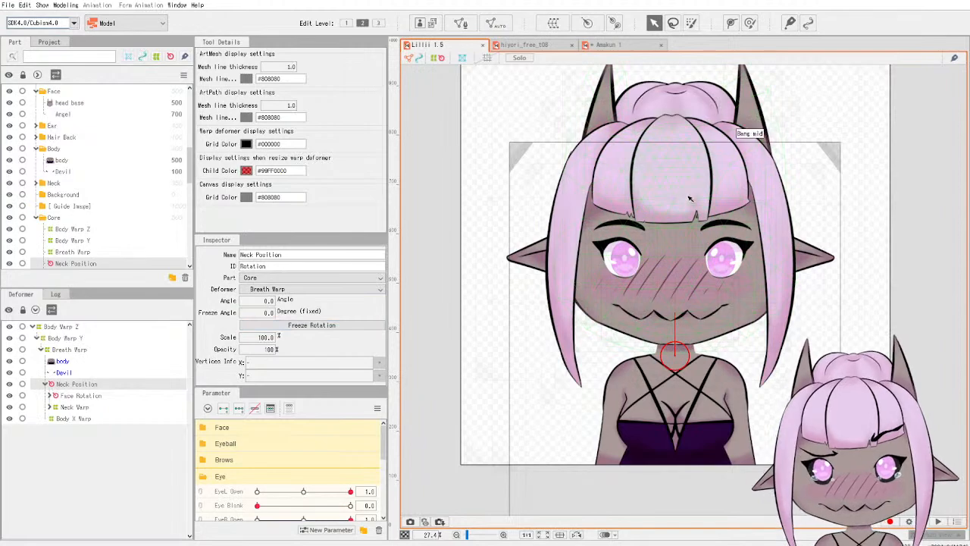
{"action": "left_click_drag", "start_coordinate": [674, 313], "coordinate": [696, 265]}
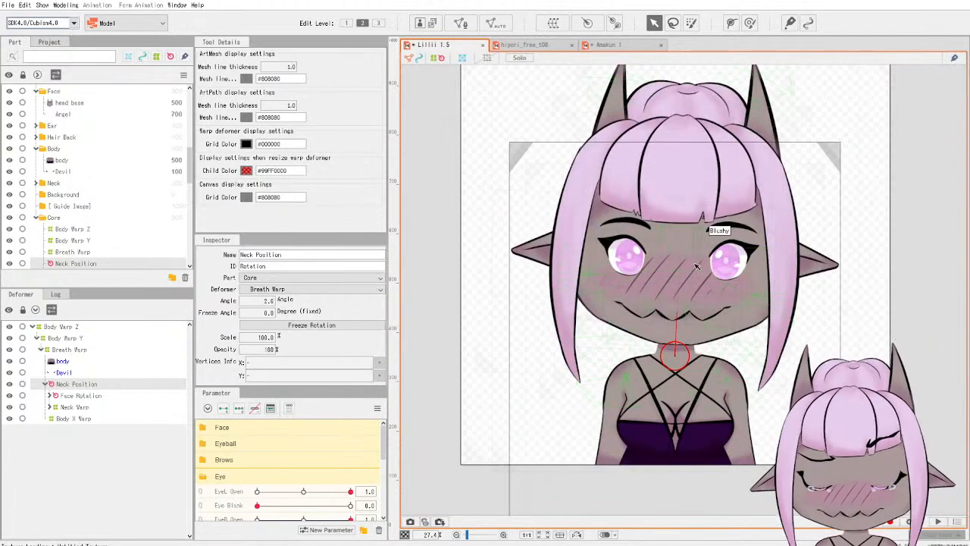
{"action": "key", "text": "ctrl+z"}
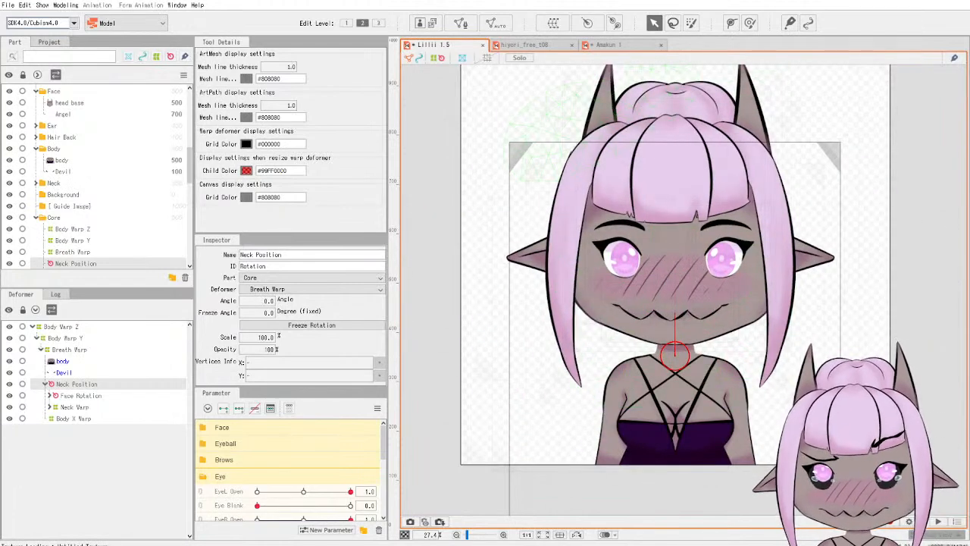
{"action": "left_click", "coordinate": [607, 47]}
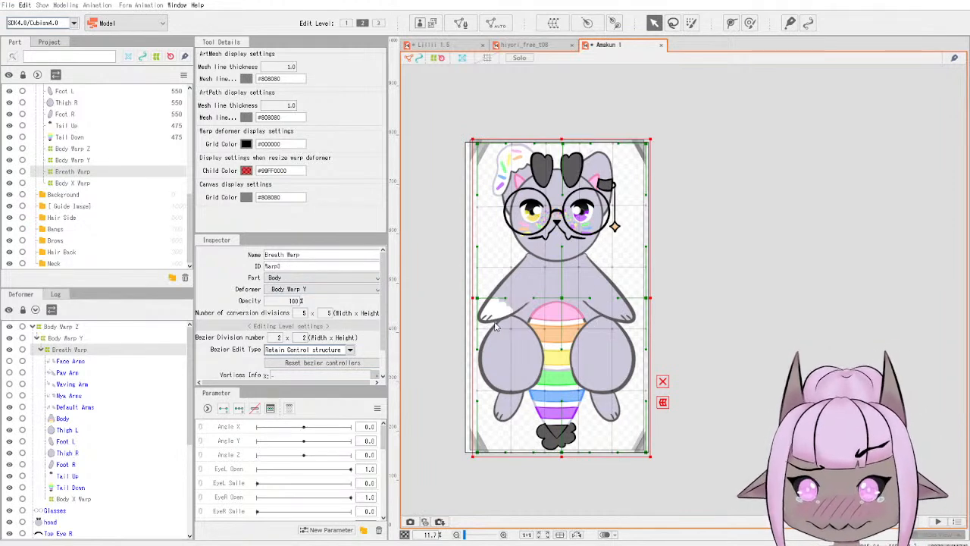
Consult the Lillii model once more and create a rotation deformer named Neck Position in Amakun, as parent of Breath Warp under Body Warp Y.
{"action": "left_click", "coordinate": [435, 46]}
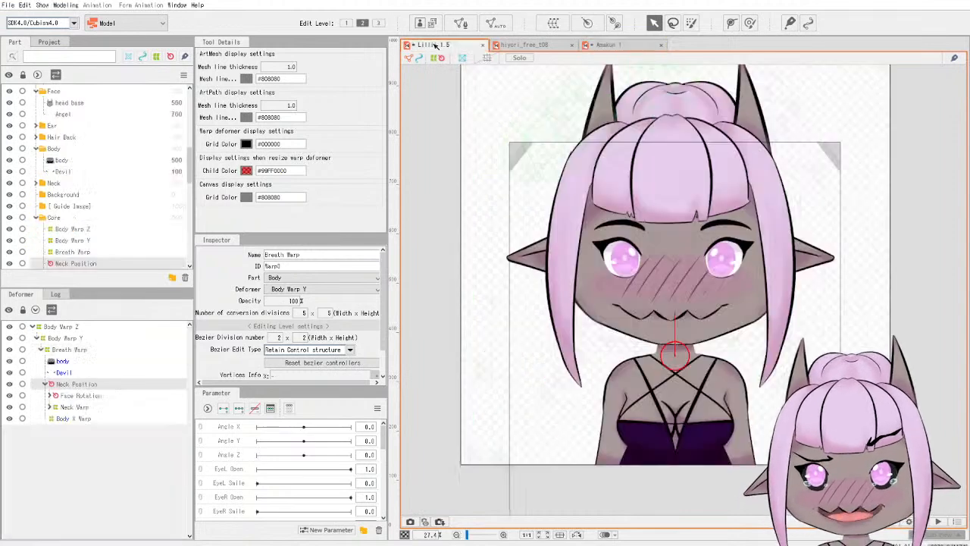
{"action": "left_click", "coordinate": [608, 45]}
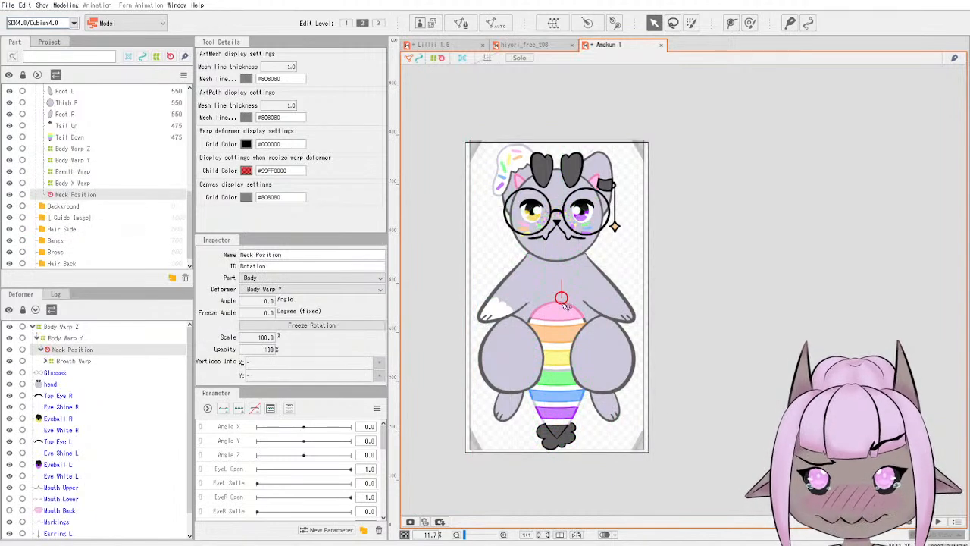
Try to move the Neck Position rotation deformer up from the belly toward the neck, undoing each attempt.
{"action": "left_click_drag", "start_coordinate": [563, 301], "coordinate": [560, 284]}
{"action": "key", "text": "ctrl+z"}
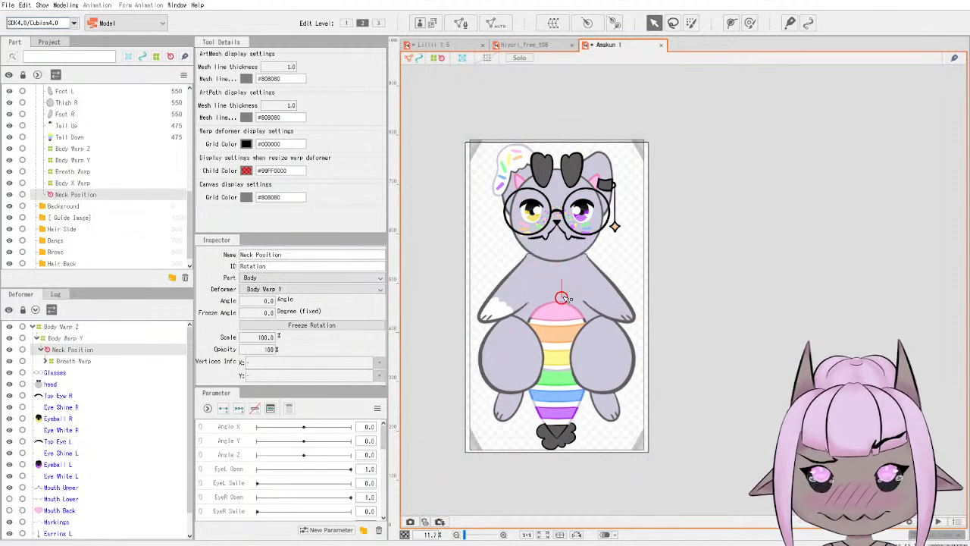
{"action": "scroll", "coordinate": [559, 295], "scroll_direction": "up", "scroll_amount": 5}
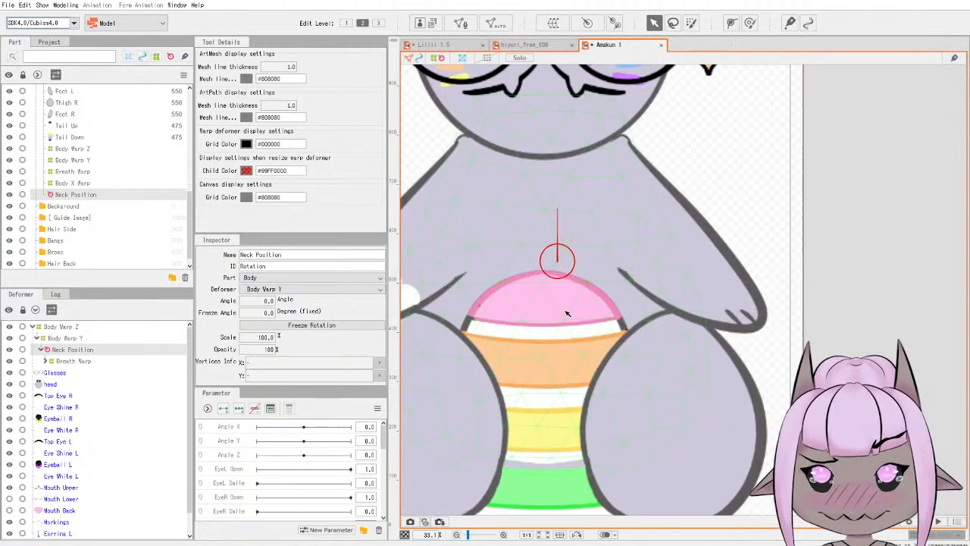
{"action": "mouse_move", "coordinate": [557, 247]}
{"action": "left_mouse_down"}
{"action": "mouse_move", "coordinate": [558, 232]}
{"action": "mouse_move", "coordinate": [558, 245]}
{"action": "left_mouse_up"}
{"action": "key", "text": "ctrl+z"}
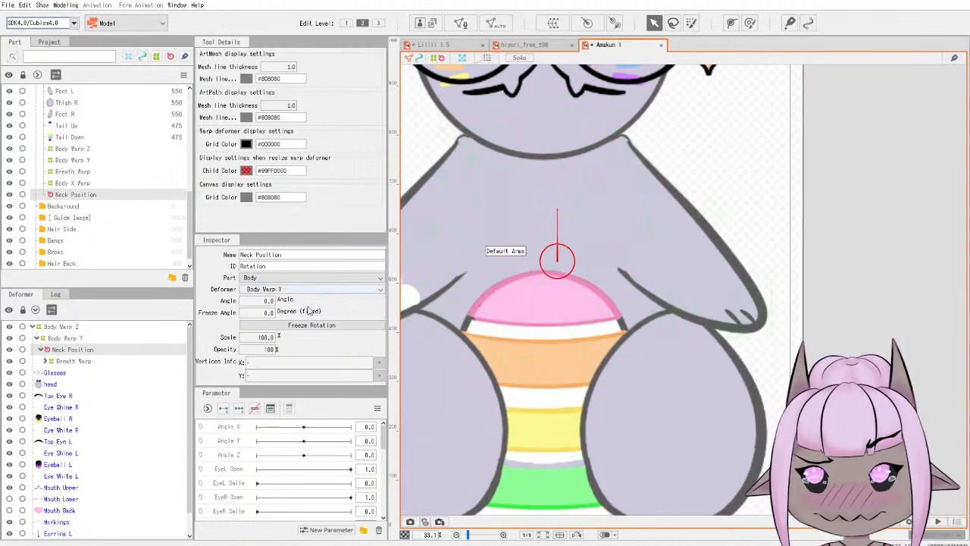
Try to move the Neck Position rotation deformer beneath Breath Warp in the deformer hierarchy.
{"action": "left_click_drag", "start_coordinate": [75, 356], "coordinate": [78, 368]}
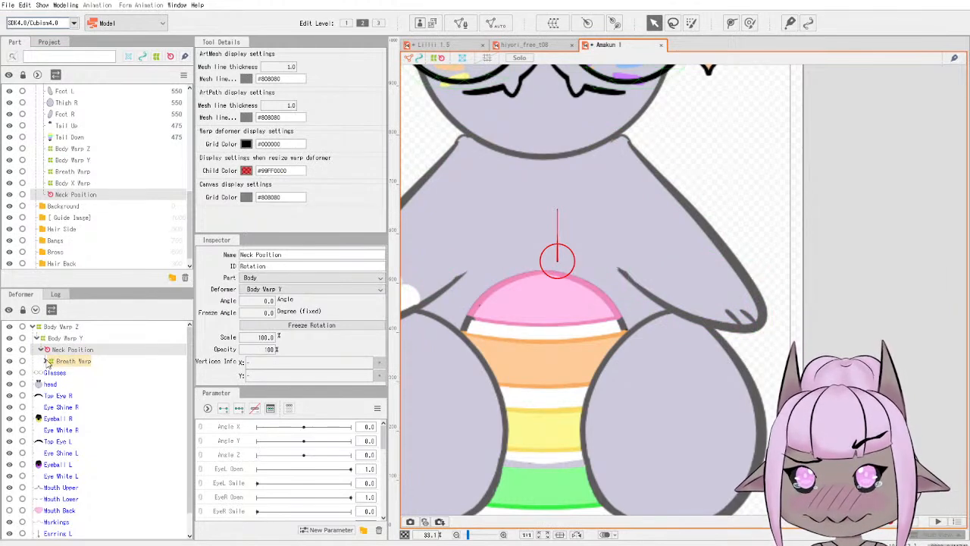
{"action": "left_click", "coordinate": [45, 361]}
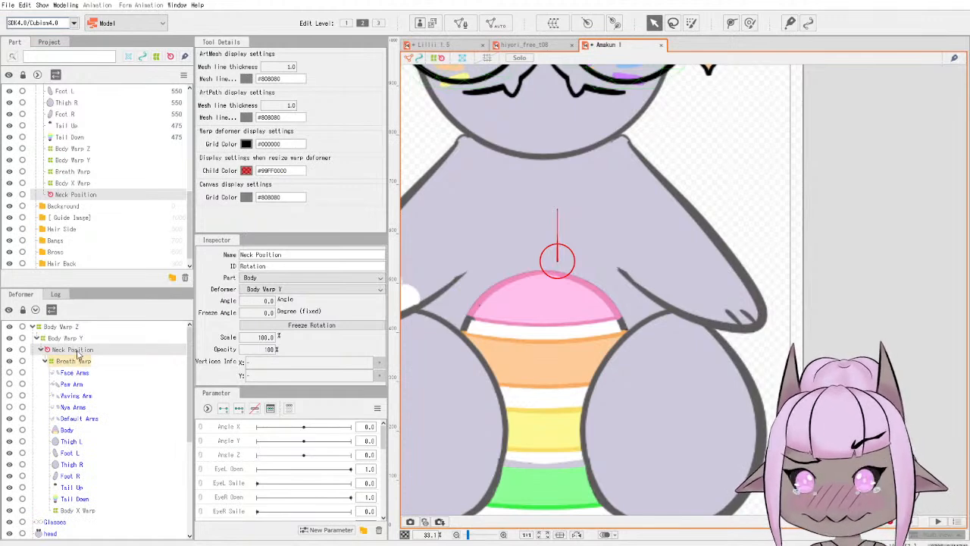
{"action": "key", "text": "Delete"}
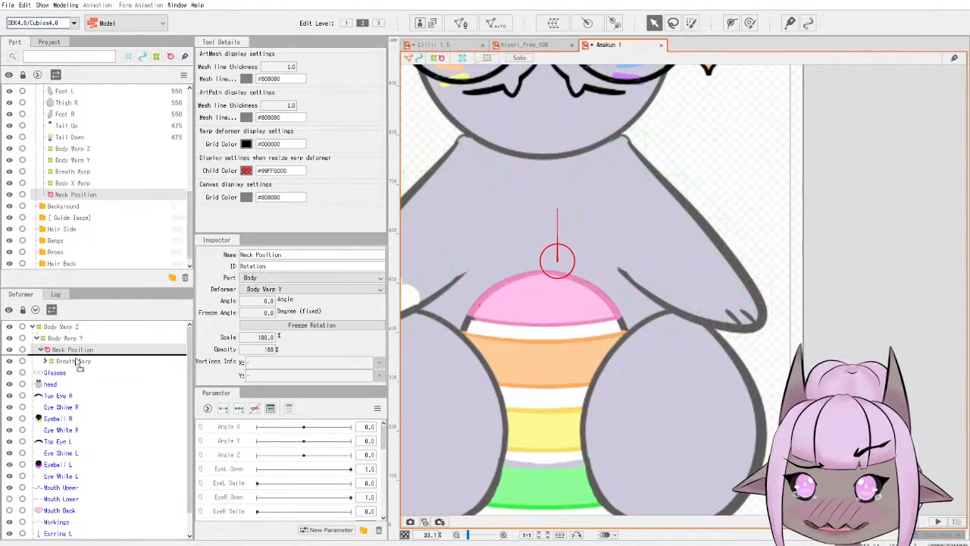
{"action": "left_click_drag", "start_coordinate": [62, 358], "coordinate": [91, 373]}
{"action": "left_click", "coordinate": [45, 360]}
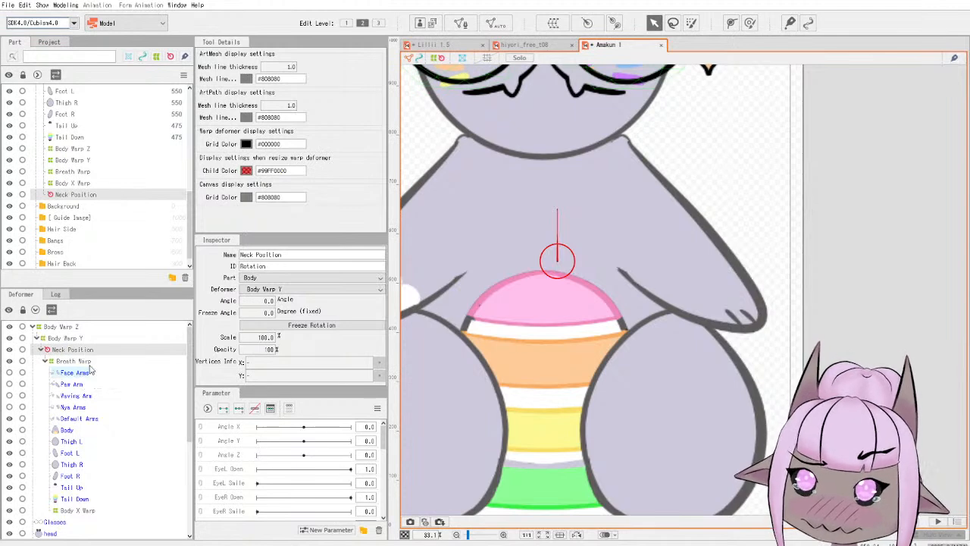
Try to set Breath Warp as the parent deformer of Neck Position.
{"action": "left_click", "coordinate": [297, 289]}
{"action": "left_click", "coordinate": [295, 289]}
{"action": "left_click", "coordinate": [294, 291]}
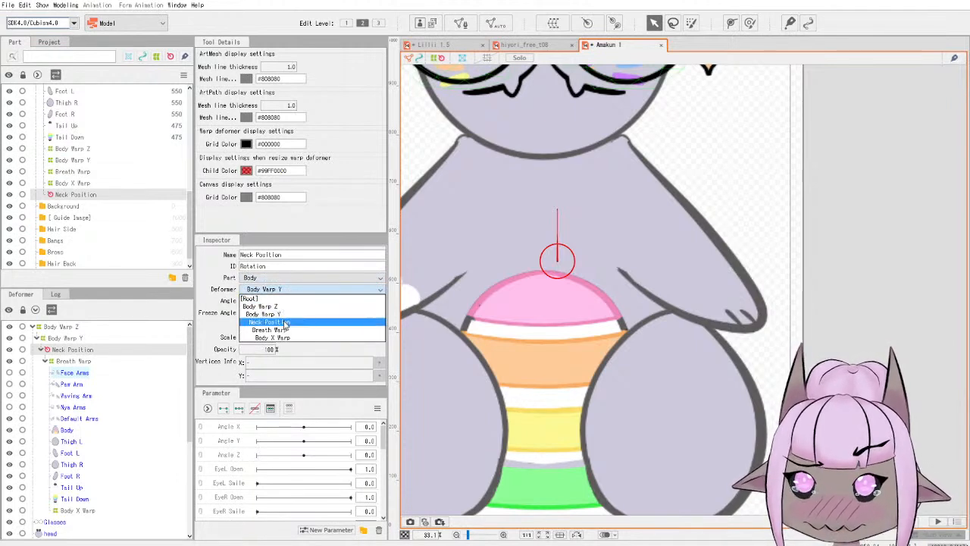
{"action": "left_click", "coordinate": [214, 279]}
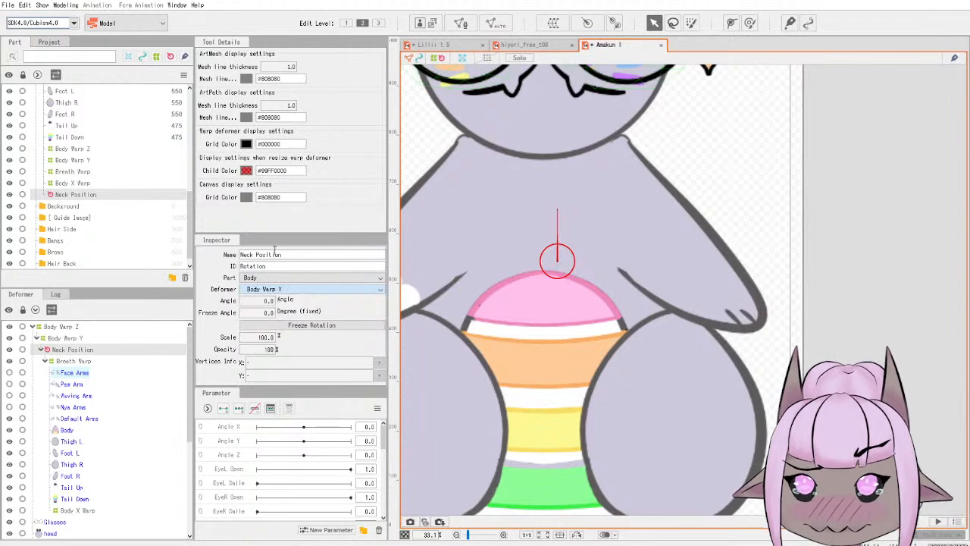
{"action": "left_click", "coordinate": [299, 293]}
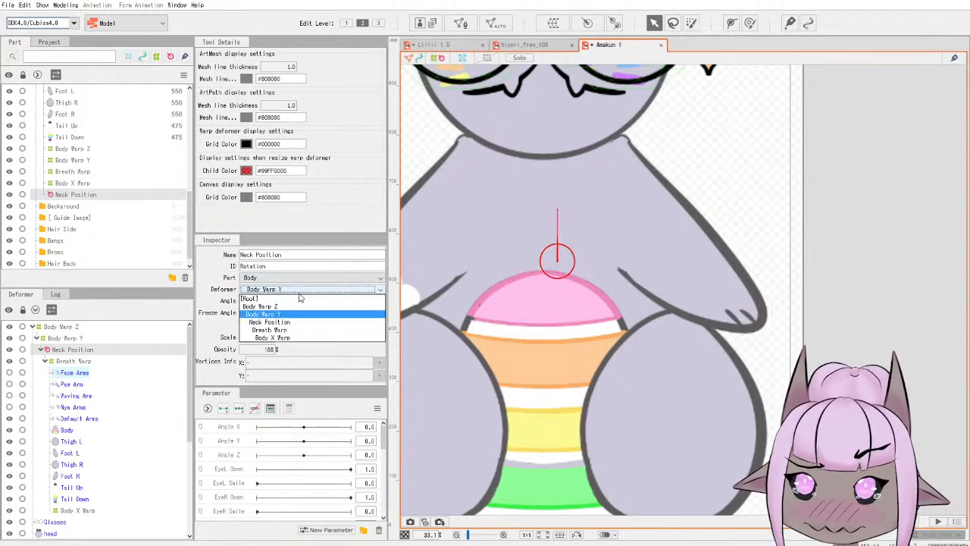
{"action": "left_click", "coordinate": [299, 329]}
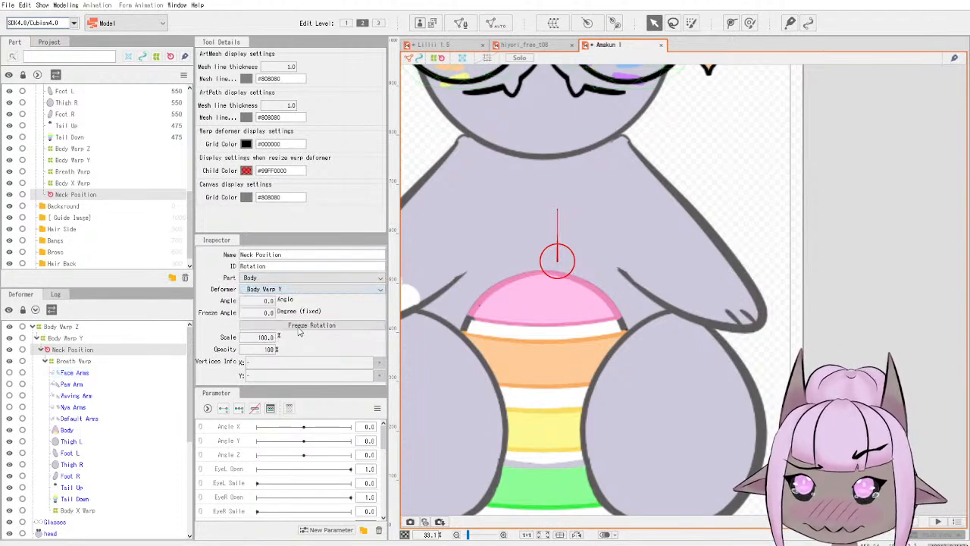
Assign Neck Position to the Neck part, try moving it under Breath Warp again, and remove the deformer.
{"action": "left_click", "coordinate": [293, 279]}
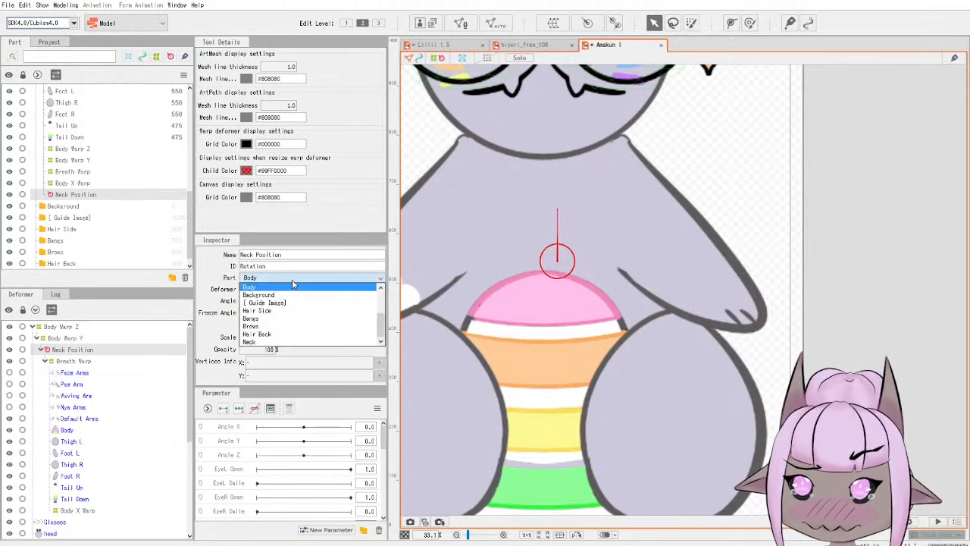
{"action": "left_click", "coordinate": [273, 340]}
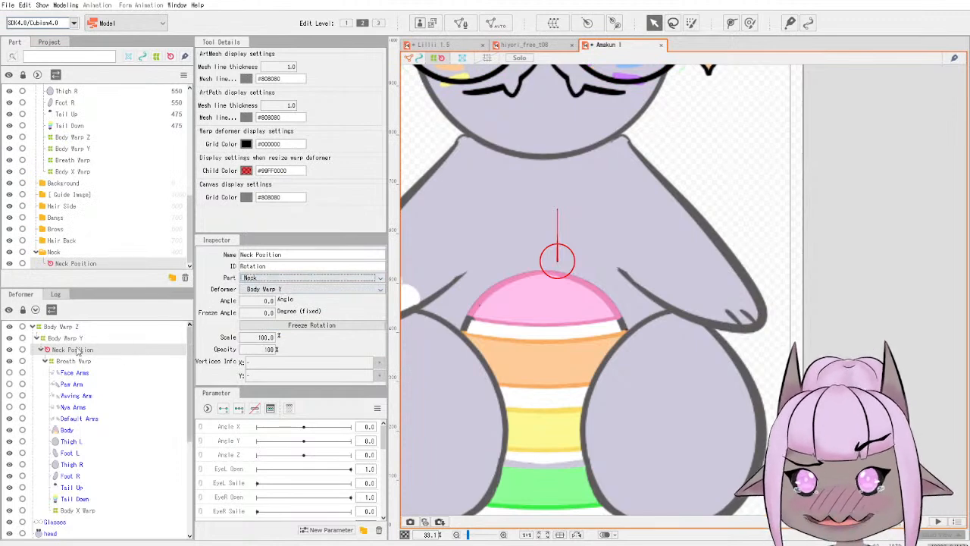
{"action": "left_click_drag", "start_coordinate": [81, 350], "coordinate": [82, 366]}
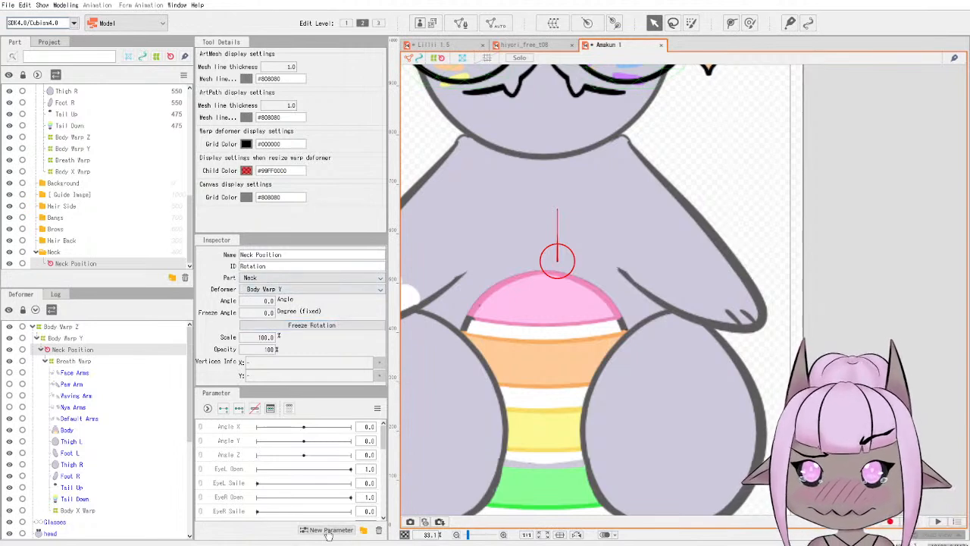
{"action": "left_click", "coordinate": [465, 190]}
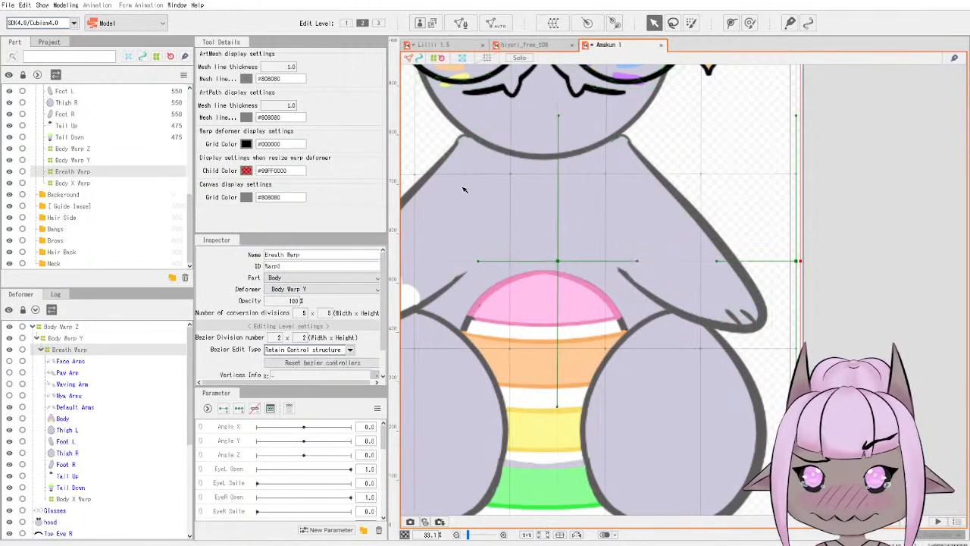
Inspect Neck Position's part and parent deformer in the Lillii 1.5 model, and examine which deformers its Core folder holds.
{"action": "left_click", "coordinate": [470, 46]}
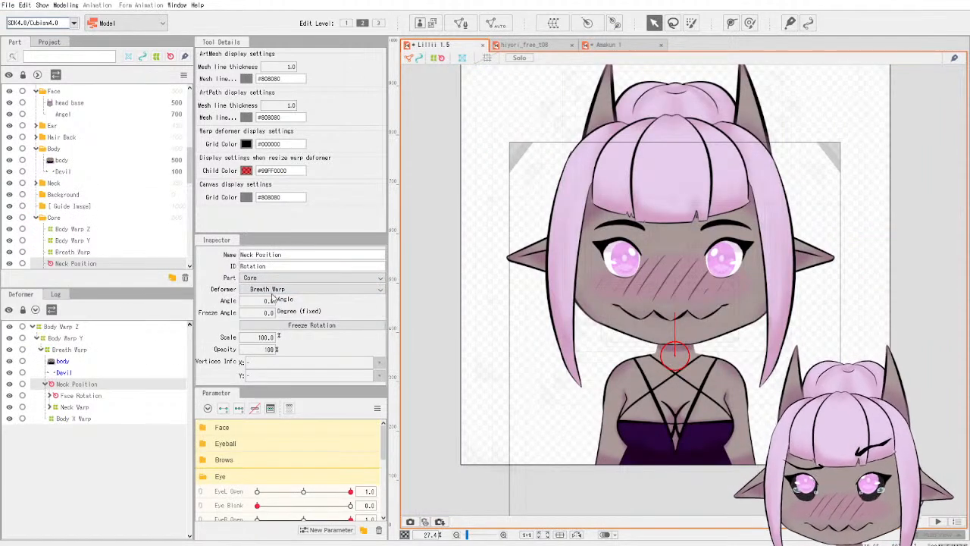
{"action": "left_click", "coordinate": [306, 291]}
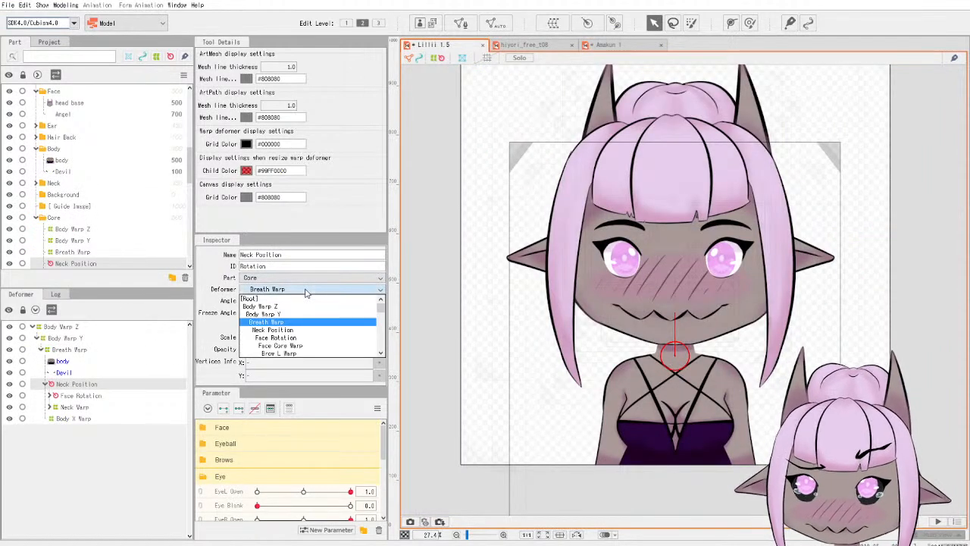
{"action": "left_click", "coordinate": [306, 292]}
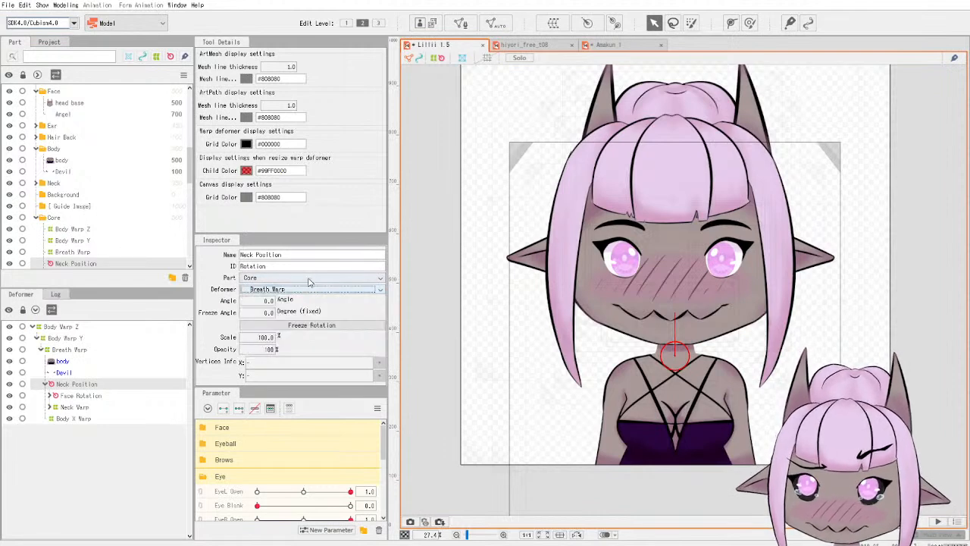
{"action": "left_click", "coordinate": [309, 281]}
{"action": "left_click", "coordinate": [309, 281]}
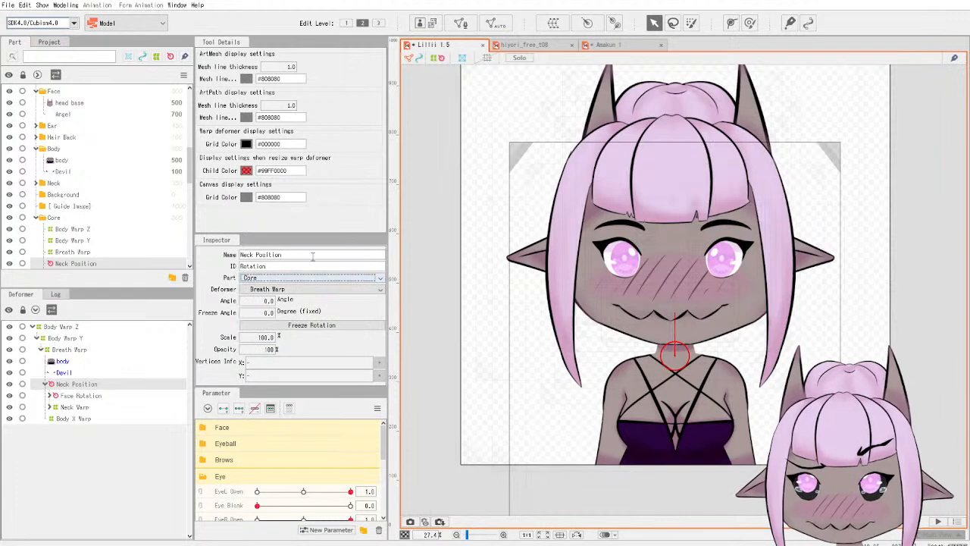
{"action": "scroll", "coordinate": [51, 204], "scroll_direction": "down", "scroll_amount": 2}
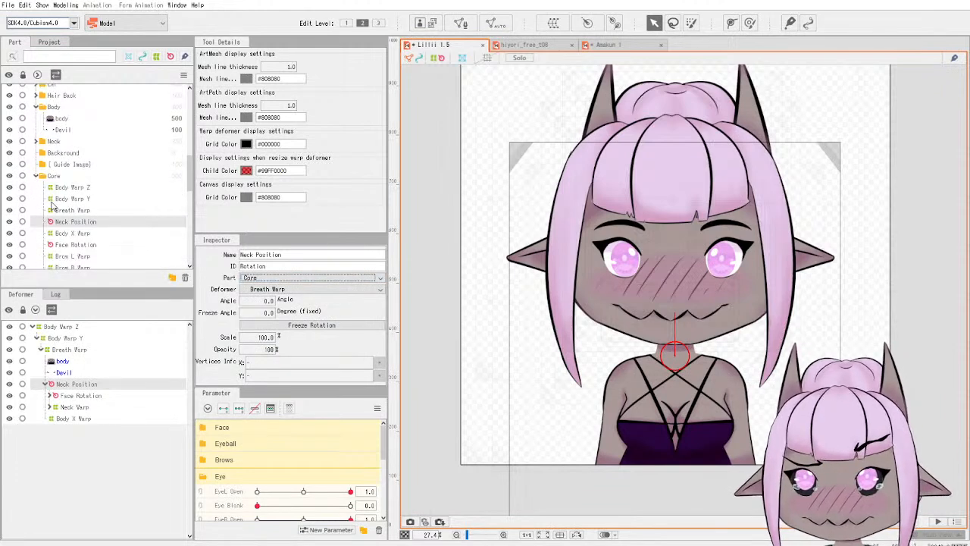
{"action": "scroll", "coordinate": [51, 204], "scroll_direction": "down", "scroll_amount": 1}
{"action": "left_click", "coordinate": [57, 134]}
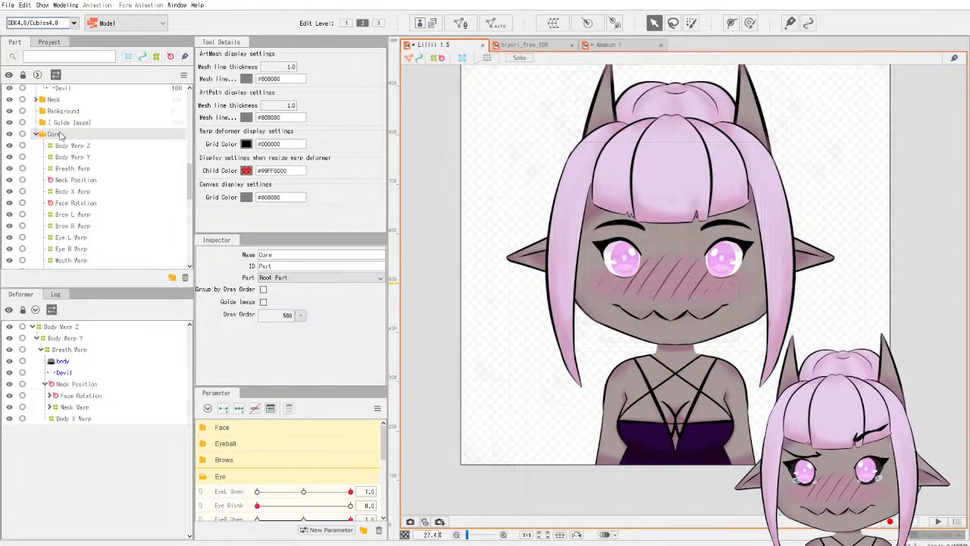
{"action": "scroll", "coordinate": [59, 167], "scroll_direction": "down", "scroll_amount": 5}
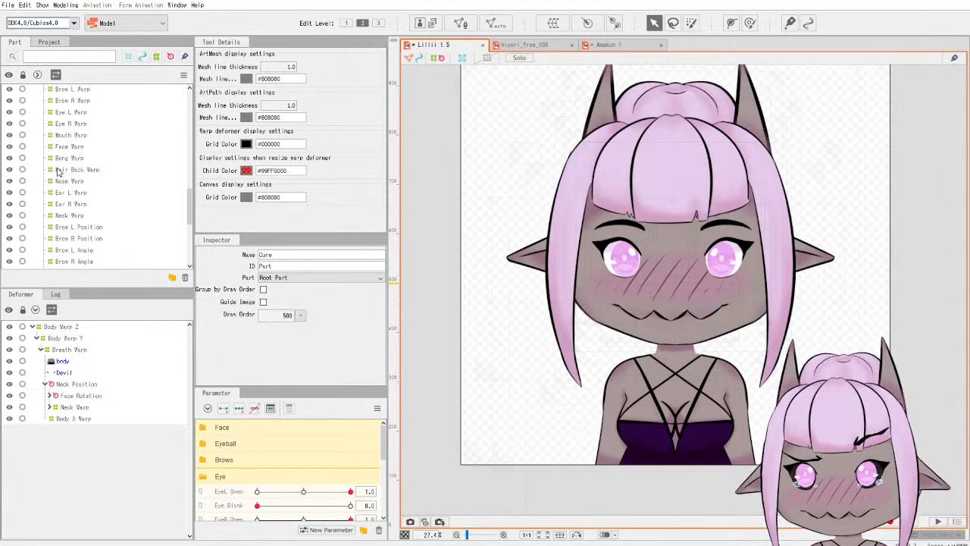
{"action": "scroll", "coordinate": [58, 172], "scroll_direction": "up", "scroll_amount": 3}
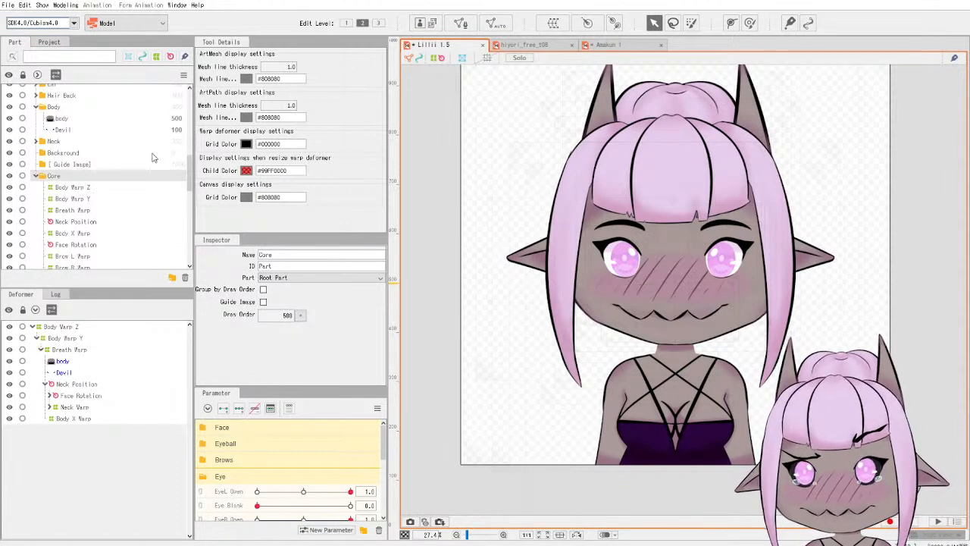
Group Body Warp Z, Body Warp Y, Breath Warp and Body X Warp in the Amakun model into a new part folder named Core.
{"action": "left_click", "coordinate": [604, 47]}
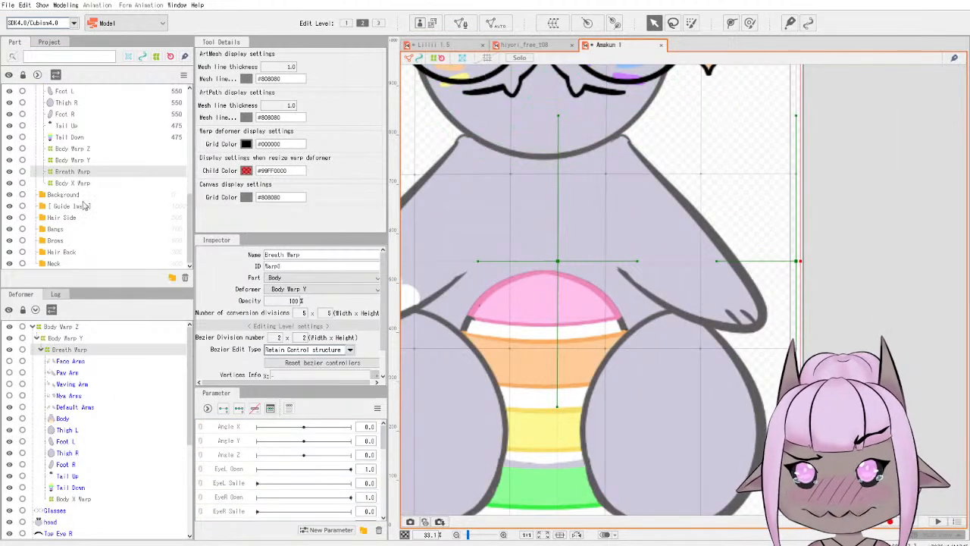
{"action": "scroll", "coordinate": [87, 190], "scroll_direction": "up", "scroll_amount": 2}
{"action": "scroll", "coordinate": [88, 188], "scroll_direction": "up", "scroll_amount": 8}
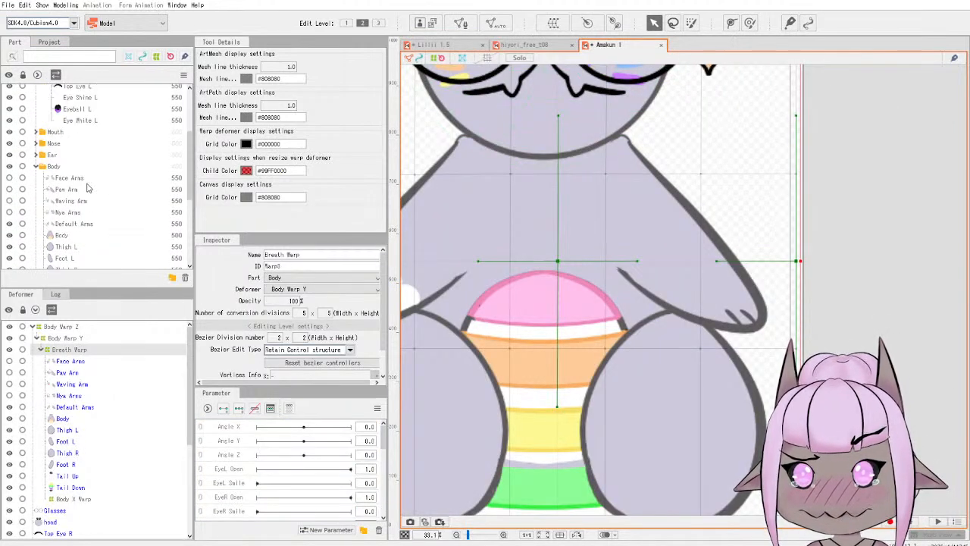
{"action": "scroll", "coordinate": [88, 184], "scroll_direction": "down", "scroll_amount": 5}
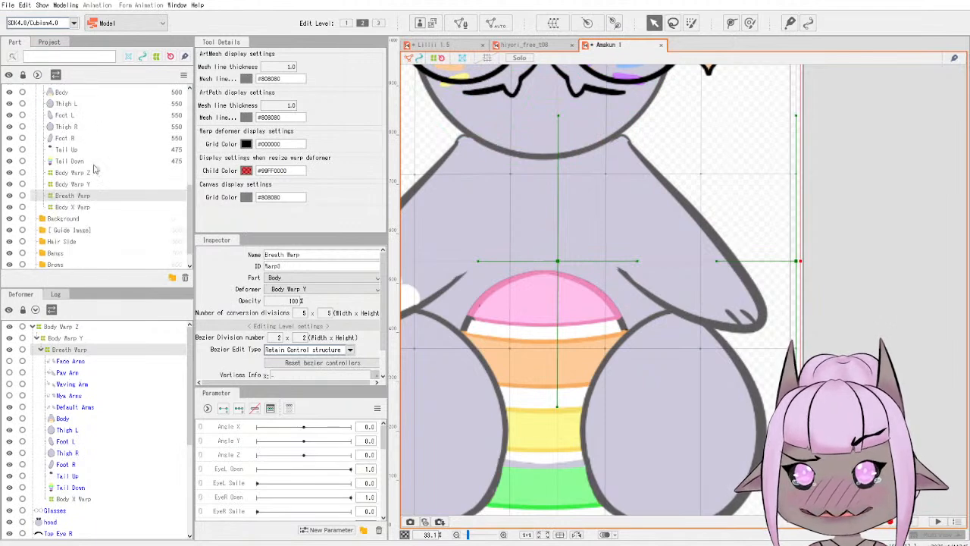
{"action": "left_click", "coordinate": [85, 173]}
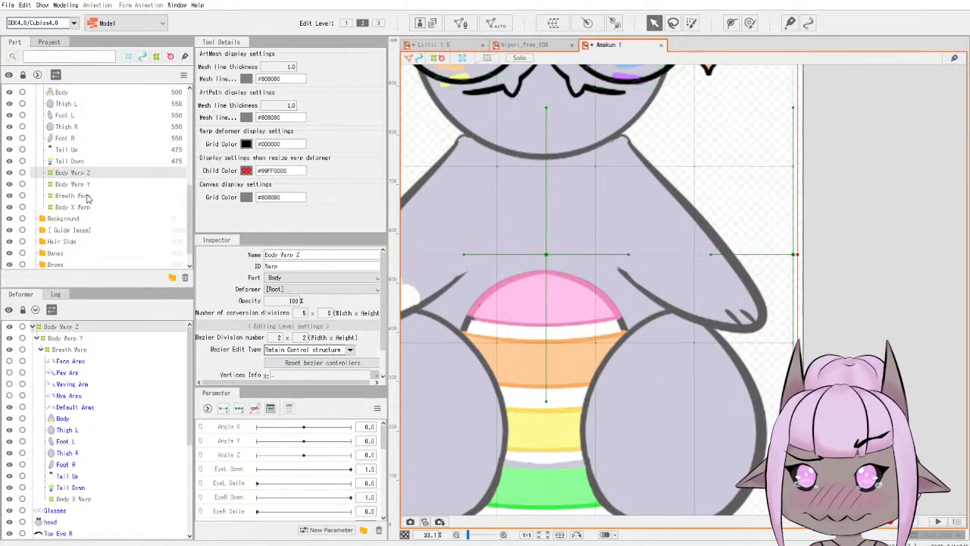
{"action": "left_click", "coordinate": [89, 207], "text": "shift"}
{"action": "left_click_drag", "start_coordinate": [94, 175], "coordinate": [95, 217]}
{"action": "scroll", "coordinate": [94, 201], "scroll_direction": "down", "scroll_amount": 1}
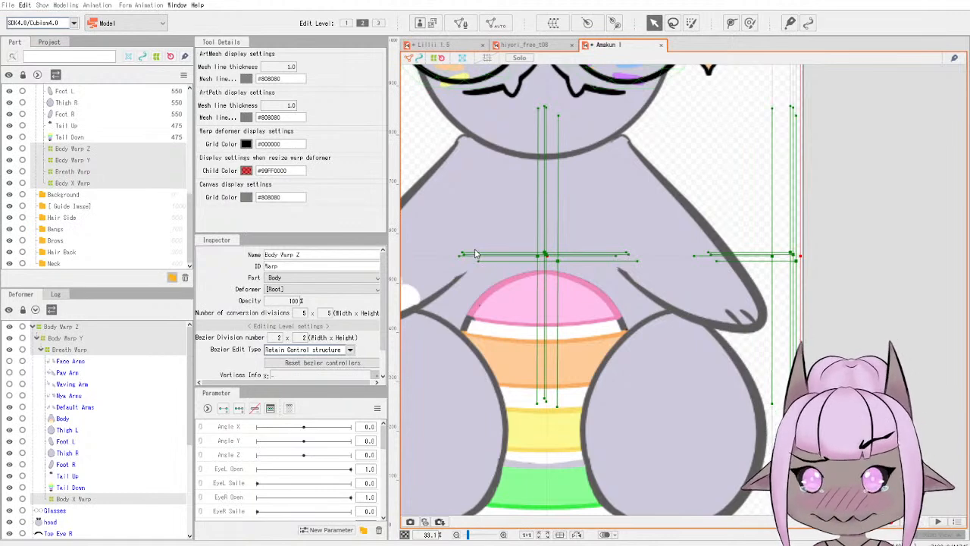
{"action": "left_click", "coordinate": [444, 309]}
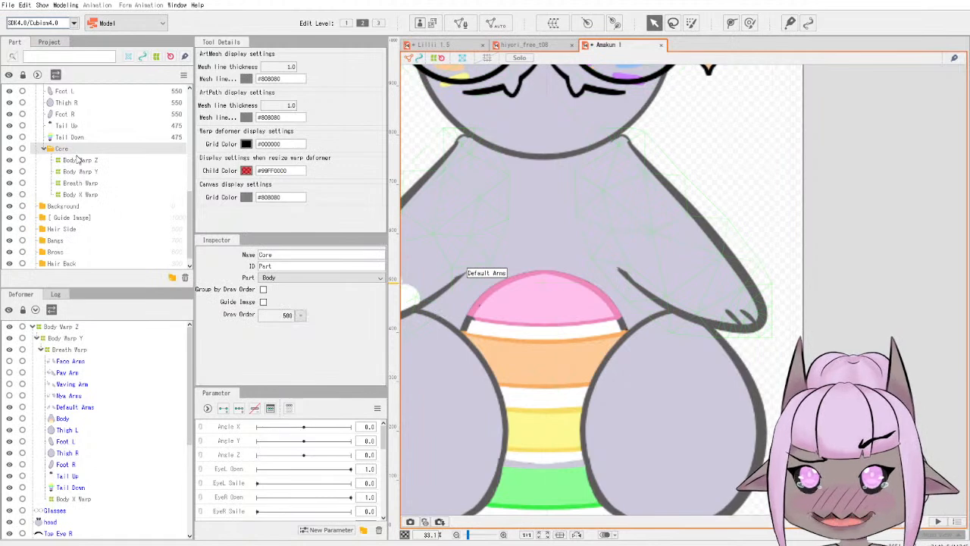
Try to move the Core folder out of the Body part, look for it in the part list, and undo the move.
{"action": "left_click_drag", "start_coordinate": [82, 152], "coordinate": [70, 156]}
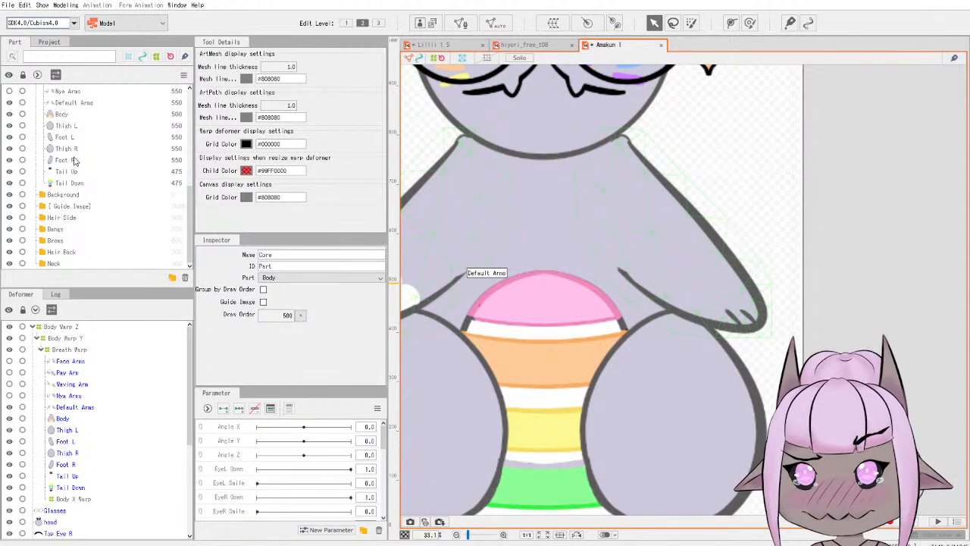
{"action": "scroll", "coordinate": [77, 233], "scroll_direction": "up", "scroll_amount": 4}
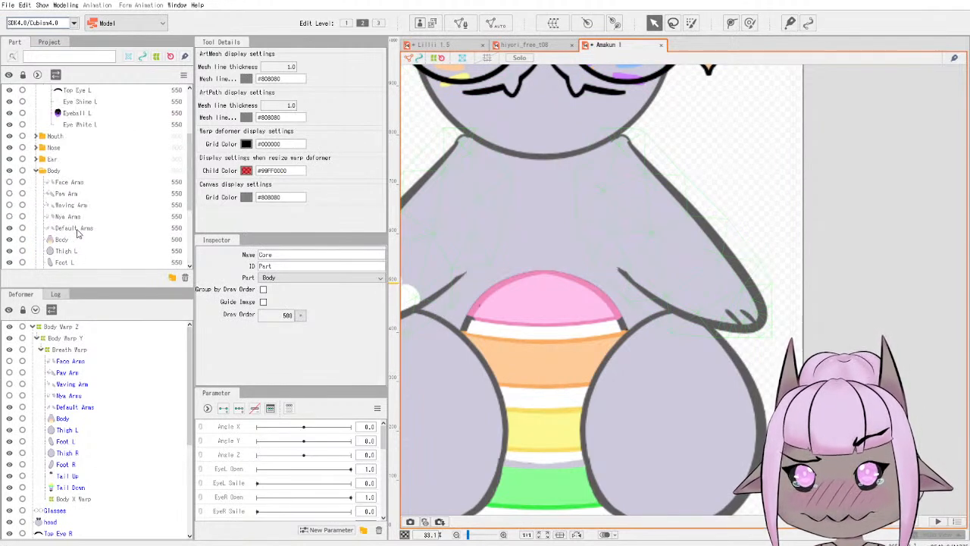
{"action": "scroll", "coordinate": [77, 233], "scroll_direction": "down", "scroll_amount": 4}
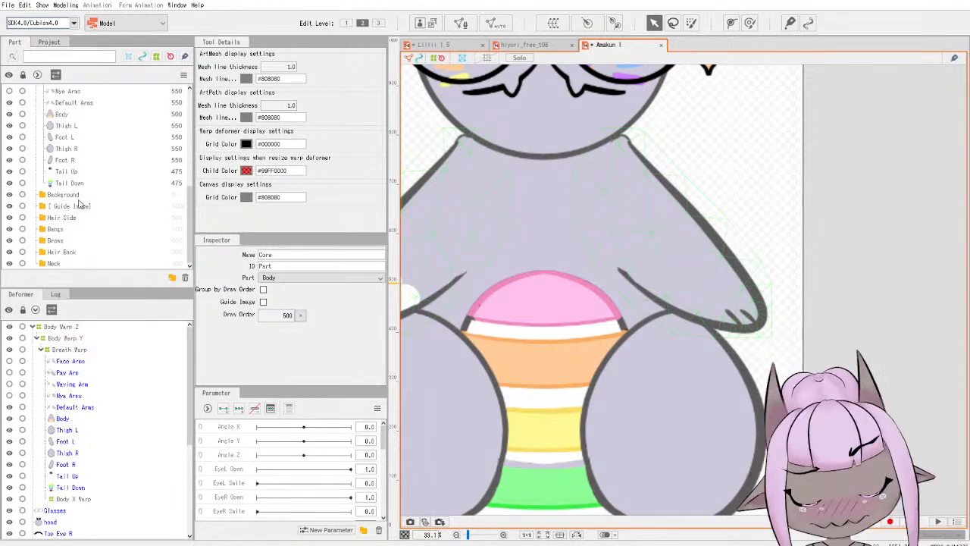
{"action": "key", "text": "ctrl+z"}
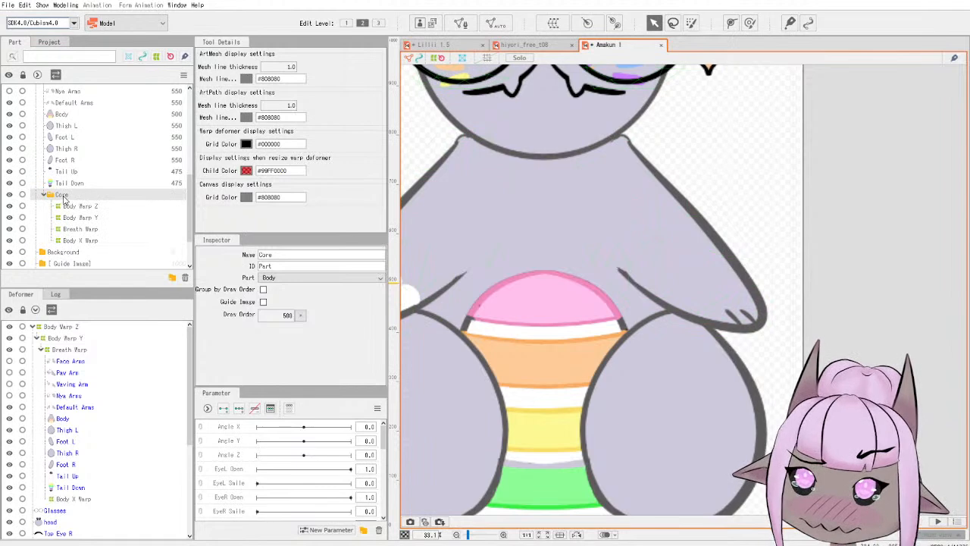
Collapse the Core folder and move it out of Body to the root level, between Background and Guide Image.
{"action": "left_click", "coordinate": [43, 195]}
{"action": "left_click_drag", "start_coordinate": [76, 199], "coordinate": [58, 204]}
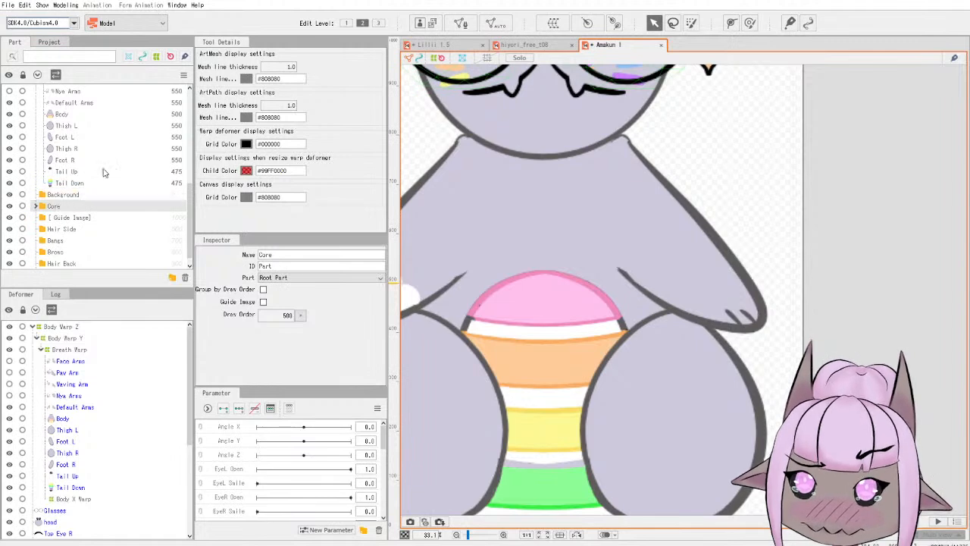
Compare with the Core folder in the Lillii 1.5 model and select Breath Warp within Amakun's Core folder.
{"action": "left_click", "coordinate": [435, 44]}
{"action": "scroll", "coordinate": [65, 257], "scroll_direction": "down", "scroll_amount": 3}
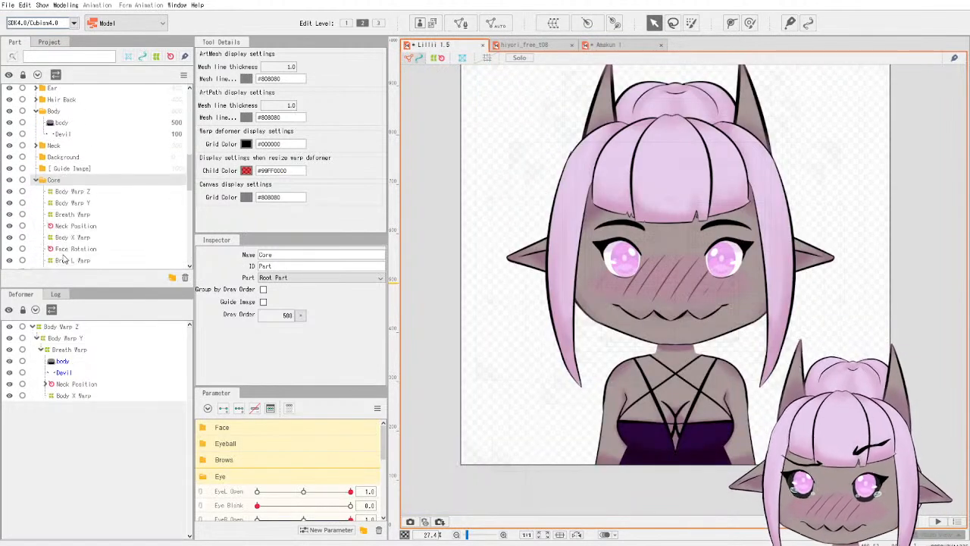
{"action": "scroll", "coordinate": [66, 259], "scroll_direction": "down", "scroll_amount": 1}
{"action": "scroll", "coordinate": [67, 257], "scroll_direction": "up", "scroll_amount": 1}
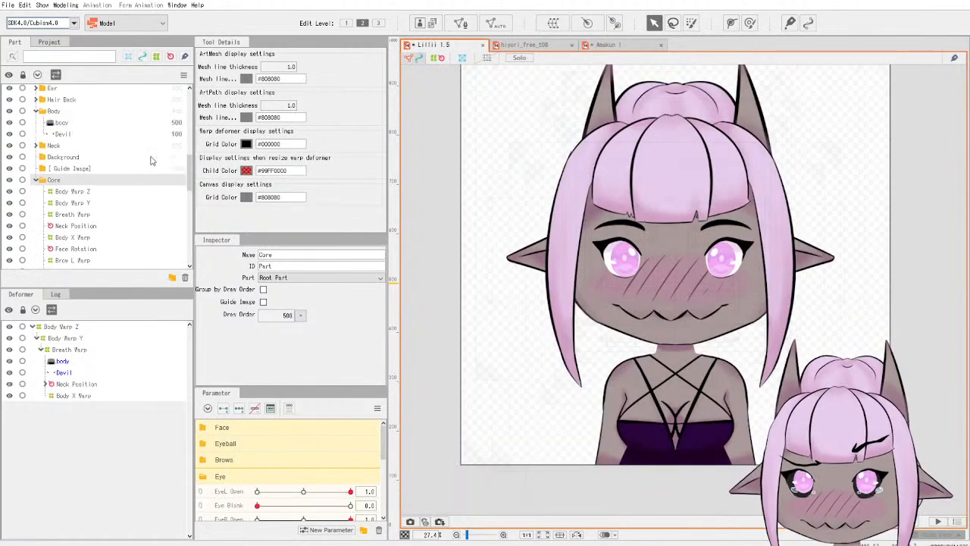
{"action": "left_click", "coordinate": [603, 45]}
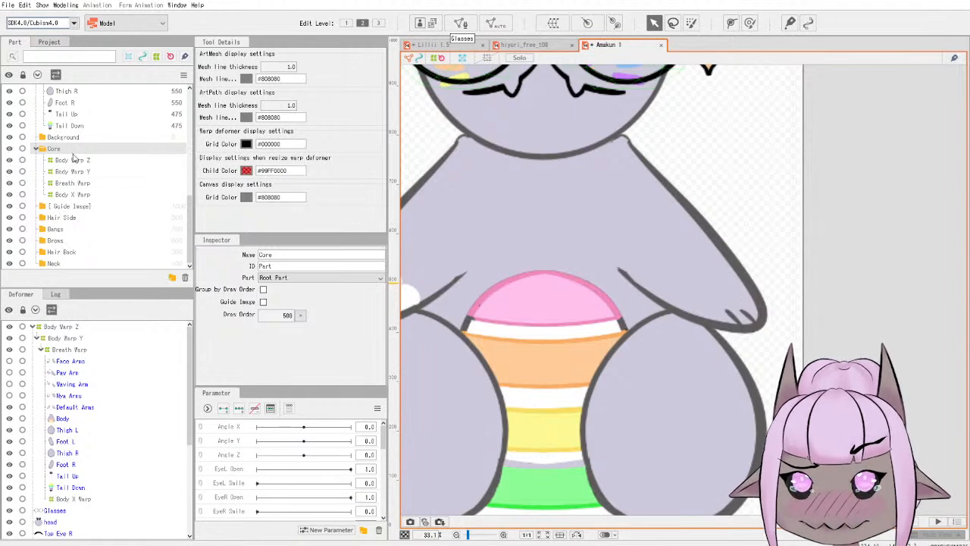
{"action": "left_click", "coordinate": [76, 195]}
{"action": "left_click", "coordinate": [86, 184]}
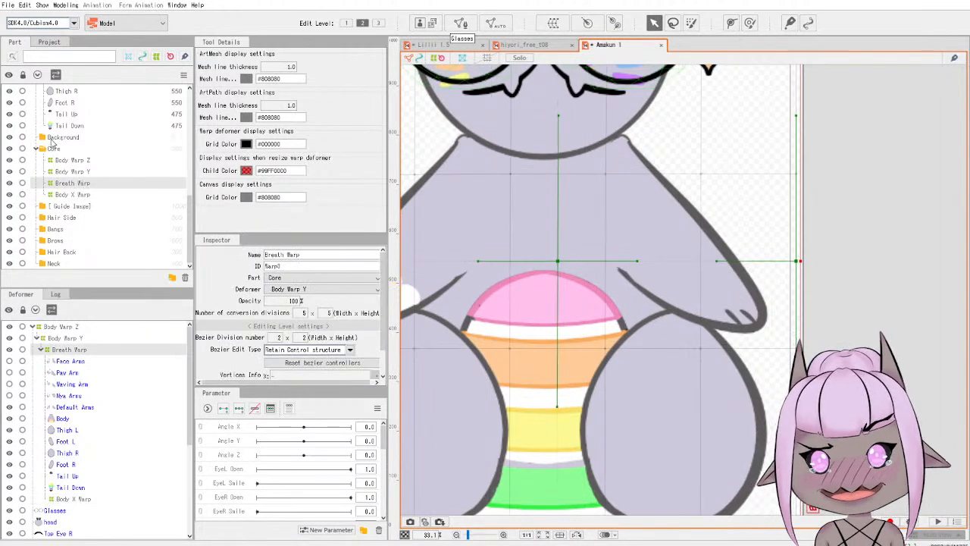
Compare the warps in Amakun's Core folder with the deformers listed in the Core folder of the Lillii 1.5 model.
{"action": "left_click", "coordinate": [71, 173]}
{"action": "left_click_drag", "start_coordinate": [72, 176], "coordinate": [77, 162]}
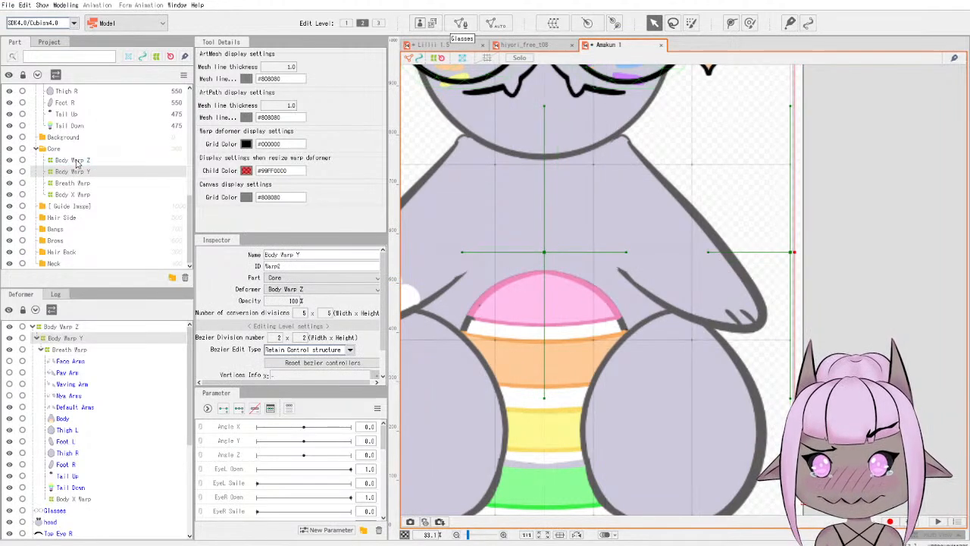
{"action": "left_click", "coordinate": [457, 47]}
{"action": "scroll", "coordinate": [83, 228], "scroll_direction": "down", "scroll_amount": 5}
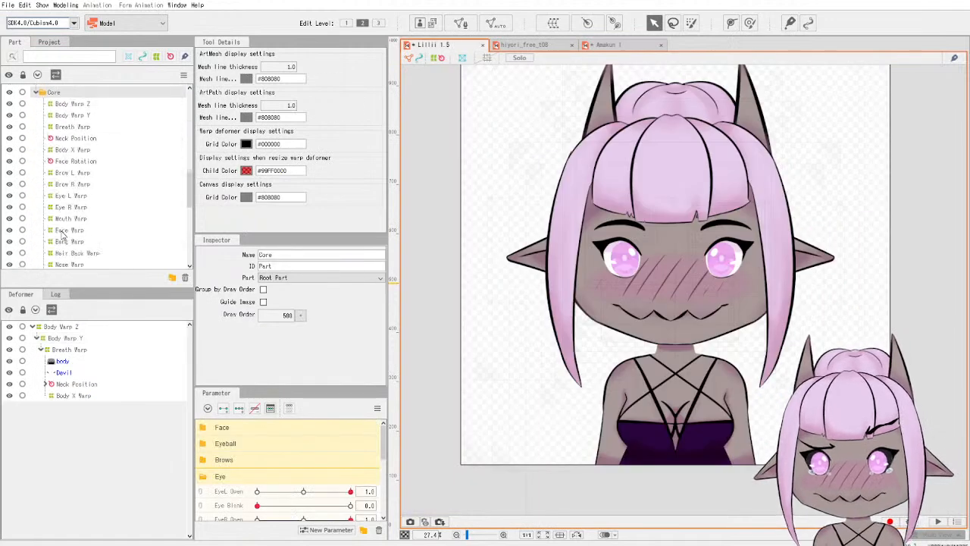
{"action": "scroll", "coordinate": [83, 247], "scroll_direction": "up", "scroll_amount": 3}
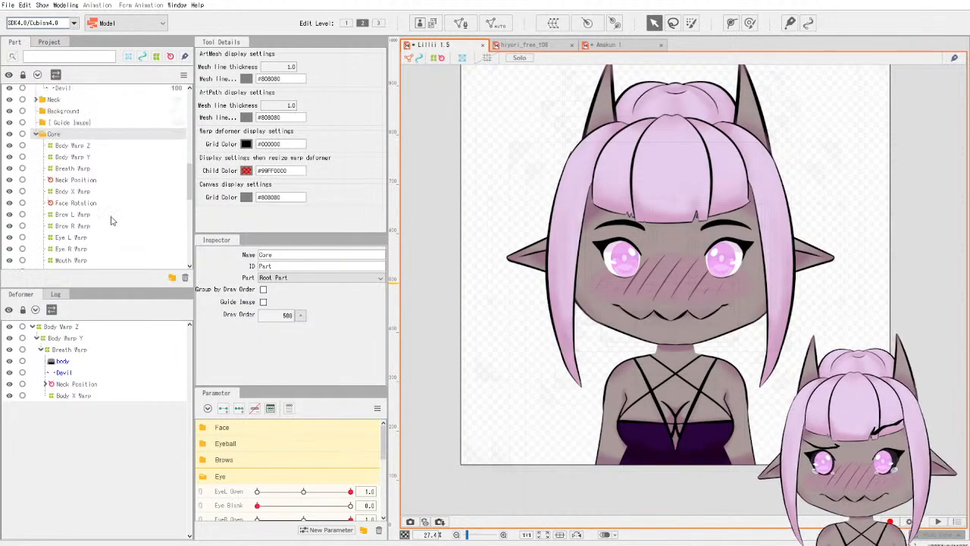
{"action": "left_click", "coordinate": [606, 45]}
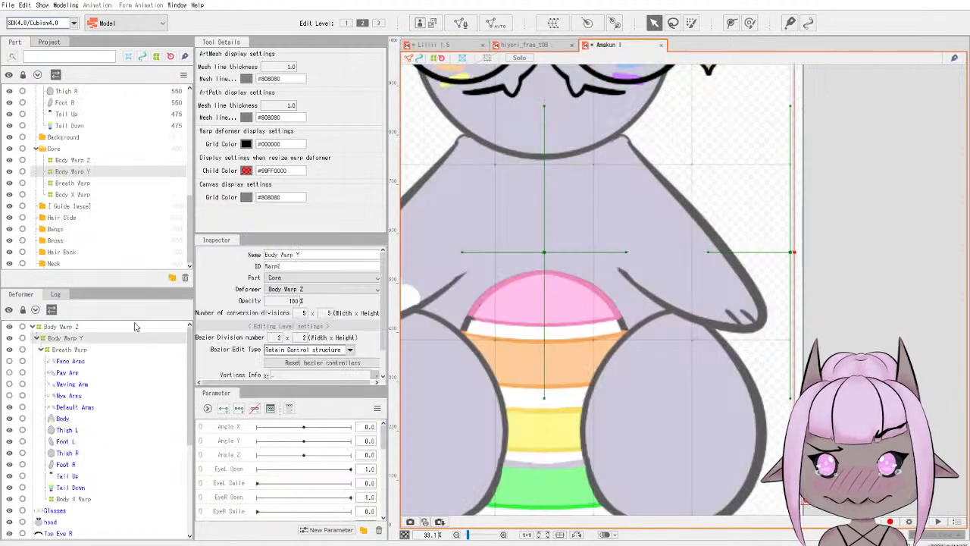
Create a rotation deformer named Neck Position under Breath Warp in the Core part and move it up to the chin.
{"action": "left_click", "coordinate": [76, 351]}
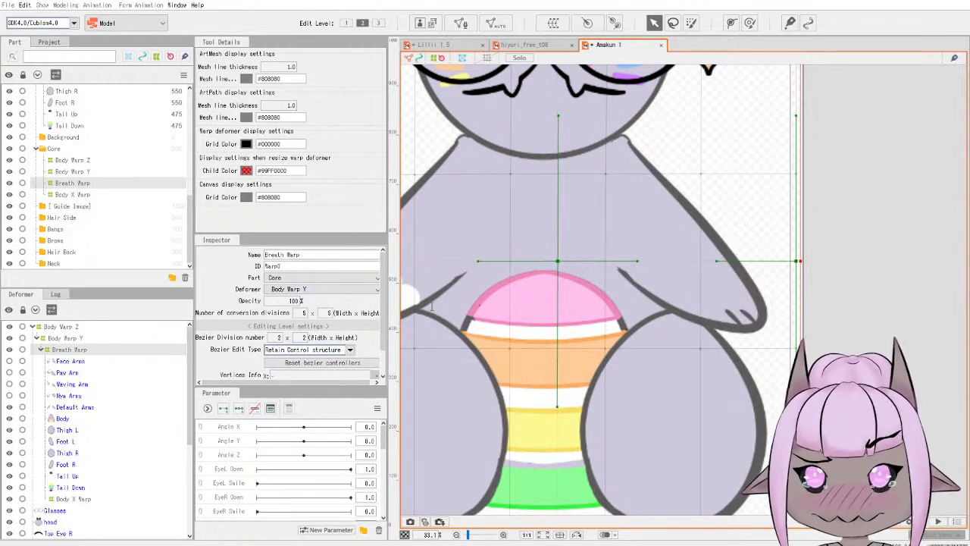
{"action": "left_click", "coordinate": [613, 422]}
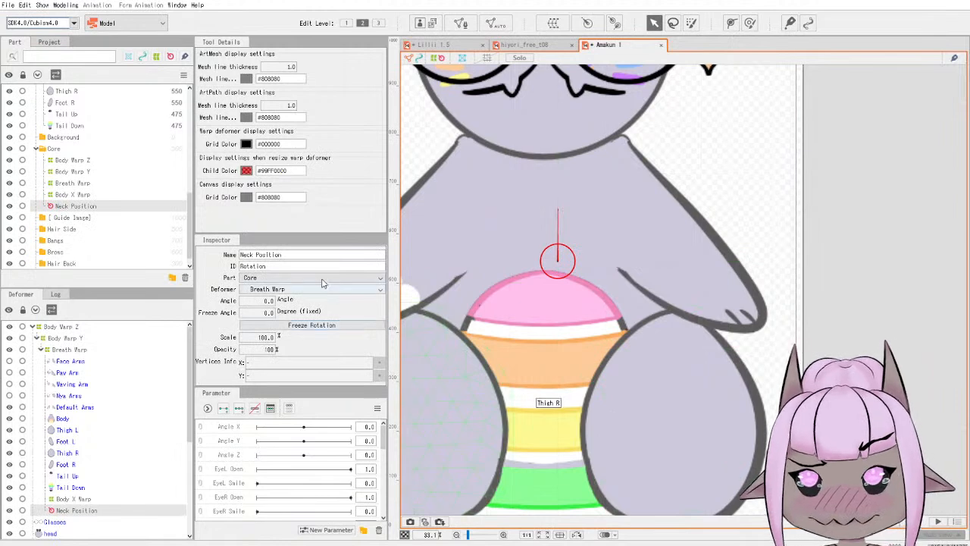
{"action": "left_click_drag", "start_coordinate": [563, 263], "coordinate": [548, 140]}
Refine the Neck Position deformer's placement, raising it slightly inside the chin to about Y 1780.
{"action": "scroll", "coordinate": [569, 170], "scroll_direction": "up", "scroll_amount": 2}
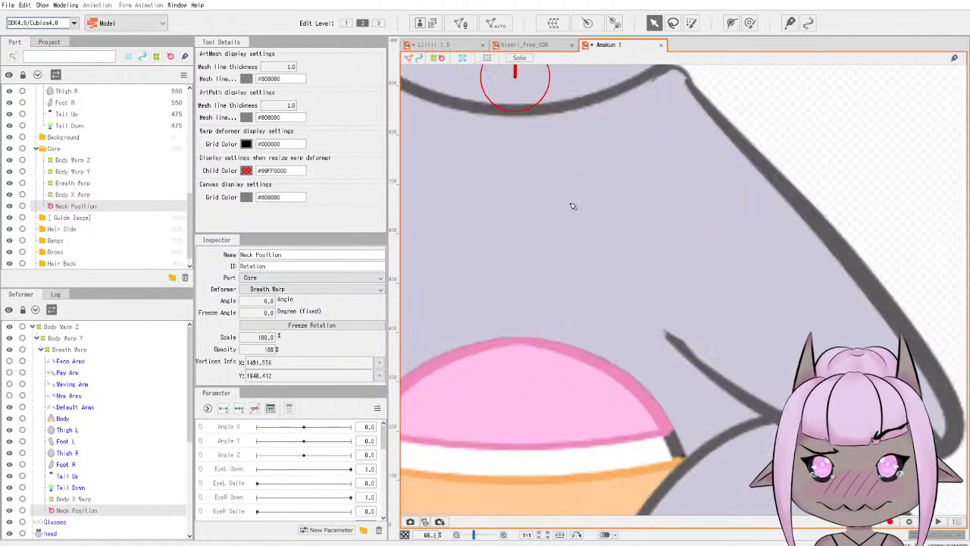
{"action": "scroll", "coordinate": [565, 132], "scroll_direction": "down", "scroll_amount": 4}
{"action": "left_click_drag", "start_coordinate": [563, 137], "coordinate": [562, 133]}
{"action": "key", "text": "ctrl+z"}
{"action": "scroll", "coordinate": [753, 194], "scroll_direction": "up", "scroll_amount": 1}
{"action": "scroll", "coordinate": [752, 194], "scroll_direction": "down", "scroll_amount": 2}
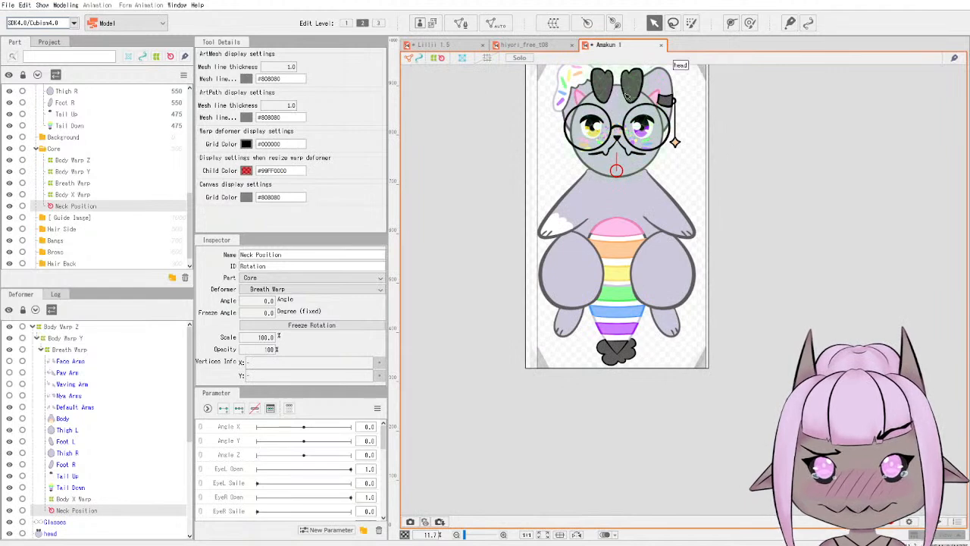
{"action": "left_click", "coordinate": [618, 168]}
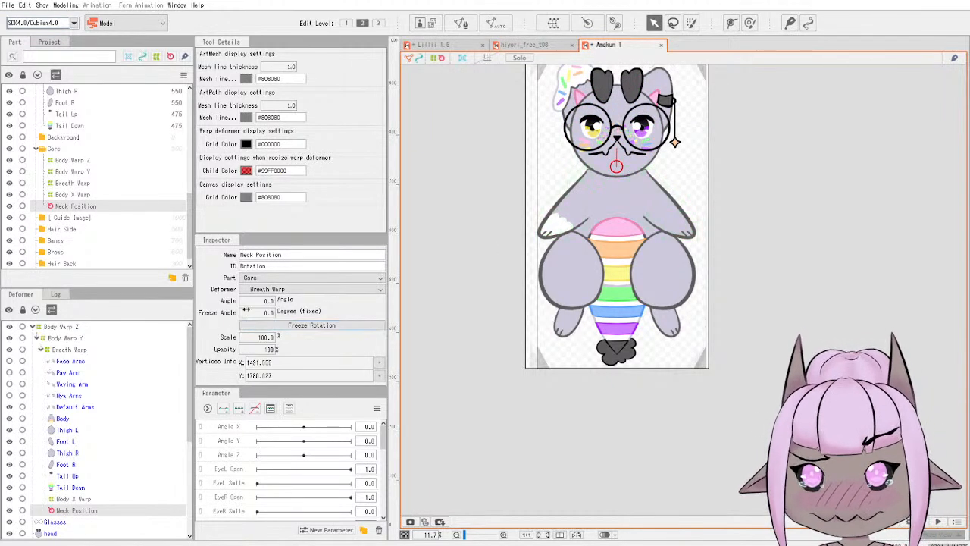
Examine which deformers sit under Neck Position in the Lillii 1.5 model and where its Face Rotation deformer is placed.
{"action": "scroll", "coordinate": [106, 507], "scroll_direction": "down", "scroll_amount": 1}
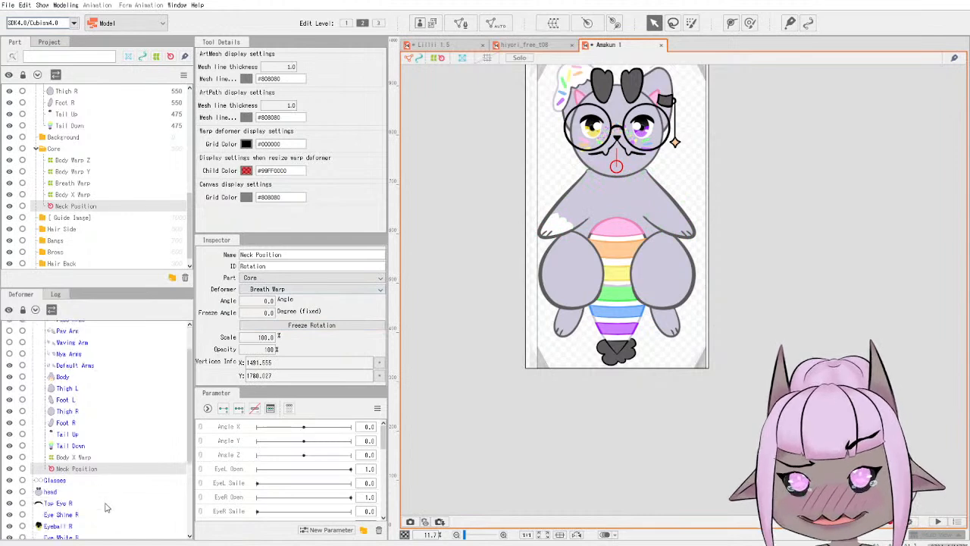
{"action": "scroll", "coordinate": [106, 507], "scroll_direction": "down", "scroll_amount": 1}
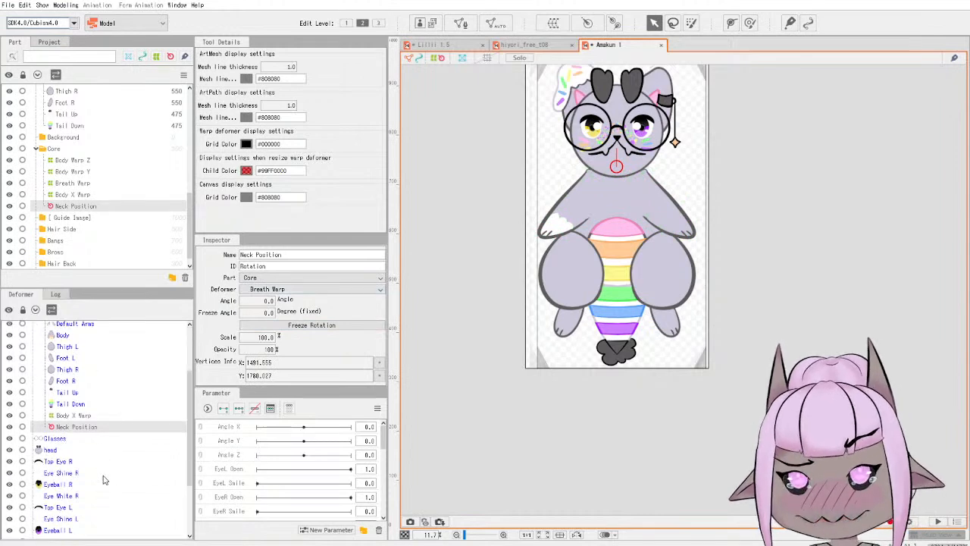
{"action": "left_click", "coordinate": [464, 47]}
{"action": "left_click", "coordinate": [46, 384]}
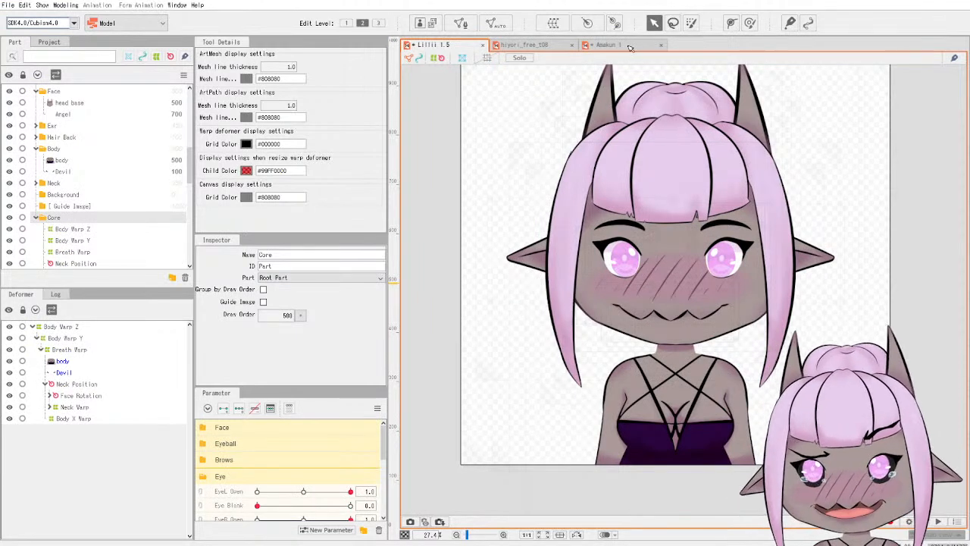
{"action": "left_click", "coordinate": [97, 396]}
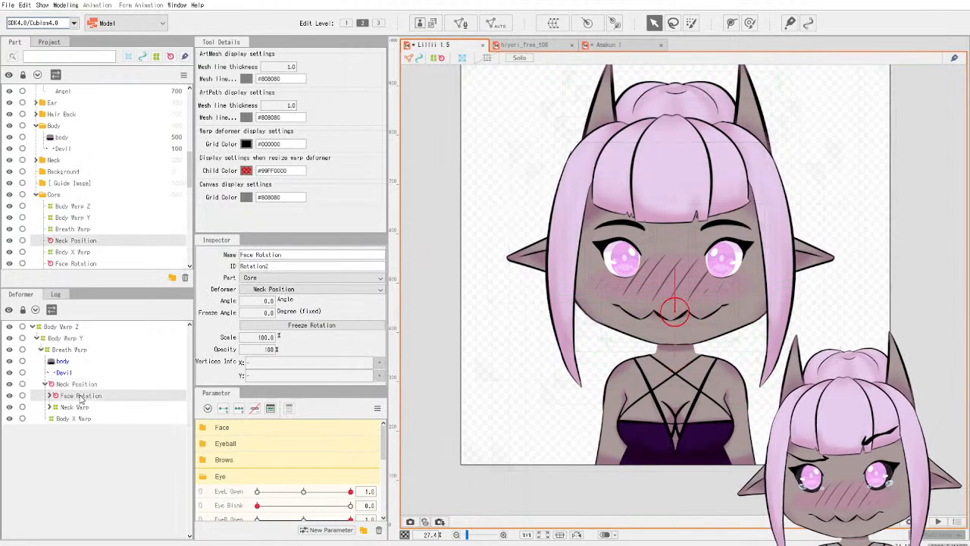
{"action": "mouse_move", "coordinate": [675, 271]}
{"action": "left_mouse_down"}
{"action": "mouse_move", "coordinate": [646, 279]}
{"action": "mouse_move", "coordinate": [675, 273]}
{"action": "left_mouse_up"}
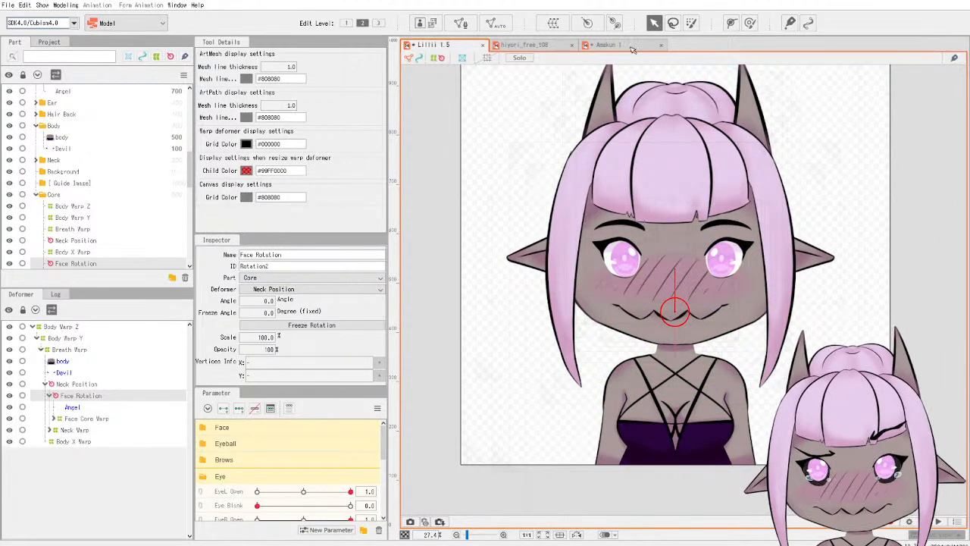
Create a rotation deformer named Face Position under Neck Position in Amakun and place it at the mouth, following the Lillii reference.
{"action": "left_click", "coordinate": [631, 47]}
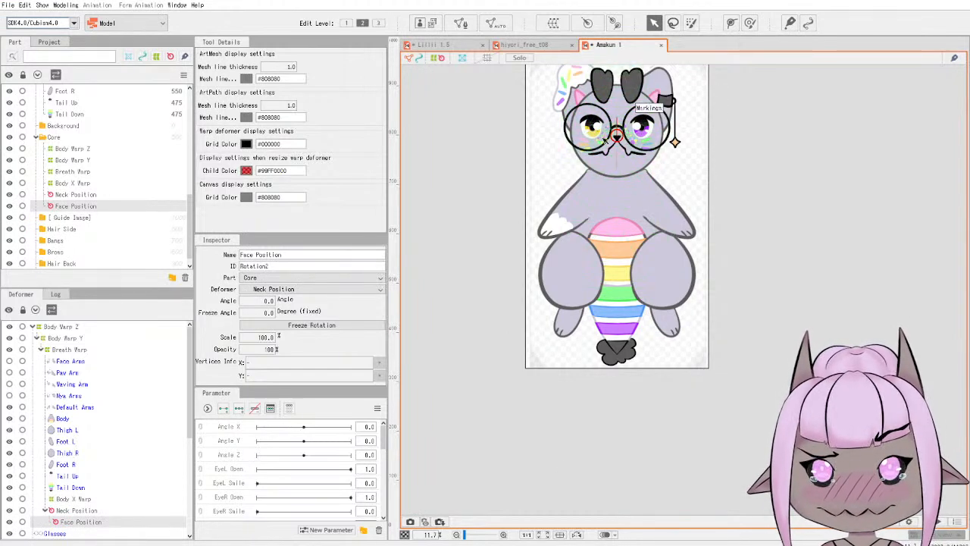
{"action": "left_click", "coordinate": [465, 46]}
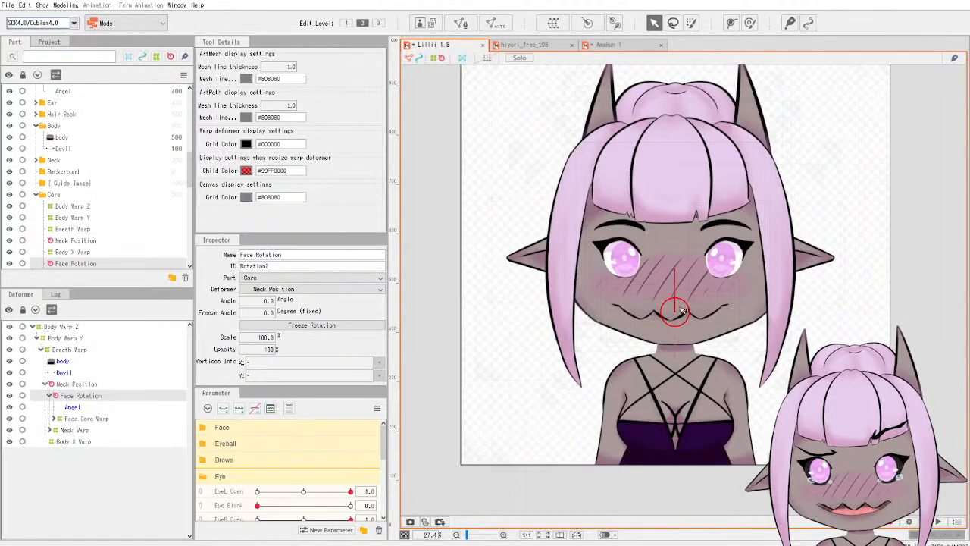
{"action": "left_click", "coordinate": [631, 45]}
{"action": "left_click_drag", "start_coordinate": [617, 135], "coordinate": [617, 154]}
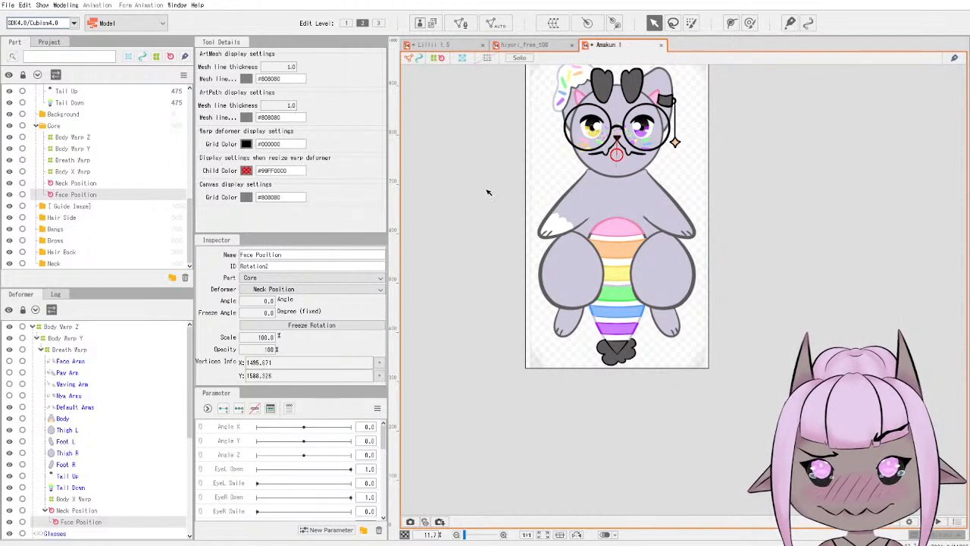
Inspect the Neck Warp deformer and its neck mesh under Neck Position in the Lillii 1.5 model.
{"action": "scroll", "coordinate": [73, 476], "scroll_direction": "down", "scroll_amount": 4}
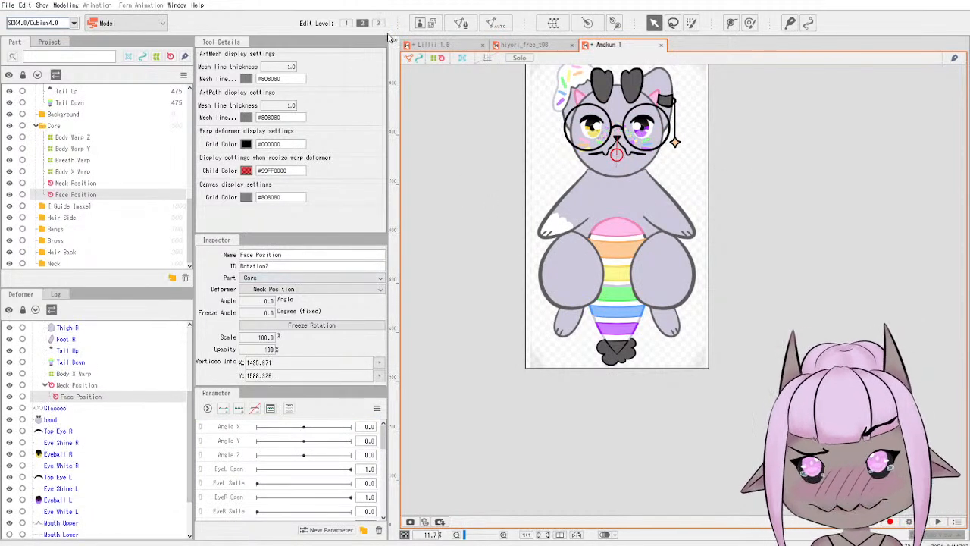
{"action": "left_click", "coordinate": [461, 47]}
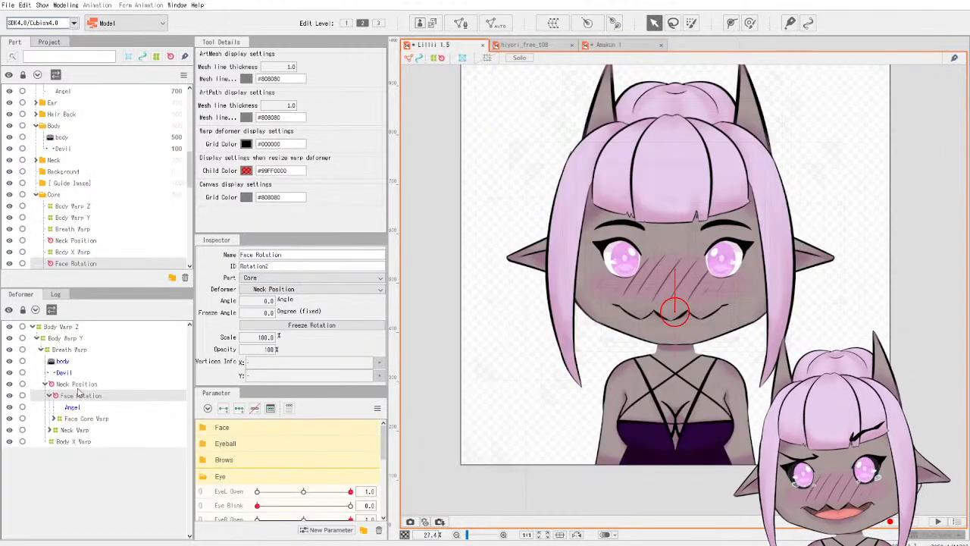
{"action": "left_click", "coordinate": [58, 432]}
{"action": "left_click", "coordinate": [50, 429]}
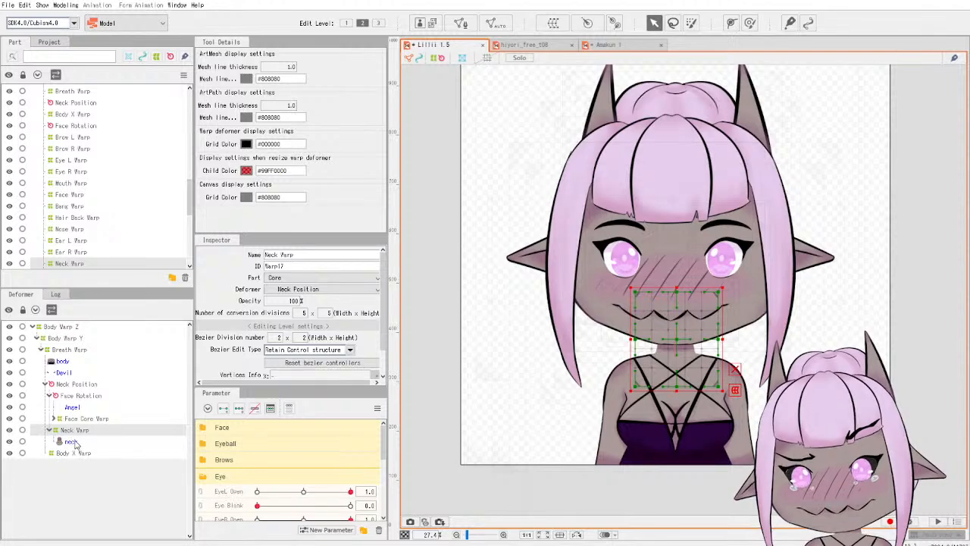
{"action": "left_click", "coordinate": [72, 442]}
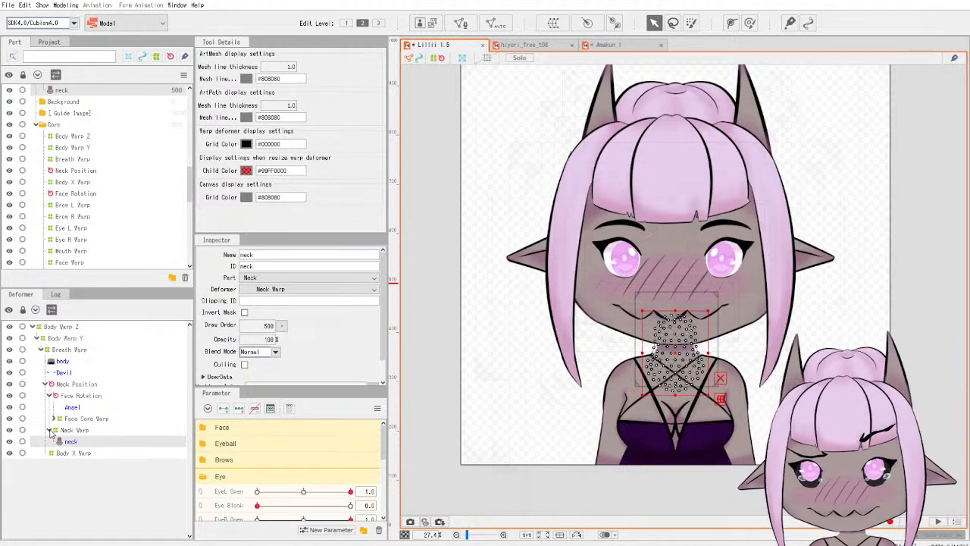
{"action": "left_click", "coordinate": [50, 430]}
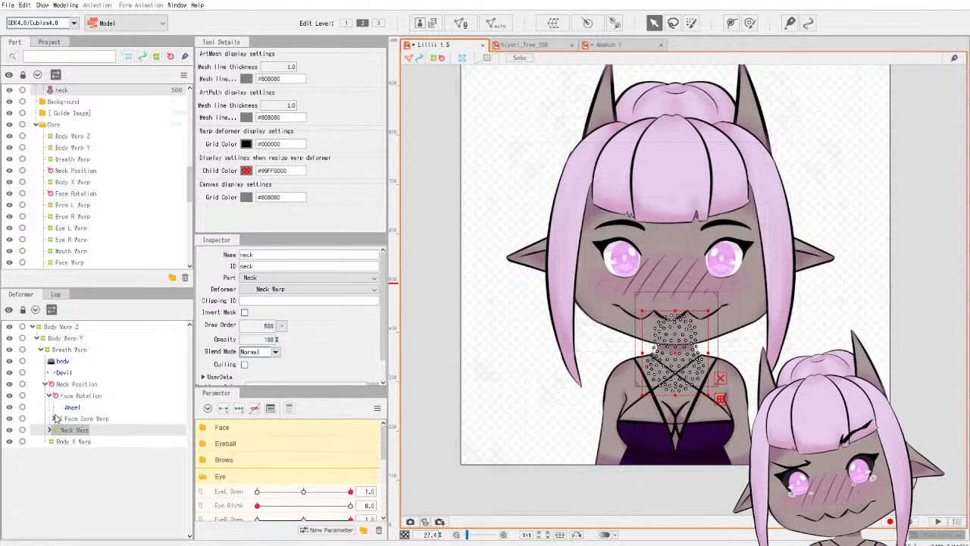
Expand Face Core Warp in the Lillii 1.5 hierarchy, examine its child deformers and canvas coverage, and return to the Amakun model.
{"action": "left_click", "coordinate": [54, 418]}
{"action": "scroll", "coordinate": [103, 376], "scroll_direction": "down", "scroll_amount": 1}
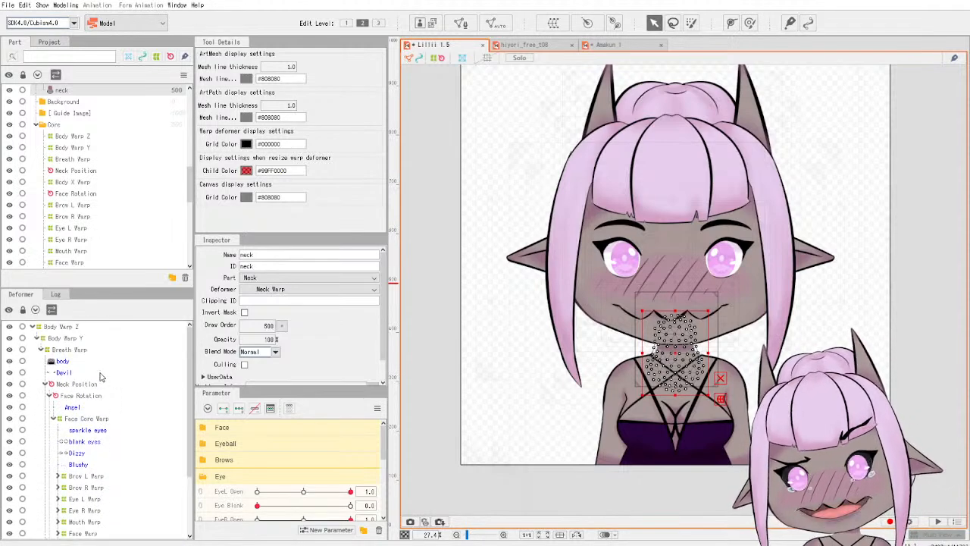
{"action": "left_click", "coordinate": [82, 355]}
{"action": "left_click", "coordinate": [87, 377]}
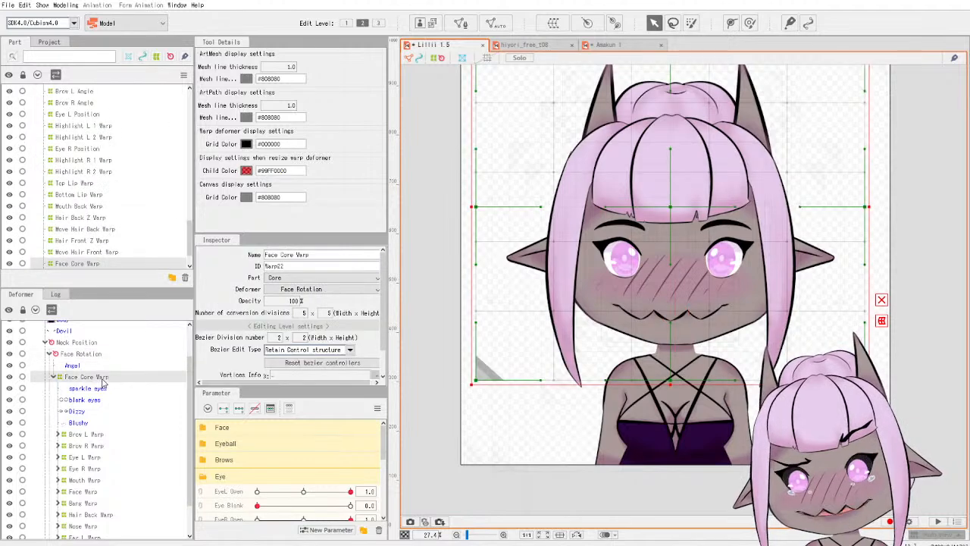
{"action": "left_click", "coordinate": [551, 45]}
{"action": "left_click", "coordinate": [606, 44]}
{"action": "scroll", "coordinate": [726, 245], "scroll_direction": "up", "scroll_amount": 1}
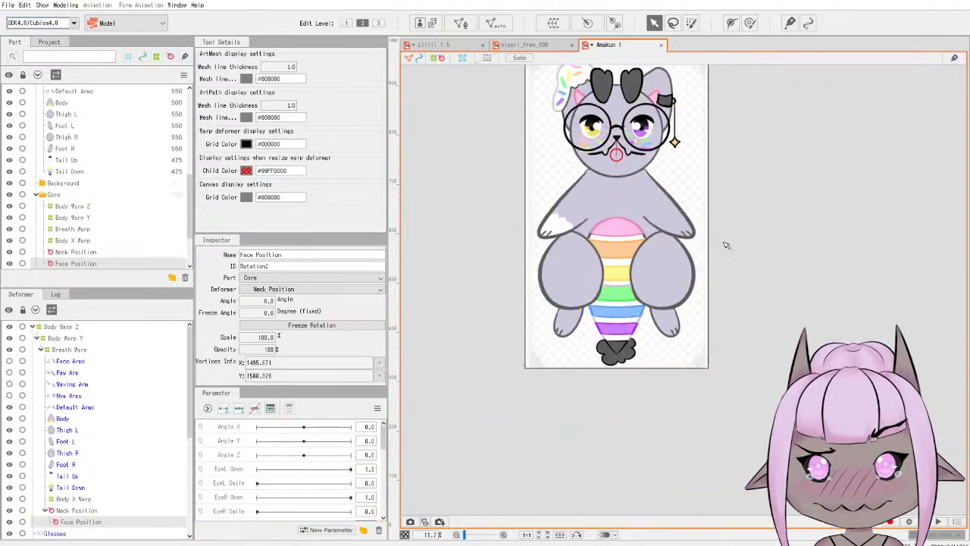
{"action": "scroll", "coordinate": [726, 245], "scroll_direction": "down", "scroll_amount": 1}
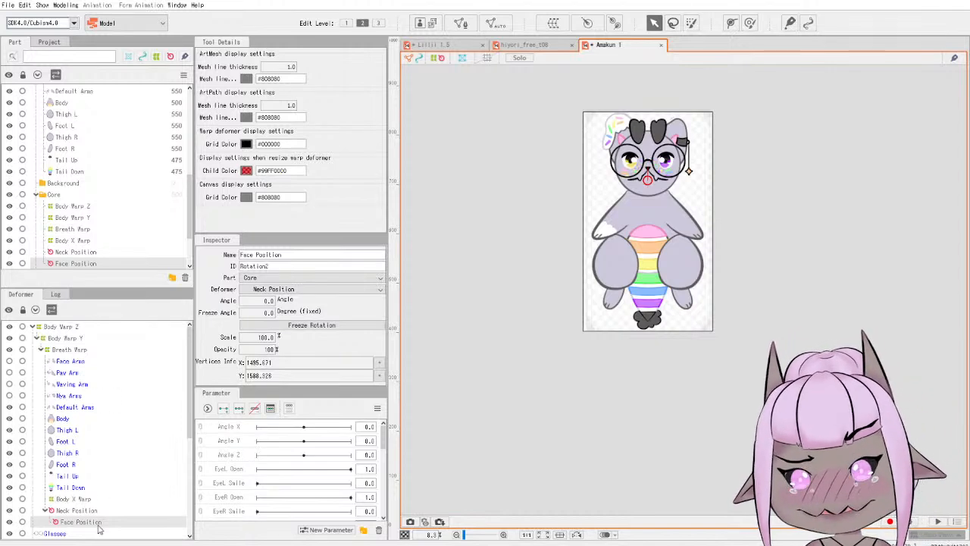
Rename Amakun's Face Position deformer as Face Rotation to match the Lillii model, and select it again.
{"action": "left_click", "coordinate": [465, 47]}
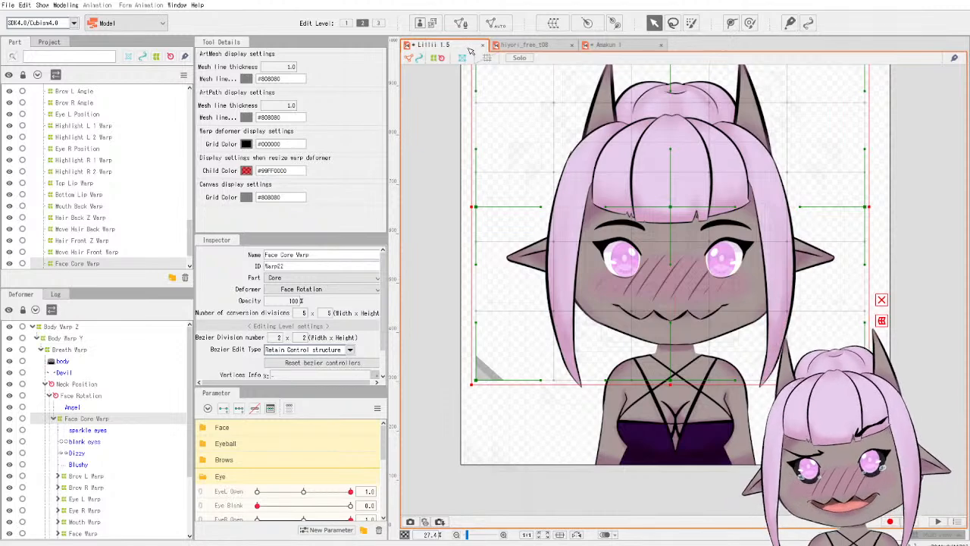
{"action": "left_click", "coordinate": [606, 47]}
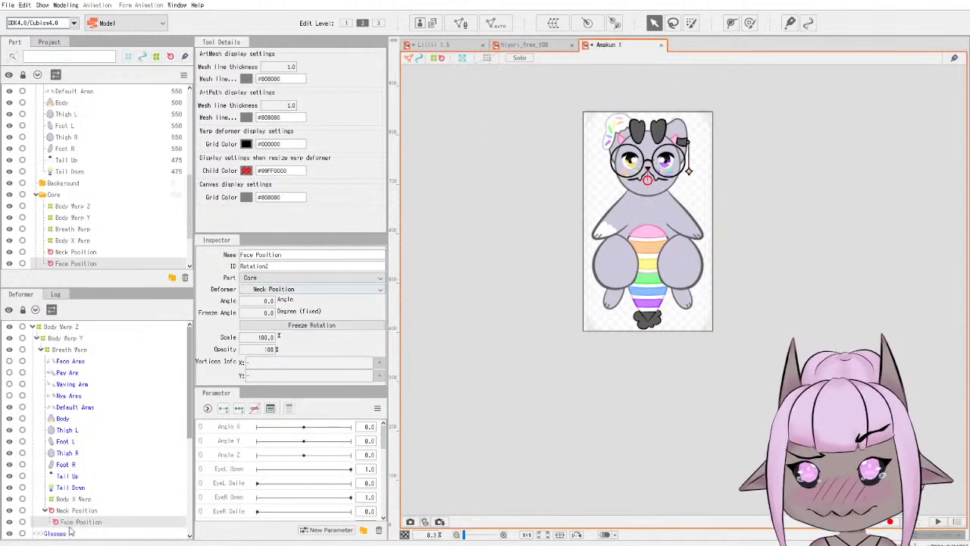
{"action": "left_click_drag", "start_coordinate": [299, 255], "coordinate": [263, 255]}
{"action": "type", "text": "N"}
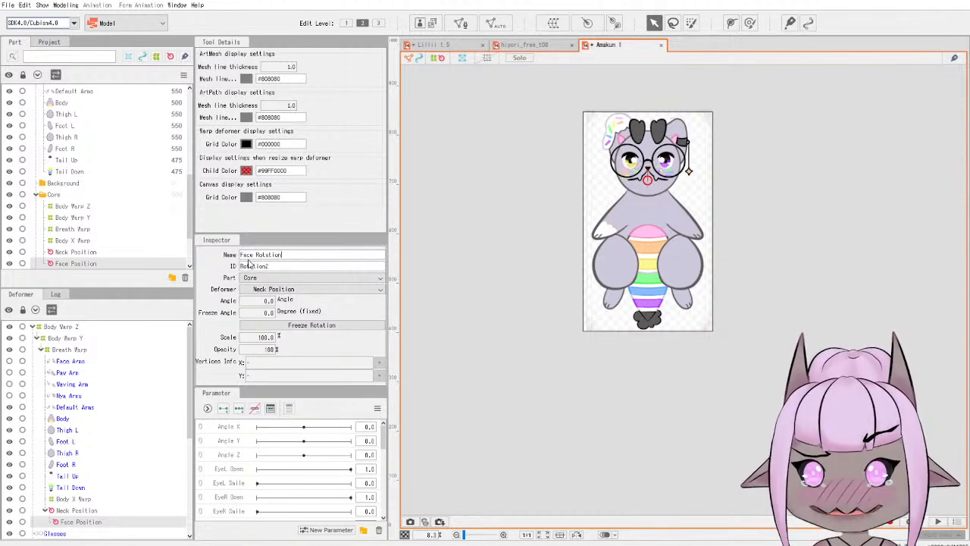
{"action": "left_click", "coordinate": [431, 293]}
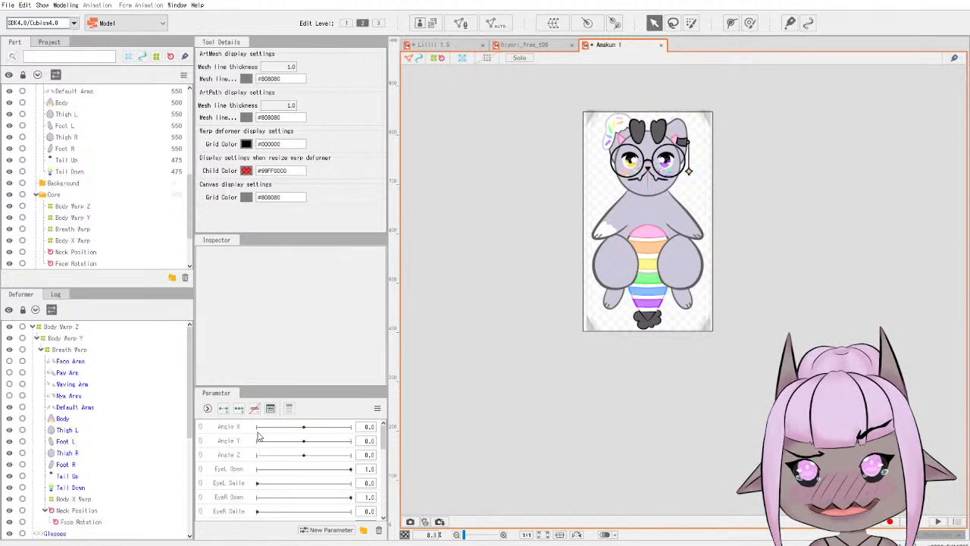
{"action": "left_click", "coordinate": [82, 524]}
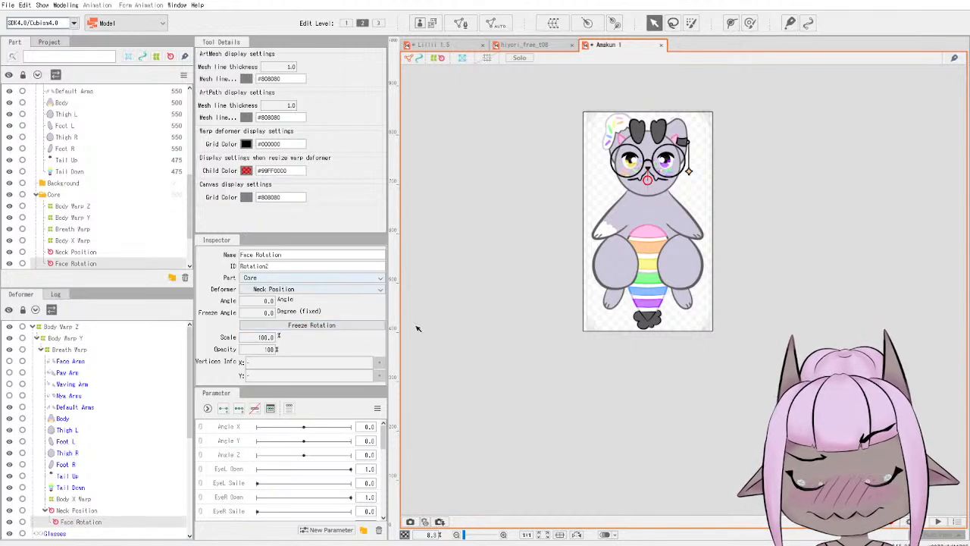
Check the Lillii 1.5 deformer hierarchy, and create a Face Core Warp deformer under Face Rotation in the Amakun 1 model's Core part.
{"action": "left_click", "coordinate": [455, 45]}
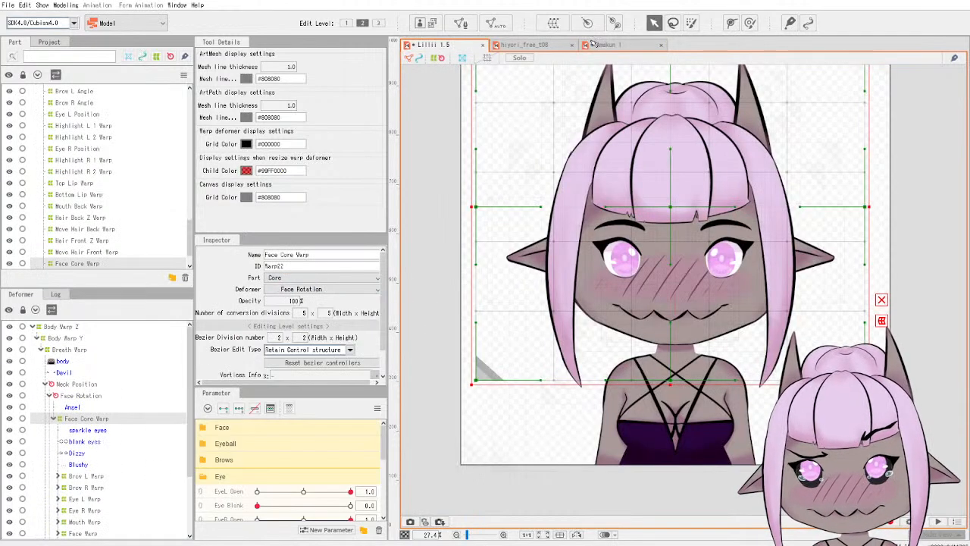
{"action": "left_click", "coordinate": [606, 45]}
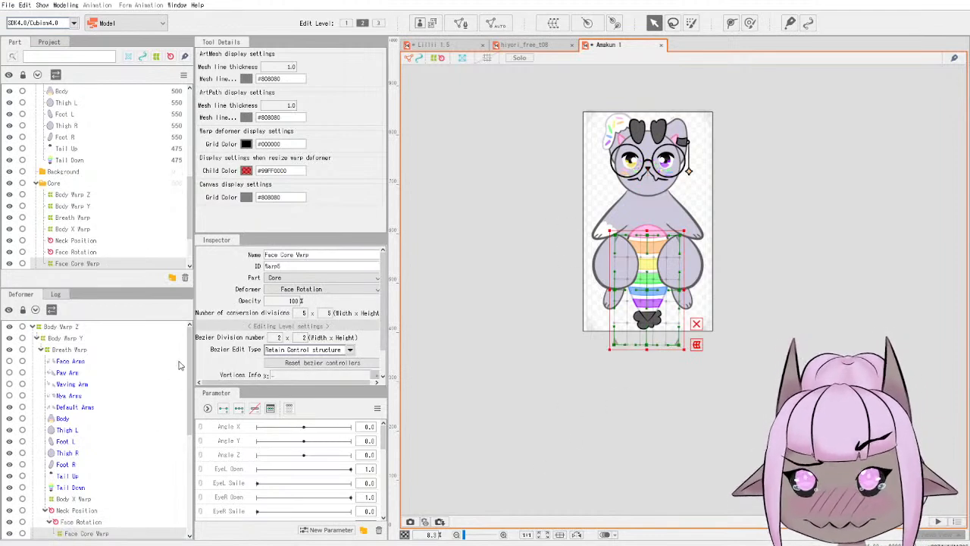
{"action": "scroll", "coordinate": [180, 368], "scroll_direction": "down", "scroll_amount": 1}
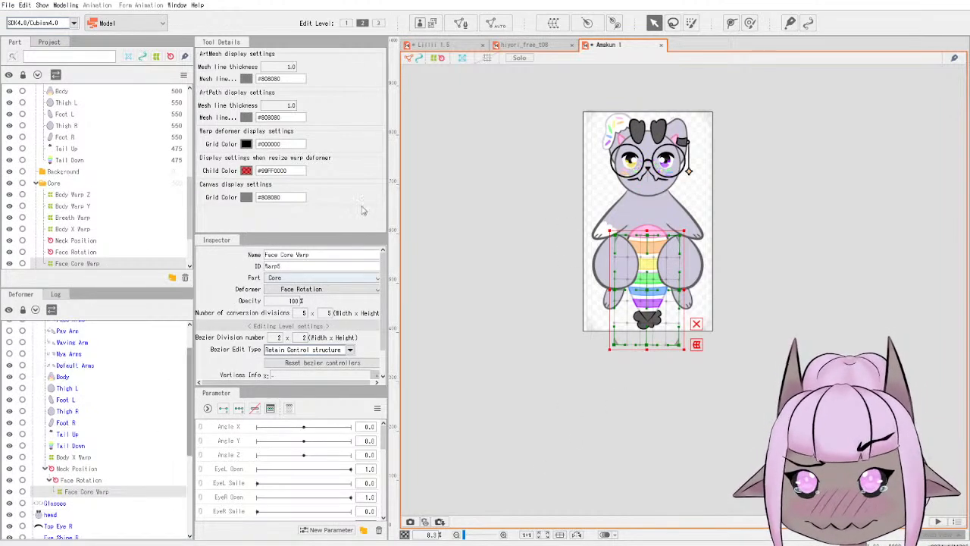
Move the Amakun 1 Face Core Warp up over the head and widen it until it surrounds the face and both ears.
{"action": "left_click", "coordinate": [467, 46]}
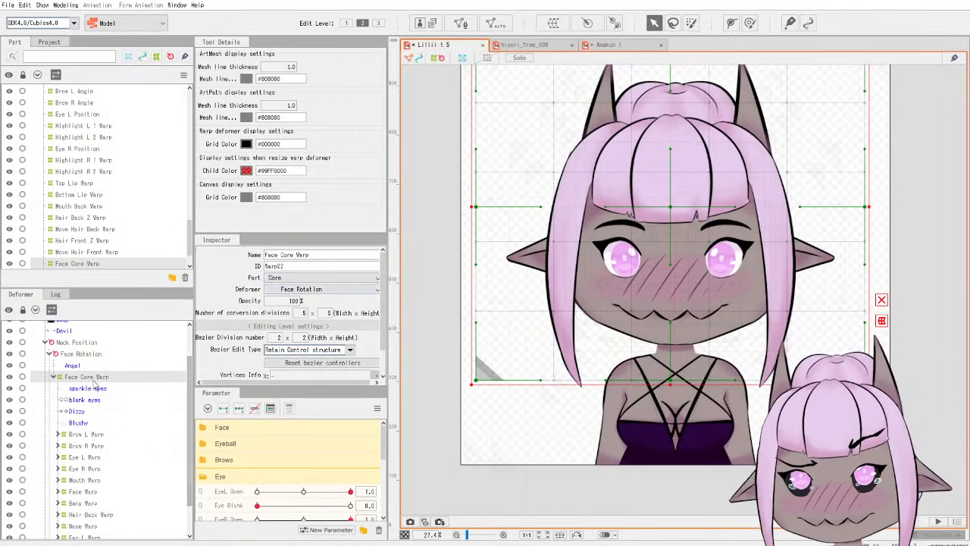
{"action": "left_click", "coordinate": [631, 47]}
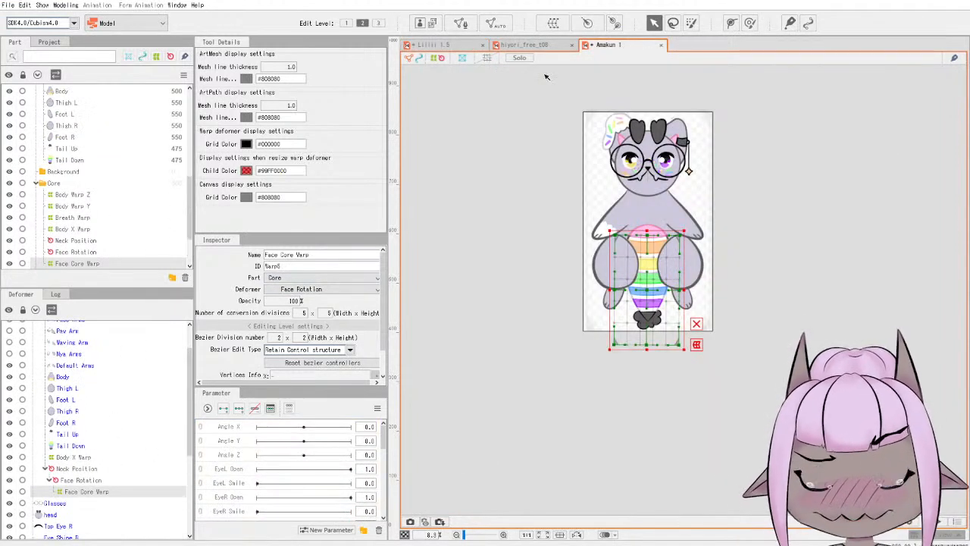
{"action": "left_click", "coordinate": [104, 493]}
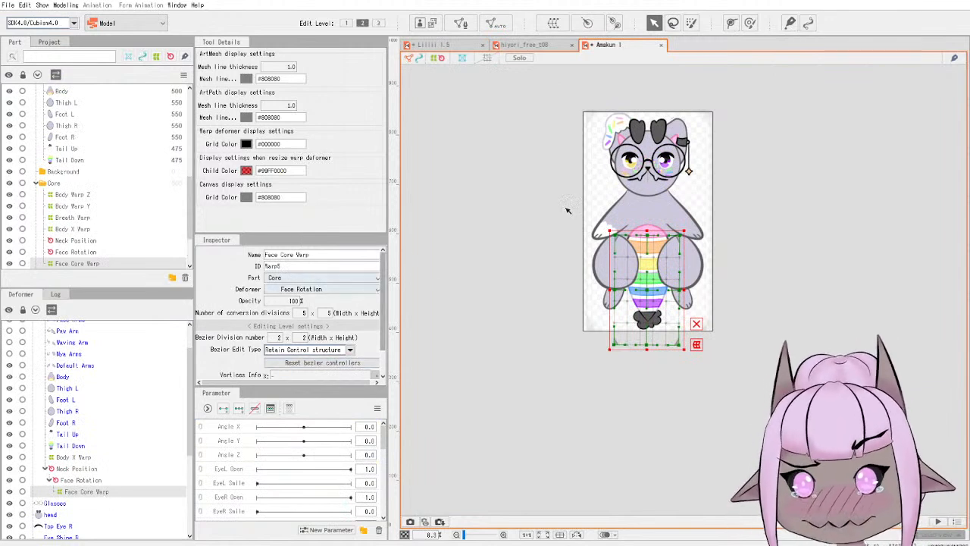
{"action": "left_click_drag", "start_coordinate": [649, 290], "coordinate": [595, 157]}
{"action": "left_click_drag", "start_coordinate": [686, 157], "coordinate": [706, 157]}
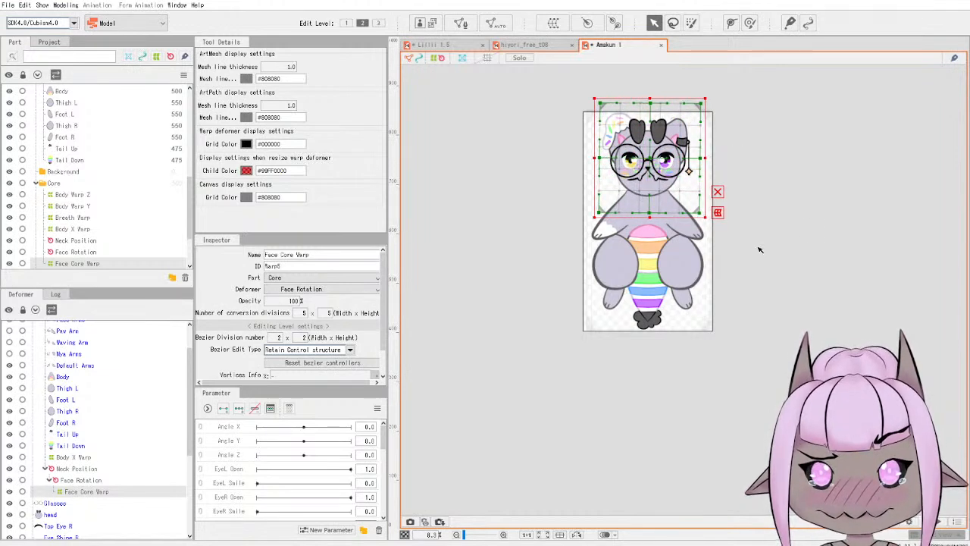
{"action": "scroll", "coordinate": [760, 251], "scroll_direction": "up", "scroll_amount": 3}
Compare how the Face Core Warp covers the head in the Lillii 1.5 and Amakun 1 models.
{"action": "left_click", "coordinate": [438, 45]}
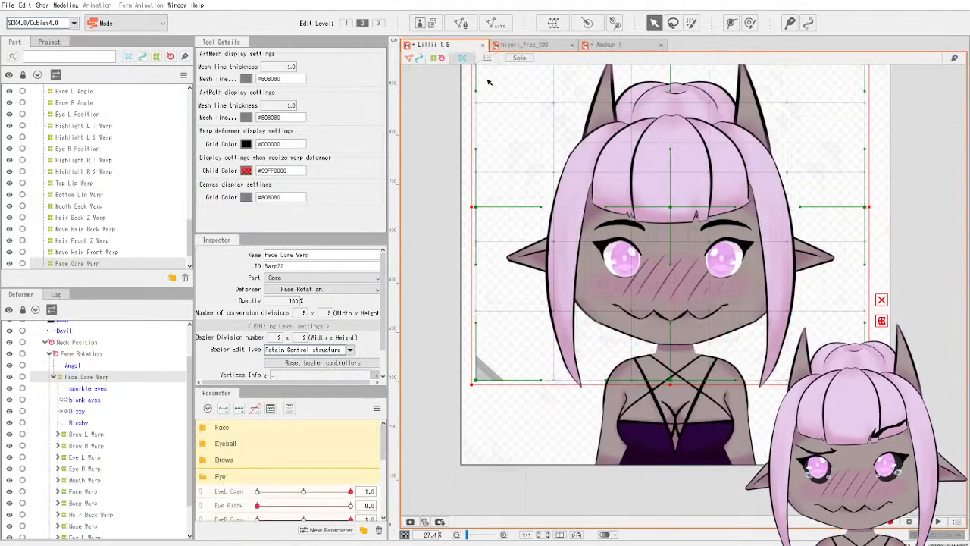
{"action": "left_click", "coordinate": [606, 44]}
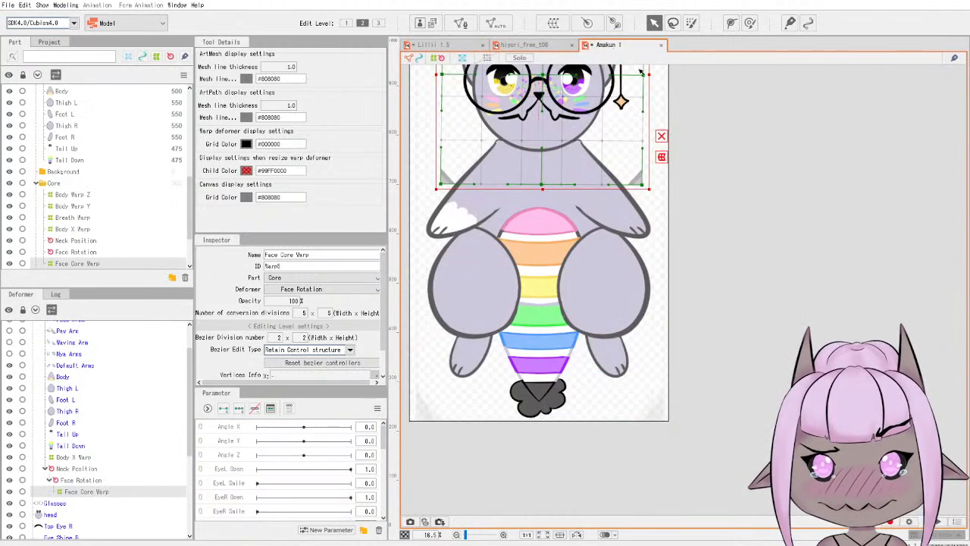
{"action": "scroll", "coordinate": [629, 315], "scroll_direction": "down", "scroll_amount": 3}
{"action": "scroll", "coordinate": [469, 216], "scroll_direction": "up", "scroll_amount": 4}
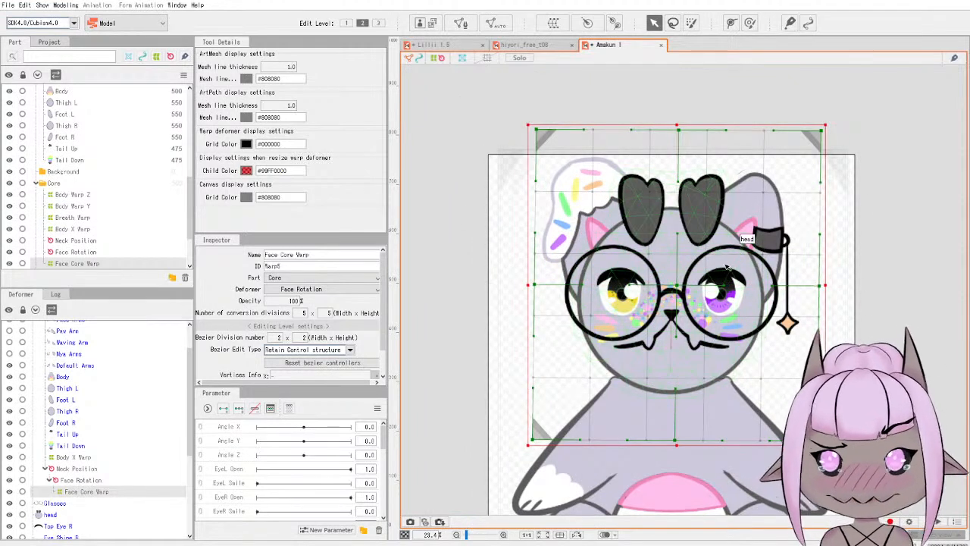
{"action": "left_click", "coordinate": [456, 224]}
Examine the sparkle eyes, blank eyes, Dizzy and Blushy meshes inside the Lillii 1.5 Face Core Warp.
{"action": "left_click", "coordinate": [448, 45]}
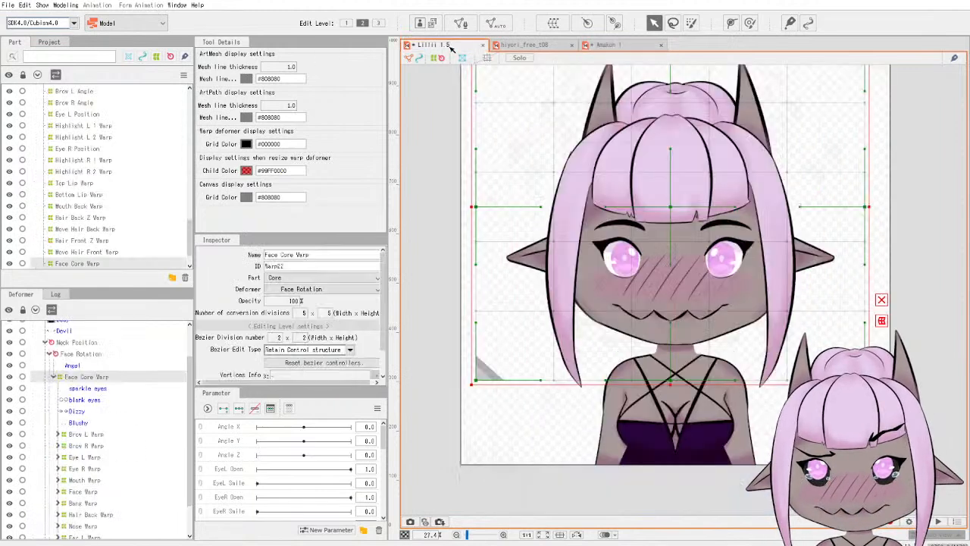
{"action": "left_click", "coordinate": [97, 389]}
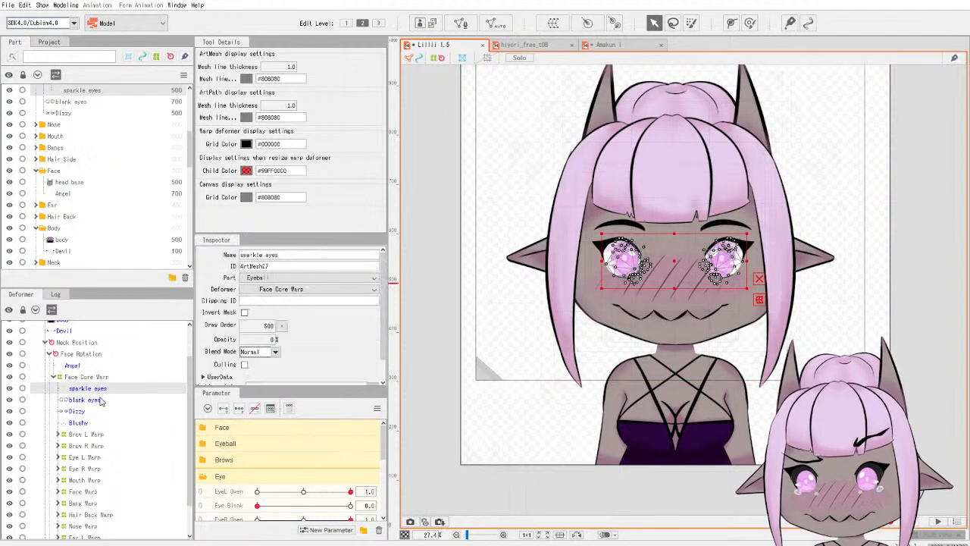
{"action": "left_click", "coordinate": [101, 400]}
{"action": "left_click", "coordinate": [101, 413]}
{"action": "left_click", "coordinate": [102, 424]}
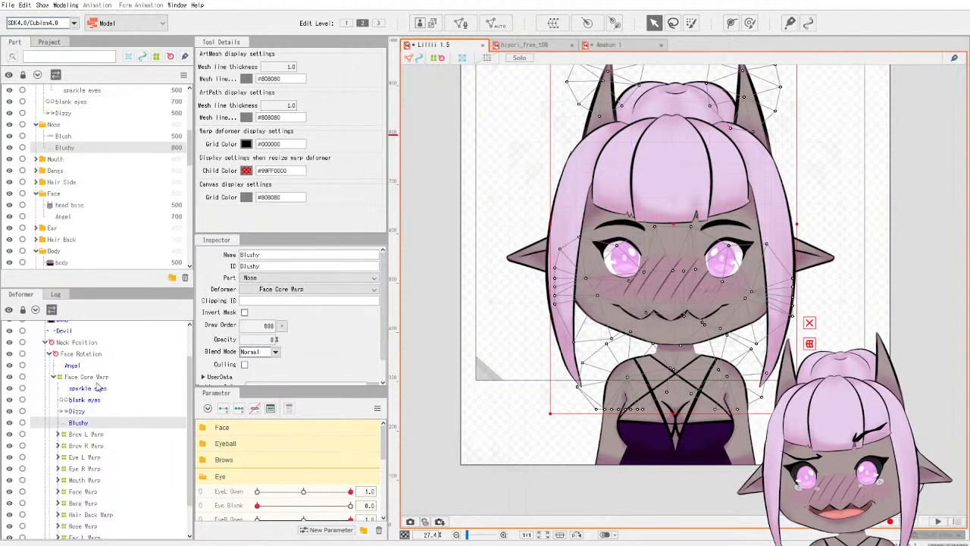
{"action": "left_click", "coordinate": [99, 390]}
{"action": "left_click", "coordinate": [98, 400]}
{"action": "left_click", "coordinate": [97, 423]}
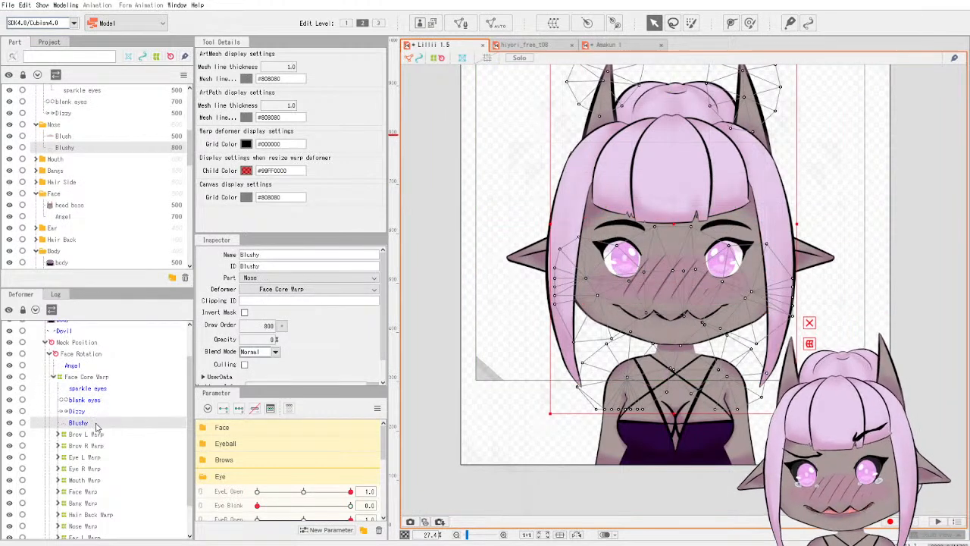
{"action": "left_click", "coordinate": [103, 378]}
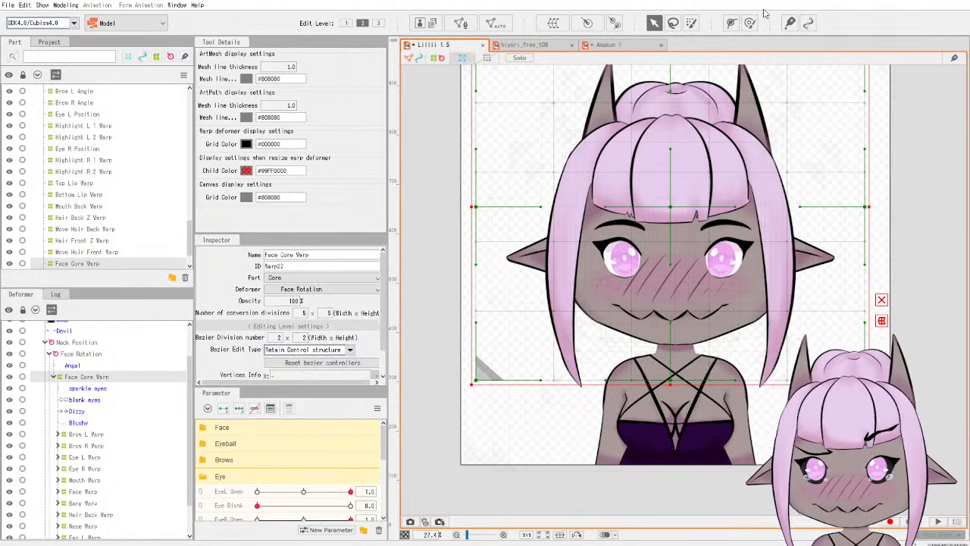
Check the Amakun 1 deformer list against the Lillii 1.5 expression meshes, reviewing Dizzy, Blushy, blank eyes and sparkle eyes again.
{"action": "left_click", "coordinate": [614, 46]}
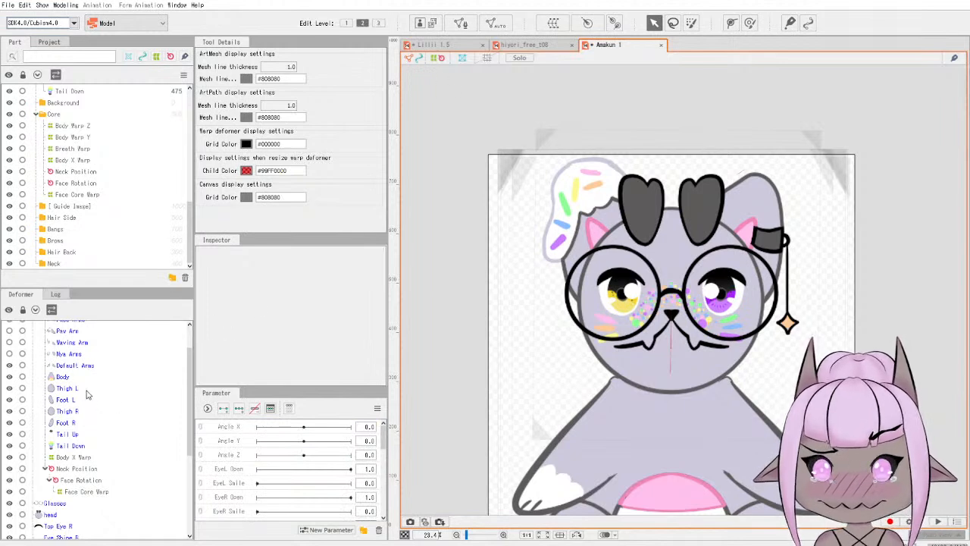
{"action": "scroll", "coordinate": [86, 398], "scroll_direction": "down", "scroll_amount": 3}
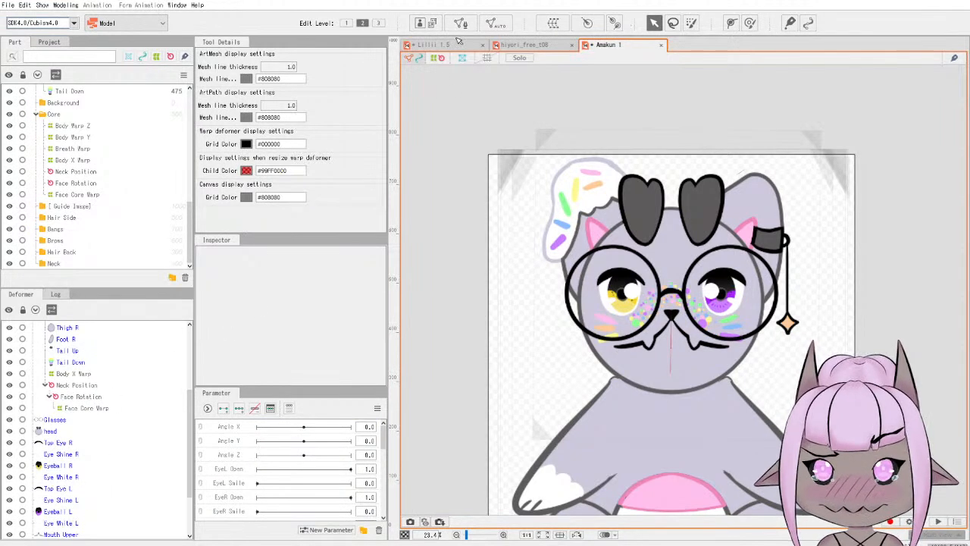
{"action": "left_click", "coordinate": [460, 43]}
{"action": "left_click", "coordinate": [82, 390]}
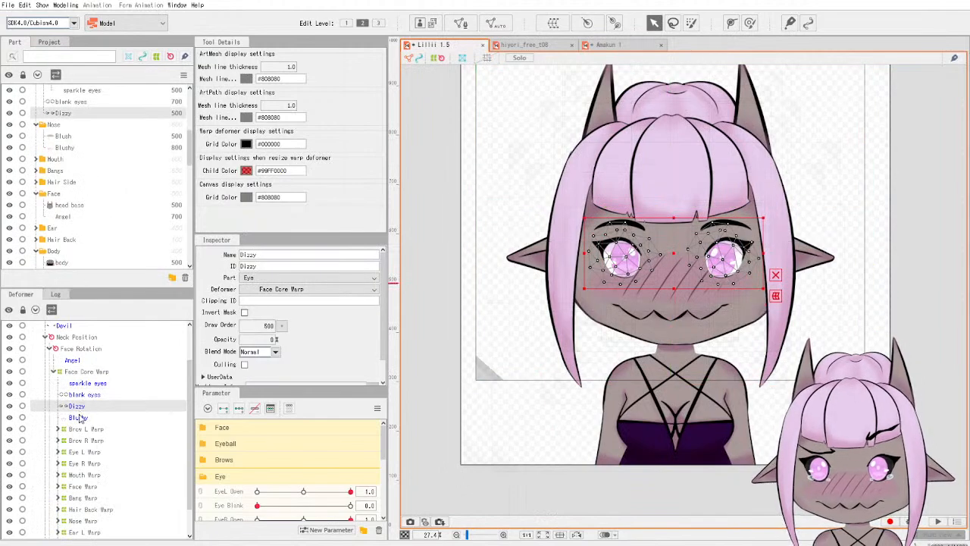
{"action": "left_click", "coordinate": [78, 417]}
{"action": "left_click", "coordinate": [76, 406]}
{"action": "left_click", "coordinate": [84, 394]}
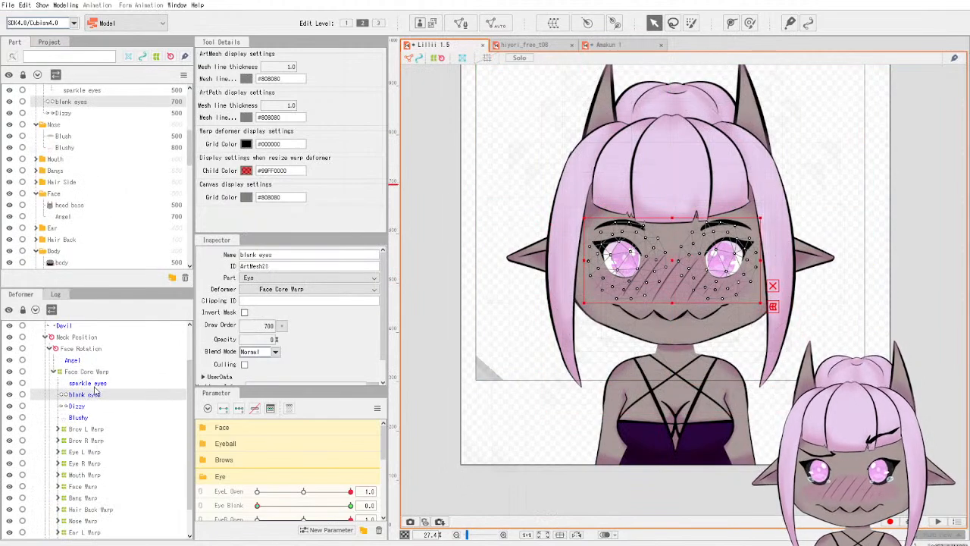
{"action": "left_click", "coordinate": [97, 384]}
{"action": "scroll", "coordinate": [75, 402], "scroll_direction": "down", "scroll_amount": 1}
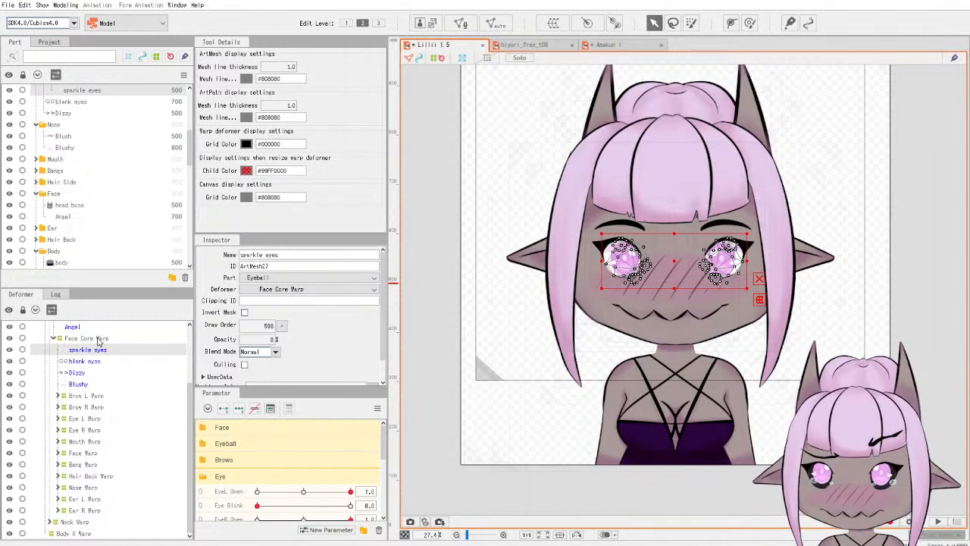
Examine the brow, eye, mouth, face, bang, hair back, nose and ear warps inside the Lillii 1.5 Face Core Warp.
{"action": "left_click", "coordinate": [87, 396]}
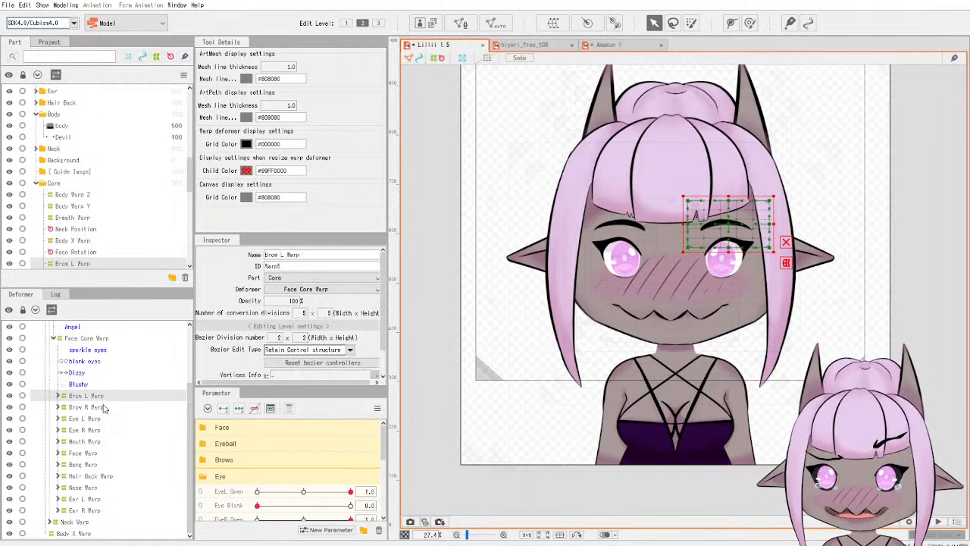
{"action": "left_click", "coordinate": [104, 408]}
{"action": "left_click", "coordinate": [106, 419]}
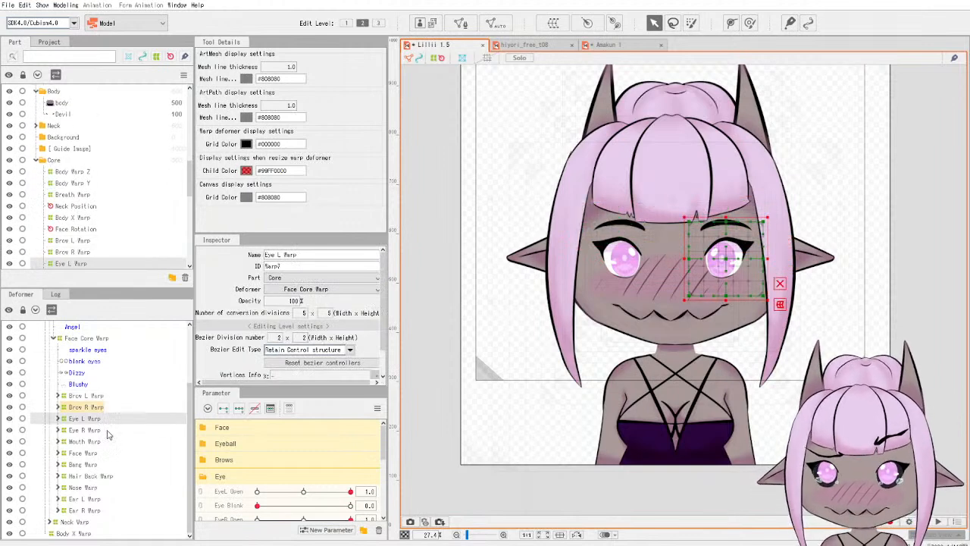
{"action": "left_click", "coordinate": [107, 430]}
{"action": "left_click", "coordinate": [112, 441]}
{"action": "left_click", "coordinate": [115, 454]}
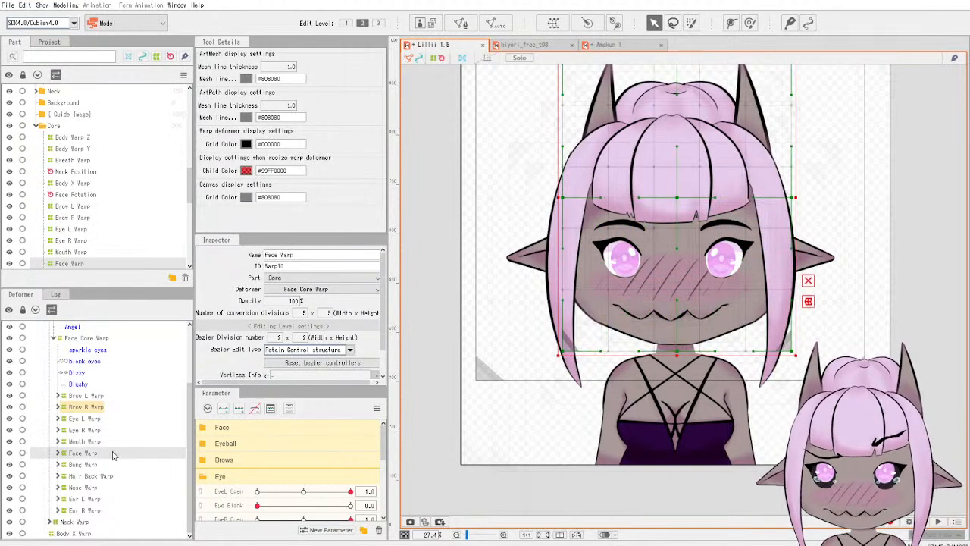
{"action": "left_click", "coordinate": [97, 464]}
{"action": "left_click", "coordinate": [104, 476]}
{"action": "left_click", "coordinate": [102, 488]}
{"action": "left_click", "coordinate": [104, 500]}
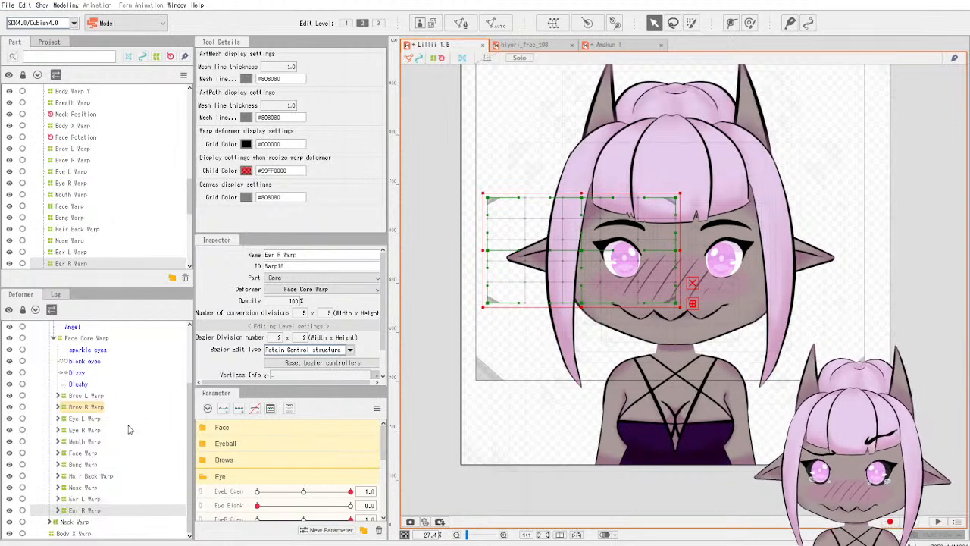
{"action": "left_click", "coordinate": [103, 395]}
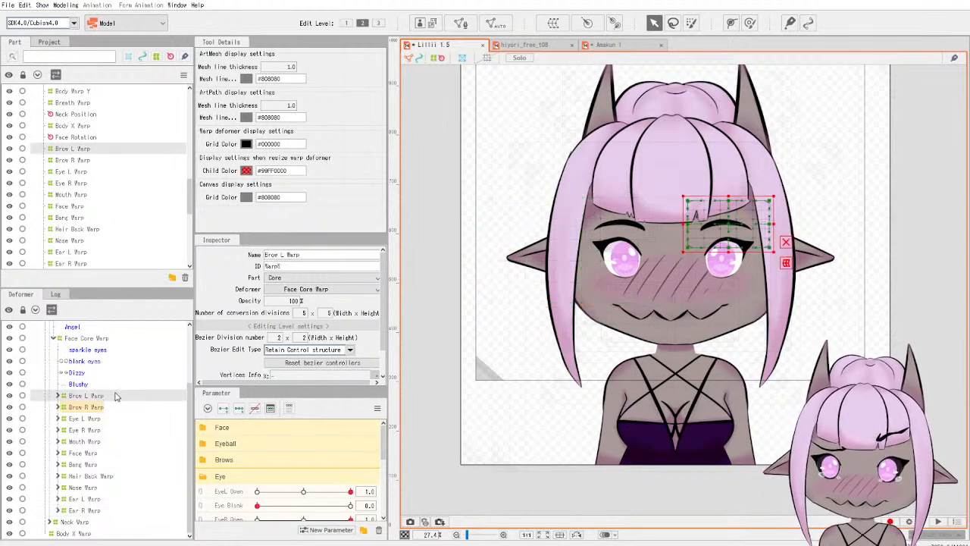
{"action": "left_click", "coordinate": [86, 418]}
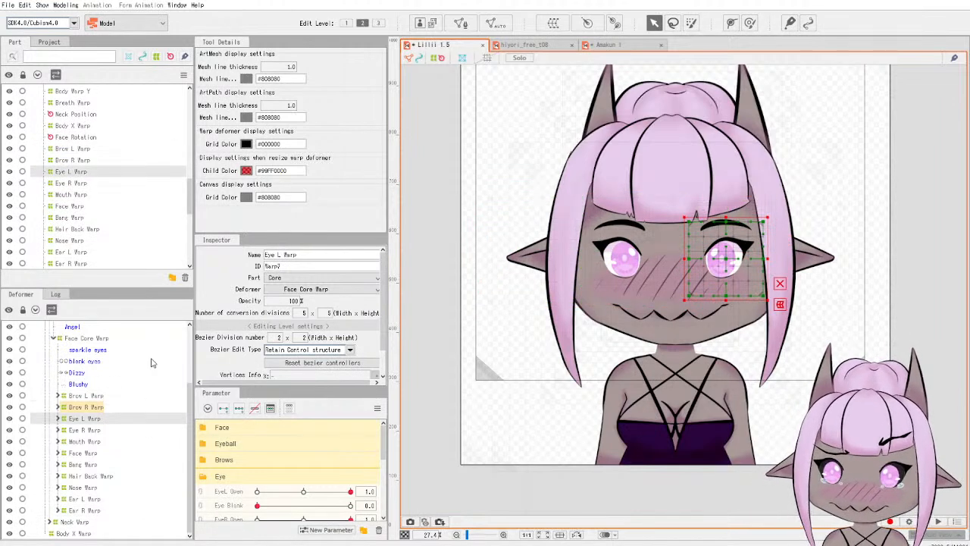
Create an Eye L Warp under Face Core Warp in the Amakun 1 model and fit it around the purple eye's glasses lens.
{"action": "left_click", "coordinate": [608, 45]}
{"action": "left_click", "coordinate": [76, 455]}
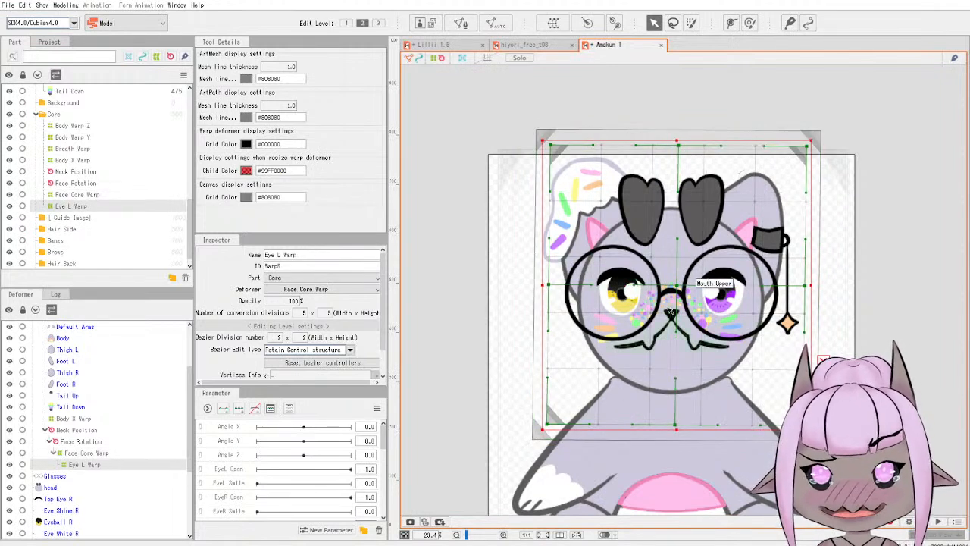
{"action": "left_click_drag", "start_coordinate": [810, 142], "coordinate": [663, 307]}
{"action": "left_click_drag", "start_coordinate": [608, 366], "coordinate": [737, 288]}
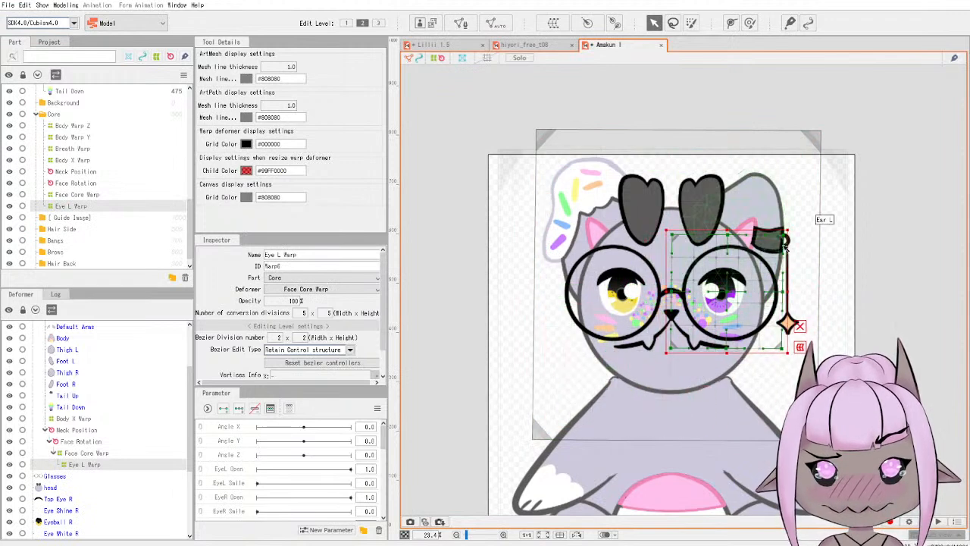
{"action": "left_click_drag", "start_coordinate": [788, 229], "coordinate": [767, 262]}
{"action": "left_click_drag", "start_coordinate": [714, 304], "coordinate": [720, 295]}
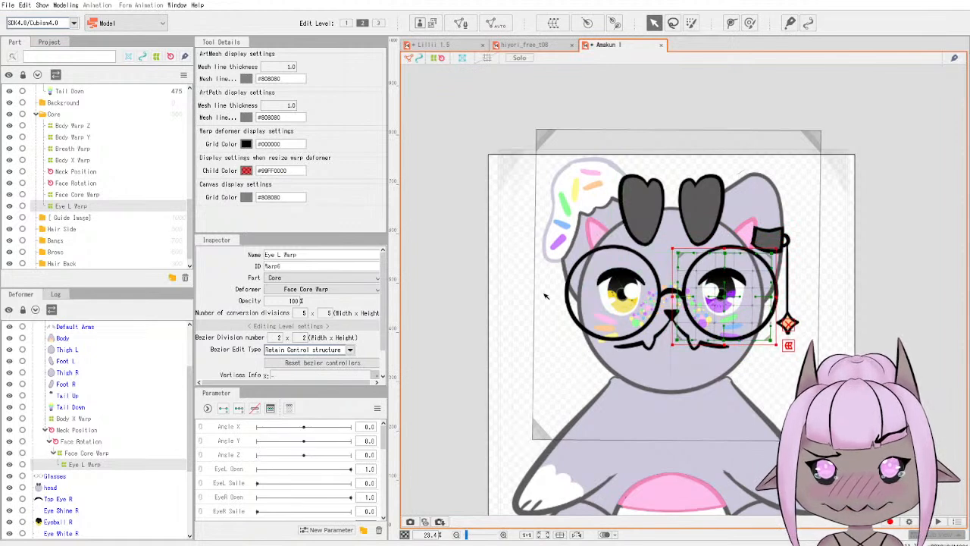
Create an Eye R Warp under Face Core Warp and fit it around the yellow eye's glasses lens.
{"action": "left_click", "coordinate": [87, 452]}
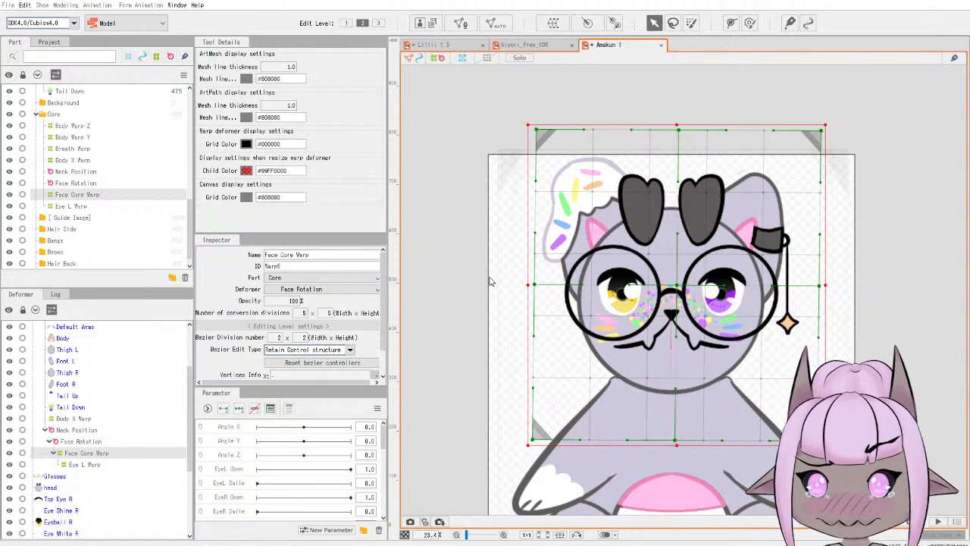
{"action": "left_click", "coordinate": [577, 413]}
{"action": "left_click_drag", "start_coordinate": [675, 274], "coordinate": [639, 275]}
{"action": "left_click_drag", "start_coordinate": [780, 143], "coordinate": [680, 275]}
{"action": "left_click_drag", "start_coordinate": [618, 343], "coordinate": [634, 293]}
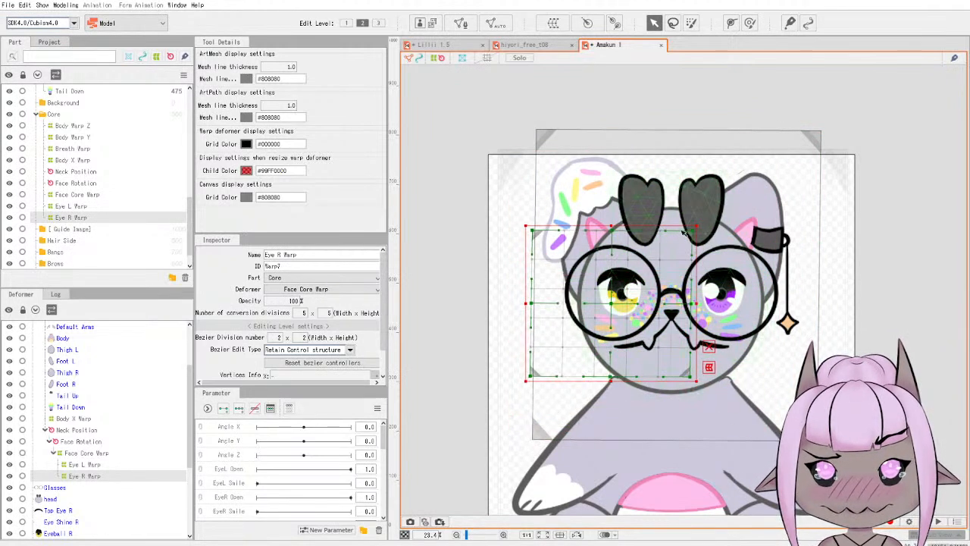
{"action": "left_click_drag", "start_coordinate": [697, 227], "coordinate": [634, 282]}
{"action": "left_click_drag", "start_coordinate": [580, 328], "coordinate": [615, 295]}
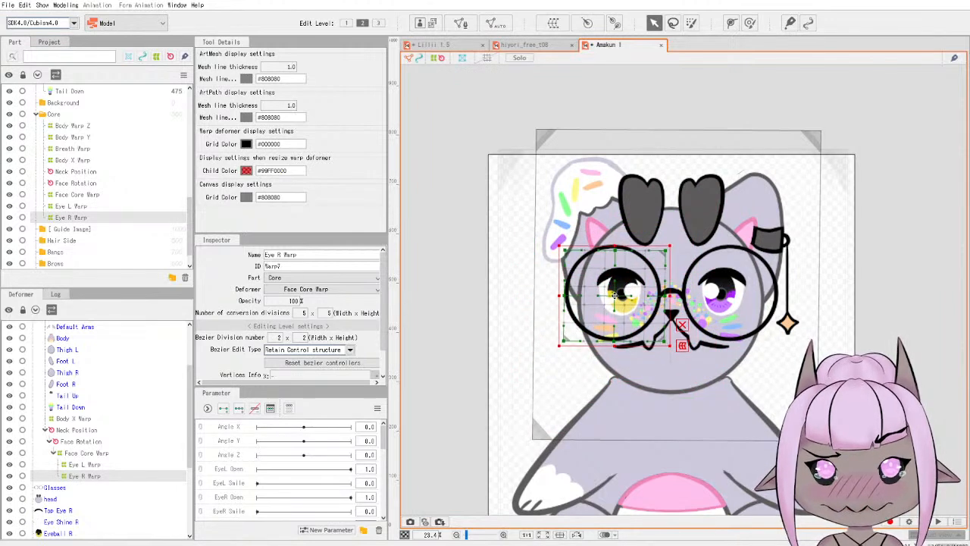
Select the Amakun 1 Face Core Warp as parent, and check the Mouth Warp's coverage and nesting in the Lillii 1.5 model.
{"action": "left_click", "coordinate": [91, 453]}
{"action": "left_click", "coordinate": [434, 45]}
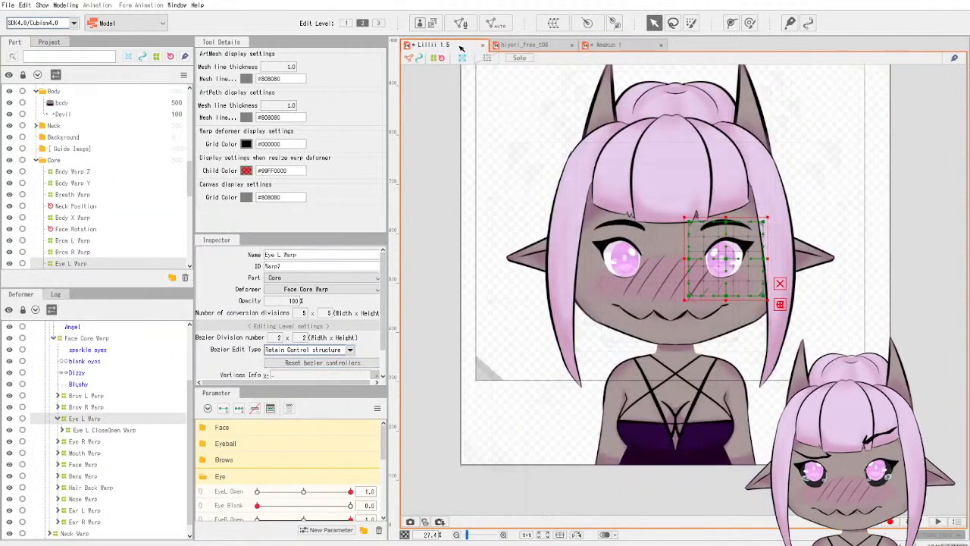
{"action": "left_click", "coordinate": [58, 419]}
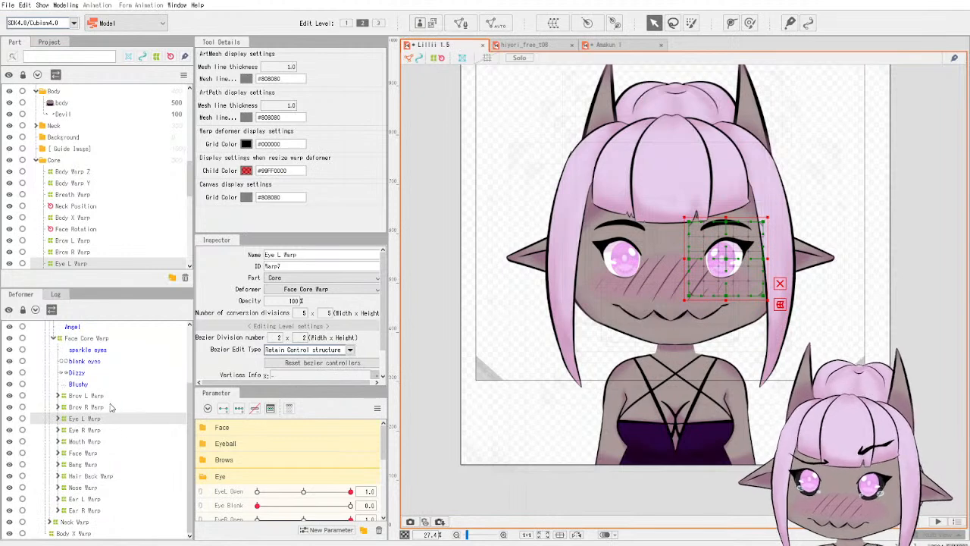
{"action": "left_click", "coordinate": [91, 442]}
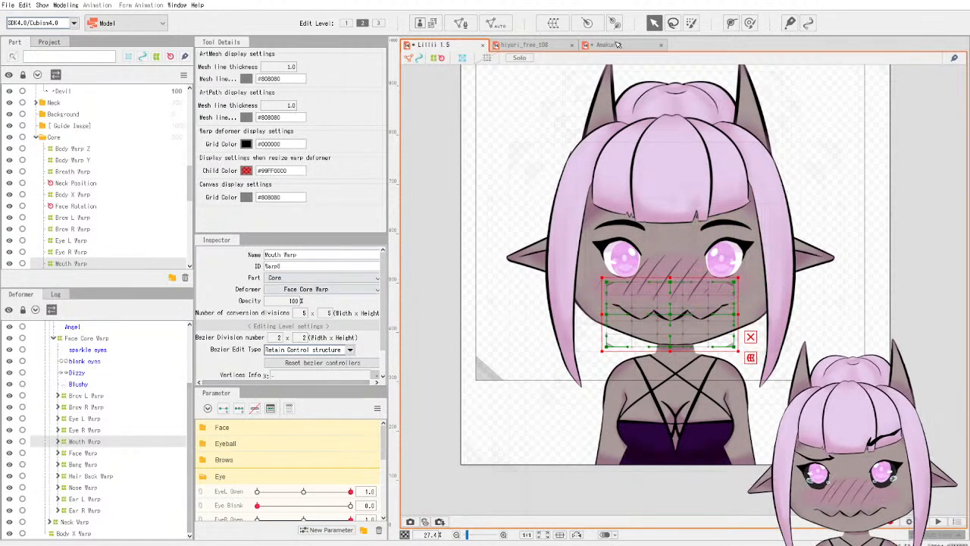
Create a Mouth Warp under Face Core Warp in the Amakun 1 model and fit it over the mouth and chin area.
{"action": "left_click", "coordinate": [617, 45]}
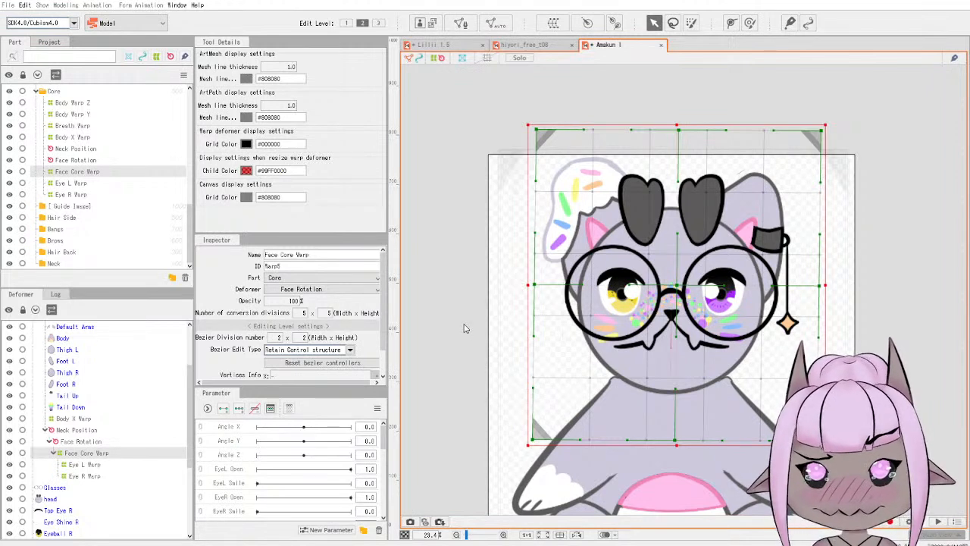
{"action": "left_click", "coordinate": [572, 413]}
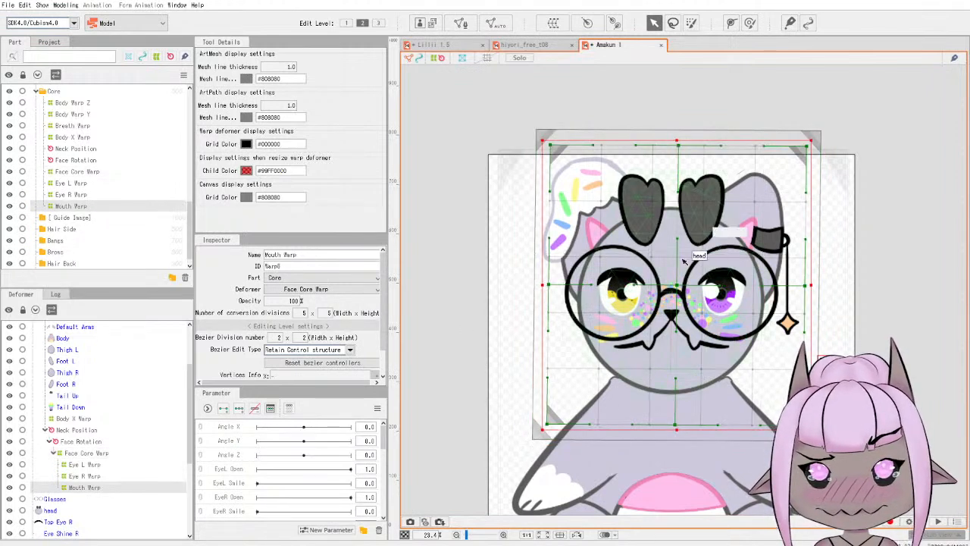
{"action": "left_click_drag", "start_coordinate": [808, 140], "coordinate": [733, 321]}
{"action": "left_click_drag", "start_coordinate": [640, 378], "coordinate": [669, 340]}
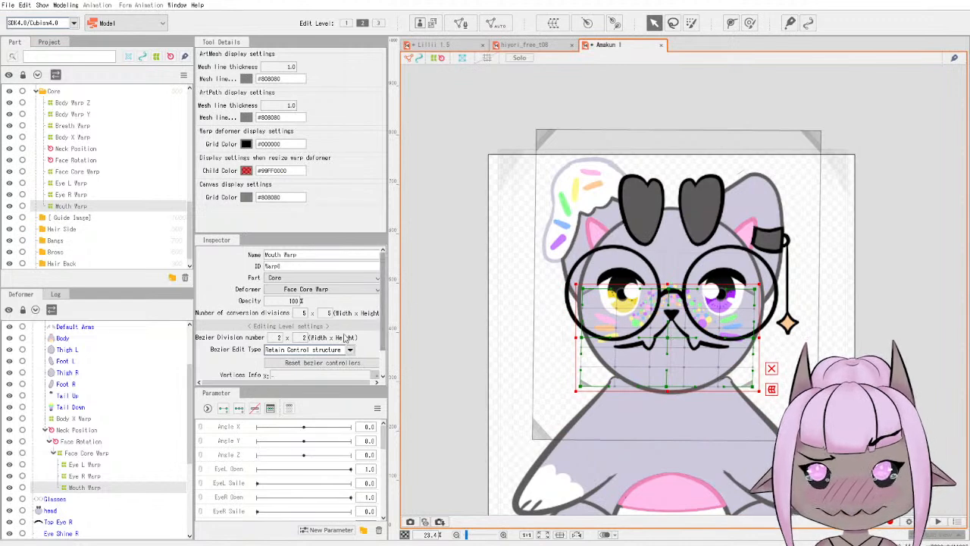
Check the Face Warp in Lillii 1.5, and create a Face Warp under Face Core Warp in Amakun 1 that encloses the whole head.
{"action": "left_click", "coordinate": [86, 452]}
{"action": "left_click", "coordinate": [447, 45]}
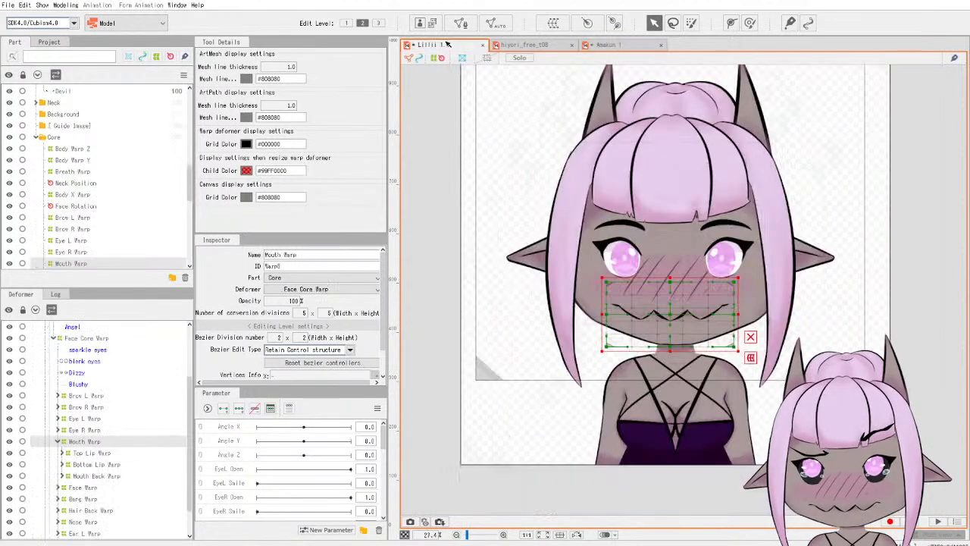
{"action": "left_click", "coordinate": [58, 441]}
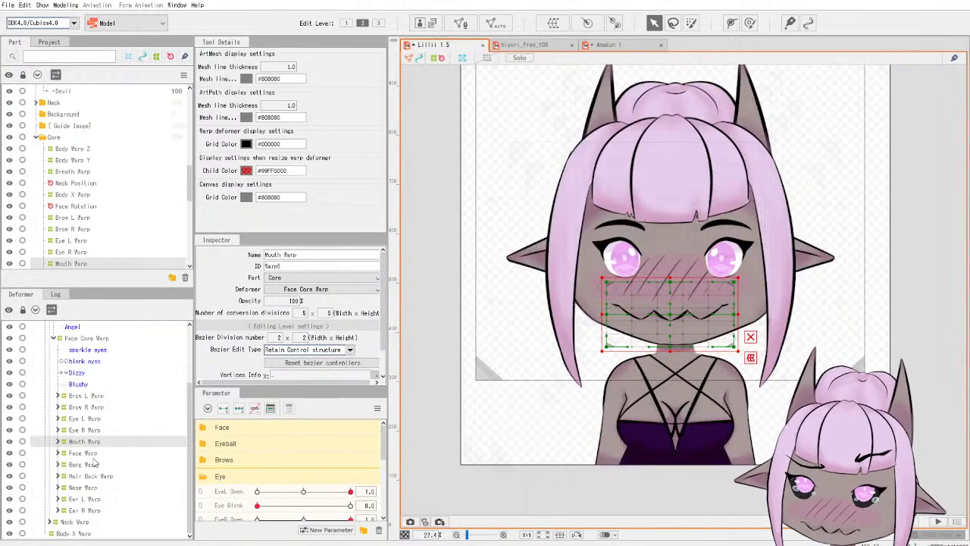
{"action": "left_click", "coordinate": [82, 452]}
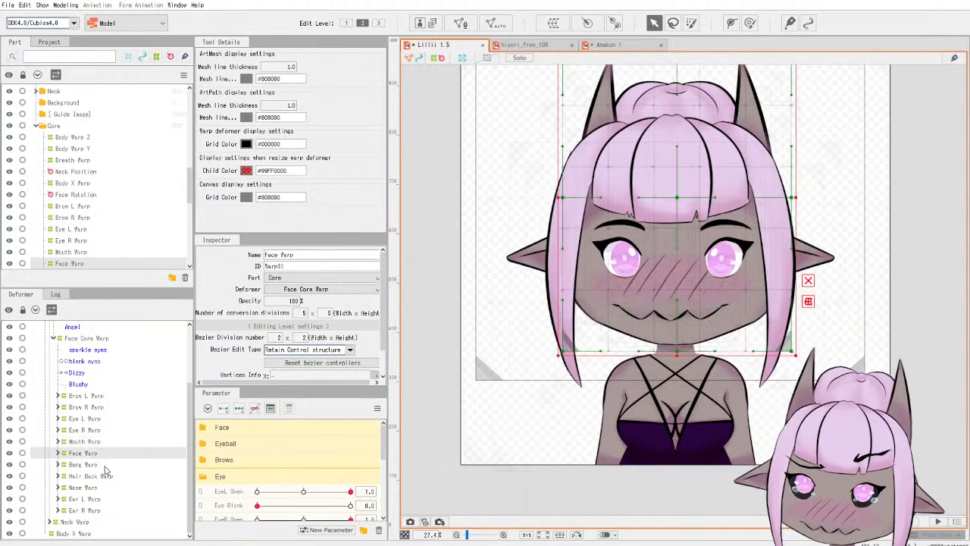
{"action": "left_click", "coordinate": [610, 46]}
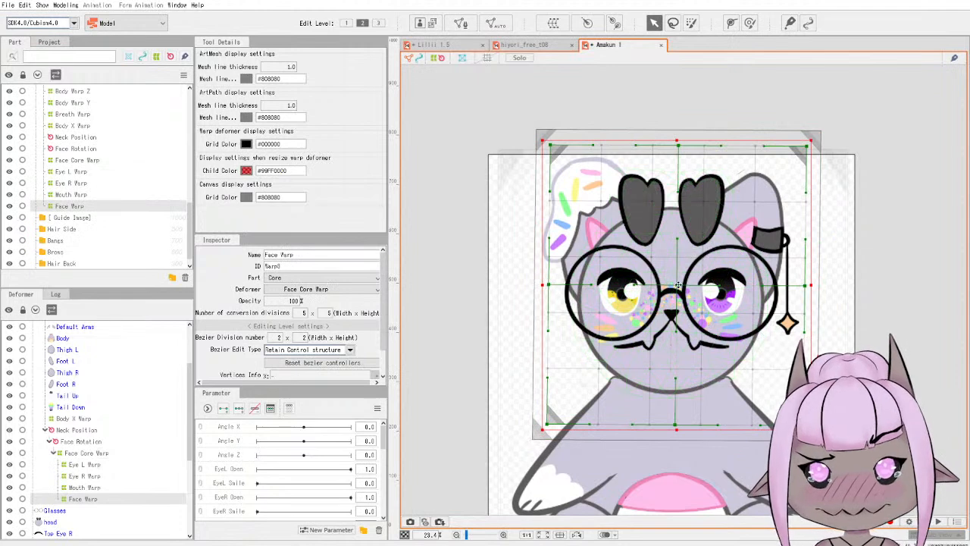
{"action": "left_click_drag", "start_coordinate": [678, 286], "coordinate": [668, 270]}
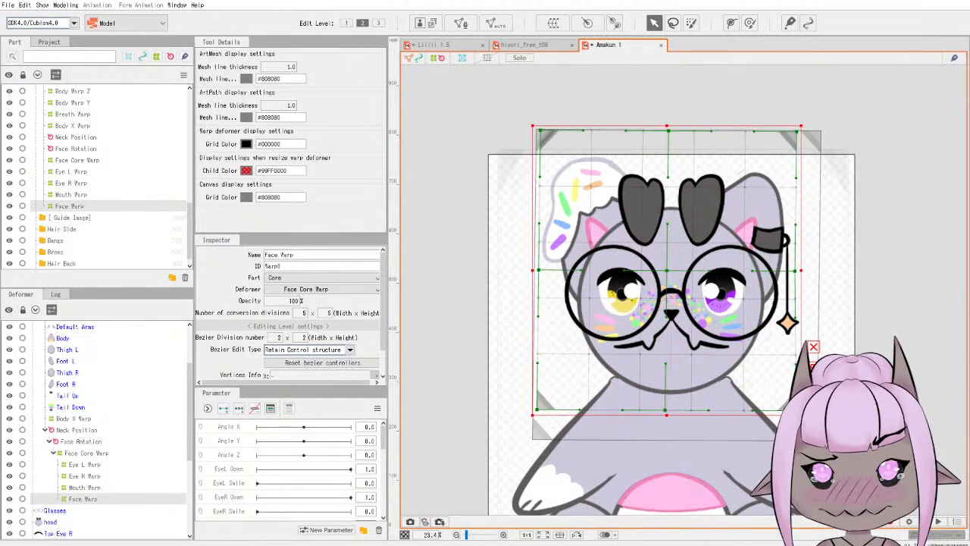
{"action": "left_click_drag", "start_coordinate": [801, 415], "coordinate": [811, 424]}
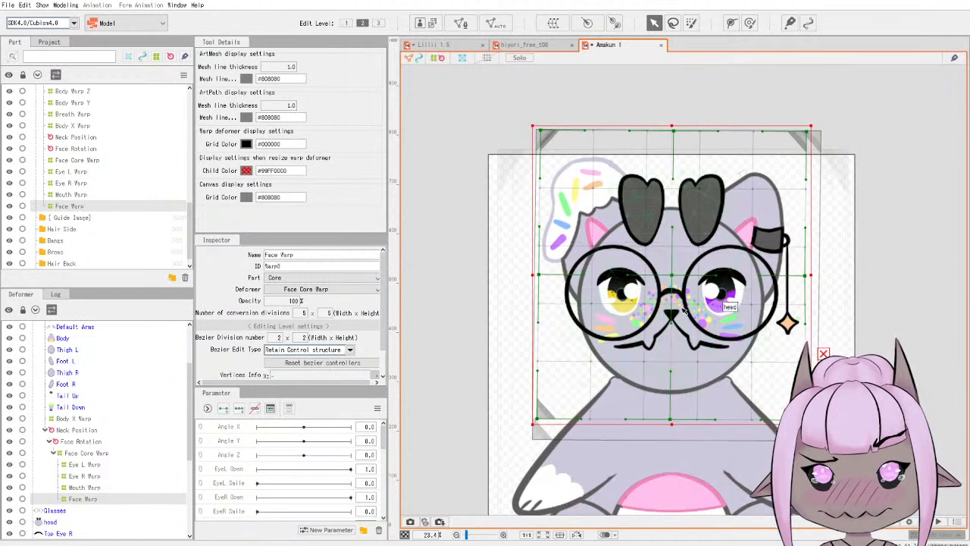
{"action": "left_click_drag", "start_coordinate": [671, 276], "coordinate": [665, 264]}
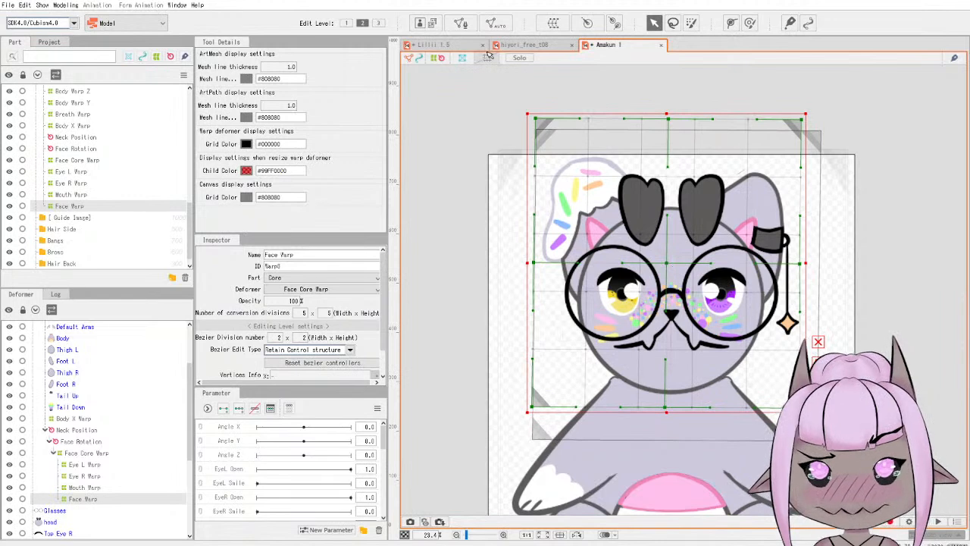
Examine the coverage of the Bang, Hair Back and Nose Warps in the Lillii 1.5 model.
{"action": "left_click", "coordinate": [436, 45]}
{"action": "left_click", "coordinate": [58, 452]}
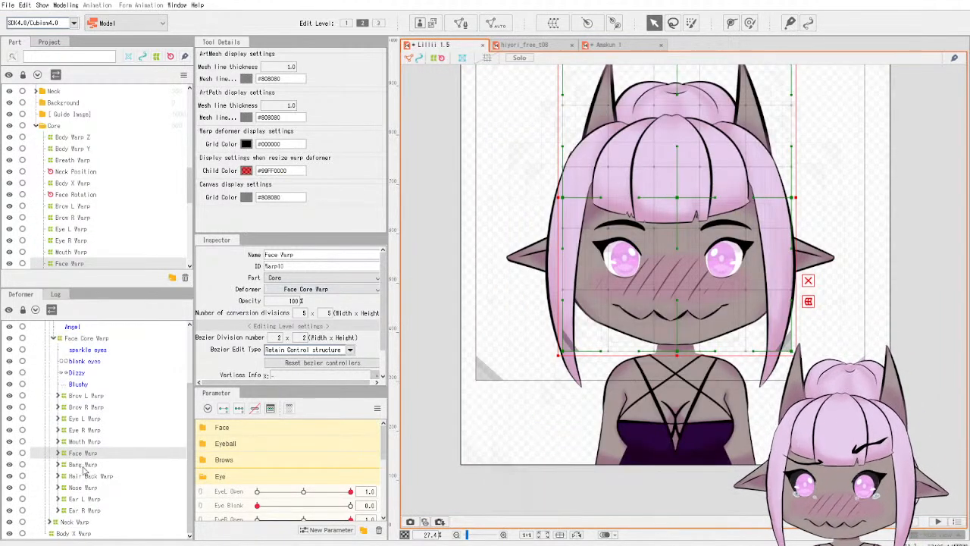
{"action": "left_click", "coordinate": [82, 464]}
{"action": "left_click", "coordinate": [89, 477]}
{"action": "left_click", "coordinate": [91, 487]}
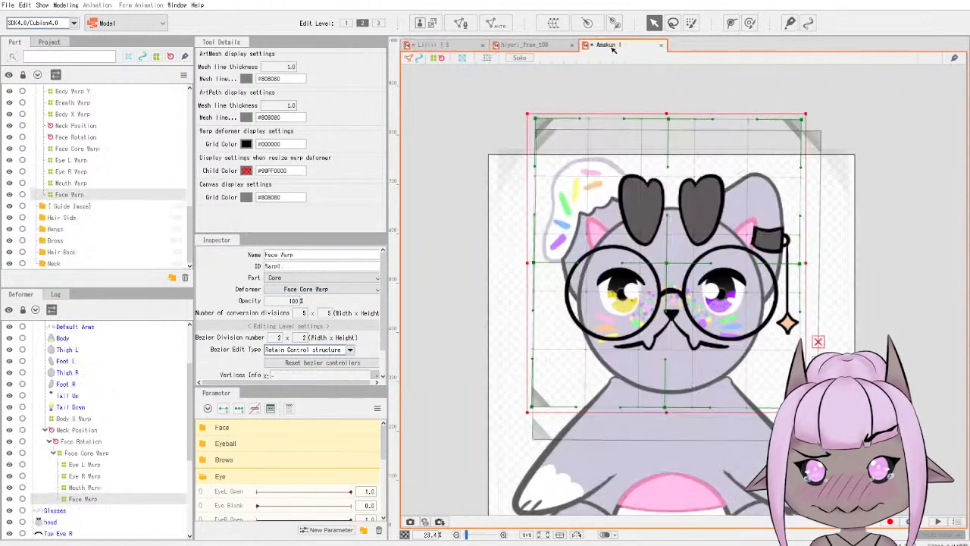
Create a Nose Warp under Face Core Warp in Amakun 1, shrunk to span both eyes and centred on the nose.
{"action": "left_click", "coordinate": [610, 47]}
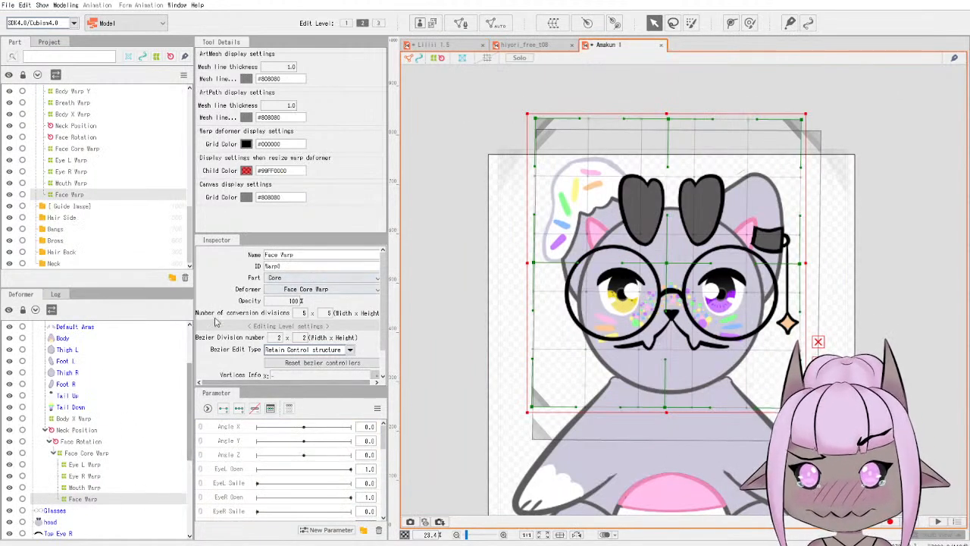
{"action": "left_click", "coordinate": [76, 453]}
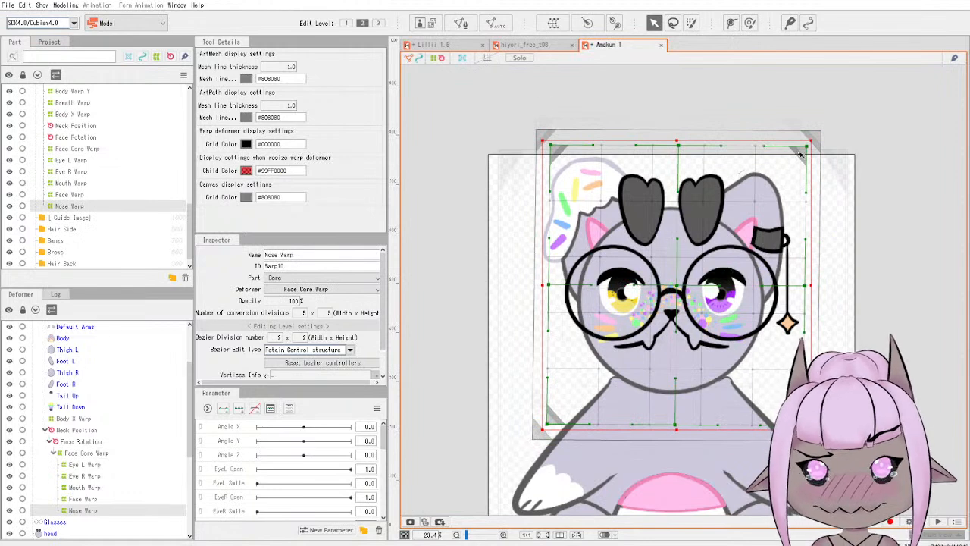
{"action": "left_click_drag", "start_coordinate": [812, 147], "coordinate": [750, 315]}
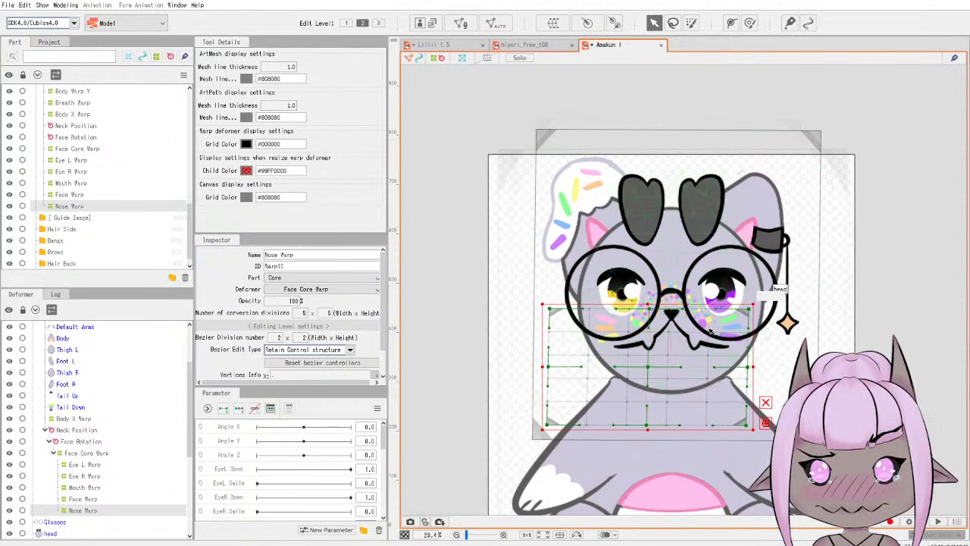
{"action": "left_click_drag", "start_coordinate": [650, 368], "coordinate": [665, 321]}
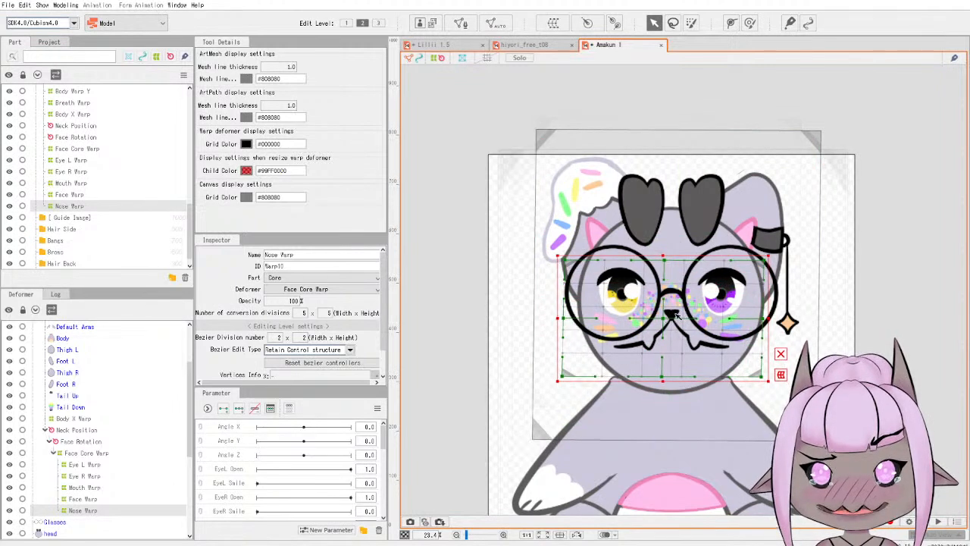
{"action": "left_click_drag", "start_coordinate": [766, 259], "coordinate": [755, 278]}
{"action": "left_click_drag", "start_coordinate": [660, 329], "coordinate": [670, 319]}
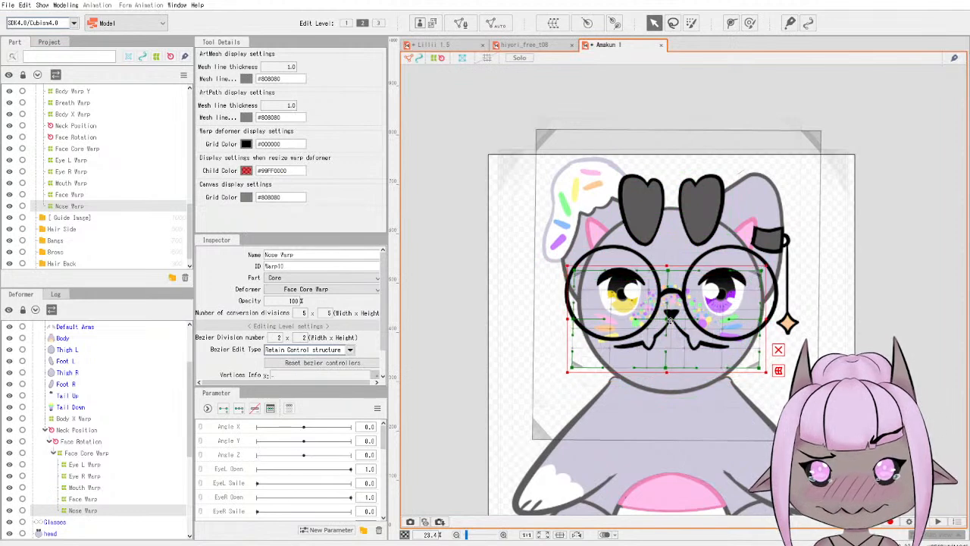
Create an Ear L Warp under Face Core Warp in Amakun 1 and fit it around the folded grey ear with the dangling charm.
{"action": "left_click", "coordinate": [438, 45]}
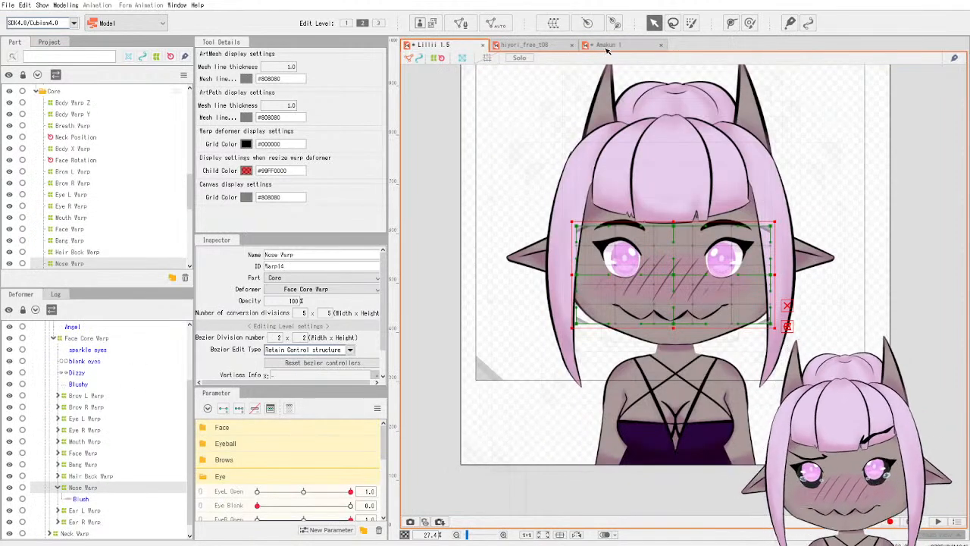
{"action": "left_click", "coordinate": [606, 46]}
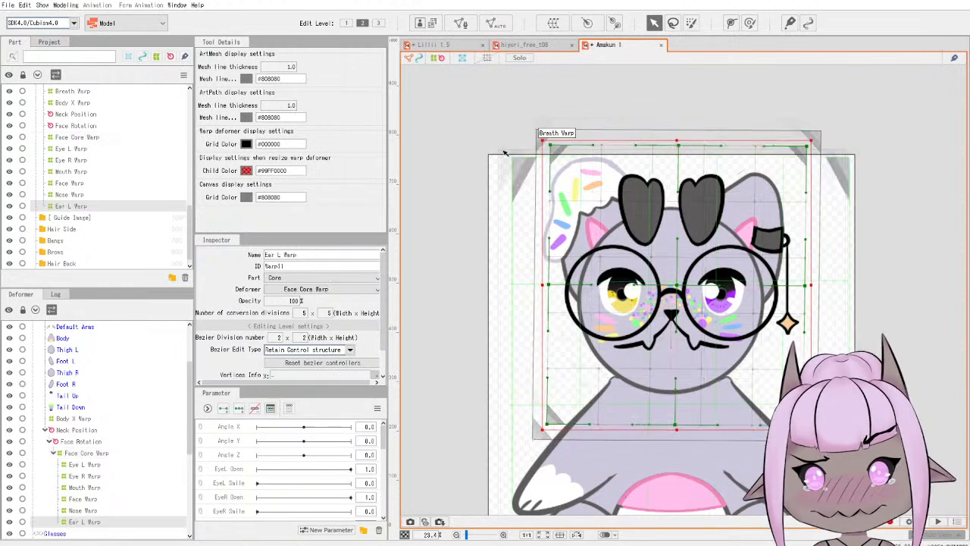
{"action": "left_click_drag", "start_coordinate": [544, 142], "coordinate": [640, 238]}
{"action": "left_click_drag", "start_coordinate": [723, 335], "coordinate": [729, 258]}
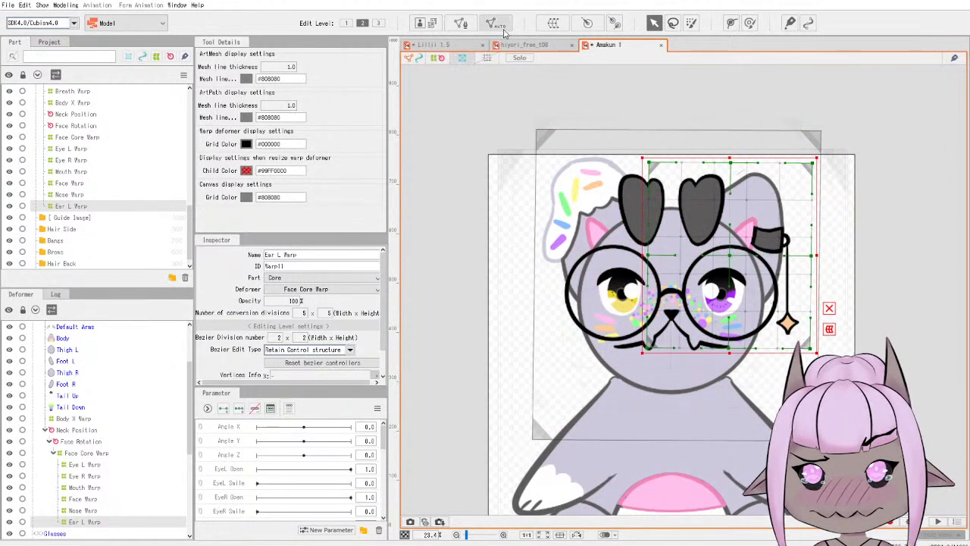
Create an Ear R Warp under Face Core Warp, fit it around the sprinkle-covered ear, and compare its size with Ear L Warp.
{"action": "left_click", "coordinate": [107, 452]}
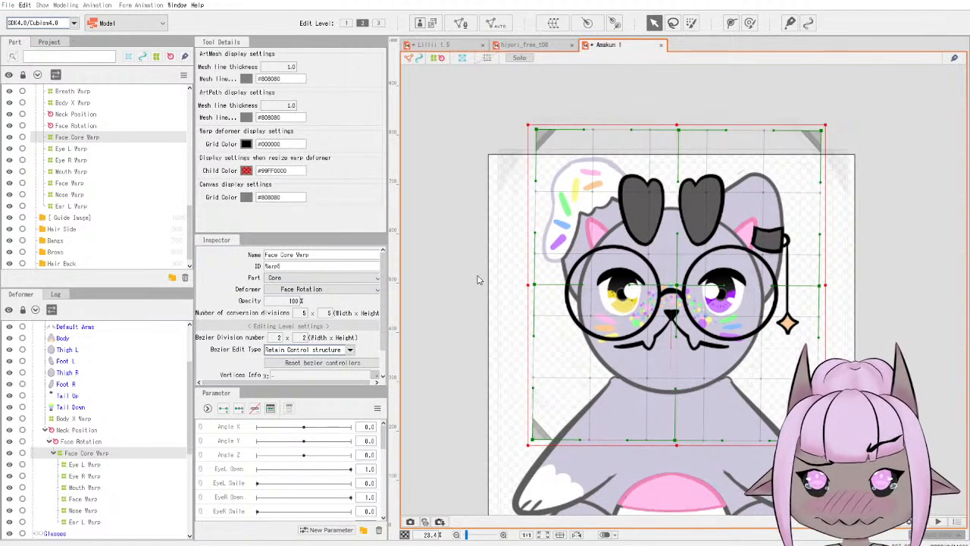
{"action": "left_click", "coordinate": [577, 414]}
{"action": "left_click_drag", "start_coordinate": [810, 144], "coordinate": [716, 253]}
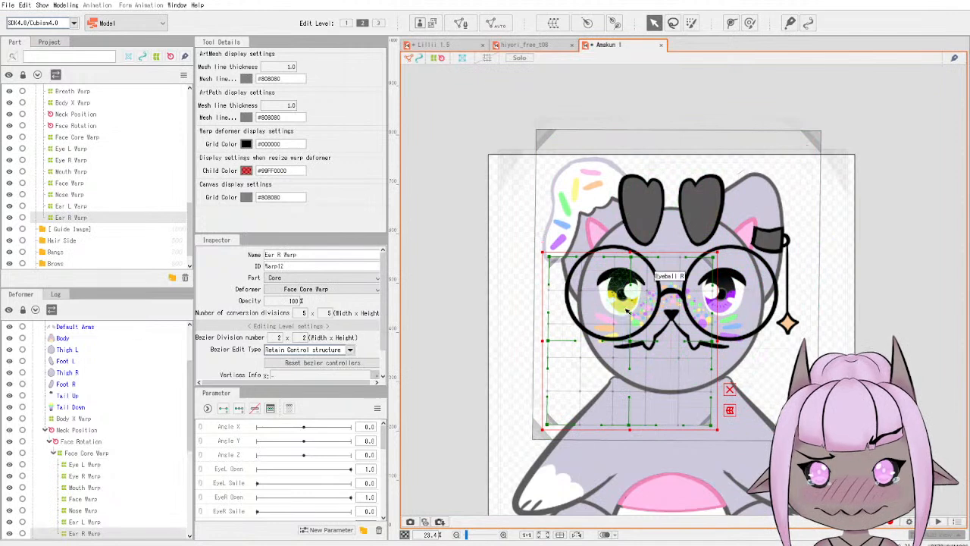
{"action": "left_click_drag", "start_coordinate": [625, 301], "coordinate": [621, 232]}
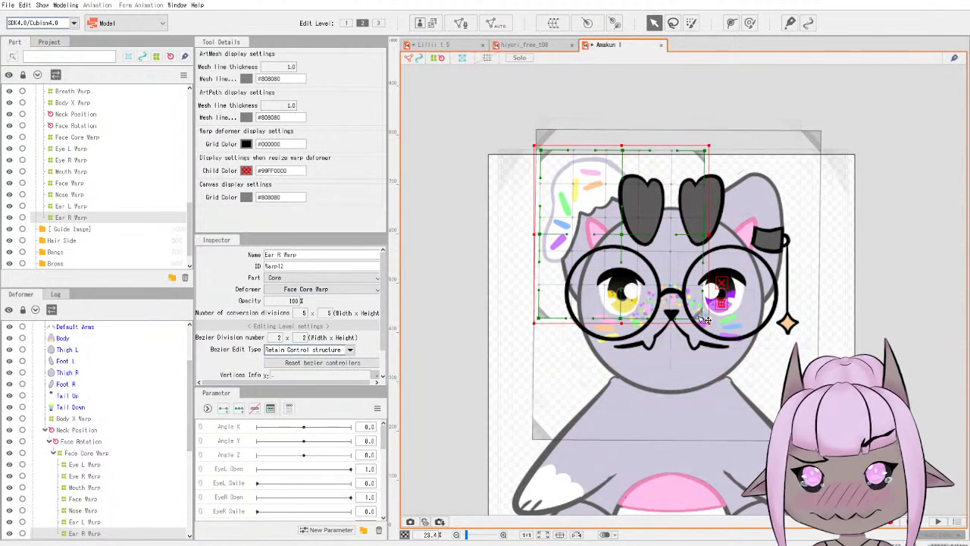
{"action": "left_click_drag", "start_coordinate": [707, 321], "coordinate": [721, 343]}
{"action": "left_click", "coordinate": [92, 523]}
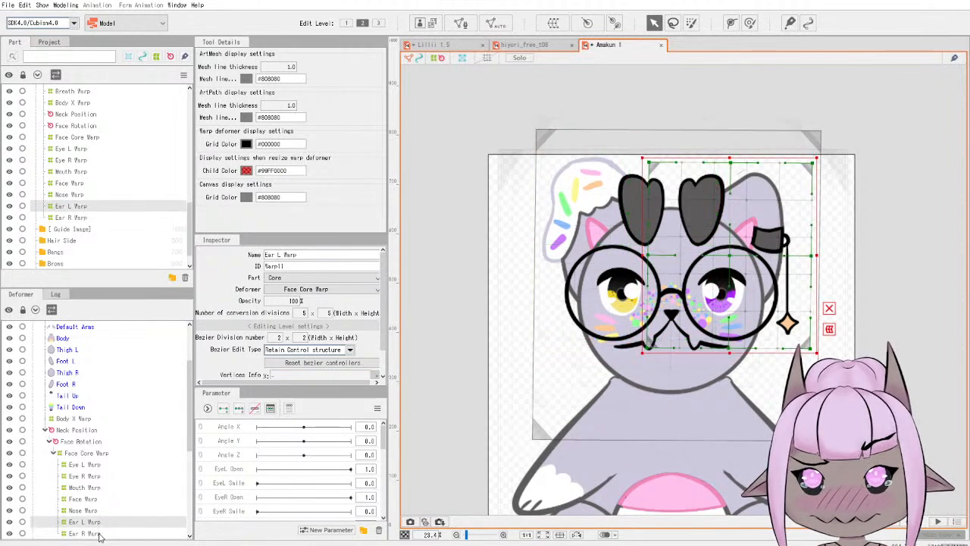
{"action": "left_click", "coordinate": [99, 534]}
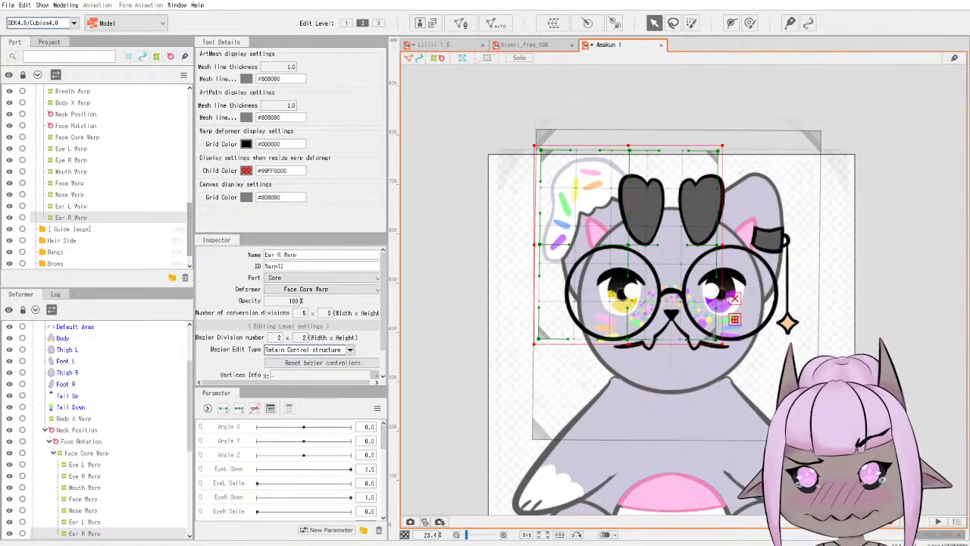
Compare the warps nested in Face Core Warp between the Lillii 1.5 and Amakun 1 models.
{"action": "left_click", "coordinate": [447, 44]}
{"action": "scroll", "coordinate": [120, 467], "scroll_direction": "down", "scroll_amount": 1}
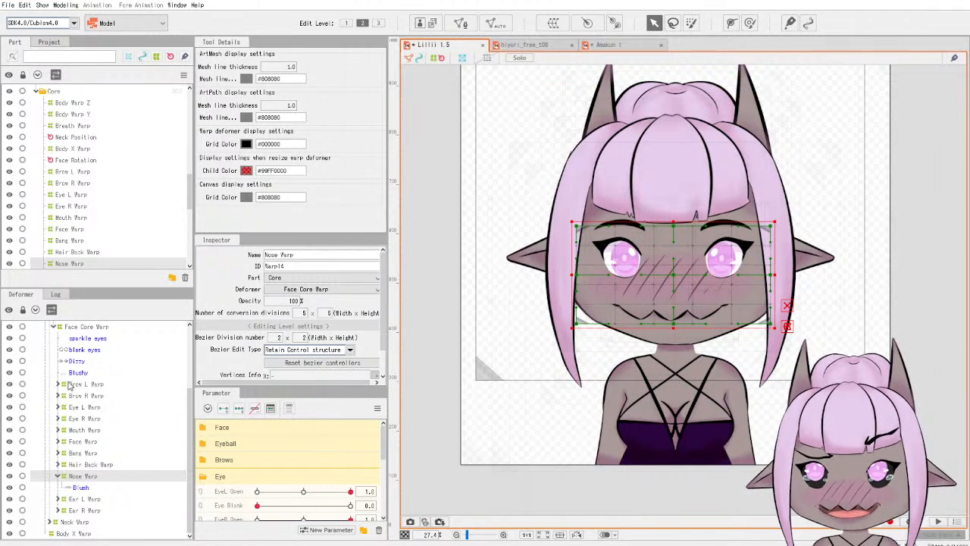
{"action": "left_click", "coordinate": [606, 45]}
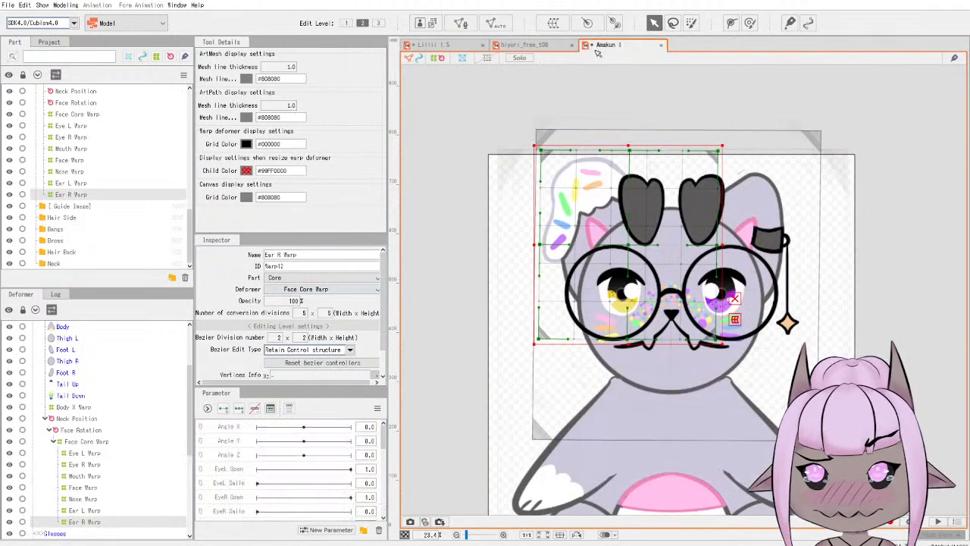
{"action": "scroll", "coordinate": [129, 456], "scroll_direction": "down", "scroll_amount": 3}
{"action": "left_click", "coordinate": [91, 370]}
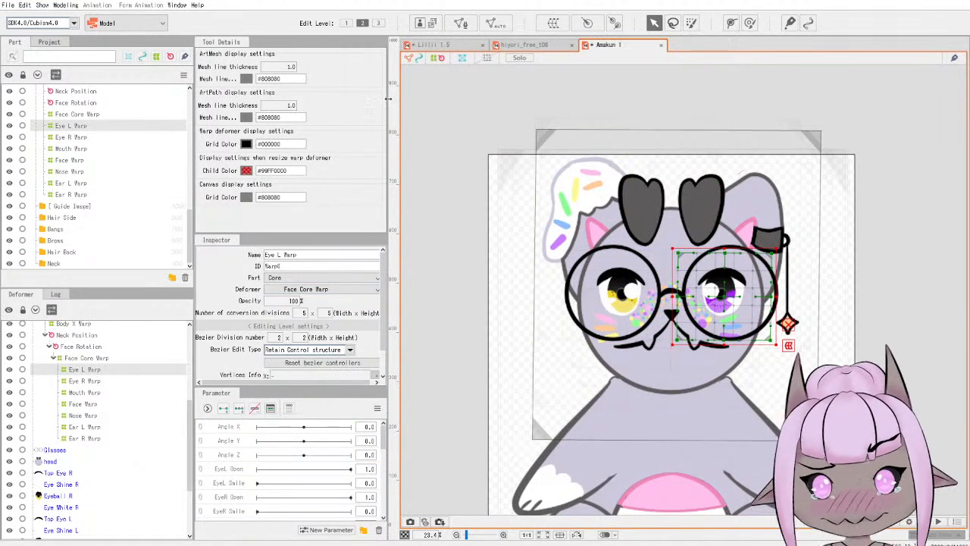
{"action": "left_click", "coordinate": [444, 47]}
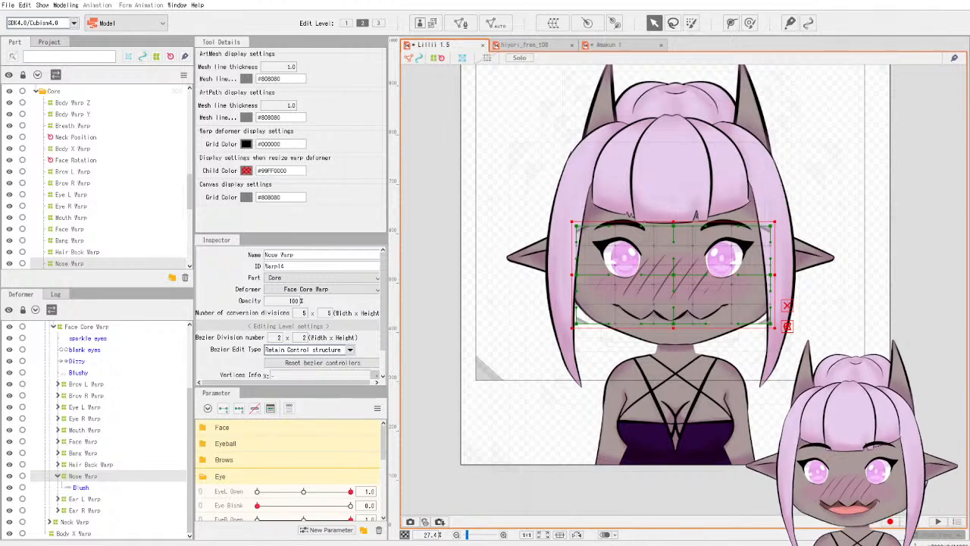
{"action": "left_click", "coordinate": [610, 45]}
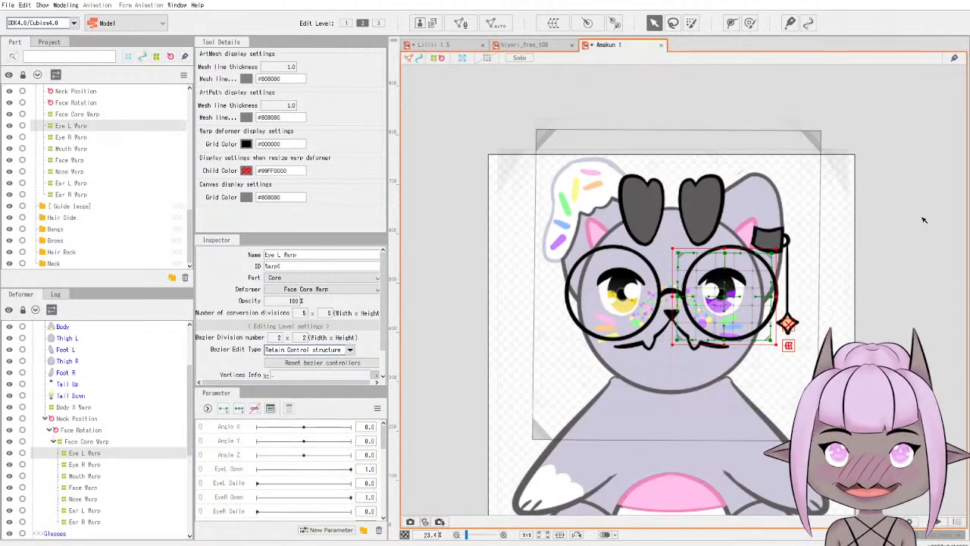
{"action": "left_click", "coordinate": [894, 239]}
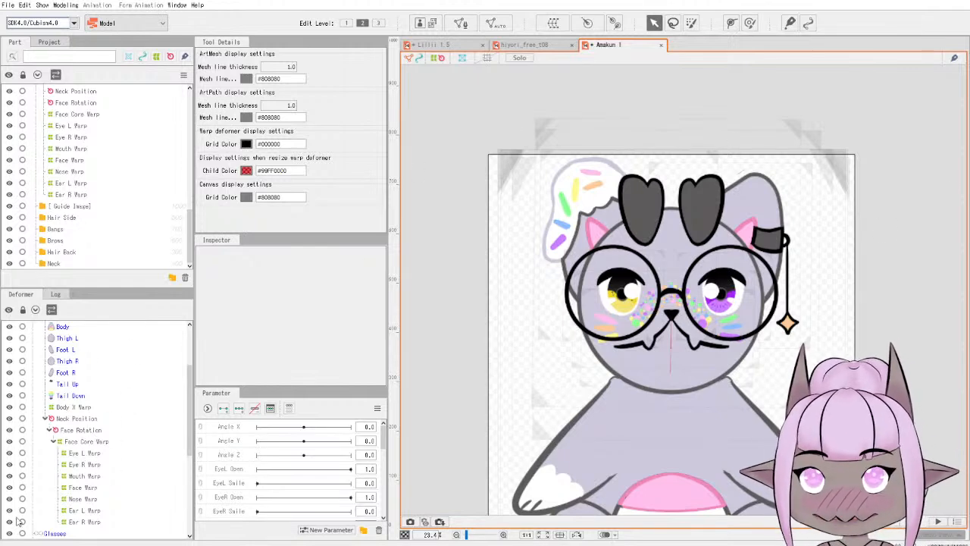
Select Eye L Warp in Amakun 1, and examine the Eye L CloseOpen Warp nested inside Eye L Warp in Lillii 1.5.
{"action": "left_click", "coordinate": [105, 455]}
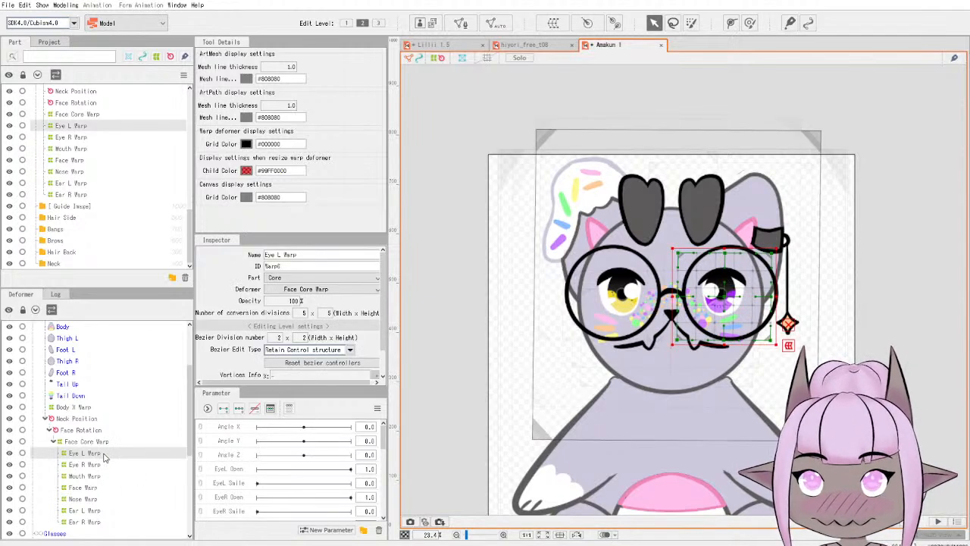
{"action": "left_click", "coordinate": [453, 47]}
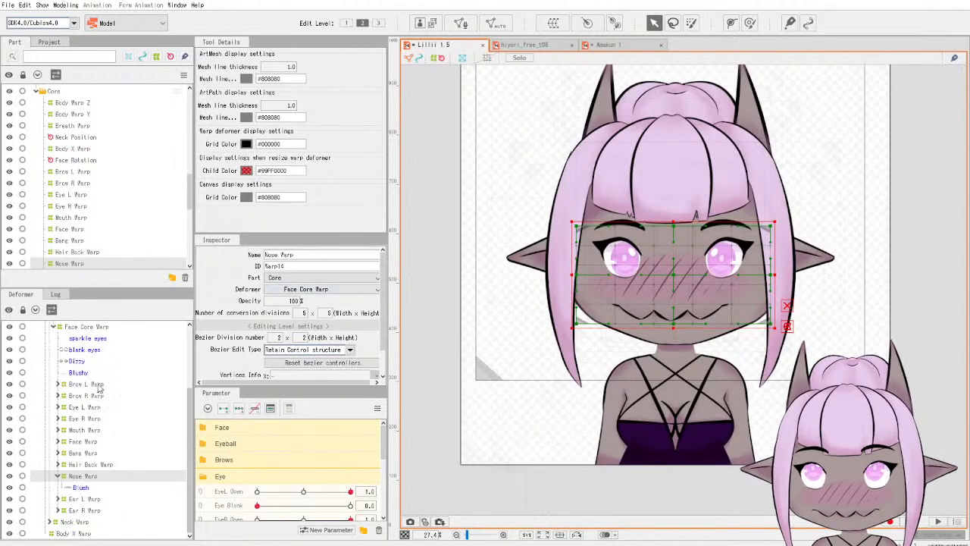
{"action": "left_click", "coordinate": [84, 410]}
{"action": "left_click", "coordinate": [58, 407]}
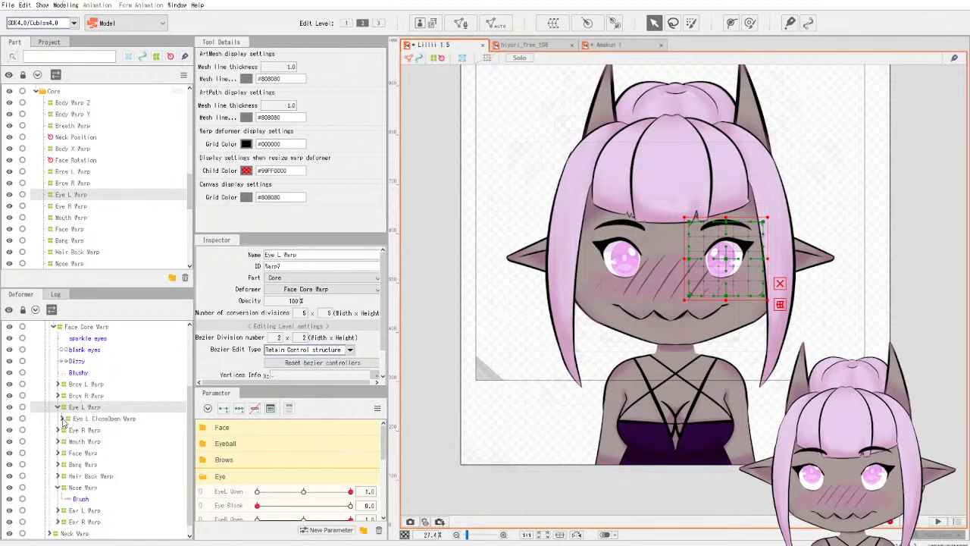
{"action": "left_click", "coordinate": [136, 419]}
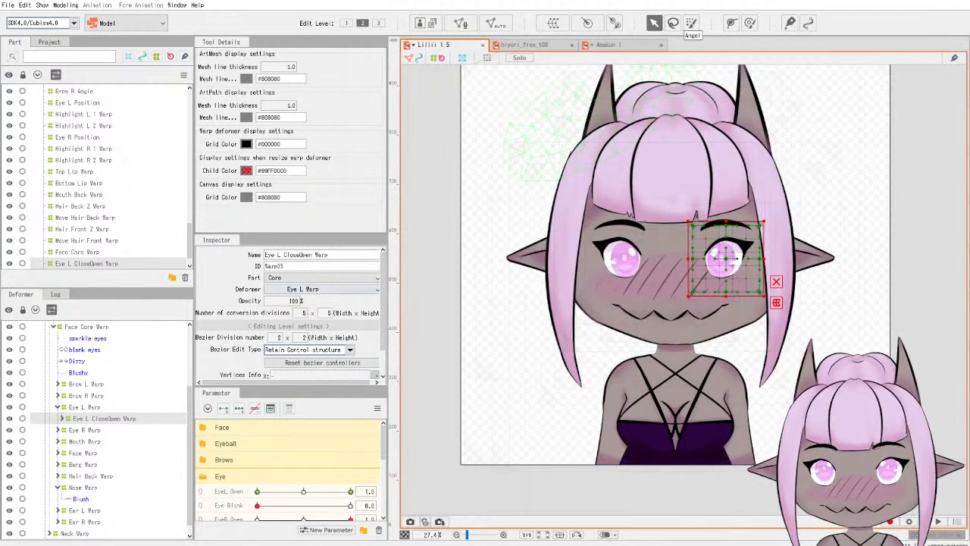
Create Eye L CloseOpen Warp under Eye L Warp and Eye R CloseOpen Warp under Eye R Warp in Amakun 1.
{"action": "left_click", "coordinate": [622, 45]}
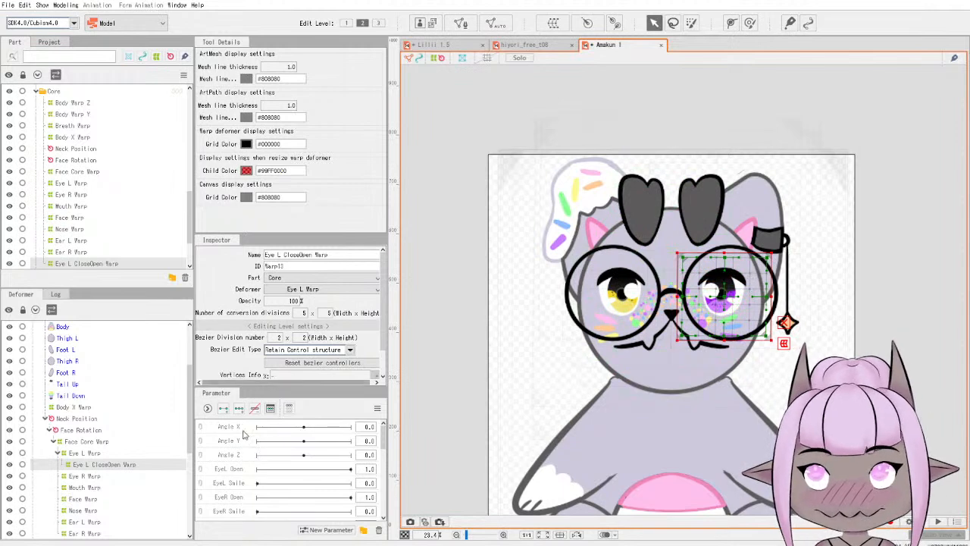
{"action": "left_click", "coordinate": [94, 475]}
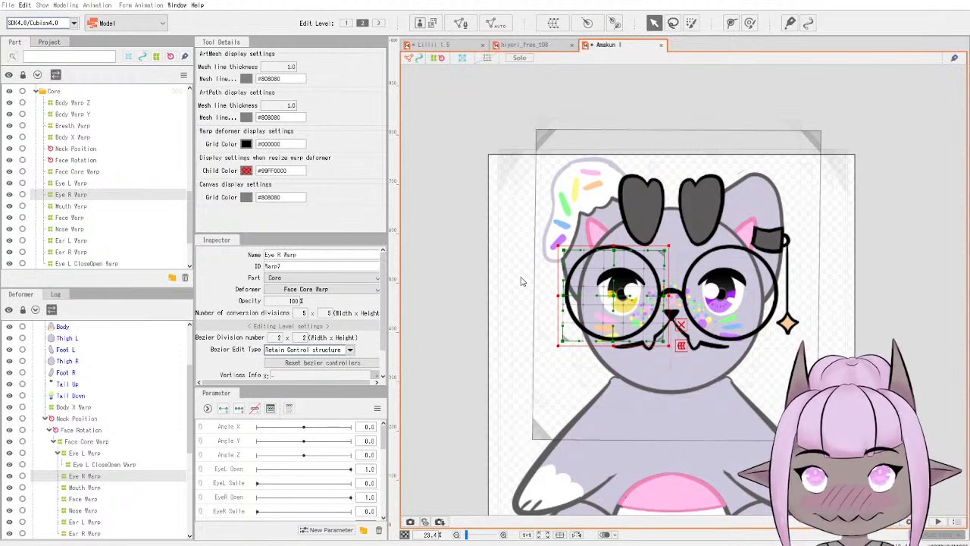
{"action": "left_click", "coordinate": [567, 417]}
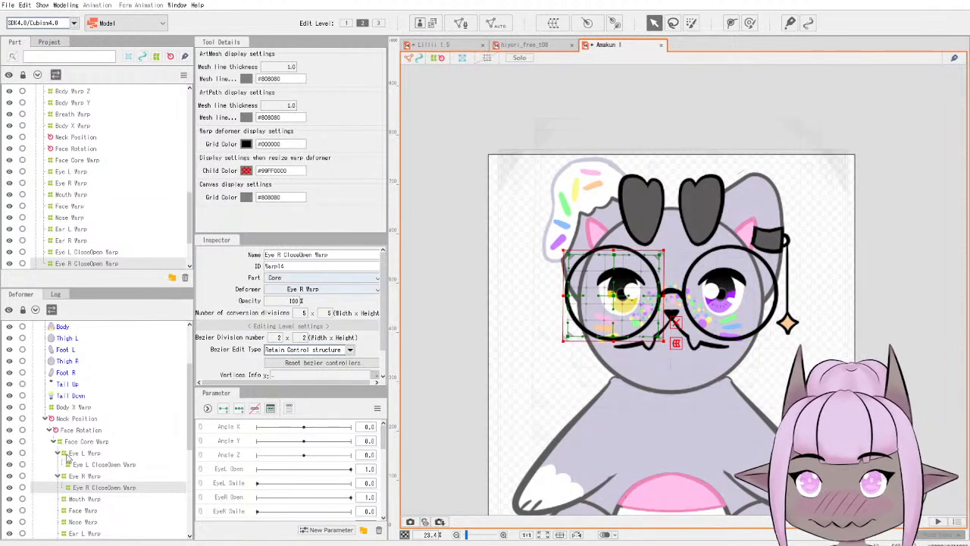
Examine the art meshes nested in Eye L CloseOpen Warp in Lillii 1.5, selecting Eyelash L and Top eye L.
{"action": "left_click", "coordinate": [102, 465]}
{"action": "left_click", "coordinate": [443, 47]}
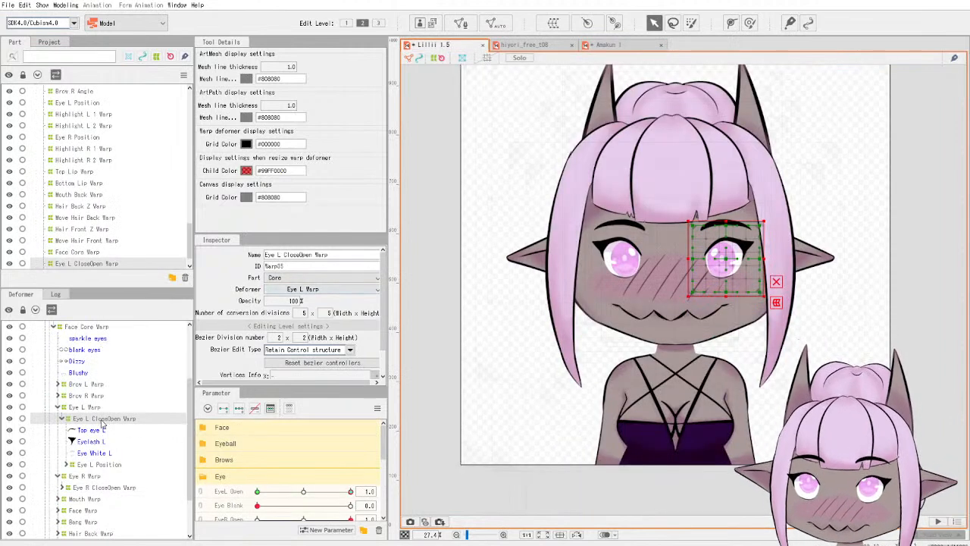
{"action": "left_click", "coordinate": [100, 443]}
{"action": "left_click", "coordinate": [104, 433]}
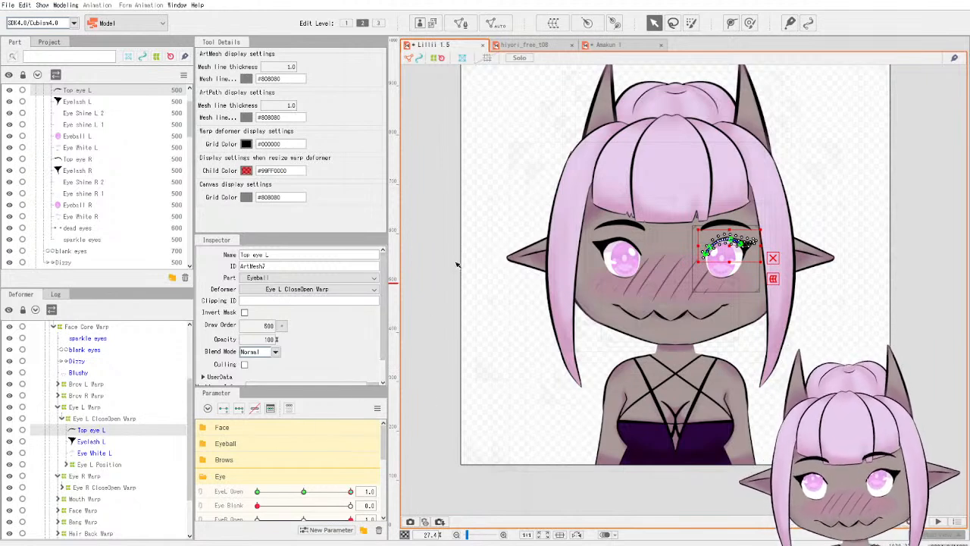
Assign the Top Eye L mesh in Amakun 1 to the Eye L CloseOpen Warp deformer.
{"action": "left_click", "coordinate": [619, 47]}
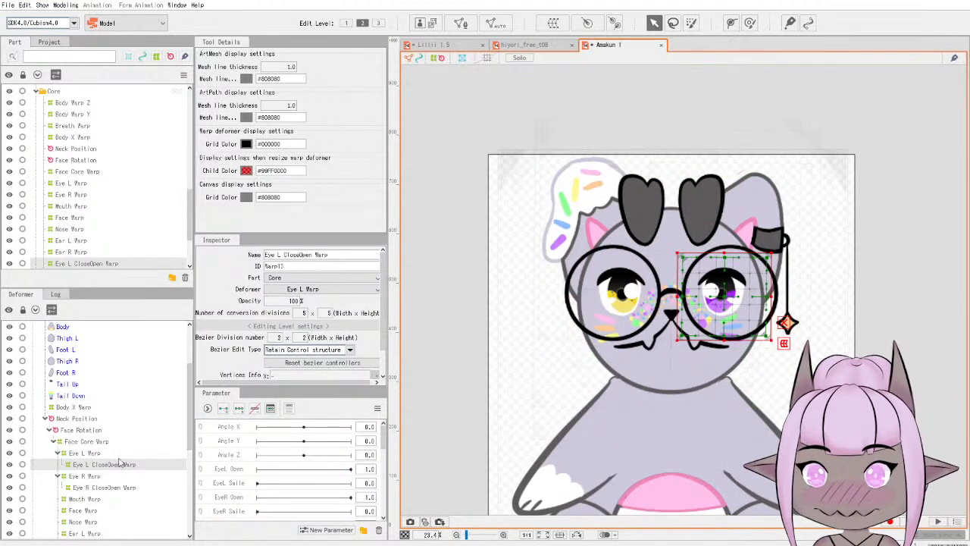
{"action": "scroll", "coordinate": [114, 464], "scroll_direction": "up", "scroll_amount": 3}
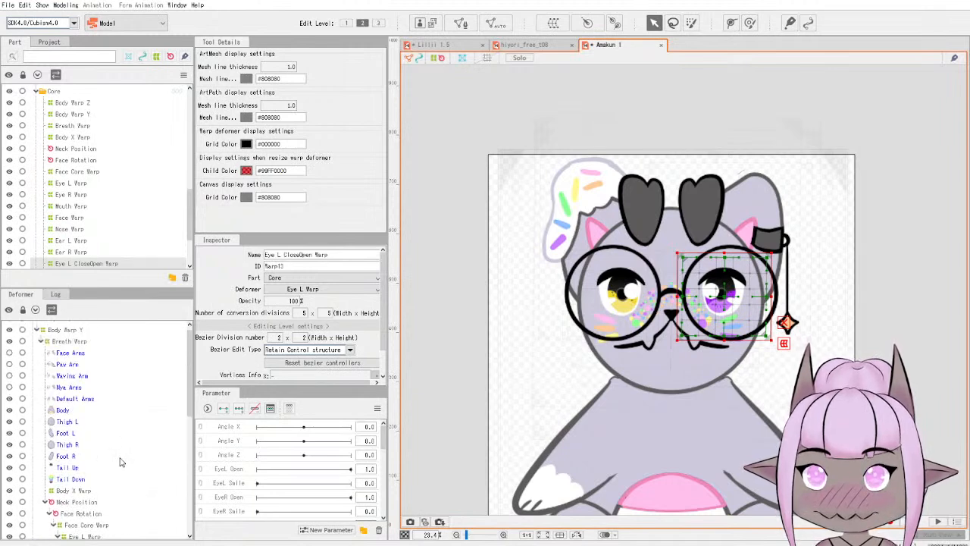
{"action": "scroll", "coordinate": [117, 461], "scroll_direction": "down", "scroll_amount": 6}
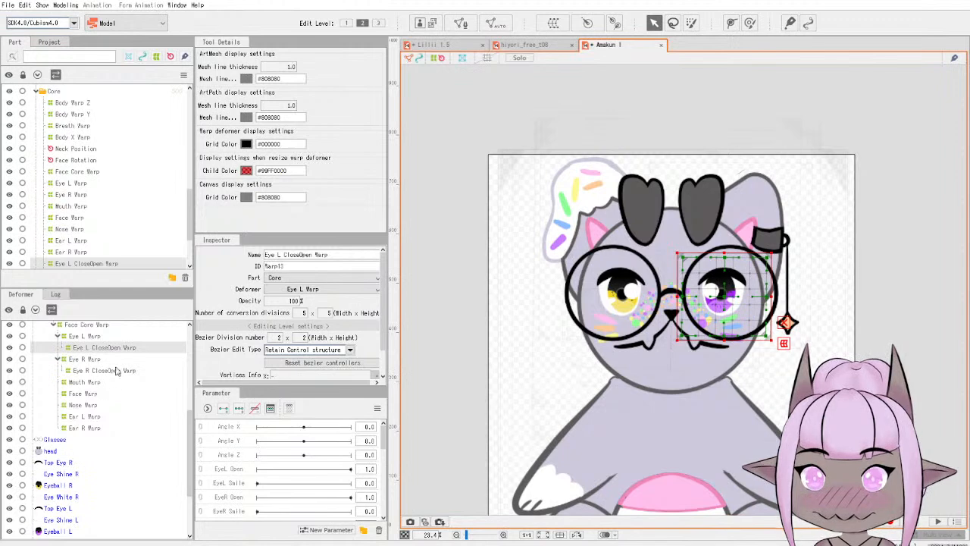
{"action": "scroll", "coordinate": [73, 492], "scroll_direction": "down", "scroll_amount": 2}
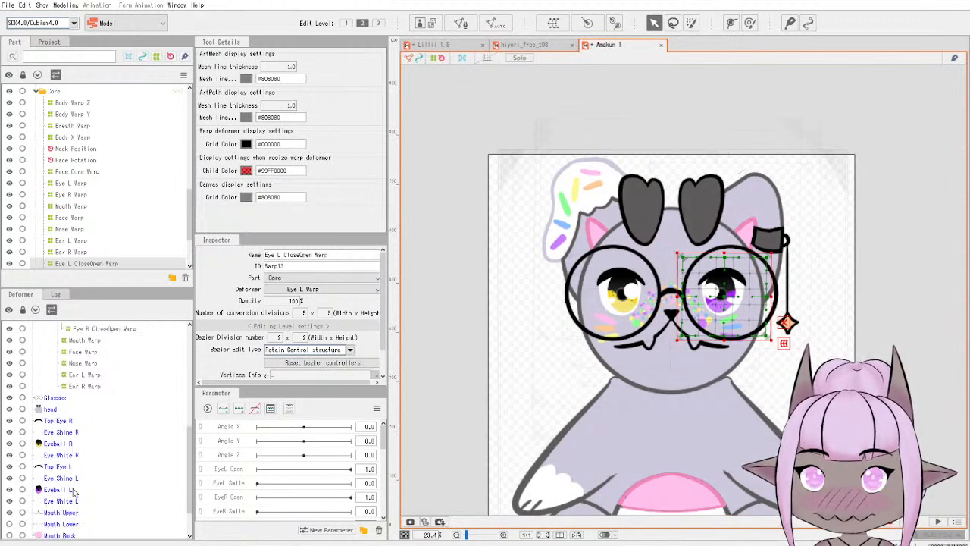
{"action": "left_click", "coordinate": [72, 469]}
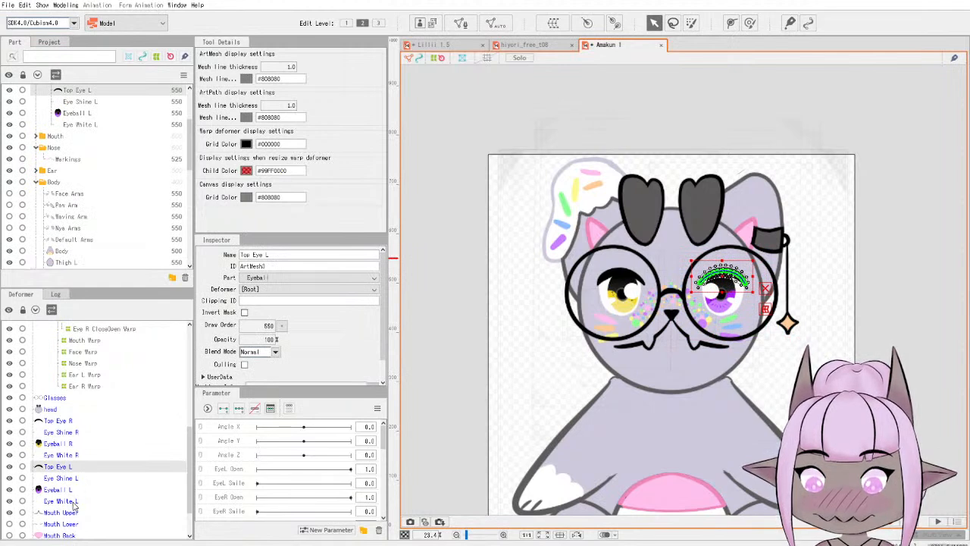
{"action": "left_click", "coordinate": [297, 290]}
{"action": "scroll", "coordinate": [304, 317], "scroll_direction": "down", "scroll_amount": 3}
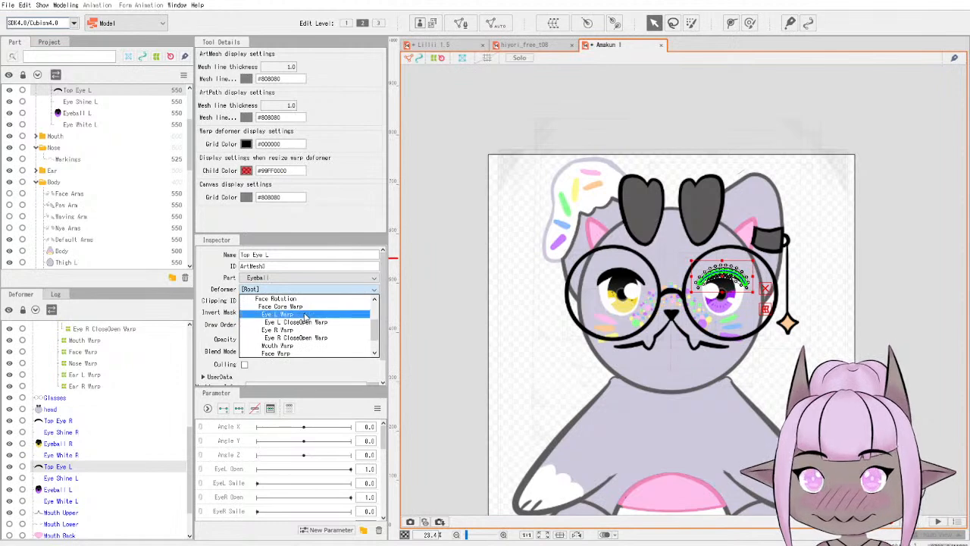
{"action": "left_click", "coordinate": [318, 322]}
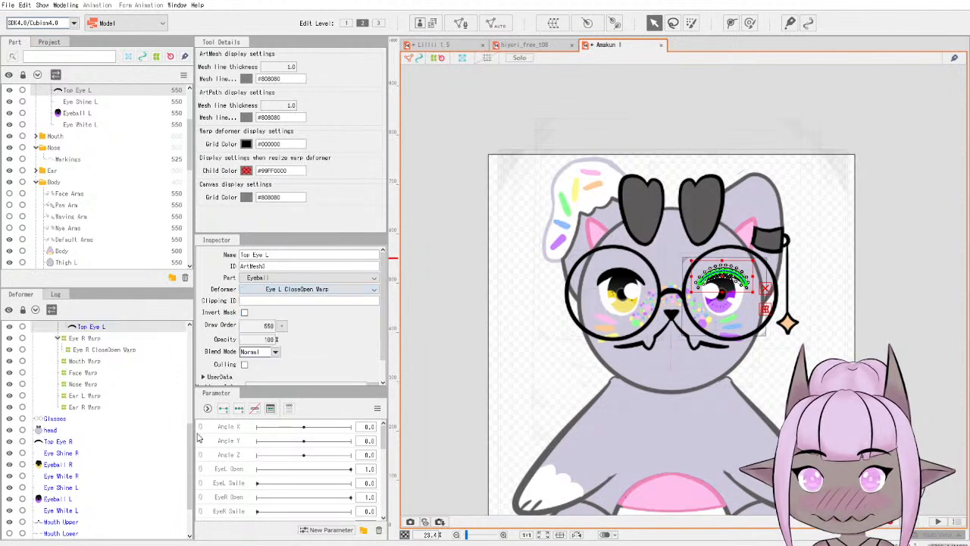
Assign the Eye White L mesh to the Eye L CloseOpen Warp deformer.
{"action": "left_click", "coordinate": [75, 511]}
{"action": "left_click", "coordinate": [299, 290]}
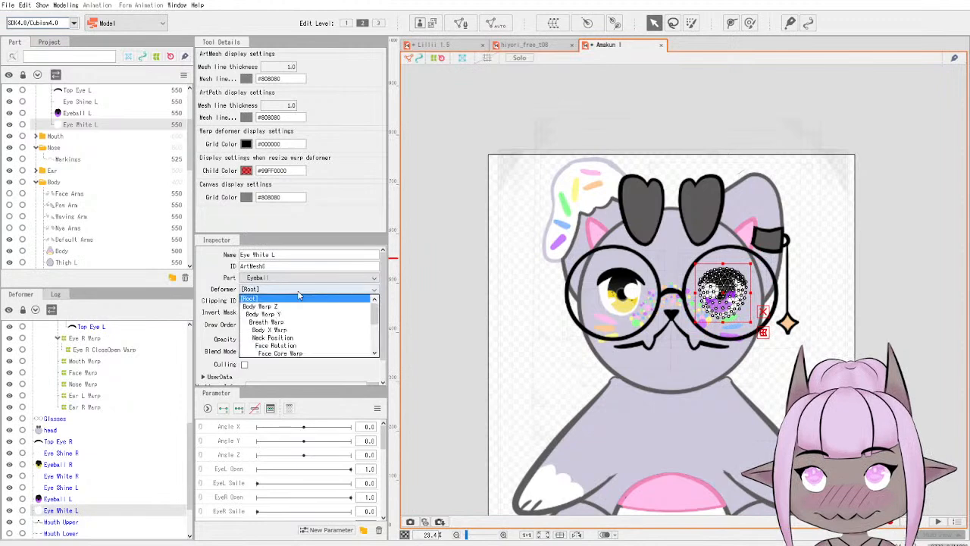
{"action": "scroll", "coordinate": [311, 318], "scroll_direction": "down", "scroll_amount": 2}
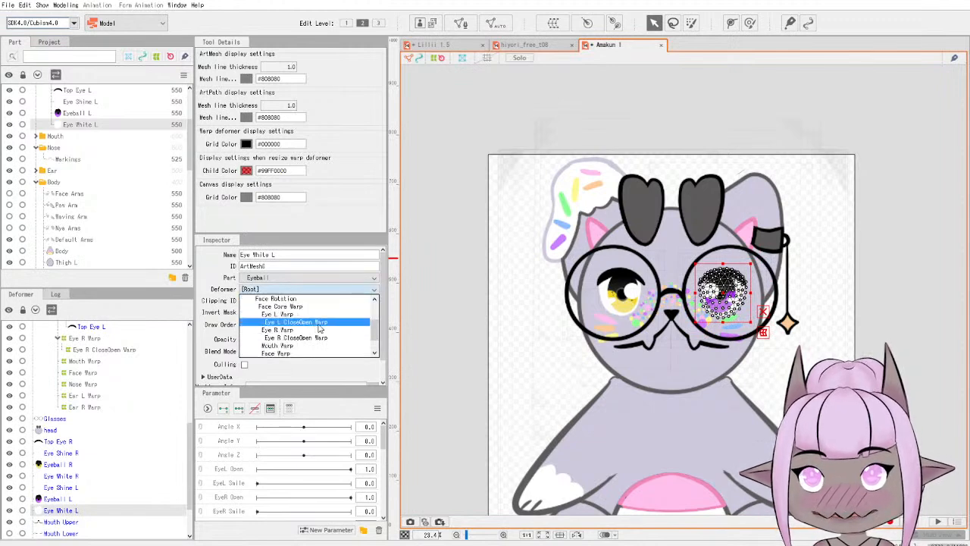
{"action": "left_click", "coordinate": [326, 322]}
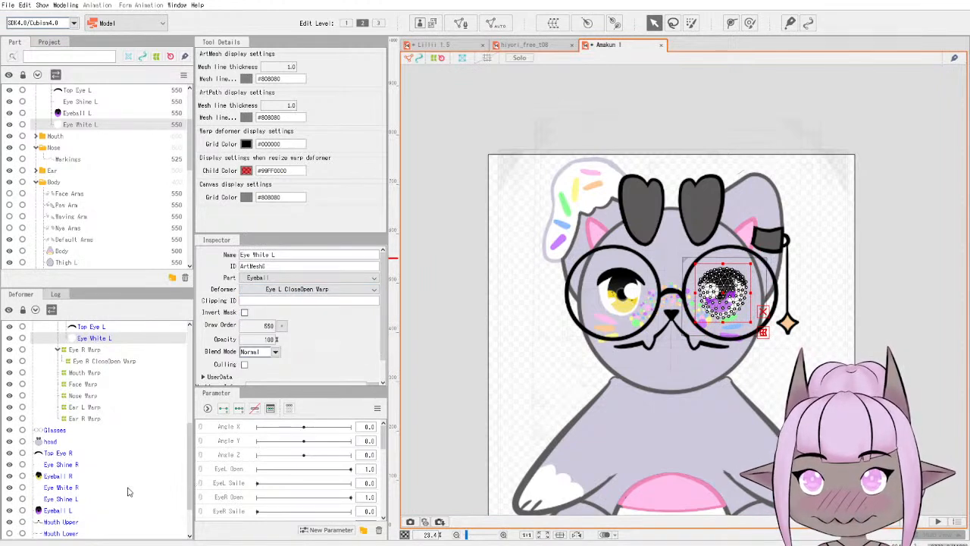
Assign the Top Eye R and Eye White R meshes to the Eye R CloseOpen Warp deformer.
{"action": "left_click", "coordinate": [75, 455]}
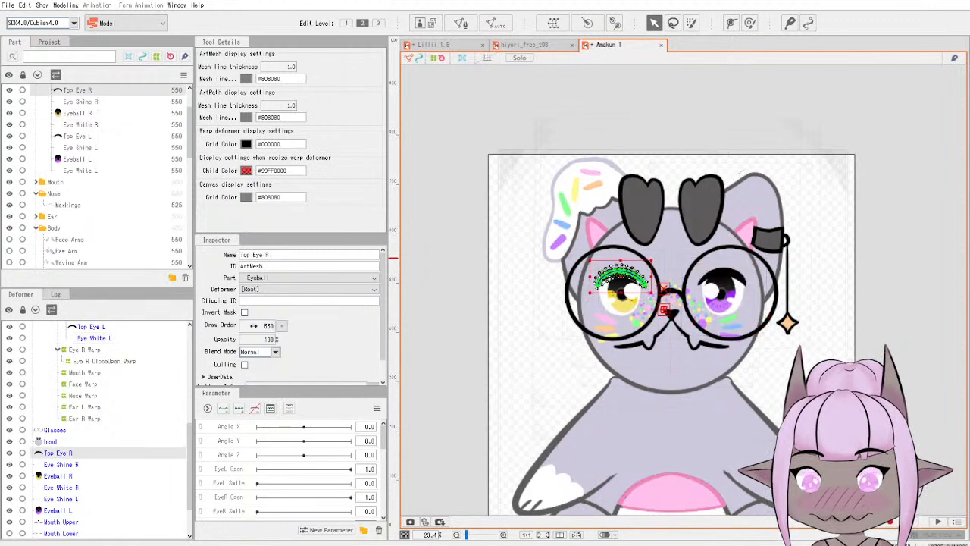
{"action": "left_click", "coordinate": [311, 288]}
{"action": "scroll", "coordinate": [313, 305], "scroll_direction": "down", "scroll_amount": 5}
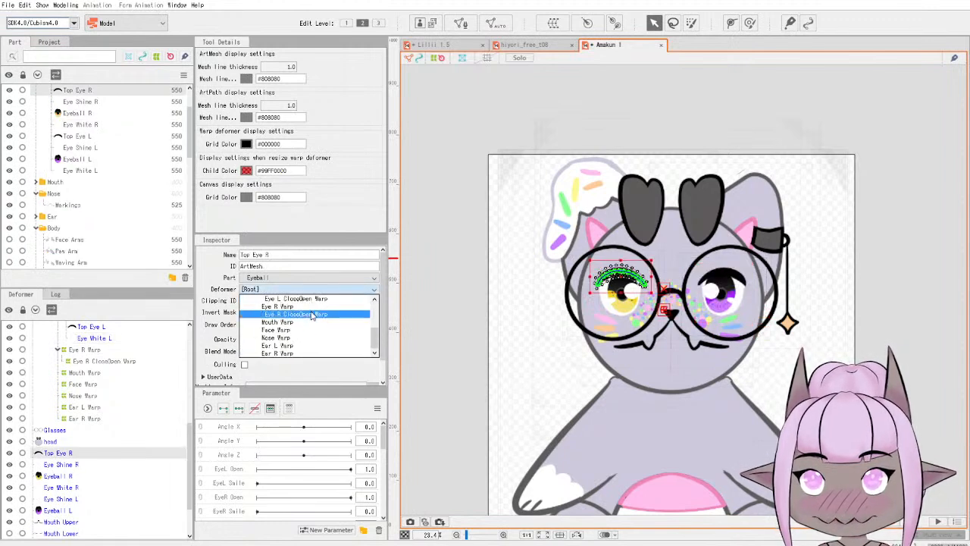
{"action": "left_click", "coordinate": [311, 314]}
{"action": "left_click", "coordinate": [80, 487]}
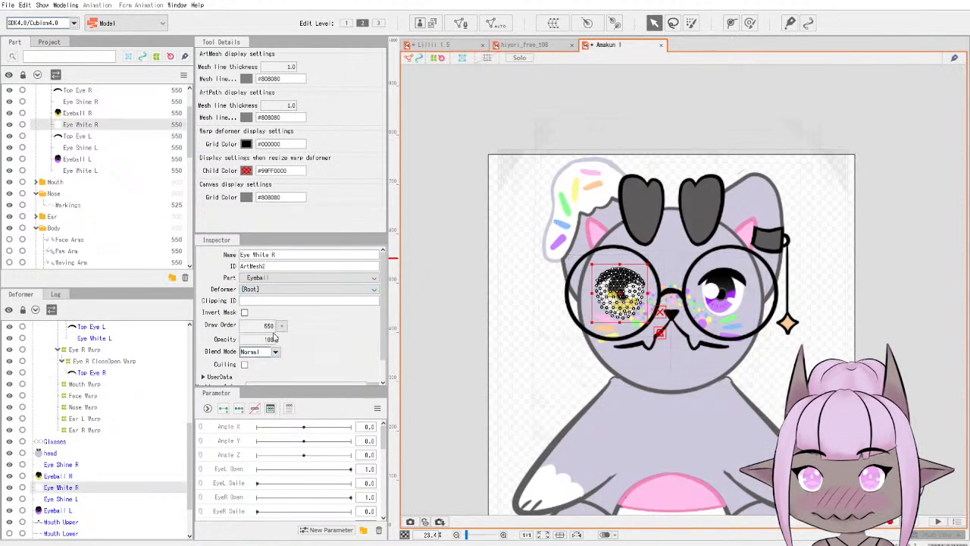
{"action": "left_click", "coordinate": [312, 290]}
{"action": "scroll", "coordinate": [314, 326], "scroll_direction": "down", "scroll_amount": 5}
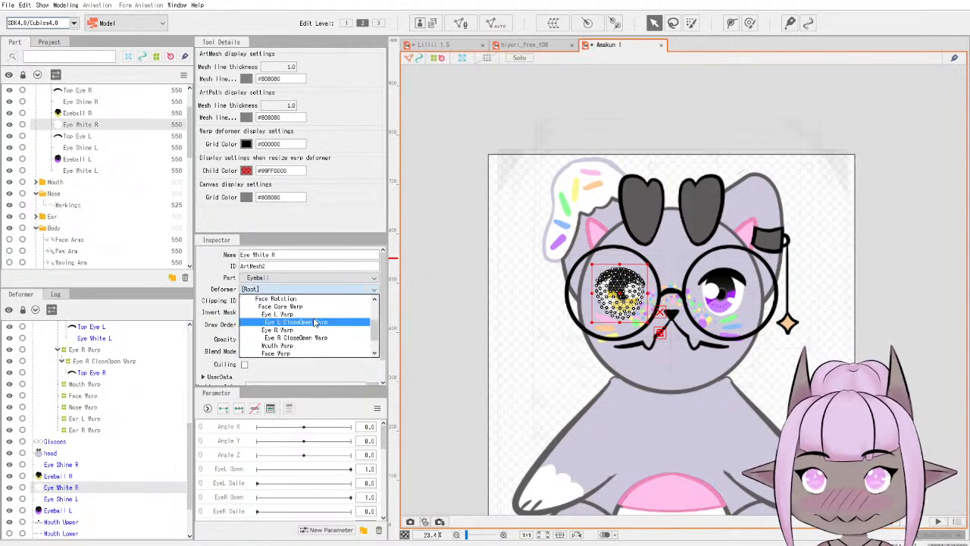
{"action": "left_click", "coordinate": [315, 337]}
Compare the meshes nested in Eye L CloseOpen Warp between the Lillii 1.5 and Amakun 1 models.
{"action": "left_click", "coordinate": [438, 44]}
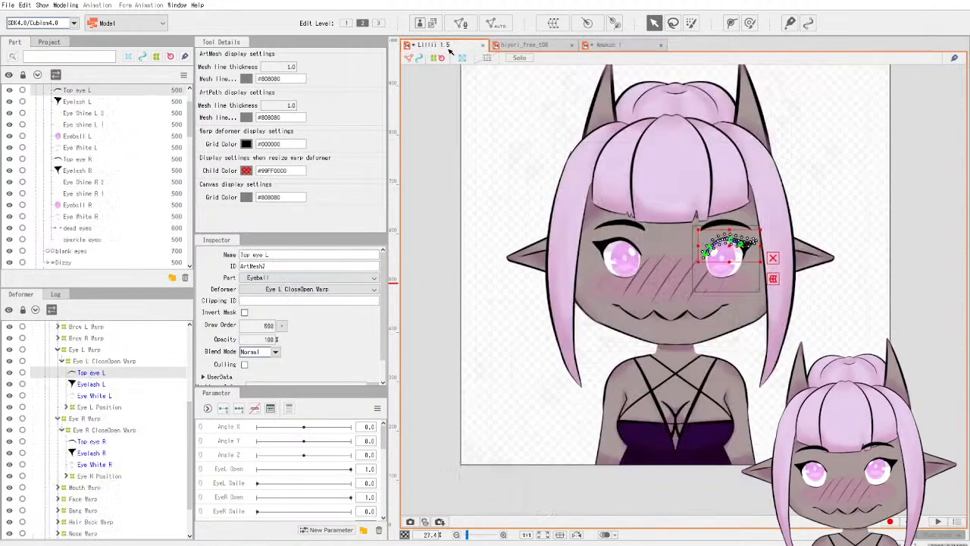
{"action": "left_click", "coordinate": [102, 385]}
{"action": "left_click", "coordinate": [109, 373]}
{"action": "left_click", "coordinate": [111, 383]}
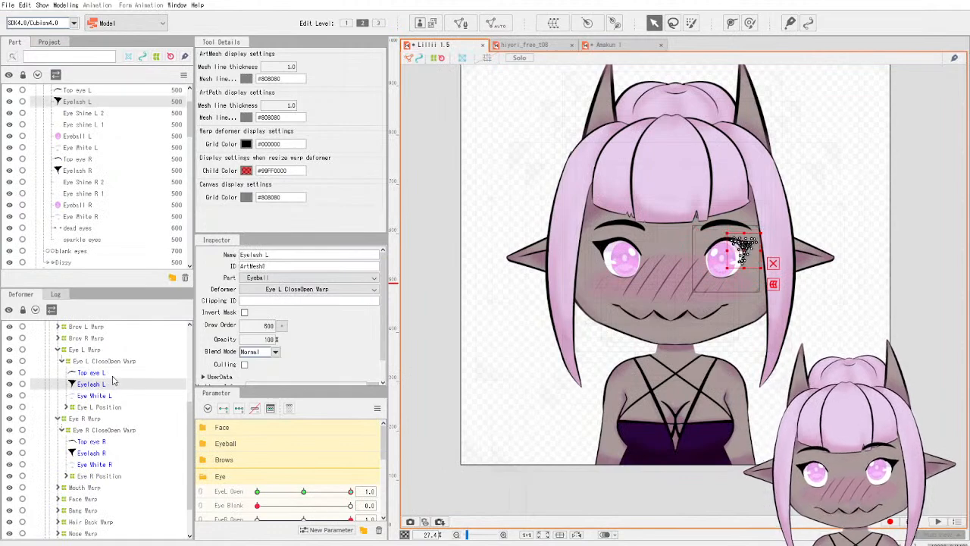
{"action": "left_click", "coordinate": [111, 373]}
{"action": "left_click", "coordinate": [622, 46]}
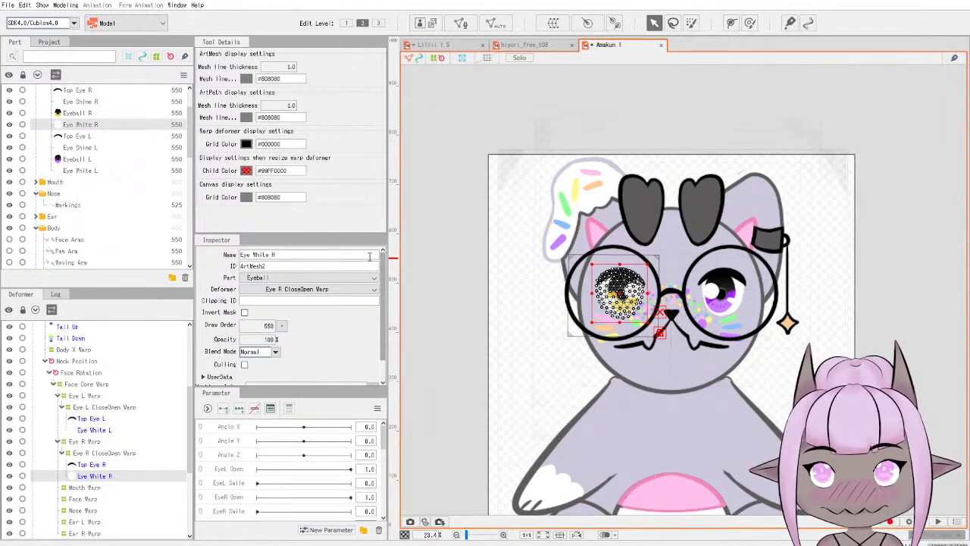
{"action": "left_click", "coordinate": [102, 419]}
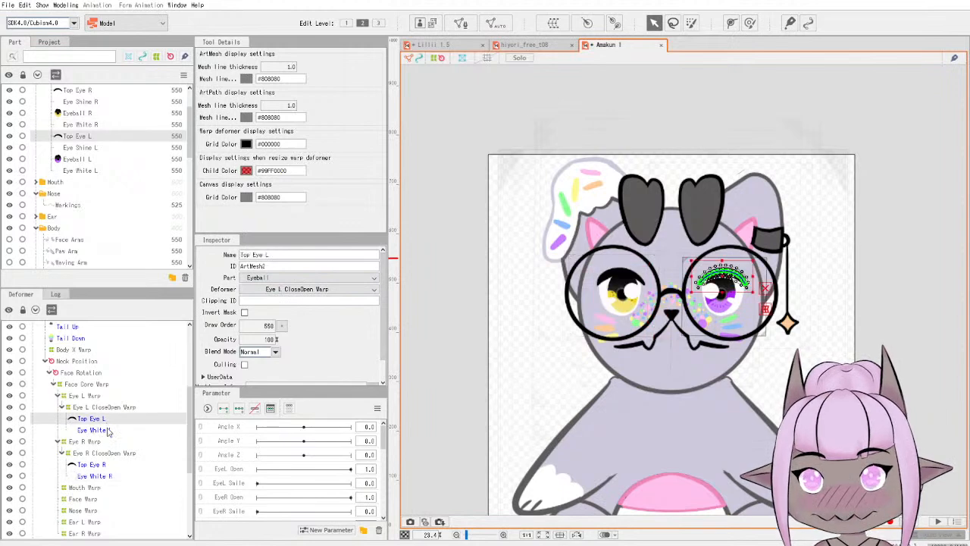
{"action": "left_click", "coordinate": [105, 429]}
{"action": "left_click", "coordinate": [114, 409]}
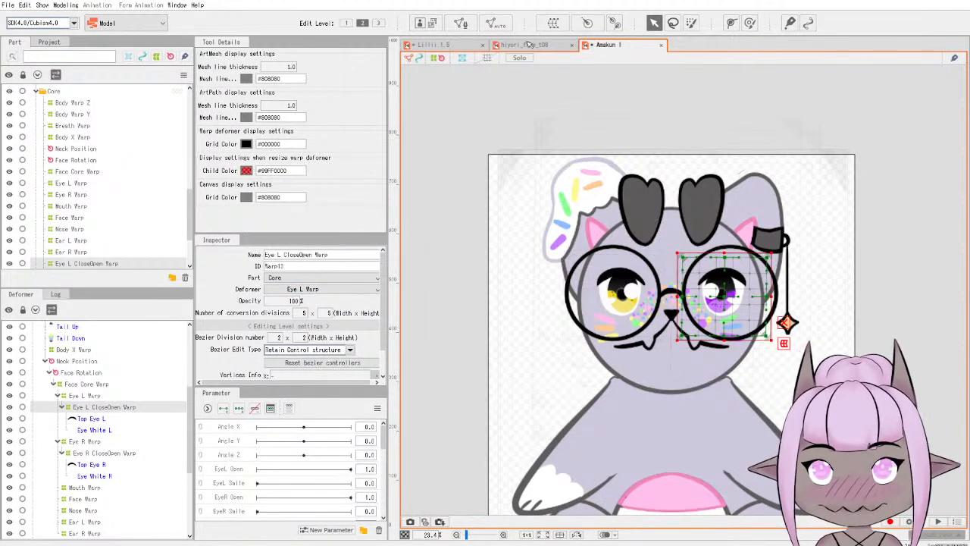
Examine the Eye L Position warp inside Eye L CloseOpen Warp in Lillii 1.5 by shifting it slightly.
{"action": "left_click", "coordinate": [460, 45]}
{"action": "left_click", "coordinate": [99, 409]}
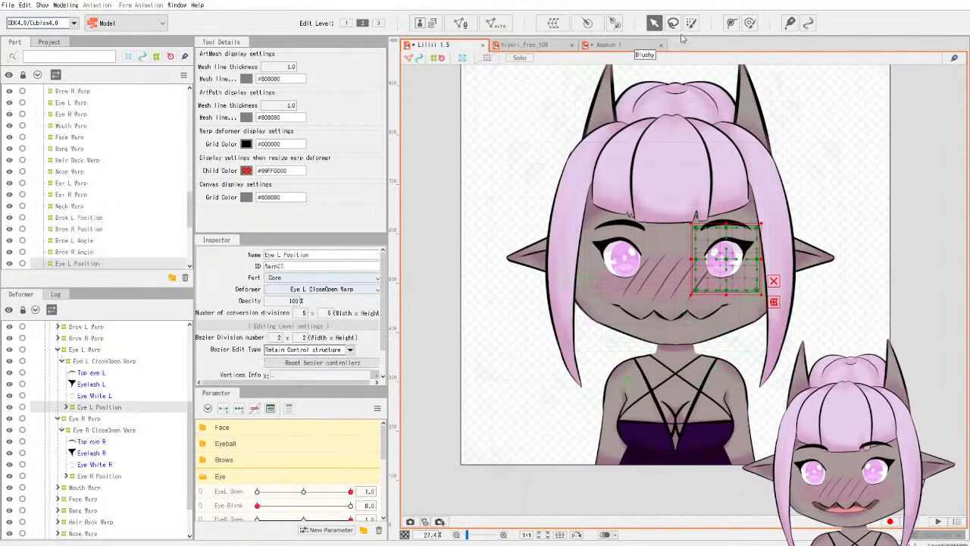
{"action": "mouse_move", "coordinate": [724, 258]}
{"action": "left_mouse_down"}
{"action": "mouse_move", "coordinate": [708, 256]}
{"action": "mouse_move", "coordinate": [739, 273]}
{"action": "mouse_move", "coordinate": [713, 263]}
{"action": "mouse_move", "coordinate": [729, 256]}
{"action": "mouse_move", "coordinate": [712, 259]}
{"action": "mouse_move", "coordinate": [756, 258]}
{"action": "mouse_move", "coordinate": [716, 262]}
{"action": "mouse_move", "coordinate": [682, 307]}
{"action": "mouse_move", "coordinate": [723, 260]}
{"action": "left_mouse_up"}
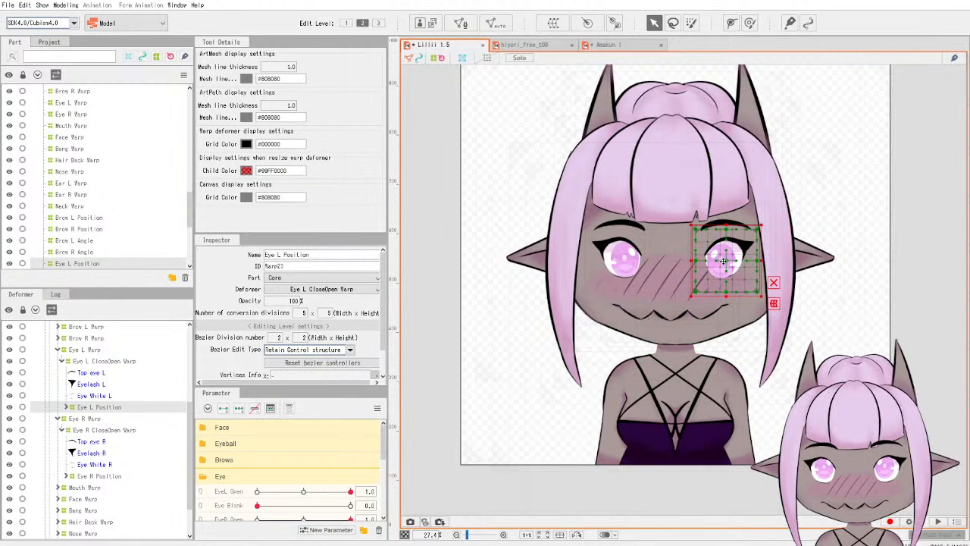
Create Eye L Position under Eye L CloseOpen Warp and Eye R Position under Eye R CloseOpen Warp in Amakun 1.
{"action": "left_click", "coordinate": [614, 45]}
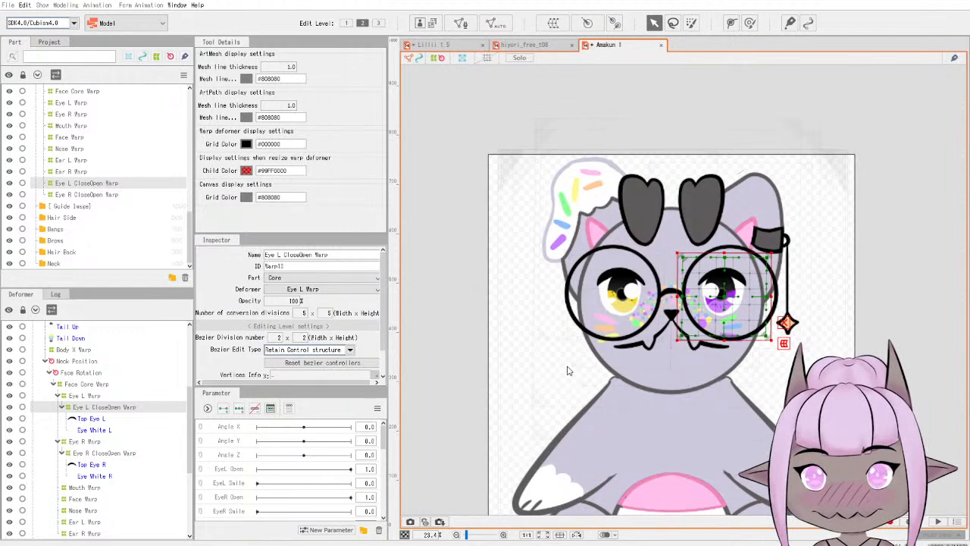
{"action": "left_click", "coordinate": [548, 415]}
{"action": "scroll", "coordinate": [121, 454], "scroll_direction": "down", "scroll_amount": 1}
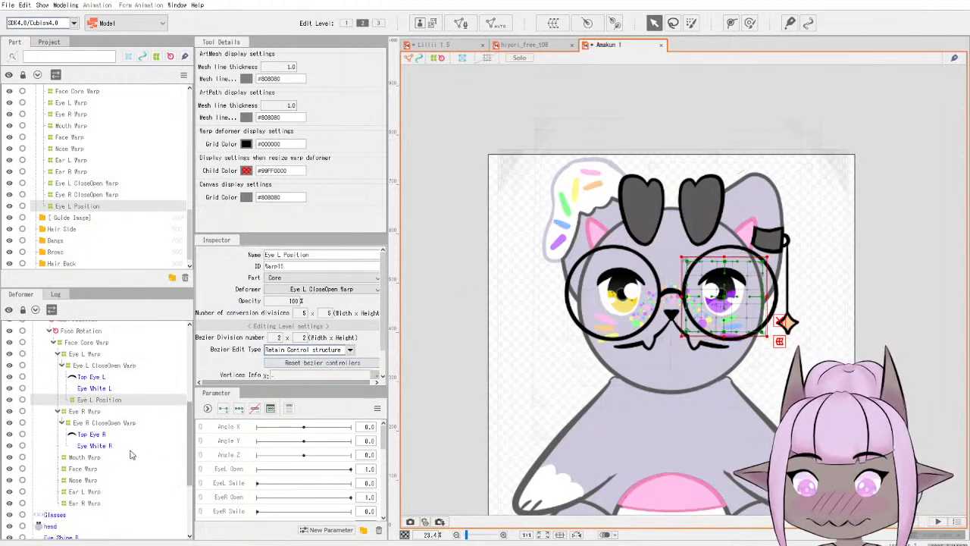
{"action": "left_click", "coordinate": [106, 422]}
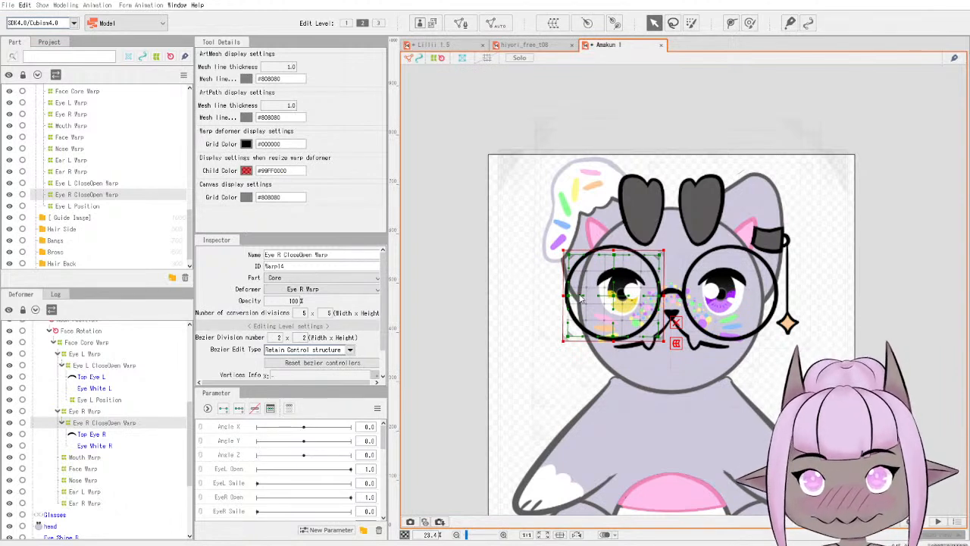
{"action": "left_click", "coordinate": [571, 414]}
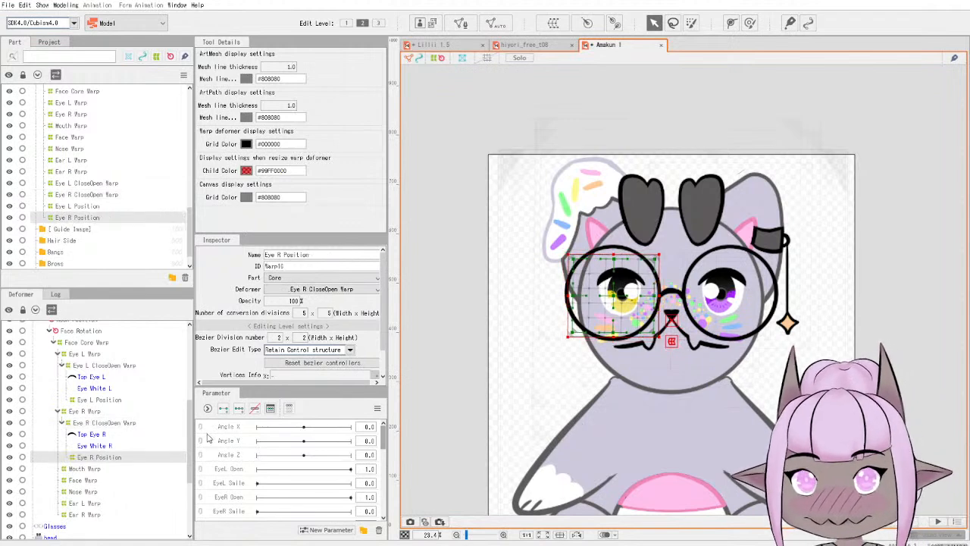
Move the Eye Shine L and Eyeball L meshes into the Eye L Position warp.
{"action": "left_click", "coordinate": [110, 402]}
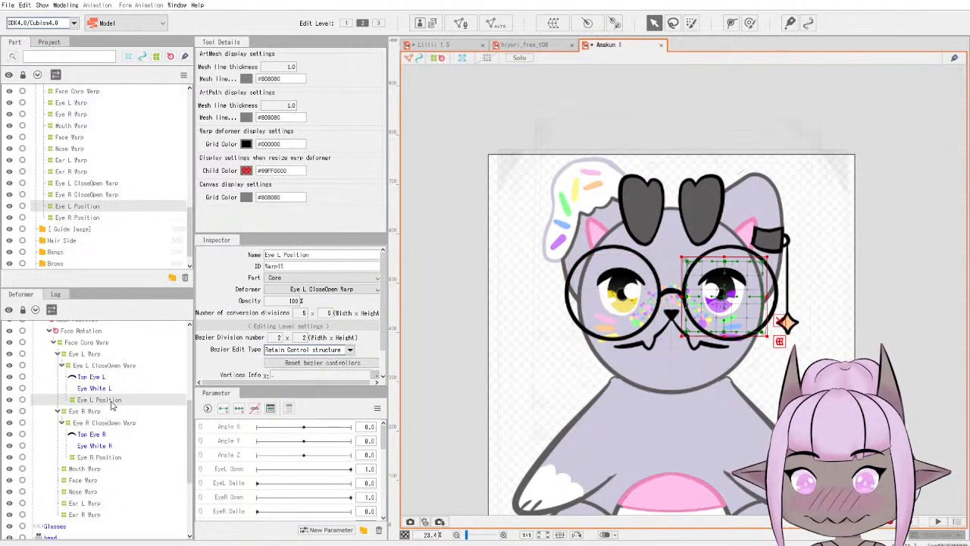
{"action": "scroll", "coordinate": [112, 406], "scroll_direction": "down", "scroll_amount": 2}
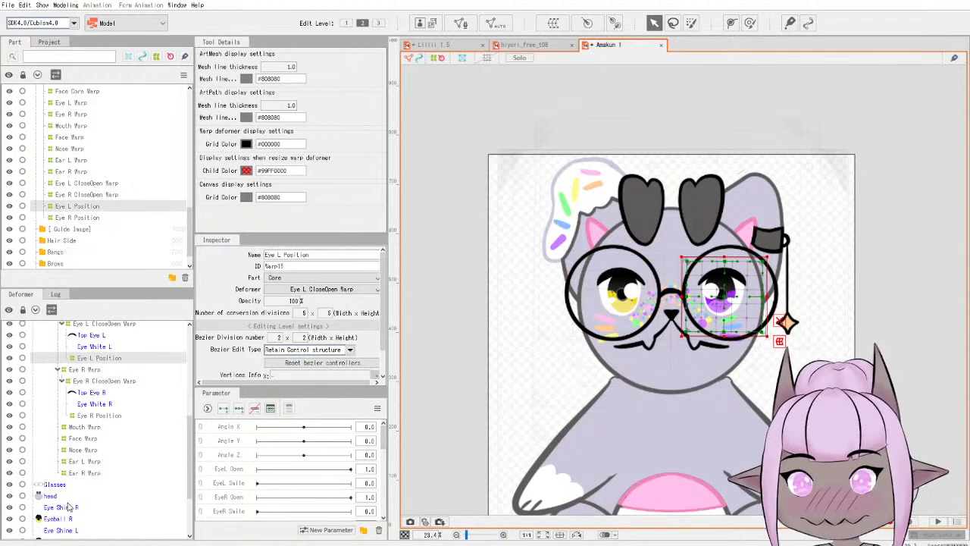
{"action": "scroll", "coordinate": [71, 506], "scroll_direction": "down", "scroll_amount": 2}
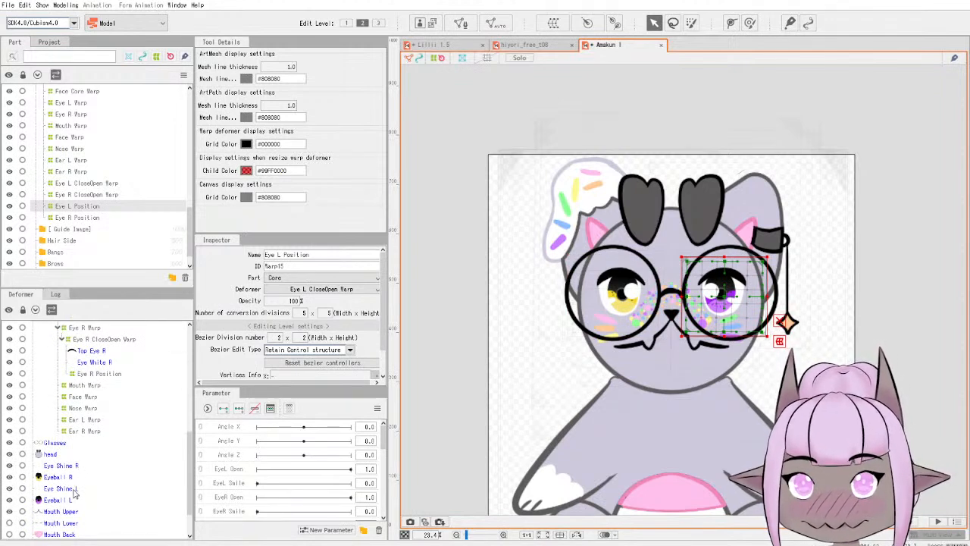
{"action": "left_click", "coordinate": [74, 491]}
{"action": "left_click", "coordinate": [74, 500], "text": "ctrl"}
{"action": "left_click_drag", "start_coordinate": [75, 502], "coordinate": [119, 345]}
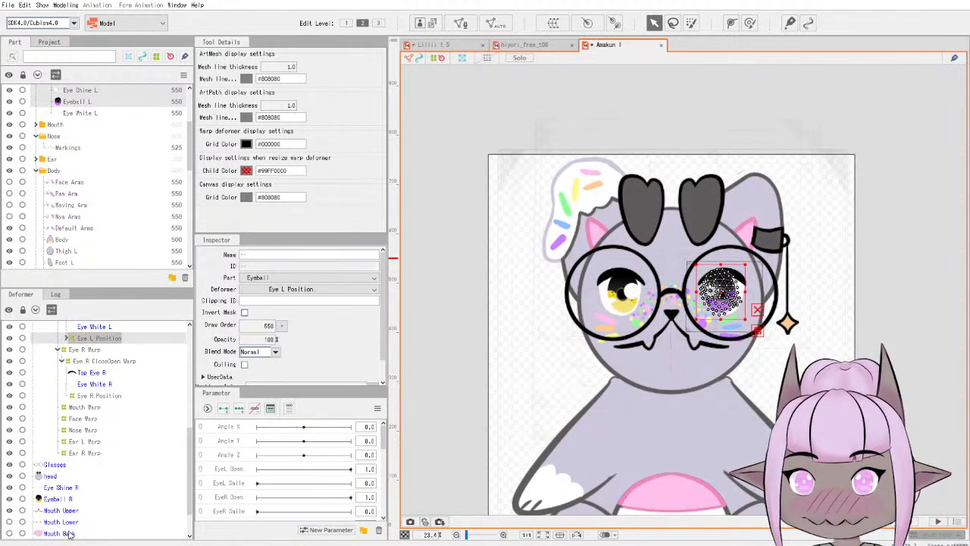
Move the Eye Shine R and Eyeball R meshes into the Eye R Position warp.
{"action": "scroll", "coordinate": [72, 530], "scroll_direction": "down", "scroll_amount": 2}
{"action": "left_click", "coordinate": [68, 447]}
{"action": "left_click", "coordinate": [72, 460], "text": "ctrl"}
{"action": "scroll", "coordinate": [95, 440], "scroll_direction": "up", "scroll_amount": 1}
{"action": "left_click_drag", "start_coordinate": [75, 493], "coordinate": [117, 401]}
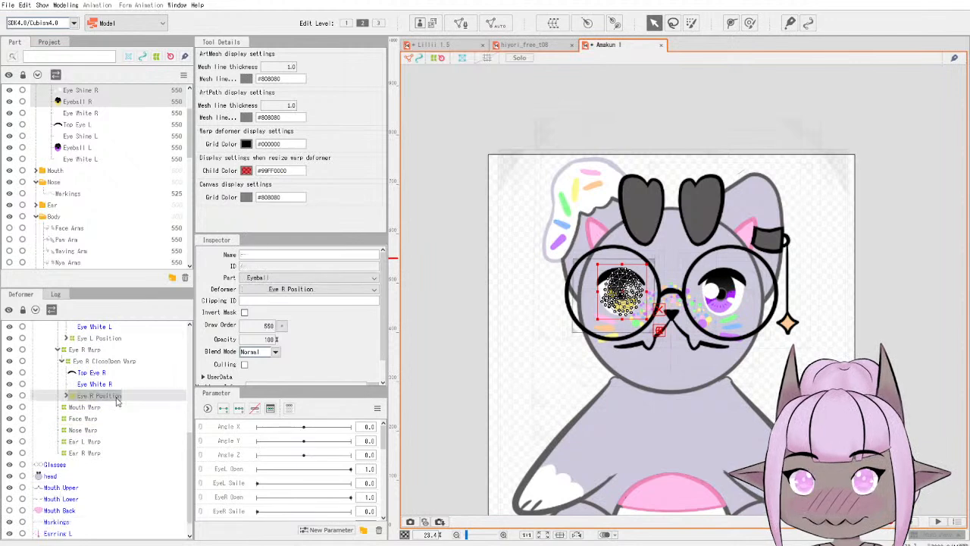
Compare Eye L Position in Amakun 1 with Lillii 1.5, shifting the Lillii warp slightly and undoing the shift.
{"action": "left_click", "coordinate": [116, 341]}
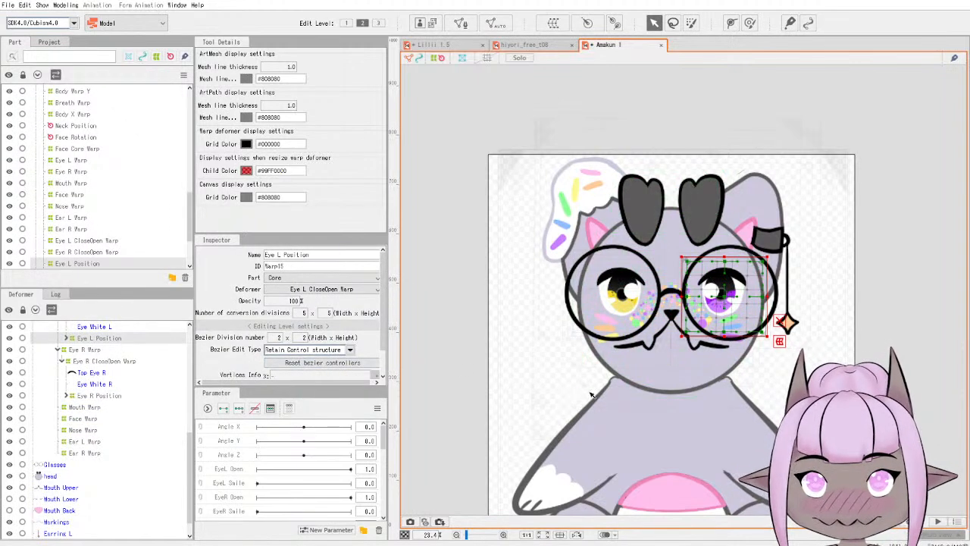
{"action": "left_click", "coordinate": [447, 45]}
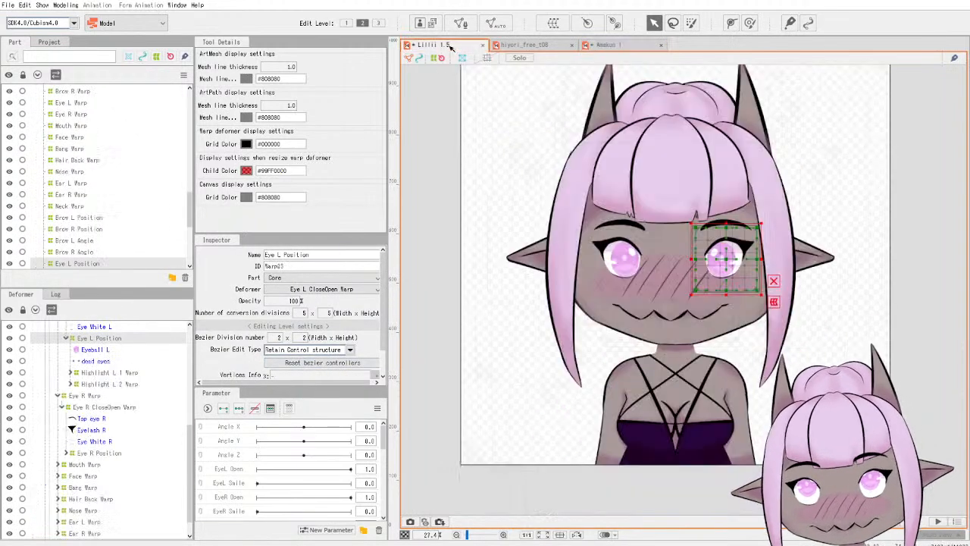
{"action": "left_click_drag", "start_coordinate": [725, 260], "coordinate": [730, 261]}
{"action": "key", "text": "ctrl+z"}
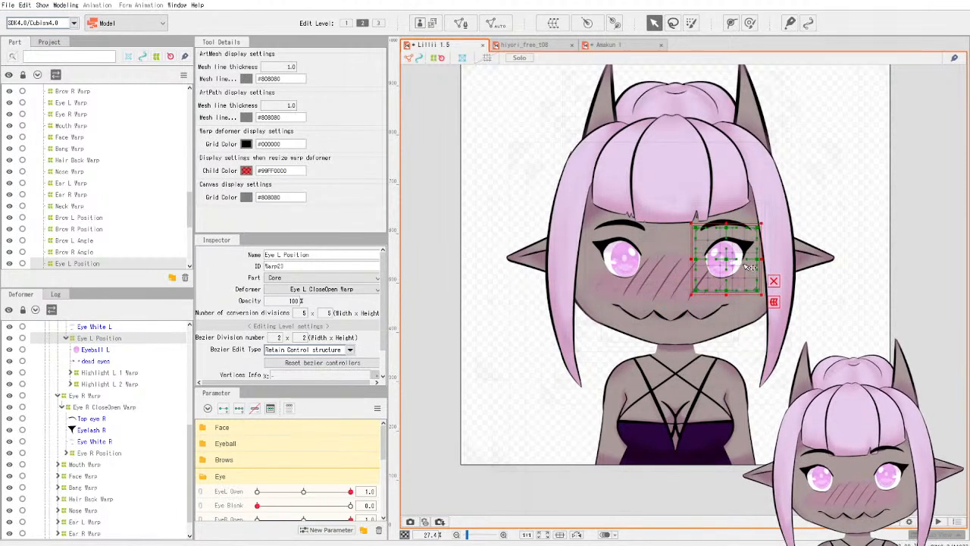
Switch back to Amakun 1 and check which meshes sit inside Eye R Position.
{"action": "left_click", "coordinate": [597, 47]}
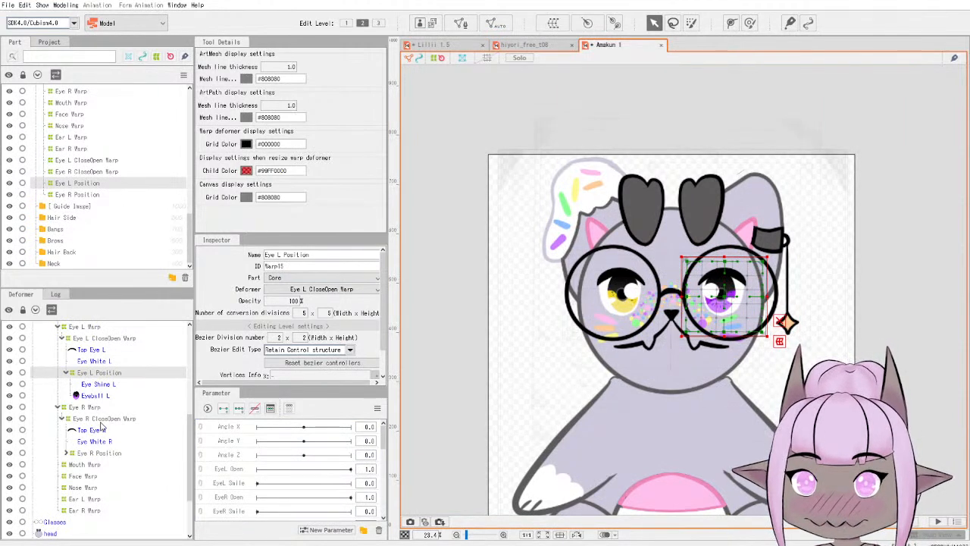
{"action": "left_click", "coordinate": [91, 454]}
{"action": "left_click", "coordinate": [66, 452]}
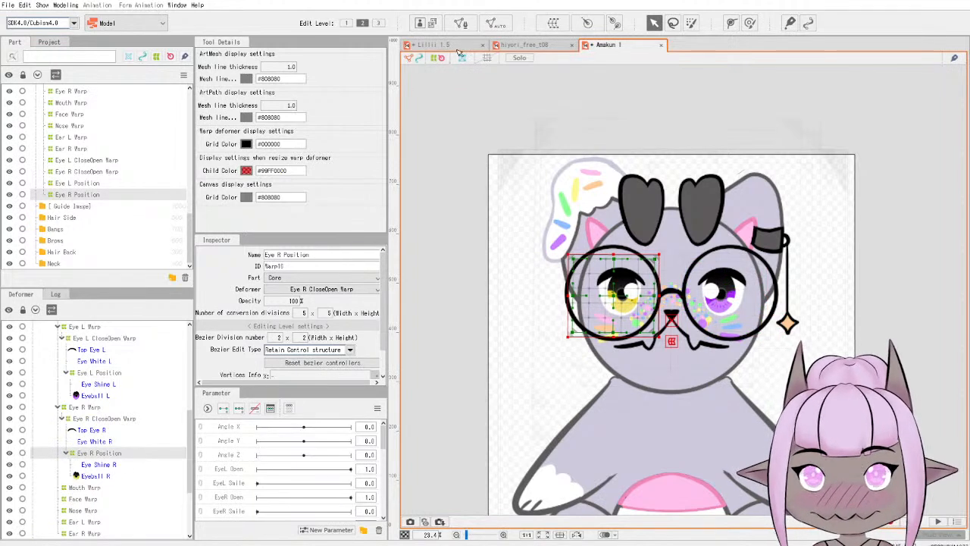
Examine Highlight L 1 Warp and Highlight L 2 Warp under Eye L Position in Lillii 1.5.
{"action": "left_click", "coordinate": [463, 46]}
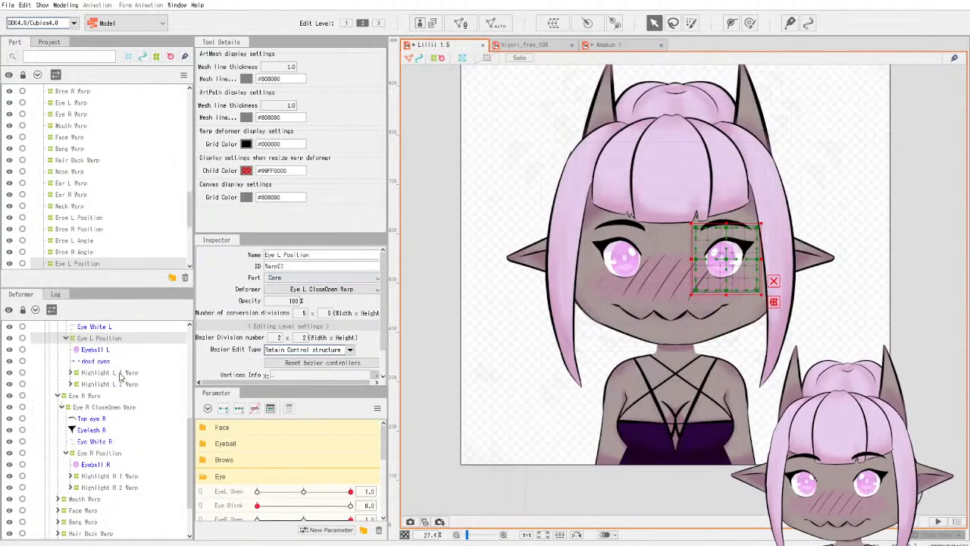
{"action": "scroll", "coordinate": [115, 361], "scroll_direction": "up", "scroll_amount": 1}
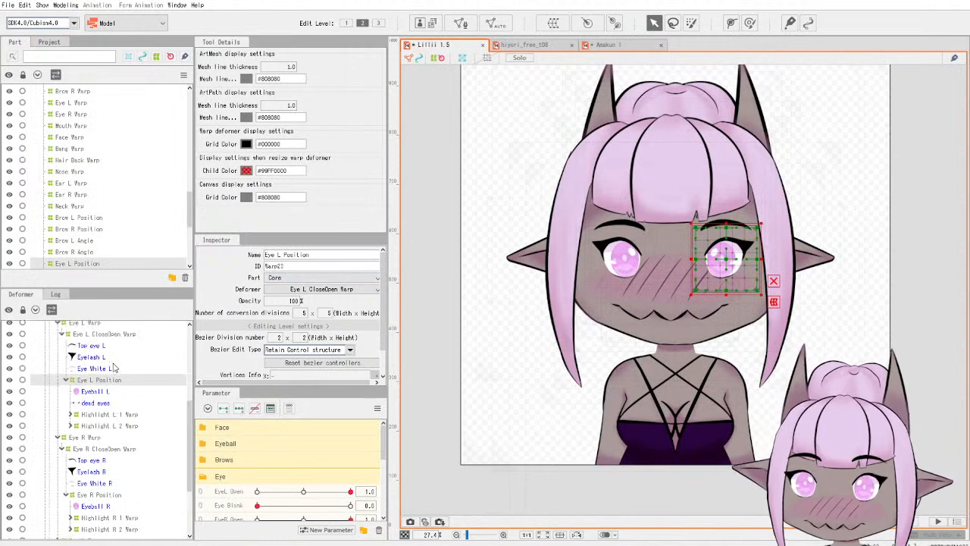
{"action": "left_click", "coordinate": [69, 414]}
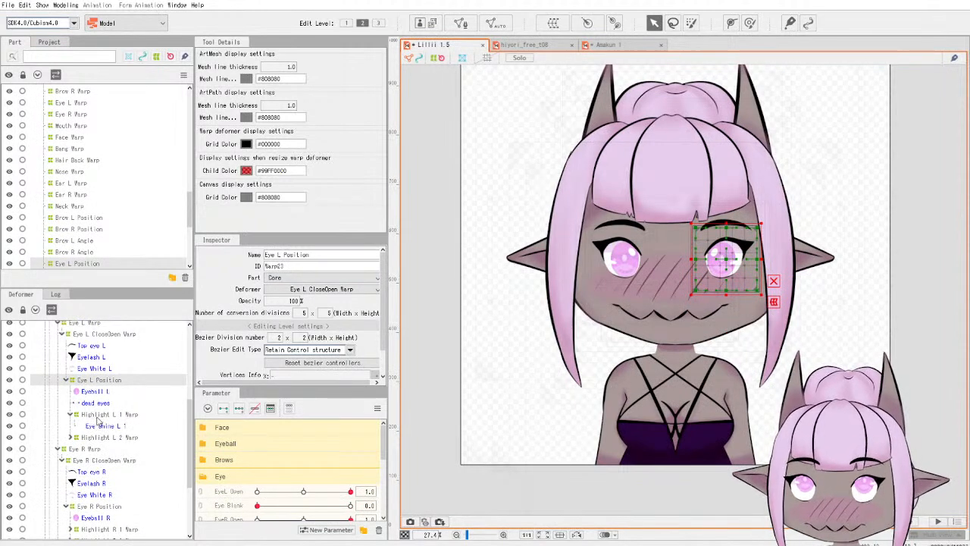
{"action": "left_click", "coordinate": [99, 416]}
{"action": "left_click", "coordinate": [111, 427]}
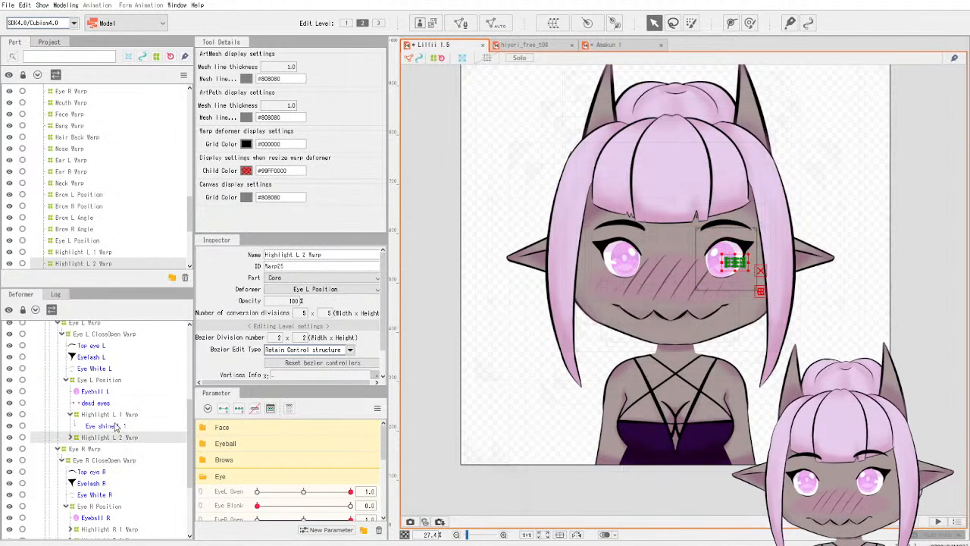
{"action": "left_click", "coordinate": [113, 414]}
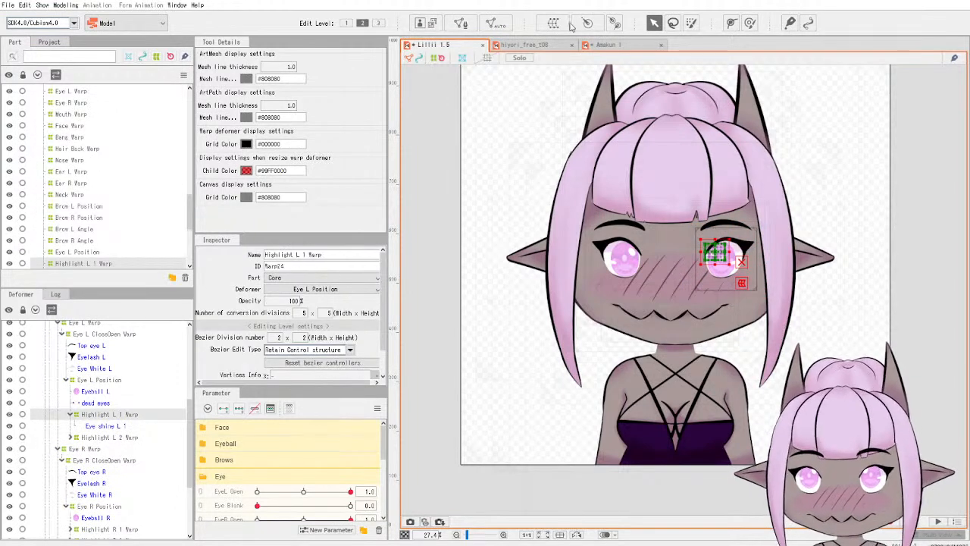
Create Highlight L Warp under Eye L Position in Amakun 1 and move the Eye Shine L mesh into it.
{"action": "left_click", "coordinate": [627, 46]}
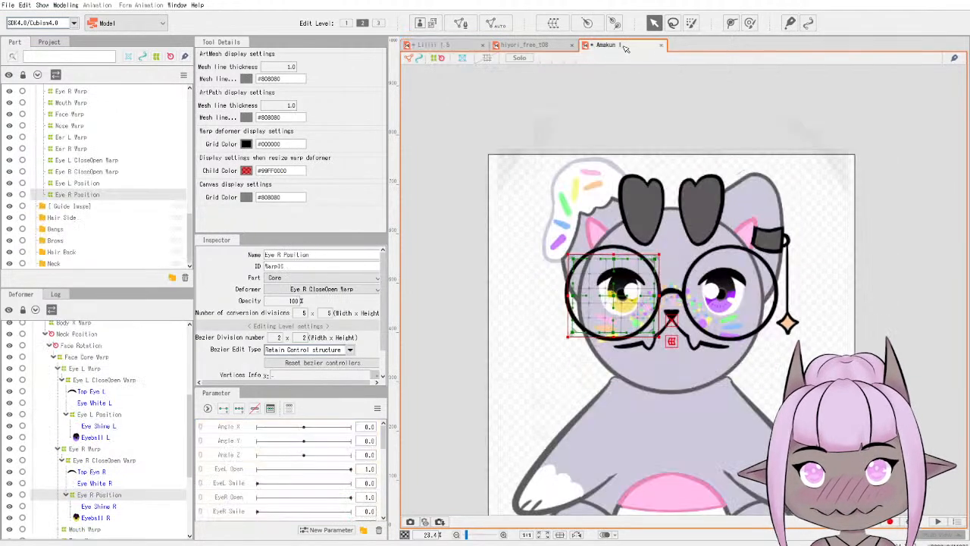
{"action": "left_click", "coordinate": [106, 426]}
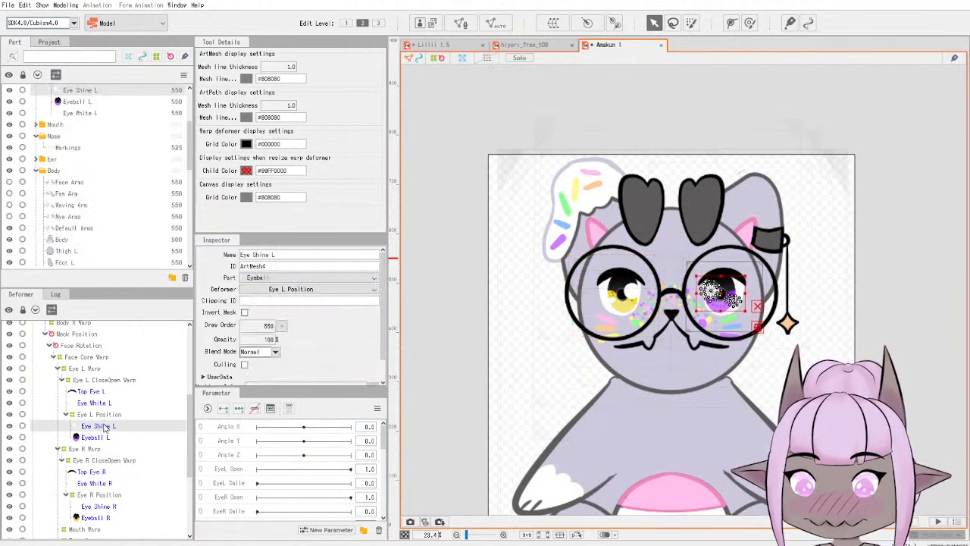
{"action": "left_click", "coordinate": [106, 414]}
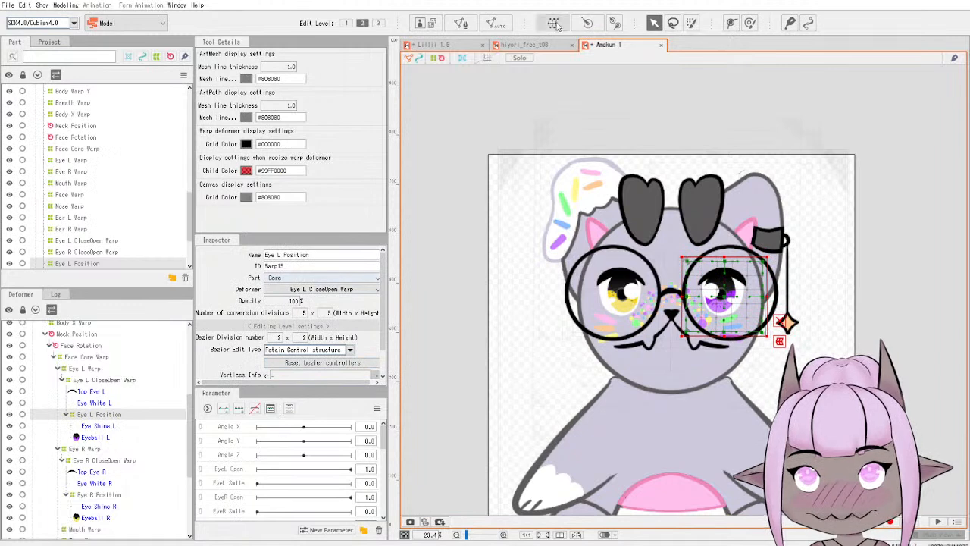
{"action": "left_click", "coordinate": [457, 44]}
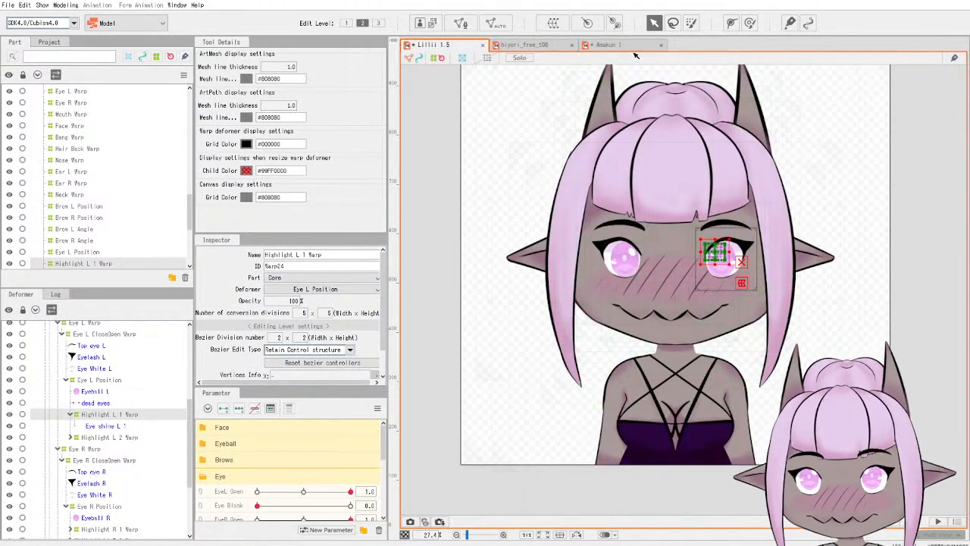
{"action": "left_click", "coordinate": [609, 45]}
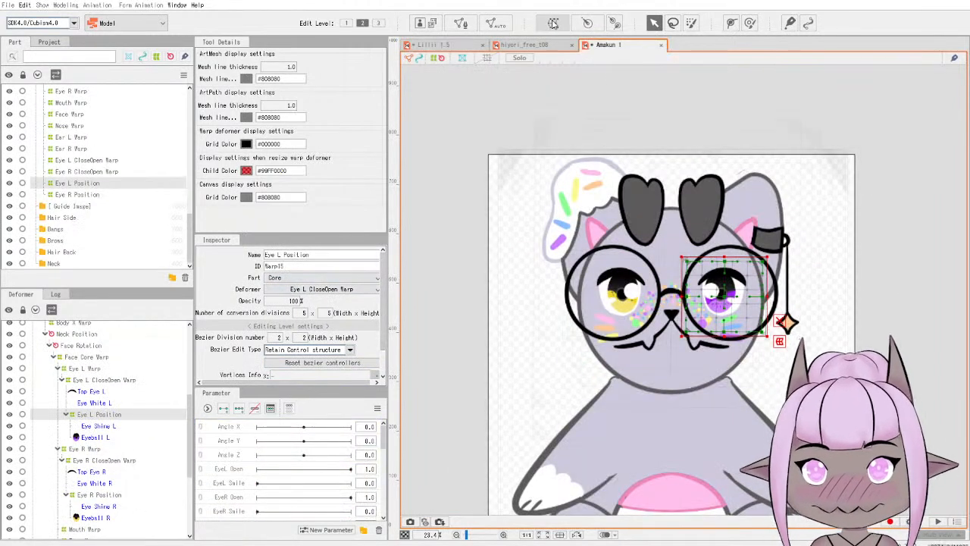
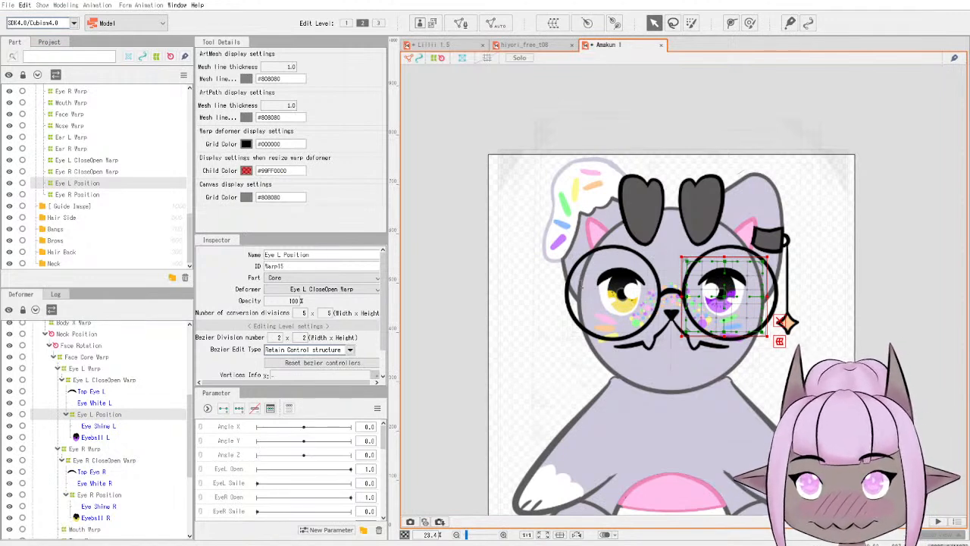
{"action": "left_click", "coordinate": [558, 411]}
{"action": "left_click_drag", "start_coordinate": [112, 428], "coordinate": [109, 449]}
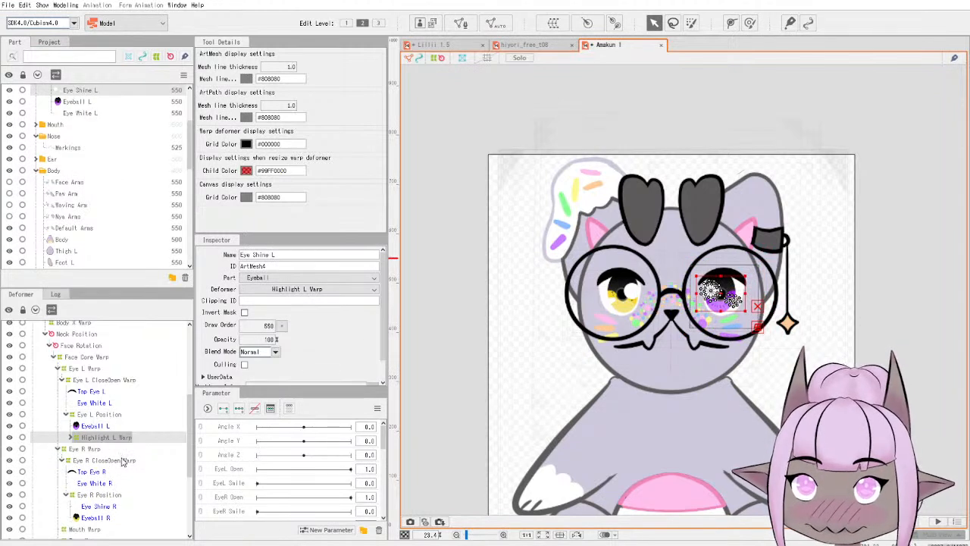
Create Highlight R Warp under Eye R Position and move the Eye Shine R mesh into it.
{"action": "left_click", "coordinate": [117, 496]}
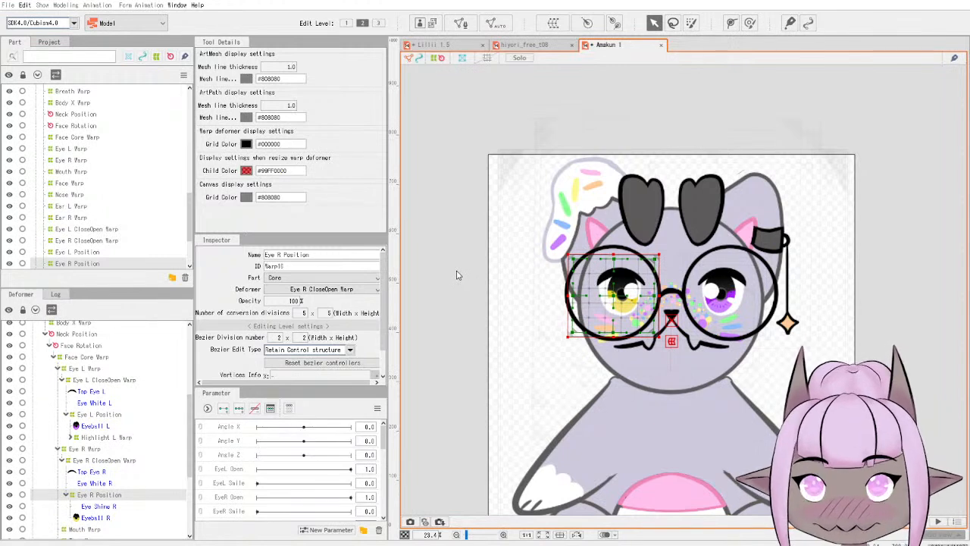
{"action": "left_click", "coordinate": [102, 505]}
{"action": "left_click_drag", "start_coordinate": [110, 534], "coordinate": [106, 529]}
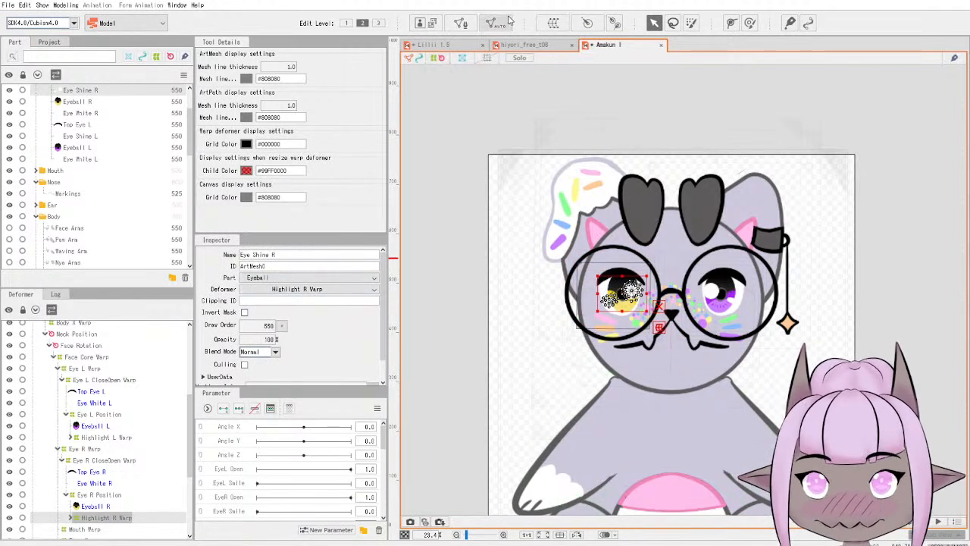
Switch to Lillii 1.5, review the Highlight L warps, and collapse the Eye L Warp and Eye R Warp hierarchies.
{"action": "left_click", "coordinate": [424, 47]}
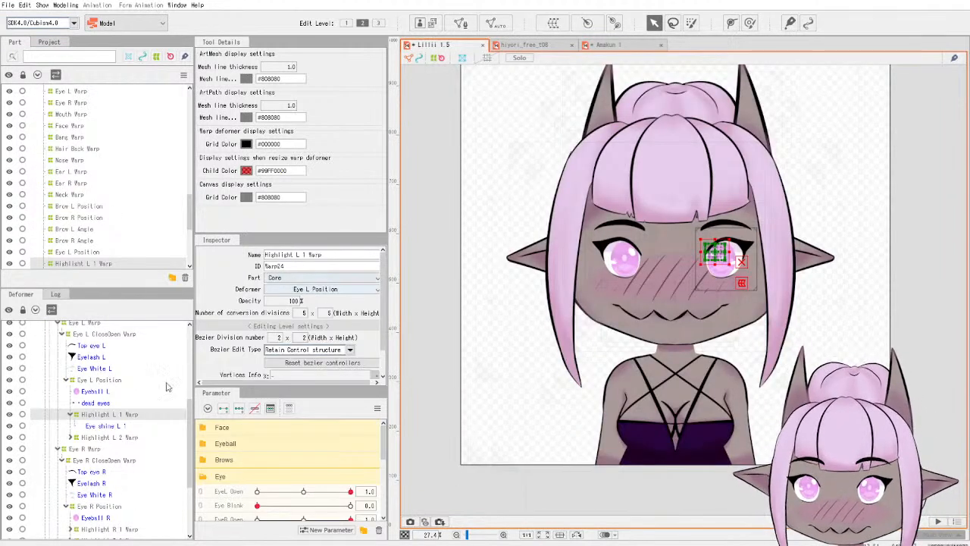
{"action": "left_click", "coordinate": [70, 438]}
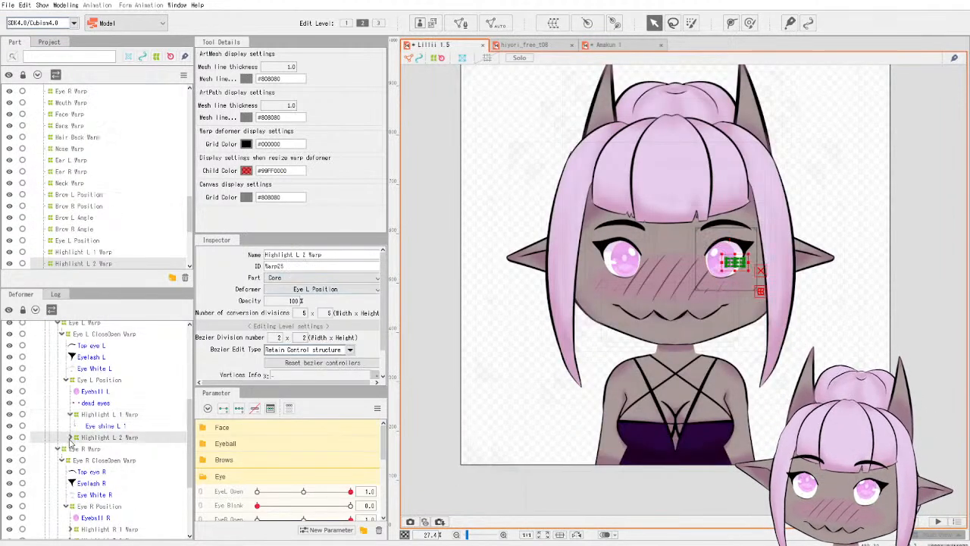
{"action": "left_click", "coordinate": [70, 438]}
{"action": "left_click", "coordinate": [70, 438]}
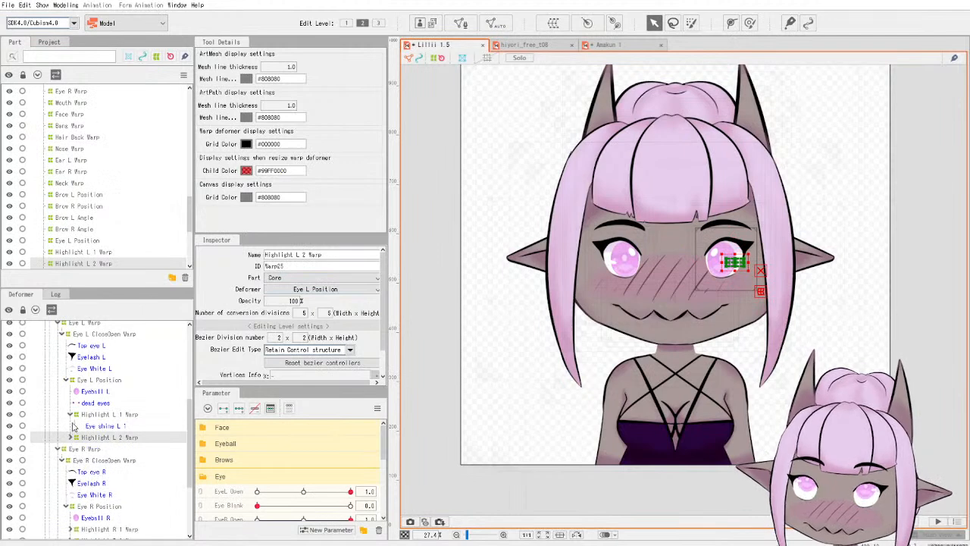
{"action": "left_click", "coordinate": [71, 414]}
{"action": "left_click", "coordinate": [67, 379]}
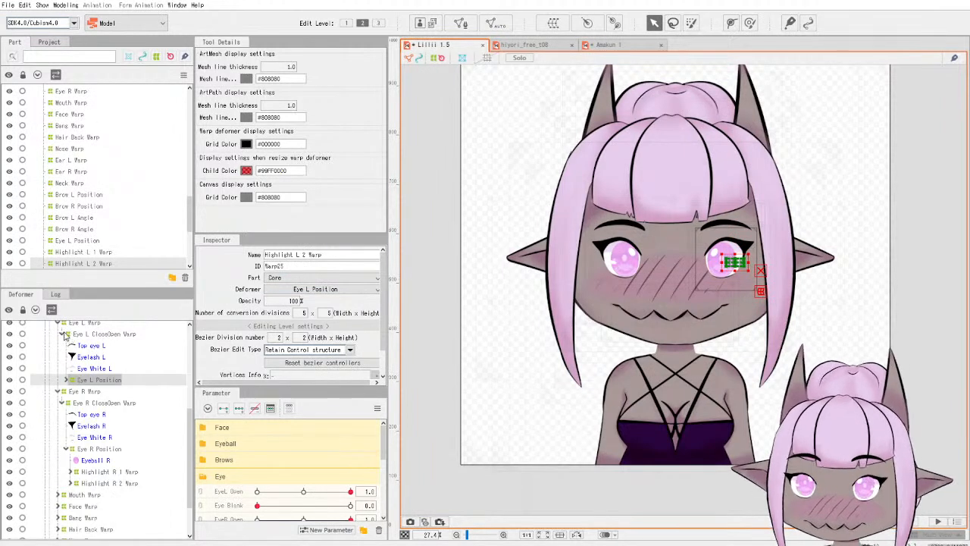
{"action": "left_click", "coordinate": [65, 335]}
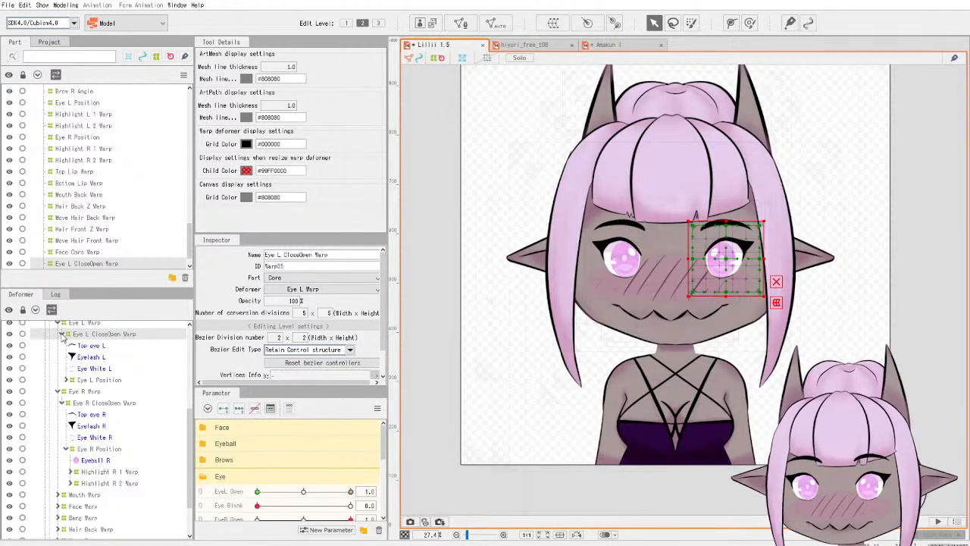
{"action": "left_click", "coordinate": [62, 334]}
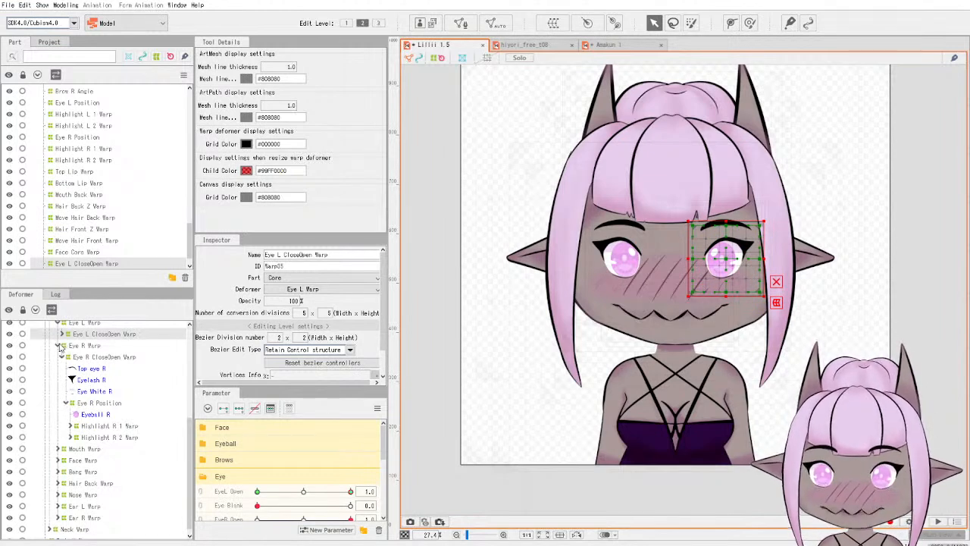
{"action": "scroll", "coordinate": [74, 341], "scroll_direction": "up", "scroll_amount": 1}
{"action": "left_click", "coordinate": [58, 364]}
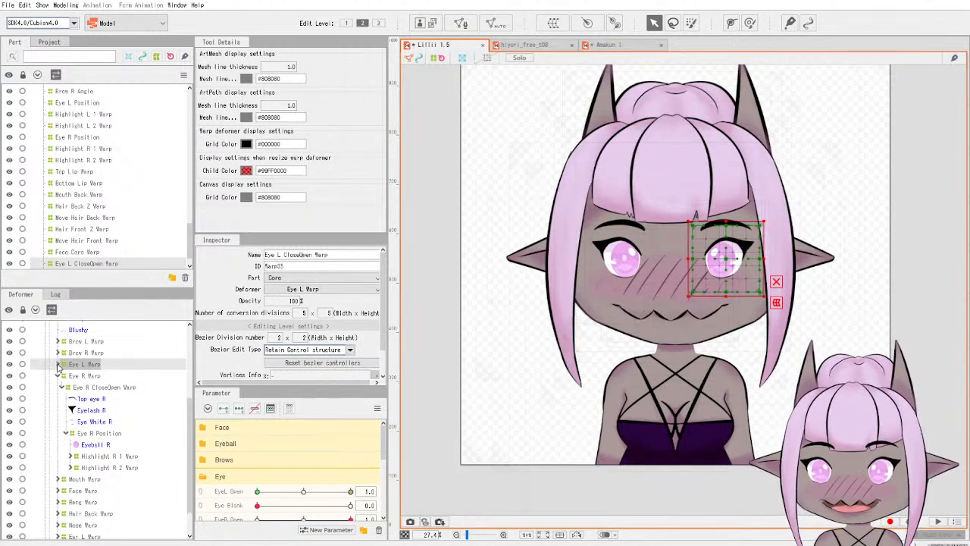
{"action": "left_click", "coordinate": [59, 376]}
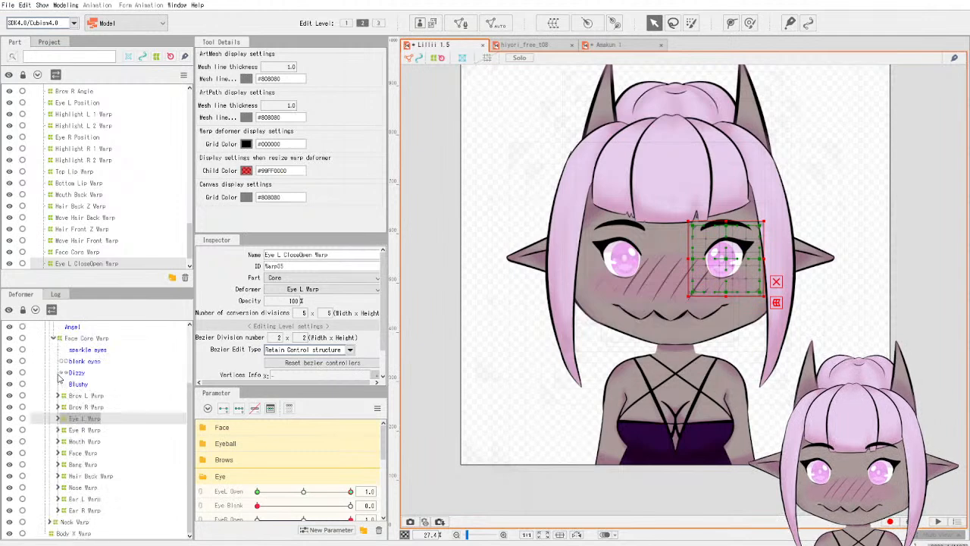
{"action": "left_click", "coordinate": [84, 429]}
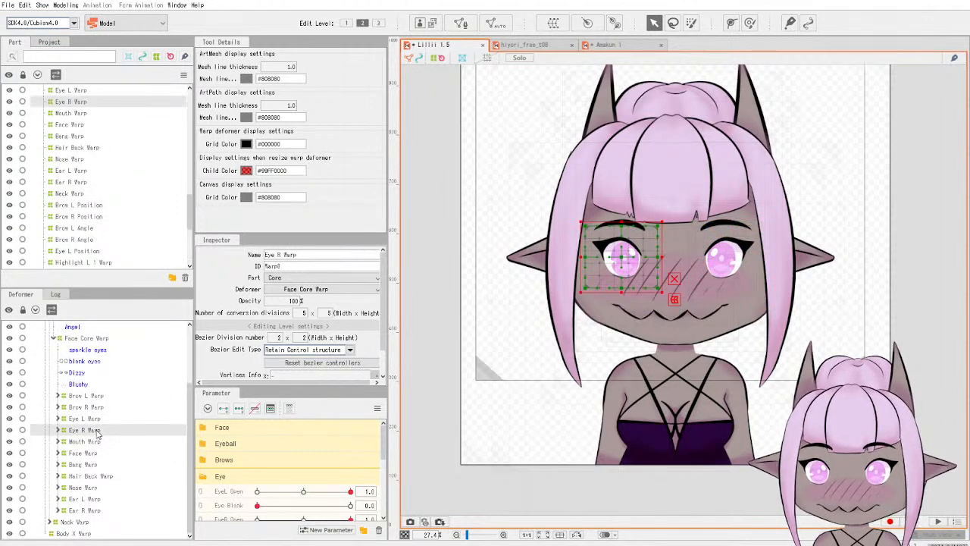
Examine the child warps of Mouth Warp in Lillii 1.5, starting with Top Lip Warp and its contents.
{"action": "left_click", "coordinate": [58, 441]}
{"action": "left_click", "coordinate": [121, 453]}
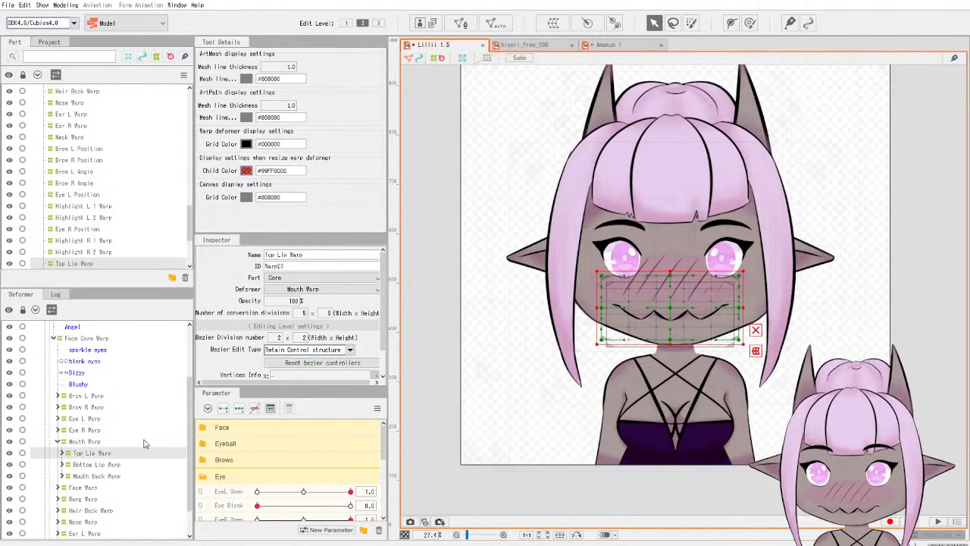
{"action": "scroll", "coordinate": [146, 443], "scroll_direction": "down", "scroll_amount": 1}
{"action": "left_click", "coordinate": [62, 418]}
{"action": "left_click", "coordinate": [61, 419]}
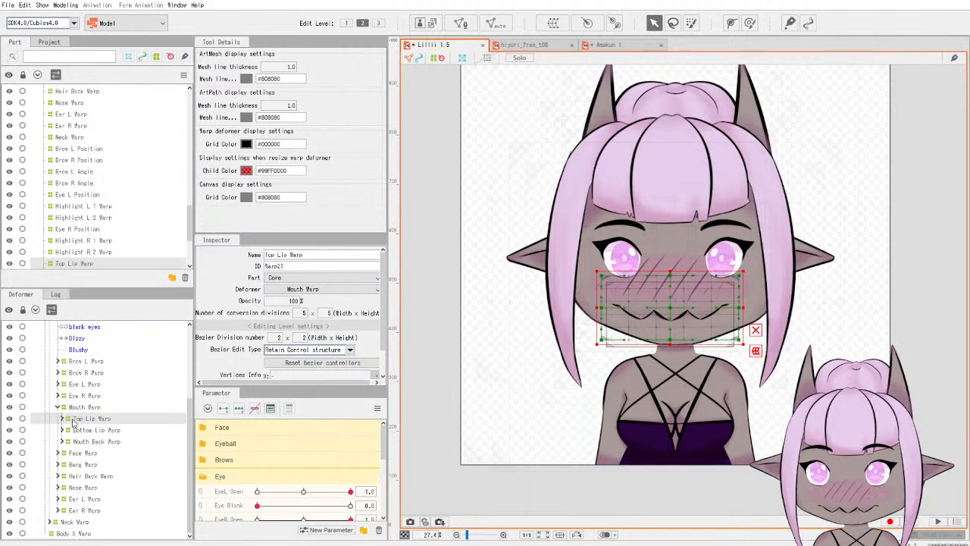
Collapse the eye warps in Amakun 1 and create Top Lip Warp under Mouth Warp.
{"action": "left_click", "coordinate": [590, 46]}
{"action": "left_click", "coordinate": [59, 441]}
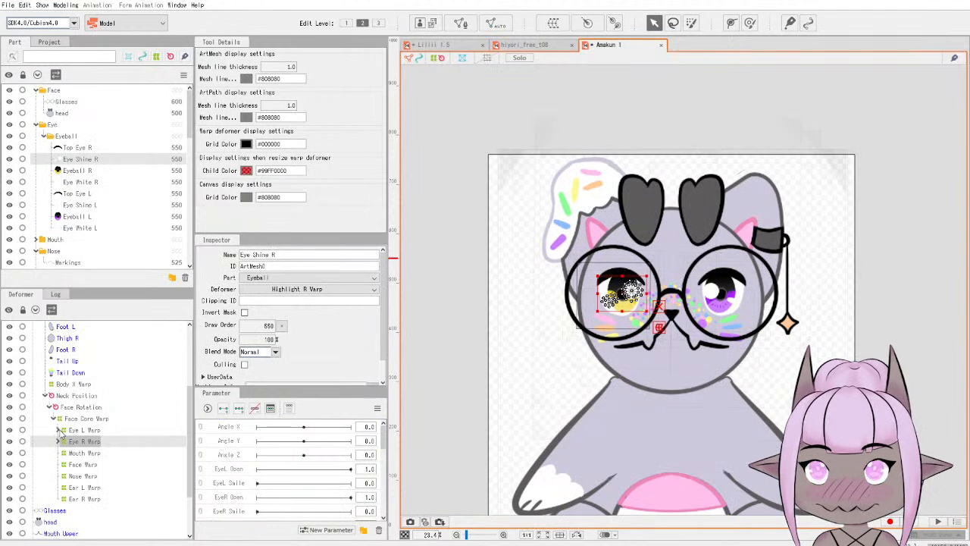
{"action": "left_click", "coordinate": [84, 453]}
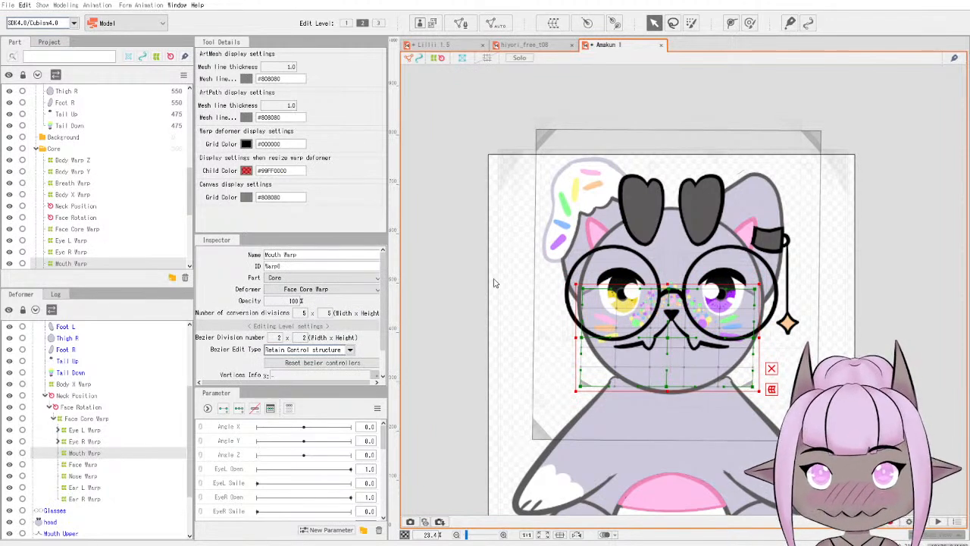
{"action": "left_click", "coordinate": [571, 412]}
Create Bottom Lip Warp under Mouth Warp in Amakun 1, and check the mouth hierarchy against Lillii 1.5.
{"action": "left_click", "coordinate": [91, 452]}
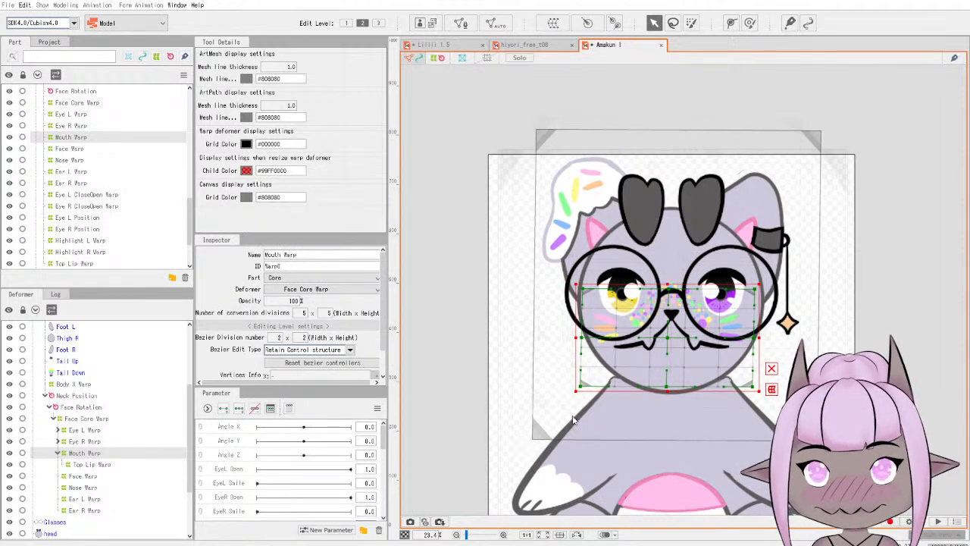
{"action": "left_click", "coordinate": [448, 46]}
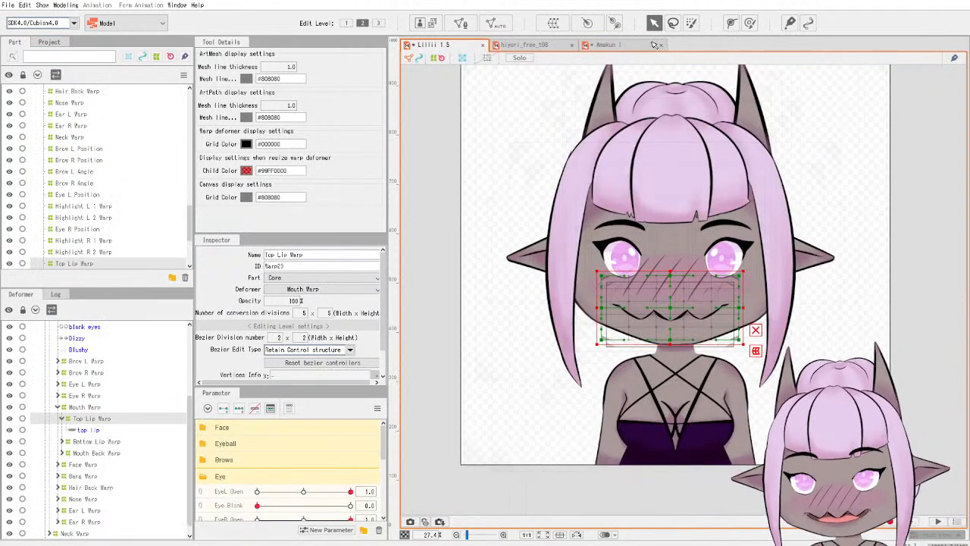
{"action": "left_click", "coordinate": [625, 47]}
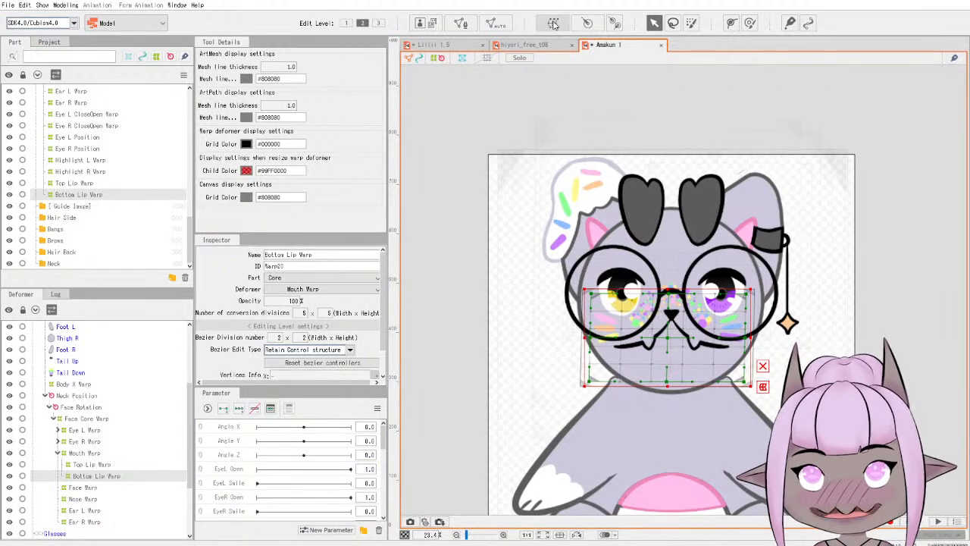
Create Mouth Back Warp under Mouth Warp, and nest Mouth Upper, Mouth Lower and Mouth Back under the Top Lip, Bottom Lip and Mouth Back warps.
{"action": "left_click", "coordinate": [105, 453]}
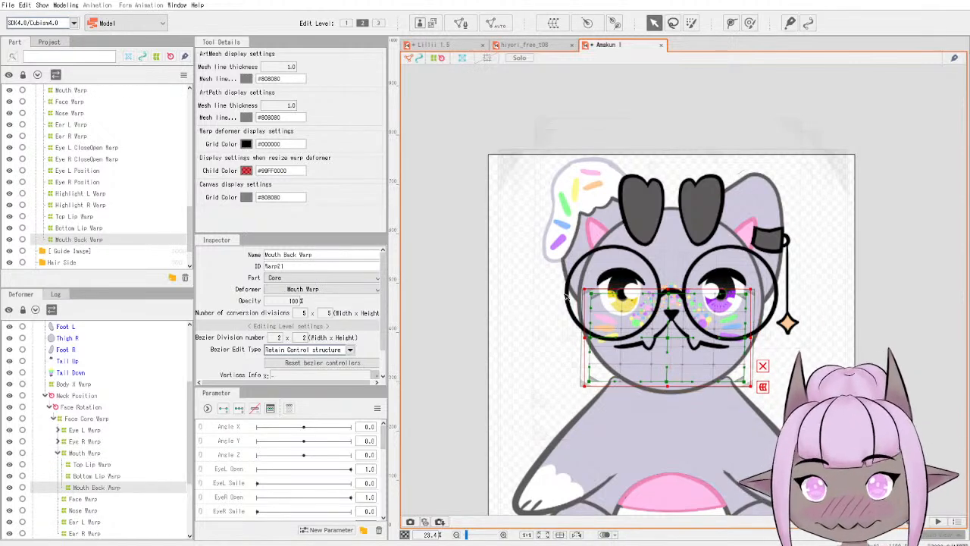
{"action": "left_click", "coordinate": [92, 464]}
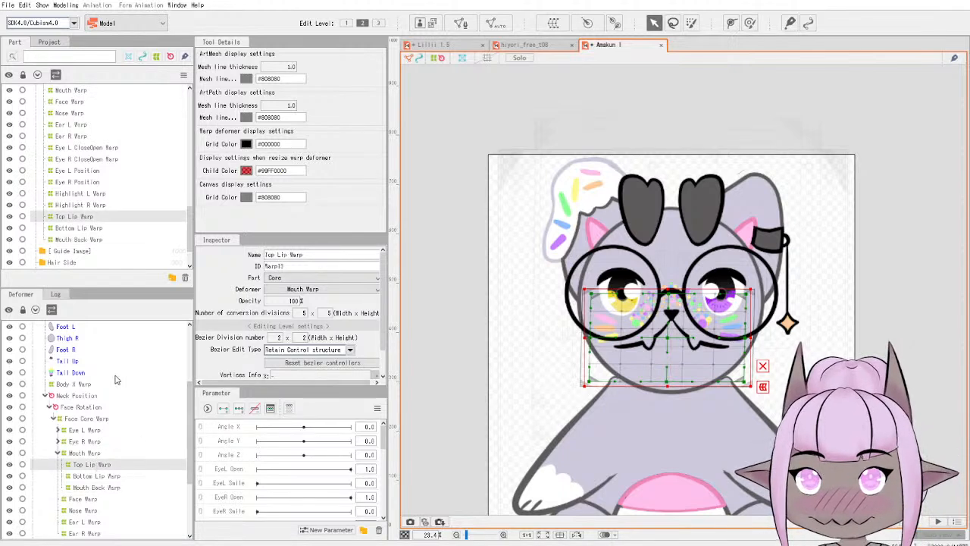
{"action": "scroll", "coordinate": [115, 379], "scroll_direction": "down", "scroll_amount": 3}
{"action": "left_click_drag", "start_coordinate": [69, 466], "coordinate": [106, 372]}
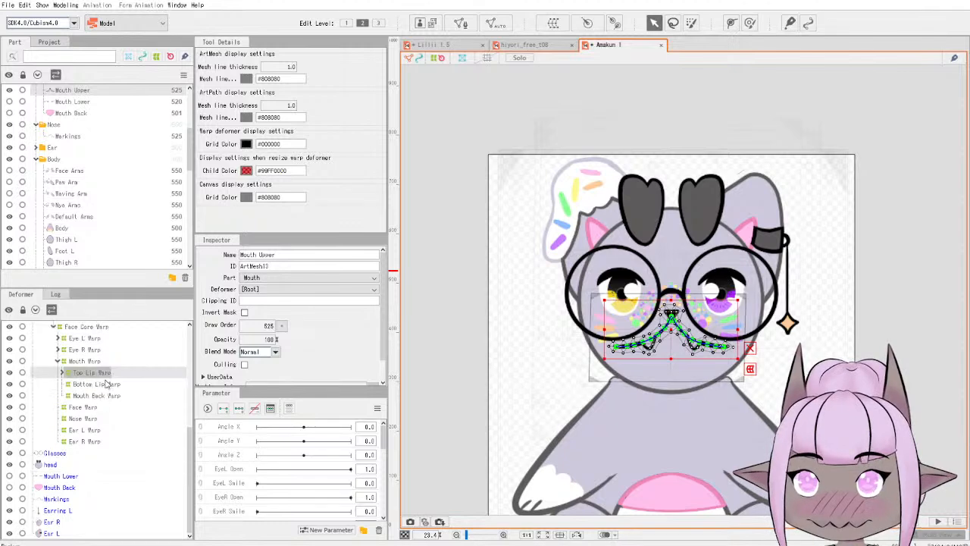
{"action": "left_click_drag", "start_coordinate": [73, 477], "coordinate": [95, 384]}
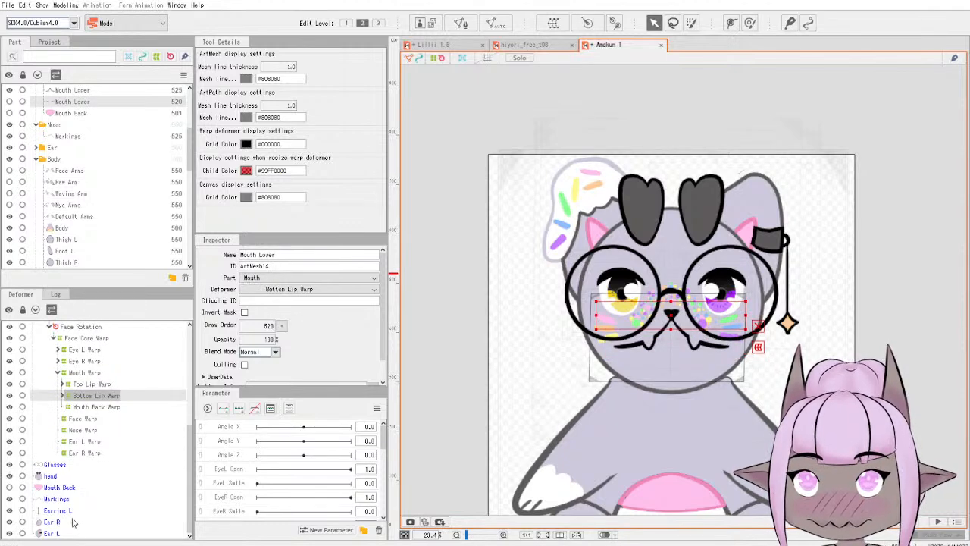
{"action": "left_click_drag", "start_coordinate": [70, 489], "coordinate": [106, 409]}
Check the grids of Top Lip Warp, Bottom Lip Warp, Mouth Back Warp and Face Warp by selecting each one.
{"action": "left_click", "coordinate": [102, 396]}
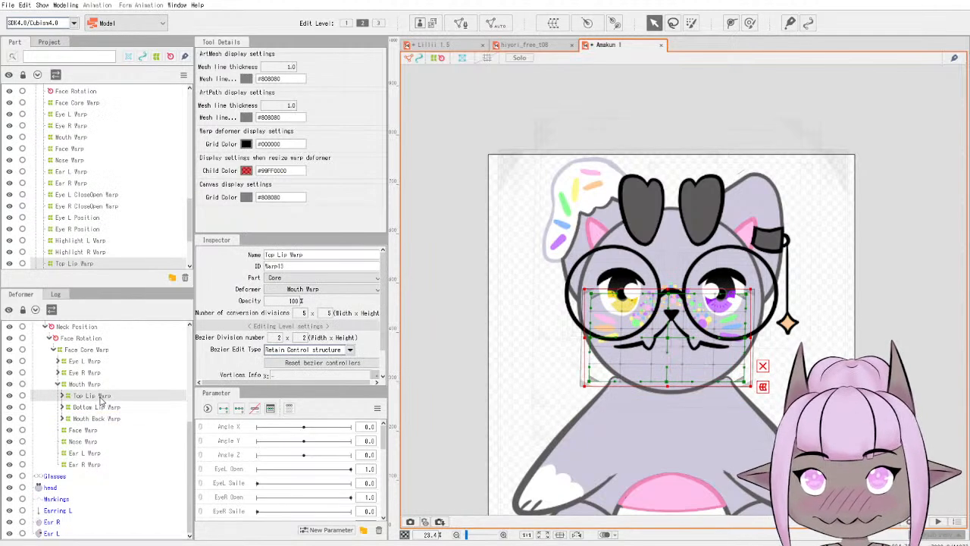
{"action": "left_click", "coordinate": [102, 407]}
{"action": "left_click", "coordinate": [103, 419]}
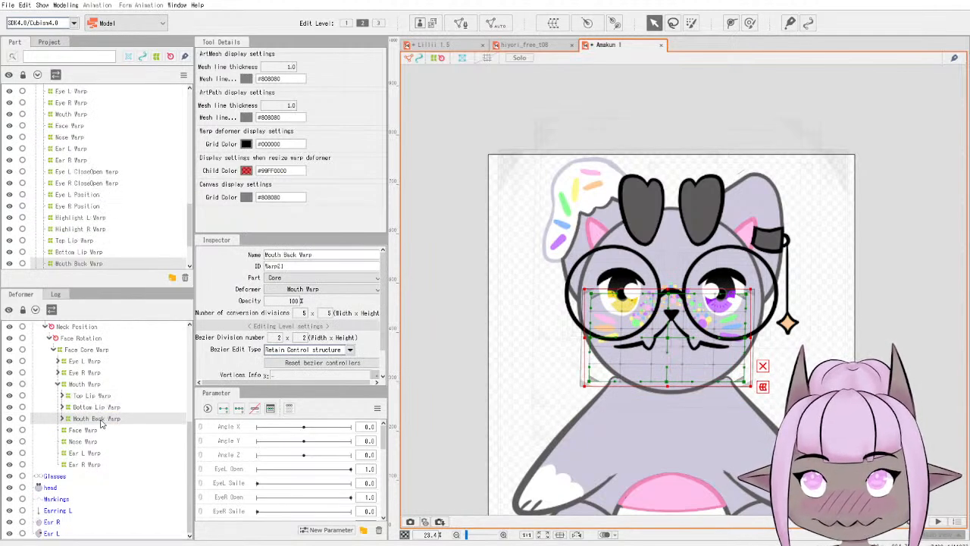
{"action": "left_click", "coordinate": [104, 396]}
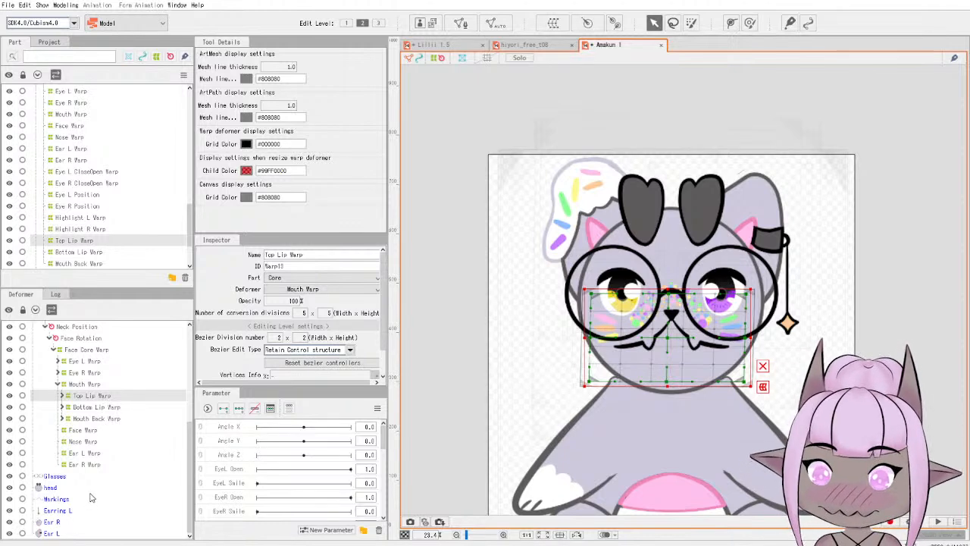
{"action": "left_click", "coordinate": [92, 431]}
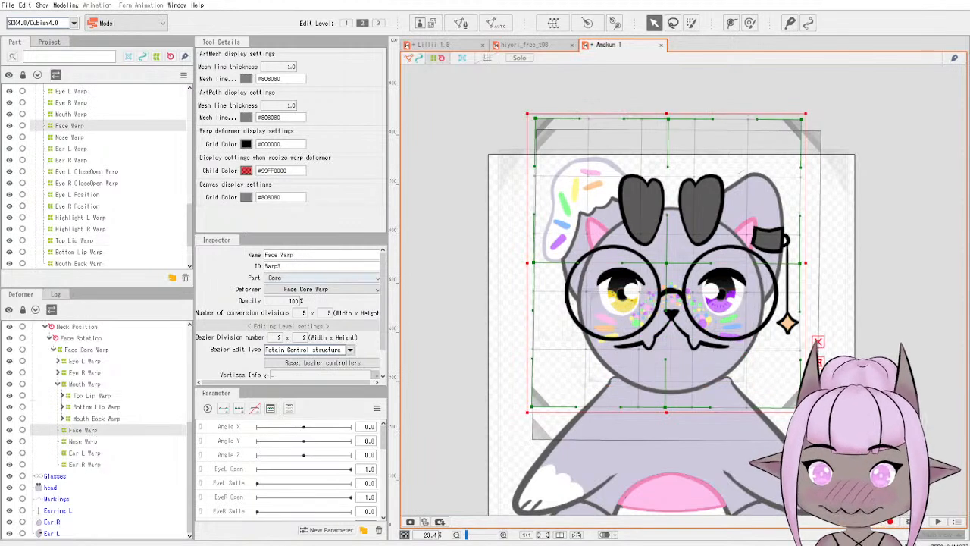
Switch to Lillii 1.5, collapse Mouth Warp, and examine the contents of Face Warp.
{"action": "left_click", "coordinate": [447, 44]}
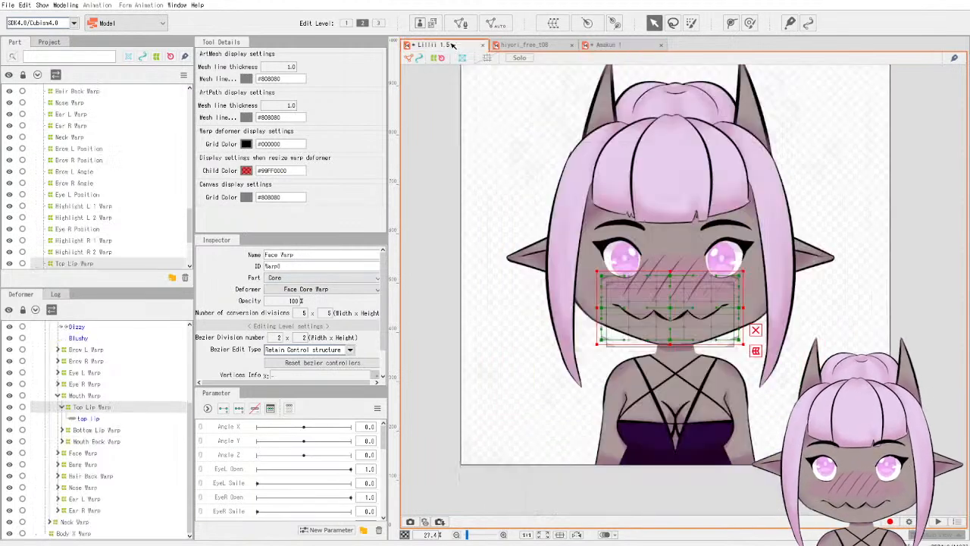
{"action": "left_click", "coordinate": [60, 395]}
{"action": "left_click", "coordinate": [59, 453]}
{"action": "left_click", "coordinate": [96, 465]}
{"action": "left_click", "coordinate": [99, 456]}
{"action": "left_click", "coordinate": [101, 465]}
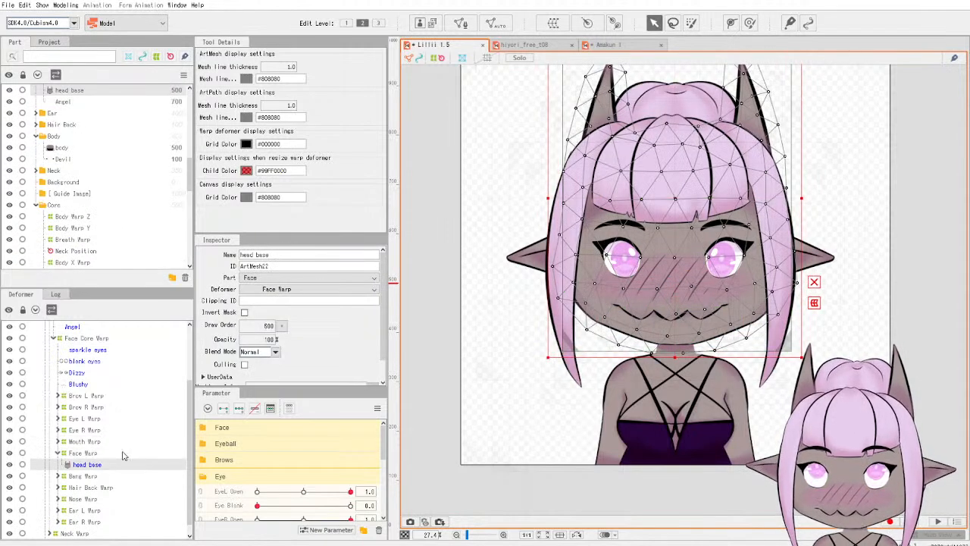
Return to Amakun 1 and nest the head and Glasses meshes under Face Warp.
{"action": "left_click", "coordinate": [610, 44]}
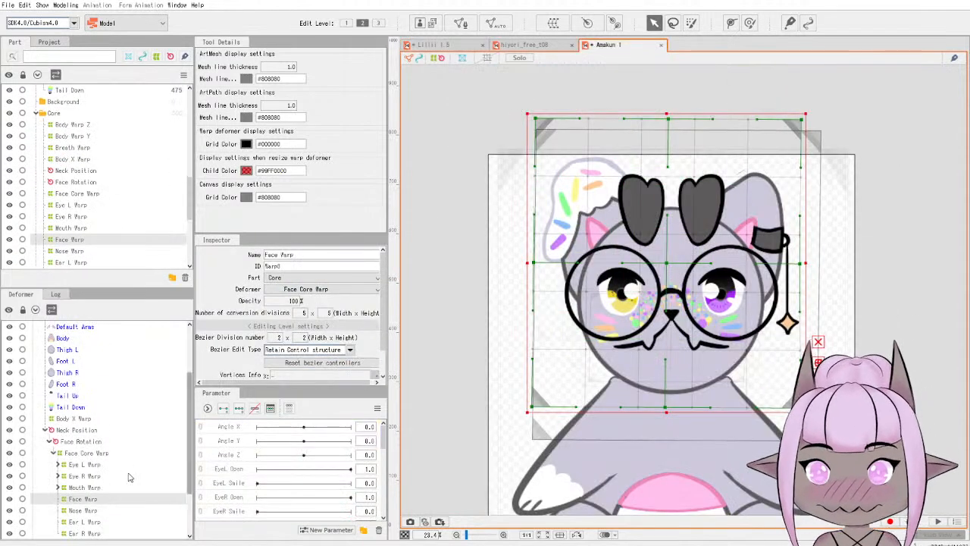
{"action": "scroll", "coordinate": [117, 465], "scroll_direction": "down", "scroll_amount": 3}
{"action": "left_click_drag", "start_coordinate": [54, 489], "coordinate": [92, 432]}
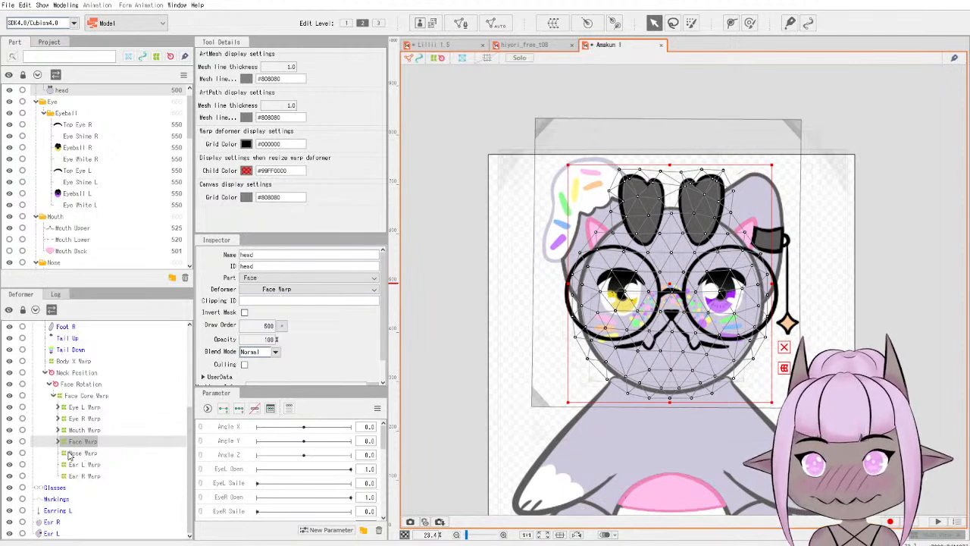
{"action": "scroll", "coordinate": [70, 453], "scroll_direction": "up", "scroll_amount": 4}
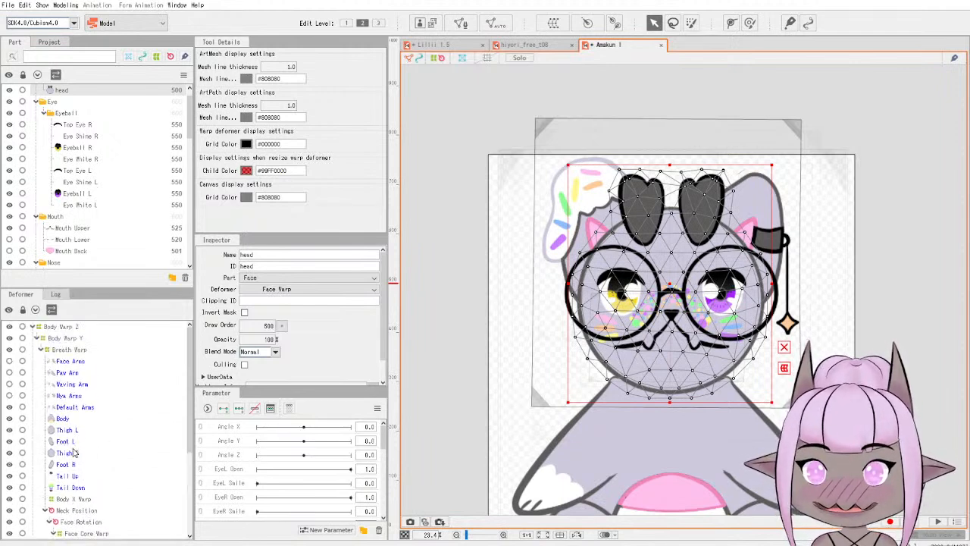
{"action": "scroll", "coordinate": [74, 453], "scroll_direction": "down", "scroll_amount": 4}
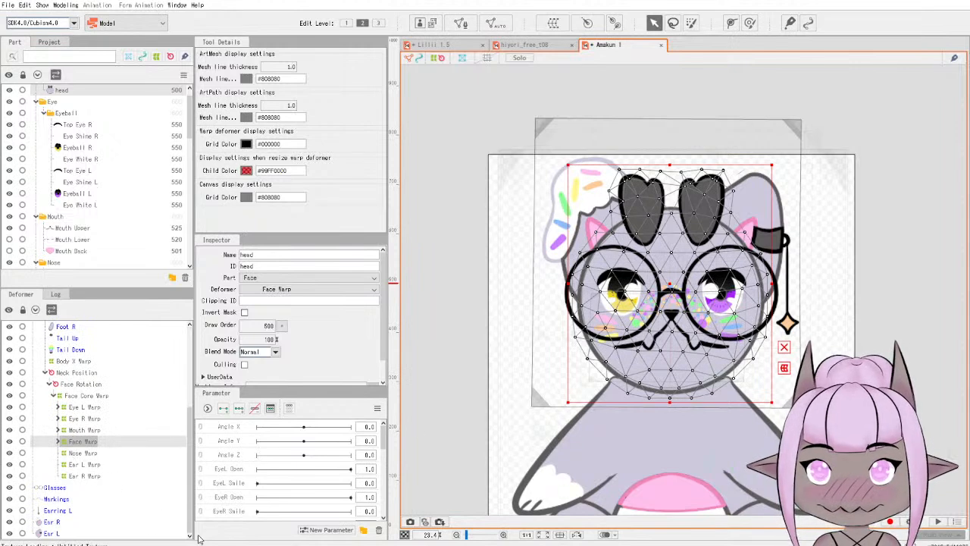
{"action": "left_click_drag", "start_coordinate": [61, 491], "coordinate": [89, 448]}
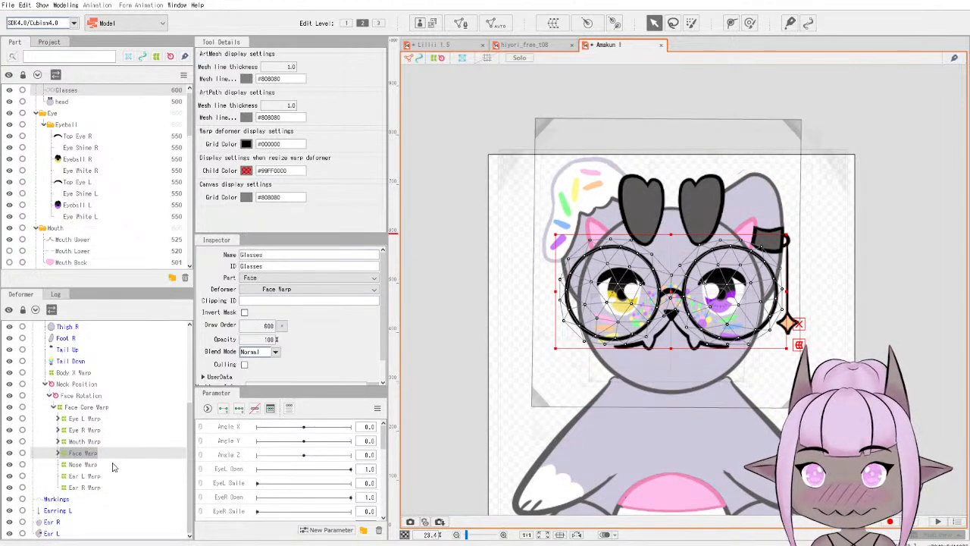
Check the Nose Warp contents in Lillii 1.5, and nest the Markings mesh under Nose Warp in Amakun 1.
{"action": "left_click", "coordinate": [62, 500]}
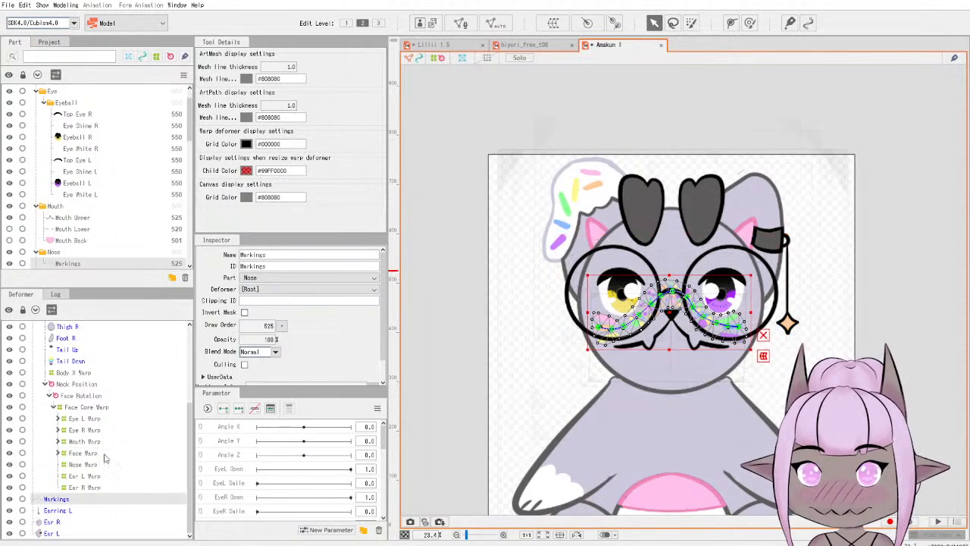
{"action": "left_click", "coordinate": [467, 43]}
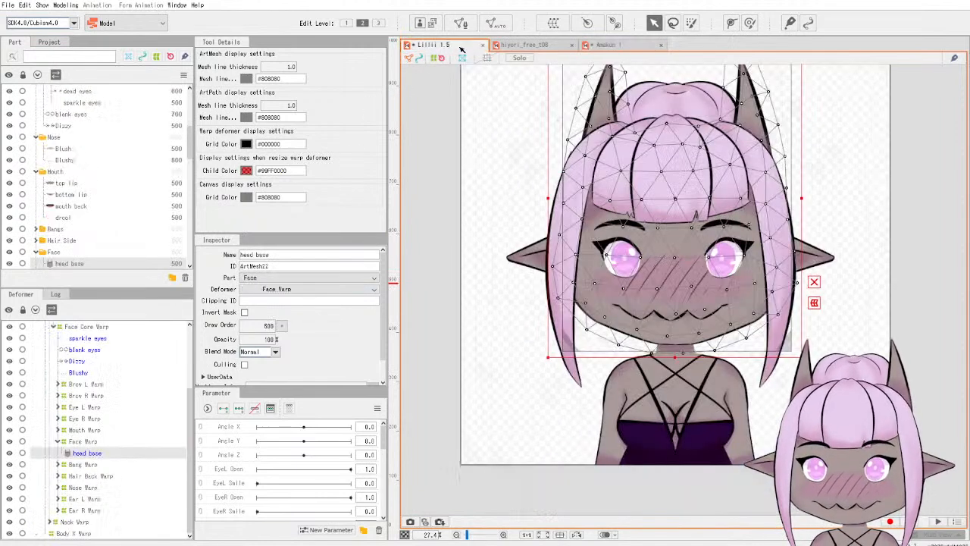
{"action": "left_click", "coordinate": [58, 487]}
{"action": "left_click", "coordinate": [58, 489]}
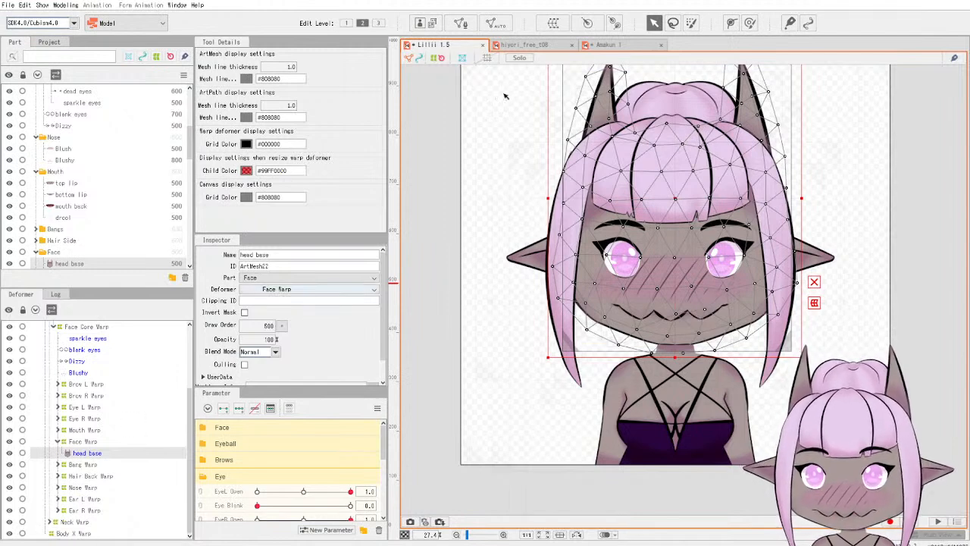
{"action": "left_click", "coordinate": [610, 44]}
{"action": "scroll", "coordinate": [53, 465], "scroll_direction": "down", "scroll_amount": 1}
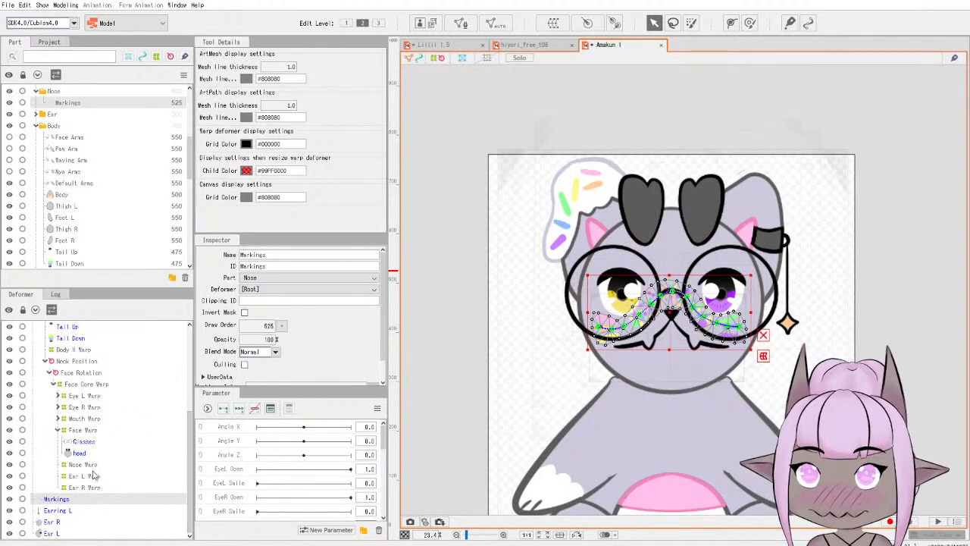
{"action": "left_click", "coordinate": [88, 465]}
{"action": "left_click_drag", "start_coordinate": [60, 499], "coordinate": [88, 469]}
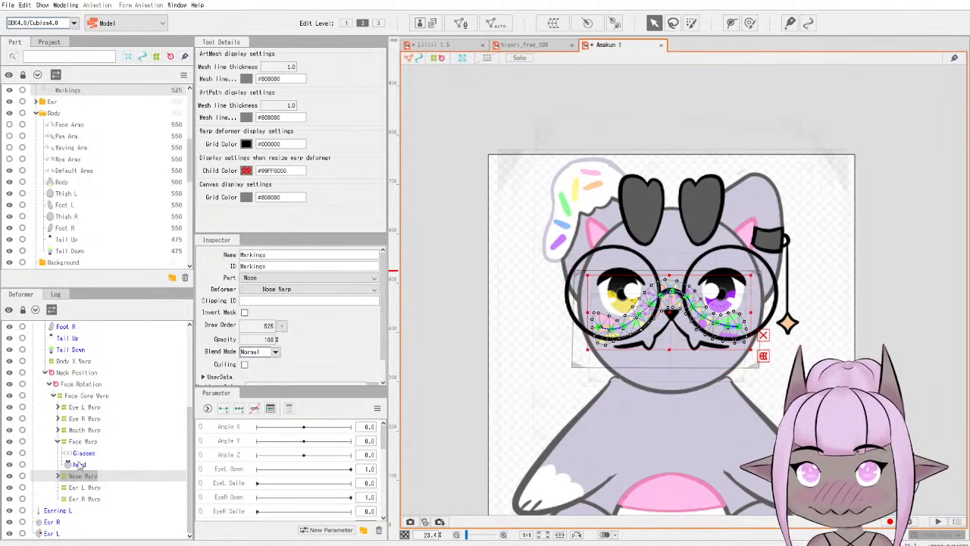
Collapse Face Warp in Lillii 1.5, and return to Amakun 1 to collapse Nose Warp.
{"action": "left_click", "coordinate": [453, 46]}
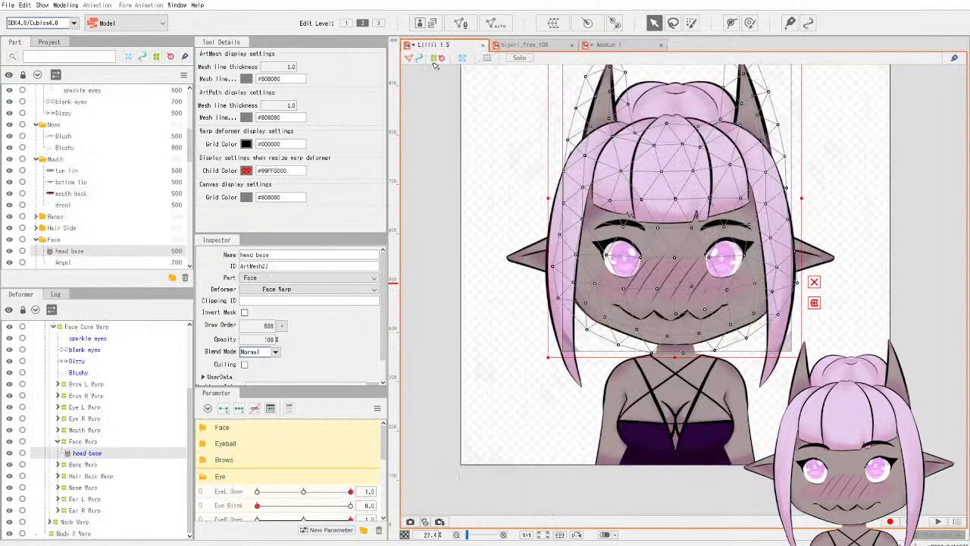
{"action": "left_click", "coordinate": [57, 441]}
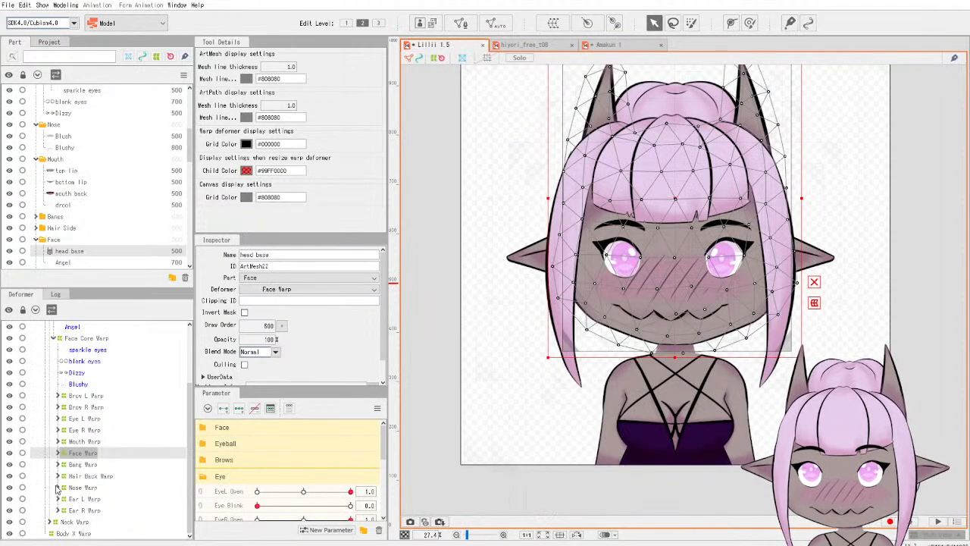
{"action": "left_click", "coordinate": [606, 45]}
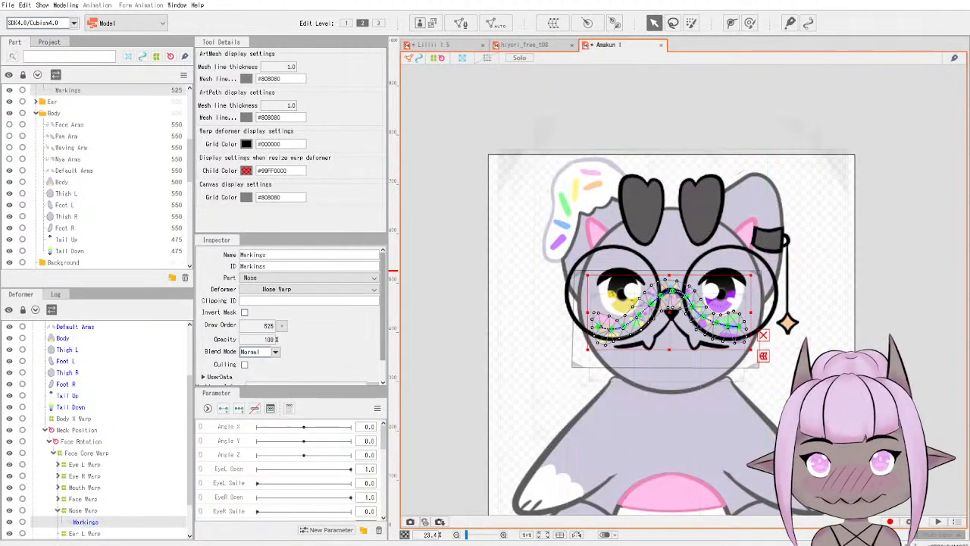
{"action": "left_click", "coordinate": [58, 509]}
{"action": "scroll", "coordinate": [134, 487], "scroll_direction": "down", "scroll_amount": 1}
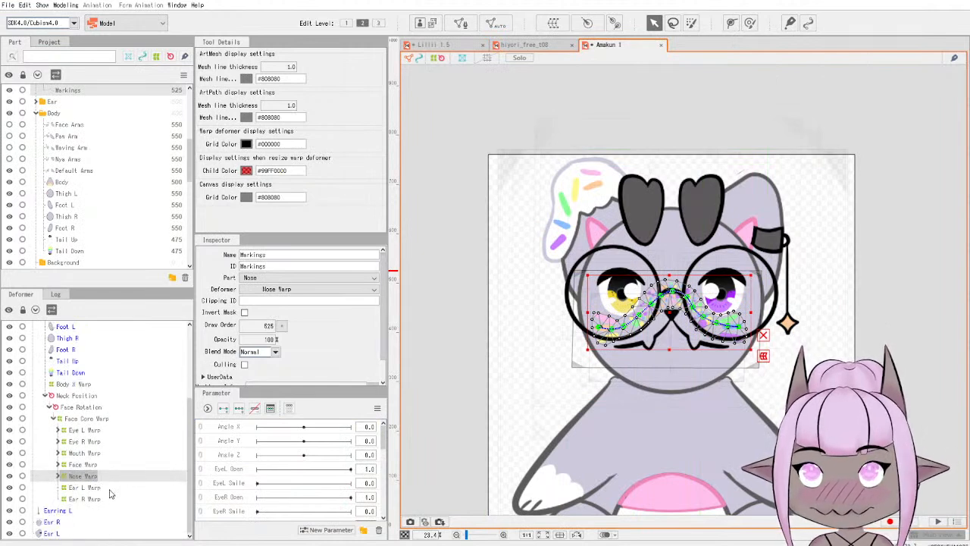
Select Ear L Warp in Amakun 1, and examine the contents of Ear L Warp and Ear R Warp in Lillii 1.5.
{"action": "left_click", "coordinate": [107, 488]}
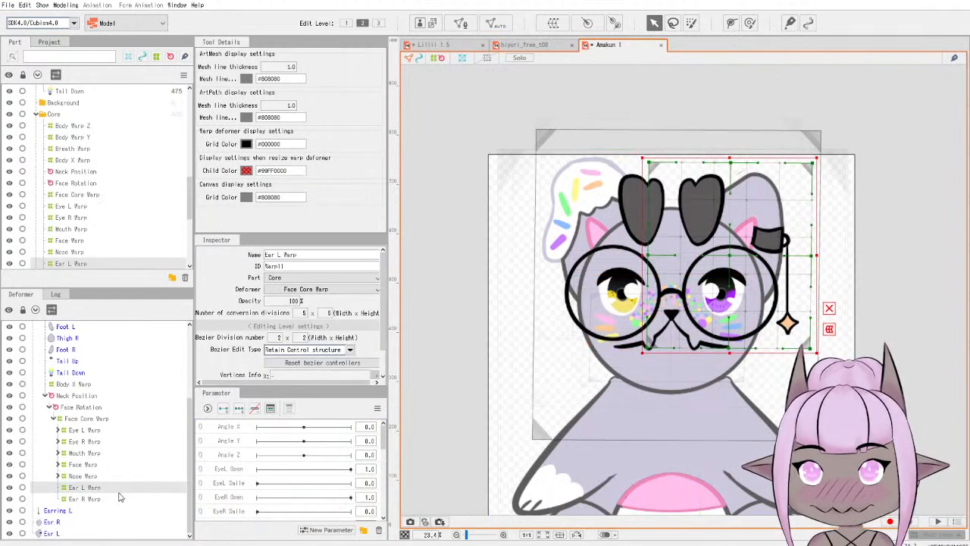
{"action": "left_click", "coordinate": [465, 46]}
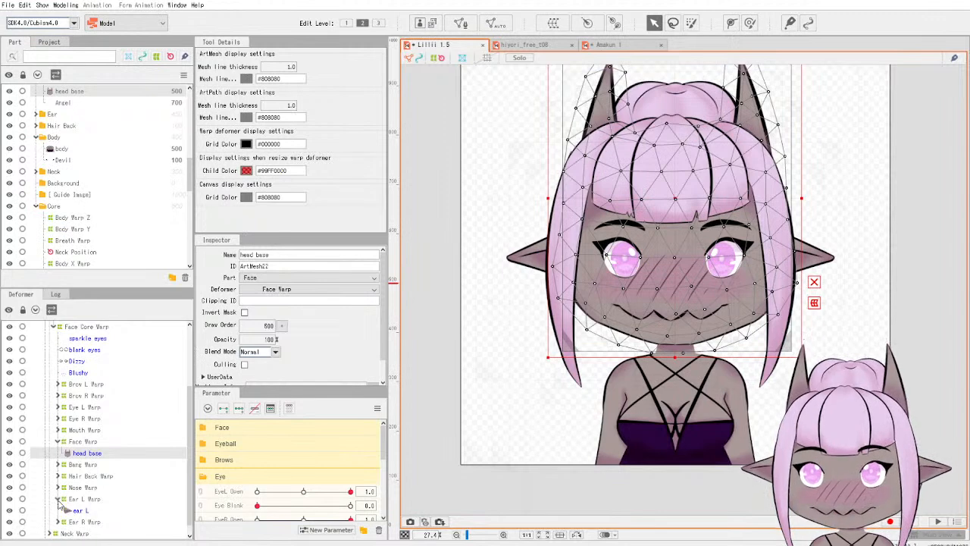
{"action": "left_click", "coordinate": [62, 511]}
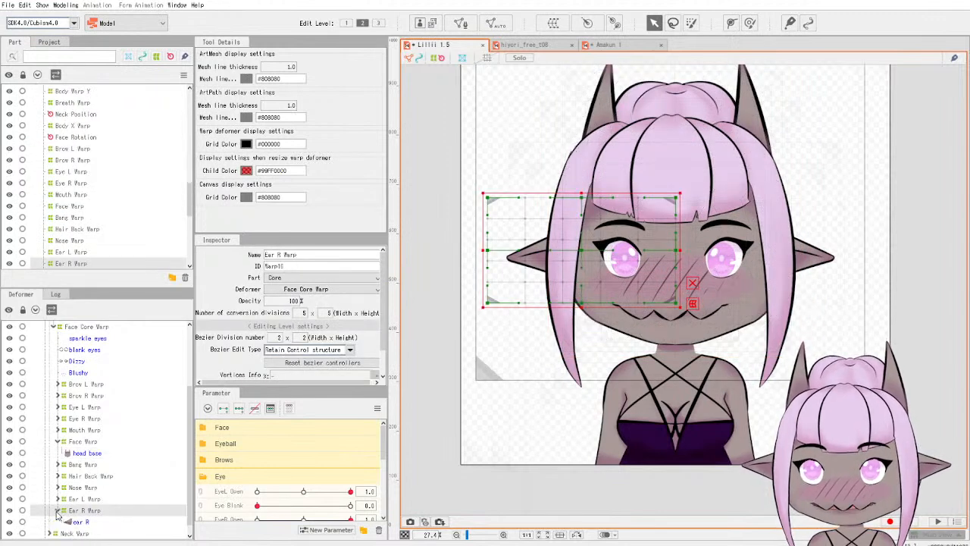
Return to Amakun 1, nest Ear L and Earring L under Ear L Warp and Ear R under Ear R Warp, and clear the selection.
{"action": "left_click", "coordinate": [613, 45]}
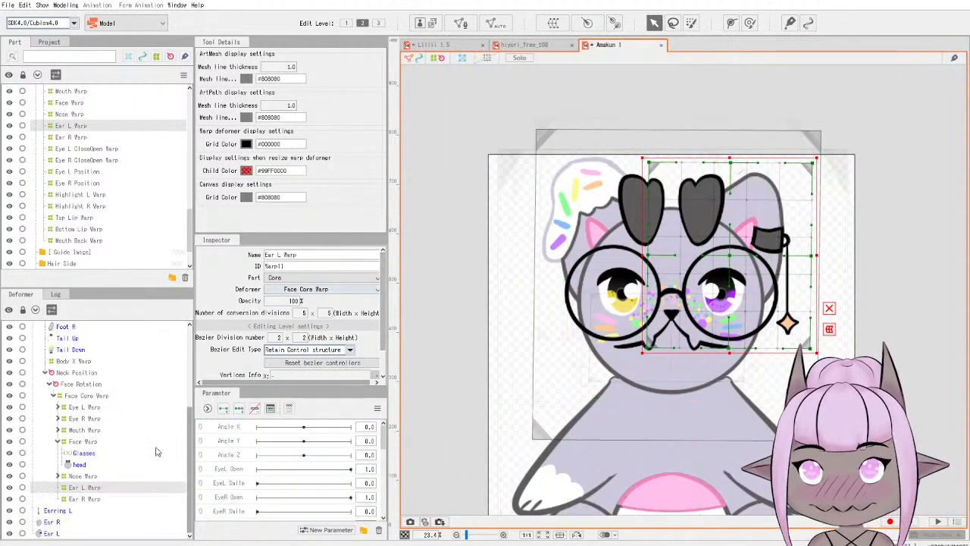
{"action": "left_click", "coordinate": [54, 522]}
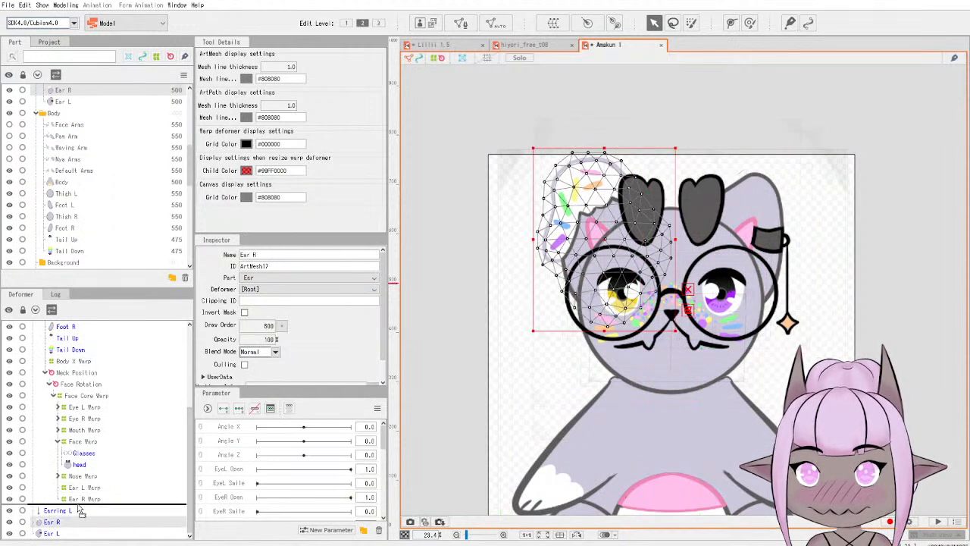
{"action": "left_click_drag", "start_coordinate": [56, 533], "coordinate": [84, 514]}
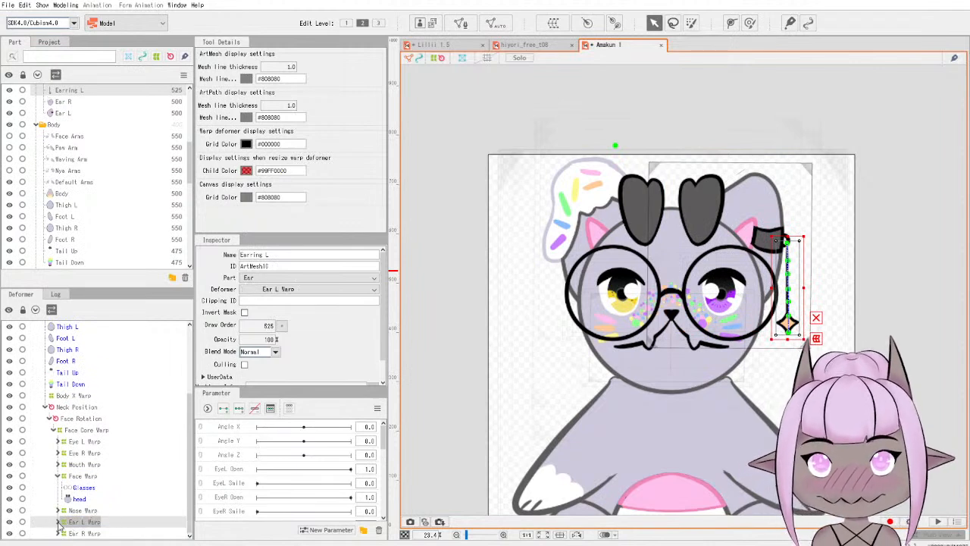
{"action": "left_click", "coordinate": [429, 353]}
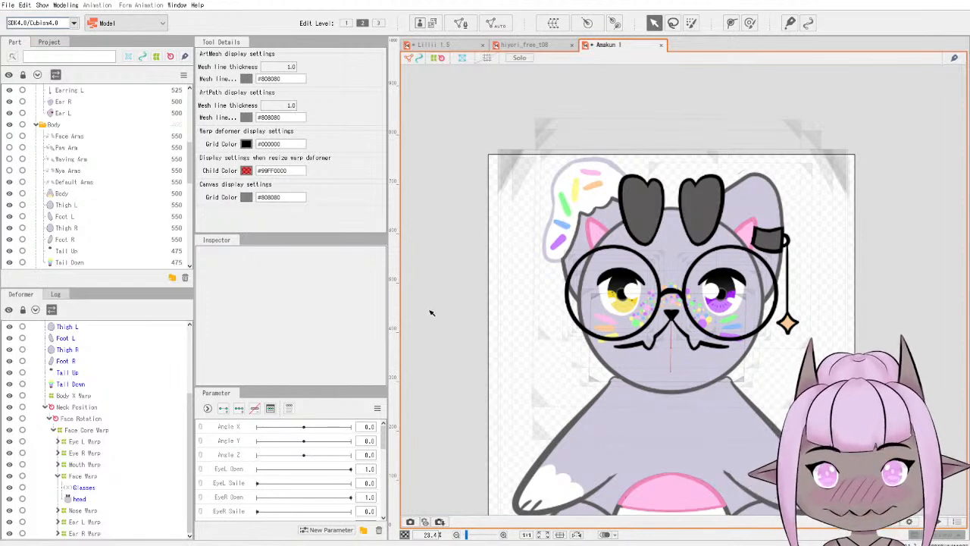
Save the Amakun 1 model.
{"action": "scroll", "coordinate": [432, 312], "scroll_direction": "down", "scroll_amount": 2}
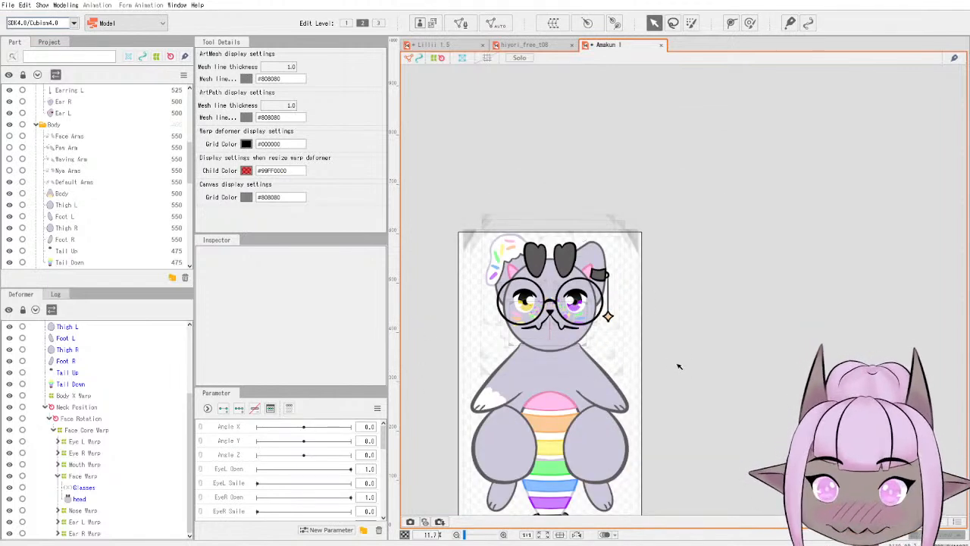
{"action": "scroll", "coordinate": [678, 375], "scroll_direction": "up", "scroll_amount": 3}
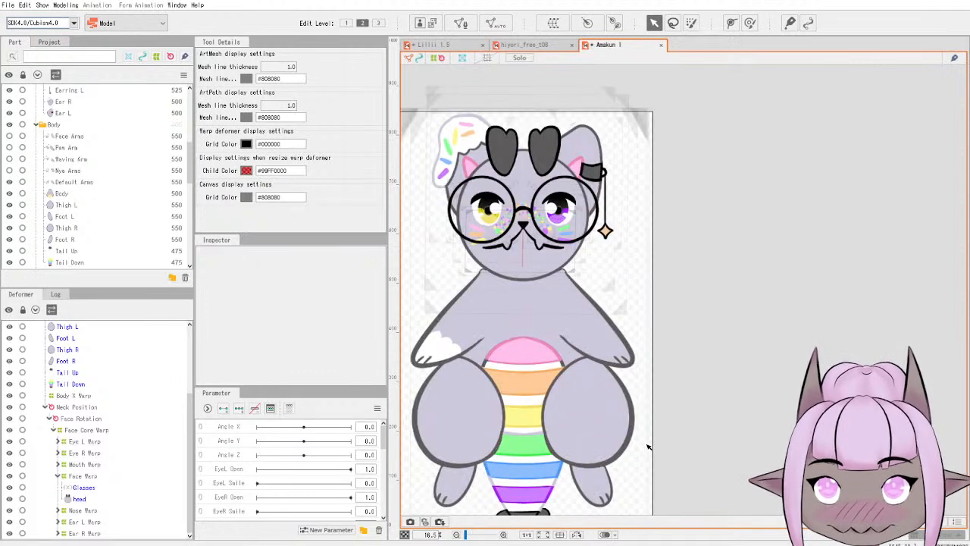
{"action": "left_click", "coordinate": [453, 45]}
{"action": "left_click", "coordinate": [631, 45]}
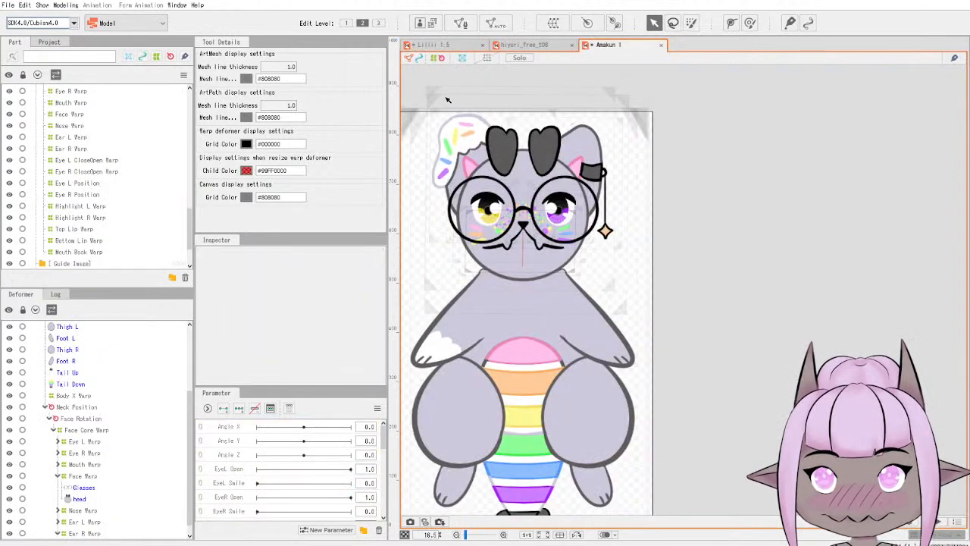
{"action": "left_click", "coordinate": [9, 4]}
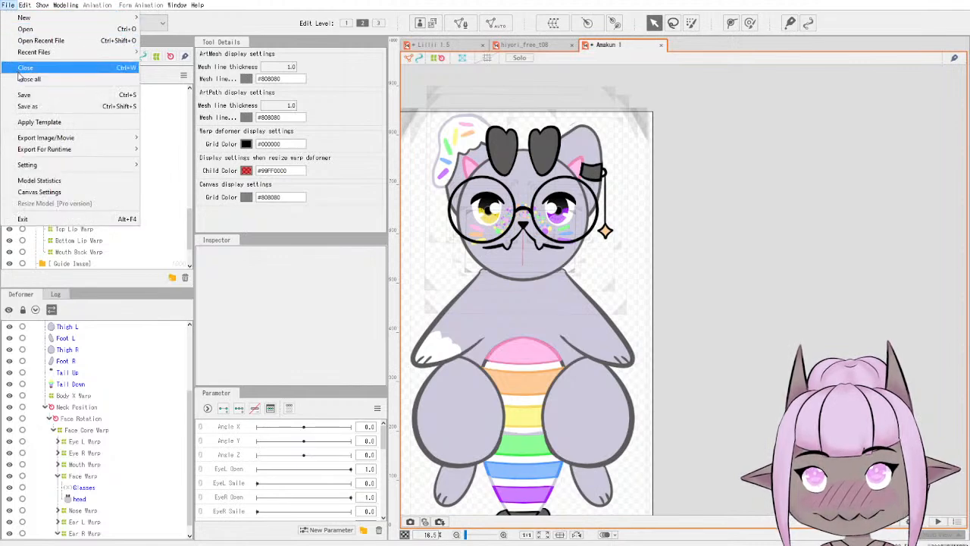
{"action": "left_click", "coordinate": [24, 95]}
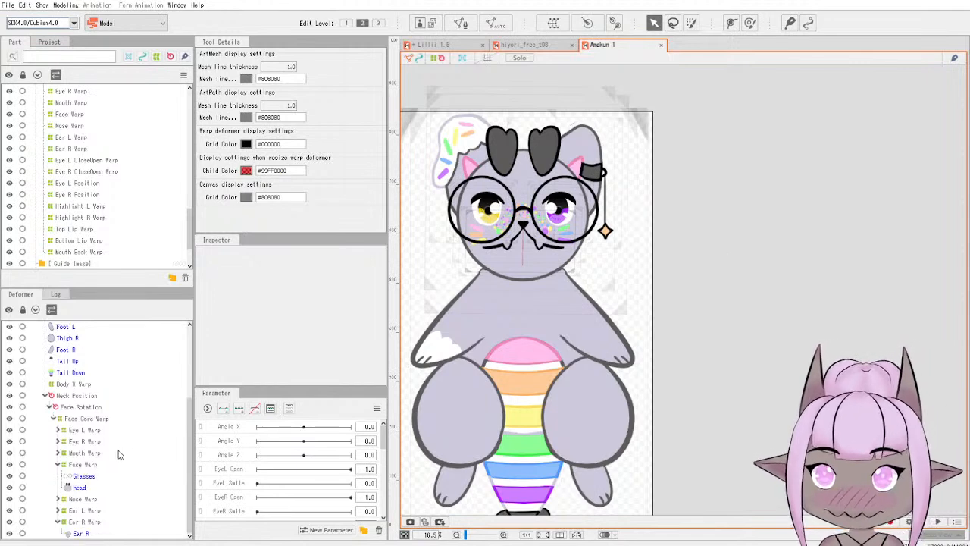
Switch to Lillii 1.5 and look through its parameter groups, collapsing Eye and briefly checking the contents of Mouth.
{"action": "scroll", "coordinate": [120, 447], "scroll_direction": "up", "scroll_amount": 3}
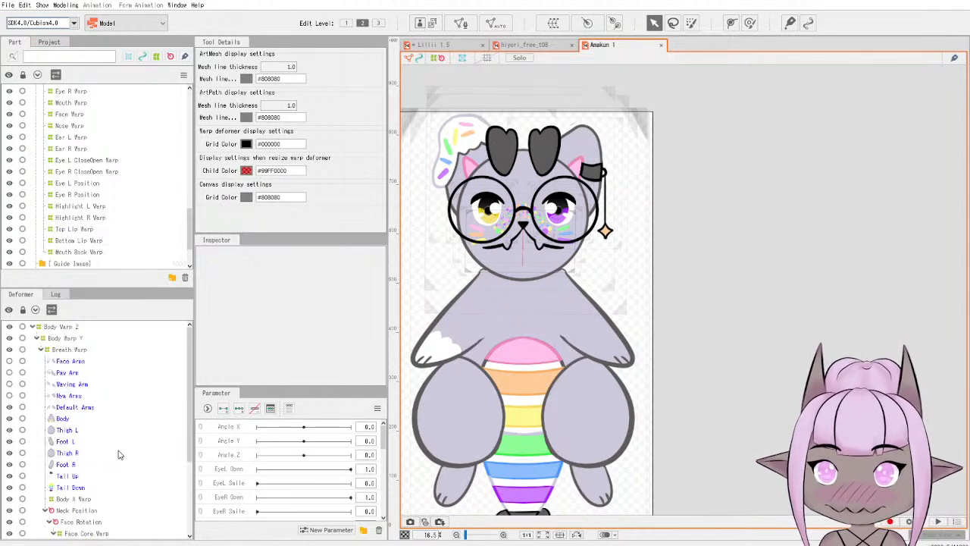
{"action": "left_click", "coordinate": [447, 47]}
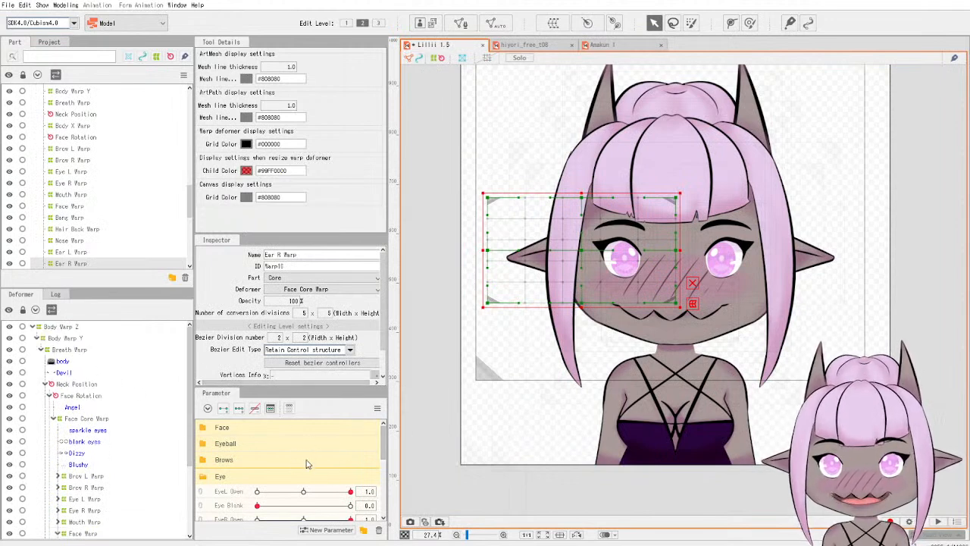
{"action": "scroll", "coordinate": [341, 451], "scroll_direction": "down", "scroll_amount": 3}
{"action": "scroll", "coordinate": [344, 451], "scroll_direction": "up", "scroll_amount": 3}
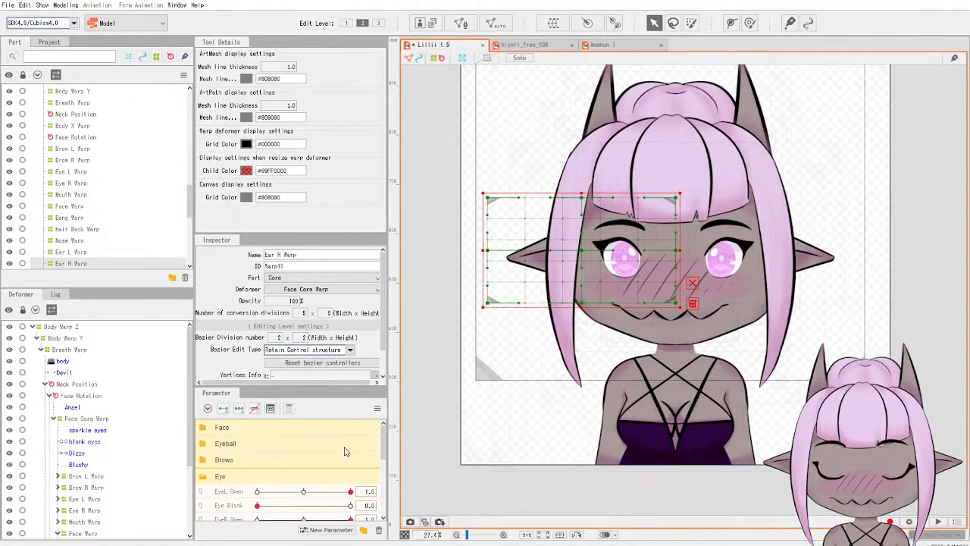
{"action": "scroll", "coordinate": [206, 432], "scroll_direction": "down", "scroll_amount": 2}
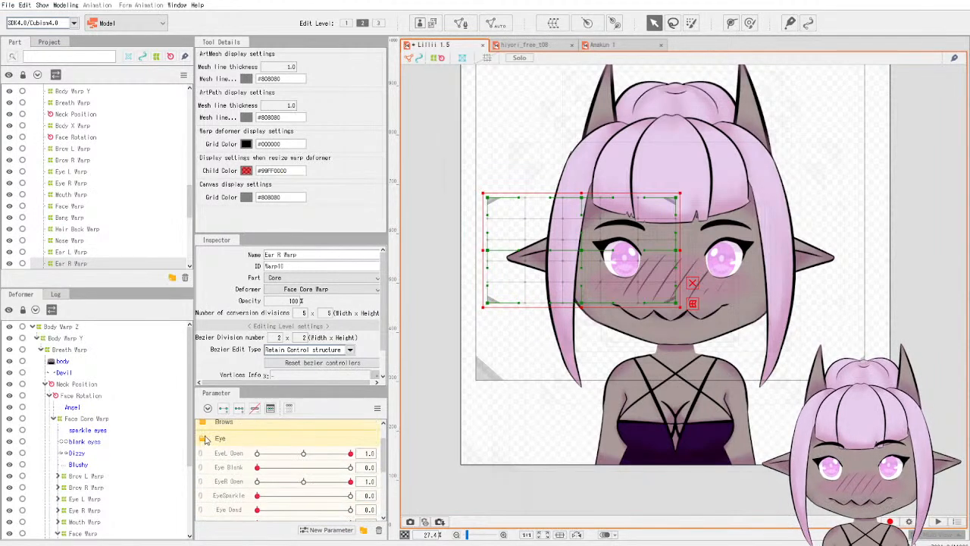
{"action": "left_click", "coordinate": [203, 440]}
{"action": "left_click", "coordinate": [204, 455]}
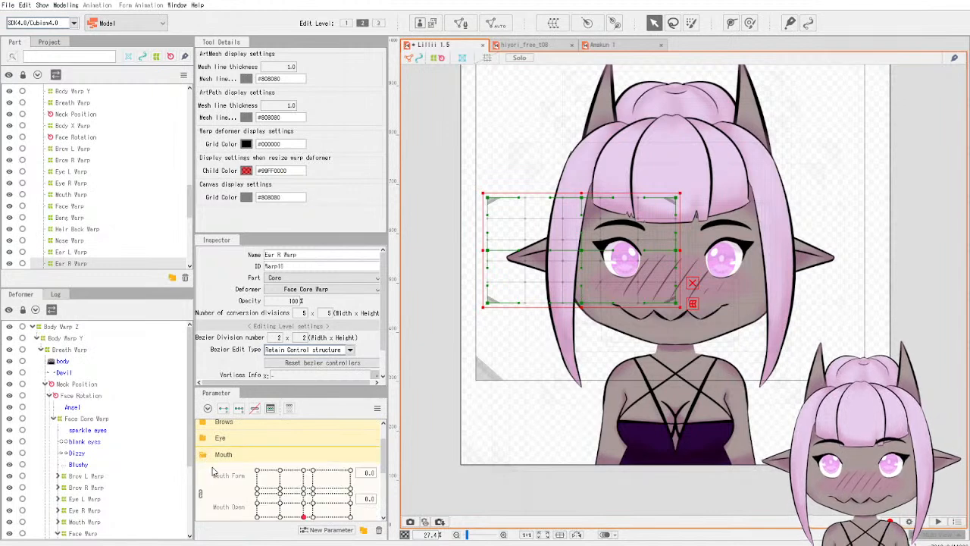
{"action": "left_click", "coordinate": [206, 456]}
{"action": "scroll", "coordinate": [216, 474], "scroll_direction": "down", "scroll_amount": 2}
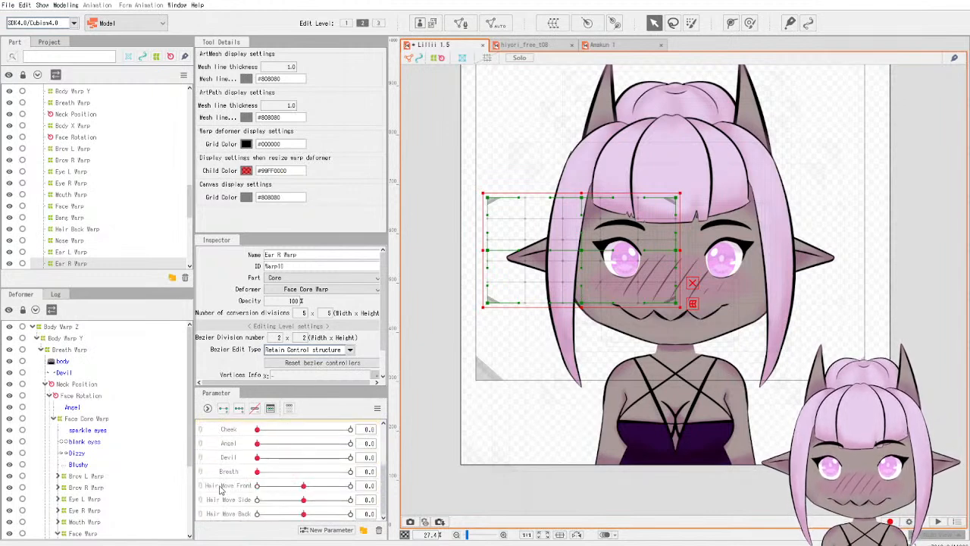
{"action": "scroll", "coordinate": [220, 495], "scroll_direction": "up", "scroll_amount": 3}
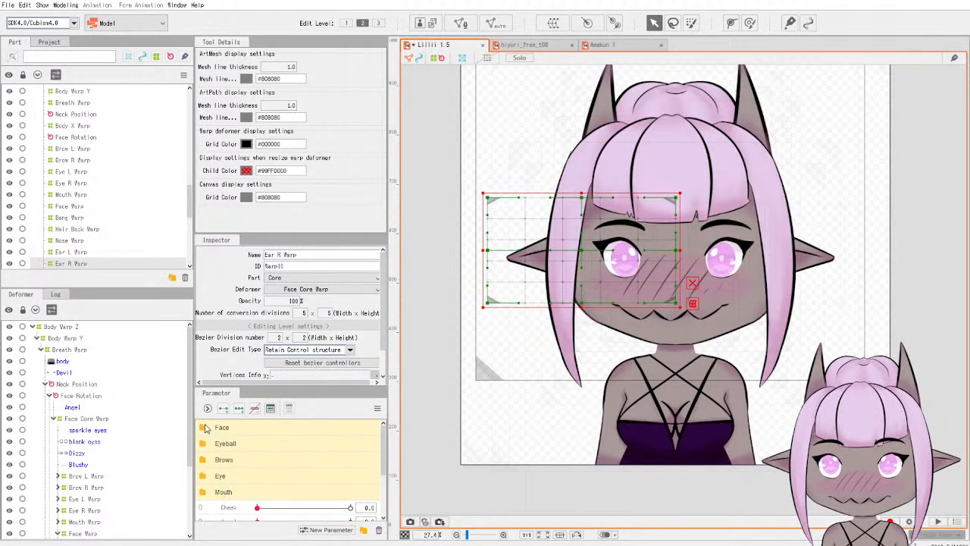
Expand the Face parameter group in Lillii 1.5, and preview head movement by shifting combined Angle X and Angle Y away from centre and back.
{"action": "left_click", "coordinate": [205, 429]}
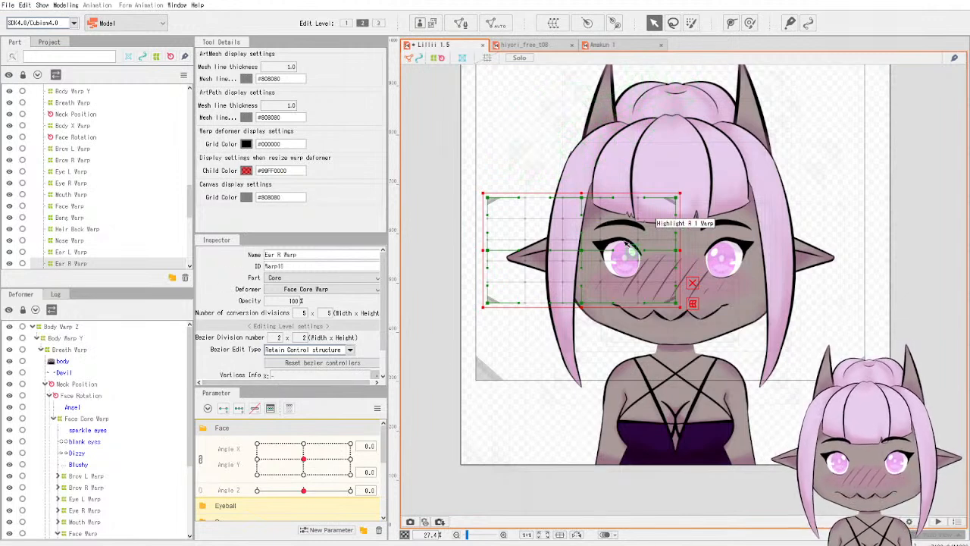
{"action": "scroll", "coordinate": [319, 439], "scroll_direction": "down", "scroll_amount": 1}
{"action": "scroll", "coordinate": [288, 428], "scroll_direction": "up", "scroll_amount": 1}
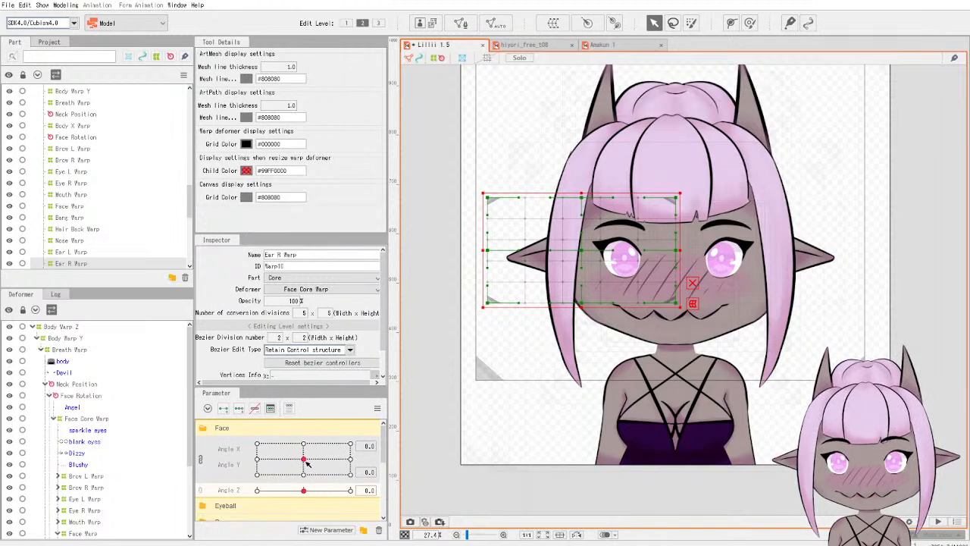
{"action": "left_click_drag", "start_coordinate": [305, 460], "coordinate": [301, 485]}
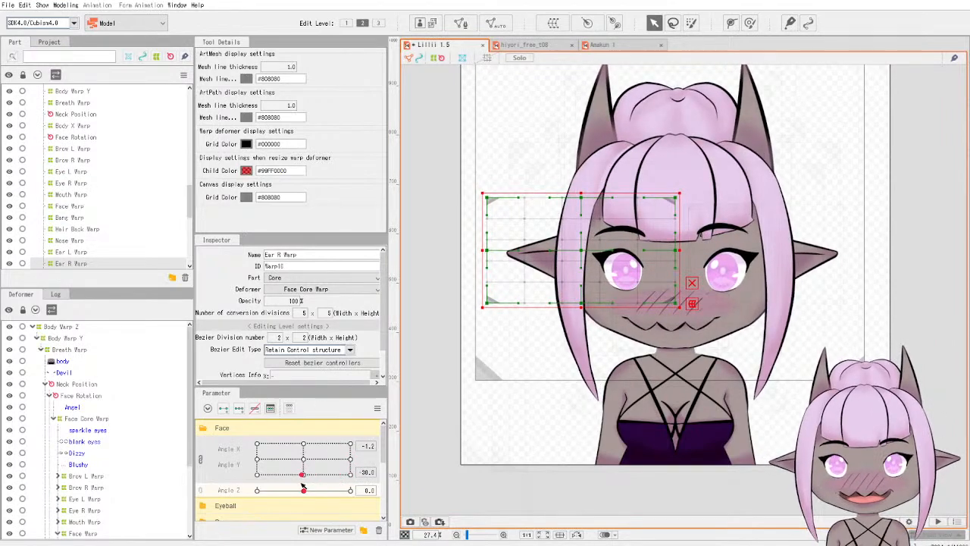
{"action": "left_click_drag", "start_coordinate": [302, 485], "coordinate": [275, 430]}
{"action": "left_click_drag", "start_coordinate": [294, 446], "coordinate": [303, 459]}
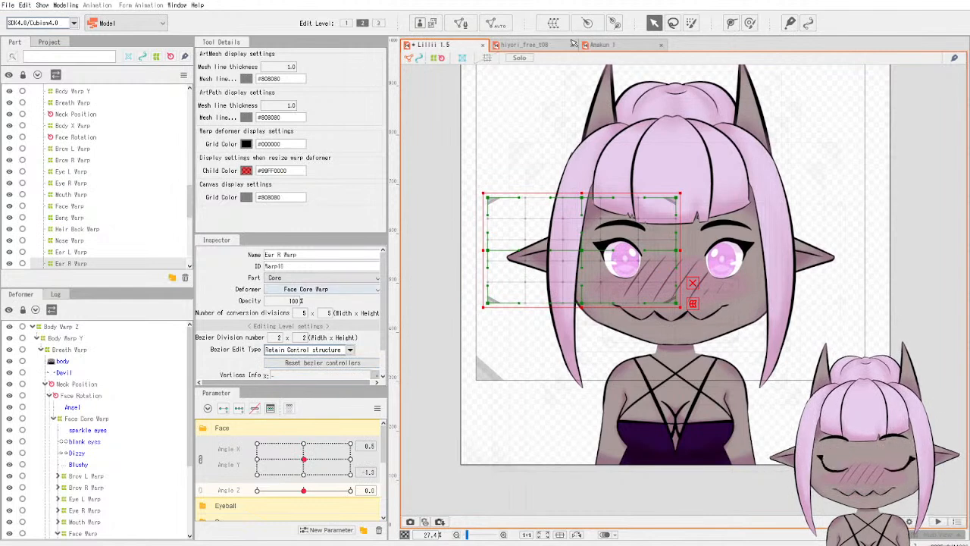
Return to Amakun 1, create a new parameter folder and name it Face.
{"action": "left_click", "coordinate": [627, 49]}
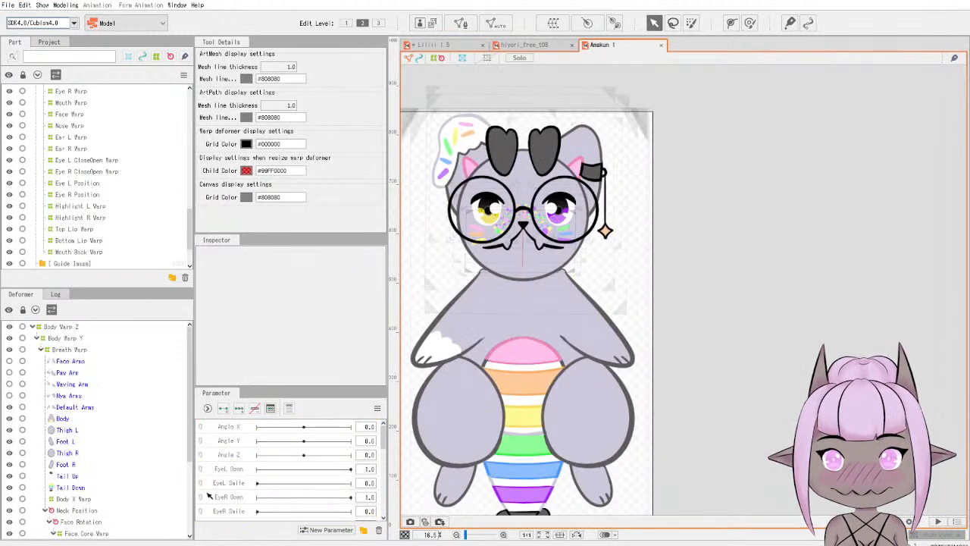
{"action": "left_click", "coordinate": [363, 530]}
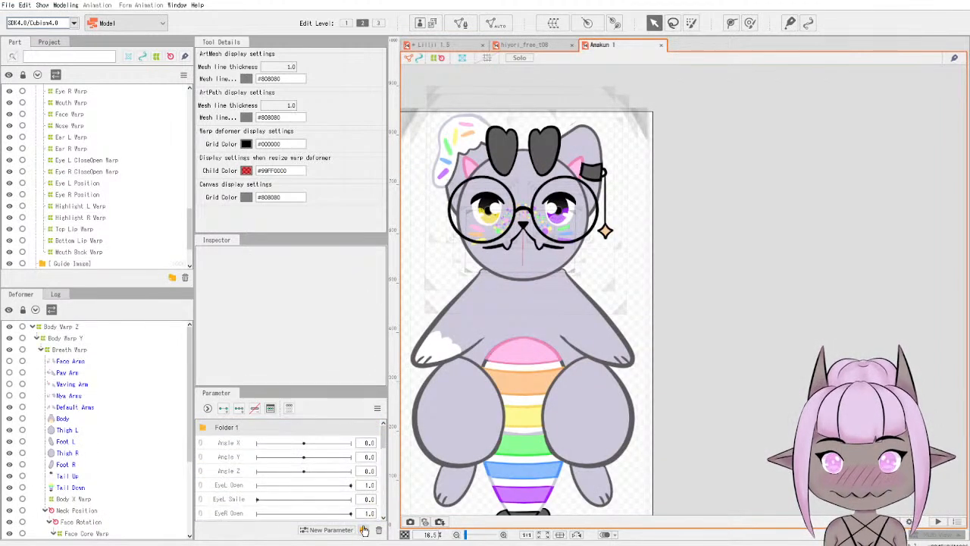
{"action": "double_click", "coordinate": [227, 427]}
{"action": "left_click_drag", "start_coordinate": [253, 425], "coordinate": [206, 426]}
{"action": "type", "text": "Face"}
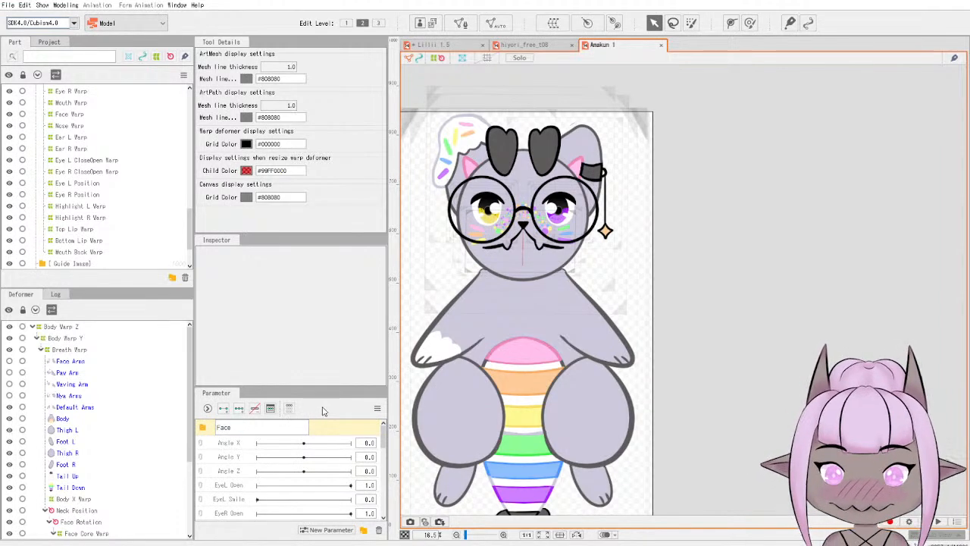
{"action": "key", "text": "Return"}
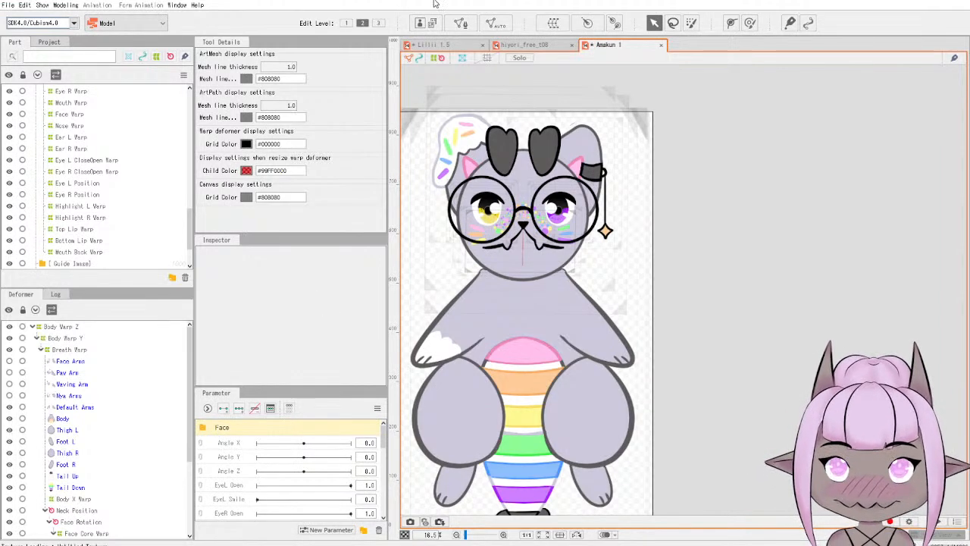
Examine the Body and Arm parameter groups in hiyori_free_t08, collapse them, and return to Amakun 1.
{"action": "left_click", "coordinate": [528, 45]}
{"action": "scroll", "coordinate": [232, 457], "scroll_direction": "down", "scroll_amount": 3}
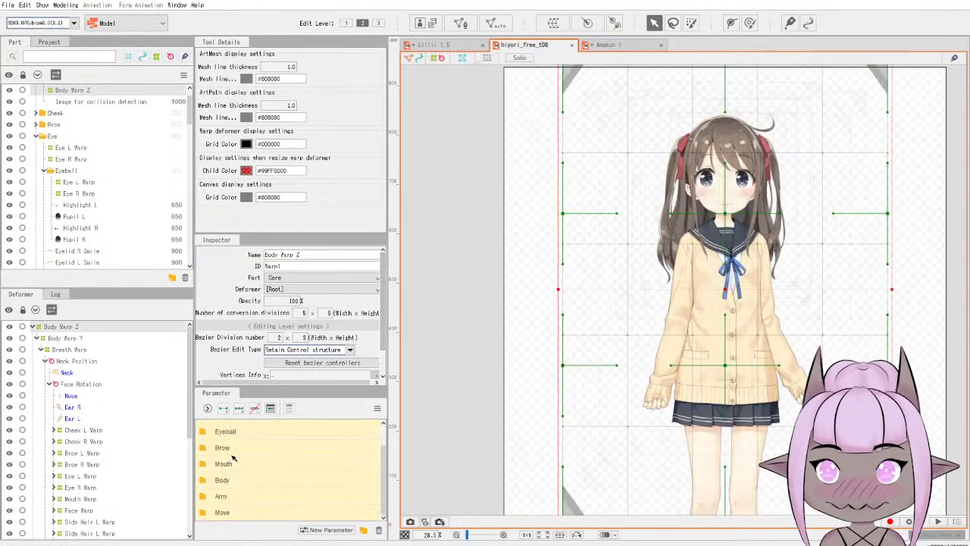
{"action": "left_click", "coordinate": [203, 480]}
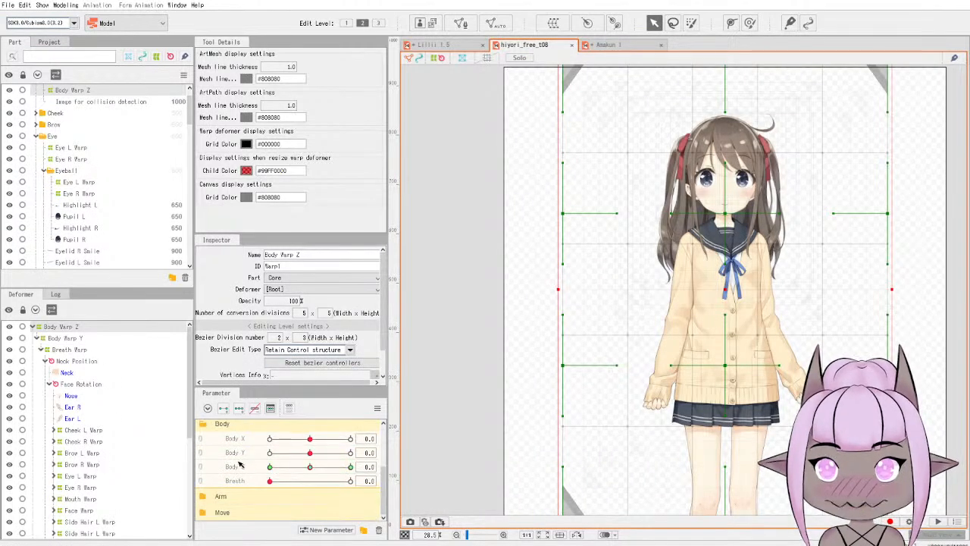
{"action": "left_click", "coordinate": [204, 497]}
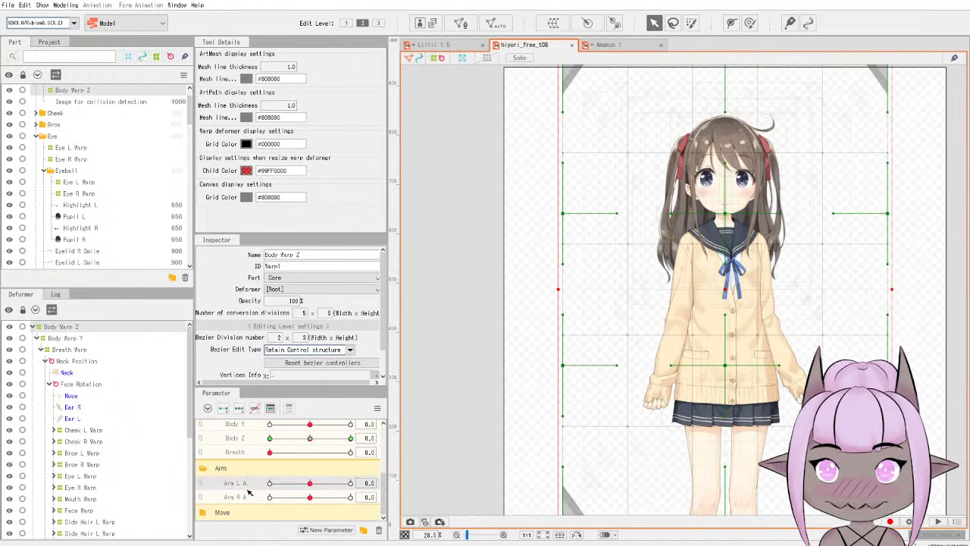
{"action": "left_click", "coordinate": [203, 470]}
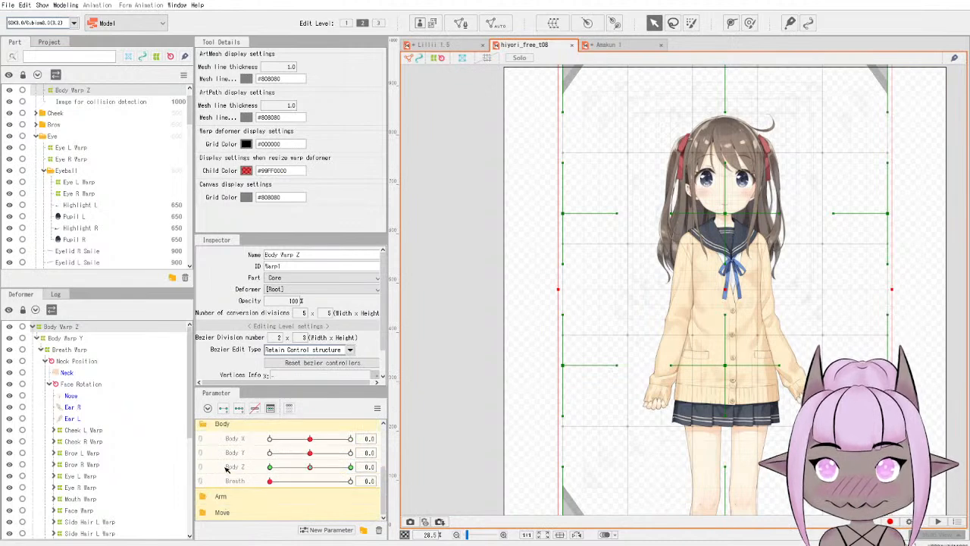
{"action": "scroll", "coordinate": [225, 467], "scroll_direction": "up", "scroll_amount": 2}
{"action": "left_click", "coordinate": [203, 468]}
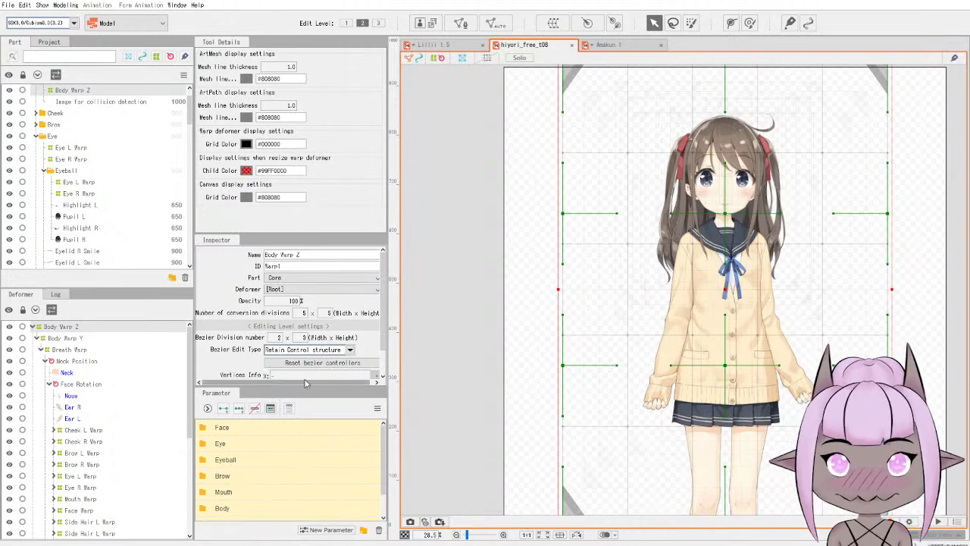
{"action": "left_click", "coordinate": [606, 45]}
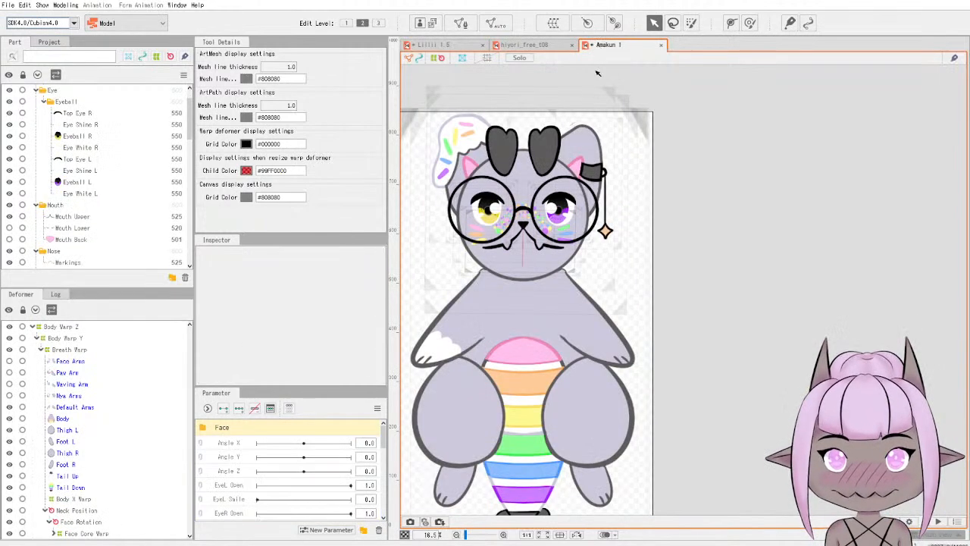
{"action": "scroll", "coordinate": [460, 286], "scroll_direction": "up", "scroll_amount": 2}
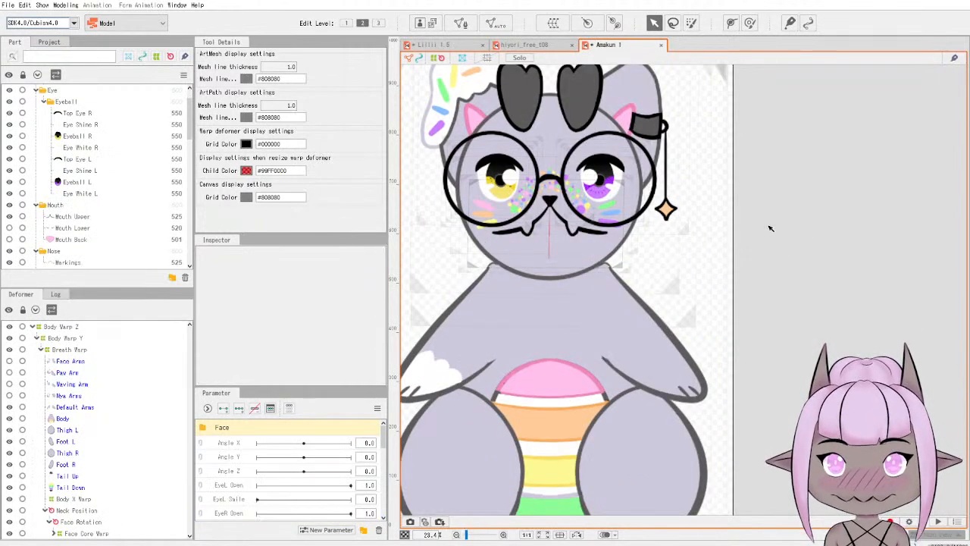
{"action": "left_click", "coordinate": [478, 47]}
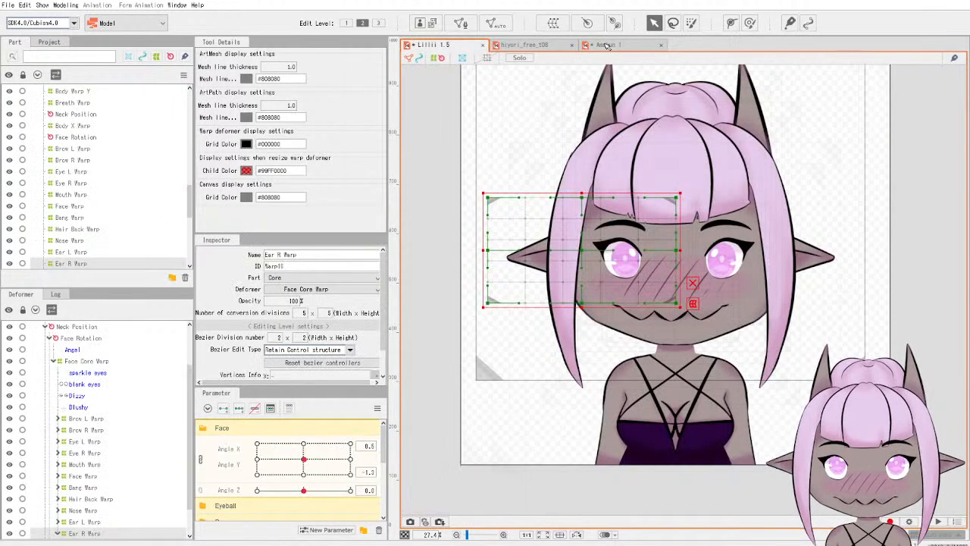
{"action": "left_click", "coordinate": [606, 45]}
{"action": "scroll", "coordinate": [416, 252], "scroll_direction": "down", "scroll_amount": 2}
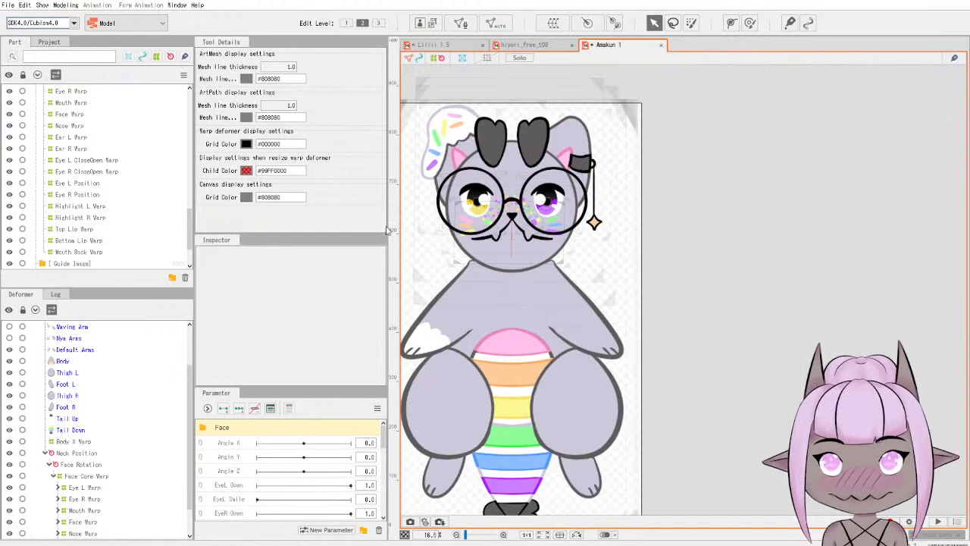
{"action": "scroll", "coordinate": [409, 233], "scroll_direction": "up", "scroll_amount": 2}
{"action": "scroll", "coordinate": [425, 227], "scroll_direction": "up", "scroll_amount": 2}
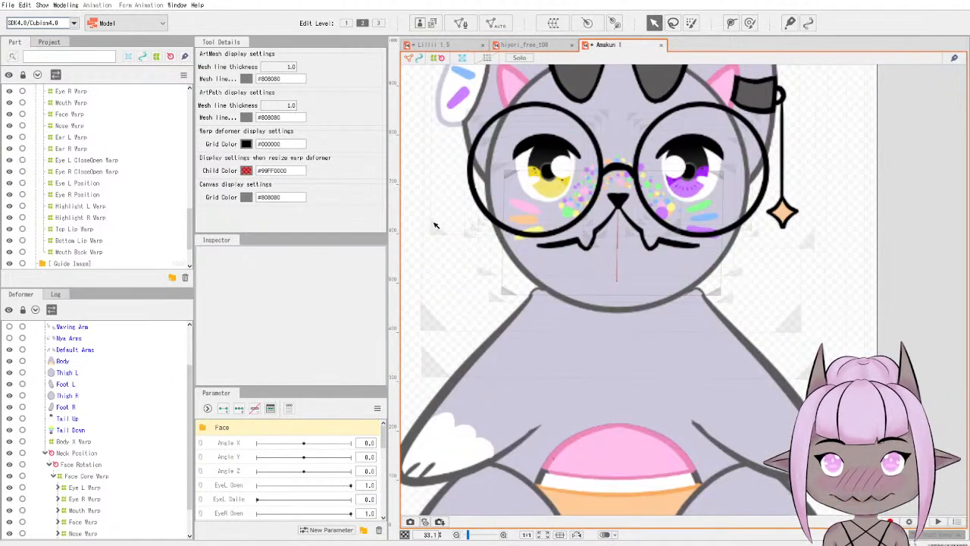
{"action": "scroll", "coordinate": [455, 227], "scroll_direction": "up", "scroll_amount": 1}
{"action": "scroll", "coordinate": [530, 182], "scroll_direction": "down", "scroll_amount": 1}
{"action": "scroll", "coordinate": [575, 155], "scroll_direction": "down", "scroll_amount": 2}
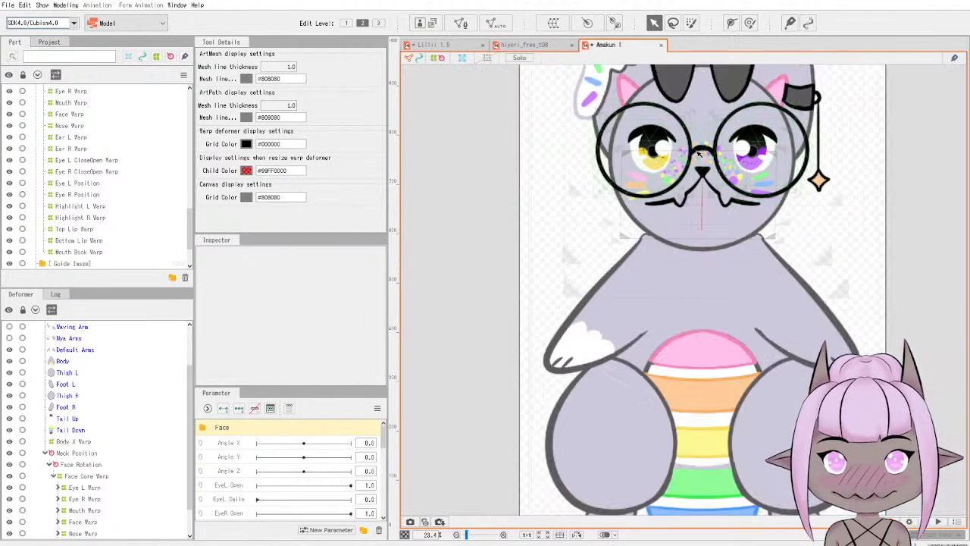
{"action": "scroll", "coordinate": [575, 155], "scroll_direction": "up", "scroll_amount": 1}
{"action": "scroll", "coordinate": [756, 157], "scroll_direction": "down", "scroll_amount": 2}
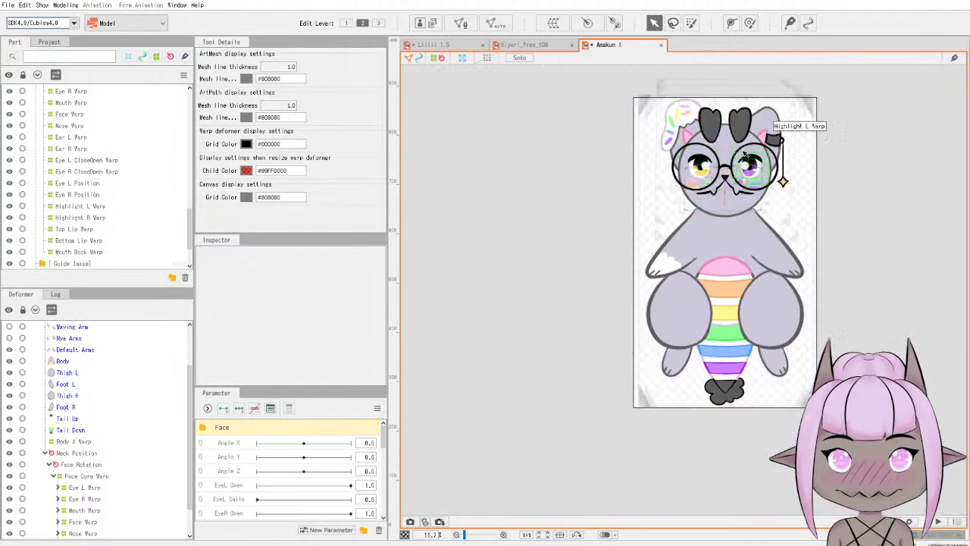
{"action": "scroll", "coordinate": [767, 133], "scroll_direction": "up", "scroll_amount": 1}
{"action": "scroll", "coordinate": [767, 134], "scroll_direction": "up", "scroll_amount": 1}
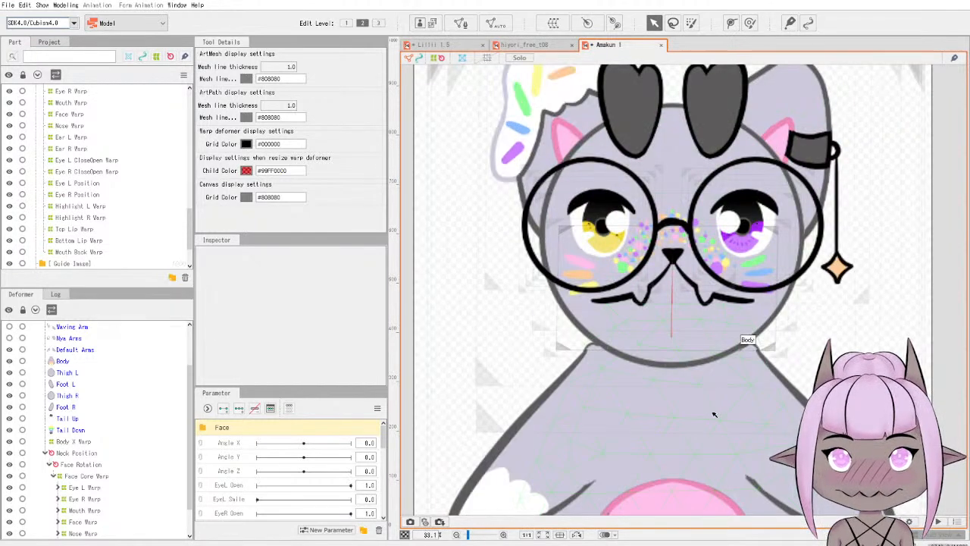
Move the Angle X, Angle Y and Angle Z parameters into the Face folder in Amakun 1.
{"action": "scroll", "coordinate": [746, 338], "scroll_direction": "down", "scroll_amount": 1}
{"action": "scroll", "coordinate": [706, 257], "scroll_direction": "up", "scroll_amount": 1}
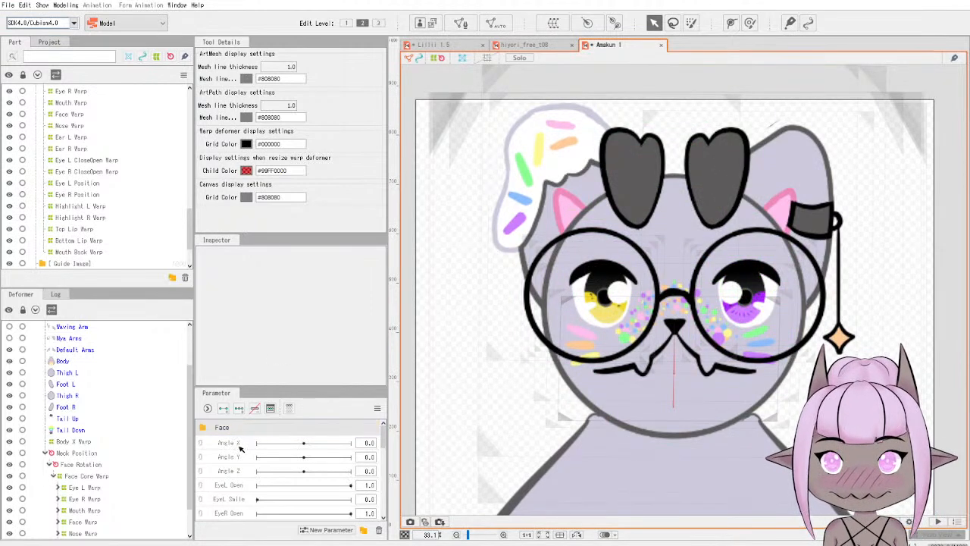
{"action": "mouse_move", "coordinate": [238, 446]}
{"action": "left_mouse_down"}
{"action": "mouse_move", "coordinate": [247, 432]}
{"action": "mouse_move", "coordinate": [234, 429]}
{"action": "mouse_move", "coordinate": [232, 439]}
{"action": "mouse_move", "coordinate": [232, 427]}
{"action": "left_mouse_up"}
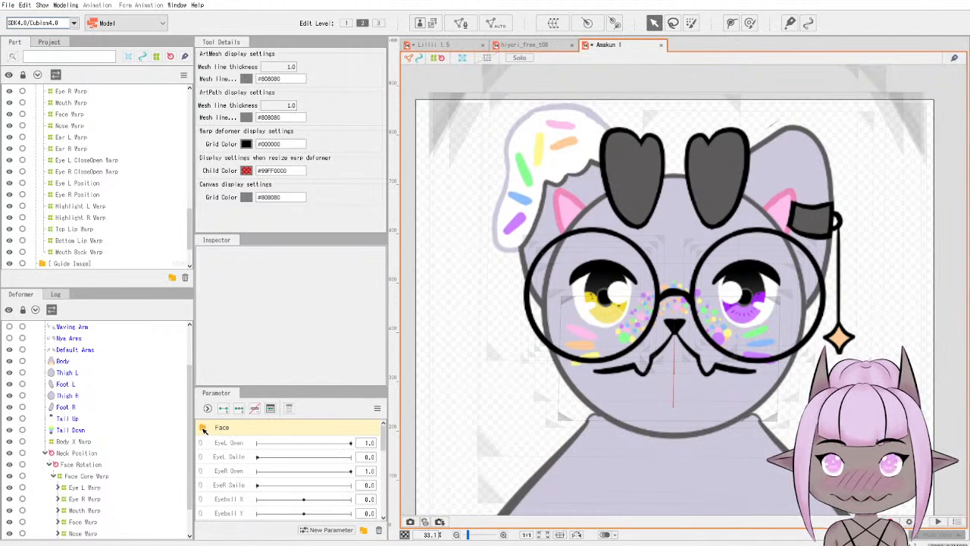
Expand the Face folder in Amakun 1, compare its angle parameters with Lillii 1.5, and preview Lillii's head with Angle Y raised to 30.
{"action": "left_click", "coordinate": [203, 429]}
{"action": "left_click_drag", "start_coordinate": [229, 470], "coordinate": [238, 451]}
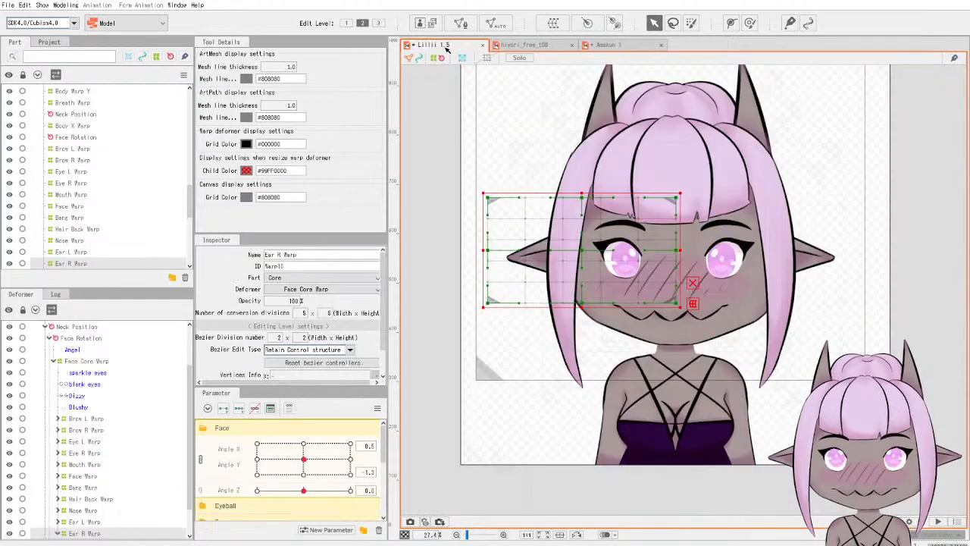
{"action": "left_click", "coordinate": [436, 44]}
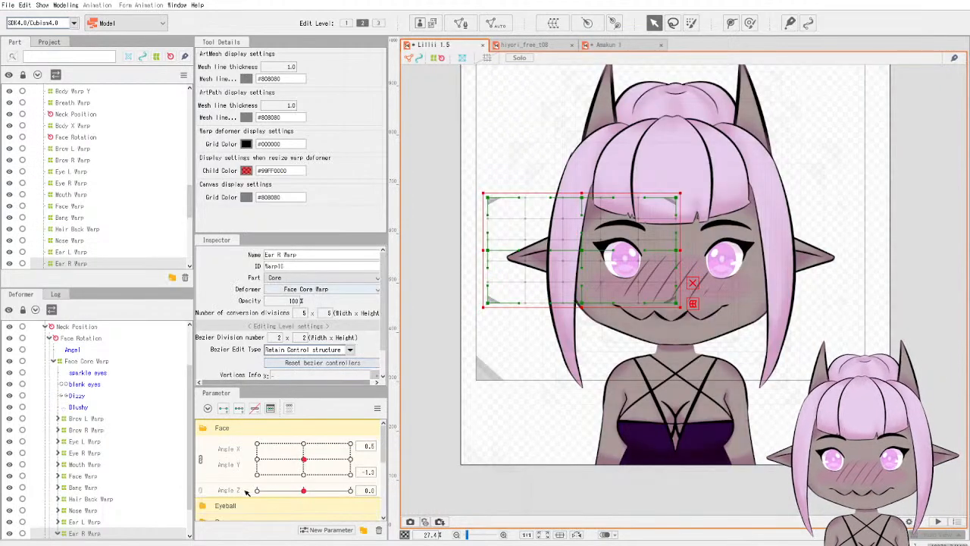
{"action": "left_click", "coordinate": [611, 45]}
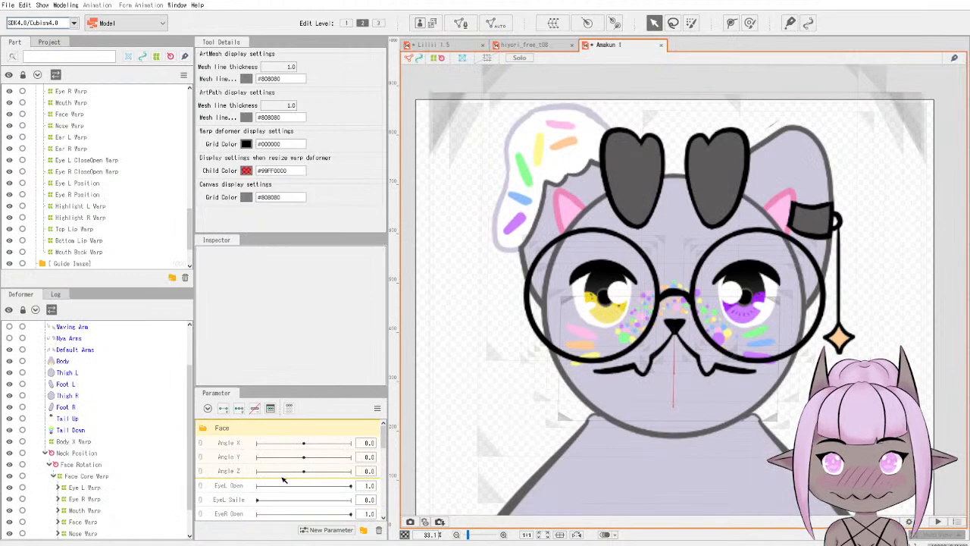
{"action": "left_click", "coordinate": [445, 44]}
{"action": "left_click_drag", "start_coordinate": [304, 462], "coordinate": [303, 441]}
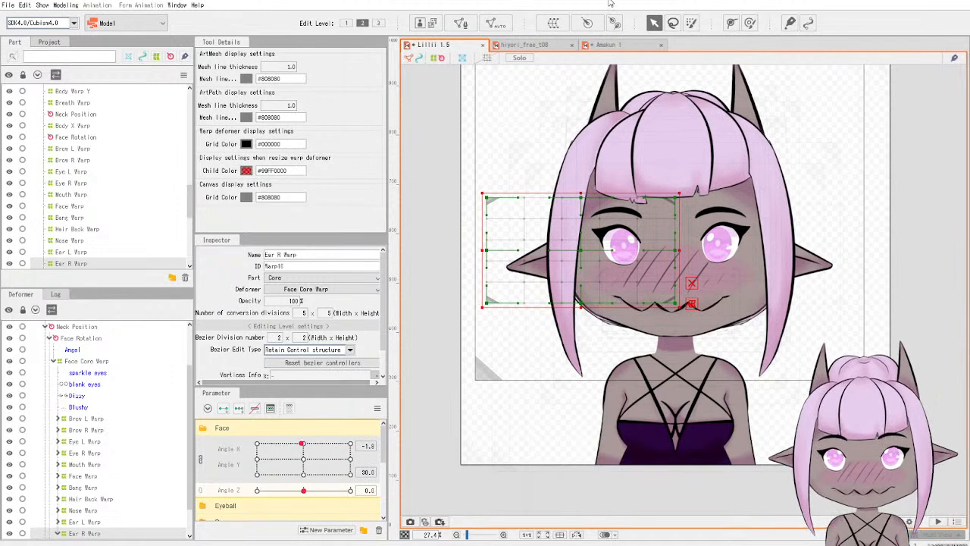
{"action": "left_click", "coordinate": [608, 45]}
Test the Angle X and Angle Y parameters in Amakun 1 by shifting both away from zero and back.
{"action": "left_click", "coordinate": [236, 448]}
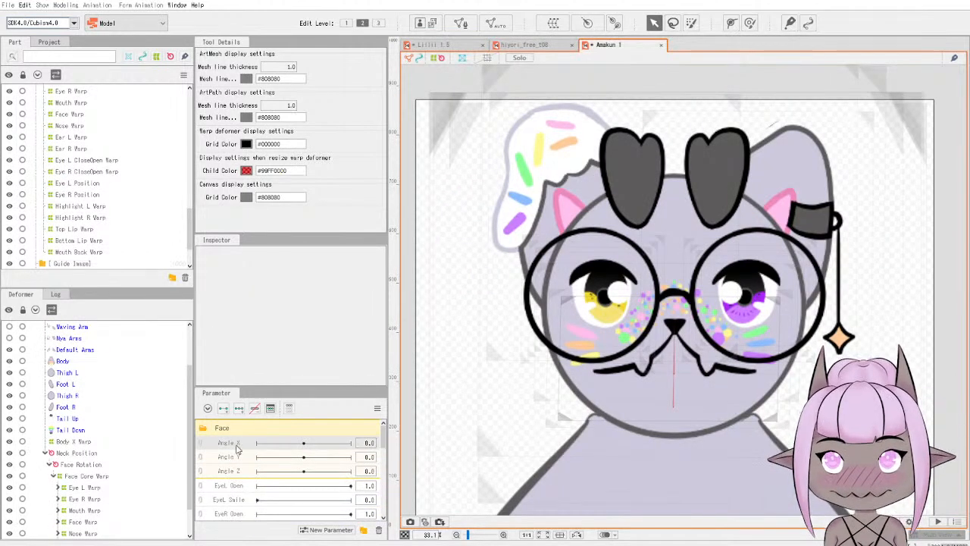
{"action": "left_click", "coordinate": [340, 443]}
{"action": "left_click_drag", "start_coordinate": [341, 442], "coordinate": [374, 442]}
{"action": "mouse_move", "coordinate": [304, 456]}
{"action": "left_mouse_down"}
{"action": "mouse_move", "coordinate": [256, 459]}
{"action": "mouse_move", "coordinate": [307, 457]}
{"action": "mouse_move", "coordinate": [306, 445]}
{"action": "left_mouse_up"}
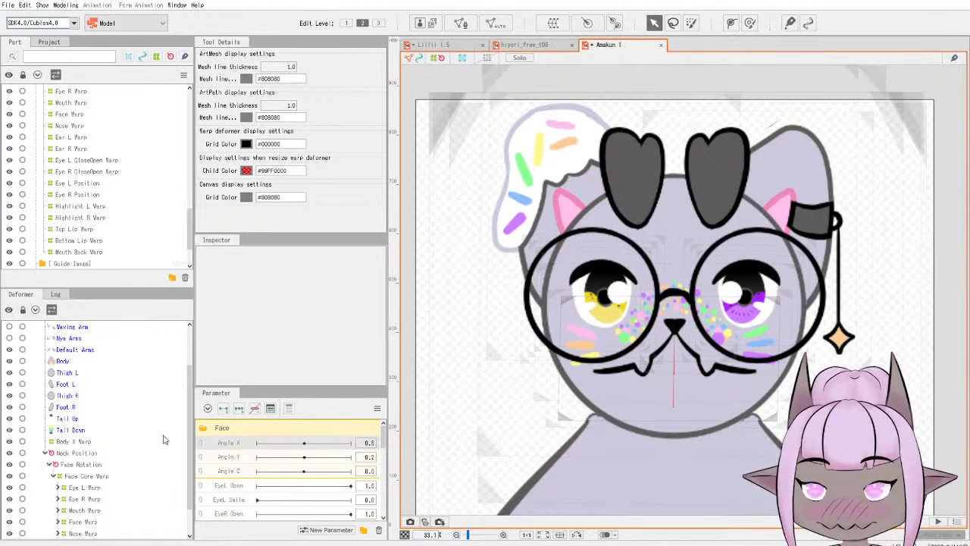
Check the Face parameters in Lillii 1.5 again, and reset Angle X and Angle Y to 0 in Amakun 1.
{"action": "left_click", "coordinate": [453, 45]}
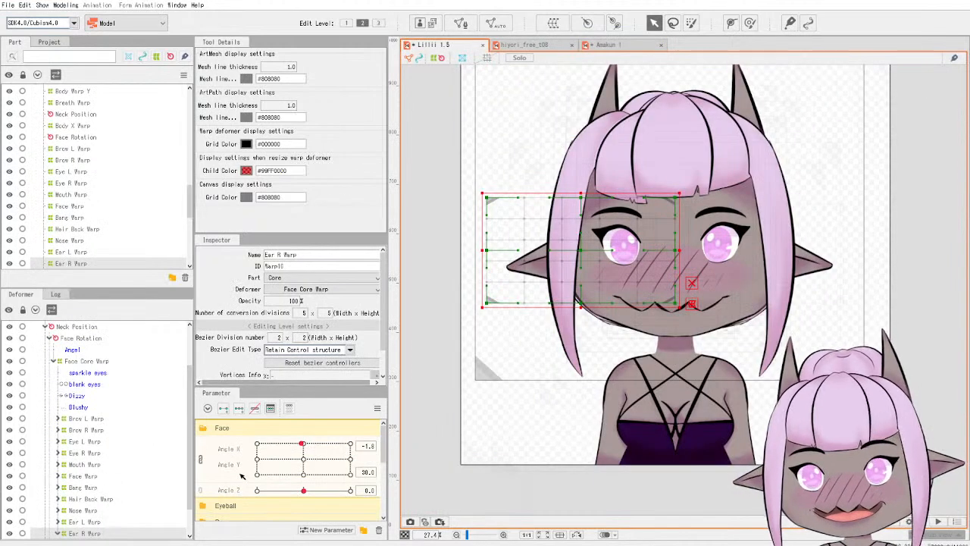
{"action": "scroll", "coordinate": [241, 482], "scroll_direction": "down", "scroll_amount": 3}
{"action": "scroll", "coordinate": [241, 482], "scroll_direction": "up", "scroll_amount": 3}
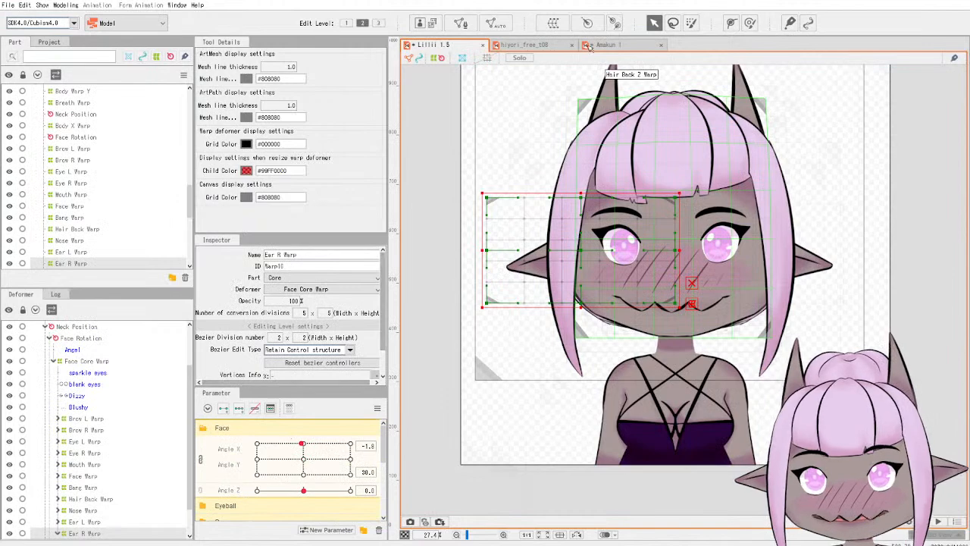
{"action": "left_click", "coordinate": [602, 45]}
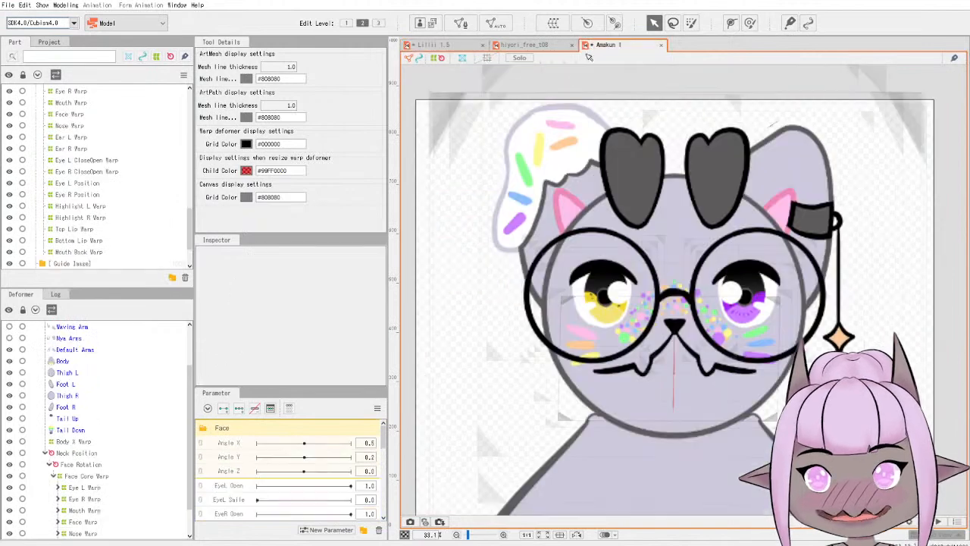
{"action": "left_click", "coordinate": [369, 443]}
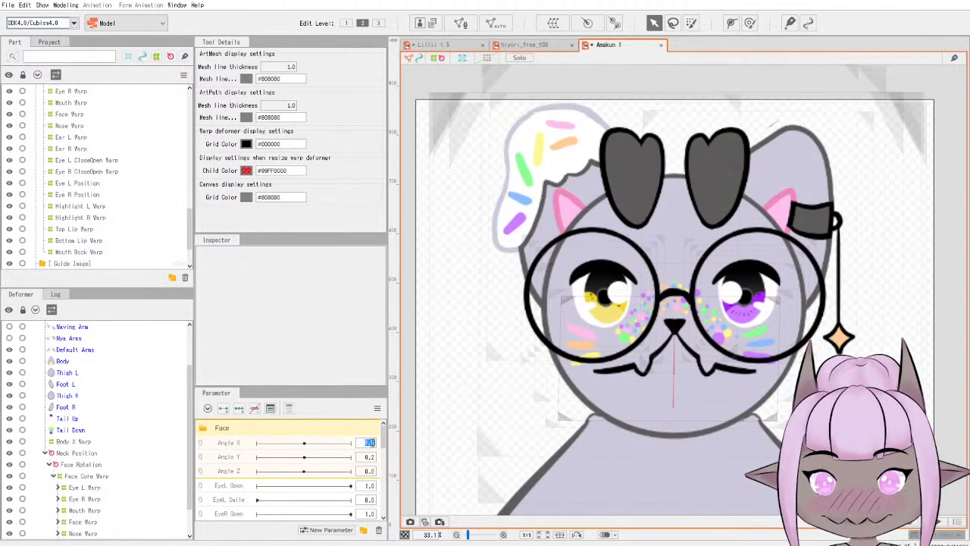
{"action": "left_click", "coordinate": [369, 456]}
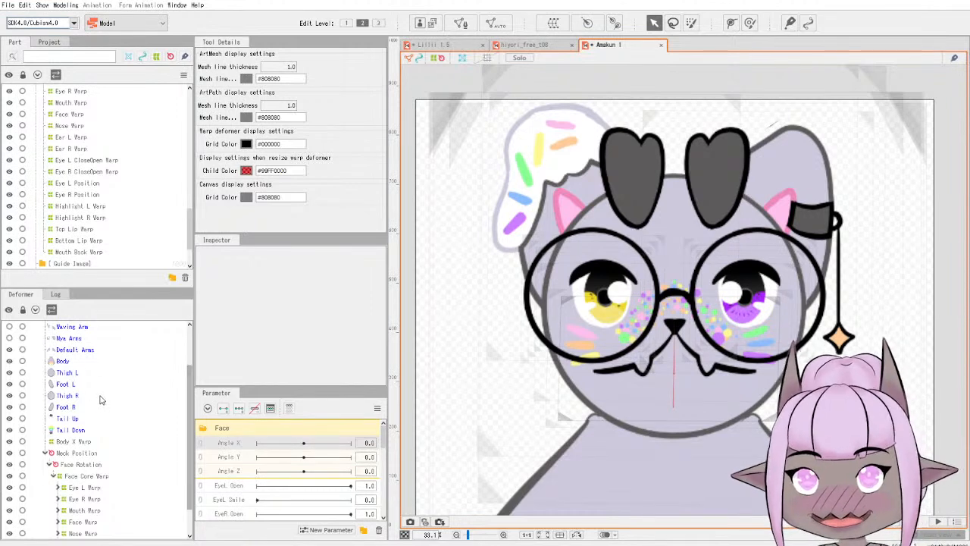
Bring the combined Angle X and Angle Y in Lillii 1.5 back toward centre, and return to Amakun 1.
{"action": "scroll", "coordinate": [103, 410], "scroll_direction": "down", "scroll_amount": 1}
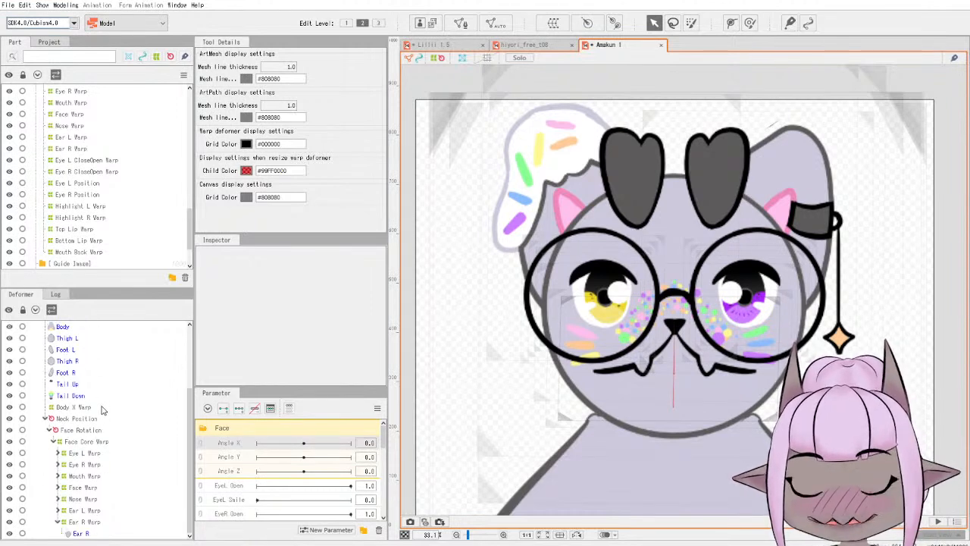
{"action": "left_click", "coordinate": [431, 45]}
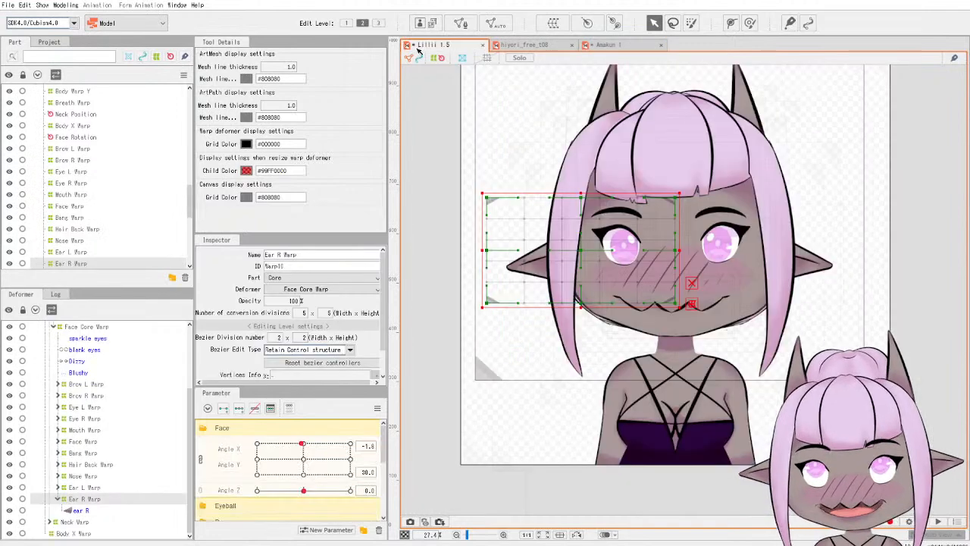
{"action": "mouse_move", "coordinate": [302, 447]}
{"action": "left_mouse_down"}
{"action": "mouse_move", "coordinate": [265, 463]}
{"action": "mouse_move", "coordinate": [365, 464]}
{"action": "mouse_move", "coordinate": [258, 461]}
{"action": "mouse_move", "coordinate": [364, 462]}
{"action": "mouse_move", "coordinate": [261, 466]}
{"action": "mouse_move", "coordinate": [332, 470]}
{"action": "mouse_move", "coordinate": [280, 463]}
{"action": "mouse_move", "coordinate": [315, 460]}
{"action": "mouse_move", "coordinate": [304, 460]}
{"action": "left_mouse_up"}
{"action": "left_click", "coordinate": [604, 46]}
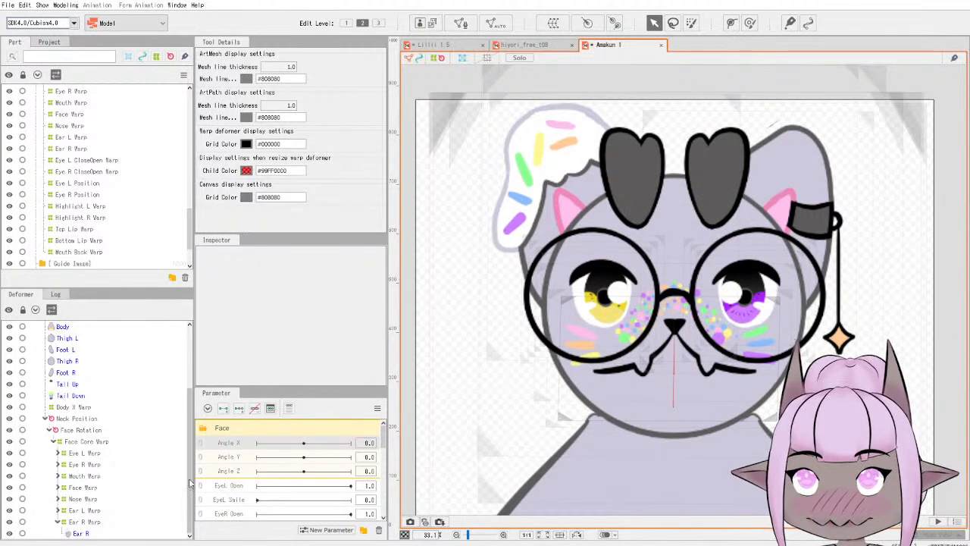
Add three Angle X keyforms to the Face Warp and, at -30, shift the warp sideways to the left and narrow its right side.
{"action": "left_click", "coordinate": [85, 487]}
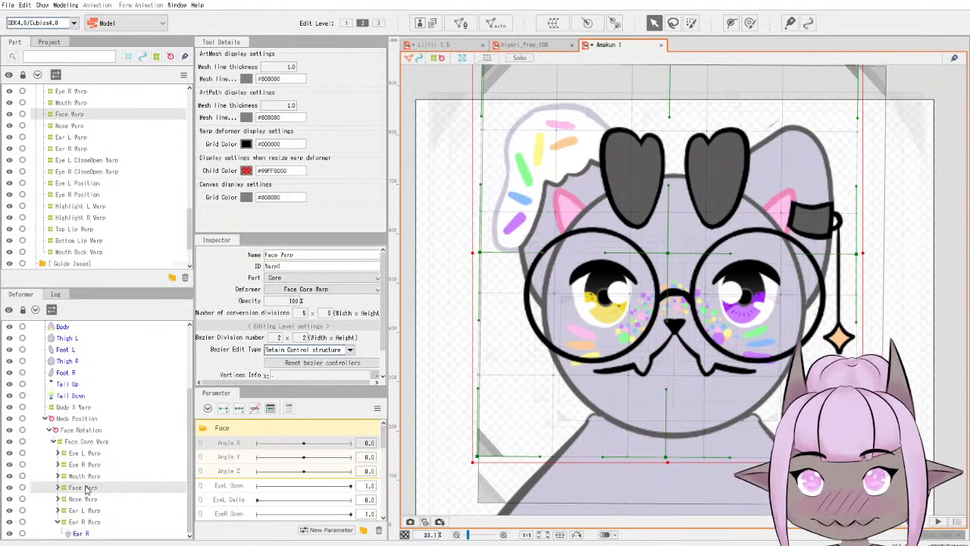
{"action": "left_click", "coordinate": [238, 410]}
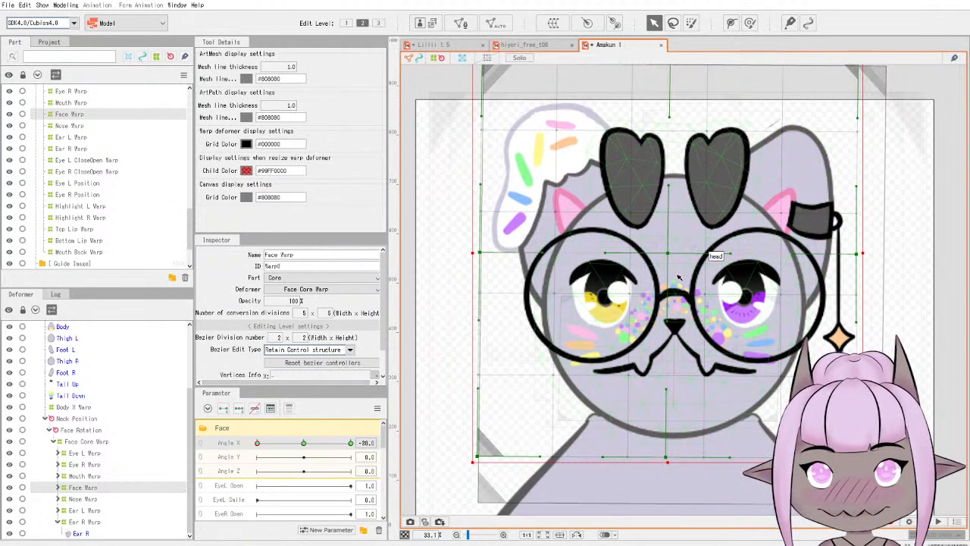
{"action": "left_click_drag", "start_coordinate": [667, 252], "coordinate": [657, 253]}
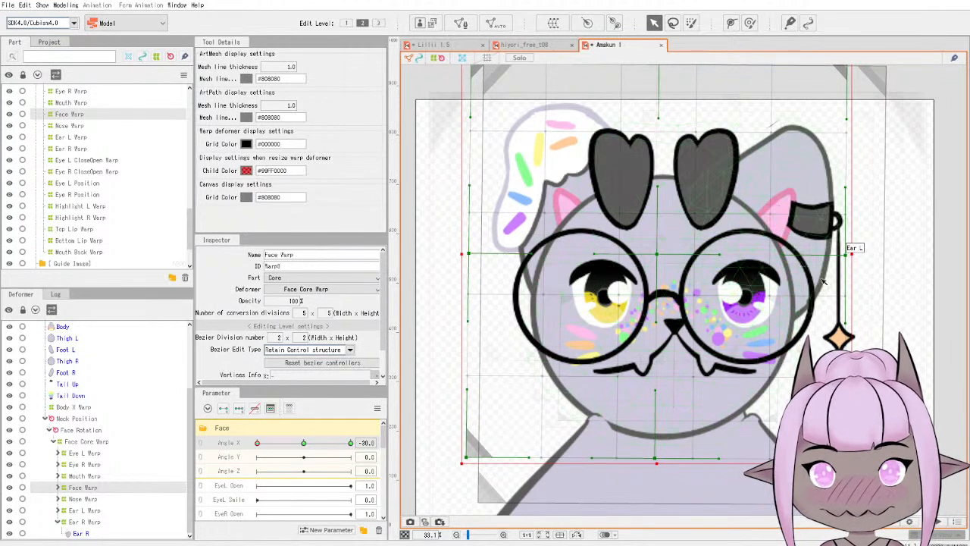
{"action": "left_click_drag", "start_coordinate": [851, 255], "coordinate": [840, 255]}
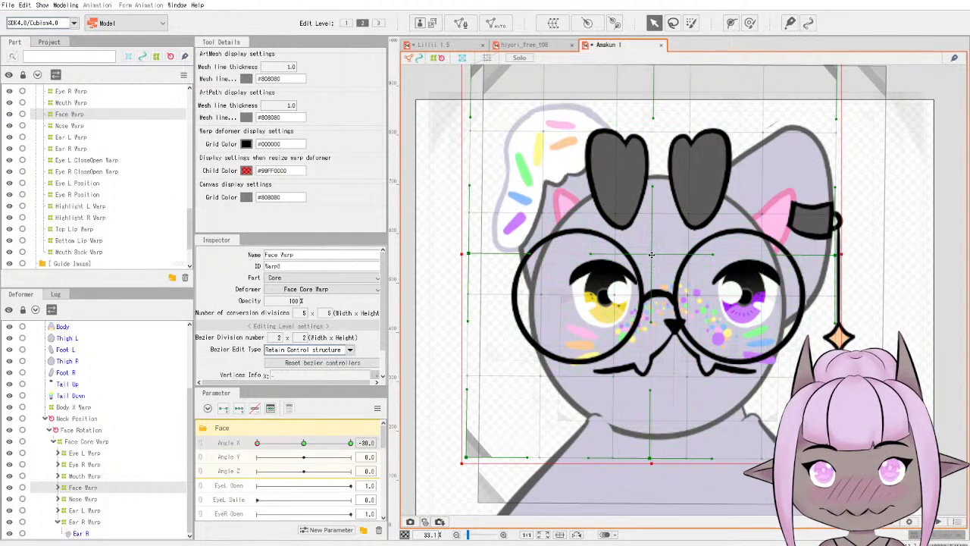
{"action": "left_click_drag", "start_coordinate": [650, 255], "coordinate": [648, 256]}
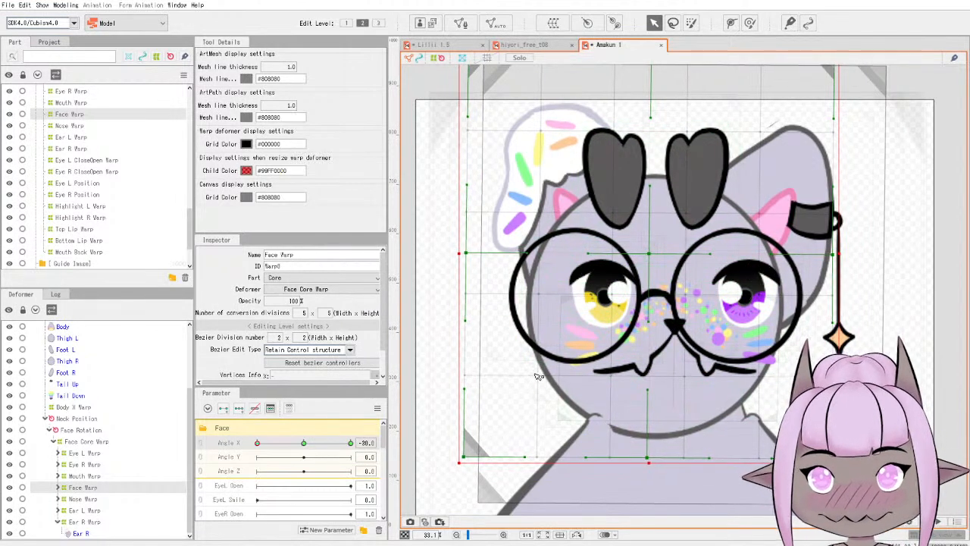
{"action": "left_click_drag", "start_coordinate": [538, 376], "coordinate": [523, 379]}
{"action": "left_click_drag", "start_coordinate": [258, 444], "coordinate": [305, 443]}
{"action": "key", "text": "ctrl+z"}
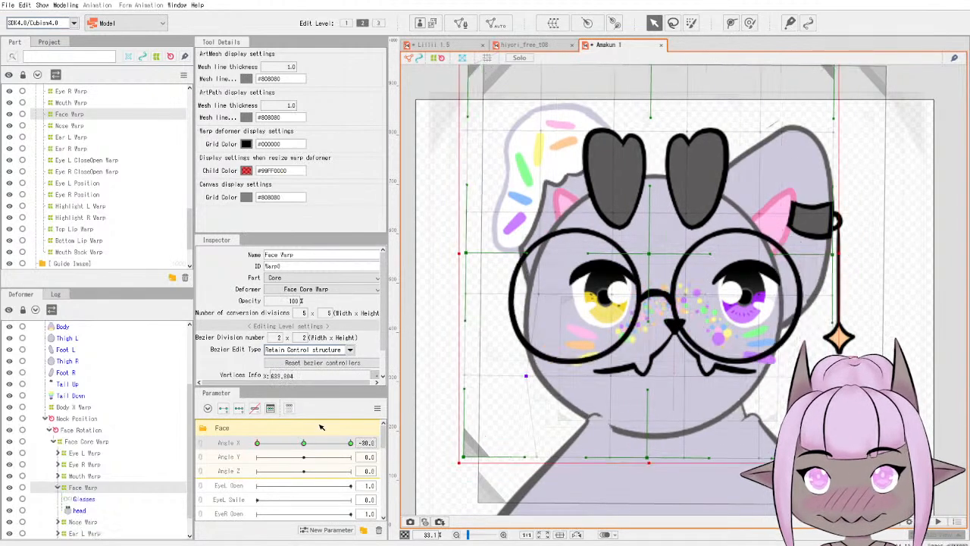
{"action": "key", "text": "ctrl+z"}
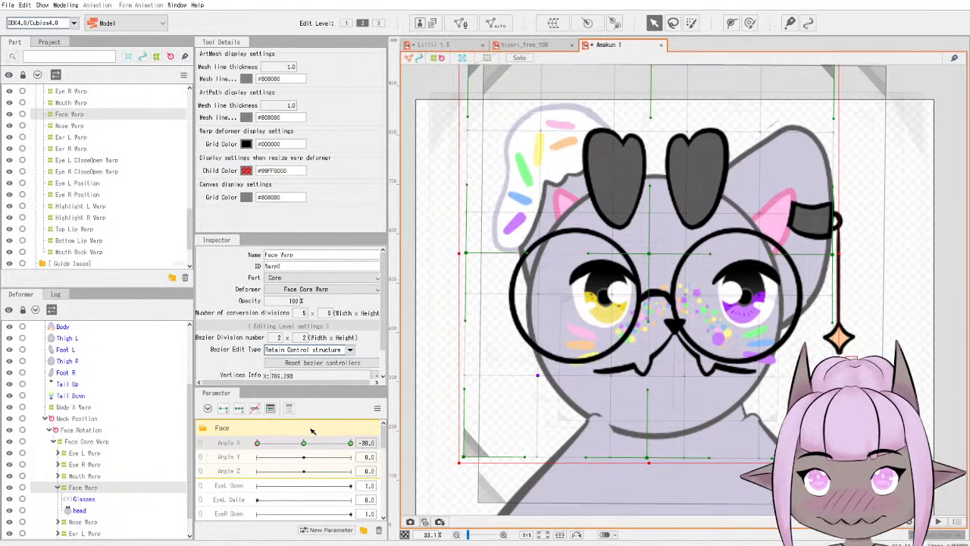
Move Glasses out of the Face Warp so it sits directly under the Face Core Warp, and check the remaining head mesh.
{"action": "scroll", "coordinate": [77, 459], "scroll_direction": "down", "scroll_amount": 1}
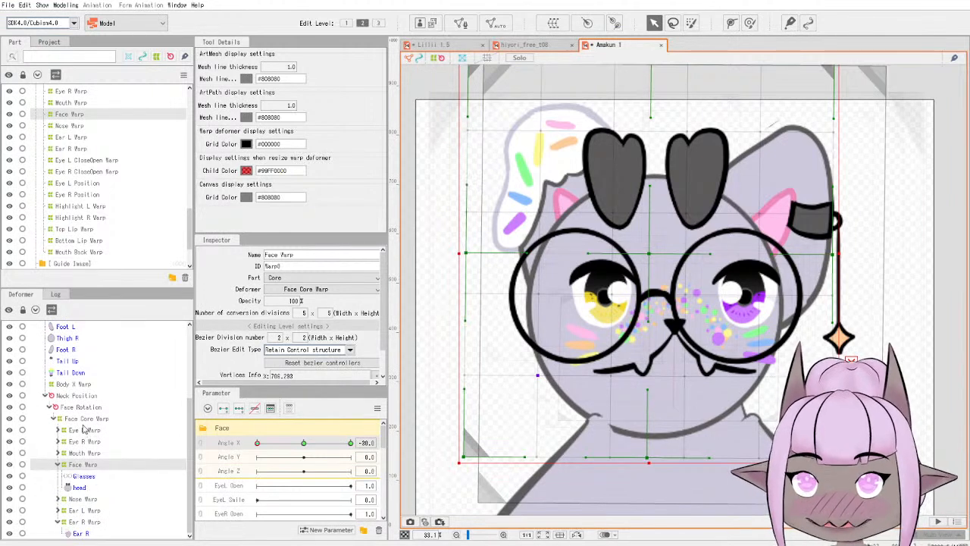
{"action": "left_click_drag", "start_coordinate": [89, 479], "coordinate": [95, 426]}
{"action": "left_click", "coordinate": [100, 489]}
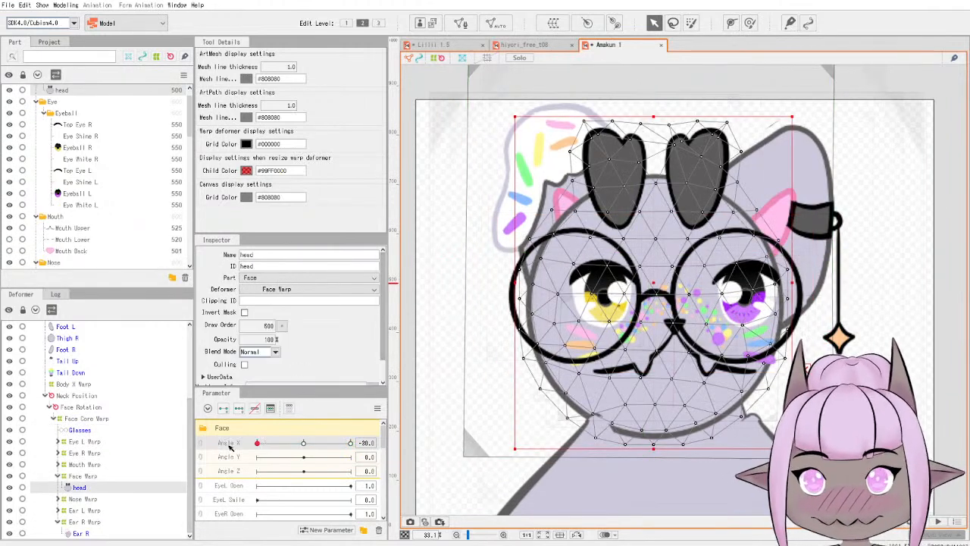
Pull the Face Warp's lower-left point outward at Angle X -30 to fill out the cheek, and check the head's shape.
{"action": "left_click", "coordinate": [85, 476]}
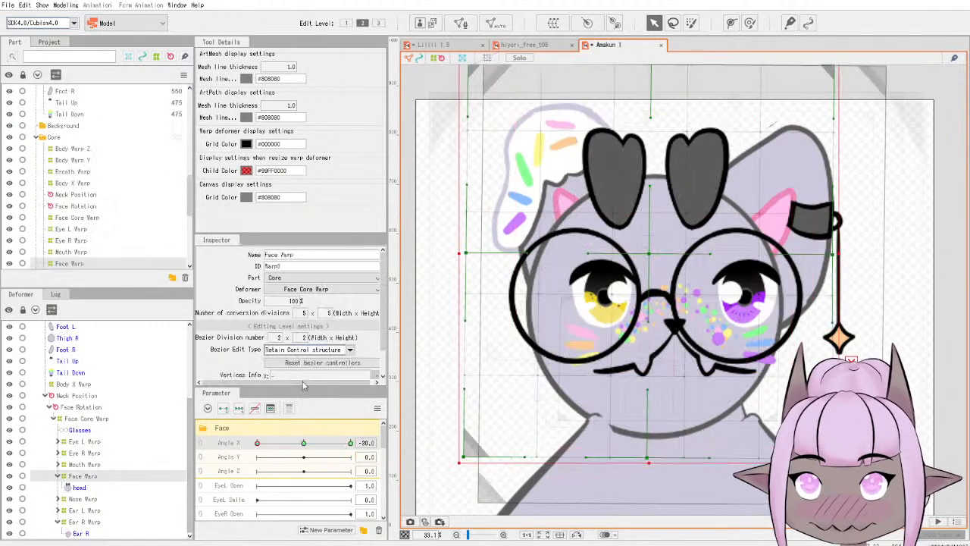
{"action": "left_click_drag", "start_coordinate": [536, 376], "coordinate": [528, 383]}
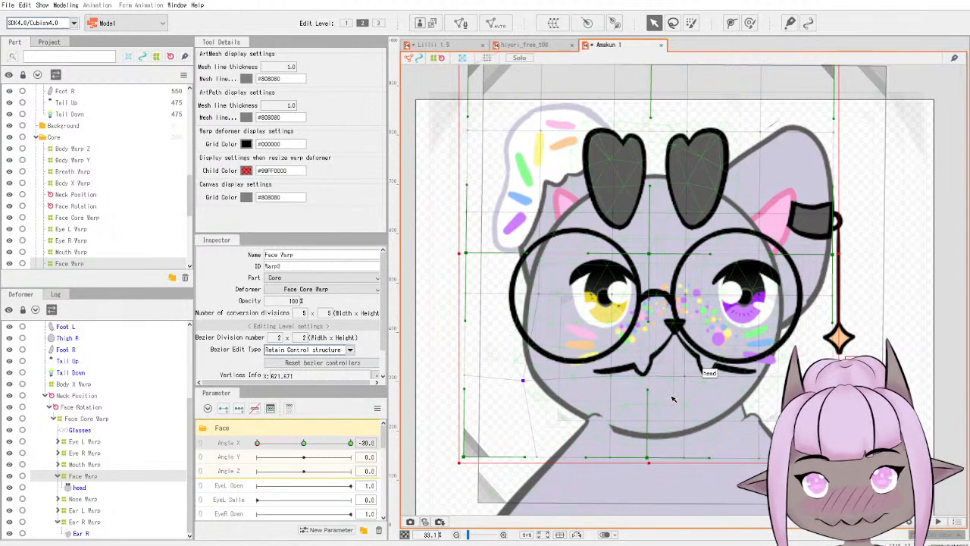
{"action": "scroll", "coordinate": [683, 390], "scroll_direction": "down", "scroll_amount": 2}
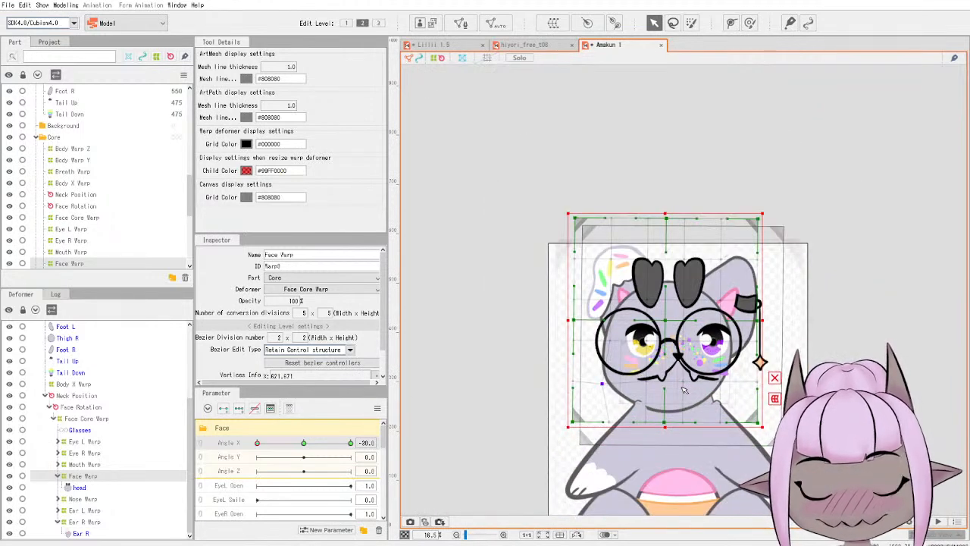
{"action": "scroll", "coordinate": [683, 389], "scroll_direction": "up", "scroll_amount": 1}
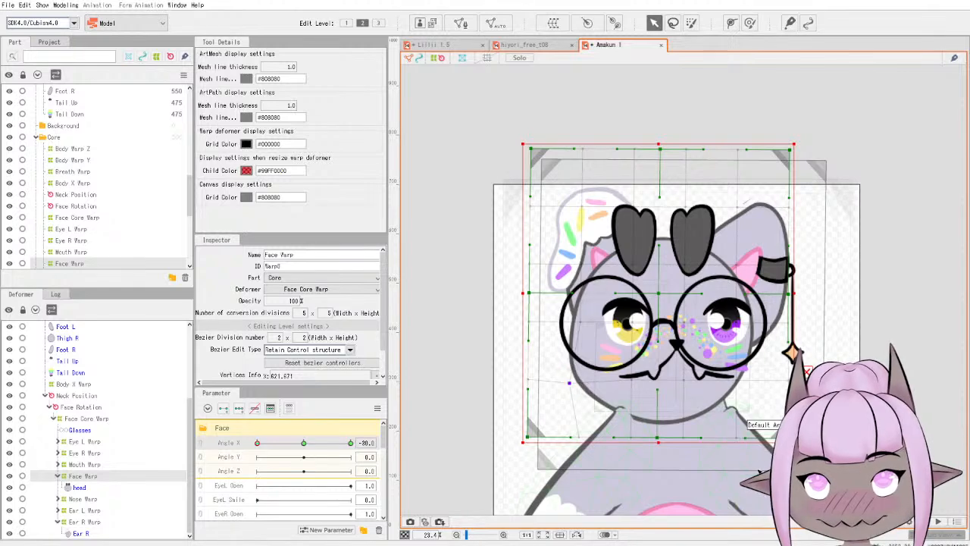
Set the draw order of the Default Arms mesh to 525.
{"action": "scroll", "coordinate": [94, 405], "scroll_direction": "up", "scroll_amount": 2}
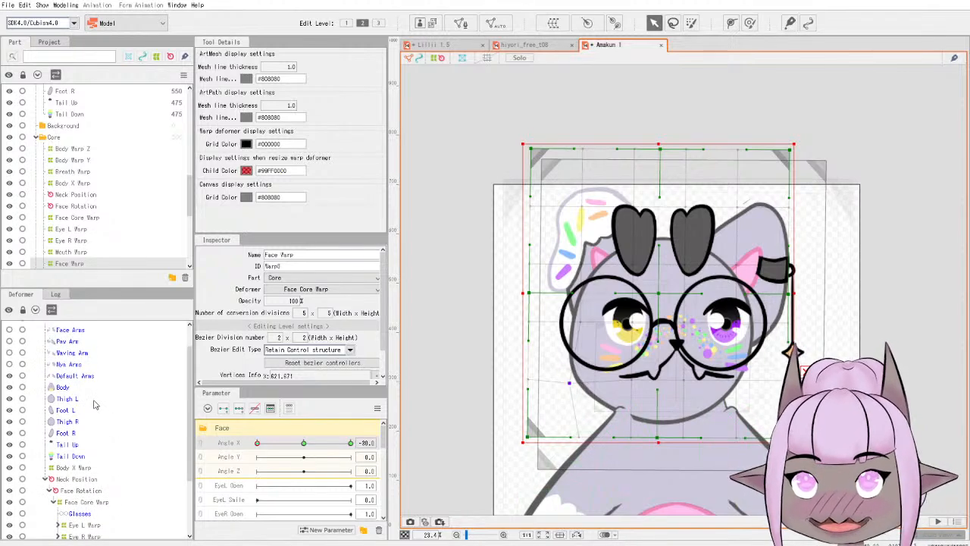
{"action": "scroll", "coordinate": [116, 175], "scroll_direction": "up", "scroll_amount": 3}
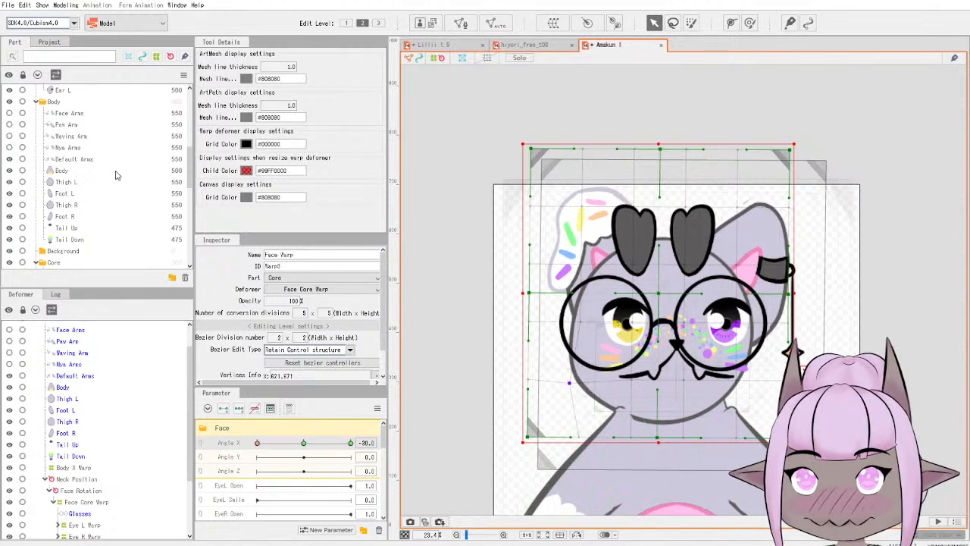
{"action": "left_click", "coordinate": [89, 159]}
{"action": "left_click", "coordinate": [280, 328]}
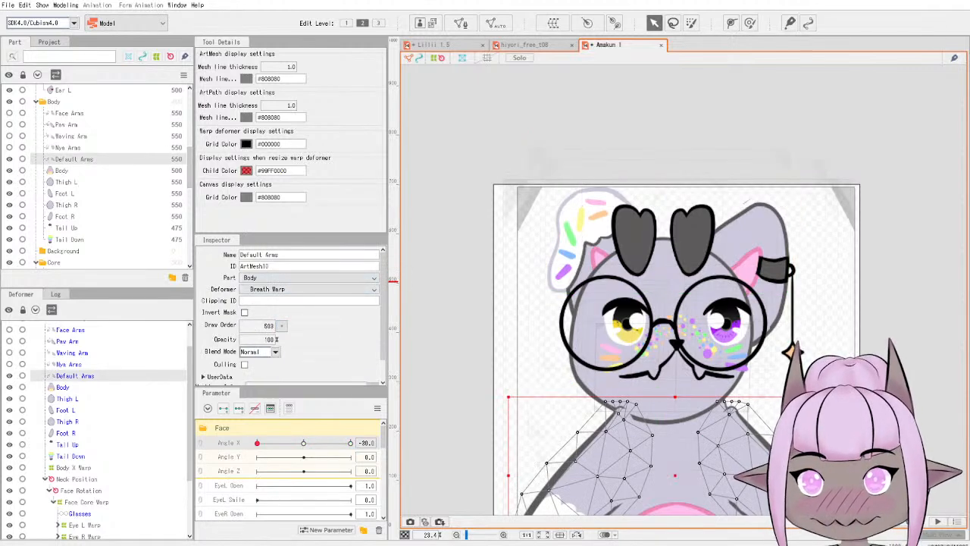
{"action": "mouse_move", "coordinate": [282, 327]}
{"action": "left_mouse_down"}
{"action": "mouse_move", "coordinate": [274, 330]}
{"action": "mouse_move", "coordinate": [283, 323]}
{"action": "left_mouse_up"}
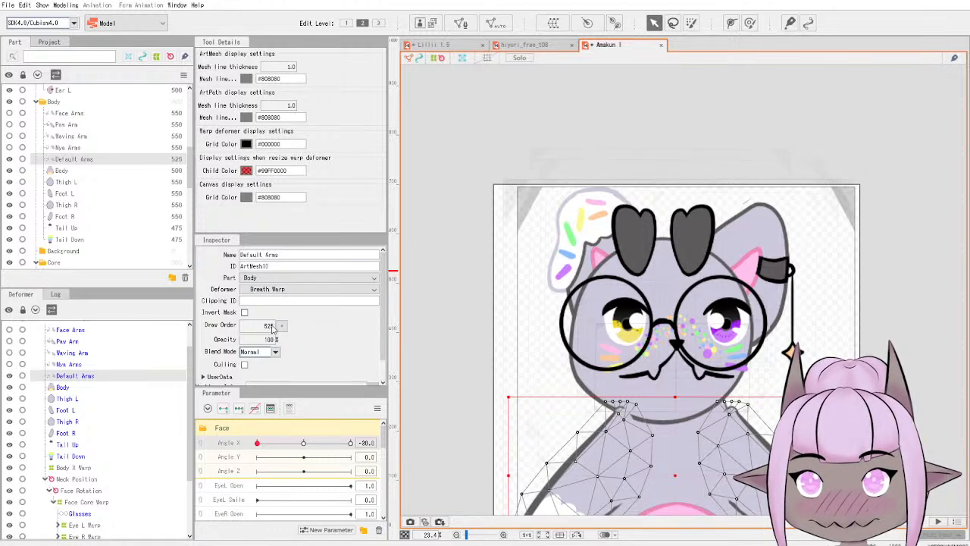
Set the draw order of the head mesh in the Face part to 530.
{"action": "scroll", "coordinate": [70, 180], "scroll_direction": "up", "scroll_amount": 1}
{"action": "scroll", "coordinate": [70, 180], "scroll_direction": "up", "scroll_amount": 5}
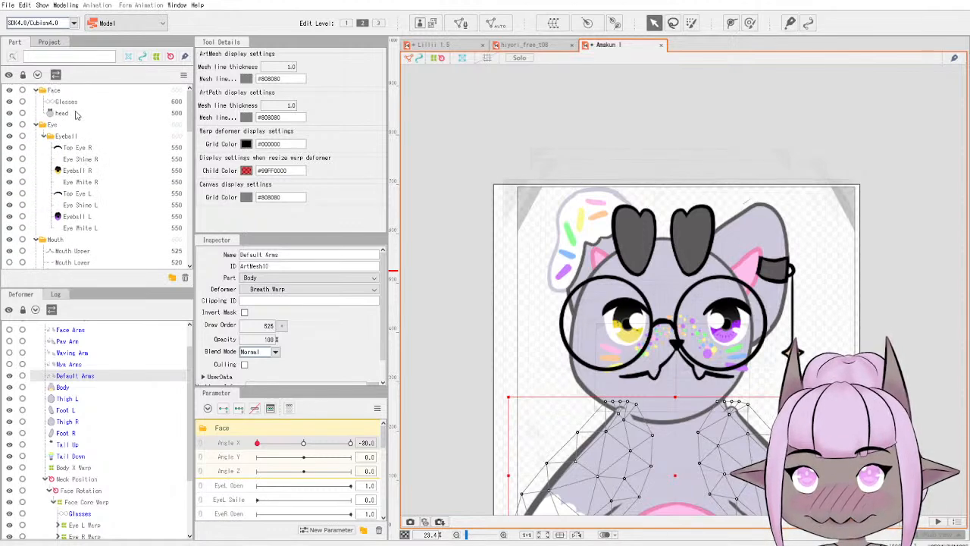
{"action": "left_click", "coordinate": [62, 113]}
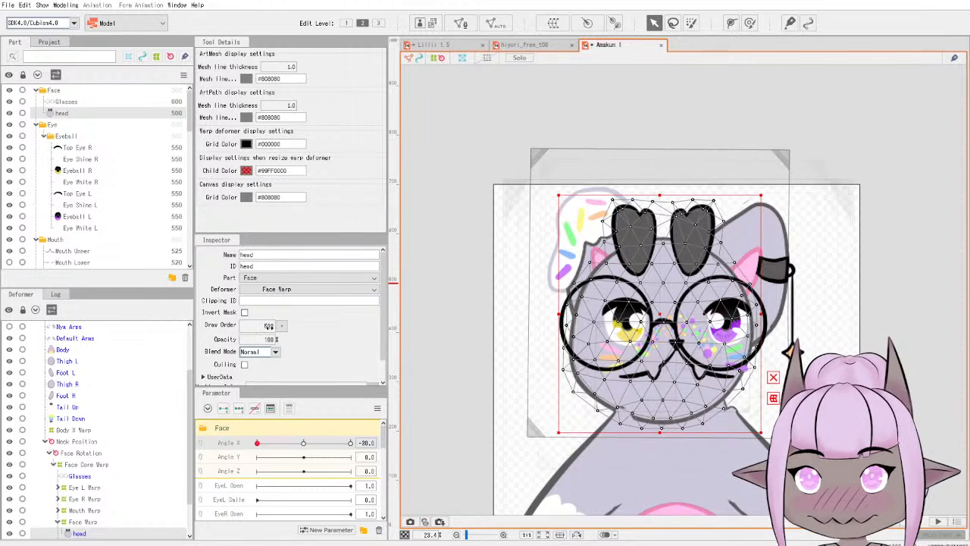
{"action": "left_click_drag", "start_coordinate": [274, 325], "coordinate": [274, 317]}
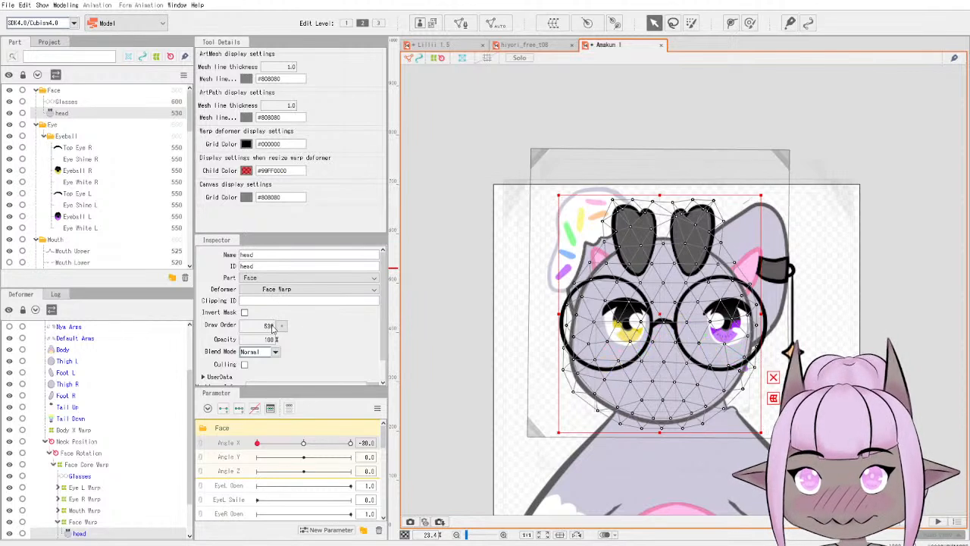
{"action": "left_click_drag", "start_coordinate": [272, 328], "coordinate": [274, 328]}
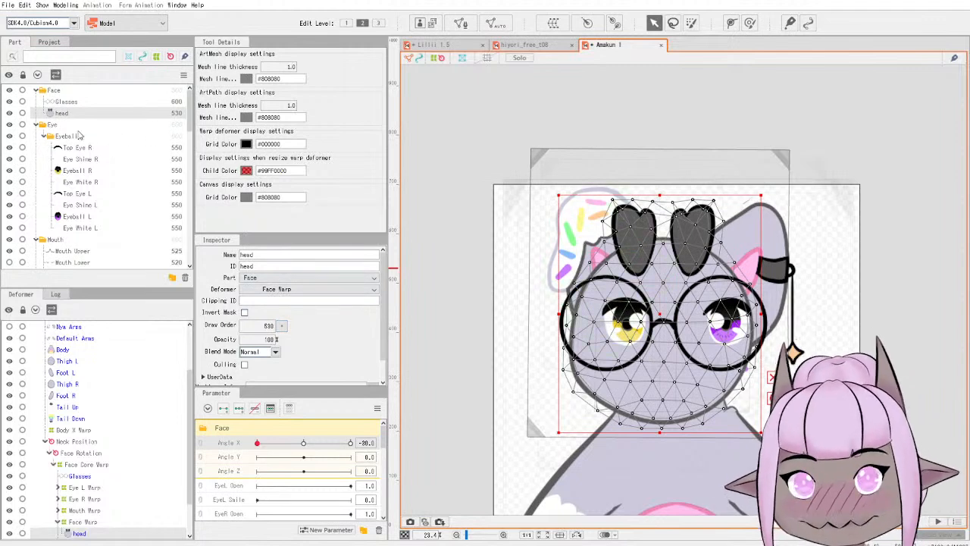
Set the draw order of the Mouth Upper mesh to 536 and the Mouth Lower mesh to 547.
{"action": "scroll", "coordinate": [85, 132], "scroll_direction": "down", "scroll_amount": 2}
{"action": "left_click", "coordinate": [82, 167]}
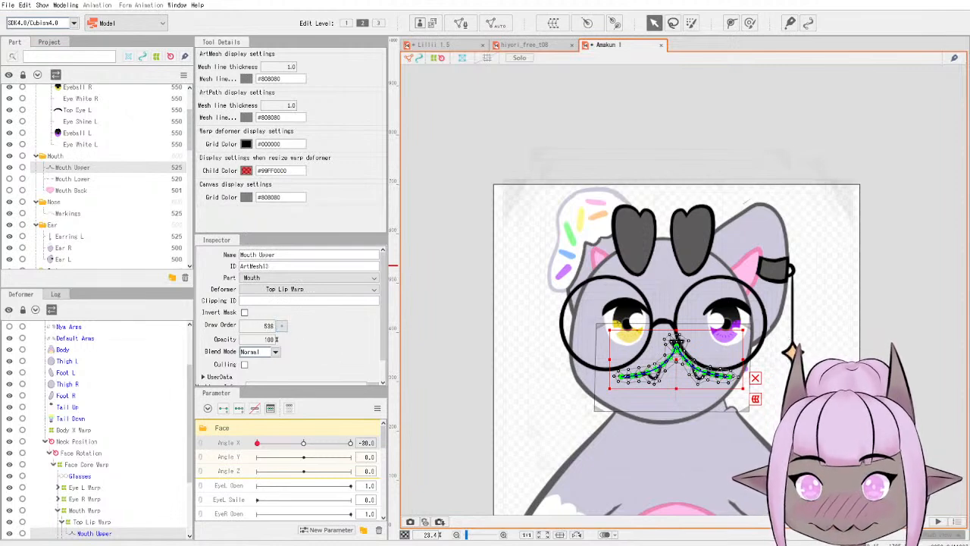
{"action": "left_click", "coordinate": [89, 179]}
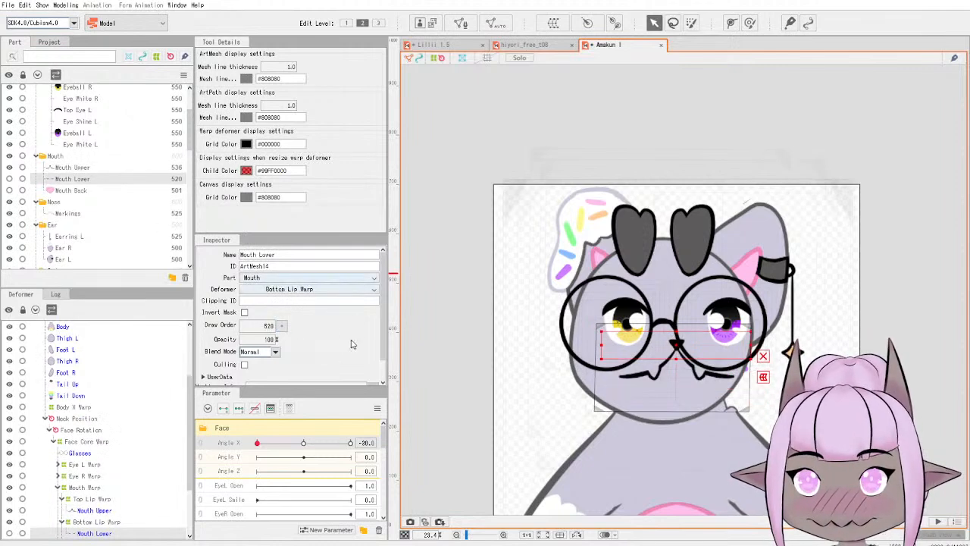
{"action": "left_click_drag", "start_coordinate": [281, 325], "coordinate": [296, 326]}
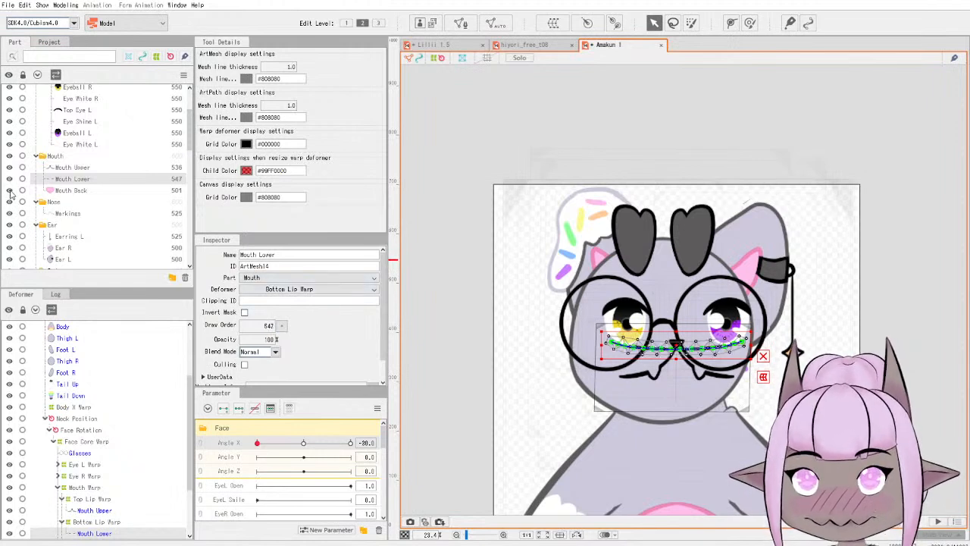
Set the draw order of the Mouth Back mesh to 533, and hide Mouth Lower and Mouth Back.
{"action": "left_click", "coordinate": [71, 191]}
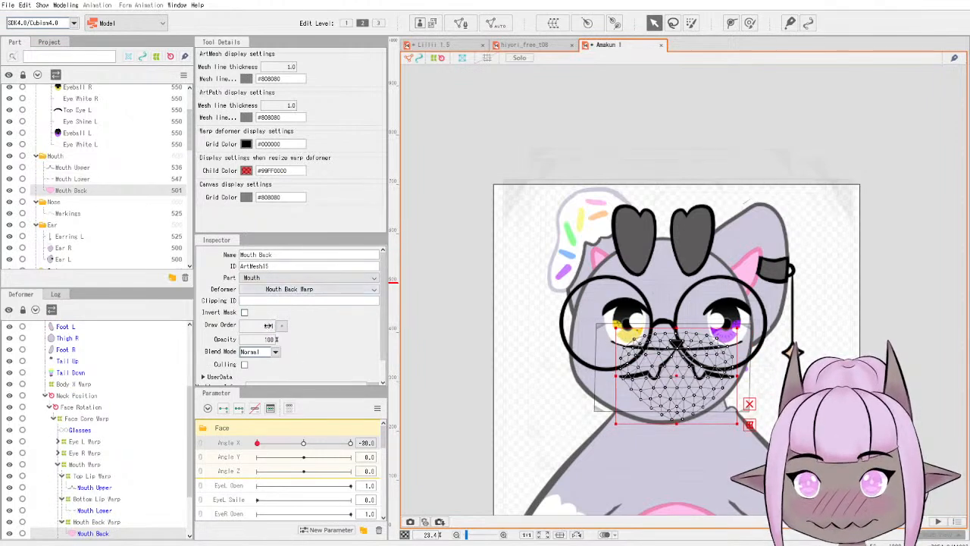
{"action": "left_click_drag", "start_coordinate": [282, 326], "coordinate": [282, 310]}
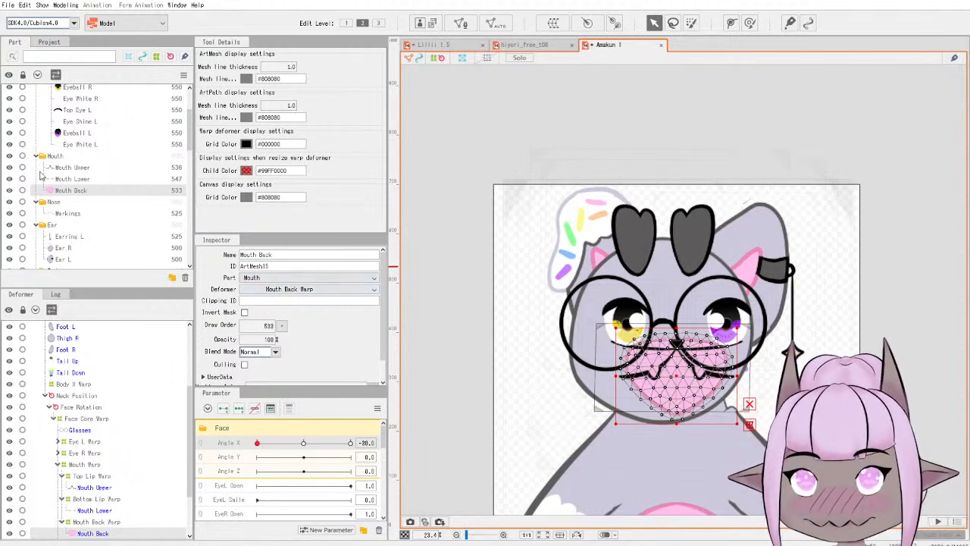
{"action": "left_click", "coordinate": [9, 190]}
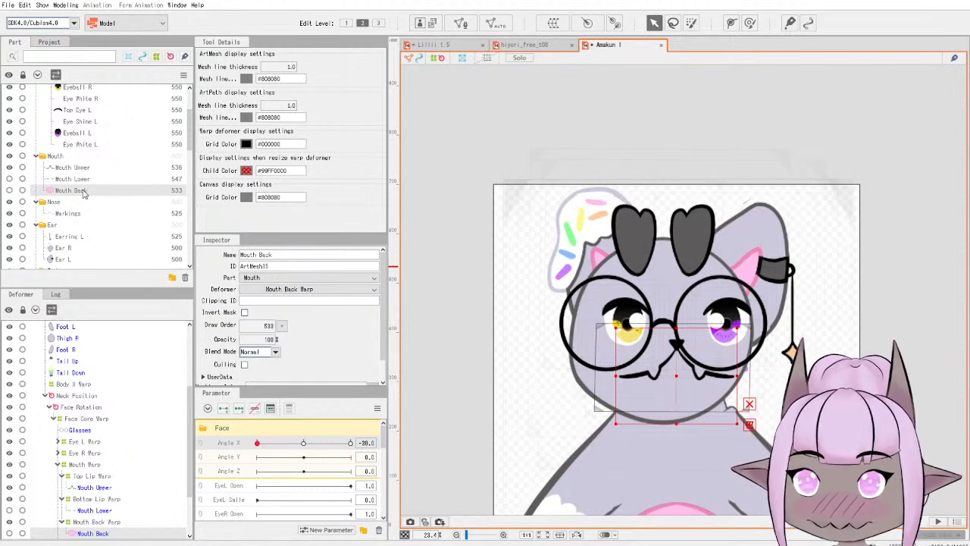
Set the draw order of the Markings mesh in the Nose part to 536.
{"action": "left_click", "coordinate": [68, 213]}
{"action": "left_click_drag", "start_coordinate": [281, 326], "coordinate": [281, 317]}
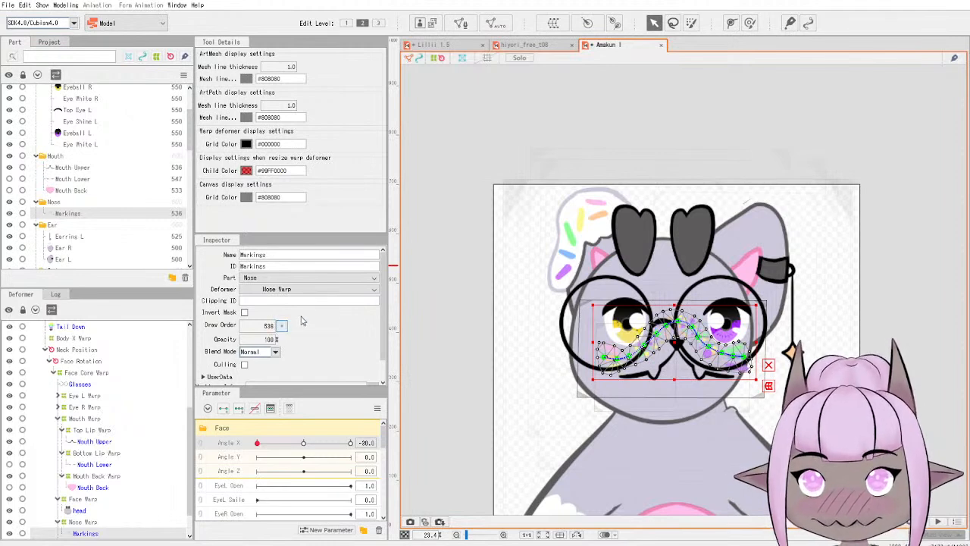
{"action": "scroll", "coordinate": [125, 414], "scroll_direction": "down", "scroll_amount": 1}
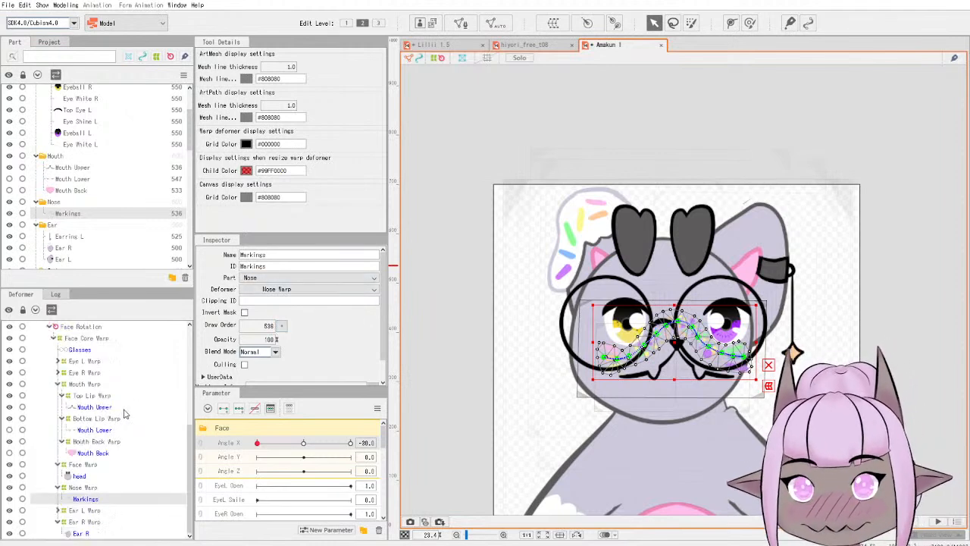
{"action": "mouse_move", "coordinate": [258, 442]}
{"action": "left_mouse_down"}
{"action": "mouse_move", "coordinate": [319, 451]}
{"action": "mouse_move", "coordinate": [245, 444]}
{"action": "left_mouse_up"}
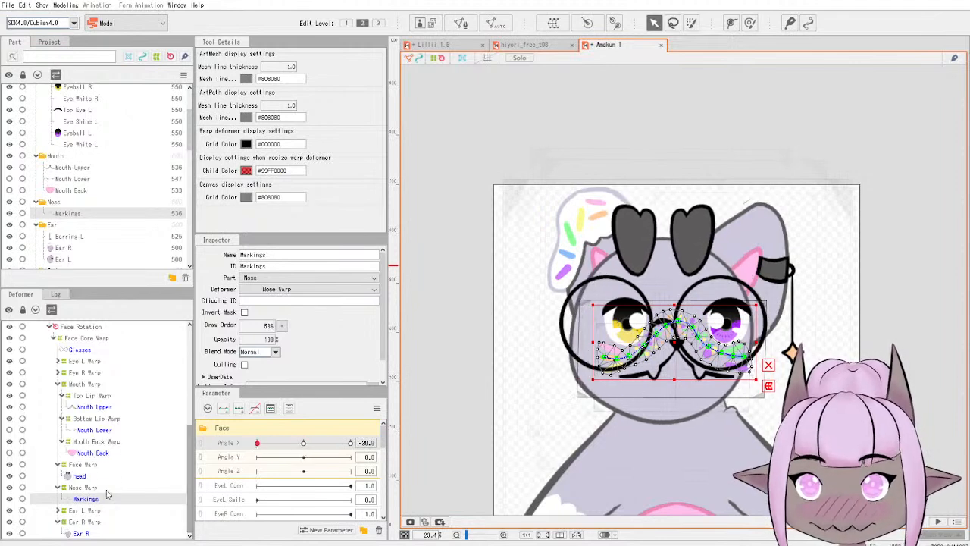
Apply Reflect Motion to the Face Warp's Angle X keys, and preview the head turn between 0 and -30.
{"action": "left_click", "coordinate": [94, 465]}
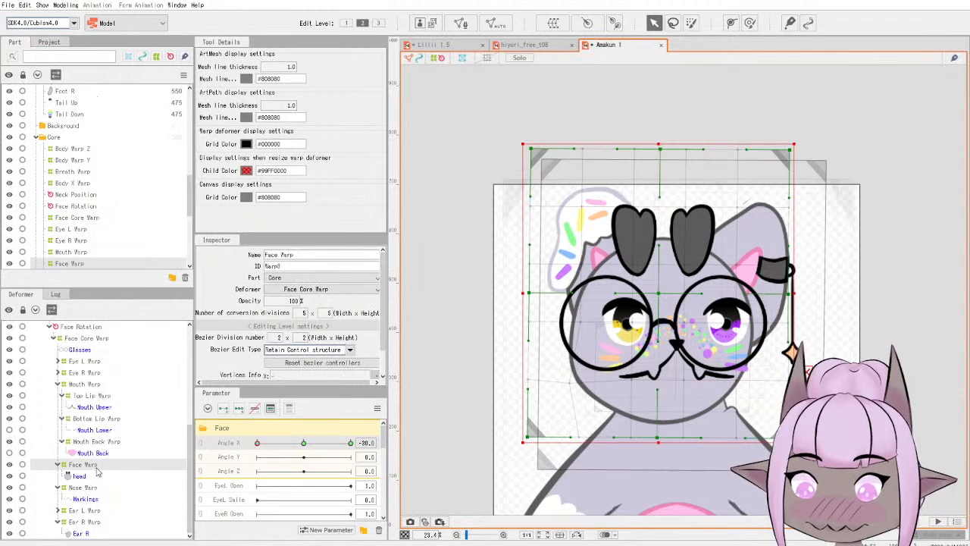
{"action": "right_click", "coordinate": [97, 471]}
{"action": "left_click", "coordinate": [225, 450]}
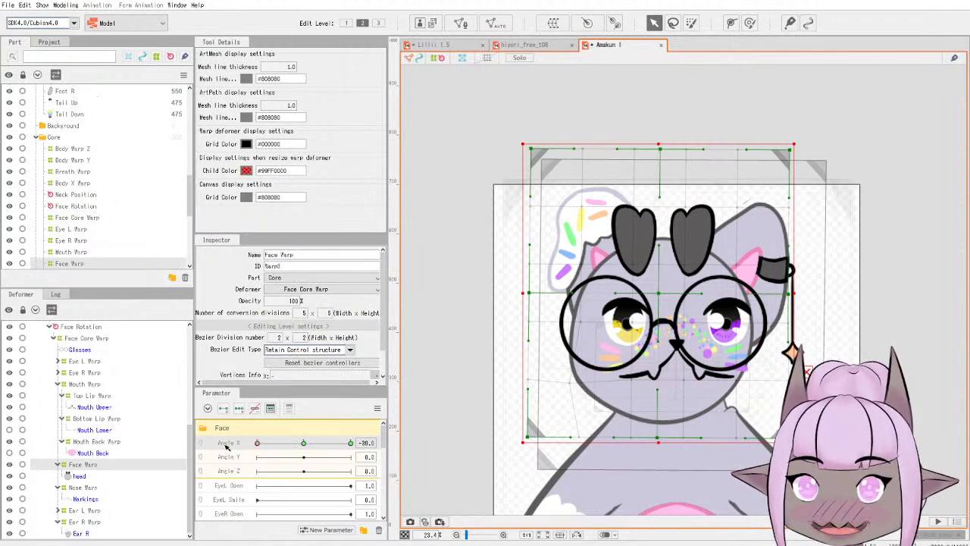
{"action": "right_click", "coordinate": [225, 450]}
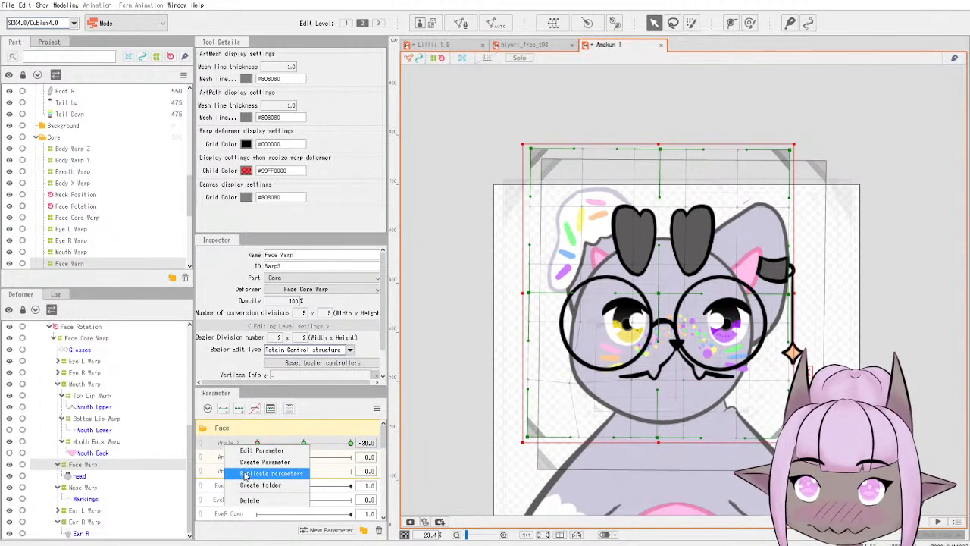
{"action": "left_click", "coordinate": [376, 410]}
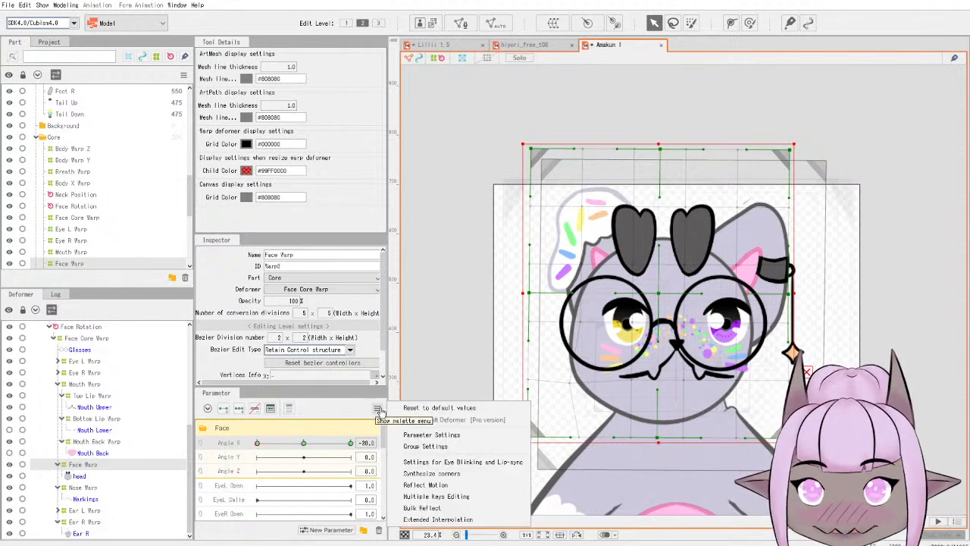
{"action": "left_click", "coordinate": [457, 487]}
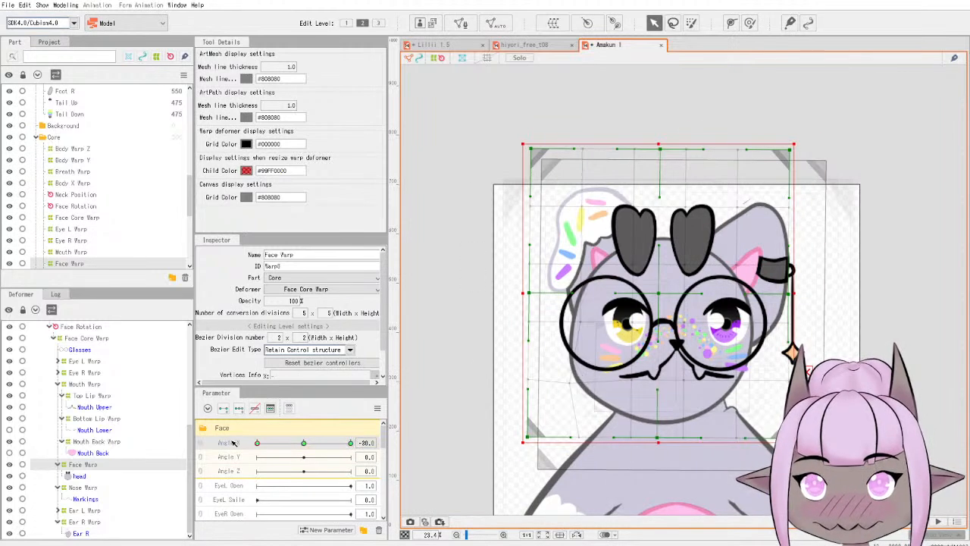
{"action": "mouse_move", "coordinate": [213, 432]}
{"action": "left_mouse_down"}
{"action": "mouse_move", "coordinate": [326, 427]}
{"action": "mouse_move", "coordinate": [243, 422]}
{"action": "mouse_move", "coordinate": [359, 427]}
{"action": "mouse_move", "coordinate": [303, 429]}
{"action": "mouse_move", "coordinate": [306, 447]}
{"action": "left_mouse_up"}
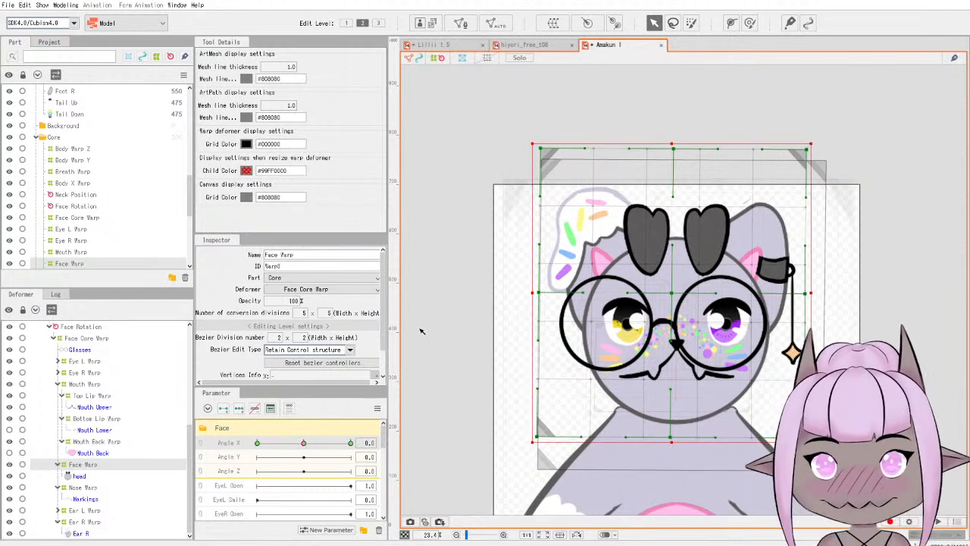
{"action": "mouse_move", "coordinate": [304, 443]}
{"action": "left_mouse_down"}
{"action": "mouse_move", "coordinate": [235, 435]}
{"action": "mouse_move", "coordinate": [367, 421]}
{"action": "mouse_move", "coordinate": [205, 410]}
{"action": "left_mouse_up"}
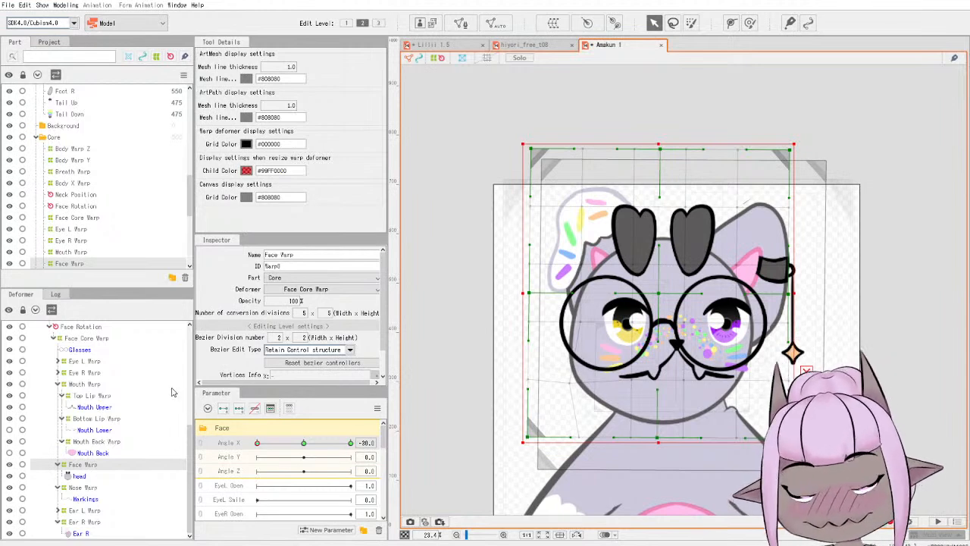
Collapse the child warps under Mouth Warp and add three keys for Mouth Warp on Angle X.
{"action": "left_click", "coordinate": [97, 385]}
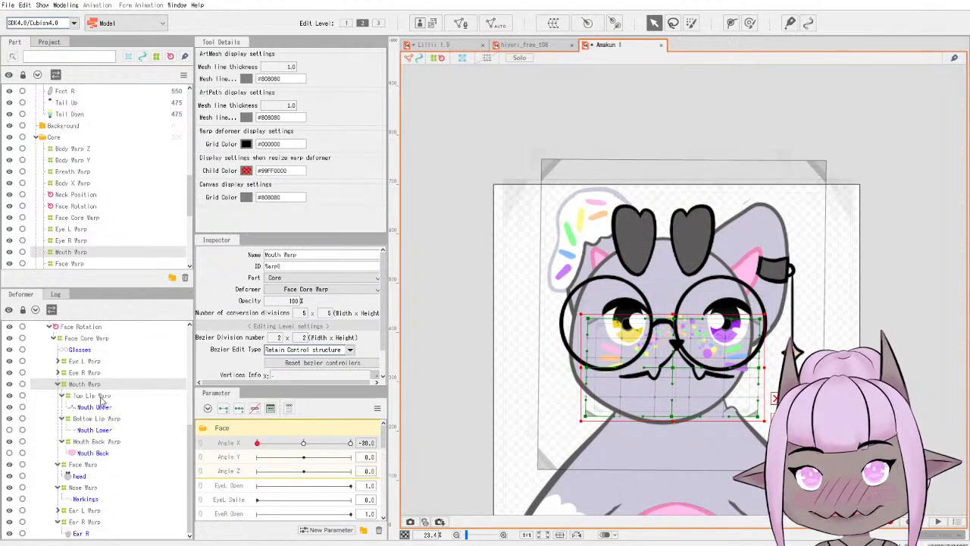
{"action": "left_click", "coordinate": [62, 441]}
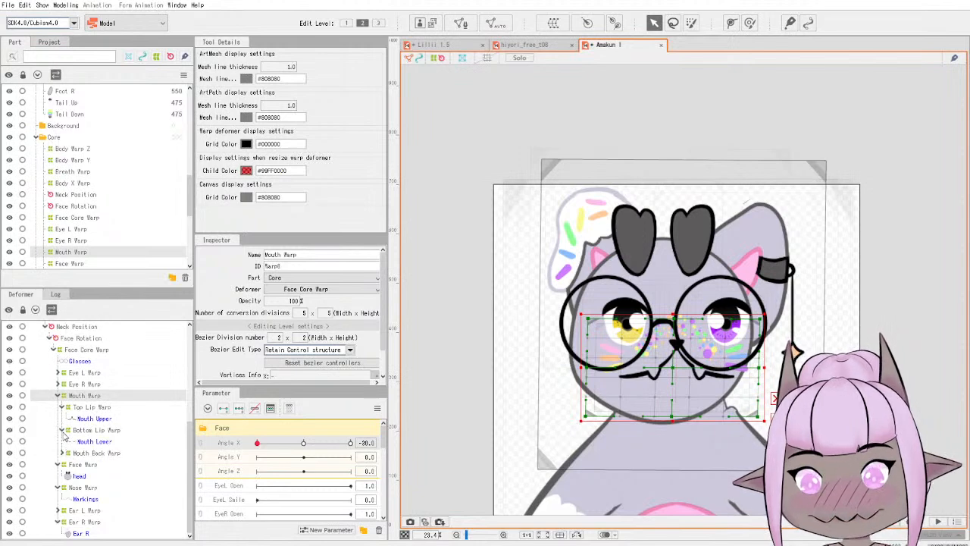
{"action": "left_click", "coordinate": [63, 431]}
{"action": "left_click", "coordinate": [63, 419]}
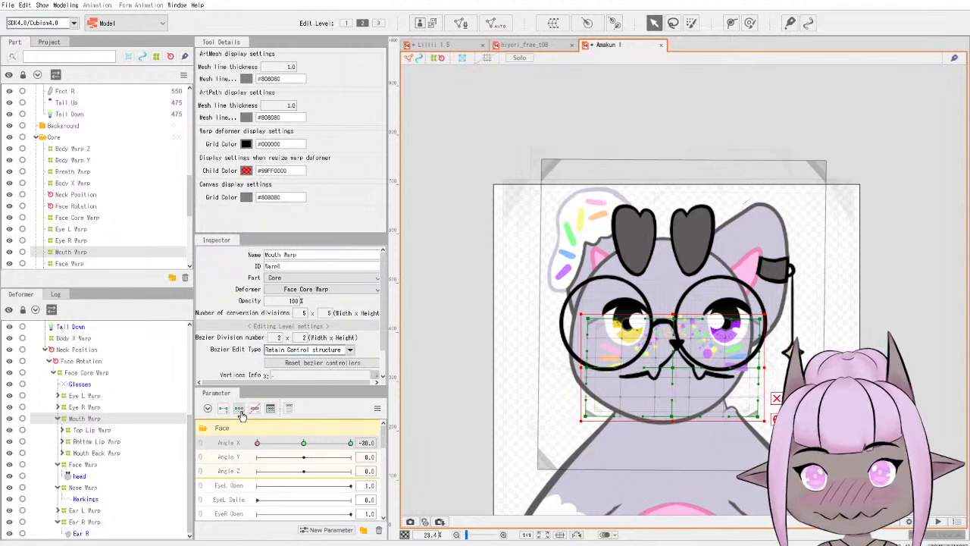
{"action": "left_click", "coordinate": [304, 443]}
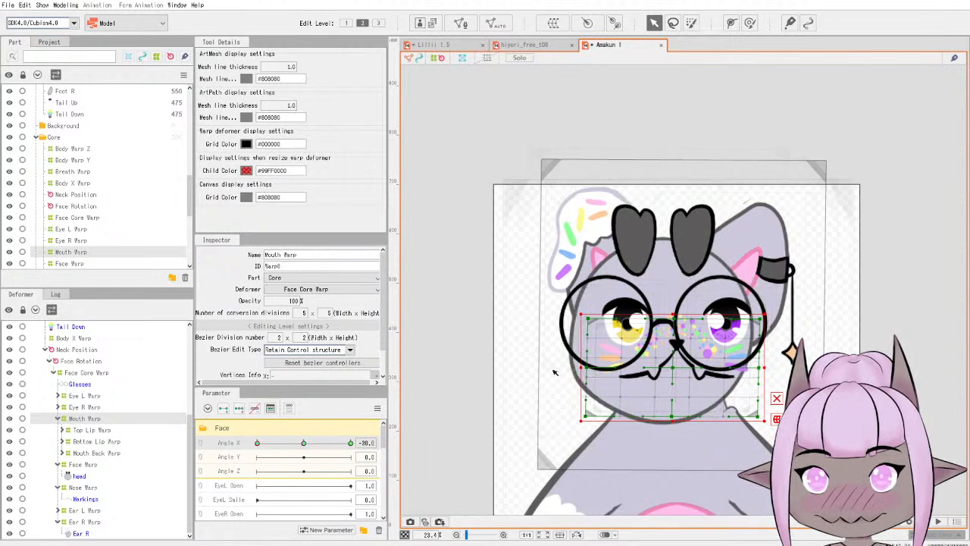
At Angle X -30, shift the Mouth Warp left with the turned face and narrow it slightly, checking the motion toward 0.
{"action": "left_click_drag", "start_coordinate": [673, 369], "coordinate": [654, 374]}
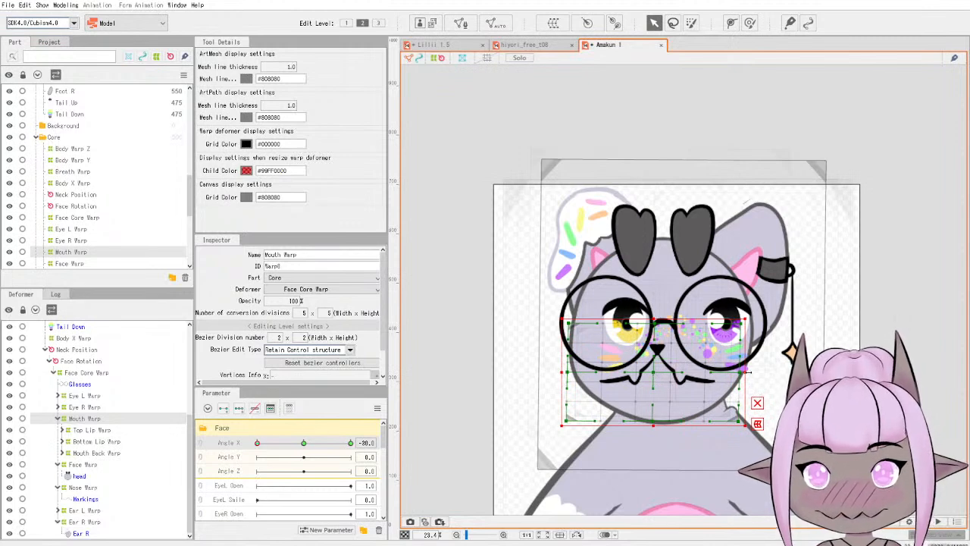
{"action": "left_click_drag", "start_coordinate": [746, 370], "coordinate": [741, 371]}
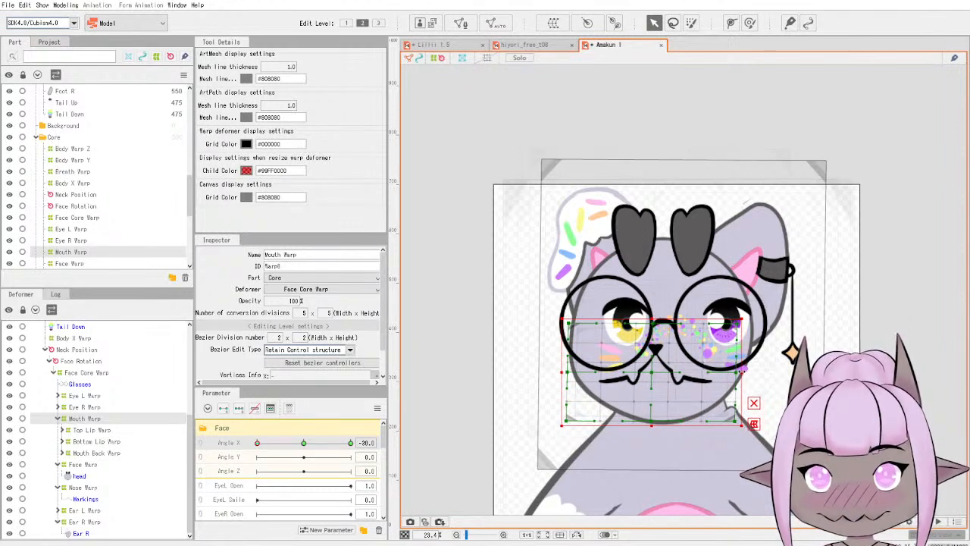
{"action": "mouse_move", "coordinate": [255, 443]}
{"action": "left_mouse_down"}
{"action": "mouse_move", "coordinate": [300, 443]}
{"action": "mouse_move", "coordinate": [257, 444]}
{"action": "left_mouse_up"}
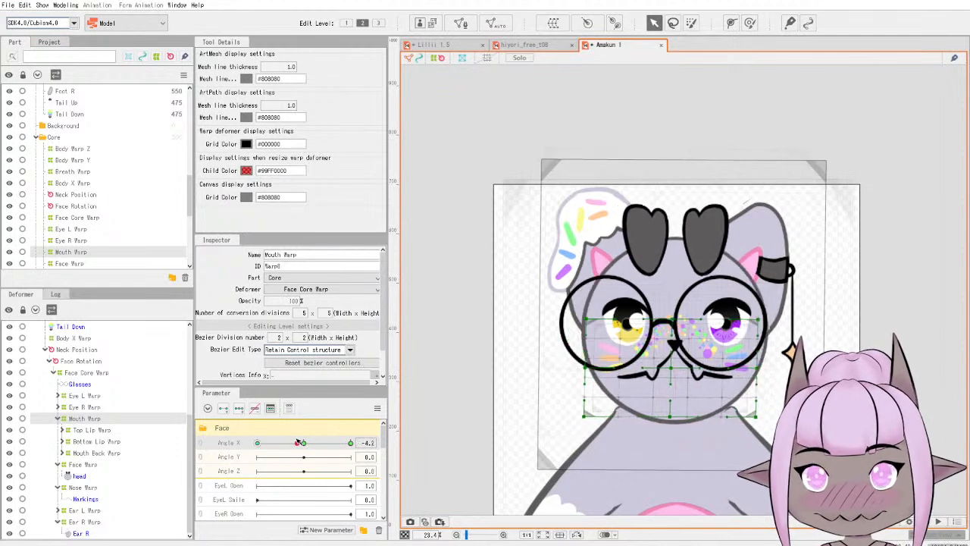
{"action": "left_click", "coordinate": [303, 443]}
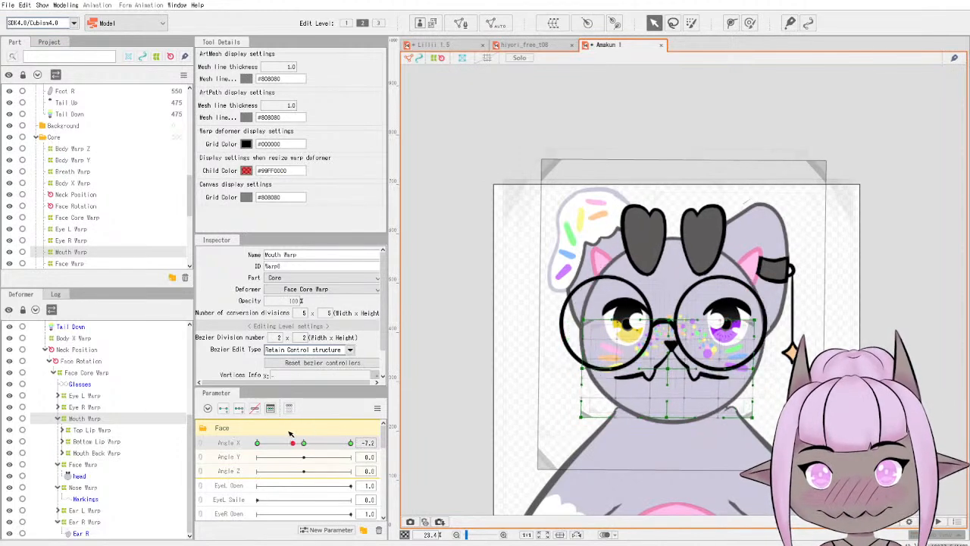
{"action": "left_click_drag", "start_coordinate": [304, 442], "coordinate": [257, 443]}
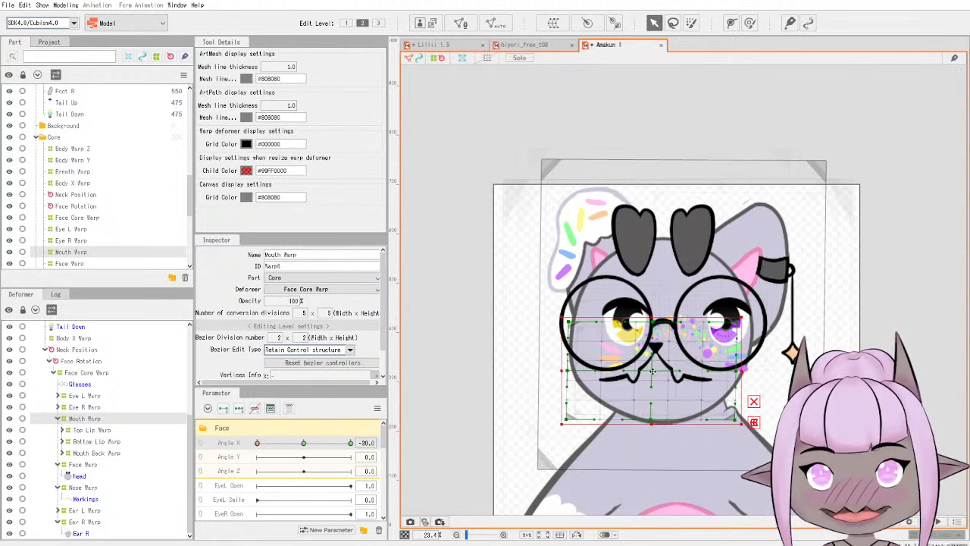
{"action": "mouse_move", "coordinate": [259, 444]}
{"action": "left_mouse_down"}
{"action": "mouse_move", "coordinate": [303, 443]}
{"action": "mouse_move", "coordinate": [248, 444]}
{"action": "mouse_move", "coordinate": [333, 442]}
{"action": "mouse_move", "coordinate": [240, 444]}
{"action": "left_mouse_up"}
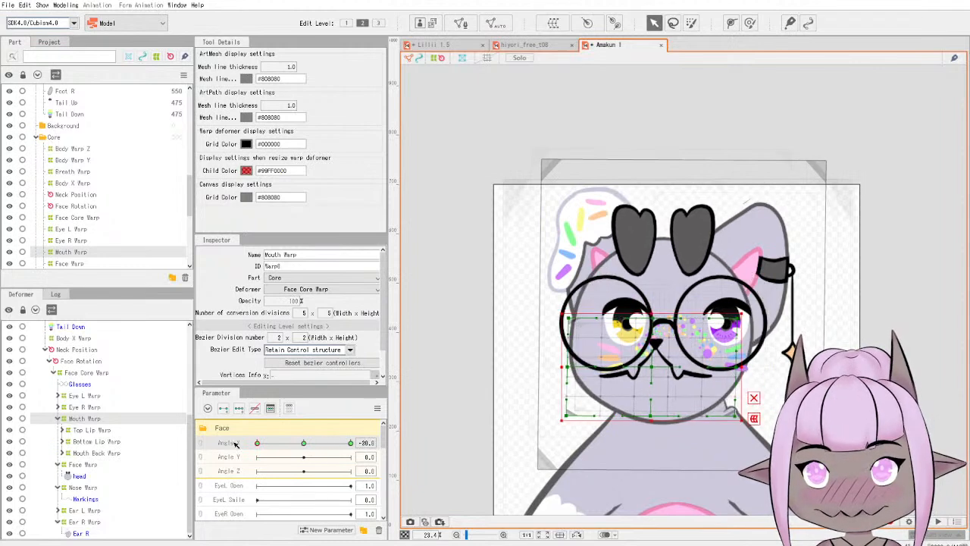
Apply Reflect Motion to the Mouth Warp's Angle X keys and return Angle X to 0.
{"action": "left_click", "coordinate": [378, 408]}
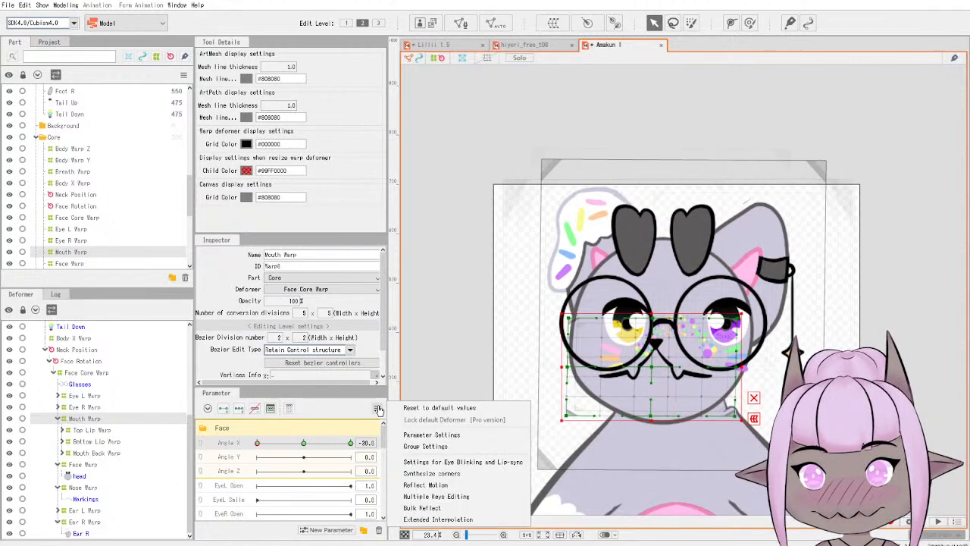
{"action": "left_click", "coordinate": [448, 489]}
{"action": "left_click", "coordinate": [466, 376]}
{"action": "left_click_drag", "start_coordinate": [343, 446], "coordinate": [303, 442]}
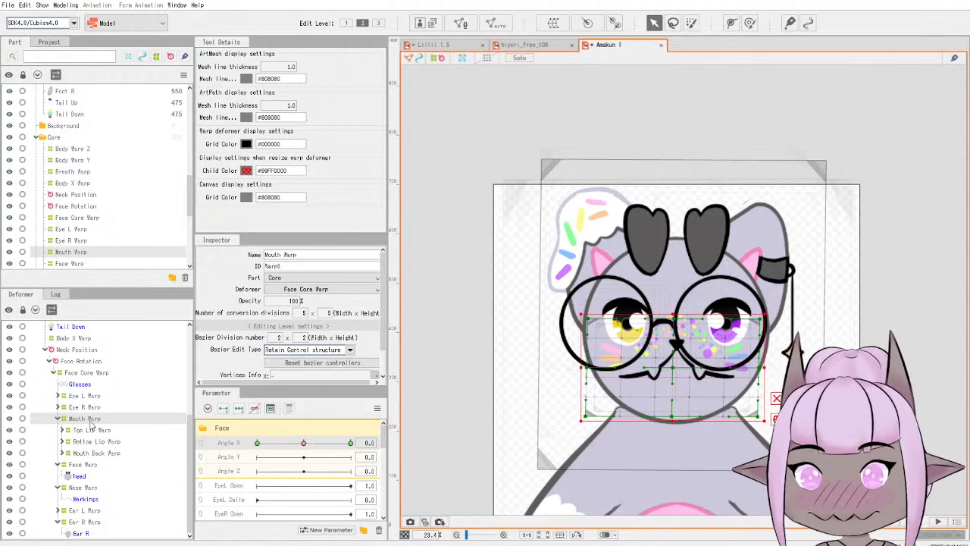
Add three Angle X keys for the Nose Warp and set Angle X to -30.
{"action": "left_click", "coordinate": [98, 489]}
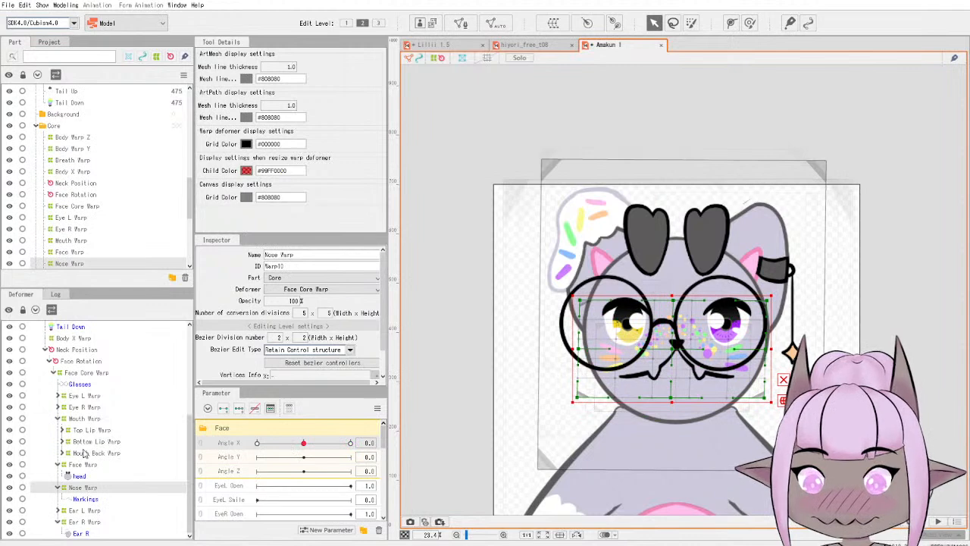
{"action": "left_click", "coordinate": [240, 411]}
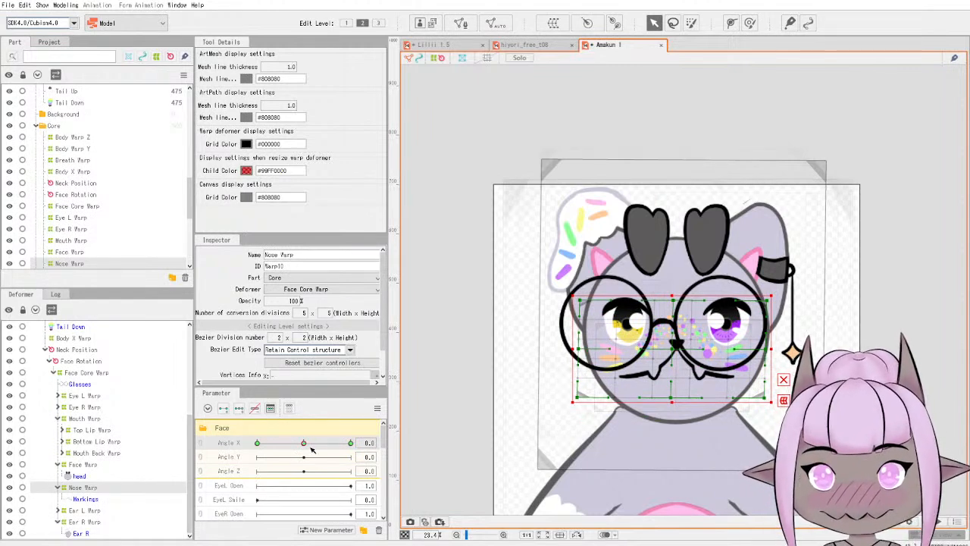
{"action": "left_click_drag", "start_coordinate": [304, 444], "coordinate": [257, 443]}
Shift the Nose Warp left to follow the turned face at Angle X -30 and narrow it slightly.
{"action": "left_click_drag", "start_coordinate": [672, 349], "coordinate": [645, 349]}
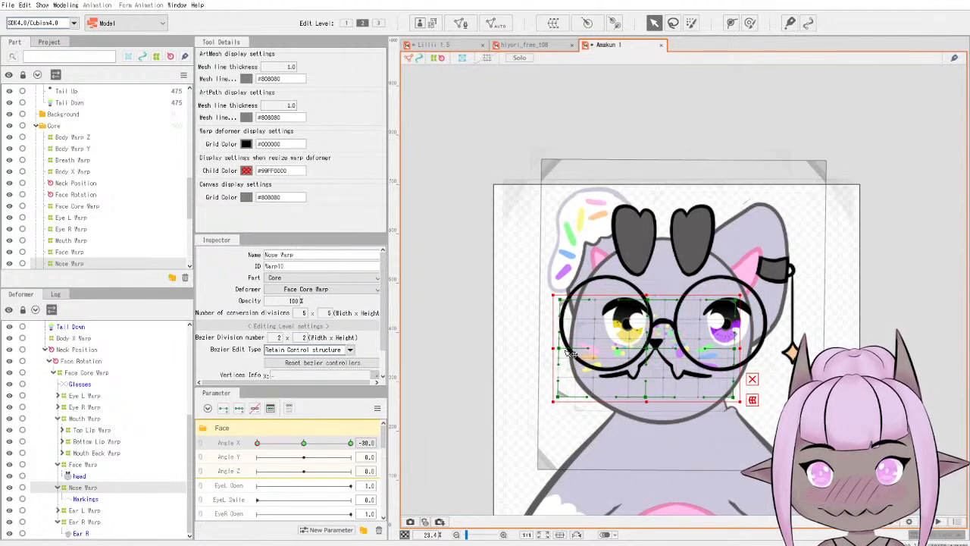
{"action": "left_click_drag", "start_coordinate": [555, 347], "coordinate": [559, 348]}
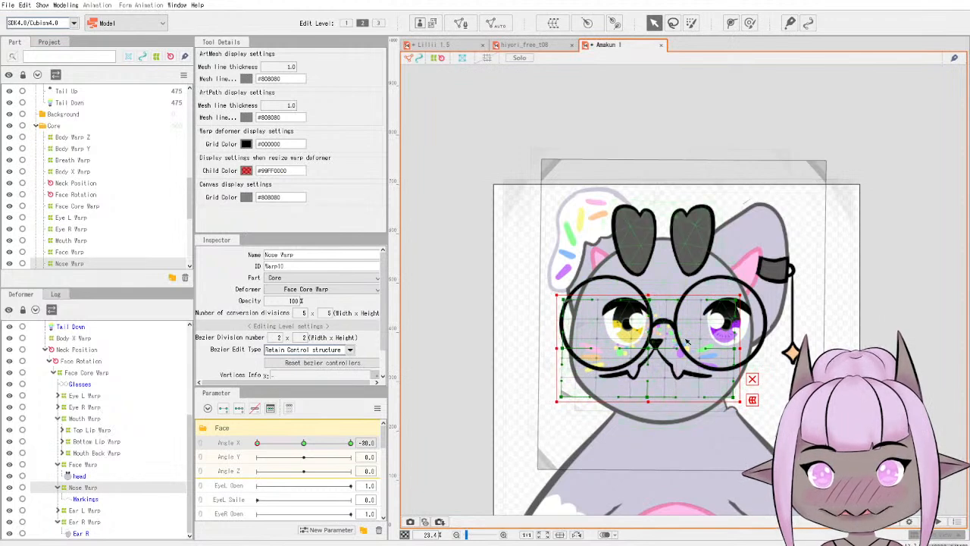
{"action": "left_click_drag", "start_coordinate": [648, 346], "coordinate": [643, 347]}
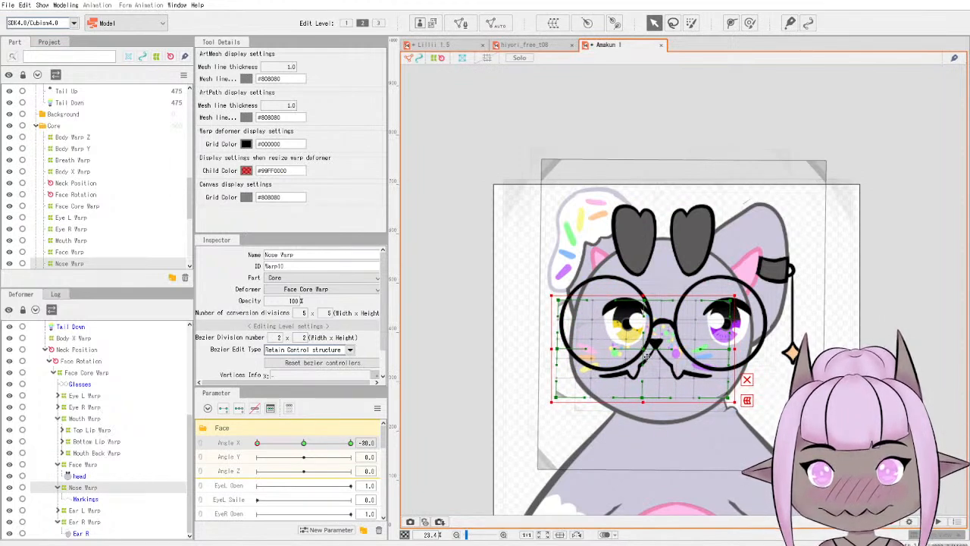
Apply Reflect Motion to the Nose Warp's Angle X keys.
{"action": "left_click_drag", "start_coordinate": [257, 445], "coordinate": [243, 432]}
{"action": "left_click", "coordinate": [376, 408]}
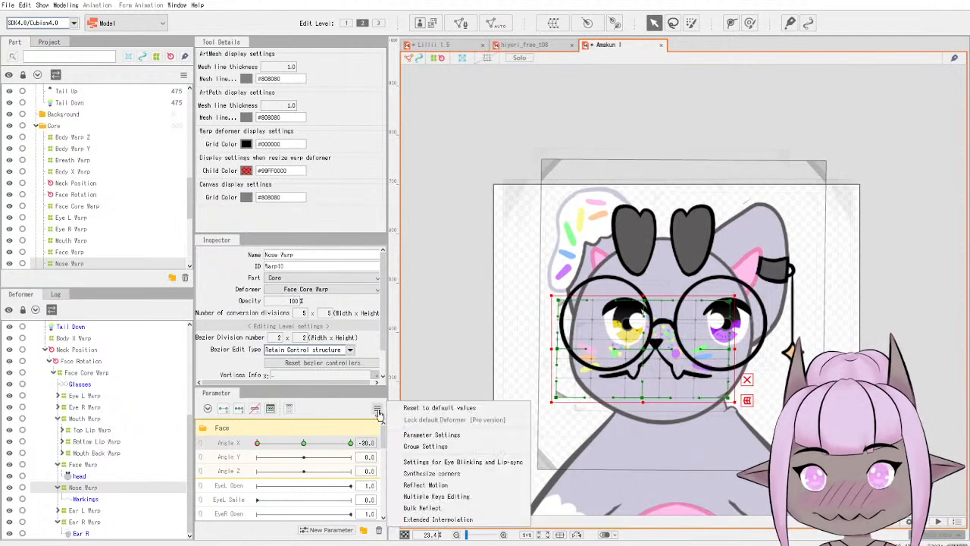
{"action": "left_click", "coordinate": [453, 487]}
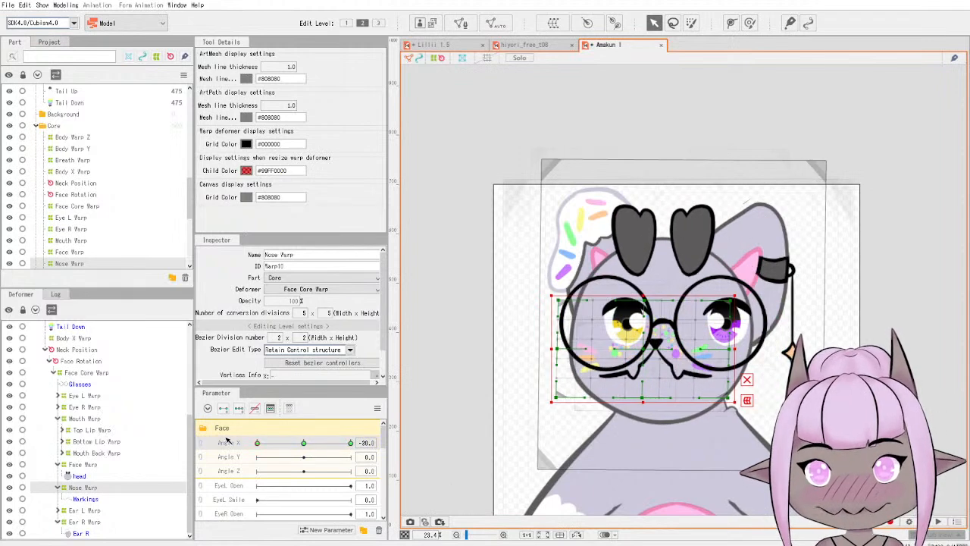
Return Angle X to 0 and select the Face Core Warp.
{"action": "left_click_drag", "start_coordinate": [257, 442], "coordinate": [305, 443]}
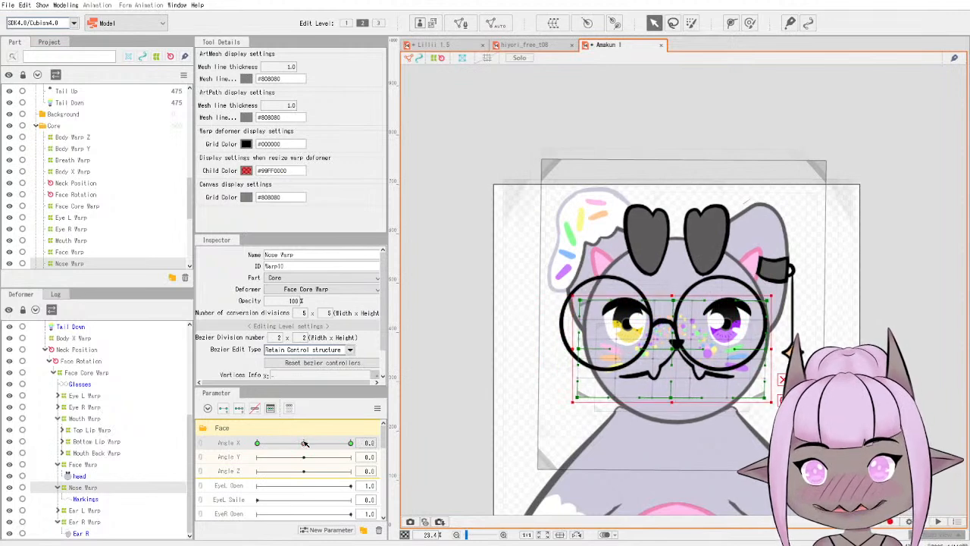
{"action": "left_click", "coordinate": [83, 396]}
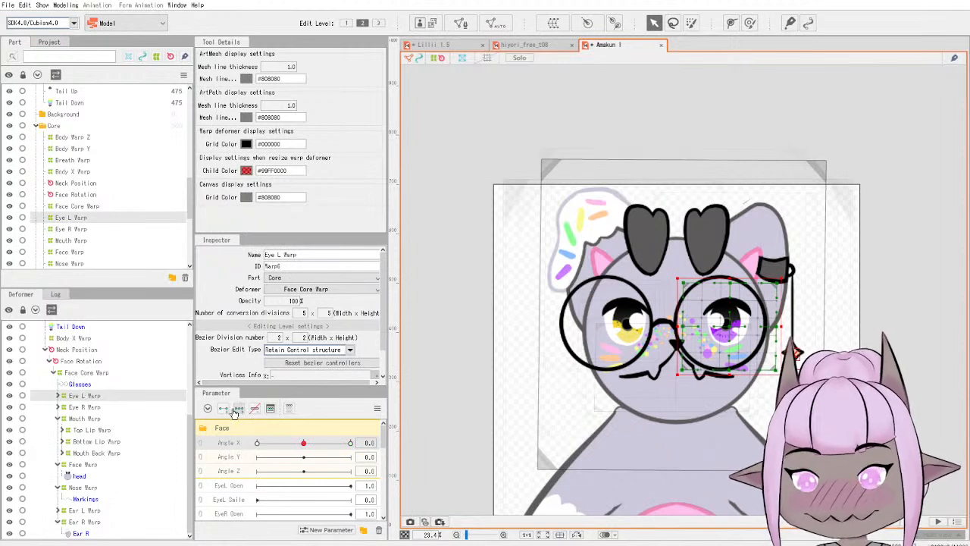
{"action": "left_click", "coordinate": [83, 372]}
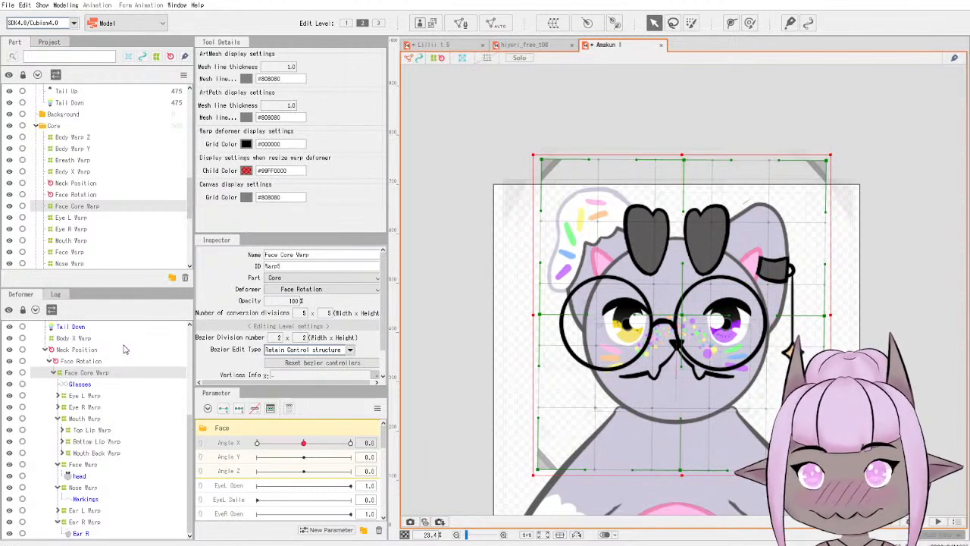
Examine how the Face Core Warp is keyed to Angle X and Y in the Lillii 1.5 model, and return to Amakun 1.
{"action": "left_click", "coordinate": [435, 44]}
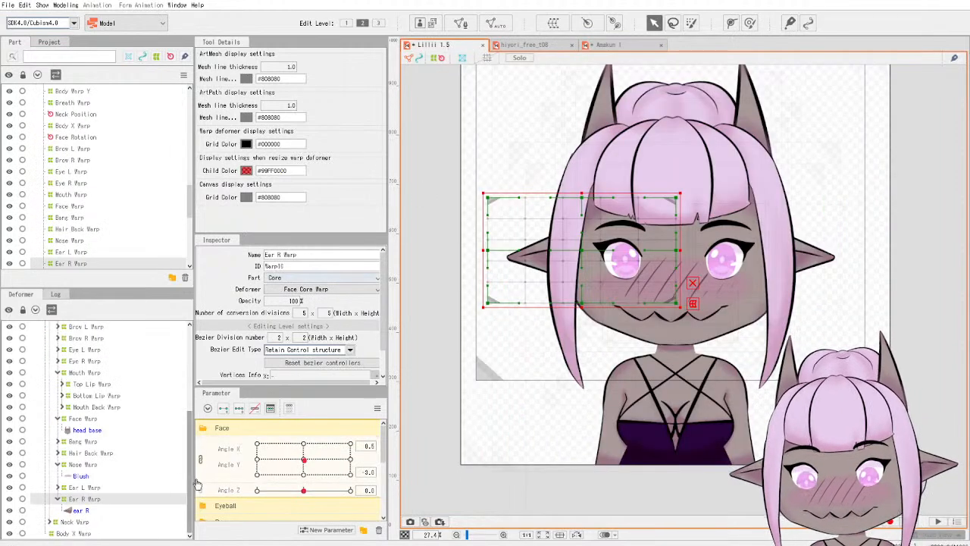
{"action": "scroll", "coordinate": [125, 432], "scroll_direction": "up", "scroll_amount": 3}
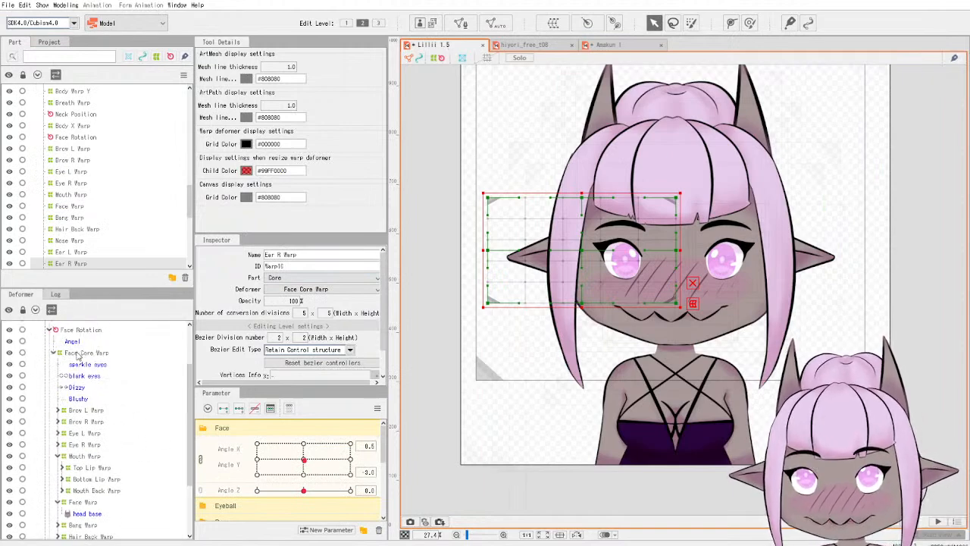
{"action": "left_click", "coordinate": [82, 353]}
{"action": "mouse_move", "coordinate": [303, 459]}
{"action": "left_mouse_down"}
{"action": "mouse_move", "coordinate": [384, 450]}
{"action": "mouse_move", "coordinate": [272, 456]}
{"action": "mouse_move", "coordinate": [304, 459]}
{"action": "left_mouse_up"}
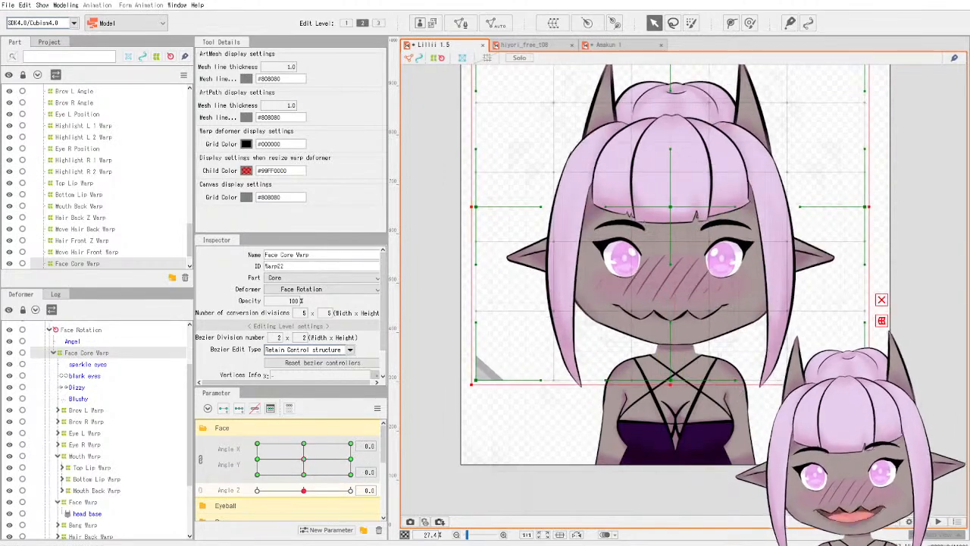
{"action": "left_click", "coordinate": [597, 45]}
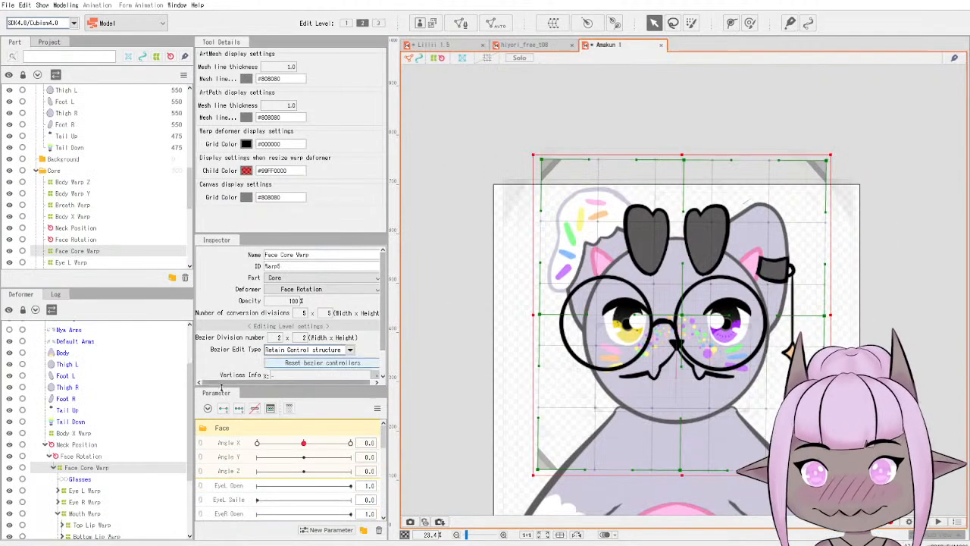
Add three Angle X keys to the Face Core Warp and undo a trial shift of the warp to the right.
{"action": "scroll", "coordinate": [90, 430], "scroll_direction": "down", "scroll_amount": 2}
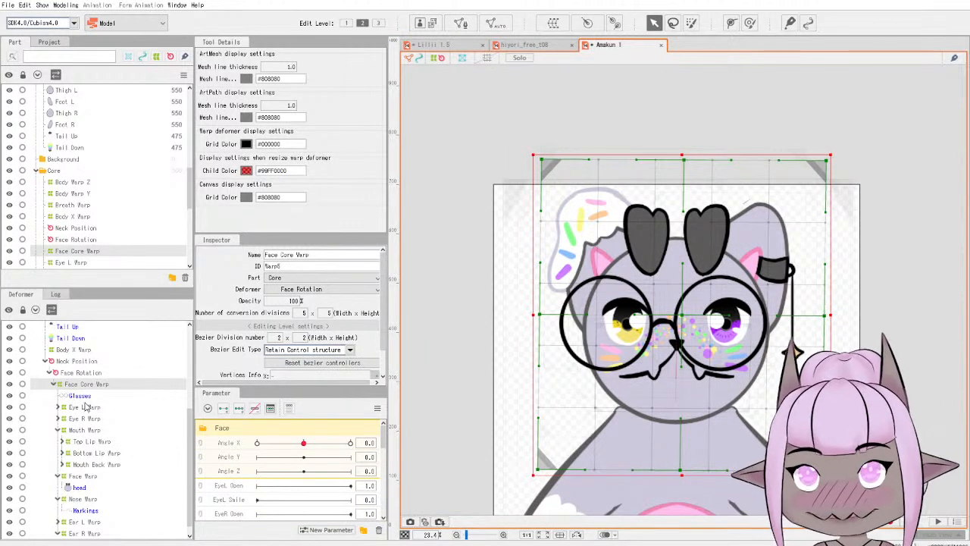
{"action": "left_click", "coordinate": [80, 395]}
{"action": "left_click", "coordinate": [88, 385]}
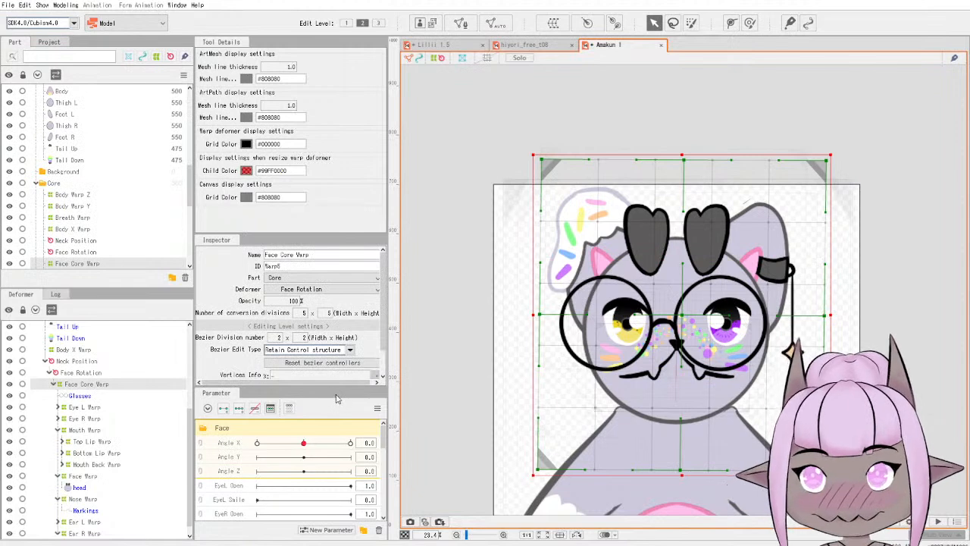
{"action": "left_click", "coordinate": [306, 447]}
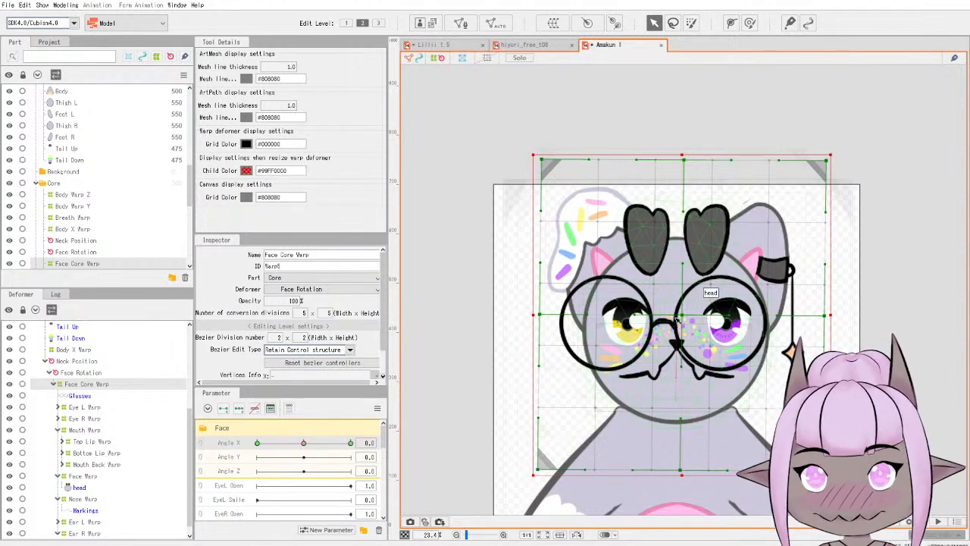
{"action": "left_click_drag", "start_coordinate": [680, 317], "coordinate": [689, 319]}
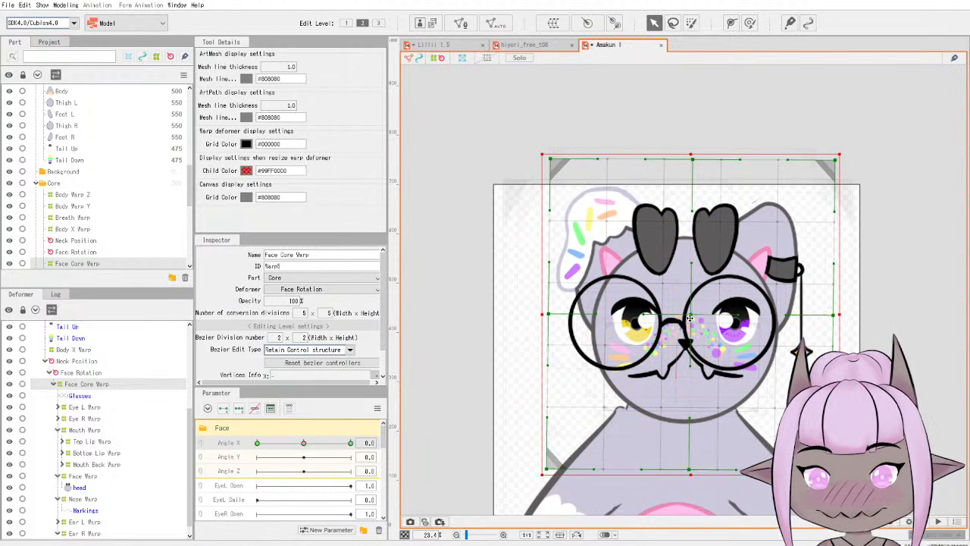
{"action": "key", "text": "ctrl+z"}
Recentre the Glasses over the eyes and nose at Angle X 0 and add three Angle X keys for them.
{"action": "left_click", "coordinate": [79, 396]}
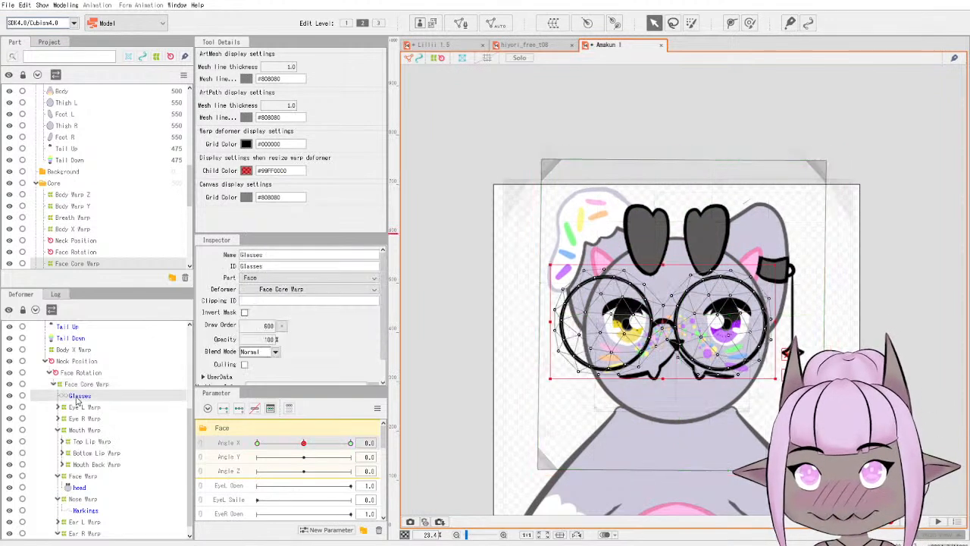
{"action": "left_click_drag", "start_coordinate": [669, 322], "coordinate": [676, 324]}
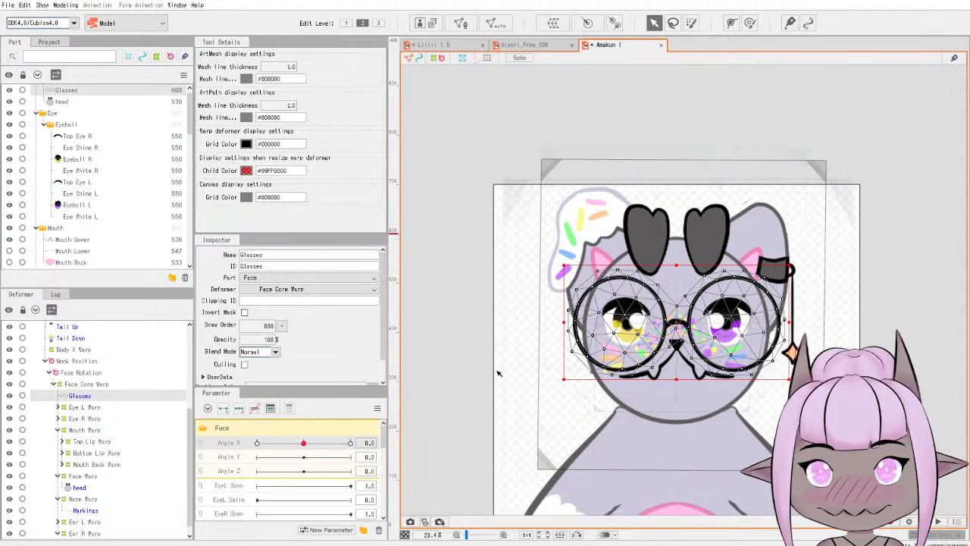
{"action": "left_click", "coordinate": [239, 408]}
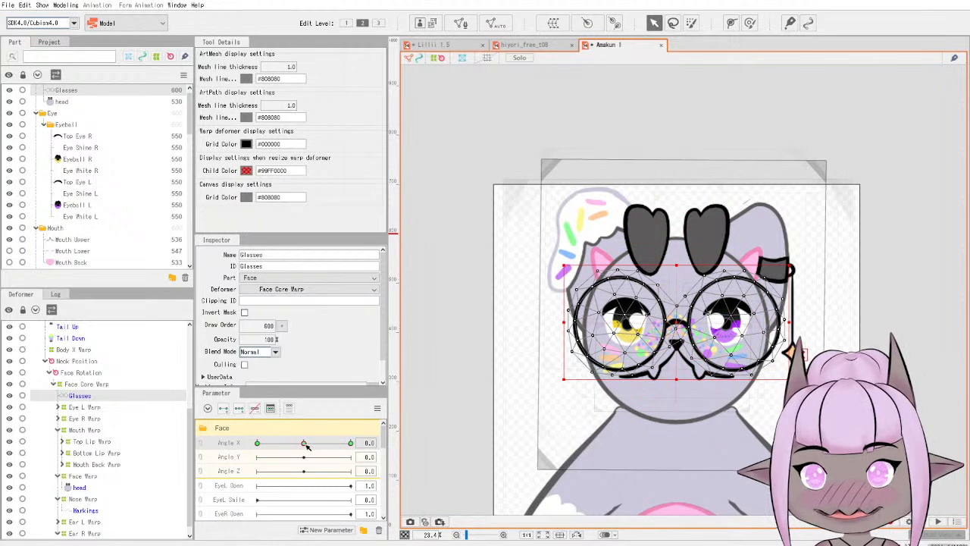
Shift the Glasses left to follow the turned face at Angle X -30 and narrow them slightly.
{"action": "left_click_drag", "start_coordinate": [304, 444], "coordinate": [257, 443]}
{"action": "left_click_drag", "start_coordinate": [677, 331], "coordinate": [655, 324]}
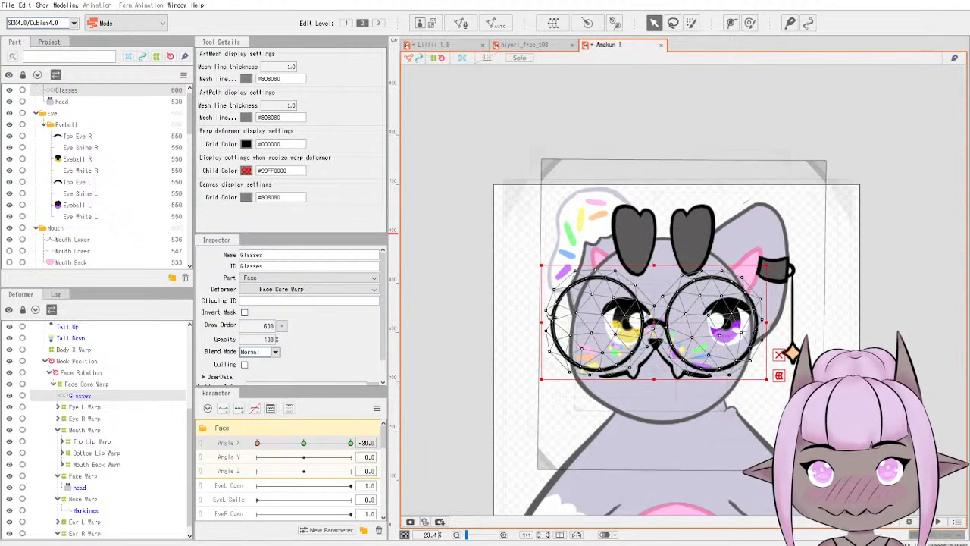
{"action": "left_click_drag", "start_coordinate": [540, 321], "coordinate": [549, 321]}
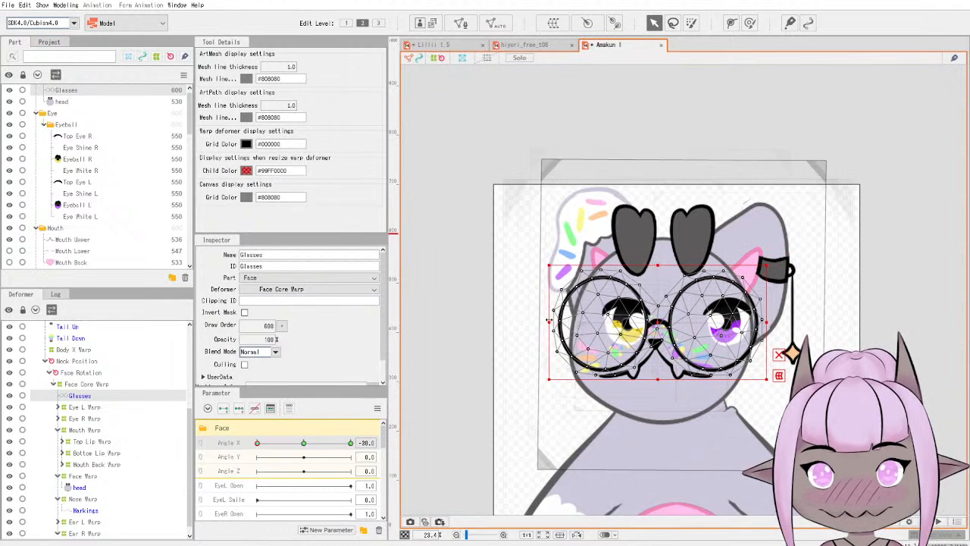
{"action": "left_click_drag", "start_coordinate": [659, 321], "coordinate": [656, 321]}
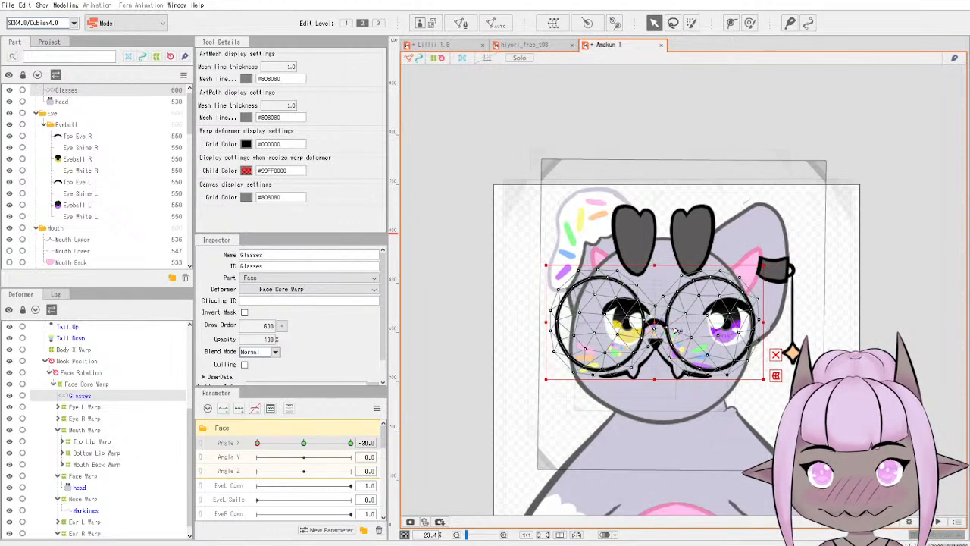
Apply Reflect Motion to the Glasses' Angle X keys and return Angle X to 0.
{"action": "left_click", "coordinate": [378, 408]}
{"action": "left_click", "coordinate": [455, 485]}
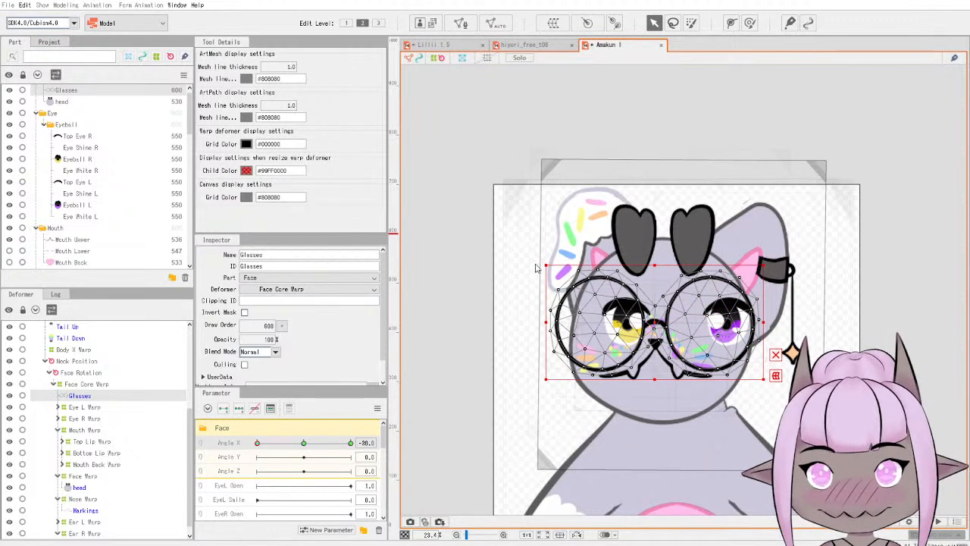
{"action": "left_click_drag", "start_coordinate": [351, 444], "coordinate": [303, 443]}
Add three Angle X keys for the Eye L Warp and shift it left into its lens at Angle X -30.
{"action": "left_click", "coordinate": [102, 385]}
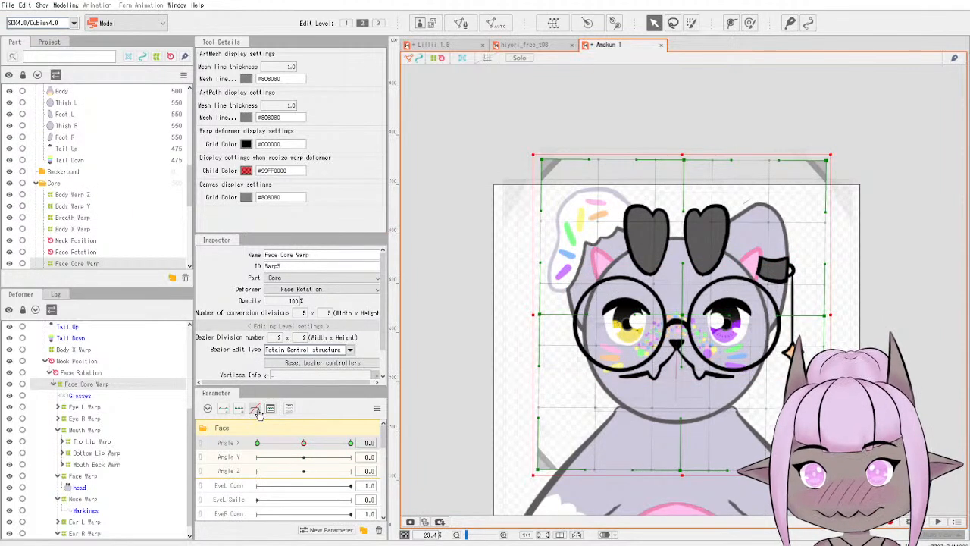
{"action": "left_click", "coordinate": [116, 396]}
{"action": "left_click", "coordinate": [94, 407]}
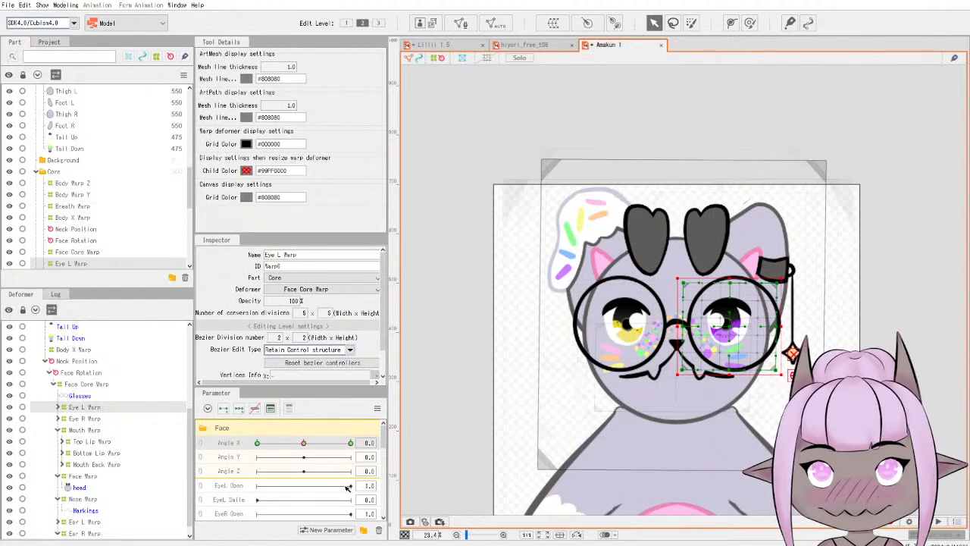
{"action": "left_click_drag", "start_coordinate": [304, 447], "coordinate": [244, 445]}
{"action": "left_click_drag", "start_coordinate": [728, 326], "coordinate": [715, 330]}
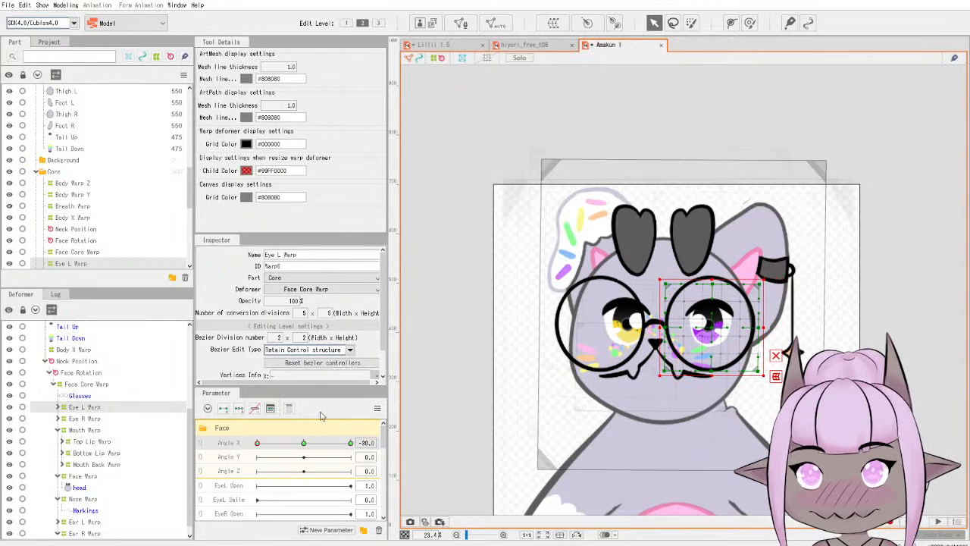
Apply Reflect Motion to the Eye L Warp's Angle X keys and set Angle X back to -30.
{"action": "left_click", "coordinate": [376, 407]}
{"action": "mouse_move", "coordinate": [257, 445]}
{"action": "left_mouse_down"}
{"action": "mouse_move", "coordinate": [315, 445]}
{"action": "mouse_move", "coordinate": [256, 445]}
{"action": "left_mouse_up"}
{"action": "left_click", "coordinate": [377, 409]}
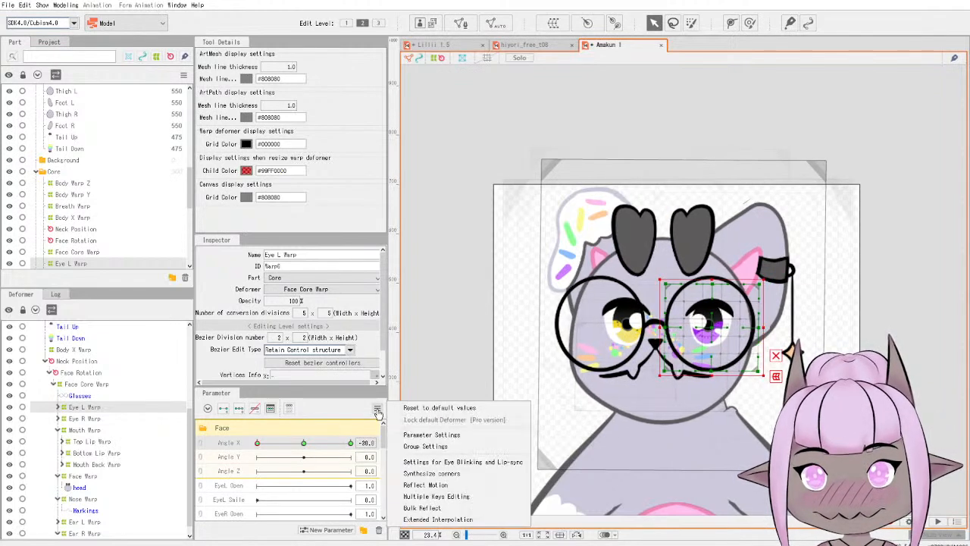
{"action": "left_click", "coordinate": [433, 481]}
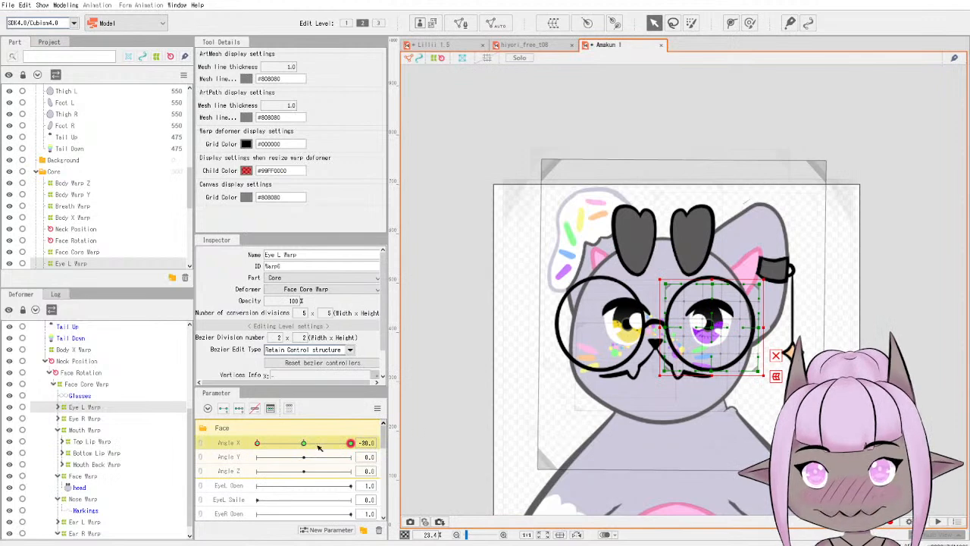
{"action": "mouse_move", "coordinate": [258, 444]}
{"action": "left_mouse_down"}
{"action": "mouse_move", "coordinate": [354, 442]}
{"action": "mouse_move", "coordinate": [200, 439]}
{"action": "mouse_move", "coordinate": [363, 438]}
{"action": "mouse_move", "coordinate": [212, 436]}
{"action": "mouse_move", "coordinate": [354, 439]}
{"action": "mouse_move", "coordinate": [220, 441]}
{"action": "mouse_move", "coordinate": [240, 443]}
{"action": "left_mouse_up"}
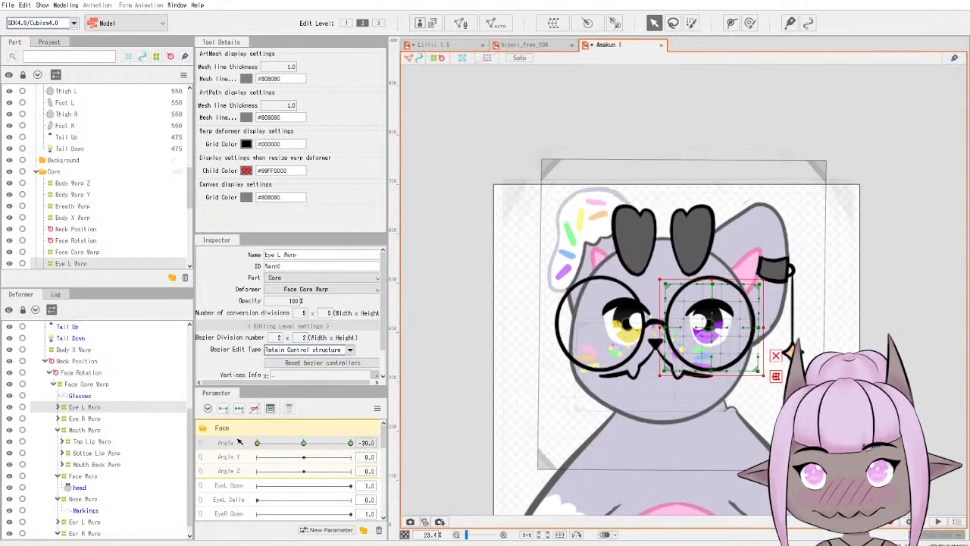
Add three Angle X keys for the Eye R Warp and set Angle X to -30.
{"action": "left_click", "coordinate": [85, 419]}
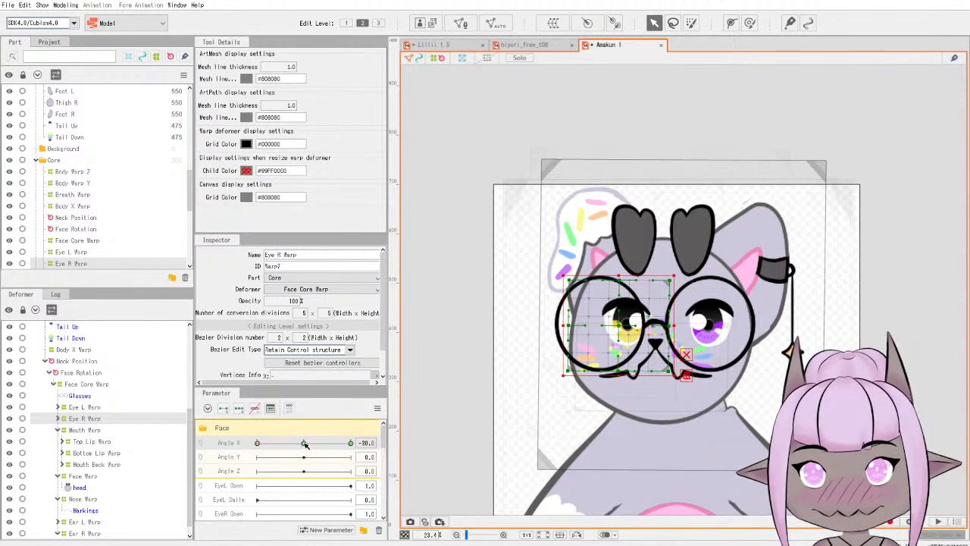
{"action": "left_click", "coordinate": [304, 443]}
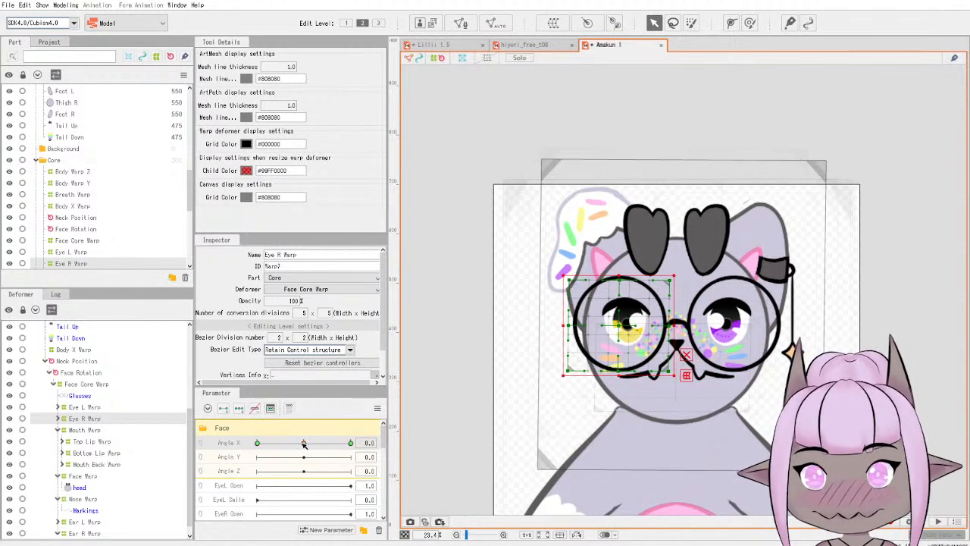
{"action": "left_click_drag", "start_coordinate": [304, 444], "coordinate": [247, 444]}
Shift the Eye R Warp left into its lens at Angle X -30, keeping it level with the other eye.
{"action": "left_click_drag", "start_coordinate": [616, 329], "coordinate": [602, 326]}
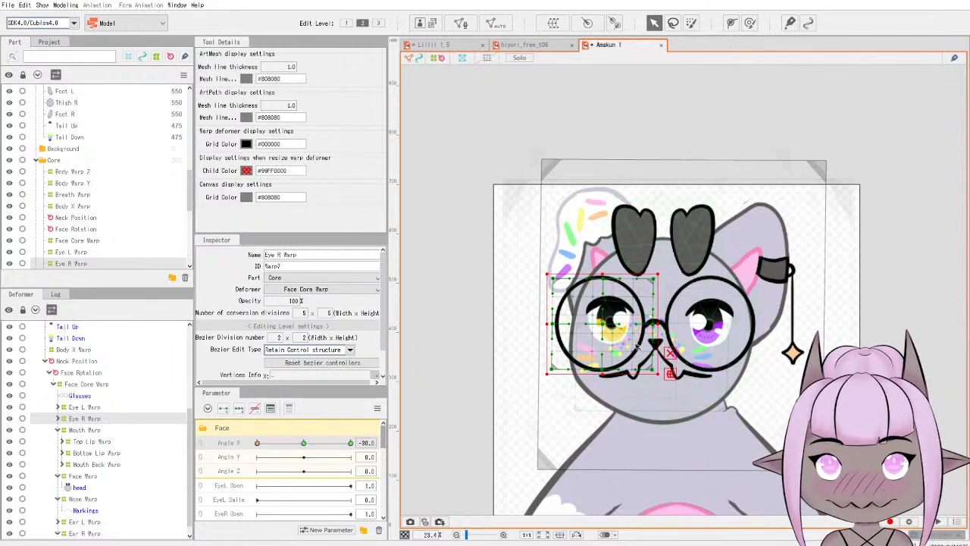
{"action": "left_click_drag", "start_coordinate": [602, 322], "coordinate": [605, 319]}
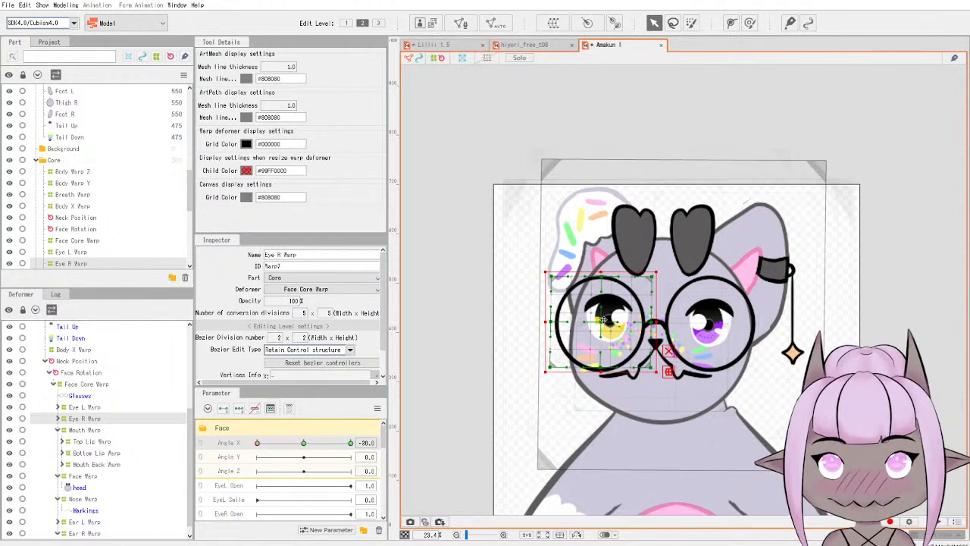
{"action": "left_click_drag", "start_coordinate": [257, 443], "coordinate": [214, 441]}
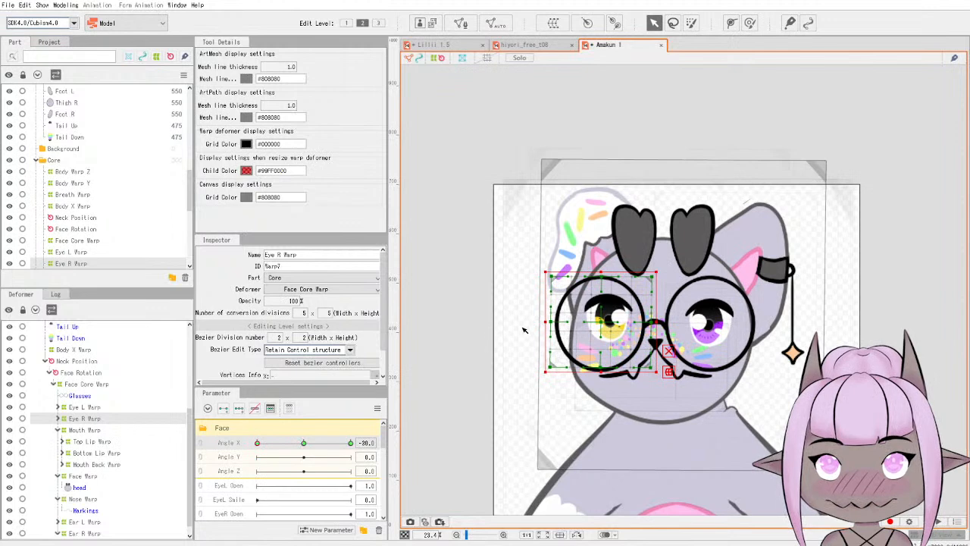
{"action": "left_click_drag", "start_coordinate": [598, 322], "coordinate": [601, 327]}
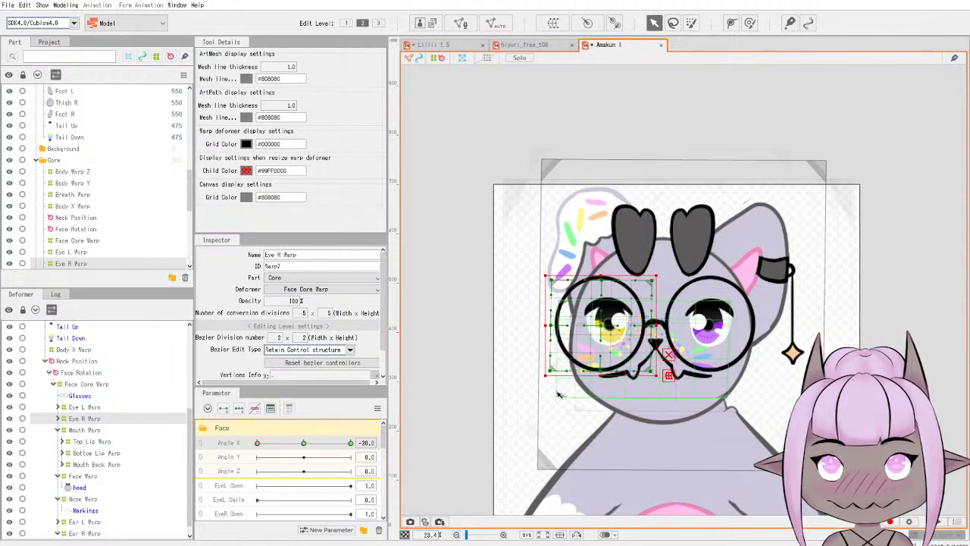
{"action": "mouse_move", "coordinate": [257, 443]}
{"action": "left_mouse_down"}
{"action": "mouse_move", "coordinate": [345, 441]}
{"action": "mouse_move", "coordinate": [246, 443]}
{"action": "left_mouse_up"}
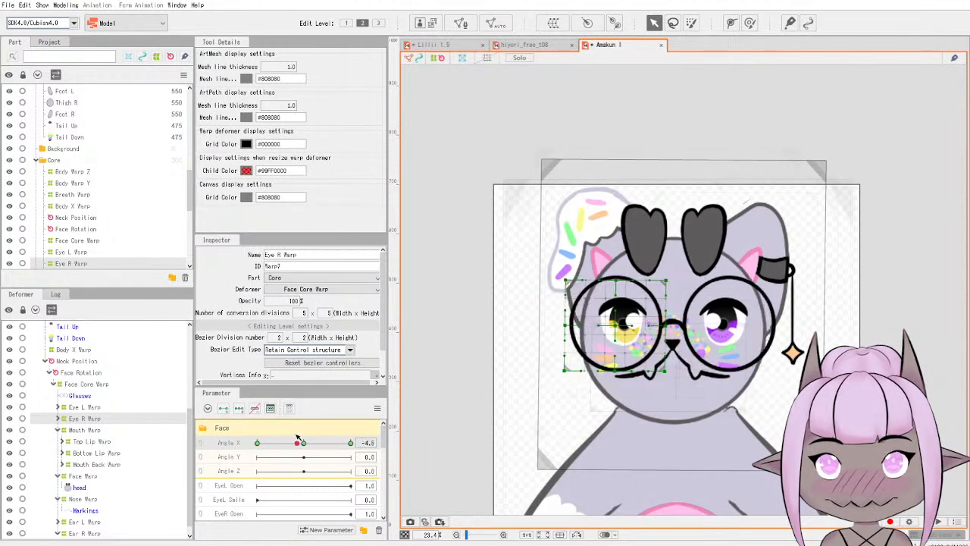
Apply Reflect Motion to the Eye R Warp's Angle X keys and return Angle X to 0.
{"action": "left_click", "coordinate": [376, 409]}
{"action": "left_click", "coordinate": [448, 486]}
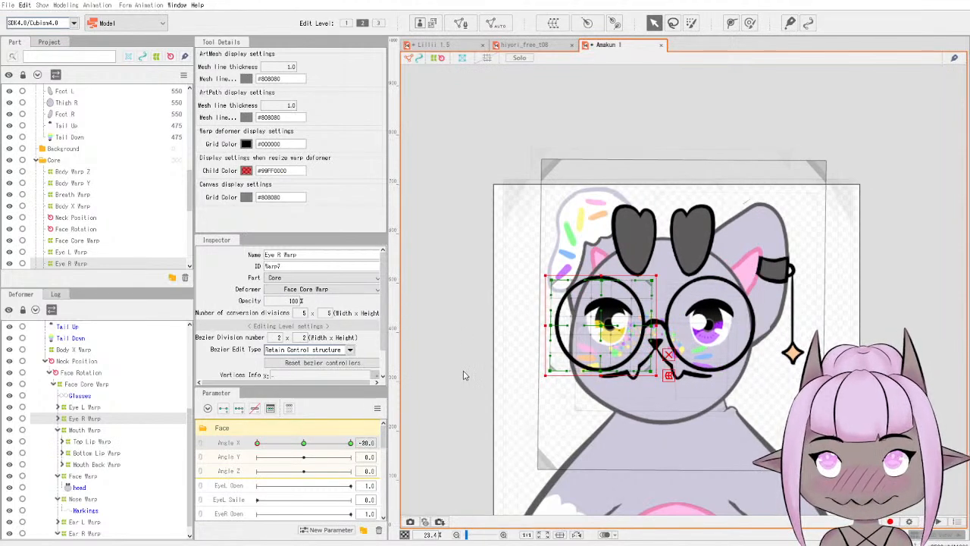
{"action": "left_click_drag", "start_coordinate": [257, 442], "coordinate": [303, 442]}
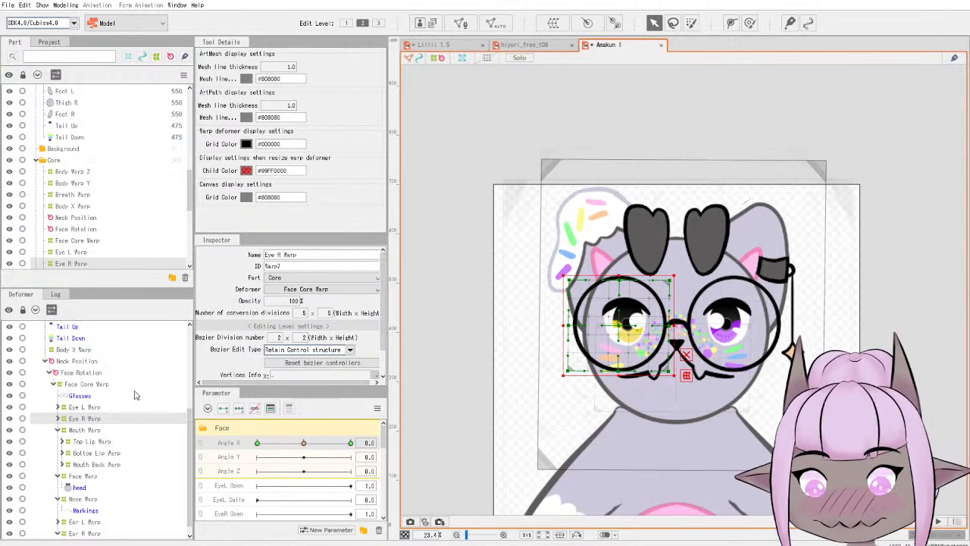
Add three Angle X keys for the Ear L Warp and shift it slightly left at Angle X -30.
{"action": "scroll", "coordinate": [101, 417], "scroll_direction": "down", "scroll_amount": 1}
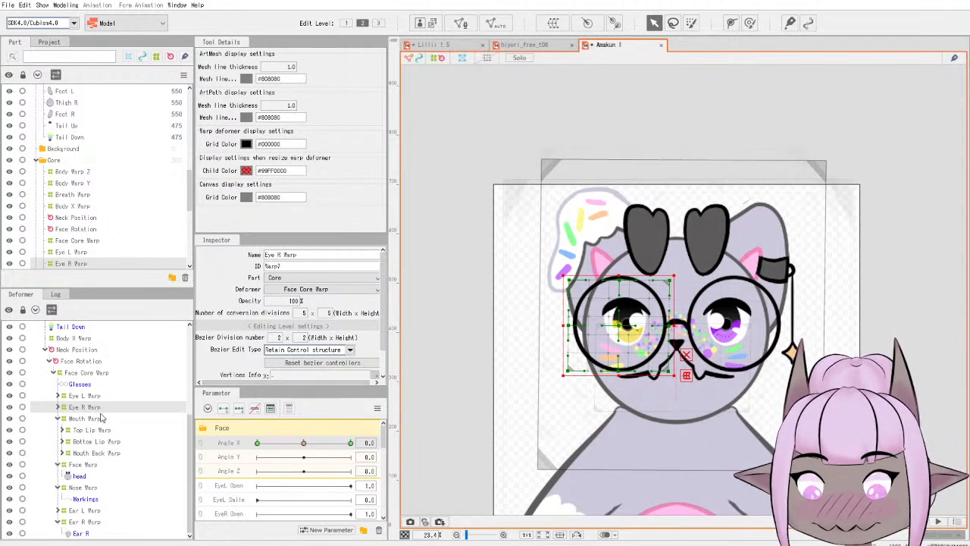
{"action": "left_click", "coordinate": [98, 512]}
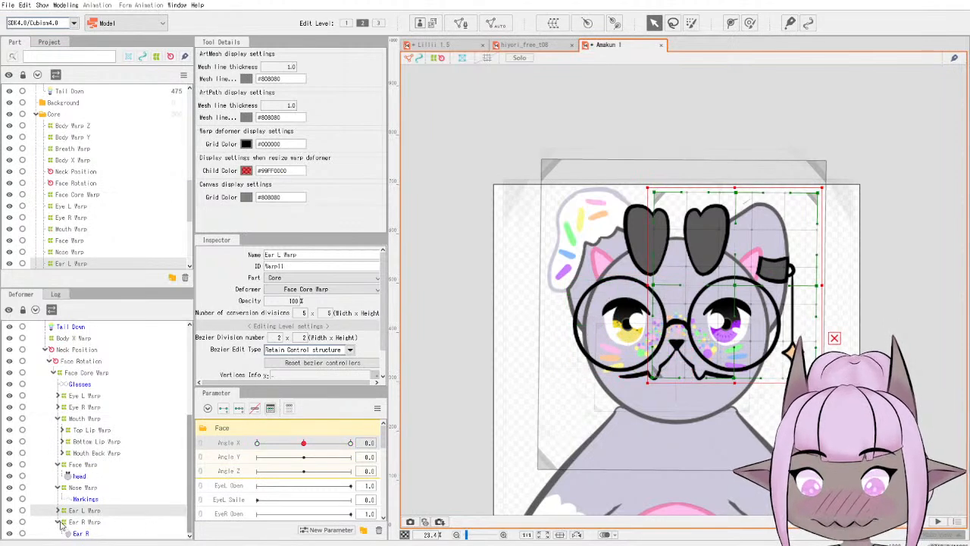
{"action": "scroll", "coordinate": [100, 519], "scroll_direction": "up", "scroll_amount": 1}
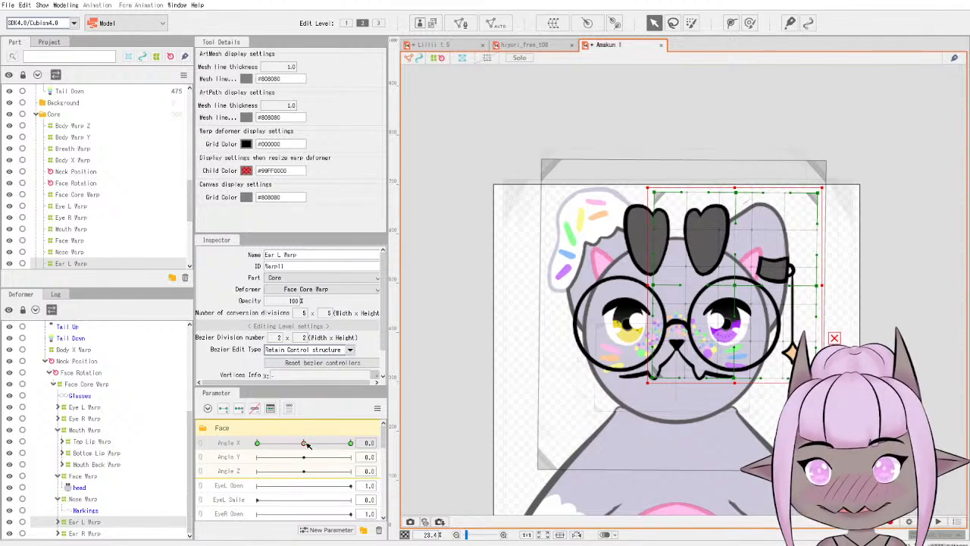
{"action": "left_click_drag", "start_coordinate": [304, 445], "coordinate": [257, 443]}
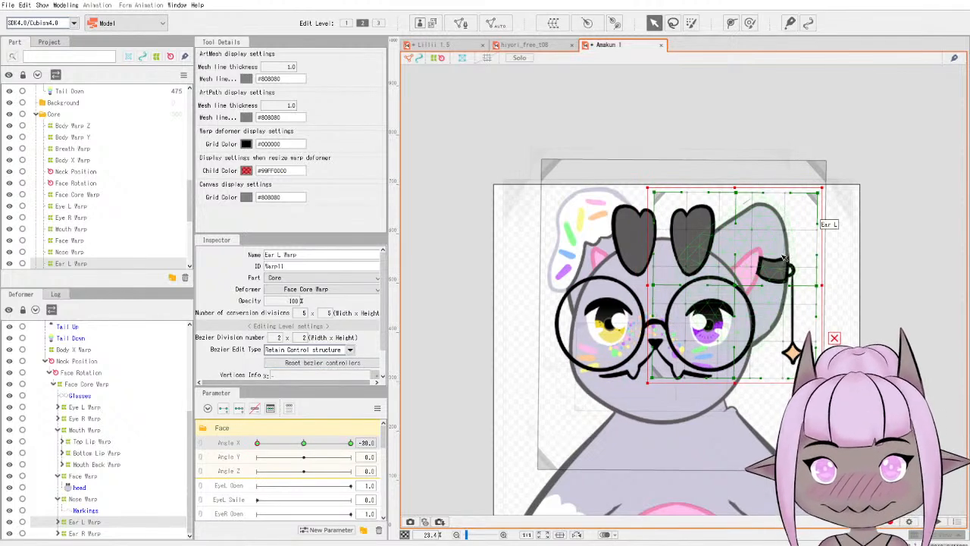
{"action": "left_click_drag", "start_coordinate": [736, 285], "coordinate": [729, 285]}
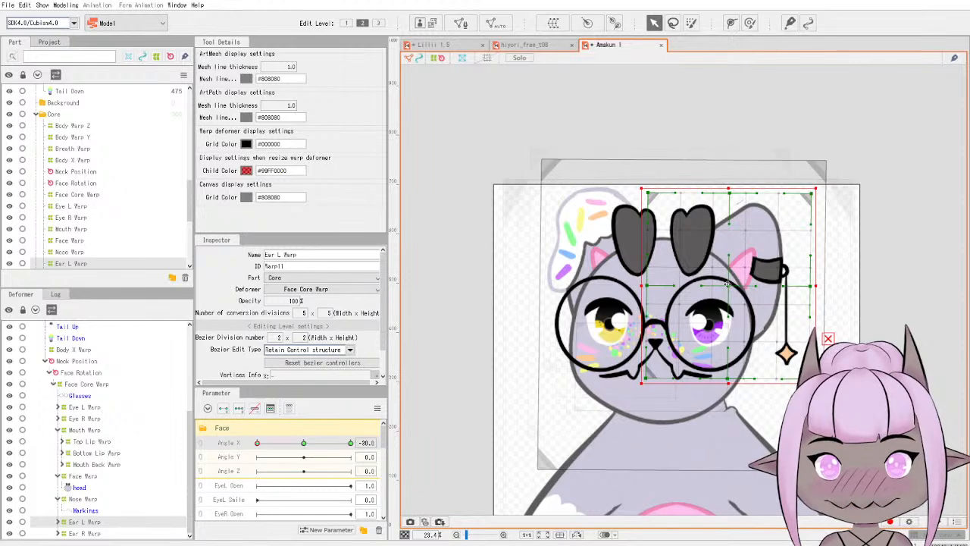
{"action": "mouse_move", "coordinate": [257, 446]}
{"action": "left_mouse_down"}
{"action": "mouse_move", "coordinate": [318, 446]}
{"action": "mouse_move", "coordinate": [249, 450]}
{"action": "left_mouse_up"}
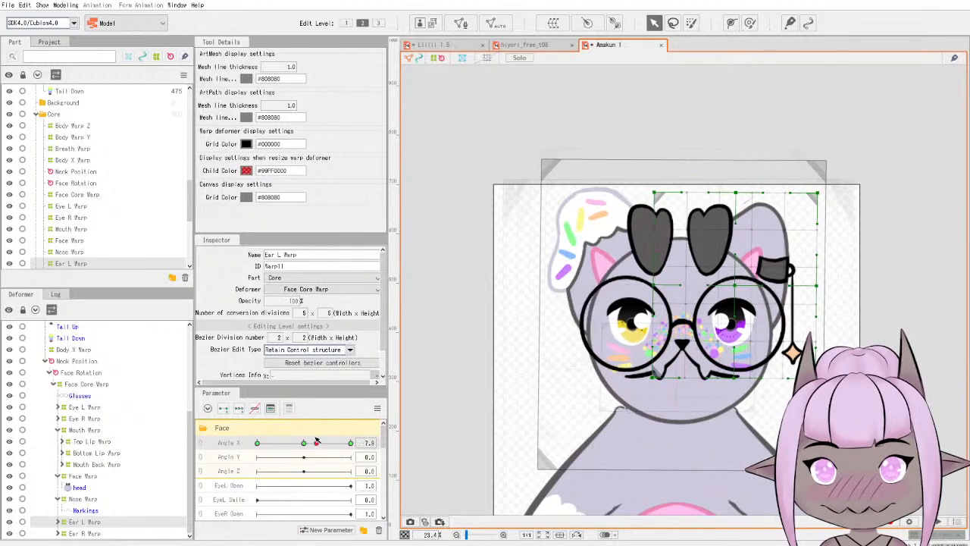
Apply Reflect Motion to the Ear L Warp's Angle X keys and sweep Angle X back to -30.
{"action": "left_click", "coordinate": [377, 410]}
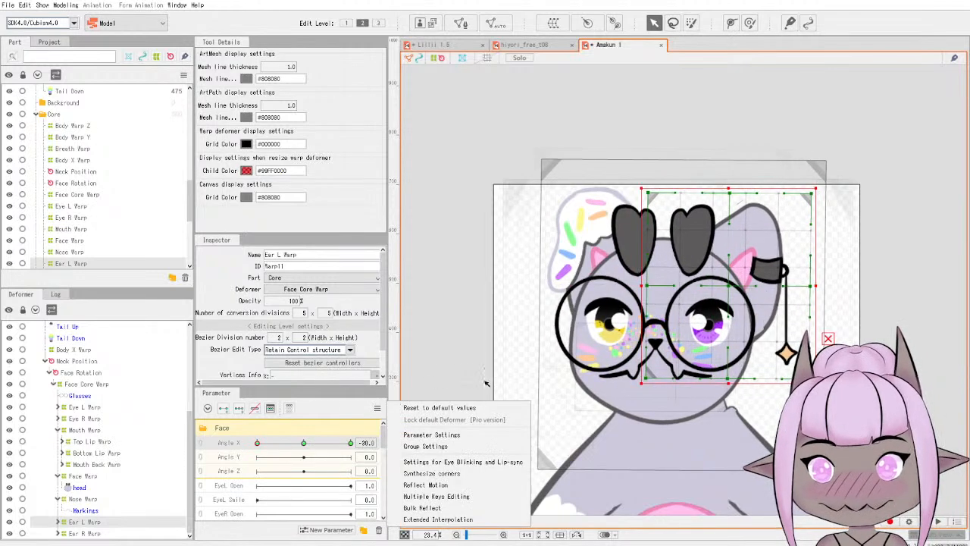
{"action": "left_click", "coordinate": [458, 483]}
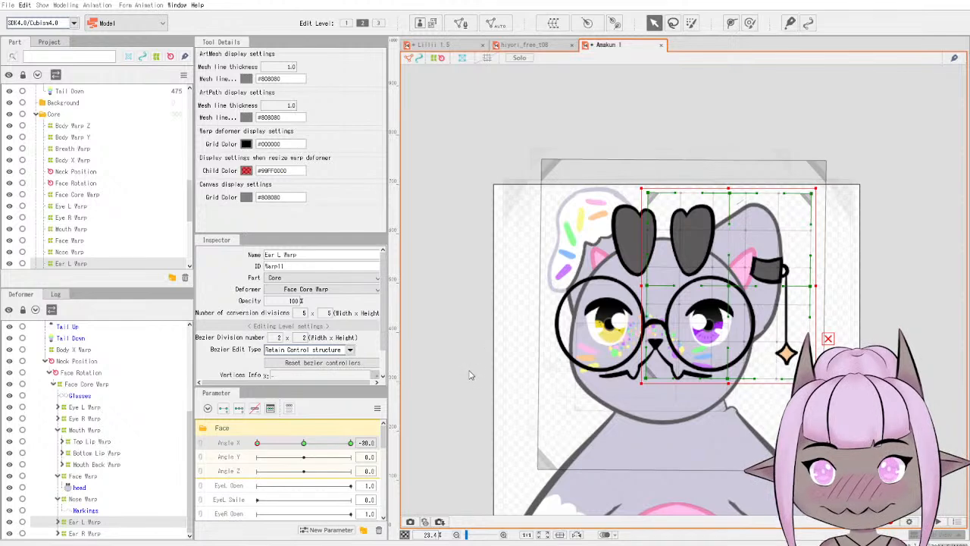
{"action": "left_click_drag", "start_coordinate": [349, 443], "coordinate": [243, 422]}
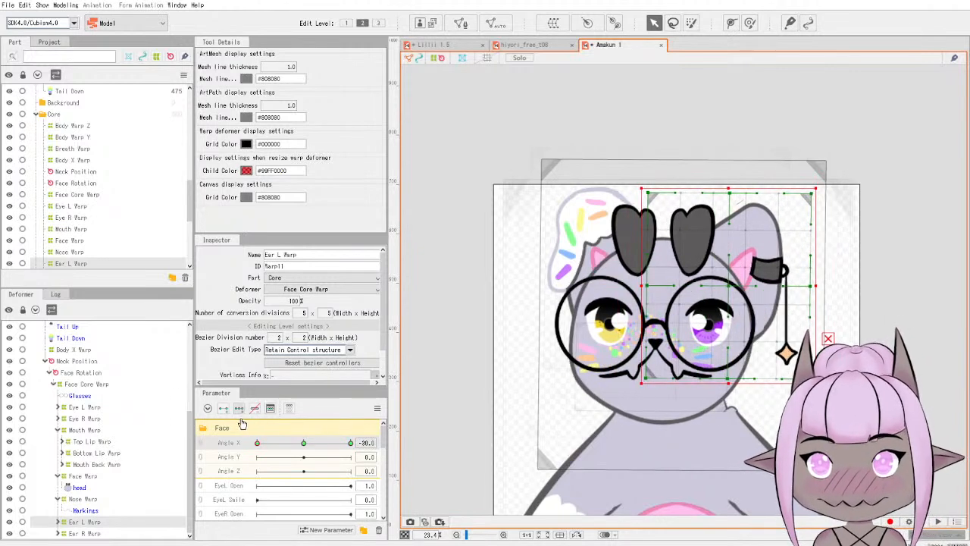
Select the Ear R Warp, add three Angle X keys and shift it left at Angle X -30.
{"action": "left_click", "coordinate": [85, 533]}
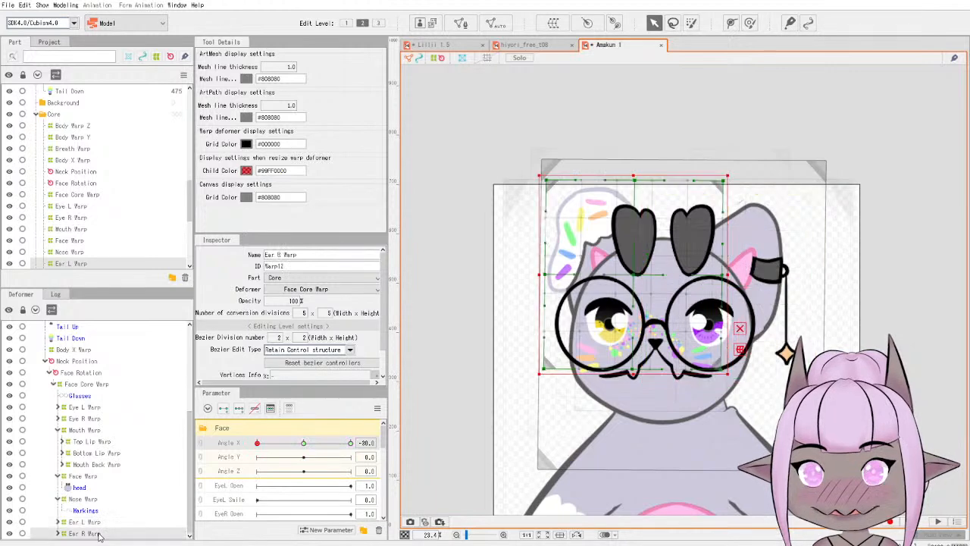
{"action": "left_click", "coordinate": [303, 443]}
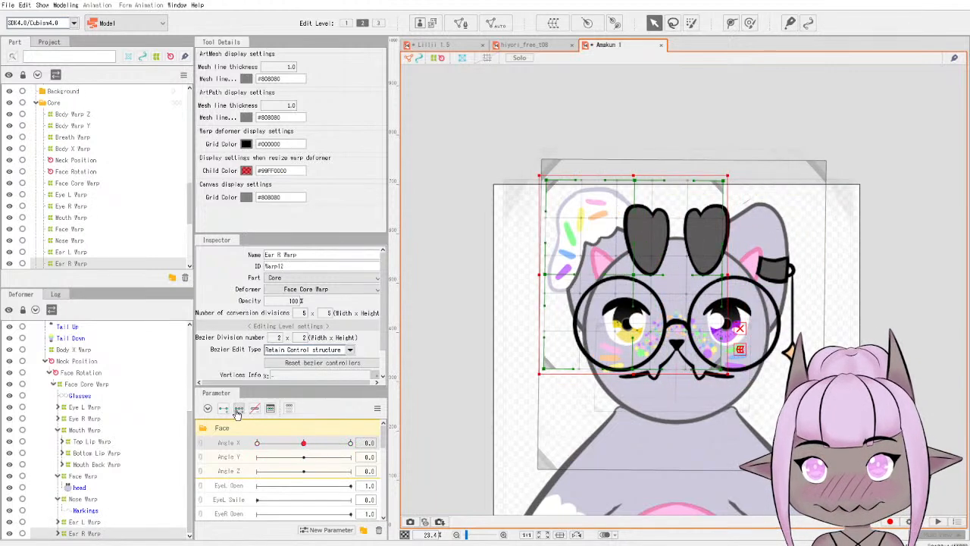
{"action": "left_click", "coordinate": [257, 442]}
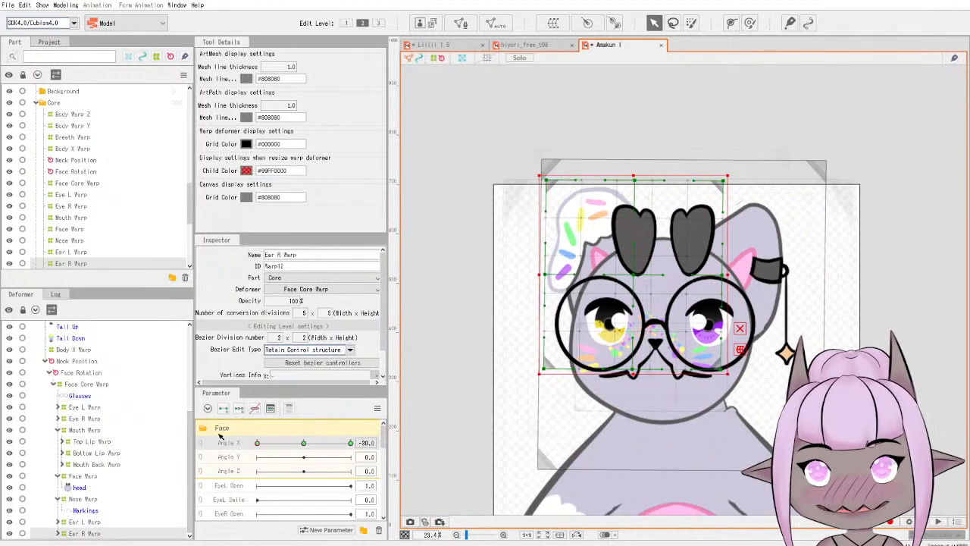
{"action": "left_click_drag", "start_coordinate": [634, 273], "coordinate": [593, 284]}
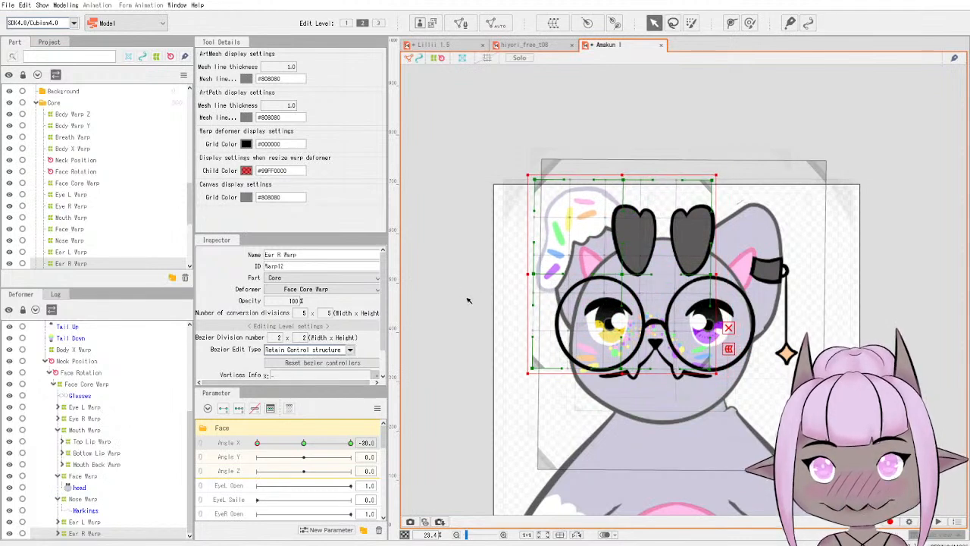
{"action": "mouse_move", "coordinate": [257, 443]}
{"action": "left_mouse_down"}
{"action": "mouse_move", "coordinate": [300, 443]}
{"action": "mouse_move", "coordinate": [227, 439]}
{"action": "mouse_move", "coordinate": [325, 439]}
{"action": "mouse_move", "coordinate": [237, 441]}
{"action": "mouse_move", "coordinate": [322, 442]}
{"action": "mouse_move", "coordinate": [258, 443]}
{"action": "left_mouse_up"}
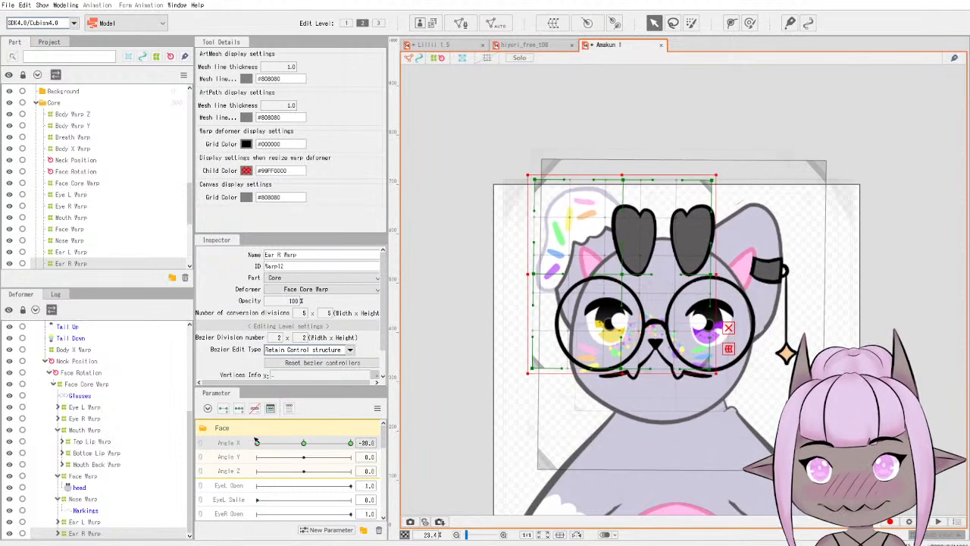
Apply Reflect Motion to the Ear R Warp's Angle X keys and sweep Angle X back to -30.
{"action": "left_click", "coordinate": [376, 408]}
{"action": "left_click", "coordinate": [448, 485]}
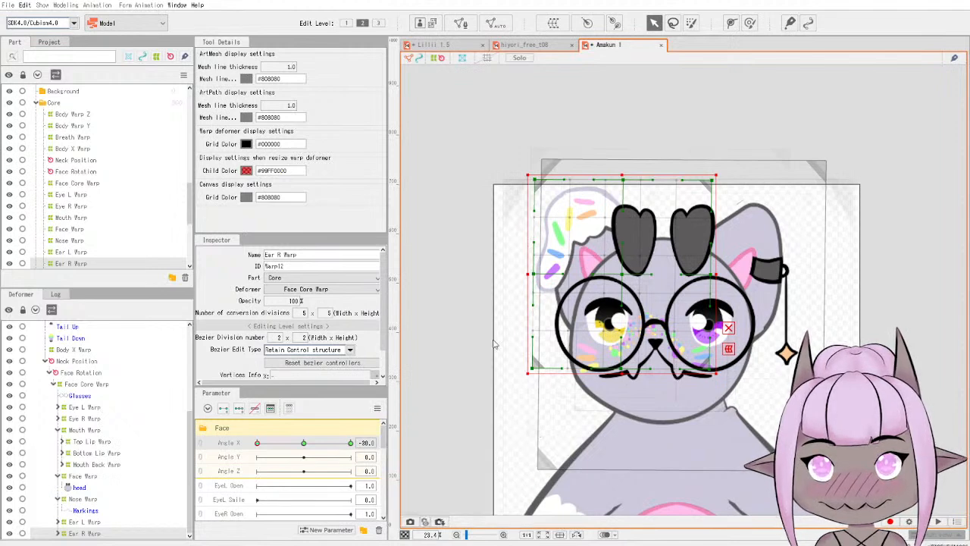
{"action": "left_click_drag", "start_coordinate": [349, 443], "coordinate": [215, 419]}
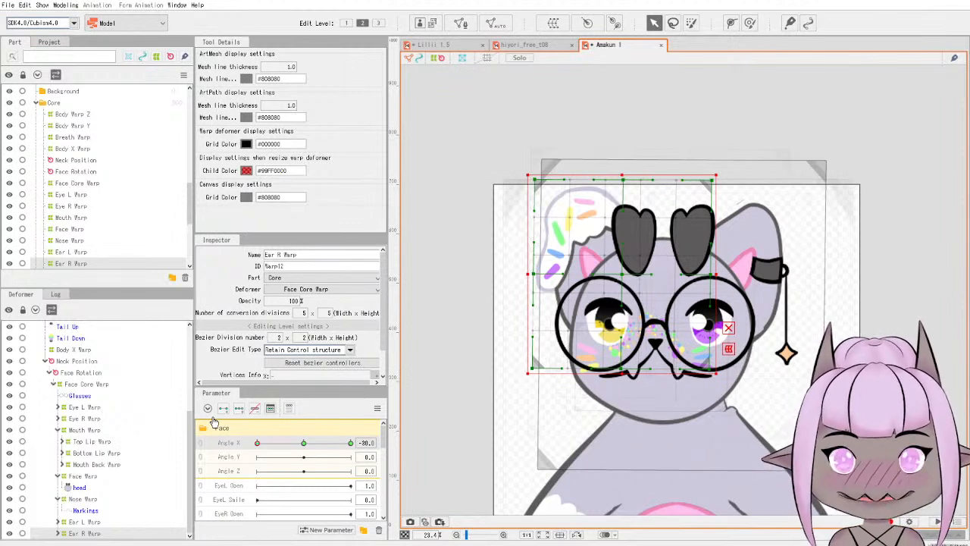
Shift the Ear R Warp left at Angle X 30, close to its neutral position.
{"action": "left_click_drag", "start_coordinate": [215, 422], "coordinate": [399, 425]}
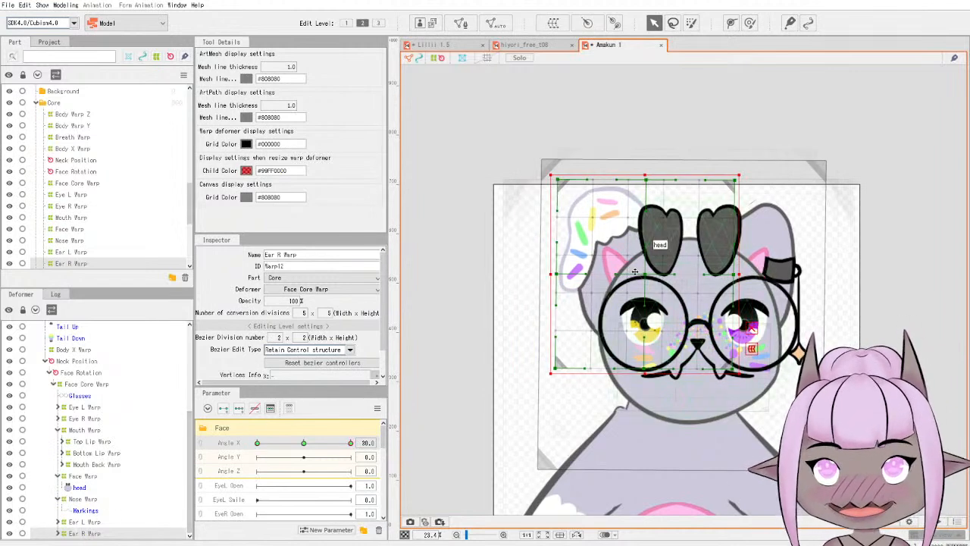
{"action": "left_click_drag", "start_coordinate": [642, 275], "coordinate": [631, 277]}
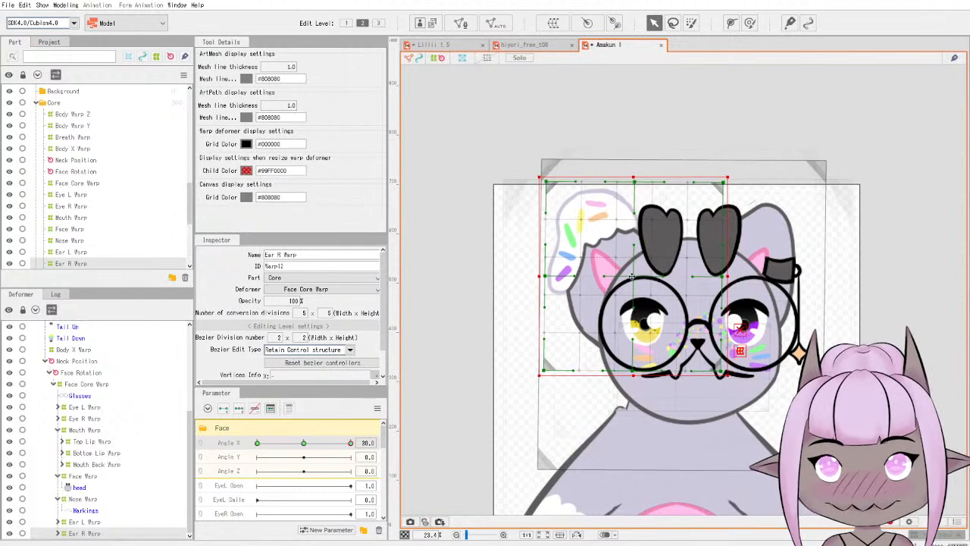
{"action": "mouse_move", "coordinate": [352, 443]}
{"action": "left_mouse_down"}
{"action": "mouse_move", "coordinate": [240, 437]}
{"action": "mouse_move", "coordinate": [392, 433]}
{"action": "mouse_move", "coordinate": [203, 437]}
{"action": "mouse_move", "coordinate": [368, 434]}
{"action": "mouse_move", "coordinate": [182, 436]}
{"action": "mouse_move", "coordinate": [369, 432]}
{"action": "mouse_move", "coordinate": [158, 428]}
{"action": "mouse_move", "coordinate": [356, 427]}
{"action": "left_mouse_up"}
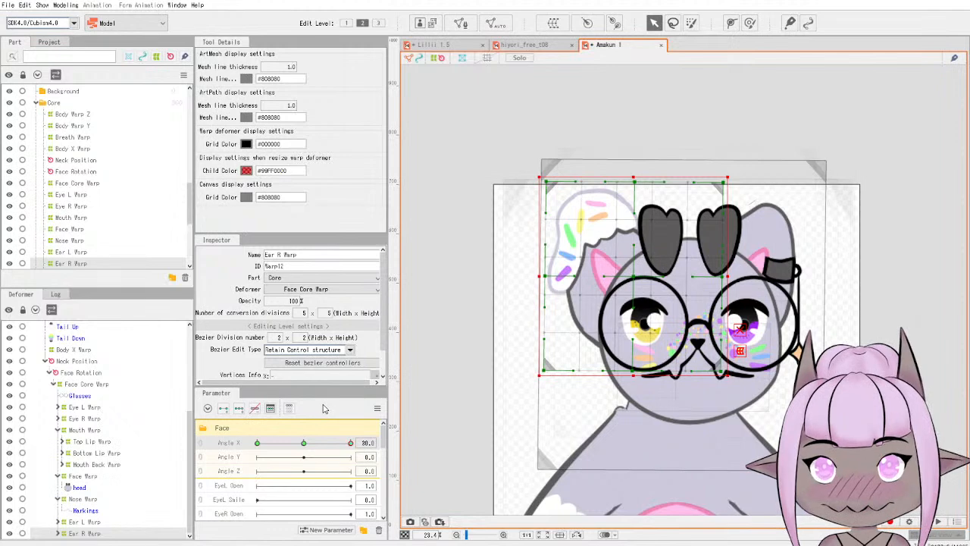
Undo the Ear R Warp's shifts, reflected motion and Angle X keys.
{"action": "key", "text": "ctrl+z"}
{"action": "key", "text": "ctrl+z"}
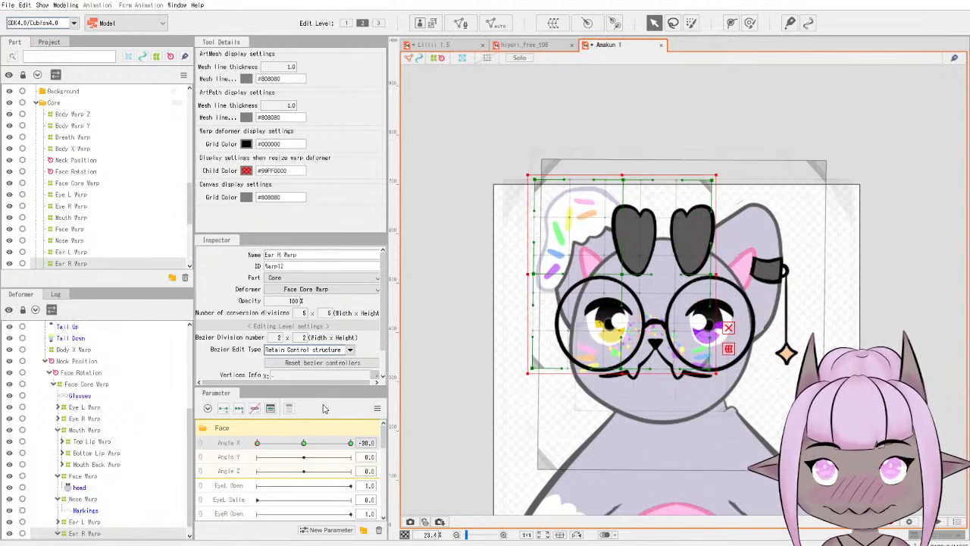
{"action": "key", "text": "ctrl+z"}
{"action": "key", "text": "ctrl+z"}
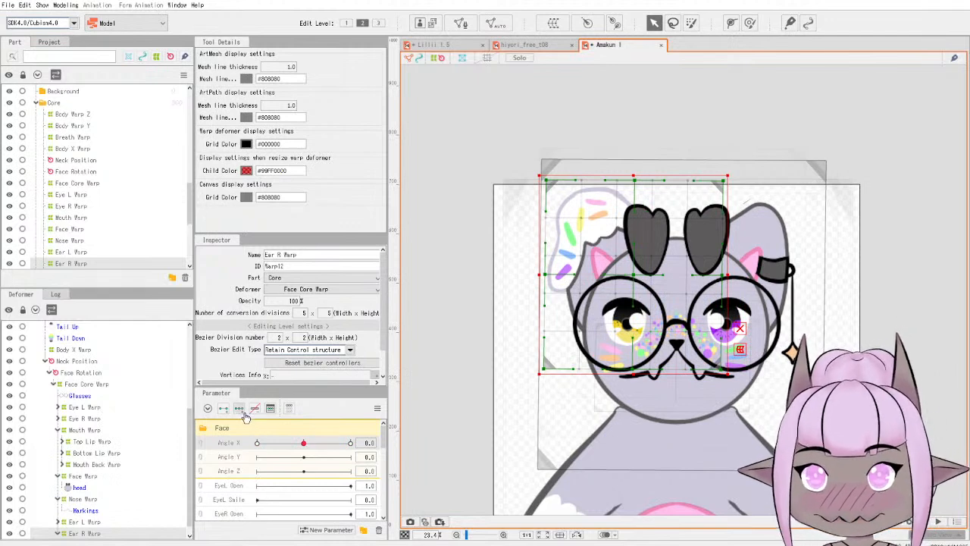
Key the Ear R Warp at three Angle X positions, nudged slightly right at 30, with Reflect Motion applied.
{"action": "left_click_drag", "start_coordinate": [304, 445], "coordinate": [356, 442]}
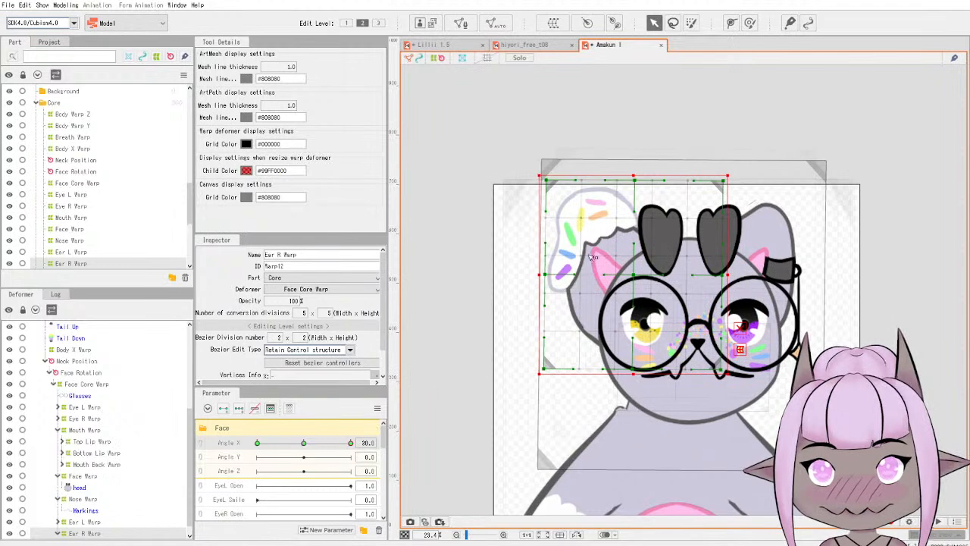
{"action": "left_click_drag", "start_coordinate": [629, 275], "coordinate": [630, 275]}
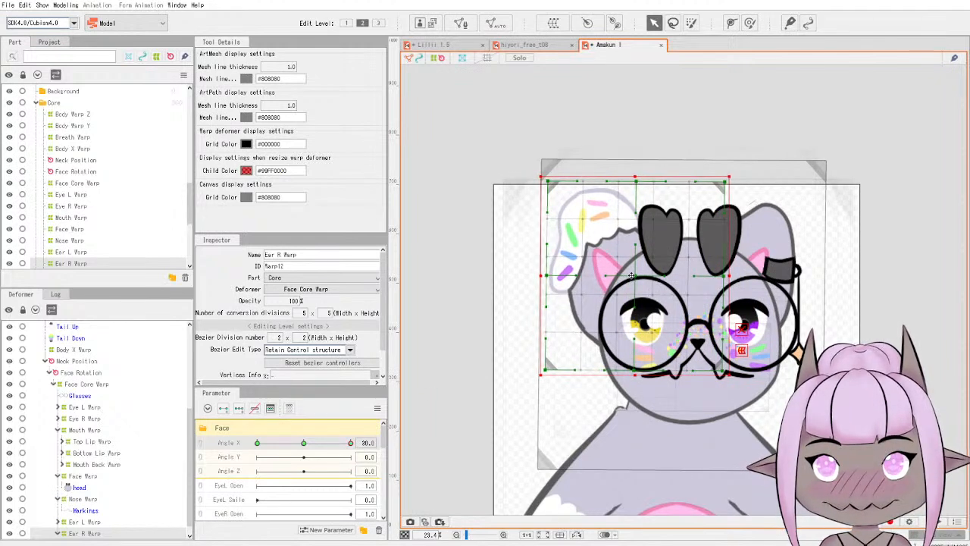
{"action": "left_click", "coordinate": [378, 408]}
{"action": "left_click", "coordinate": [446, 485]}
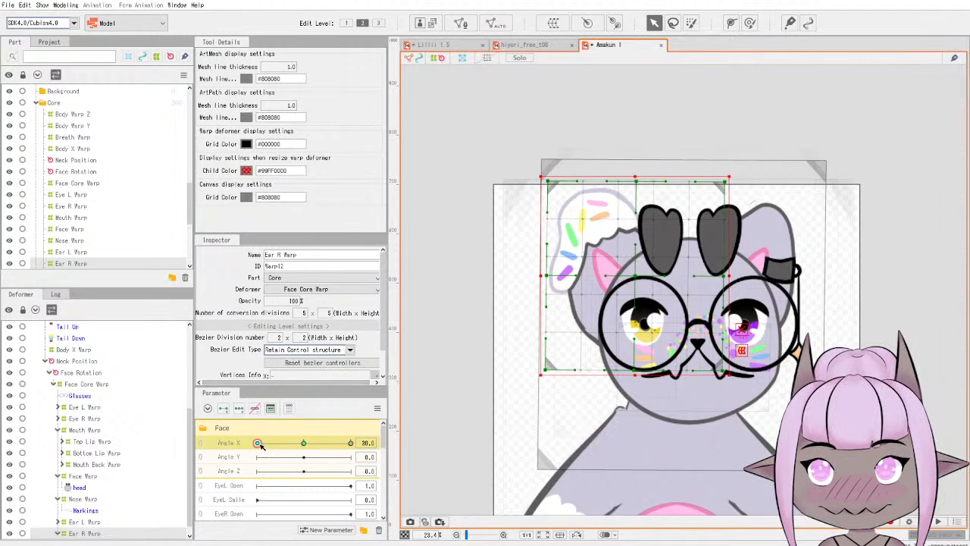
Sweep Angle X between -30 and 30 to examine how the Ear R Warp follows the head.
{"action": "left_click_drag", "start_coordinate": [354, 444], "coordinate": [387, 444]}
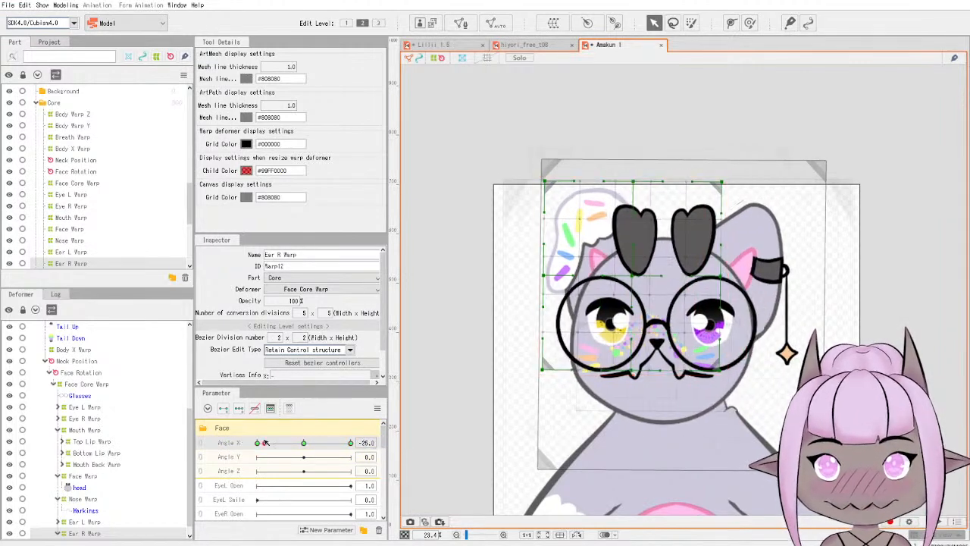
{"action": "left_click_drag", "start_coordinate": [258, 438], "coordinate": [214, 429]}
{"action": "left_click_drag", "start_coordinate": [349, 432], "coordinate": [307, 438]}
{"action": "mouse_move", "coordinate": [372, 429]}
{"action": "left_mouse_down"}
{"action": "mouse_move", "coordinate": [328, 438]}
{"action": "mouse_move", "coordinate": [206, 431]}
{"action": "mouse_move", "coordinate": [388, 429]}
{"action": "left_mouse_up"}
{"action": "left_click_drag", "start_coordinate": [265, 428], "coordinate": [443, 437]}
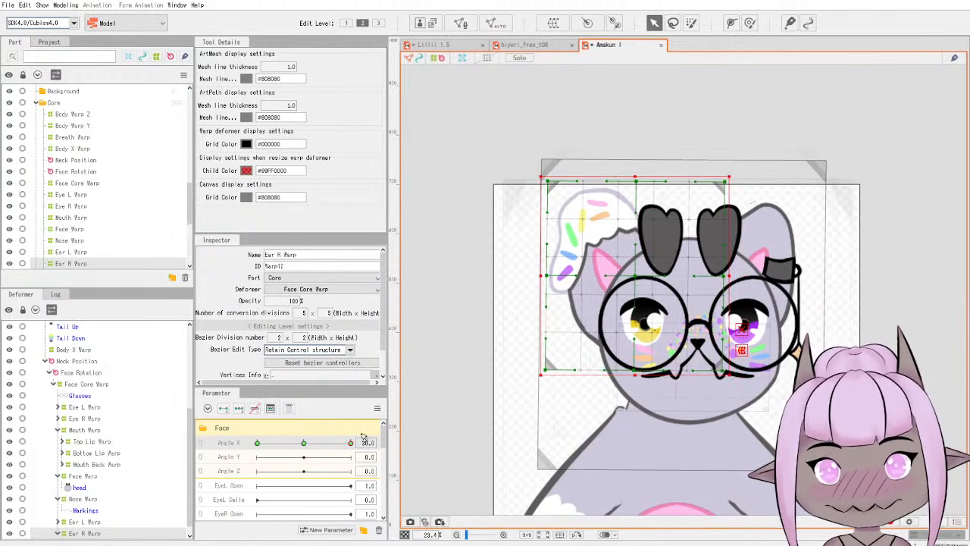
Shift the Ear R Warp left at Angle X -30, keeping its height, and sweep Angle X to check the movement.
{"action": "left_click_drag", "start_coordinate": [371, 435], "coordinate": [246, 433]}
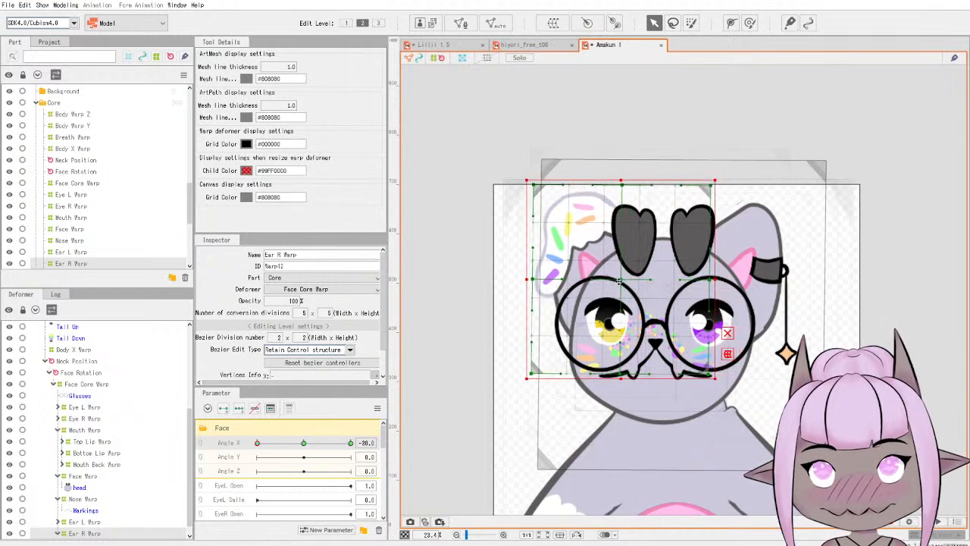
{"action": "left_click_drag", "start_coordinate": [257, 443], "coordinate": [362, 443]}
{"action": "left_click_drag", "start_coordinate": [258, 443], "coordinate": [305, 442]}
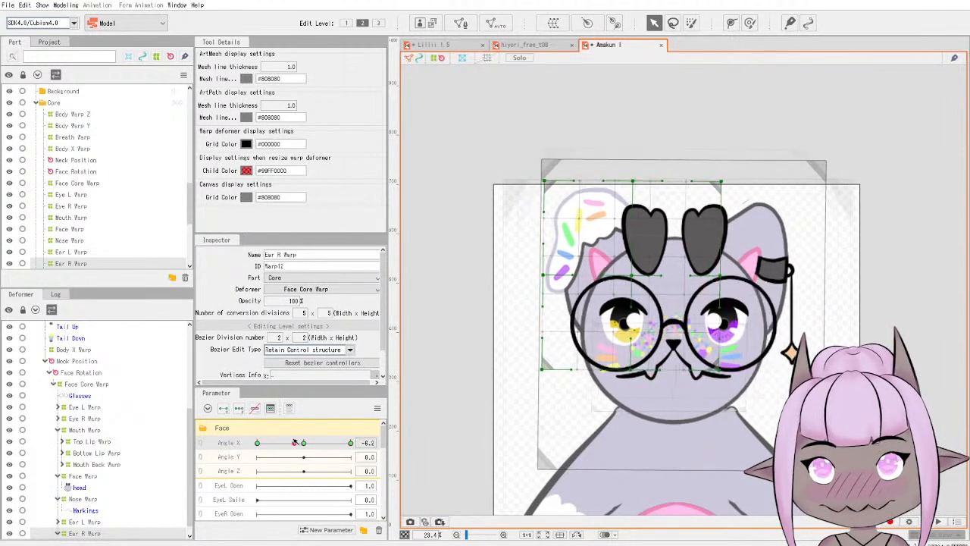
{"action": "left_click_drag", "start_coordinate": [412, 444], "coordinate": [256, 438]}
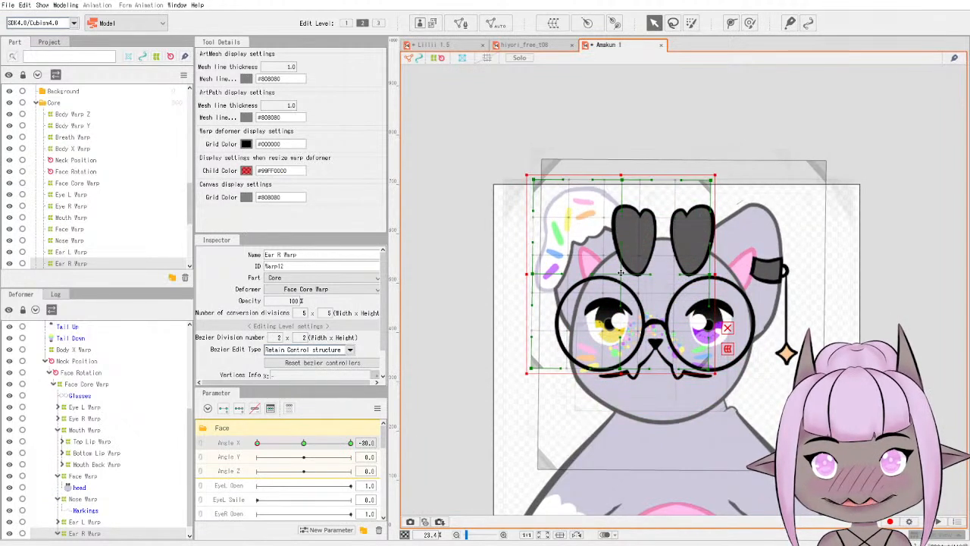
{"action": "left_click_drag", "start_coordinate": [257, 442], "coordinate": [305, 456]}
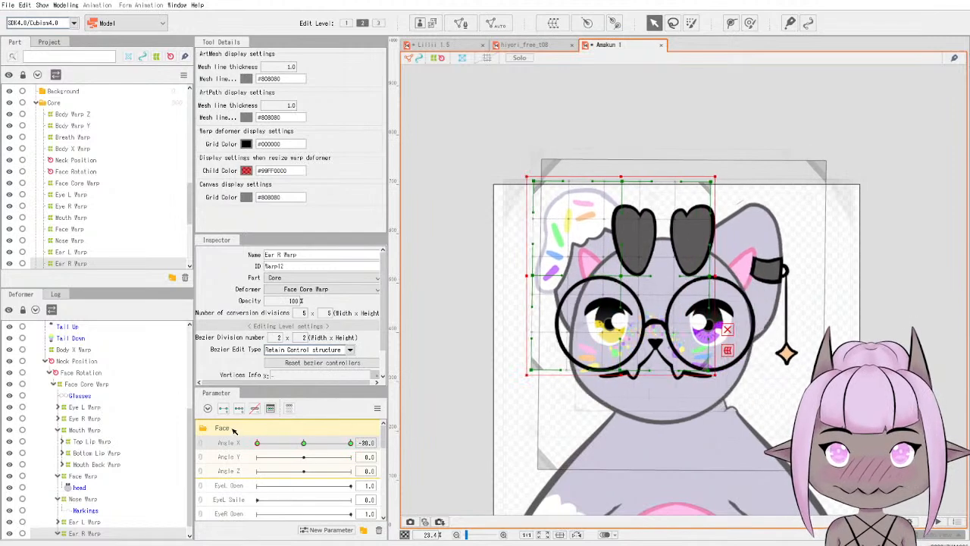
{"action": "left_click_drag", "start_coordinate": [216, 416], "coordinate": [306, 426]}
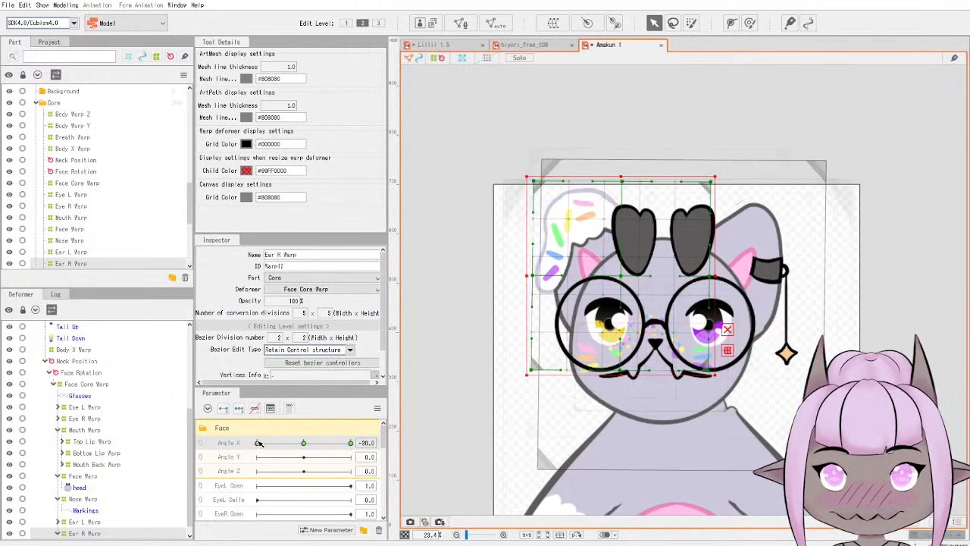
Nudge the Ear R Warp slightly right and down at Angle X 30 and return Angle X to 0.
{"action": "left_click", "coordinate": [351, 444]}
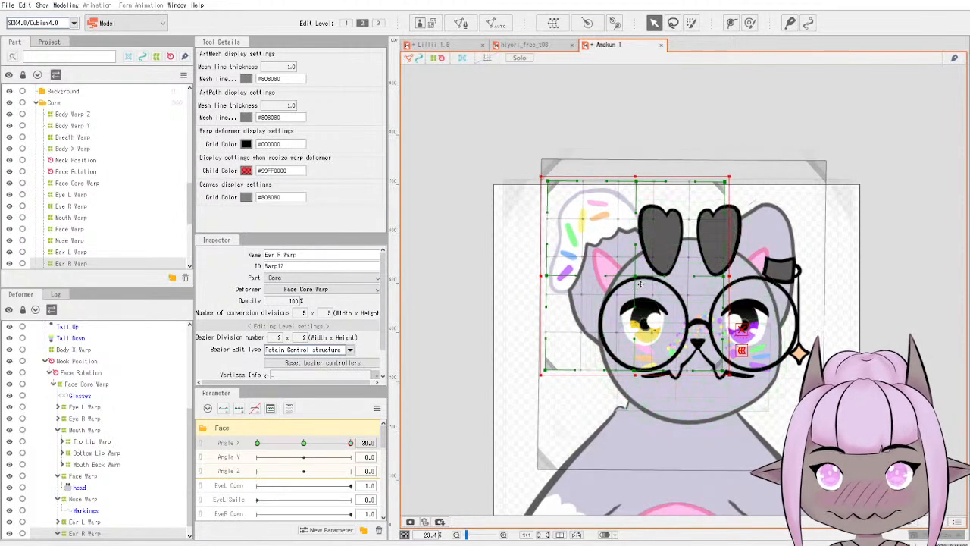
{"action": "left_click_drag", "start_coordinate": [638, 279], "coordinate": [641, 281]}
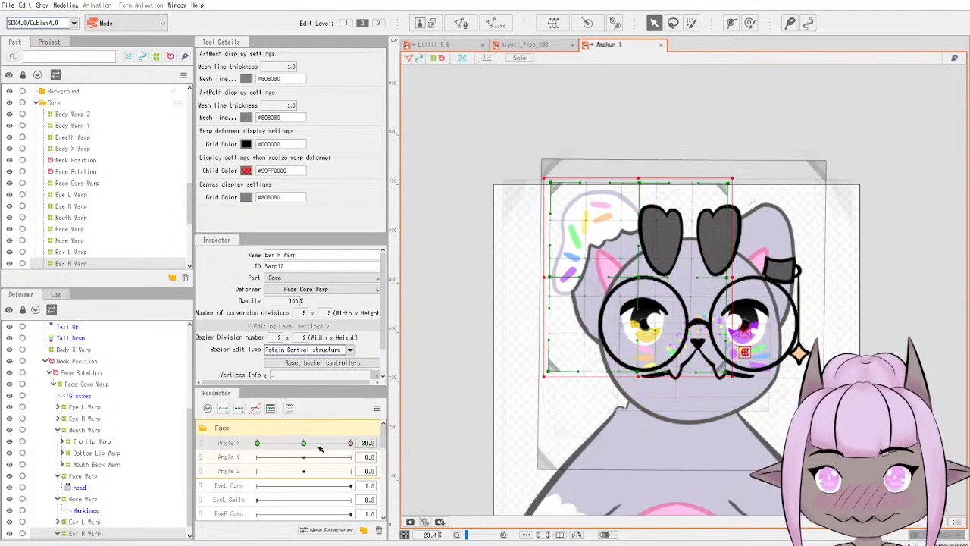
{"action": "left_click_drag", "start_coordinate": [351, 444], "coordinate": [305, 442]}
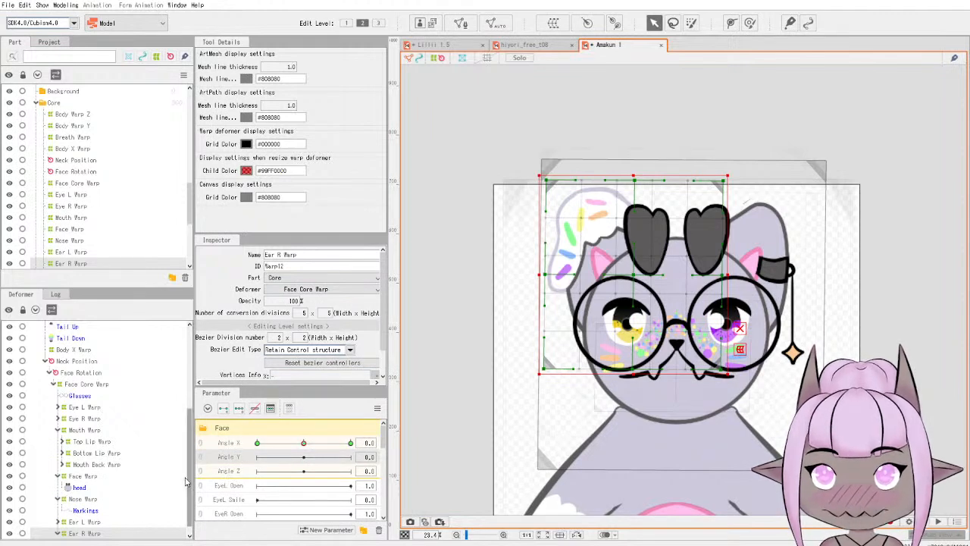
Select the Face Core Warp and give it three keys on Angle Y.
{"action": "left_click", "coordinate": [98, 385]}
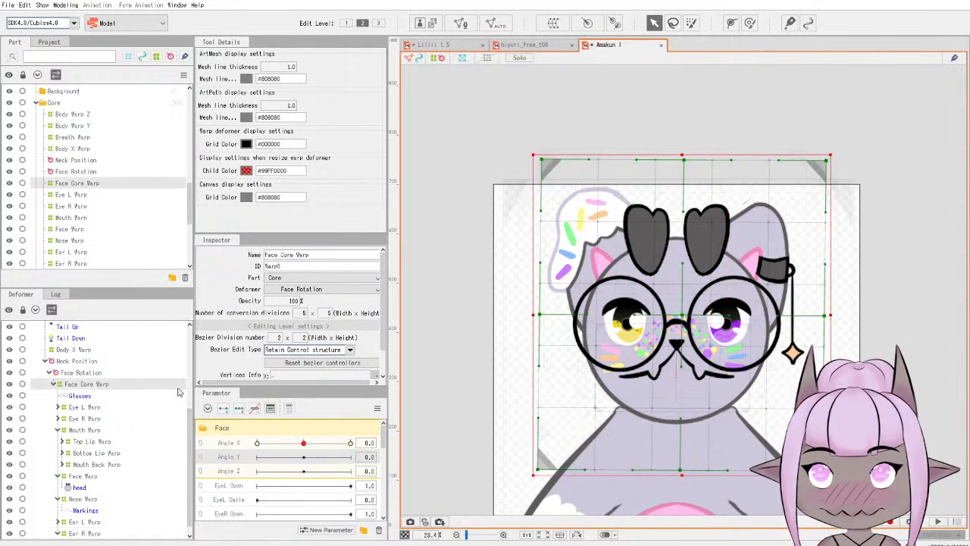
{"action": "left_click", "coordinate": [242, 409]}
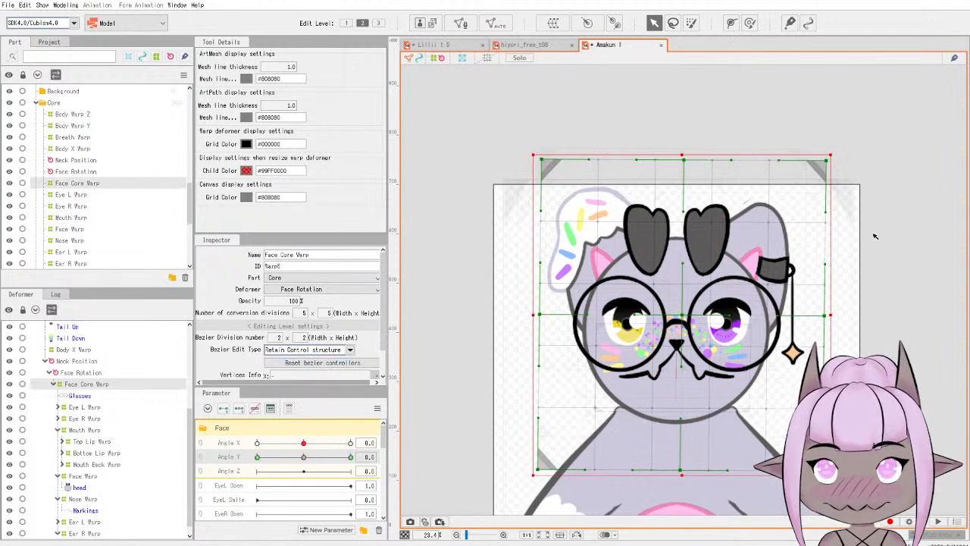
In the Lillii 1.5 model, unlink Angle X and Angle Y, sweep Angle Y to examine the head movement, and relink the two parameters.
{"action": "left_click", "coordinate": [455, 45]}
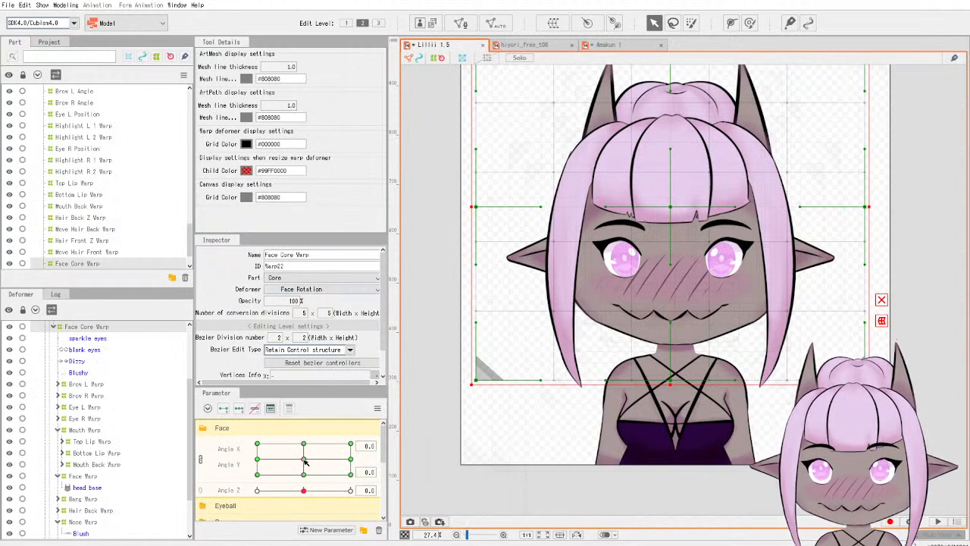
{"action": "left_click", "coordinate": [200, 460]}
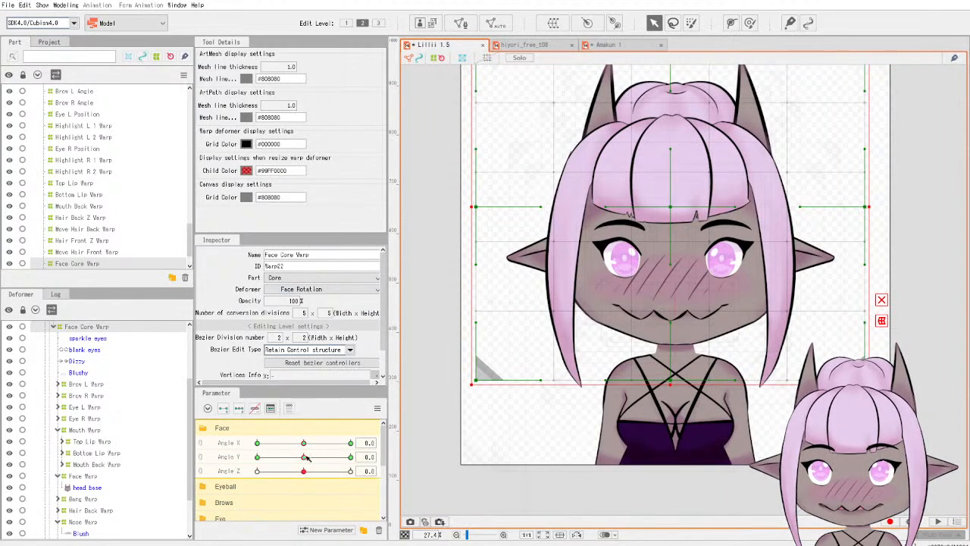
{"action": "left_click_drag", "start_coordinate": [306, 459], "coordinate": [346, 450]}
{"action": "left_click_drag", "start_coordinate": [281, 454], "coordinate": [302, 456]}
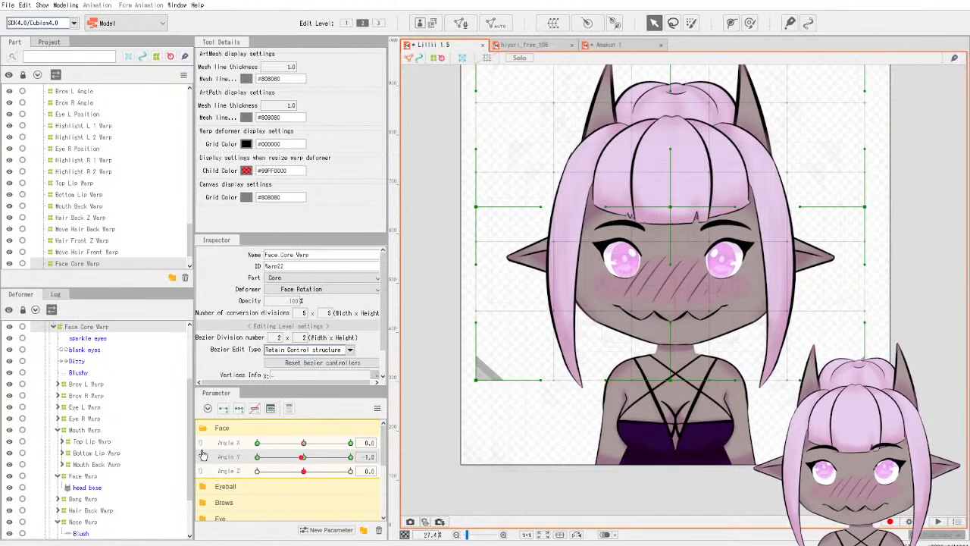
{"action": "left_click", "coordinate": [202, 455]}
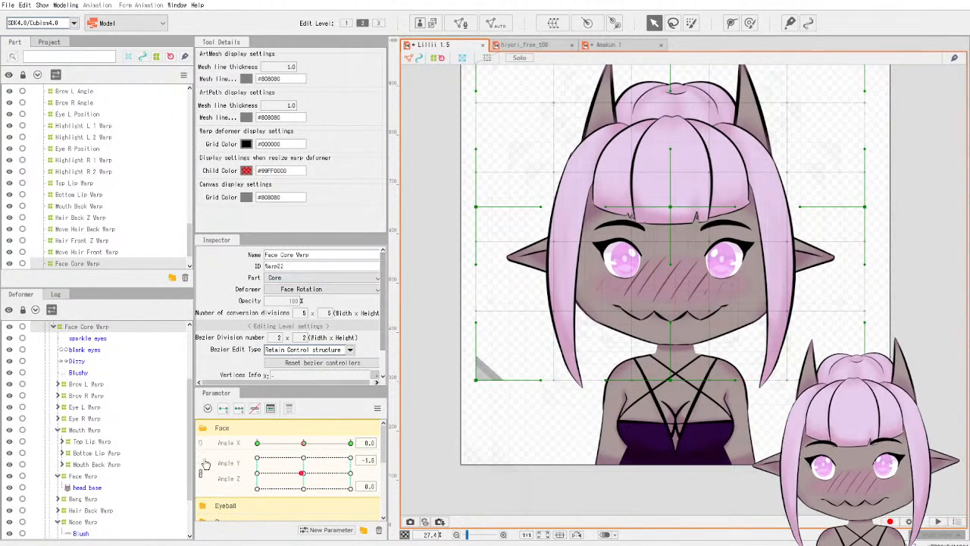
{"action": "left_click", "coordinate": [201, 472]}
{"action": "left_click", "coordinate": [201, 445]}
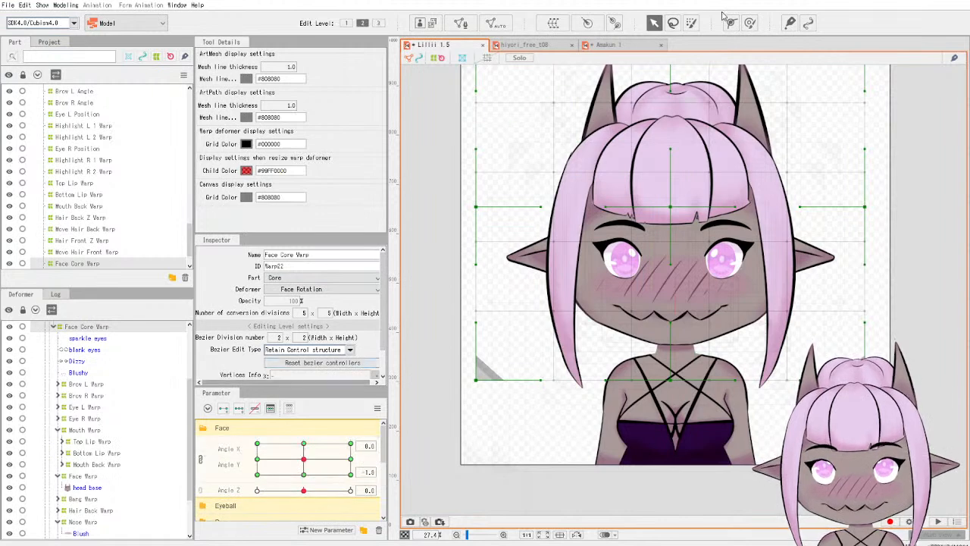
In Amakun 1, shift the Face Core Warp slightly up at Angle Y 30 and down at -30, and return Angle Y to 0.
{"action": "left_click", "coordinate": [606, 45]}
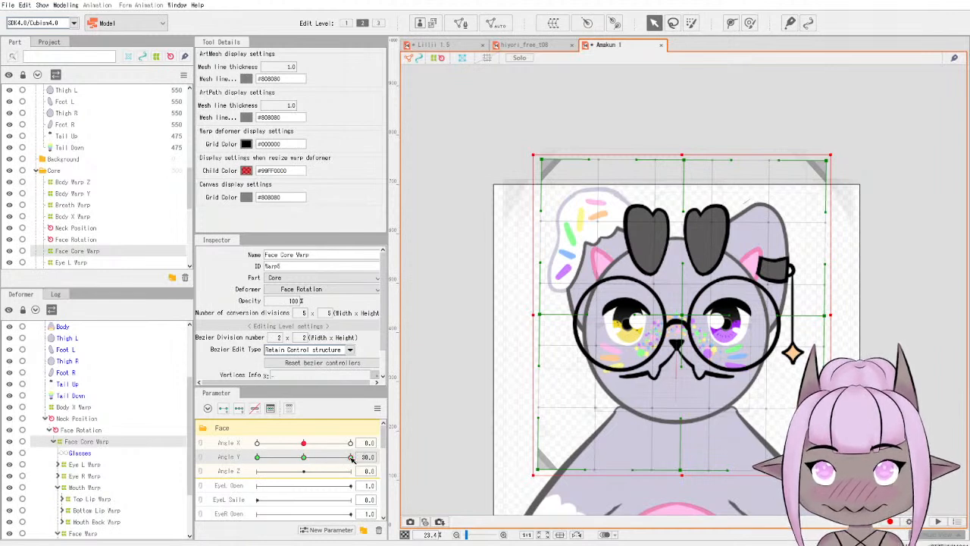
{"action": "mouse_move", "coordinate": [680, 318]}
{"action": "left_mouse_down"}
{"action": "mouse_move", "coordinate": [682, 307]}
{"action": "mouse_move", "coordinate": [678, 333]}
{"action": "mouse_move", "coordinate": [682, 310]}
{"action": "left_mouse_up"}
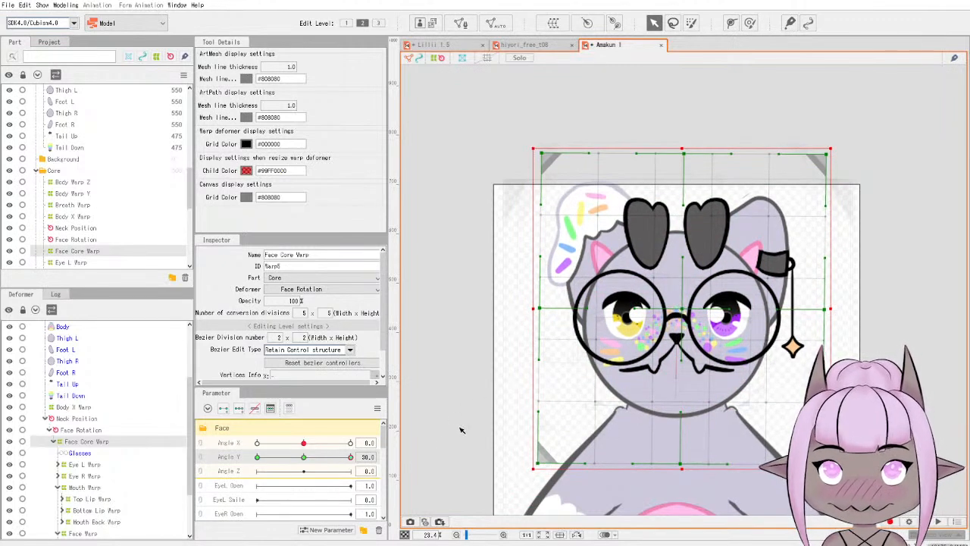
{"action": "left_click_drag", "start_coordinate": [352, 458], "coordinate": [256, 457]}
{"action": "left_click_drag", "start_coordinate": [684, 318], "coordinate": [684, 331]}
{"action": "mouse_move", "coordinate": [305, 460]}
{"action": "left_mouse_down"}
{"action": "mouse_move", "coordinate": [254, 457]}
{"action": "mouse_move", "coordinate": [425, 450]}
{"action": "mouse_move", "coordinate": [258, 456]}
{"action": "mouse_move", "coordinate": [425, 455]}
{"action": "mouse_move", "coordinate": [288, 453]}
{"action": "mouse_move", "coordinate": [394, 449]}
{"action": "mouse_move", "coordinate": [309, 458]}
{"action": "left_mouse_up"}
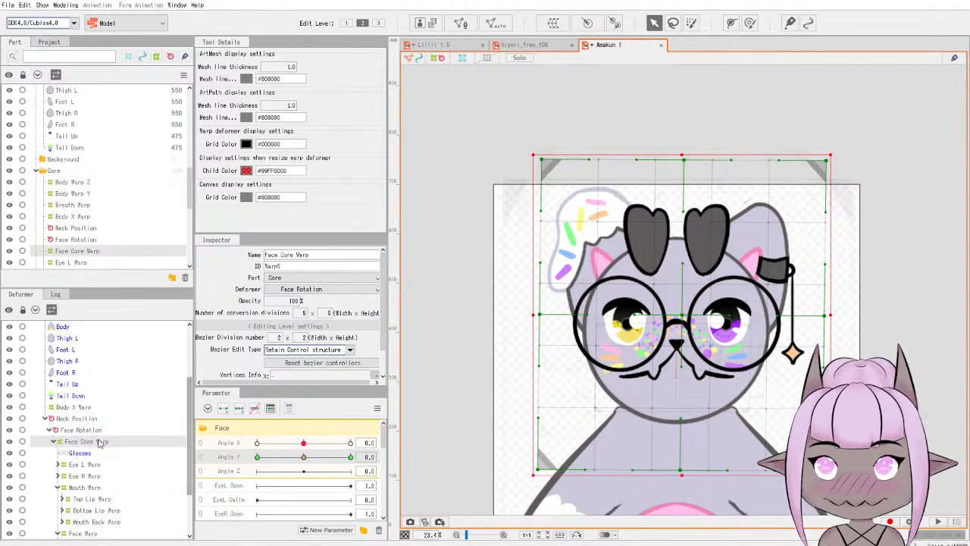
Give the Face Warp three keys on Angle Y and set Angle Y to 30.
{"action": "scroll", "coordinate": [98, 443], "scroll_direction": "down", "scroll_amount": 1}
{"action": "scroll", "coordinate": [105, 468], "scroll_direction": "down", "scroll_amount": 1}
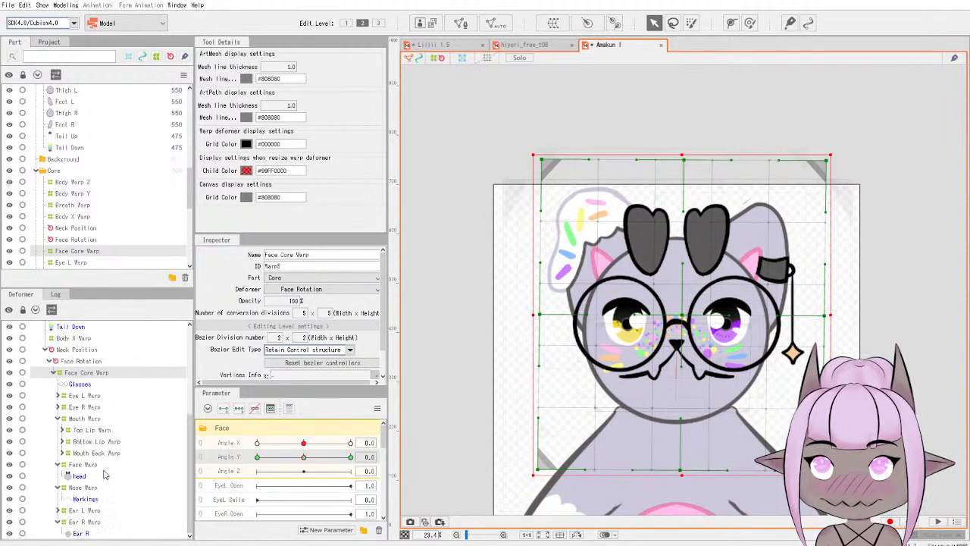
{"action": "left_click", "coordinate": [94, 466]}
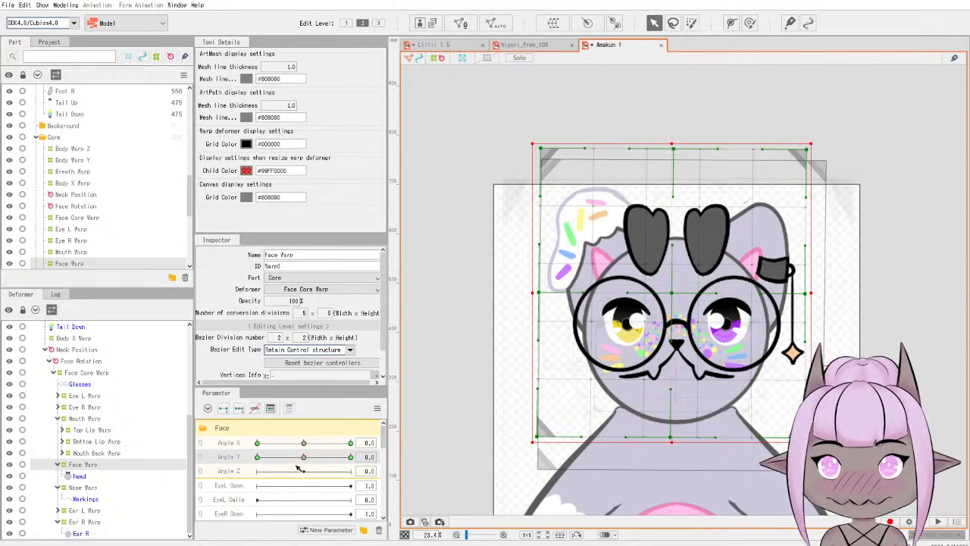
{"action": "left_click_drag", "start_coordinate": [303, 458], "coordinate": [353, 458]}
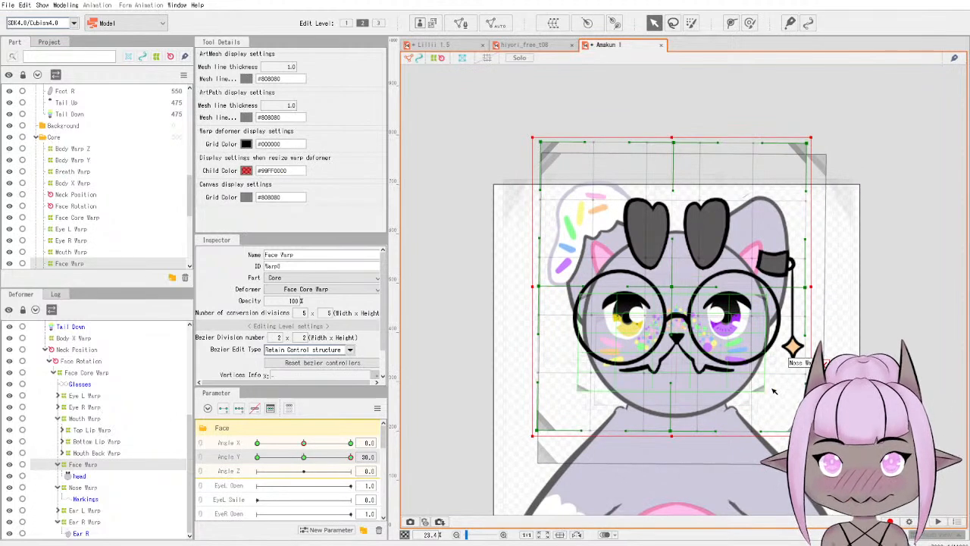
Unlink Angle X and Angle Y in Lillii 1.5, examine its Angle Y movement as reference, and return to Amakun 1.
{"action": "left_click", "coordinate": [455, 46]}
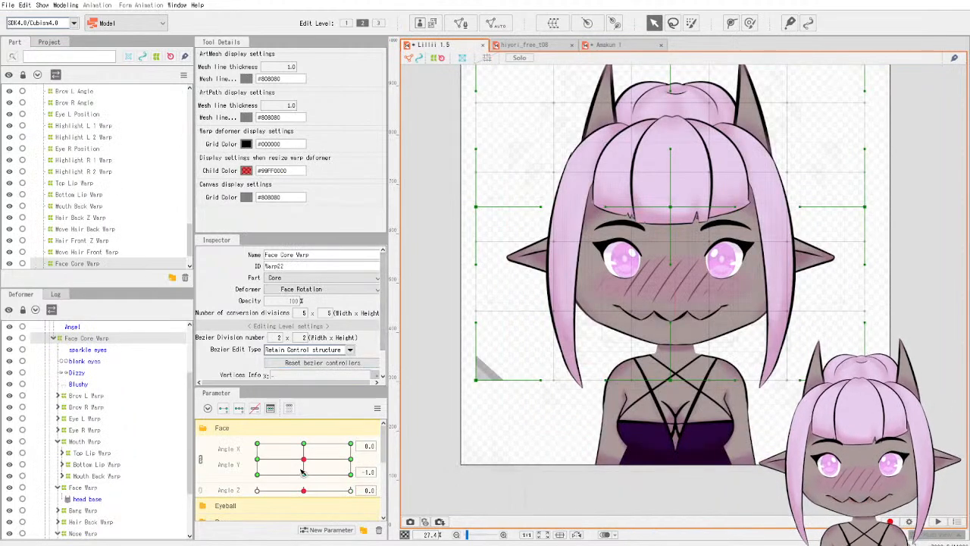
{"action": "left_click", "coordinate": [201, 459]}
{"action": "mouse_move", "coordinate": [303, 457]}
{"action": "left_mouse_down"}
{"action": "mouse_move", "coordinate": [363, 457]}
{"action": "mouse_move", "coordinate": [259, 457]}
{"action": "mouse_move", "coordinate": [380, 459]}
{"action": "mouse_move", "coordinate": [261, 458]}
{"action": "mouse_move", "coordinate": [325, 457]}
{"action": "mouse_move", "coordinate": [270, 456]}
{"action": "mouse_move", "coordinate": [305, 457]}
{"action": "left_mouse_up"}
{"action": "left_click", "coordinate": [599, 45]}
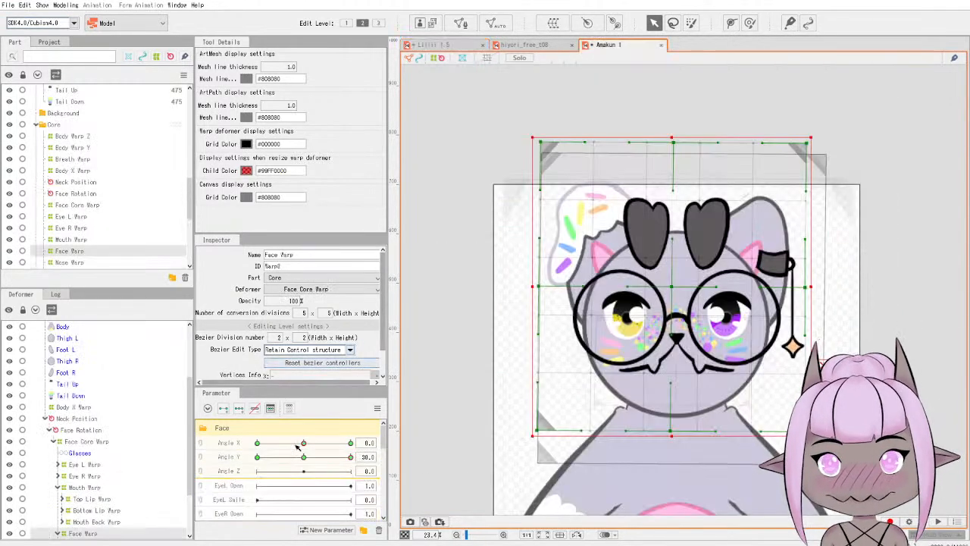
At Angle Y -30, pull both lower corners of the Face Warp inward and slightly down, and raise its lower middle point to shape the chin.
{"action": "left_click", "coordinate": [256, 458]}
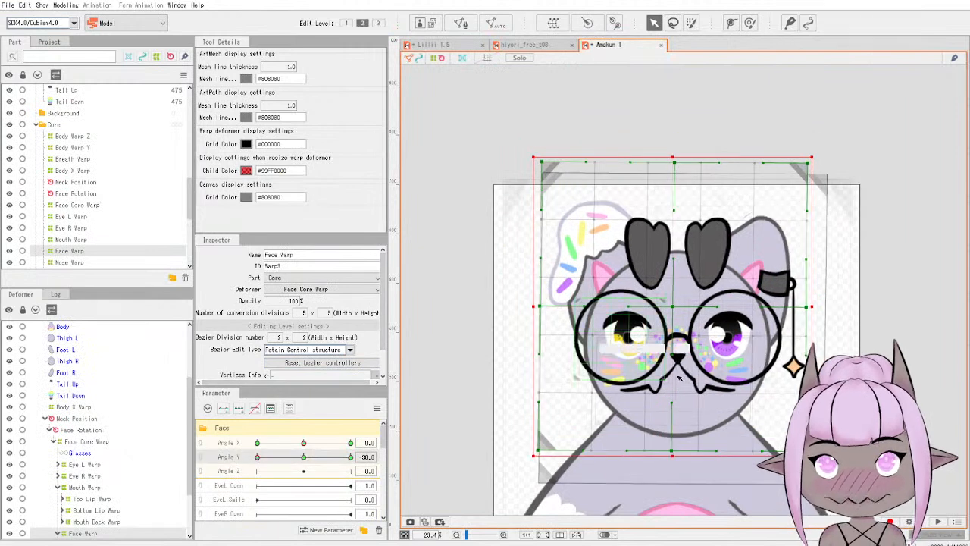
{"action": "left_click_drag", "start_coordinate": [808, 452], "coordinate": [767, 455]}
{"action": "left_click_drag", "start_coordinate": [538, 446], "coordinate": [560, 459]}
{"action": "left_click_drag", "start_coordinate": [266, 458], "coordinate": [224, 467]}
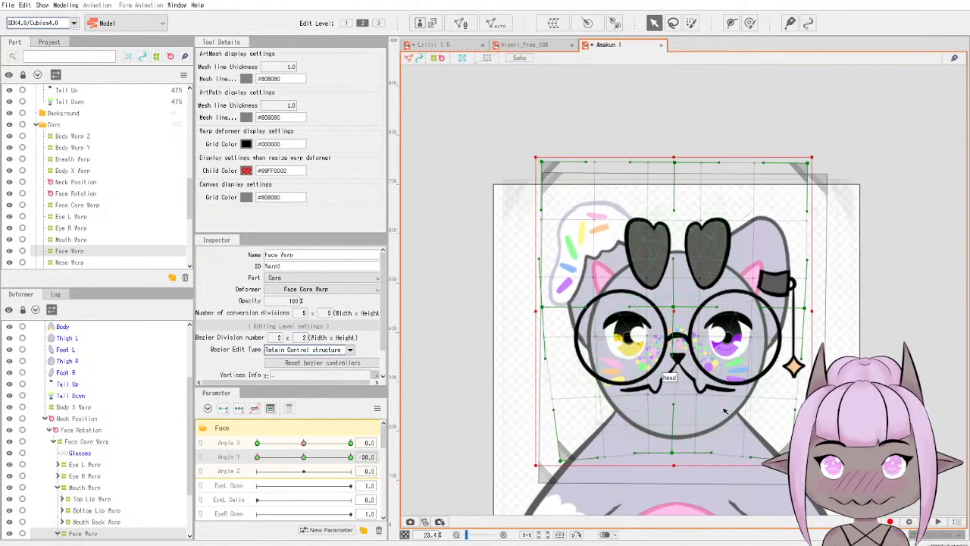
{"action": "left_click_drag", "start_coordinate": [671, 453], "coordinate": [672, 444]}
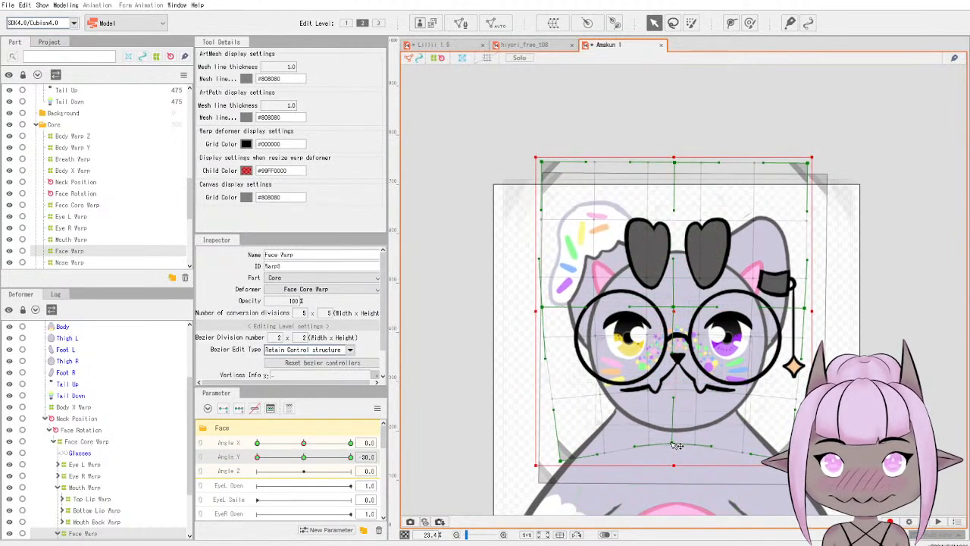
Try raising the Face Warp's lower middle point slightly at Angle Y 30, and undo it.
{"action": "left_click_drag", "start_coordinate": [264, 460], "coordinate": [354, 461]}
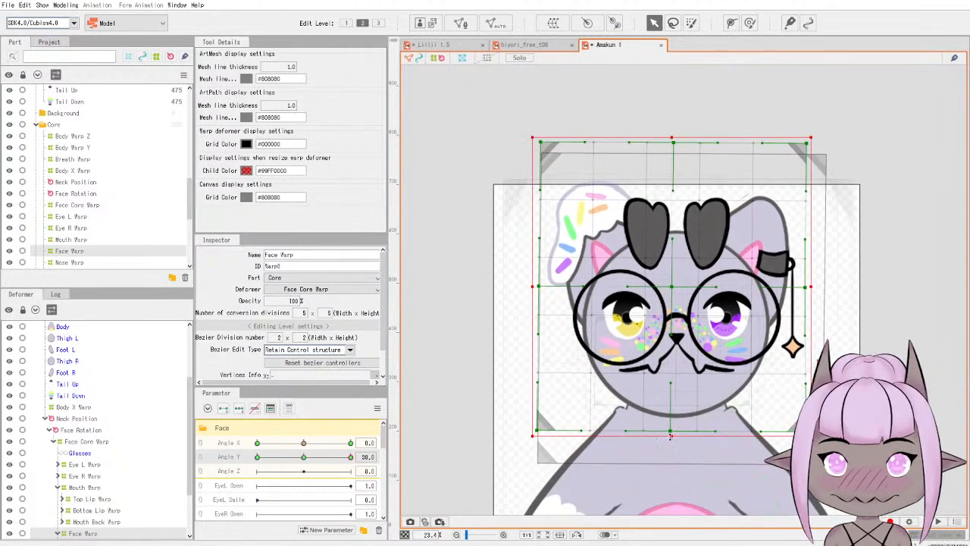
{"action": "left_click_drag", "start_coordinate": [670, 430], "coordinate": [671, 428]}
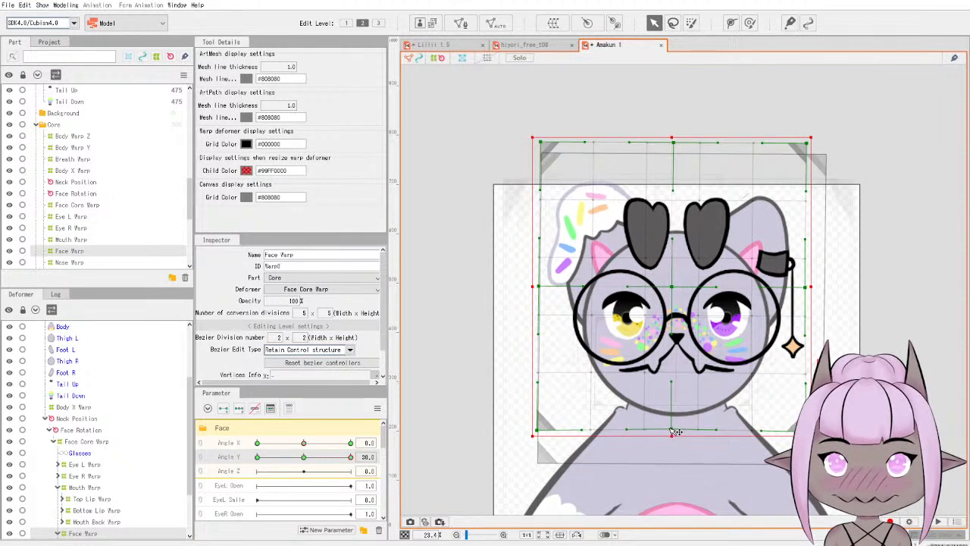
{"action": "key", "text": "ctrl+z"}
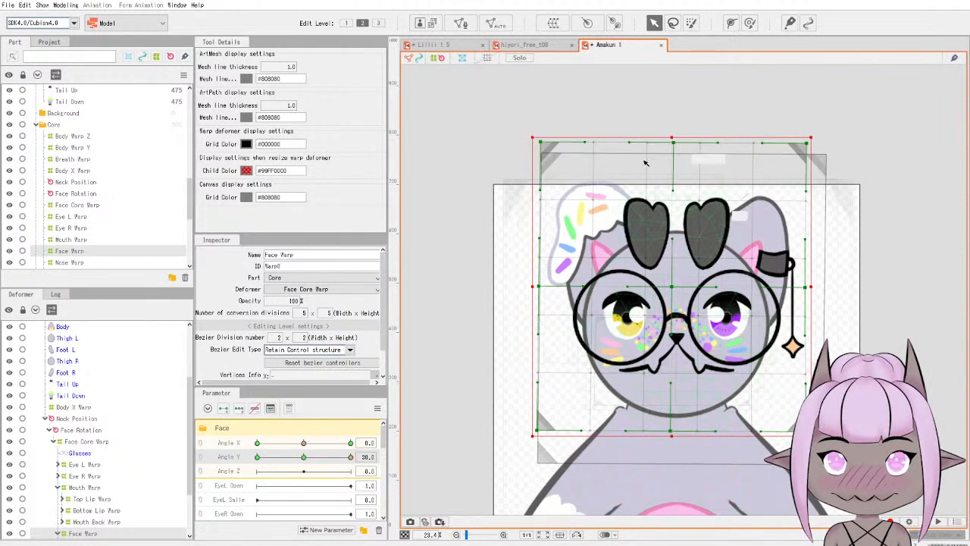
Check the Angle Y head movement in Lillii 1.5 again and return to the Amakun 1 model.
{"action": "left_click", "coordinate": [454, 45]}
{"action": "mouse_move", "coordinate": [304, 457]}
{"action": "left_mouse_down"}
{"action": "mouse_move", "coordinate": [235, 462]}
{"action": "mouse_move", "coordinate": [335, 459]}
{"action": "mouse_move", "coordinate": [284, 472]}
{"action": "mouse_move", "coordinate": [345, 461]}
{"action": "mouse_move", "coordinate": [304, 465]}
{"action": "left_mouse_up"}
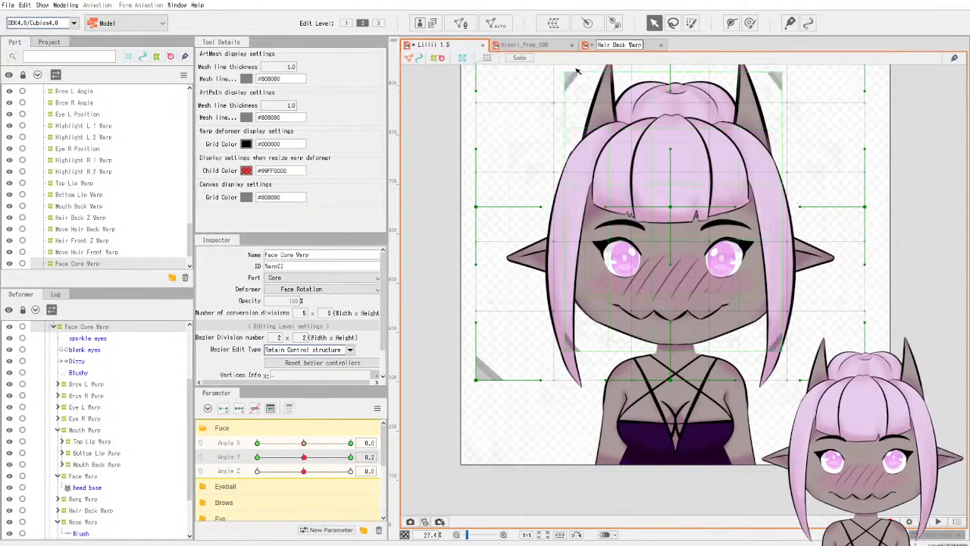
{"action": "left_click", "coordinate": [612, 46]}
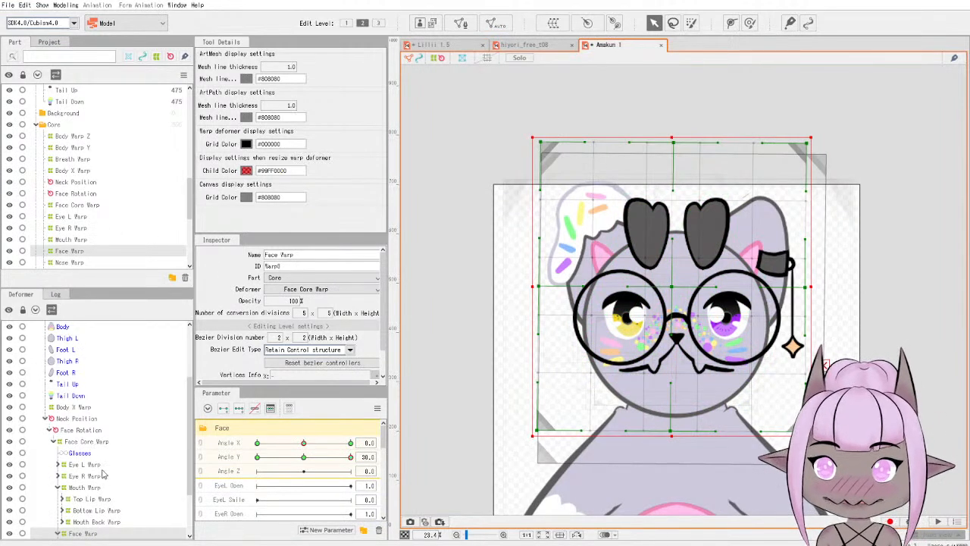
Add three Angle Y keys to Ear L Warp and shift it slightly down and outward at Angle Y 30.
{"action": "scroll", "coordinate": [105, 474], "scroll_direction": "down", "scroll_amount": 2}
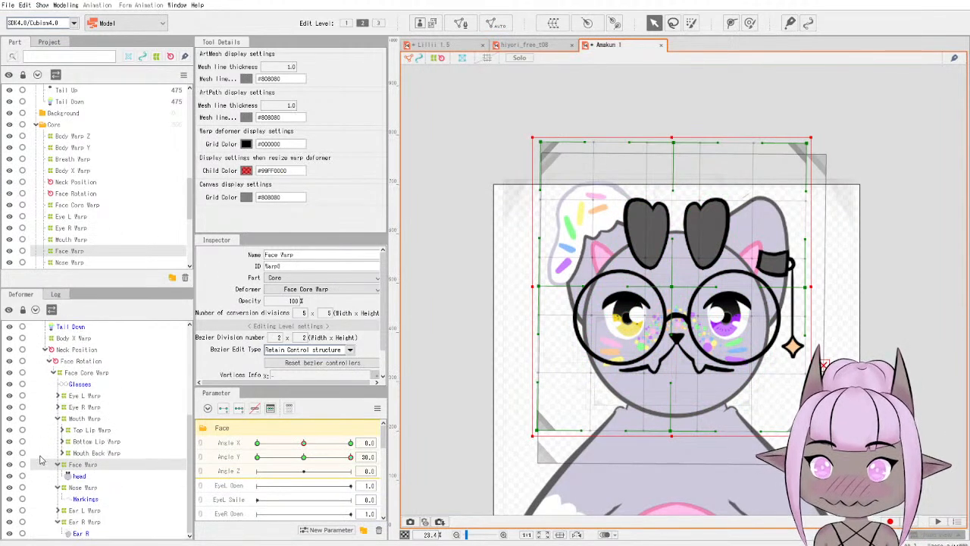
{"action": "left_click", "coordinate": [92, 488]}
{"action": "left_click", "coordinate": [100, 510]}
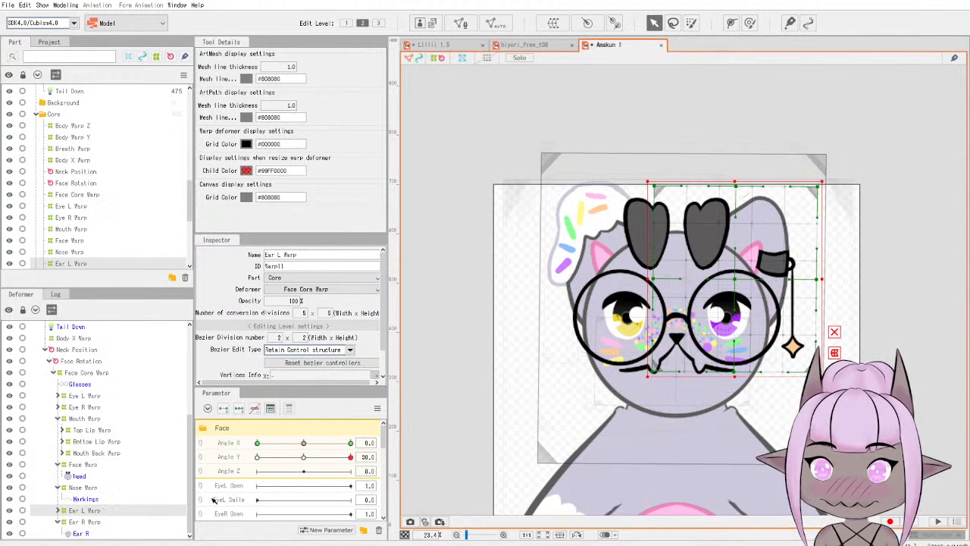
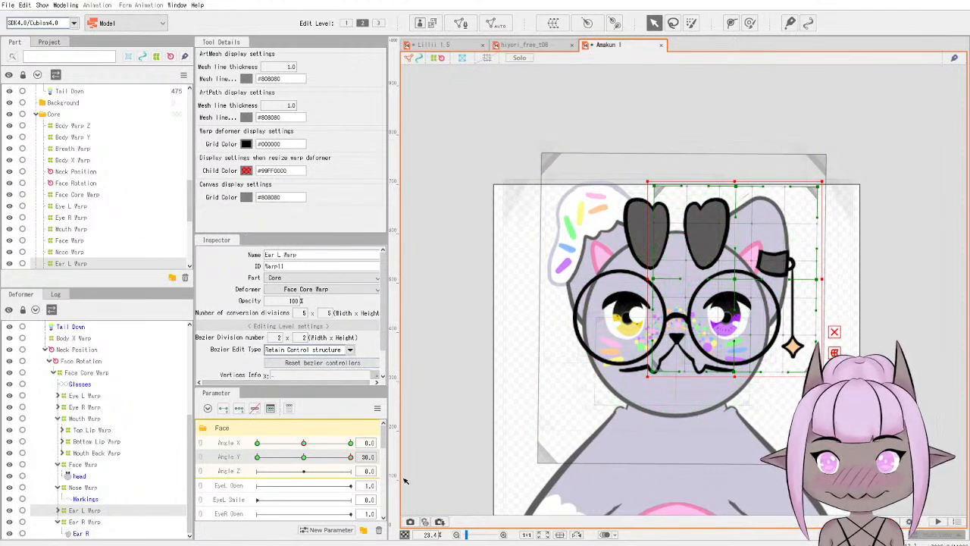
{"action": "left_click_drag", "start_coordinate": [303, 459], "coordinate": [303, 457]}
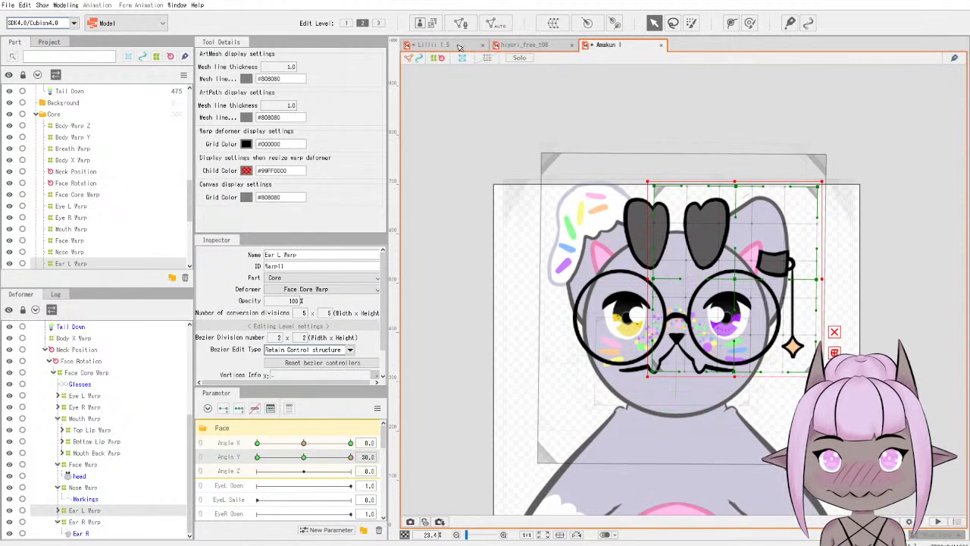
{"action": "left_click", "coordinate": [430, 44]}
{"action": "mouse_move", "coordinate": [306, 460]}
{"action": "left_mouse_down"}
{"action": "mouse_move", "coordinate": [333, 457]}
{"action": "mouse_move", "coordinate": [272, 457]}
{"action": "mouse_move", "coordinate": [353, 451]}
{"action": "mouse_move", "coordinate": [304, 459]}
{"action": "left_mouse_up"}
{"action": "left_click", "coordinate": [619, 45]}
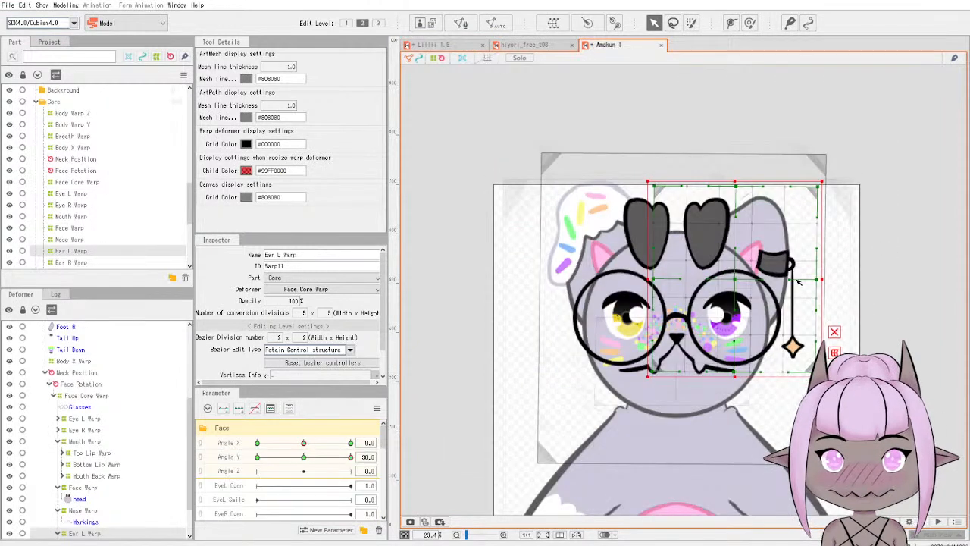
{"action": "left_click_drag", "start_coordinate": [738, 280], "coordinate": [743, 287]}
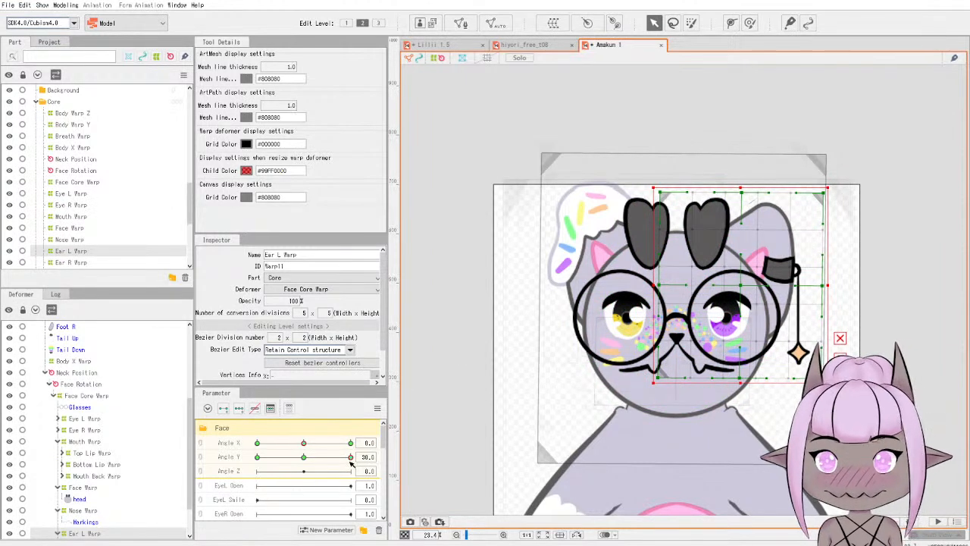
Shift Ear L Warp slightly up and inward at Angle Y -30, and return Angle Y to 0.
{"action": "left_click_drag", "start_coordinate": [349, 458], "coordinate": [234, 460]}
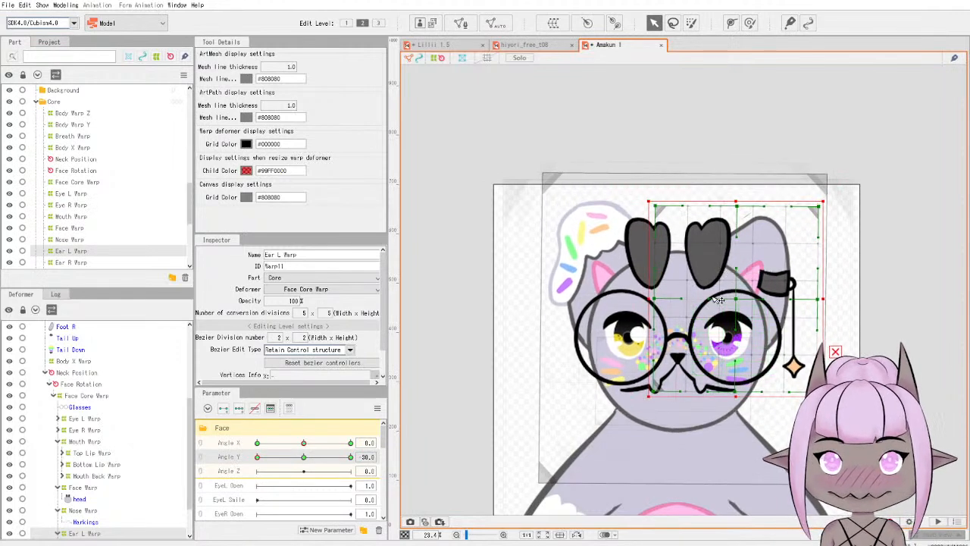
{"action": "left_click_drag", "start_coordinate": [737, 299], "coordinate": [731, 292]}
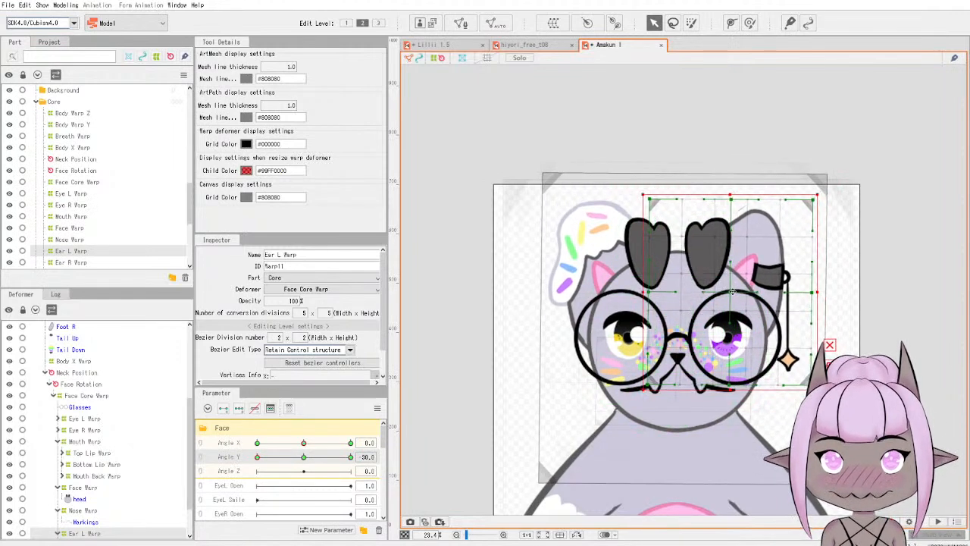
{"action": "left_click_drag", "start_coordinate": [259, 460], "coordinate": [303, 467]}
Add three Angle Y keys to Ear R Warp and shift it slightly down and outward at Angle Y 30.
{"action": "scroll", "coordinate": [91, 512], "scroll_direction": "down", "scroll_amount": 1}
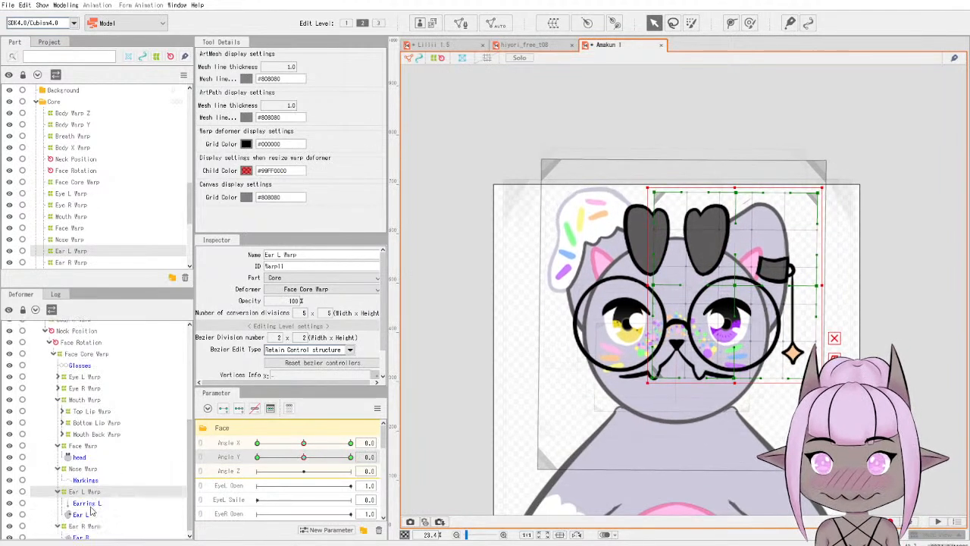
{"action": "left_click", "coordinate": [83, 522]}
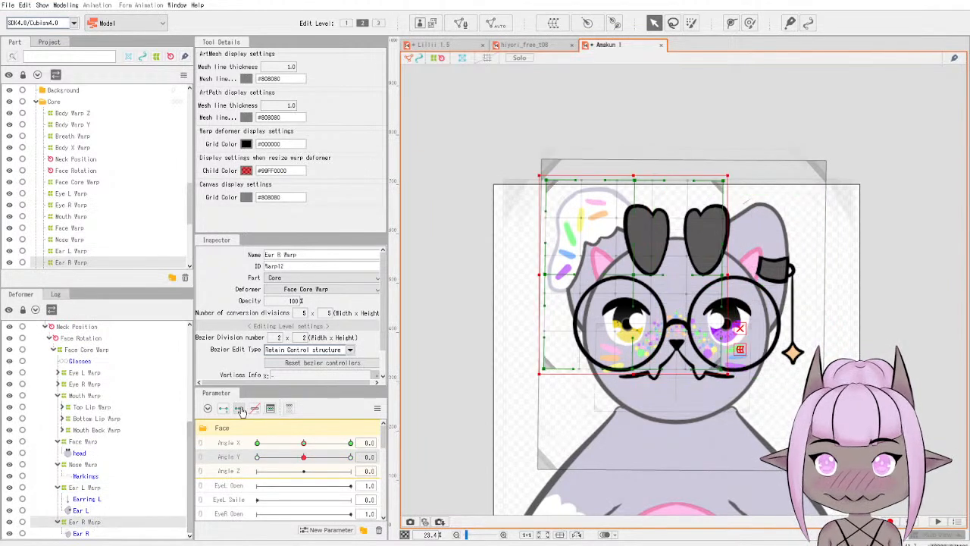
{"action": "left_click_drag", "start_coordinate": [303, 456], "coordinate": [365, 456]}
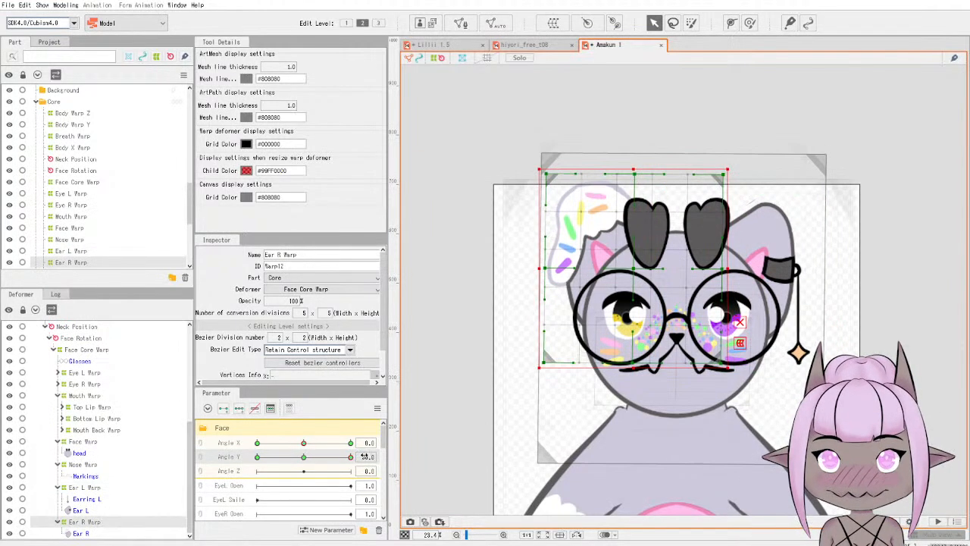
{"action": "left_click_drag", "start_coordinate": [634, 269], "coordinate": [627, 278]}
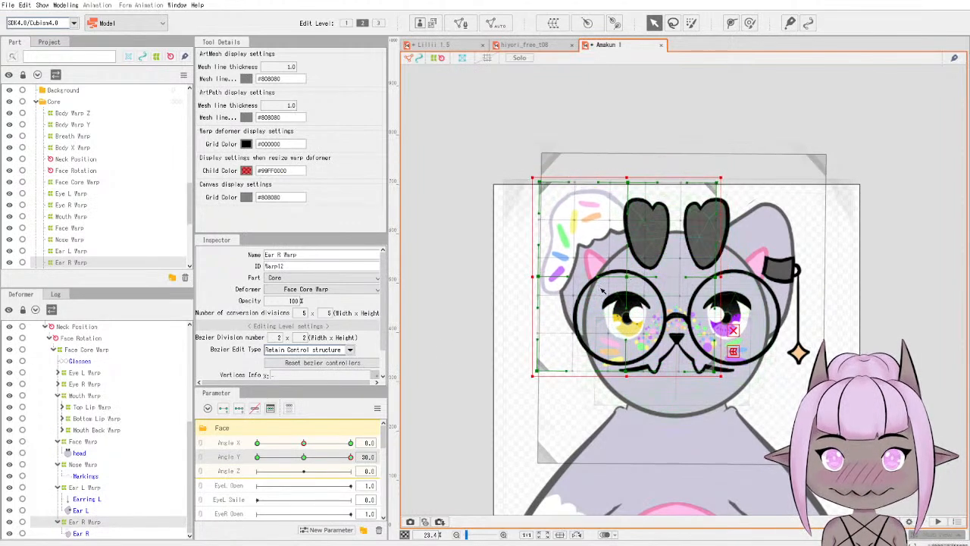
Shift Ear R Warp slightly inward toward the head's centre at Angle Y -30, and return Angle Y to neutral.
{"action": "left_click_drag", "start_coordinate": [347, 456], "coordinate": [350, 456]}
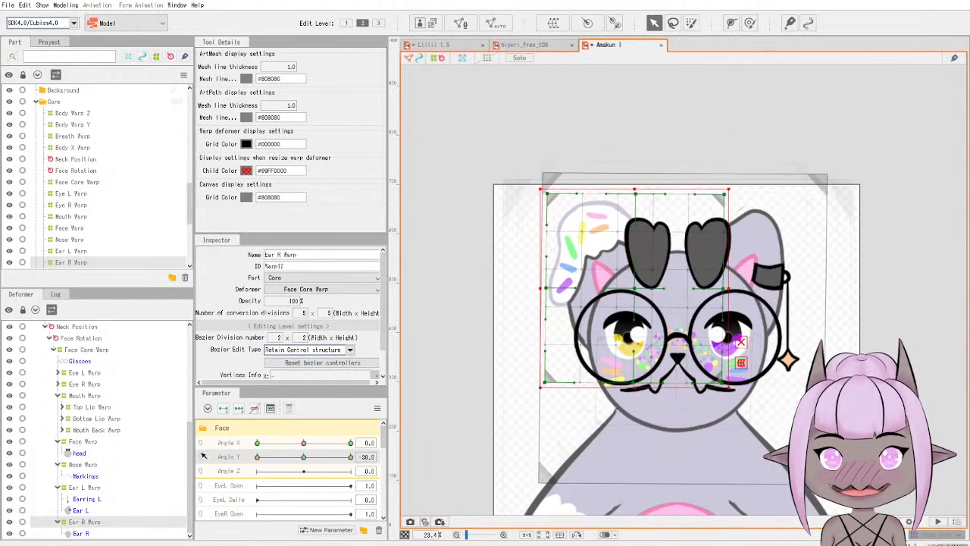
{"action": "left_click_drag", "start_coordinate": [635, 288], "coordinate": [638, 287]}
{"action": "left_click_drag", "start_coordinate": [258, 457], "coordinate": [304, 460]}
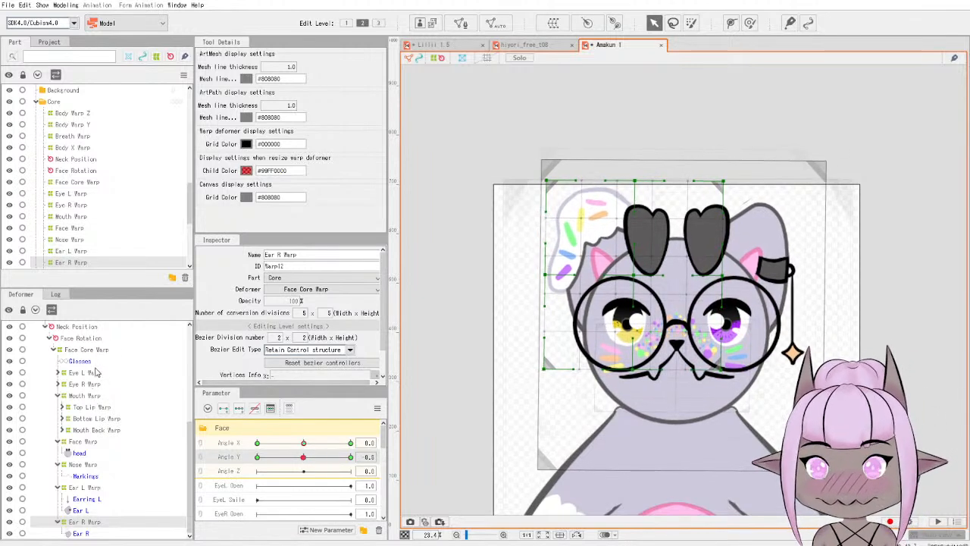
Add three Angle Y keys to Eye L Warp and move it up and slightly inward at Angle Y 30.
{"action": "left_click", "coordinate": [95, 372]}
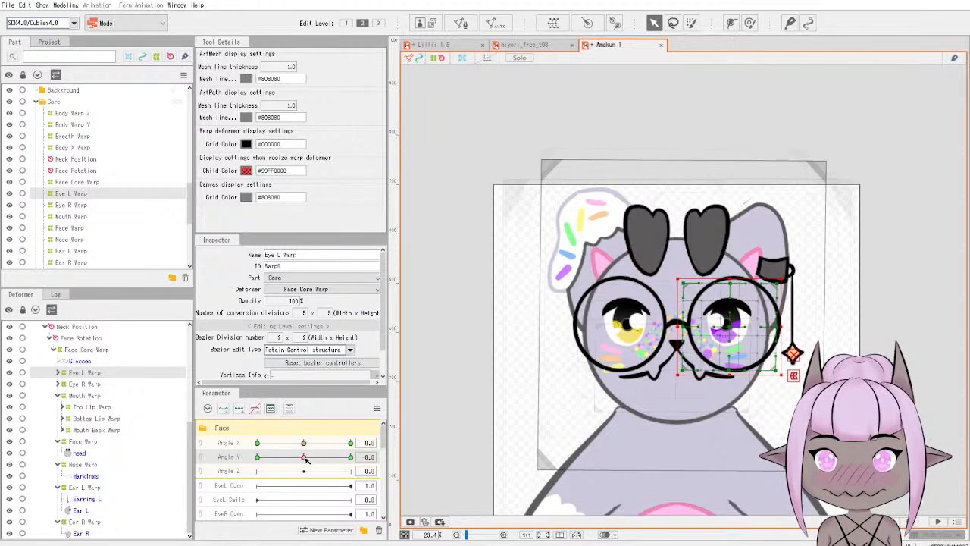
{"action": "left_click_drag", "start_coordinate": [306, 461], "coordinate": [371, 453]}
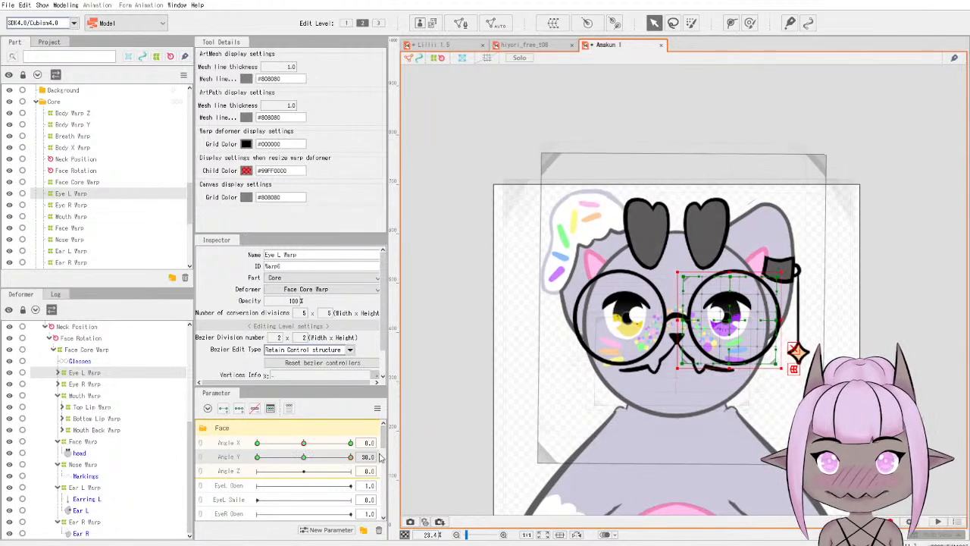
{"action": "left_click_drag", "start_coordinate": [735, 320], "coordinate": [730, 312]}
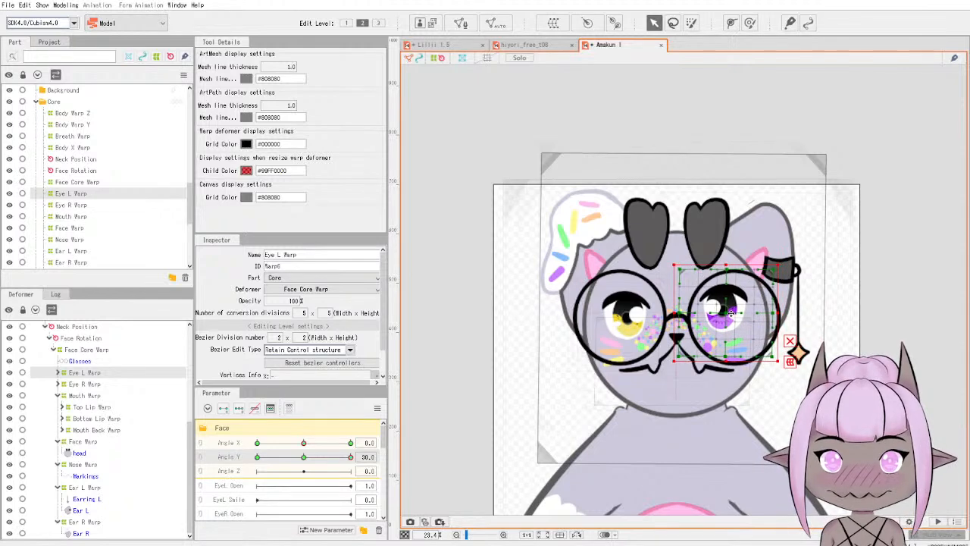
Move Eye L Warp down at Angle Y -30, and return Angle Y to 0.
{"action": "left_click_drag", "start_coordinate": [351, 459], "coordinate": [302, 457]}
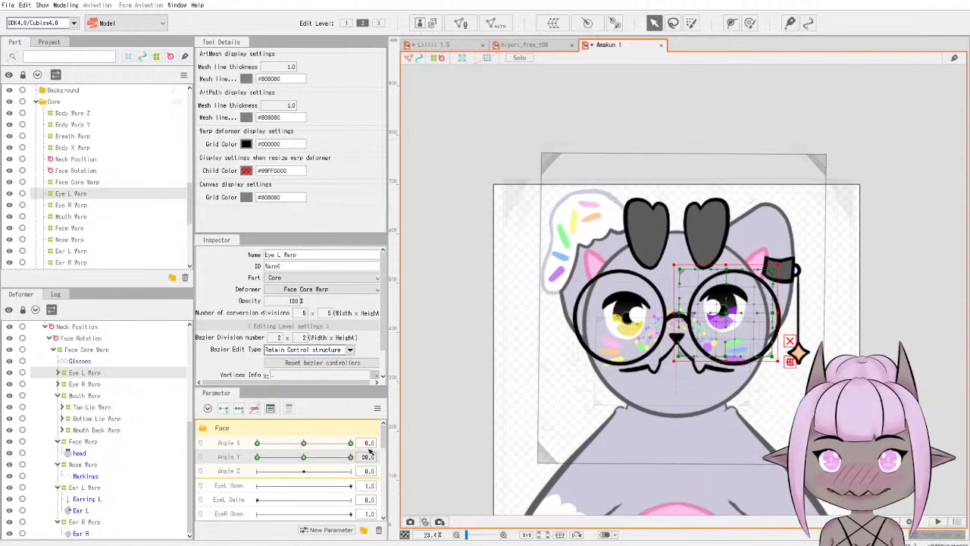
{"action": "left_click_drag", "start_coordinate": [350, 456], "coordinate": [248, 451]}
{"action": "left_click_drag", "start_coordinate": [726, 336], "coordinate": [726, 344]}
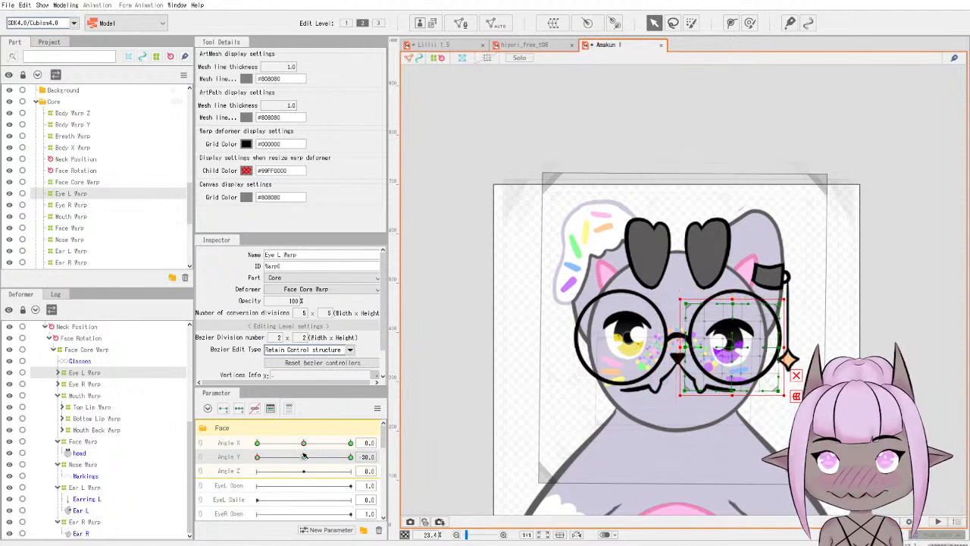
{"action": "left_click_drag", "start_coordinate": [261, 461], "coordinate": [304, 458]}
Add three Angle Y keys to Eye R Warp and move it up and slightly inward at Angle Y 30.
{"action": "left_click", "coordinate": [101, 385]}
{"action": "left_click", "coordinate": [240, 408]}
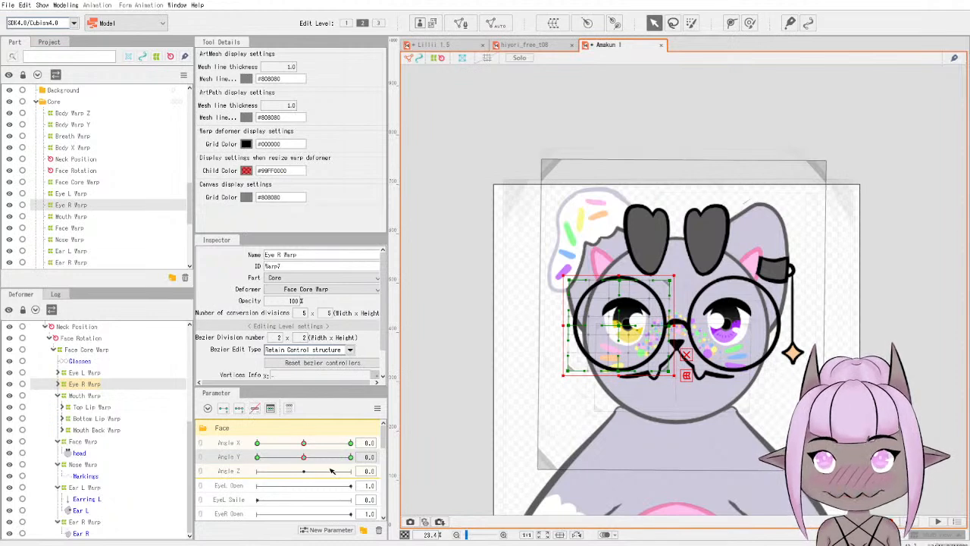
{"action": "left_click_drag", "start_coordinate": [305, 459], "coordinate": [353, 458]}
{"action": "left_click_drag", "start_coordinate": [620, 318], "coordinate": [626, 312]}
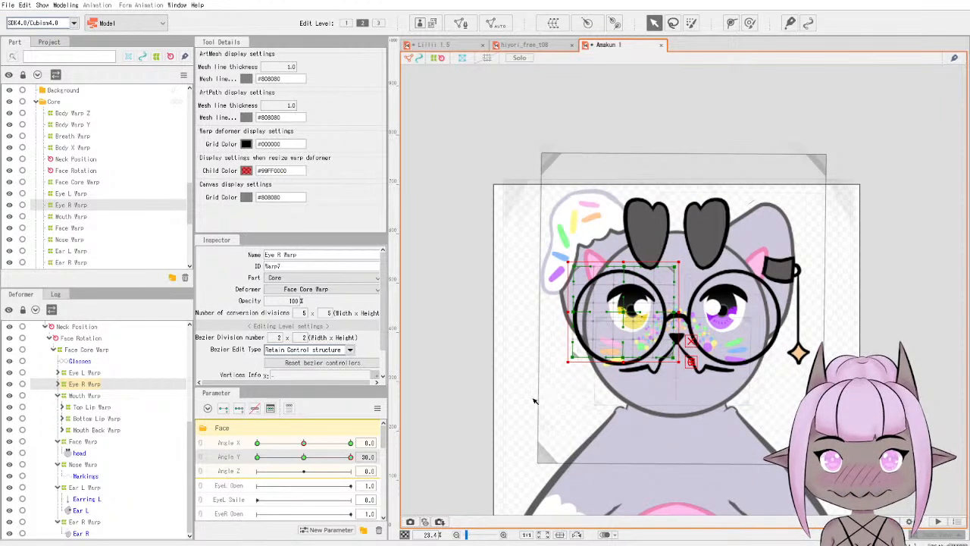
Move Eye R Warp down and slightly inward at Angle Y -30, and return Angle Y toward neutral.
{"action": "left_click_drag", "start_coordinate": [304, 458], "coordinate": [253, 459]}
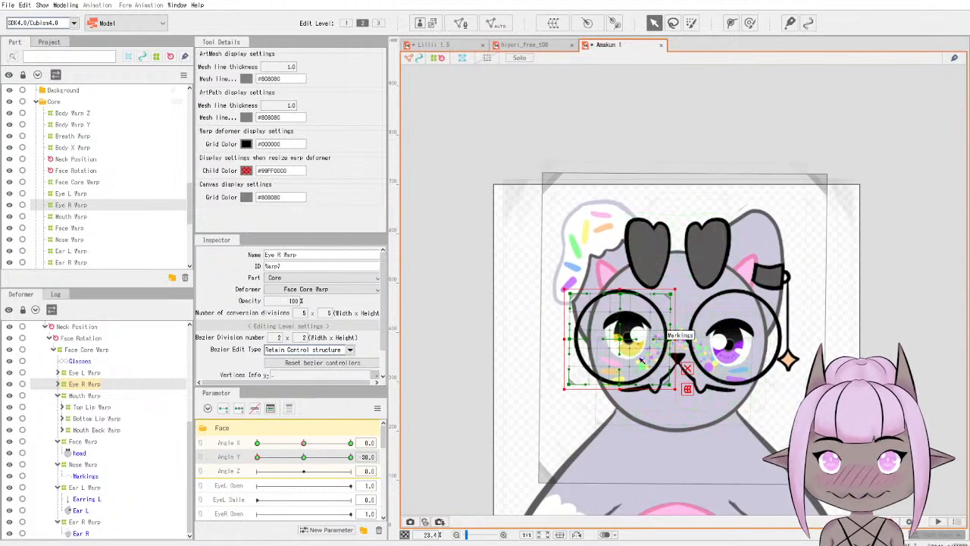
{"action": "left_click_drag", "start_coordinate": [619, 340], "coordinate": [622, 346]}
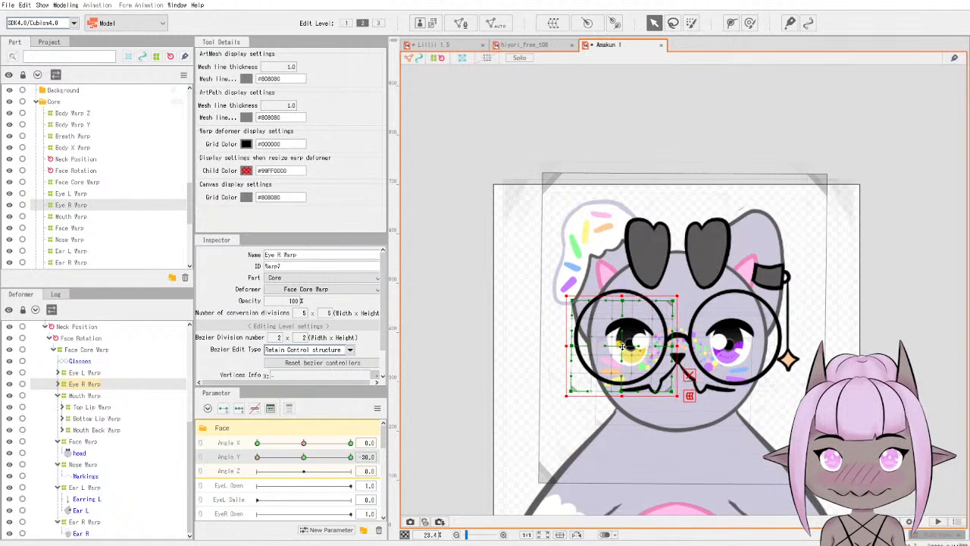
{"action": "mouse_move", "coordinate": [302, 459]}
{"action": "left_mouse_down"}
{"action": "mouse_move", "coordinate": [265, 464]}
{"action": "mouse_move", "coordinate": [313, 458]}
{"action": "mouse_move", "coordinate": [292, 457]}
{"action": "mouse_move", "coordinate": [305, 458]}
{"action": "left_mouse_up"}
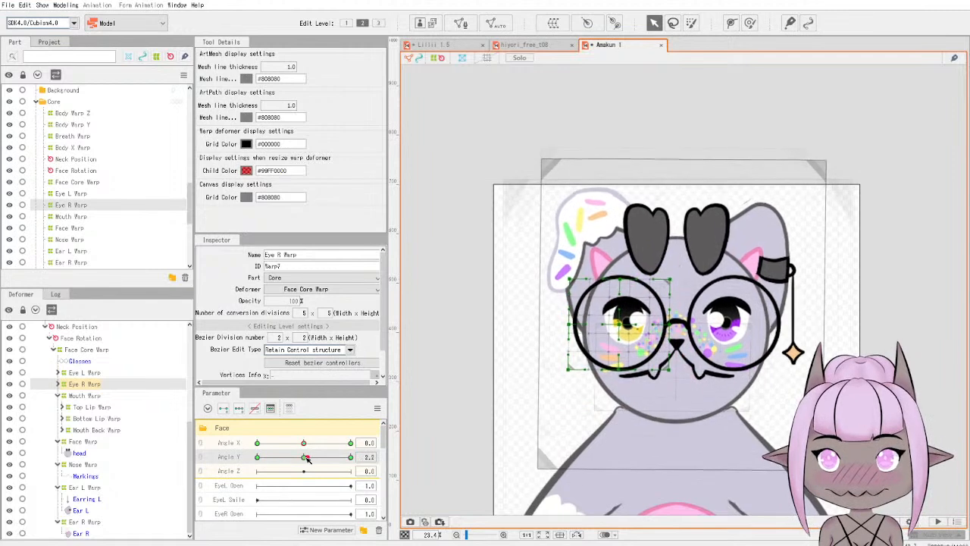
Add three Angle Y keys to Mouth Warp and move it slightly up at Angle Y 30.
{"action": "left_click", "coordinate": [85, 394]}
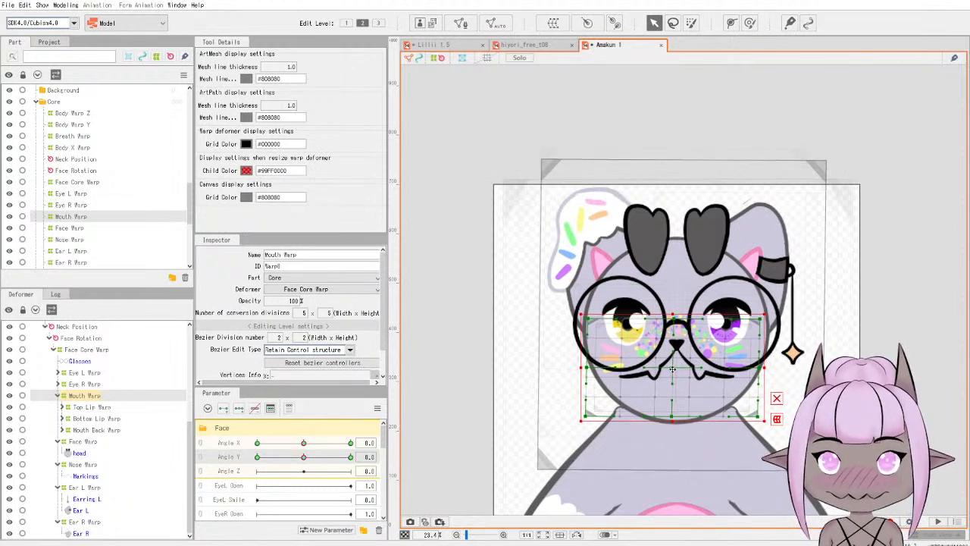
{"action": "left_click_drag", "start_coordinate": [304, 458], "coordinate": [350, 456]}
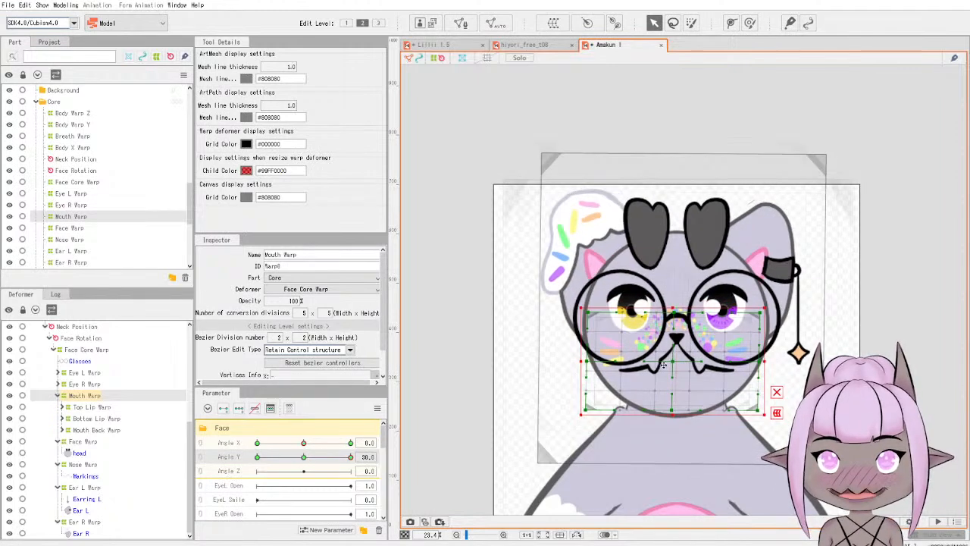
{"action": "left_click_drag", "start_coordinate": [673, 364], "coordinate": [673, 357]}
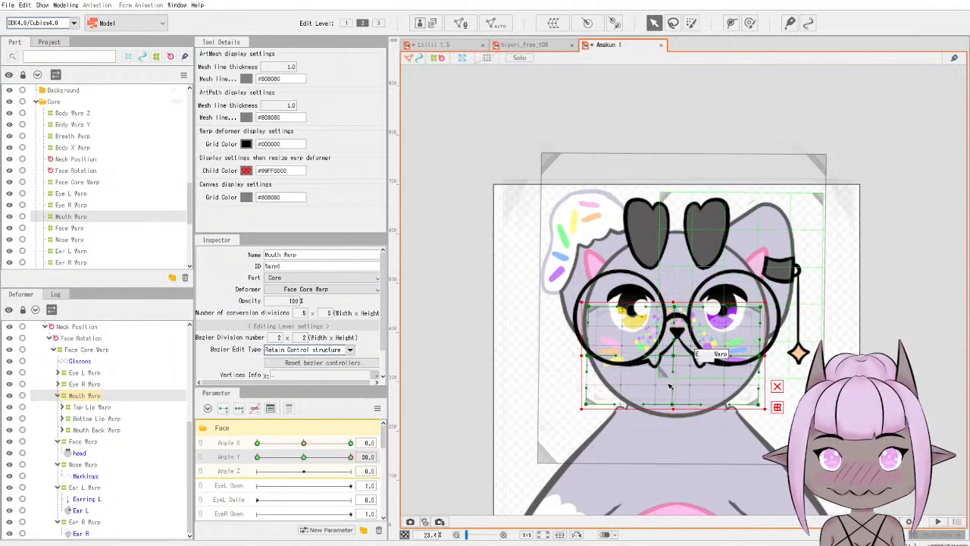
Move Mouth Warp down at Angle Y -30, narrow it slightly and nudge it back to the face's centre.
{"action": "left_click_drag", "start_coordinate": [351, 458], "coordinate": [257, 457]}
{"action": "left_click_drag", "start_coordinate": [675, 380], "coordinate": [674, 391]}
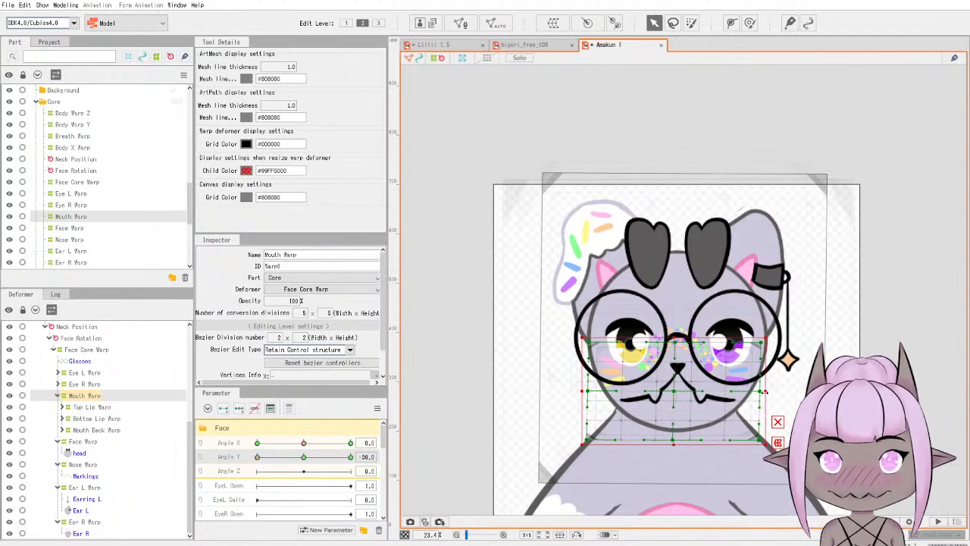
{"action": "left_click_drag", "start_coordinate": [765, 391], "coordinate": [759, 392]}
{"action": "key", "text": "Right"}
{"action": "key", "text": "Right"}
{"action": "key", "text": "Right"}
{"action": "key", "text": "Right"}
{"action": "key", "text": "Right"}
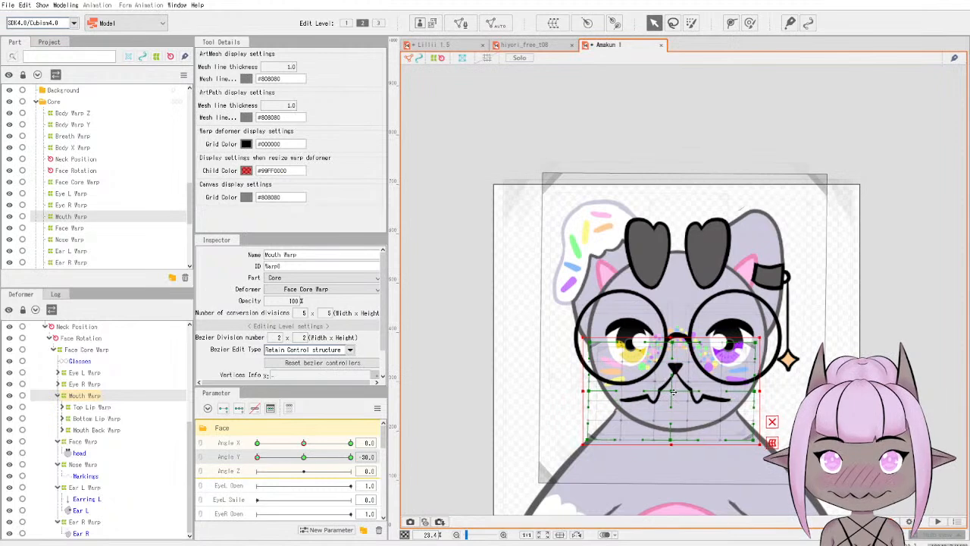
Raise Mouth Warp a little at Angle Y -30, and return Angle Y to 0.
{"action": "mouse_move", "coordinate": [256, 458]}
{"action": "left_mouse_down"}
{"action": "mouse_move", "coordinate": [358, 455]}
{"action": "mouse_move", "coordinate": [249, 460]}
{"action": "mouse_move", "coordinate": [386, 459]}
{"action": "mouse_move", "coordinate": [255, 459]}
{"action": "mouse_move", "coordinate": [241, 470]}
{"action": "mouse_move", "coordinate": [298, 458]}
{"action": "mouse_move", "coordinate": [385, 470]}
{"action": "mouse_move", "coordinate": [256, 466]}
{"action": "mouse_move", "coordinate": [333, 460]}
{"action": "mouse_move", "coordinate": [392, 480]}
{"action": "mouse_move", "coordinate": [243, 469]}
{"action": "mouse_move", "coordinate": [356, 463]}
{"action": "mouse_move", "coordinate": [256, 459]}
{"action": "mouse_move", "coordinate": [349, 462]}
{"action": "mouse_move", "coordinate": [235, 470]}
{"action": "mouse_move", "coordinate": [368, 465]}
{"action": "mouse_move", "coordinate": [253, 464]}
{"action": "left_mouse_up"}
{"action": "left_click_drag", "start_coordinate": [675, 393], "coordinate": [675, 388]}
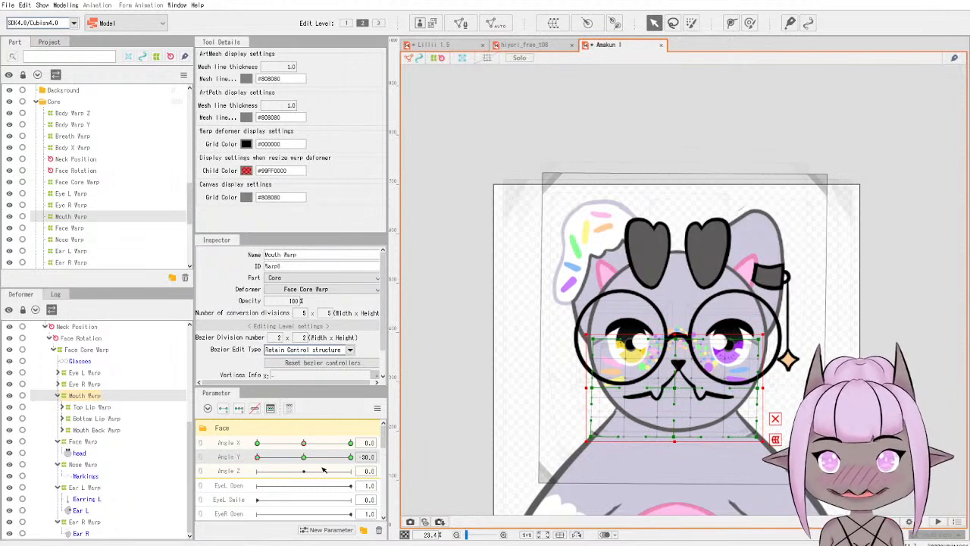
{"action": "left_click_drag", "start_coordinate": [259, 459], "coordinate": [303, 456]}
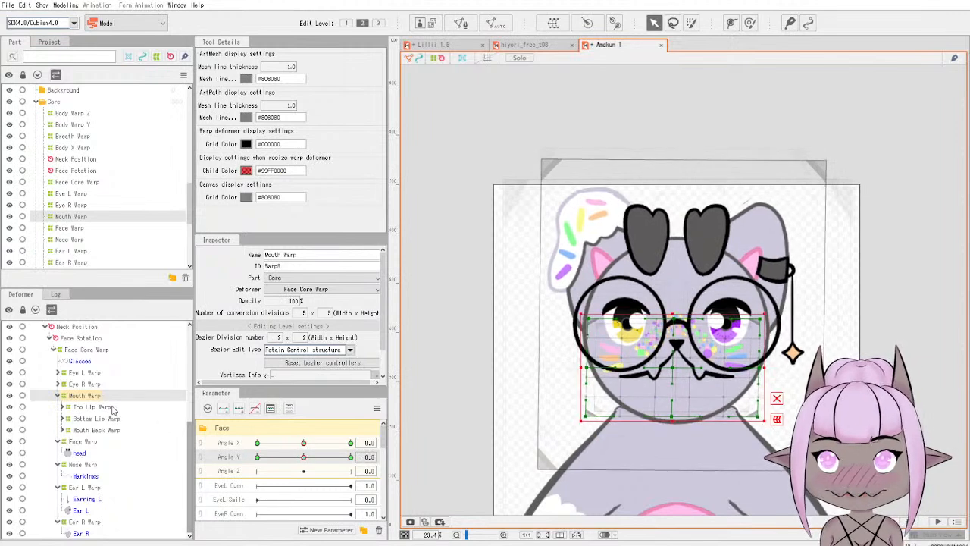
Add three Angle Y keys to Nose Warp and move it slightly up at Angle Y 30.
{"action": "left_click", "coordinate": [101, 467]}
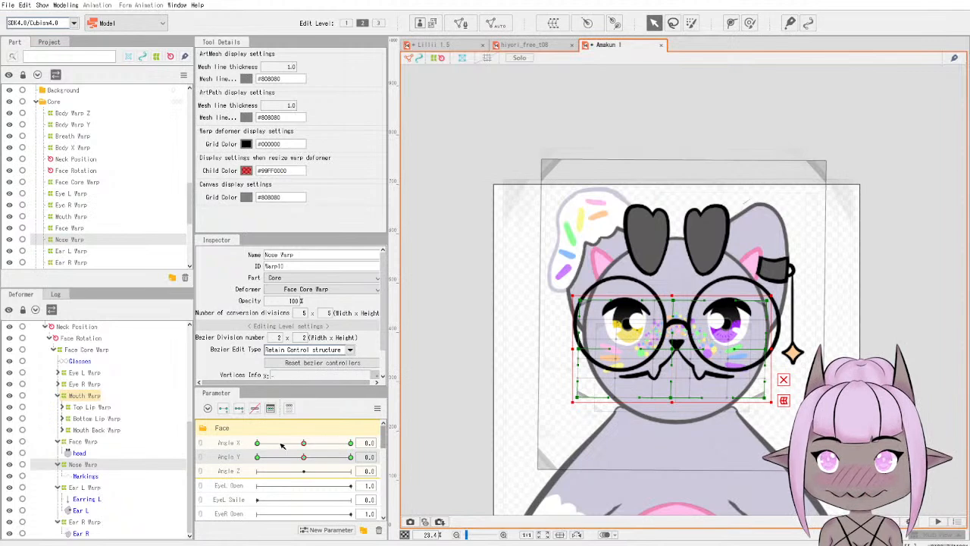
{"action": "left_click_drag", "start_coordinate": [303, 457], "coordinate": [350, 456]}
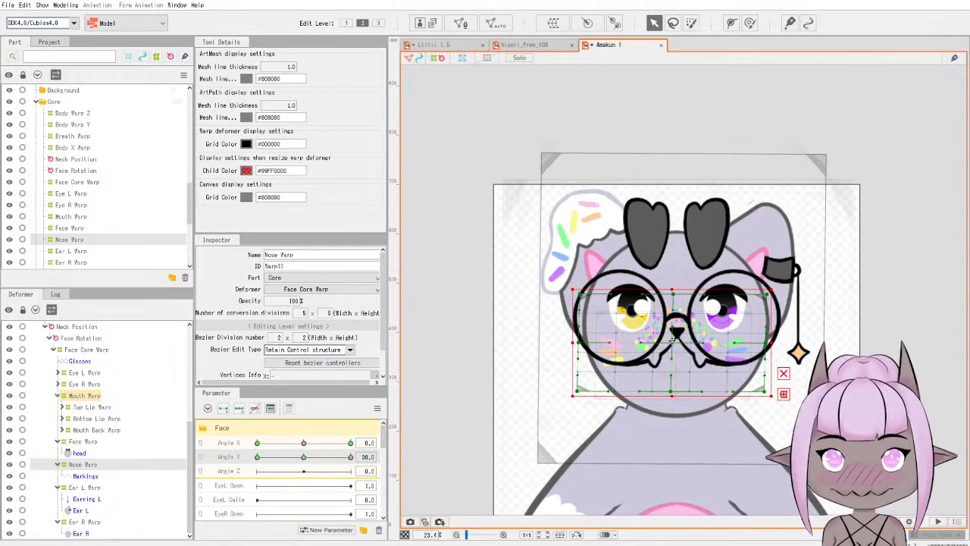
{"action": "left_click_drag", "start_coordinate": [673, 334], "coordinate": [673, 333]}
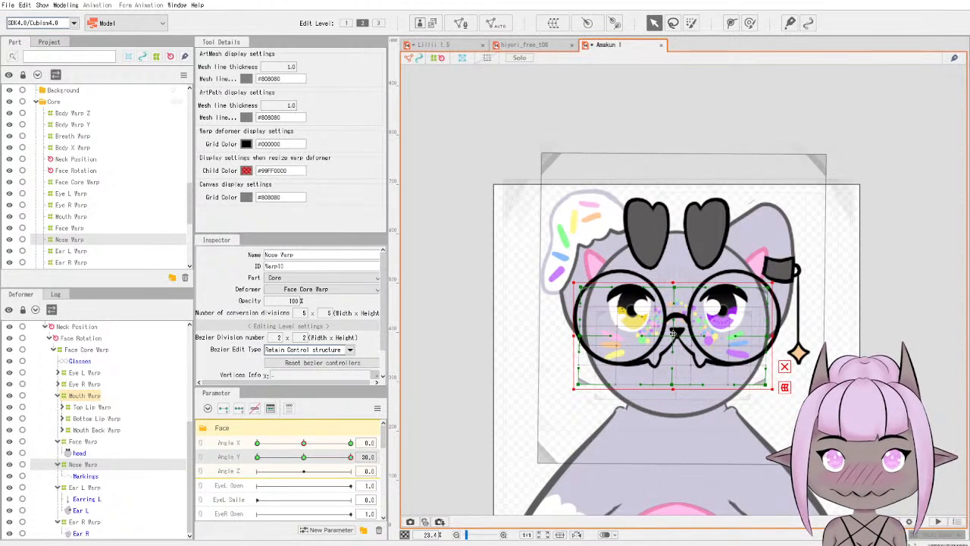
{"action": "left_click_drag", "start_coordinate": [673, 334], "coordinate": [672, 332]}
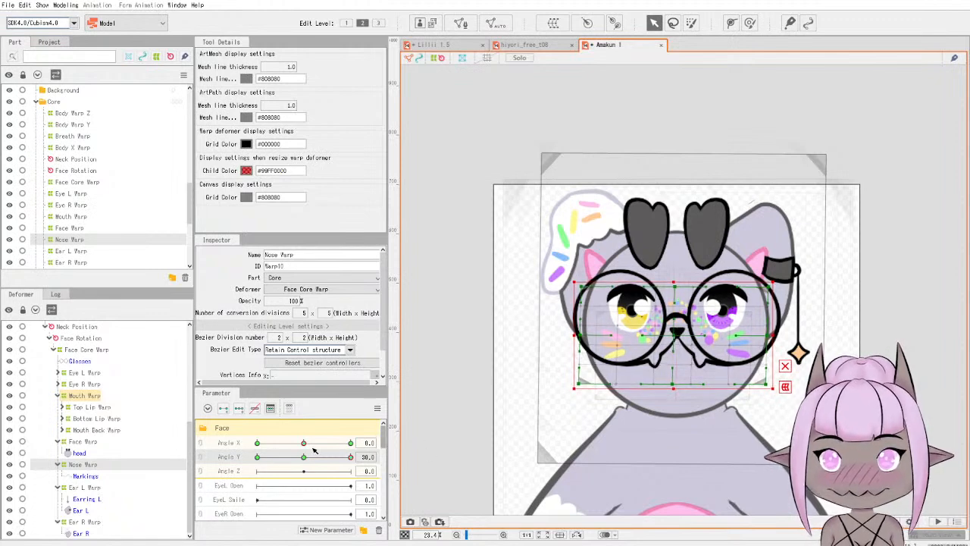
Move Nose Warp slightly down at Angle Y -30, pull its lower edge inward, and return Angle Y to 0.
{"action": "left_click_drag", "start_coordinate": [350, 457], "coordinate": [256, 457]}
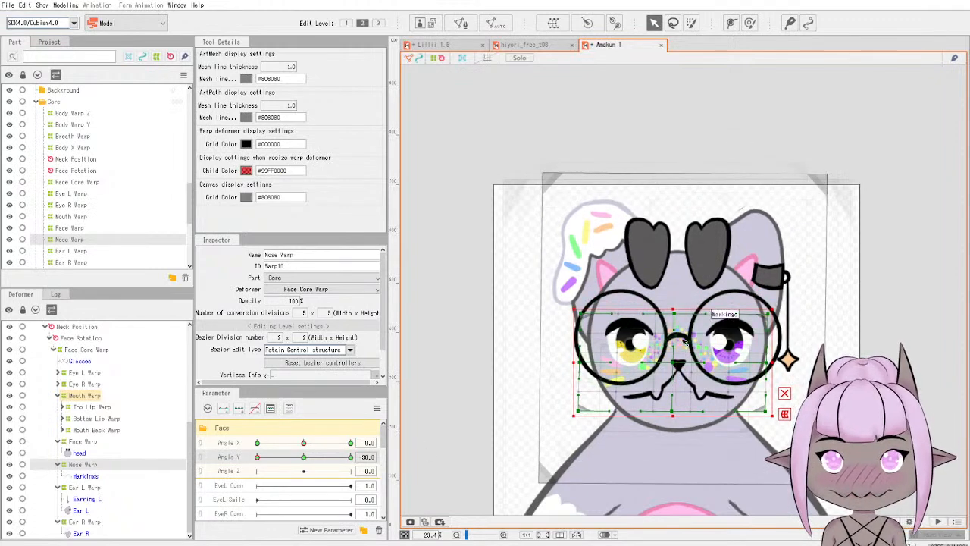
{"action": "left_click_drag", "start_coordinate": [671, 354], "coordinate": [674, 367]}
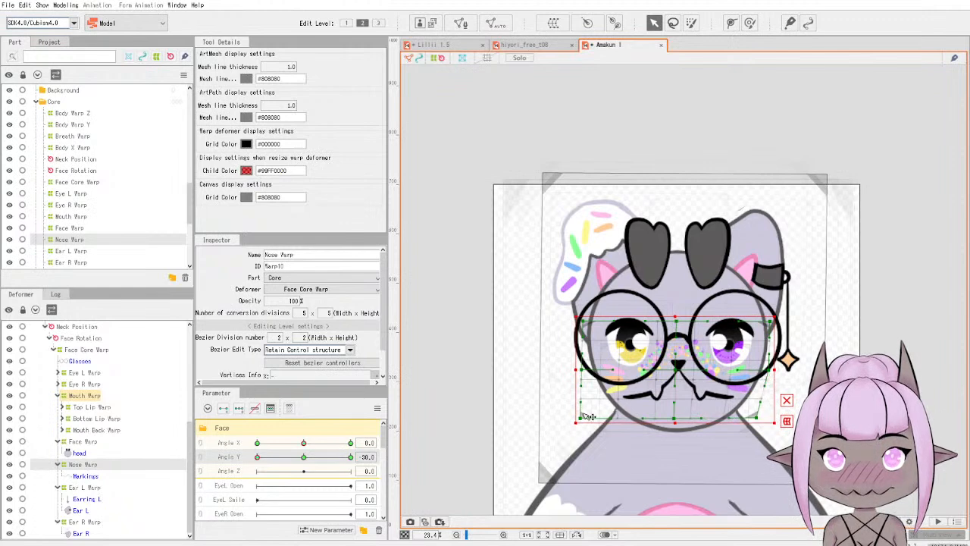
{"action": "left_click_drag", "start_coordinate": [579, 418], "coordinate": [591, 417]}
{"action": "left_click_drag", "start_coordinate": [347, 456], "coordinate": [304, 454]}
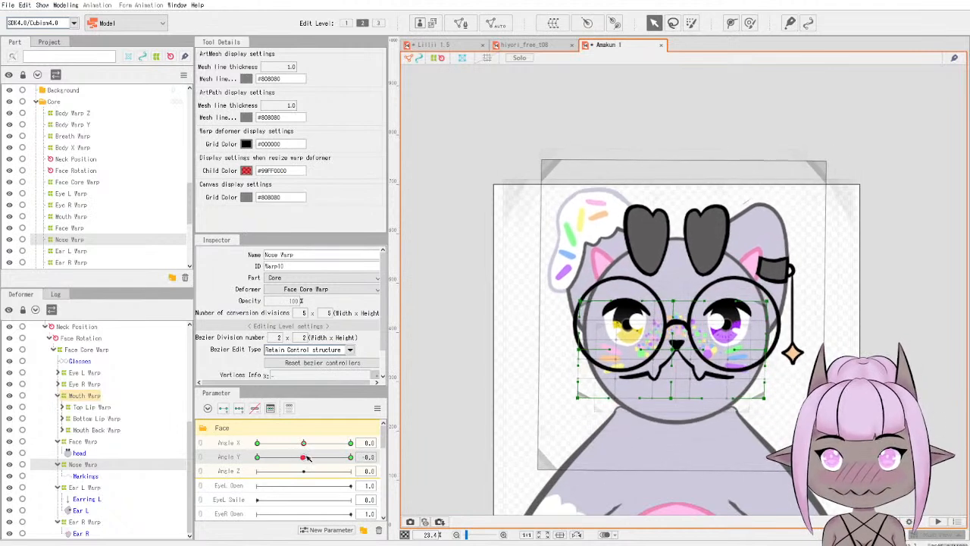
Link Angle X with Angle Y and turn the cat's head to Angle X -30 to check the combined movement.
{"action": "left_click", "coordinate": [201, 452]}
{"action": "left_click_drag", "start_coordinate": [308, 463], "coordinate": [228, 463]}
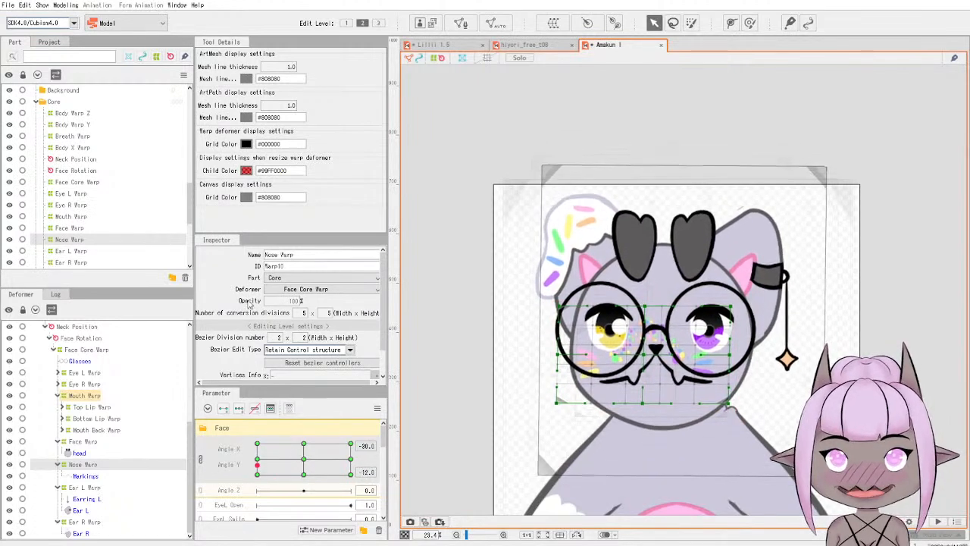
Switch to the Lillii 1.5 model, link Angle X with Angle Y, and sweep the head through its diagonal poses.
{"action": "left_click", "coordinate": [445, 45]}
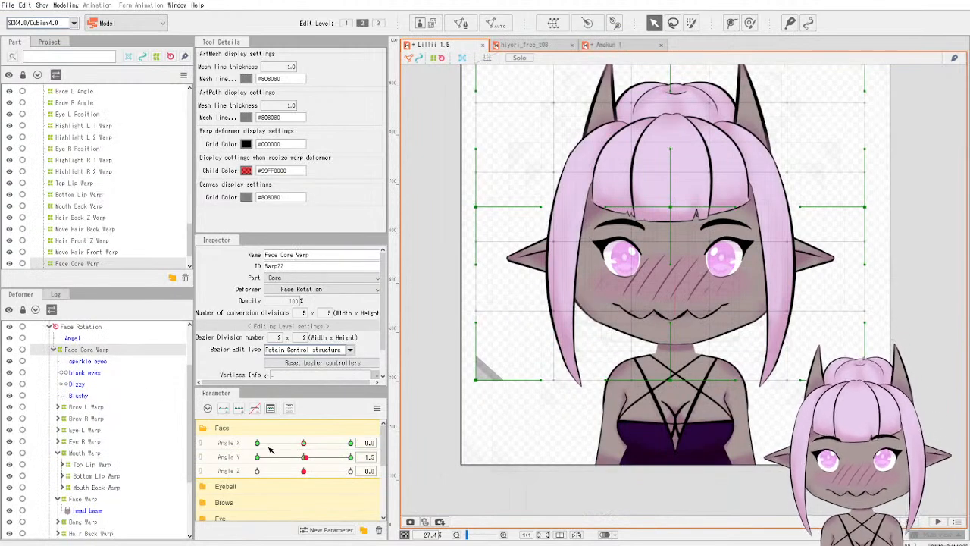
{"action": "left_click", "coordinate": [202, 455]}
{"action": "left_click_drag", "start_coordinate": [304, 458], "coordinate": [228, 410]}
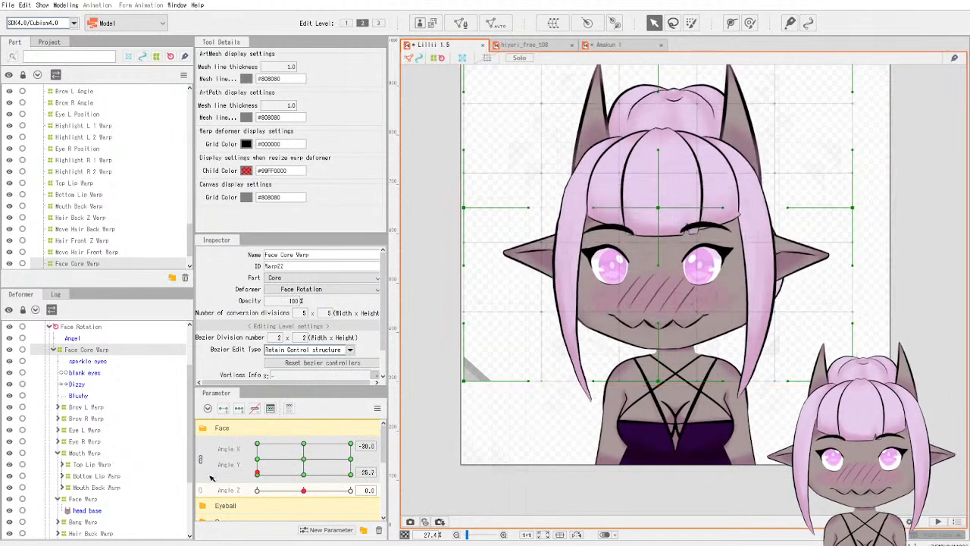
{"action": "left_click_drag", "start_coordinate": [214, 447], "coordinate": [414, 488]}
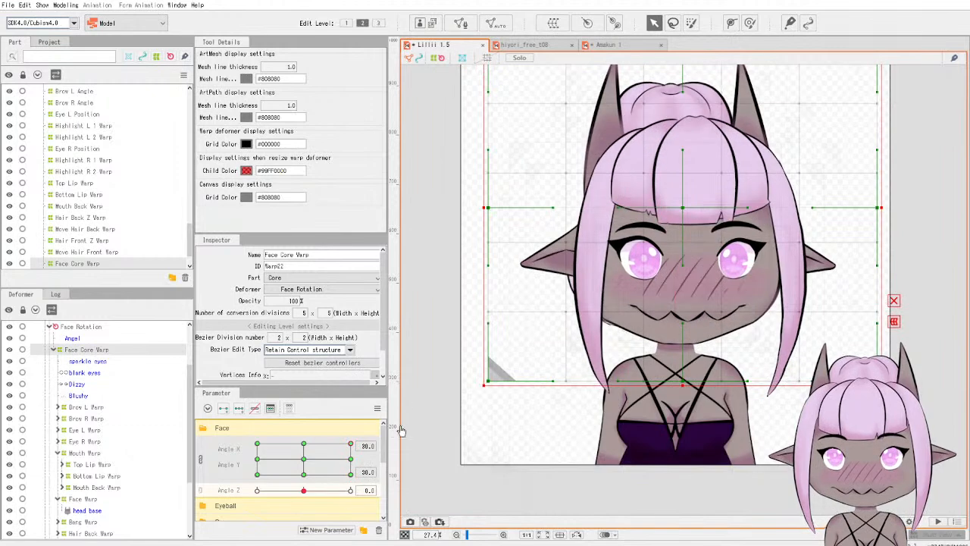
Return to the Amakun 1 model and test the head near the Angle X -30, Angle Y 0 pose.
{"action": "left_click", "coordinate": [543, 45]}
{"action": "left_click", "coordinate": [604, 44]}
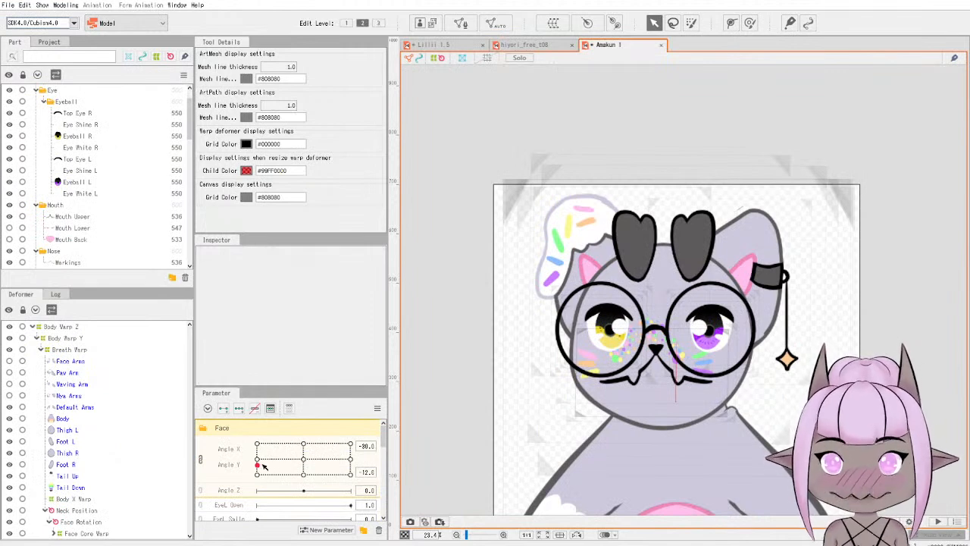
{"action": "left_click_drag", "start_coordinate": [257, 467], "coordinate": [256, 459]}
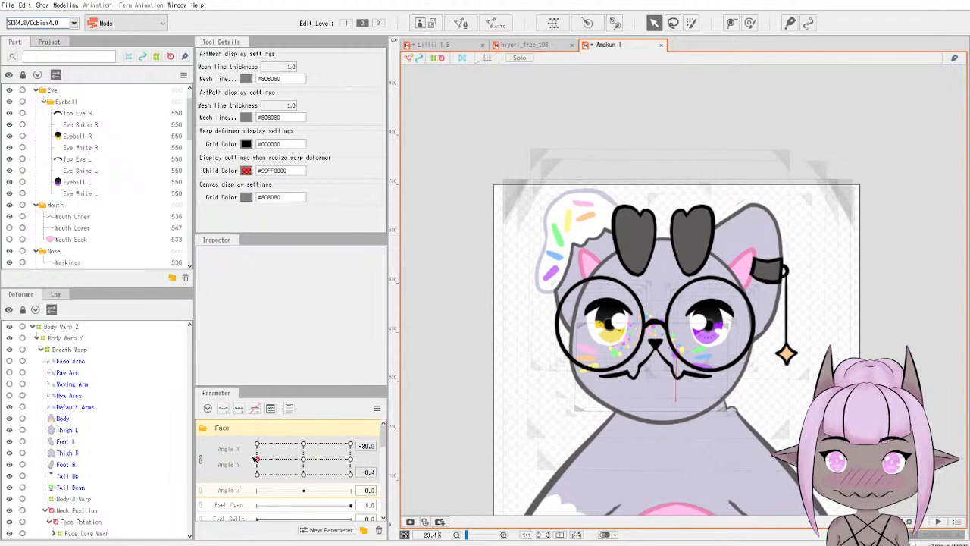
In Lillii 1.5, examine the Angle X and Angle Y keys on the brow, eye, mouth and ear deformers under Face Core Warp.
{"action": "left_click", "coordinate": [445, 43]}
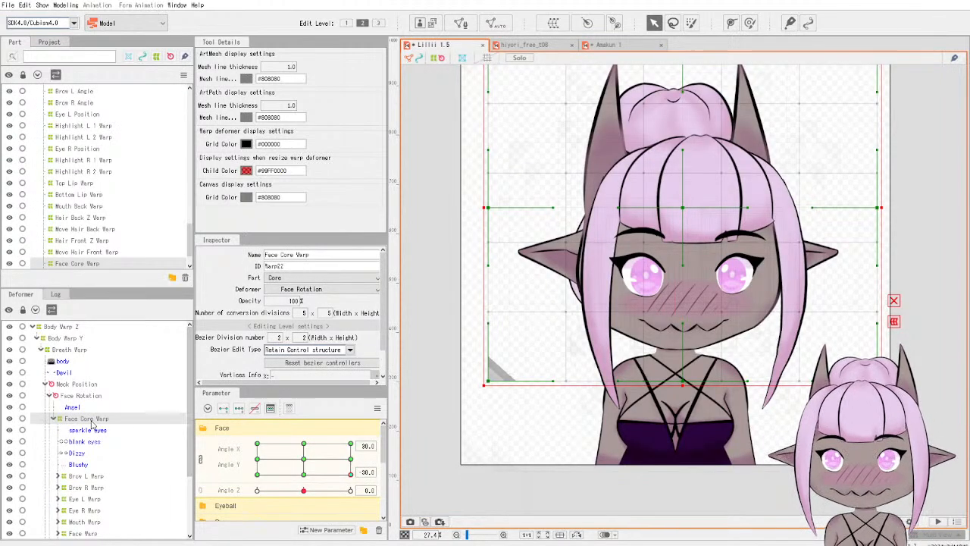
{"action": "left_click", "coordinate": [92, 476]}
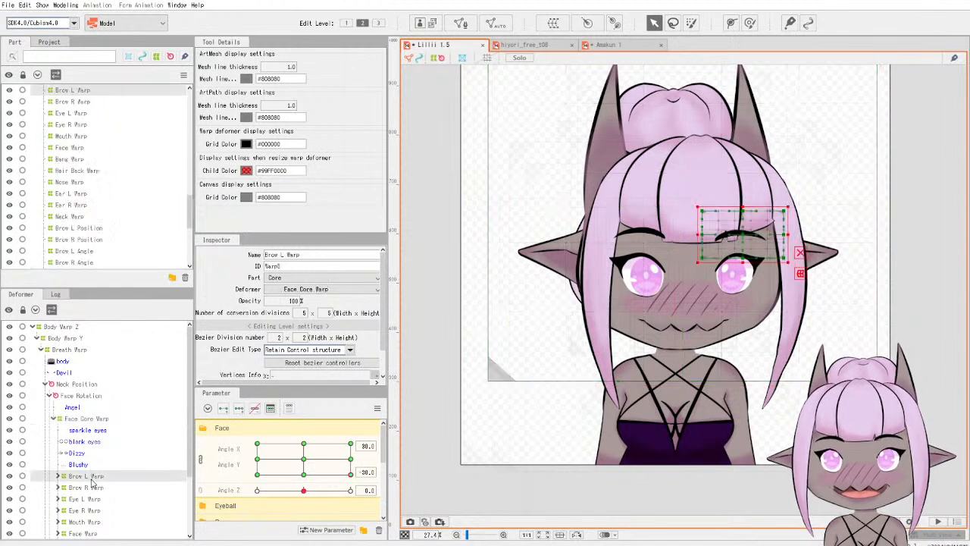
{"action": "left_click", "coordinate": [92, 488]}
{"action": "left_click", "coordinate": [92, 510]}
{"action": "left_click", "coordinate": [91, 521]}
{"action": "scroll", "coordinate": [93, 524], "scroll_direction": "down", "scroll_amount": 2}
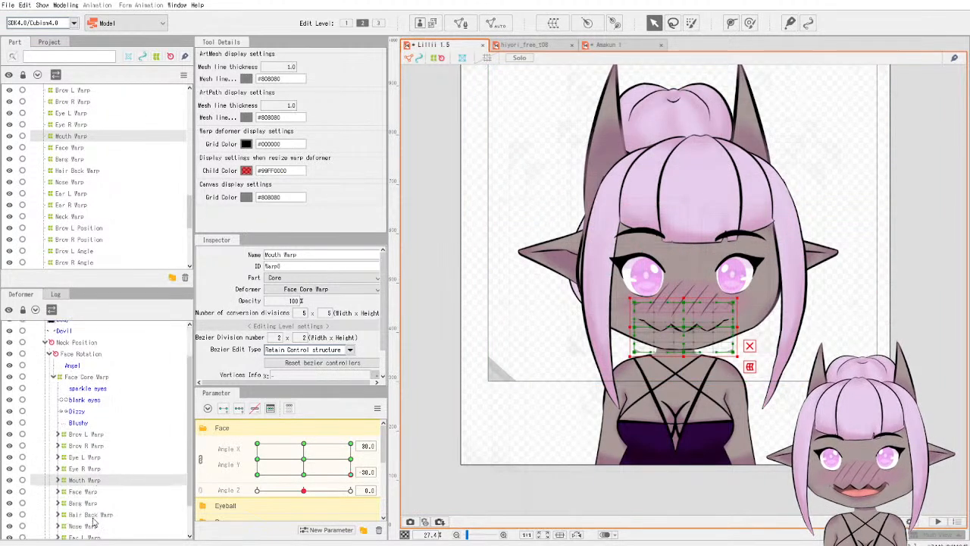
{"action": "left_click", "coordinate": [92, 488]}
{"action": "left_click", "coordinate": [91, 499]}
{"action": "left_click", "coordinate": [91, 510]}
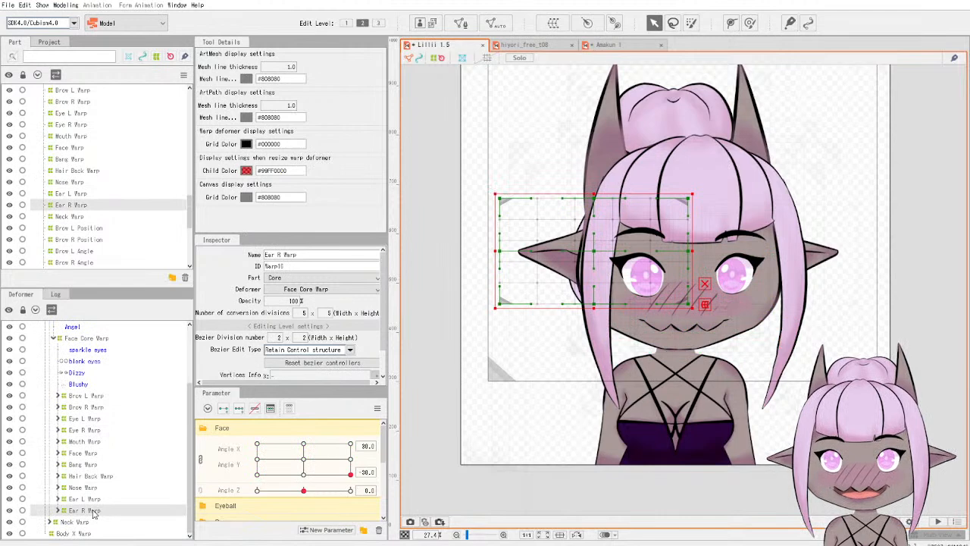
{"action": "left_click", "coordinate": [91, 500]}
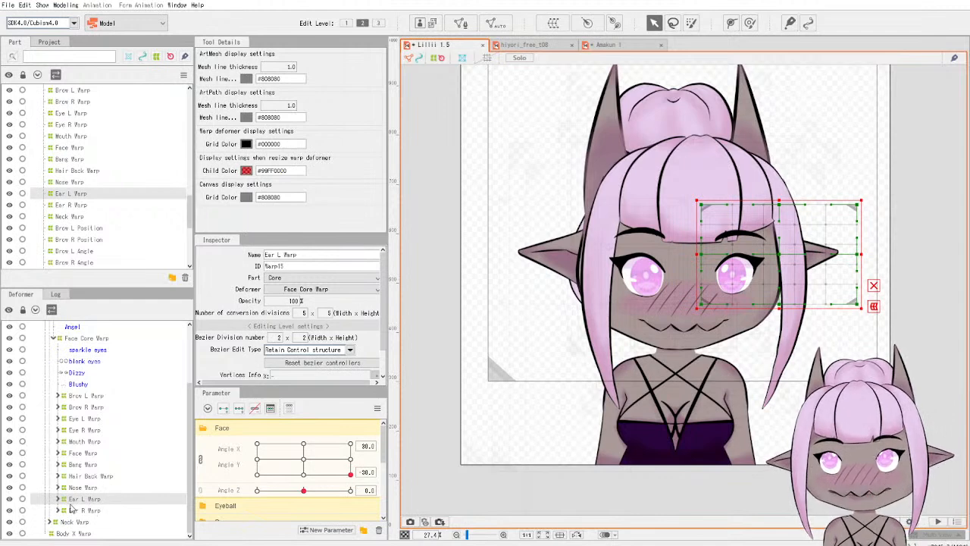
{"action": "left_click", "coordinate": [86, 512]}
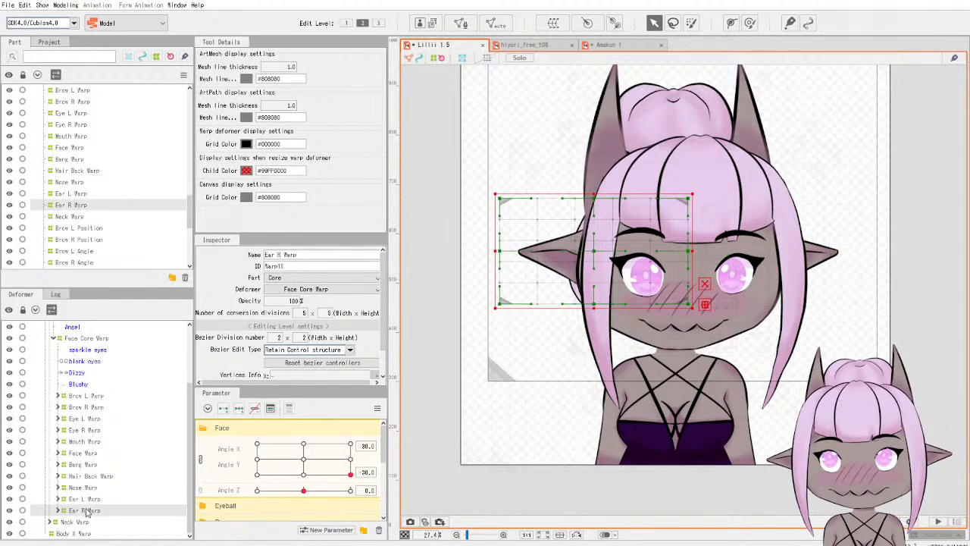
{"action": "left_click", "coordinate": [89, 501]}
Go through Lillii's face deformers again from Brow L Warp to Ear R Warp, comparing their linked Angle X/Y keys.
{"action": "left_click", "coordinate": [97, 397]}
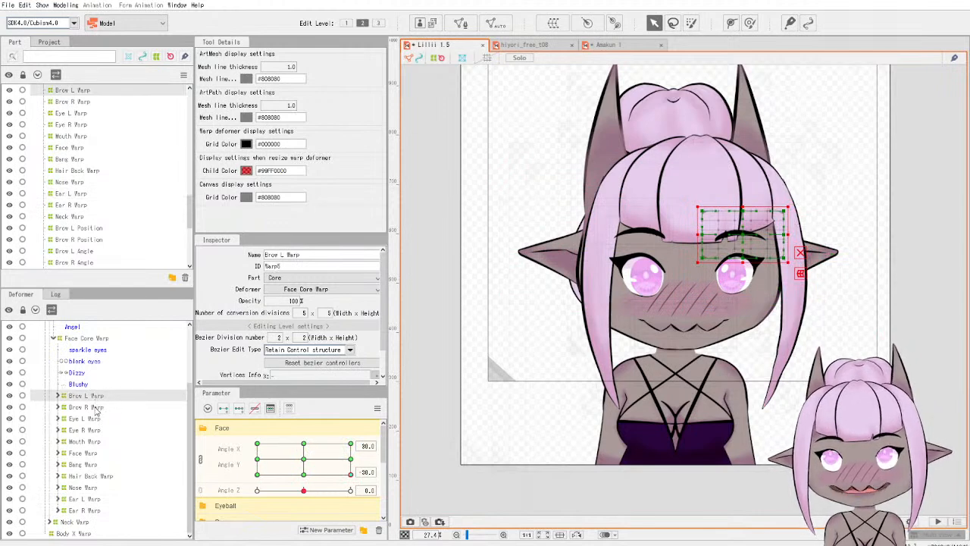
{"action": "left_click", "coordinate": [96, 408]}
{"action": "left_click", "coordinate": [95, 420]}
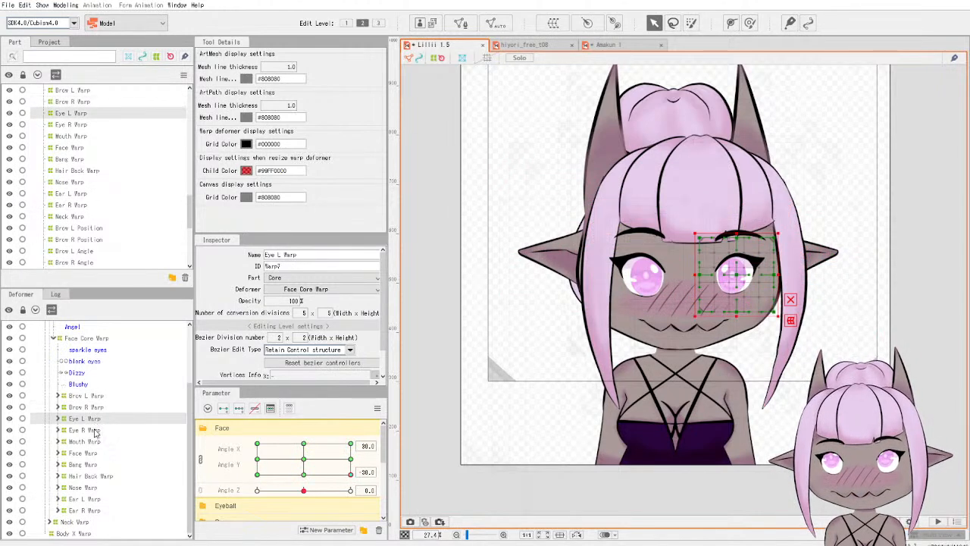
{"action": "left_click", "coordinate": [95, 430]}
{"action": "left_click", "coordinate": [95, 442]}
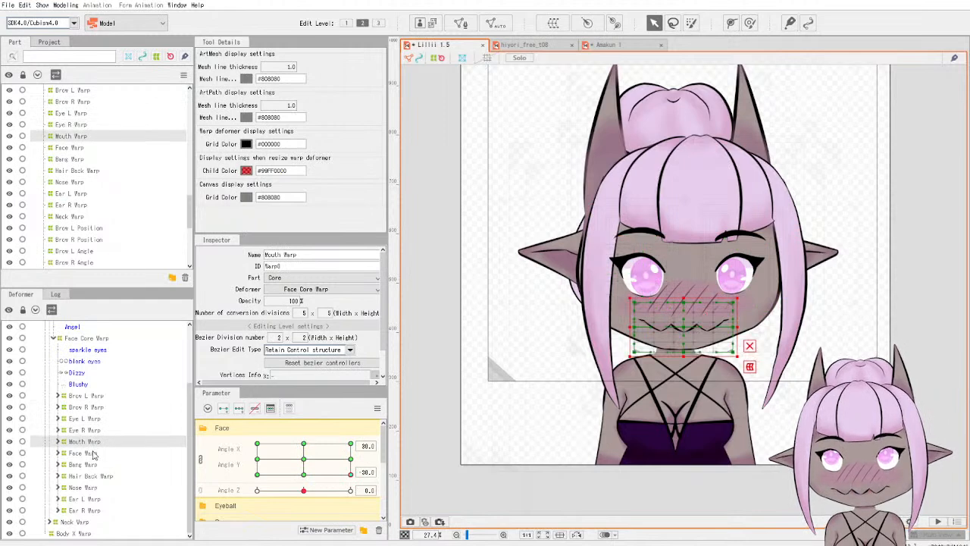
{"action": "left_click", "coordinate": [94, 454]}
{"action": "left_click", "coordinate": [92, 465]}
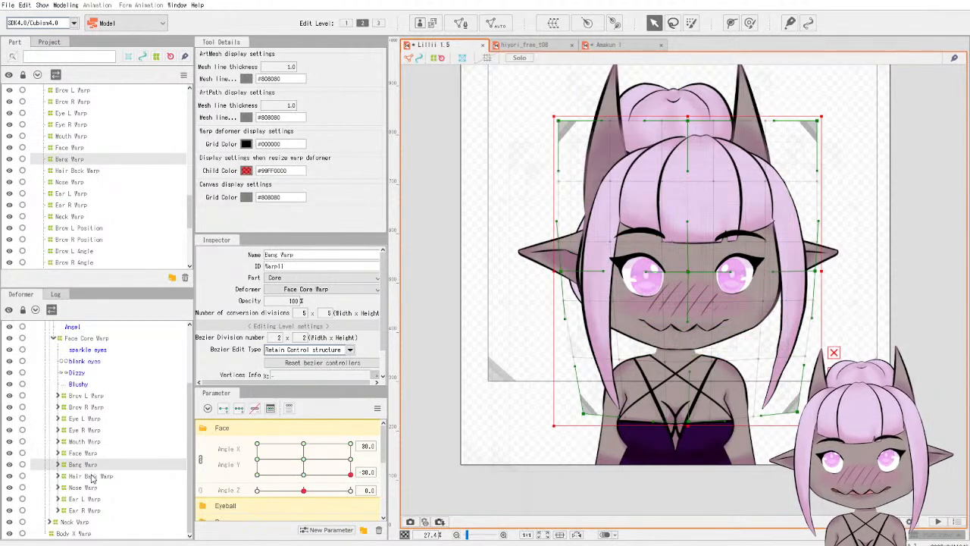
{"action": "left_click", "coordinate": [92, 477]}
{"action": "left_click", "coordinate": [92, 489]}
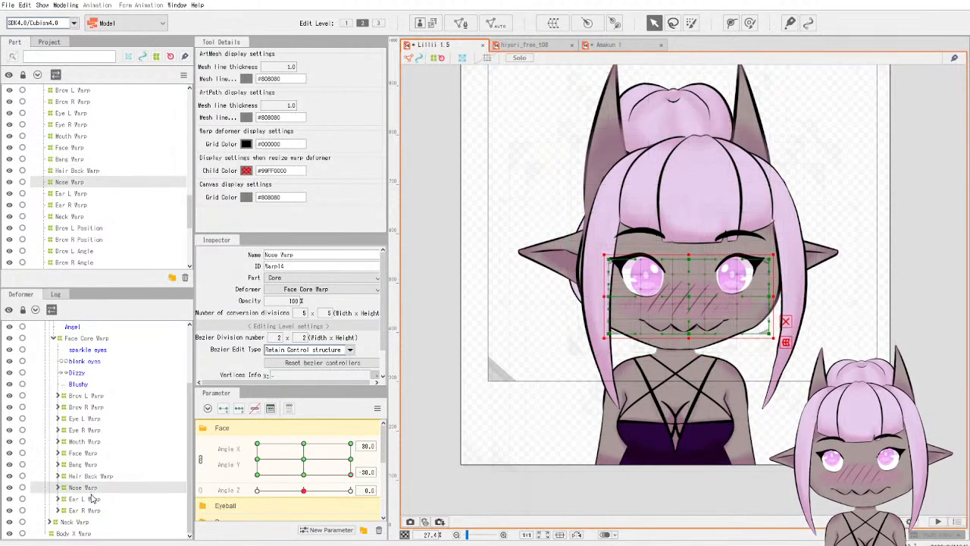
{"action": "left_click", "coordinate": [92, 500]}
{"action": "left_click", "coordinate": [92, 491]}
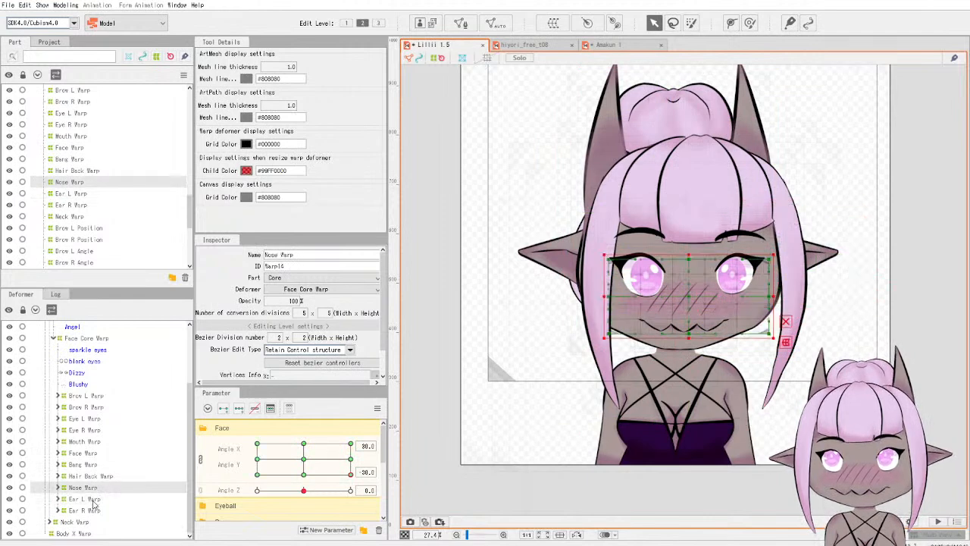
{"action": "left_click", "coordinate": [92, 500]}
{"action": "left_click", "coordinate": [92, 510]}
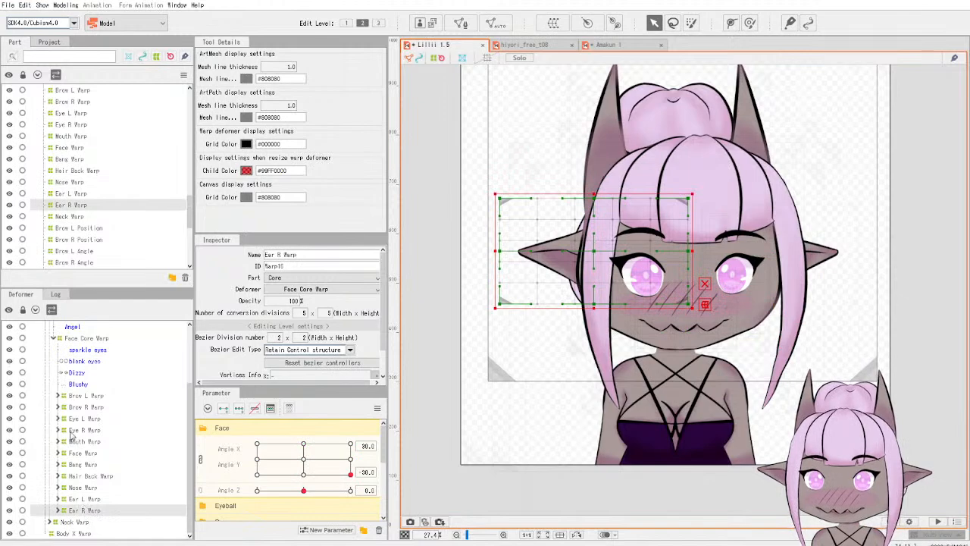
{"action": "left_click", "coordinate": [95, 397]}
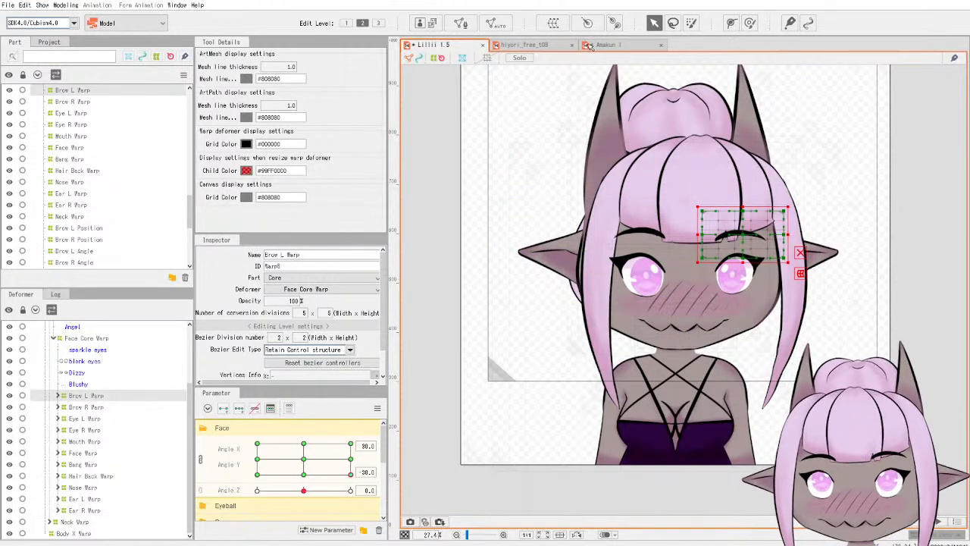
Go back to the Amakun 1 model and test the linked Angle X/Y movement along Angle X -30.
{"action": "left_click", "coordinate": [522, 45]}
{"action": "left_click", "coordinate": [606, 44]}
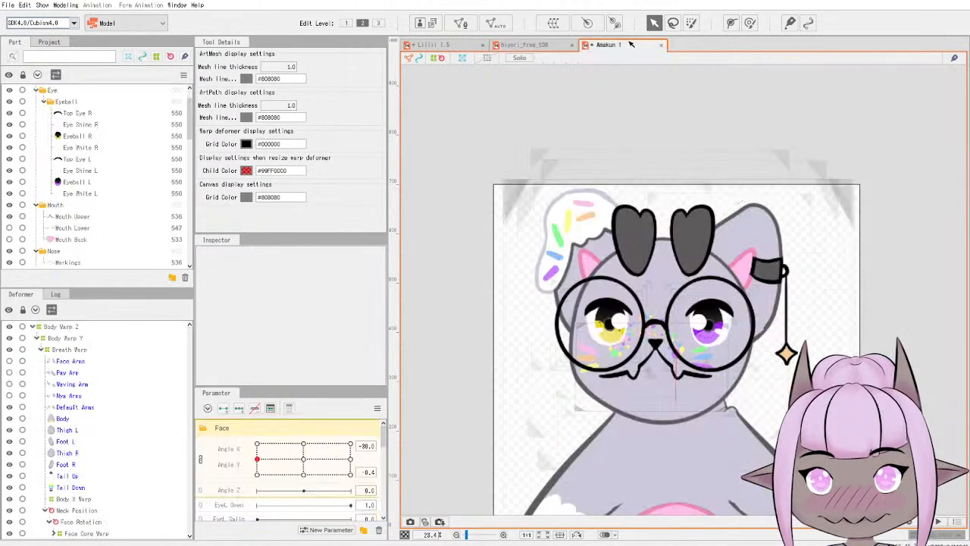
{"action": "left_click_drag", "start_coordinate": [258, 460], "coordinate": [224, 440]}
{"action": "left_click_drag", "start_coordinate": [210, 464], "coordinate": [208, 461]}
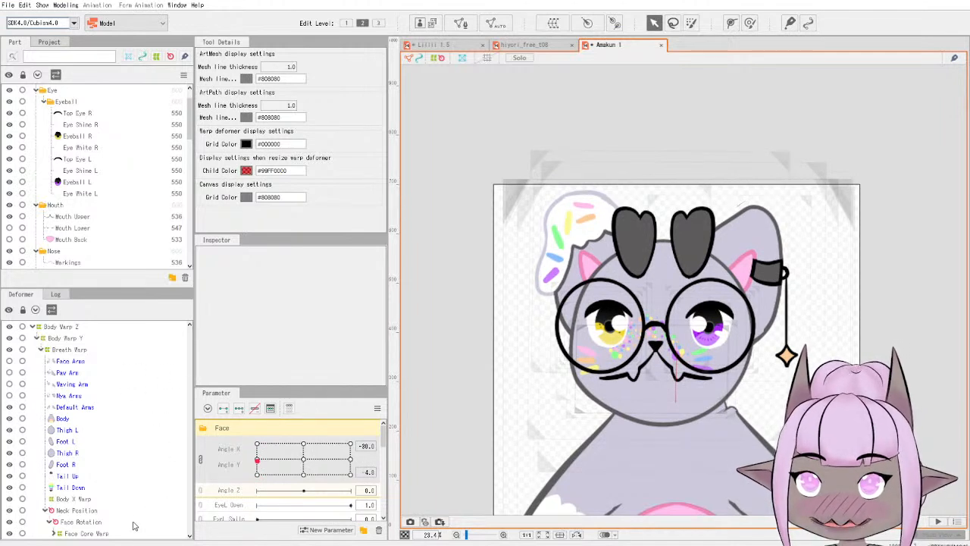
Set the linked Angle X/Y to 0, 0 and synthesize the corners for Eye L Warp under Face Core Warp.
{"action": "left_click", "coordinate": [86, 534]}
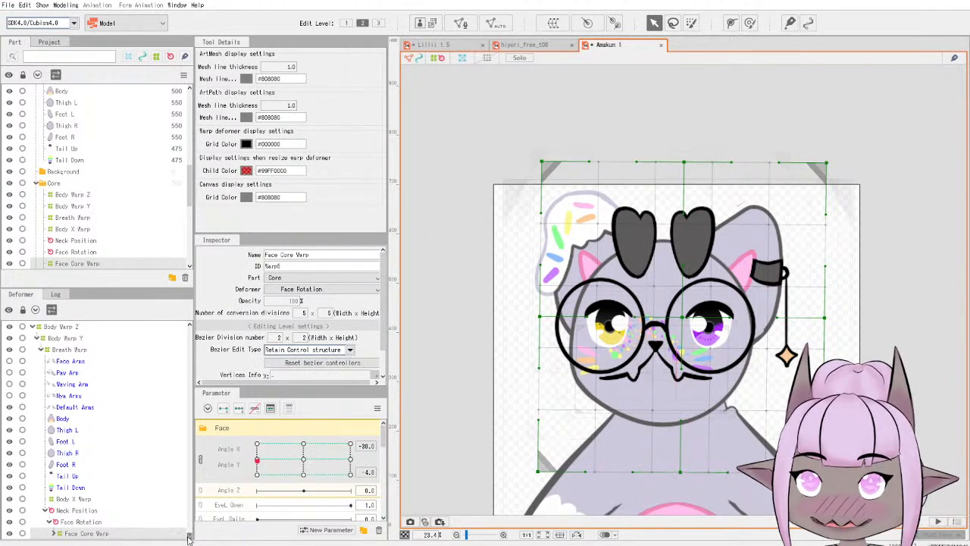
{"action": "scroll", "coordinate": [85, 499], "scroll_direction": "down", "scroll_amount": 3}
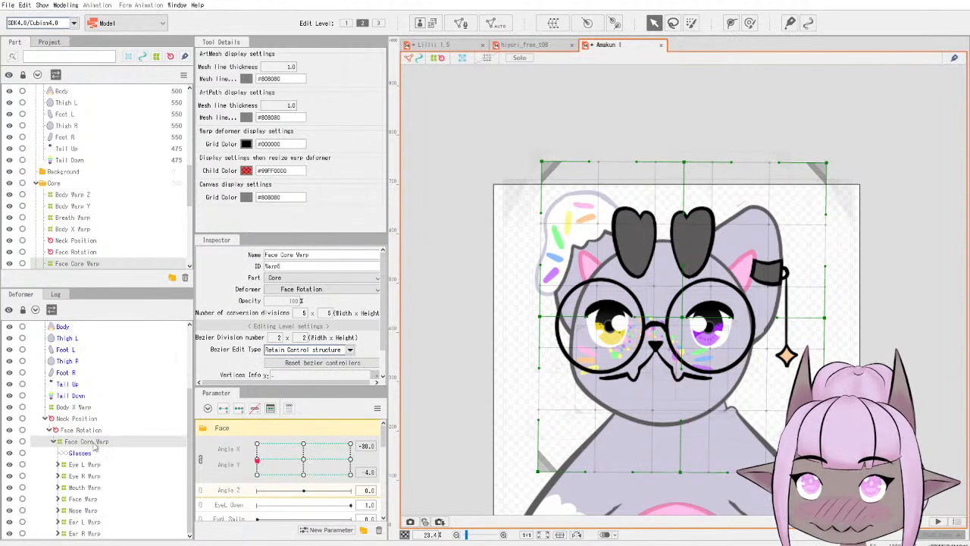
{"action": "left_click", "coordinate": [94, 465]}
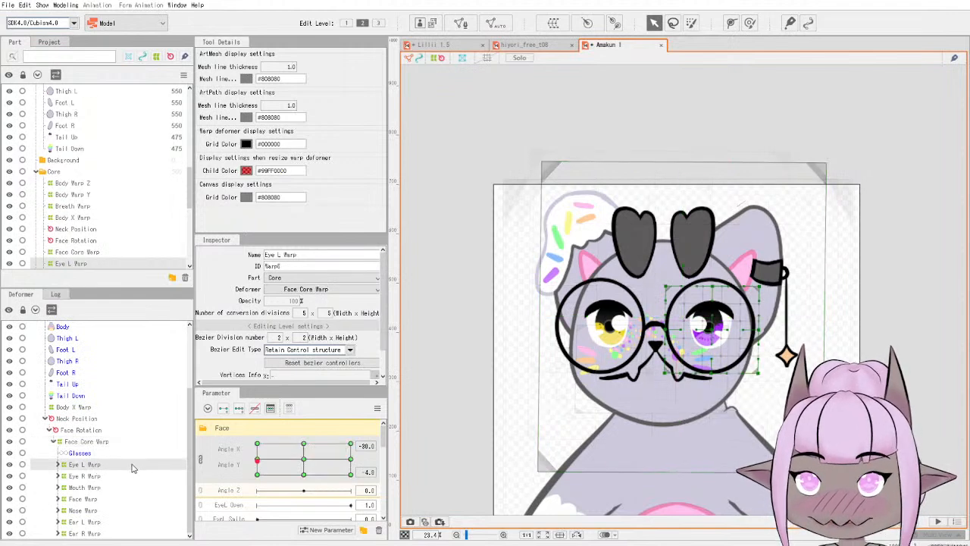
{"action": "left_click_drag", "start_coordinate": [257, 460], "coordinate": [304, 459]}
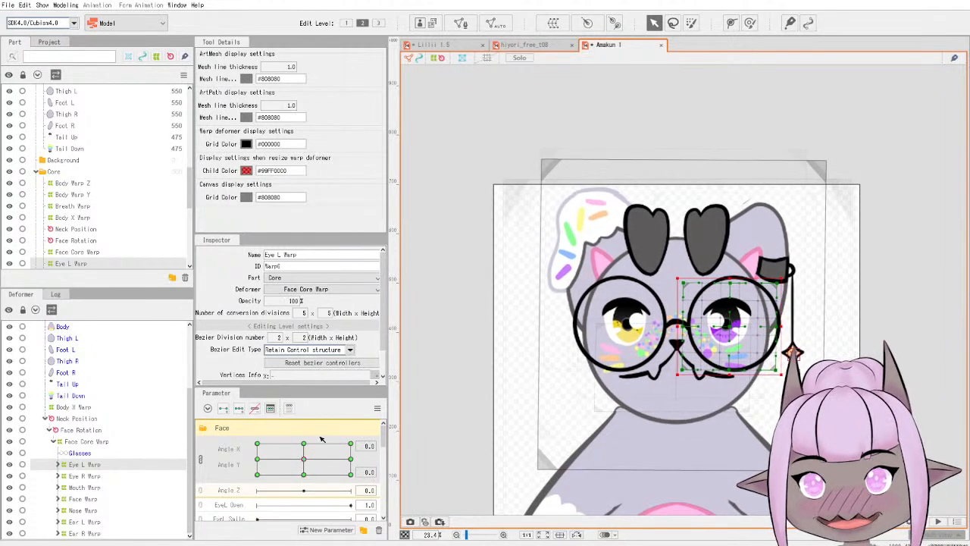
{"action": "left_click", "coordinate": [377, 408]}
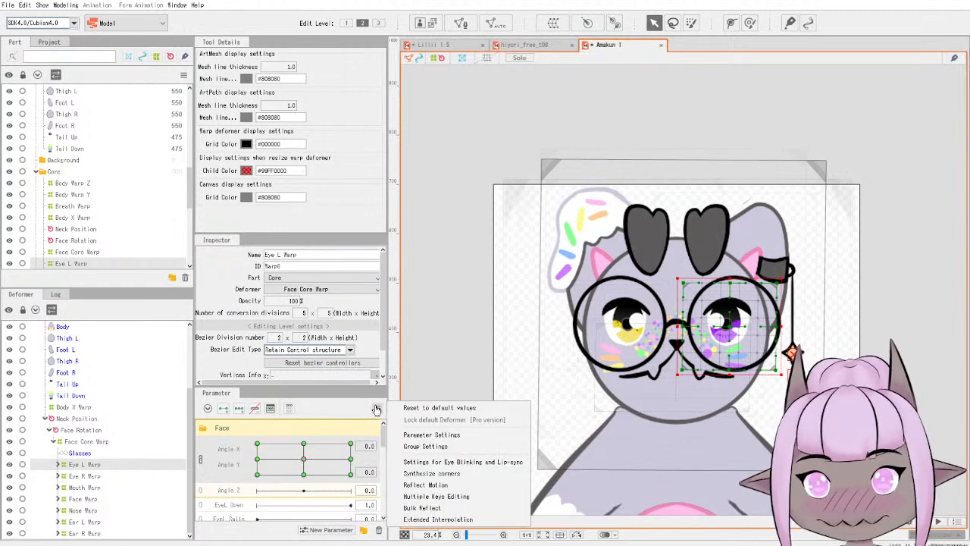
{"action": "left_click", "coordinate": [446, 474]}
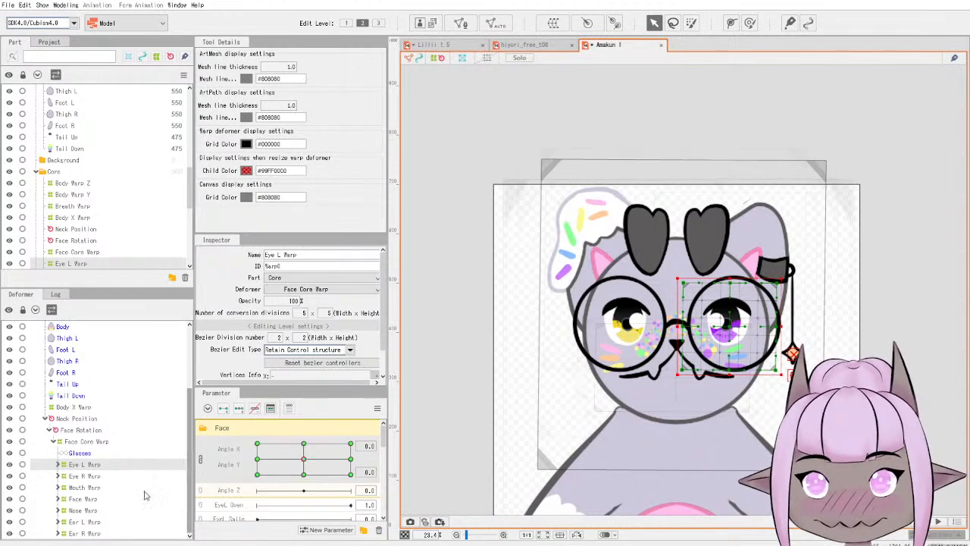
Synthesize the linked Angle X/Y corners for Eye R Warp.
{"action": "left_click", "coordinate": [85, 475]}
{"action": "left_click", "coordinate": [377, 408]}
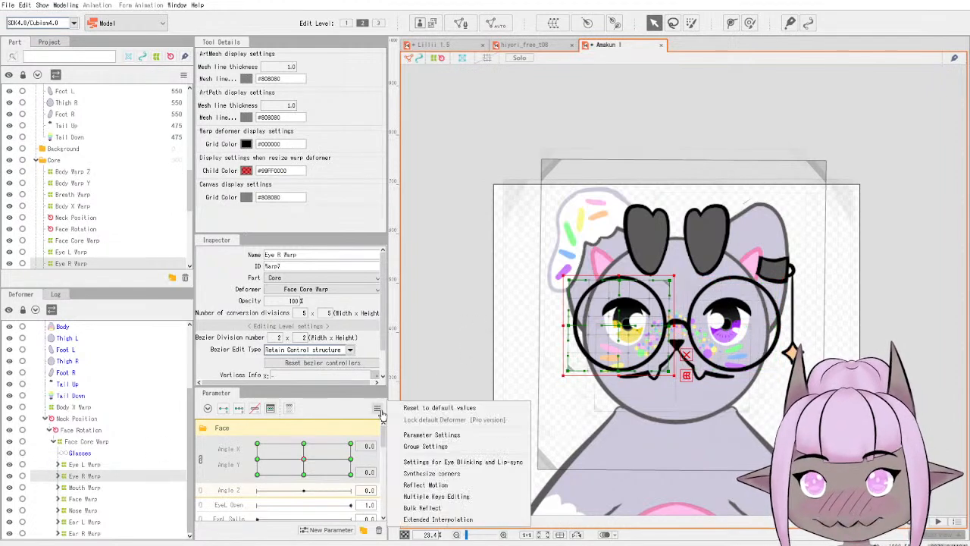
{"action": "left_click", "coordinate": [446, 468]}
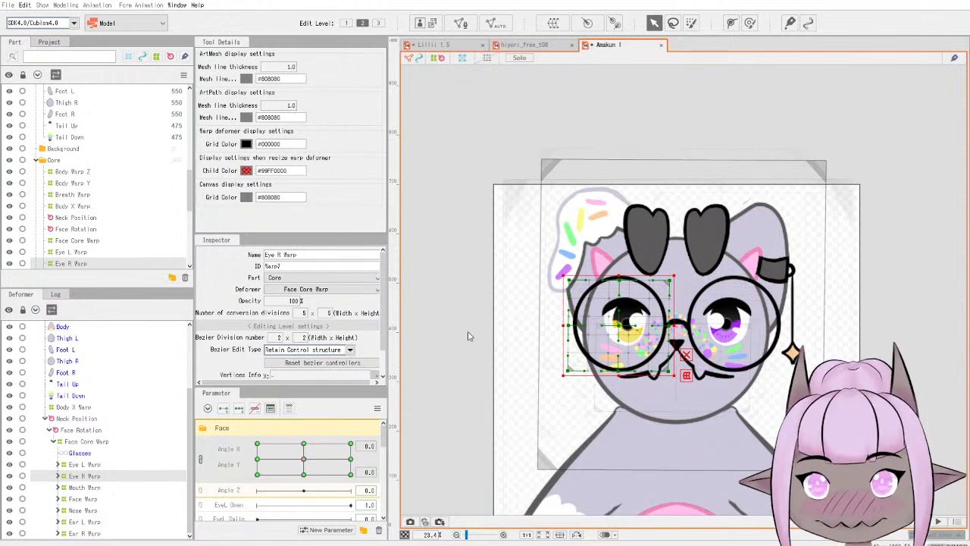
Synthesize the linked Angle X/Y corners for Mouth Warp.
{"action": "left_click", "coordinate": [74, 487]}
{"action": "left_click", "coordinate": [376, 408]}
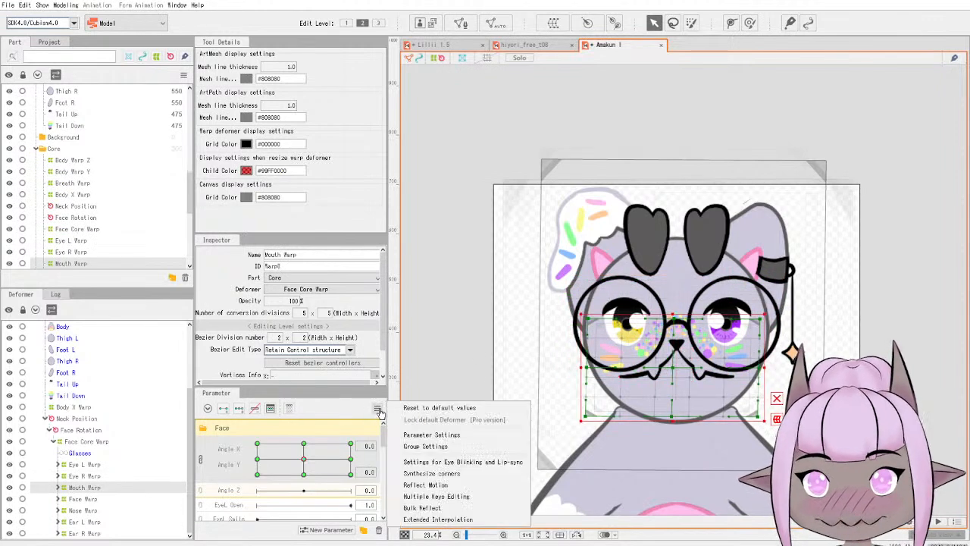
{"action": "left_click", "coordinate": [422, 476]}
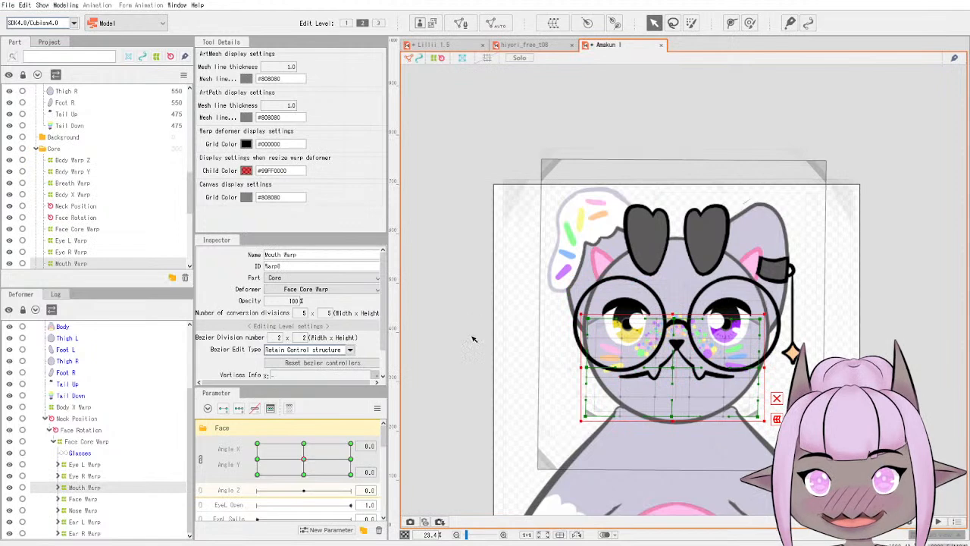
Select Face Warp under Face Core Warp and synthesize its linked Angle X/Y corners.
{"action": "left_click", "coordinate": [99, 442]}
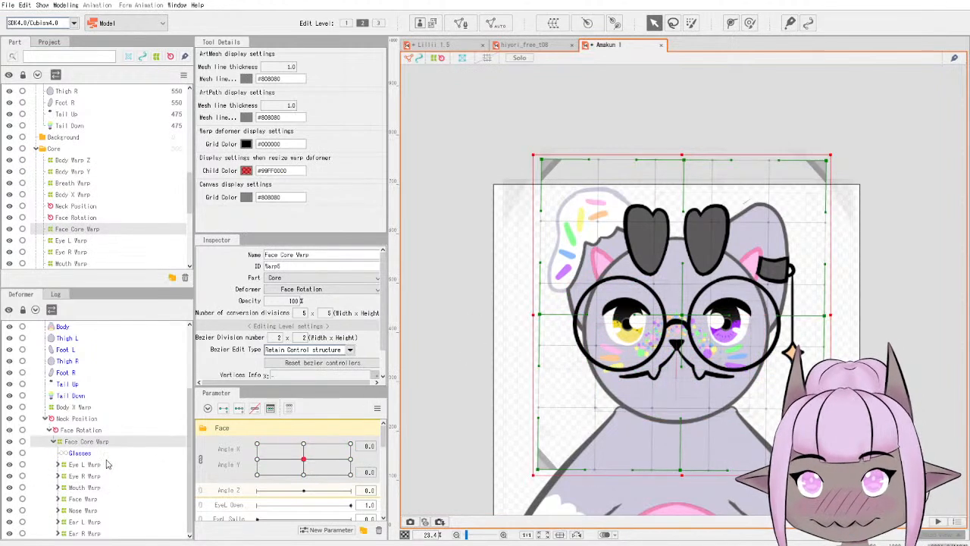
{"action": "left_click", "coordinate": [107, 464]}
{"action": "left_click", "coordinate": [104, 476]}
{"action": "left_click", "coordinate": [103, 487]}
{"action": "left_click", "coordinate": [108, 499]}
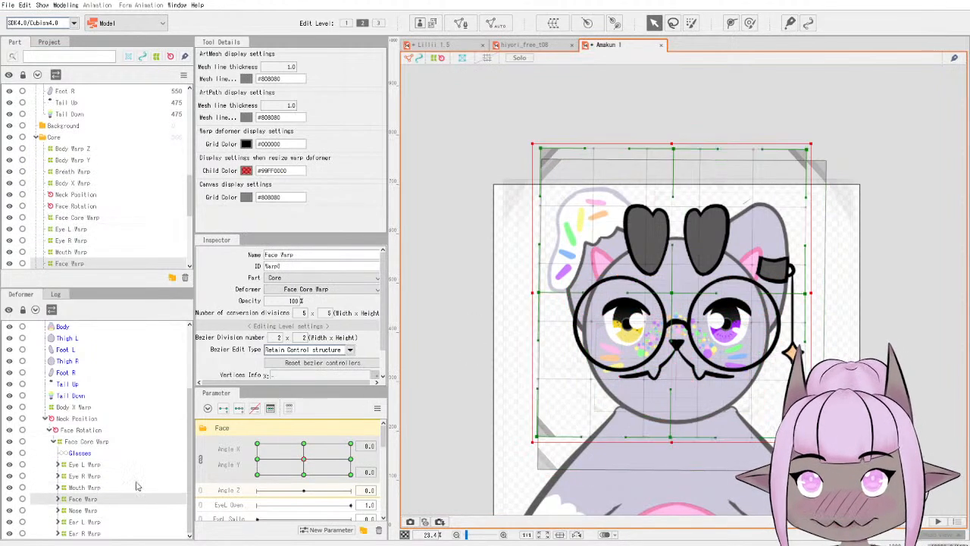
{"action": "left_click", "coordinate": [376, 408]}
{"action": "left_click", "coordinate": [424, 477]}
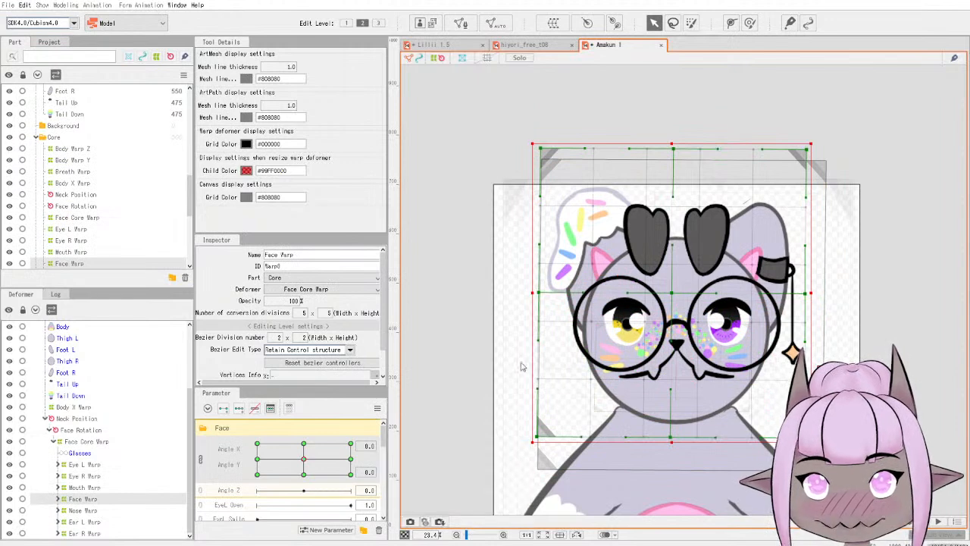
Synthesize the linked Angle X/Y corners for Nose Warp.
{"action": "left_click", "coordinate": [106, 510]}
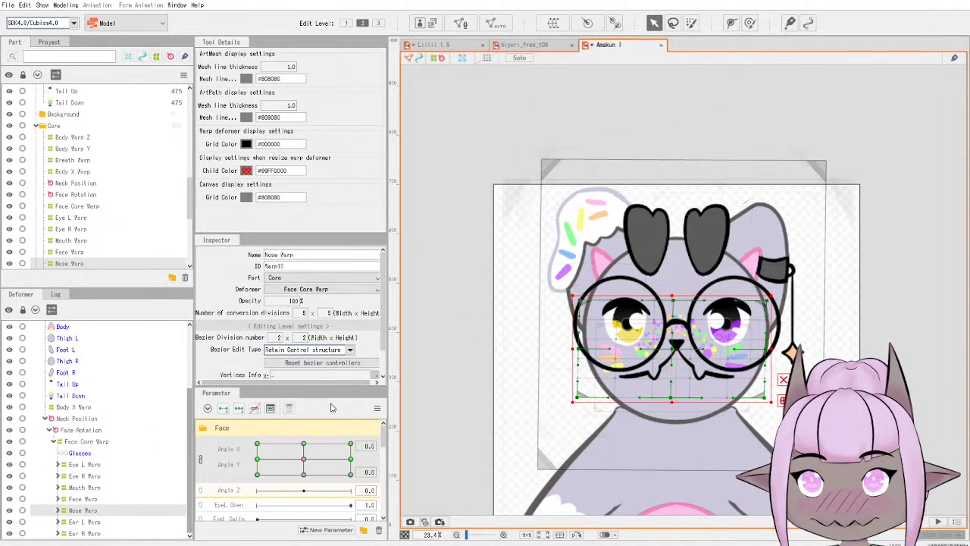
{"action": "left_click", "coordinate": [377, 409]}
{"action": "left_click", "coordinate": [448, 405]}
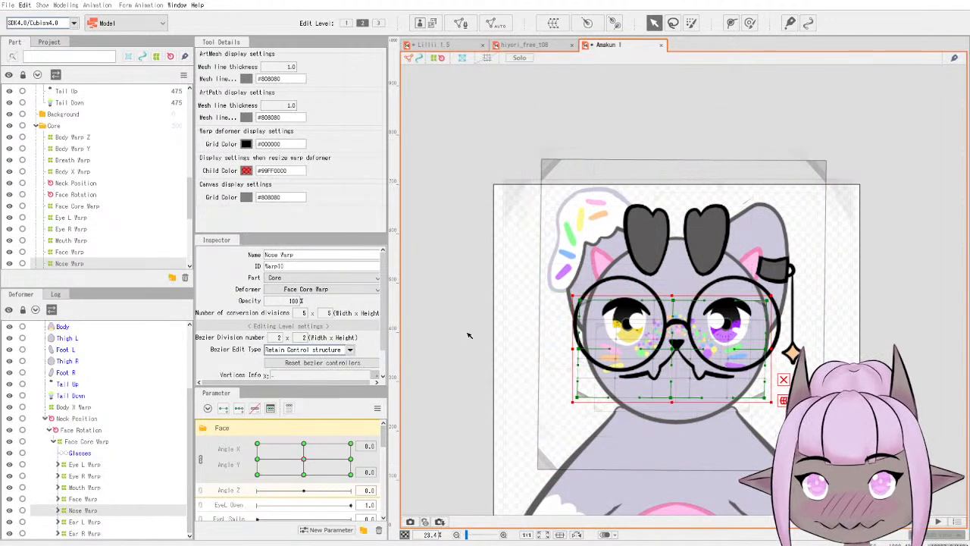
Synthesize the linked Angle X/Y corners for Ear L Warp.
{"action": "left_click", "coordinate": [113, 522]}
{"action": "left_click", "coordinate": [377, 408]}
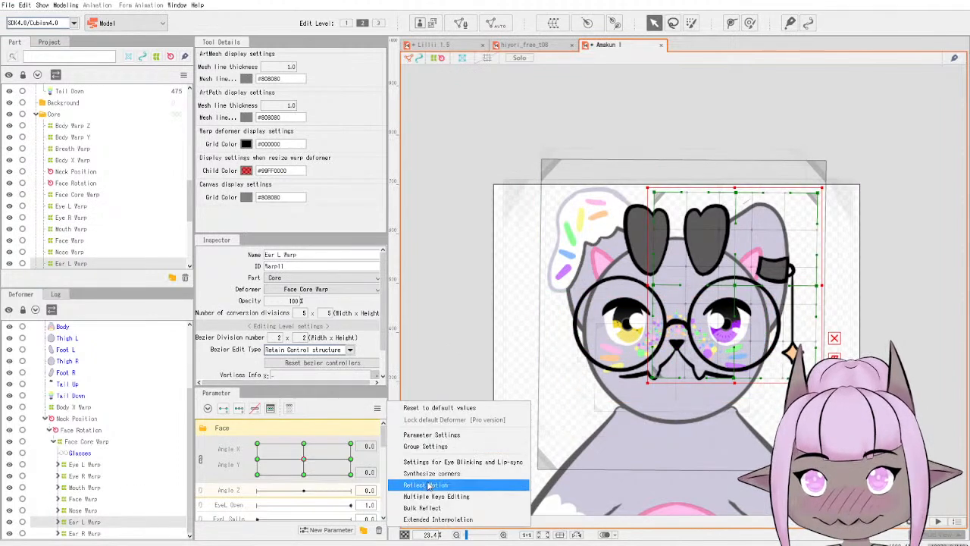
{"action": "left_click", "coordinate": [486, 356]}
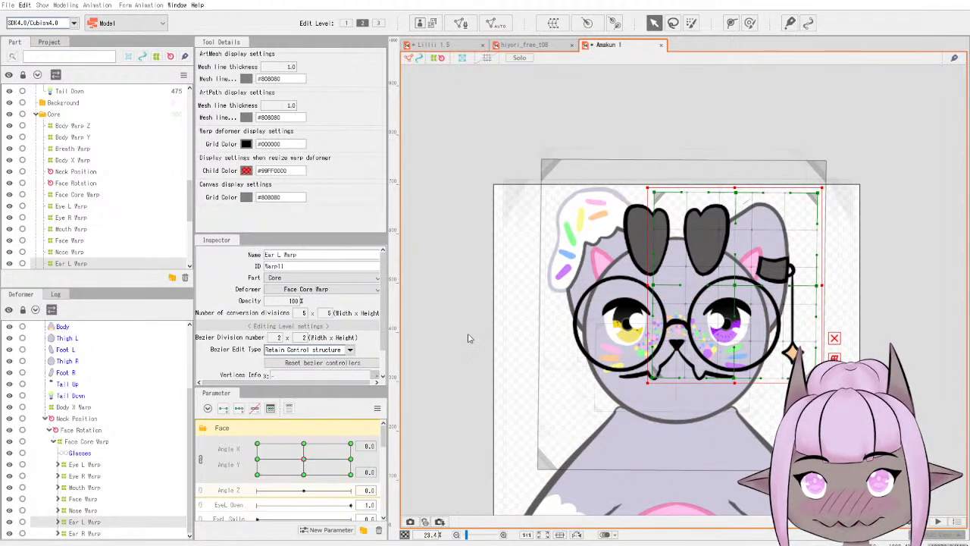
Synthesize the linked Angle X/Y corners for Ear R Warp.
{"action": "left_click", "coordinate": [71, 533]}
{"action": "left_click", "coordinate": [376, 409]}
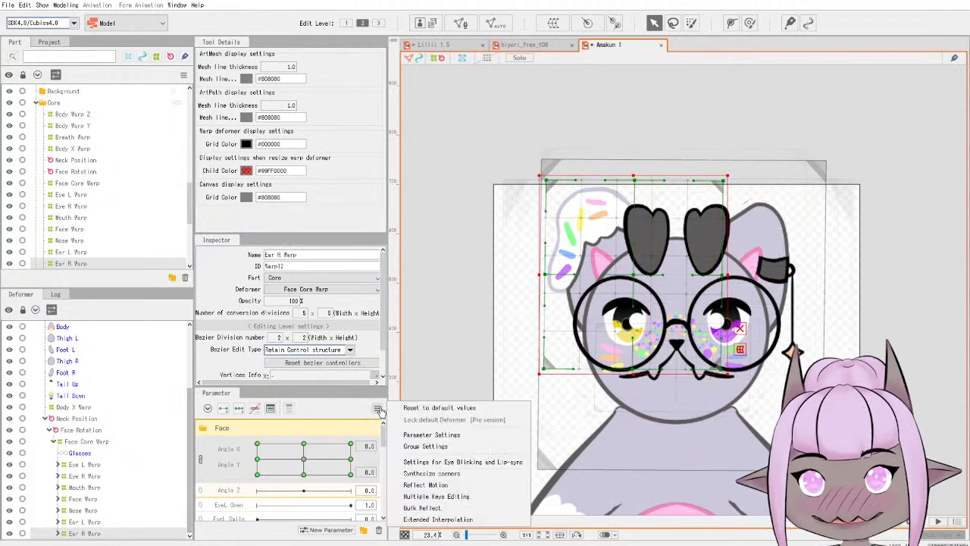
{"action": "left_click", "coordinate": [449, 485]}
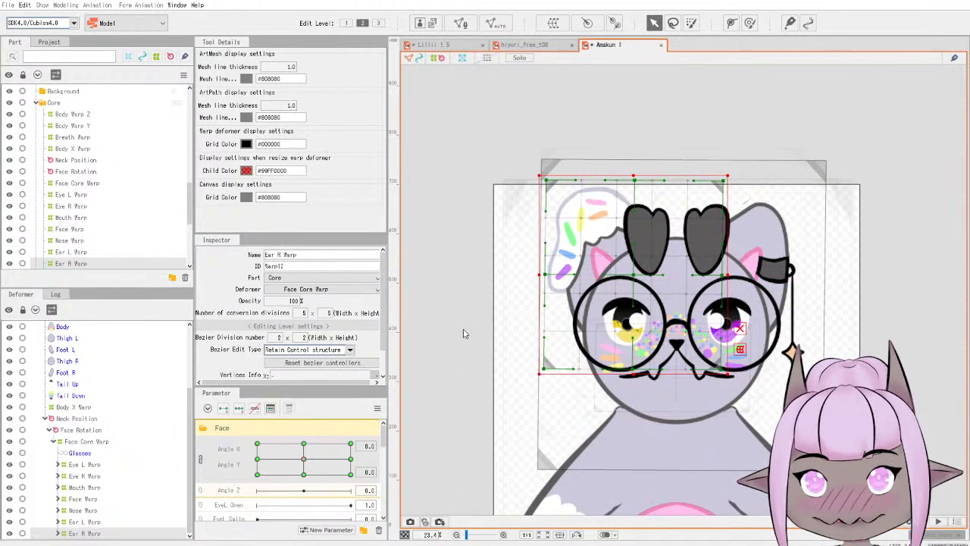
Test the head turn by moving the linked Angle X/Y through its corners and along Angle X -30.
{"action": "left_click_drag", "start_coordinate": [302, 460], "coordinate": [229, 483]}
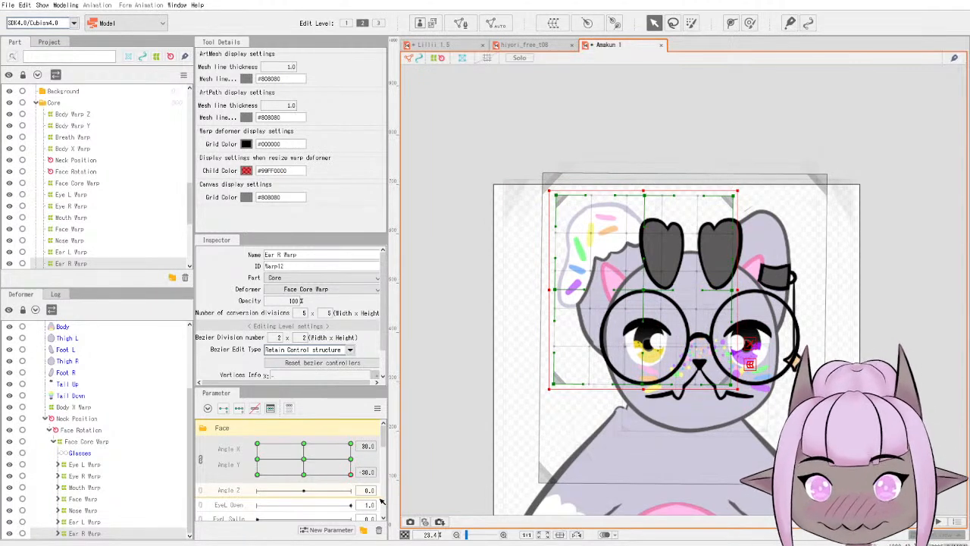
{"action": "left_click_drag", "start_coordinate": [306, 486], "coordinate": [203, 491]}
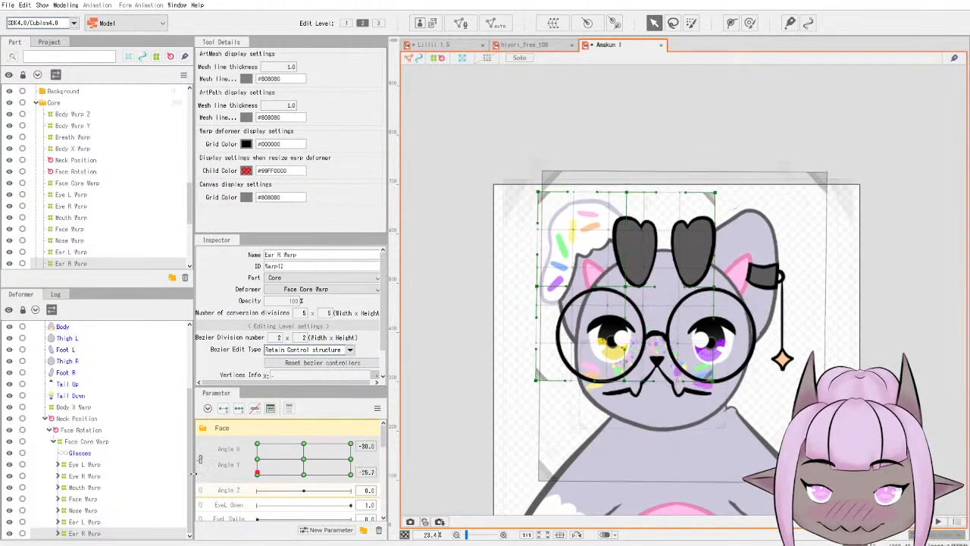
{"action": "left_click_drag", "start_coordinate": [223, 490], "coordinate": [227, 459]}
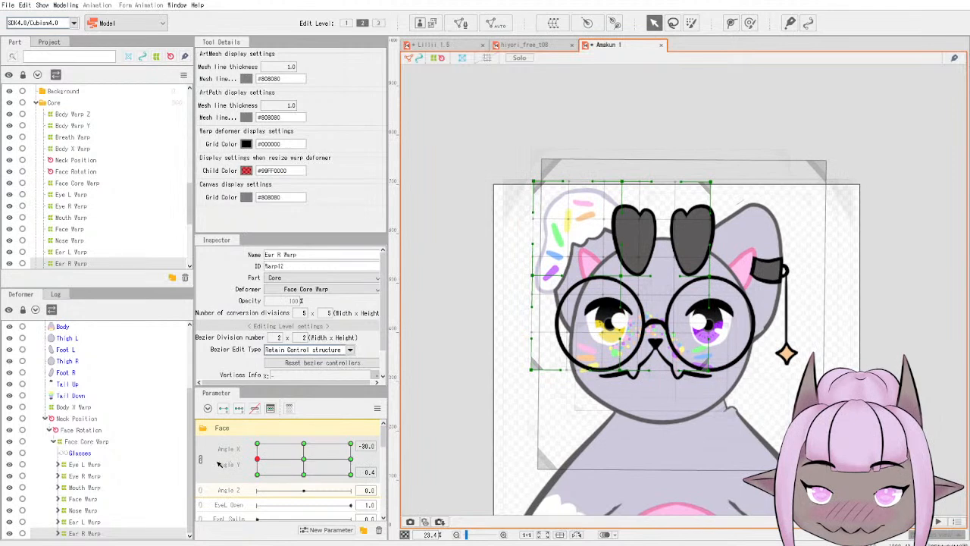
Unlink Angle X and Angle Y, and at Angle X 30, Angle Y 0 stretch Nose Warp's left edge outward.
{"action": "left_click", "coordinate": [202, 461]}
{"action": "mouse_move", "coordinate": [303, 461]}
{"action": "left_mouse_down"}
{"action": "mouse_move", "coordinate": [272, 461]}
{"action": "mouse_move", "coordinate": [333, 461]}
{"action": "mouse_move", "coordinate": [307, 462]}
{"action": "left_mouse_up"}
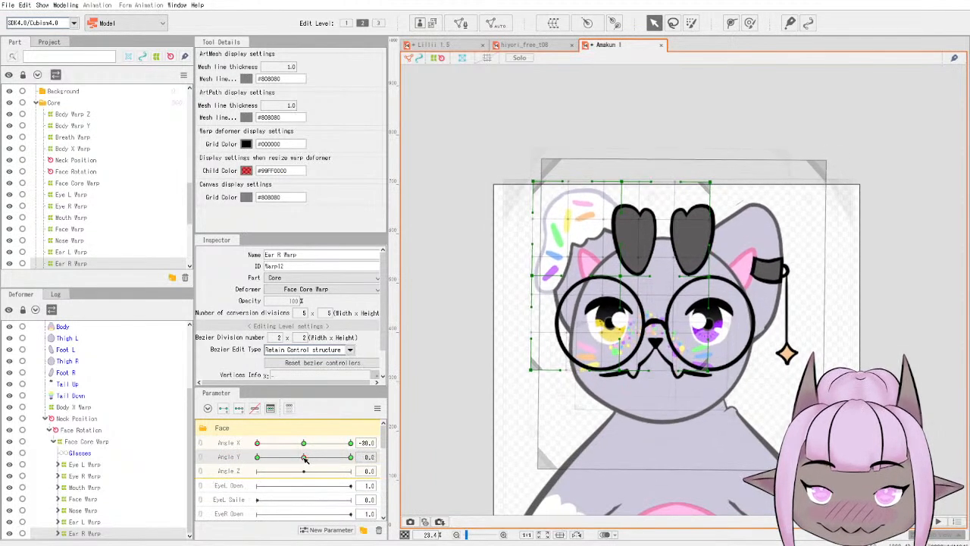
{"action": "left_click_drag", "start_coordinate": [258, 443], "coordinate": [354, 441]}
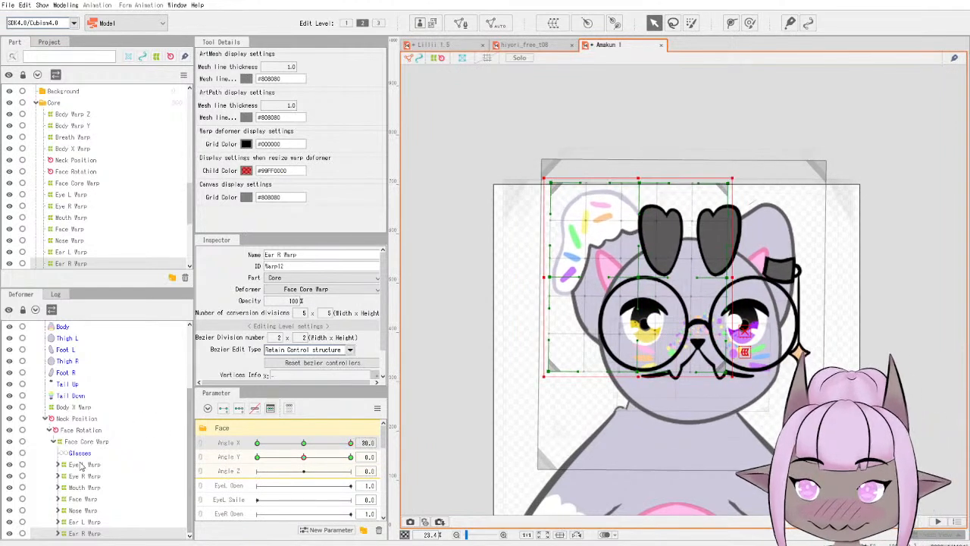
{"action": "left_click", "coordinate": [83, 509]}
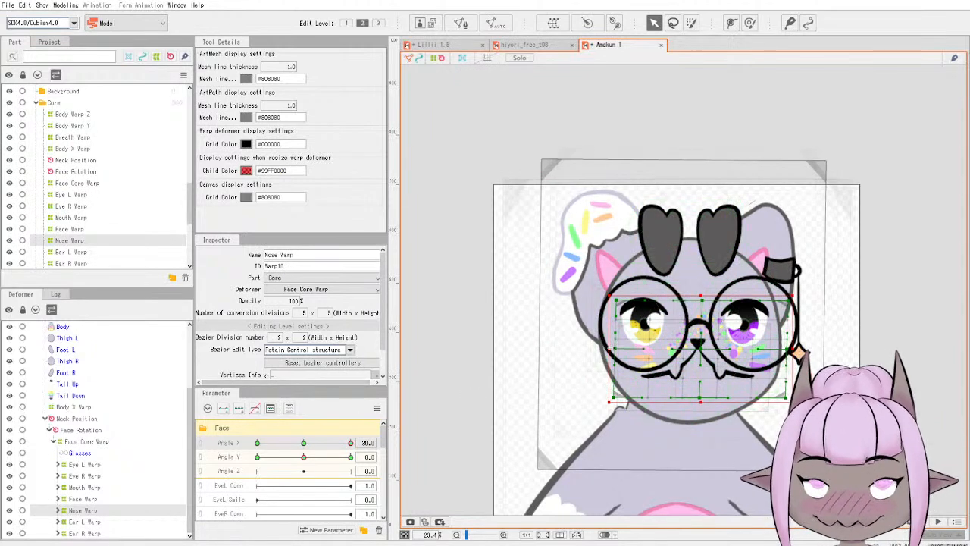
{"action": "left_click_drag", "start_coordinate": [610, 349], "coordinate": [593, 349]}
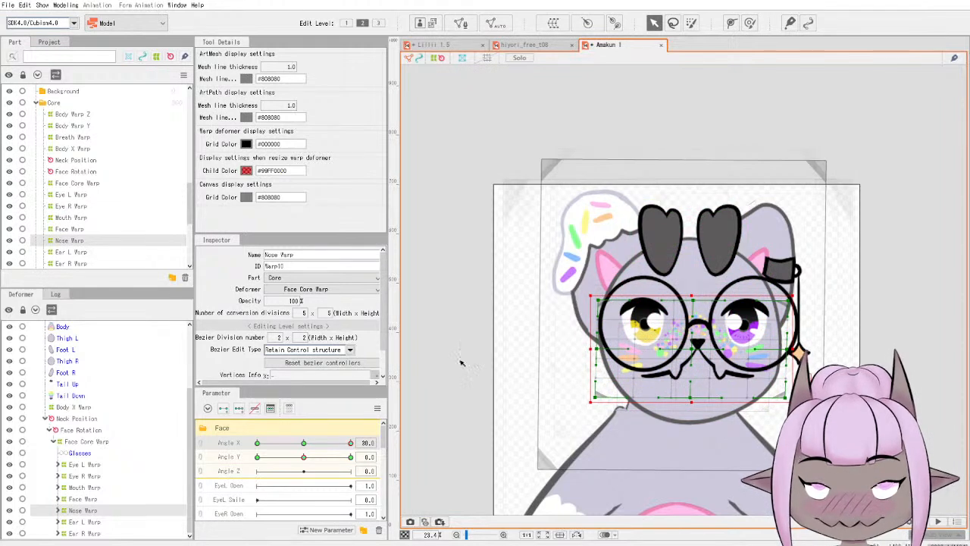
At Angle X -30, stretch Nose Warp's right edge outward and test the Angle X movement.
{"action": "left_click_drag", "start_coordinate": [350, 444], "coordinate": [257, 443]}
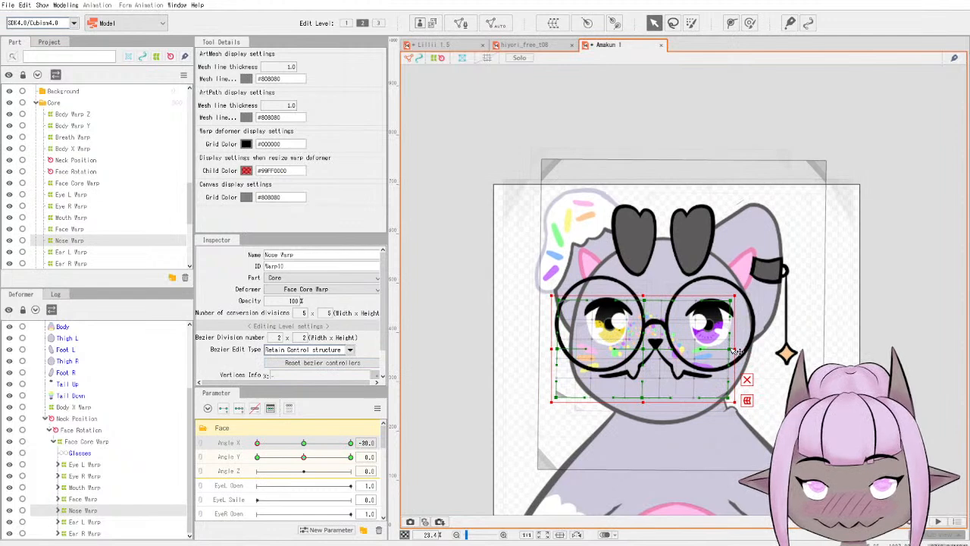
{"action": "left_click_drag", "start_coordinate": [735, 350], "coordinate": [757, 349]}
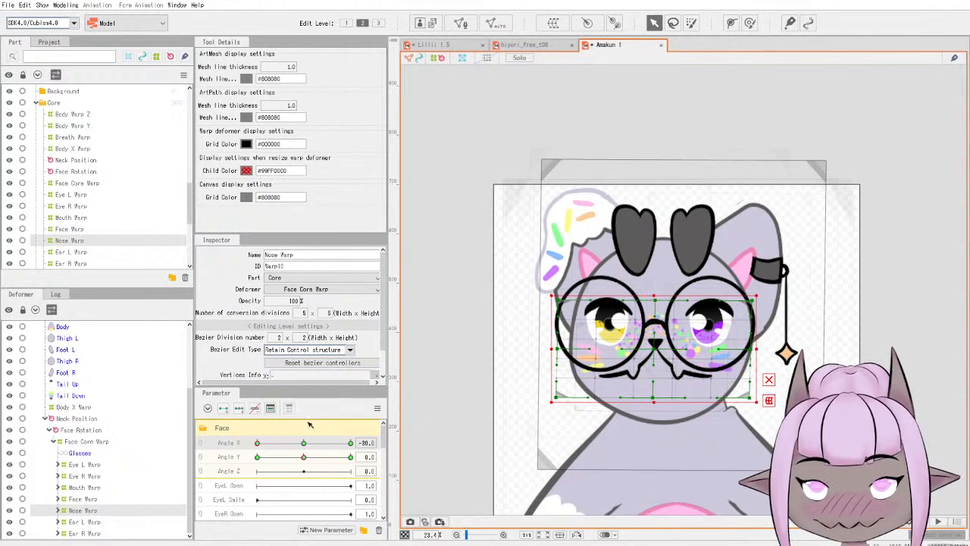
{"action": "mouse_move", "coordinate": [305, 444]}
{"action": "left_mouse_down"}
{"action": "mouse_move", "coordinate": [353, 444]}
{"action": "mouse_move", "coordinate": [243, 442]}
{"action": "mouse_move", "coordinate": [372, 431]}
{"action": "mouse_move", "coordinate": [240, 430]}
{"action": "mouse_move", "coordinate": [385, 431]}
{"action": "mouse_move", "coordinate": [243, 433]}
{"action": "mouse_move", "coordinate": [293, 436]}
{"action": "left_mouse_up"}
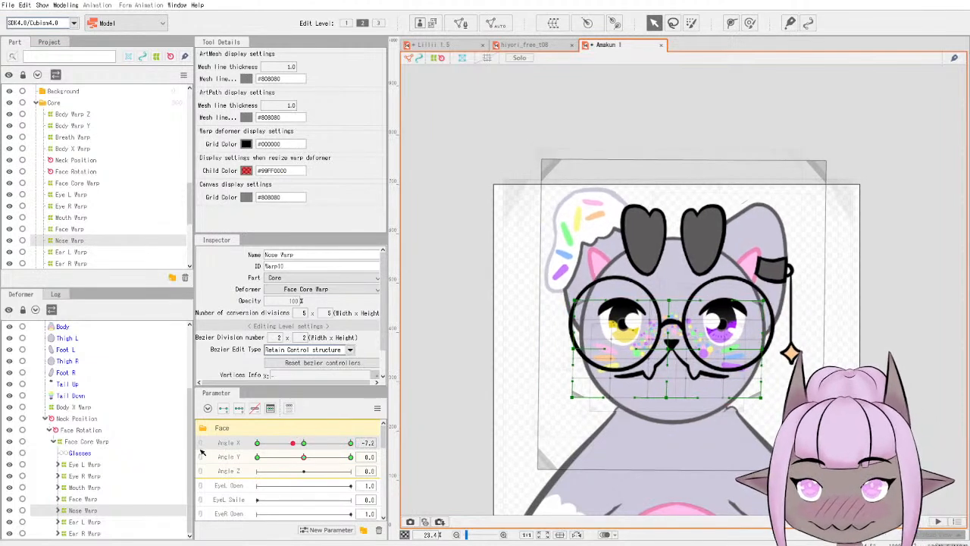
Link Angle X and Angle Y again, leaving Angle Z separate.
{"action": "left_click", "coordinate": [203, 456]}
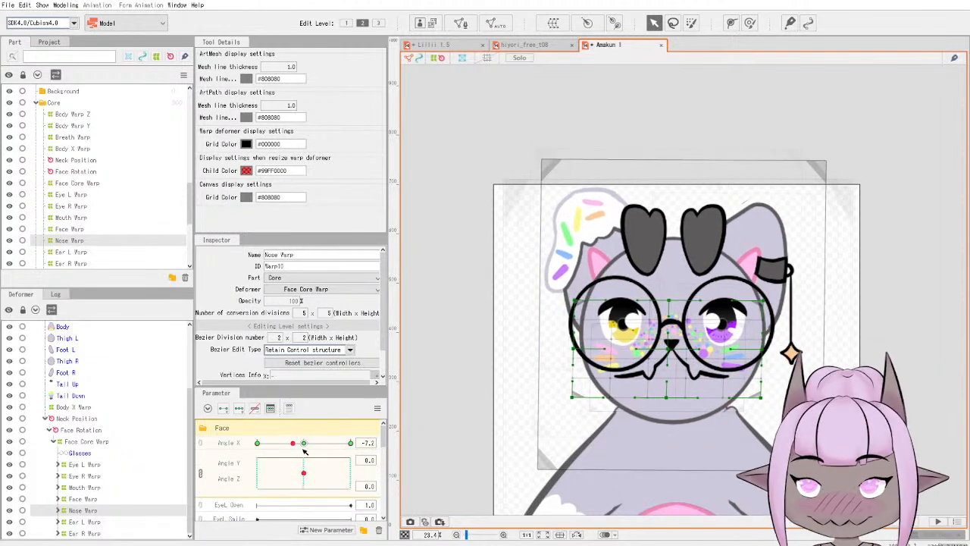
{"action": "left_click", "coordinate": [202, 475]}
{"action": "left_click", "coordinate": [203, 452]}
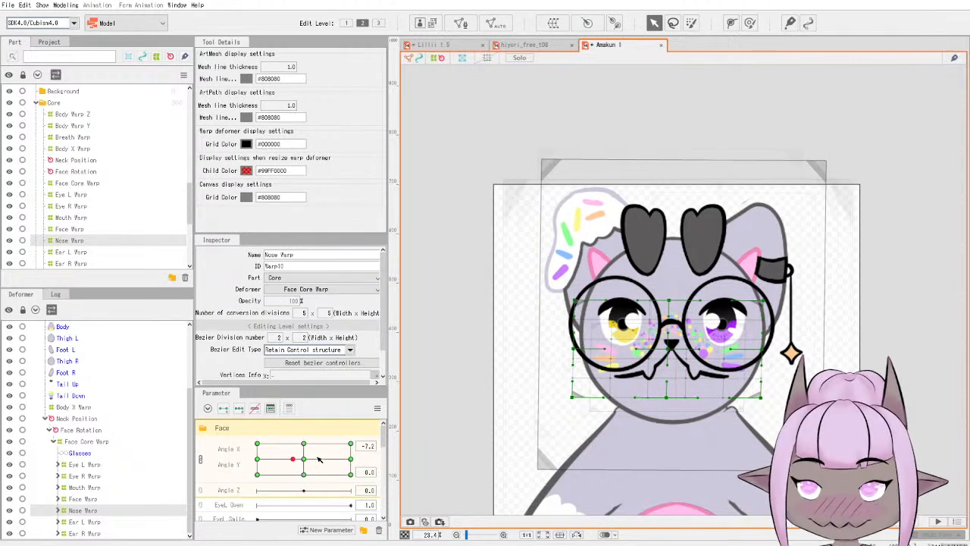
Stretch Nose Warp's right edge outward at the linked Angle X/Y corners -30, 30 and -30, -30.
{"action": "left_click_drag", "start_coordinate": [295, 462], "coordinate": [197, 425]}
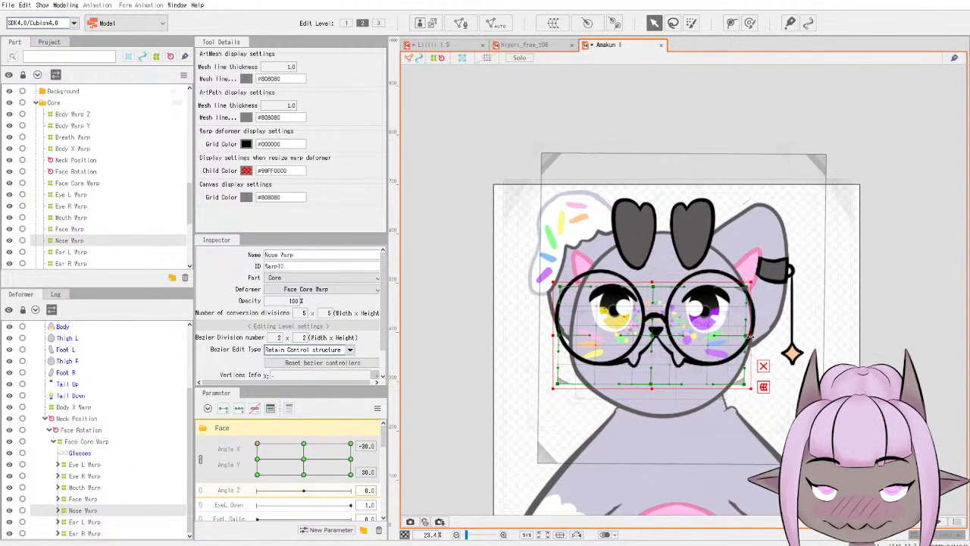
{"action": "left_click", "coordinate": [259, 461]}
{"action": "left_click_drag", "start_coordinate": [258, 461], "coordinate": [217, 480]}
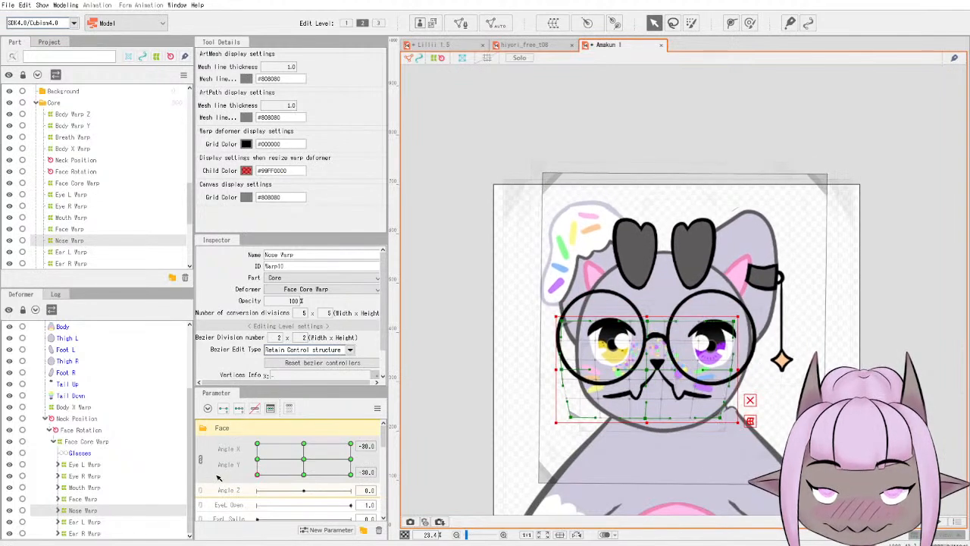
{"action": "left_click_drag", "start_coordinate": [736, 370], "coordinate": [758, 371]}
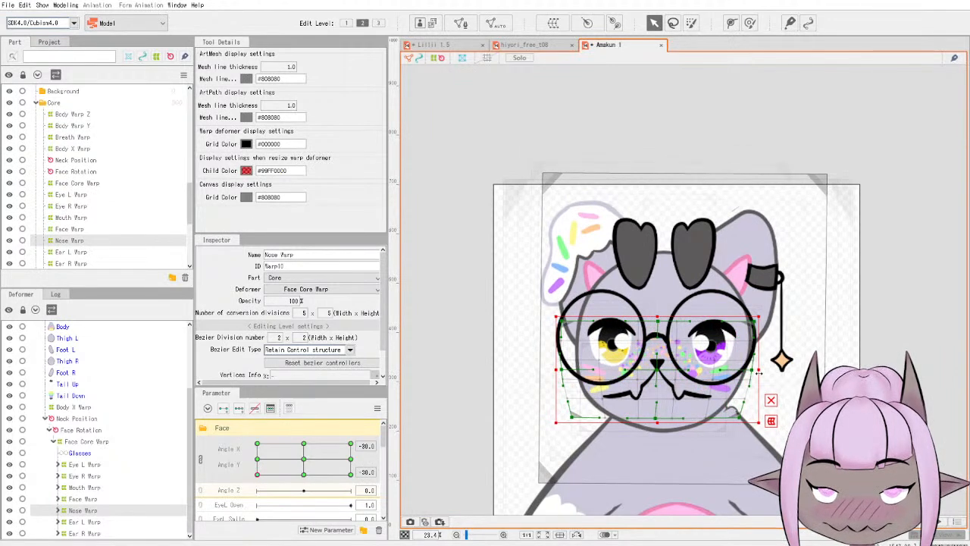
Stretch Nose Warp's left edge outward at the Angle X/Y corners 30, -30 and 30, 30, and return the parameters to 0, 0.
{"action": "left_click_drag", "start_coordinate": [257, 476], "coordinate": [383, 486]}
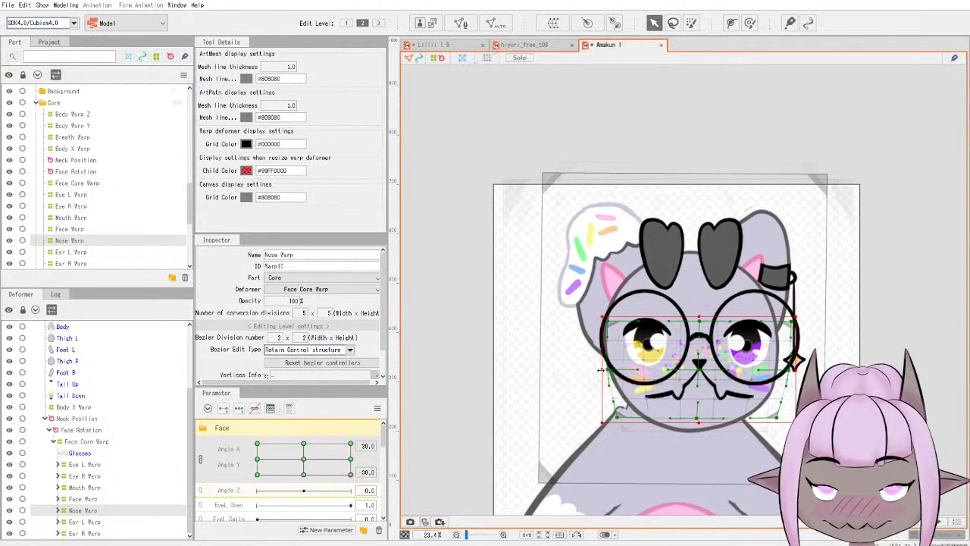
{"action": "left_click_drag", "start_coordinate": [353, 479], "coordinate": [361, 422]}
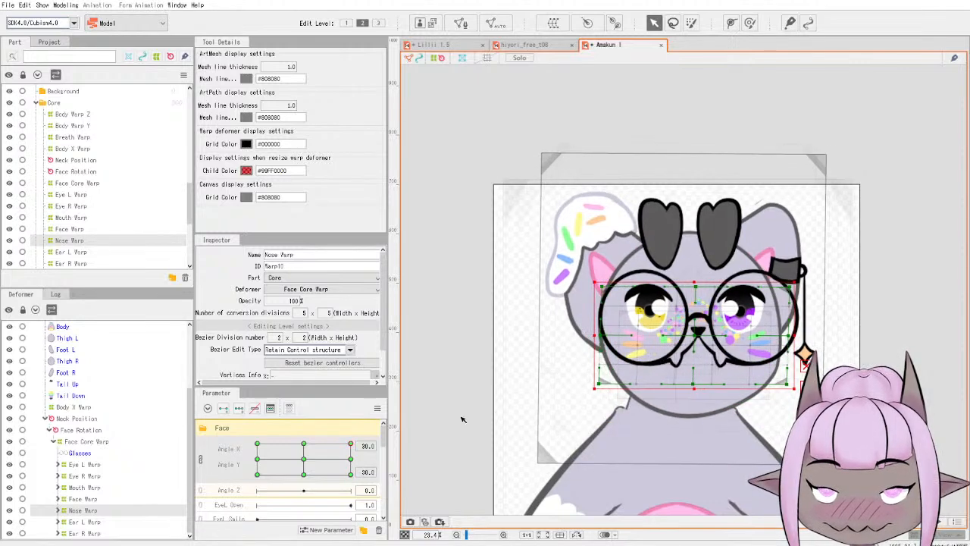
{"action": "left_click_drag", "start_coordinate": [352, 448], "coordinate": [303, 463]}
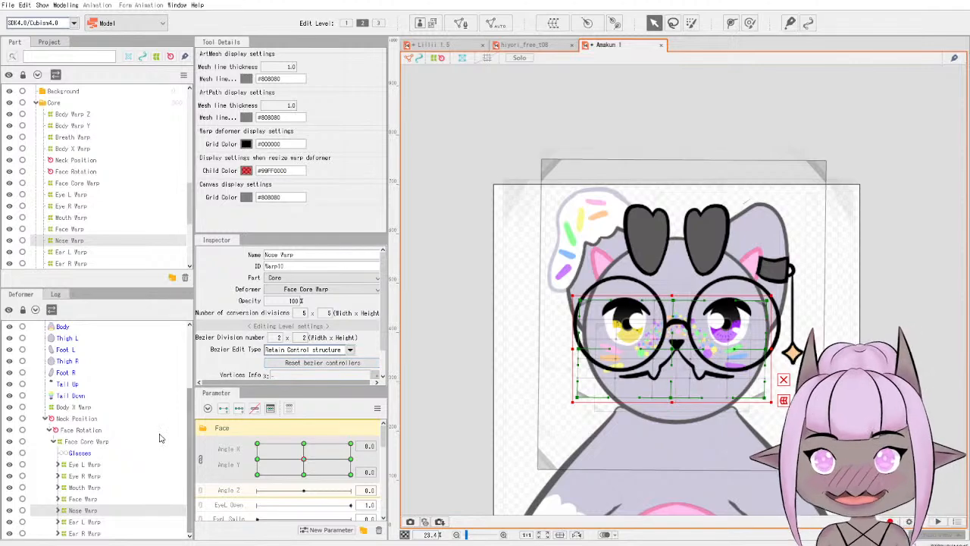
Switch to the Lillii 1.5 model and set its linked Angle X/Y to 0, 0.
{"action": "left_click", "coordinate": [435, 45]}
{"action": "mouse_move", "coordinate": [303, 491]}
{"action": "left_mouse_down"}
{"action": "mouse_move", "coordinate": [224, 490]}
{"action": "mouse_move", "coordinate": [281, 485]}
{"action": "mouse_move", "coordinate": [303, 471]}
{"action": "left_mouse_up"}
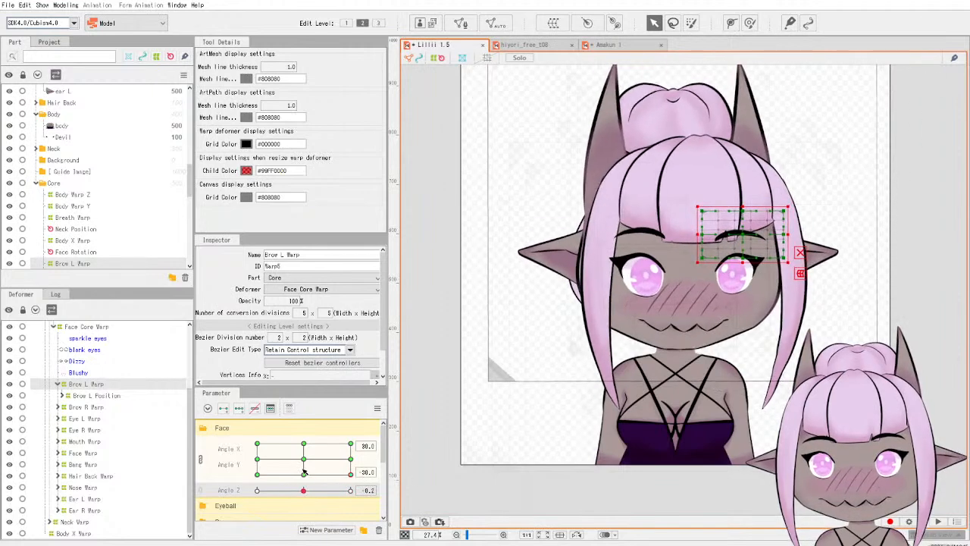
{"action": "left_click", "coordinate": [303, 459]}
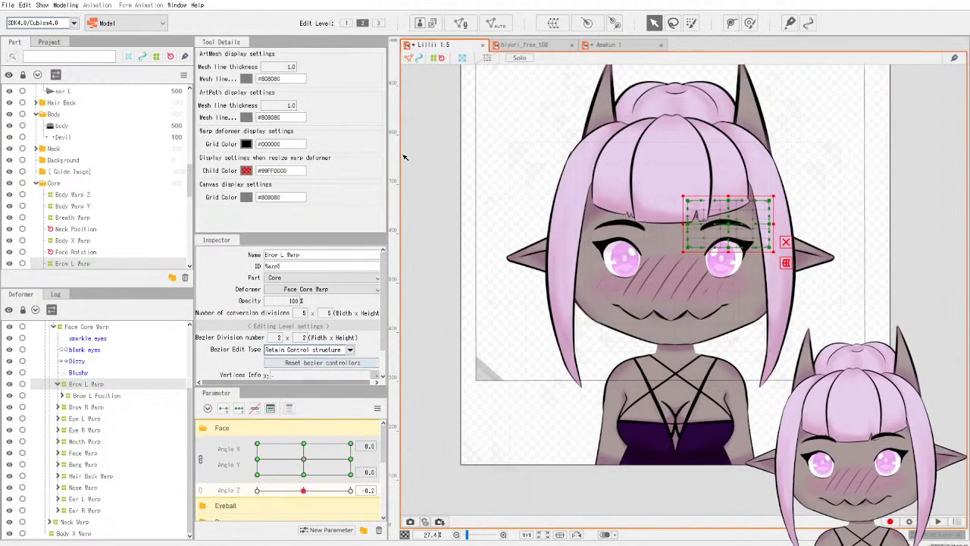
Return to the Amakun 1 model, select Face Rotation and test its Angle Z tilt.
{"action": "left_click", "coordinate": [646, 47]}
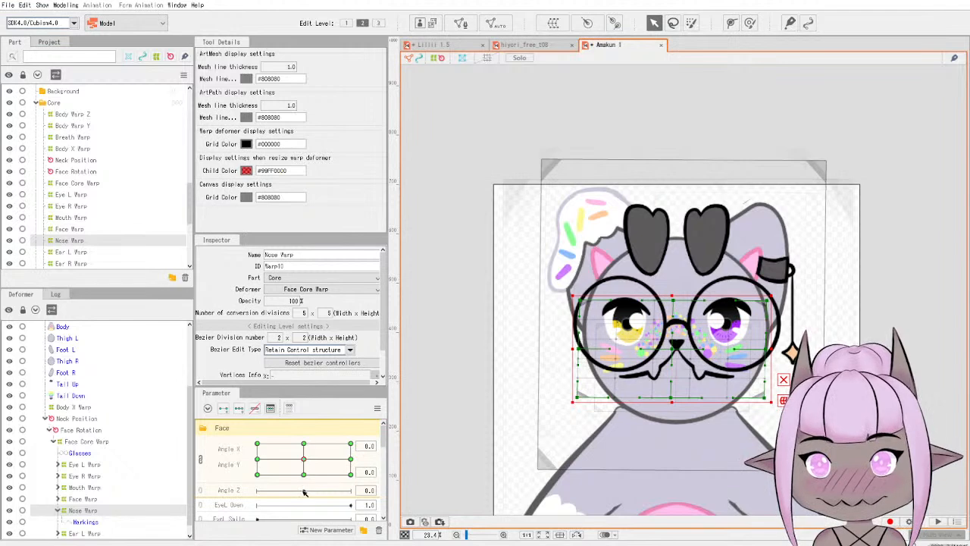
{"action": "left_click_drag", "start_coordinate": [304, 492], "coordinate": [306, 492]}
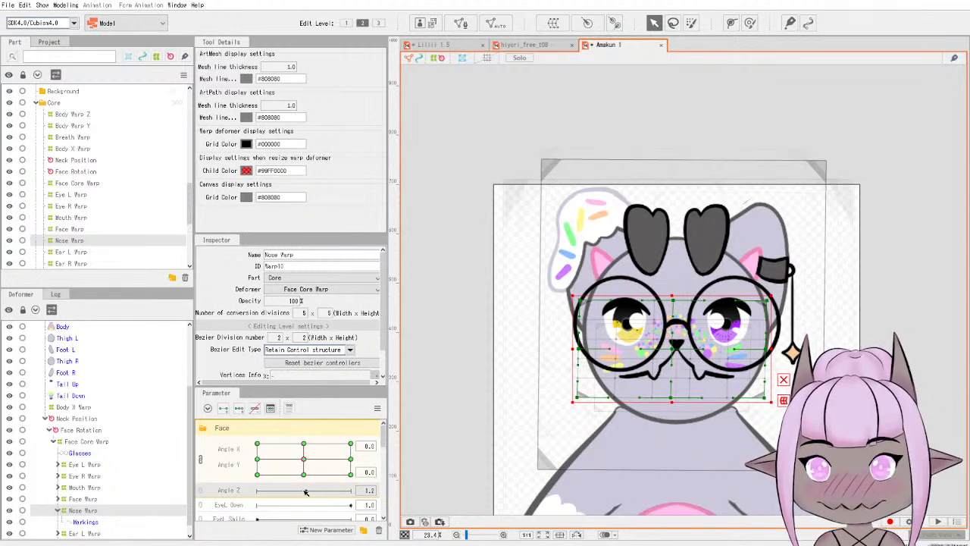
{"action": "left_click", "coordinate": [96, 430]}
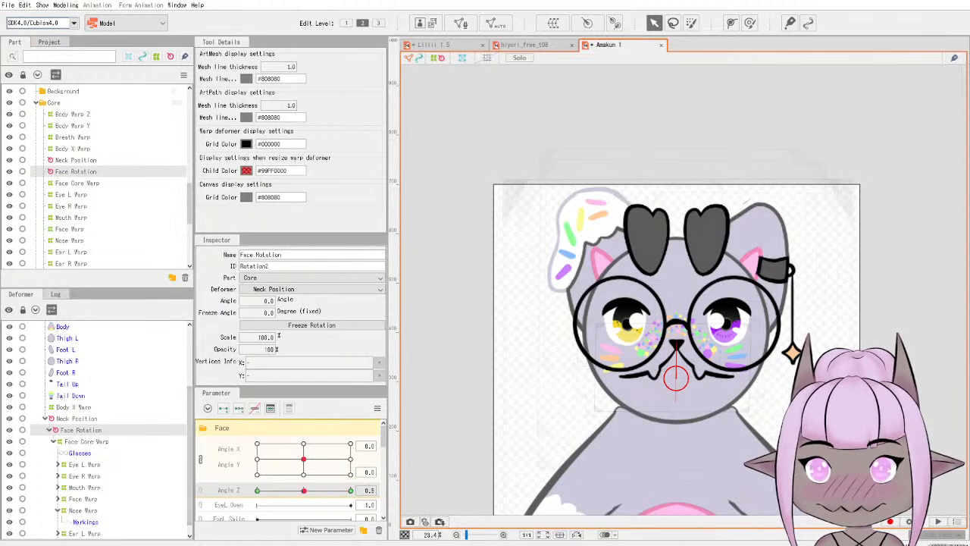
{"action": "left_click_drag", "start_coordinate": [304, 493], "coordinate": [364, 491]}
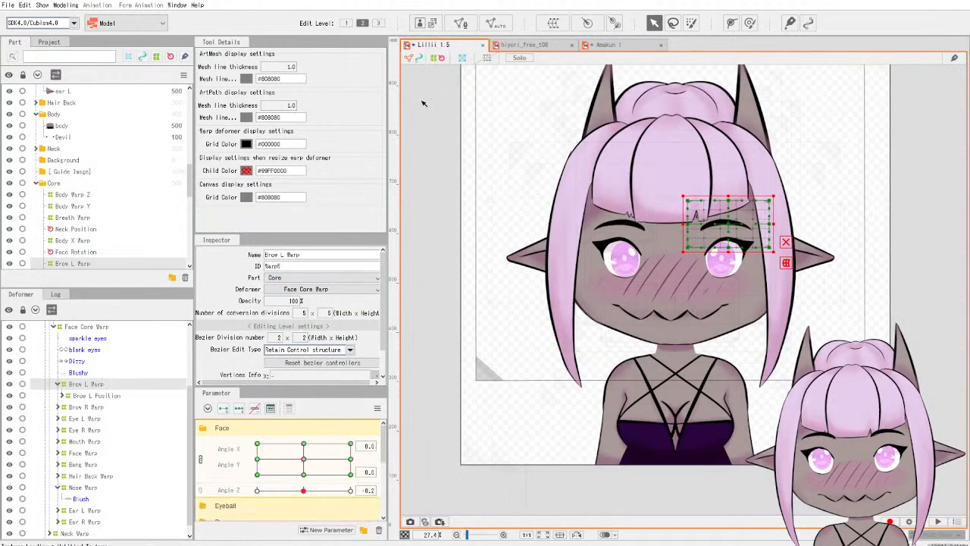
Switch to the Lillii 1.5 model and test its Angle Z head tilt.
{"action": "left_click", "coordinate": [438, 45]}
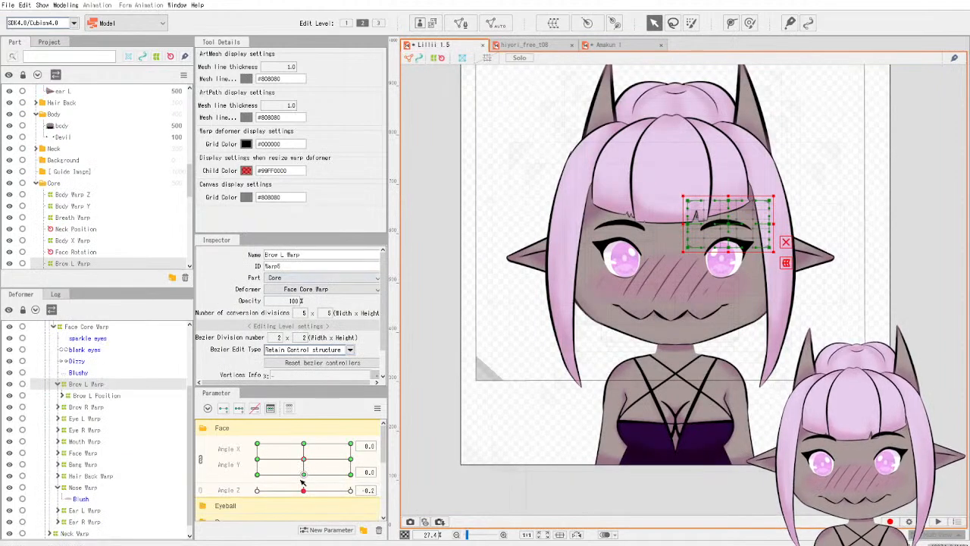
{"action": "mouse_move", "coordinate": [303, 490]}
{"action": "left_mouse_down"}
{"action": "mouse_move", "coordinate": [326, 491]}
{"action": "mouse_move", "coordinate": [305, 492]}
{"action": "left_mouse_up"}
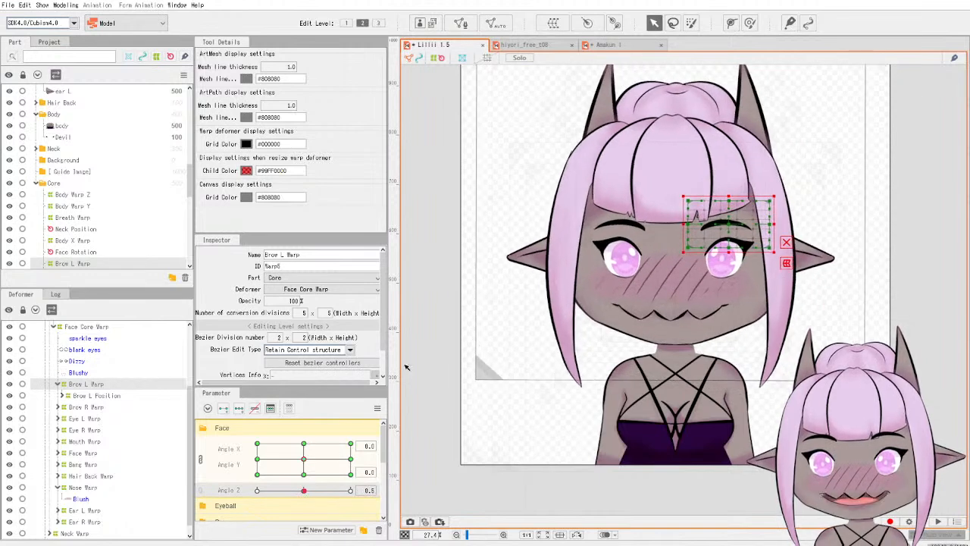
Return to the Amakun 1 model, turn Face Rotation to about 14.7° at Angle Z 30, and reflect the motion to the opposite side.
{"action": "left_click", "coordinate": [633, 54]}
{"action": "left_click", "coordinate": [606, 45]}
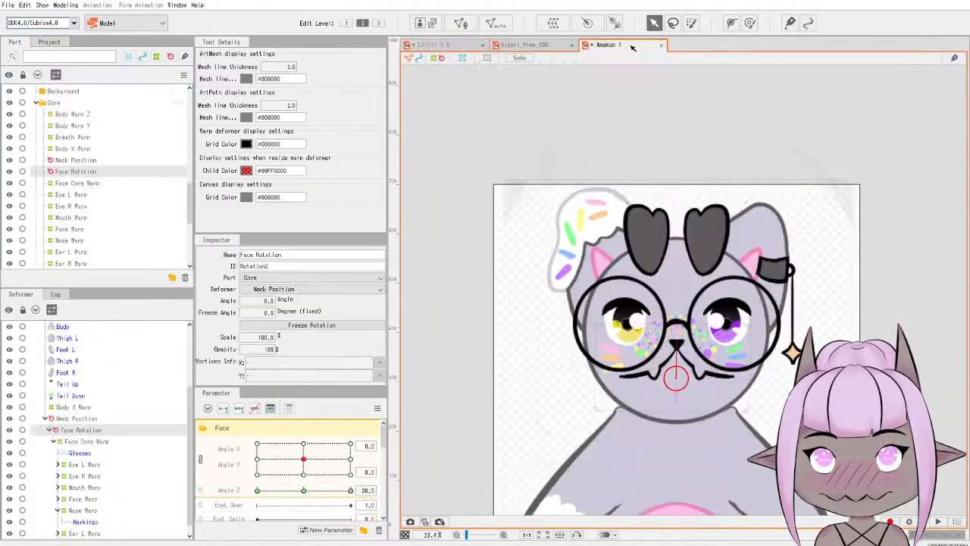
{"action": "left_click", "coordinate": [304, 491]}
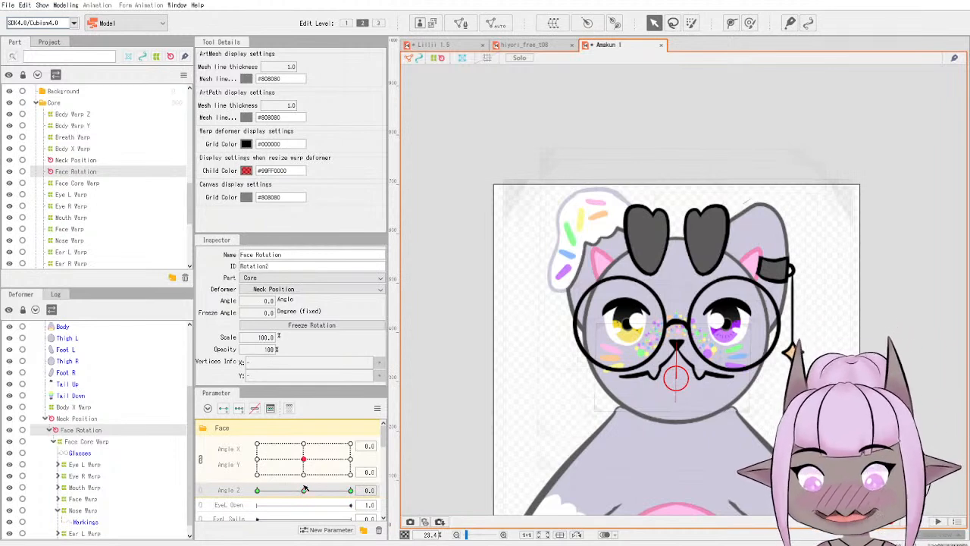
{"action": "left_click", "coordinate": [353, 490]}
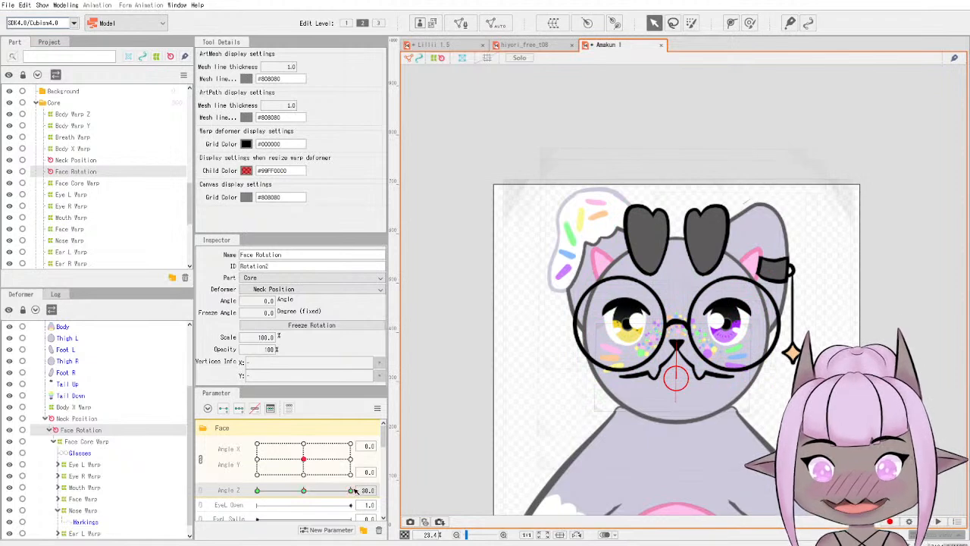
{"action": "left_click_drag", "start_coordinate": [676, 346], "coordinate": [685, 345]}
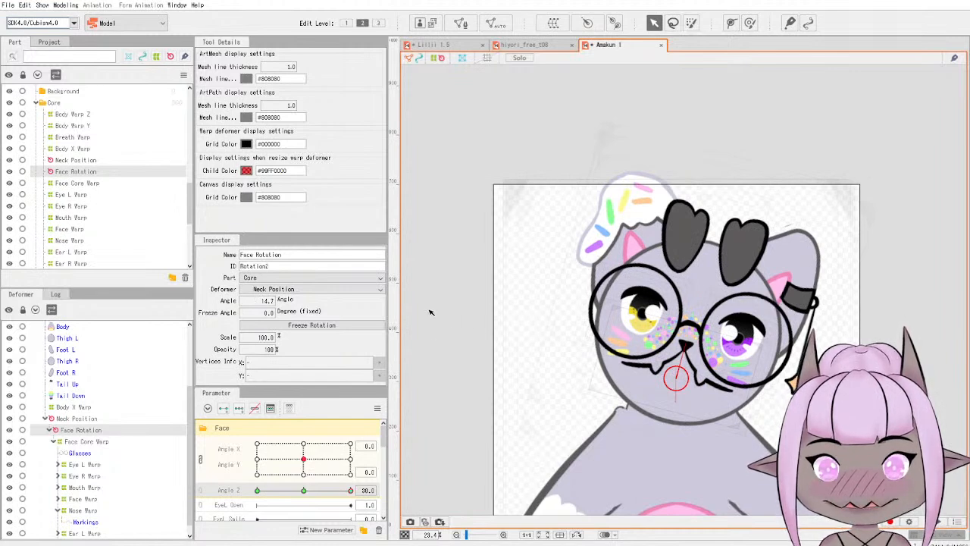
{"action": "left_click", "coordinate": [376, 407]}
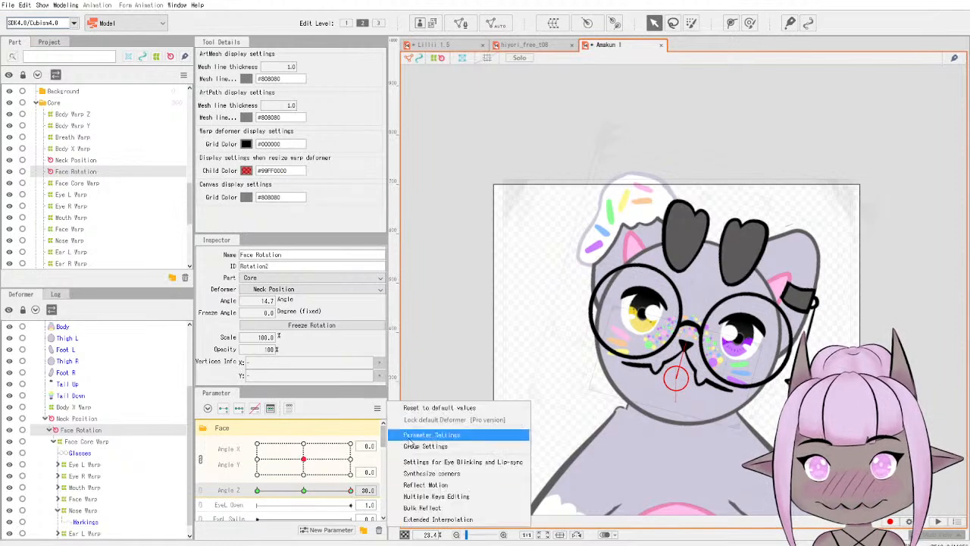
{"action": "left_click", "coordinate": [445, 487]}
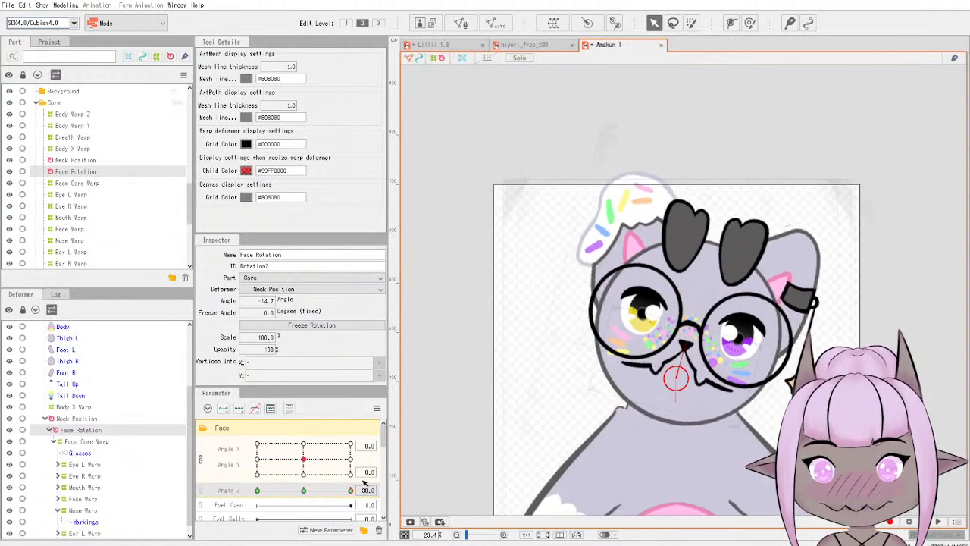
Add three Angle Z keys to Earring L and rotate it to hang straight down from the ear at Angle Z 30.
{"action": "scroll", "coordinate": [108, 430], "scroll_direction": "down", "scroll_amount": 1}
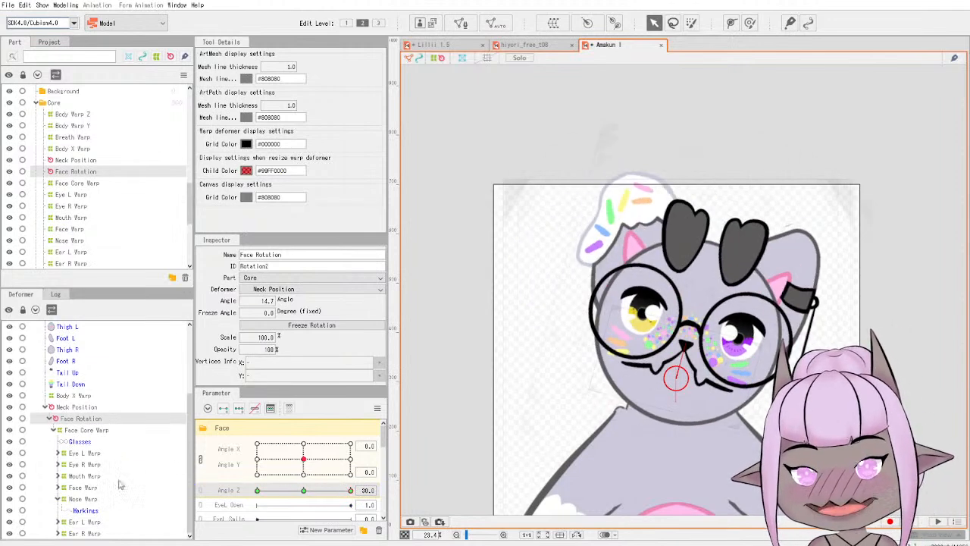
{"action": "left_click", "coordinate": [58, 522]}
{"action": "scroll", "coordinate": [85, 501], "scroll_direction": "down", "scroll_amount": 1}
{"action": "left_click", "coordinate": [98, 514]}
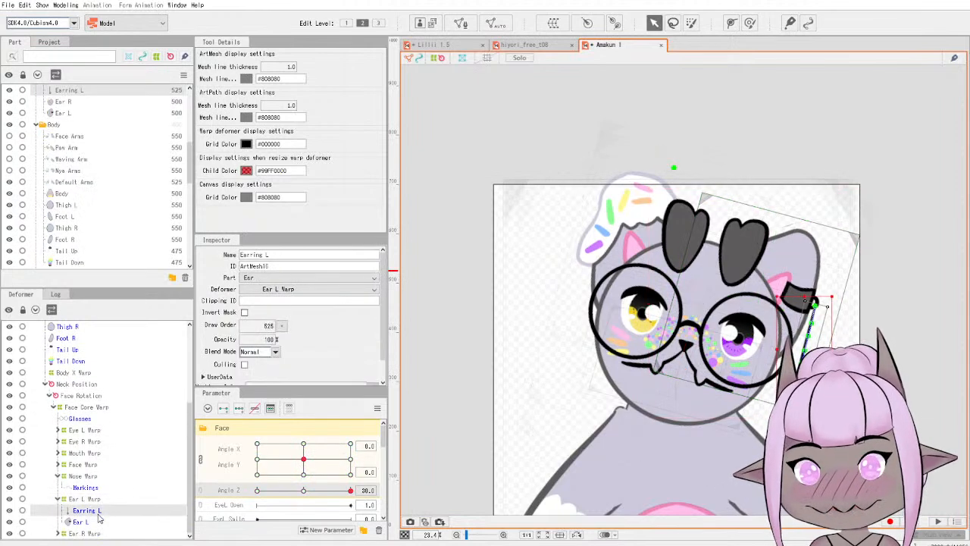
{"action": "left_click", "coordinate": [106, 501]}
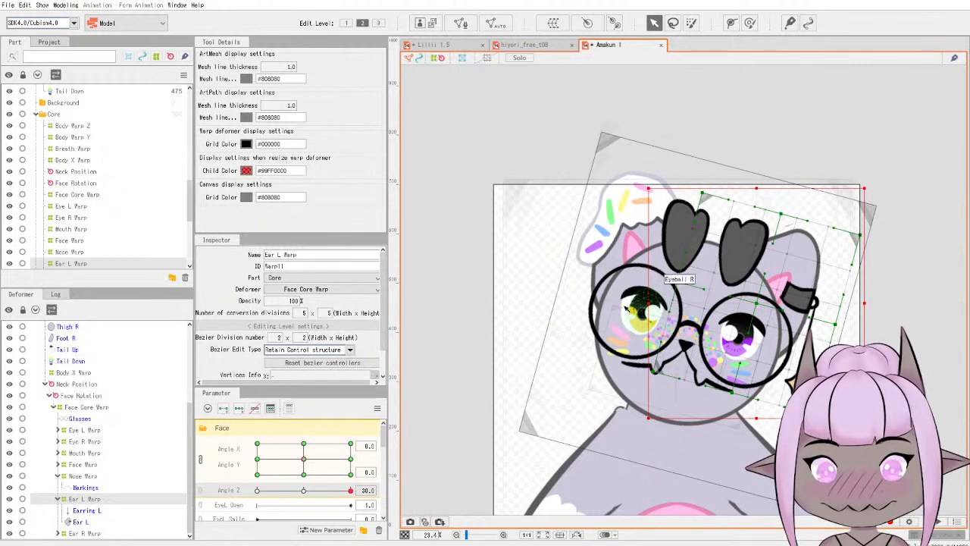
{"action": "left_click", "coordinate": [94, 510]}
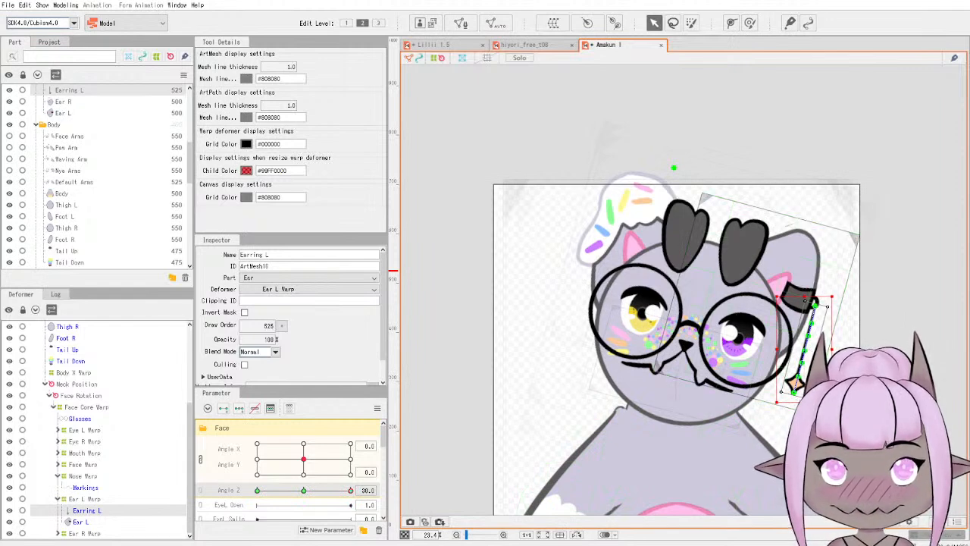
{"action": "left_click_drag", "start_coordinate": [835, 406], "coordinate": [854, 394]}
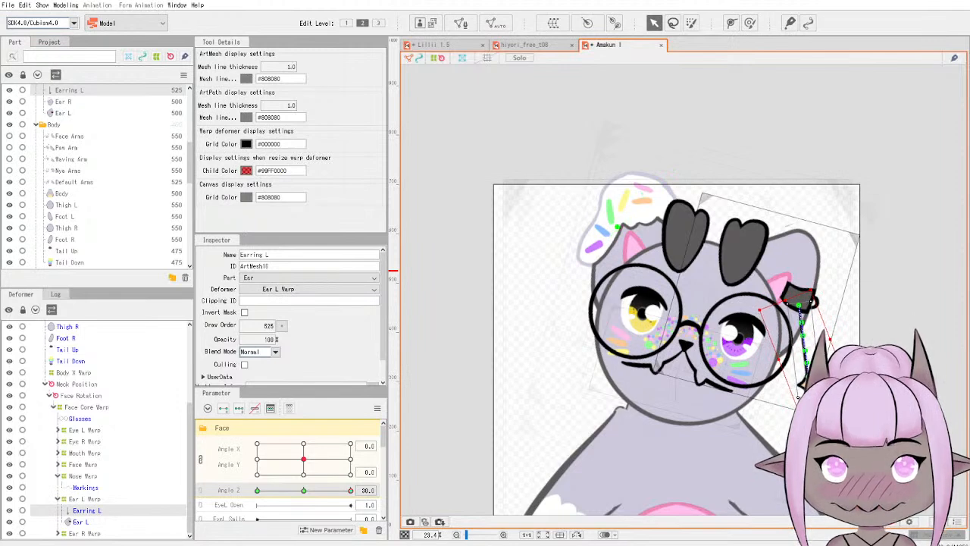
{"action": "left_click_drag", "start_coordinate": [810, 354], "coordinate": [825, 358]}
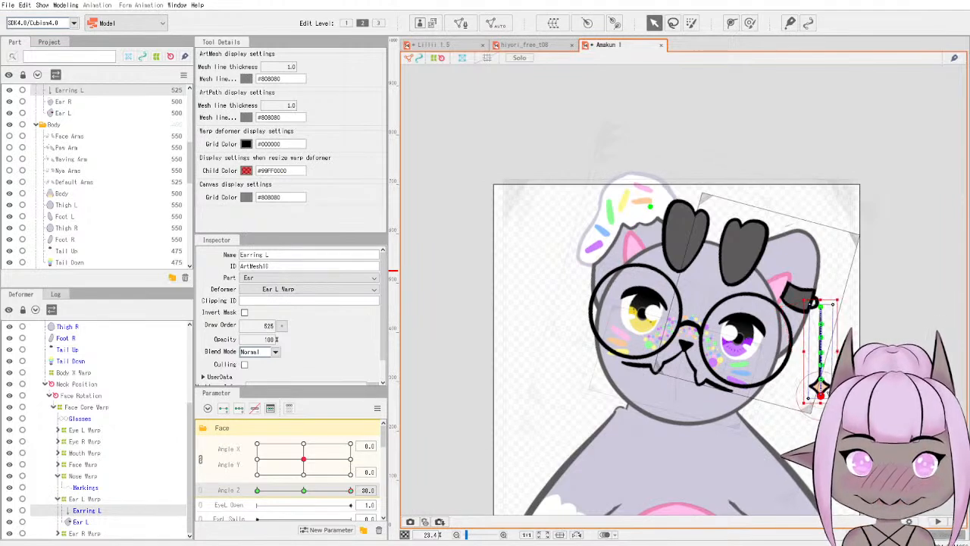
{"action": "left_click", "coordinate": [819, 395]}
{"action": "left_click_drag", "start_coordinate": [816, 394], "coordinate": [819, 396]}
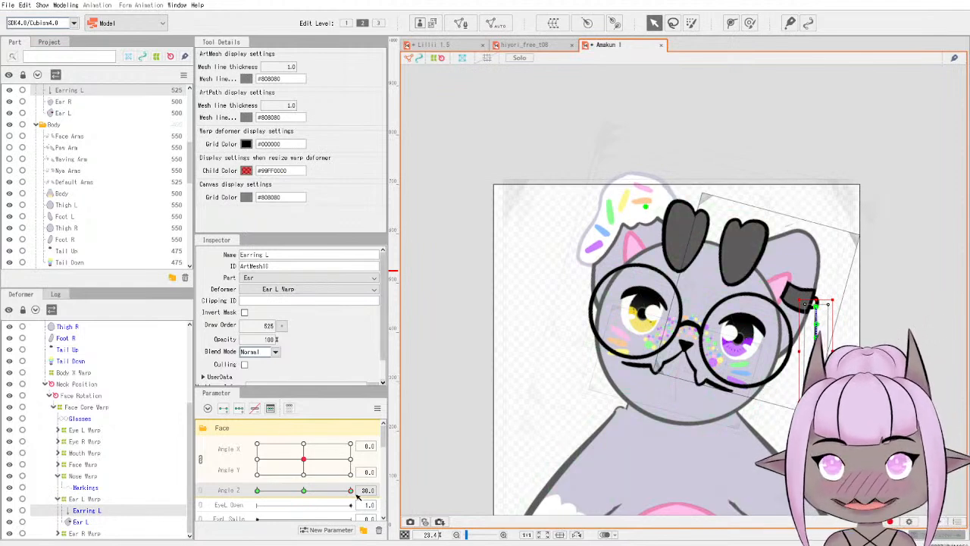
At Angle Z -30, rotate and reposition Earring L to hang straight down from the ear.
{"action": "left_click_drag", "start_coordinate": [353, 493], "coordinate": [249, 498]}
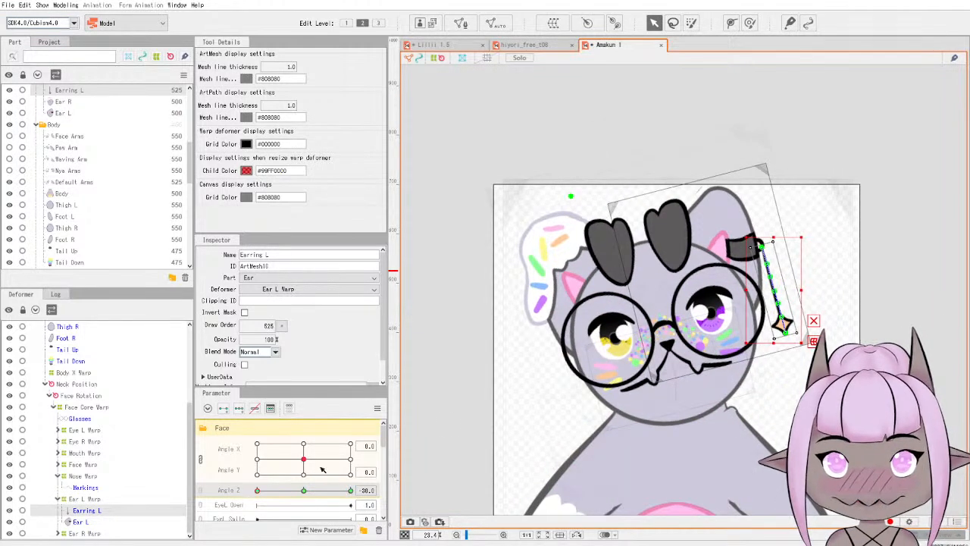
{"action": "left_click_drag", "start_coordinate": [776, 346], "coordinate": [764, 348]}
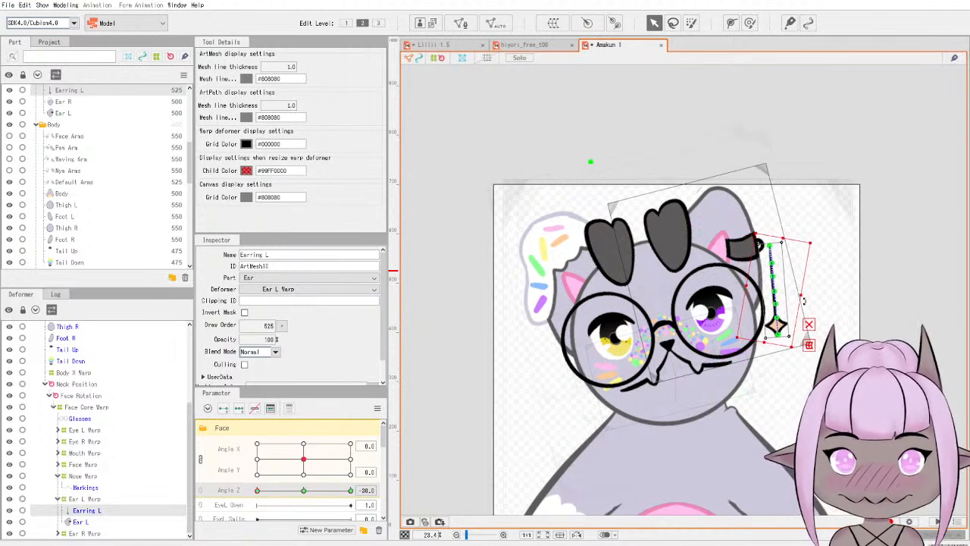
{"action": "left_click_drag", "start_coordinate": [776, 290], "coordinate": [770, 294]}
Test the head tilt with the earring across Angle Z and return the parameter to 0.
{"action": "mouse_move", "coordinate": [303, 491]}
{"action": "left_mouse_down"}
{"action": "mouse_move", "coordinate": [336, 493]}
{"action": "mouse_move", "coordinate": [257, 504]}
{"action": "mouse_move", "coordinate": [340, 494]}
{"action": "mouse_move", "coordinate": [271, 485]}
{"action": "mouse_move", "coordinate": [355, 491]}
{"action": "mouse_move", "coordinate": [235, 470]}
{"action": "mouse_move", "coordinate": [403, 457]}
{"action": "mouse_move", "coordinate": [288, 467]}
{"action": "mouse_move", "coordinate": [383, 465]}
{"action": "left_mouse_up"}
{"action": "left_click", "coordinate": [439, 406]}
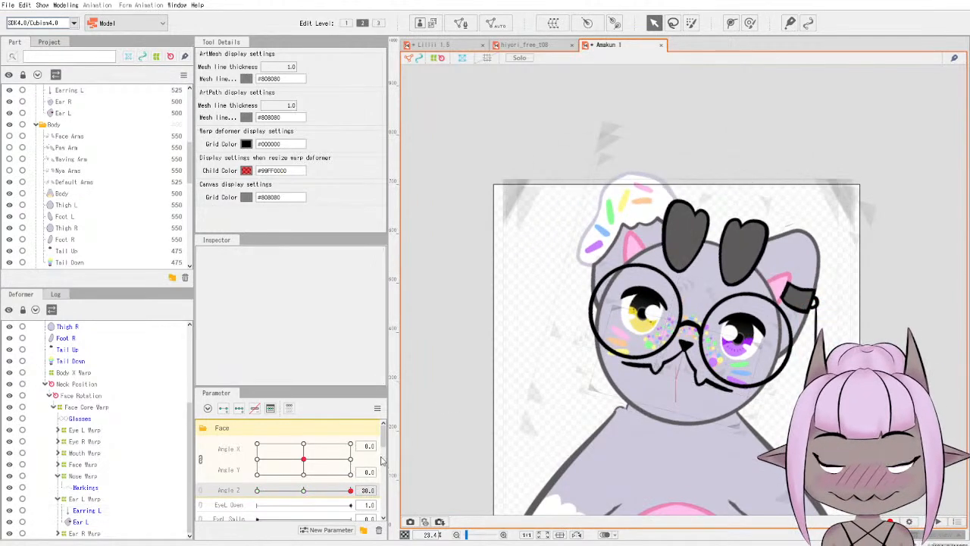
{"action": "left_click", "coordinate": [303, 490]}
{"action": "scroll", "coordinate": [473, 372], "scroll_direction": "down", "scroll_amount": 2}
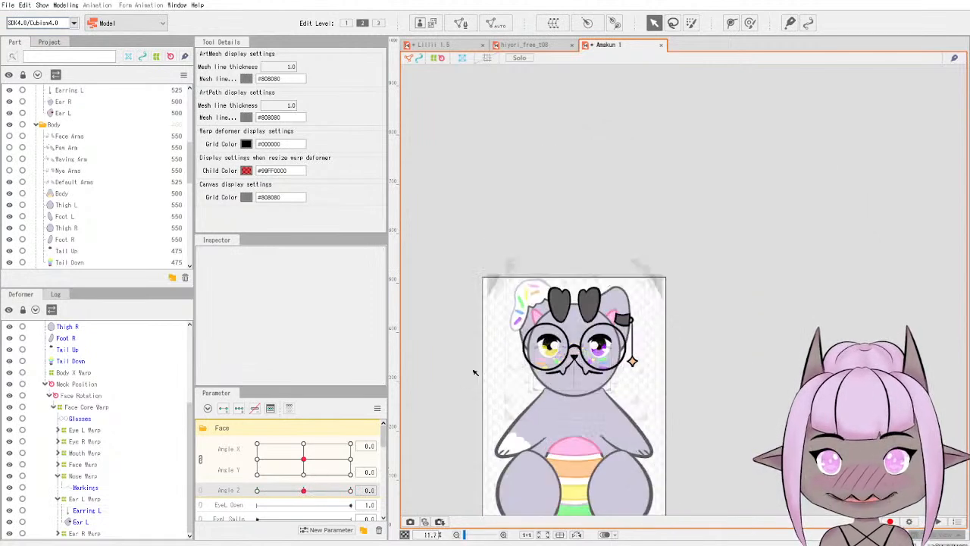
{"action": "scroll", "coordinate": [473, 372], "scroll_direction": "up", "scroll_amount": 1}
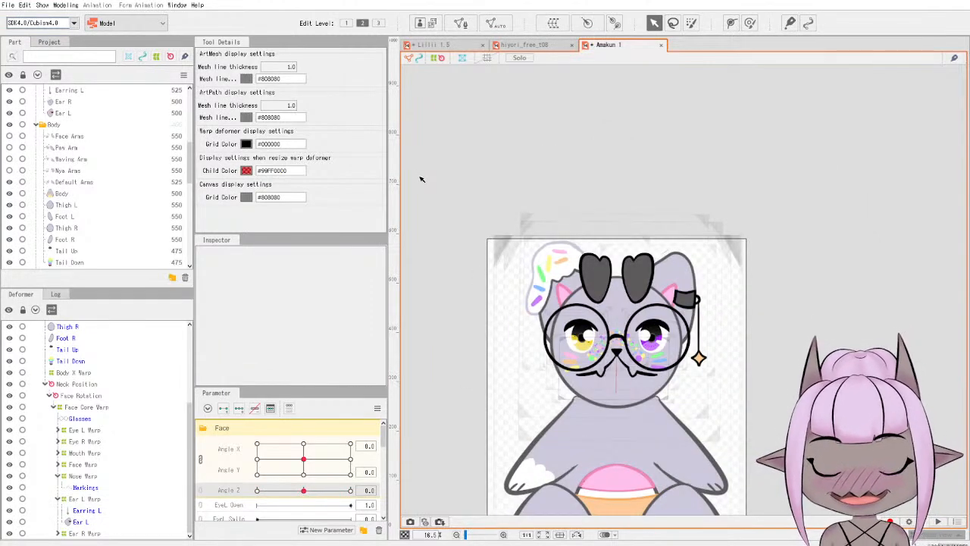
Collapse the Face parameter group after checking the Lillii 1.5 model, and add a parameter folder named Eyeball to Amakun 1.
{"action": "left_click", "coordinate": [444, 47]}
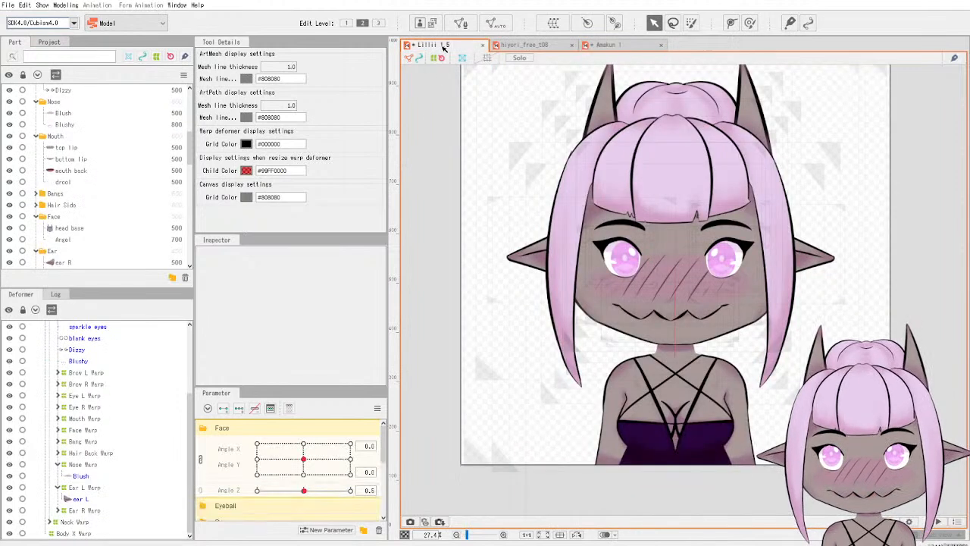
{"action": "left_click", "coordinate": [203, 428]}
{"action": "left_click", "coordinate": [606, 45]}
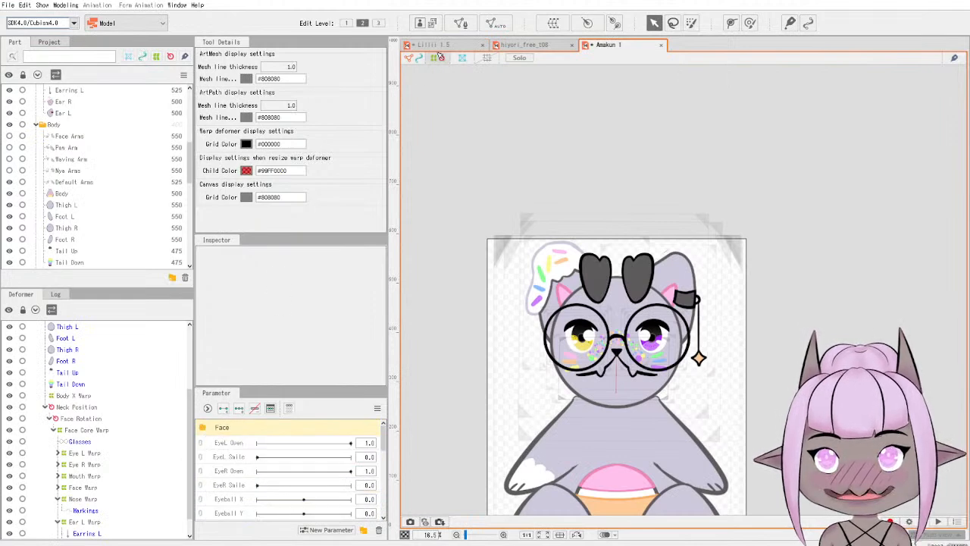
{"action": "left_click", "coordinate": [222, 428]}
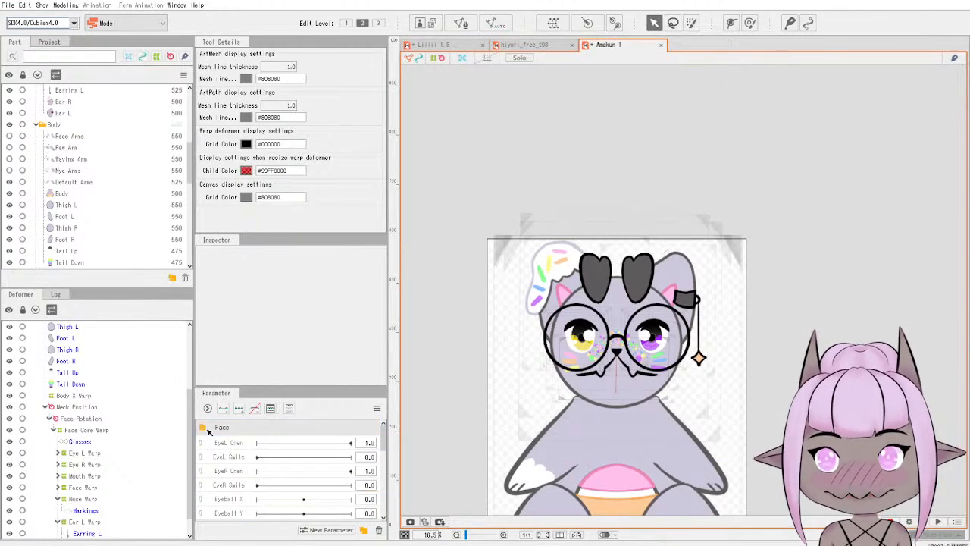
{"action": "left_click", "coordinate": [363, 529]}
{"action": "double_click", "coordinate": [231, 444]}
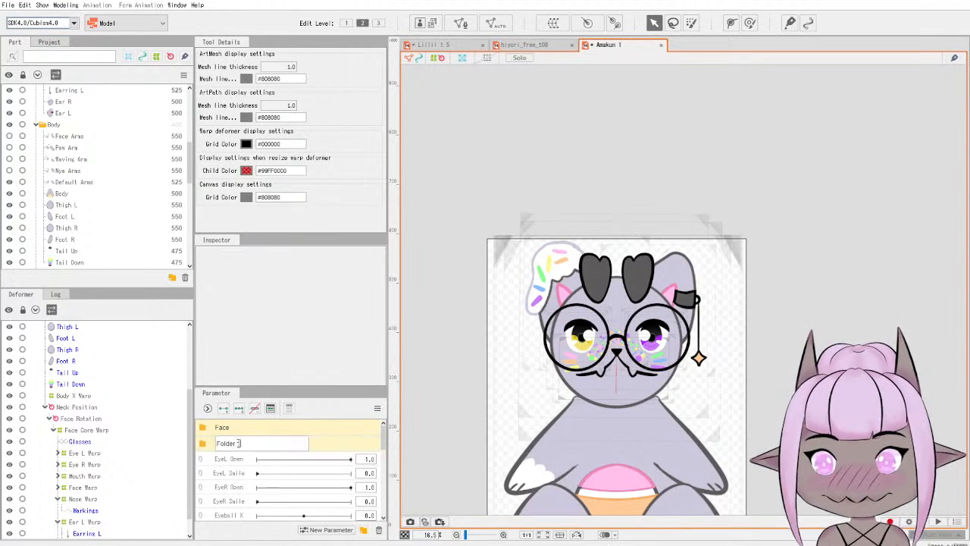
{"action": "type", "text": "Eyeball"}
{"action": "key", "text": "Return"}
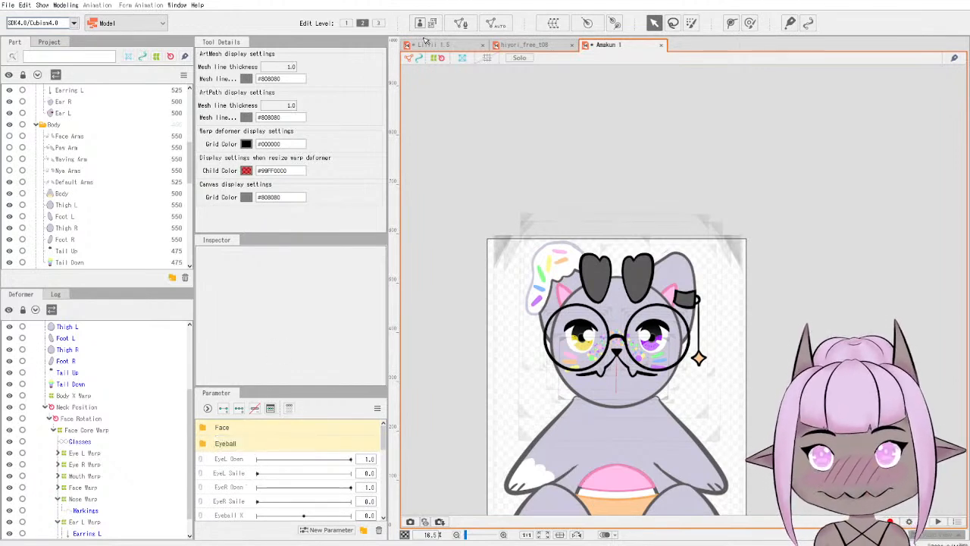
Switch to the Lillii 1.5 model, expand its Eyeball parameter group and test the linked Eyeball X/Y movement.
{"action": "left_click", "coordinate": [465, 45]}
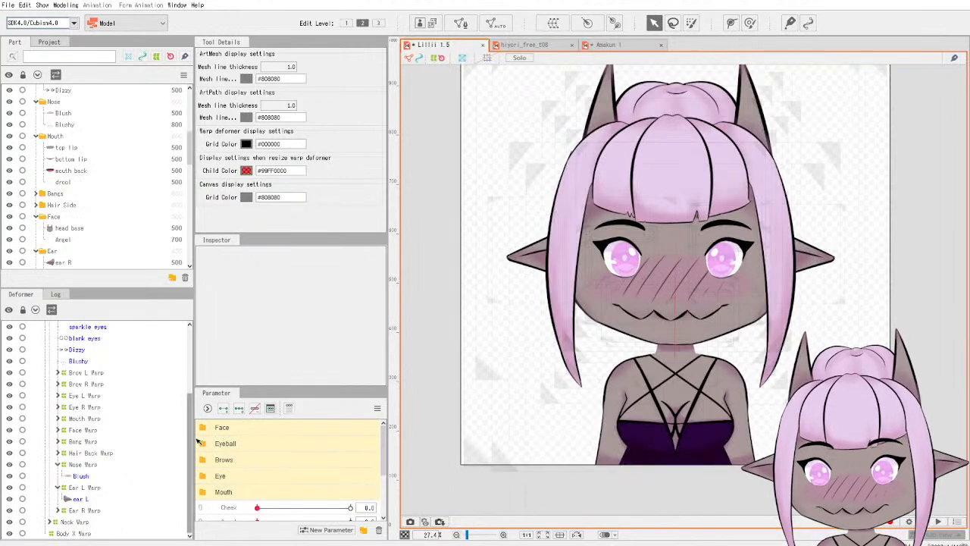
{"action": "left_click", "coordinate": [203, 443]}
{"action": "scroll", "coordinate": [258, 447], "scroll_direction": "down", "scroll_amount": 1}
{"action": "scroll", "coordinate": [246, 448], "scroll_direction": "up", "scroll_amount": 1}
{"action": "mouse_move", "coordinate": [304, 475]}
{"action": "left_mouse_down"}
{"action": "mouse_move", "coordinate": [314, 494]}
{"action": "mouse_move", "coordinate": [217, 468]}
{"action": "mouse_move", "coordinate": [305, 463]}
{"action": "mouse_move", "coordinate": [304, 475]}
{"action": "left_mouse_up"}
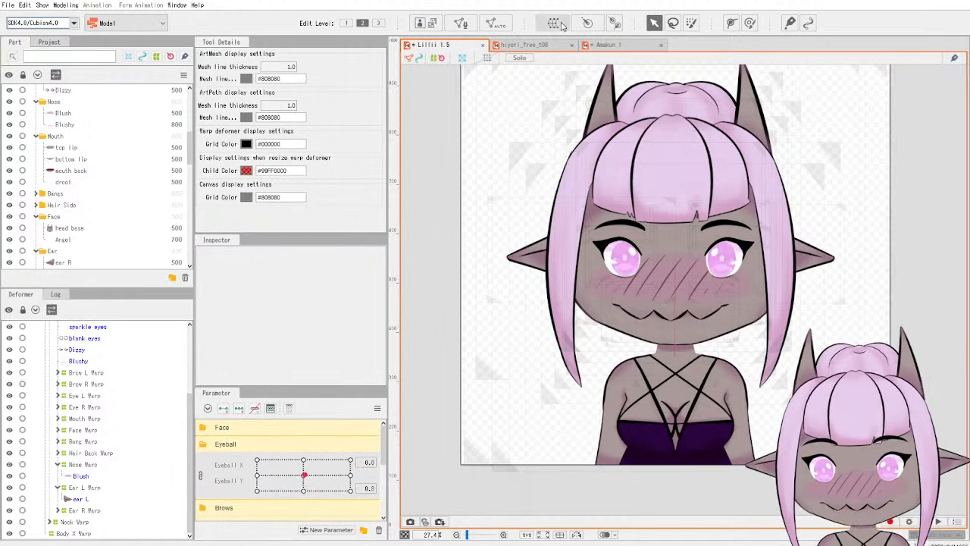
In Amakun 1, move the Eyeball X and Eyeball Y parameters into the Eyeball folder, with Eyeball X first.
{"action": "left_click", "coordinate": [611, 45]}
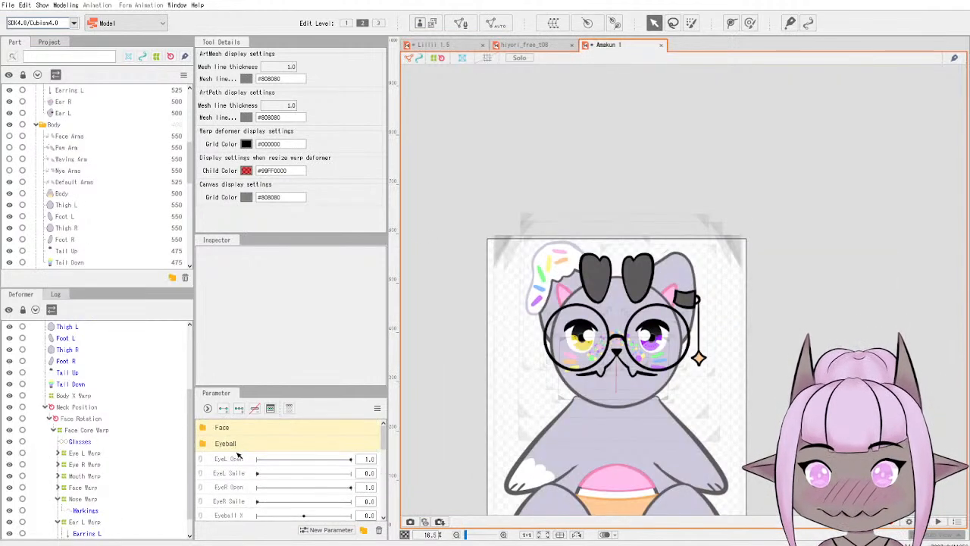
{"action": "scroll", "coordinate": [234, 472], "scroll_direction": "down", "scroll_amount": 2}
{"action": "left_click_drag", "start_coordinate": [236, 476], "coordinate": [237, 485]}
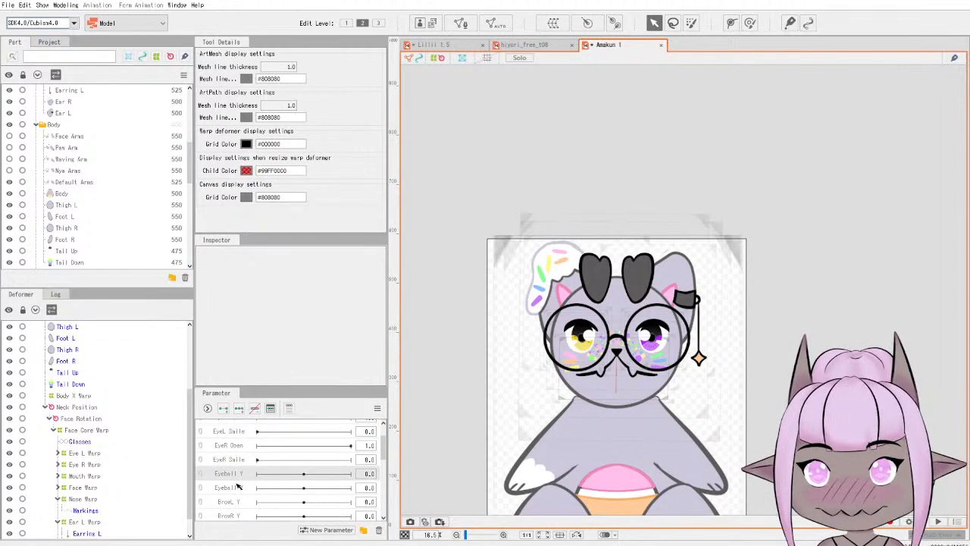
{"action": "scroll", "coordinate": [237, 488], "scroll_direction": "up", "scroll_amount": 2}
{"action": "left_click_drag", "start_coordinate": [236, 520], "coordinate": [236, 441]}
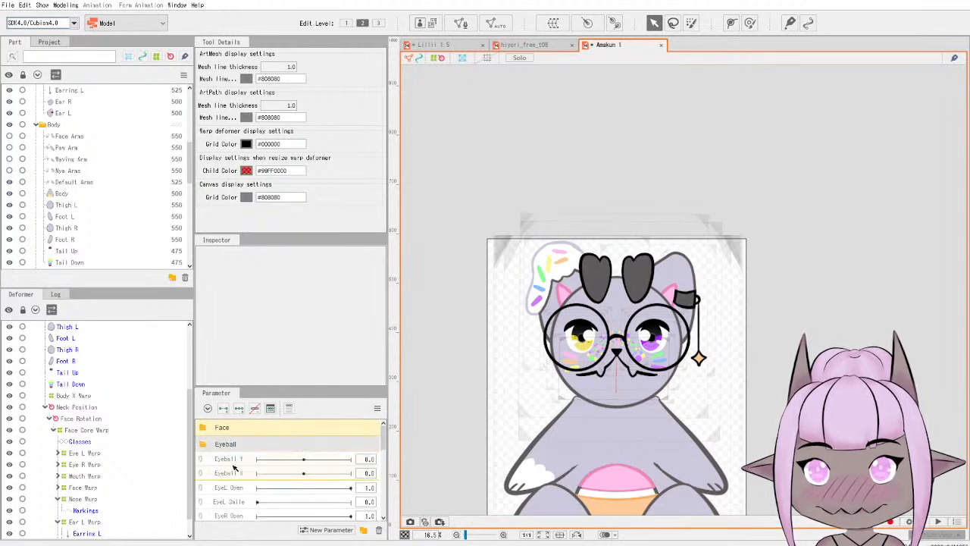
{"action": "left_click", "coordinate": [231, 445]}
{"action": "left_click_drag", "start_coordinate": [237, 448], "coordinate": [240, 453]}
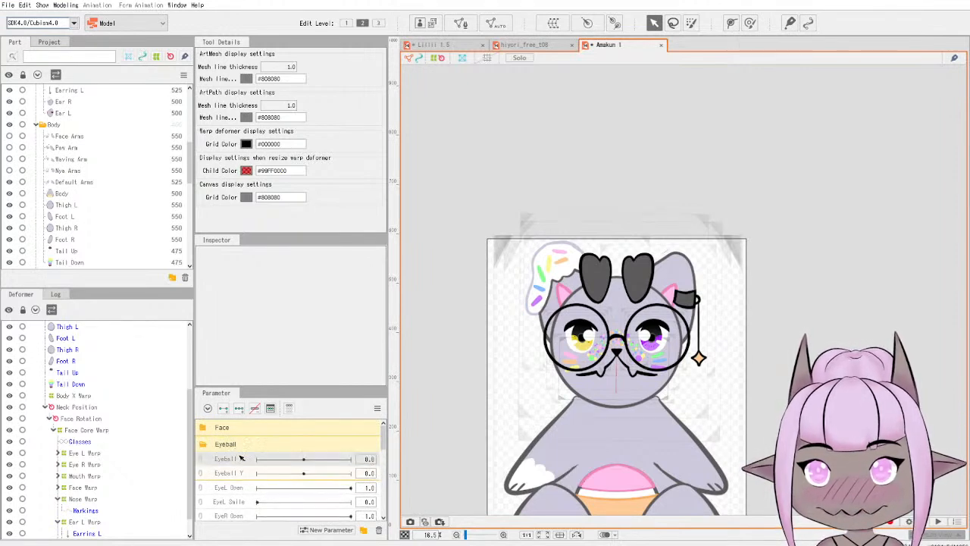
Select the Eye R Position warp under Eye R CloseOpen Warp and add three keys on Eyeball X.
{"action": "scroll", "coordinate": [98, 451], "scroll_direction": "down", "scroll_amount": 1}
{"action": "left_click", "coordinate": [58, 441]}
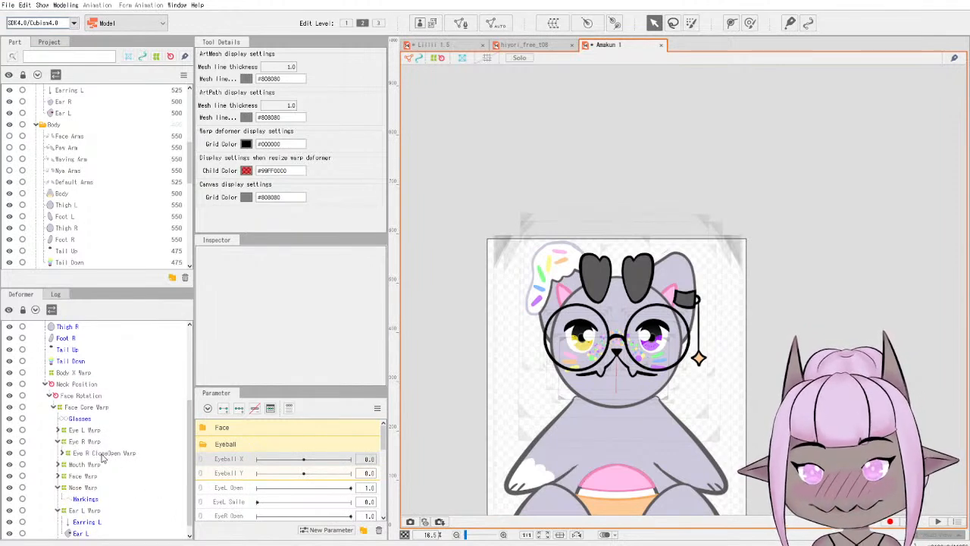
{"action": "left_click", "coordinate": [62, 453]}
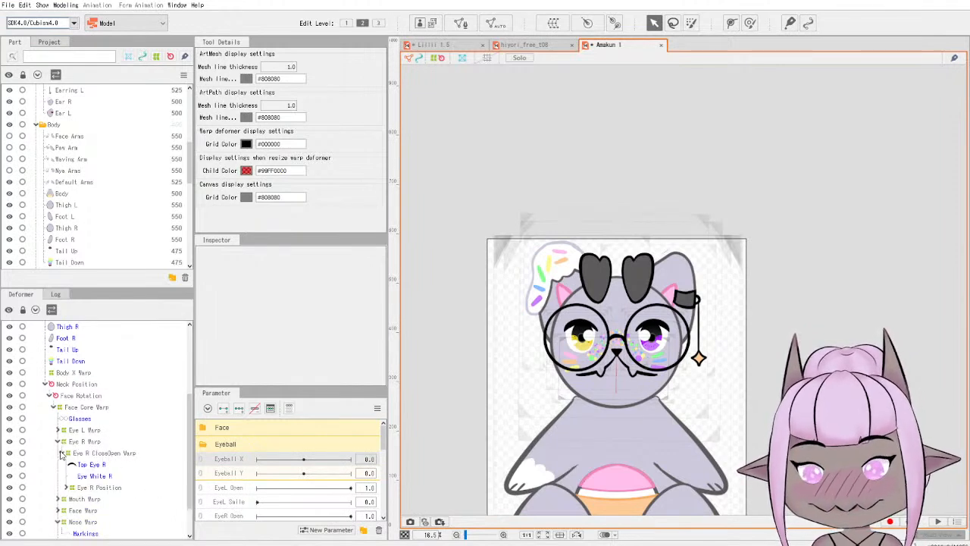
{"action": "left_click", "coordinate": [108, 488]}
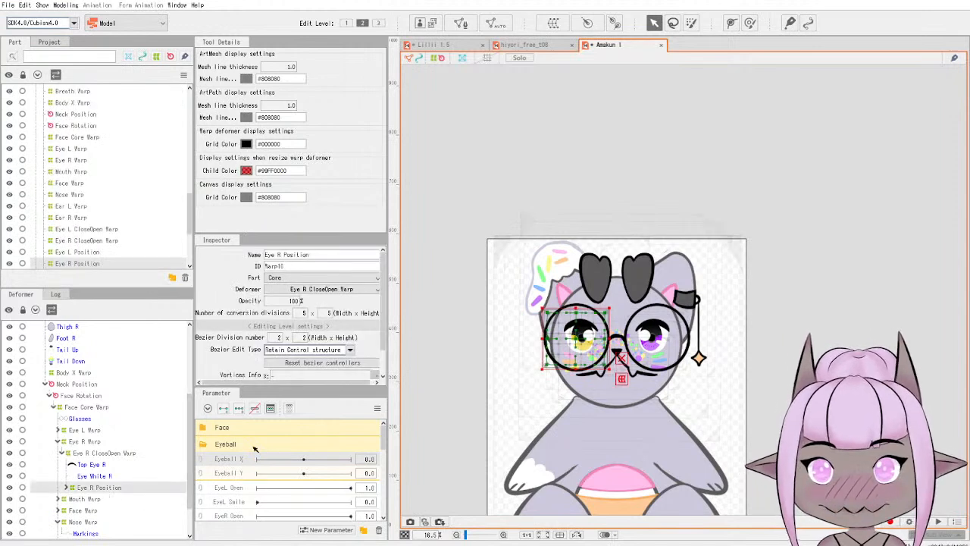
{"action": "left_click", "coordinate": [269, 408]}
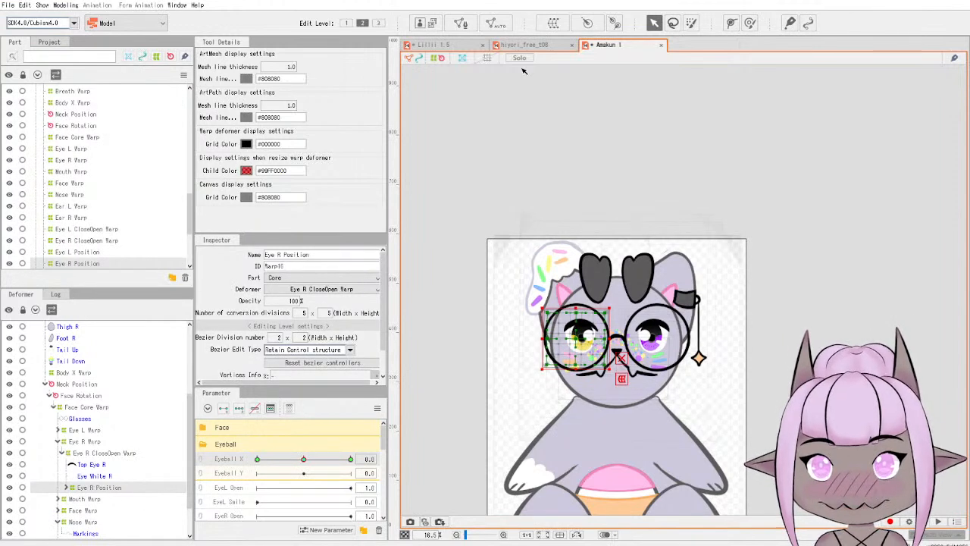
Test the eye movement on Eyeball X/Y in the Lillii 1.5 model and return to Amakun 1.
{"action": "left_click", "coordinate": [455, 47]}
{"action": "left_click", "coordinate": [303, 475]}
{"action": "mouse_move", "coordinate": [303, 476]}
{"action": "left_mouse_down"}
{"action": "mouse_move", "coordinate": [351, 477]}
{"action": "mouse_move", "coordinate": [305, 476]}
{"action": "left_mouse_up"}
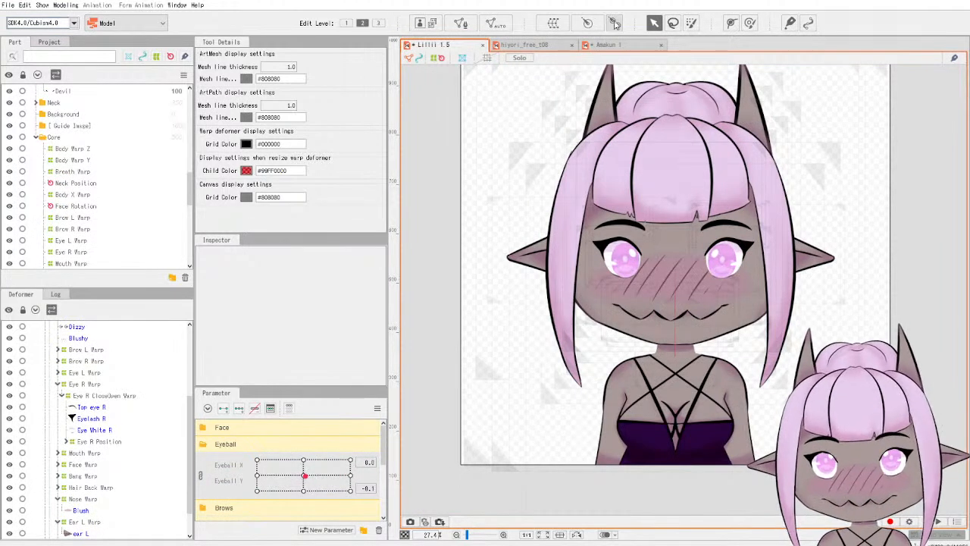
{"action": "left_click", "coordinate": [620, 44]}
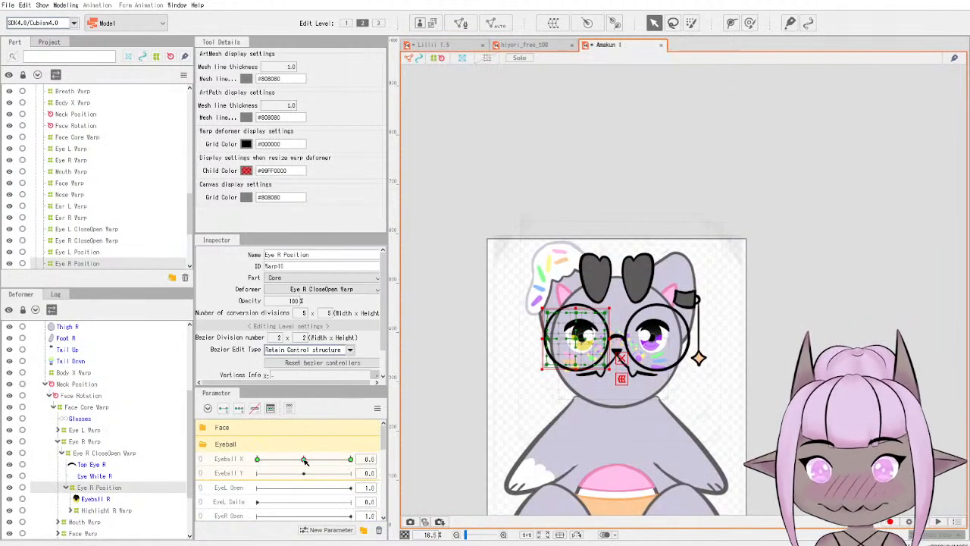
At Eyeball X 1.0, shift the Eye R Position warp sideways toward the nose.
{"action": "left_click_drag", "start_coordinate": [305, 461], "coordinate": [353, 459]}
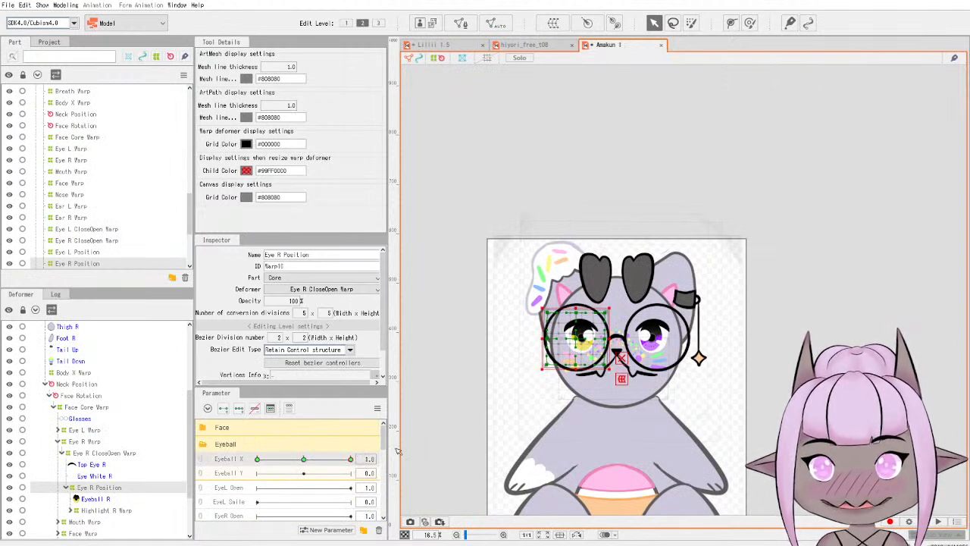
{"action": "left_click_drag", "start_coordinate": [584, 337], "coordinate": [594, 337]}
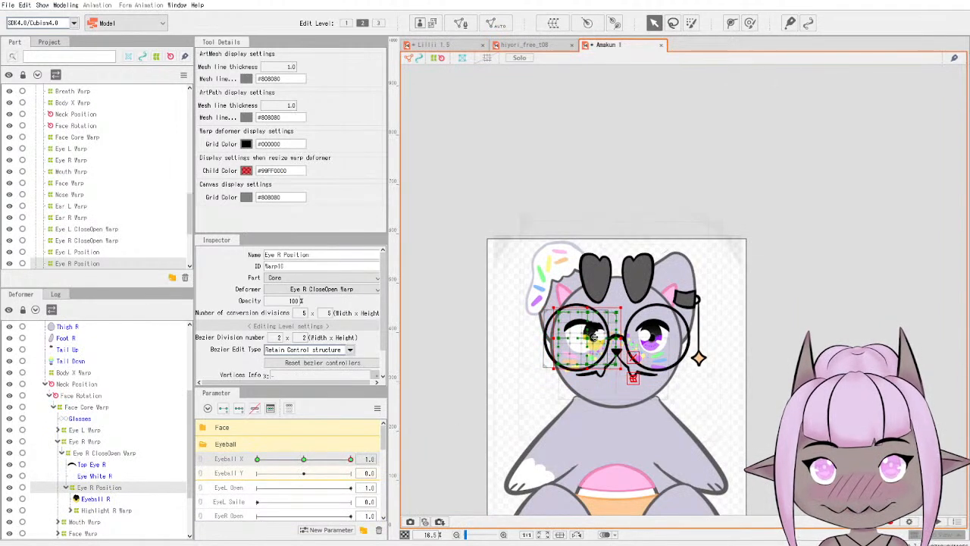
{"action": "scroll", "coordinate": [558, 395], "scroll_direction": "up", "scroll_amount": 3}
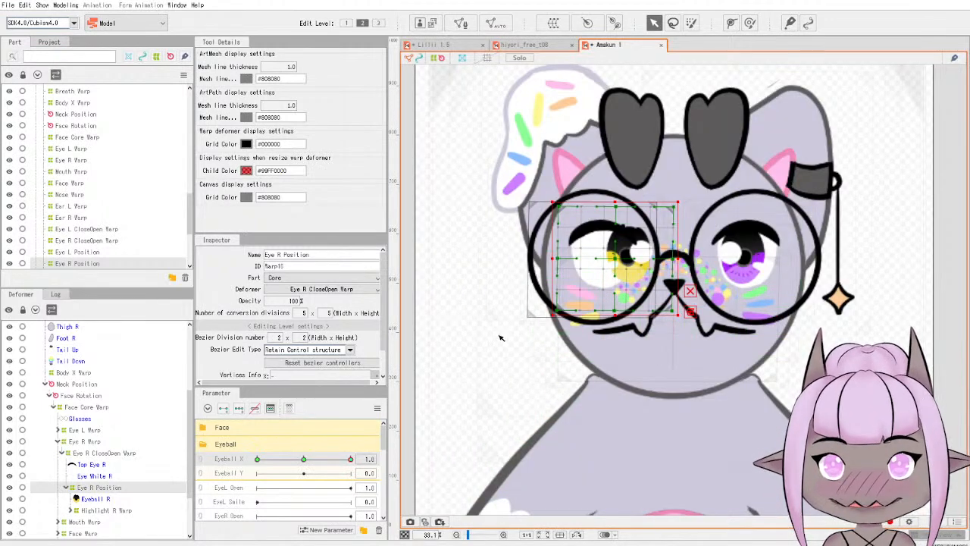
{"action": "left_click", "coordinate": [406, 344]}
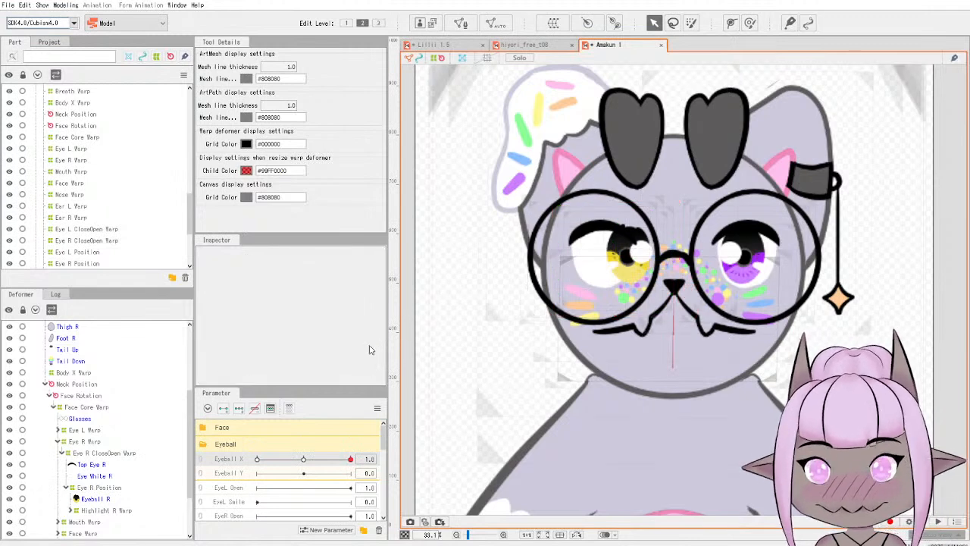
Clip the Eyeball R mesh to Eye White R by copying that mesh's ID, ArtMesh2, into its Clipping ID.
{"action": "left_click", "coordinate": [94, 499]}
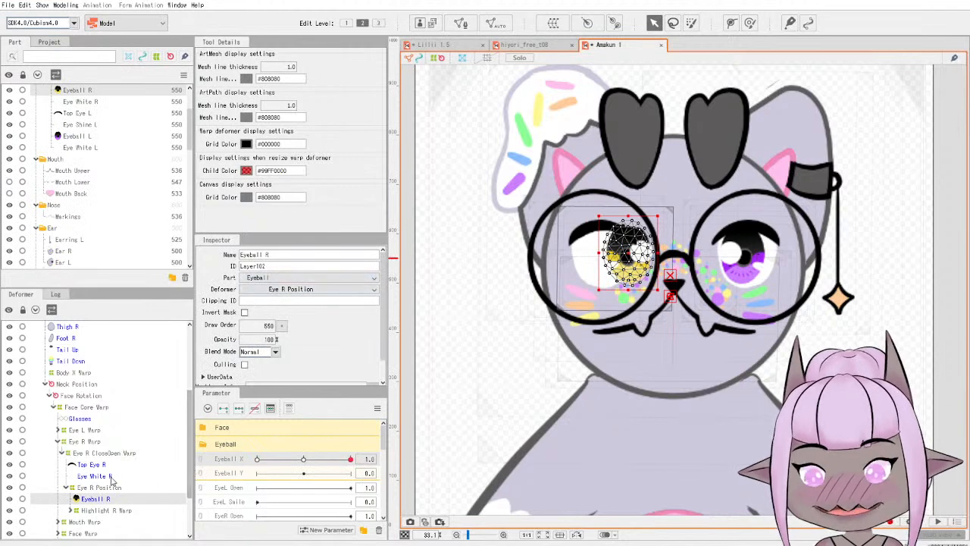
{"action": "left_click", "coordinate": [110, 477]}
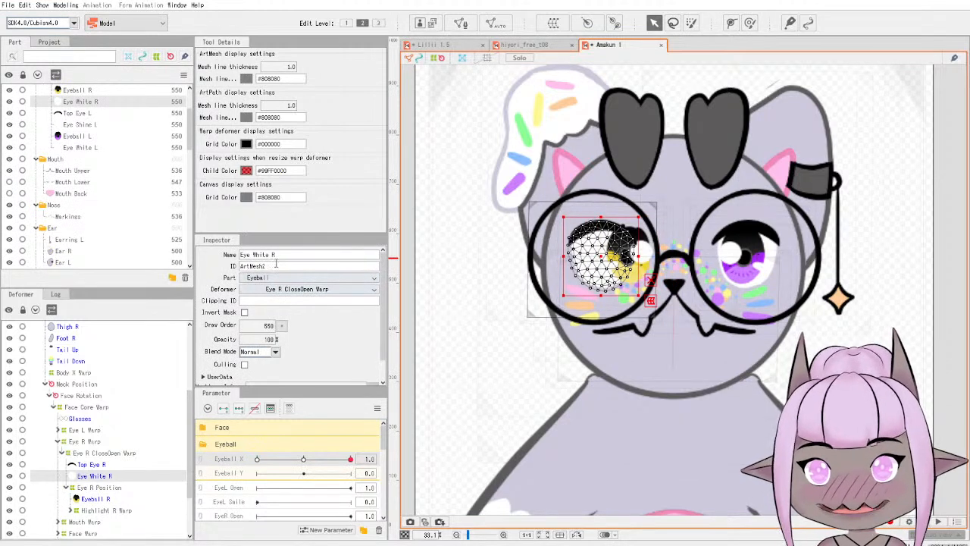
{"action": "left_click_drag", "start_coordinate": [278, 266], "coordinate": [242, 259]}
{"action": "key", "text": "ctrl+c"}
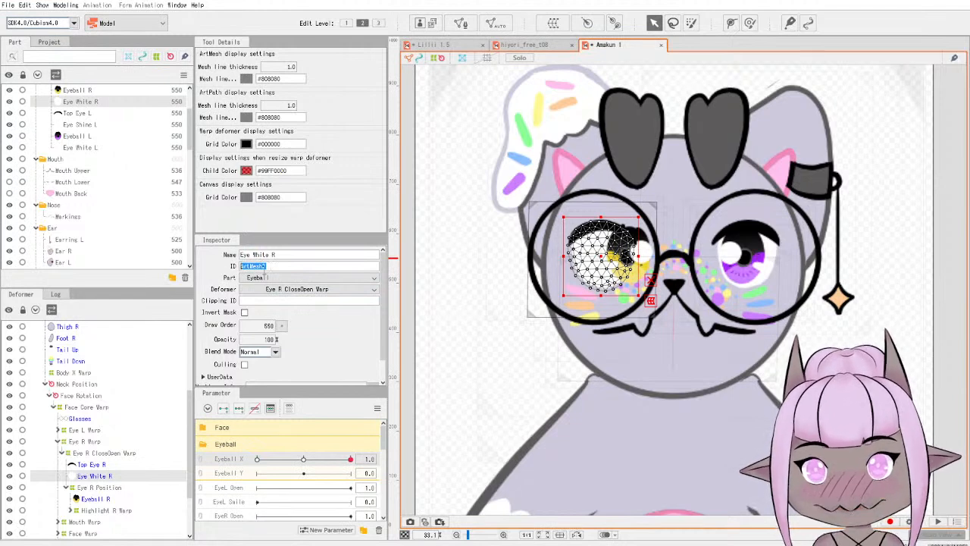
{"action": "left_click", "coordinate": [106, 500]}
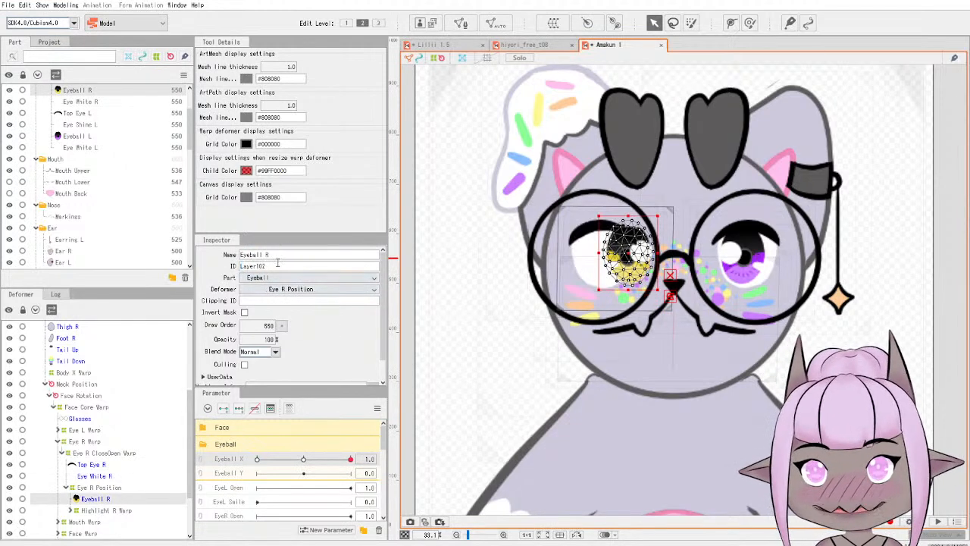
{"action": "key", "text": "ctrl+v"}
Clip the Eye Shine R mesh under Highlight R Warp to Eye White R with the same clipping ID.
{"action": "scroll", "coordinate": [99, 500], "scroll_direction": "down", "scroll_amount": 1}
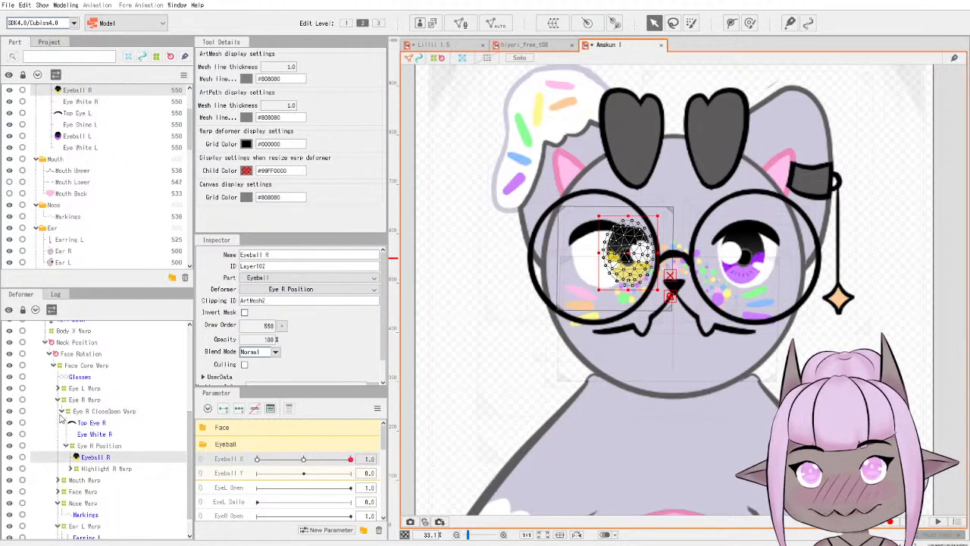
{"action": "left_click", "coordinate": [59, 388]}
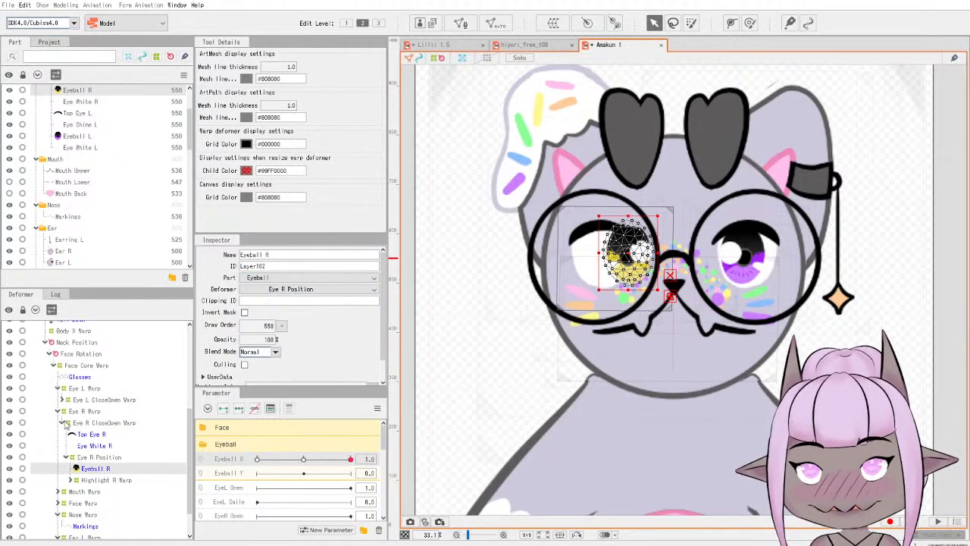
{"action": "key", "text": "ctrl+y"}
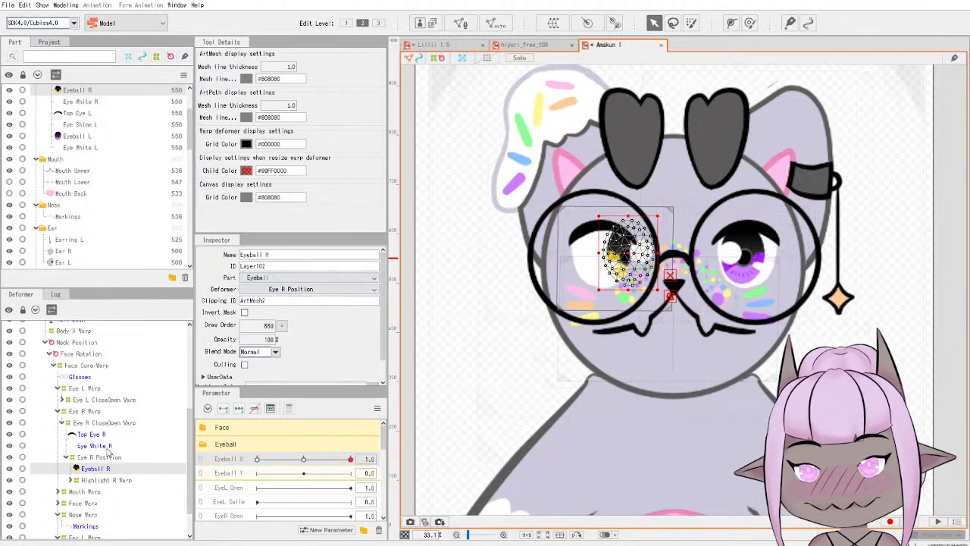
{"action": "left_click", "coordinate": [84, 480]}
{"action": "left_click", "coordinate": [70, 480]}
{"action": "left_click", "coordinate": [100, 491]}
{"action": "left_click", "coordinate": [290, 302]}
{"action": "key", "text": "ctrl+v"}
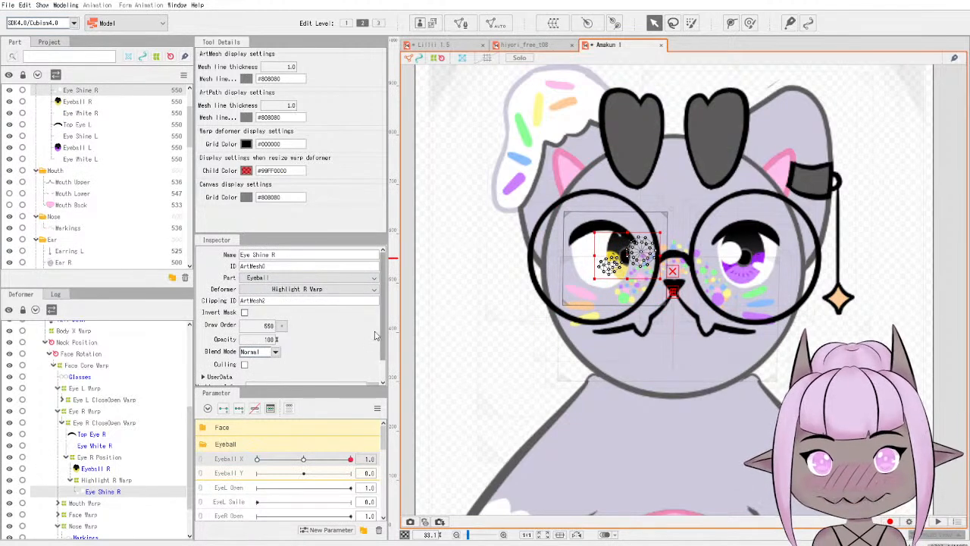
Clip the Eyeball L mesh to Eye White L using that mesh's ID, ArtMesh6, as the Clipping ID.
{"action": "left_click", "coordinate": [63, 401]}
{"action": "scroll", "coordinate": [83, 440], "scroll_direction": "down", "scroll_amount": 1}
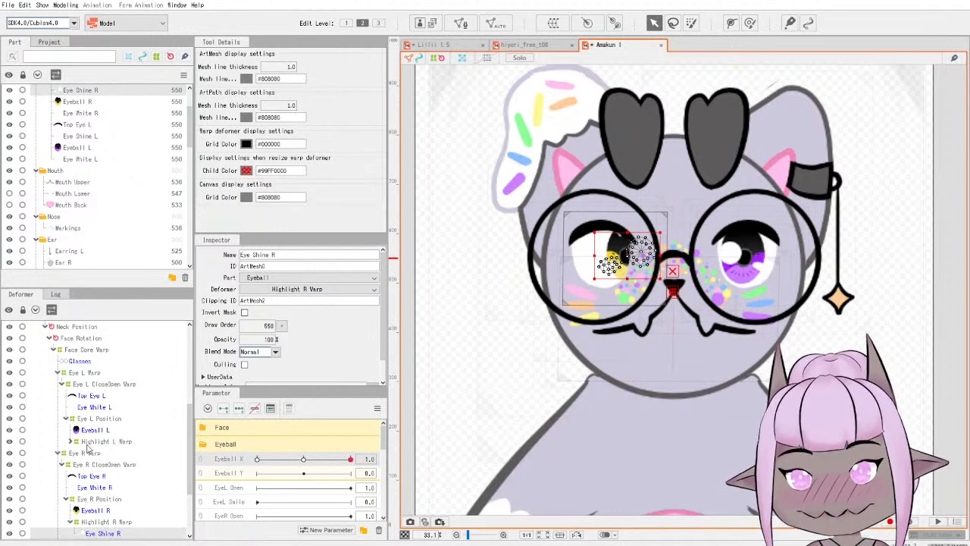
{"action": "left_click", "coordinate": [95, 407]}
{"action": "left_click_drag", "start_coordinate": [305, 265], "coordinate": [227, 259]}
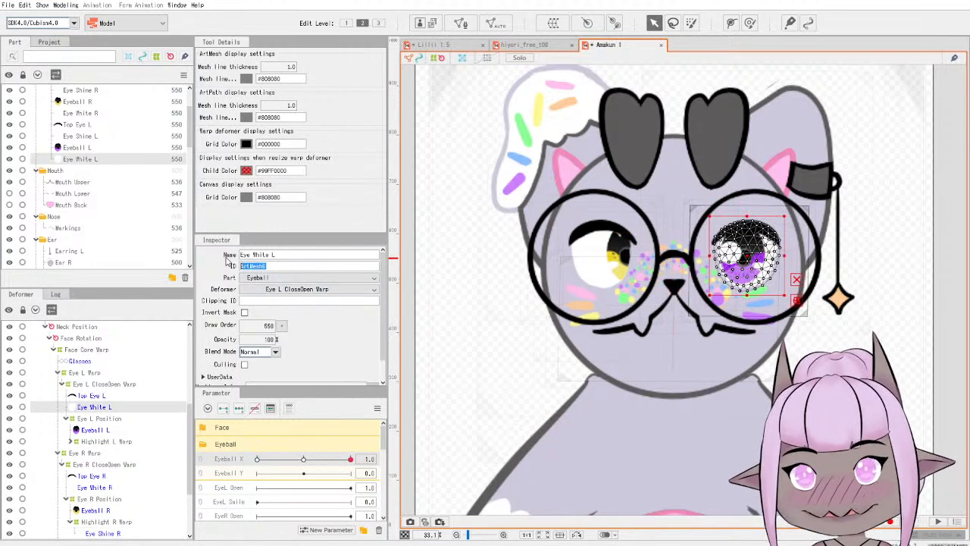
{"action": "left_click", "coordinate": [106, 430]}
{"action": "left_click", "coordinate": [296, 300]}
{"action": "type", "text": "ArtMesh6"}
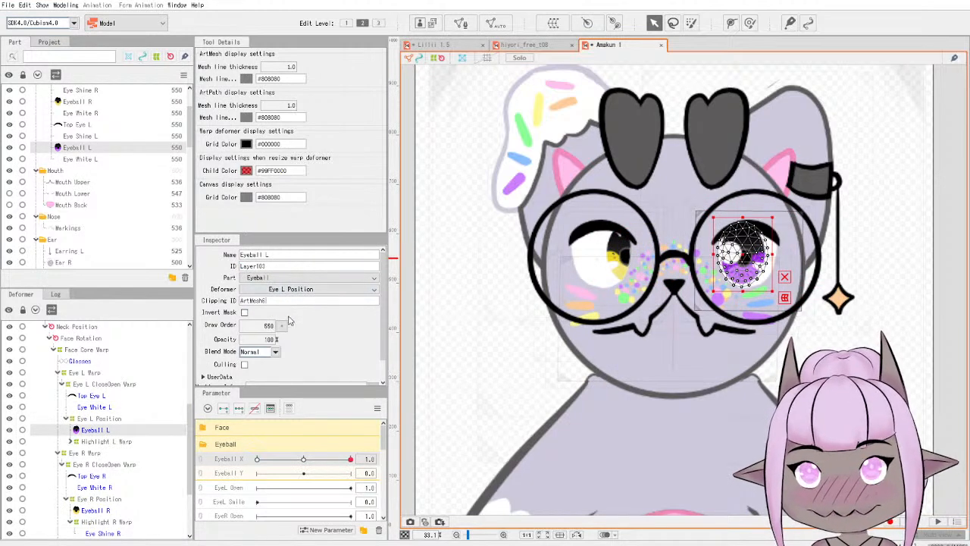
Set the Clipping ID of Eye Shine L under Highlight L Warp to ArtMesh6 and collapse the Eye L Position group.
{"action": "left_click", "coordinate": [91, 441]}
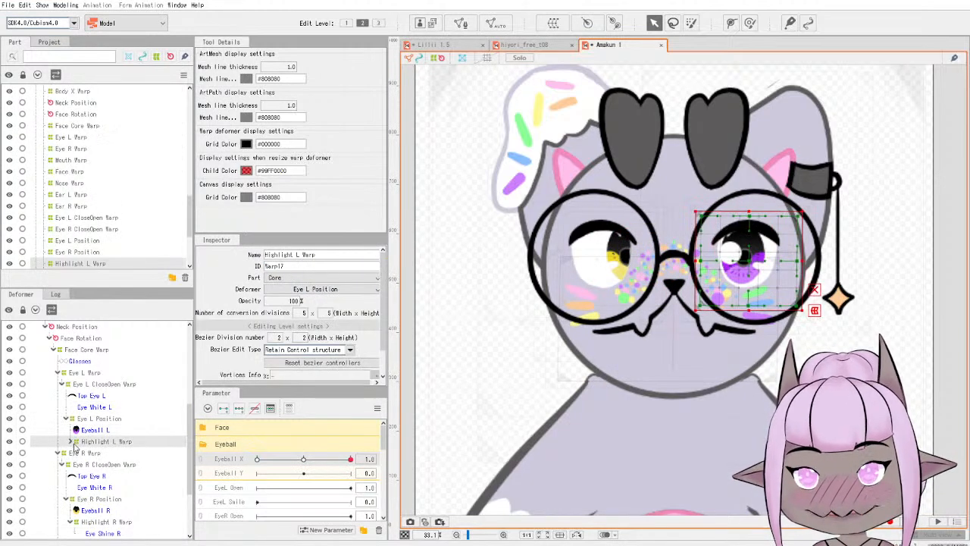
{"action": "left_click", "coordinate": [72, 442]}
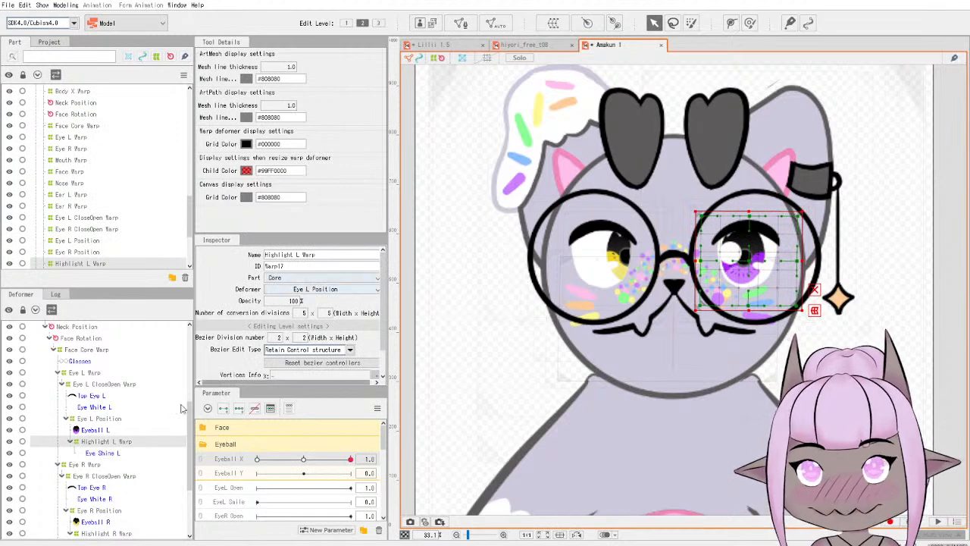
{"action": "left_click", "coordinate": [104, 452]}
{"action": "type", "text": "ArtMesh6"}
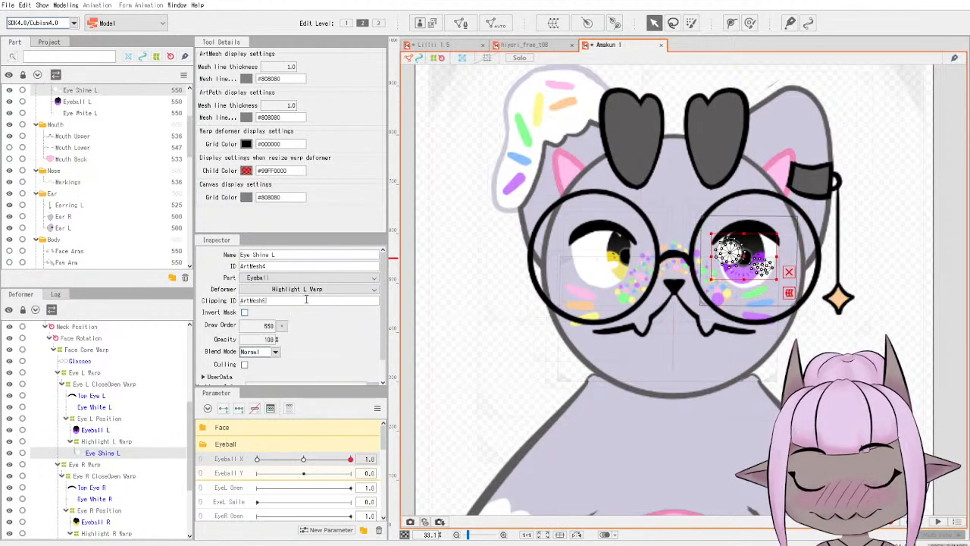
{"action": "left_click", "coordinate": [71, 442]}
{"action": "left_click", "coordinate": [68, 419]}
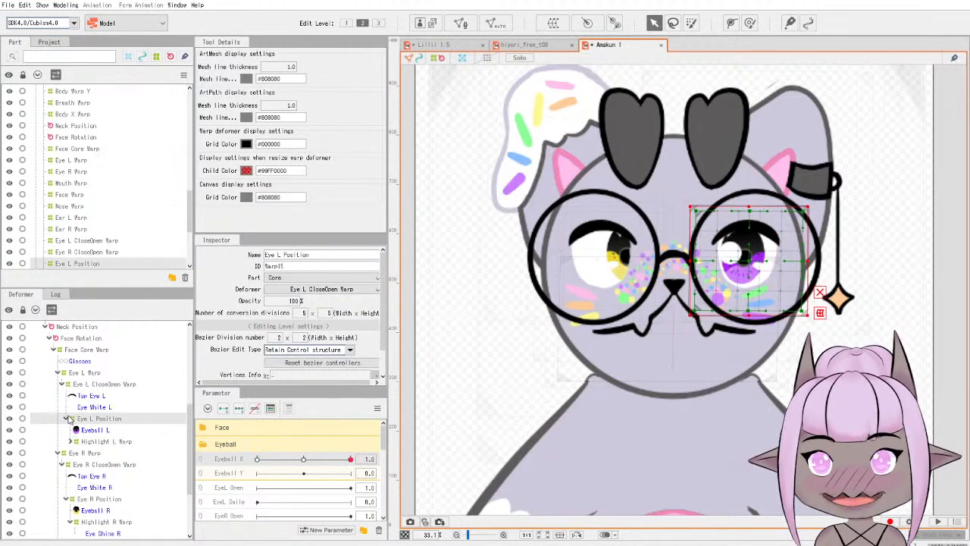
{"action": "left_click", "coordinate": [67, 418]}
Reflect the Eye R Position warp's Eyeball X motion onto the opposite key and return Eyeball X to 0.
{"action": "left_click", "coordinate": [66, 476]}
{"action": "left_click", "coordinate": [99, 476]}
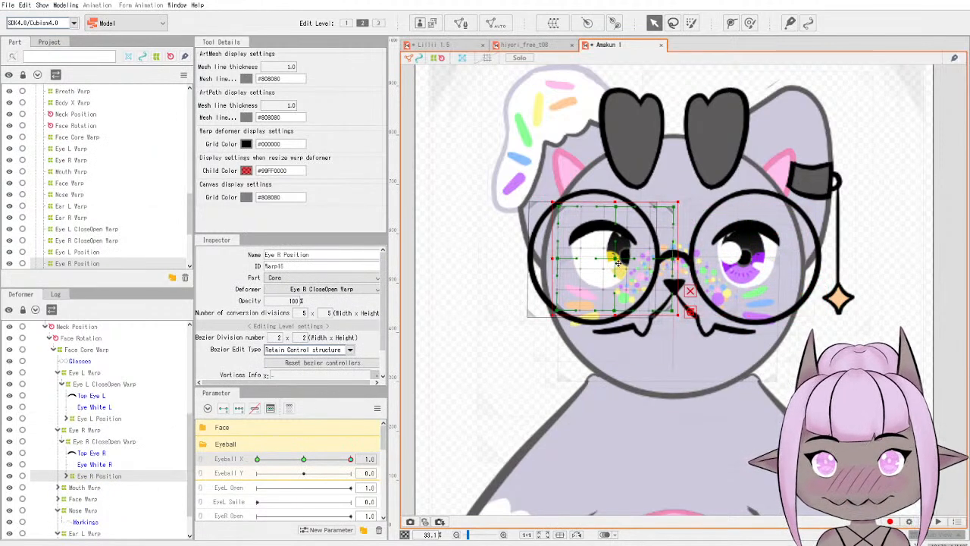
{"action": "left_click", "coordinate": [377, 408]}
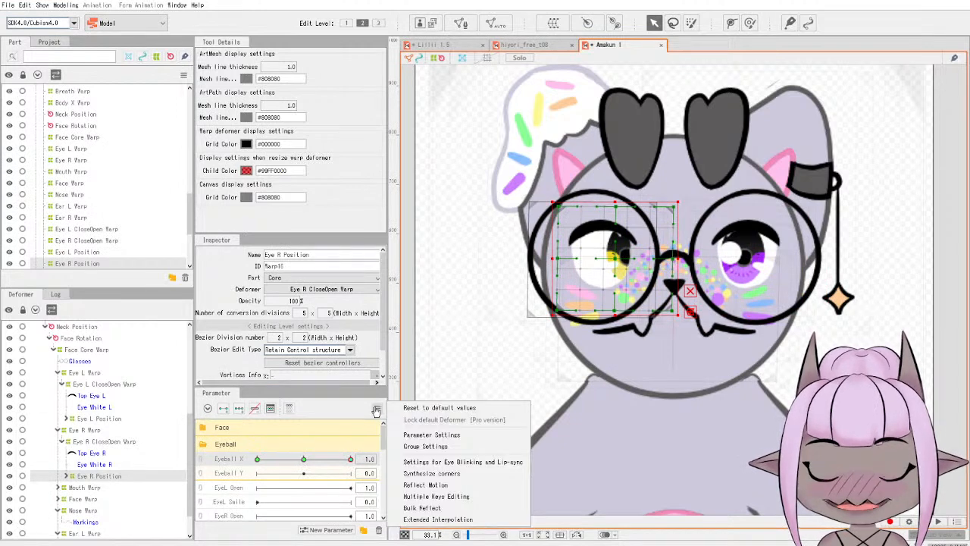
{"action": "left_click", "coordinate": [457, 487]}
{"action": "left_click", "coordinate": [466, 371]}
{"action": "left_click", "coordinate": [257, 458]}
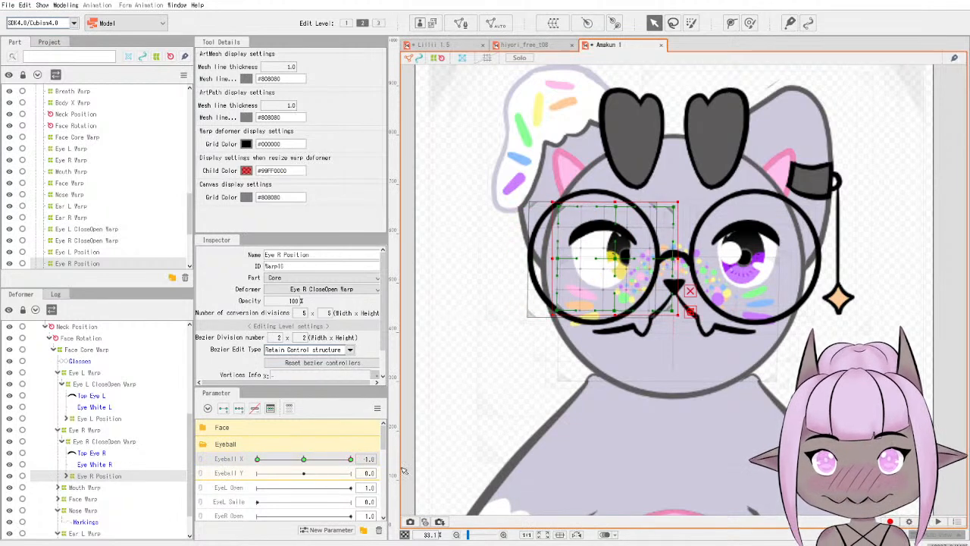
{"action": "left_click", "coordinate": [304, 459]}
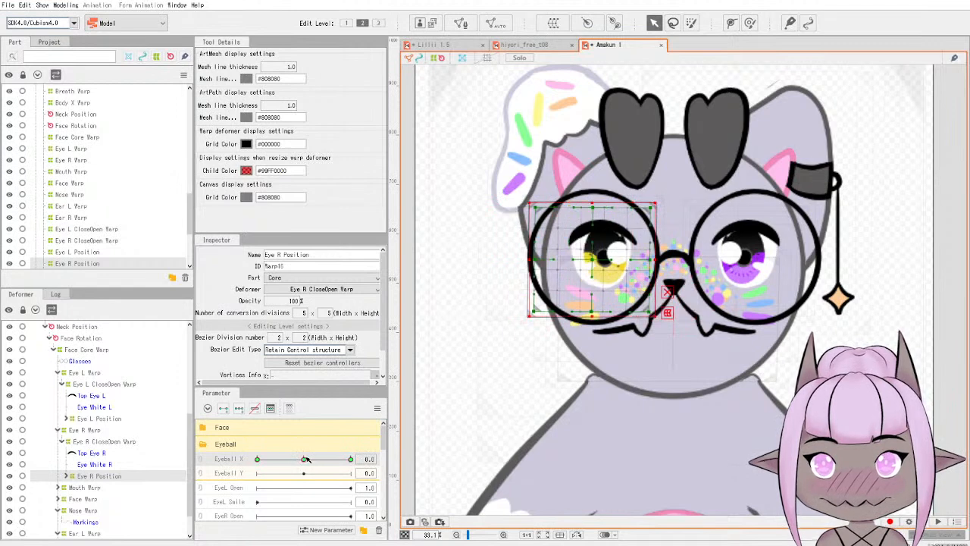
Add three Eyeball X keys to the Eye L Position warp and shift it away from the nose at 1.0.
{"action": "left_click", "coordinate": [99, 418]}
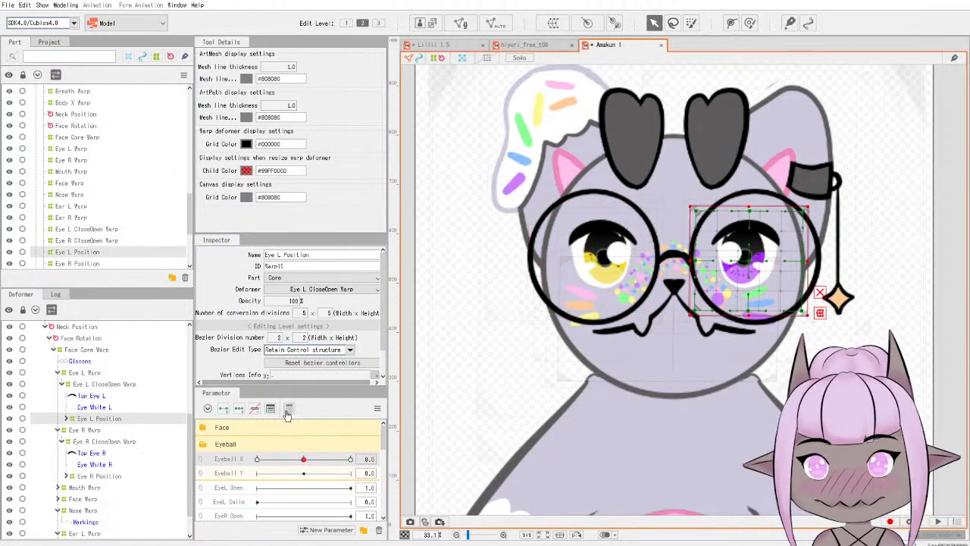
{"action": "left_click", "coordinate": [240, 409]}
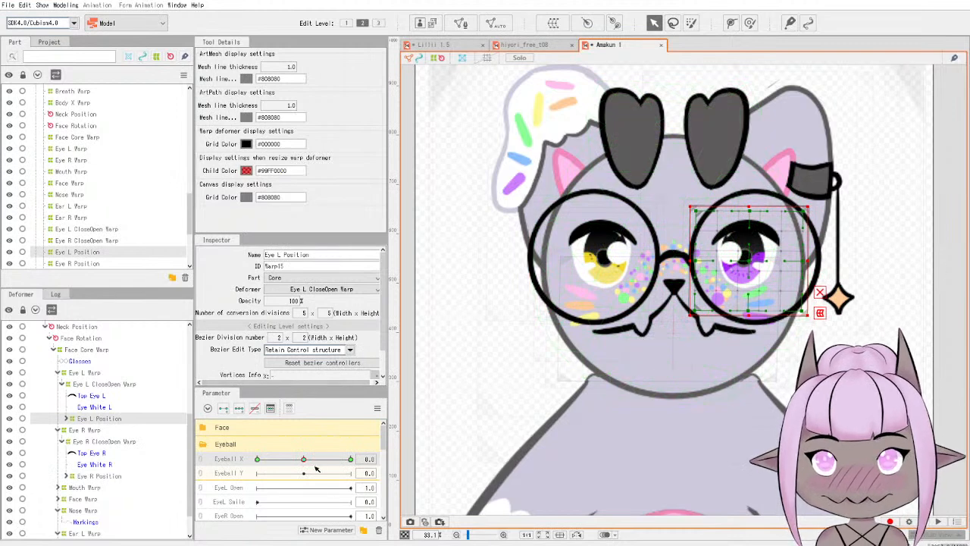
{"action": "left_click_drag", "start_coordinate": [304, 459], "coordinate": [350, 459]}
{"action": "left_click_drag", "start_coordinate": [751, 260], "coordinate": [777, 262]}
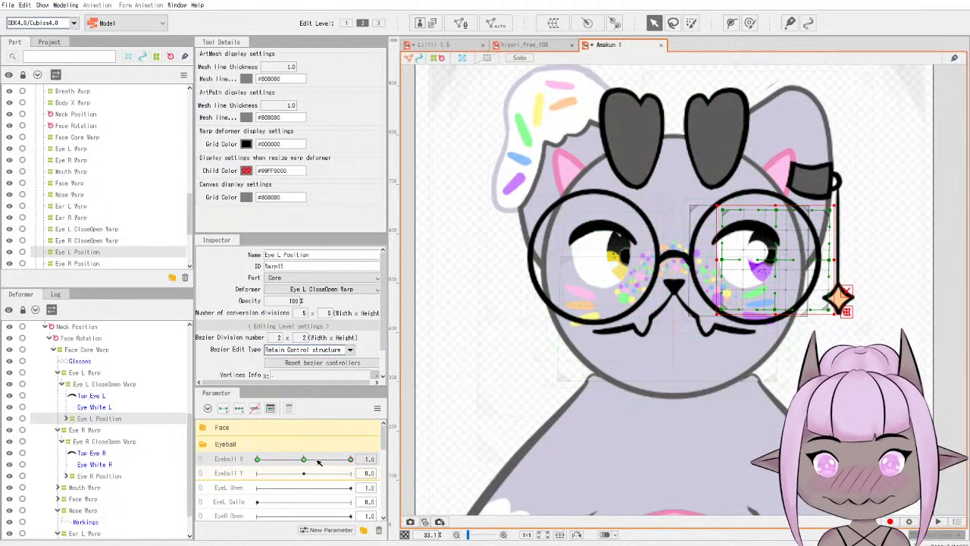
Fine-tune the Eye R Position warp at Eyeball X 1.0, and shift Eye L Position toward the nose at -1.0.
{"action": "left_click", "coordinate": [106, 477]}
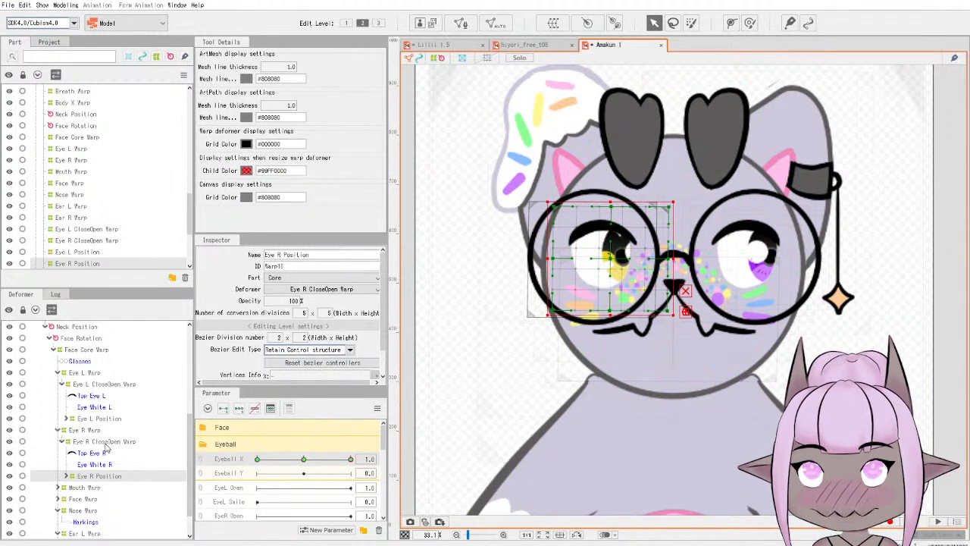
{"action": "left_click_drag", "start_coordinate": [352, 460], "coordinate": [242, 460]}
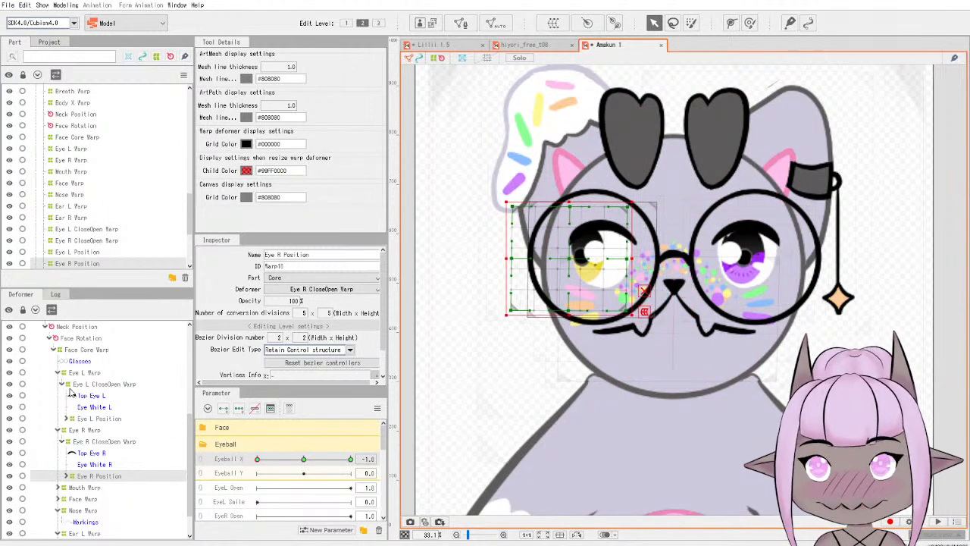
{"action": "left_click", "coordinate": [95, 419]}
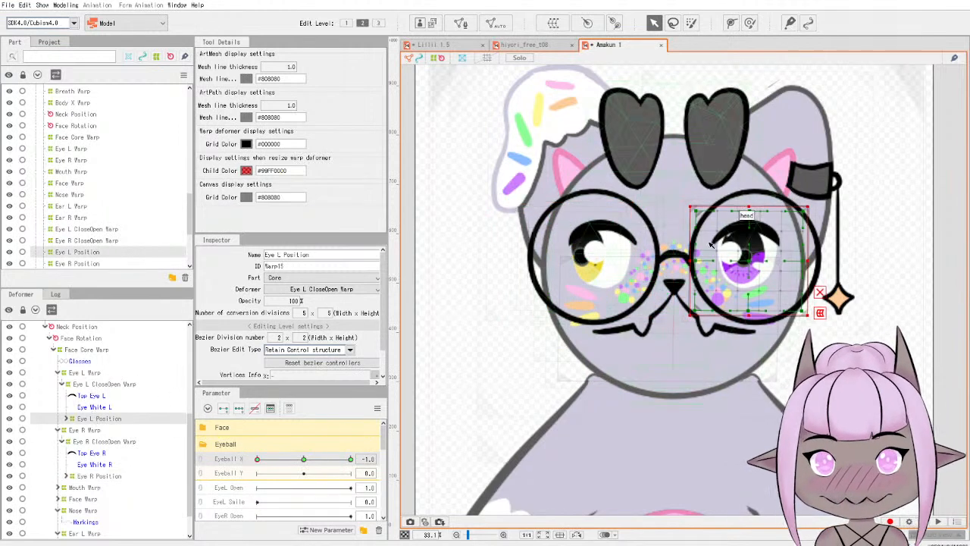
{"action": "left_click_drag", "start_coordinate": [749, 260], "coordinate": [732, 260]}
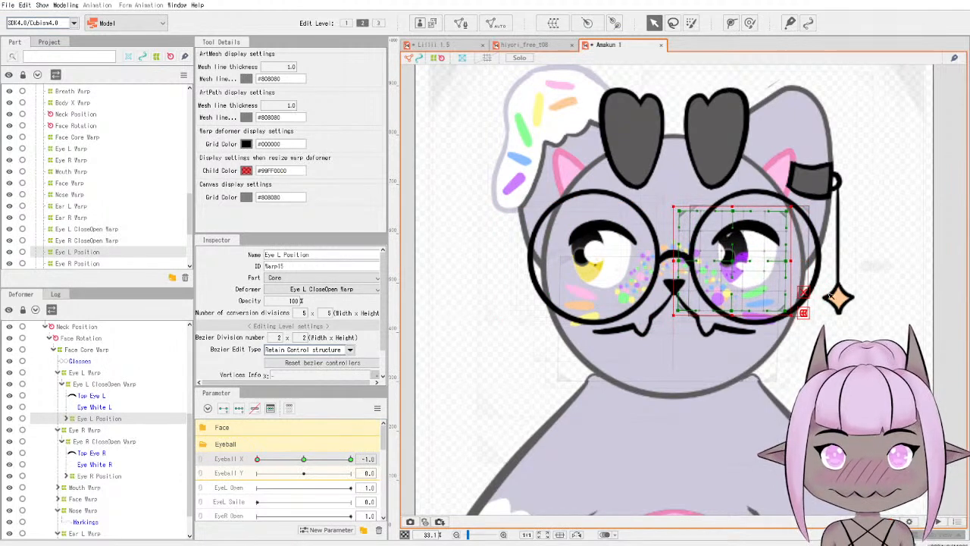
With Eyeball X at 0, add three Eyeball Y keys to the Eye L Position warp and set Eyeball Y to 1.0.
{"action": "left_click", "coordinate": [237, 475]}
{"action": "left_click", "coordinate": [303, 459]}
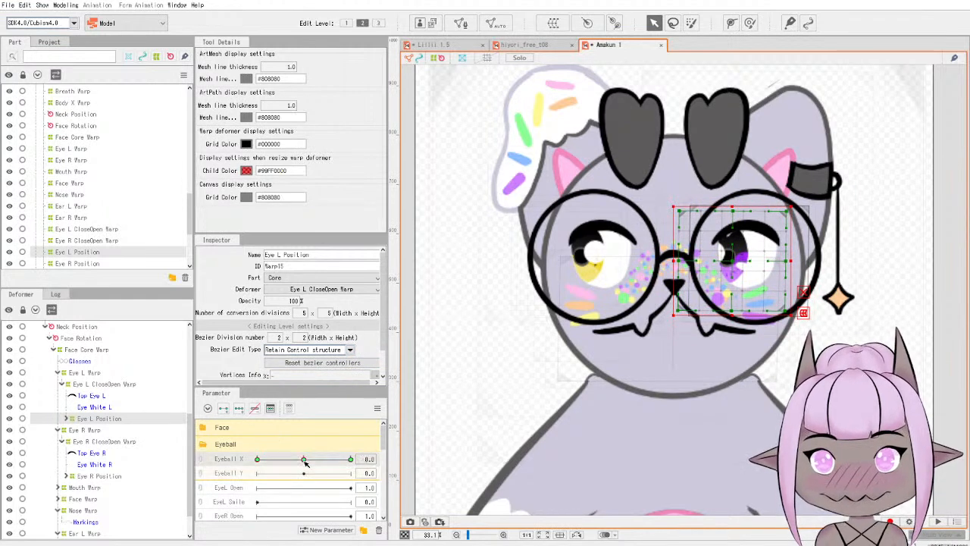
{"action": "left_click", "coordinate": [239, 408]}
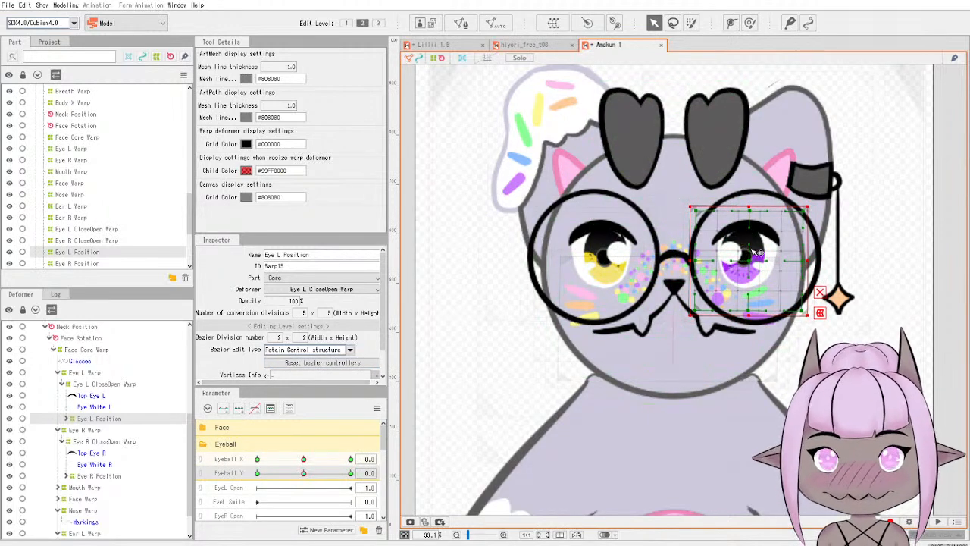
{"action": "left_click_drag", "start_coordinate": [303, 473], "coordinate": [365, 471]}
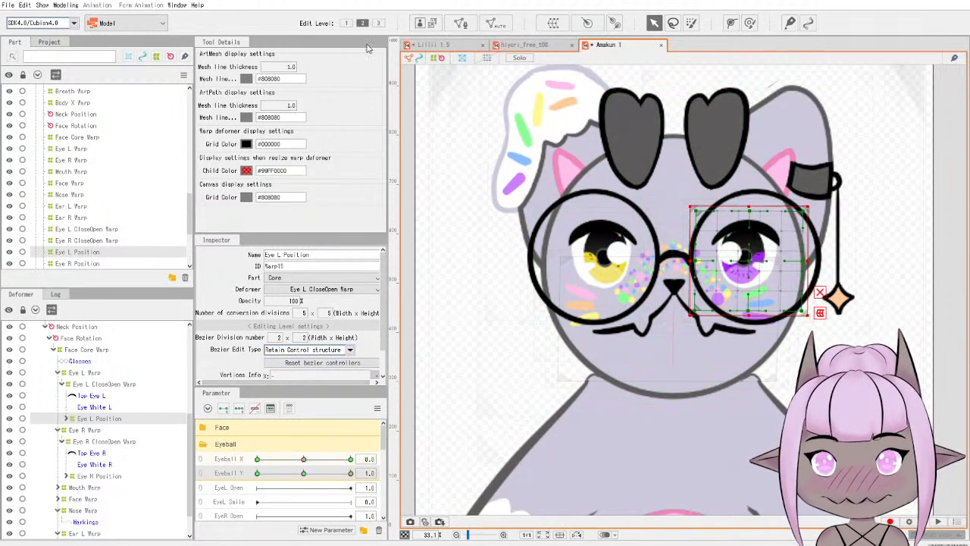
In the Lillii 1.5 model, examine how Eyeball X and Eyeball Y are combined by unlinking and relinking them.
{"action": "left_click", "coordinate": [469, 47]}
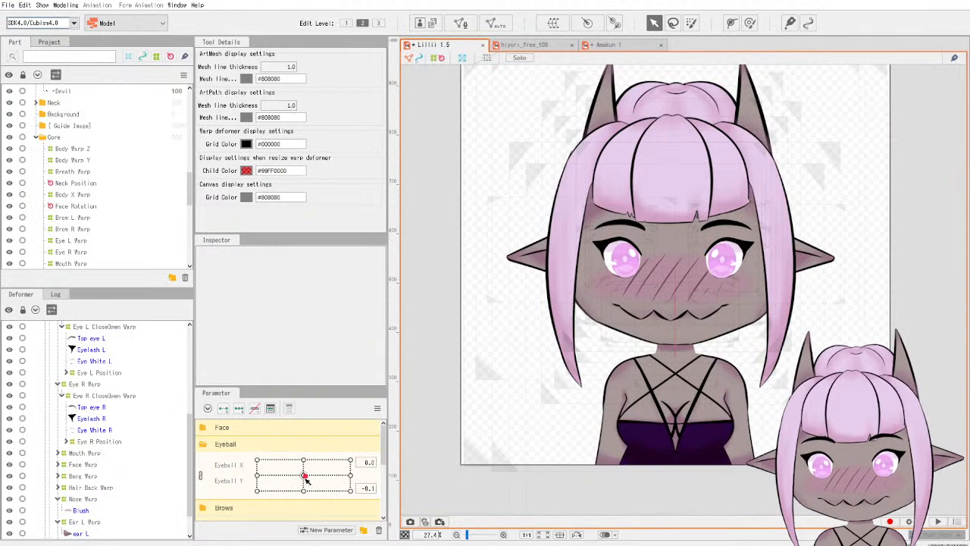
{"action": "left_click", "coordinate": [200, 476]}
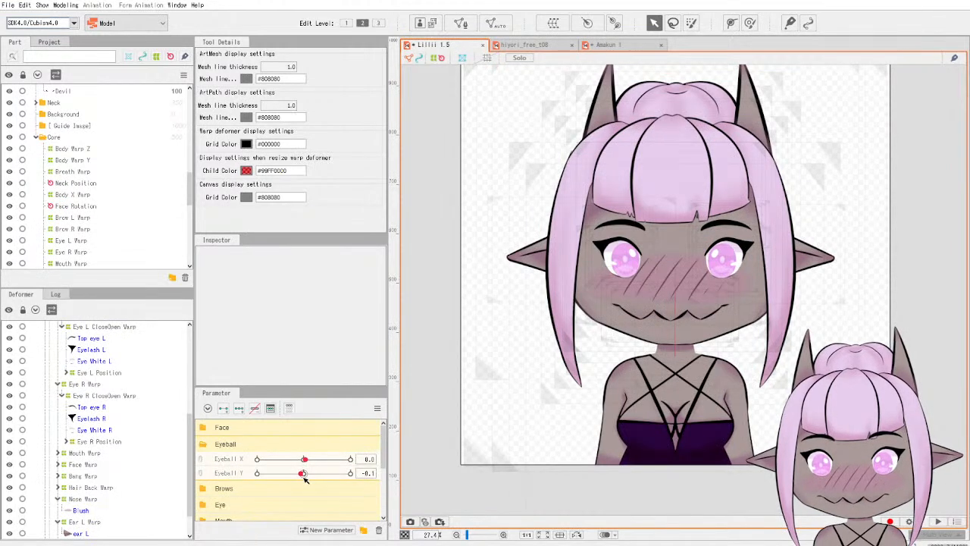
{"action": "left_click_drag", "start_coordinate": [303, 473], "coordinate": [314, 473]}
{"action": "left_click", "coordinate": [198, 466]}
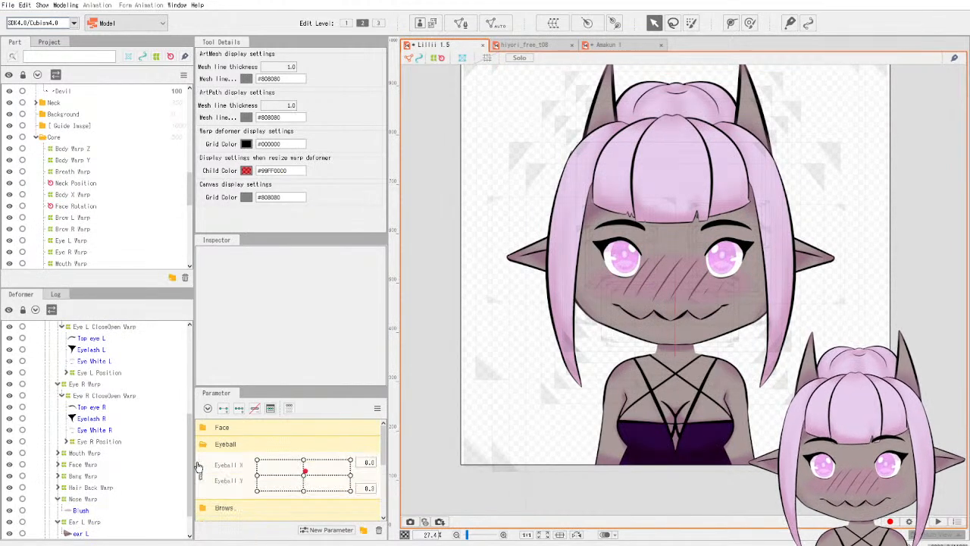
{"action": "left_click", "coordinate": [606, 45]}
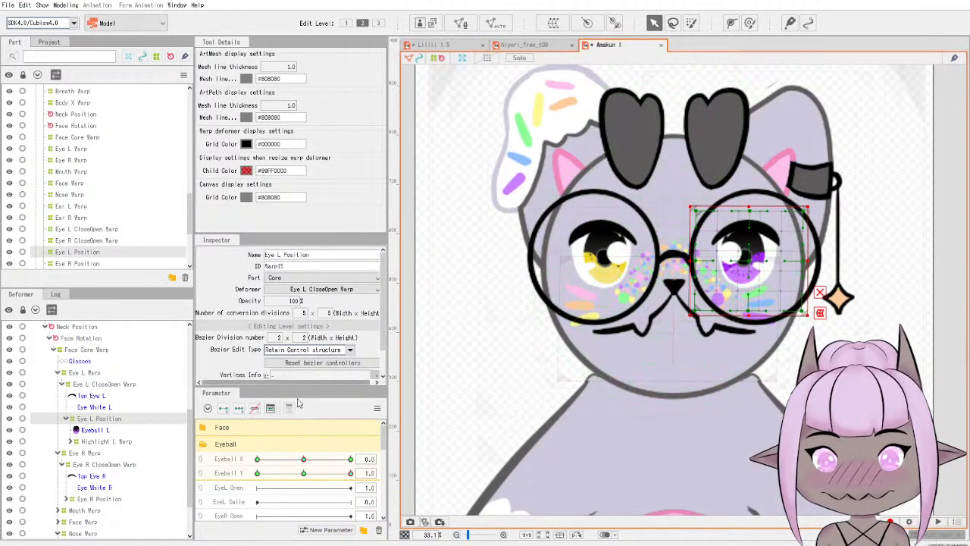
Shift the Eye L Position warp up at Eyeball Y 1.0 and down at -1.0, and return Eyeball Y to 0.
{"action": "left_click_drag", "start_coordinate": [747, 259], "coordinate": [746, 241]}
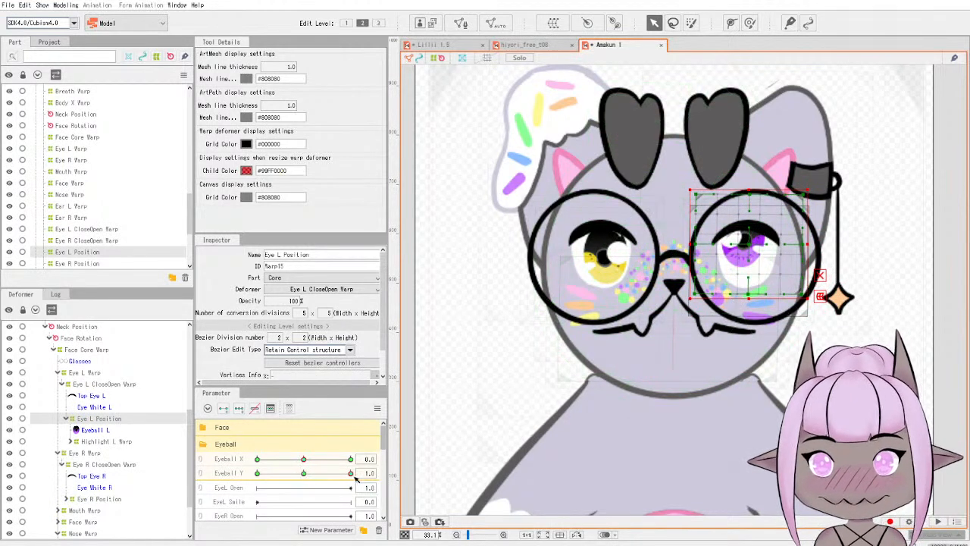
{"action": "left_click_drag", "start_coordinate": [351, 474], "coordinate": [245, 478]}
{"action": "left_click_drag", "start_coordinate": [750, 262], "coordinate": [750, 282]}
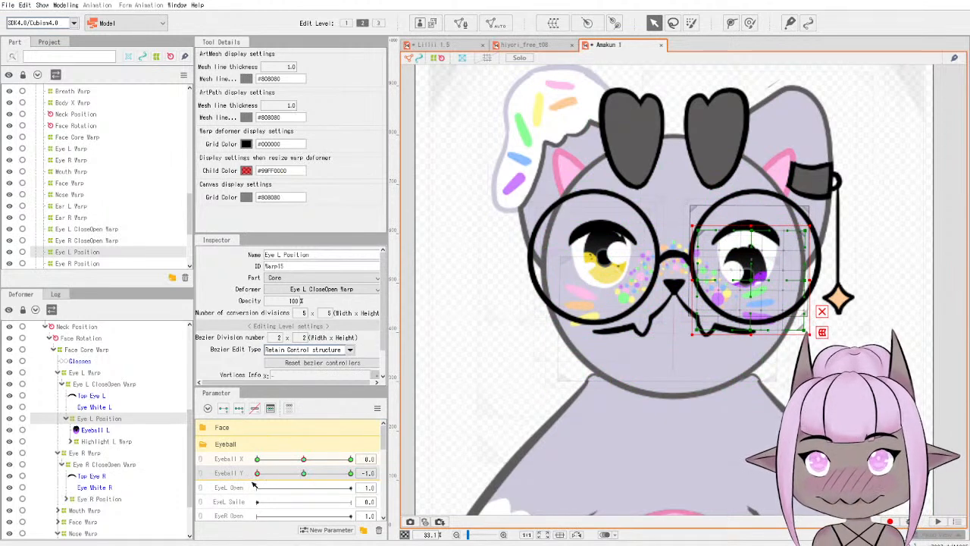
{"action": "left_click_drag", "start_coordinate": [257, 473], "coordinate": [303, 473]}
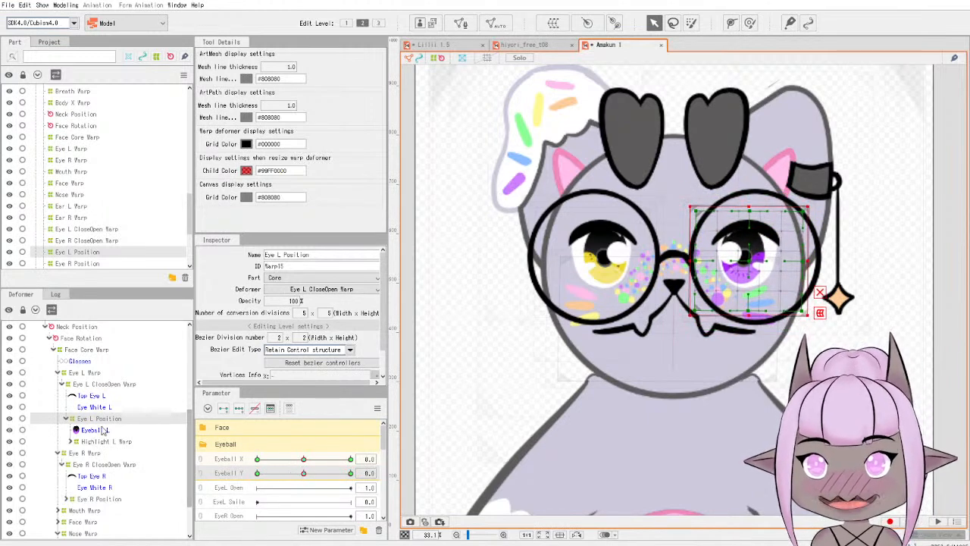
Shift the Eye R Position warp up at Eyeball Y 1.0 and down at -1.0 to match the other eye.
{"action": "left_click", "coordinate": [102, 500]}
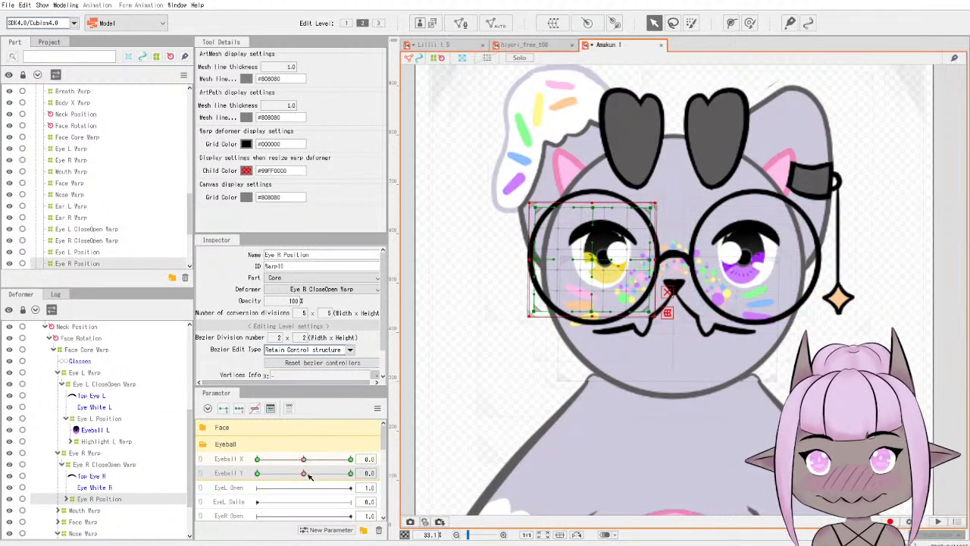
{"action": "left_click_drag", "start_coordinate": [305, 473], "coordinate": [352, 473]}
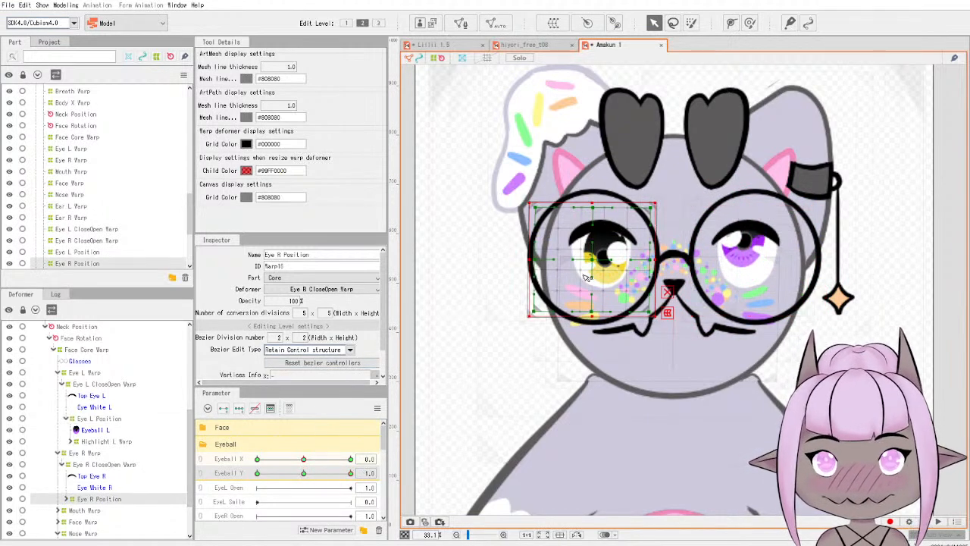
{"action": "left_click_drag", "start_coordinate": [588, 262], "coordinate": [586, 241]}
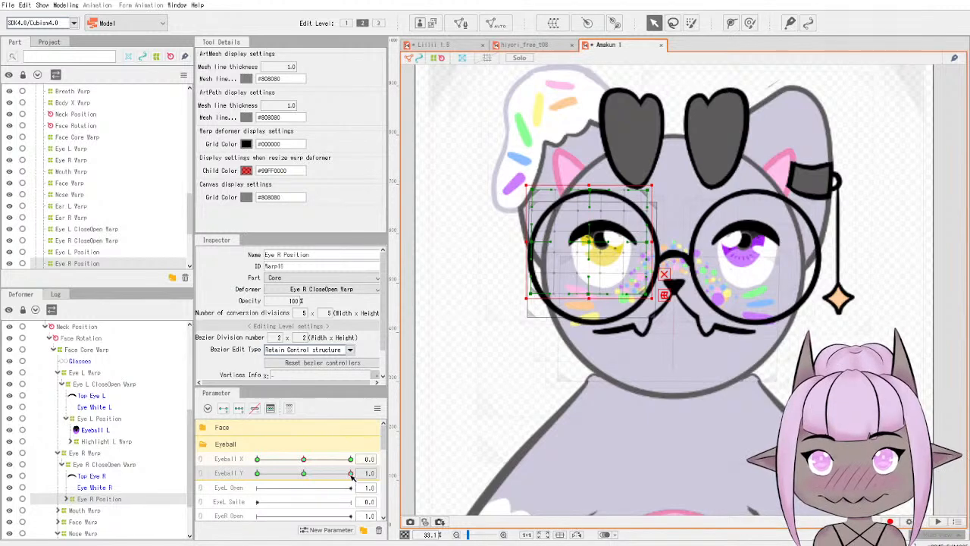
{"action": "left_click_drag", "start_coordinate": [352, 474], "coordinate": [215, 472]}
{"action": "left_click_drag", "start_coordinate": [589, 262], "coordinate": [593, 282]}
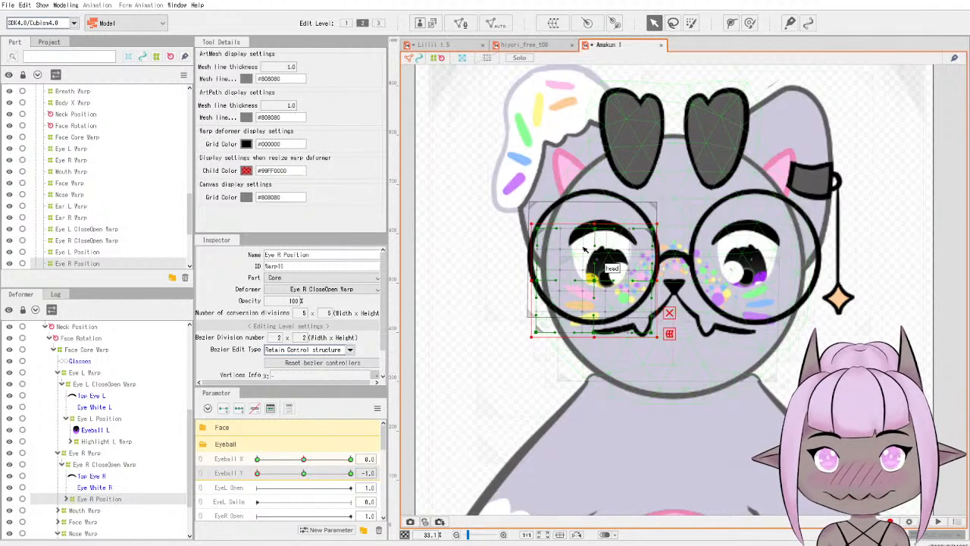
{"action": "left_click", "coordinate": [408, 321]}
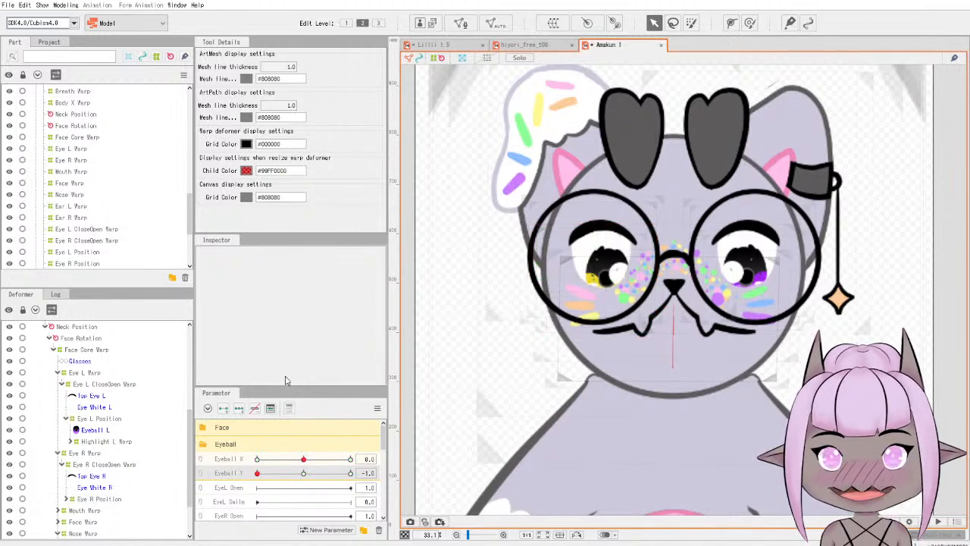
Combine Eyeball X and Eyeball Y into one linked grid, and synthesize the corners for the Eye L Position warp.
{"action": "left_click", "coordinate": [200, 466]}
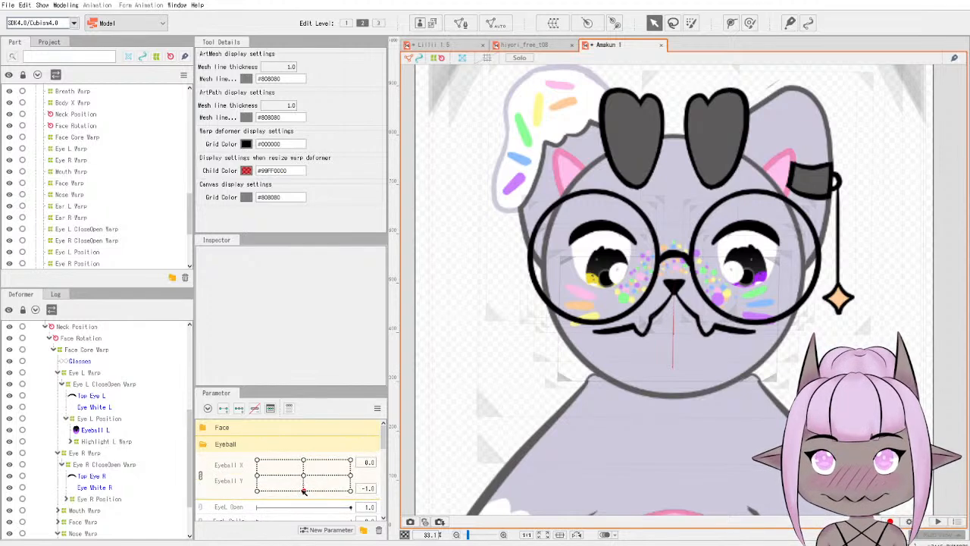
{"action": "left_click_drag", "start_coordinate": [304, 490], "coordinate": [303, 484]}
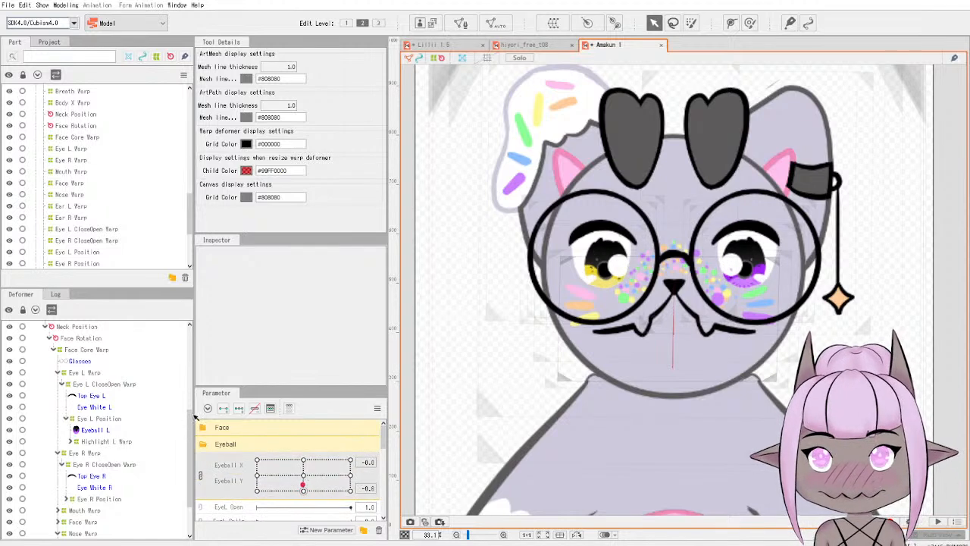
{"action": "left_click", "coordinate": [121, 418]}
{"action": "left_click", "coordinate": [376, 408]}
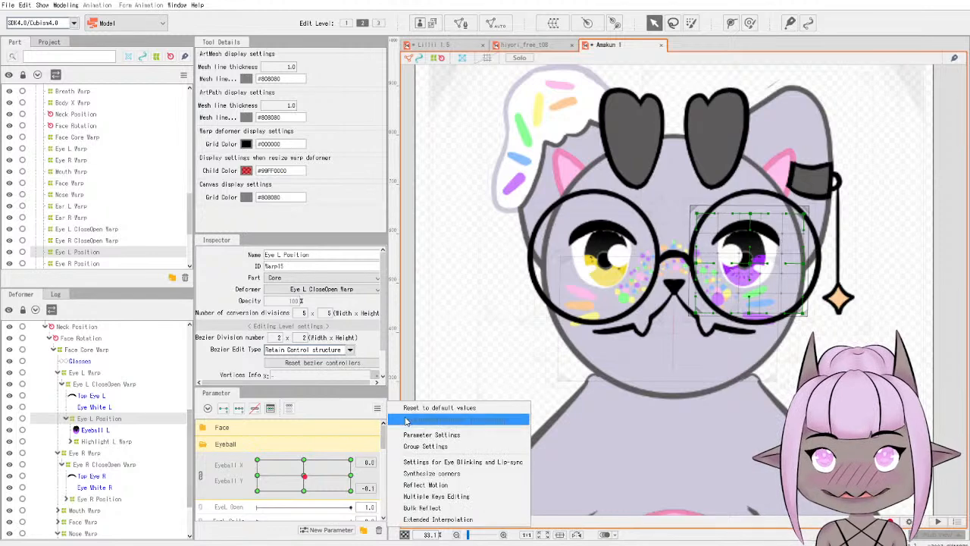
{"action": "left_click", "coordinate": [437, 474]}
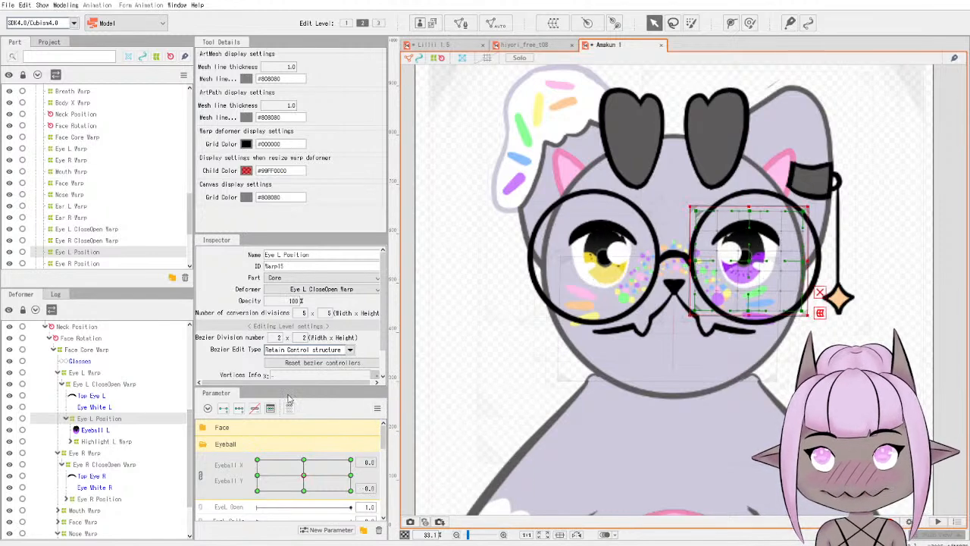
Synthesize the corners for the Eye R Position warp and test the combined eyeball motion.
{"action": "left_click", "coordinate": [98, 498]}
{"action": "left_click", "coordinate": [376, 410]}
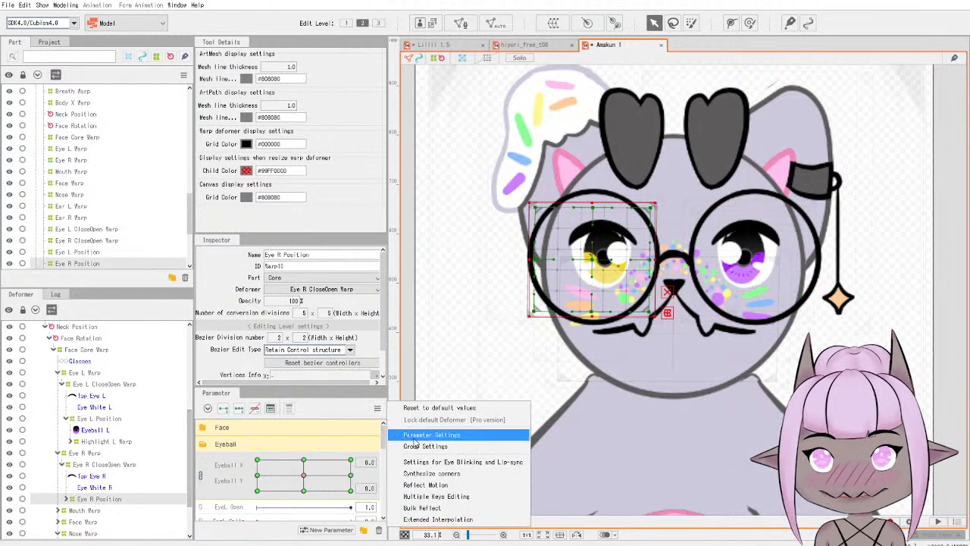
{"action": "left_click", "coordinate": [406, 480]}
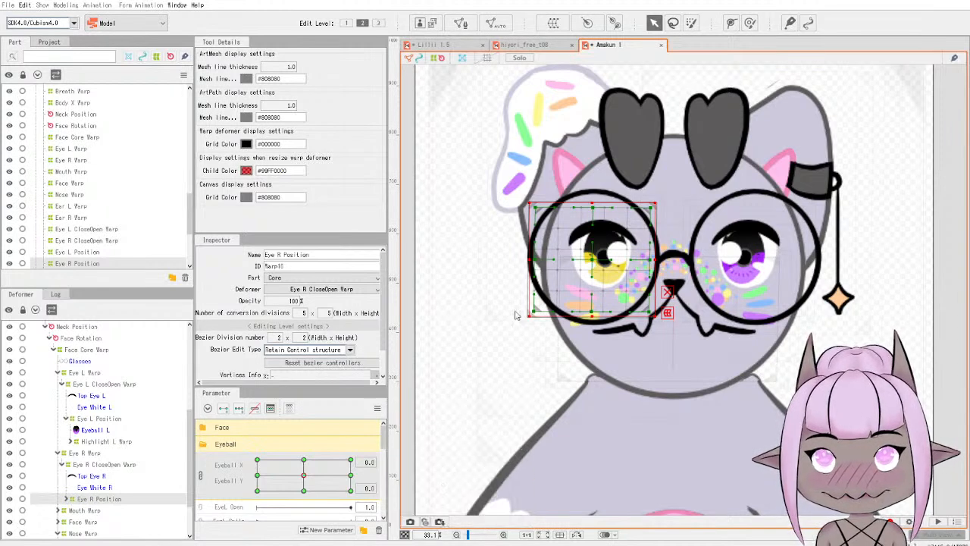
{"action": "mouse_move", "coordinate": [303, 481]}
{"action": "left_mouse_down"}
{"action": "mouse_move", "coordinate": [318, 465]}
{"action": "mouse_move", "coordinate": [265, 492]}
{"action": "mouse_move", "coordinate": [344, 462]}
{"action": "mouse_move", "coordinate": [216, 513]}
{"action": "mouse_move", "coordinate": [213, 489]}
{"action": "mouse_move", "coordinate": [320, 507]}
{"action": "mouse_move", "coordinate": [347, 459]}
{"action": "mouse_move", "coordinate": [400, 496]}
{"action": "mouse_move", "coordinate": [356, 464]}
{"action": "mouse_move", "coordinate": [311, 455]}
{"action": "mouse_move", "coordinate": [288, 512]}
{"action": "mouse_move", "coordinate": [349, 462]}
{"action": "mouse_move", "coordinate": [269, 466]}
{"action": "mouse_move", "coordinate": [310, 497]}
{"action": "mouse_move", "coordinate": [257, 443]}
{"action": "mouse_move", "coordinate": [320, 492]}
{"action": "mouse_move", "coordinate": [298, 477]}
{"action": "mouse_move", "coordinate": [307, 483]}
{"action": "left_mouse_up"}
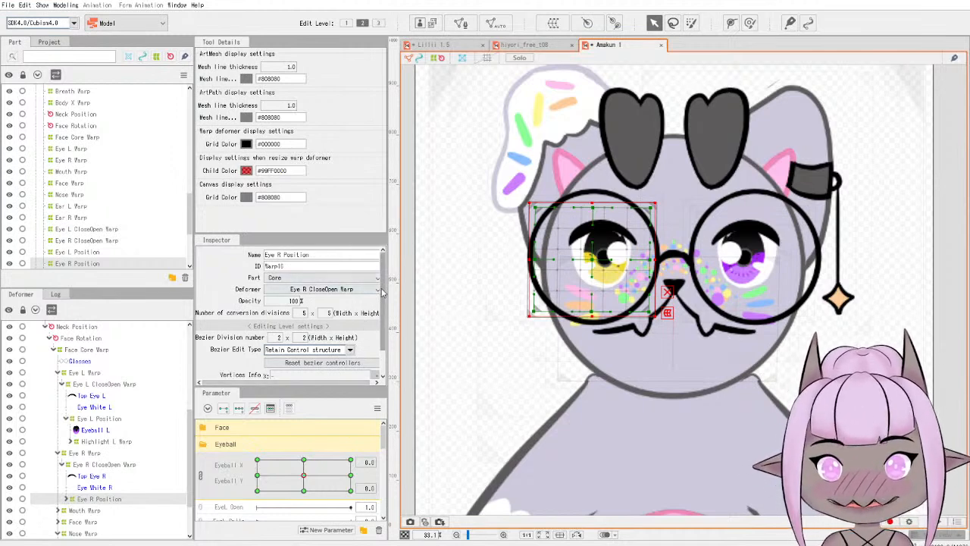
In the Lillii 1.5 model, examine the Brows group, testing its left and right brow Y, angry brow and sad brow parameters.
{"action": "left_click", "coordinate": [450, 46]}
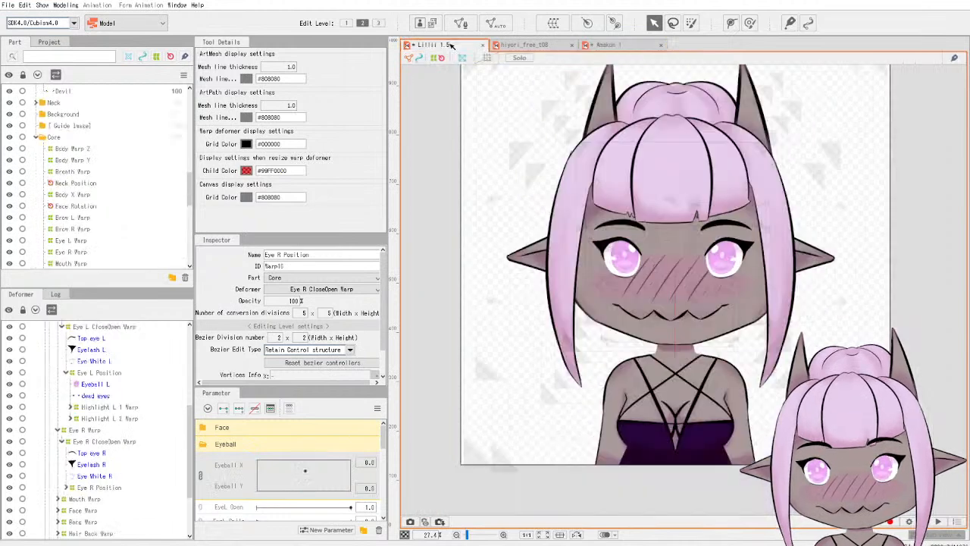
{"action": "left_click", "coordinate": [204, 449]}
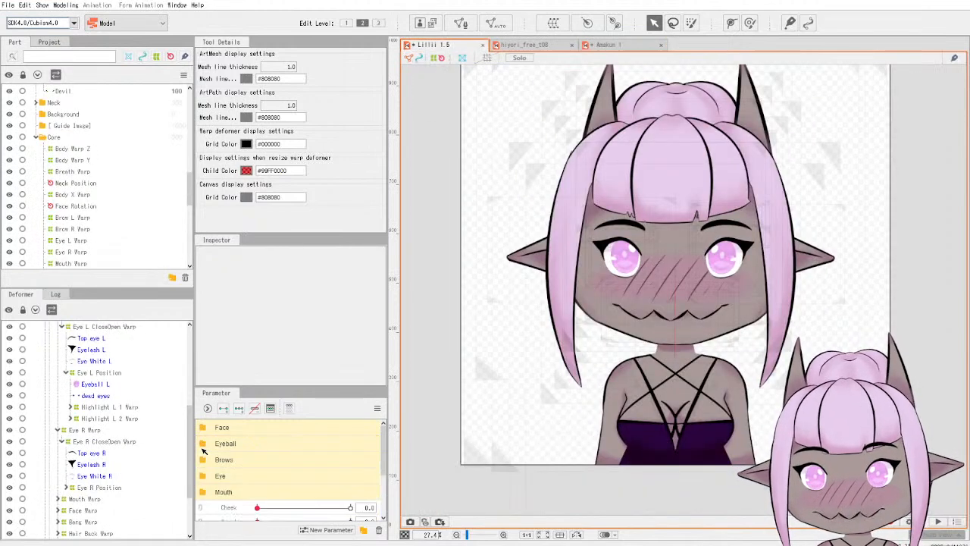
{"action": "left_click", "coordinate": [203, 460]}
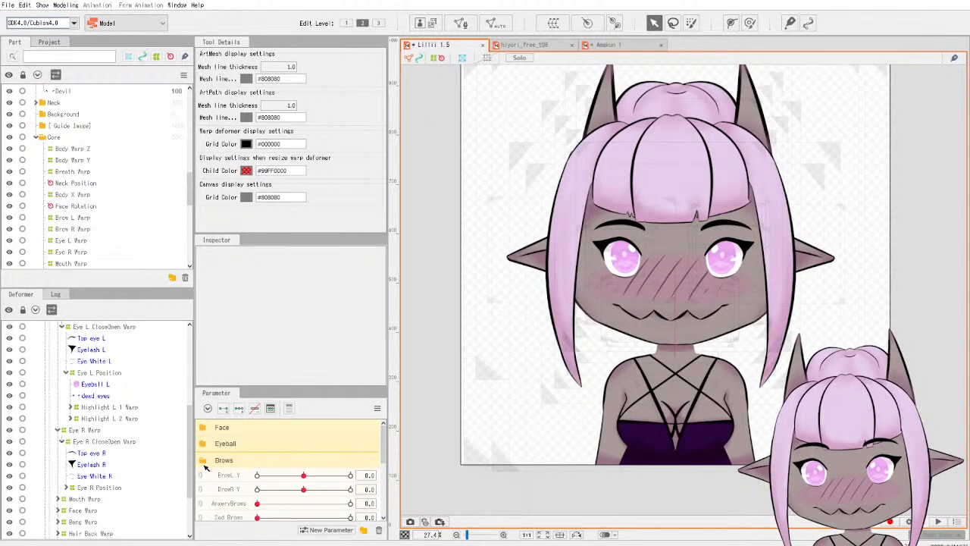
{"action": "scroll", "coordinate": [215, 478], "scroll_direction": "down", "scroll_amount": 2}
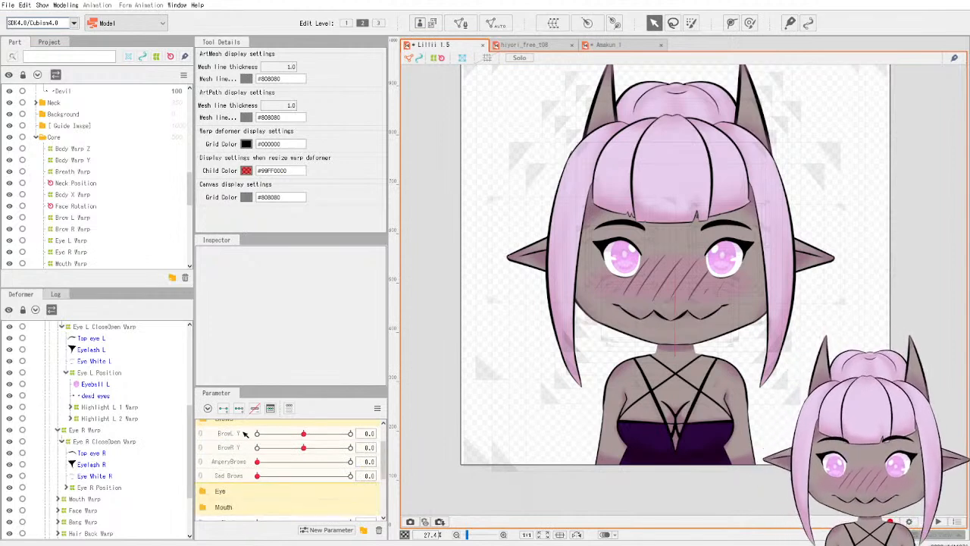
{"action": "left_click", "coordinate": [220, 436]}
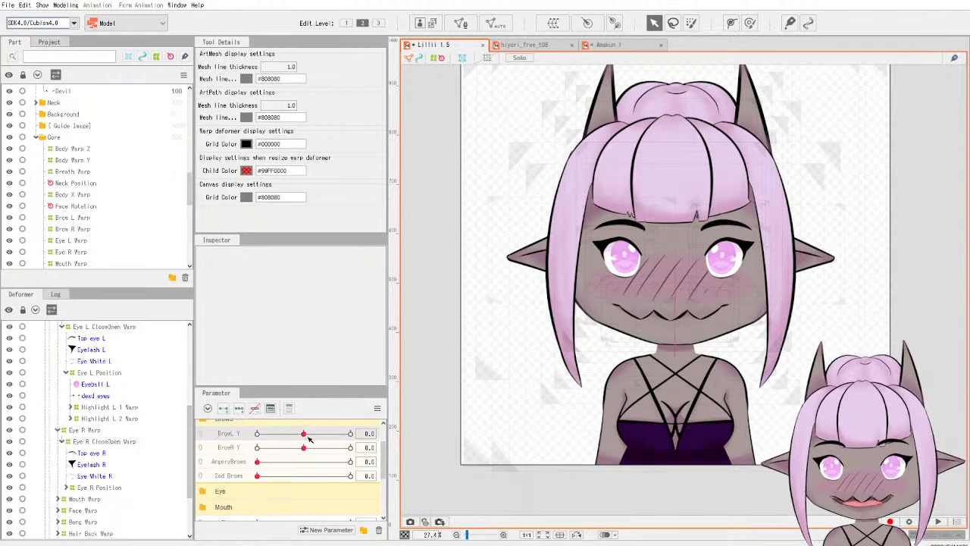
{"action": "mouse_move", "coordinate": [304, 436]}
{"action": "left_mouse_down"}
{"action": "mouse_move", "coordinate": [330, 436]}
{"action": "mouse_move", "coordinate": [304, 439]}
{"action": "left_mouse_up"}
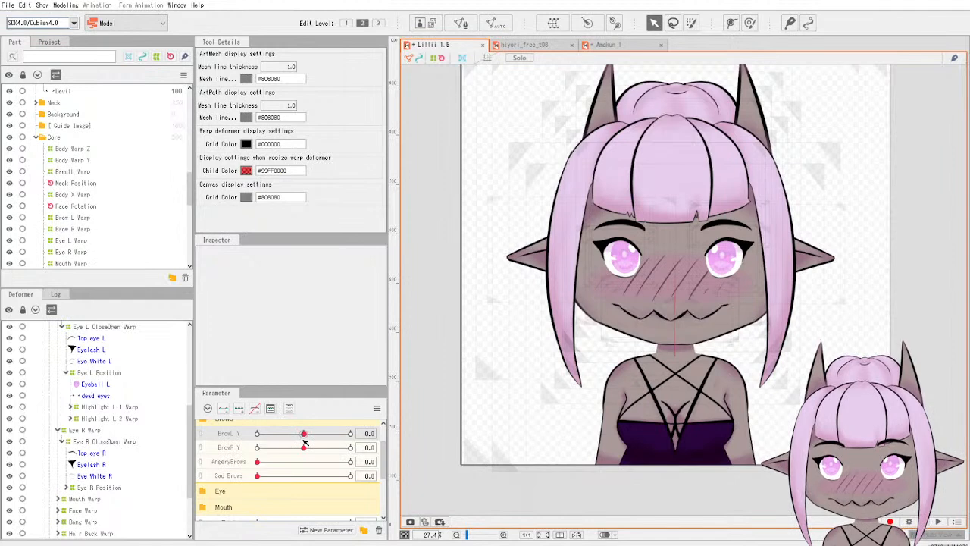
{"action": "left_click", "coordinate": [227, 447]}
{"action": "mouse_move", "coordinate": [304, 448]}
{"action": "left_mouse_down"}
{"action": "mouse_move", "coordinate": [337, 449]}
{"action": "mouse_move", "coordinate": [291, 448]}
{"action": "mouse_move", "coordinate": [352, 449]}
{"action": "mouse_move", "coordinate": [303, 449]}
{"action": "left_mouse_up"}
{"action": "left_click_drag", "start_coordinate": [345, 434], "coordinate": [303, 435]}
{"action": "left_click_drag", "start_coordinate": [257, 462], "coordinate": [242, 479]}
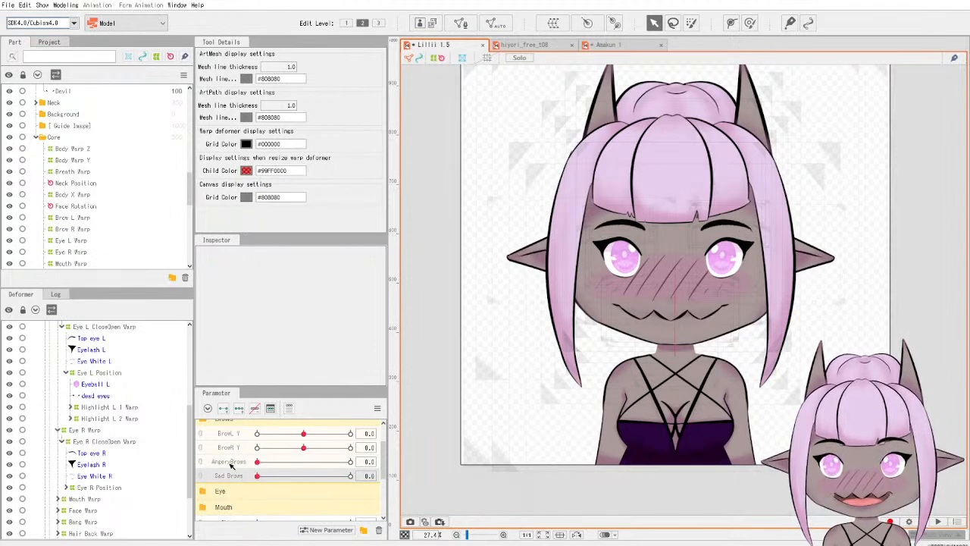
{"action": "left_click", "coordinate": [234, 464]}
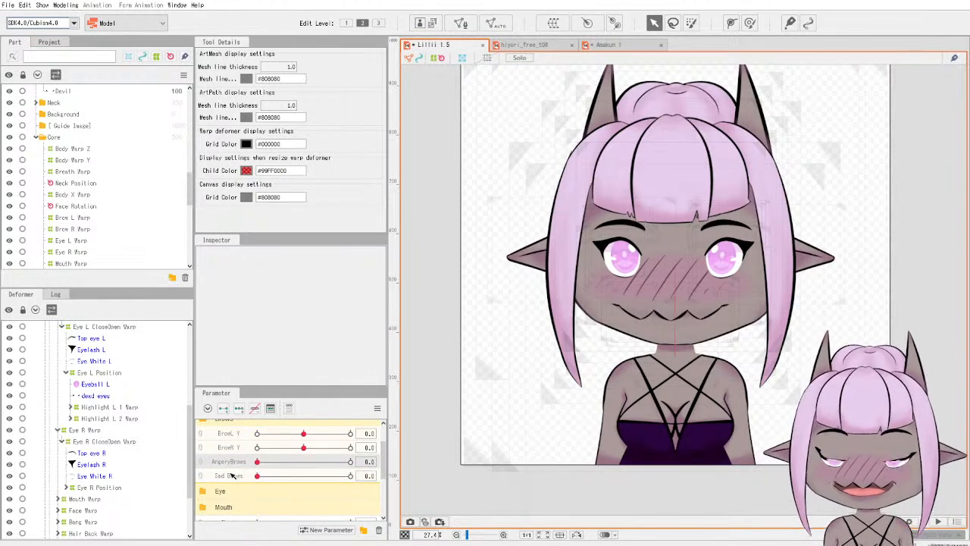
{"action": "scroll", "coordinate": [228, 476], "scroll_direction": "up", "scroll_amount": 2}
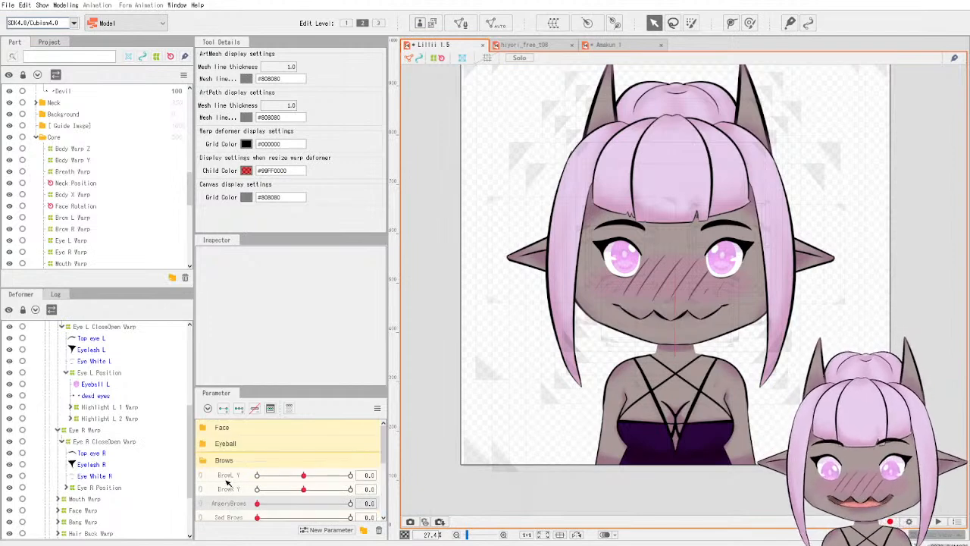
{"action": "scroll", "coordinate": [227, 483], "scroll_direction": "down", "scroll_amount": 2}
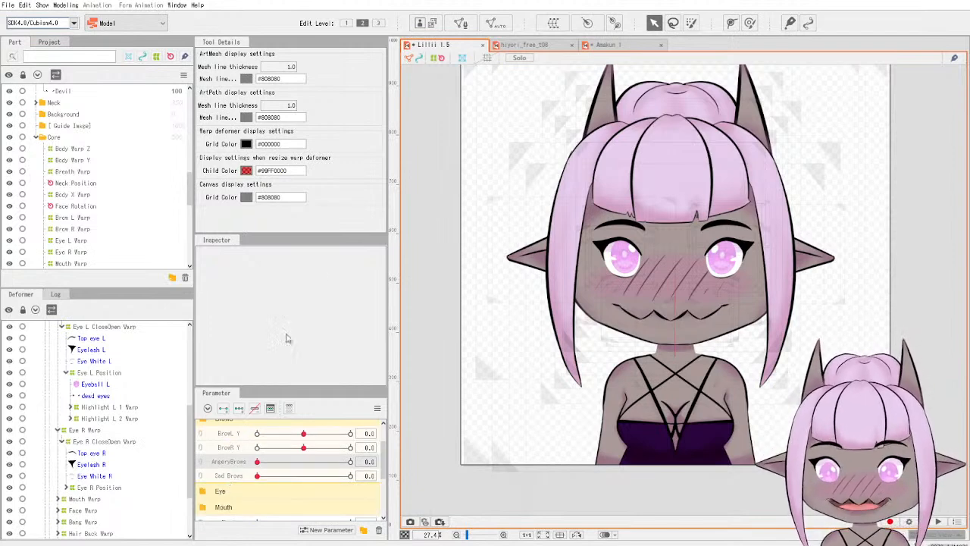
Back in the Amakun 1 model, collapse the Eyeball group and add a parameter folder named Brows beneath it.
{"action": "left_click", "coordinate": [542, 45]}
{"action": "left_click", "coordinate": [627, 46]}
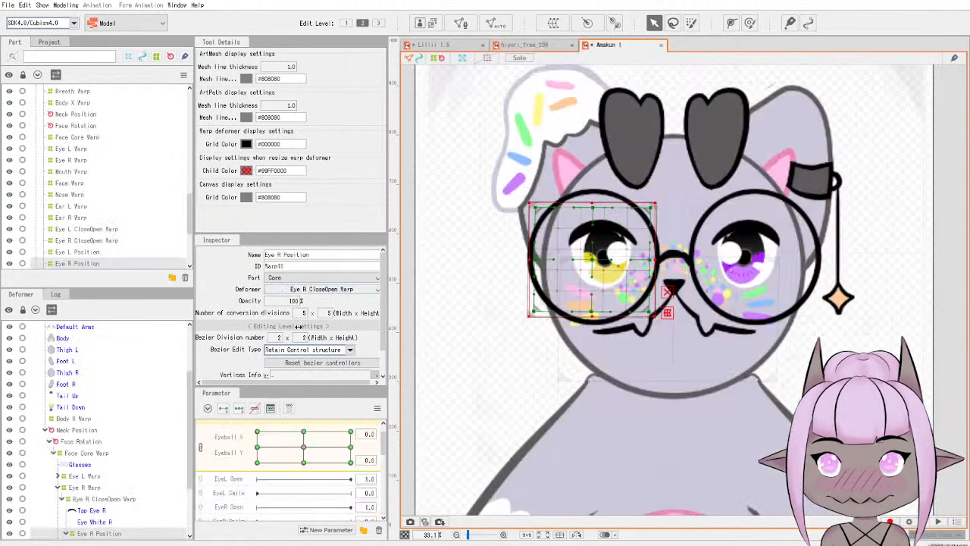
{"action": "scroll", "coordinate": [216, 450], "scroll_direction": "up", "scroll_amount": 1}
{"action": "left_click", "coordinate": [205, 444]}
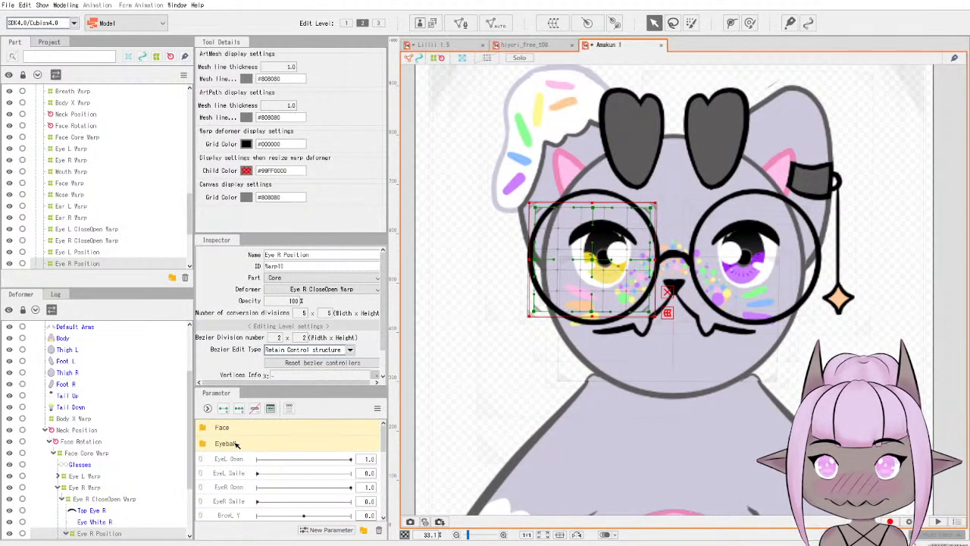
{"action": "left_click", "coordinate": [236, 444]}
{"action": "left_click", "coordinate": [363, 531]}
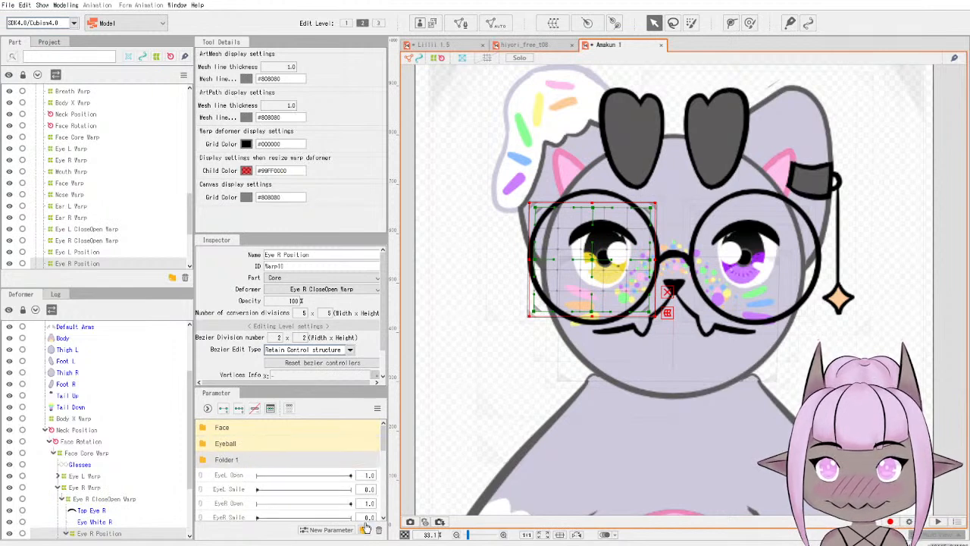
{"action": "double_click", "coordinate": [237, 460]}
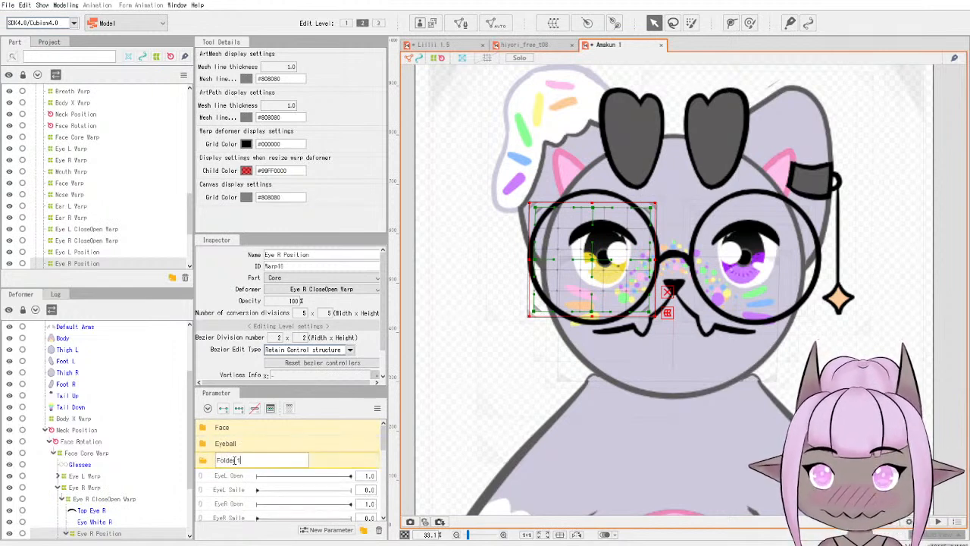
{"action": "left_click_drag", "start_coordinate": [252, 462], "coordinate": [213, 464]}
{"action": "type", "text": "E"}
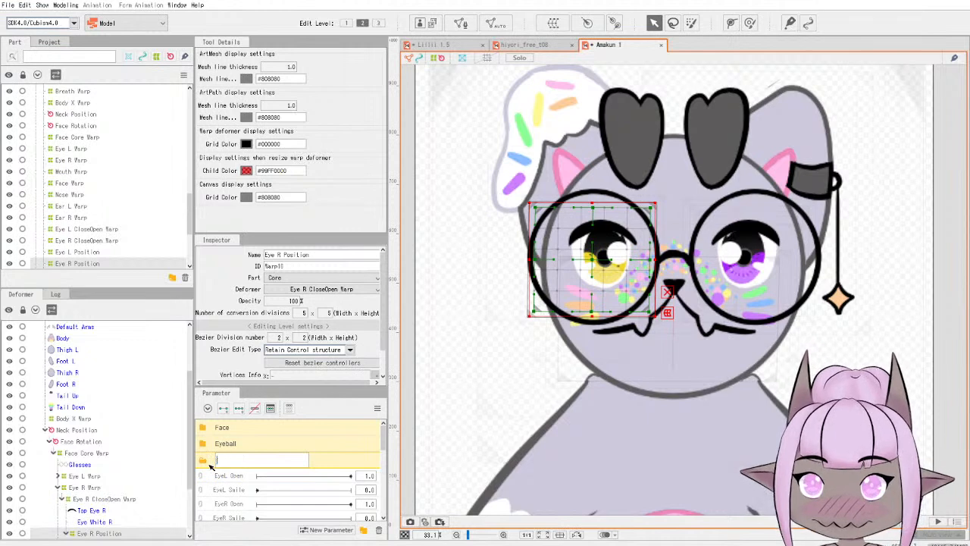
{"action": "key", "text": "Return"}
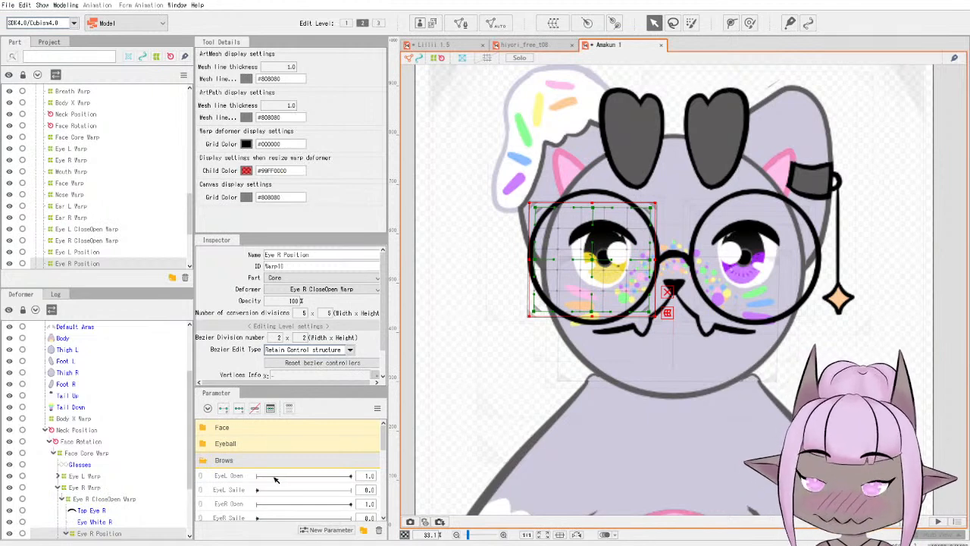
Create two parameters named Angry Brows and Sad Brows in the Brows folder.
{"action": "scroll", "coordinate": [275, 478], "scroll_direction": "down", "scroll_amount": 5}
{"action": "scroll", "coordinate": [278, 503], "scroll_direction": "up", "scroll_amount": 5}
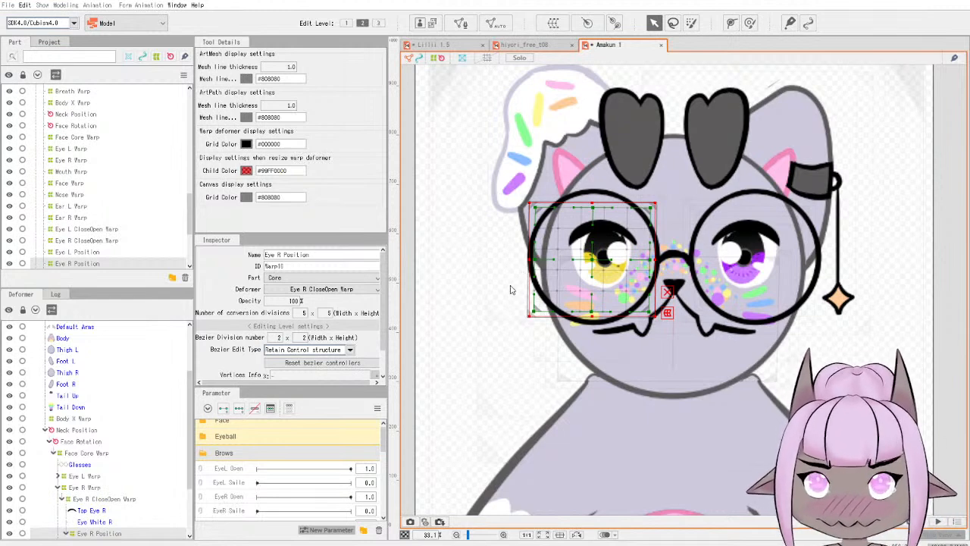
{"action": "left_click", "coordinate": [430, 335]}
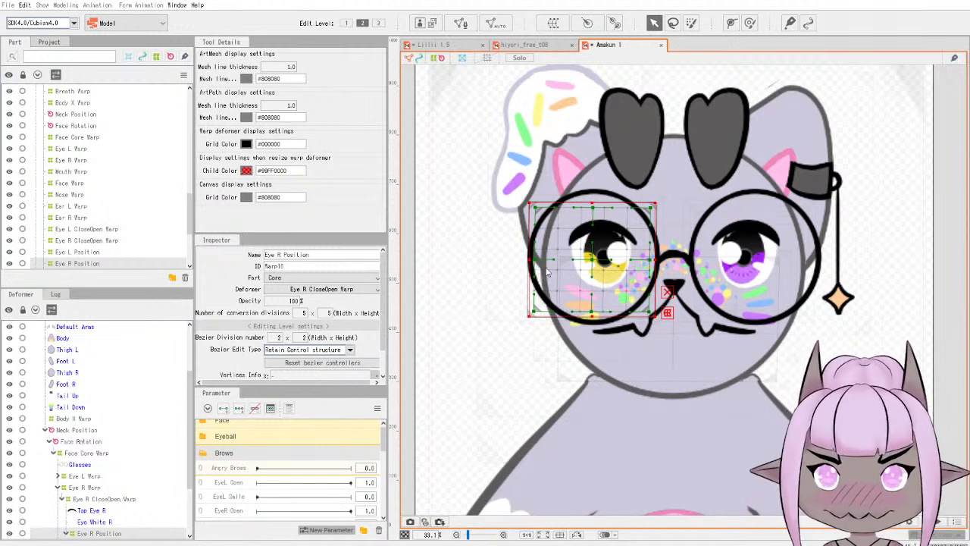
{"action": "left_click", "coordinate": [477, 327]}
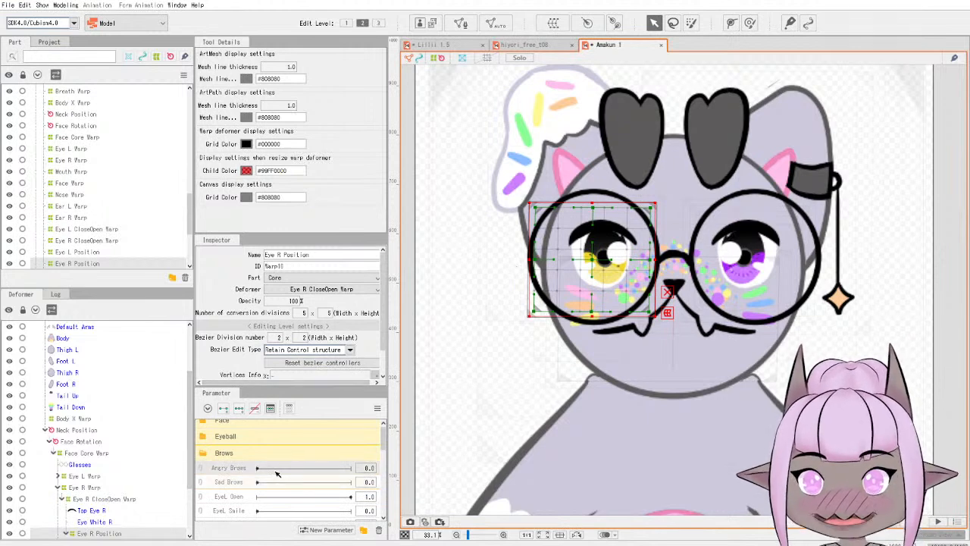
Expand Eye L Warp and its Eye L CloseOpen Warp in the deformer tree and select the Top Eye L mesh.
{"action": "scroll", "coordinate": [114, 491], "scroll_direction": "down", "scroll_amount": 2}
{"action": "left_click", "coordinate": [108, 470]}
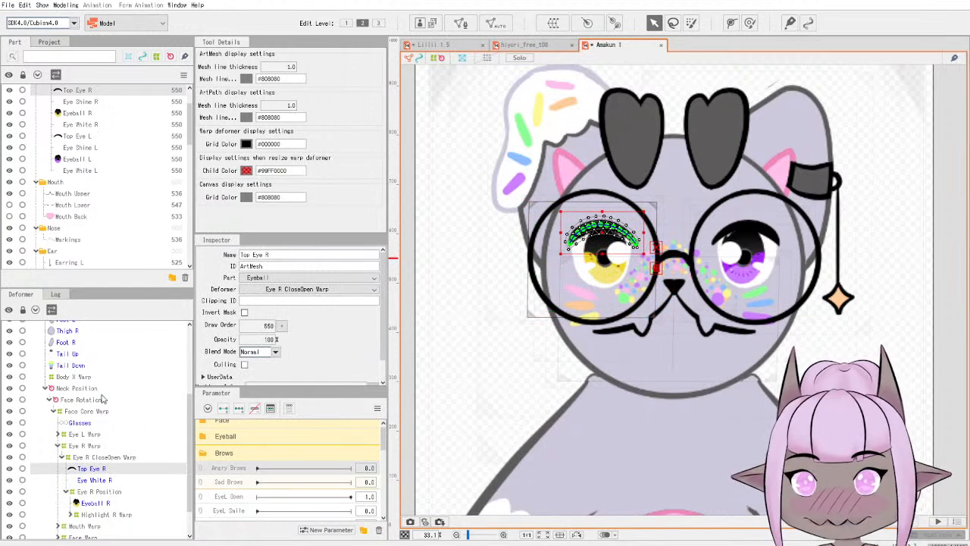
{"action": "scroll", "coordinate": [95, 418], "scroll_direction": "down", "scroll_amount": 1}
{"action": "scroll", "coordinate": [89, 464], "scroll_direction": "up", "scroll_amount": 1}
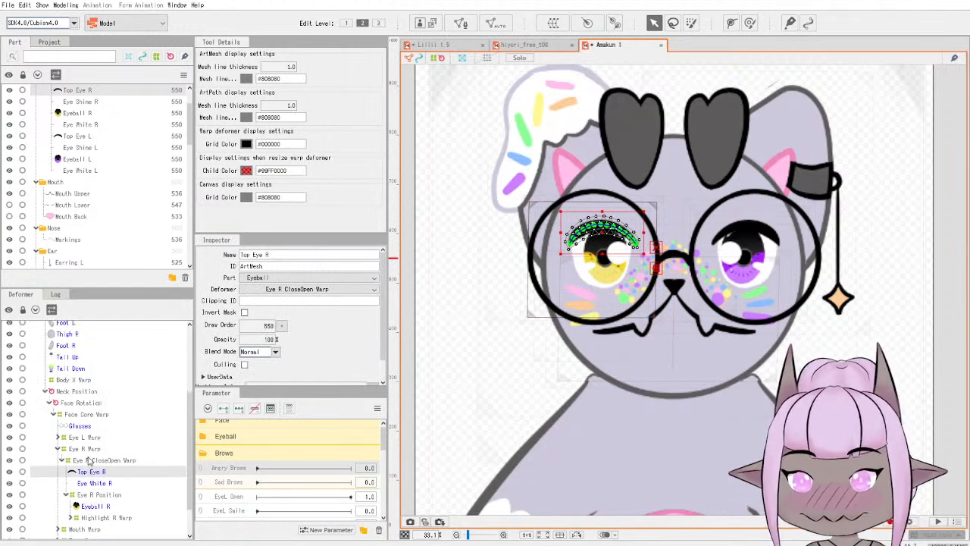
{"action": "scroll", "coordinate": [89, 455], "scroll_direction": "down", "scroll_amount": 1}
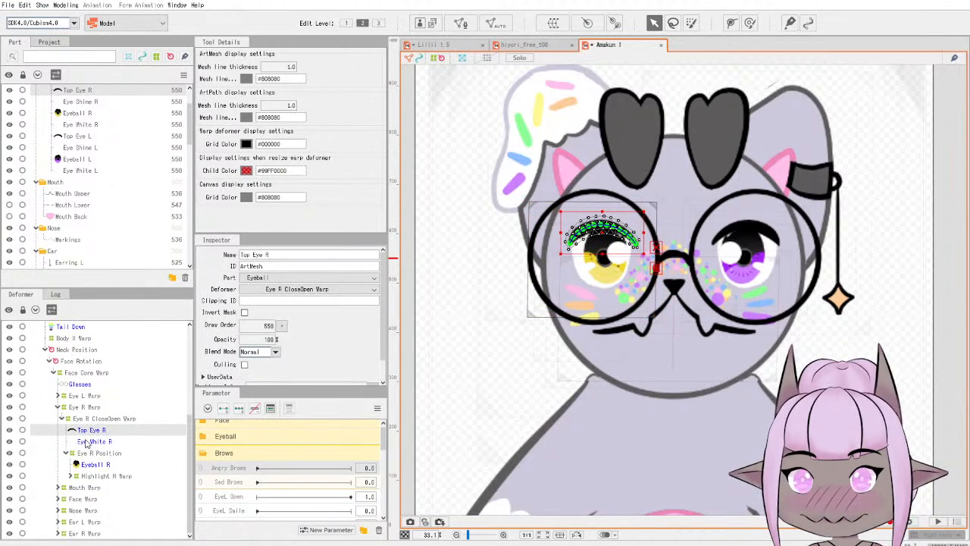
{"action": "left_click", "coordinate": [59, 395]}
{"action": "left_click", "coordinate": [57, 396]}
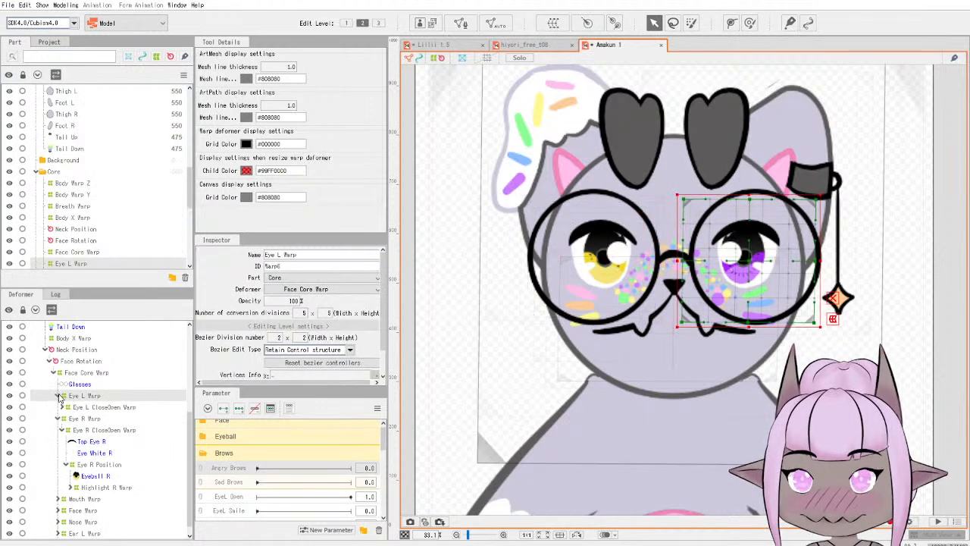
{"action": "left_click", "coordinate": [62, 407]}
{"action": "left_click", "coordinate": [111, 421]}
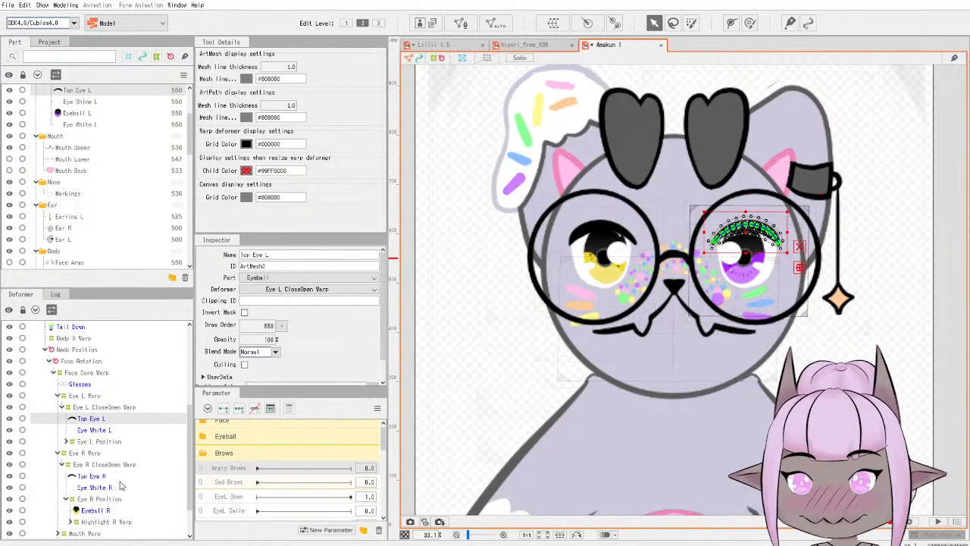
Add two keys to the Top Eye R mesh on both the Angry Brows and Sad Brows parameters.
{"action": "left_click", "coordinate": [121, 477]}
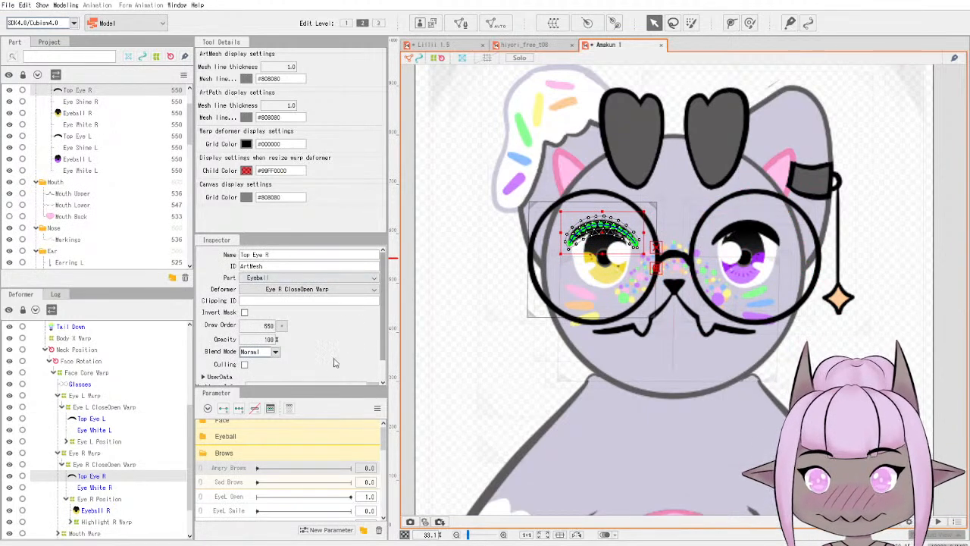
{"action": "left_click", "coordinate": [223, 408]}
{"action": "left_click_drag", "start_coordinate": [257, 474], "coordinate": [378, 479]}
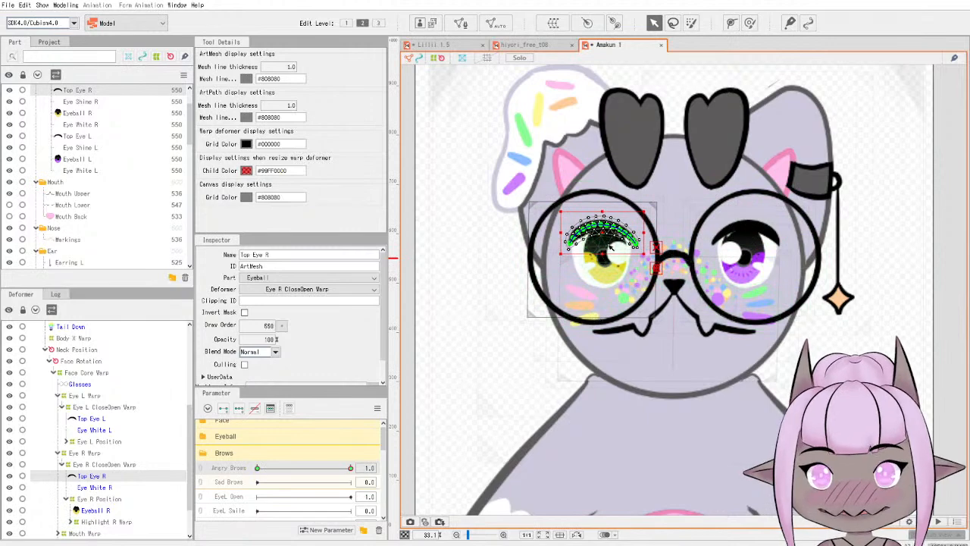
{"action": "scroll", "coordinate": [606, 261], "scroll_direction": "up", "scroll_amount": 5}
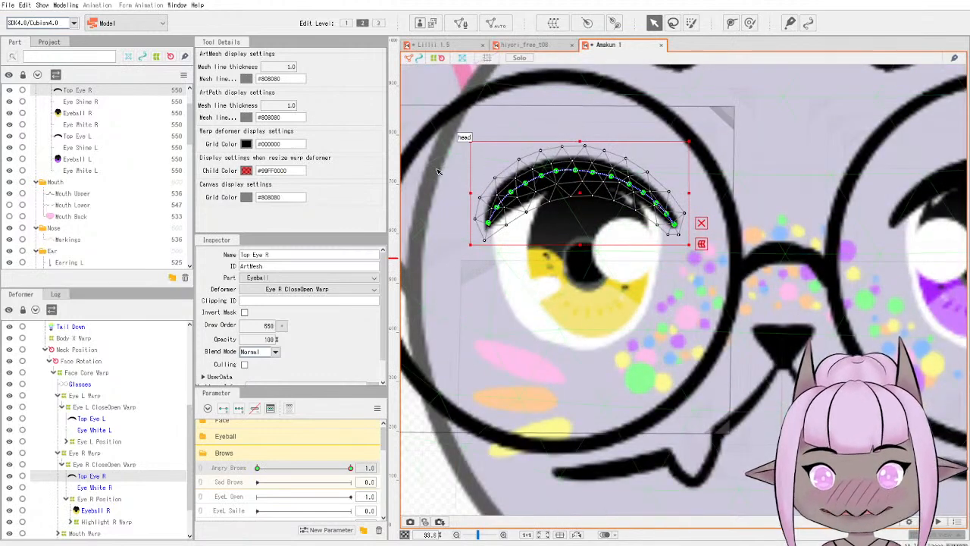
{"action": "left_click", "coordinate": [224, 485]}
{"action": "left_click", "coordinate": [223, 407]}
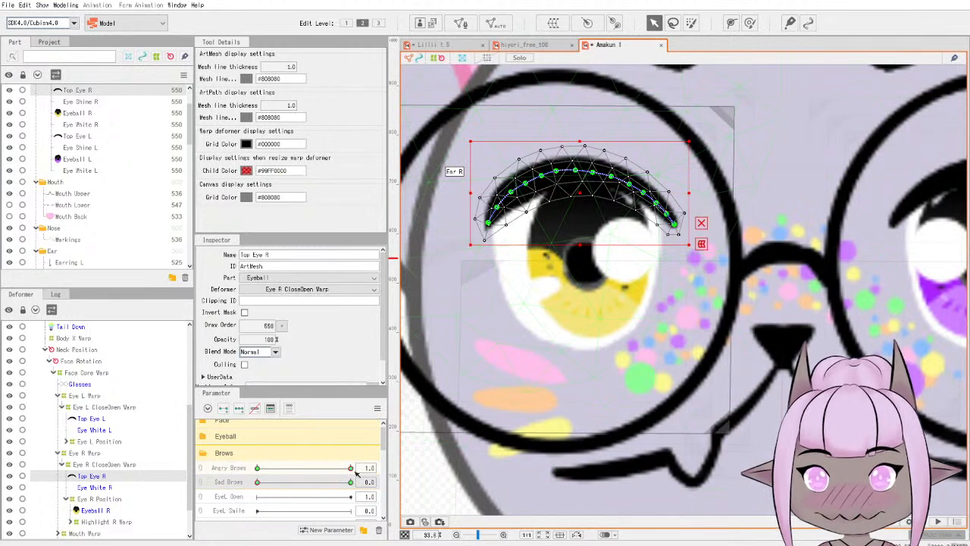
With Angry Brows at 0 and Sad Brows at 1, bend Top Eye R's deform path so the outer lid slopes down in a sad shape.
{"action": "left_click_drag", "start_coordinate": [352, 468], "coordinate": [257, 469]}
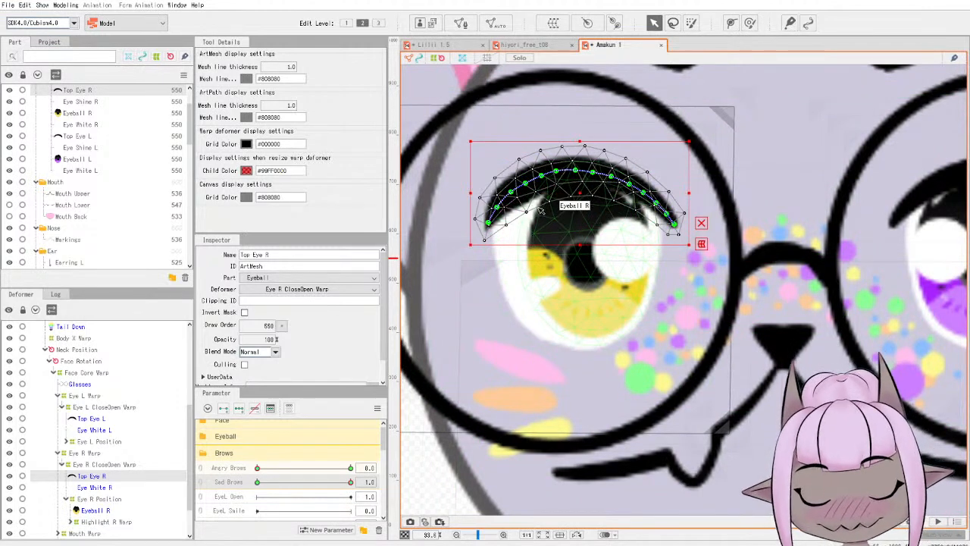
{"action": "scroll", "coordinate": [539, 265], "scroll_direction": "down", "scroll_amount": 5}
{"action": "scroll", "coordinate": [555, 290], "scroll_direction": "up", "scroll_amount": 5}
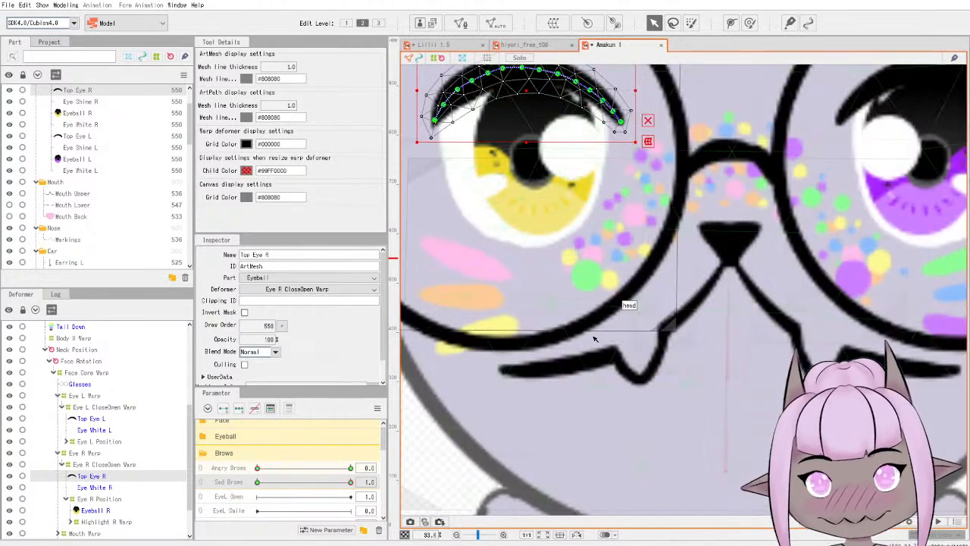
{"action": "scroll", "coordinate": [615, 477], "scroll_direction": "down", "scroll_amount": 5}
{"action": "scroll", "coordinate": [569, 351], "scroll_direction": "up", "scroll_amount": 5}
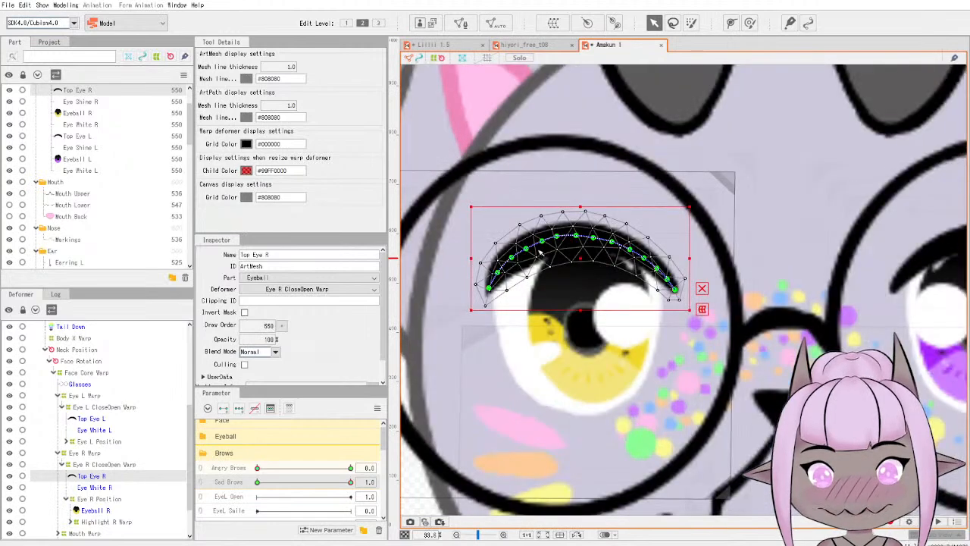
{"action": "mouse_move", "coordinate": [498, 272]}
{"action": "left_mouse_down"}
{"action": "mouse_move", "coordinate": [536, 255]}
{"action": "mouse_move", "coordinate": [505, 282]}
{"action": "left_mouse_up"}
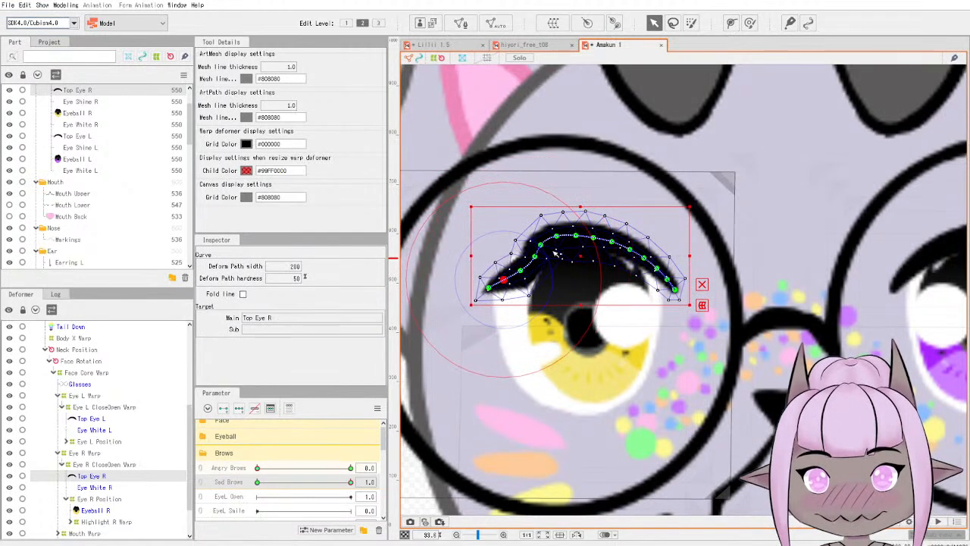
{"action": "left_click_drag", "start_coordinate": [543, 245], "coordinate": [570, 253]}
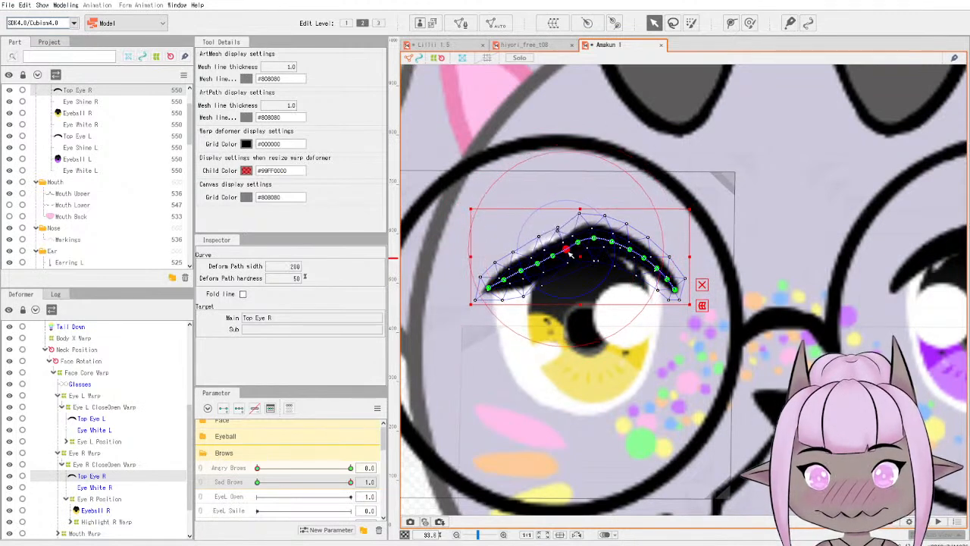
{"action": "left_click", "coordinate": [596, 239]}
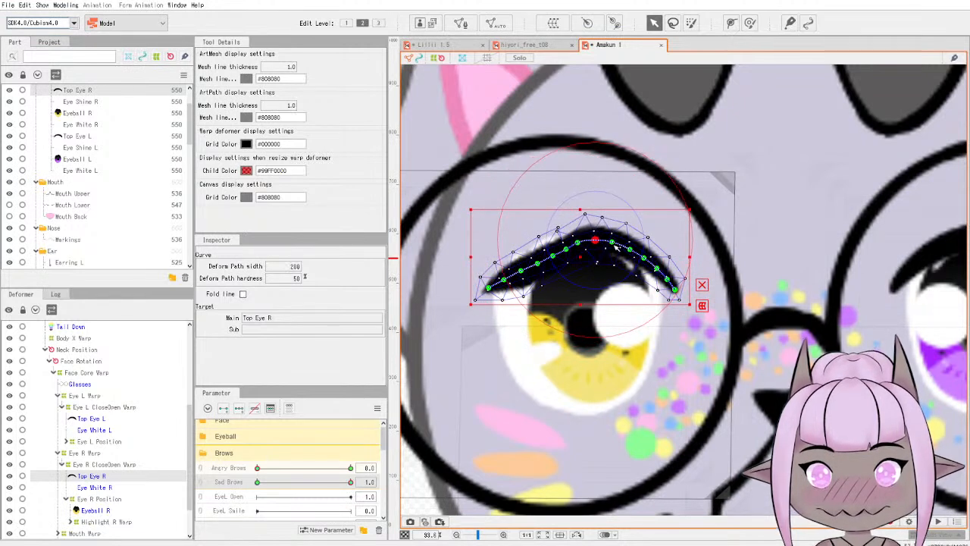
{"action": "mouse_move", "coordinate": [675, 290]}
{"action": "left_mouse_down"}
{"action": "mouse_move", "coordinate": [665, 278]}
{"action": "mouse_move", "coordinate": [672, 284]}
{"action": "left_mouse_up"}
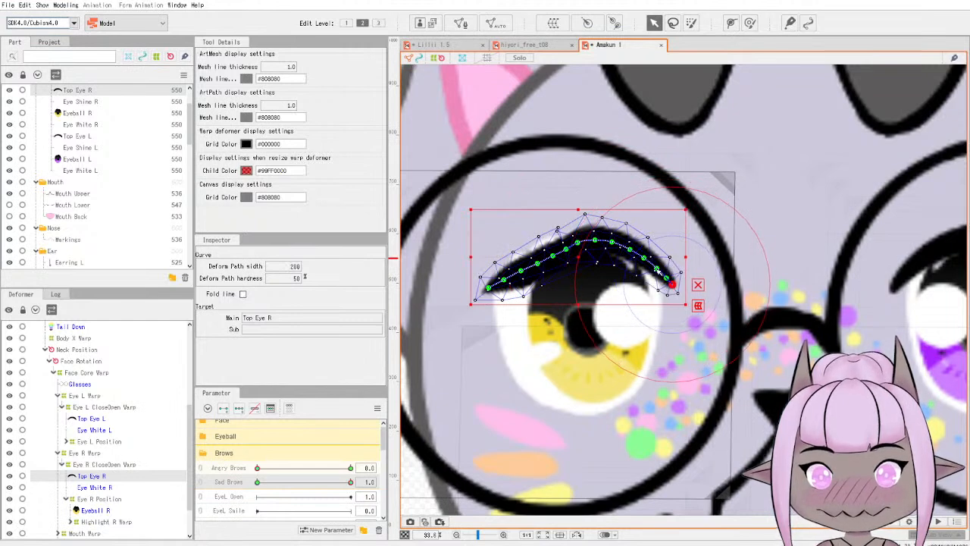
{"action": "mouse_move", "coordinate": [259, 469]}
{"action": "left_mouse_down"}
{"action": "mouse_move", "coordinate": [354, 467]}
{"action": "mouse_move", "coordinate": [256, 471]}
{"action": "left_mouse_up"}
{"action": "scroll", "coordinate": [613, 376], "scroll_direction": "down", "scroll_amount": 7}
{"action": "left_click", "coordinate": [437, 366]}
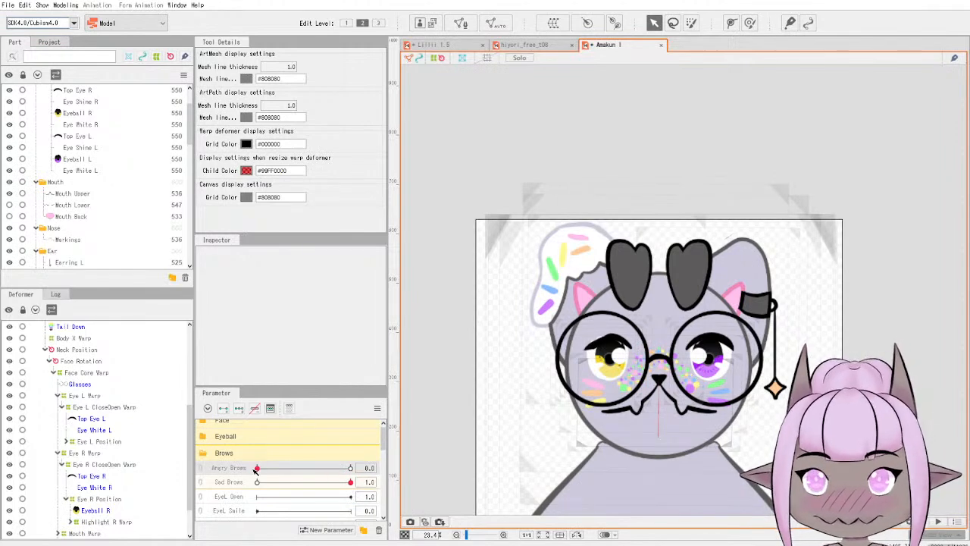
Add two Sad Brows keys to the Eye White R mesh and remove its Angry Brows keys.
{"action": "left_click", "coordinate": [92, 487]}
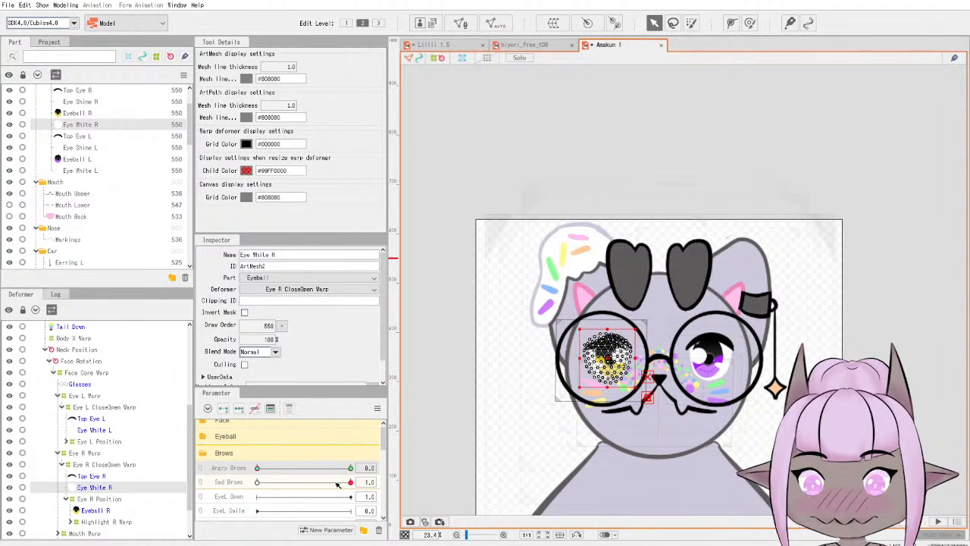
{"action": "left_click", "coordinate": [242, 483]}
{"action": "left_click", "coordinate": [224, 409]}
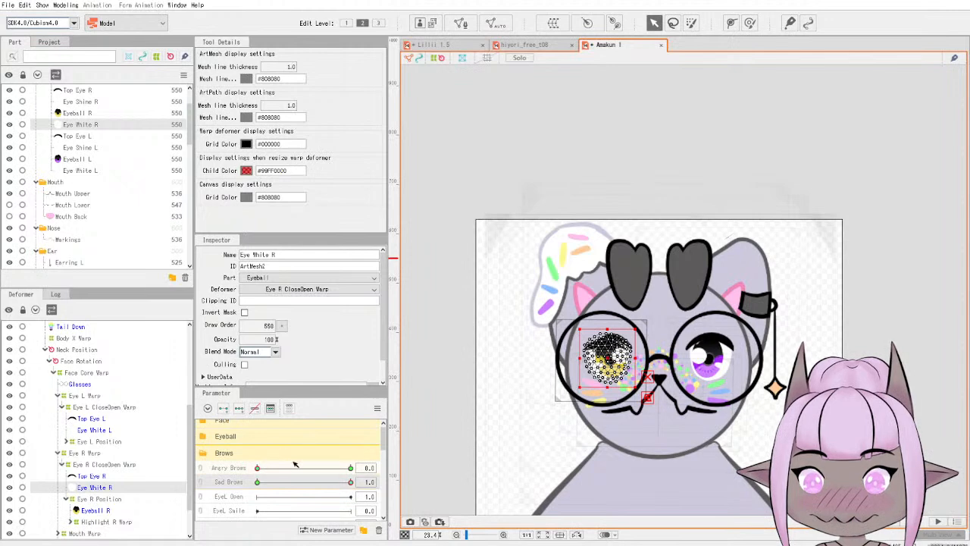
{"action": "left_click", "coordinate": [244, 469]}
{"action": "left_click", "coordinate": [252, 411]}
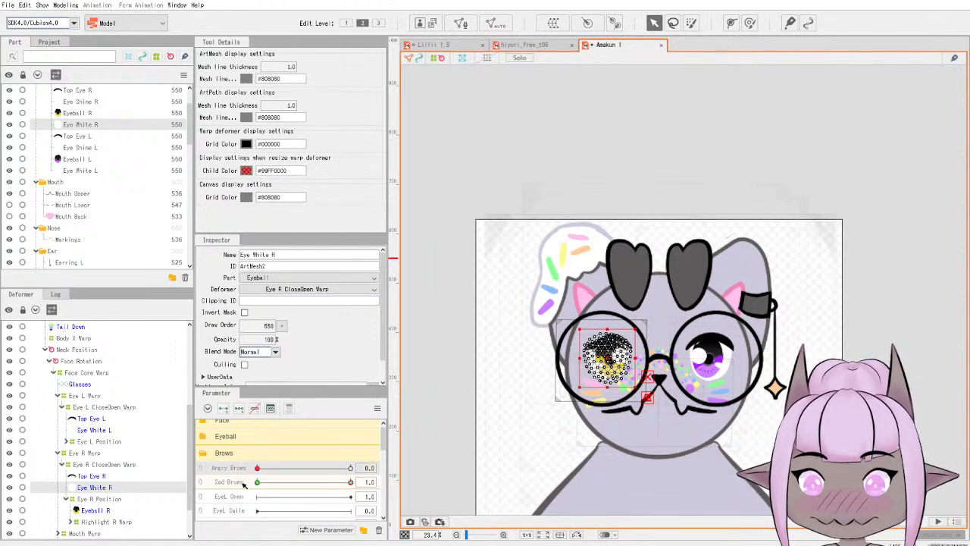
{"action": "left_click", "coordinate": [242, 483]}
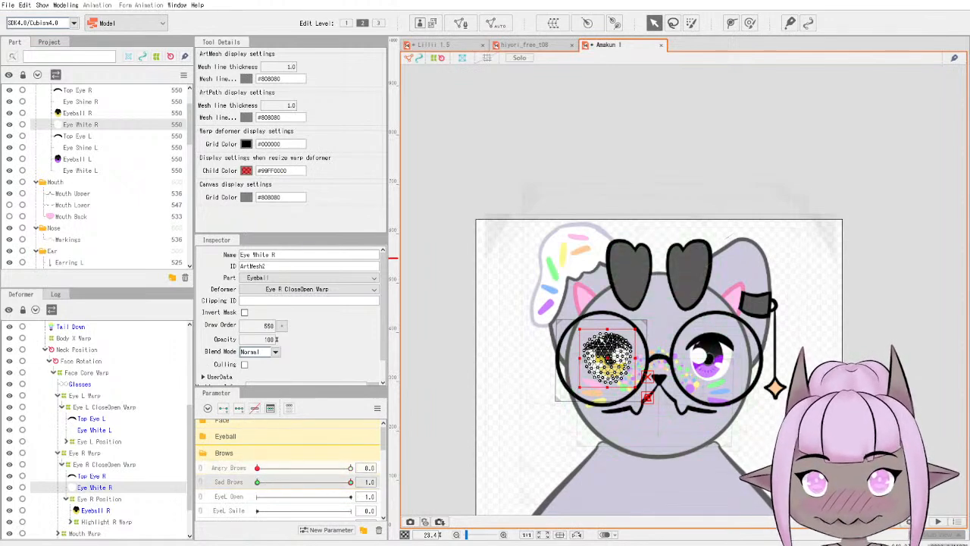
Compare Eye White R with the sad lid shape, testing Sad Brows between 1 and 0 and leaving it at 0.
{"action": "scroll", "coordinate": [601, 338], "scroll_direction": "up", "scroll_amount": 6}
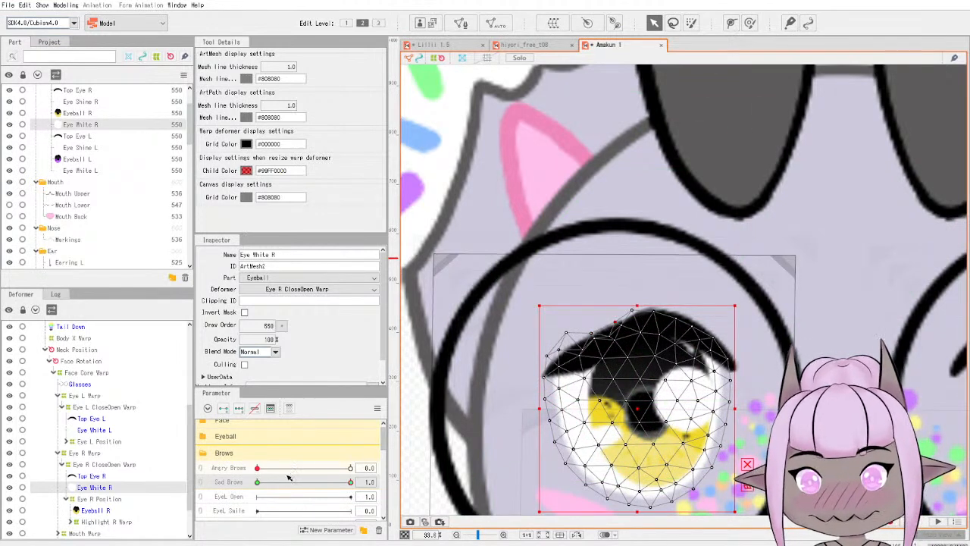
{"action": "left_click", "coordinate": [350, 482]}
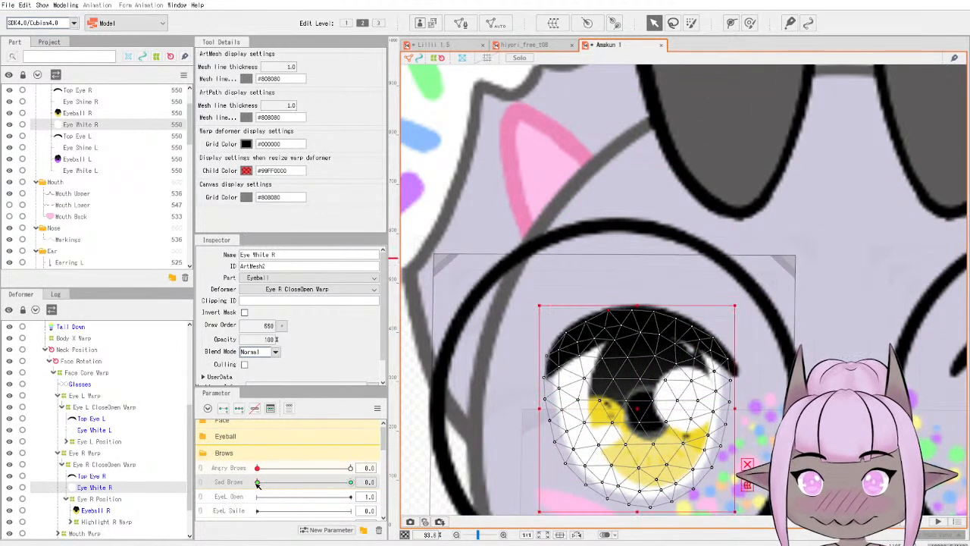
{"action": "left_click_drag", "start_coordinate": [350, 482], "coordinate": [215, 482]}
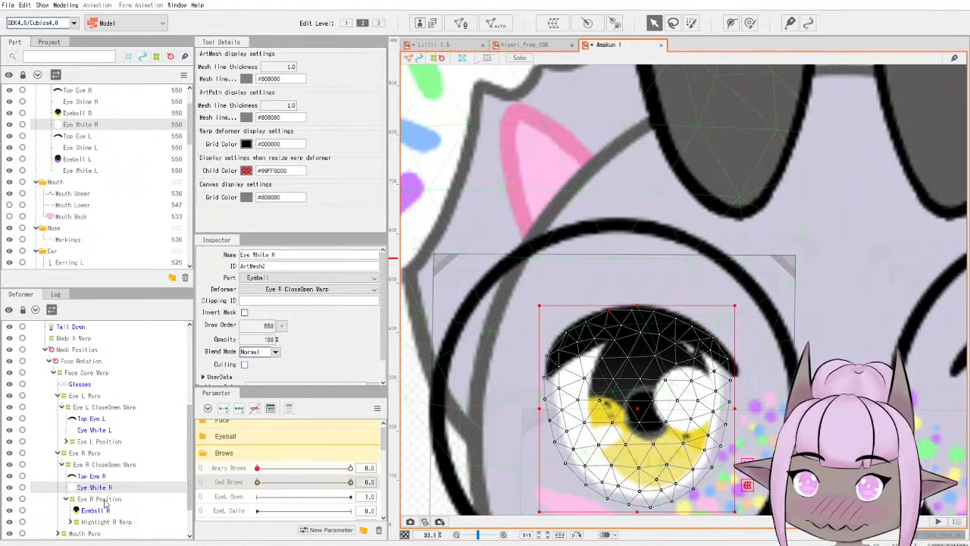
Add two Sad Brows keys to the Top Eye L mesh and set Sad Brows to 1.
{"action": "left_click", "coordinate": [91, 418]}
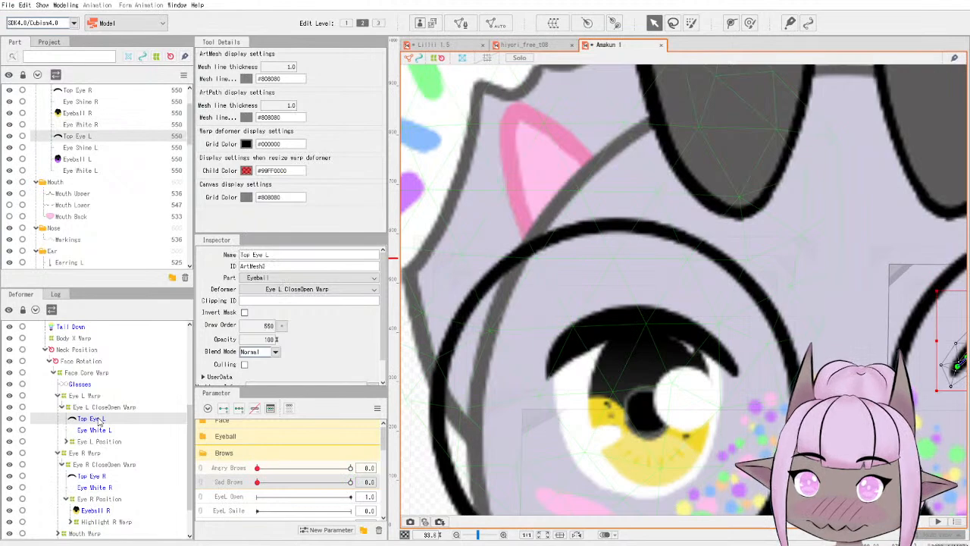
{"action": "key", "text": "ctrl+0"}
{"action": "scroll", "coordinate": [933, 404], "scroll_direction": "up", "scroll_amount": 6}
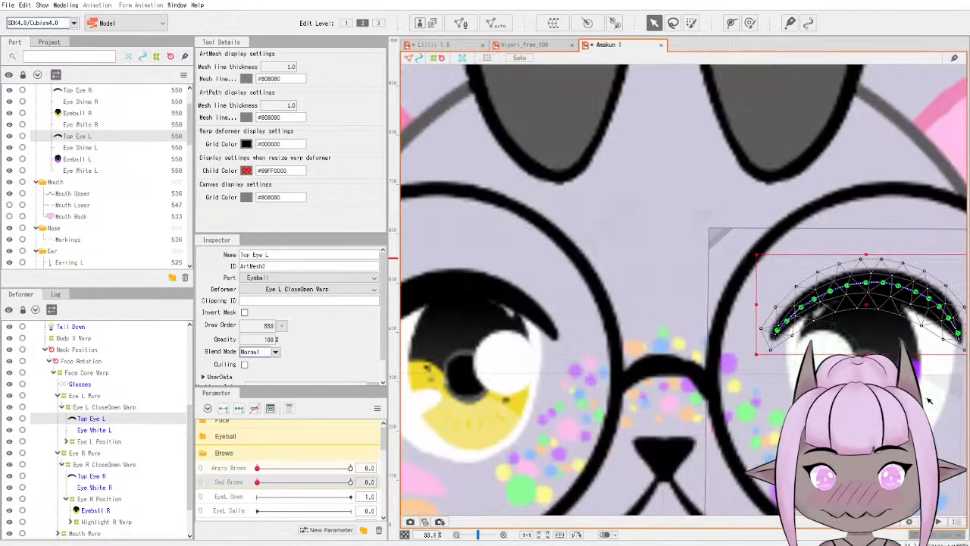
{"action": "scroll", "coordinate": [930, 394], "scroll_direction": "down", "scroll_amount": 5}
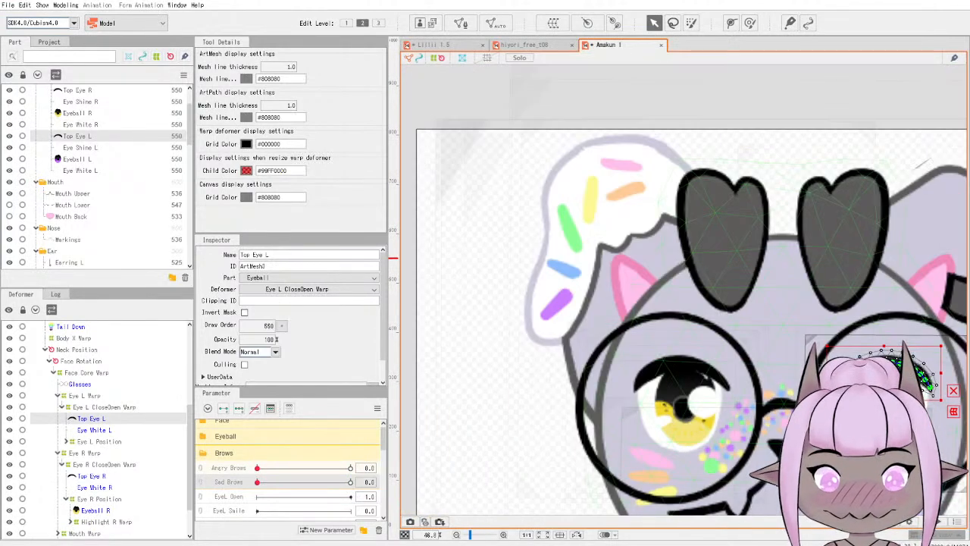
{"action": "scroll", "coordinate": [871, 371], "scroll_direction": "up", "scroll_amount": 5}
{"action": "scroll", "coordinate": [500, 282], "scroll_direction": "down", "scroll_amount": 2}
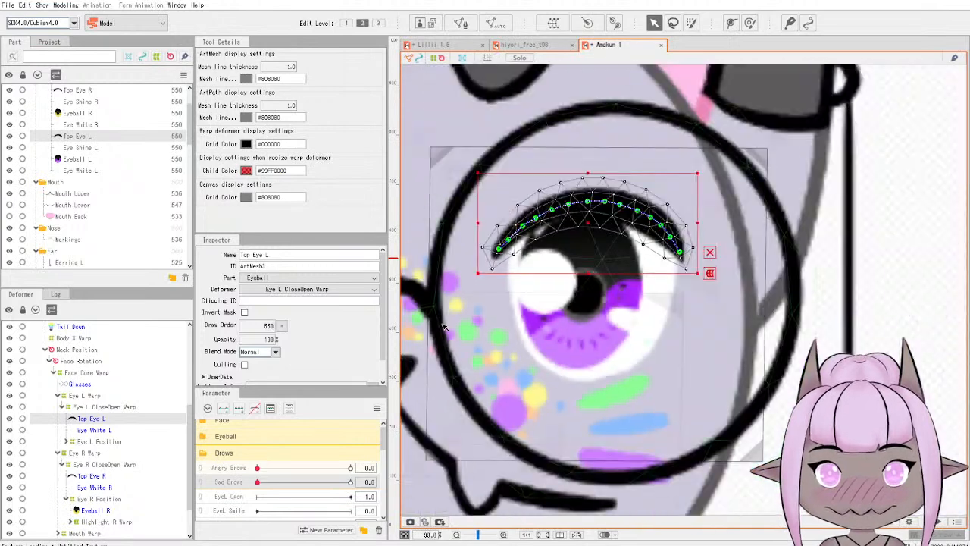
{"action": "scroll", "coordinate": [499, 282], "scroll_direction": "up", "scroll_amount": 2}
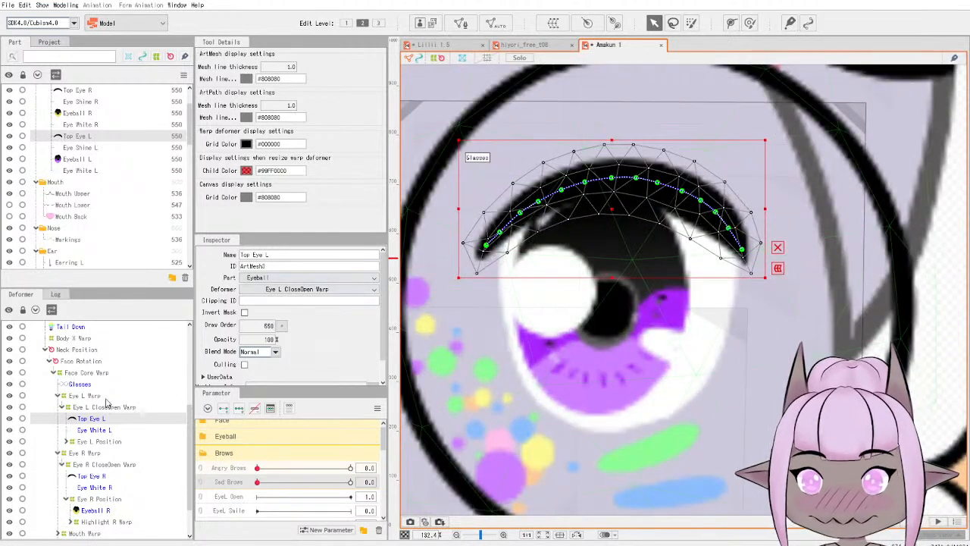
{"action": "scroll", "coordinate": [534, 377], "scroll_direction": "down", "scroll_amount": 6}
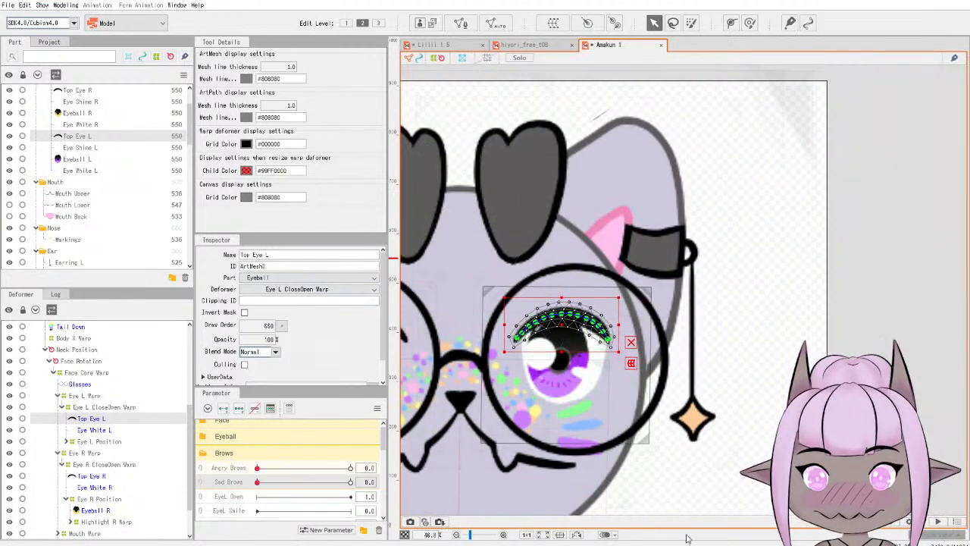
{"action": "scroll", "coordinate": [485, 424], "scroll_direction": "up", "scroll_amount": 1}
{"action": "scroll", "coordinate": [427, 406], "scroll_direction": "up", "scroll_amount": 3}
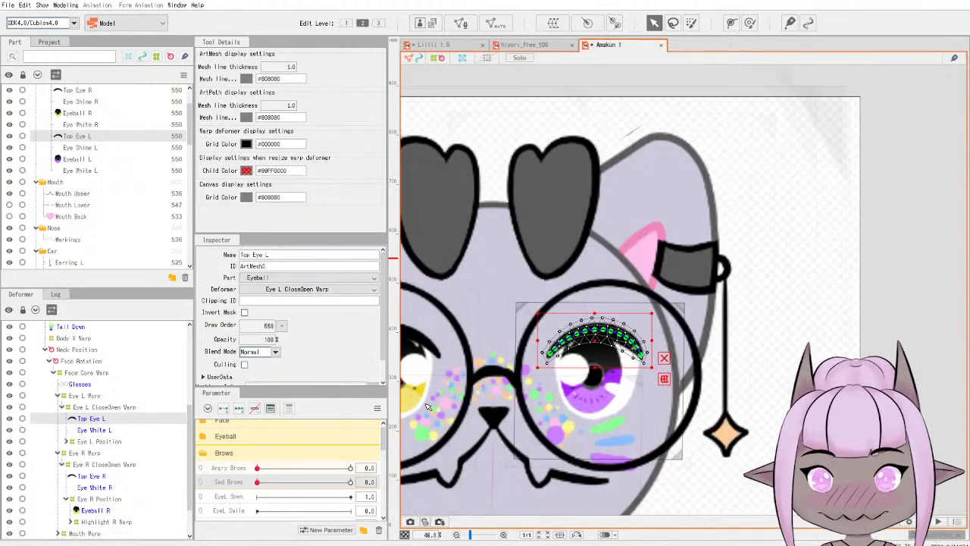
{"action": "scroll", "coordinate": [427, 407], "scroll_direction": "down", "scroll_amount": 8}
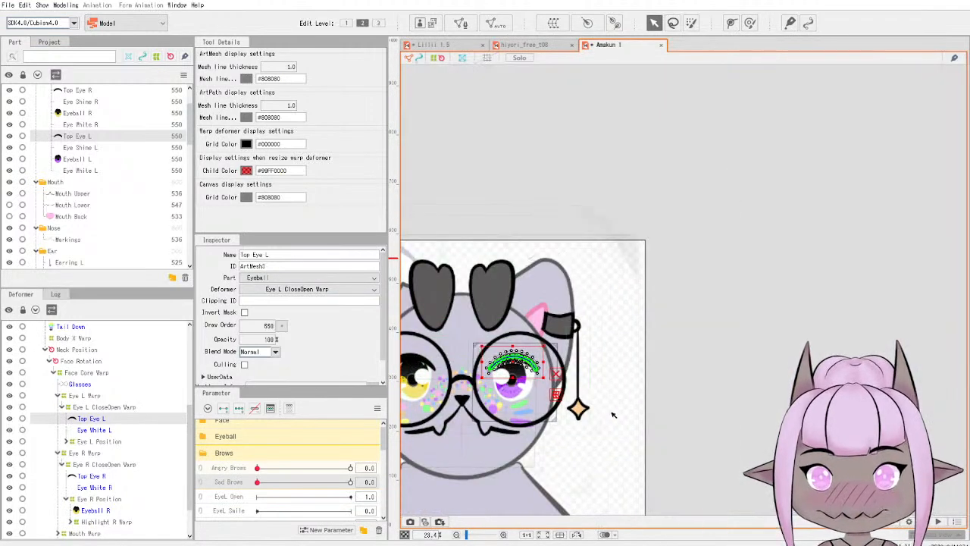
{"action": "scroll", "coordinate": [431, 409], "scroll_direction": "up", "scroll_amount": 3}
{"action": "scroll", "coordinate": [599, 388], "scroll_direction": "down", "scroll_amount": 3}
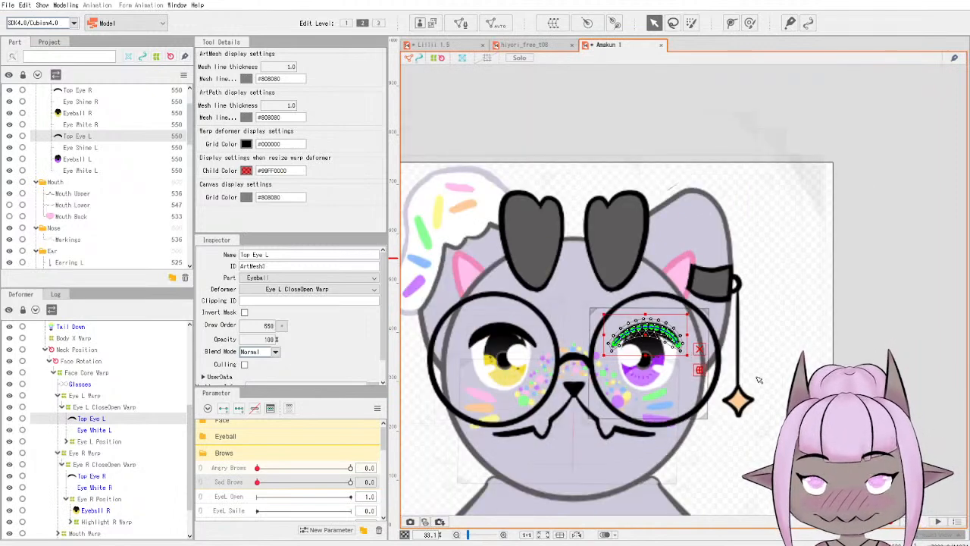
{"action": "scroll", "coordinate": [599, 388], "scroll_direction": "up", "scroll_amount": 4}
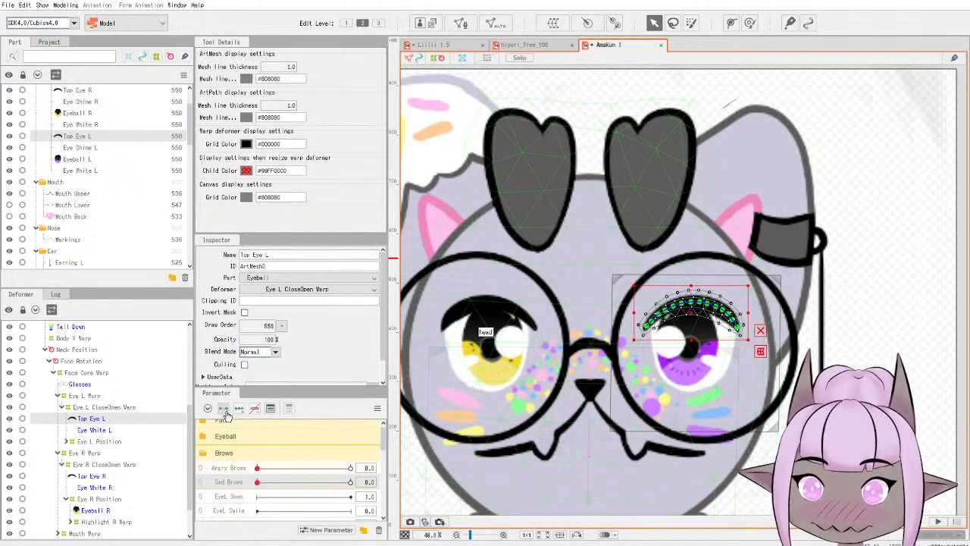
{"action": "left_click_drag", "start_coordinate": [257, 481], "coordinate": [353, 483]}
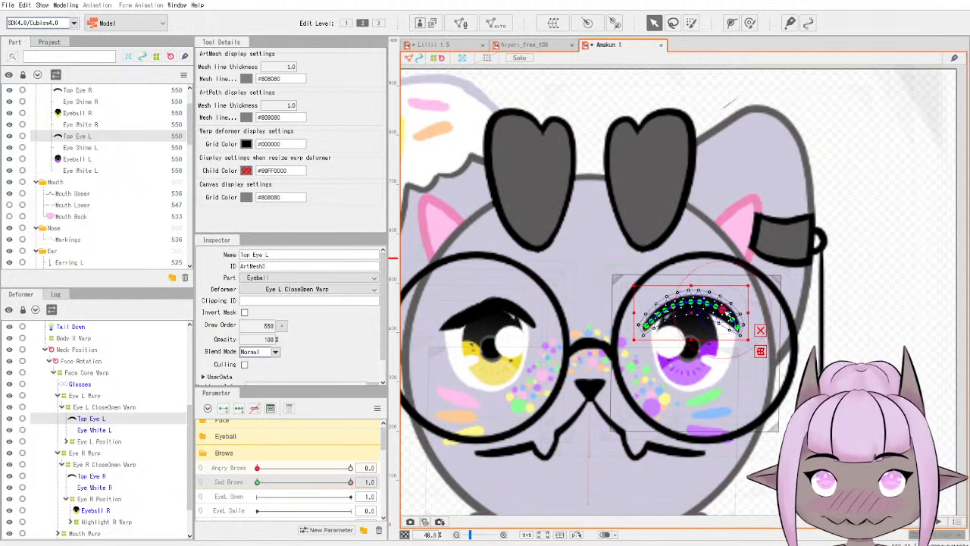
Bend Top Eye L's deform path at Sad Brows 1 so the outer lid slopes down, then test the parameter between 0 and 1.
{"action": "left_click", "coordinate": [724, 314]}
{"action": "left_click_drag", "start_coordinate": [732, 319], "coordinate": [705, 306]}
{"action": "left_click", "coordinate": [713, 312]}
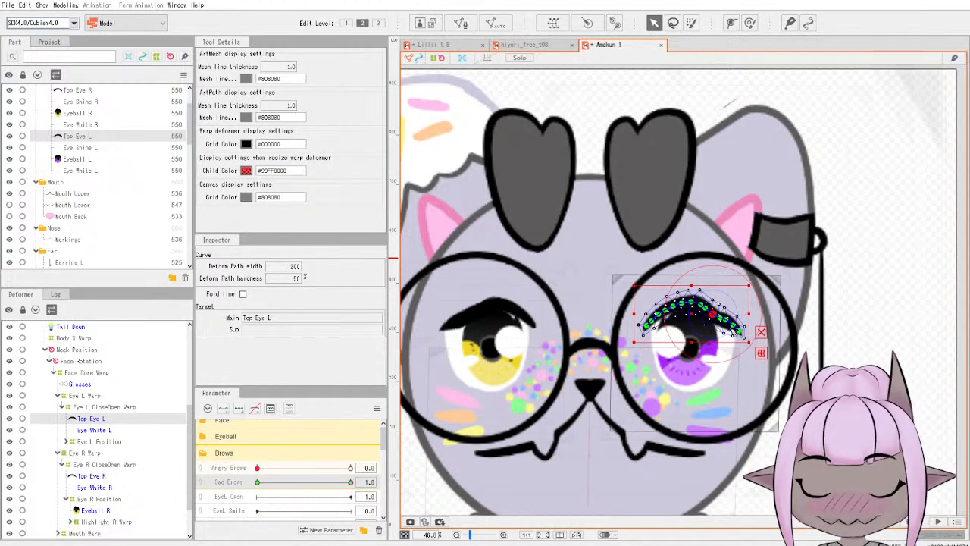
{"action": "left_click", "coordinate": [722, 319]}
{"action": "left_click_drag", "start_coordinate": [722, 321], "coordinate": [737, 335]}
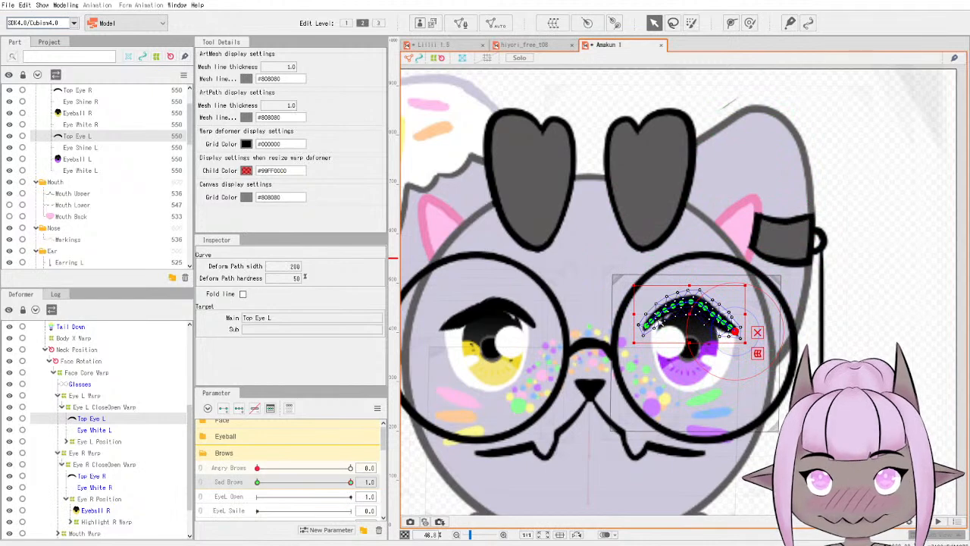
{"action": "scroll", "coordinate": [721, 338], "scroll_direction": "up", "scroll_amount": 5}
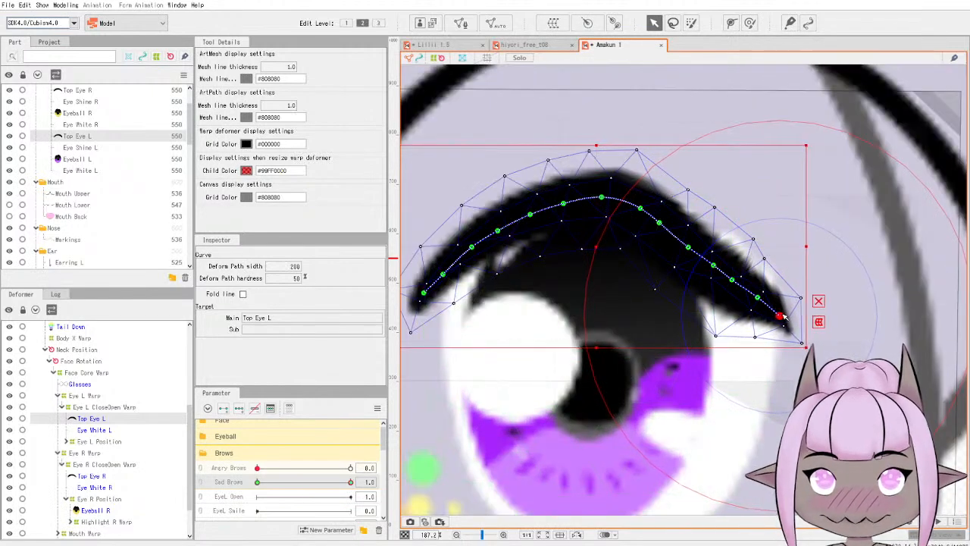
{"action": "scroll", "coordinate": [661, 346], "scroll_direction": "down", "scroll_amount": 4}
{"action": "scroll", "coordinate": [662, 346], "scroll_direction": "down", "scroll_amount": 2}
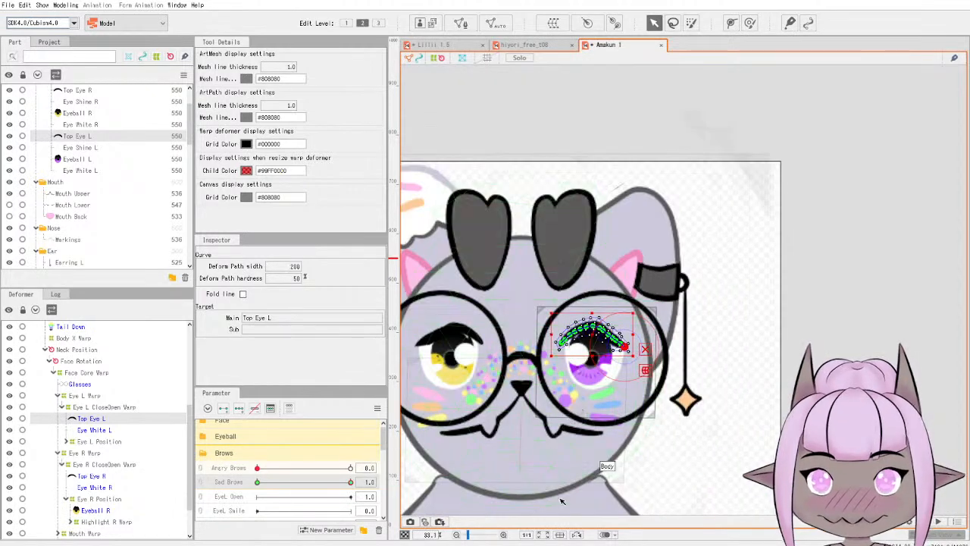
{"action": "scroll", "coordinate": [644, 326], "scroll_direction": "up", "scroll_amount": 1}
{"action": "left_click_drag", "start_coordinate": [261, 483], "coordinate": [358, 482]}
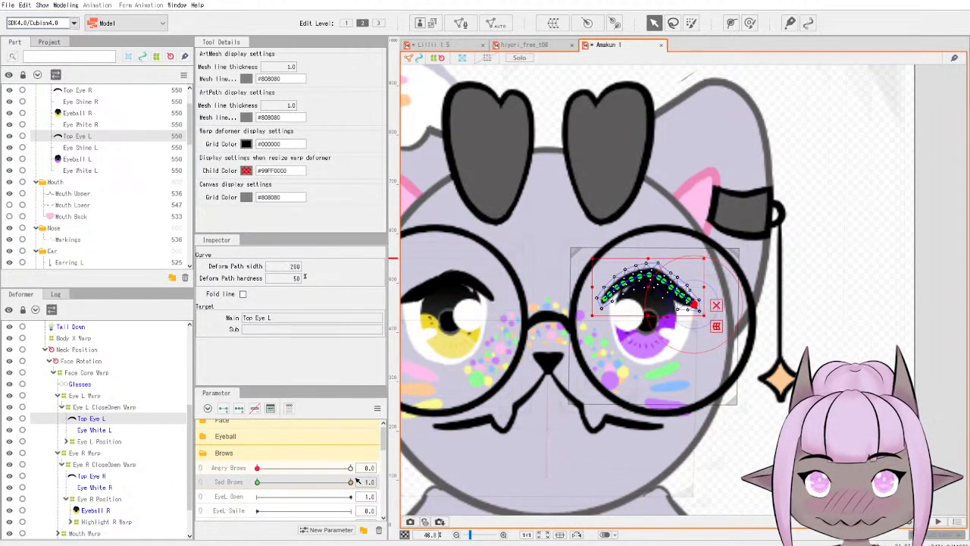
Add two Sad Brows keys to the Eye White L mesh and check its fit under the lid.
{"action": "left_click", "coordinate": [100, 431]}
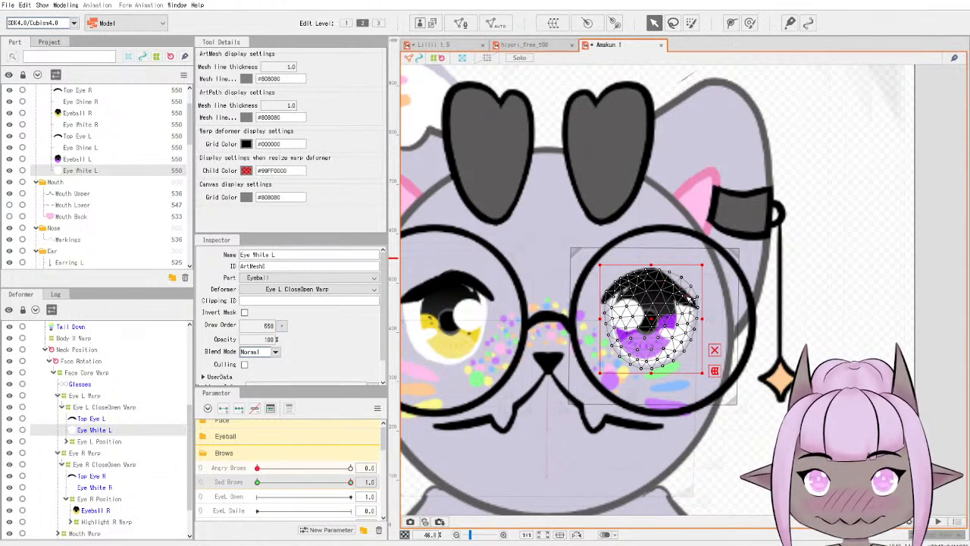
{"action": "left_click_drag", "start_coordinate": [352, 481], "coordinate": [362, 464]}
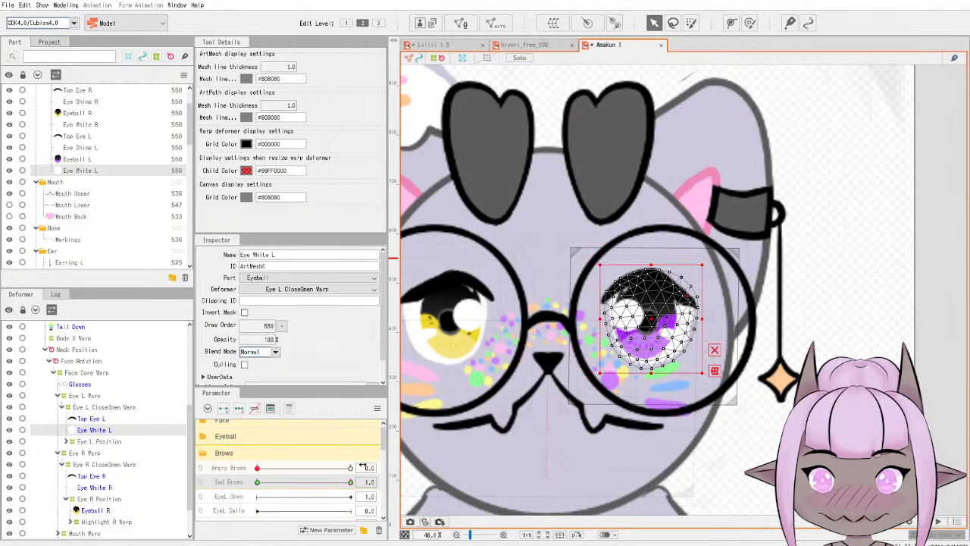
With Sad Brows at 0 and Angry Brows at 1, bend the inner end of Top Eye R's deform path down into an angry shape.
{"action": "left_click", "coordinate": [102, 478]}
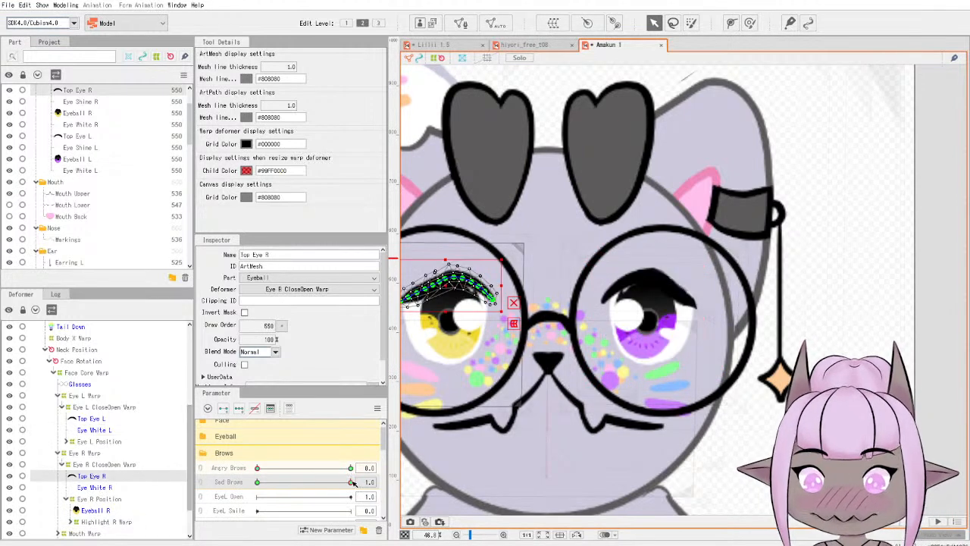
{"action": "left_click", "coordinate": [494, 303]}
{"action": "left_click_drag", "start_coordinate": [353, 486], "coordinate": [225, 478]}
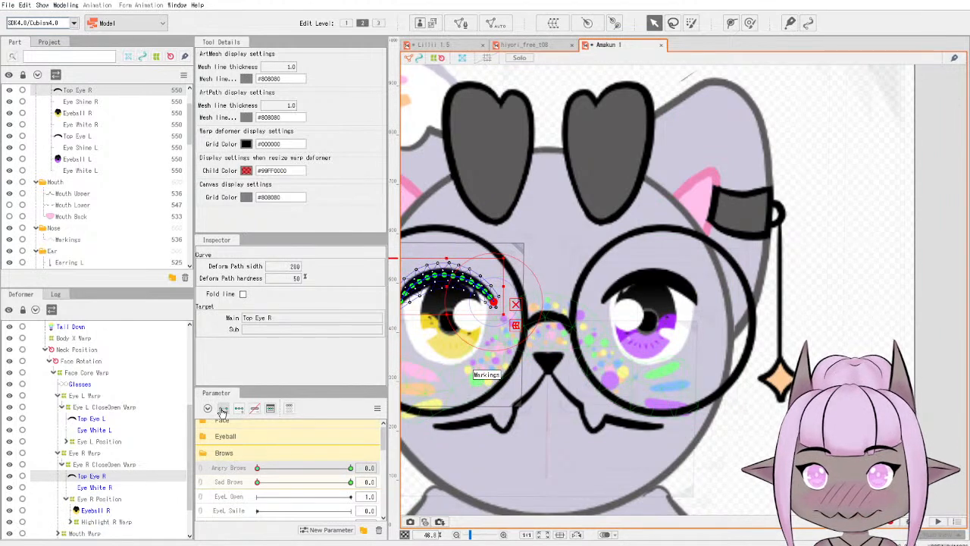
{"action": "left_click_drag", "start_coordinate": [257, 467], "coordinate": [351, 467]}
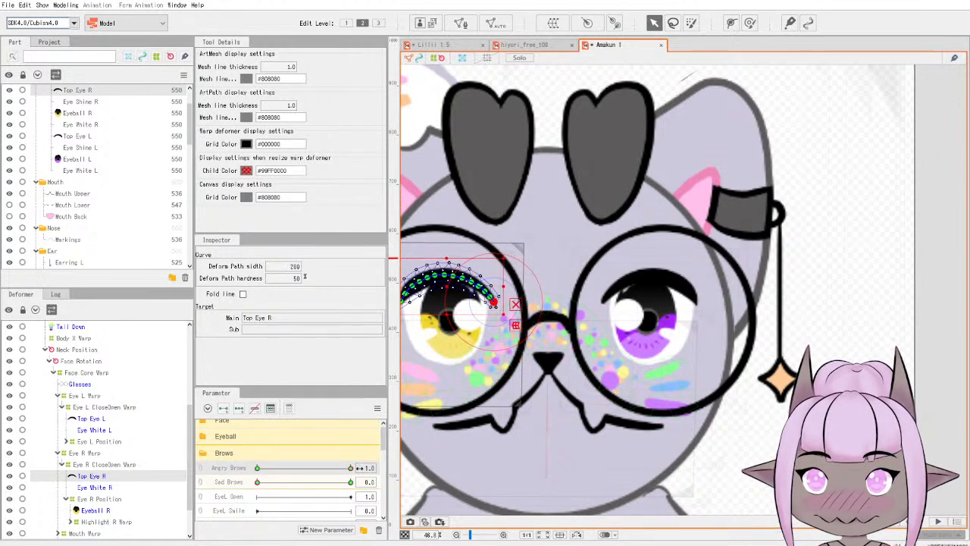
{"action": "mouse_move", "coordinate": [493, 301]}
{"action": "left_mouse_down"}
{"action": "mouse_move", "coordinate": [461, 282]}
{"action": "mouse_move", "coordinate": [492, 305]}
{"action": "left_mouse_up"}
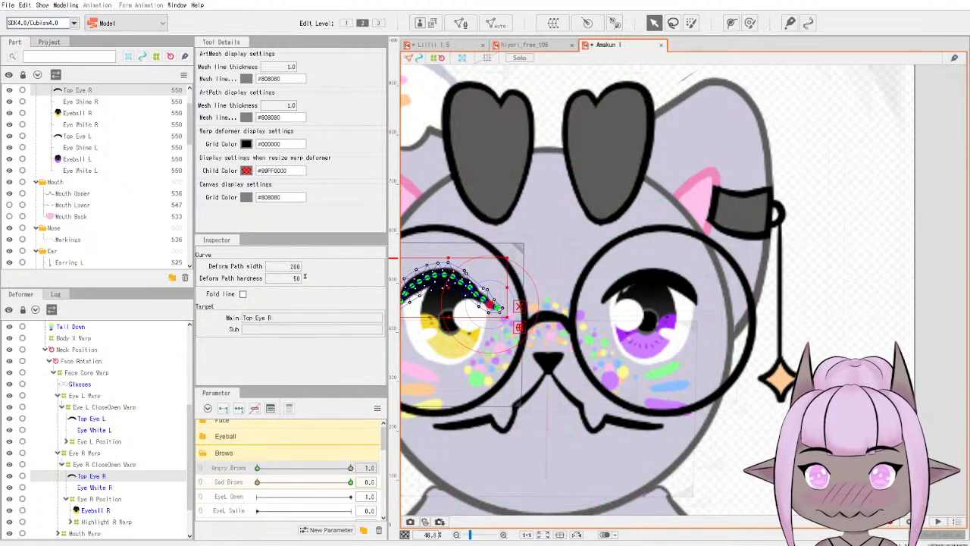
{"action": "left_click", "coordinate": [410, 483]}
{"action": "left_click_drag", "start_coordinate": [352, 471], "coordinate": [476, 265]}
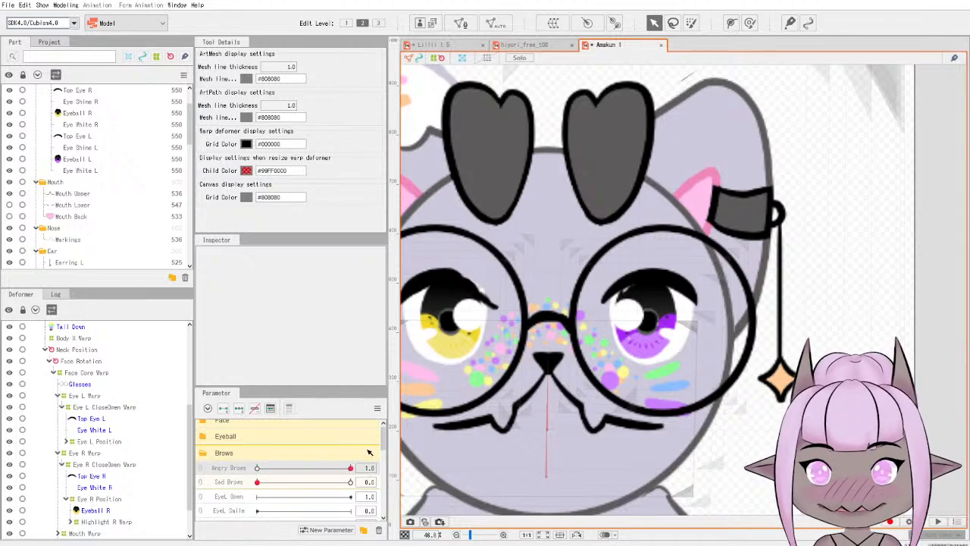
Add two Angry Brows keys to Eye White R and tuck its upper inner mesh points under the lid at Angry Brows 1.
{"action": "scroll", "coordinate": [473, 265], "scroll_direction": "up", "scroll_amount": 6}
{"action": "left_click", "coordinate": [100, 419]}
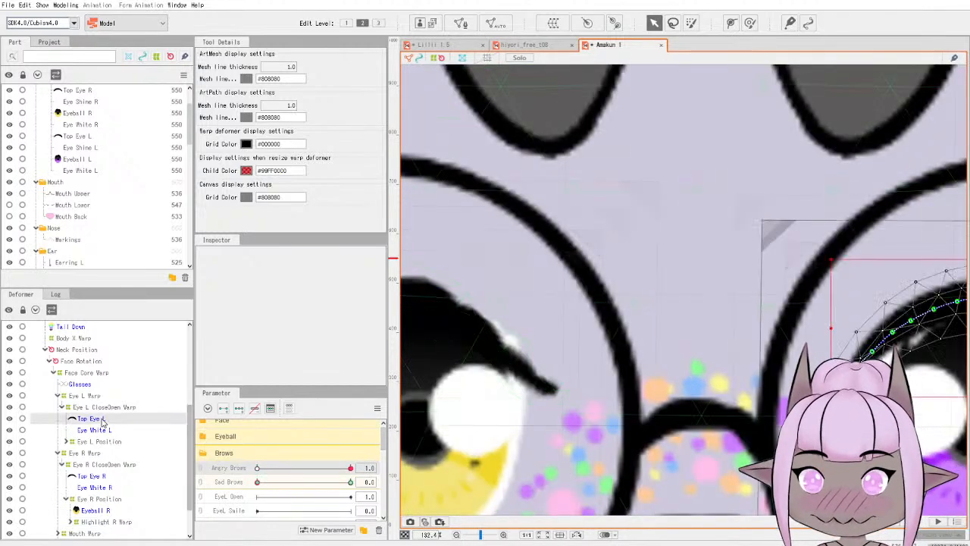
{"action": "left_click", "coordinate": [103, 477]}
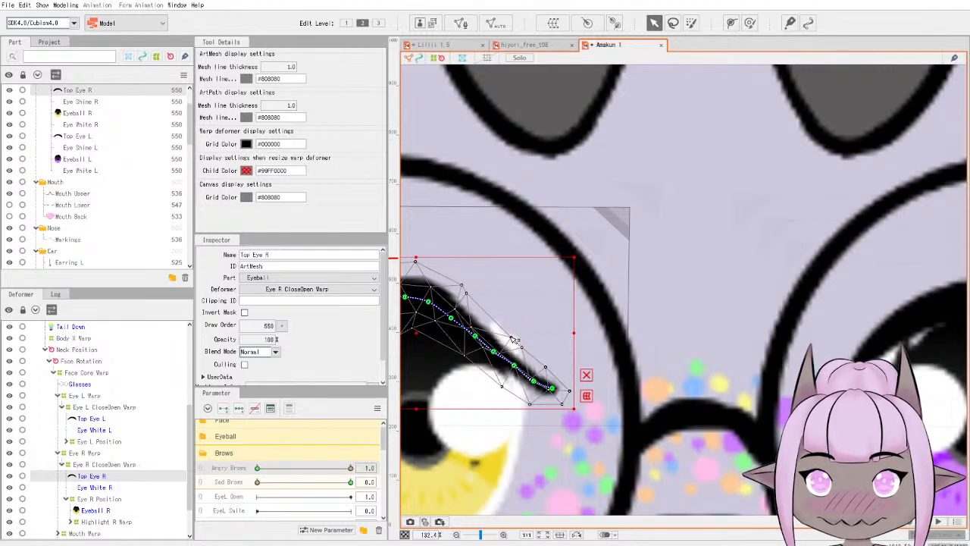
{"action": "left_click", "coordinate": [106, 429]}
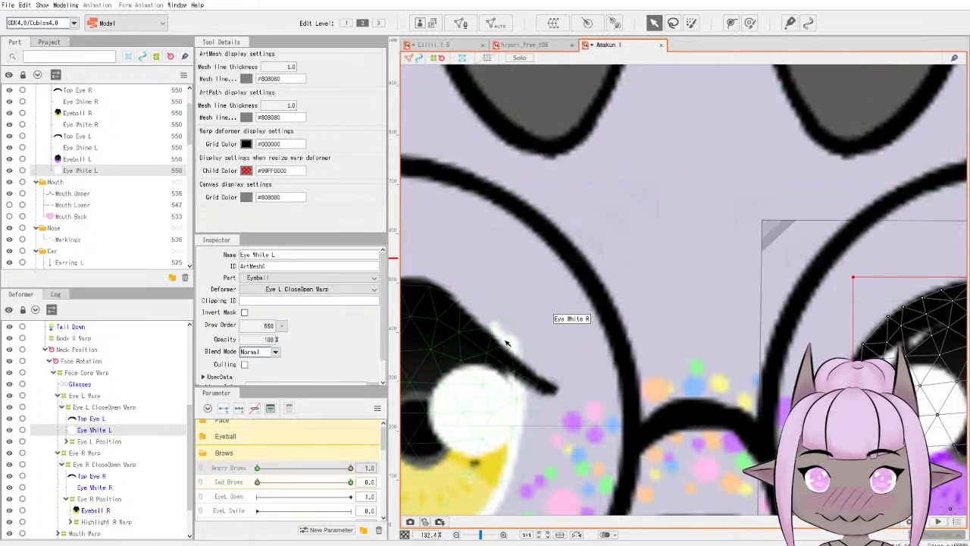
{"action": "left_click", "coordinate": [92, 489]}
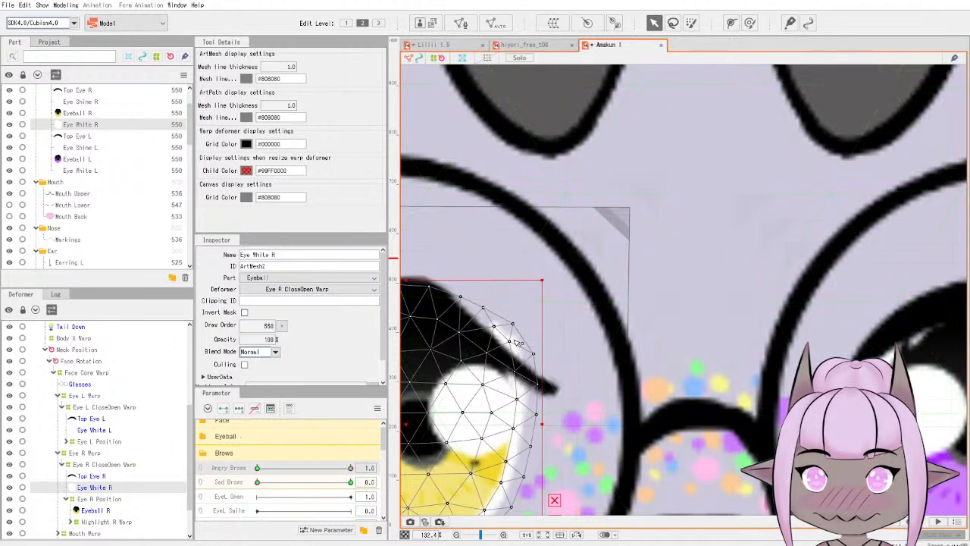
{"action": "left_click_drag", "start_coordinate": [494, 327], "coordinate": [529, 361]}
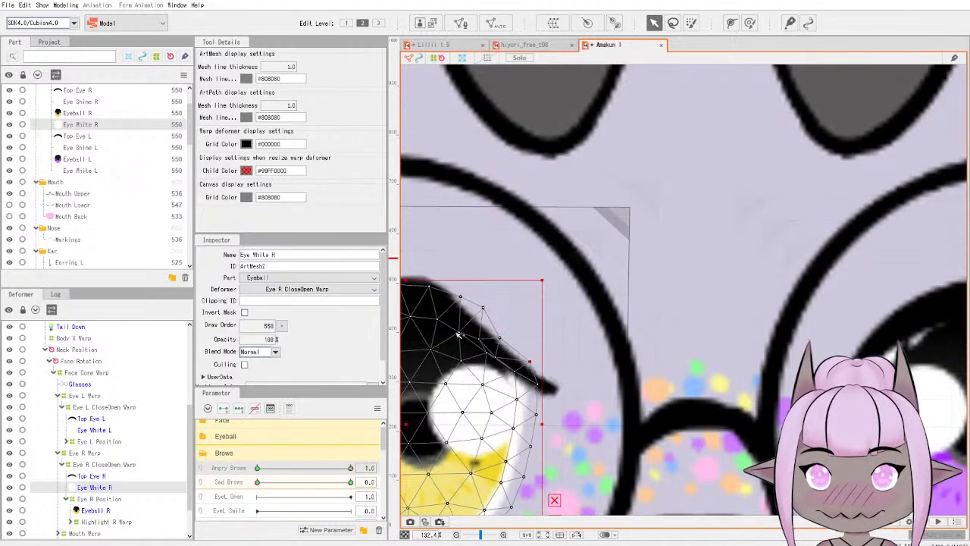
{"action": "left_click_drag", "start_coordinate": [258, 468], "coordinate": [392, 453]}
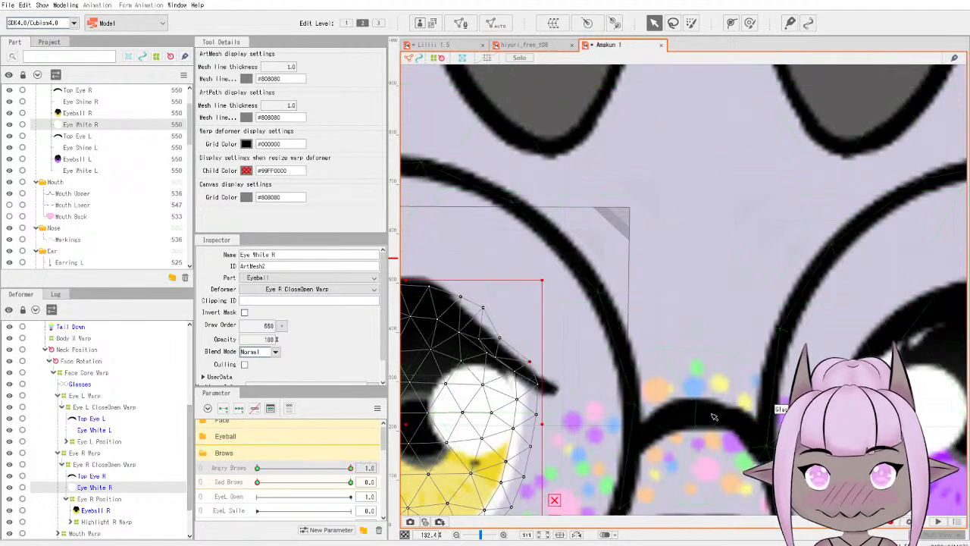
Add two Angry Brows keys to Top Eye L and Eye White L, shape the left eye at Angry Brows 1, and return it to 0.
{"action": "scroll", "coordinate": [723, 428], "scroll_direction": "down", "scroll_amount": 2}
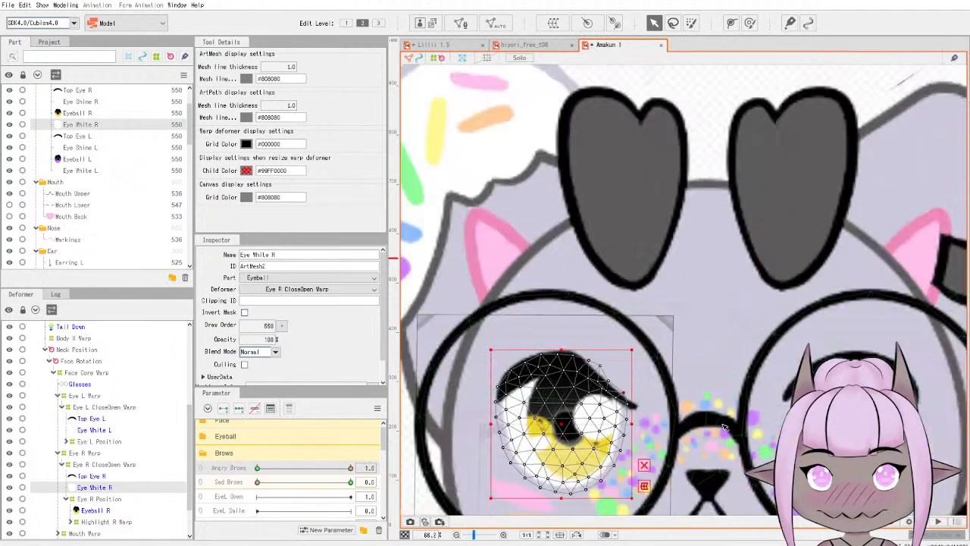
{"action": "left_click", "coordinate": [96, 420]}
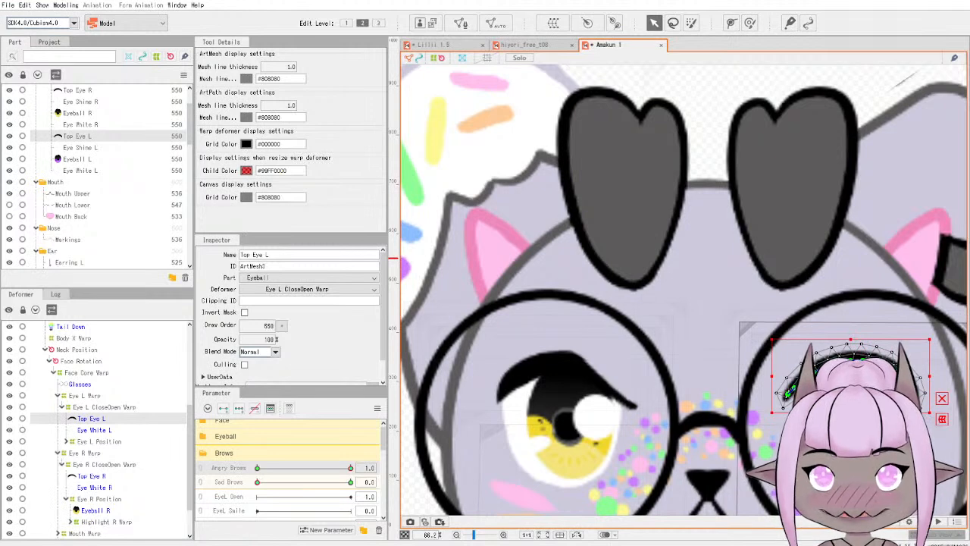
{"action": "left_click_drag", "start_coordinate": [795, 388], "coordinate": [841, 362]}
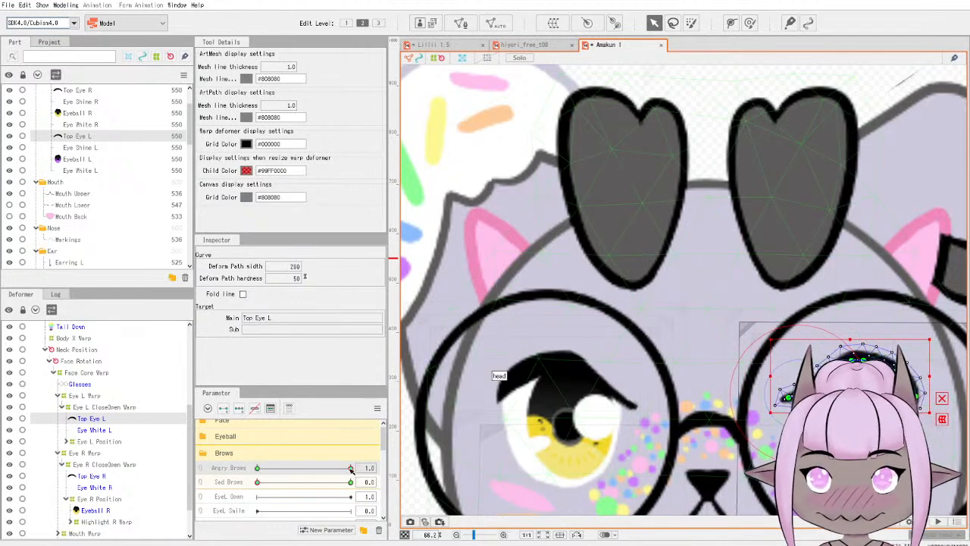
{"action": "mouse_move", "coordinate": [351, 469]}
{"action": "left_mouse_down"}
{"action": "mouse_move", "coordinate": [263, 470]}
{"action": "mouse_move", "coordinate": [351, 470]}
{"action": "left_mouse_up"}
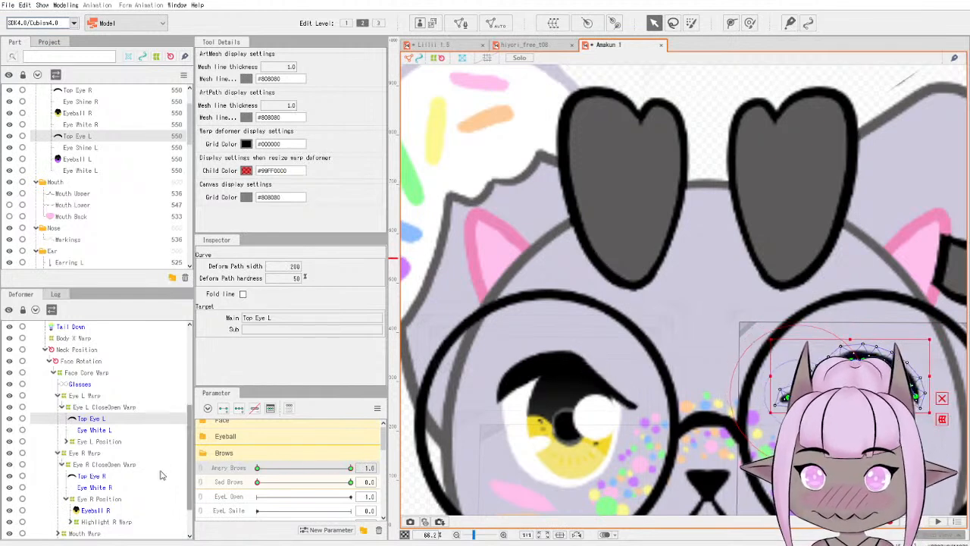
{"action": "left_click", "coordinate": [98, 429]}
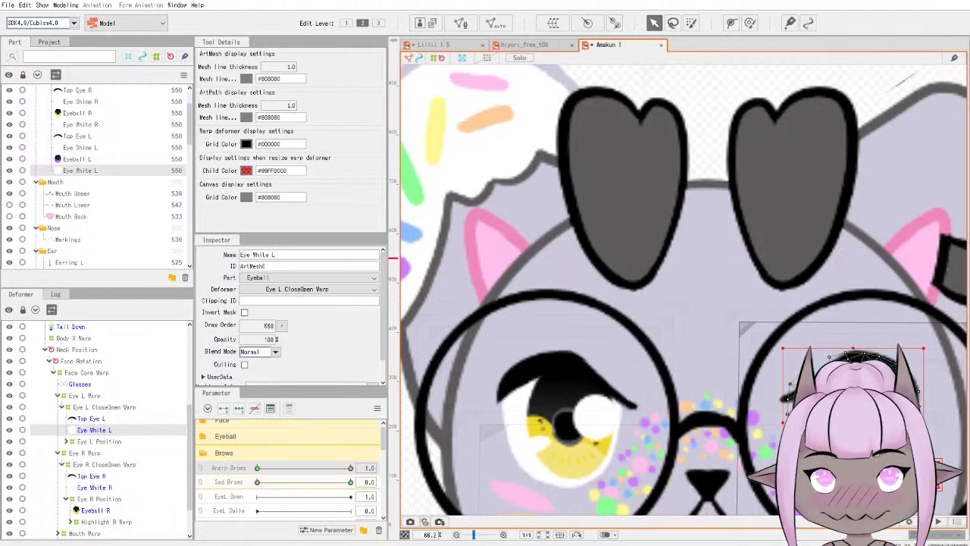
{"action": "left_click_drag", "start_coordinate": [353, 473], "coordinate": [176, 476]}
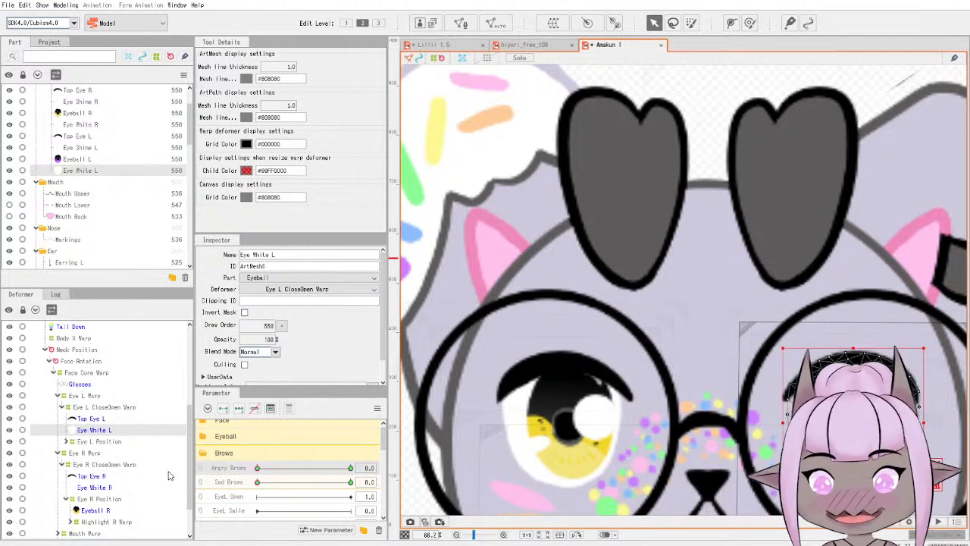
Clear the Eye White L selection and examine the whole cat, from head to tail, with both brow parameters at 0.
{"action": "scroll", "coordinate": [521, 404], "scroll_direction": "down", "scroll_amount": 5}
{"action": "scroll", "coordinate": [791, 445], "scroll_direction": "down", "scroll_amount": 1}
{"action": "scroll", "coordinate": [789, 450], "scroll_direction": "up", "scroll_amount": 1}
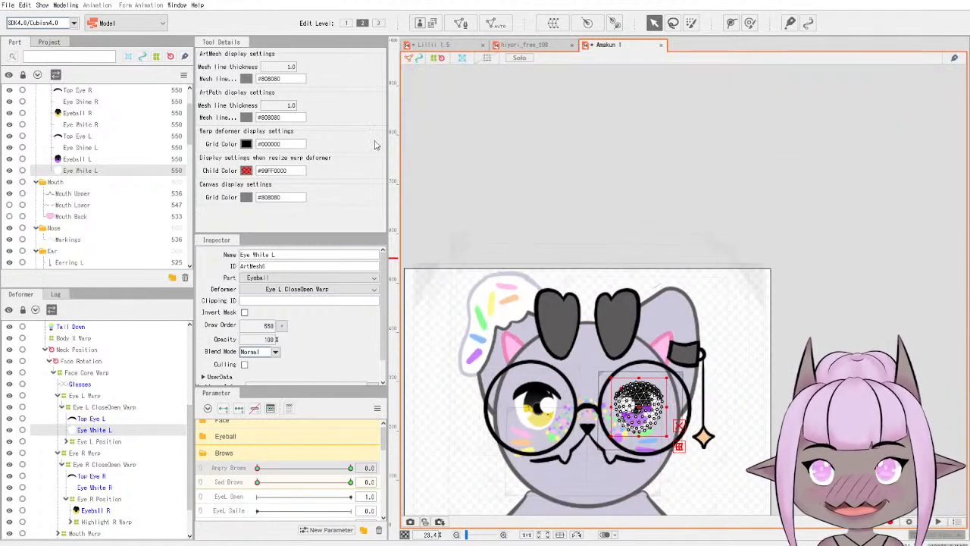
{"action": "left_click", "coordinate": [464, 49]}
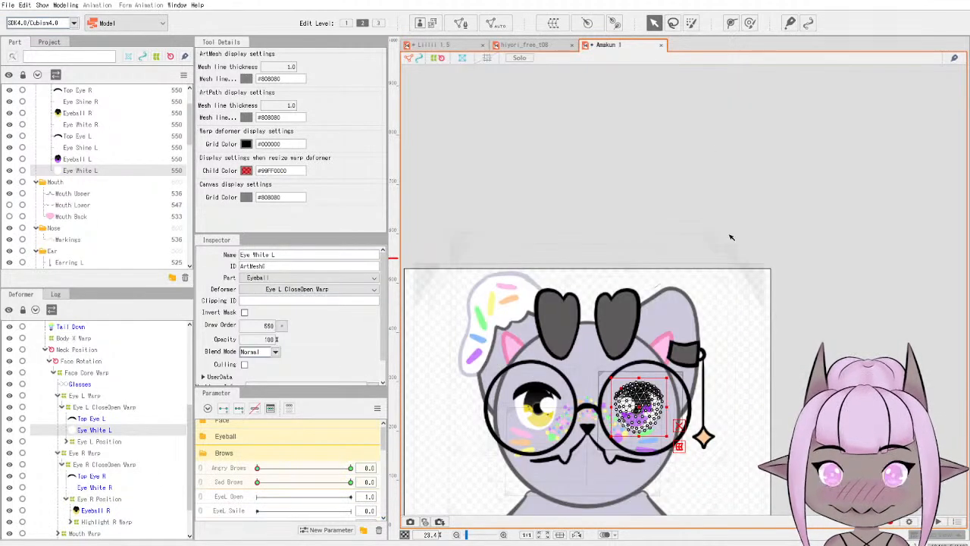
{"action": "left_click", "coordinate": [806, 391]}
{"action": "scroll", "coordinate": [806, 394], "scroll_direction": "down", "scroll_amount": 5}
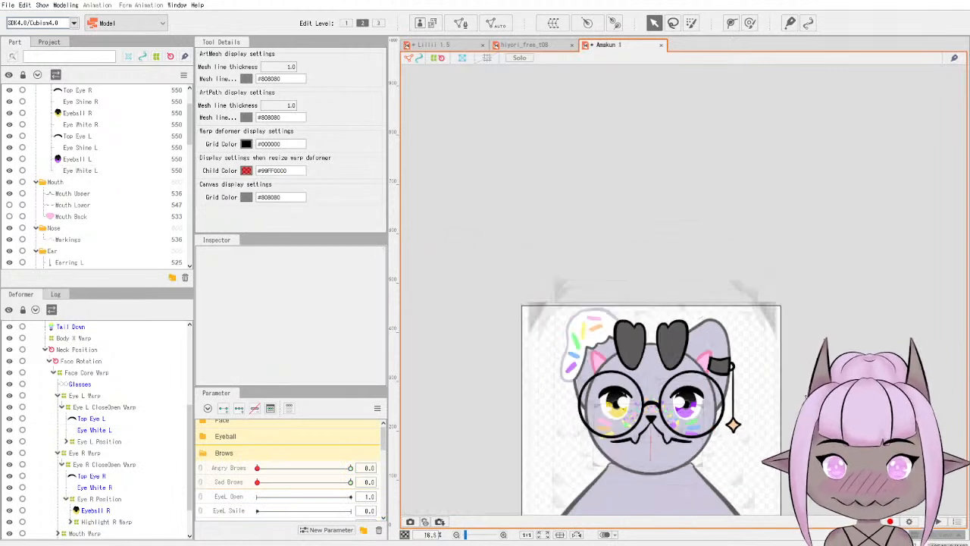
{"action": "scroll", "coordinate": [780, 436], "scroll_direction": "up", "scroll_amount": 2}
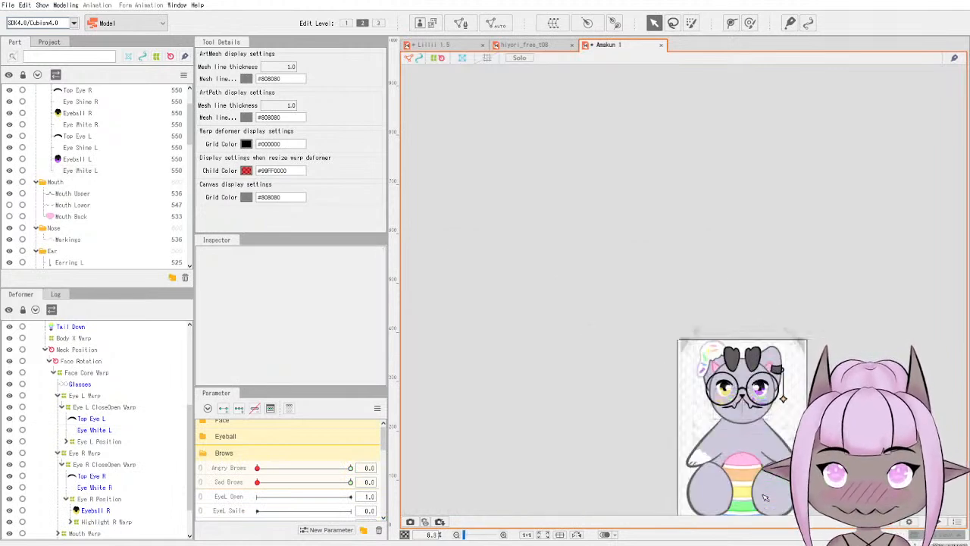
{"action": "scroll", "coordinate": [766, 496], "scroll_direction": "up", "scroll_amount": 5}
{"action": "scroll", "coordinate": [729, 168], "scroll_direction": "down", "scroll_amount": 2}
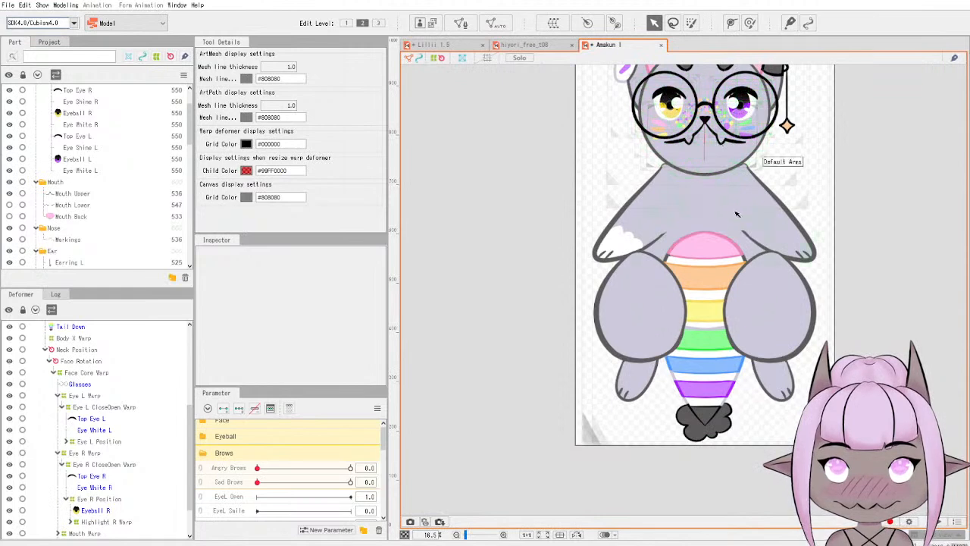
{"action": "scroll", "coordinate": [762, 227], "scroll_direction": "down", "scroll_amount": 2}
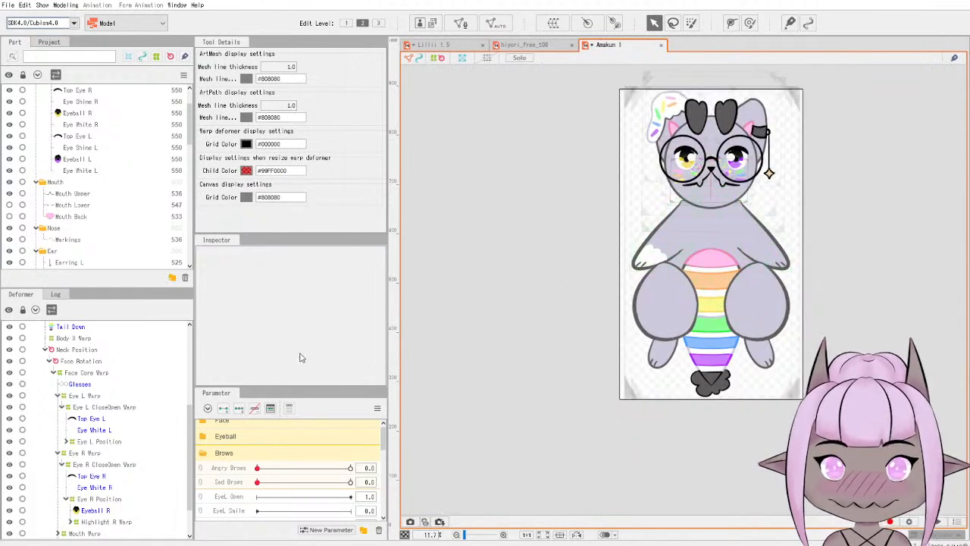
Expand the Face parameter group and find and select Body X Warp in the deformer hierarchy.
{"action": "mouse_move", "coordinate": [189, 441]}
{"action": "left_mouse_down"}
{"action": "mouse_move", "coordinate": [187, 418]}
{"action": "mouse_move", "coordinate": [180, 439]}
{"action": "left_mouse_up"}
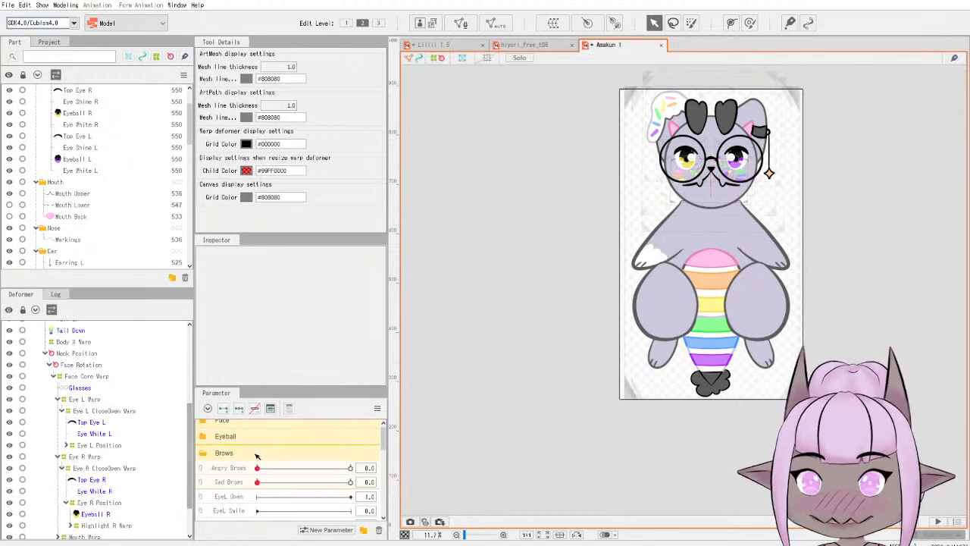
{"action": "scroll", "coordinate": [258, 455], "scroll_direction": "up", "scroll_amount": 1}
{"action": "left_click", "coordinate": [204, 429]}
{"action": "mouse_move", "coordinate": [305, 460]}
{"action": "left_mouse_down"}
{"action": "mouse_move", "coordinate": [227, 452]}
{"action": "mouse_move", "coordinate": [384, 463]}
{"action": "mouse_move", "coordinate": [222, 433]}
{"action": "mouse_move", "coordinate": [375, 451]}
{"action": "mouse_move", "coordinate": [363, 475]}
{"action": "mouse_move", "coordinate": [377, 483]}
{"action": "mouse_move", "coordinate": [293, 470]}
{"action": "mouse_move", "coordinate": [306, 462]}
{"action": "left_mouse_up"}
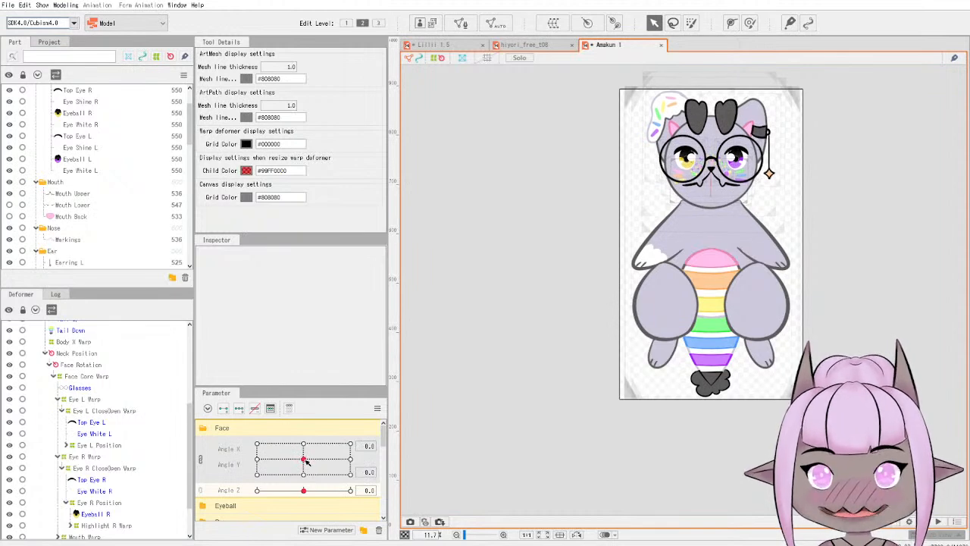
{"action": "scroll", "coordinate": [125, 468], "scroll_direction": "down", "scroll_amount": 2}
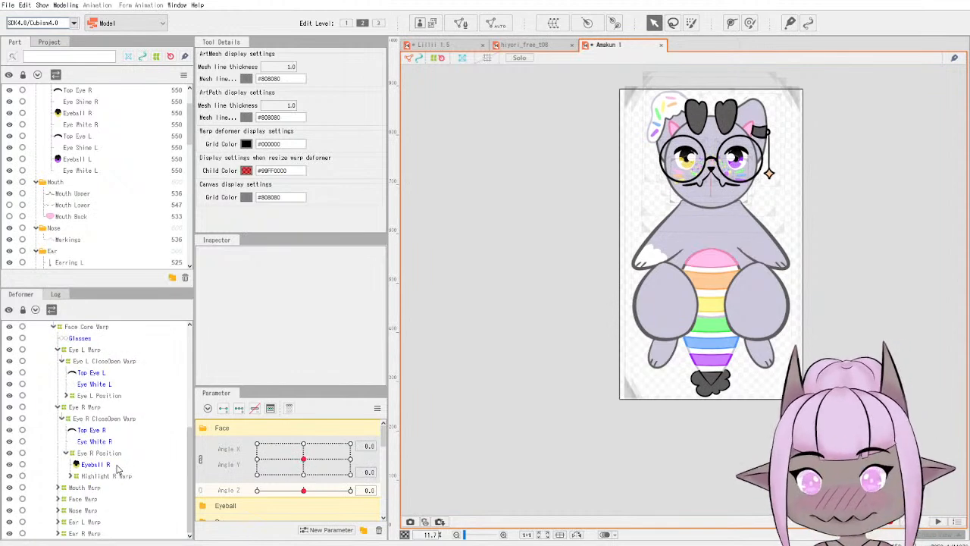
{"action": "scroll", "coordinate": [87, 515], "scroll_direction": "up", "scroll_amount": 2}
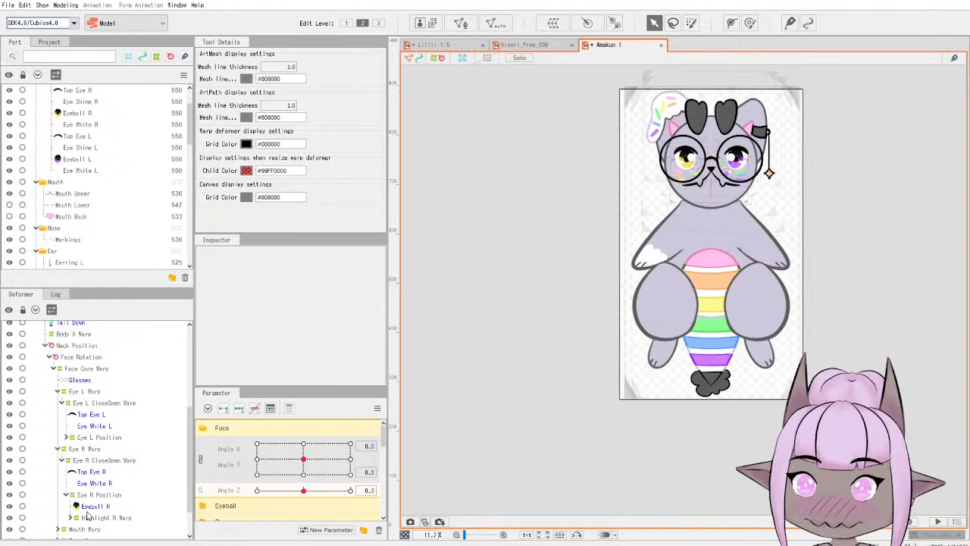
{"action": "scroll", "coordinate": [88, 515], "scroll_direction": "up", "scroll_amount": 2}
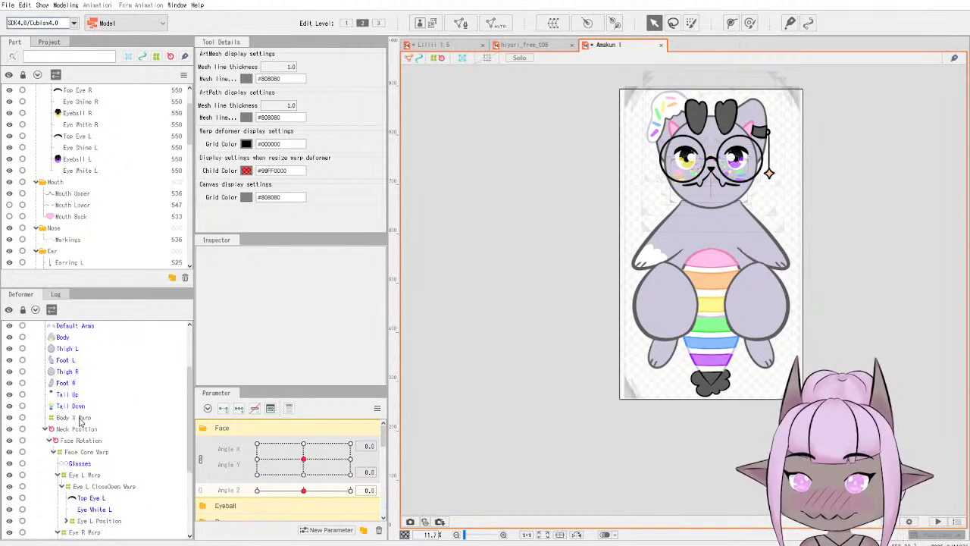
{"action": "scroll", "coordinate": [81, 421], "scroll_direction": "up", "scroll_amount": 1}
{"action": "scroll", "coordinate": [82, 460], "scroll_direction": "up", "scroll_amount": 1}
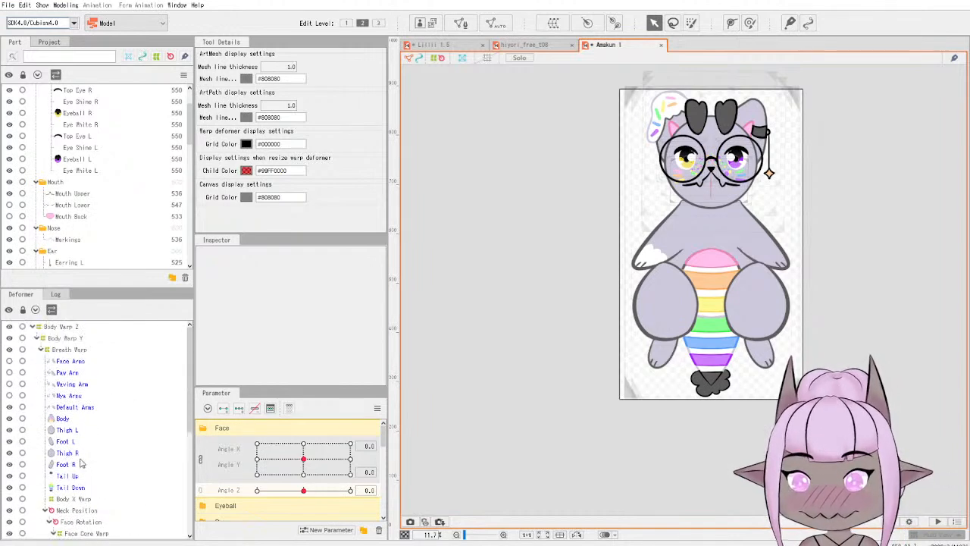
{"action": "left_click", "coordinate": [75, 499]}
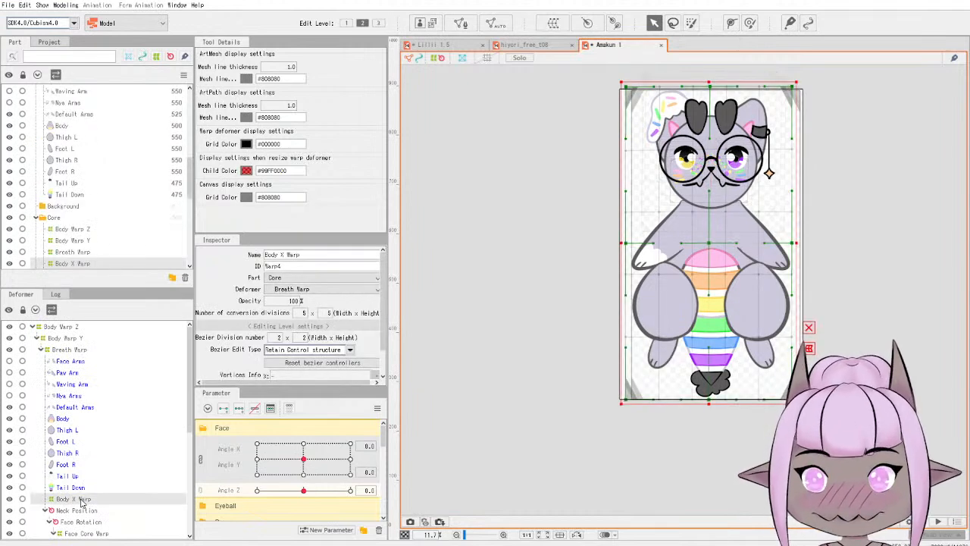
Switch to the Lillii 1.5 model, select its Body X Warp, and examine where it sits and its parameter keys.
{"action": "left_click", "coordinate": [464, 45]}
{"action": "scroll", "coordinate": [131, 449], "scroll_direction": "down", "scroll_amount": 3}
{"action": "scroll", "coordinate": [131, 449], "scroll_direction": "down", "scroll_amount": 2}
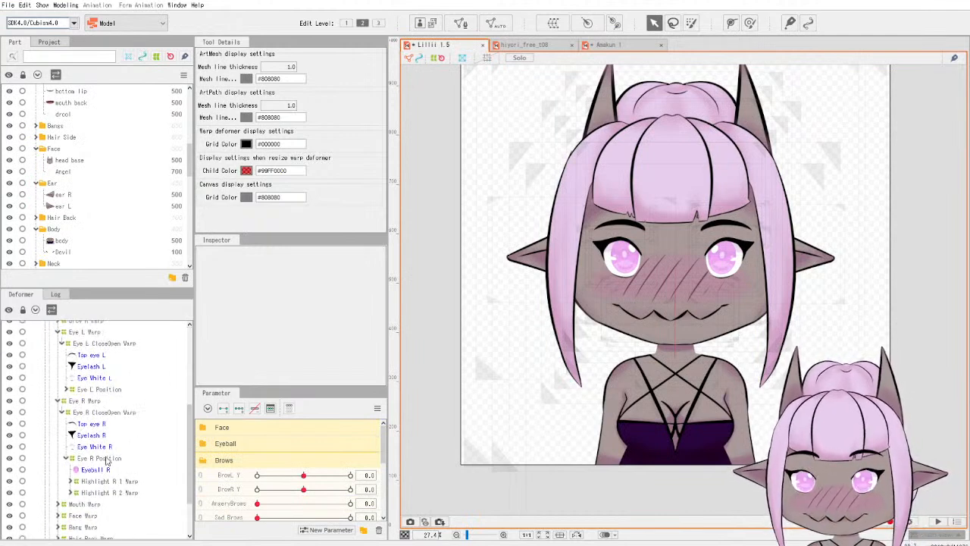
{"action": "scroll", "coordinate": [110, 460], "scroll_direction": "up", "scroll_amount": 3}
{"action": "left_click", "coordinate": [59, 416]}
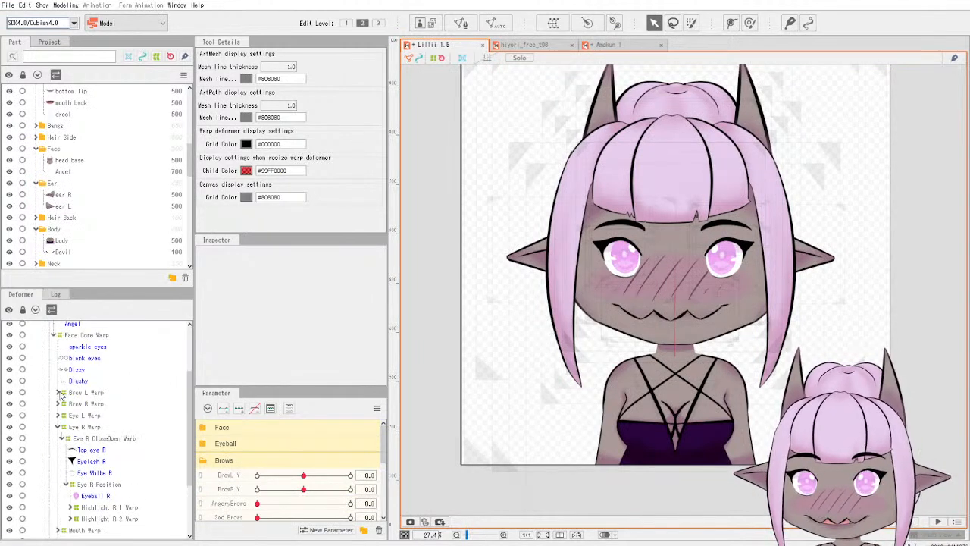
{"action": "scroll", "coordinate": [62, 398], "scroll_direction": "up", "scroll_amount": 2}
{"action": "left_click", "coordinate": [56, 379]}
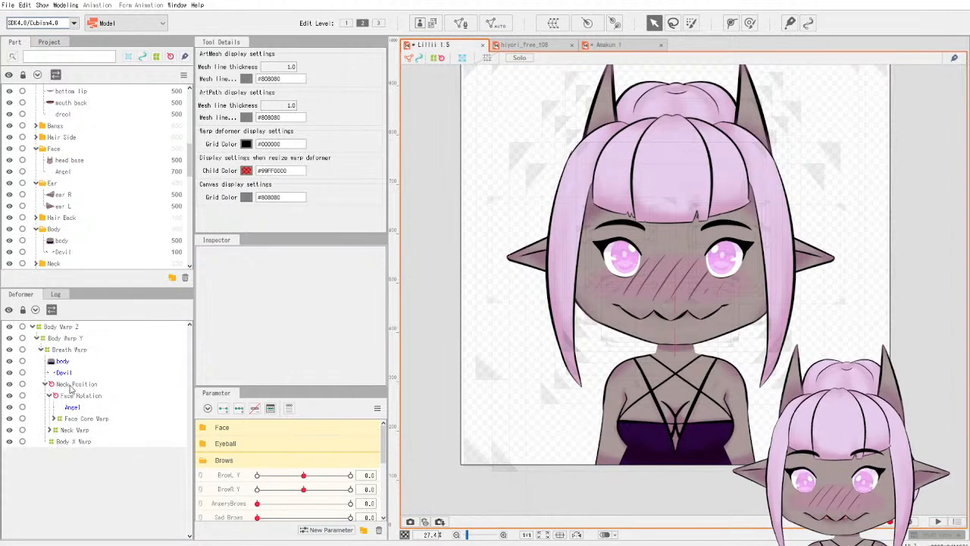
{"action": "left_click", "coordinate": [75, 443]}
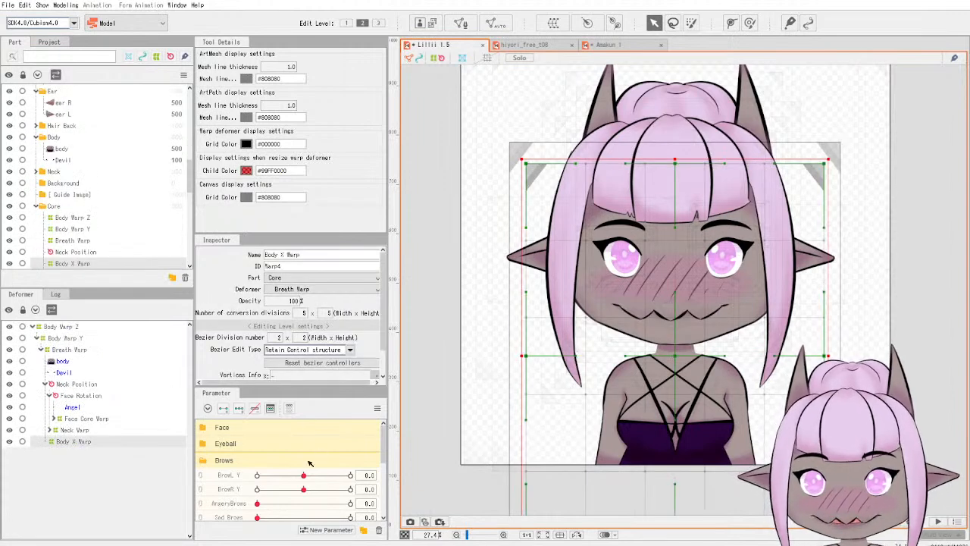
{"action": "scroll", "coordinate": [260, 452], "scroll_direction": "down", "scroll_amount": 5}
{"action": "scroll", "coordinate": [261, 452], "scroll_direction": "up", "scroll_amount": 5}
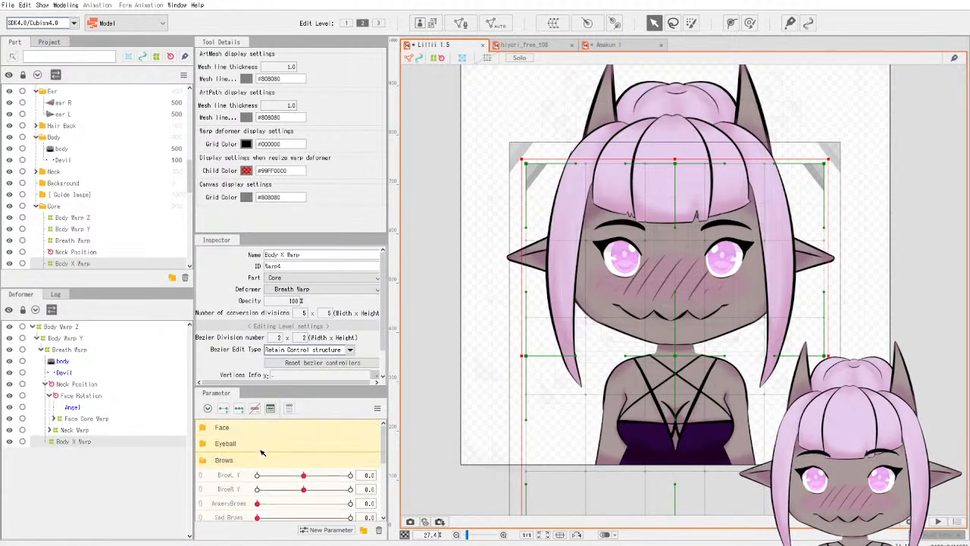
Return to the Amakun 1 model, unlink Angle X from Angle Y, and add three Angle X keys to Breath Warp, setting Angle X to -30.
{"action": "left_click", "coordinate": [606, 44]}
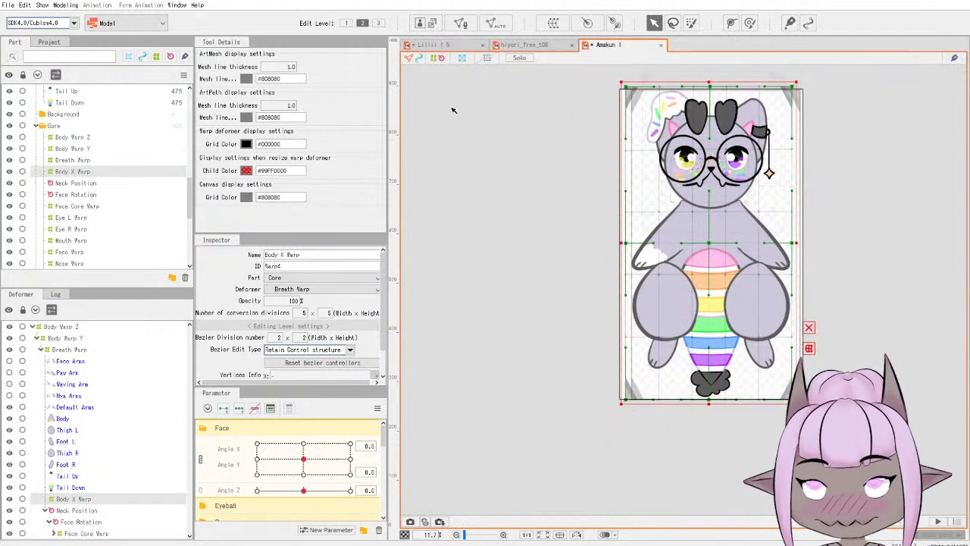
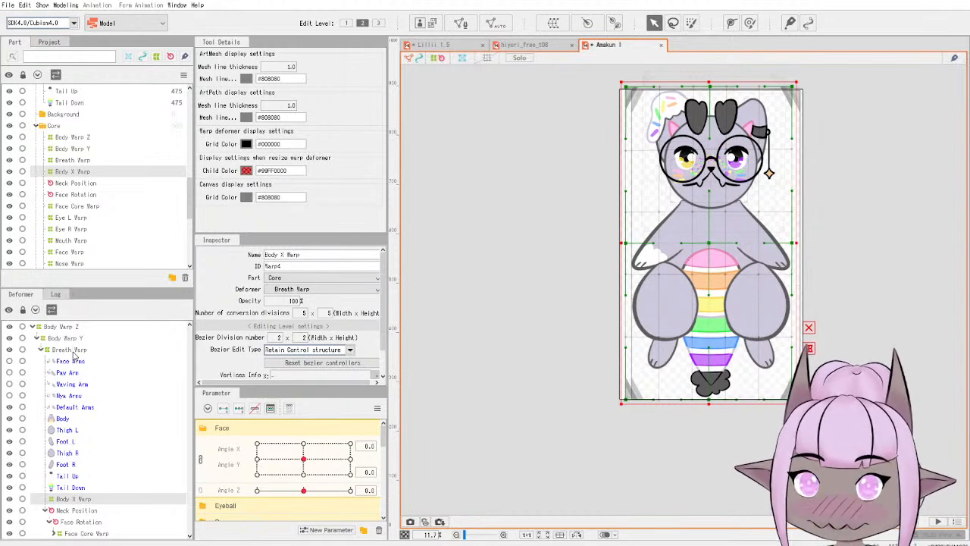
{"action": "left_click", "coordinate": [73, 350]}
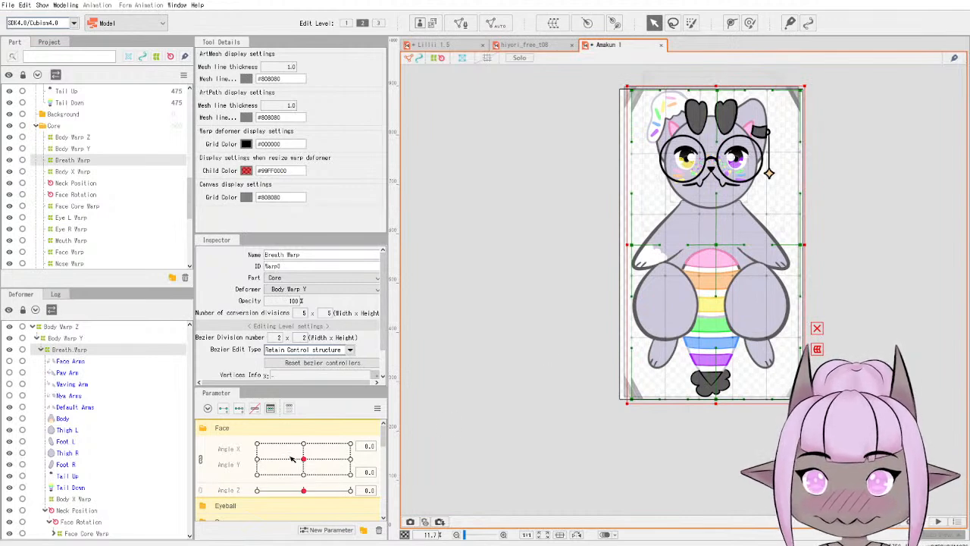
{"action": "left_click", "coordinate": [198, 460]}
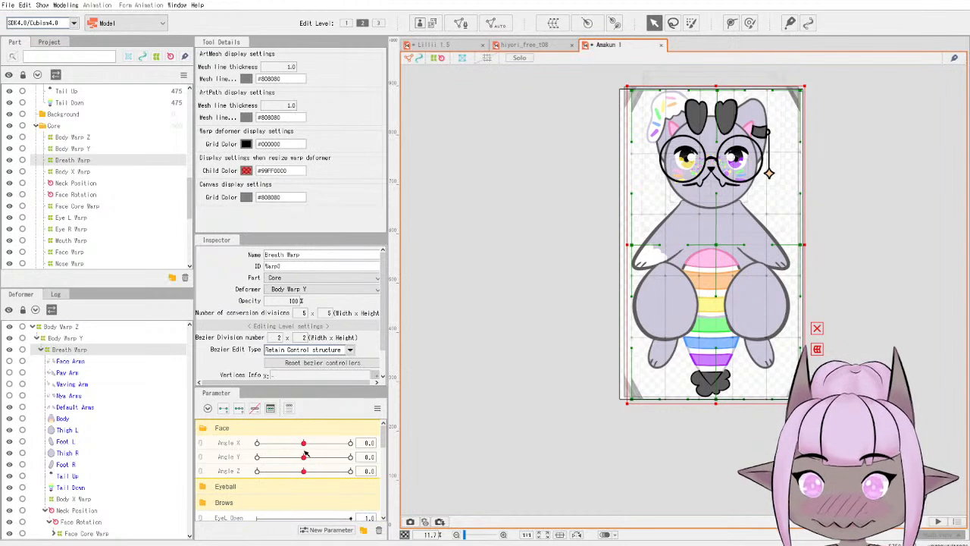
{"action": "left_click_drag", "start_coordinate": [307, 447], "coordinate": [244, 447]}
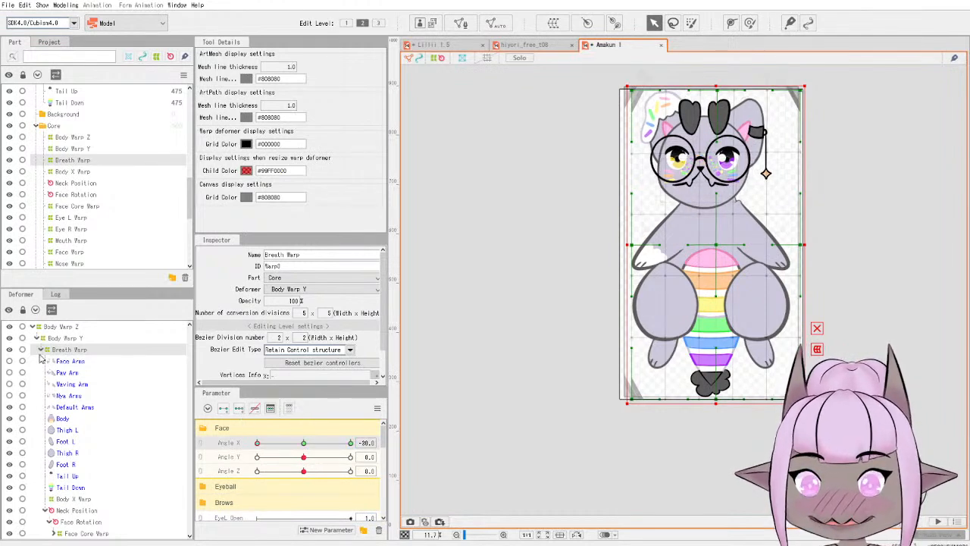
{"action": "left_click_drag", "start_coordinate": [715, 242], "coordinate": [716, 244]}
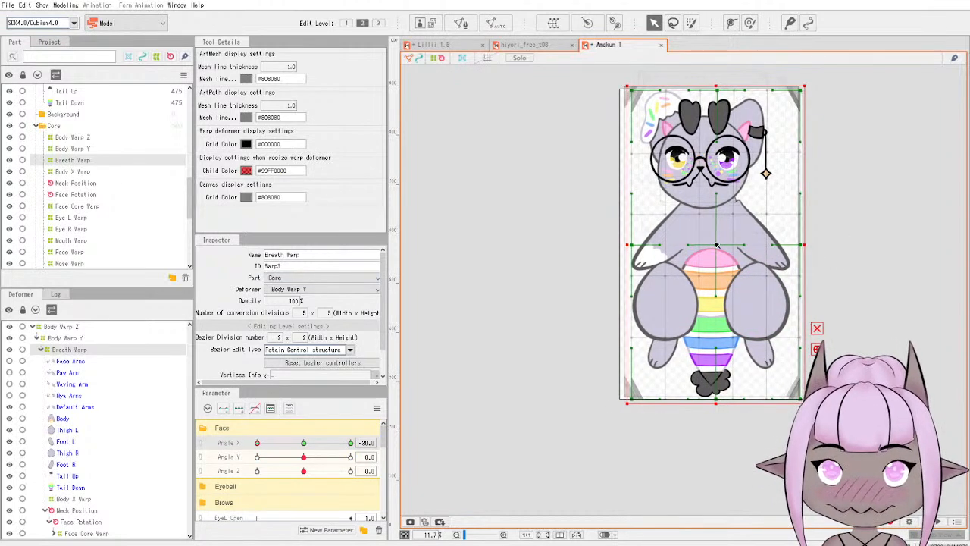
Try to shift the centre of Body X Warp to the left at Angle X -30, and undo it.
{"action": "left_click", "coordinate": [70, 499]}
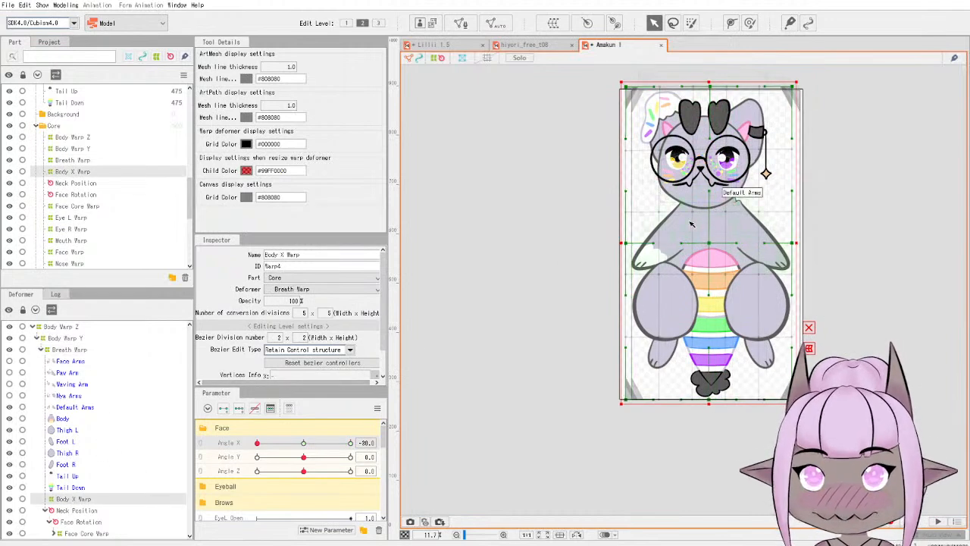
{"action": "left_click_drag", "start_coordinate": [709, 243], "coordinate": [698, 242]}
{"action": "key", "text": "ctrl+z"}
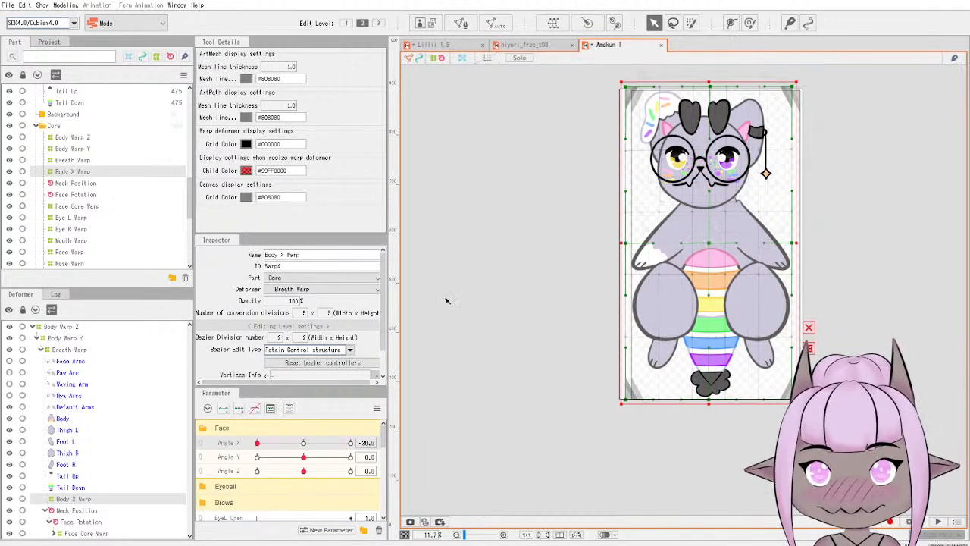
Select the Body mesh under Breath Warp and add three Angle X keys to it.
{"action": "left_click", "coordinate": [79, 351]}
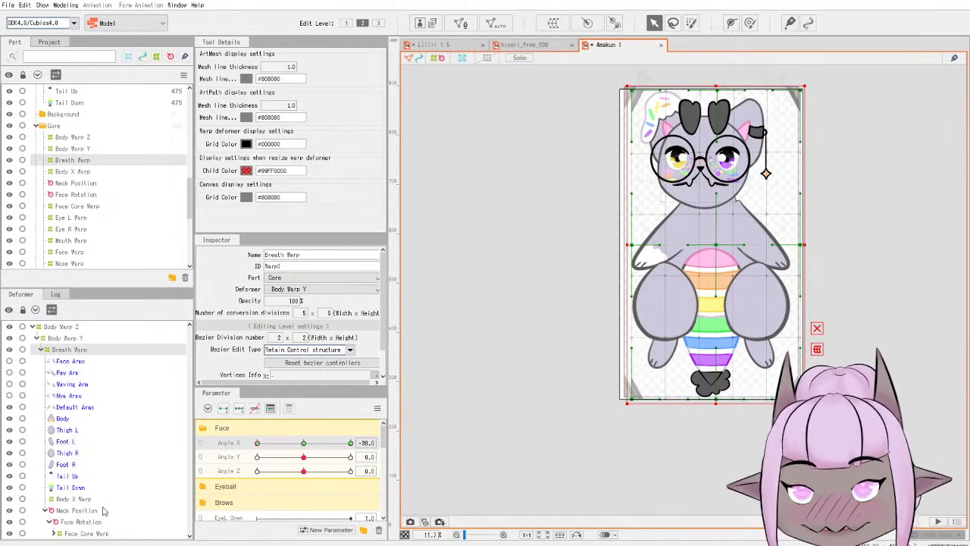
{"action": "left_click", "coordinate": [55, 534]}
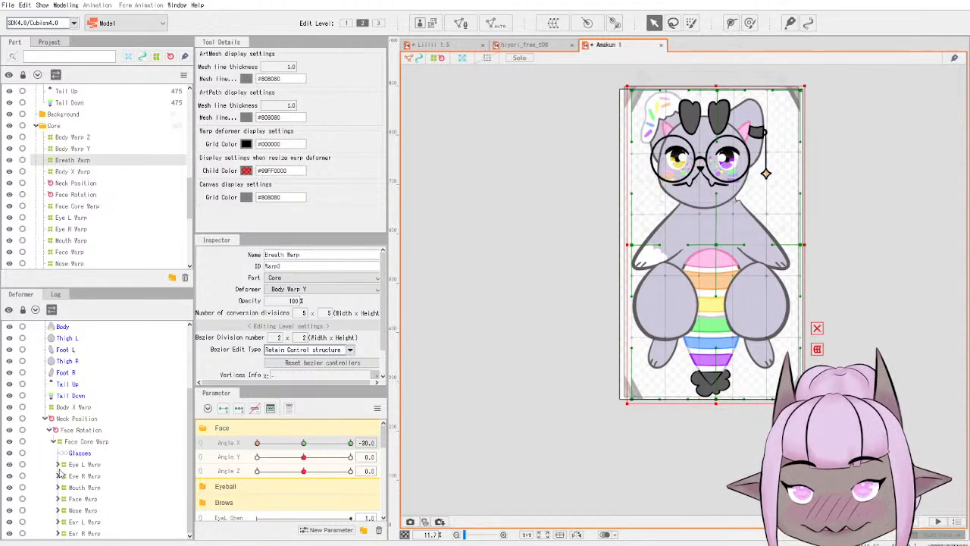
{"action": "scroll", "coordinate": [68, 508], "scroll_direction": "up", "scroll_amount": 3}
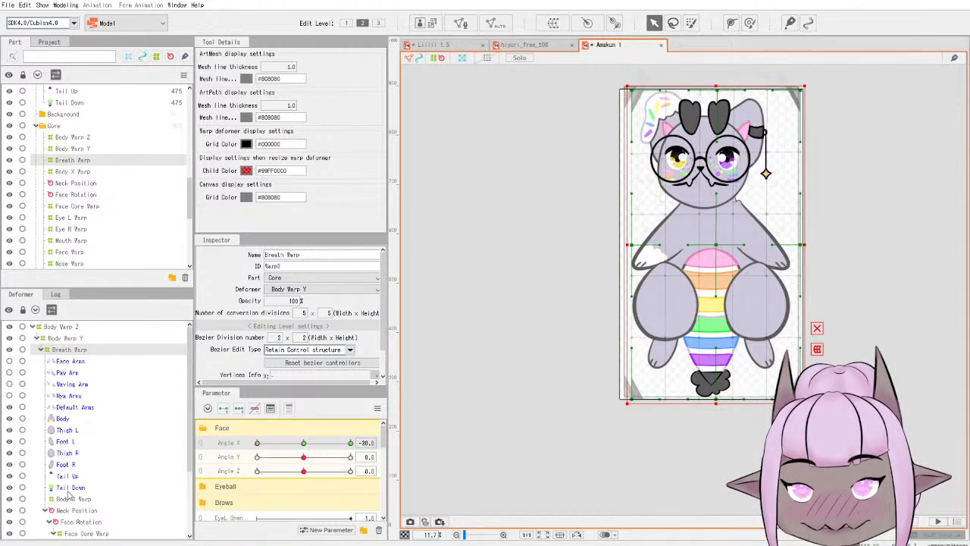
{"action": "left_click", "coordinate": [74, 362]}
{"action": "left_click", "coordinate": [73, 418]}
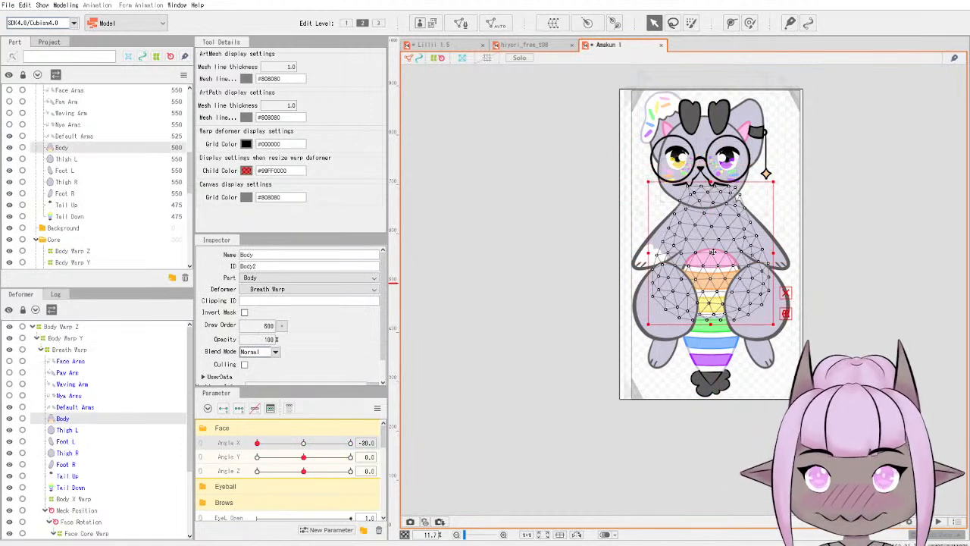
{"action": "left_click", "coordinate": [69, 349]}
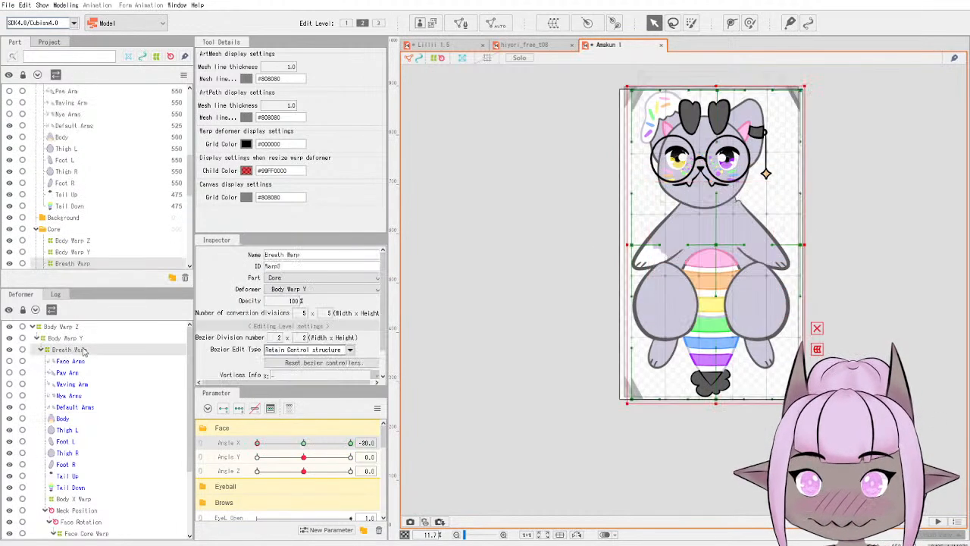
{"action": "left_click", "coordinate": [79, 418]}
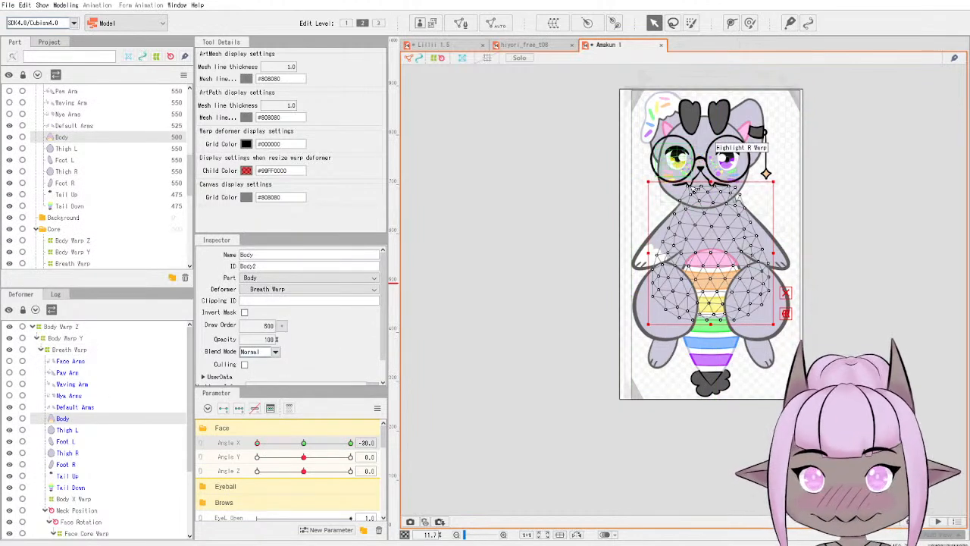
Shift the Body mesh slightly left at Angle X -30 and reflect the motion to the opposite side.
{"action": "left_click_drag", "start_coordinate": [713, 246], "coordinate": [704, 246]}
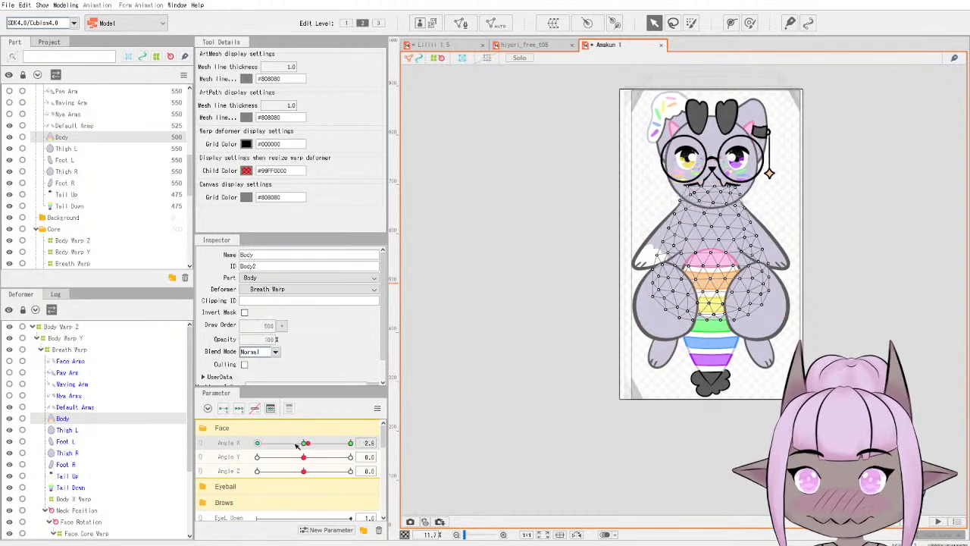
{"action": "left_click", "coordinate": [377, 409]}
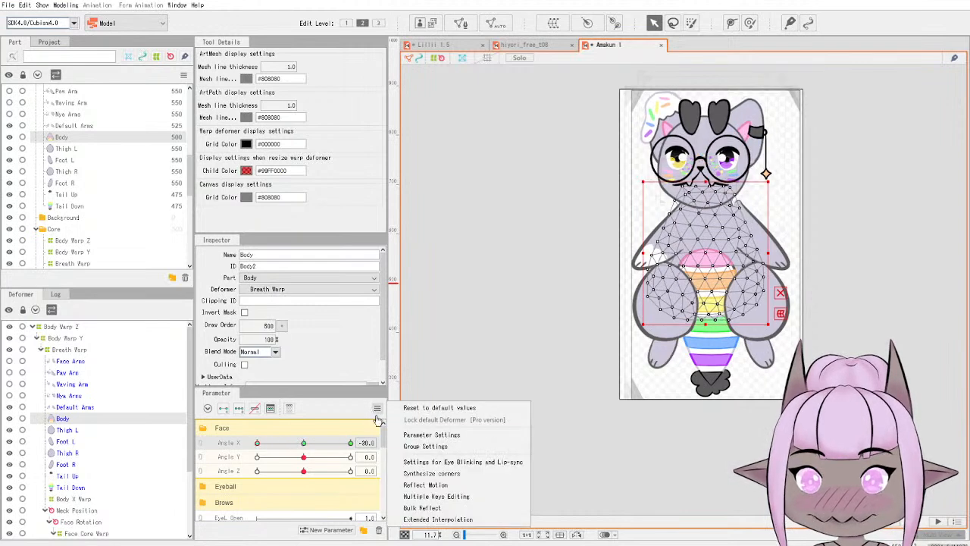
{"action": "left_click", "coordinate": [451, 483]}
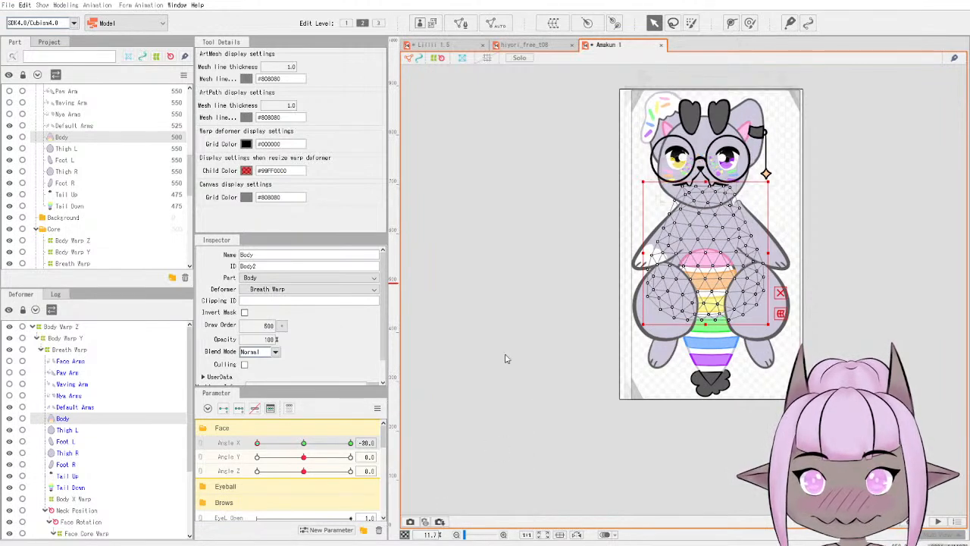
Hide both thighs, both feet and Default Arms, check the Body's motion across Angle X, and return Angle X to 0.
{"action": "left_click", "coordinate": [9, 429]}
{"action": "left_click", "coordinate": [9, 441]}
{"action": "left_click", "coordinate": [9, 453]}
{"action": "left_click", "coordinate": [9, 463]}
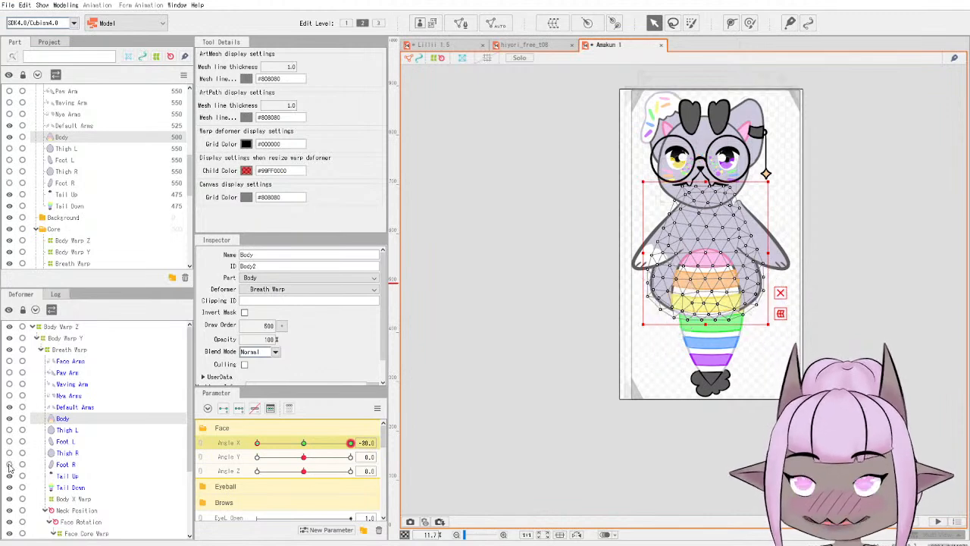
{"action": "left_click", "coordinate": [10, 407]}
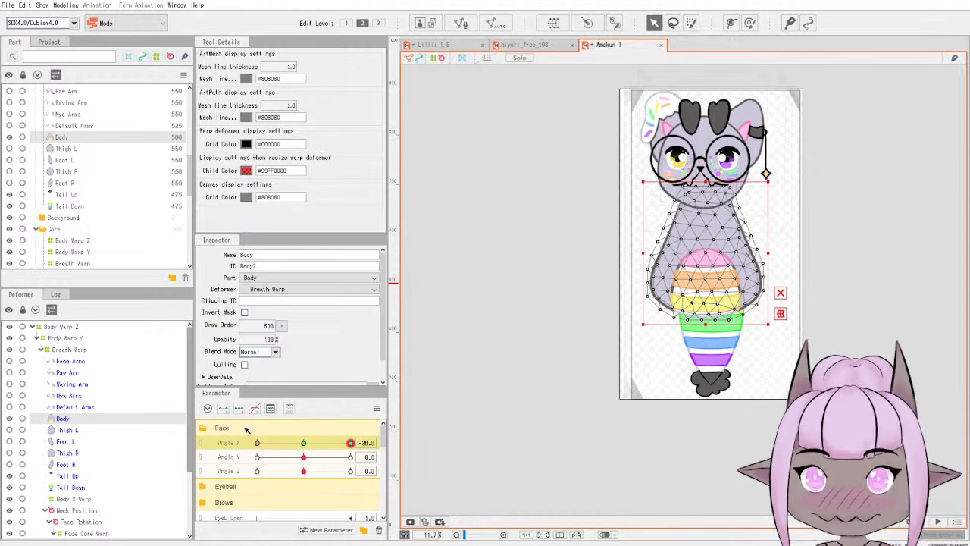
{"action": "left_click", "coordinate": [350, 443]}
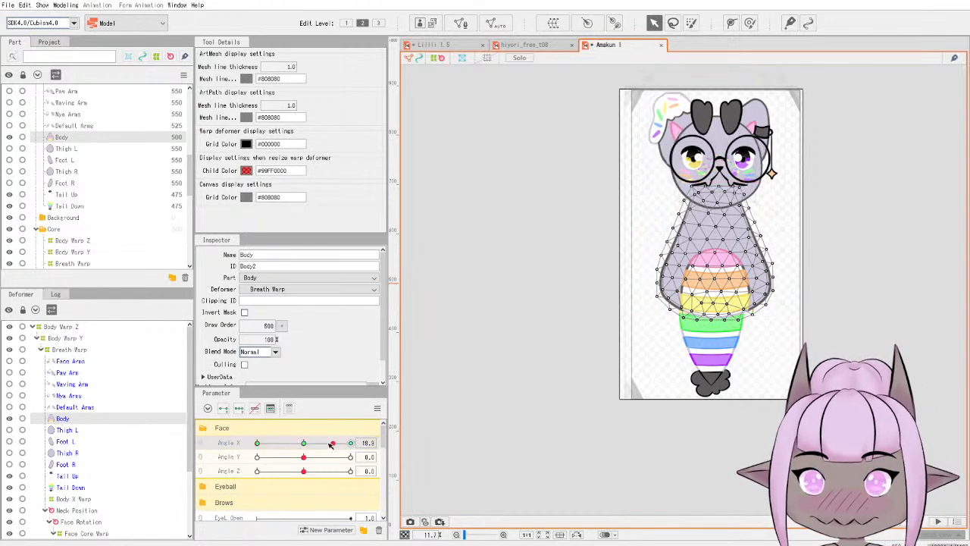
{"action": "left_click_drag", "start_coordinate": [378, 426], "coordinate": [249, 427]}
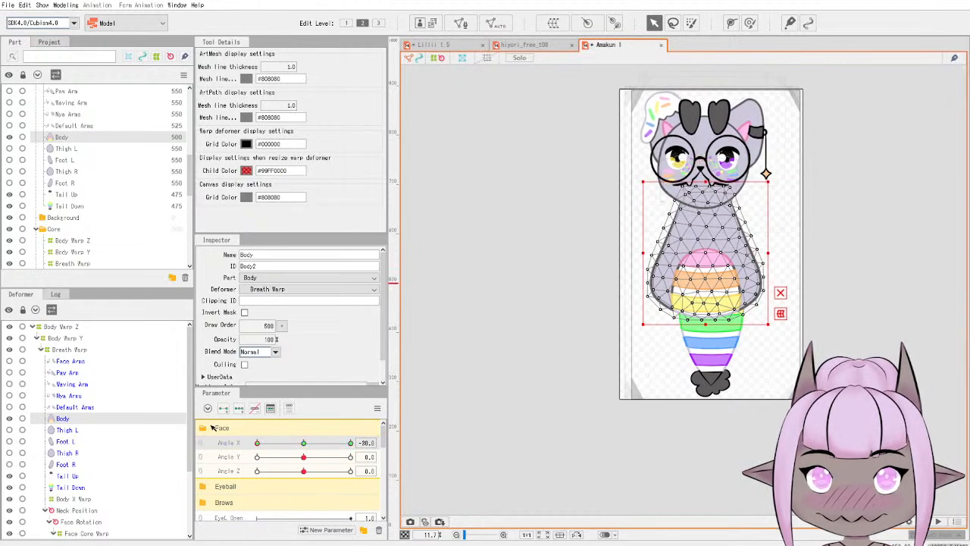
{"action": "left_click", "coordinate": [351, 443]}
{"action": "left_click_drag", "start_coordinate": [357, 443], "coordinate": [304, 443]}
Add three Angle X keys to Tail Down, shifting it slightly left at -30 and slightly right at 30 to follow the body.
{"action": "left_click", "coordinate": [76, 489]}
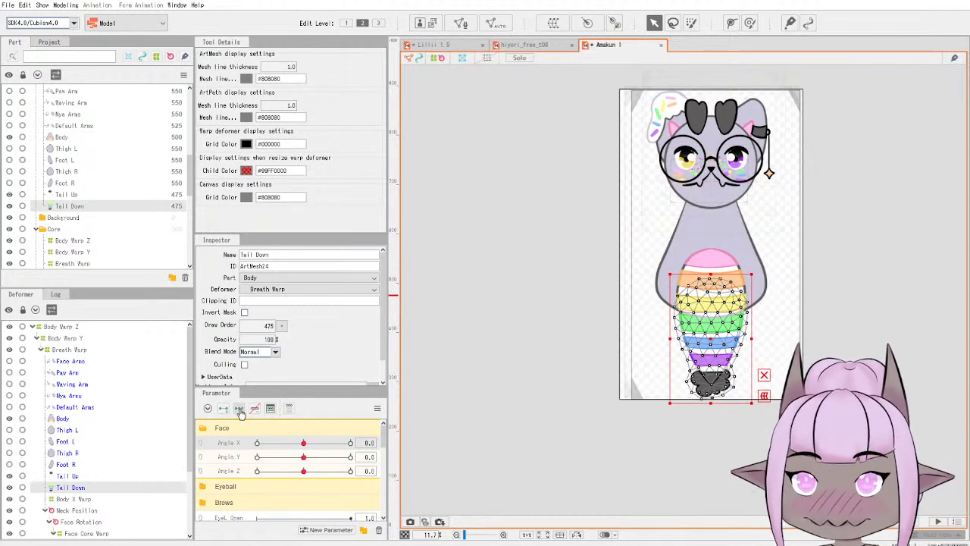
{"action": "left_click", "coordinate": [239, 409]}
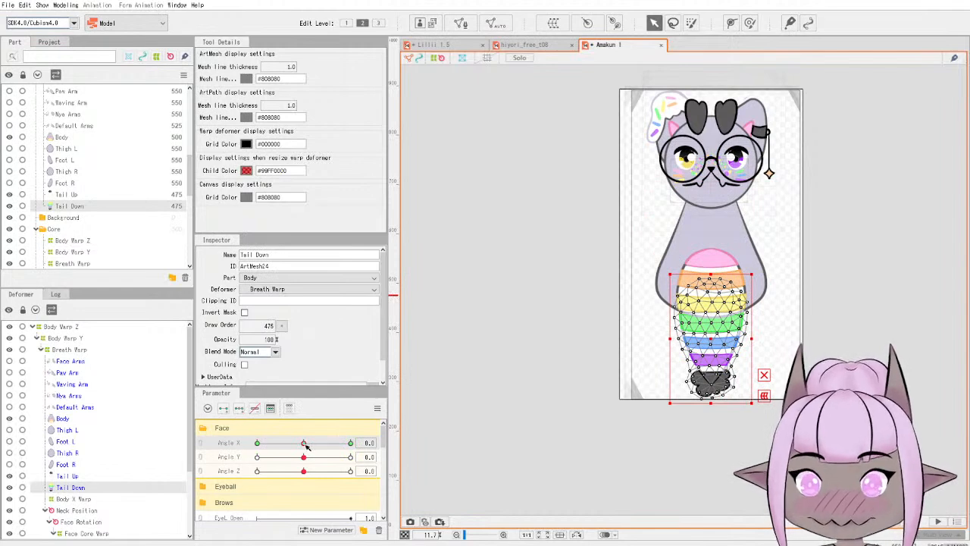
{"action": "left_click_drag", "start_coordinate": [307, 447], "coordinate": [252, 445]}
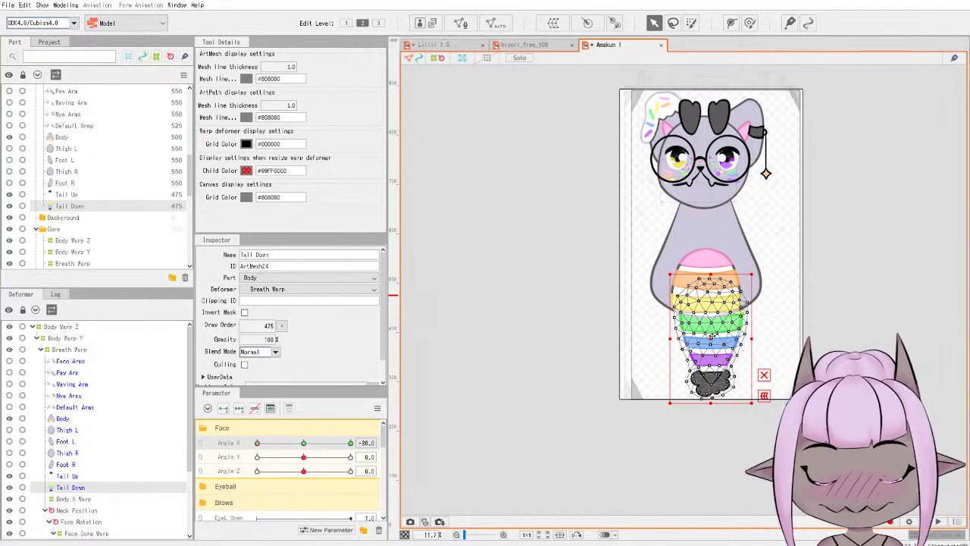
{"action": "left_click_drag", "start_coordinate": [711, 338], "coordinate": [706, 339]}
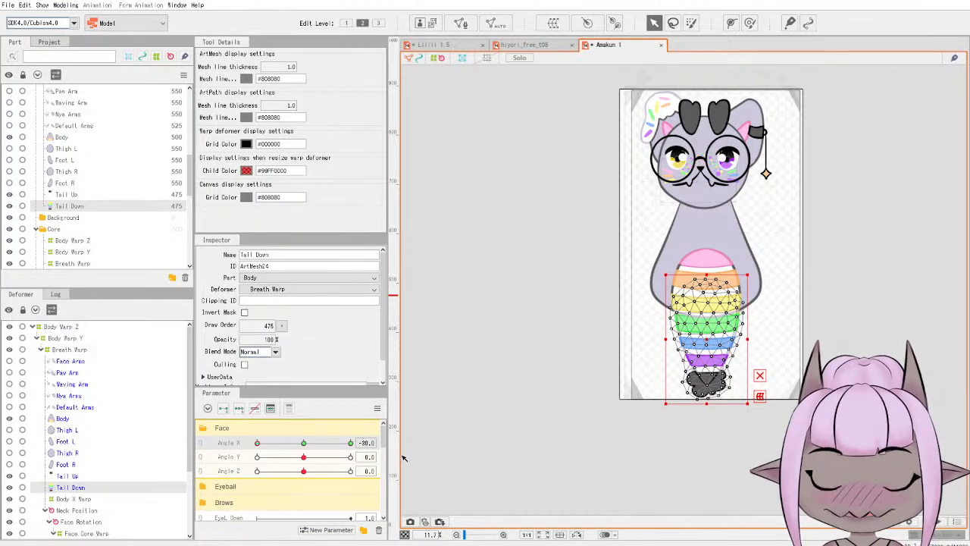
{"action": "left_click_drag", "start_coordinate": [259, 448], "coordinate": [367, 442]}
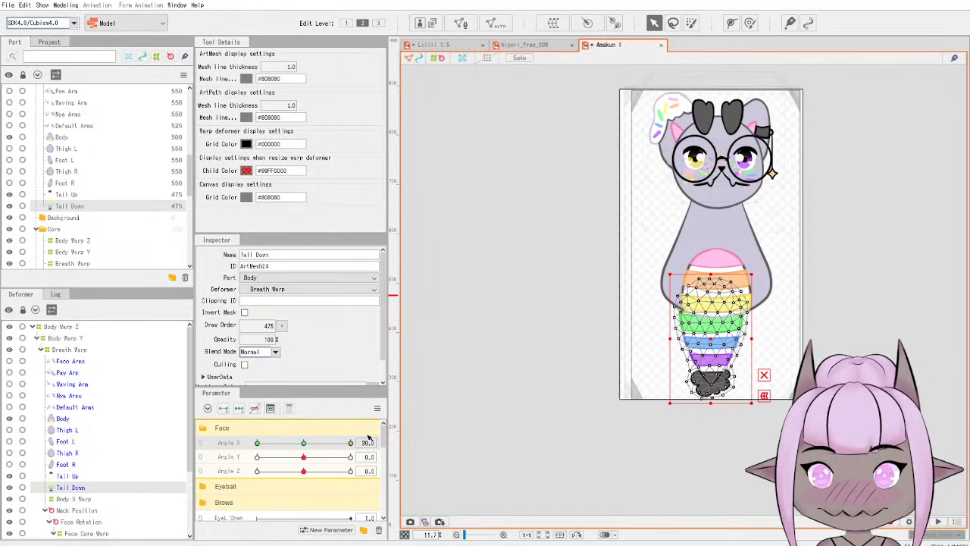
{"action": "left_click_drag", "start_coordinate": [716, 340], "coordinate": [722, 338]}
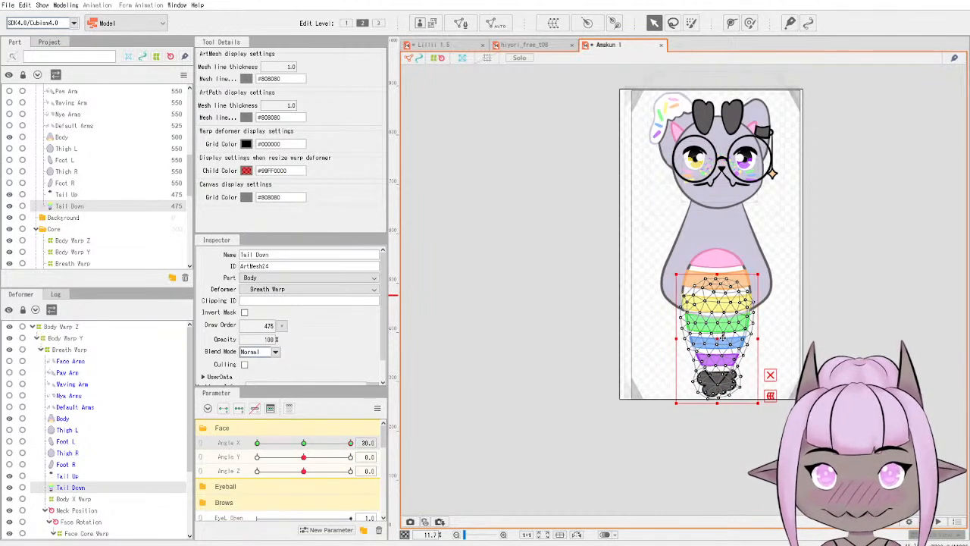
Key Tail Up on Angle X, shifting it slightly right at 30 and left at -30, and return the angle to 0.
{"action": "left_click", "coordinate": [72, 476]}
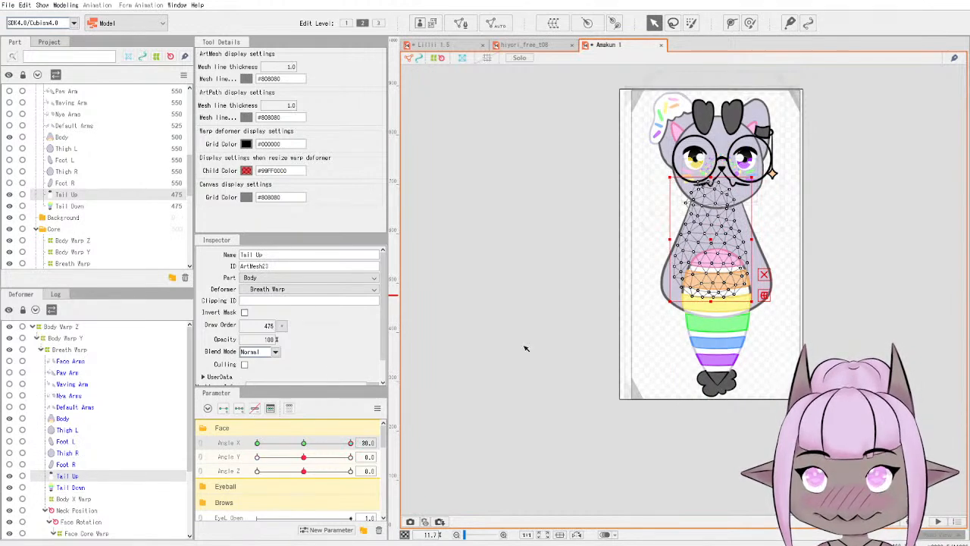
{"action": "left_click_drag", "start_coordinate": [712, 241], "coordinate": [717, 241]}
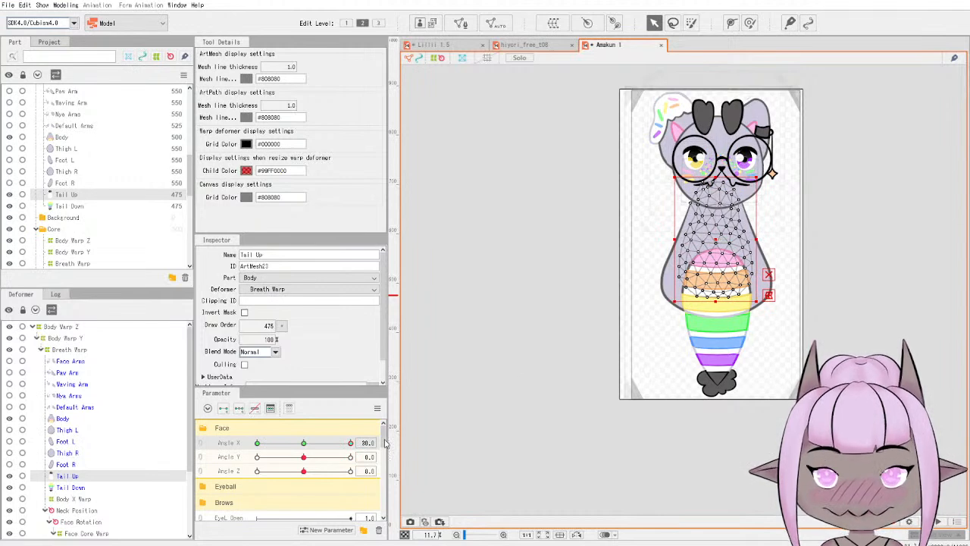
{"action": "left_click_drag", "start_coordinate": [351, 443], "coordinate": [257, 444]}
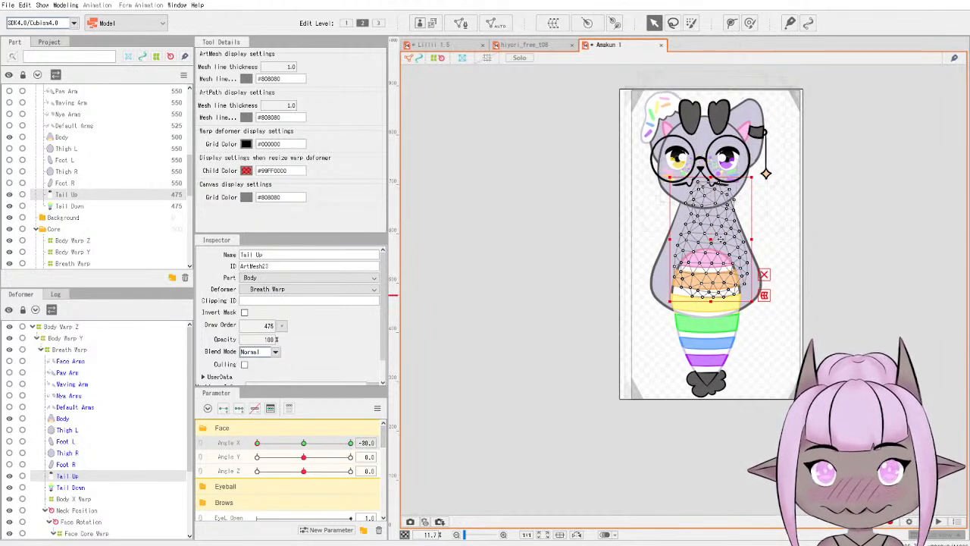
{"action": "left_click_drag", "start_coordinate": [713, 241], "coordinate": [706, 241]}
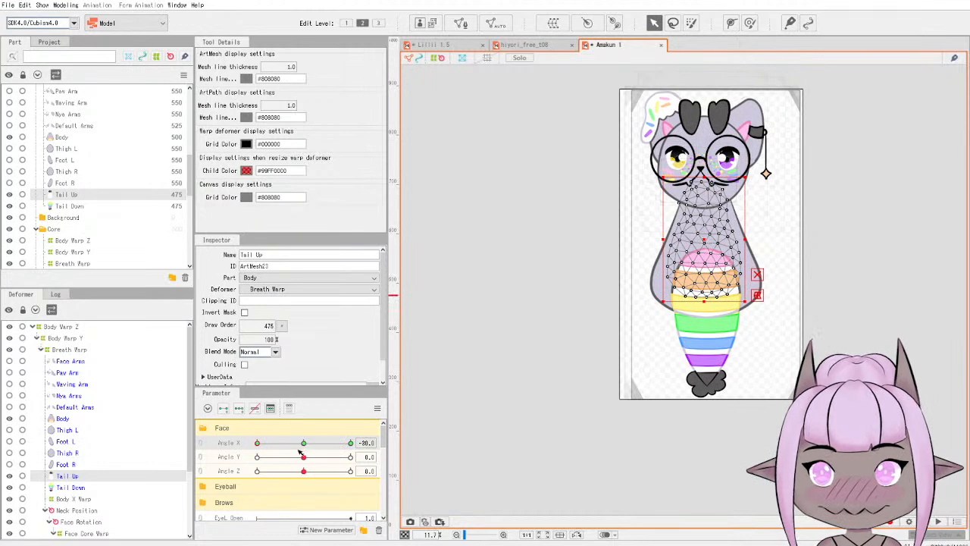
{"action": "left_click_drag", "start_coordinate": [258, 444], "coordinate": [353, 442]}
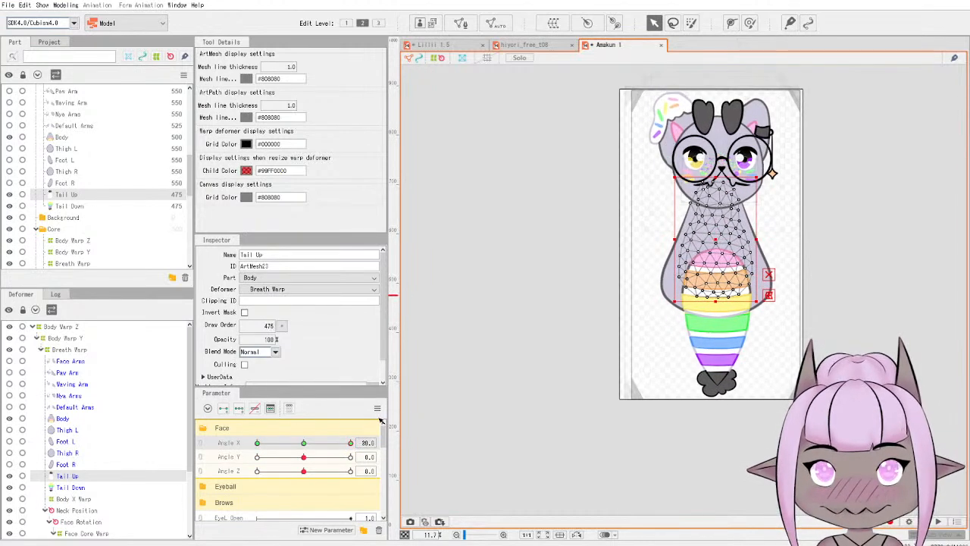
{"action": "left_click", "coordinate": [303, 444]}
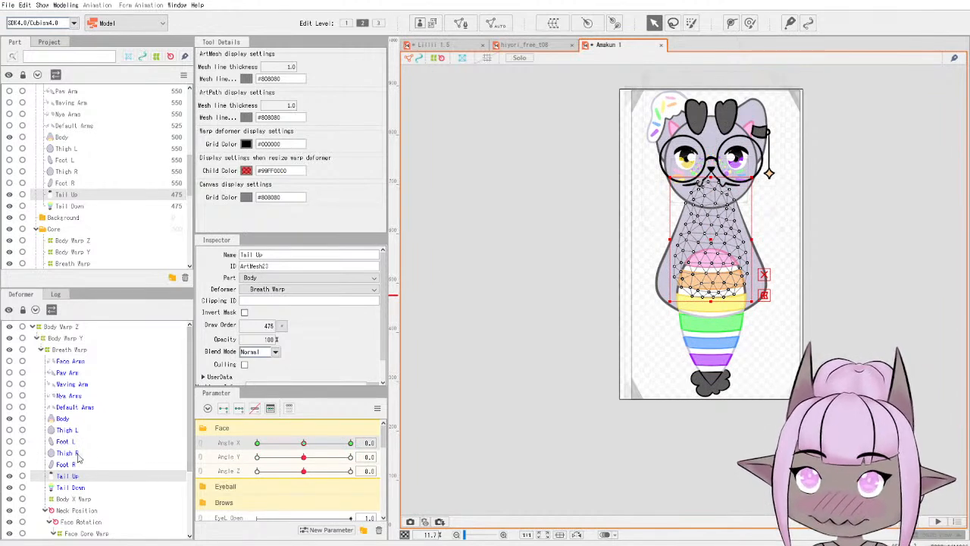
Add three Angle Y keys to the Body mesh, moving it slightly up at 30 and slightly down at -30.
{"action": "left_click", "coordinate": [67, 417]}
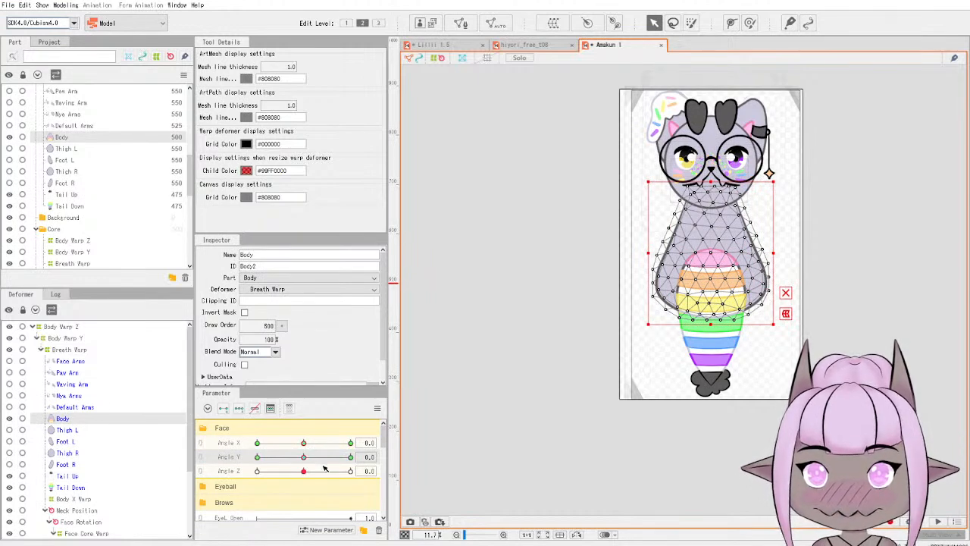
{"action": "left_click_drag", "start_coordinate": [304, 457], "coordinate": [350, 457]}
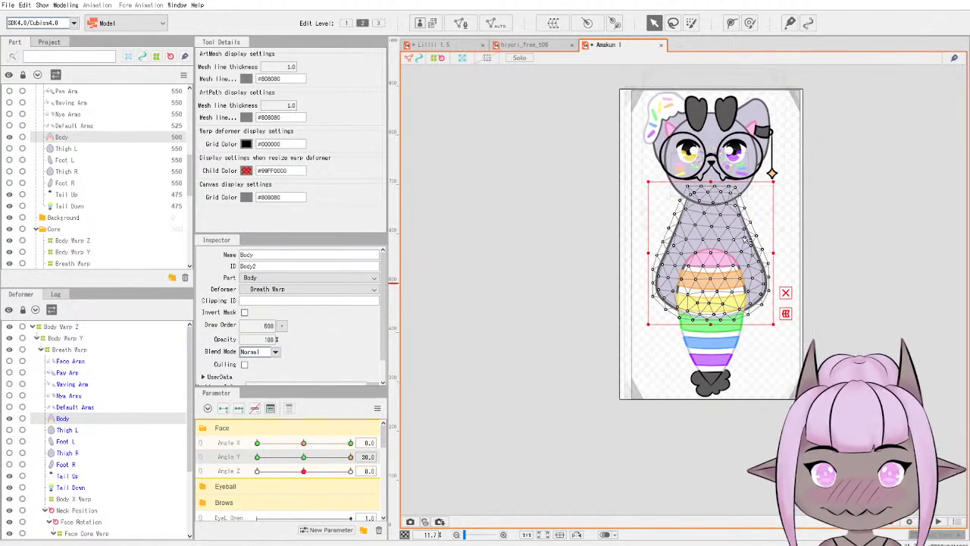
{"action": "left_click_drag", "start_coordinate": [712, 253], "coordinate": [712, 248]}
{"action": "left_click_drag", "start_coordinate": [350, 458], "coordinate": [256, 457]}
{"action": "left_click_drag", "start_coordinate": [710, 255], "coordinate": [710, 261]}
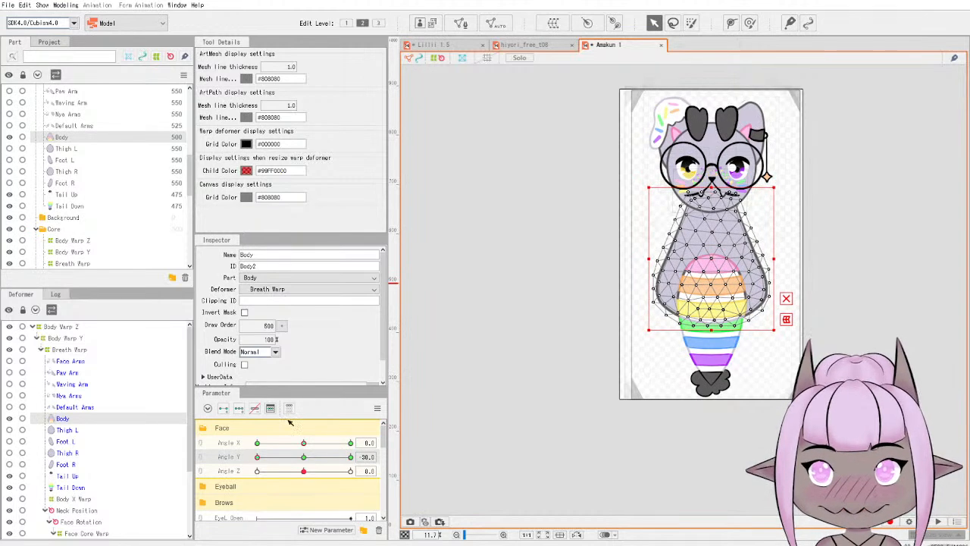
Add three Angle Y keys to Tail Down, raising it slightly at 30 and lowering it slightly at -30.
{"action": "left_click", "coordinate": [70, 487]}
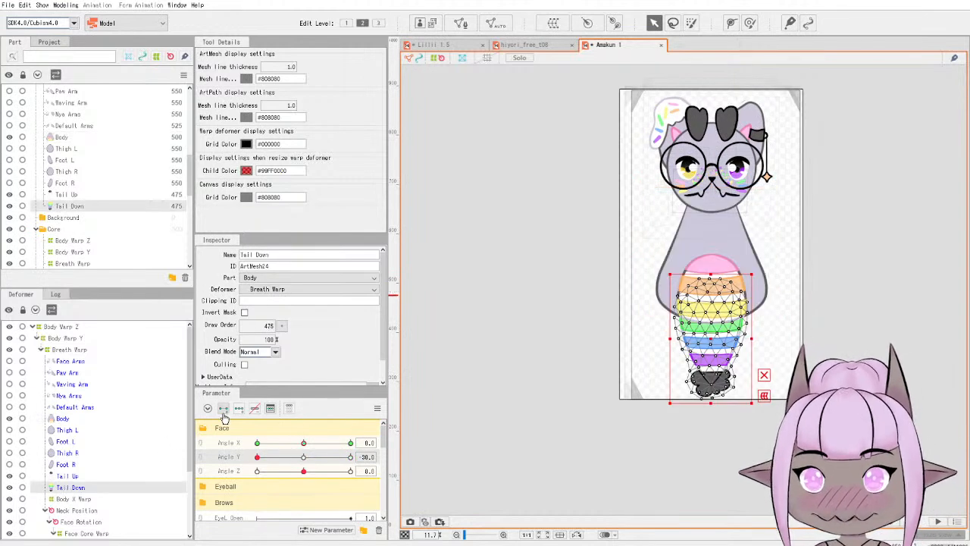
{"action": "left_click_drag", "start_coordinate": [304, 459], "coordinate": [355, 460]}
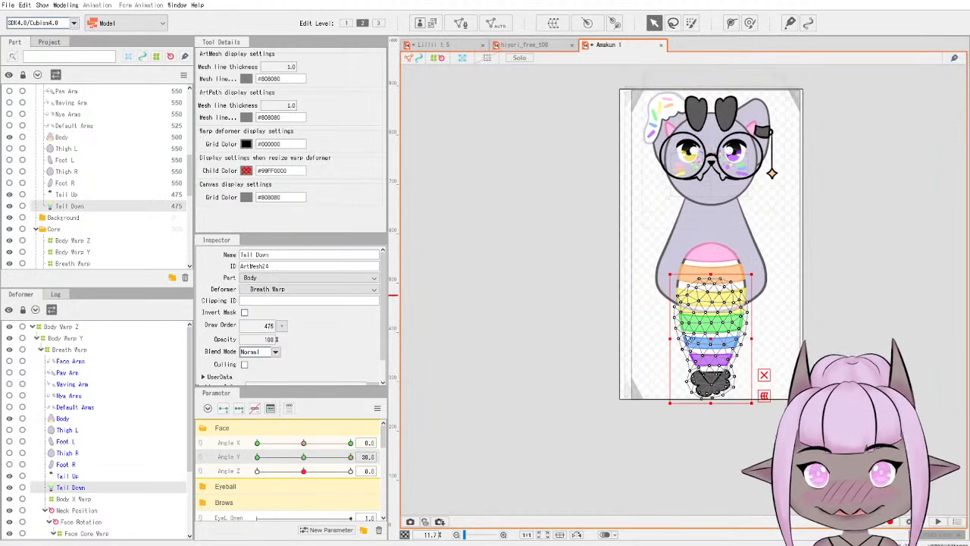
{"action": "left_click_drag", "start_coordinate": [708, 336], "coordinate": [710, 332]}
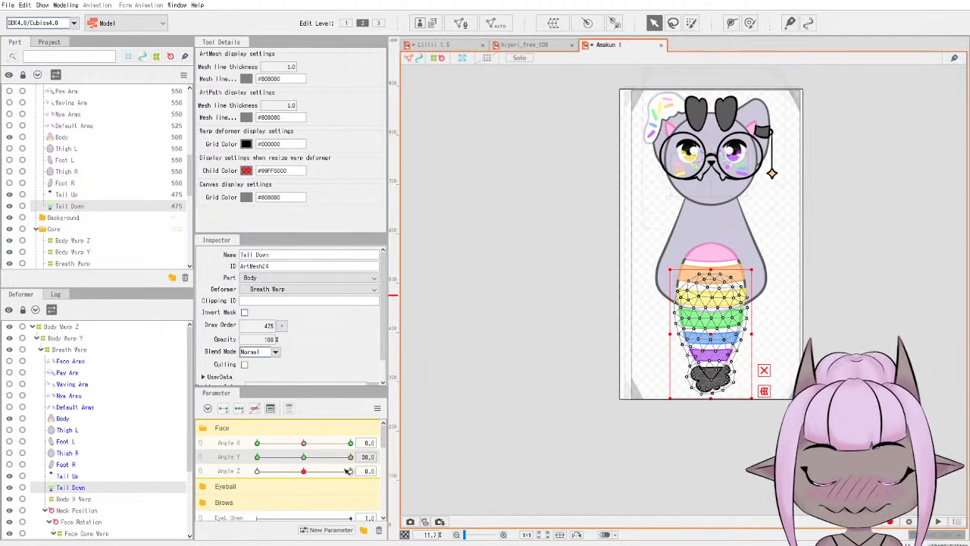
{"action": "left_click_drag", "start_coordinate": [353, 457], "coordinate": [257, 458]}
{"action": "left_click_drag", "start_coordinate": [712, 338], "coordinate": [712, 343]}
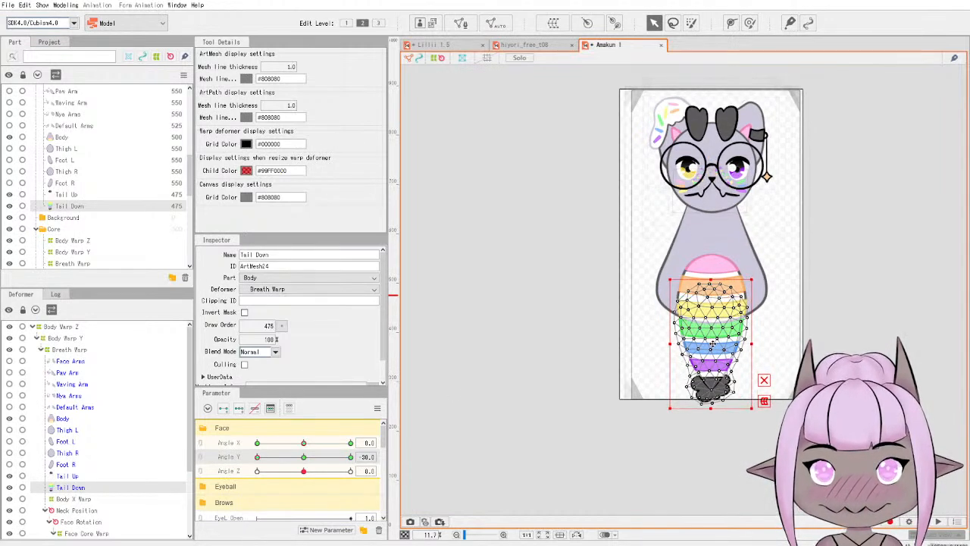
Key Tail Up on Angle Y, raising it at 30 and lowering it at -30, then reduce the offset at -30.
{"action": "left_click", "coordinate": [67, 475]}
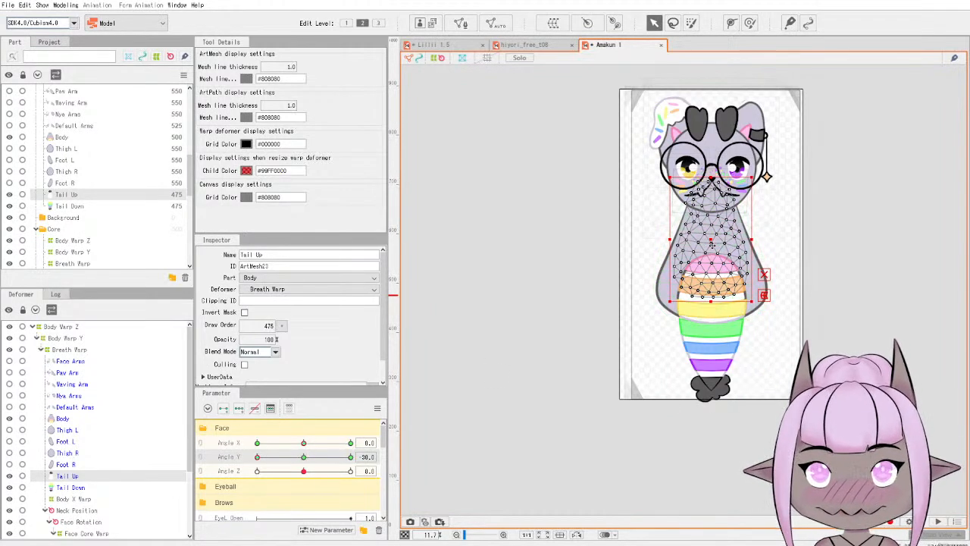
{"action": "left_click_drag", "start_coordinate": [710, 237], "coordinate": [709, 259]}
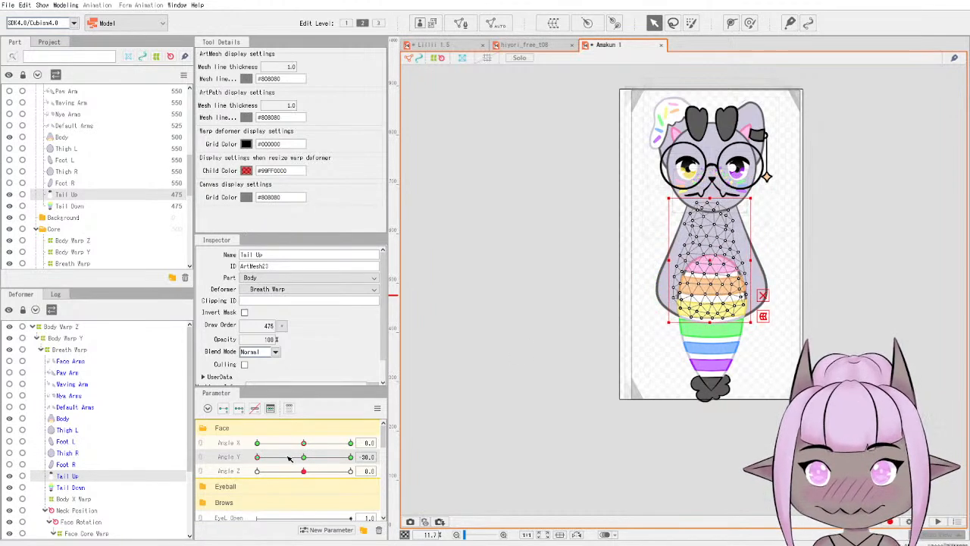
{"action": "left_click_drag", "start_coordinate": [258, 460], "coordinate": [391, 463]}
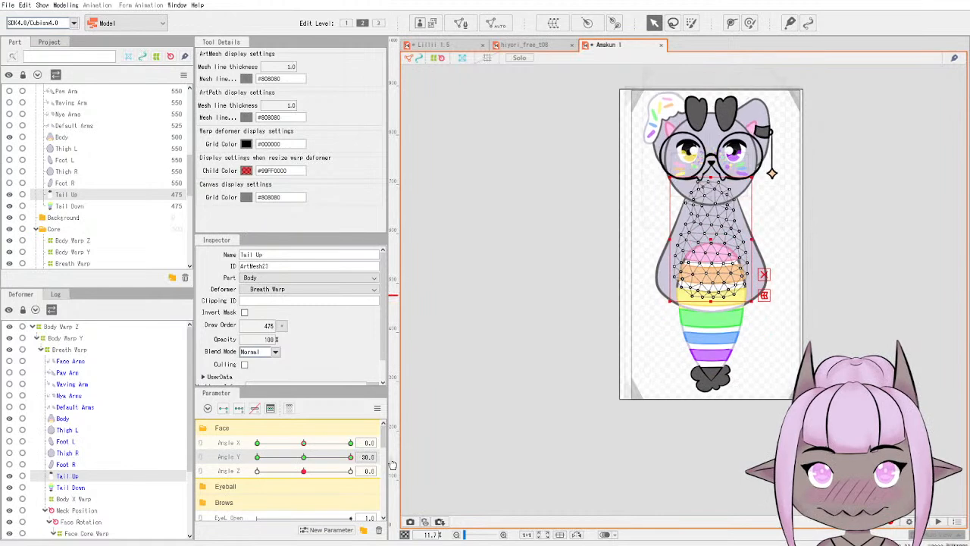
{"action": "left_click_drag", "start_coordinate": [712, 239], "coordinate": [711, 228]}
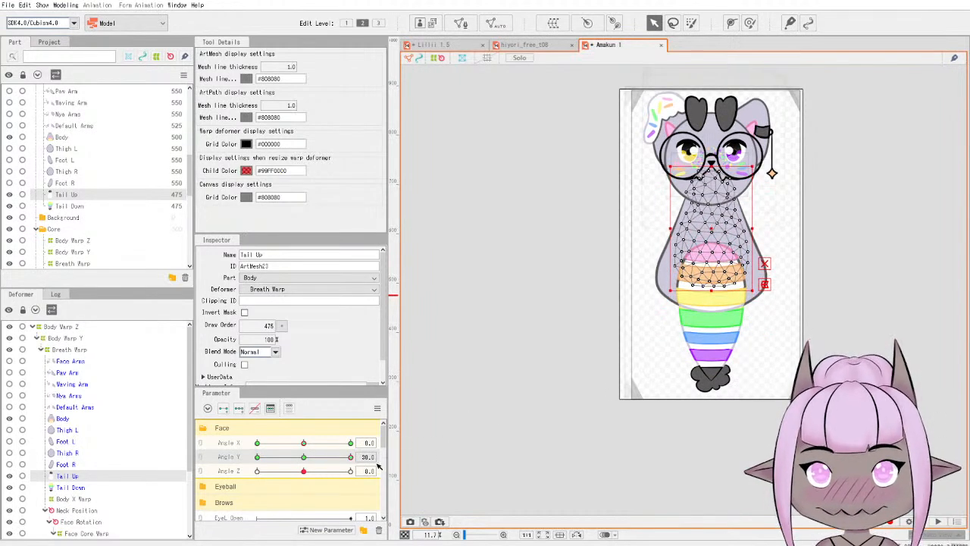
{"action": "left_click_drag", "start_coordinate": [352, 457], "coordinate": [243, 460]}
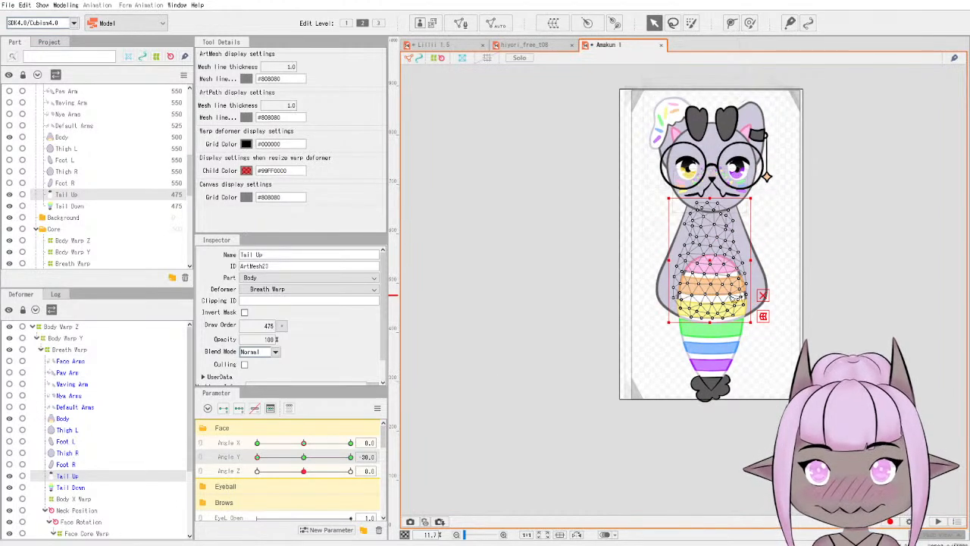
{"action": "left_click_drag", "start_coordinate": [706, 256], "coordinate": [708, 248]}
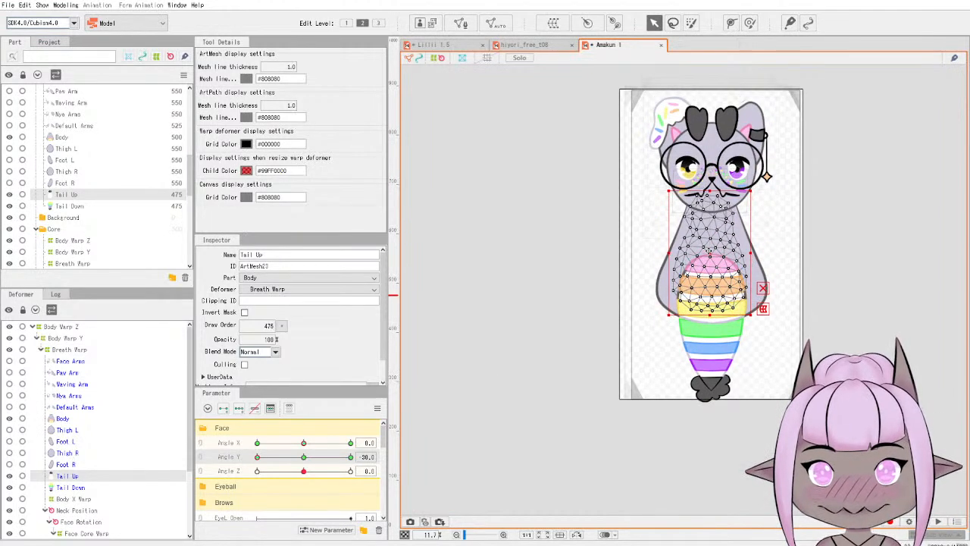
{"action": "mouse_move", "coordinate": [256, 460]}
{"action": "left_mouse_down"}
{"action": "mouse_move", "coordinate": [340, 454]}
{"action": "mouse_move", "coordinate": [248, 456]}
{"action": "mouse_move", "coordinate": [358, 457]}
{"action": "mouse_move", "coordinate": [244, 455]}
{"action": "left_mouse_up"}
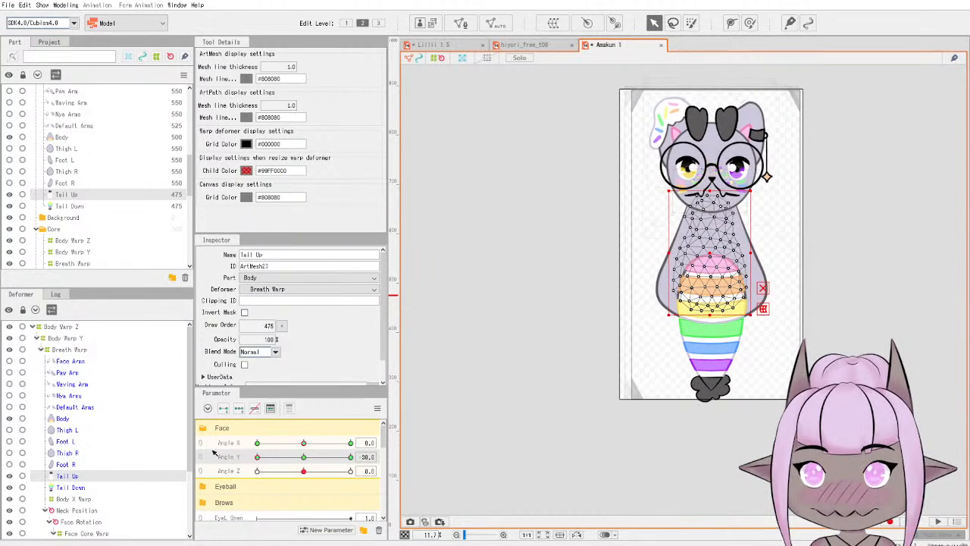
Show Thigh L and Thigh R, return Angle Y to 0, and add three Angle Y and Angle X keys to Thigh L.
{"action": "left_click", "coordinate": [67, 429]}
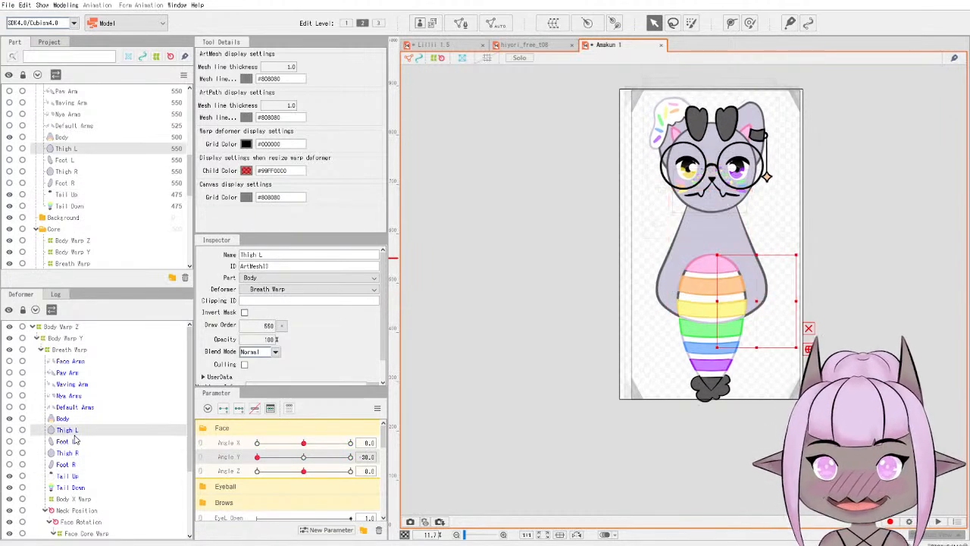
{"action": "left_click", "coordinate": [9, 431]}
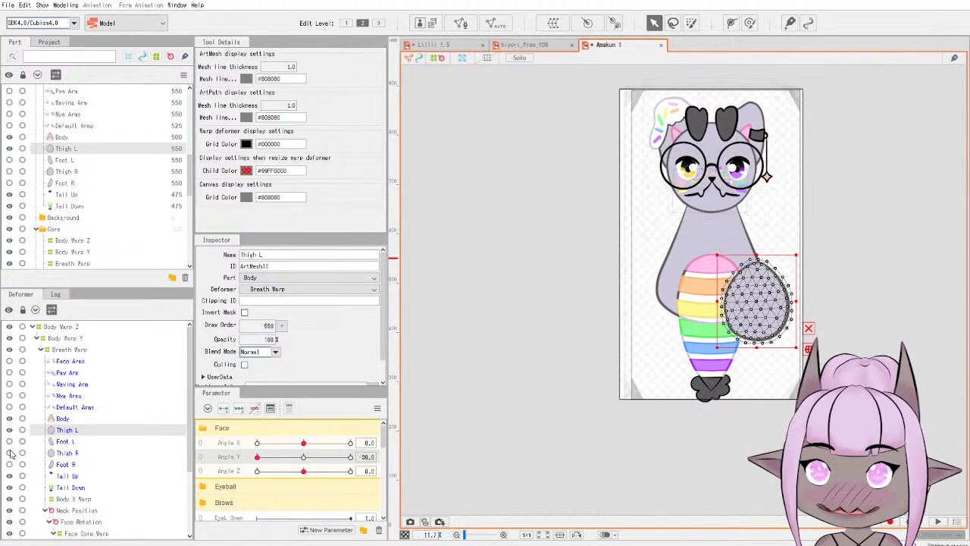
{"action": "left_click", "coordinate": [9, 452]}
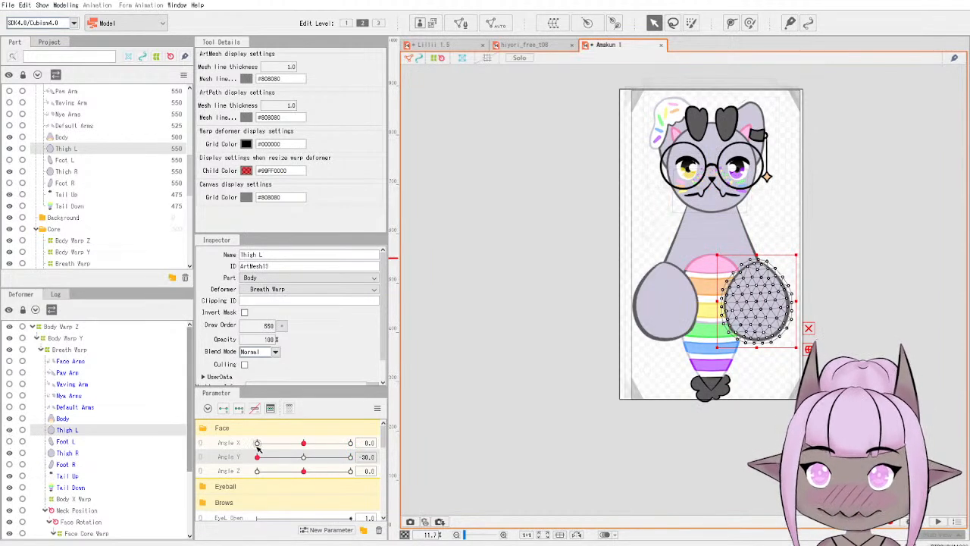
{"action": "left_click", "coordinate": [314, 456]}
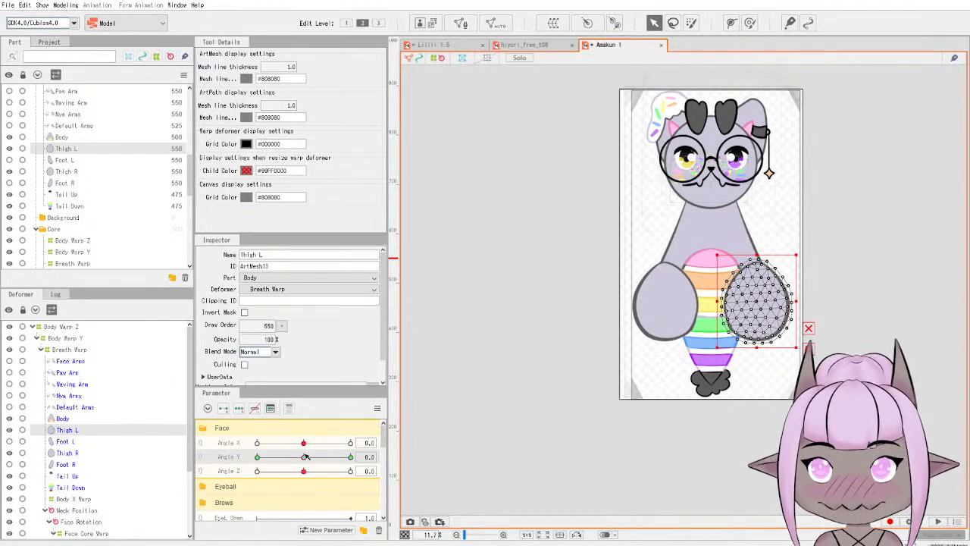
{"action": "left_click", "coordinate": [228, 444]}
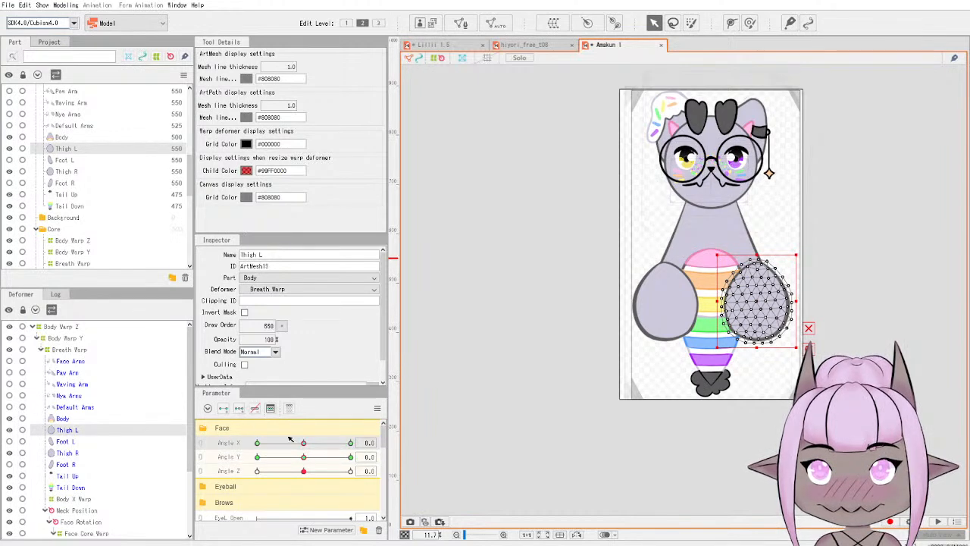
Shift Thigh L right and narrow it at Angle X 30, reflect the motion to -30, and widen the thigh there.
{"action": "left_click_drag", "start_coordinate": [304, 445], "coordinate": [356, 445]}
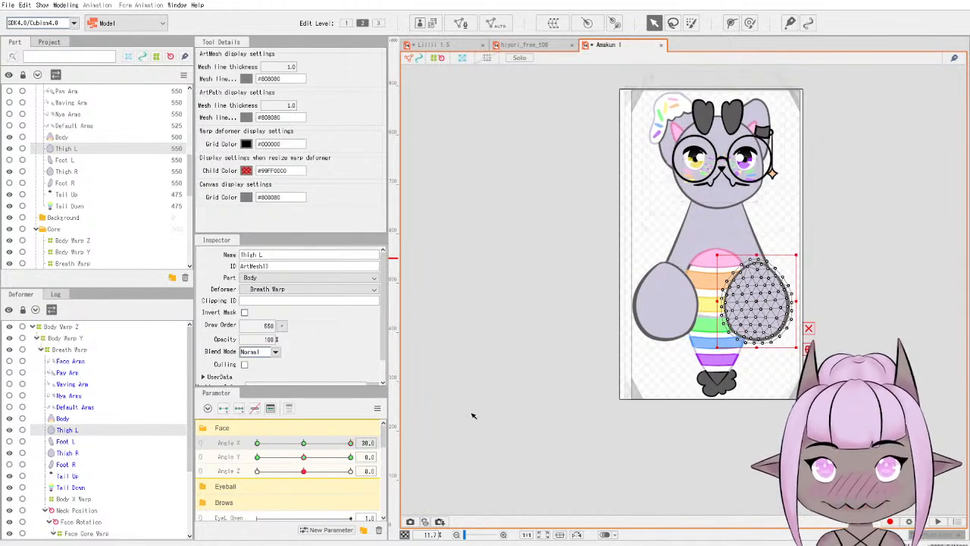
{"action": "left_click_drag", "start_coordinate": [760, 301], "coordinate": [729, 302]}
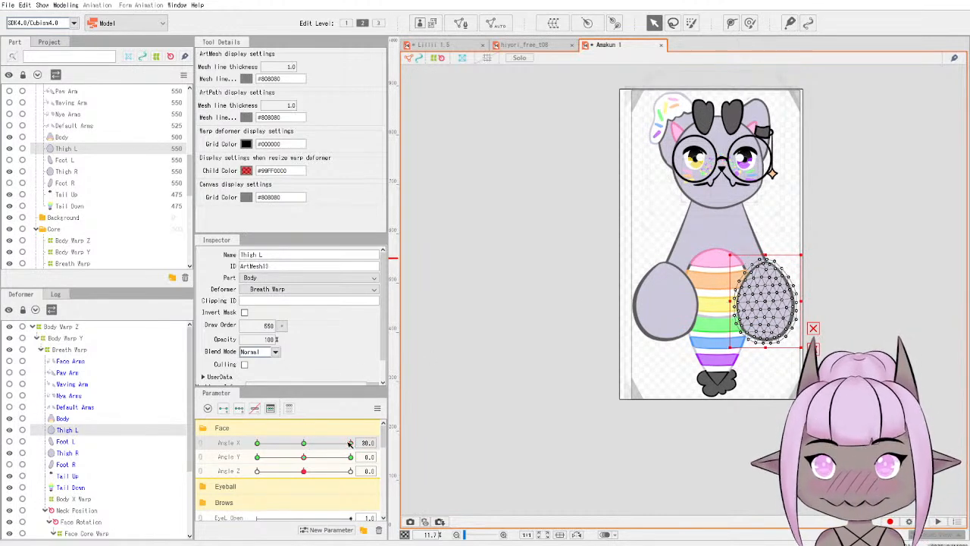
{"action": "left_click", "coordinate": [377, 408]}
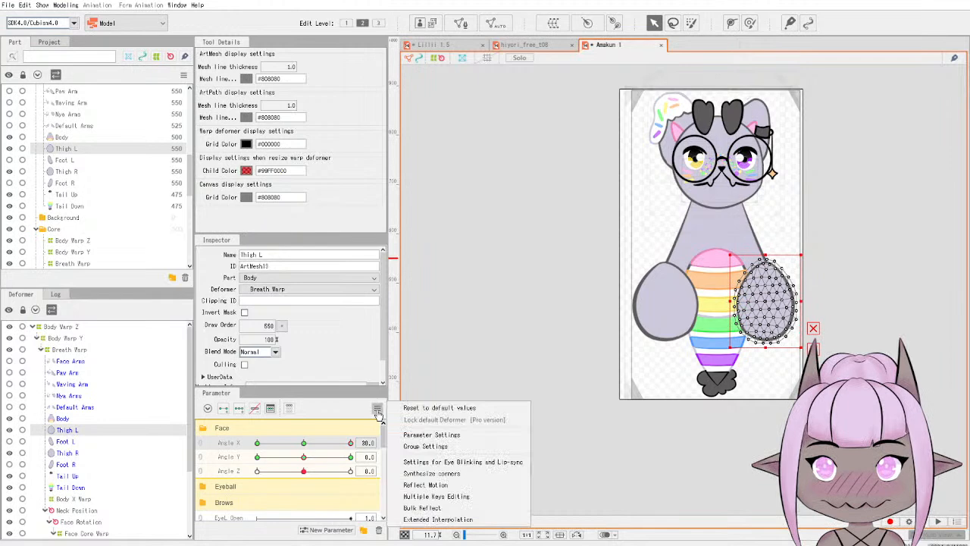
{"action": "left_click", "coordinate": [431, 486]}
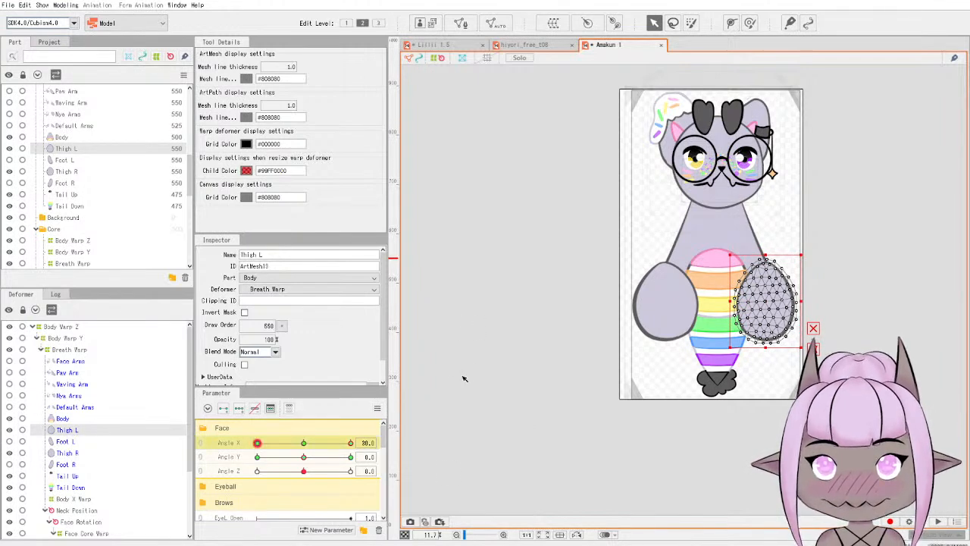
{"action": "left_click_drag", "start_coordinate": [259, 442], "coordinate": [220, 420]}
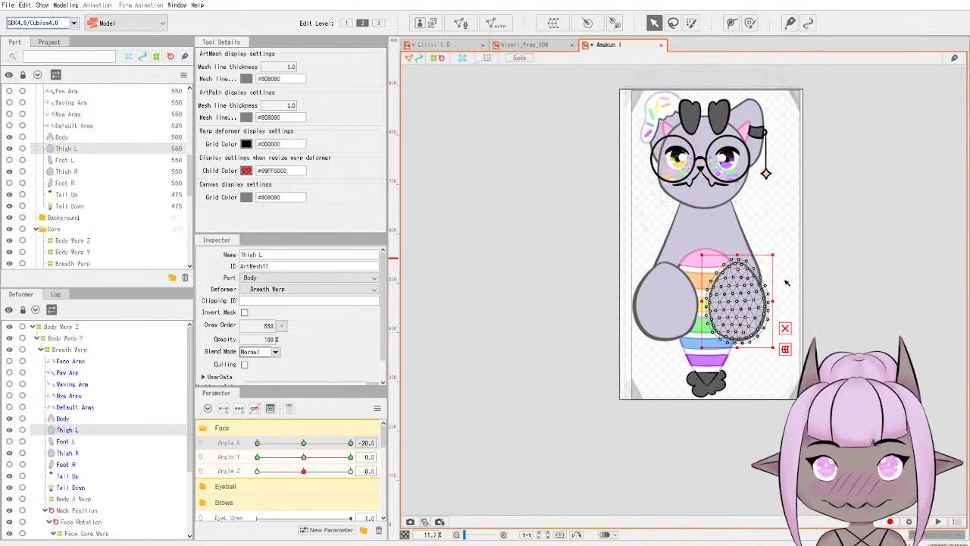
{"action": "left_click_drag", "start_coordinate": [773, 301], "coordinate": [782, 301]}
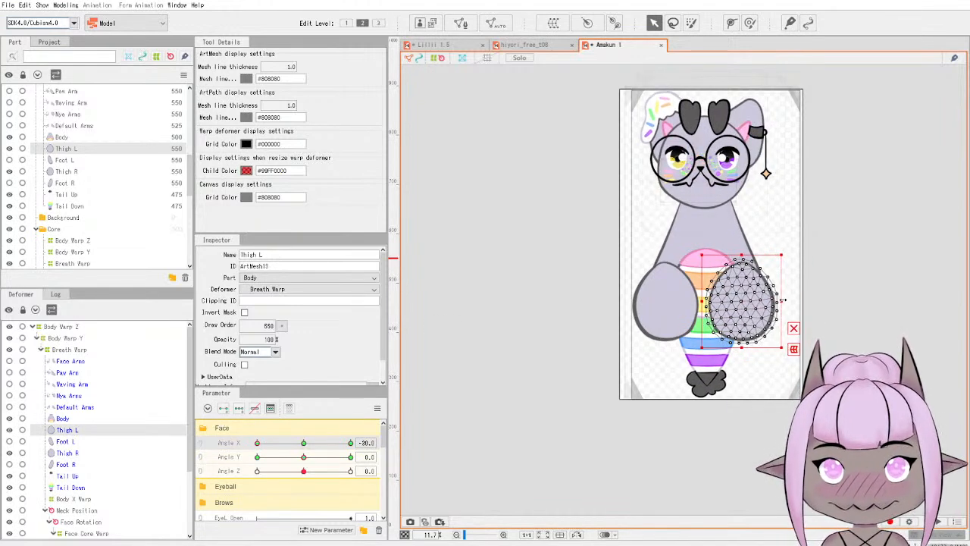
{"action": "left_click_drag", "start_coordinate": [257, 445], "coordinate": [165, 426]}
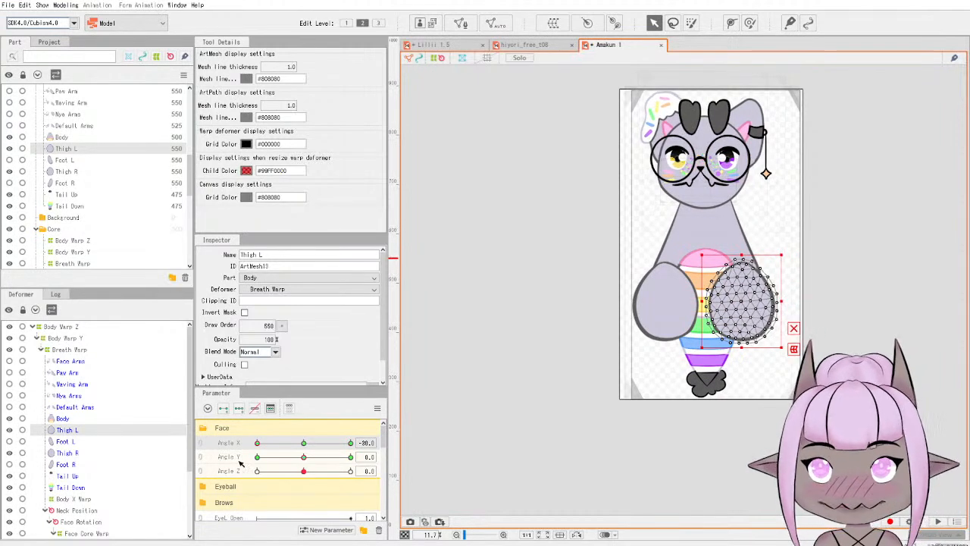
Key Thigh R on Angle X, moving it slightly right at 30 and narrowing it from its inner side at -30.
{"action": "left_click", "coordinate": [76, 453]}
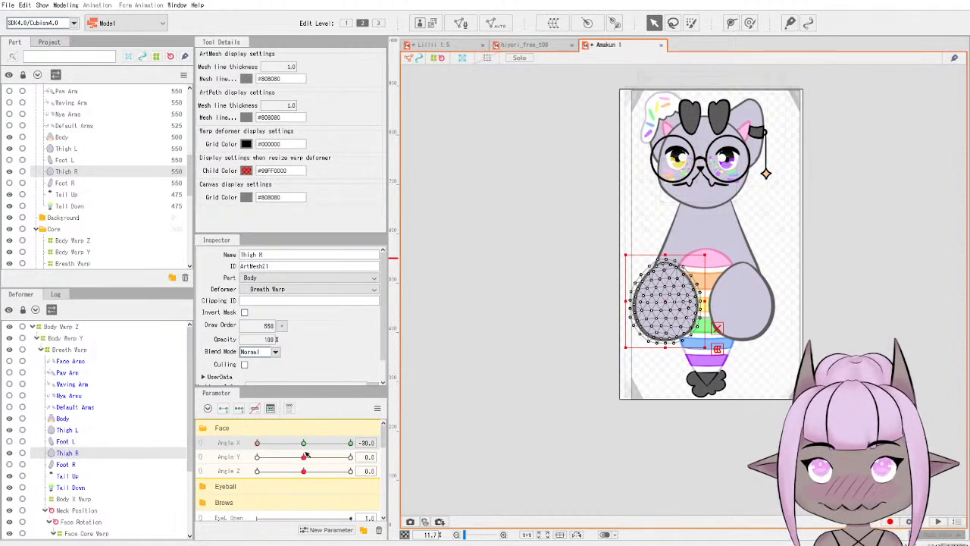
{"action": "left_click_drag", "start_coordinate": [258, 444], "coordinate": [354, 443]}
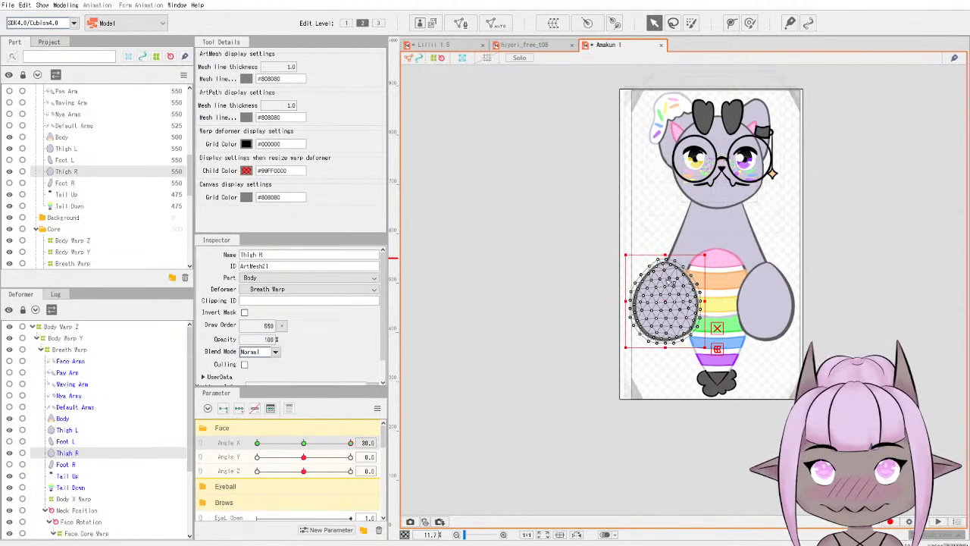
{"action": "left_click_drag", "start_coordinate": [663, 301], "coordinate": [673, 300]}
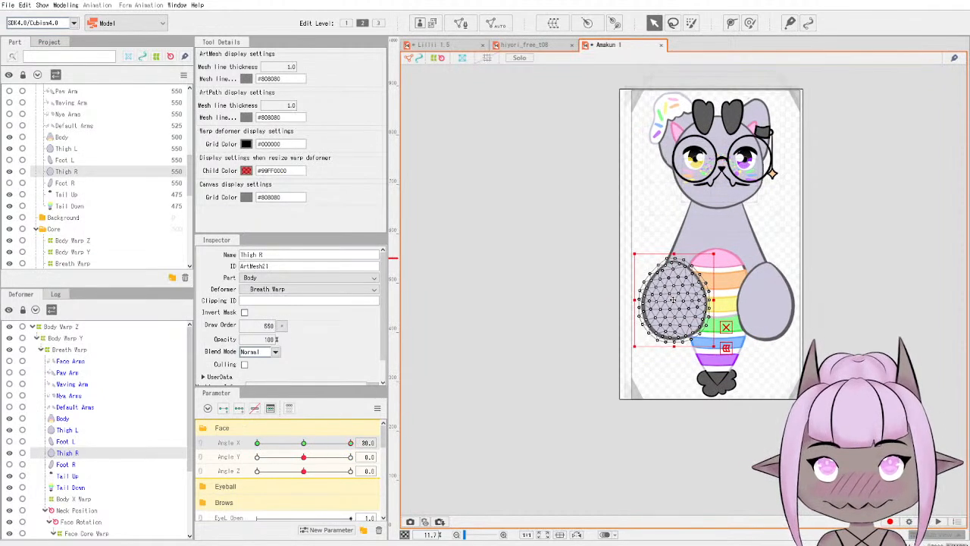
{"action": "left_click_drag", "start_coordinate": [350, 446], "coordinate": [261, 444]}
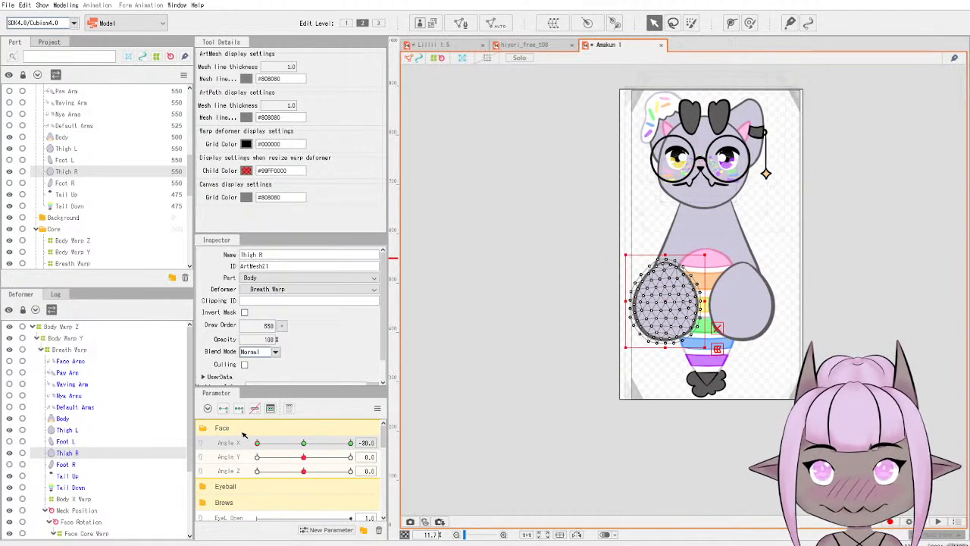
{"action": "left_click_drag", "start_coordinate": [697, 303], "coordinate": [690, 301]}
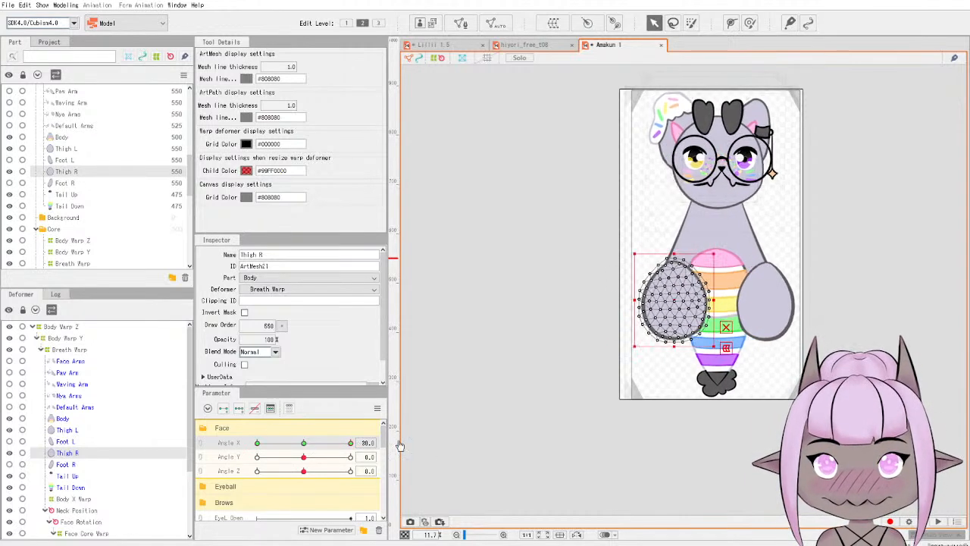
{"action": "left_click_drag", "start_coordinate": [211, 443], "coordinate": [379, 432]}
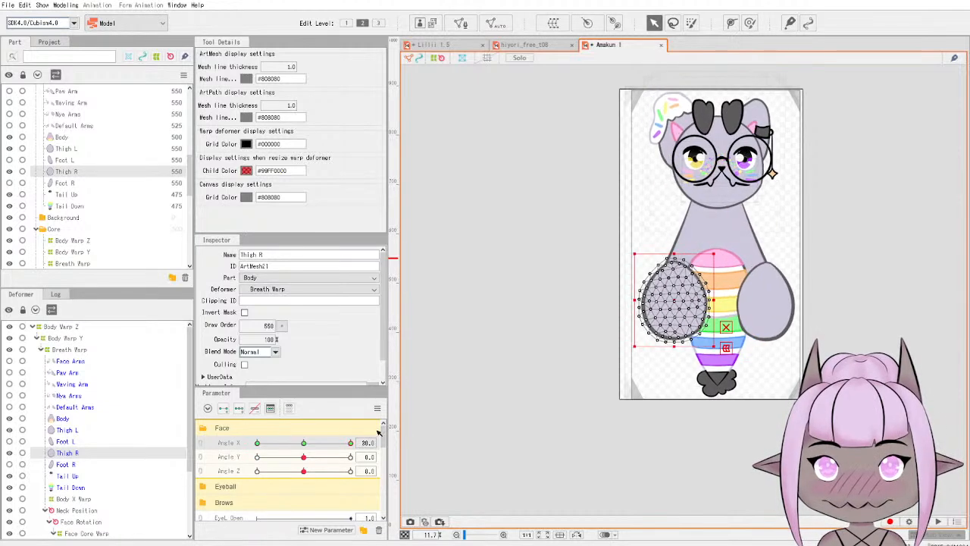
Compare both thighs across Angle X and narrow Thigh R slightly from its outer side at 30.
{"action": "left_click", "coordinate": [72, 433]}
{"action": "left_click_drag", "start_coordinate": [351, 445], "coordinate": [383, 424]}
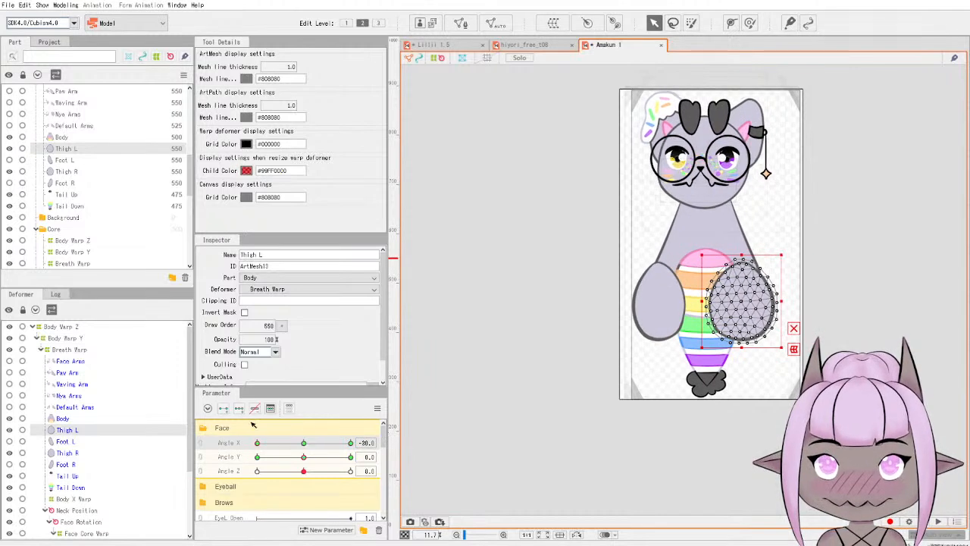
{"action": "left_click", "coordinate": [68, 453]}
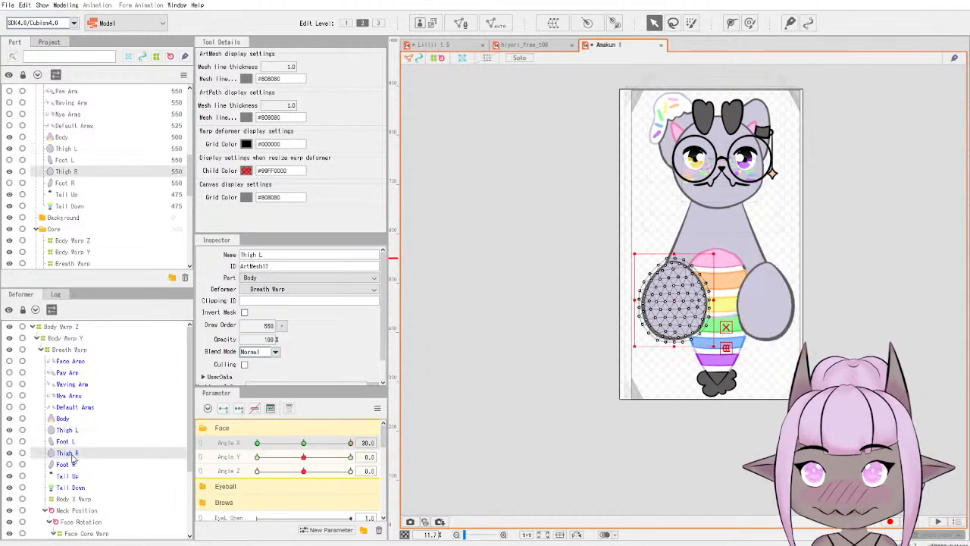
{"action": "left_click_drag", "start_coordinate": [352, 447], "coordinate": [382, 442]}
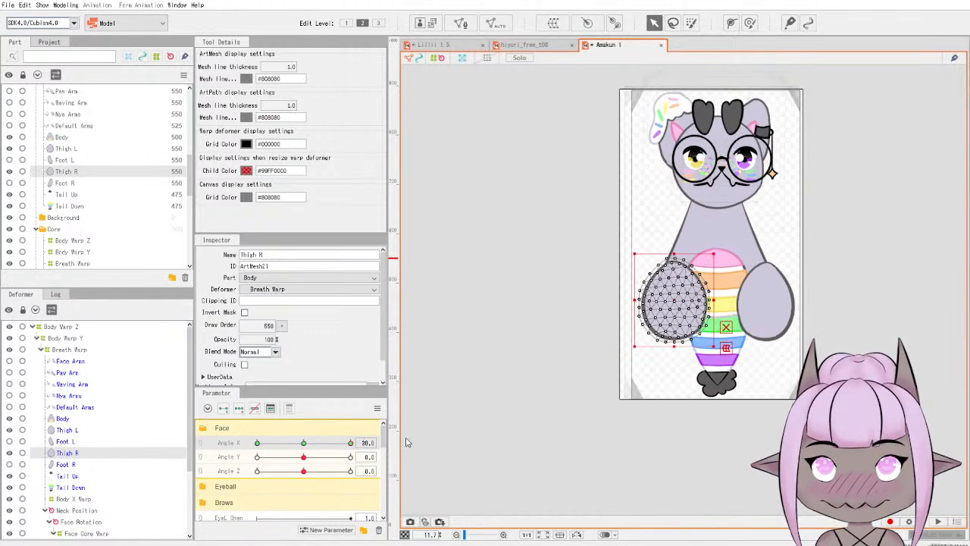
{"action": "left_click_drag", "start_coordinate": [636, 300], "coordinate": [642, 300]}
{"action": "left_click_drag", "start_coordinate": [350, 443], "coordinate": [321, 442]}
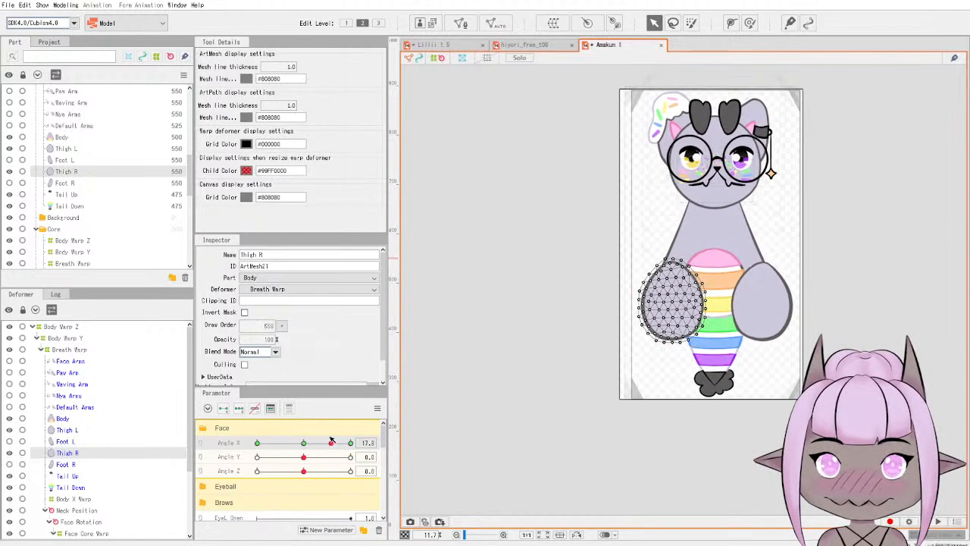
Show Foot L and Foot R, key Foot L on Angle X, and nudge it slightly down at 30.
{"action": "left_click", "coordinate": [67, 441]}
{"action": "left_click_drag", "start_coordinate": [318, 444], "coordinate": [379, 445]}
{"action": "left_click", "coordinate": [9, 441]}
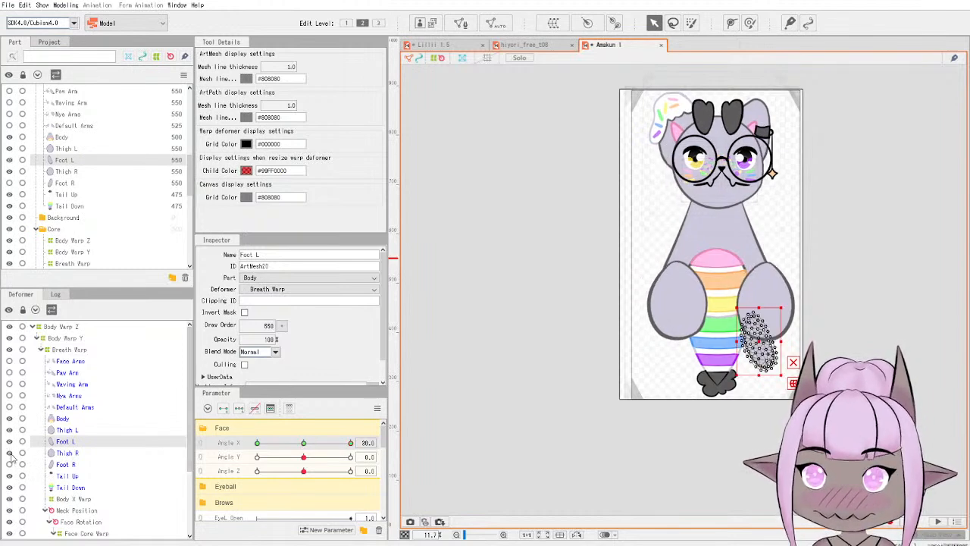
{"action": "left_click", "coordinate": [9, 464]}
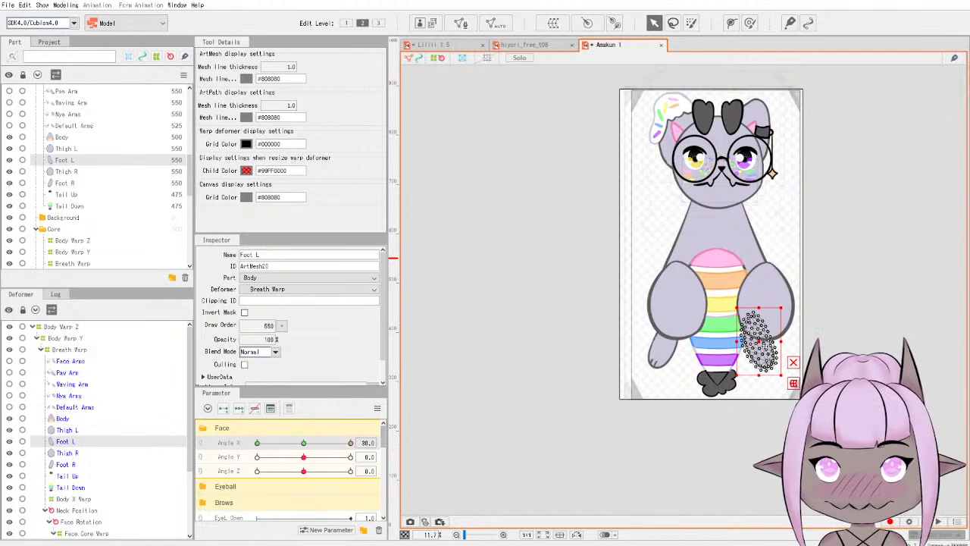
{"action": "left_click_drag", "start_coordinate": [758, 341], "coordinate": [757, 343]}
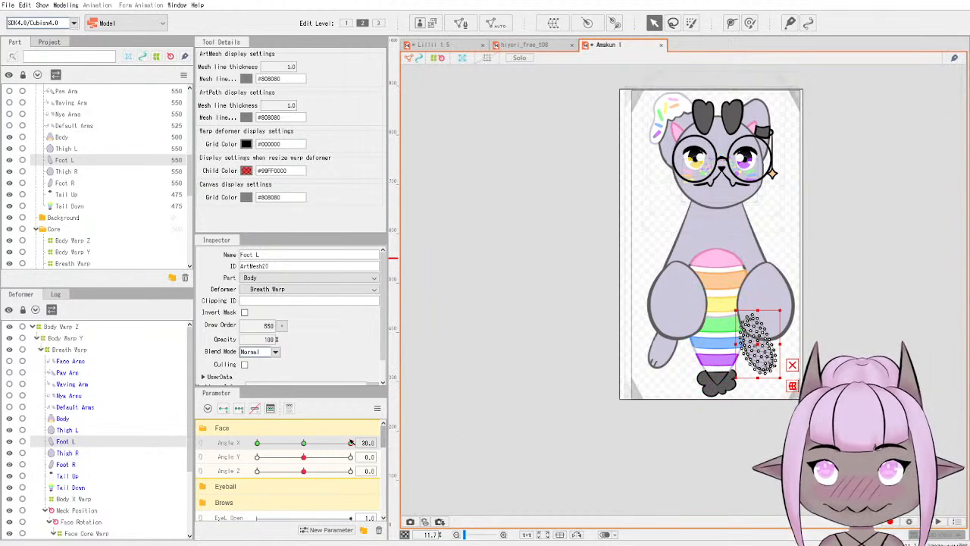
At Angle X -30, move Foot L left under its thigh and rotate it clockwise to stand nearly upright, checking both extremes.
{"action": "left_click_drag", "start_coordinate": [351, 444], "coordinate": [257, 444]}
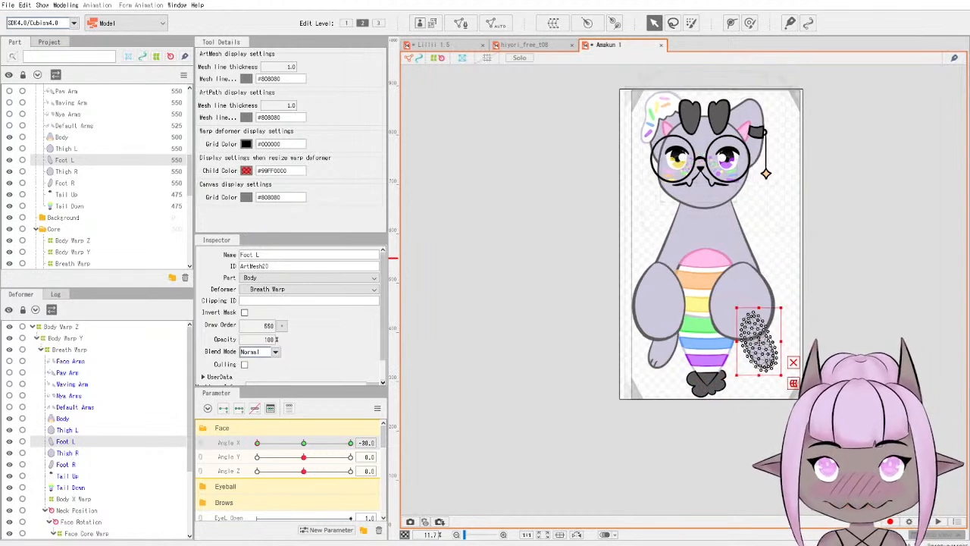
{"action": "left_click_drag", "start_coordinate": [757, 343], "coordinate": [747, 345]}
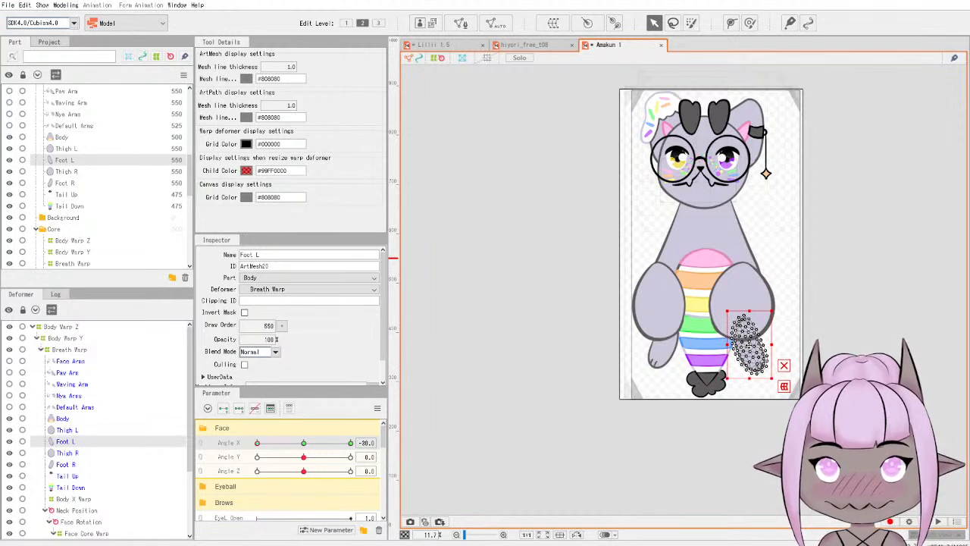
{"action": "left_click_drag", "start_coordinate": [748, 346], "coordinate": [751, 345]}
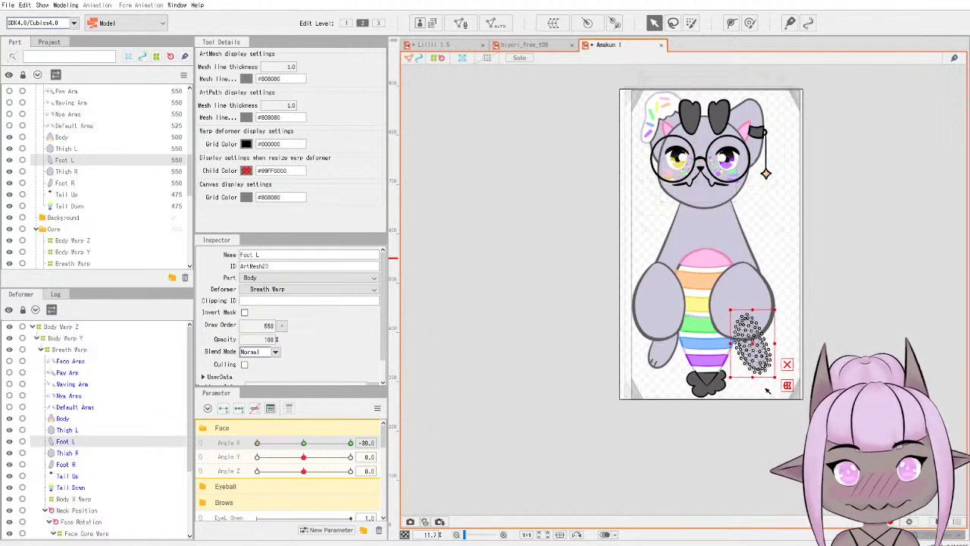
{"action": "left_click_drag", "start_coordinate": [754, 385], "coordinate": [747, 346]}
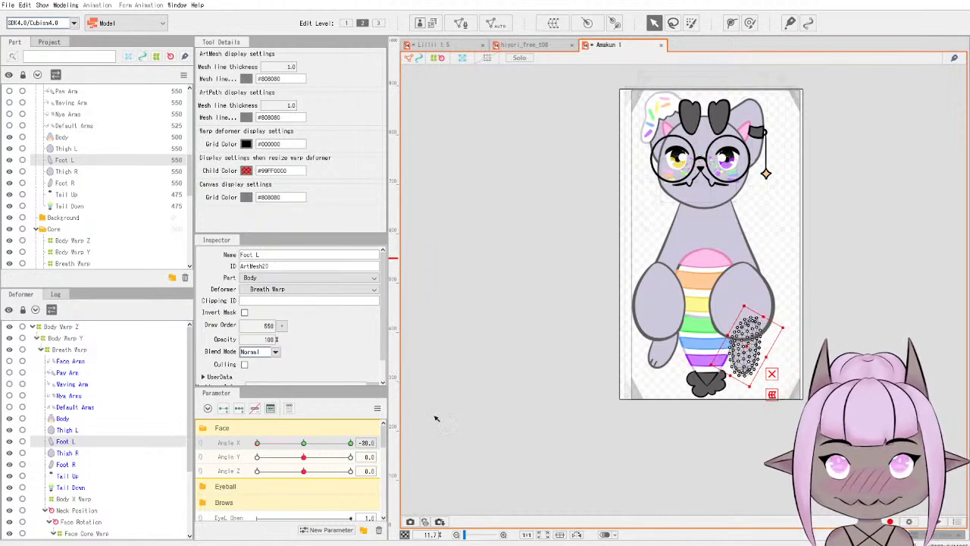
{"action": "left_click_drag", "start_coordinate": [258, 443], "coordinate": [355, 441]}
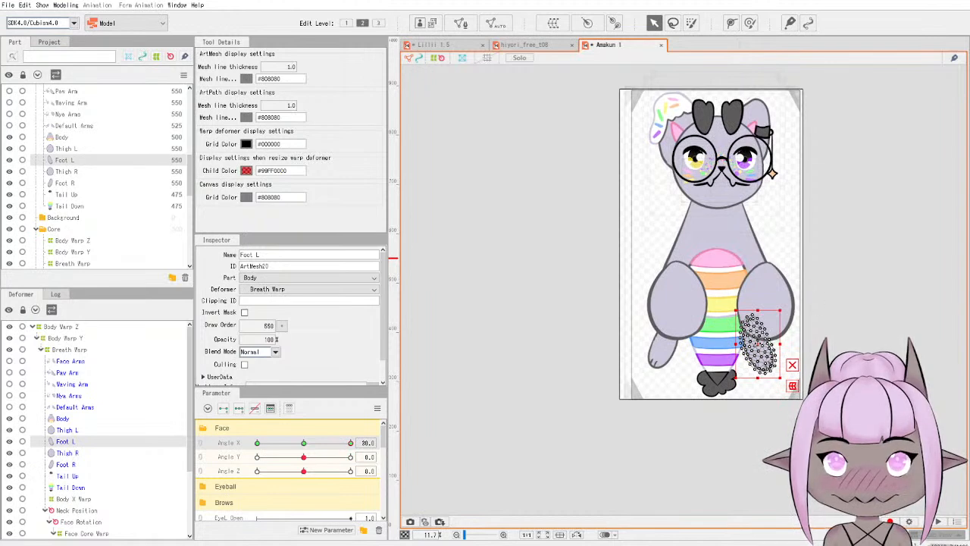
{"action": "left_click_drag", "start_coordinate": [353, 444], "coordinate": [226, 430]}
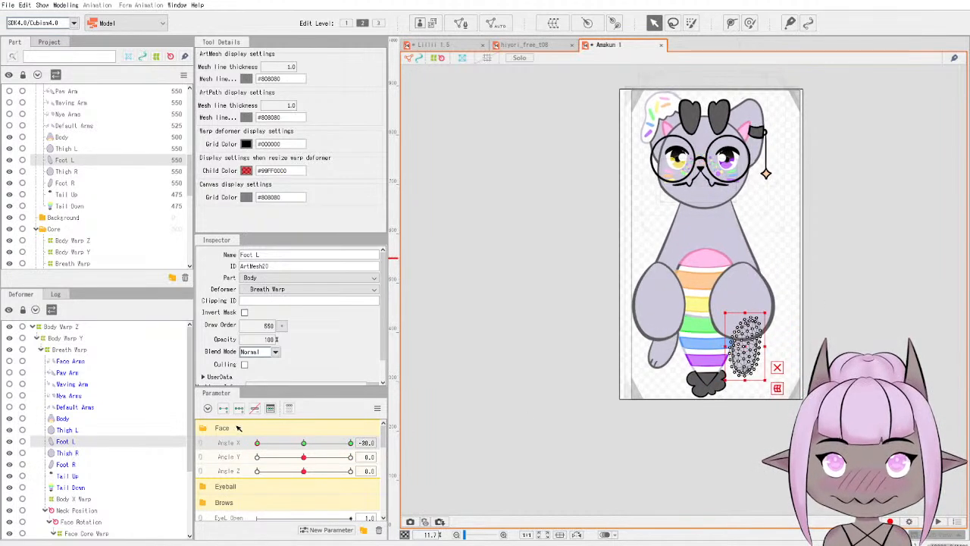
{"action": "left_click_drag", "start_coordinate": [390, 422], "coordinate": [370, 407]}
{"action": "left_click", "coordinate": [553, 344]}
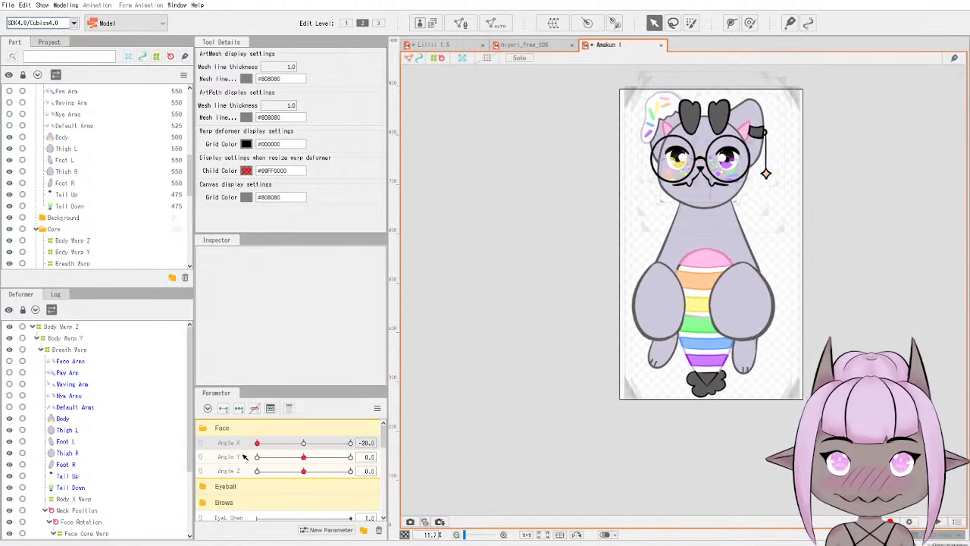
At Angle X 30, rotate the Foot R mesh upright and shift it inward to follow the thigh.
{"action": "left_click_drag", "start_coordinate": [371, 450], "coordinate": [313, 442]}
{"action": "left_click", "coordinate": [303, 443]}
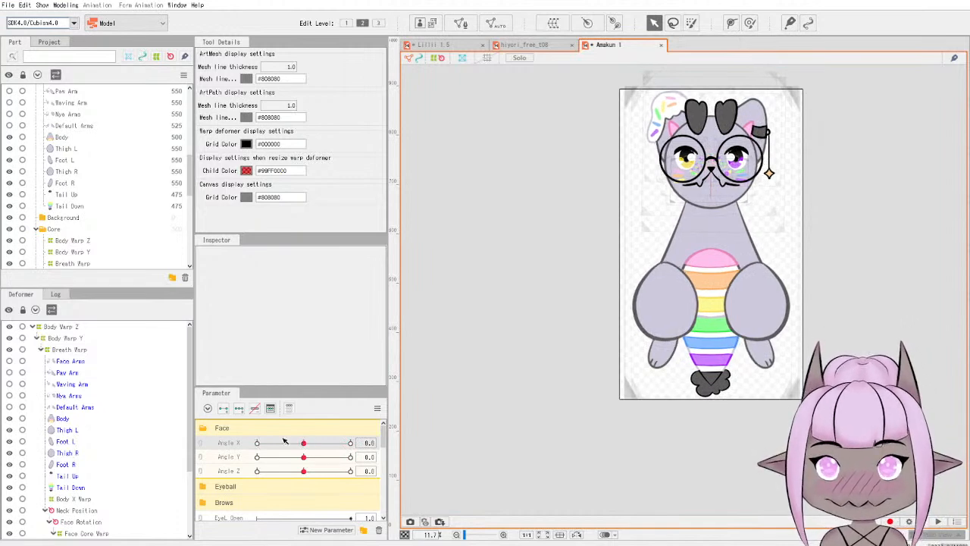
{"action": "left_click", "coordinate": [76, 464]}
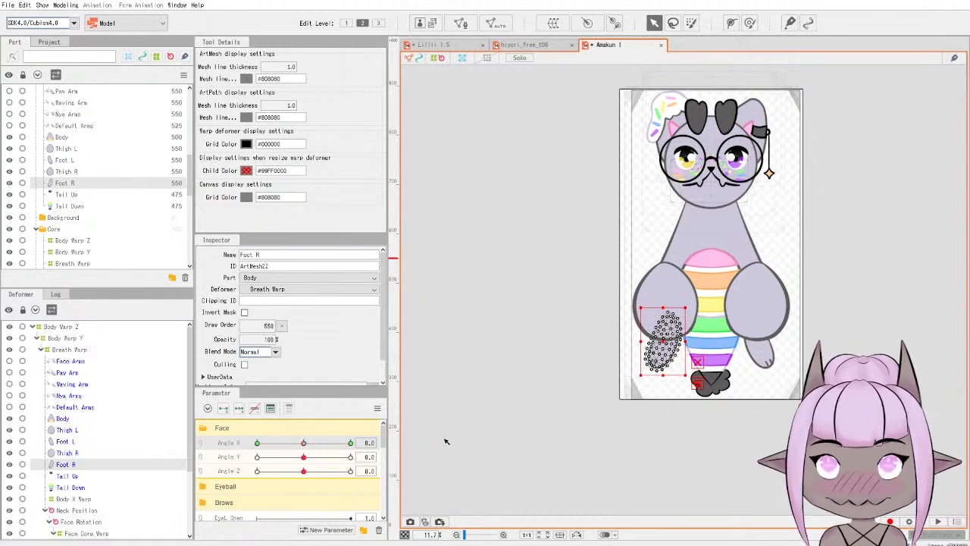
{"action": "left_click_drag", "start_coordinate": [302, 443], "coordinate": [350, 443]}
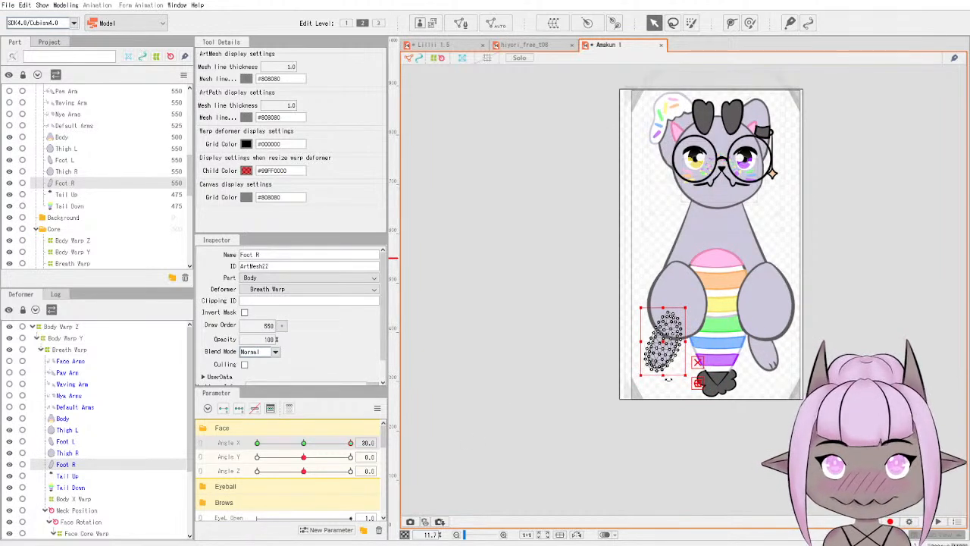
{"action": "left_click_drag", "start_coordinate": [667, 381], "coordinate": [674, 343]}
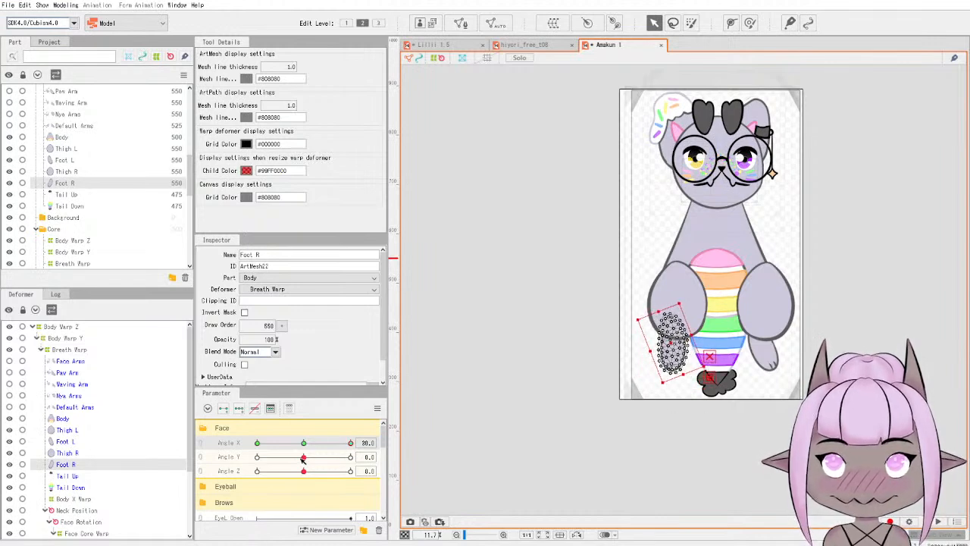
{"action": "mouse_move", "coordinate": [350, 444]}
{"action": "left_mouse_down"}
{"action": "mouse_move", "coordinate": [247, 446]}
{"action": "mouse_move", "coordinate": [350, 445]}
{"action": "left_mouse_up"}
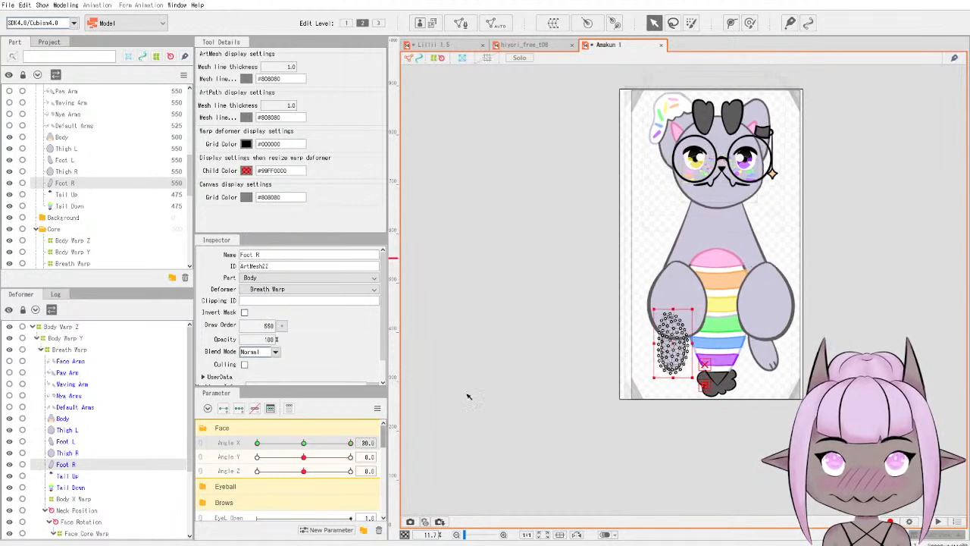
{"action": "left_click_drag", "start_coordinate": [671, 342], "coordinate": [676, 344]}
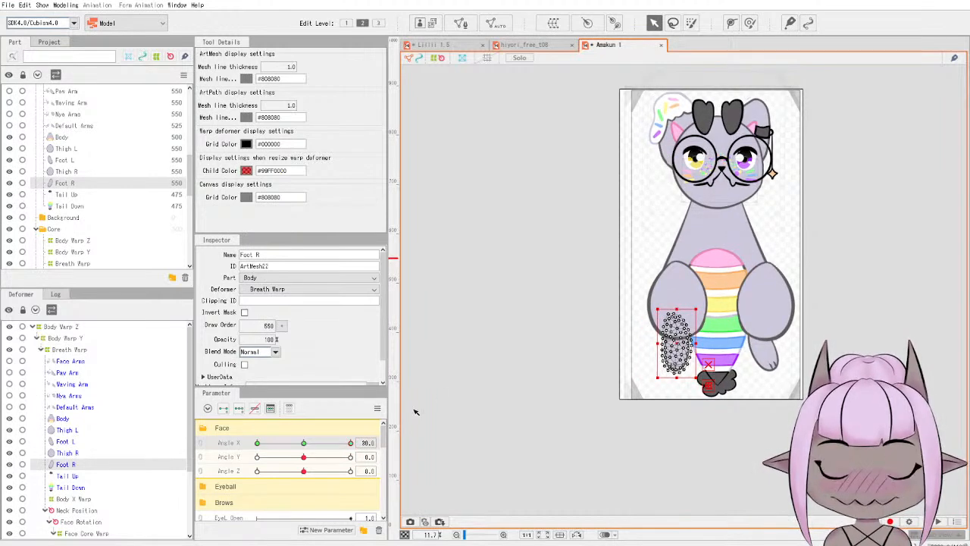
At Angle X -30, shift Foot R outward and rotate it slightly, and check the motion across the Angle X range.
{"action": "left_click_drag", "start_coordinate": [350, 444], "coordinate": [209, 444]}
{"action": "left_click_drag", "start_coordinate": [665, 341], "coordinate": [656, 344]}
{"action": "left_click_drag", "start_coordinate": [651, 386], "coordinate": [654, 387]}
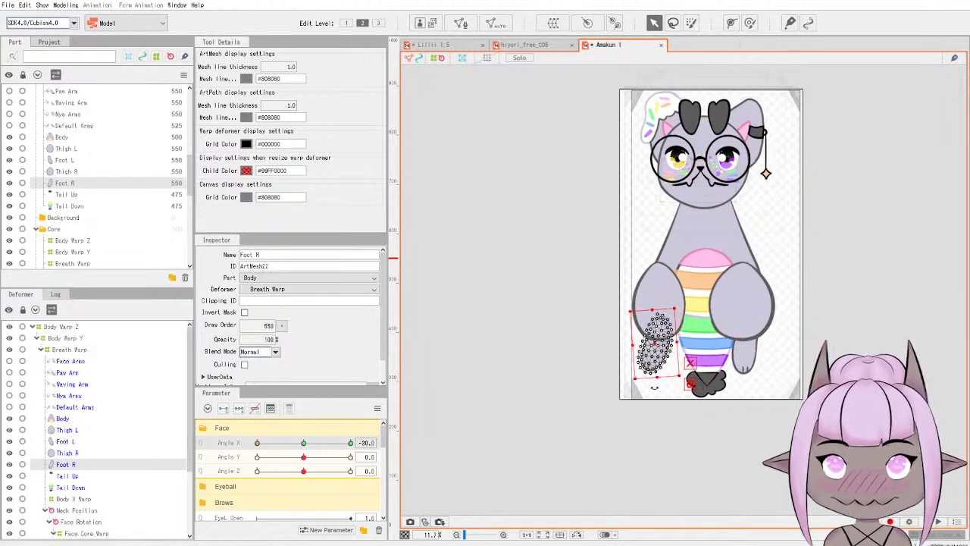
{"action": "left_click_drag", "start_coordinate": [258, 445], "coordinate": [320, 449]}
{"action": "left_click", "coordinate": [496, 389]}
{"action": "left_click_drag", "start_coordinate": [305, 443], "coordinate": [364, 442]}
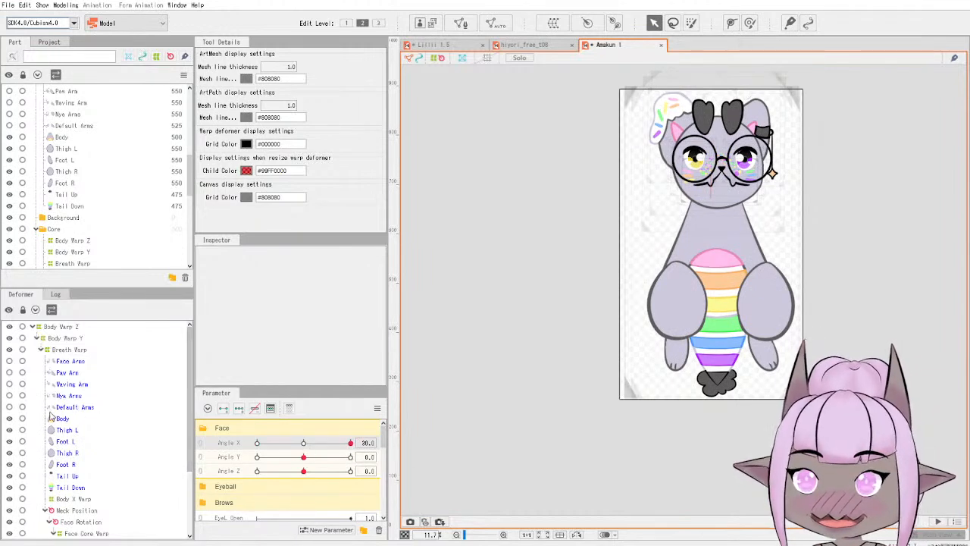
Inspect the arm-related deformers and try to move Arm Warp up the hierarchy, keeping Breath Warp as its parent.
{"action": "left_click", "coordinate": [72, 409]}
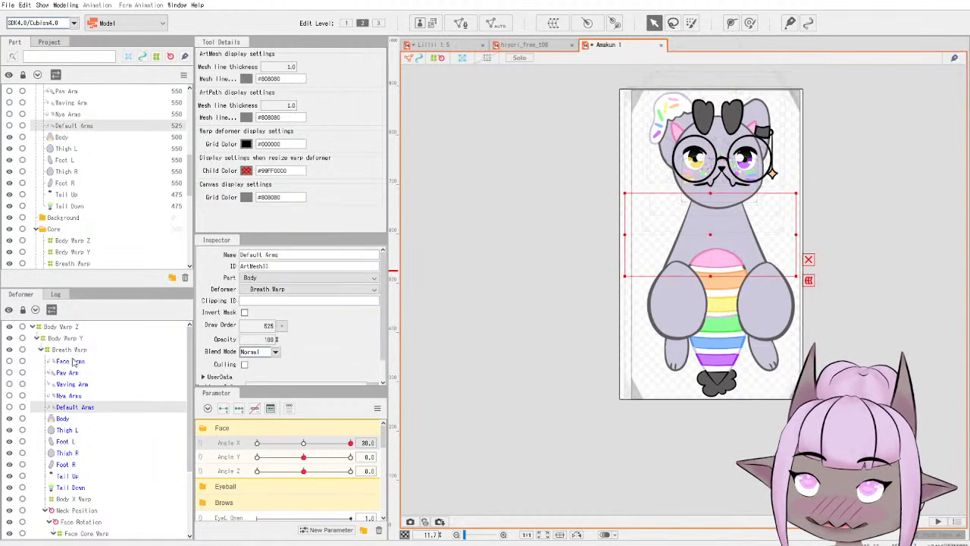
{"action": "left_click", "coordinate": [75, 352]}
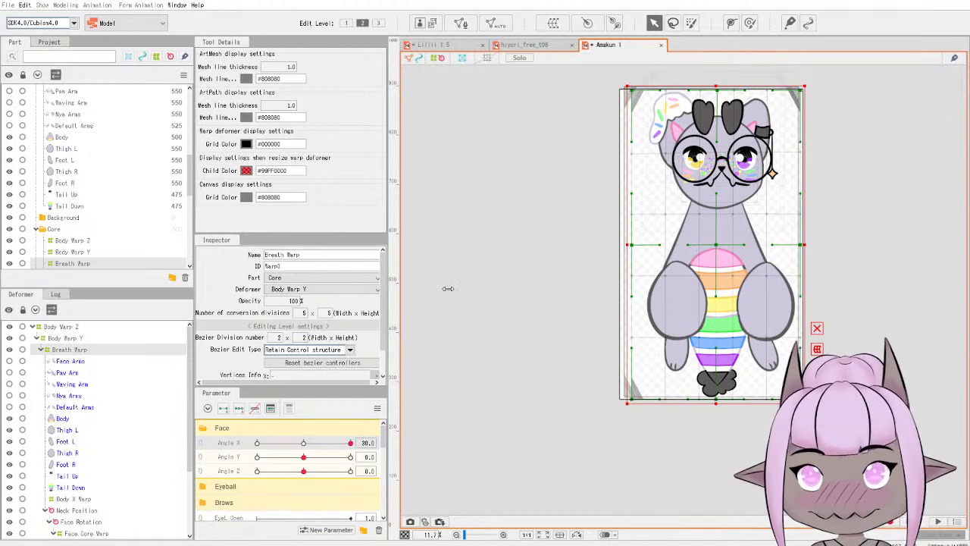
{"action": "left_click", "coordinate": [69, 532]}
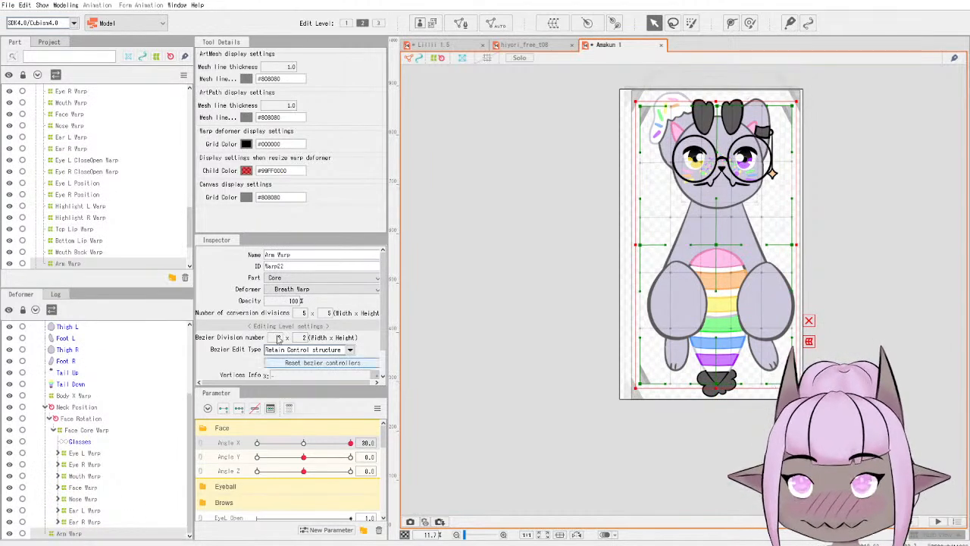
{"action": "left_click", "coordinate": [306, 289]}
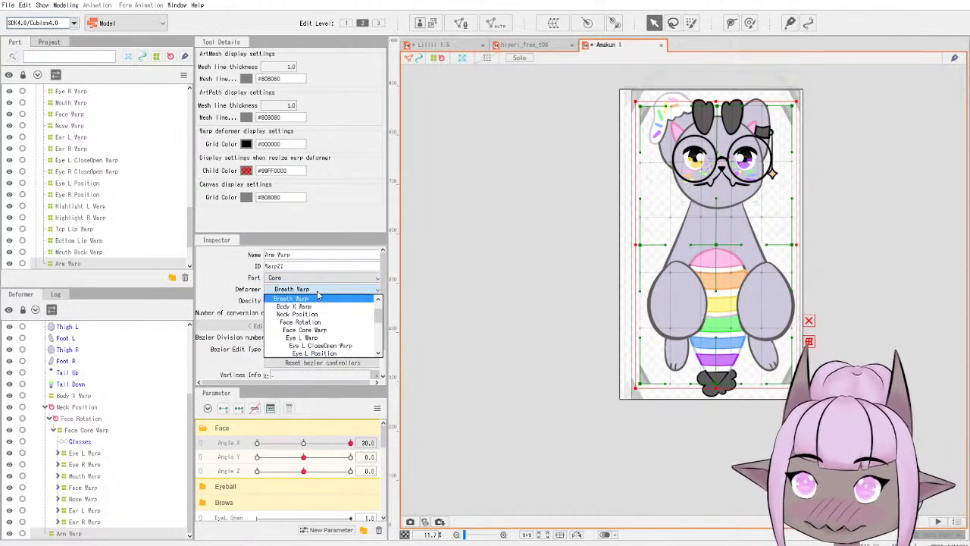
{"action": "left_click", "coordinate": [318, 297]}
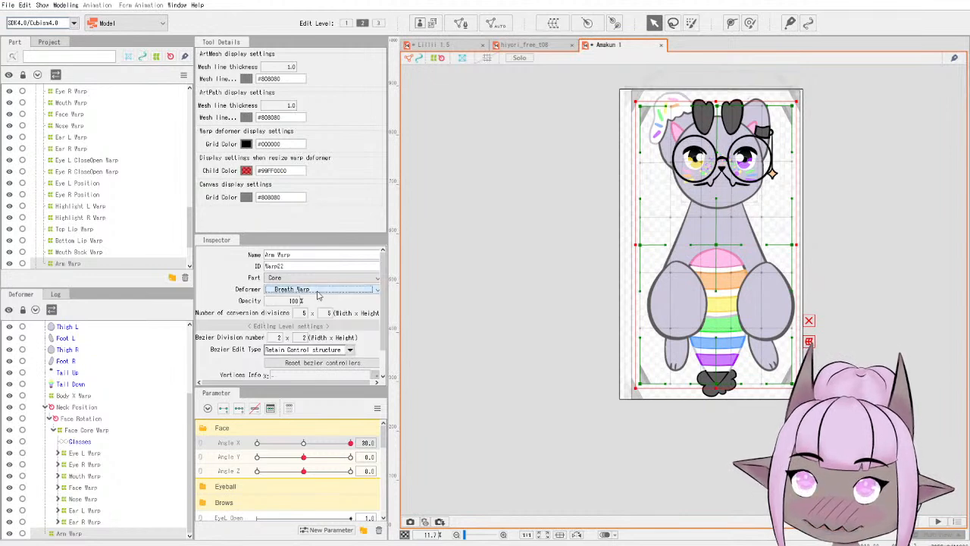
{"action": "scroll", "coordinate": [160, 431], "scroll_direction": "up", "scroll_amount": 3}
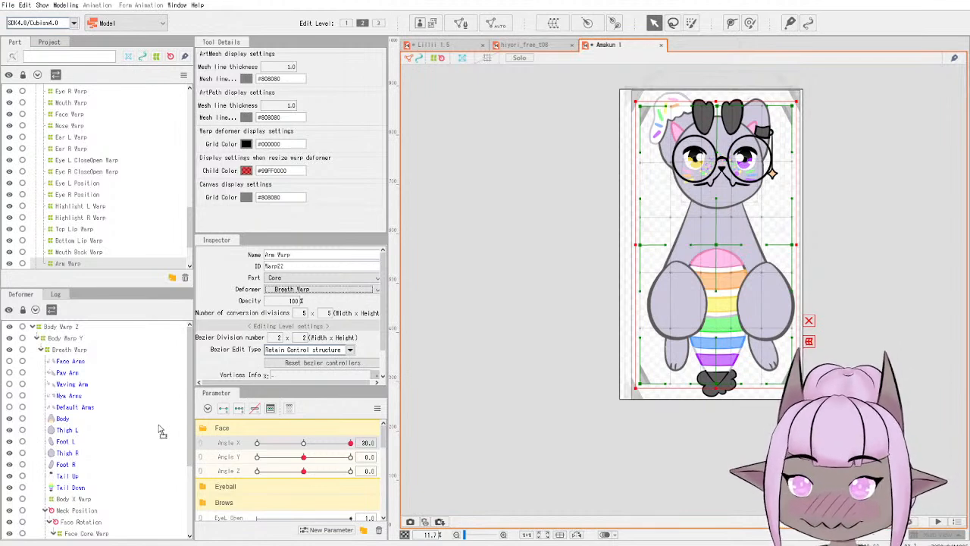
{"action": "scroll", "coordinate": [161, 430], "scroll_direction": "down", "scroll_amount": 3}
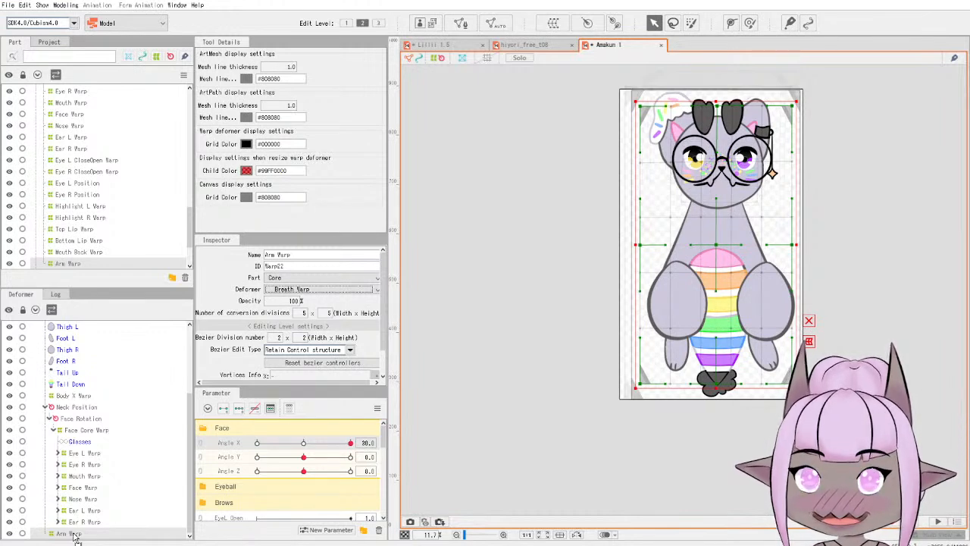
{"action": "scroll", "coordinate": [75, 535], "scroll_direction": "up", "scroll_amount": 3}
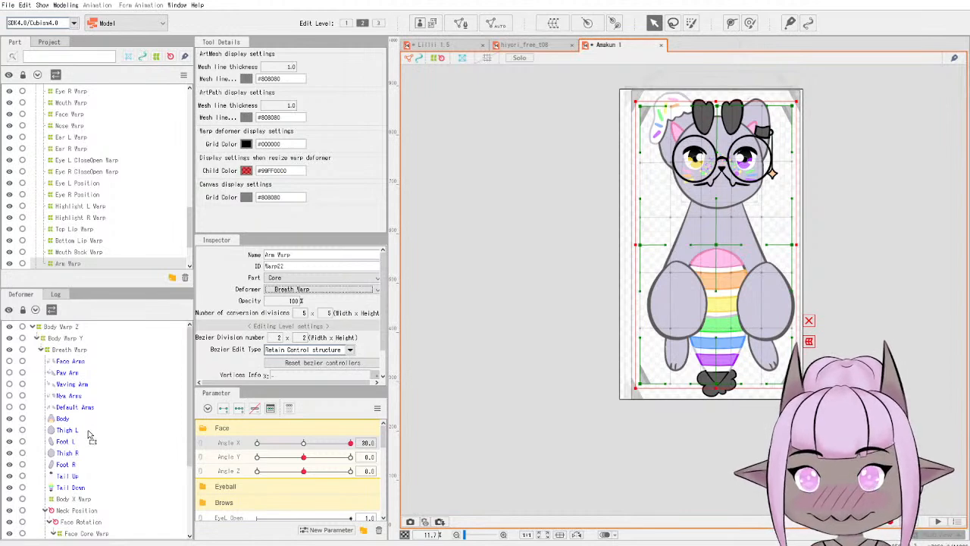
{"action": "scroll", "coordinate": [86, 466], "scroll_direction": "down", "scroll_amount": 3}
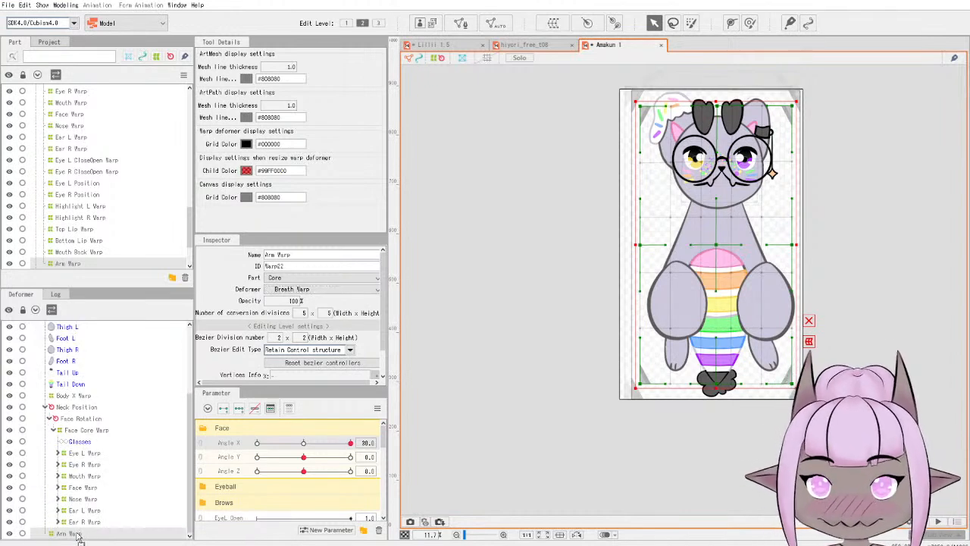
{"action": "scroll", "coordinate": [91, 424], "scroll_direction": "up", "scroll_amount": 3}
Parent the five arm meshes, from Face Arms to Default Arms, to Body X Warp and select that warp.
{"action": "left_click", "coordinate": [79, 362]}
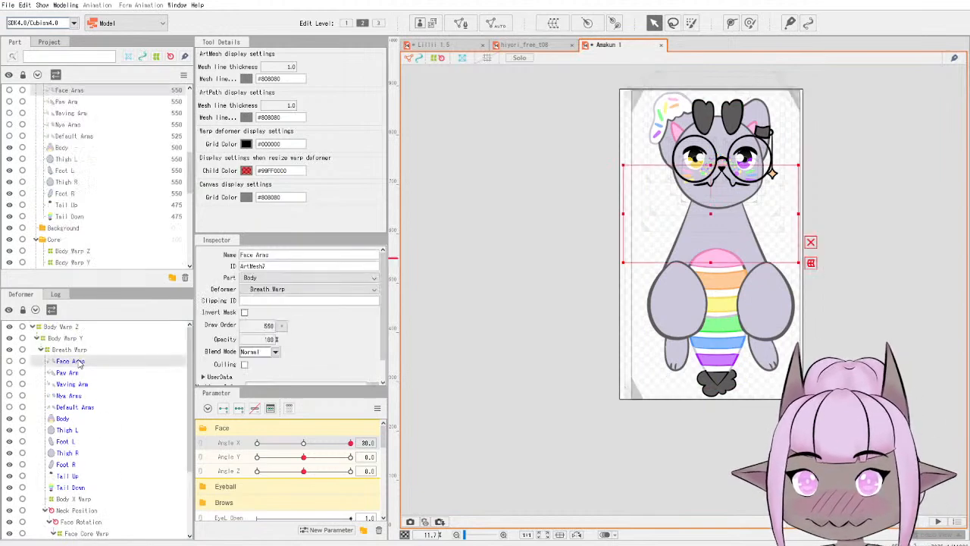
{"action": "left_click", "coordinate": [85, 407], "text": "shift"}
{"action": "left_click_drag", "start_coordinate": [96, 368], "coordinate": [88, 502]}
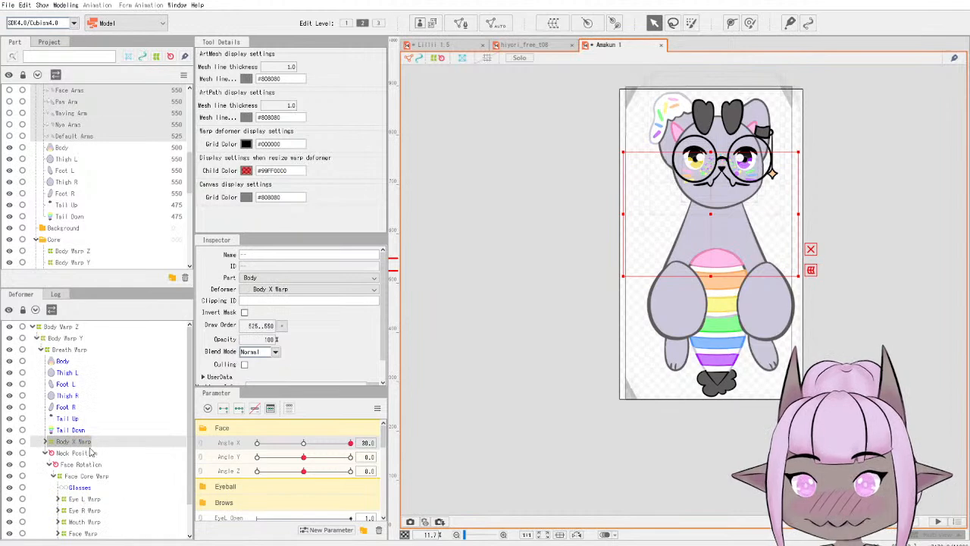
{"action": "left_click", "coordinate": [48, 442]}
{"action": "left_click", "coordinate": [89, 442]}
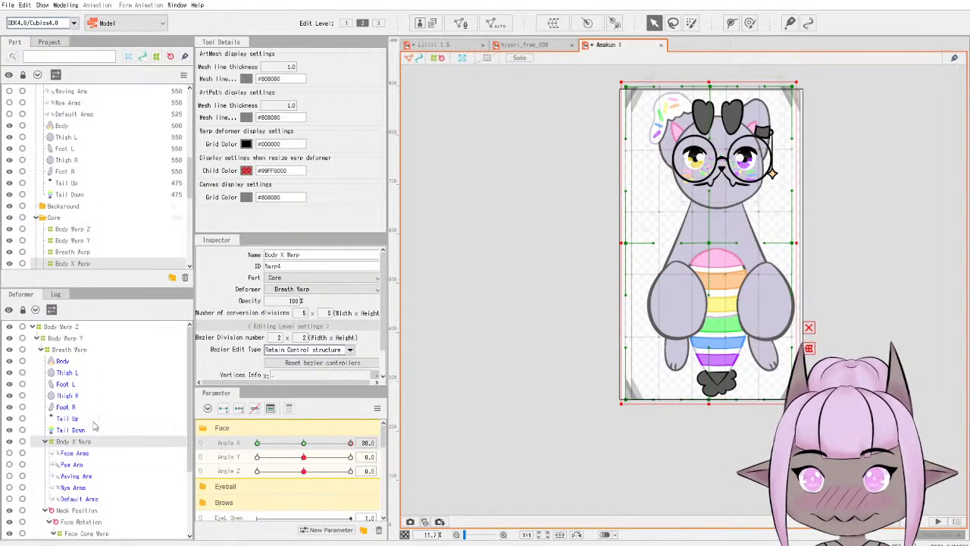
Show all five arm meshes and, at Angle X 30, narrow Body X Warp from its left edge and shift it right.
{"action": "left_click_drag", "start_coordinate": [11, 455], "coordinate": [10, 501]}
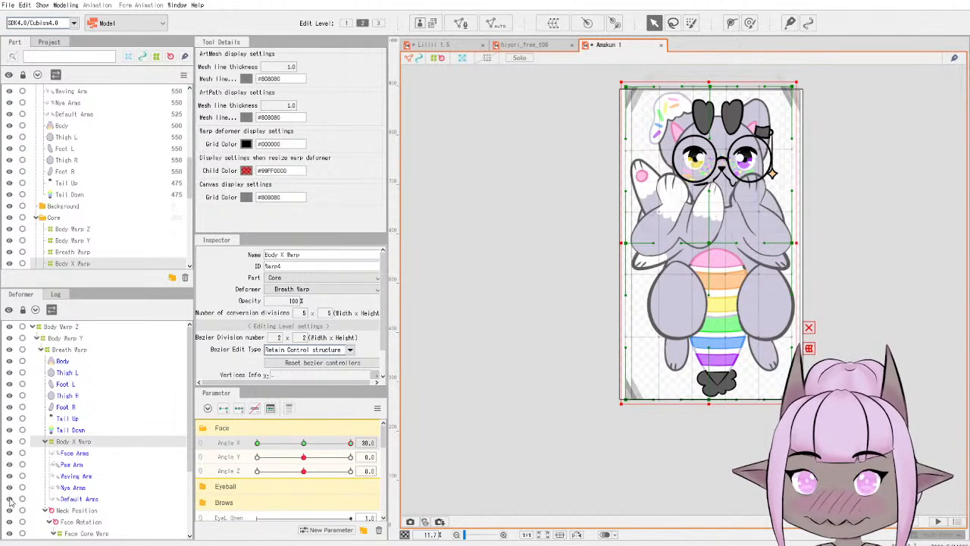
{"action": "left_click_drag", "start_coordinate": [351, 443], "coordinate": [396, 446]}
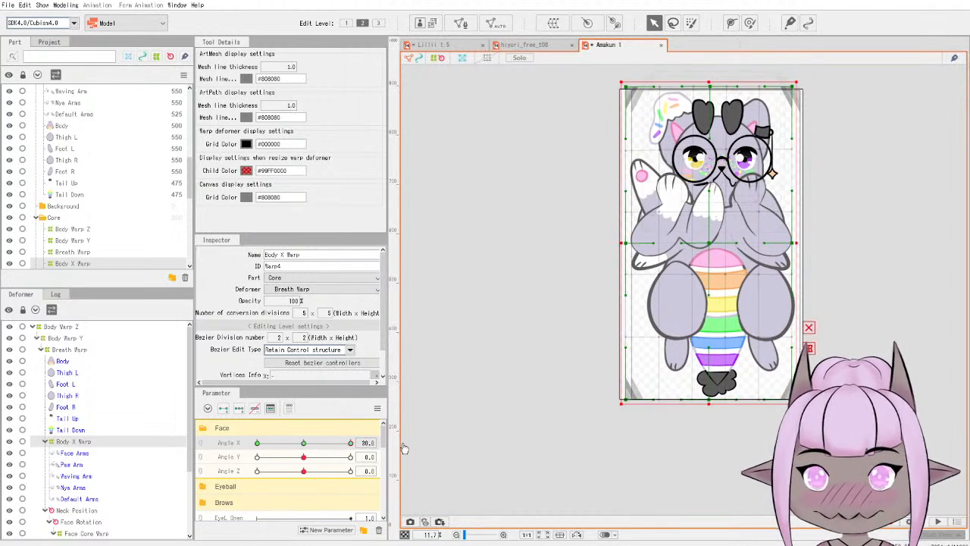
{"action": "left_click", "coordinate": [544, 316]}
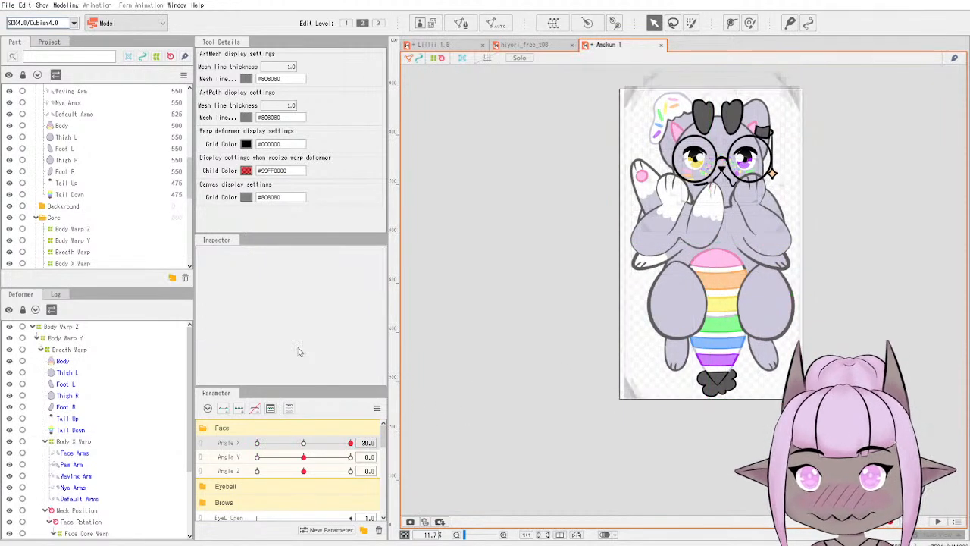
{"action": "left_click", "coordinate": [91, 442]}
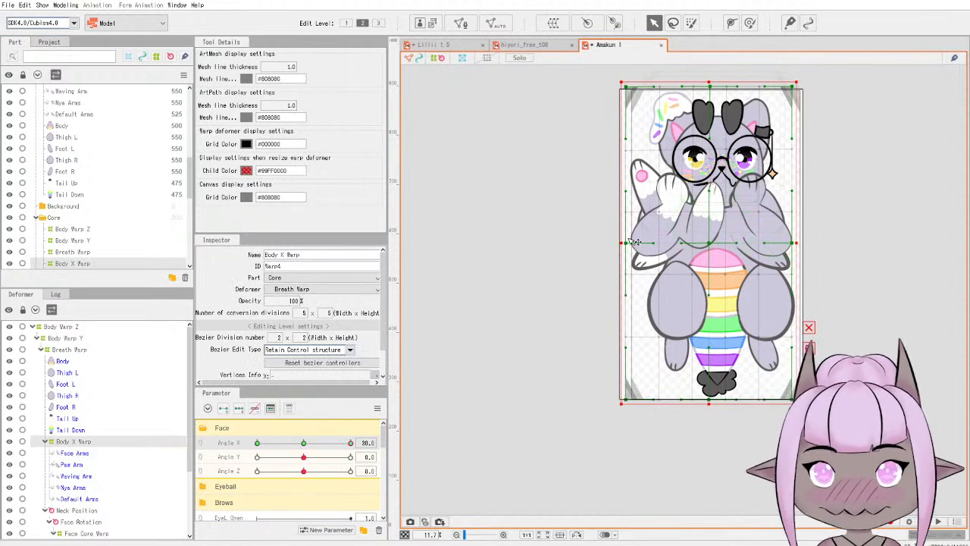
{"action": "left_click_drag", "start_coordinate": [620, 243], "coordinate": [638, 240]}
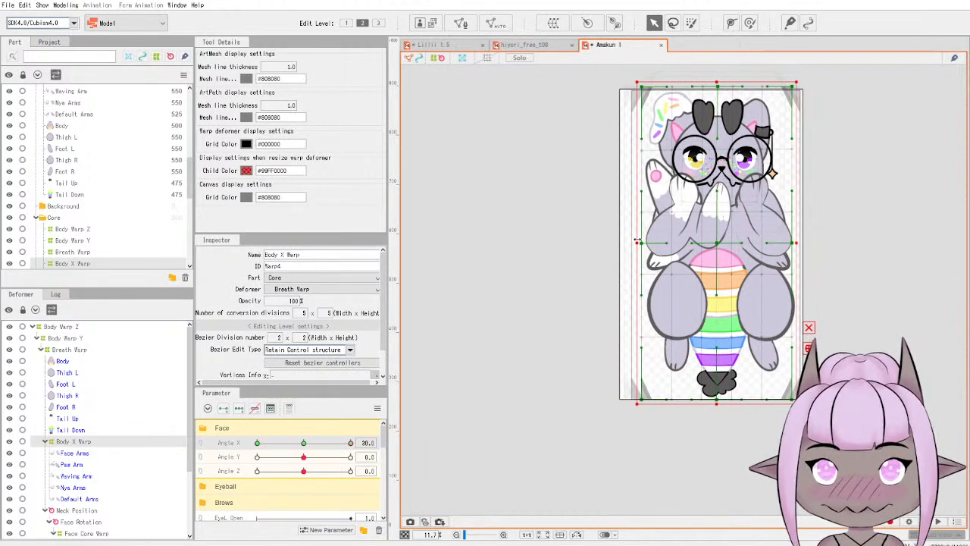
{"action": "left_click_drag", "start_coordinate": [722, 241], "coordinate": [729, 240]}
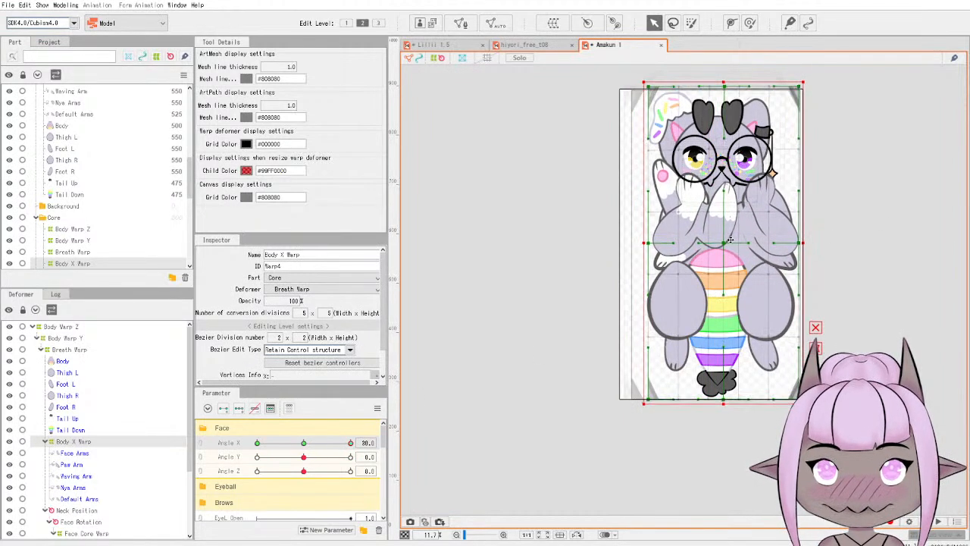
Leave only Default Arms shown and move Body X Warp slightly back left at Angle X 30, checking the fit with Nya Arms.
{"action": "left_click", "coordinate": [10, 453]}
{"action": "left_click", "coordinate": [10, 487]}
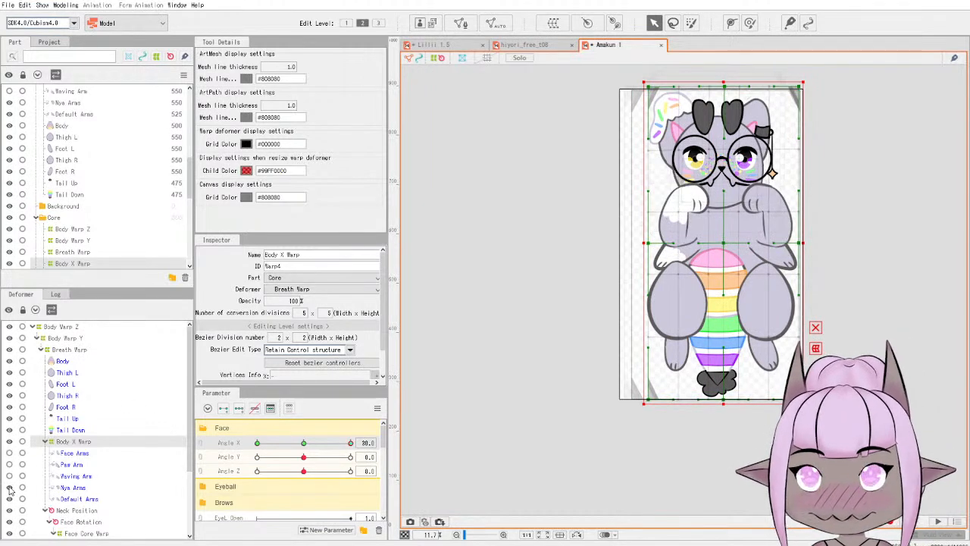
{"action": "left_click_drag", "start_coordinate": [726, 243], "coordinate": [718, 243]}
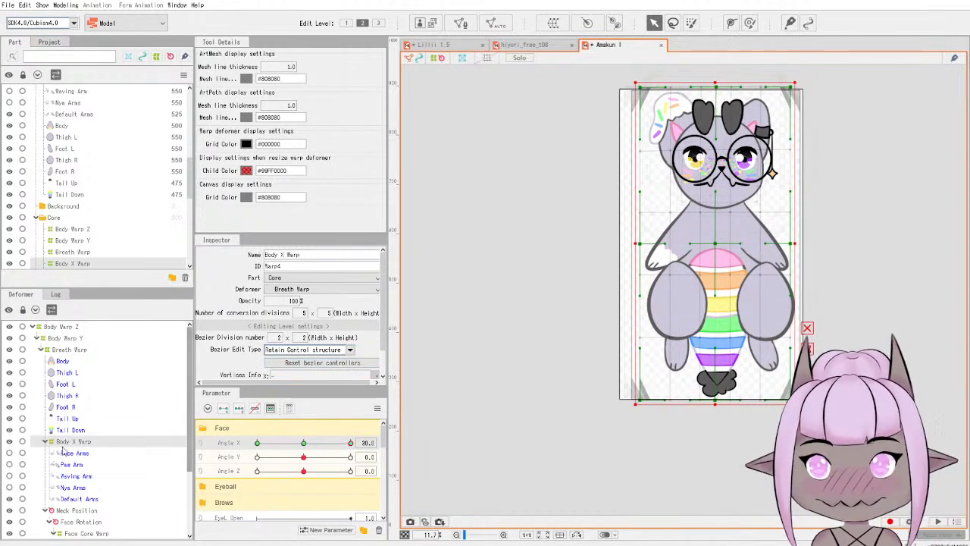
{"action": "left_click", "coordinate": [9, 487]}
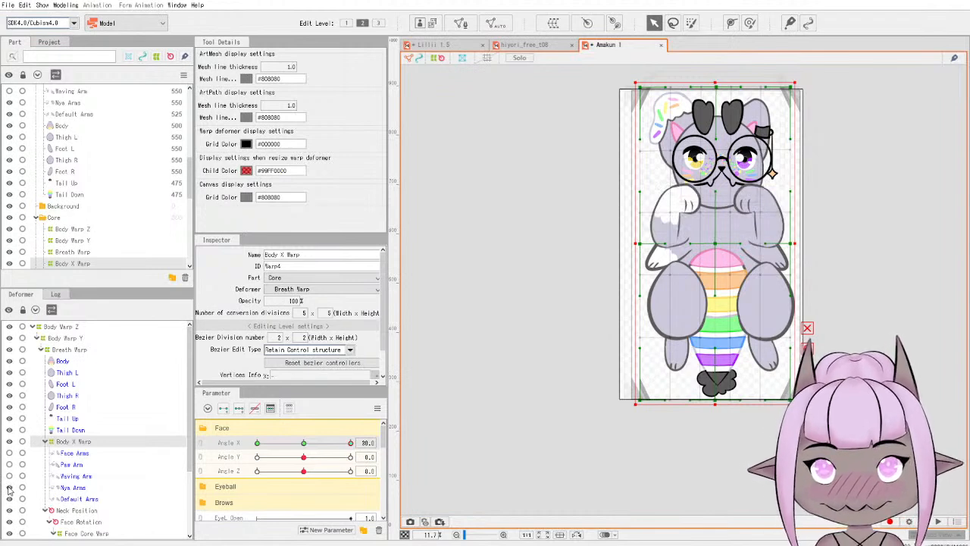
{"action": "left_click", "coordinate": [9, 487]}
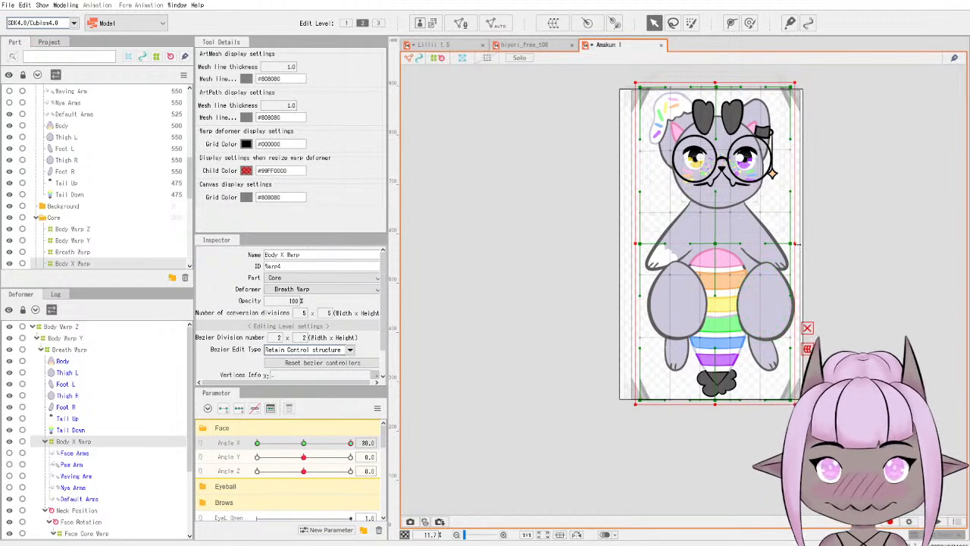
{"action": "left_click_drag", "start_coordinate": [350, 442], "coordinate": [373, 439]}
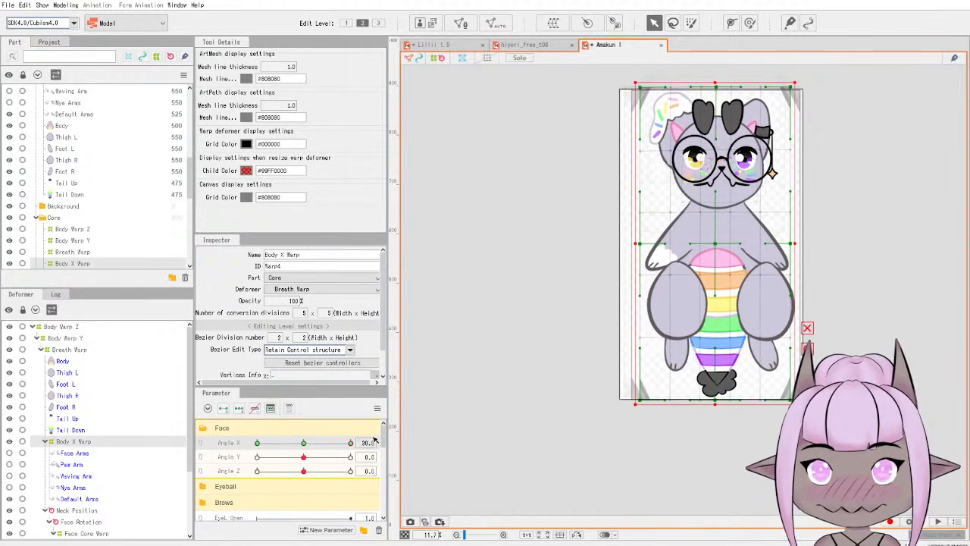
Apply Reflect Motion to Body X Warp to mirror its Angle X pose to the opposite side.
{"action": "left_click", "coordinate": [377, 409]}
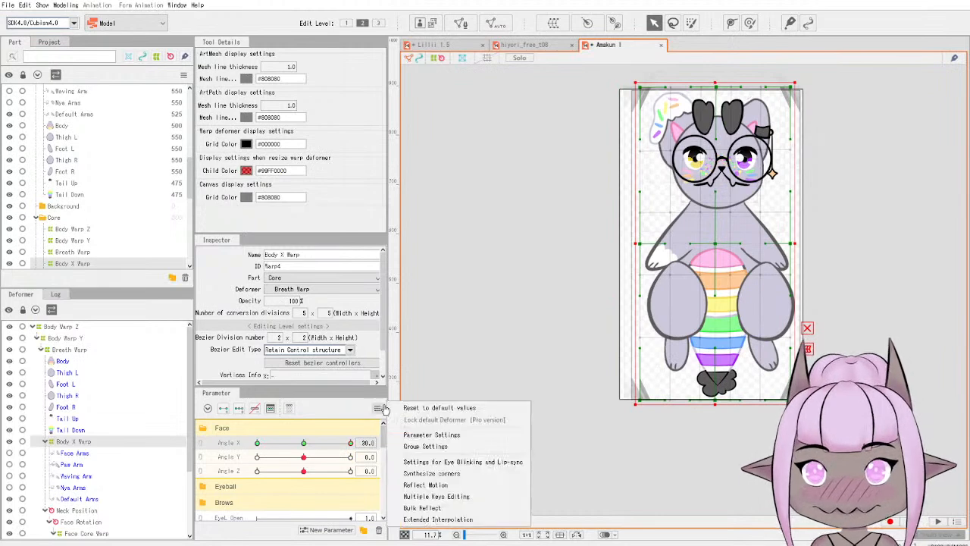
{"action": "left_click", "coordinate": [457, 483]}
{"action": "left_click", "coordinate": [463, 375]}
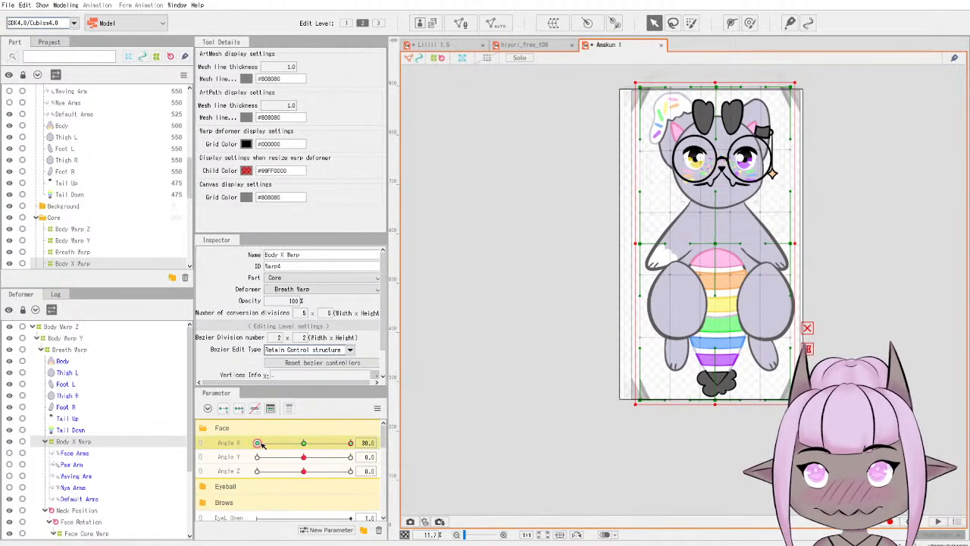
Scrub Angle X to check the body turn with Waving Arm and Nya Arms shown in place of Default Arms, ending at 0.
{"action": "left_click_drag", "start_coordinate": [258, 443], "coordinate": [318, 436]}
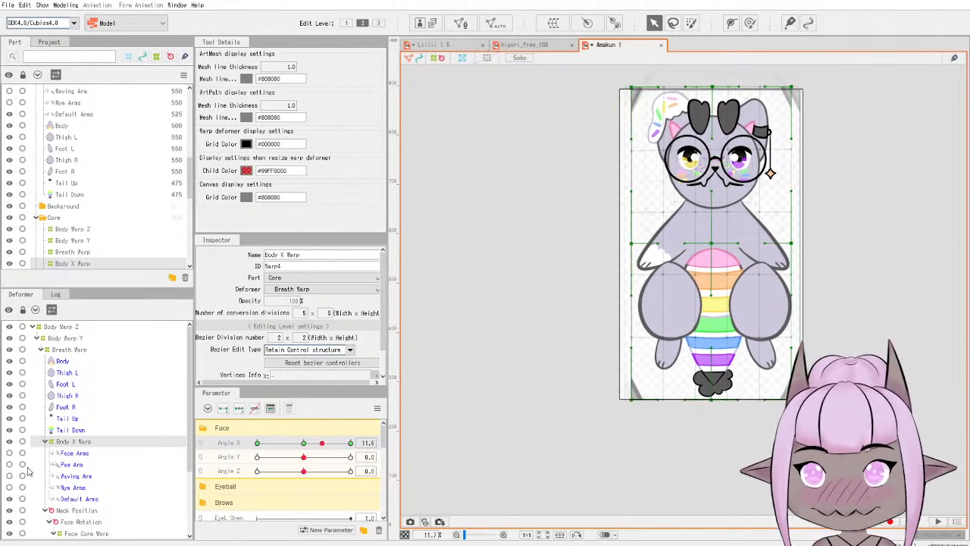
{"action": "left_click", "coordinate": [11, 497]}
{"action": "left_click", "coordinate": [11, 479]}
{"action": "left_click", "coordinate": [12, 487]}
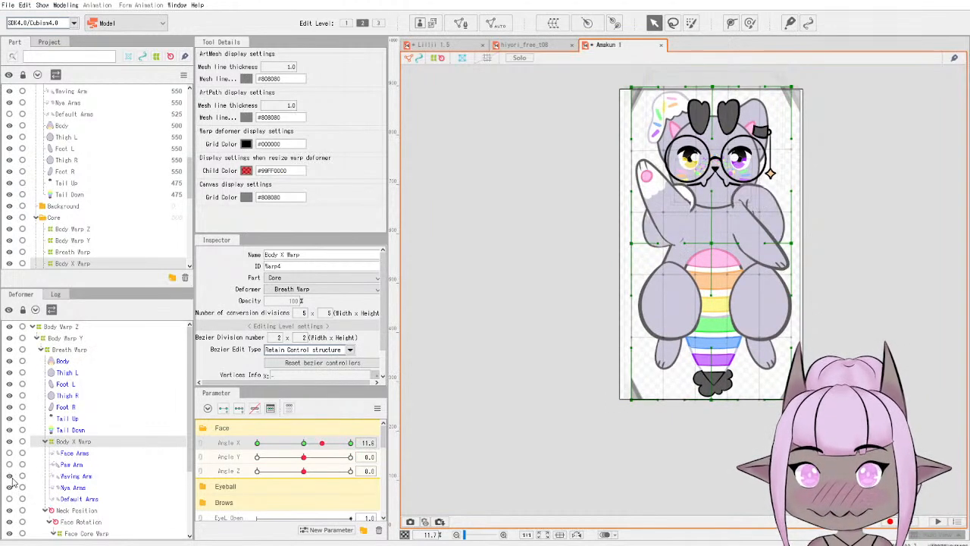
{"action": "left_click", "coordinate": [11, 478]}
{"action": "mouse_move", "coordinate": [323, 443]}
{"action": "left_mouse_down"}
{"action": "mouse_move", "coordinate": [335, 443]}
{"action": "mouse_move", "coordinate": [238, 443]}
{"action": "mouse_move", "coordinate": [347, 442]}
{"action": "mouse_move", "coordinate": [366, 431]}
{"action": "mouse_move", "coordinate": [304, 443]}
{"action": "left_mouse_up"}
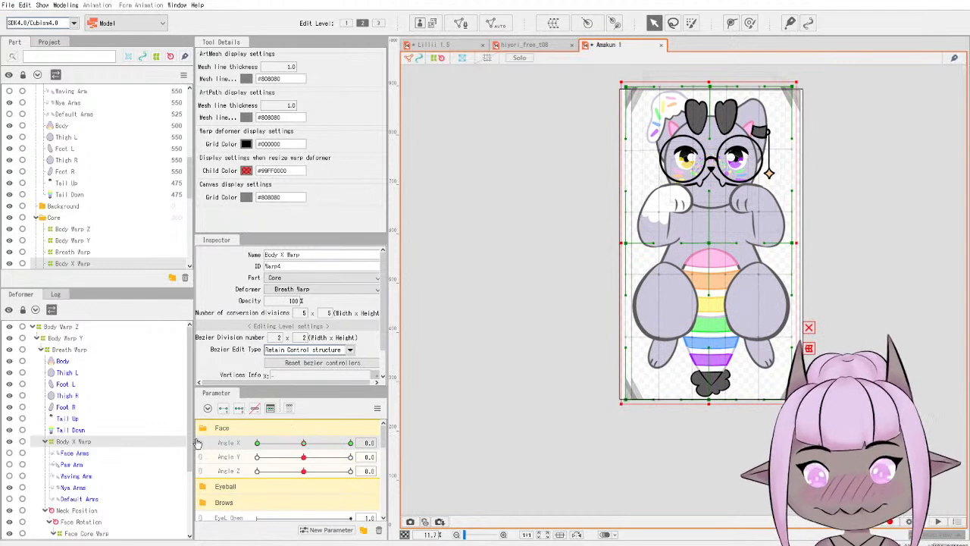
Compare Nya Arms, Waving Arm and Default Arms around Angle X 0, leaving only Default Arms shown.
{"action": "left_click", "coordinate": [10, 499]}
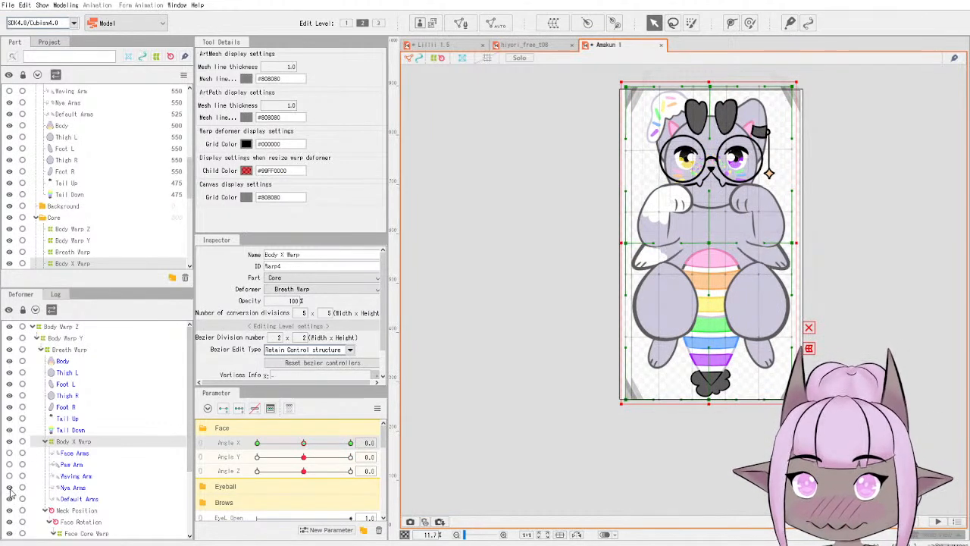
{"action": "left_click", "coordinate": [10, 476]}
{"action": "mouse_move", "coordinate": [313, 443]}
{"action": "left_mouse_down"}
{"action": "mouse_move", "coordinate": [227, 447]}
{"action": "mouse_move", "coordinate": [304, 444]}
{"action": "left_mouse_up"}
{"action": "left_click", "coordinate": [10, 499]}
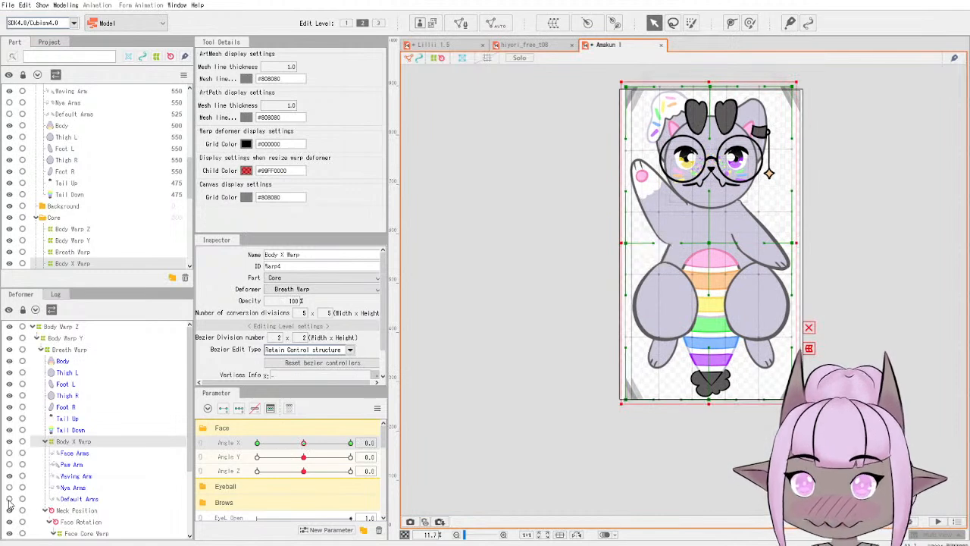
{"action": "left_click", "coordinate": [11, 476]}
{"action": "left_click", "coordinate": [11, 500]}
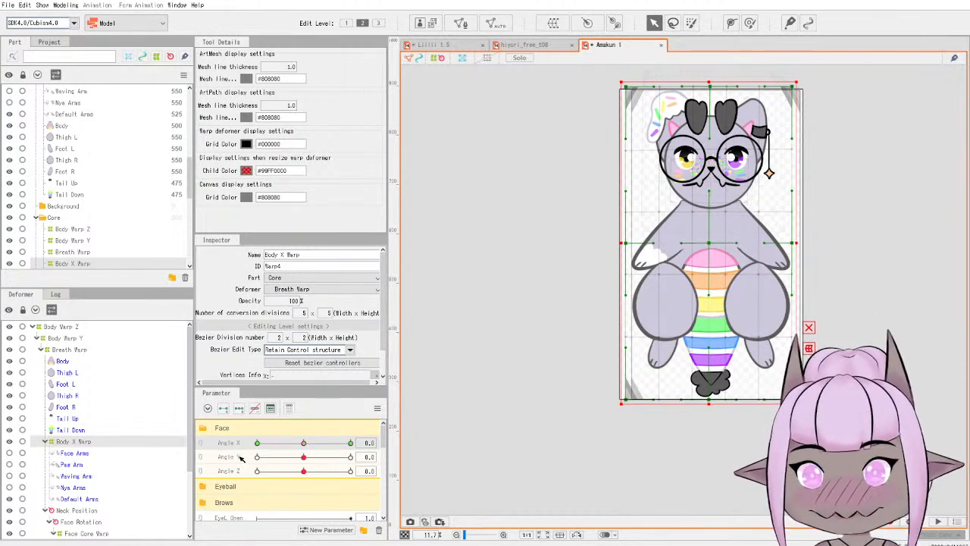
Add three Angle Y keys to the Body mesh, and move Thigh L slightly down at Angle Y 30.
{"action": "left_click", "coordinate": [60, 360]}
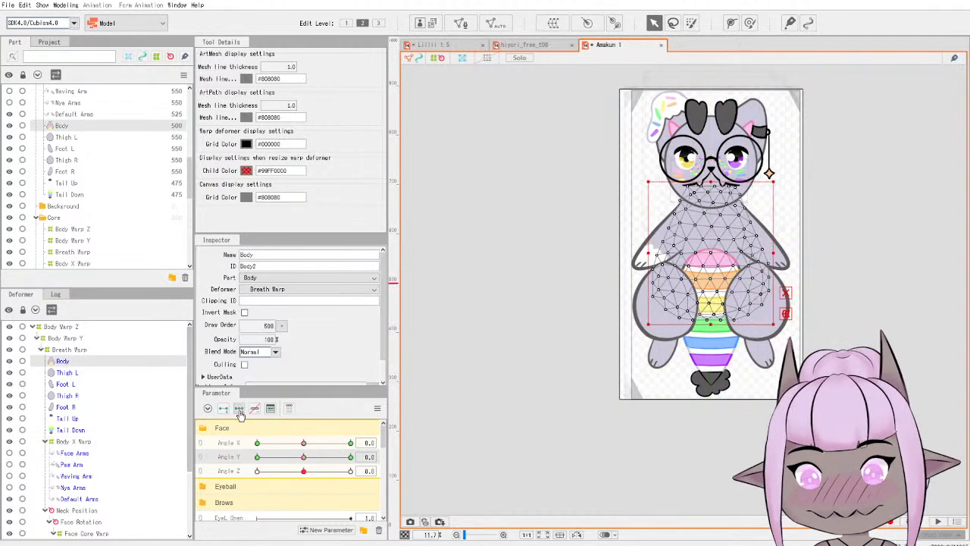
{"action": "mouse_move", "coordinate": [316, 454]}
{"action": "left_mouse_down"}
{"action": "mouse_move", "coordinate": [353, 456]}
{"action": "mouse_move", "coordinate": [275, 460]}
{"action": "mouse_move", "coordinate": [318, 466]}
{"action": "mouse_move", "coordinate": [303, 459]}
{"action": "left_mouse_up"}
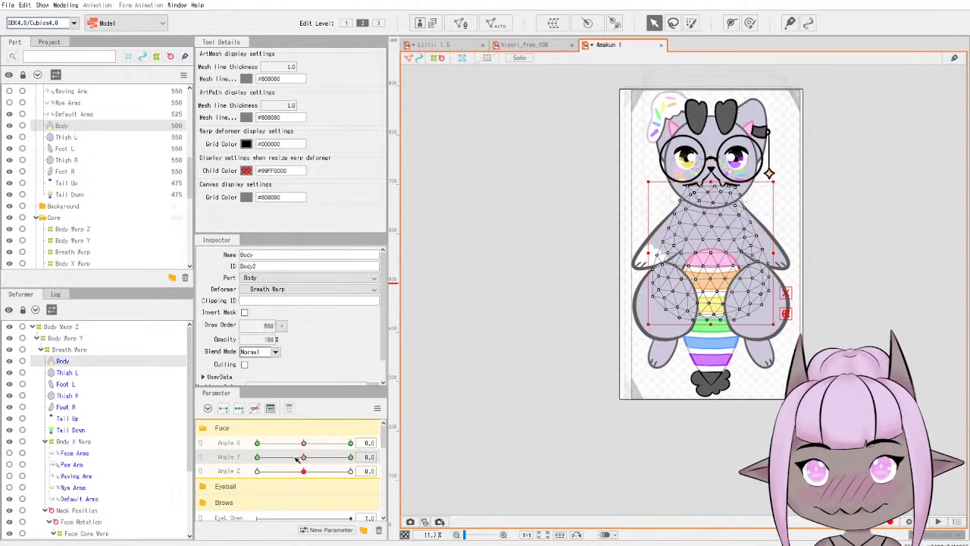
{"action": "left_click", "coordinate": [73, 373]}
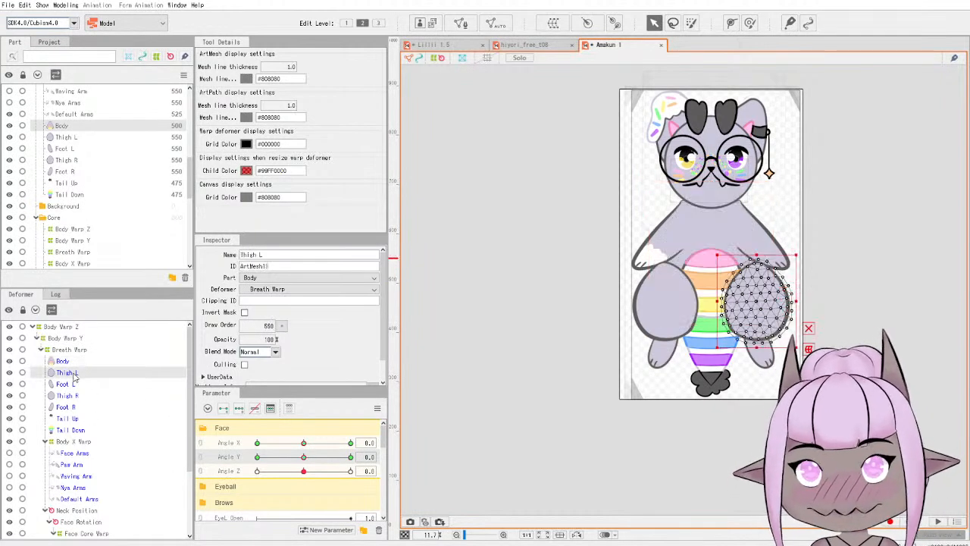
{"action": "left_click_drag", "start_coordinate": [308, 461], "coordinate": [354, 461]}
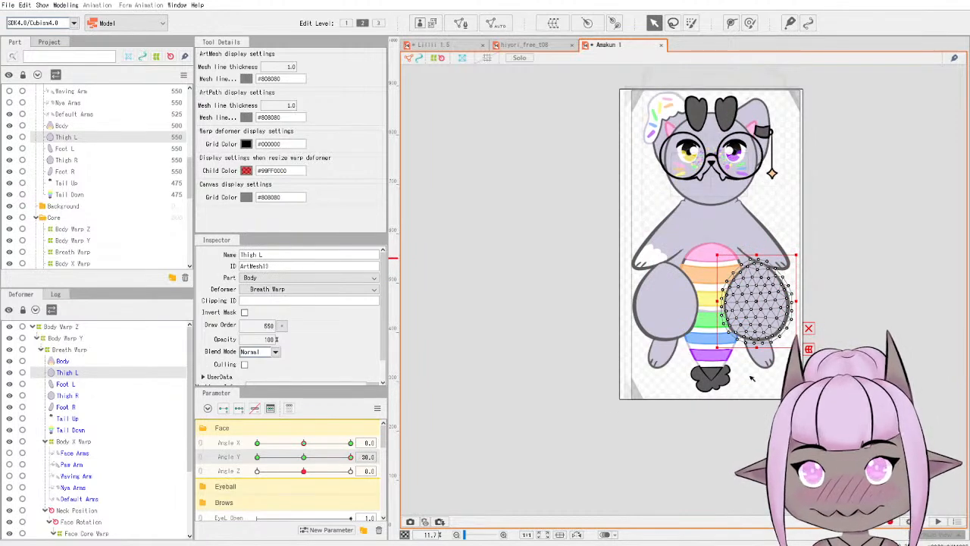
{"action": "left_click_drag", "start_coordinate": [757, 303], "coordinate": [756, 308]}
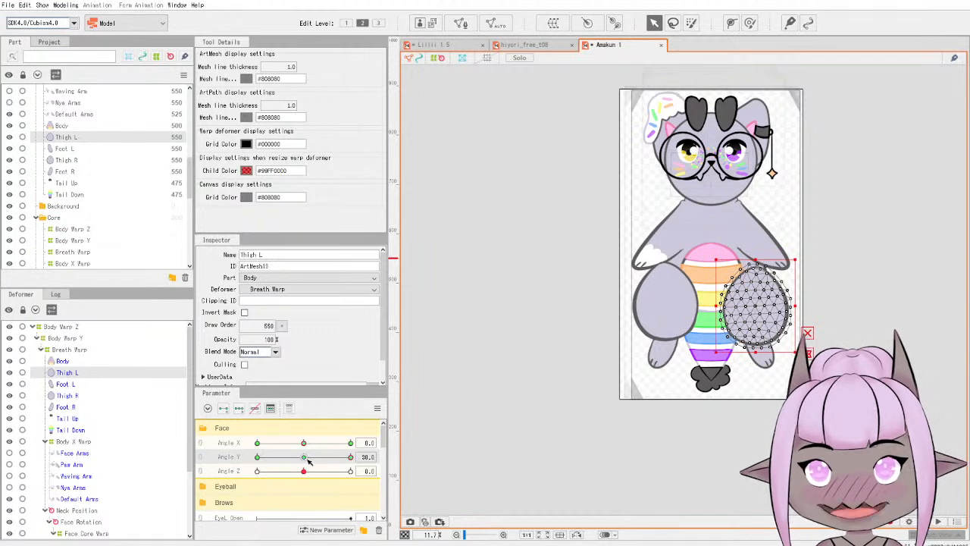
{"action": "mouse_move", "coordinate": [350, 458]}
{"action": "left_mouse_down"}
{"action": "mouse_move", "coordinate": [323, 460]}
{"action": "mouse_move", "coordinate": [360, 461]}
{"action": "mouse_move", "coordinate": [265, 465]}
{"action": "mouse_move", "coordinate": [408, 465]}
{"action": "mouse_move", "coordinate": [258, 467]}
{"action": "mouse_move", "coordinate": [364, 456]}
{"action": "left_mouse_up"}
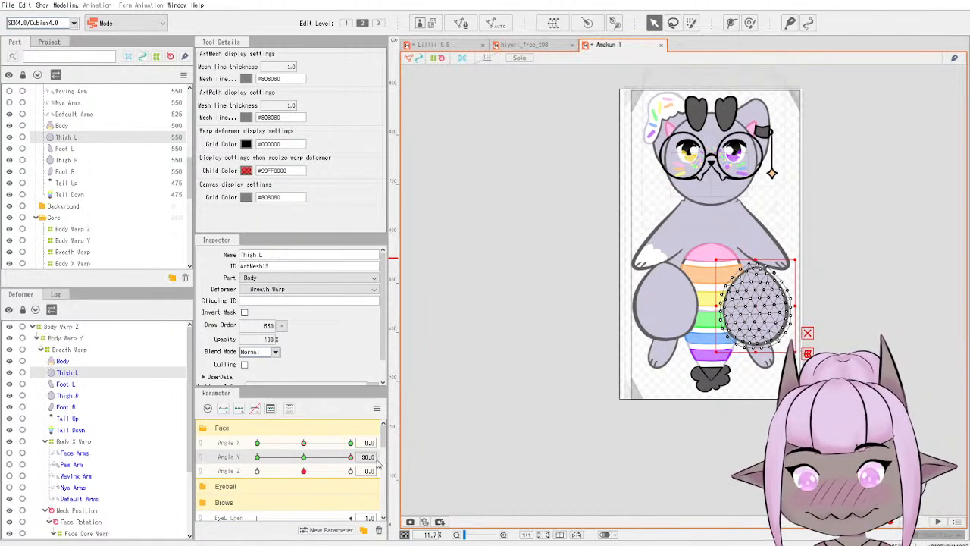
Apply Reflect Motion to Thigh L, shift it inward and slightly up at Angle Y -30, and return Angle Y to 0.
{"action": "left_click", "coordinate": [377, 408]}
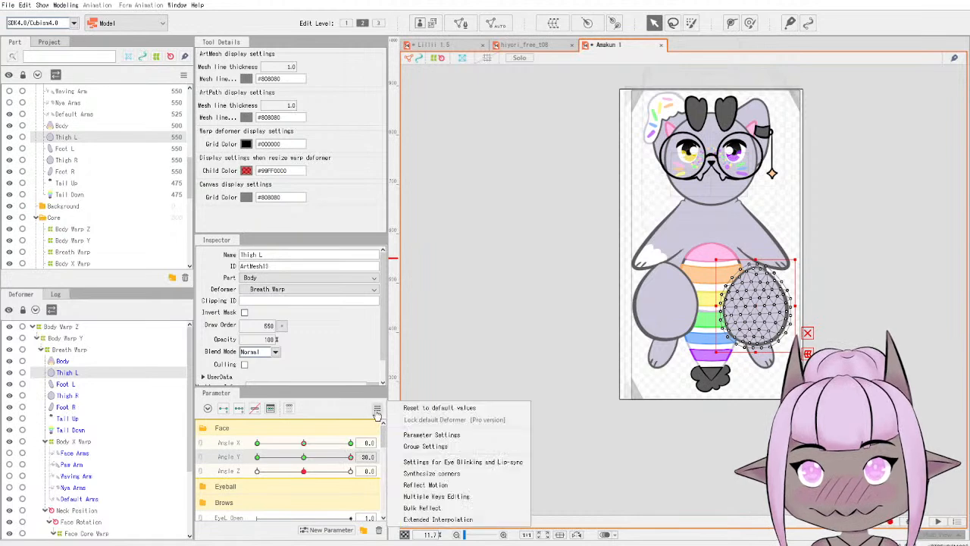
{"action": "left_click", "coordinate": [442, 485]}
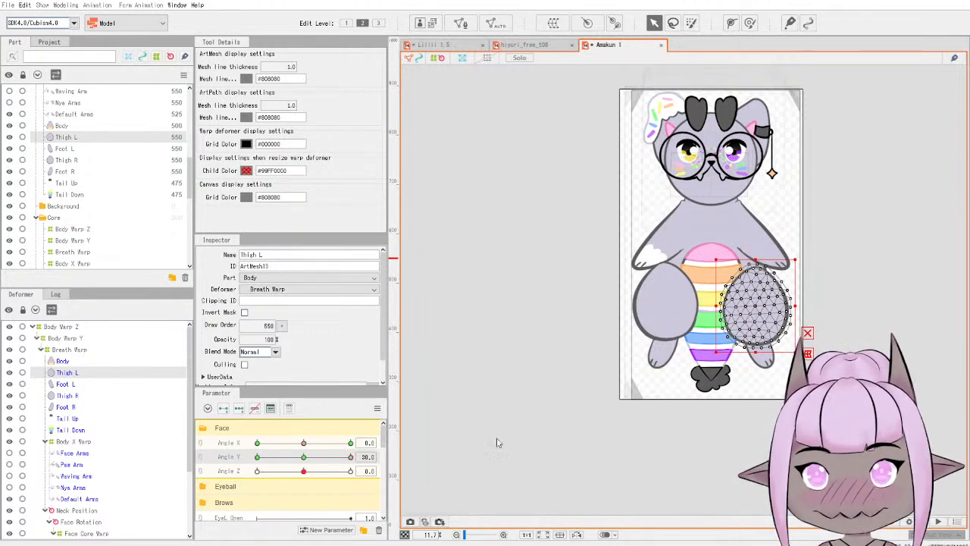
{"action": "left_click", "coordinate": [257, 456]}
{"action": "mouse_move", "coordinate": [354, 459]}
{"action": "left_mouse_down"}
{"action": "mouse_move", "coordinate": [238, 462]}
{"action": "mouse_move", "coordinate": [362, 457]}
{"action": "left_mouse_up"}
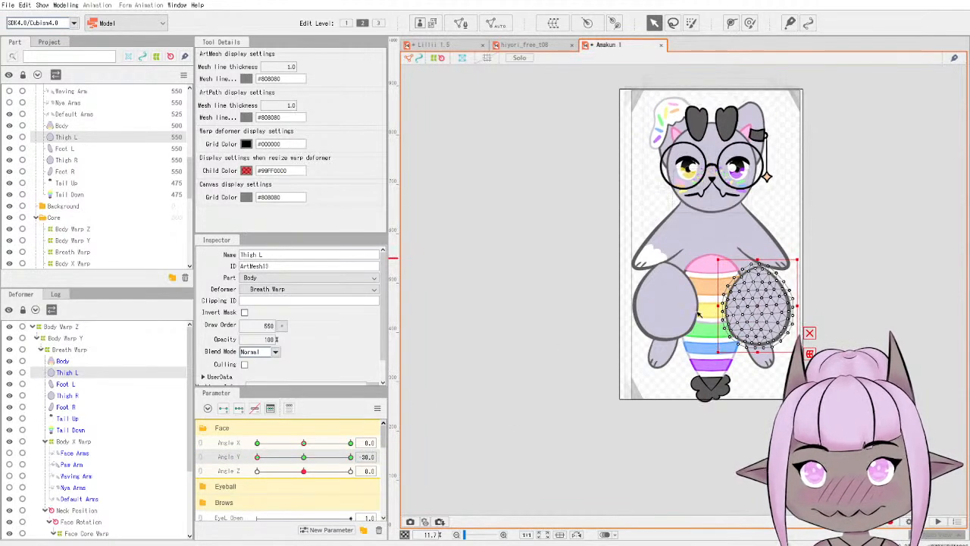
{"action": "left_click_drag", "start_coordinate": [760, 304], "coordinate": [751, 302]}
{"action": "left_click_drag", "start_coordinate": [257, 457], "coordinate": [304, 457]}
Move Thigh R slightly down and inward at Angle Y 30 and inward toward the belly at -30, then return Angle Y to 0.
{"action": "left_click", "coordinate": [66, 395]}
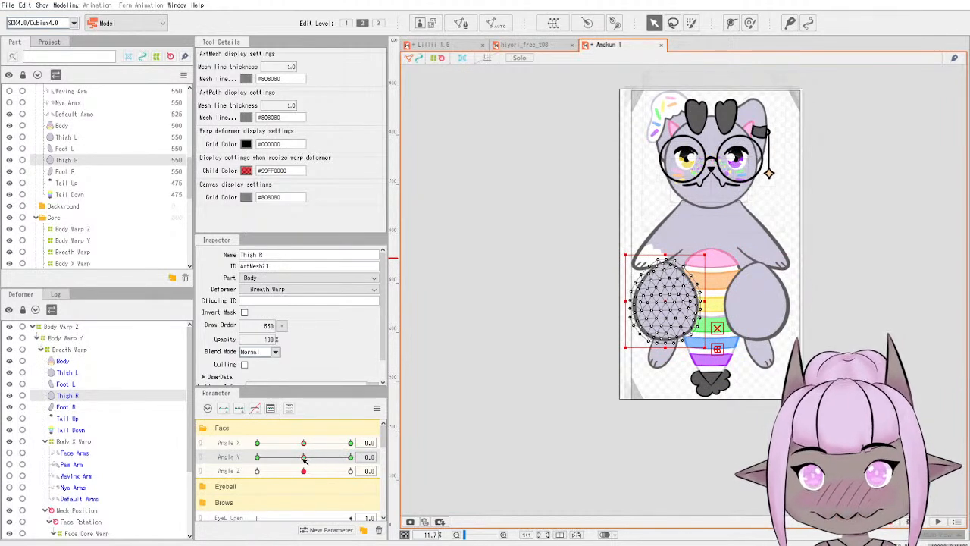
{"action": "left_click_drag", "start_coordinate": [304, 458], "coordinate": [380, 464]}
{"action": "left_click_drag", "start_coordinate": [663, 300], "coordinate": [666, 308]}
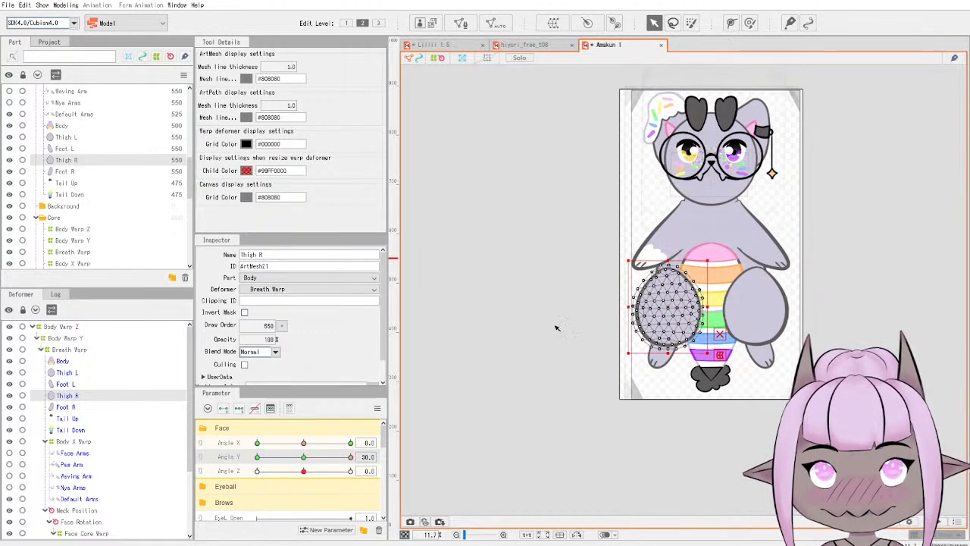
{"action": "left_click_drag", "start_coordinate": [352, 457], "coordinate": [240, 457]}
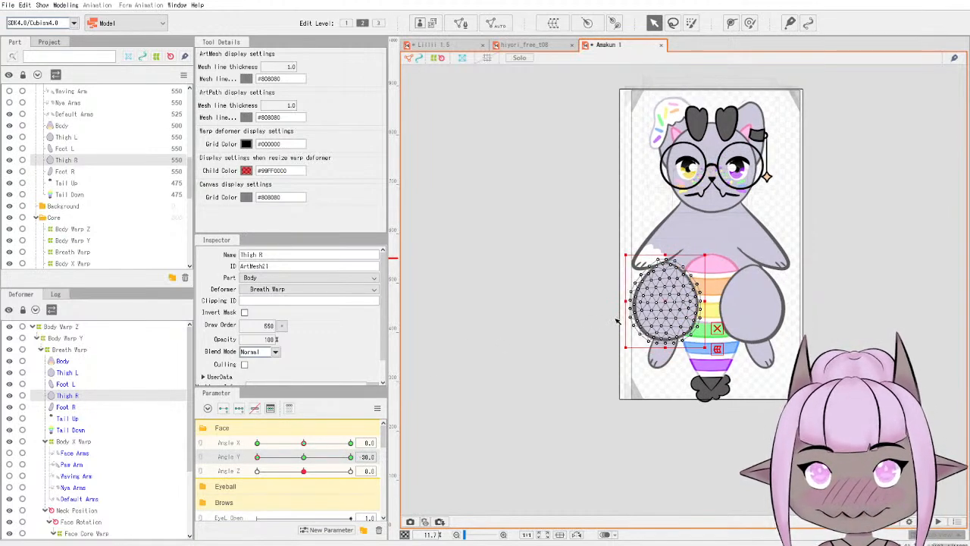
{"action": "left_click_drag", "start_coordinate": [666, 301], "coordinate": [673, 301]}
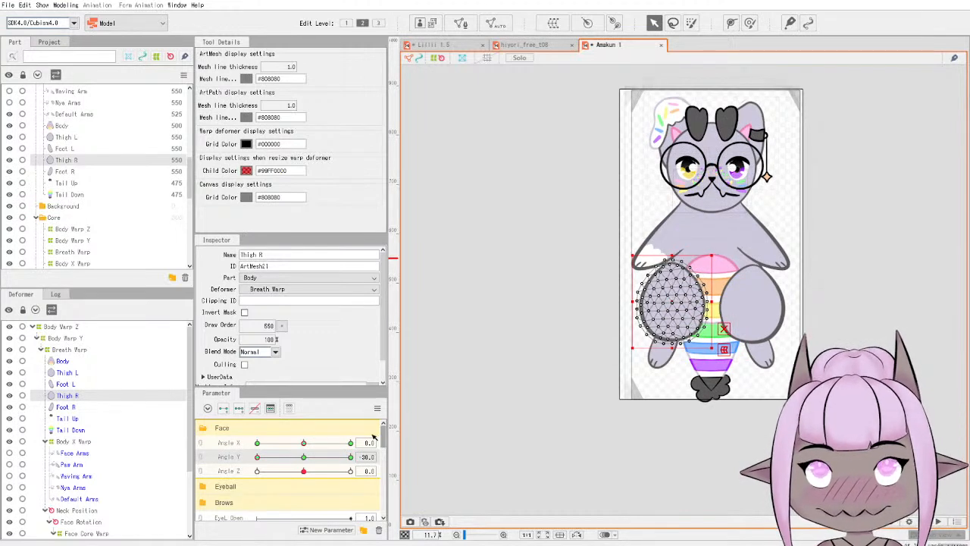
{"action": "mouse_move", "coordinate": [257, 458]}
{"action": "left_mouse_down"}
{"action": "mouse_move", "coordinate": [363, 458]}
{"action": "mouse_move", "coordinate": [247, 459]}
{"action": "mouse_move", "coordinate": [388, 457]}
{"action": "mouse_move", "coordinate": [283, 455]}
{"action": "mouse_move", "coordinate": [342, 447]}
{"action": "mouse_move", "coordinate": [210, 443]}
{"action": "mouse_move", "coordinate": [369, 444]}
{"action": "mouse_move", "coordinate": [243, 457]}
{"action": "mouse_move", "coordinate": [267, 458]}
{"action": "left_mouse_up"}
{"action": "left_click", "coordinate": [301, 458]}
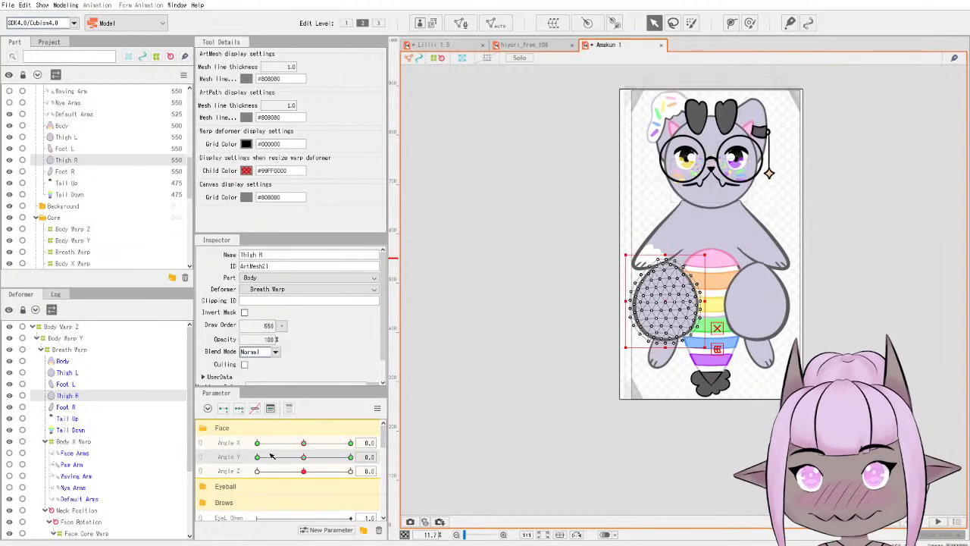
Add three Angle Y keys to Foot L, and at Angle Y 30 lower it and rotate it to point nearly straight down.
{"action": "left_click", "coordinate": [77, 384]}
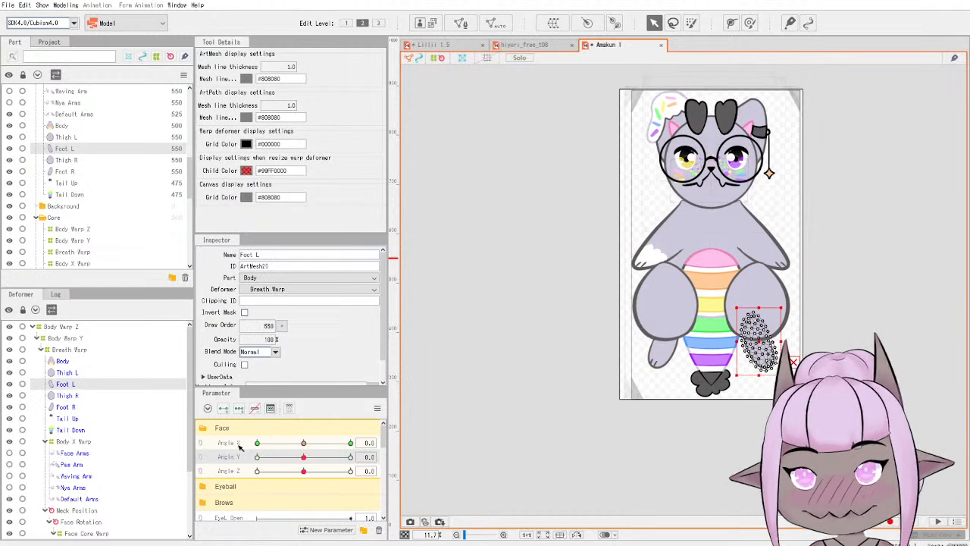
{"action": "left_click", "coordinate": [236, 410]}
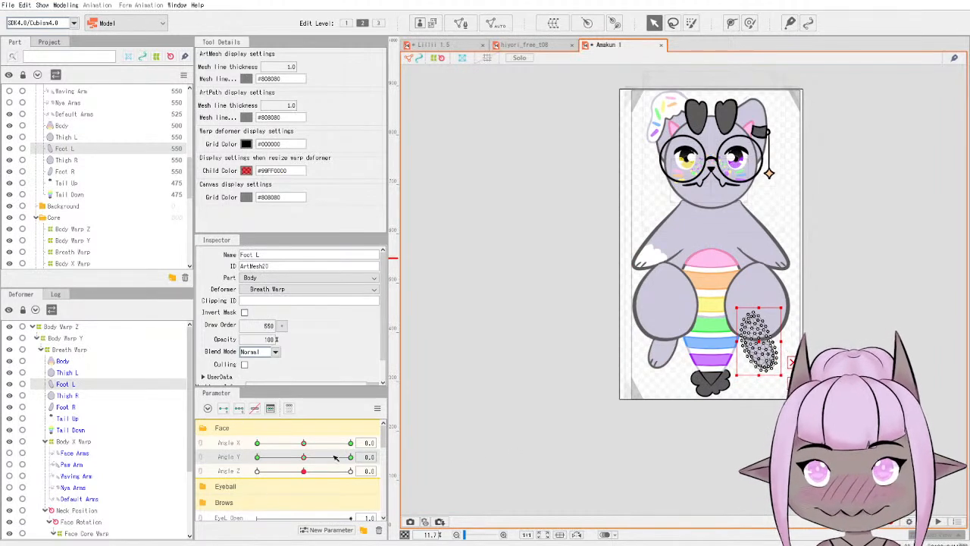
{"action": "left_click_drag", "start_coordinate": [302, 461], "coordinate": [389, 463]}
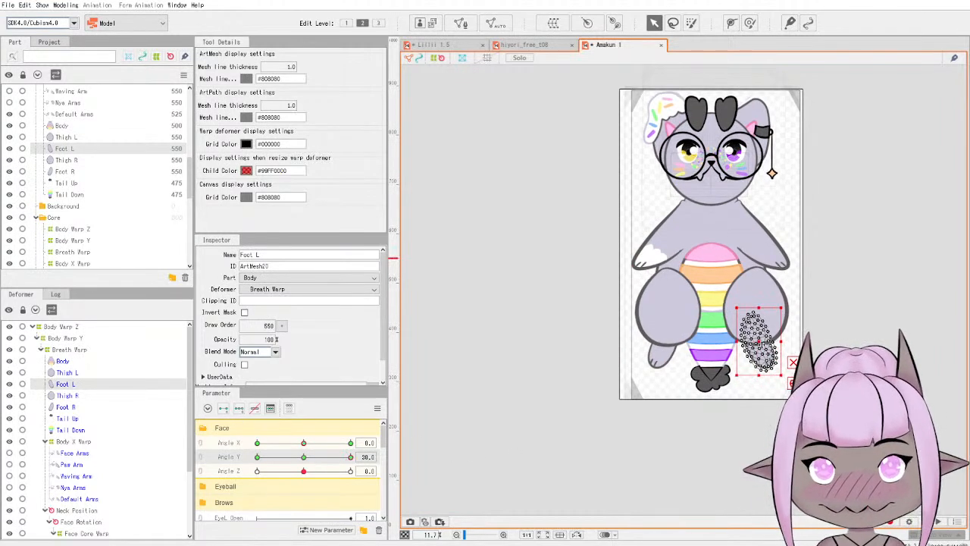
{"action": "left_click_drag", "start_coordinate": [759, 344], "coordinate": [757, 351]}
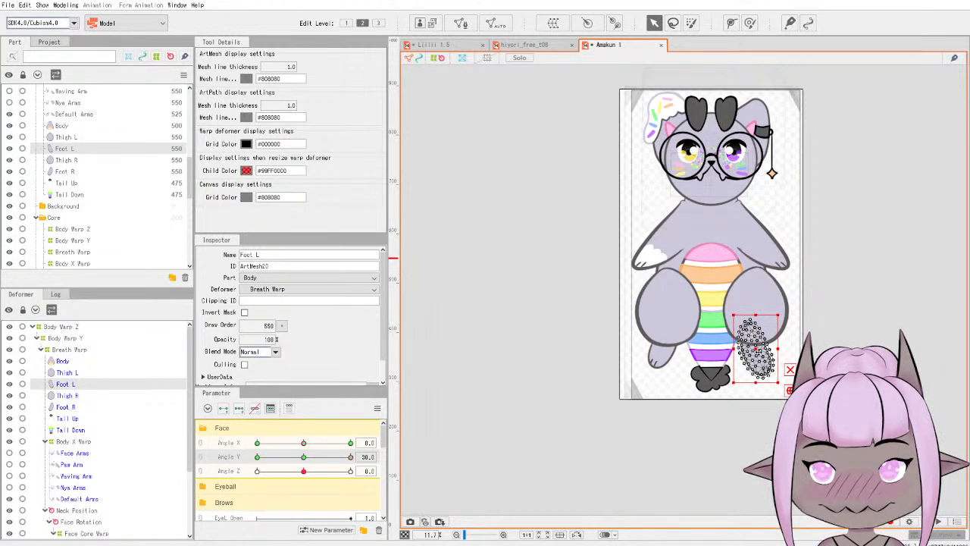
{"action": "left_click_drag", "start_coordinate": [758, 350], "coordinate": [758, 353]}
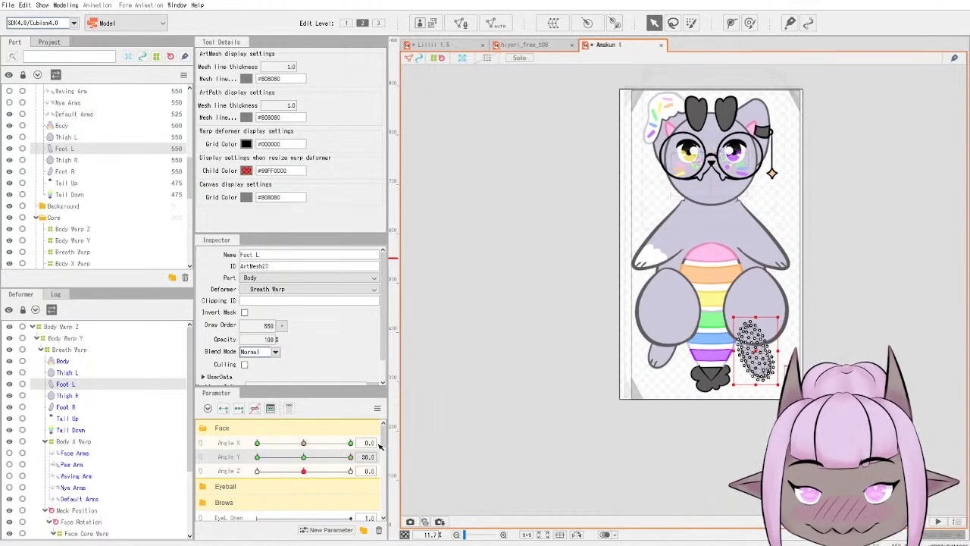
{"action": "left_click_drag", "start_coordinate": [351, 456], "coordinate": [383, 443]}
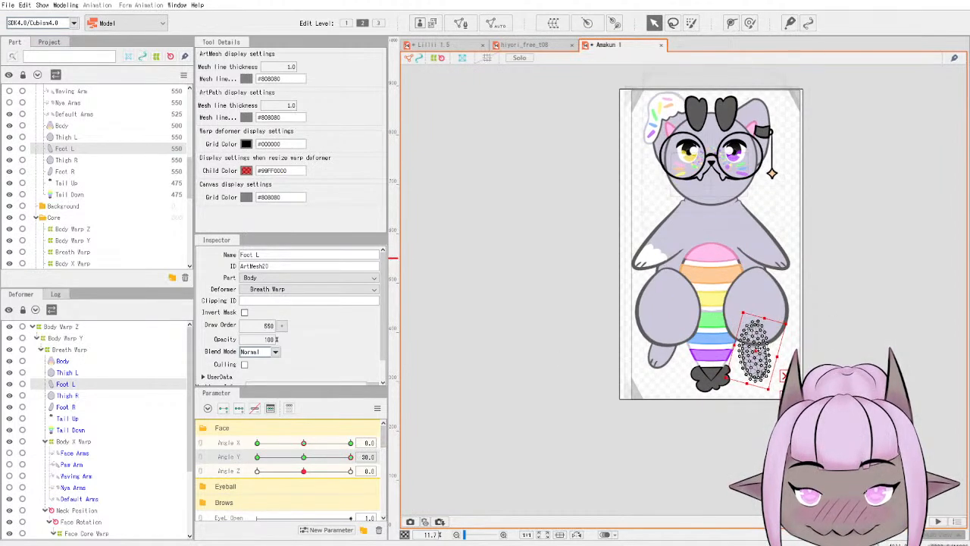
{"action": "left_click_drag", "start_coordinate": [325, 458], "coordinate": [412, 459]}
{"action": "left_click_drag", "start_coordinate": [215, 474], "coordinate": [415, 461]}
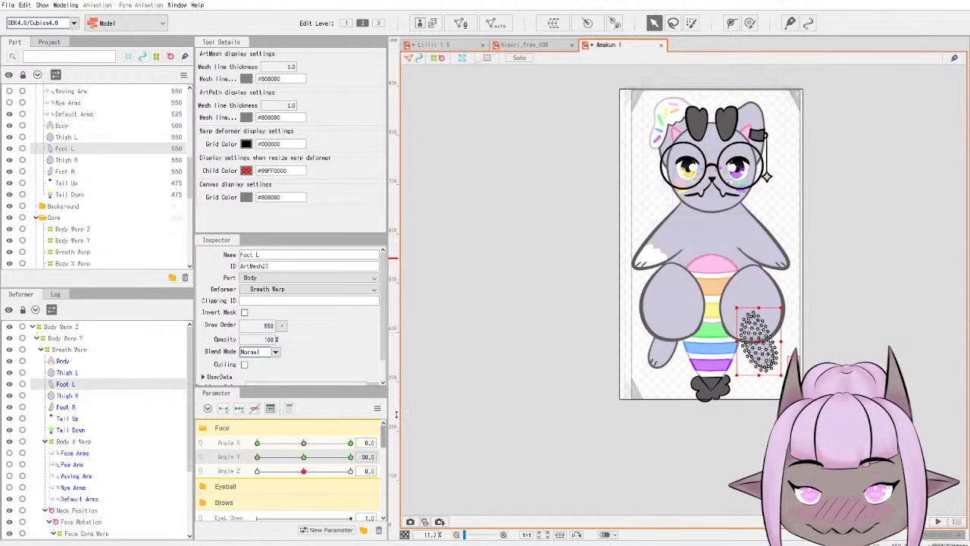
Apply Reflect Motion to Foot L from its Angle Y 30 pose and check the mirrored pose at Angle Y -30.
{"action": "left_click", "coordinate": [350, 457]}
{"action": "left_click_drag", "start_coordinate": [351, 459], "coordinate": [355, 458]}
{"action": "left_click", "coordinate": [377, 410]}
{"action": "left_click", "coordinate": [438, 485]}
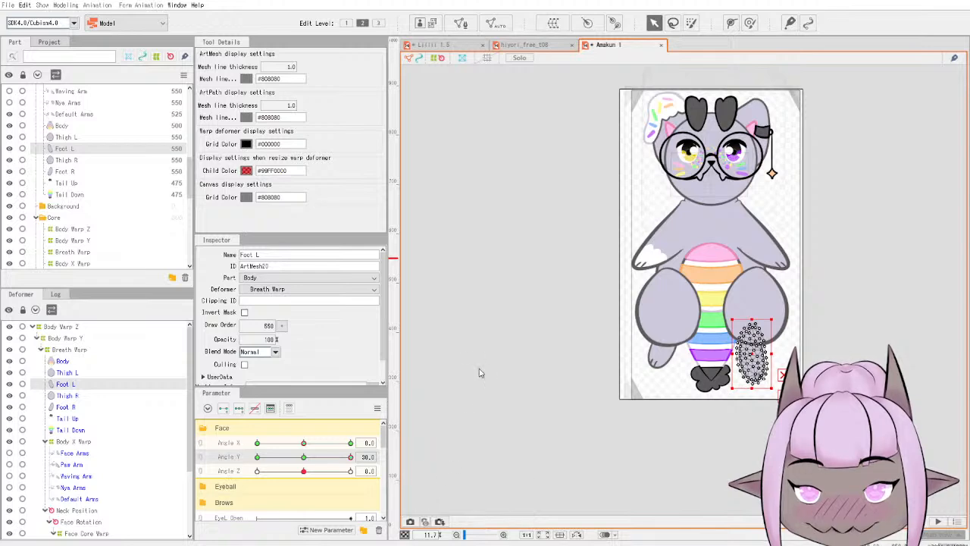
{"action": "left_click_drag", "start_coordinate": [351, 458], "coordinate": [400, 463]}
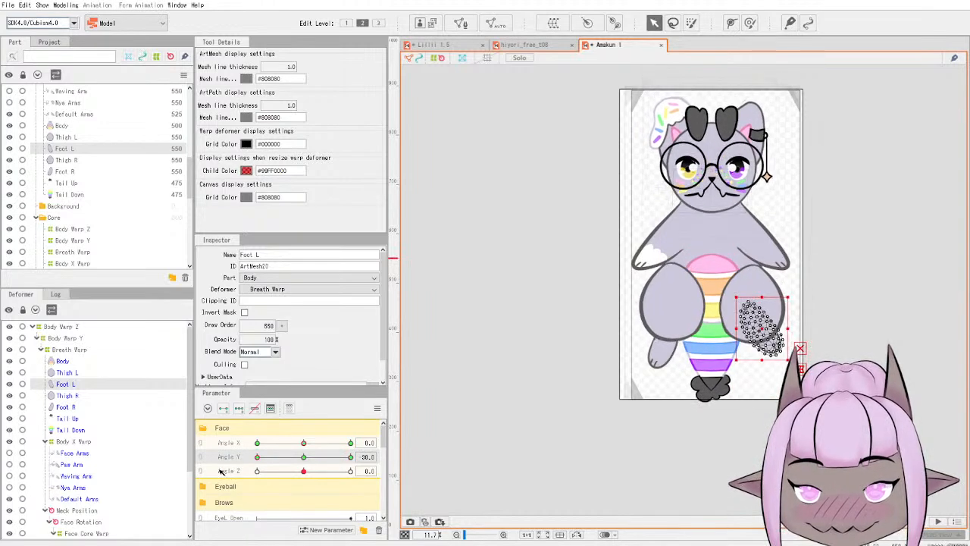
At Angle Y 30, lower Foot R and rotate it to point nearly straight down, matching Foot L.
{"action": "left_click", "coordinate": [67, 407]}
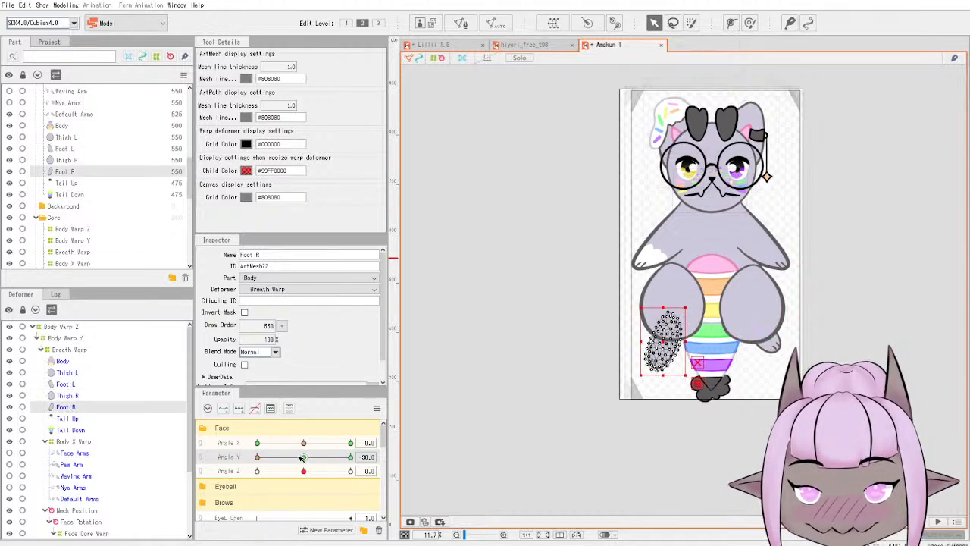
{"action": "left_click_drag", "start_coordinate": [303, 457], "coordinate": [386, 456]}
{"action": "left_click_drag", "start_coordinate": [663, 383], "coordinate": [673, 381]}
{"action": "left_click_drag", "start_coordinate": [667, 346], "coordinate": [672, 355]}
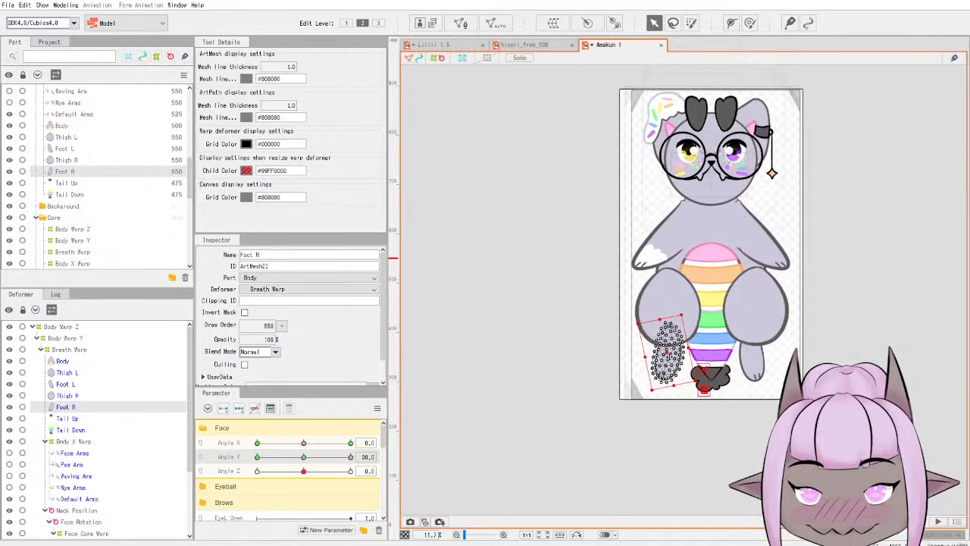
{"action": "left_click", "coordinate": [678, 396]}
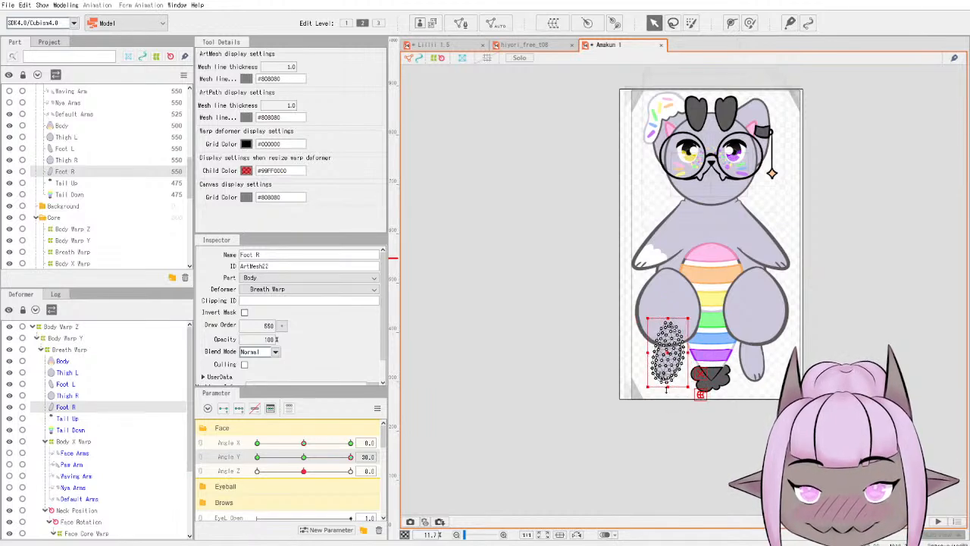
{"action": "left_click_drag", "start_coordinate": [669, 394], "coordinate": [681, 392]}
{"action": "left_click_drag", "start_coordinate": [667, 355], "coordinate": [671, 356]}
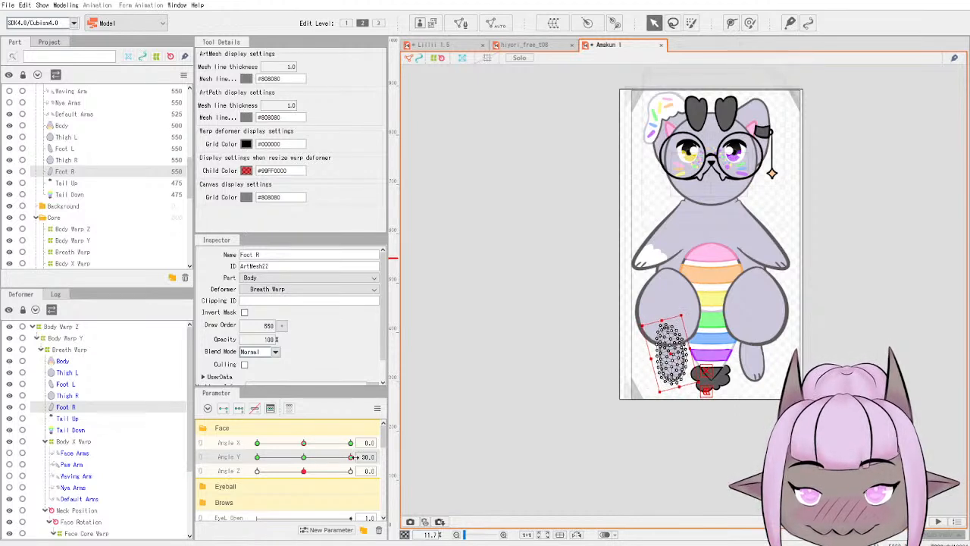
Apply Reflect Motion to Foot R from its Angle Y 30 pose and check the result at Angle Y -30.
{"action": "left_click", "coordinate": [378, 409]}
{"action": "left_click", "coordinate": [457, 486]}
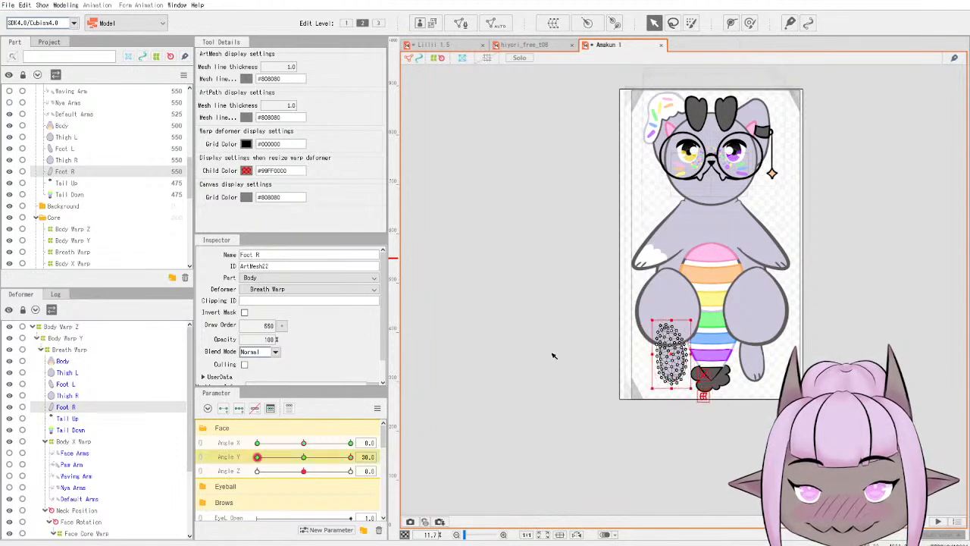
{"action": "left_click_drag", "start_coordinate": [304, 457], "coordinate": [230, 460]}
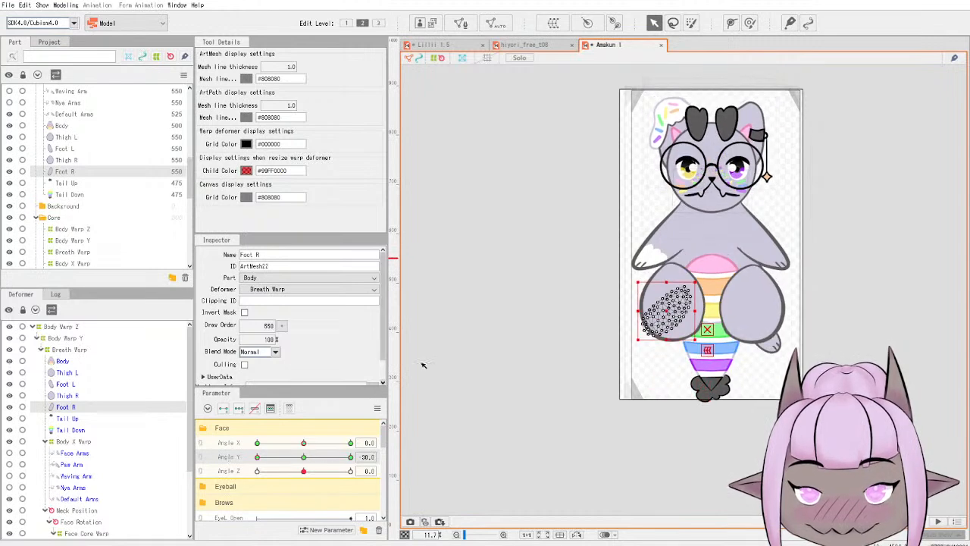
At Angle Y -30, lower Foot R and rotate it counterclockwise to a steeper angle, leaving only its tip below the thigh.
{"action": "left_click_drag", "start_coordinate": [667, 311], "coordinate": [667, 322]}
{"action": "left_click_drag", "start_coordinate": [661, 358], "coordinate": [676, 364]}
{"action": "left_click_drag", "start_coordinate": [665, 324], "coordinate": [666, 323]}
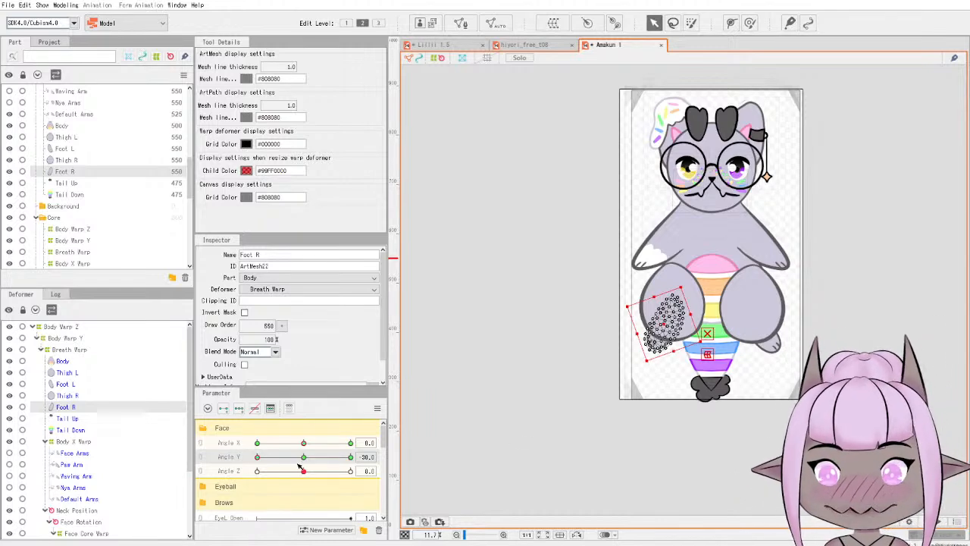
{"action": "left_click_drag", "start_coordinate": [258, 458], "coordinate": [354, 460]}
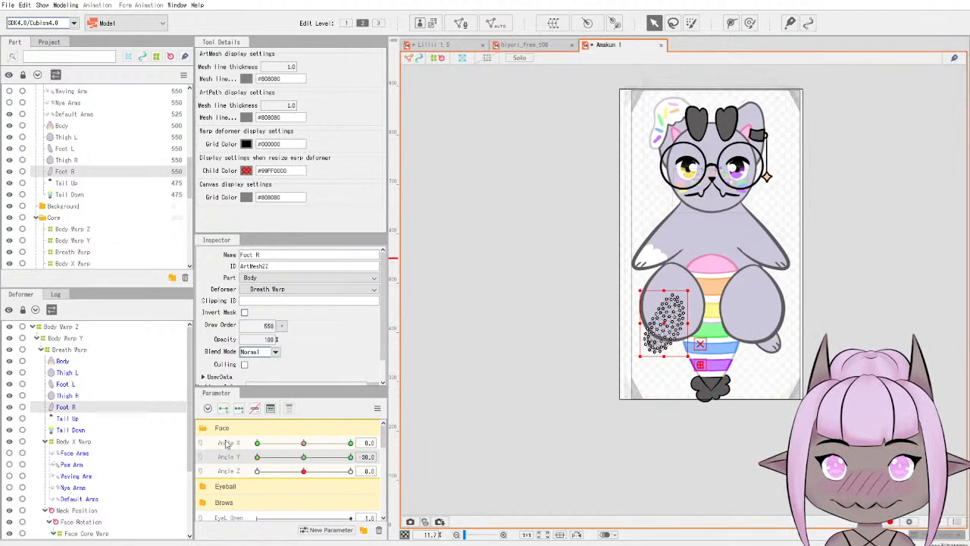
{"action": "left_click", "coordinate": [467, 407]}
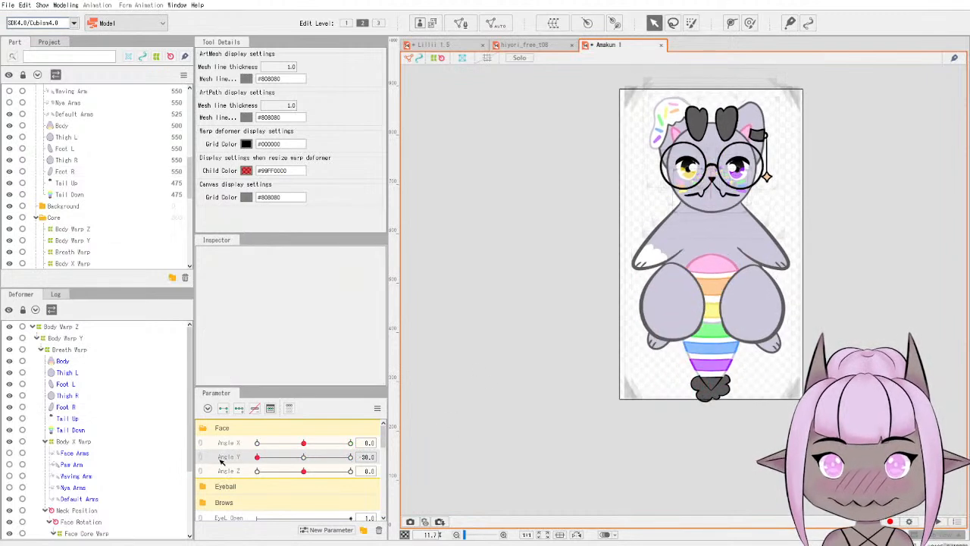
{"action": "left_click_drag", "start_coordinate": [388, 446], "coordinate": [208, 446]}
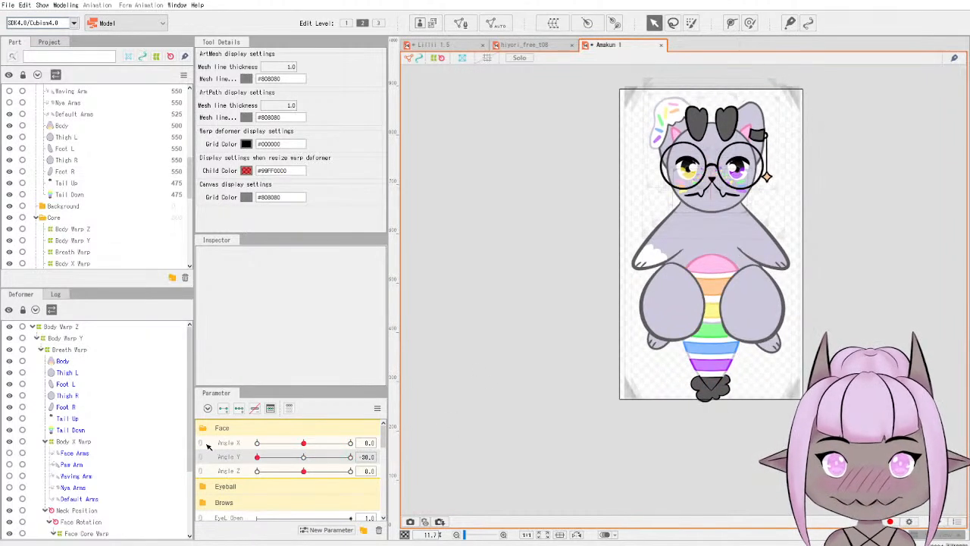
{"action": "left_click", "coordinate": [66, 407]}
{"action": "left_click_drag", "start_coordinate": [663, 324], "coordinate": [666, 328]}
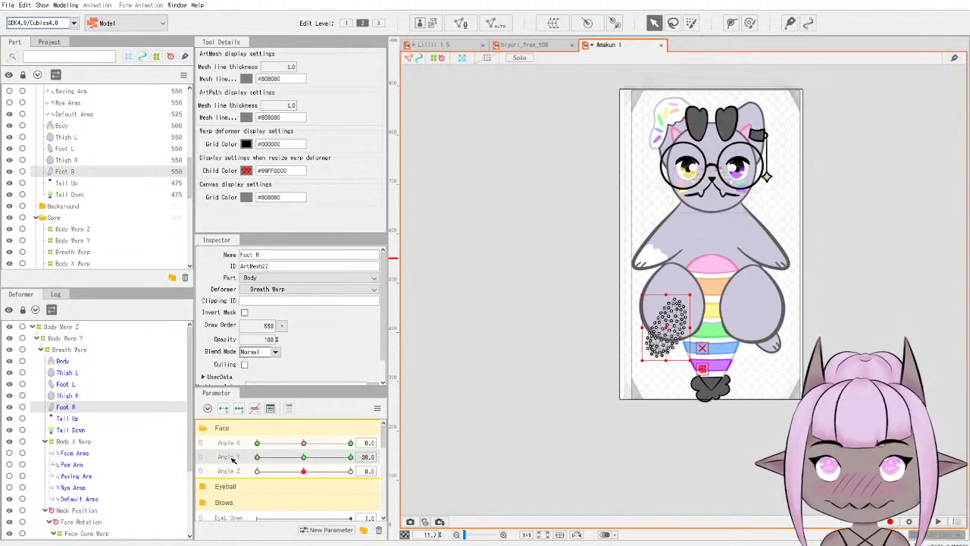
Shift the Body X Warp slightly up at Angle Y 30 and slightly down at Angle Y -30.
{"action": "left_click", "coordinate": [79, 442]}
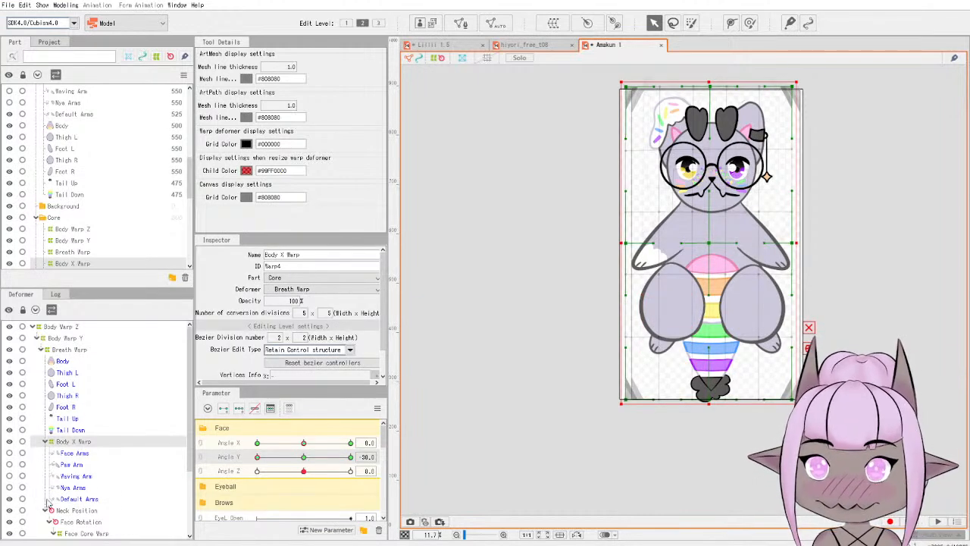
{"action": "left_click_drag", "start_coordinate": [303, 457], "coordinate": [353, 457]}
{"action": "left_click_drag", "start_coordinate": [705, 244], "coordinate": [708, 237]}
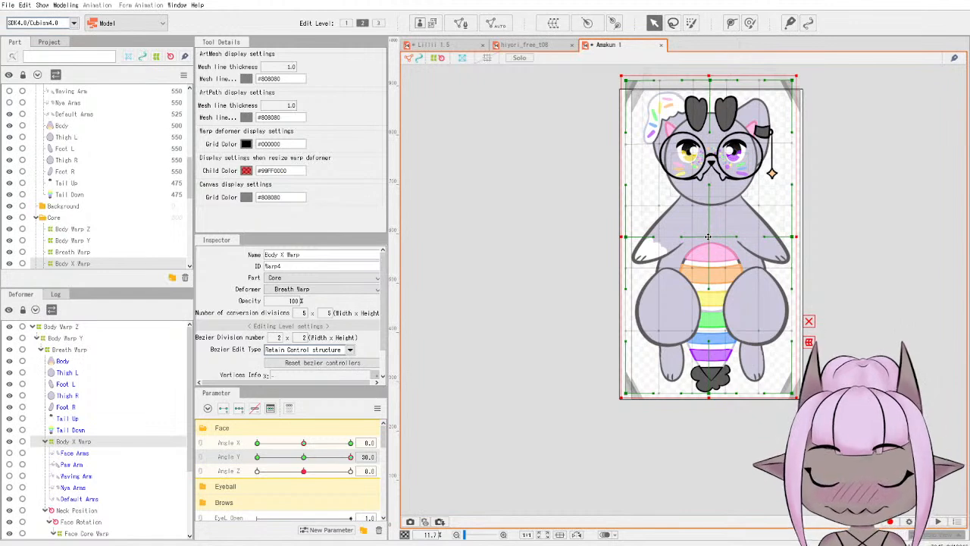
{"action": "left_click_drag", "start_coordinate": [351, 457], "coordinate": [244, 459]}
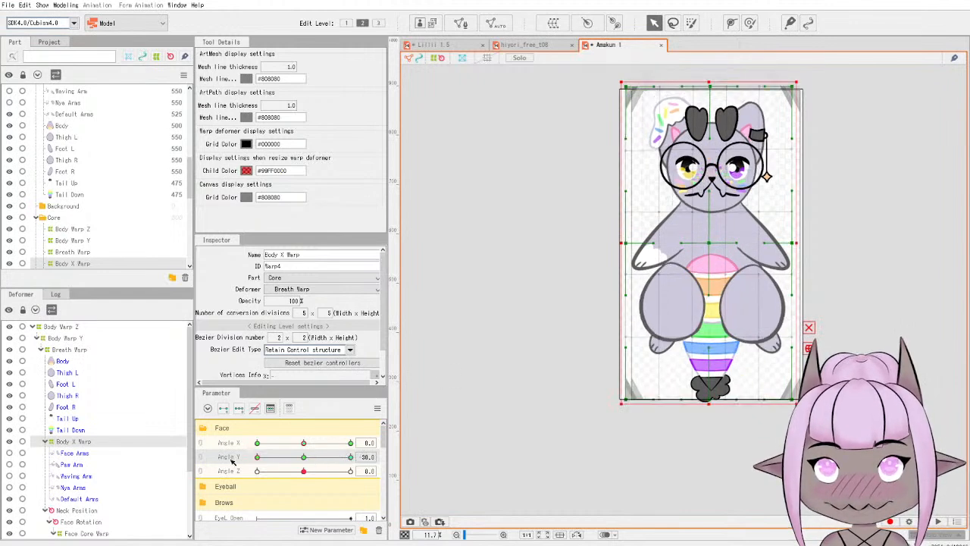
{"action": "left_click_drag", "start_coordinate": [706, 238], "coordinate": [710, 245]}
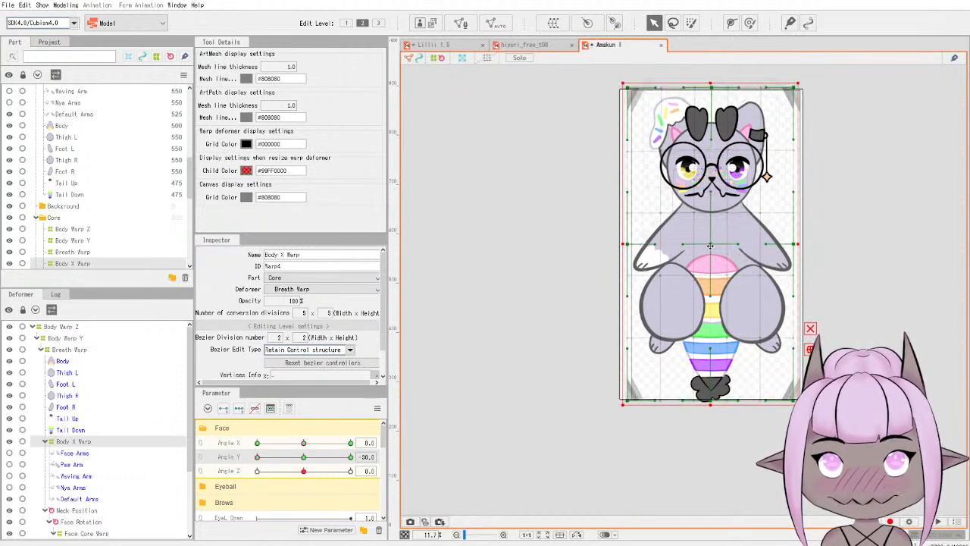
{"action": "left_click_drag", "start_coordinate": [304, 460], "coordinate": [243, 457]}
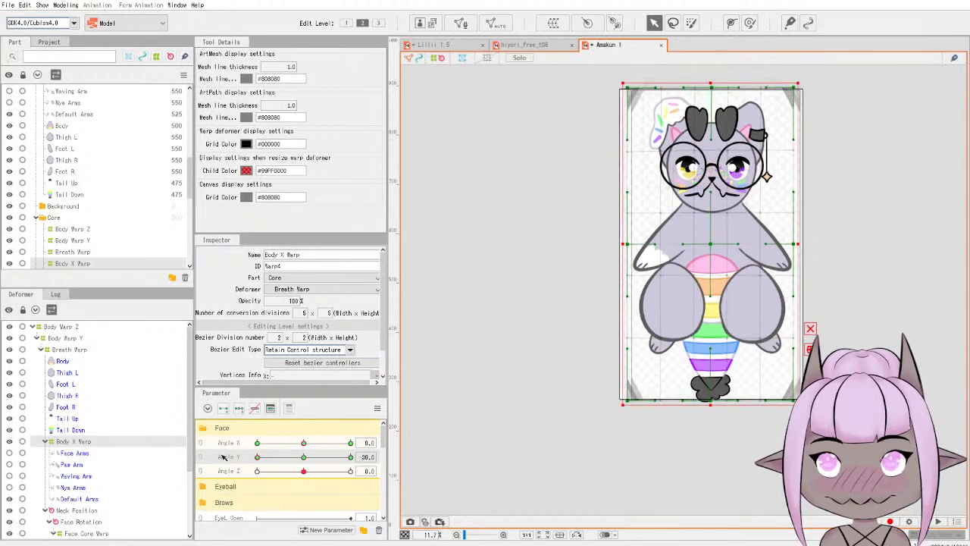
Display the Nya Arms in place of the Default Arms and check them across the Angle Y and Angle X ranges.
{"action": "left_click", "coordinate": [10, 498]}
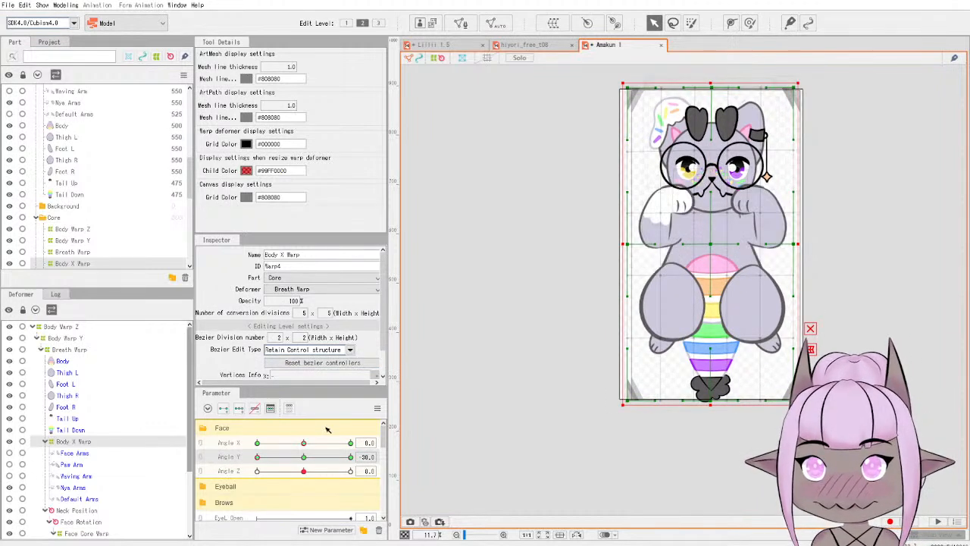
{"action": "left_click_drag", "start_coordinate": [304, 457], "coordinate": [379, 457]}
{"action": "left_click_drag", "start_coordinate": [125, 458], "coordinate": [362, 468]}
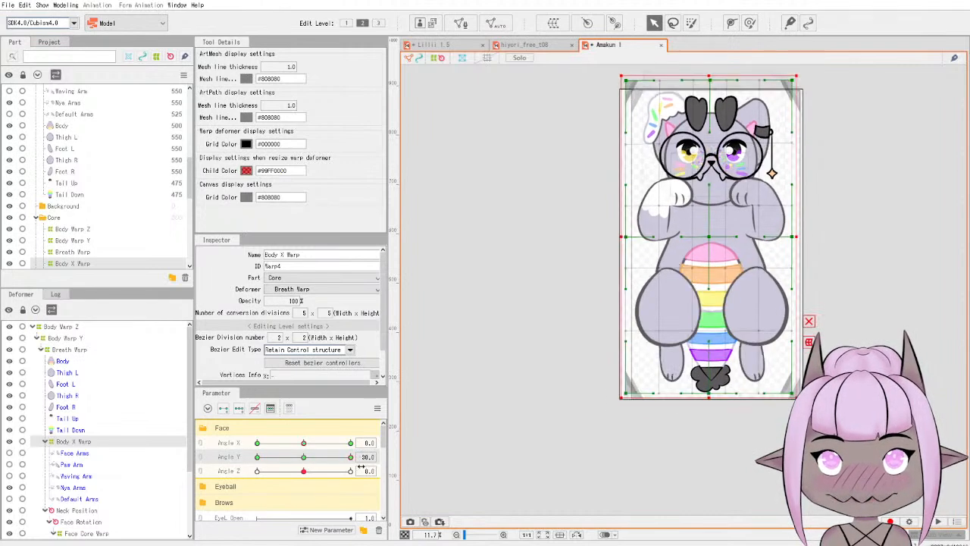
{"action": "left_click_drag", "start_coordinate": [225, 475], "coordinate": [358, 471]}
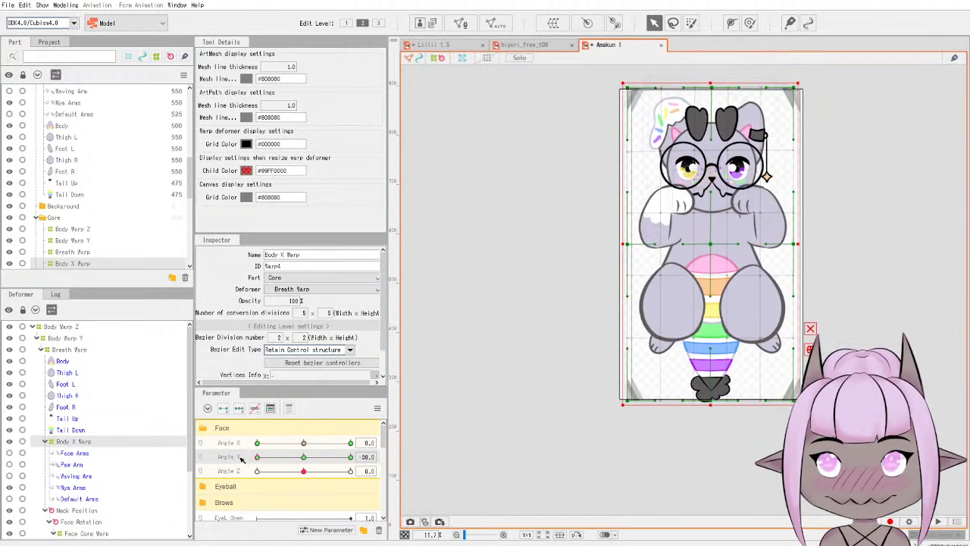
{"action": "left_click", "coordinate": [303, 457]}
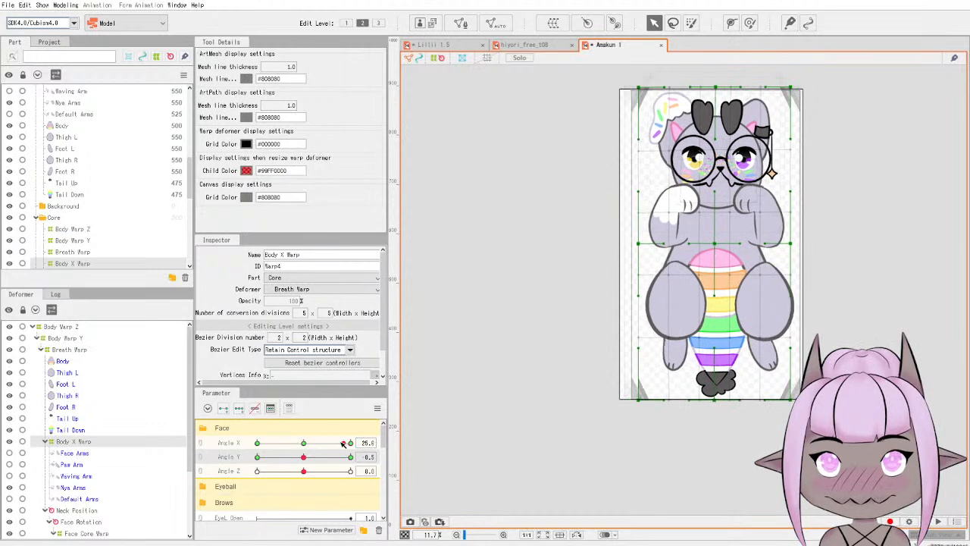
{"action": "left_click", "coordinate": [263, 443]}
{"action": "left_click", "coordinate": [258, 443]}
{"action": "left_click_drag", "start_coordinate": [364, 426], "coordinate": [304, 434]}
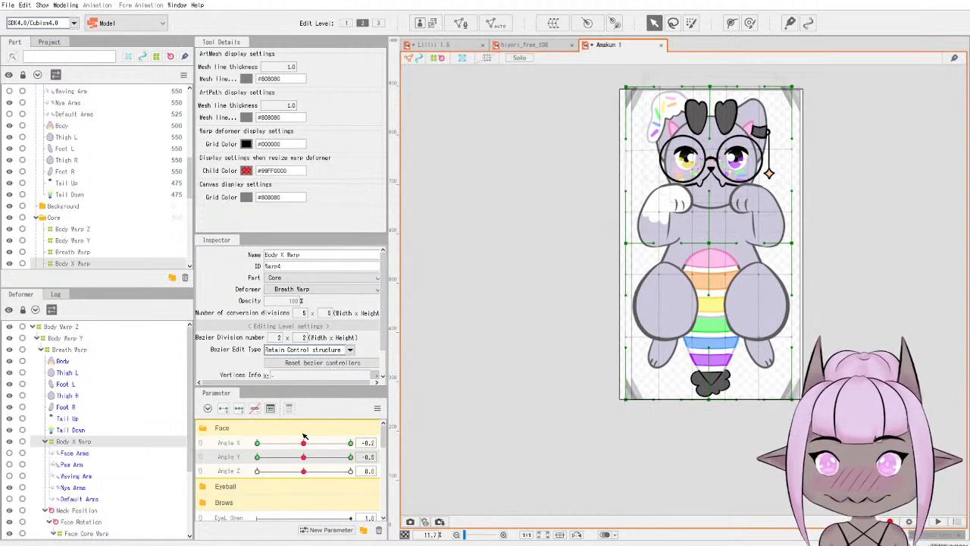
Add three Angle X keys to the Nya Arms and rotate the arms slightly clockwise at Angle X 30.
{"action": "left_click", "coordinate": [85, 486]}
{"action": "left_click_drag", "start_coordinate": [304, 444], "coordinate": [355, 448]}
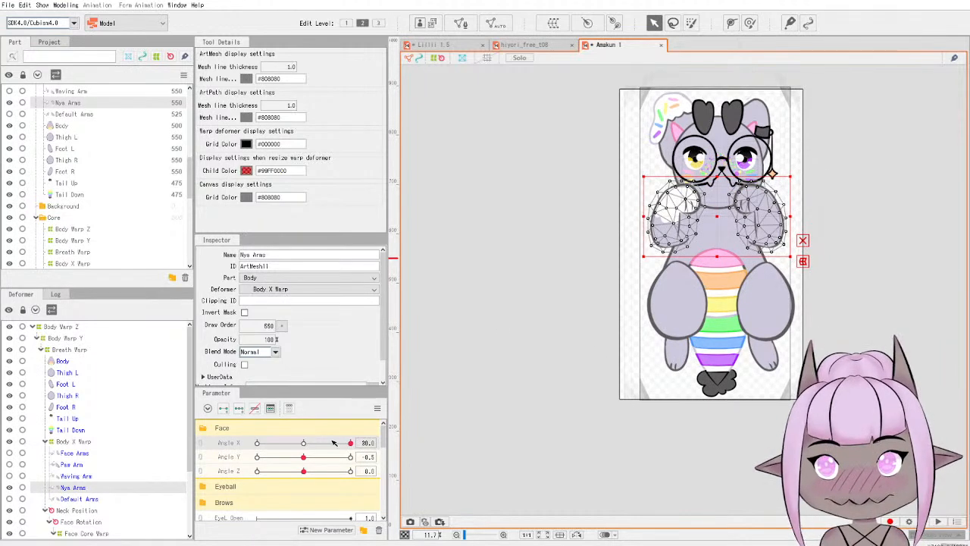
{"action": "mouse_move", "coordinate": [351, 443]}
{"action": "left_mouse_down"}
{"action": "mouse_move", "coordinate": [220, 437]}
{"action": "mouse_move", "coordinate": [352, 437]}
{"action": "left_mouse_up"}
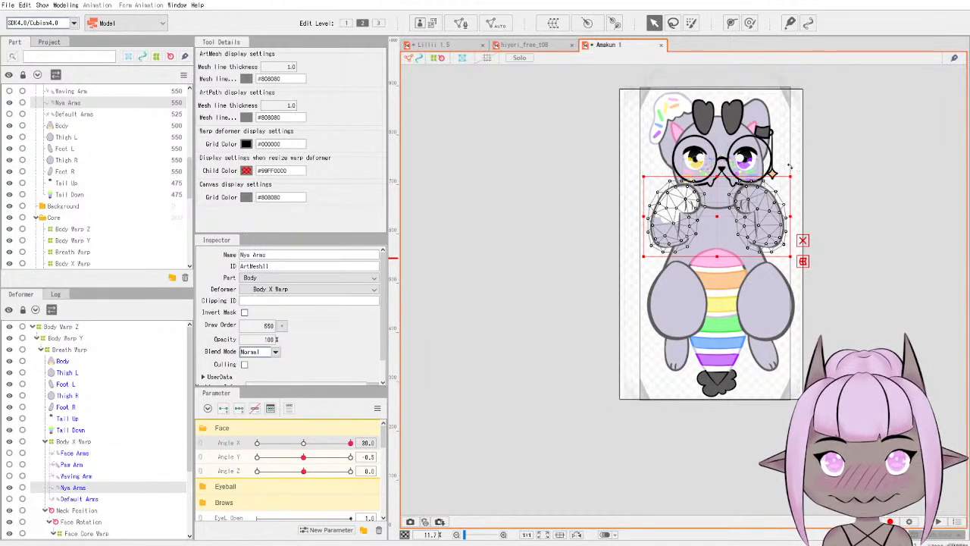
{"action": "left_click_drag", "start_coordinate": [790, 167], "coordinate": [793, 175]}
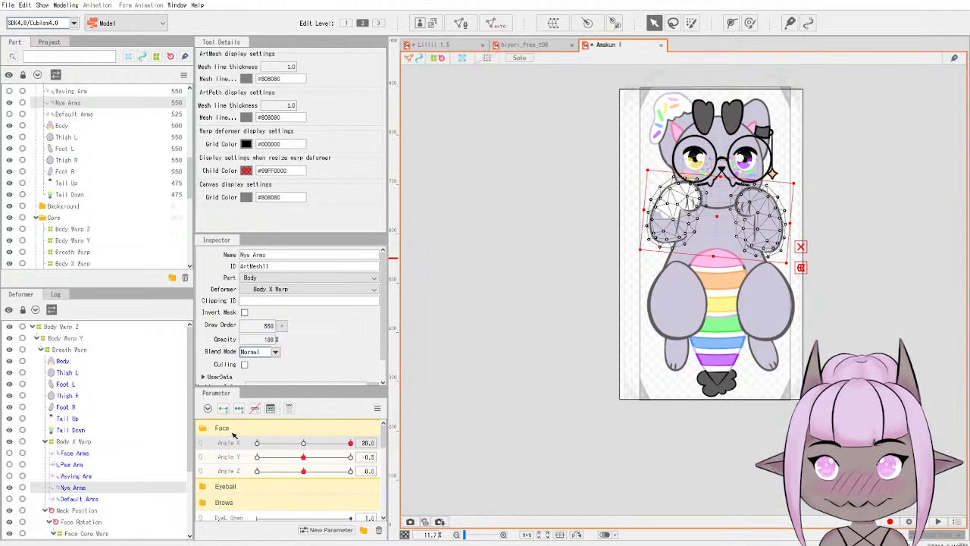
{"action": "key", "text": "ctrl+z"}
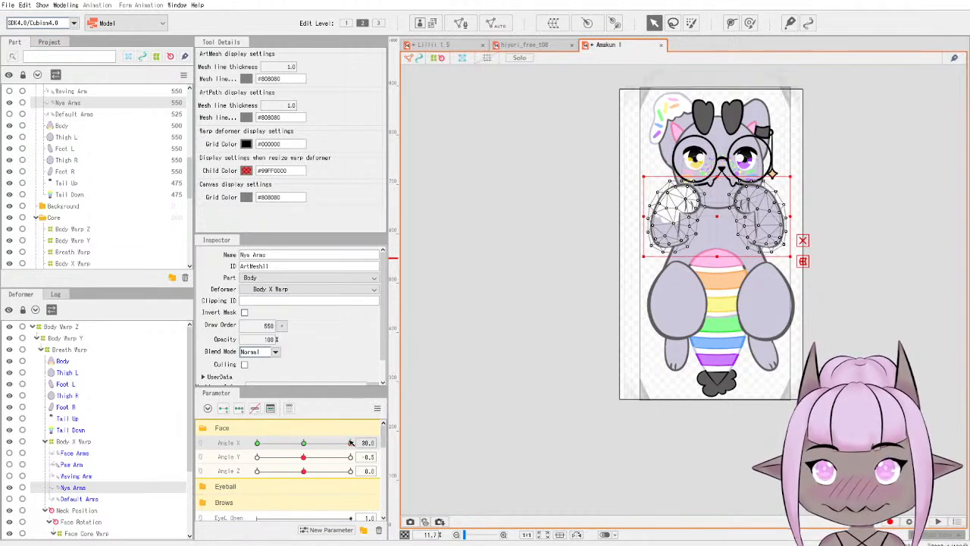
{"action": "left_click_drag", "start_coordinate": [793, 206], "coordinate": [793, 214]}
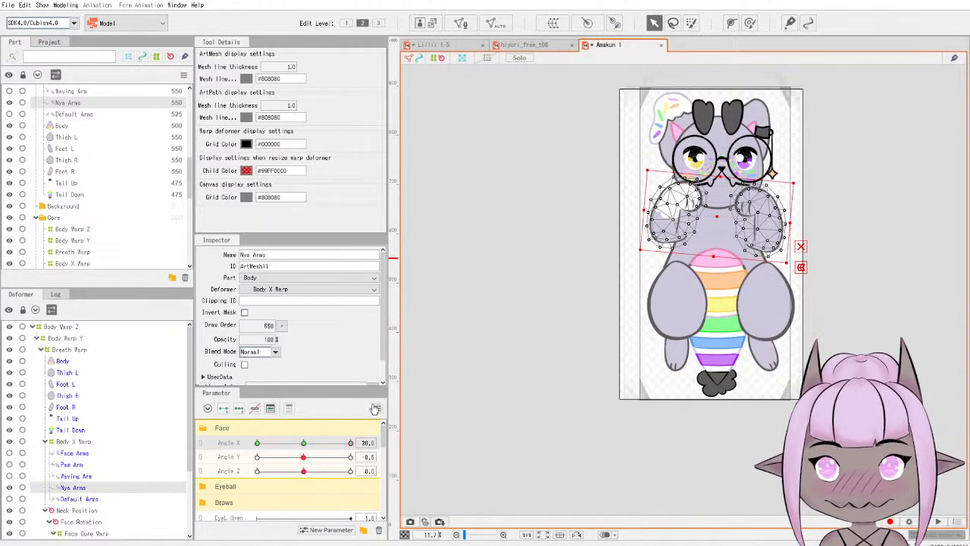
Apply Reflect Motion to the Nya Arms from their Angle X 30 pose and check both extremes of the turn.
{"action": "left_click", "coordinate": [377, 409]}
{"action": "left_click", "coordinate": [435, 488]}
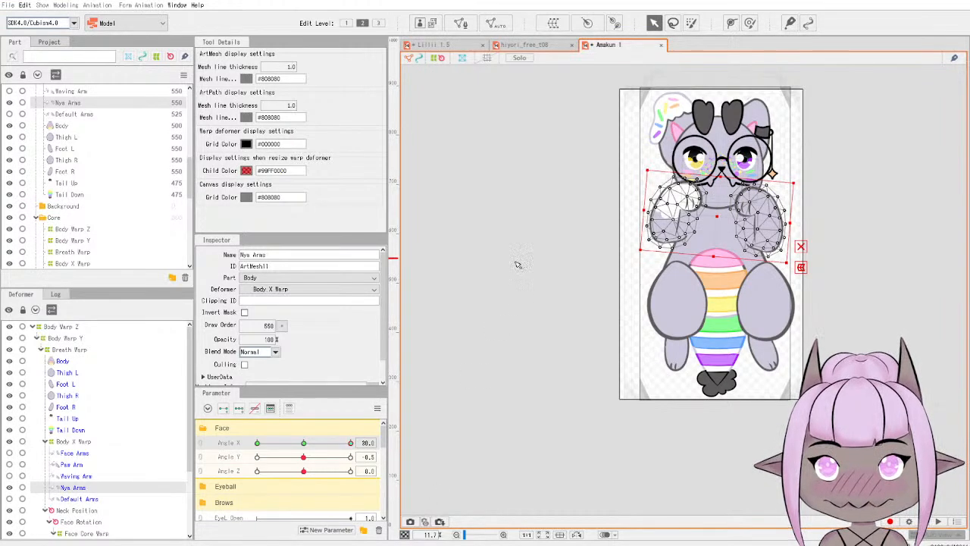
{"action": "mouse_move", "coordinate": [350, 443]}
{"action": "left_mouse_down"}
{"action": "mouse_move", "coordinate": [380, 443]}
{"action": "mouse_move", "coordinate": [257, 443]}
{"action": "mouse_move", "coordinate": [350, 443]}
{"action": "left_mouse_up"}
{"action": "left_click_drag", "start_coordinate": [350, 442], "coordinate": [256, 442]}
{"action": "left_click_drag", "start_coordinate": [256, 442], "coordinate": [303, 444]}
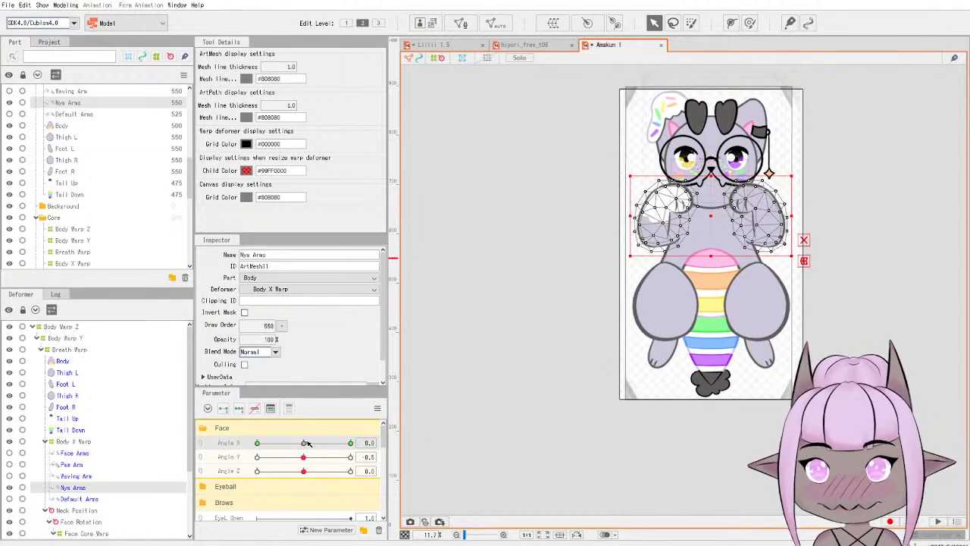
Display the Waving Arm in place of the Nya Arms and check it across the Angle X range.
{"action": "left_click", "coordinate": [10, 486]}
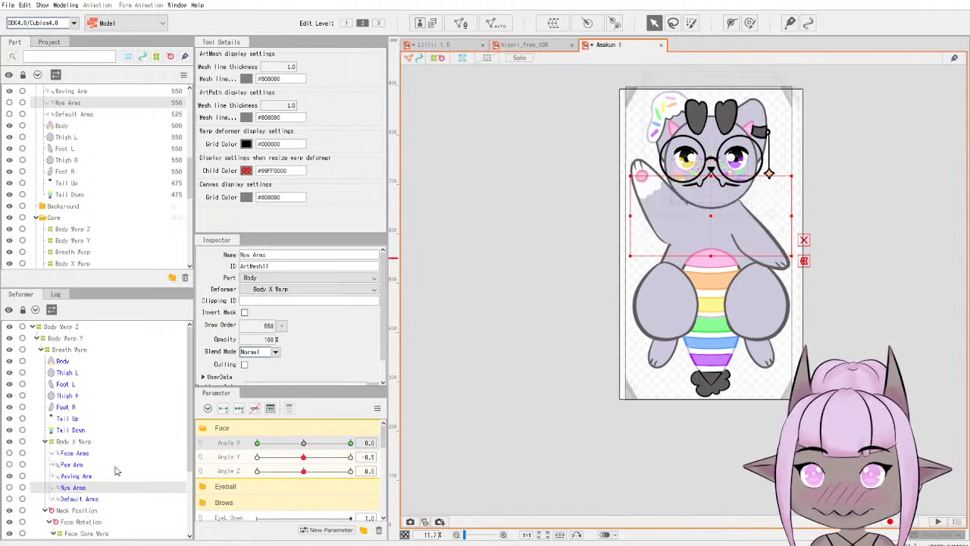
{"action": "left_click_drag", "start_coordinate": [304, 443], "coordinate": [367, 453]}
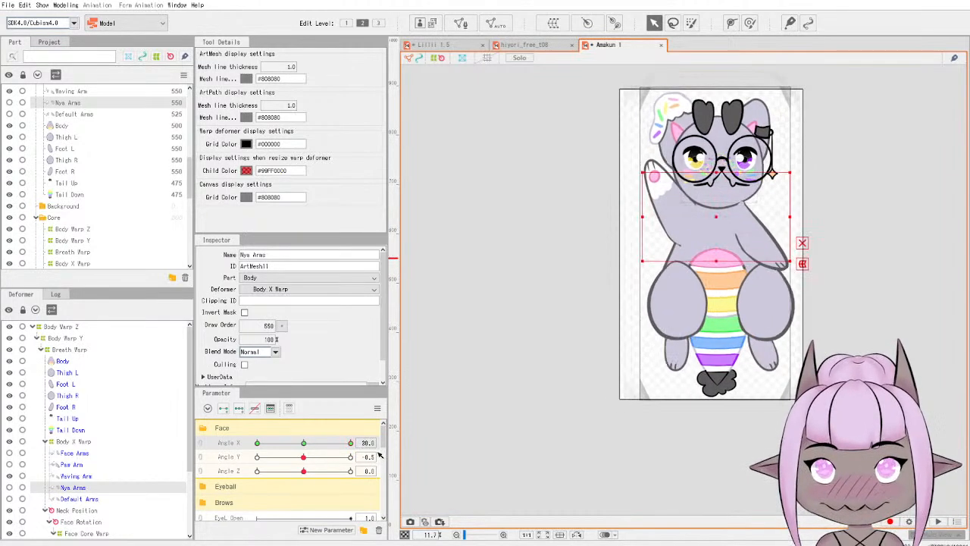
{"action": "left_click_drag", "start_coordinate": [253, 462], "coordinate": [382, 448]}
Add three Angle X keys to the Waving Arm, and at Angle X 30 stretch it outward on the raised-paw side with draw order 530.
{"action": "left_click", "coordinate": [79, 487]}
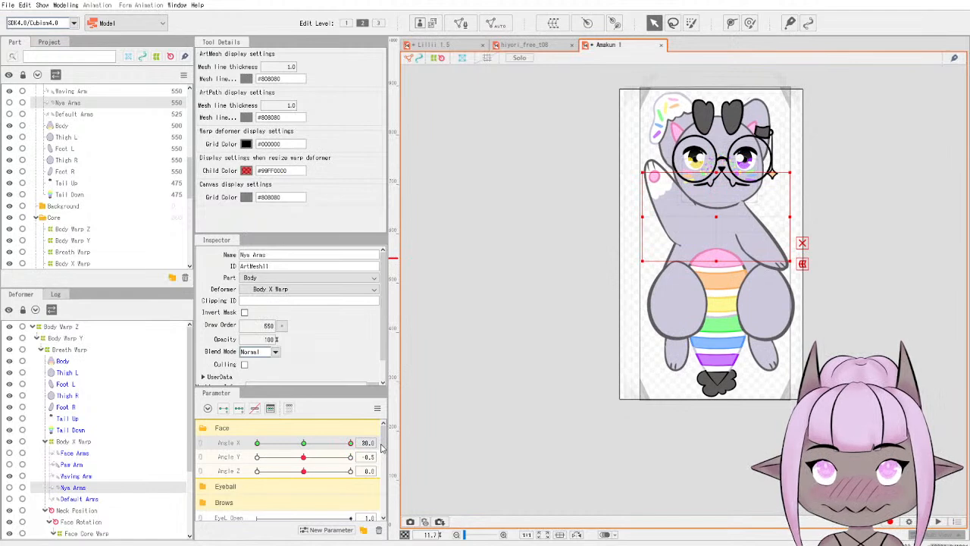
{"action": "left_click", "coordinate": [76, 475]}
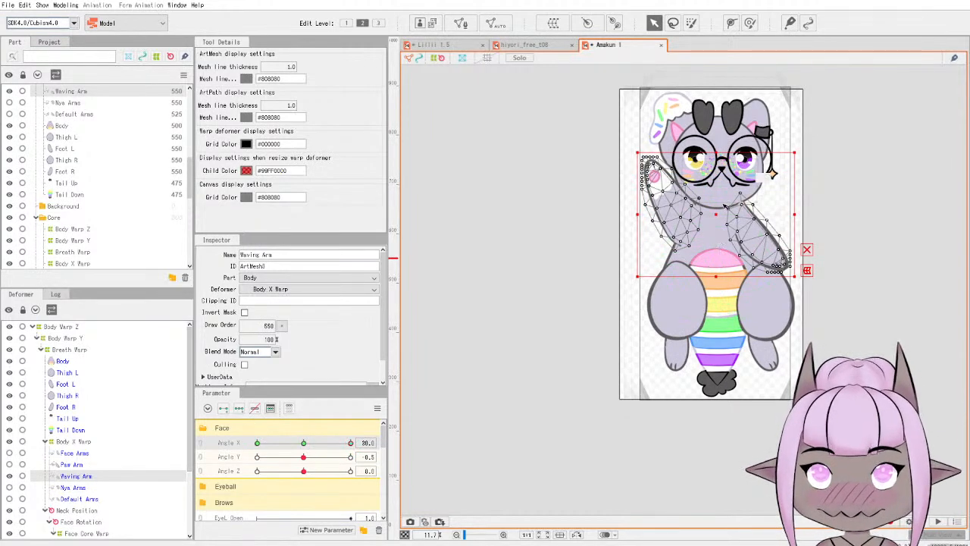
{"action": "left_click_drag", "start_coordinate": [638, 216], "coordinate": [627, 216]}
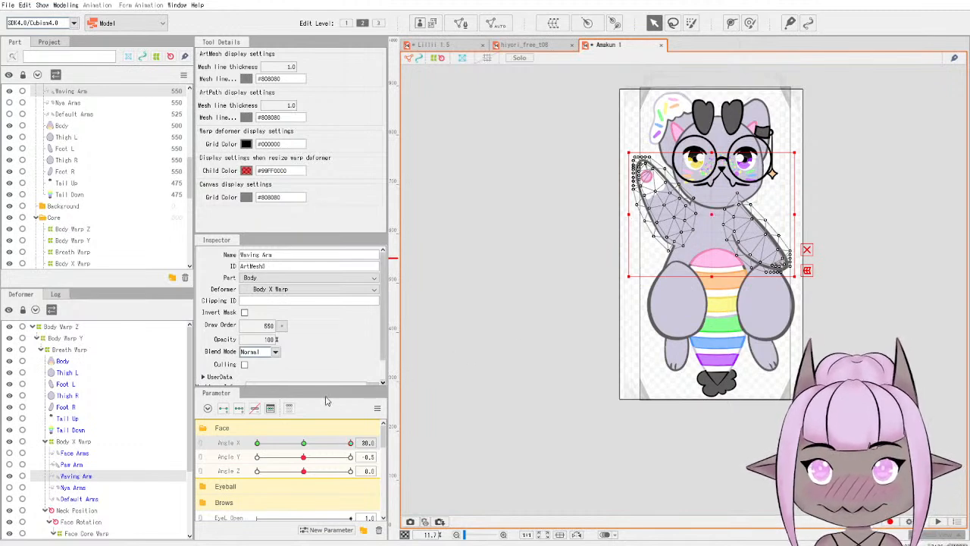
{"action": "left_click_drag", "start_coordinate": [282, 326], "coordinate": [279, 326]}
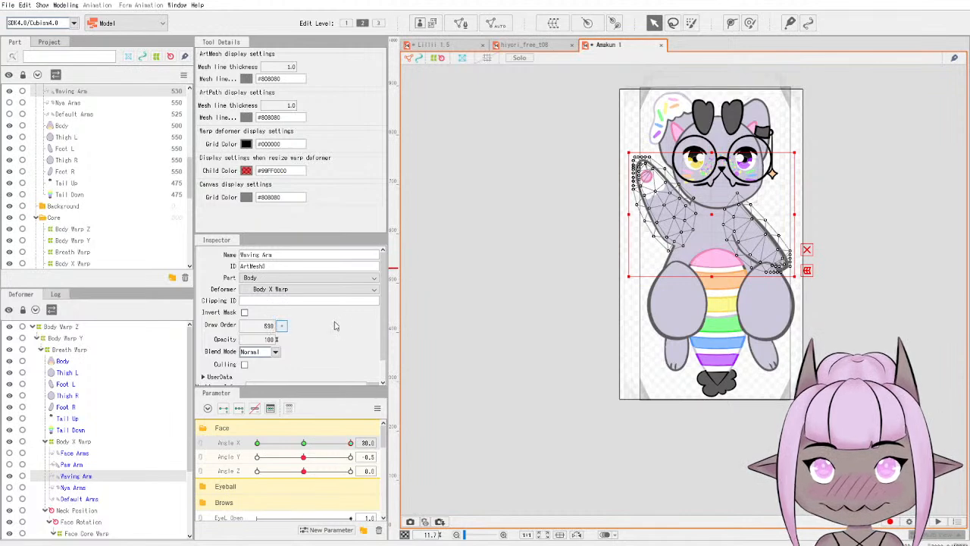
{"action": "mouse_move", "coordinate": [350, 443]}
{"action": "left_mouse_down"}
{"action": "mouse_move", "coordinate": [251, 435]}
{"action": "mouse_move", "coordinate": [418, 434]}
{"action": "mouse_move", "coordinate": [251, 429]}
{"action": "left_mouse_up"}
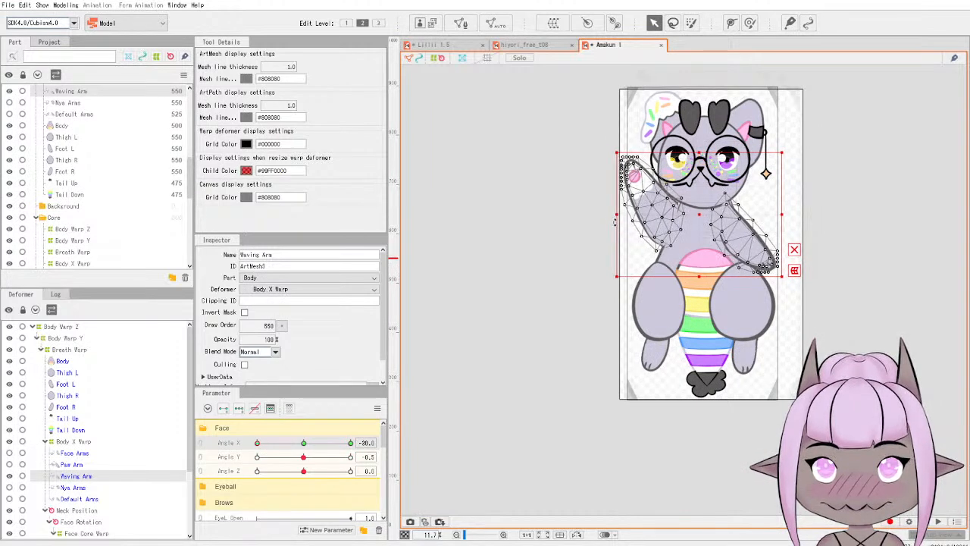
{"action": "mouse_move", "coordinate": [307, 443]}
{"action": "left_mouse_down"}
{"action": "mouse_move", "coordinate": [318, 442]}
{"action": "mouse_move", "coordinate": [288, 442]}
{"action": "mouse_move", "coordinate": [324, 440]}
{"action": "mouse_move", "coordinate": [294, 433]}
{"action": "mouse_move", "coordinate": [303, 447]}
{"action": "mouse_move", "coordinate": [236, 460]}
{"action": "mouse_move", "coordinate": [247, 464]}
{"action": "mouse_move", "coordinate": [262, 456]}
{"action": "mouse_move", "coordinate": [225, 453]}
{"action": "left_mouse_up"}
{"action": "mouse_move", "coordinate": [309, 463]}
{"action": "left_mouse_down"}
{"action": "mouse_move", "coordinate": [238, 465]}
{"action": "mouse_move", "coordinate": [309, 465]}
{"action": "left_mouse_up"}
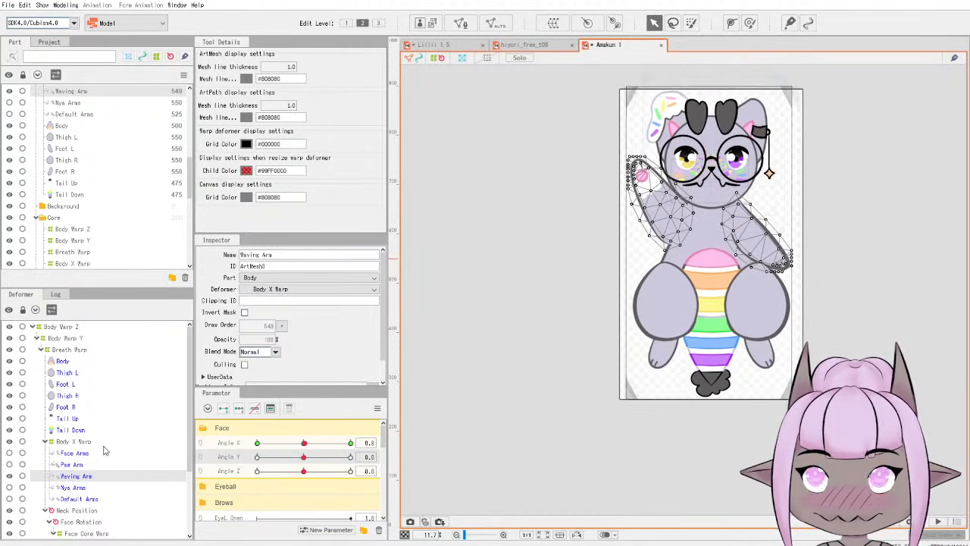
Display the Paw Arm, check how it follows Angle X and Angle Y, and return both parameters to 0.
{"action": "left_click", "coordinate": [69, 465]}
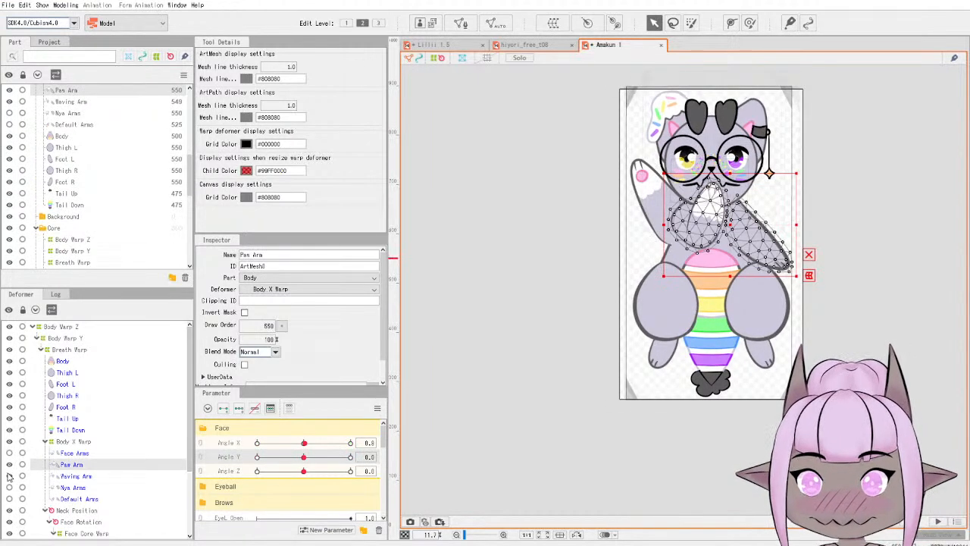
{"action": "left_click_drag", "start_coordinate": [303, 443], "coordinate": [308, 461]}
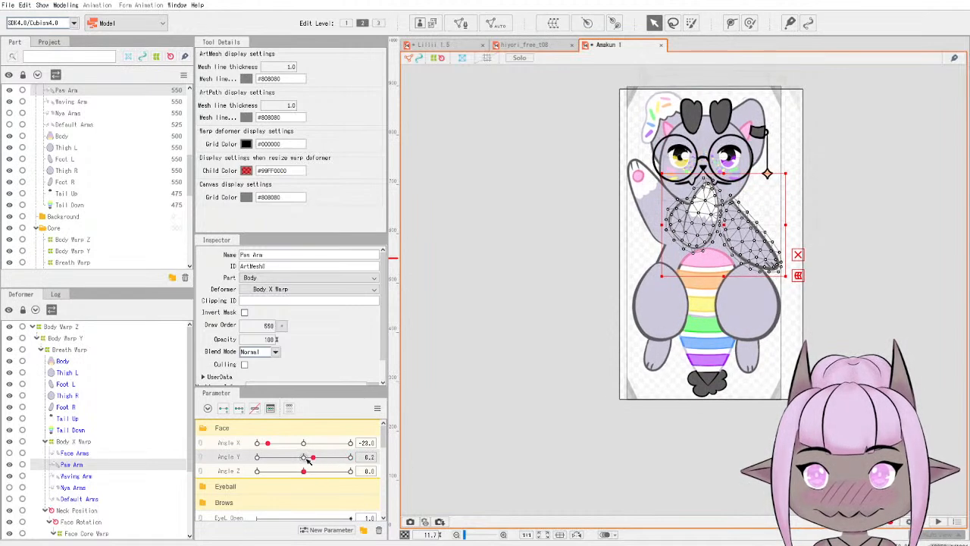
{"action": "left_click", "coordinate": [304, 459]}
{"action": "left_click", "coordinate": [305, 444]}
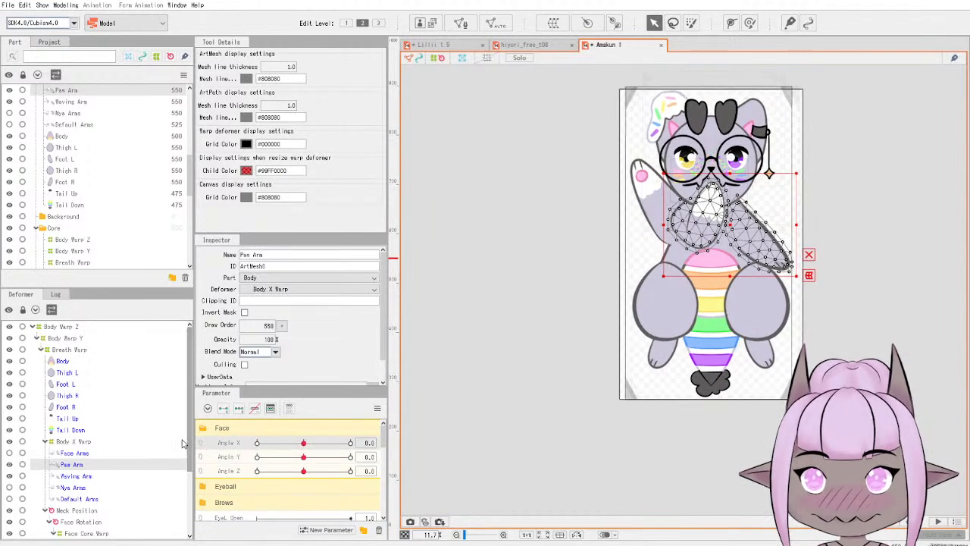
Hide the Waving Arm and Paw Arm and show the Default Arms again.
{"action": "left_click", "coordinate": [9, 473]}
{"action": "left_click", "coordinate": [10, 496]}
{"action": "left_click", "coordinate": [9, 464]}
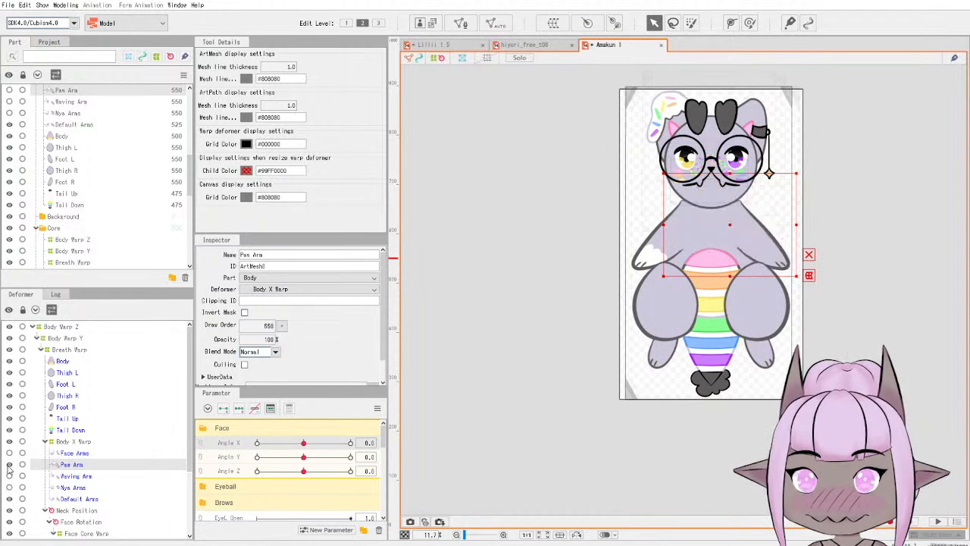
Link Angle X and Angle Y into one combined two-axis parameter.
{"action": "left_click", "coordinate": [200, 449]}
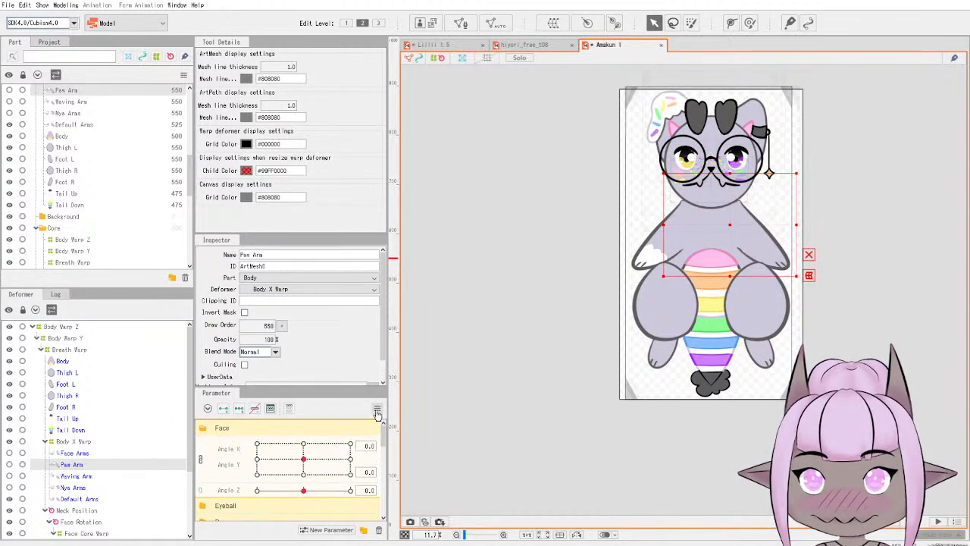
Check the Angle X and Angle Y keys of the arm meshes, and synthesize the corners of the Body X Warp.
{"action": "left_click", "coordinate": [81, 476]}
{"action": "left_click", "coordinate": [82, 488]}
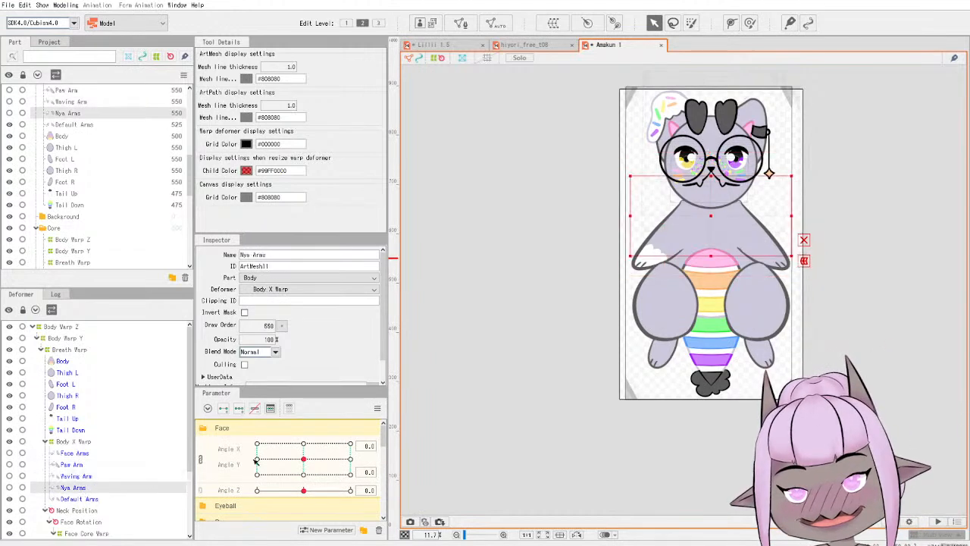
{"action": "left_click", "coordinate": [378, 408]}
{"action": "left_click", "coordinate": [445, 458]}
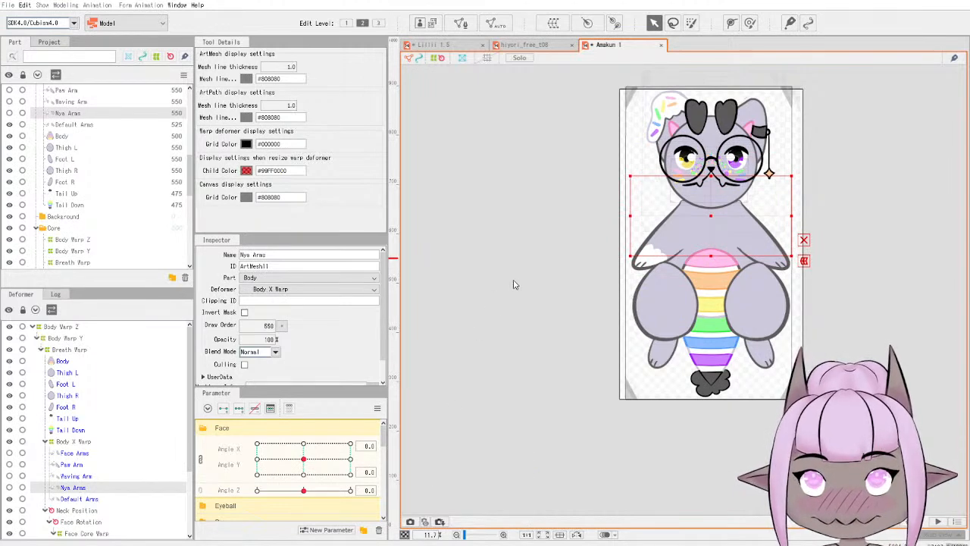
{"action": "left_click", "coordinate": [80, 498]}
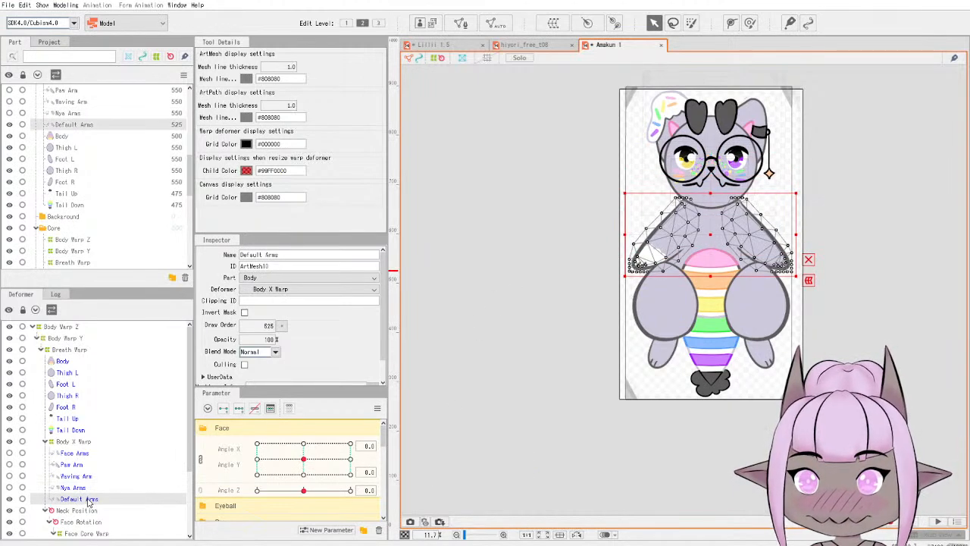
{"action": "left_click", "coordinate": [74, 443]}
{"action": "left_click", "coordinate": [378, 409]}
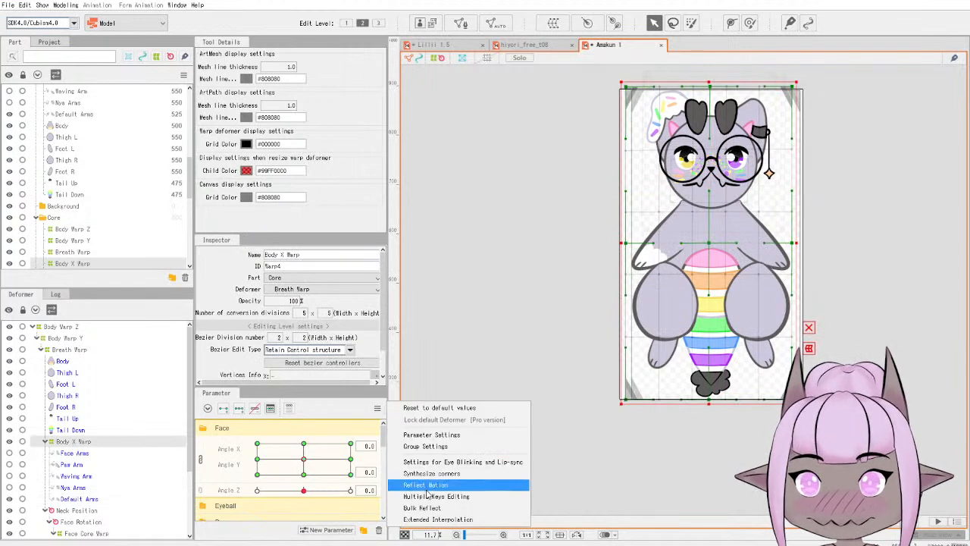
{"action": "left_click", "coordinate": [426, 474]}
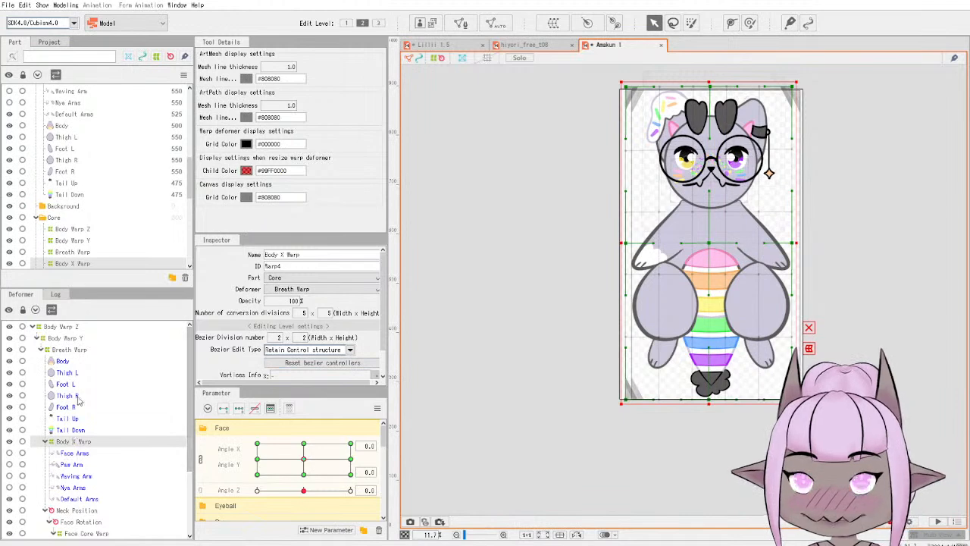
Synthesize the combined Angle X/Y corners for the Body, Thigh L and Foot L meshes.
{"action": "left_click", "coordinate": [63, 361]}
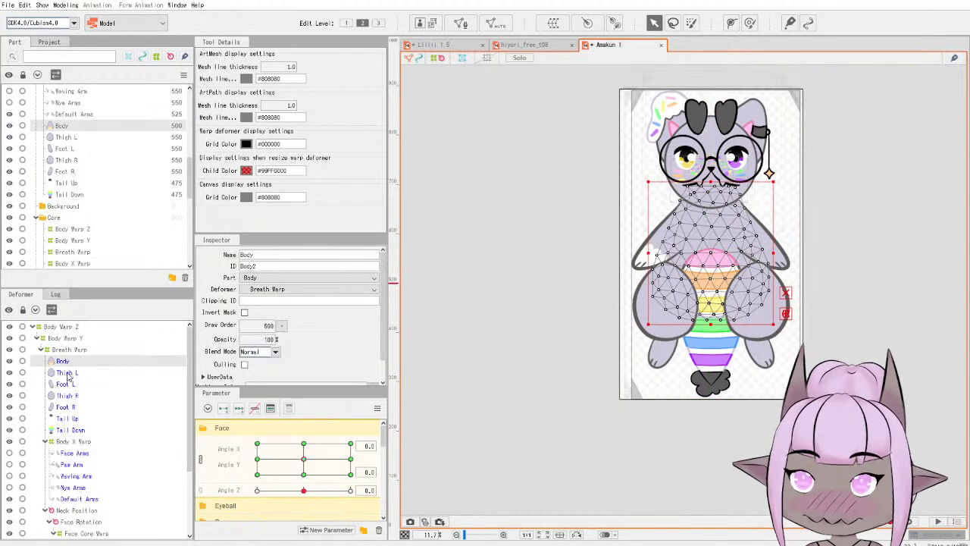
{"action": "left_click", "coordinate": [377, 408]}
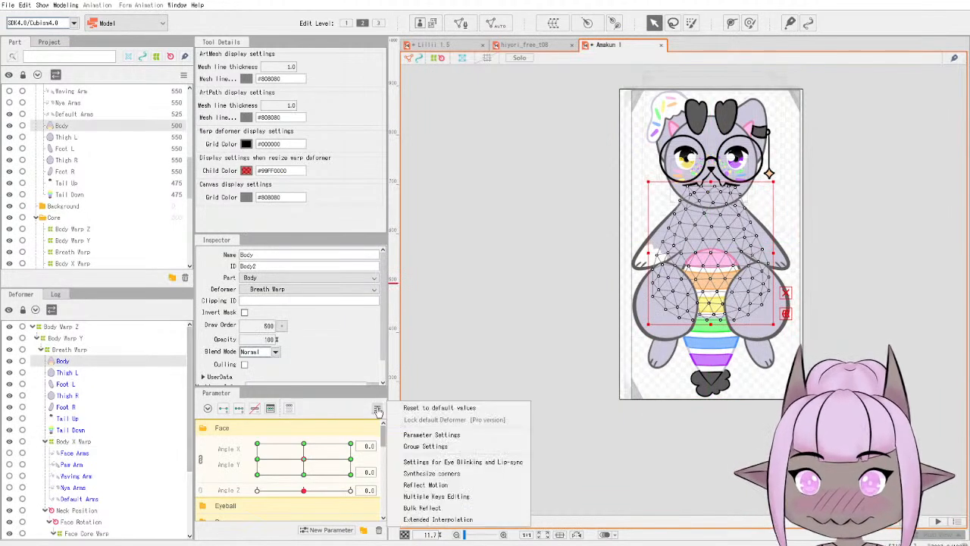
{"action": "left_click", "coordinate": [437, 475]}
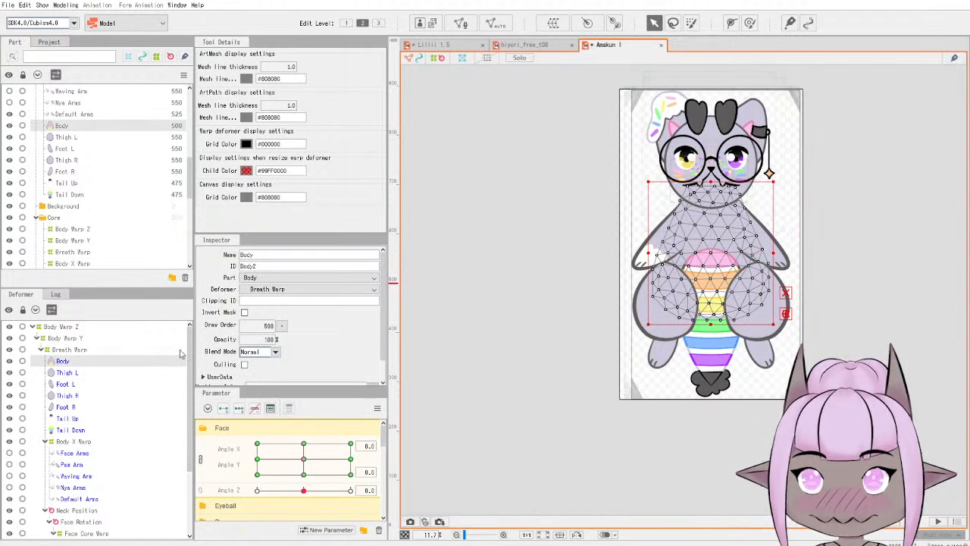
{"action": "left_click", "coordinate": [74, 373]}
{"action": "left_click", "coordinate": [376, 407]}
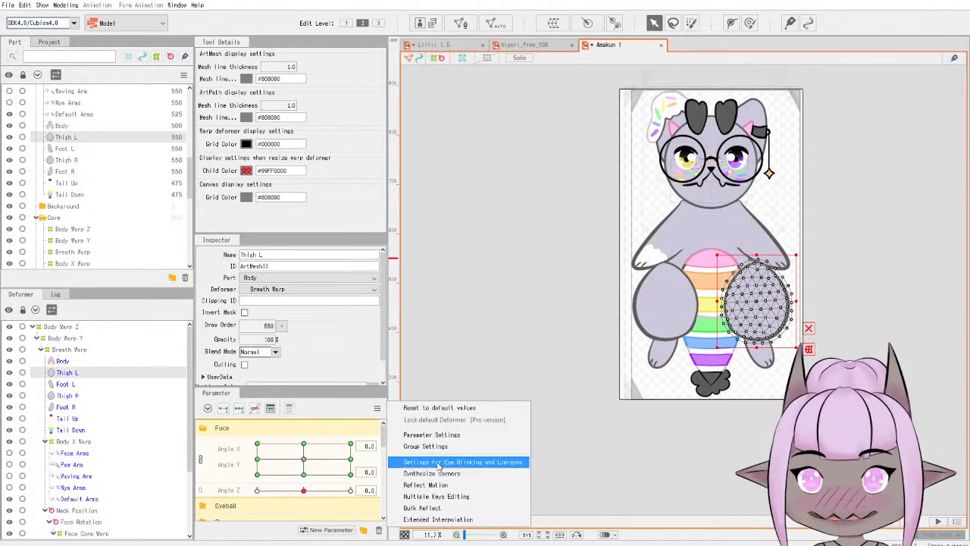
{"action": "left_click", "coordinate": [438, 475]}
{"action": "left_click", "coordinate": [101, 385]}
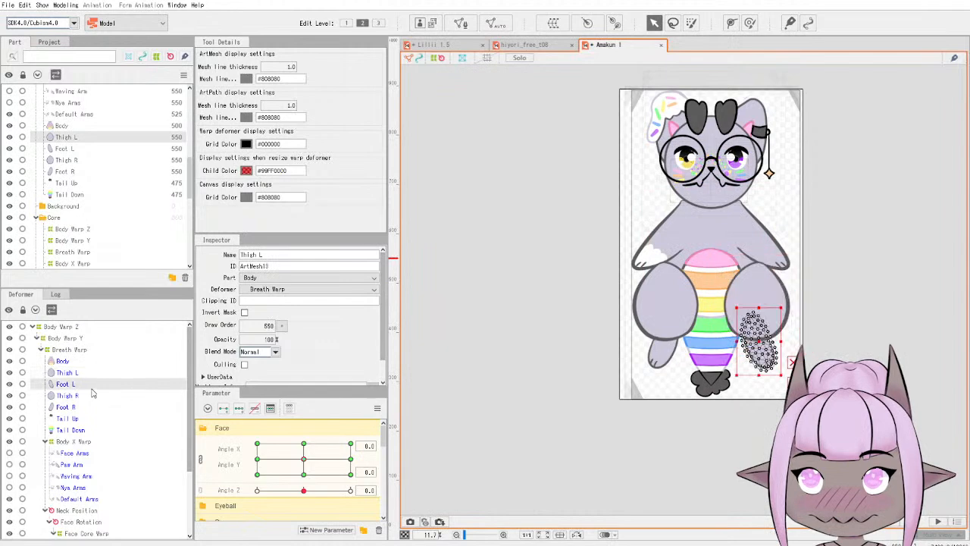
{"action": "left_click", "coordinate": [377, 408]}
{"action": "left_click", "coordinate": [440, 473]}
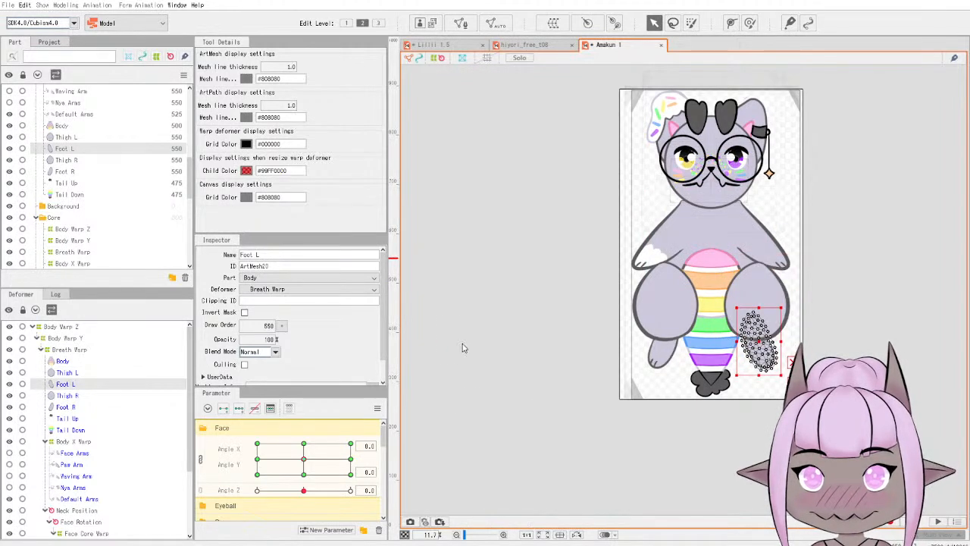
Synthesize the combined Angle X/Y corners for the Thigh R and Foot R meshes.
{"action": "left_click", "coordinate": [75, 395]}
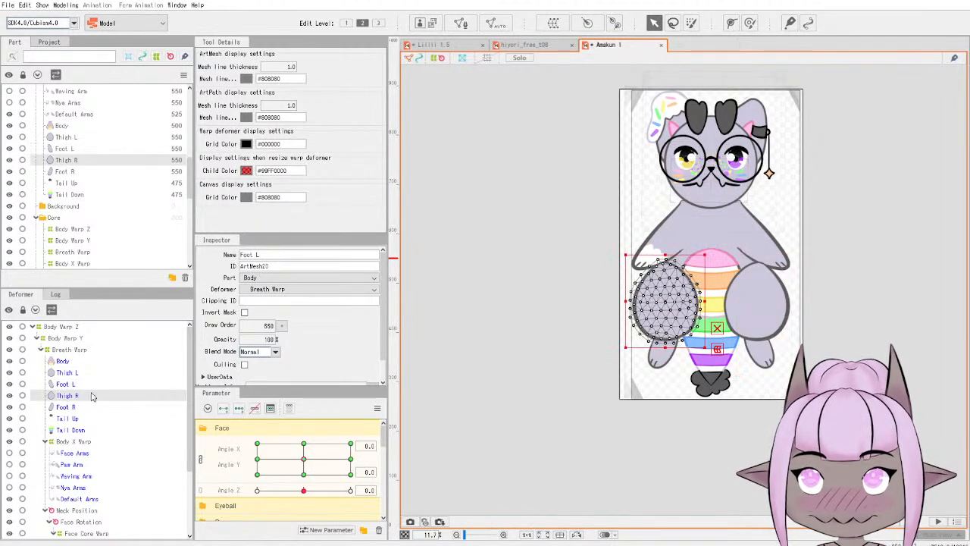
{"action": "left_click", "coordinate": [376, 408]}
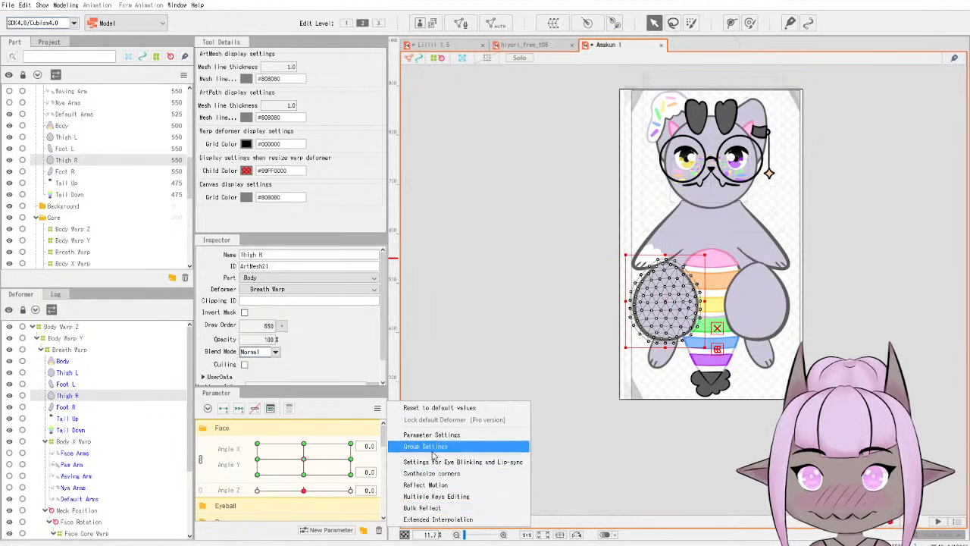
{"action": "left_click", "coordinate": [435, 485]}
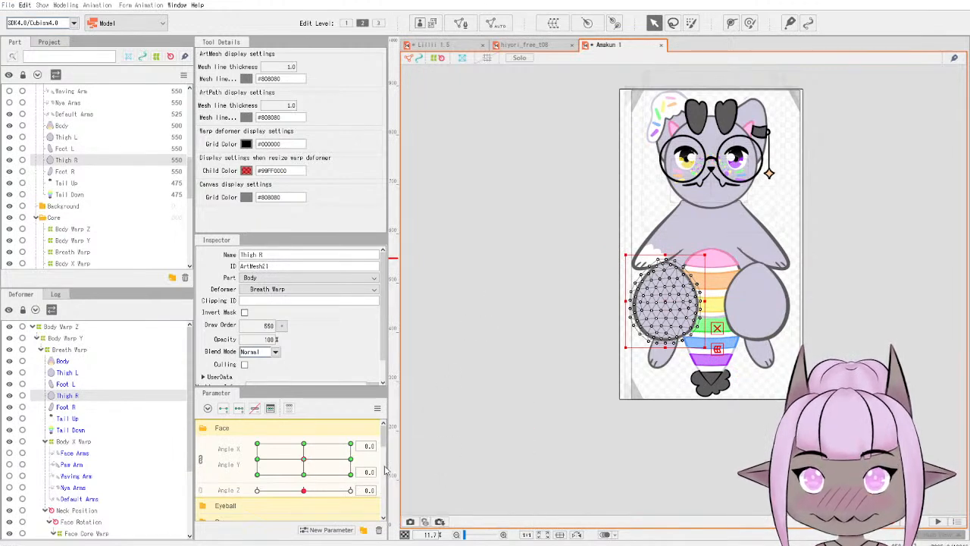
{"action": "left_click", "coordinate": [377, 408]}
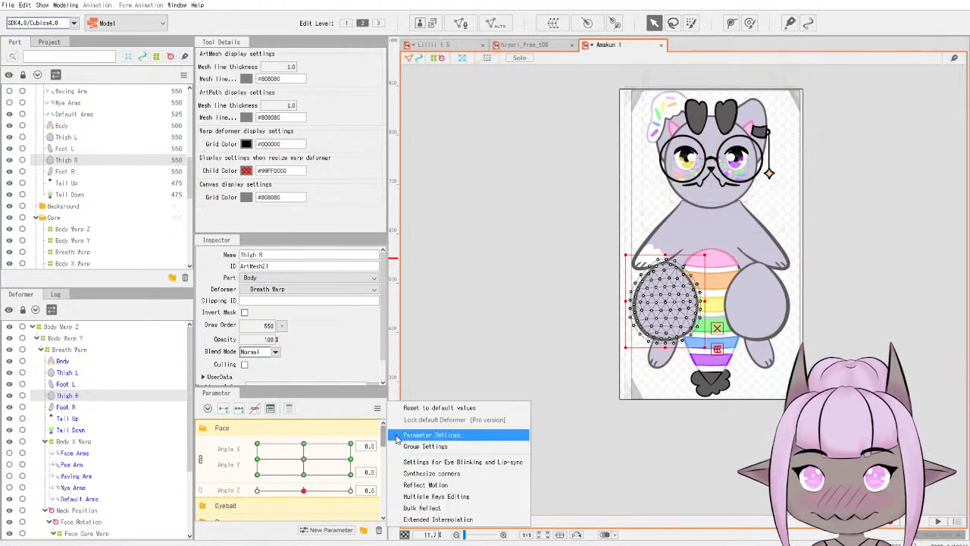
{"action": "left_click", "coordinate": [448, 475]}
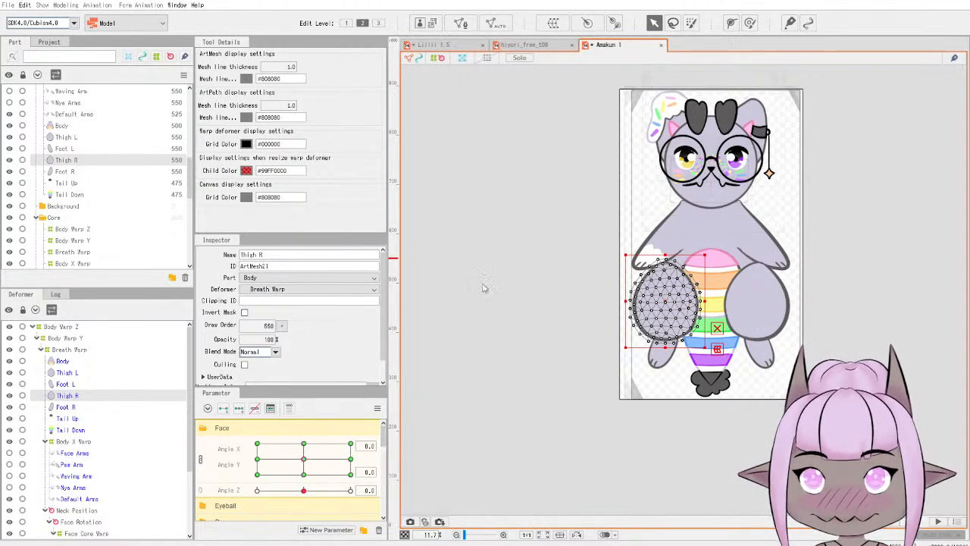
{"action": "left_click", "coordinate": [114, 418]}
{"action": "left_click", "coordinate": [149, 407]}
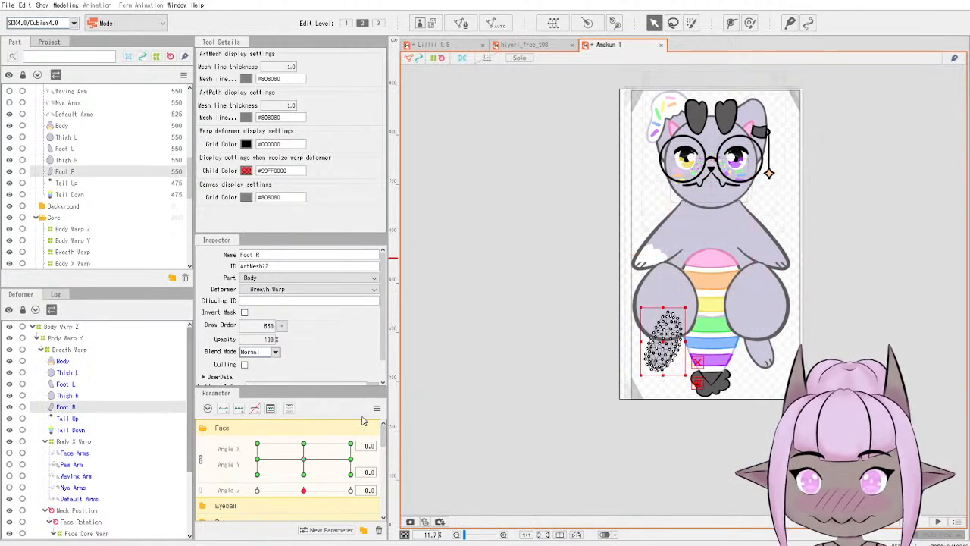
{"action": "left_click", "coordinate": [377, 408]}
{"action": "left_click", "coordinate": [448, 472]}
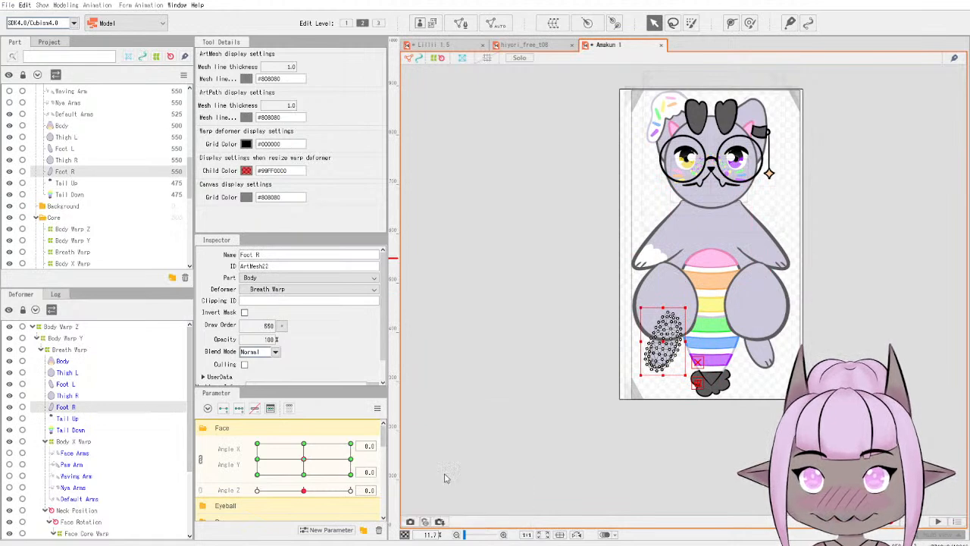
Synthesize the combined Angle X/Y corners for the Tail Up and Tail Down meshes.
{"action": "left_click", "coordinate": [83, 421]}
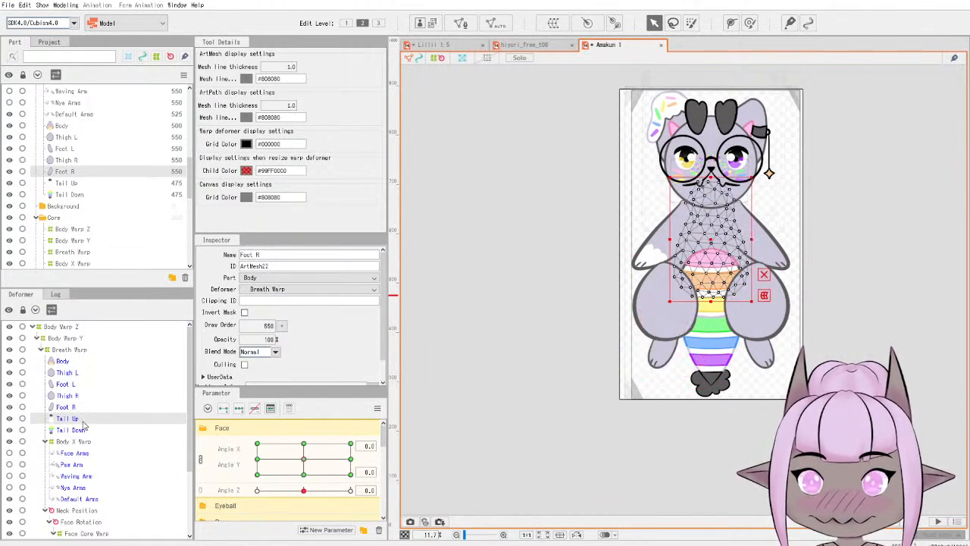
{"action": "left_click", "coordinate": [376, 407]}
{"action": "left_click", "coordinate": [442, 473]}
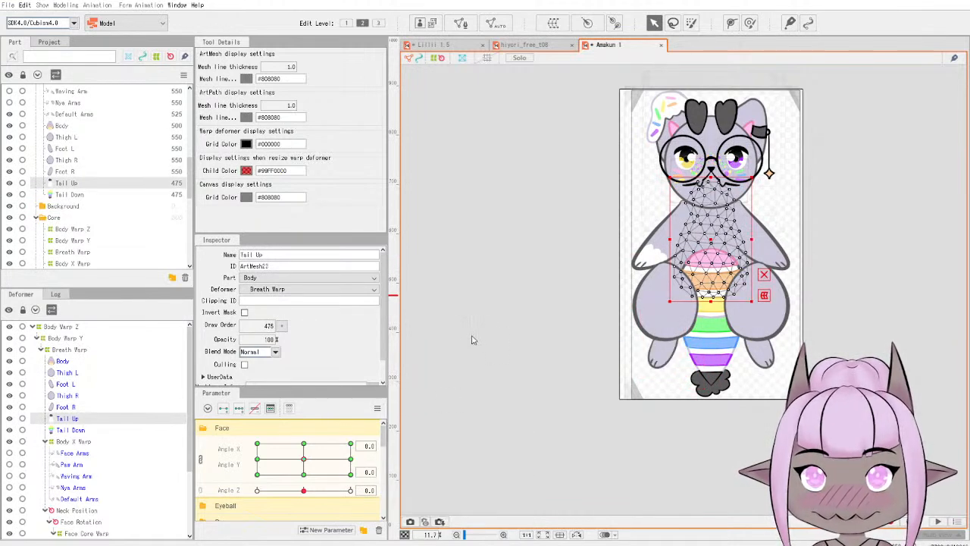
{"action": "left_click", "coordinate": [97, 430]}
{"action": "left_click", "coordinate": [377, 407]}
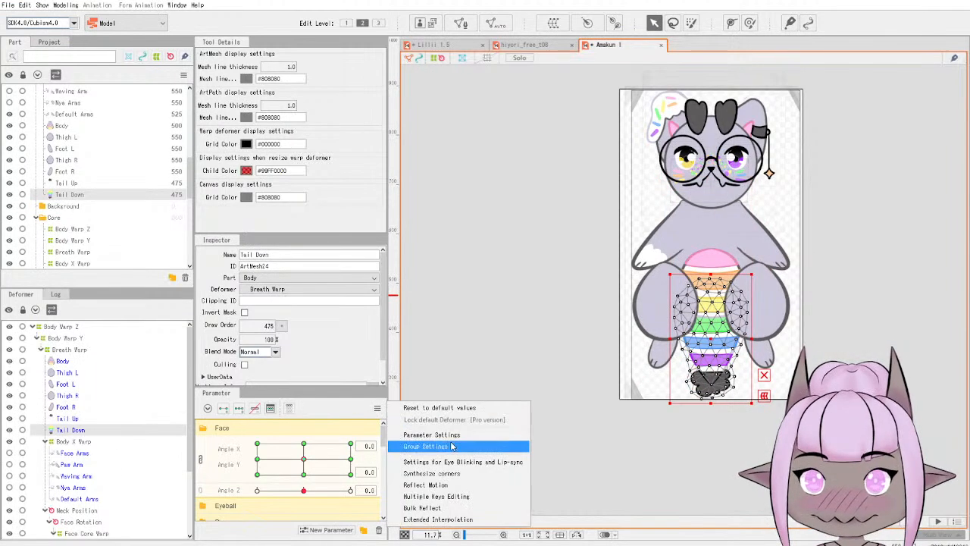
{"action": "left_click", "coordinate": [444, 475]}
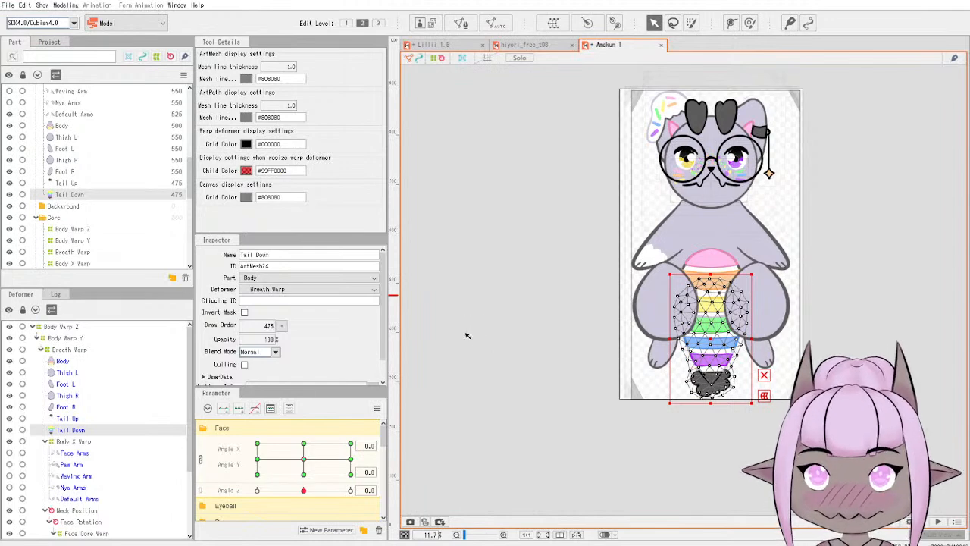
Preview the cat's diagonal head turns across the combined Angle X/Y grid, and return both parameters to 0.
{"action": "left_click_drag", "start_coordinate": [311, 453], "coordinate": [486, 392]}
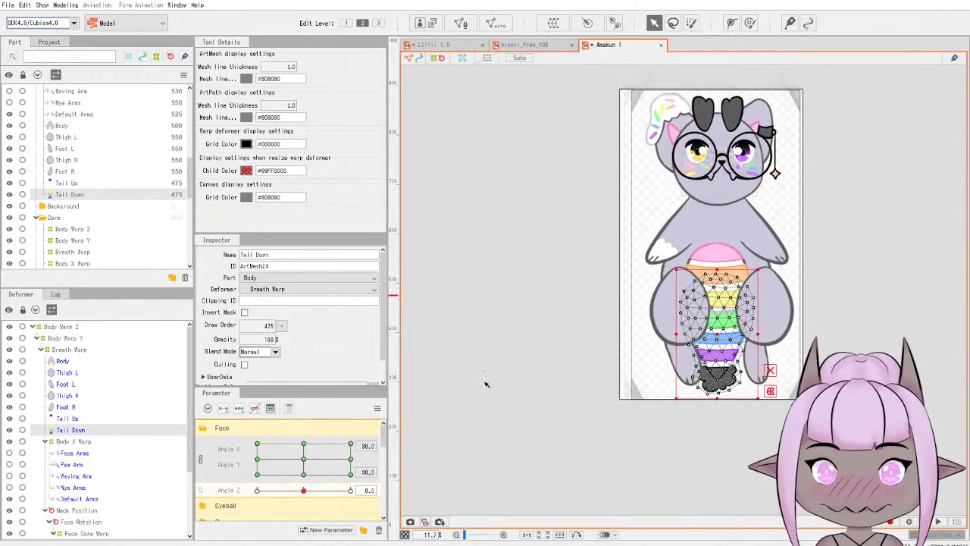
{"action": "left_click_drag", "start_coordinate": [479, 457], "coordinate": [478, 498]}
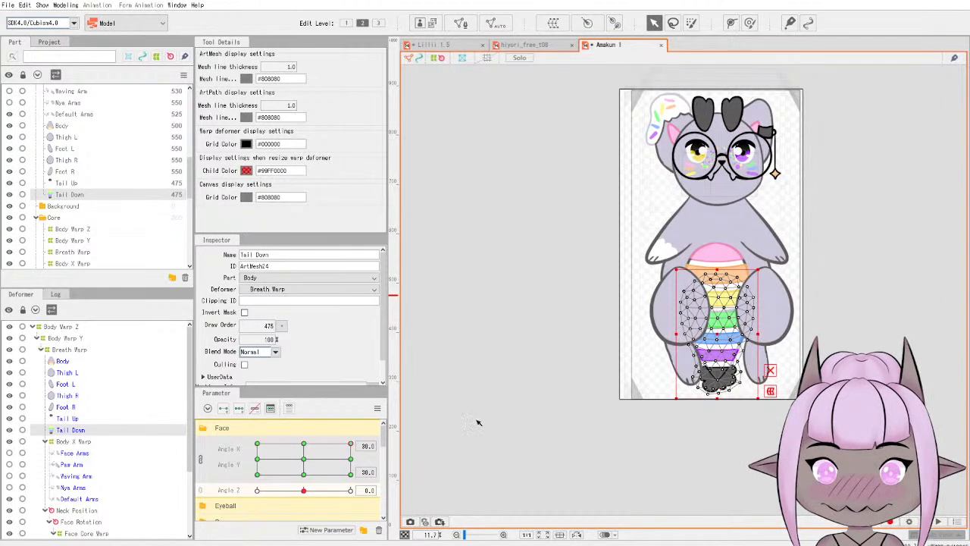
{"action": "left_click_drag", "start_coordinate": [469, 505], "coordinate": [357, 471]}
{"action": "left_click_drag", "start_coordinate": [493, 437], "coordinate": [486, 513]}
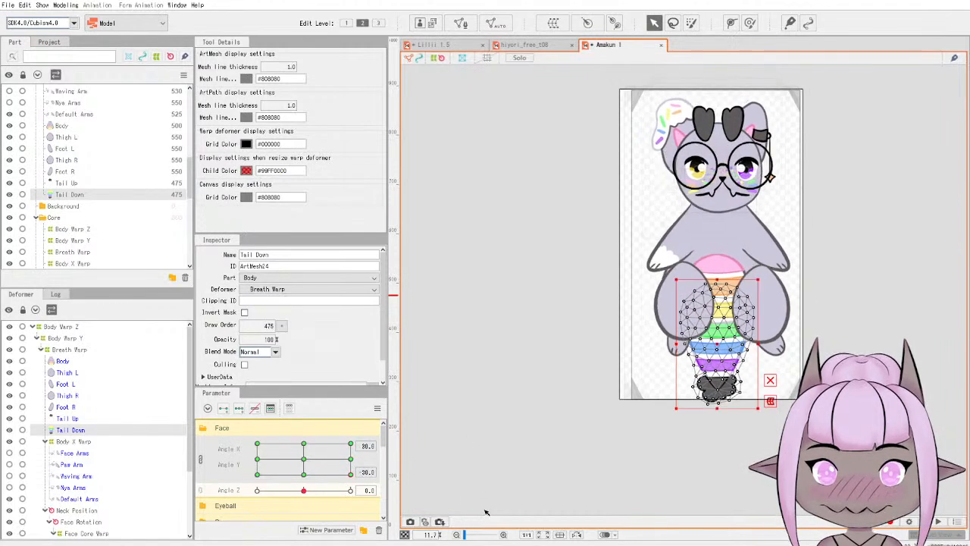
{"action": "left_click_drag", "start_coordinate": [361, 490], "coordinate": [282, 476]}
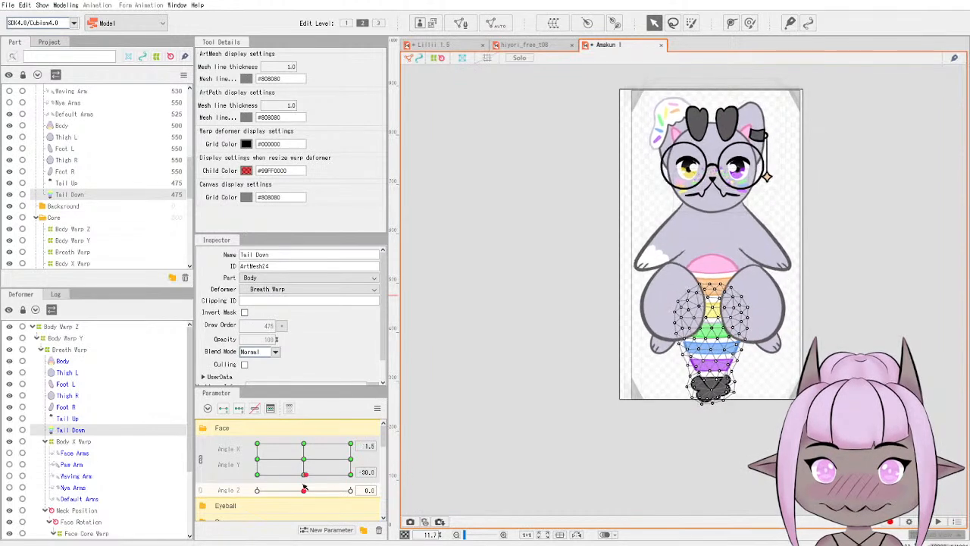
{"action": "left_click_drag", "start_coordinate": [280, 519], "coordinate": [307, 461]}
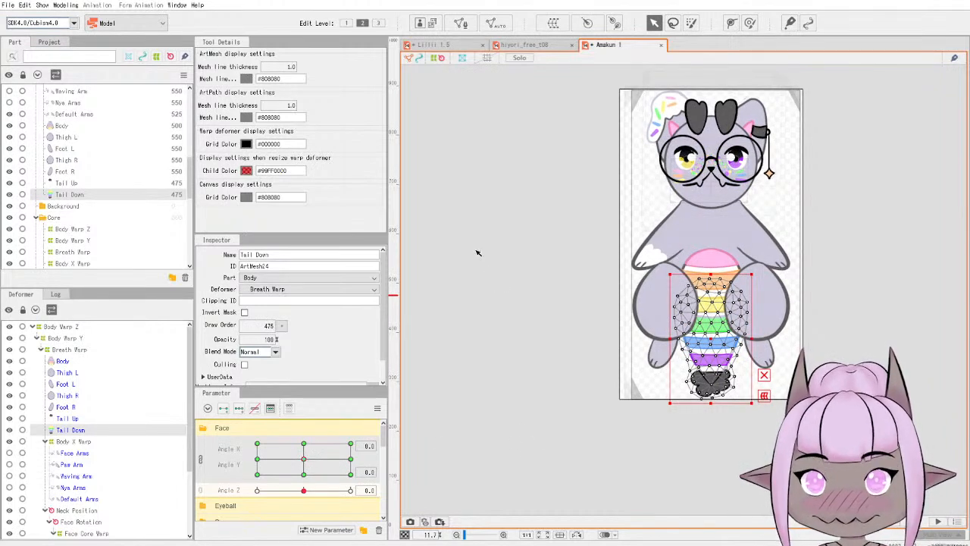
Collapse the cat's Face parameter group and examine the Eye parameters in the Lillii 1.5 model for reference.
{"action": "left_click", "coordinate": [203, 430]}
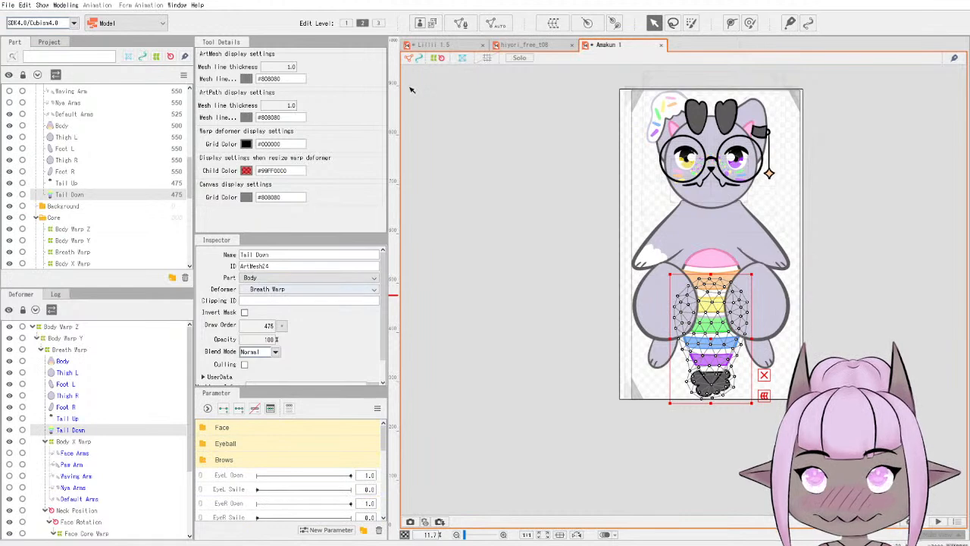
{"action": "left_click", "coordinate": [430, 44]}
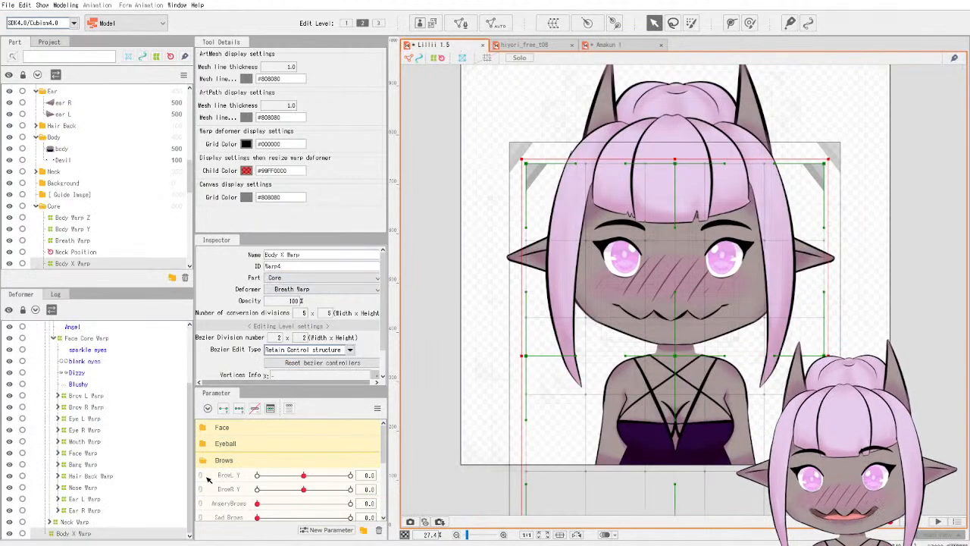
{"action": "scroll", "coordinate": [209, 479], "scroll_direction": "down", "scroll_amount": 1}
{"action": "left_click", "coordinate": [207, 423]}
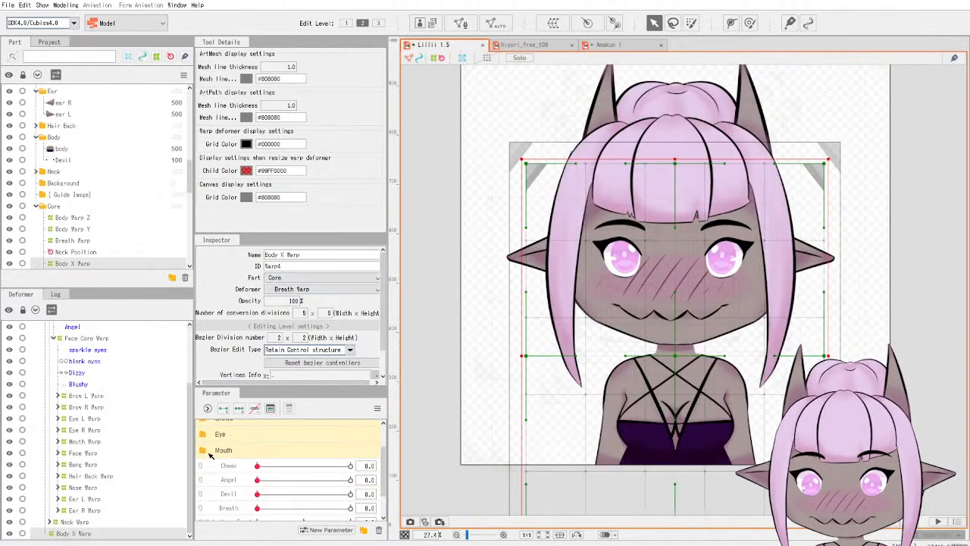
{"action": "left_click", "coordinate": [202, 436]}
{"action": "scroll", "coordinate": [219, 455], "scroll_direction": "down", "scroll_amount": 1}
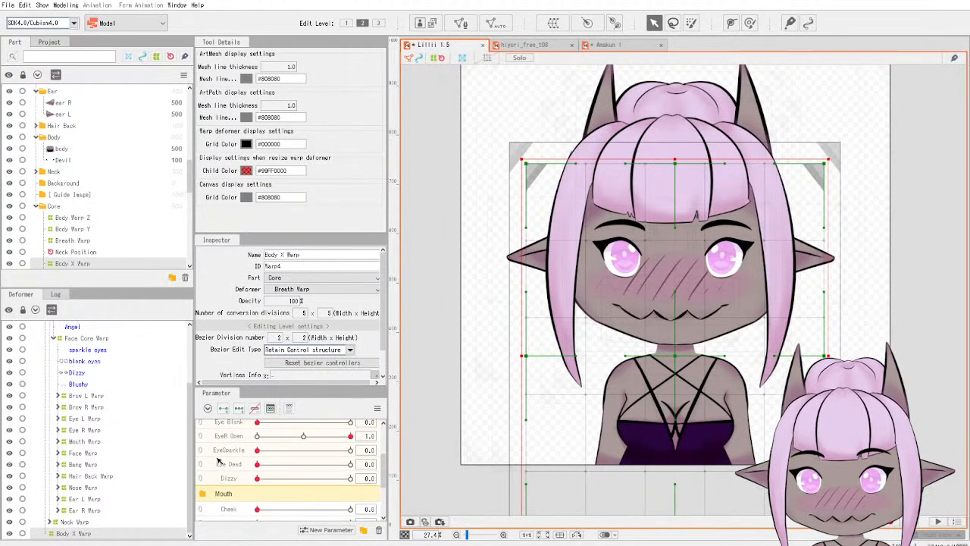
{"action": "scroll", "coordinate": [218, 461], "scroll_direction": "up", "scroll_amount": 1}
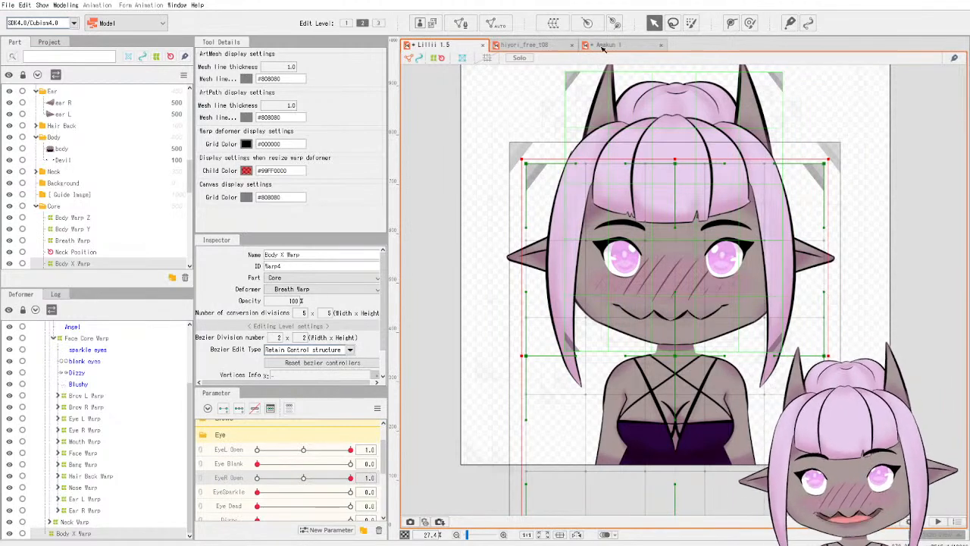
Inspect the cat's face in the Amakun 1 model and compare it with the eye parameters of Lillii 1.5.
{"action": "left_click", "coordinate": [602, 46]}
{"action": "left_click", "coordinate": [525, 280]}
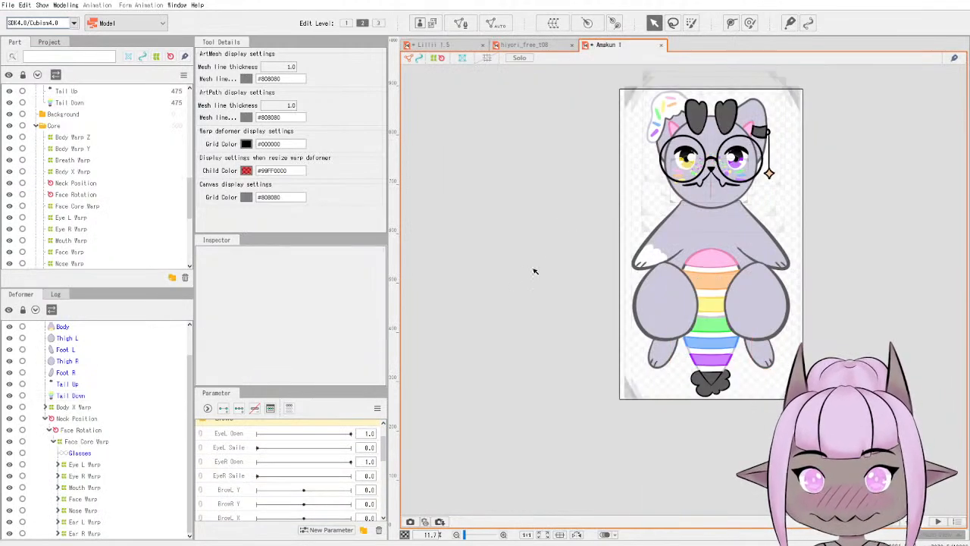
{"action": "scroll", "coordinate": [534, 262], "scroll_direction": "up", "scroll_amount": 2}
{"action": "scroll", "coordinate": [662, 233], "scroll_direction": "down", "scroll_amount": 3}
{"action": "scroll", "coordinate": [782, 195], "scroll_direction": "up", "scroll_amount": 3}
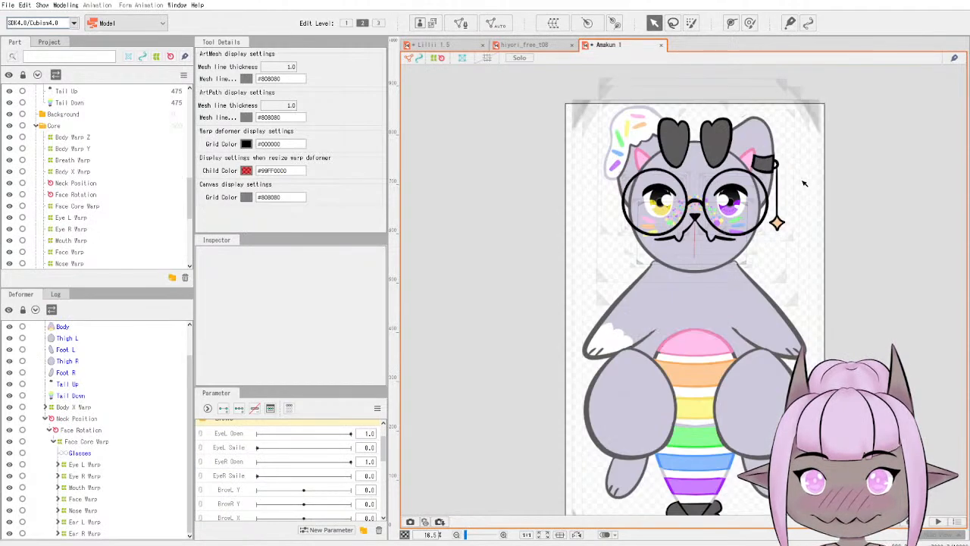
{"action": "left_click", "coordinate": [432, 45]}
{"action": "scroll", "coordinate": [306, 440], "scroll_direction": "down", "scroll_amount": 5}
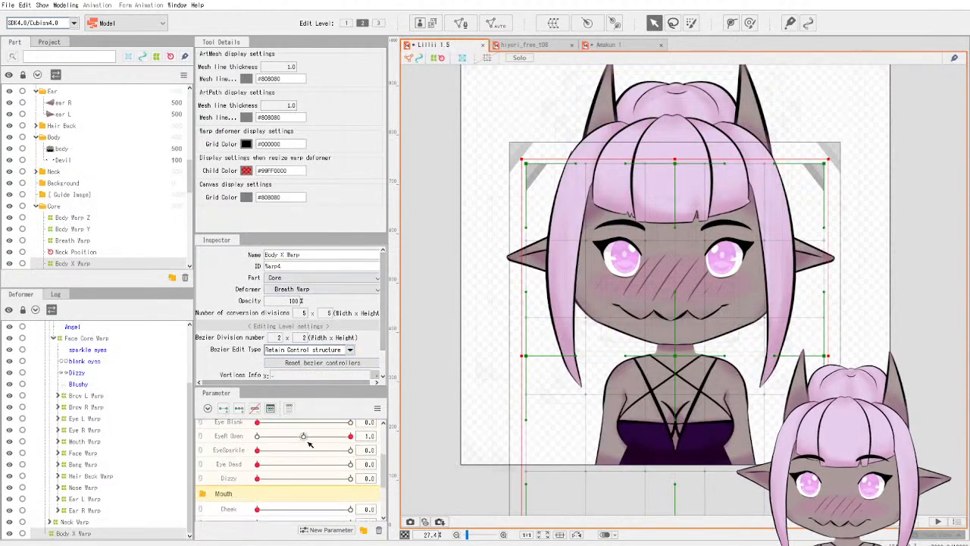
Examine the Face, Eyeball, Brows and Eye parameter groups of the Lillii 1.5 model for reference.
{"action": "scroll", "coordinate": [305, 444], "scroll_direction": "up", "scroll_amount": 5}
{"action": "scroll", "coordinate": [304, 444], "scroll_direction": "up", "scroll_amount": 2}
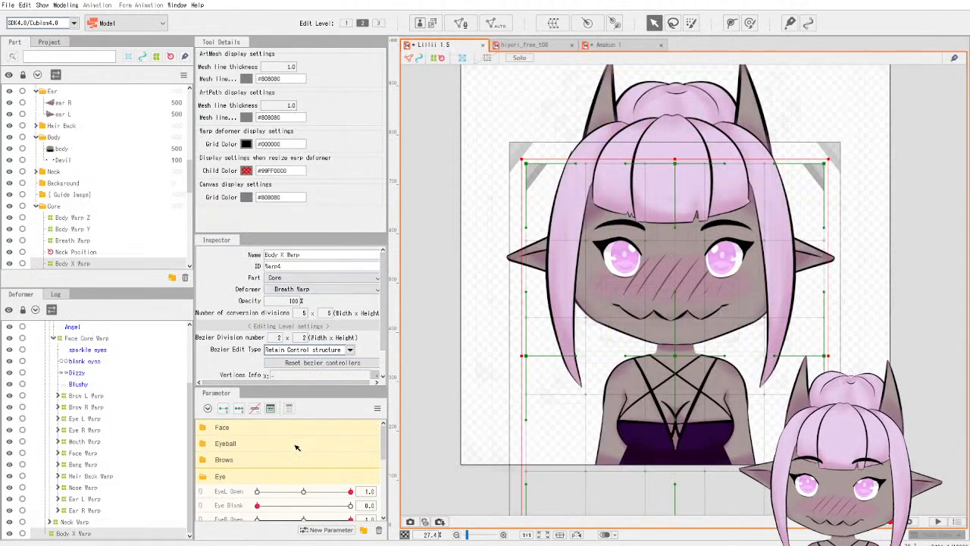
{"action": "left_click", "coordinate": [202, 429]}
{"action": "left_click", "coordinate": [202, 429]}
{"action": "left_click", "coordinate": [207, 445]}
{"action": "left_click", "coordinate": [207, 445]}
{"action": "left_click", "coordinate": [202, 461]}
{"action": "scroll", "coordinate": [203, 460], "scroll_direction": "down", "scroll_amount": 1}
{"action": "scroll", "coordinate": [206, 444], "scroll_direction": "up", "scroll_amount": 1}
{"action": "left_click", "coordinate": [205, 463]}
{"action": "scroll", "coordinate": [213, 476], "scroll_direction": "down", "scroll_amount": 1}
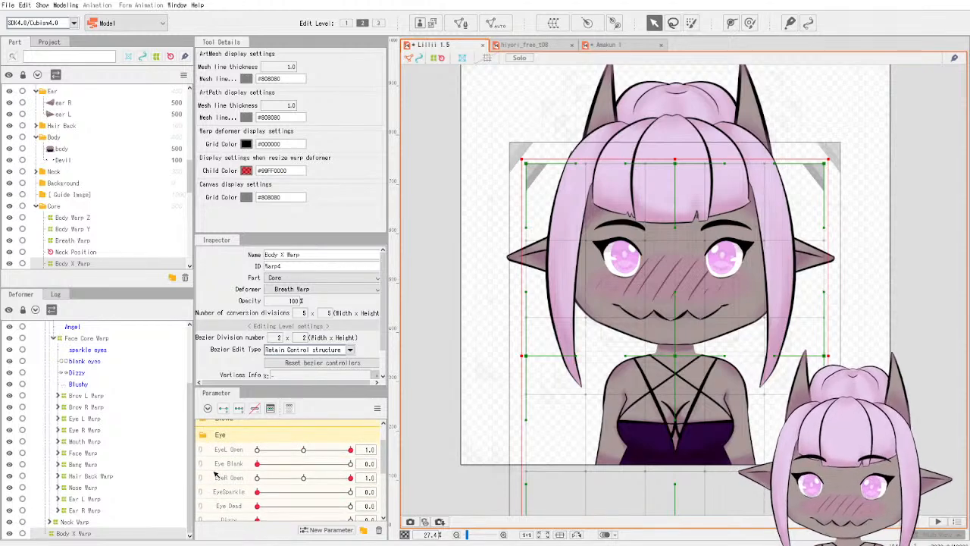
Create a parameter group named Eye below Brows in the Amakun 1 model.
{"action": "left_click", "coordinate": [606, 44]}
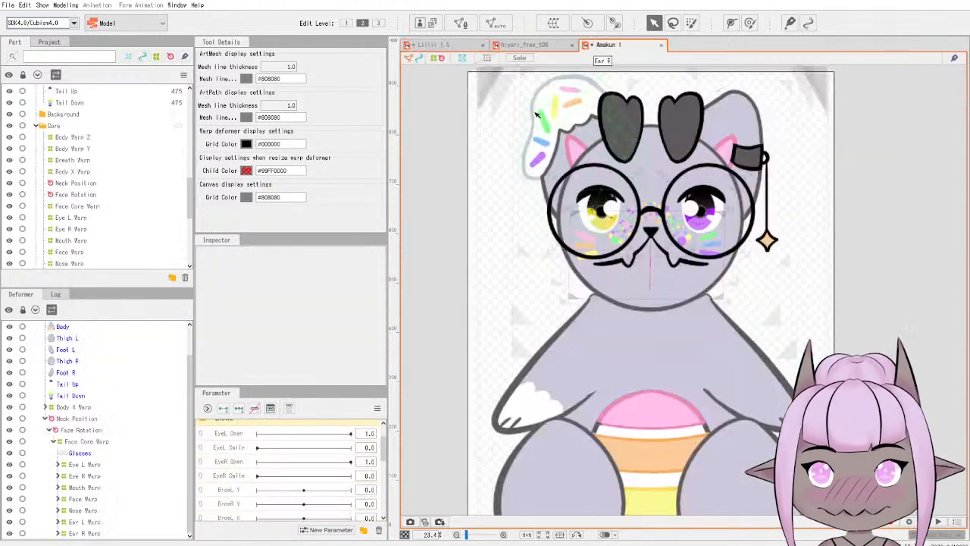
{"action": "left_click", "coordinate": [239, 437]}
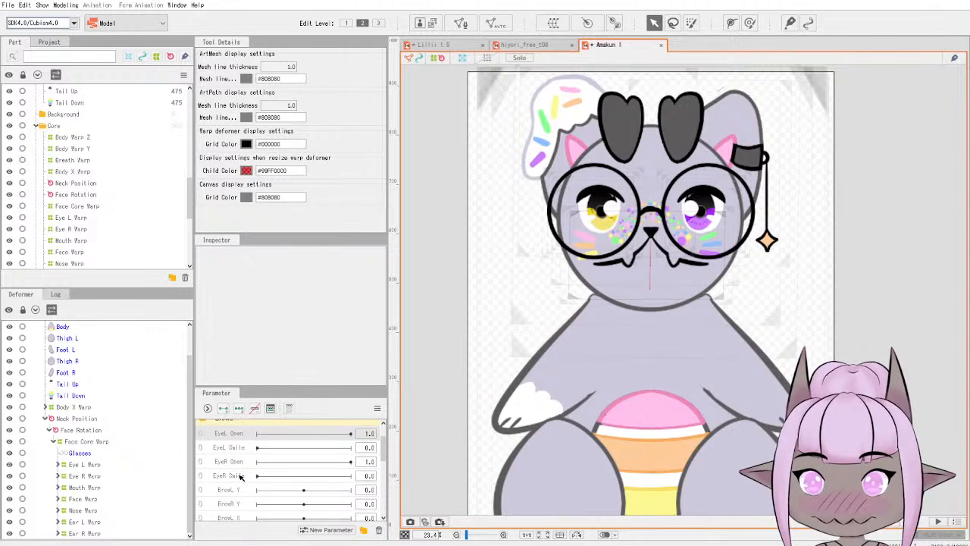
{"action": "scroll", "coordinate": [239, 470], "scroll_direction": "up", "scroll_amount": 3}
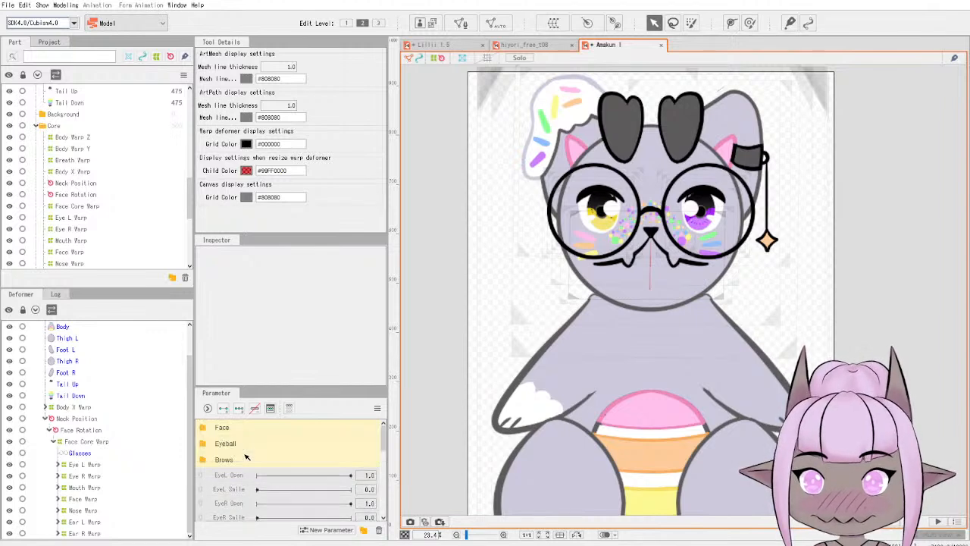
{"action": "left_click", "coordinate": [364, 531]}
{"action": "left_click", "coordinate": [251, 477]}
{"action": "double_click", "coordinate": [240, 477]}
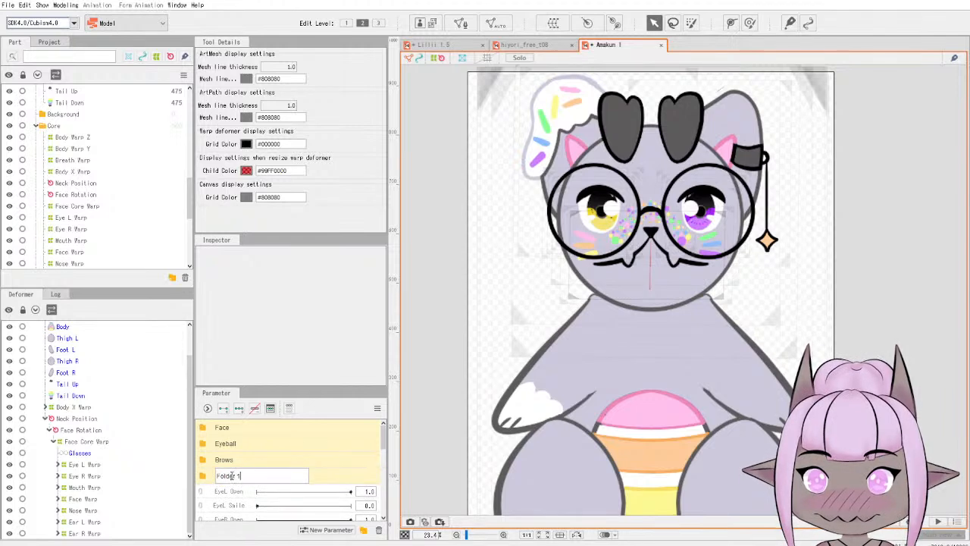
{"action": "key", "text": "BackSpace"}
{"action": "type", "text": "Eye"}
{"action": "key", "text": "Return"}
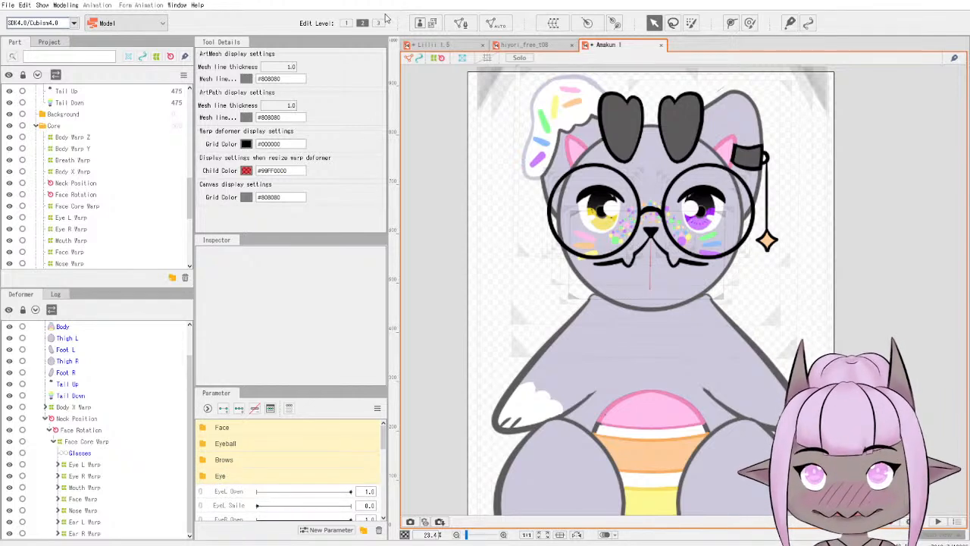
Move EyeL Open, EyeL Smile, EyeR Open and EyeR Smile into the Eye group and expand it.
{"action": "left_click", "coordinate": [438, 45]}
{"action": "left_click", "coordinate": [606, 45]}
{"action": "scroll", "coordinate": [303, 441], "scroll_direction": "down", "scroll_amount": 1}
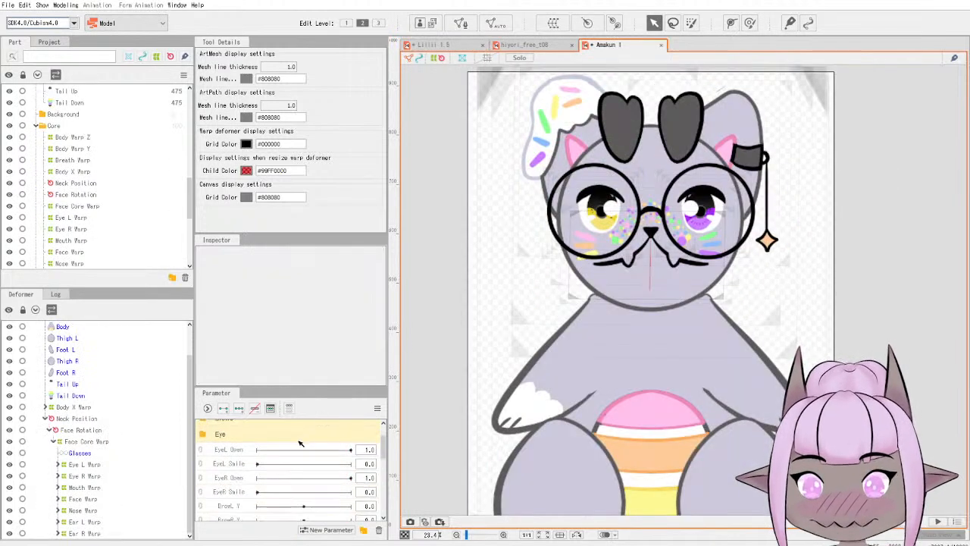
{"action": "left_click", "coordinate": [239, 493], "text": "shift"}
{"action": "left_click_drag", "start_coordinate": [238, 463], "coordinate": [238, 440]}
{"action": "left_click", "coordinate": [203, 435]}
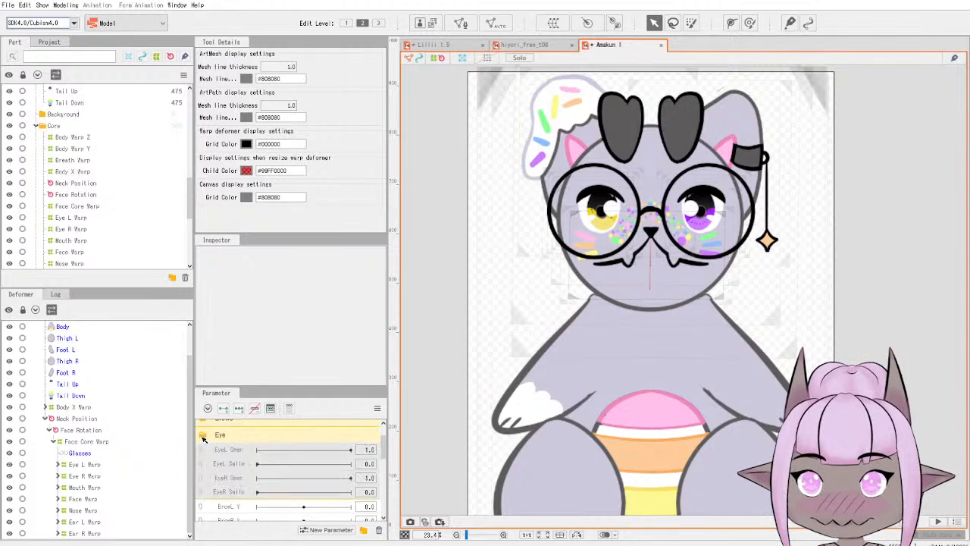
{"action": "left_click", "coordinate": [203, 437]}
{"action": "left_click", "coordinate": [207, 436]}
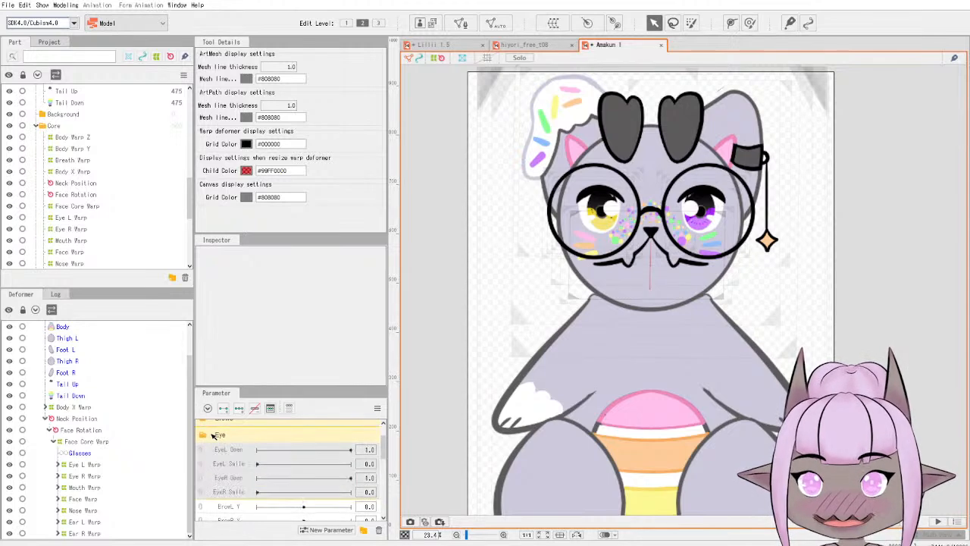
Expand Eye L Warp in the deformer hierarchy and select Eye L CloseOpen Warp for editing against EyeL Open.
{"action": "left_click", "coordinate": [251, 453]}
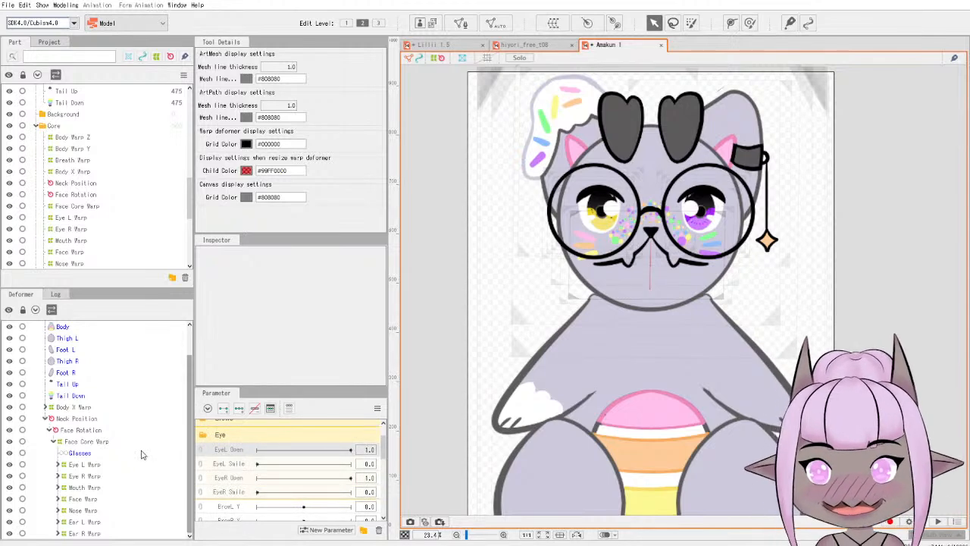
{"action": "left_click", "coordinate": [105, 466]}
{"action": "left_click", "coordinate": [58, 464]}
{"action": "scroll", "coordinate": [94, 464], "scroll_direction": "down", "scroll_amount": 1}
{"action": "left_click", "coordinate": [62, 464]}
{"action": "left_click", "coordinate": [103, 464]}
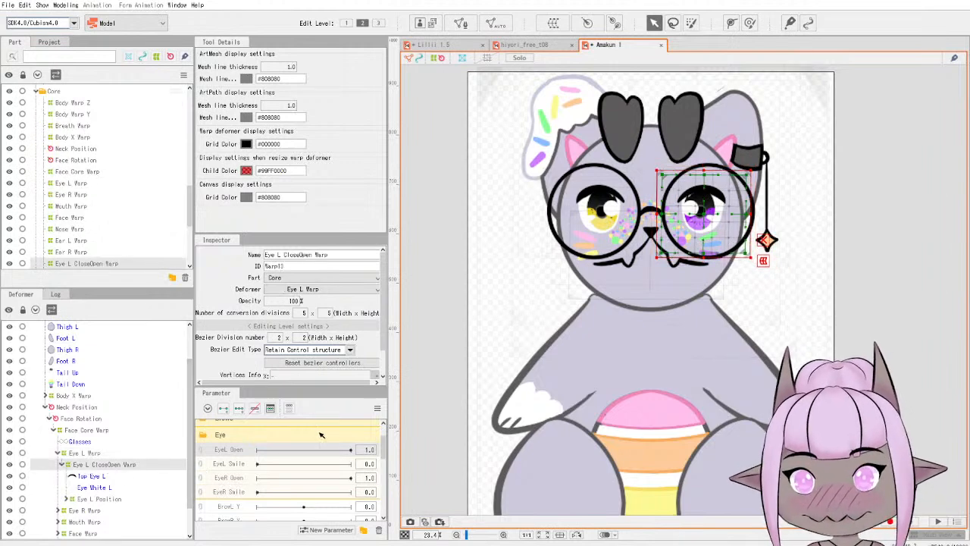
{"action": "scroll", "coordinate": [756, 233], "scroll_direction": "up", "scroll_amount": 5}
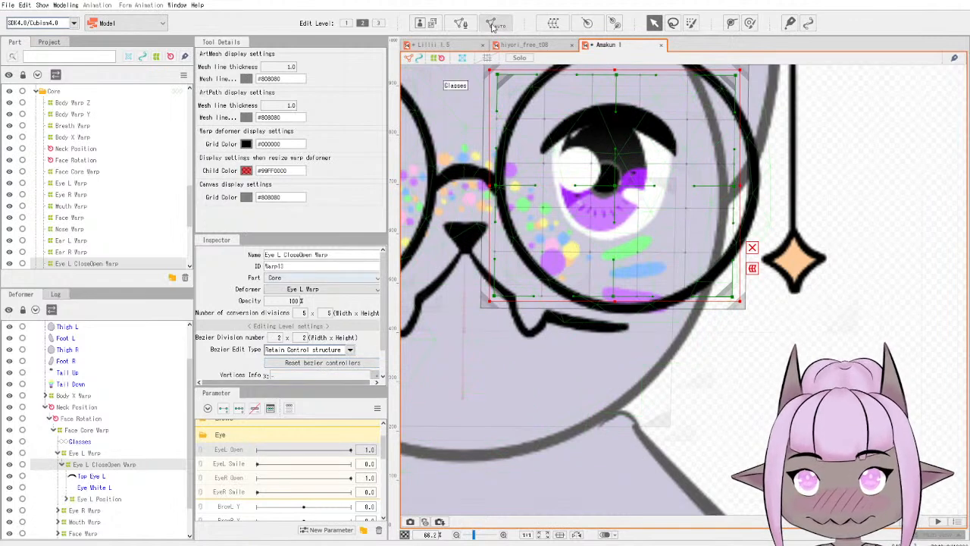
Preview the EyeL Open movement in the Lillii 1.5 model for reference.
{"action": "left_click", "coordinate": [438, 45]}
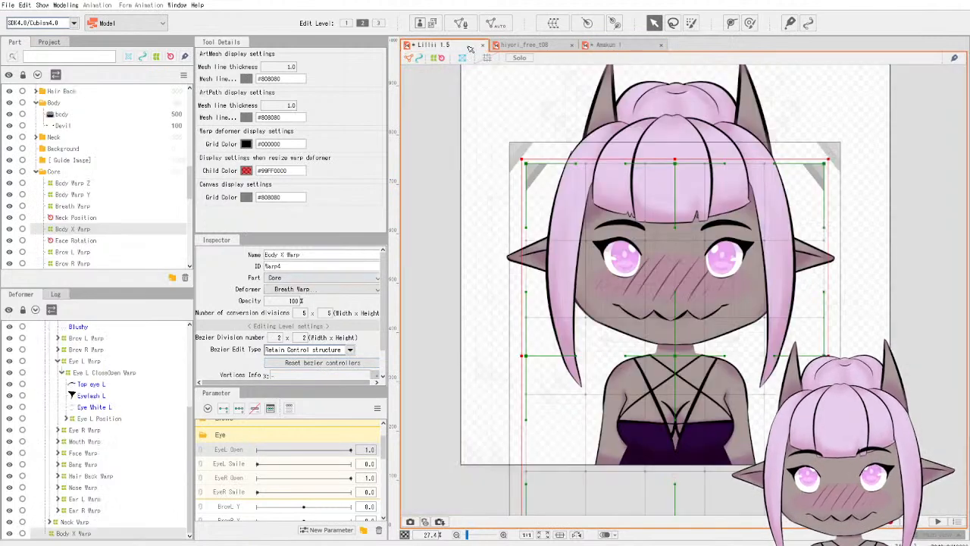
{"action": "left_click", "coordinate": [353, 451]}
{"action": "left_click_drag", "start_coordinate": [353, 451], "coordinate": [226, 463]}
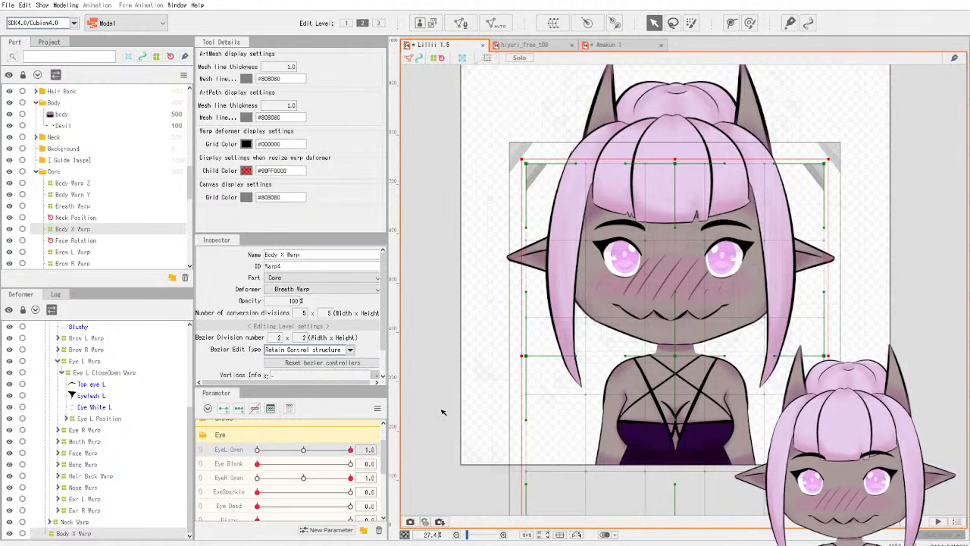
Add two keys on EyeL Open for Amakun 1's Eye L CloseOpen Warp and set the parameter to 0.
{"action": "left_click", "coordinate": [625, 46]}
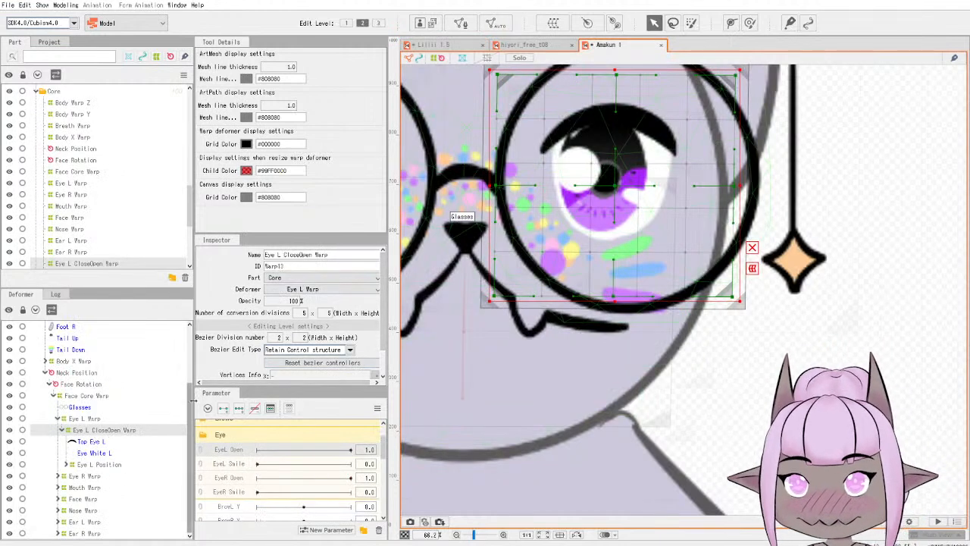
{"action": "left_click", "coordinate": [223, 409]}
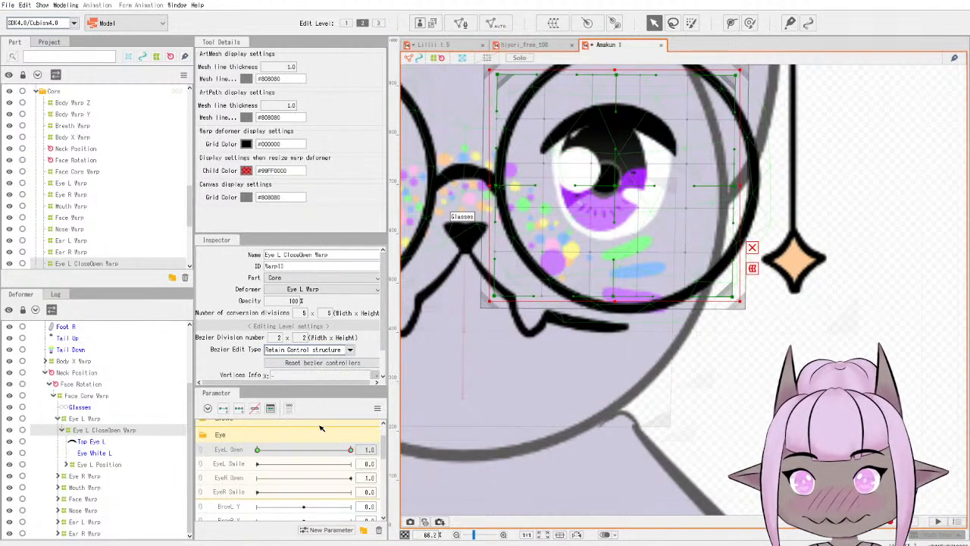
{"action": "left_click_drag", "start_coordinate": [351, 450], "coordinate": [256, 450]}
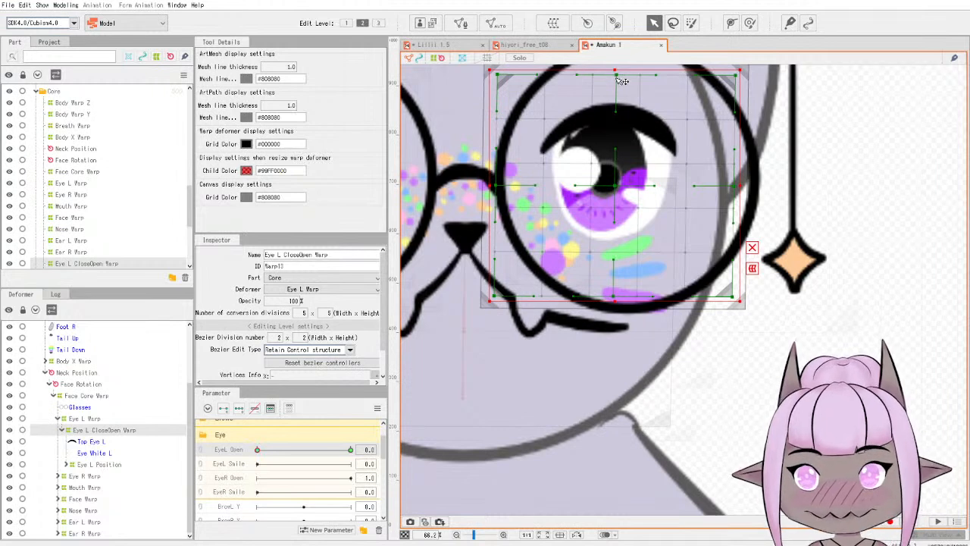
{"action": "left_click_drag", "start_coordinate": [617, 78], "coordinate": [618, 98]}
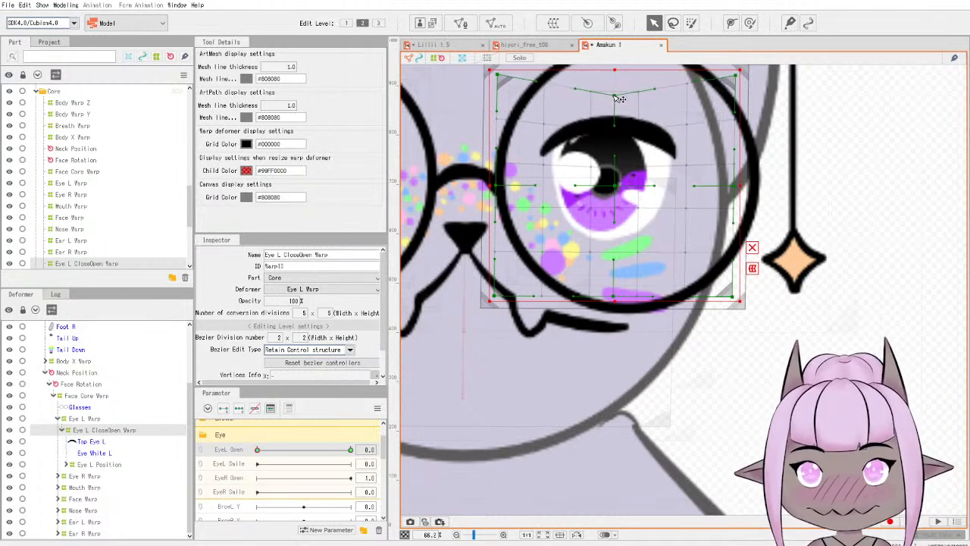
{"action": "key", "text": "ctrl+z"}
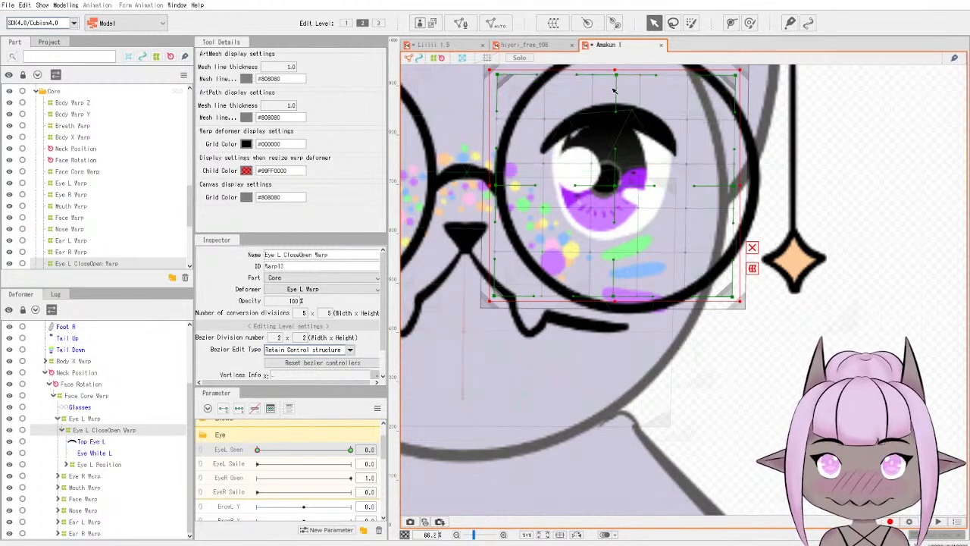
Examine how Lillii 1.5's left eye closes by inspecting Eye L CloseOpen Warp, Top eye L, Eyelash L and Eye White L.
{"action": "left_click", "coordinate": [457, 46]}
{"action": "left_click", "coordinate": [105, 375]}
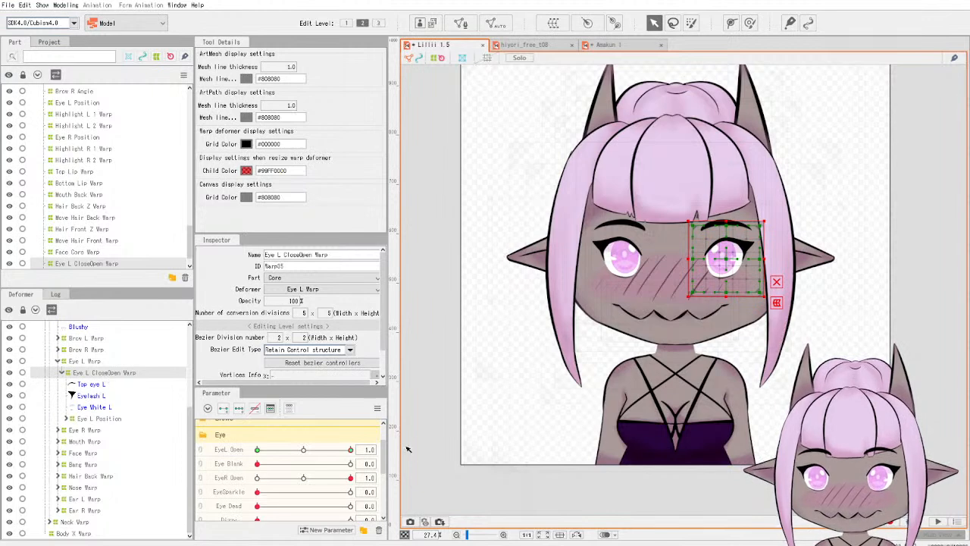
{"action": "left_click_drag", "start_coordinate": [352, 450], "coordinate": [230, 436]}
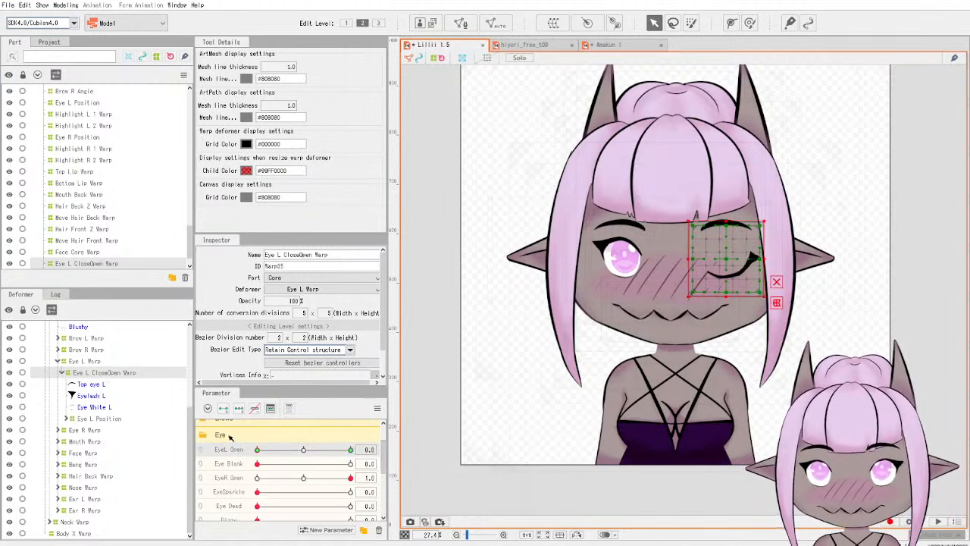
{"action": "left_click", "coordinate": [100, 385]}
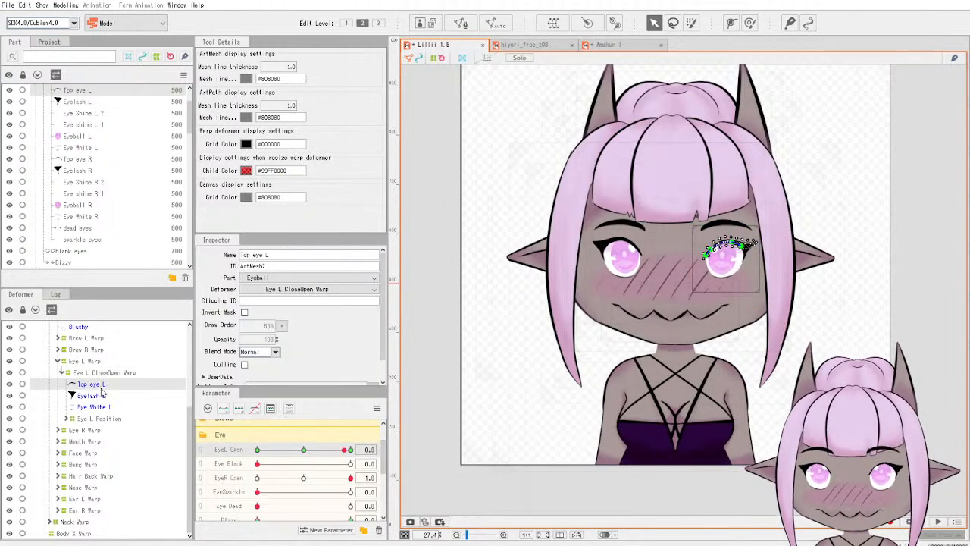
{"action": "left_click", "coordinate": [103, 395]}
{"action": "left_click", "coordinate": [104, 406]}
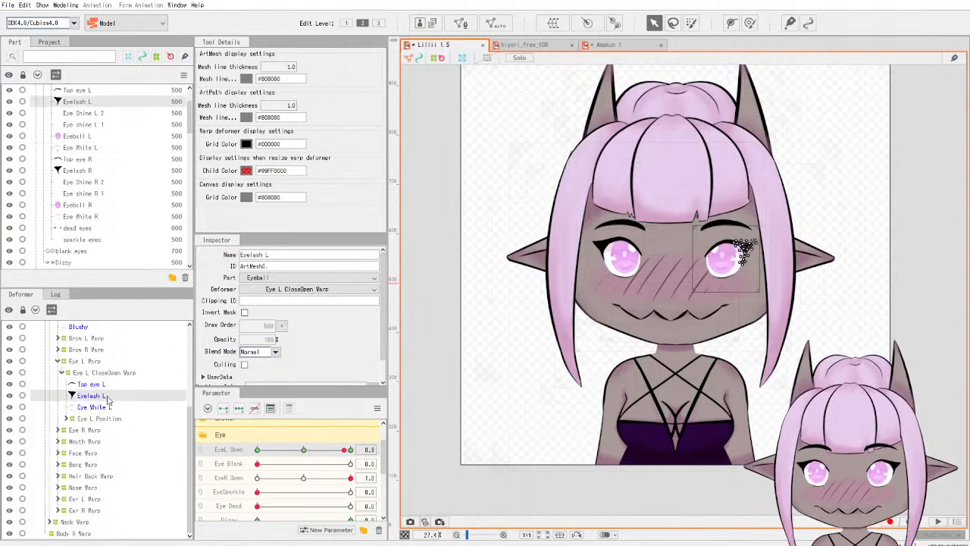
{"action": "left_click", "coordinate": [105, 386]}
Inspect Amakun 1's Top Eye L mesh against EyeL Open, and check the parameters in the Brows group.
{"action": "left_click", "coordinate": [632, 46]}
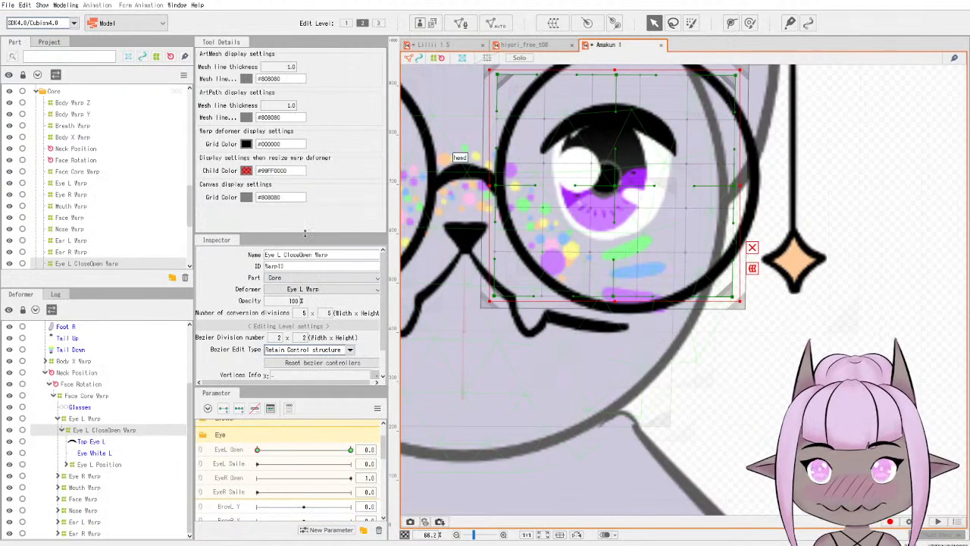
{"action": "left_click", "coordinate": [98, 442]}
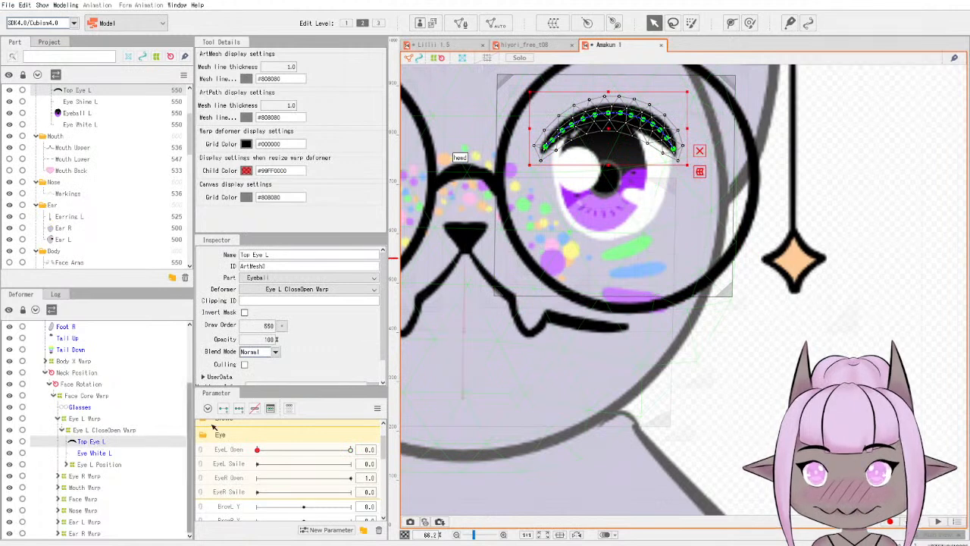
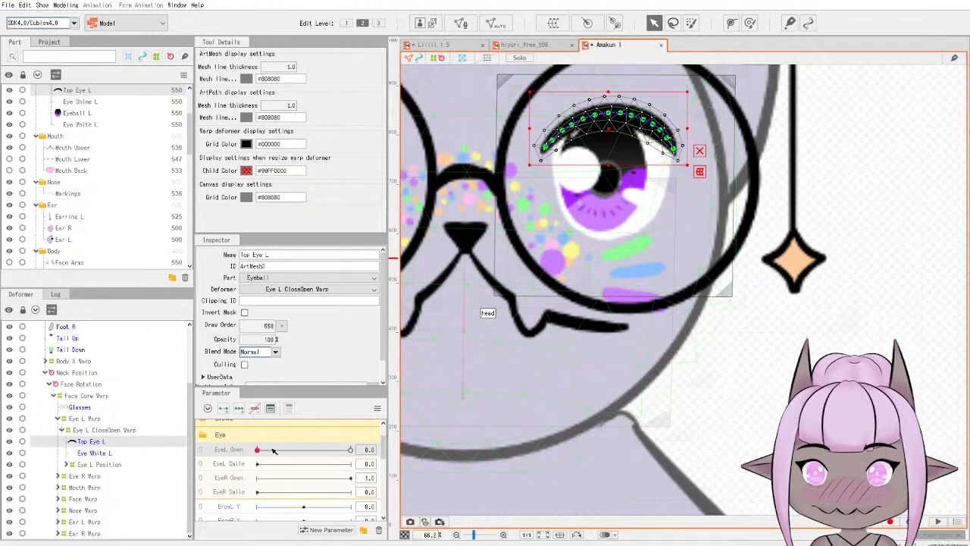
{"action": "scroll", "coordinate": [274, 451], "scroll_direction": "up", "scroll_amount": 2}
{"action": "left_click", "coordinate": [205, 461]}
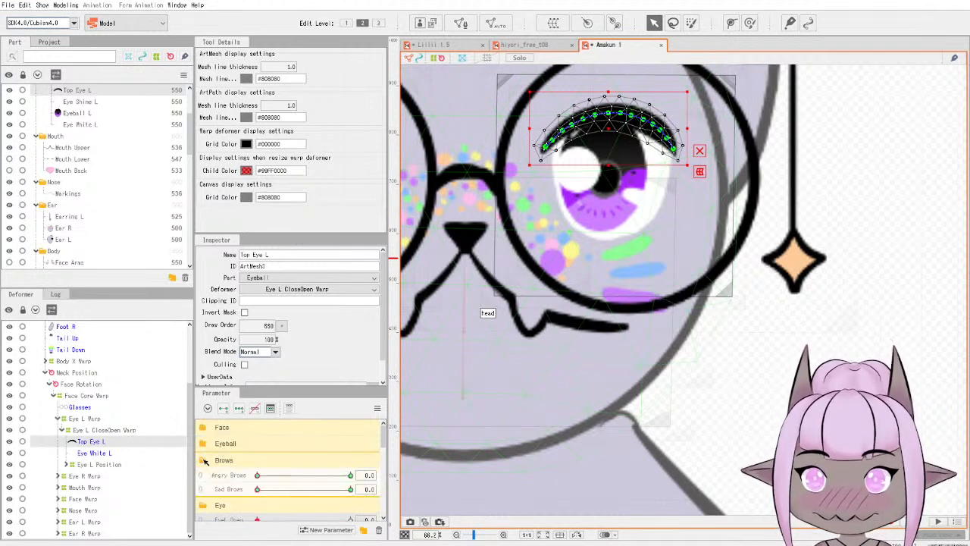
{"action": "left_click", "coordinate": [205, 461]}
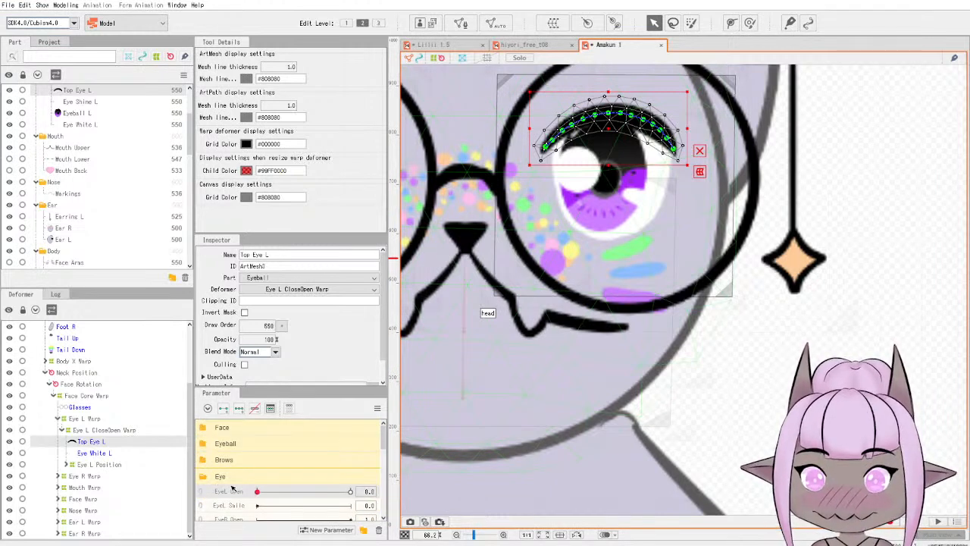
{"action": "scroll", "coordinate": [233, 485], "scroll_direction": "down", "scroll_amount": 1}
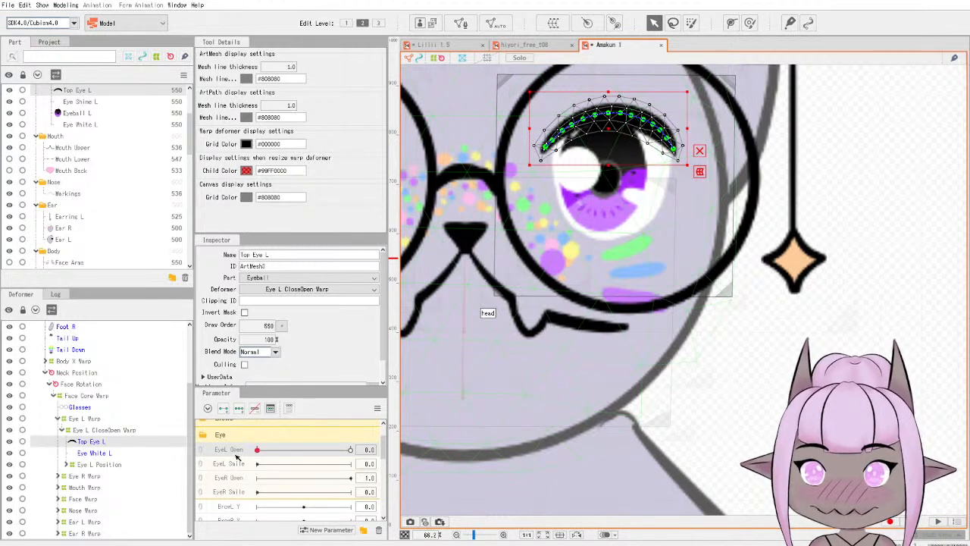
Adjust the upper edge and the side and centre control points of Eye L CloseOpen Warp with EyeL Open at 0.
{"action": "left_click", "coordinate": [105, 430]}
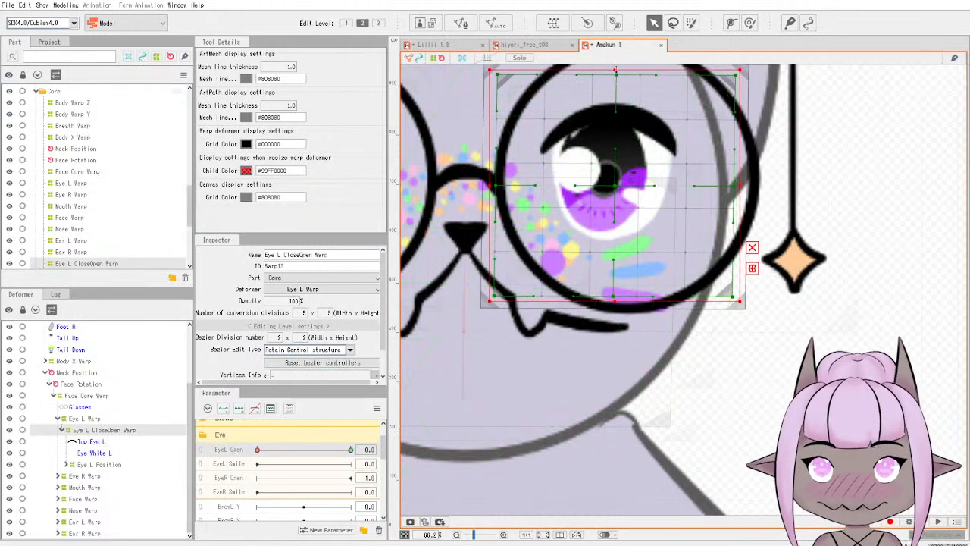
{"action": "left_click_drag", "start_coordinate": [615, 70], "coordinate": [594, 73]}
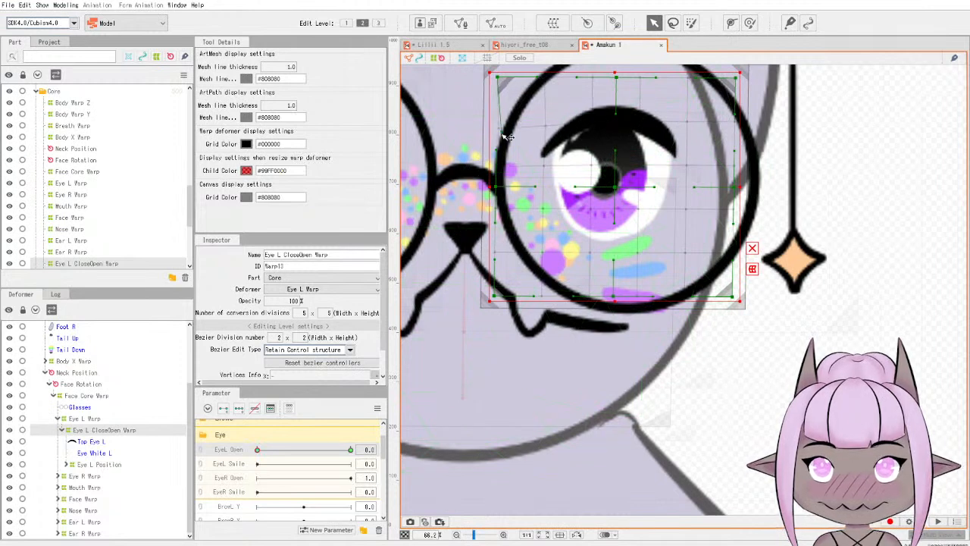
{"action": "left_click_drag", "start_coordinate": [500, 131], "coordinate": [523, 179]}
{"action": "left_click_drag", "start_coordinate": [737, 122], "coordinate": [697, 176]}
{"action": "left_click_drag", "start_coordinate": [616, 114], "coordinate": [641, 99]}
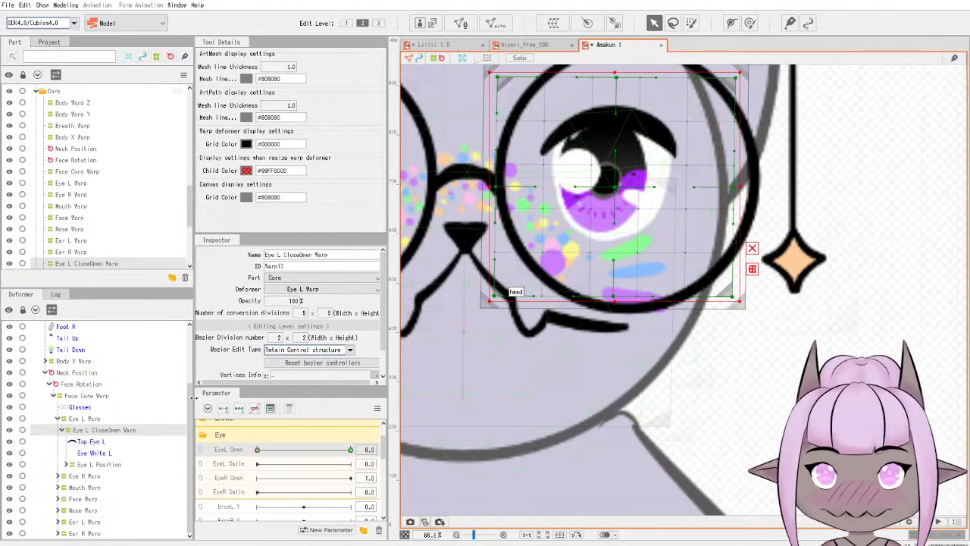
Check Top Eye L and Eye L CloseOpen Warp against EyeL Open, and expand the contents of Eye L Position.
{"action": "left_click", "coordinate": [90, 441]}
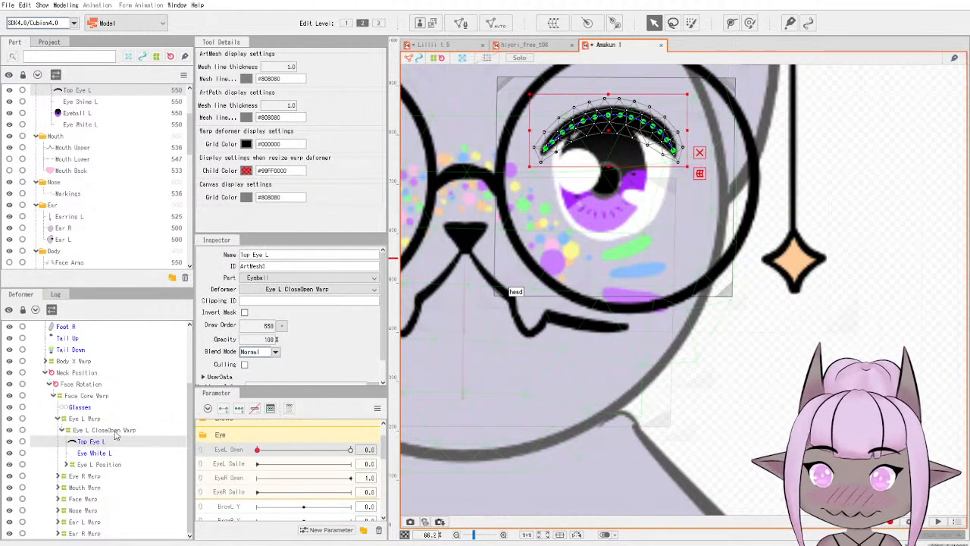
{"action": "left_click", "coordinate": [118, 430]}
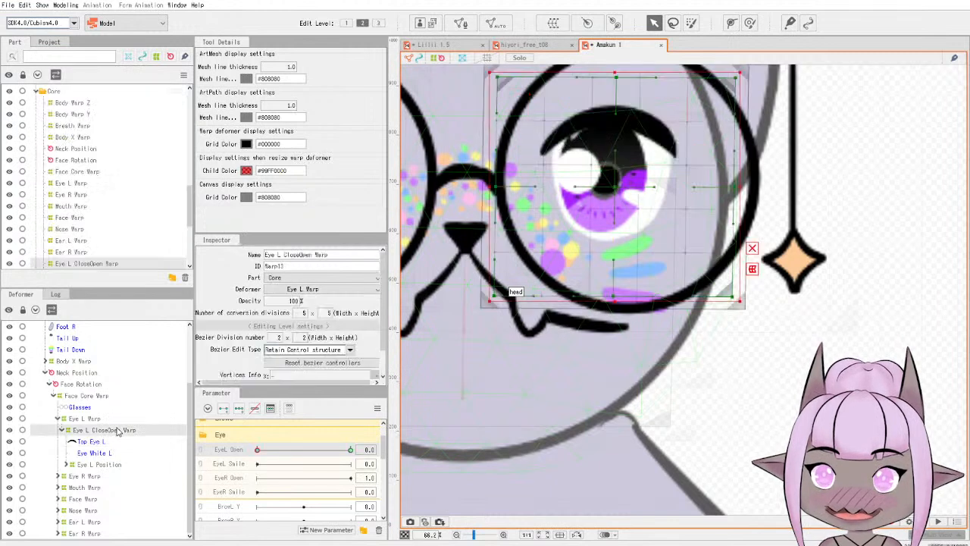
{"action": "left_click", "coordinate": [68, 465]}
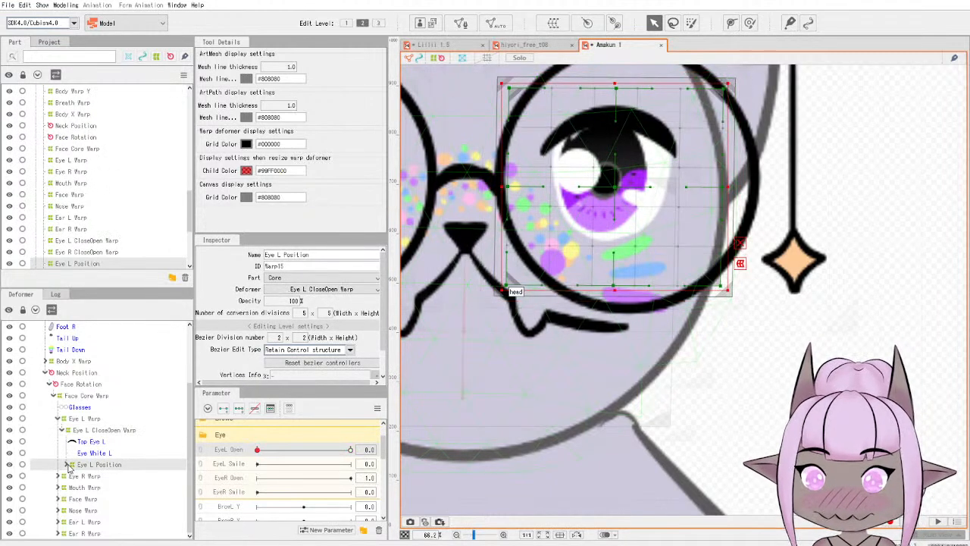
{"action": "left_click", "coordinate": [69, 465]}
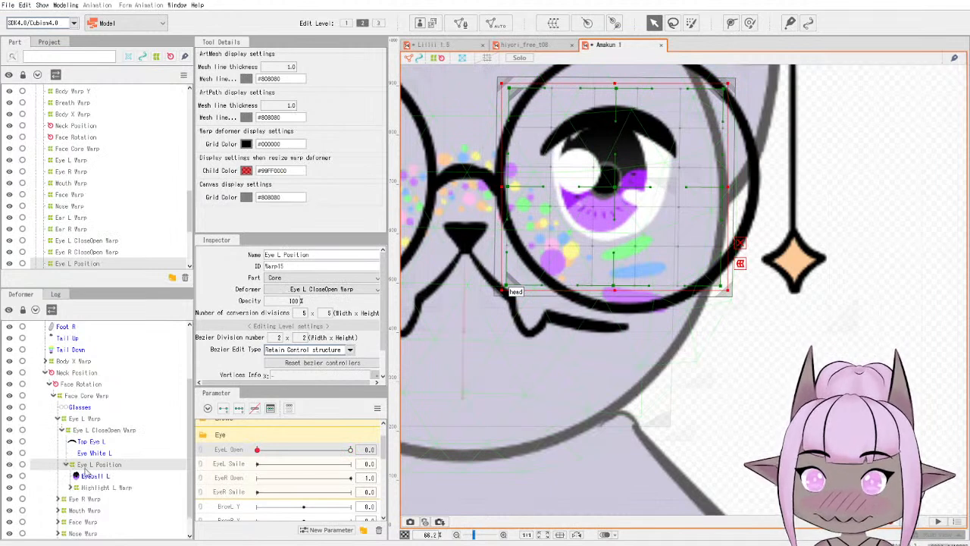
Delete the Angry Brows and Sad Brows keys from the Top Eye L and Eye White L meshes.
{"action": "left_click", "coordinate": [90, 441]}
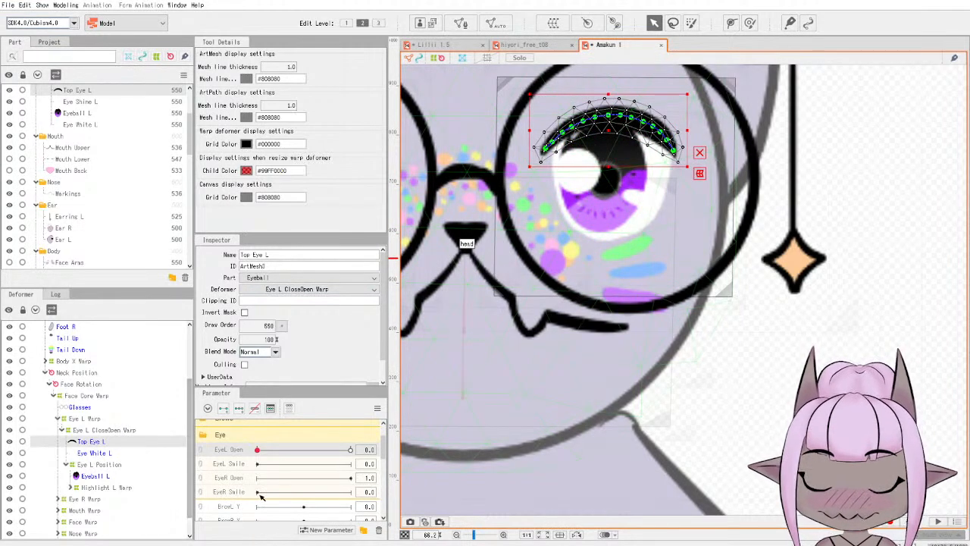
{"action": "scroll", "coordinate": [212, 464], "scroll_direction": "up", "scroll_amount": 1}
{"action": "left_click", "coordinate": [202, 462]}
{"action": "scroll", "coordinate": [226, 462], "scroll_direction": "down", "scroll_amount": 2}
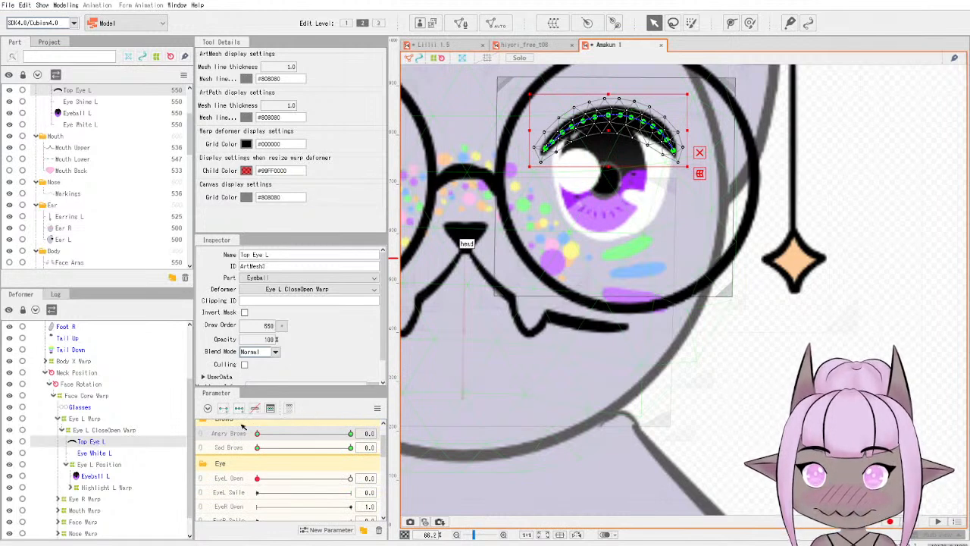
{"action": "left_click", "coordinate": [259, 433]}
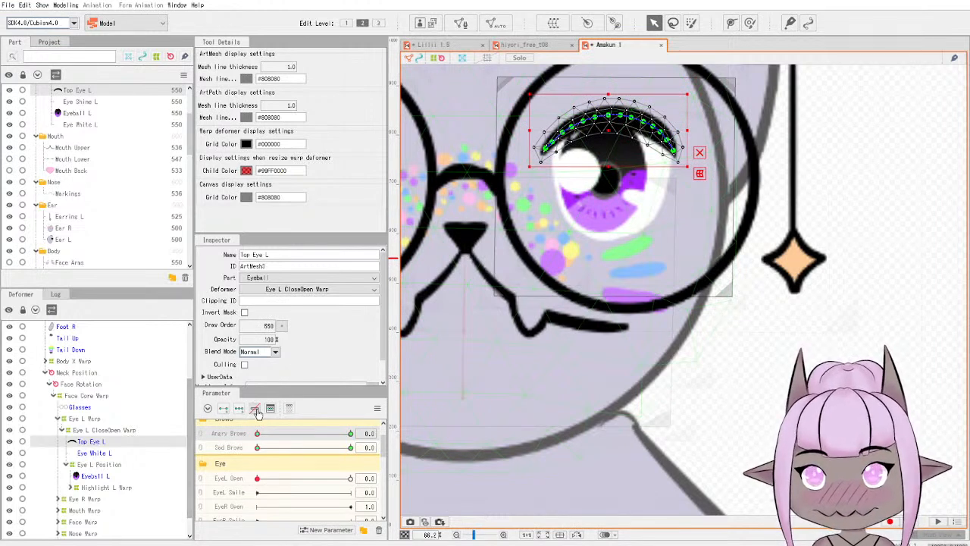
{"action": "left_click", "coordinate": [137, 453]}
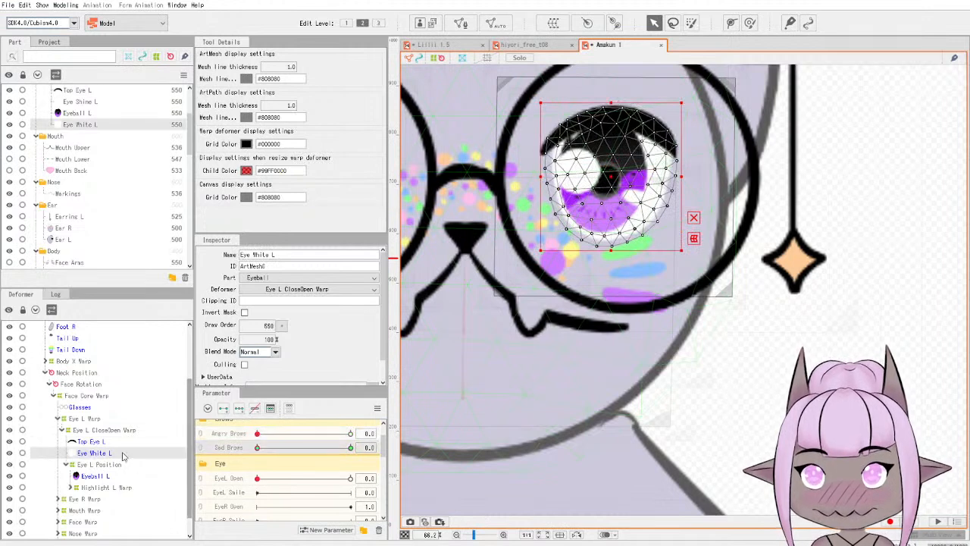
{"action": "key", "text": "Up"}
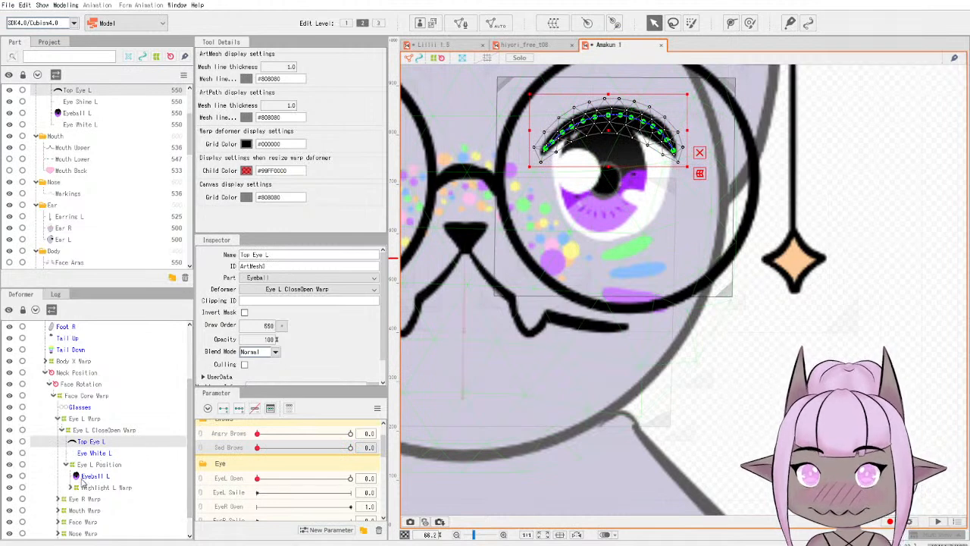
Expand Eye R CloseOpen Warp and delete the Angry Brows and Sad Brows keys from Top Eye R and Eye White R.
{"action": "scroll", "coordinate": [68, 423], "scroll_direction": "down", "scroll_amount": 1}
{"action": "left_click", "coordinate": [59, 476]}
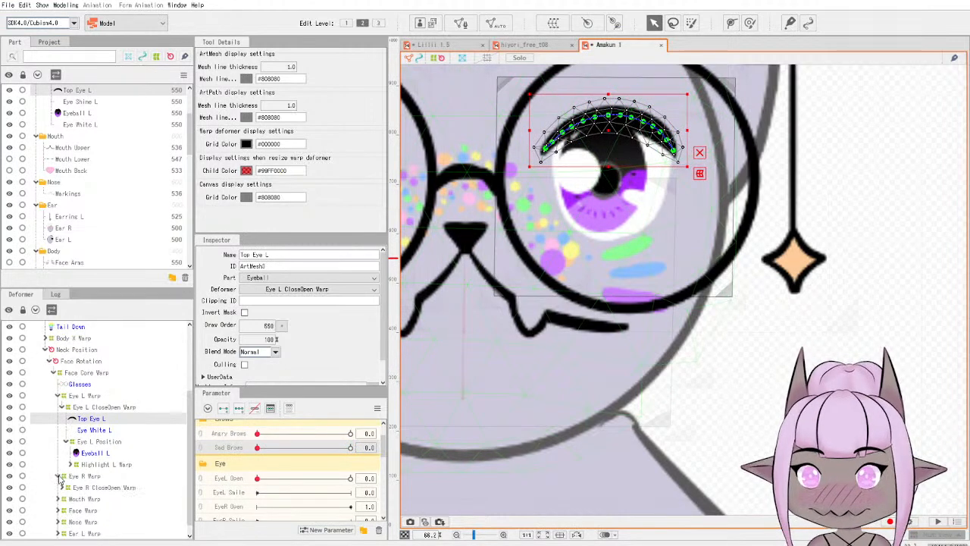
{"action": "left_click", "coordinate": [62, 488]}
{"action": "left_click", "coordinate": [89, 499]}
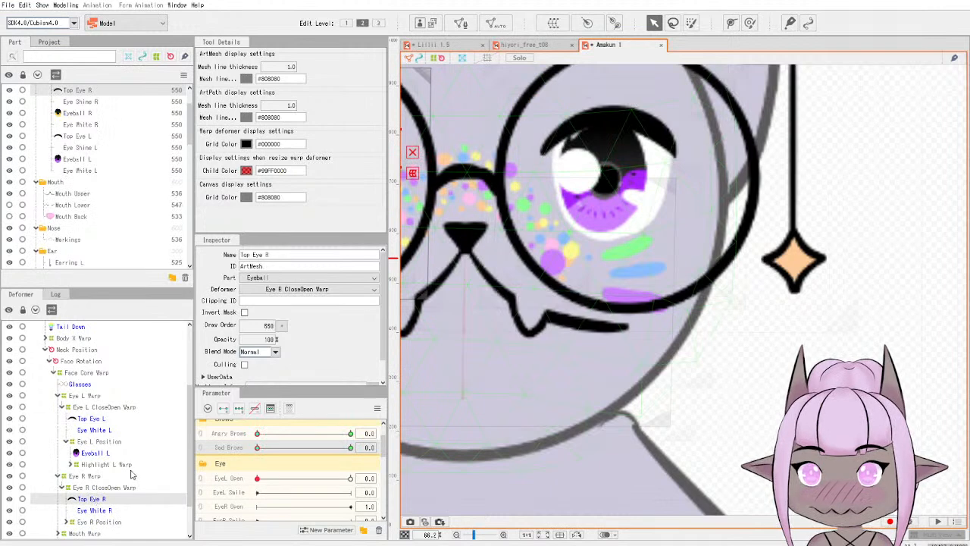
{"action": "scroll", "coordinate": [132, 475], "scroll_direction": "down", "scroll_amount": 2}
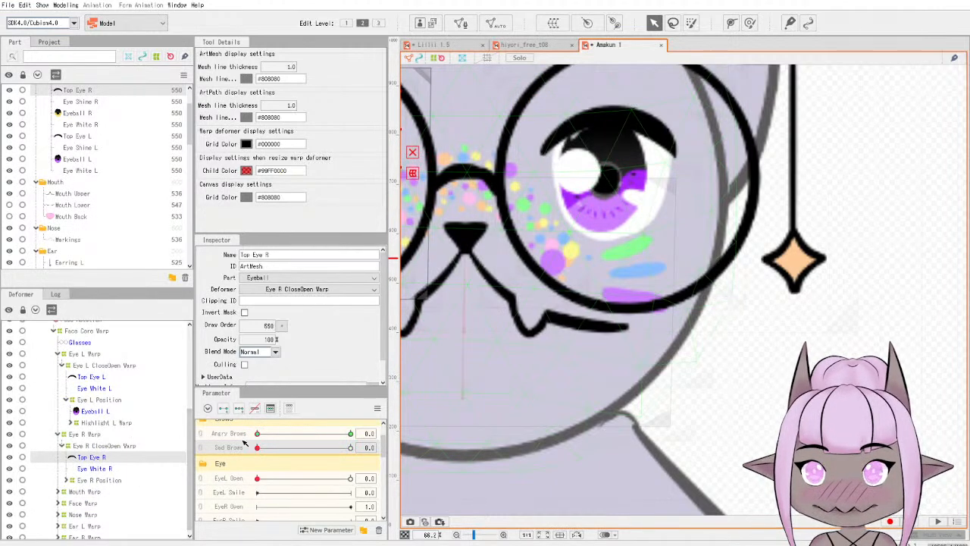
{"action": "left_click", "coordinate": [129, 468]}
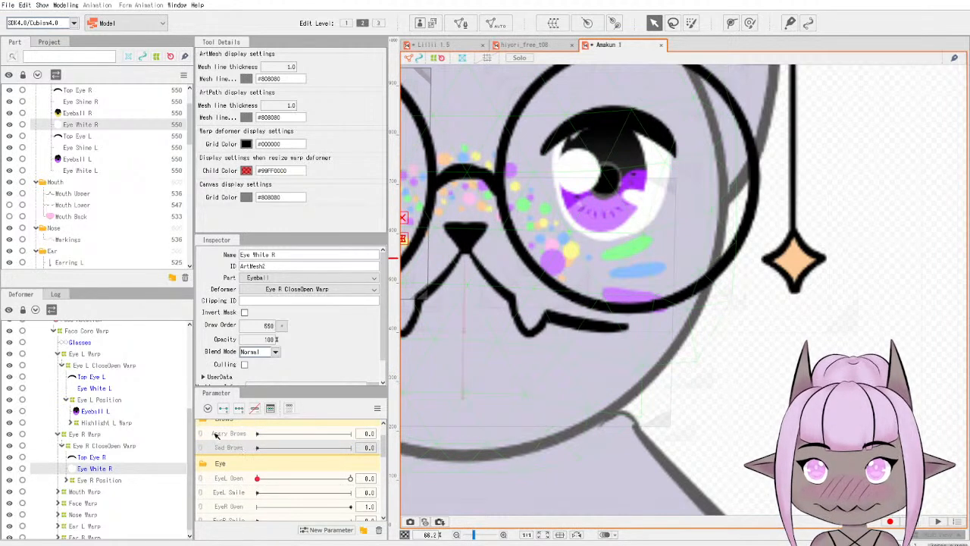
Collapse the Brows parameter group.
{"action": "scroll", "coordinate": [220, 443], "scroll_direction": "up", "scroll_amount": 2}
{"action": "left_click", "coordinate": [203, 459]}
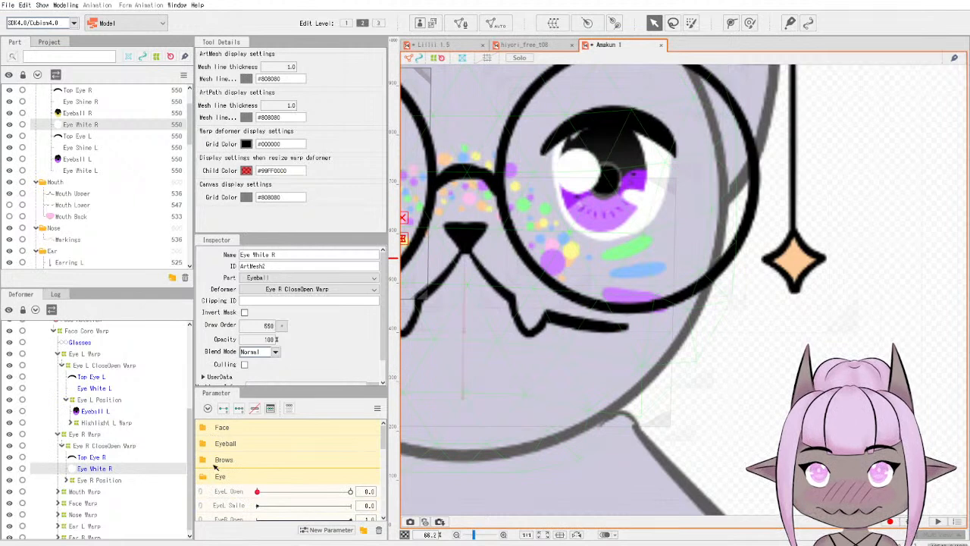
{"action": "left_click", "coordinate": [203, 459]}
{"action": "left_click", "coordinate": [203, 460]}
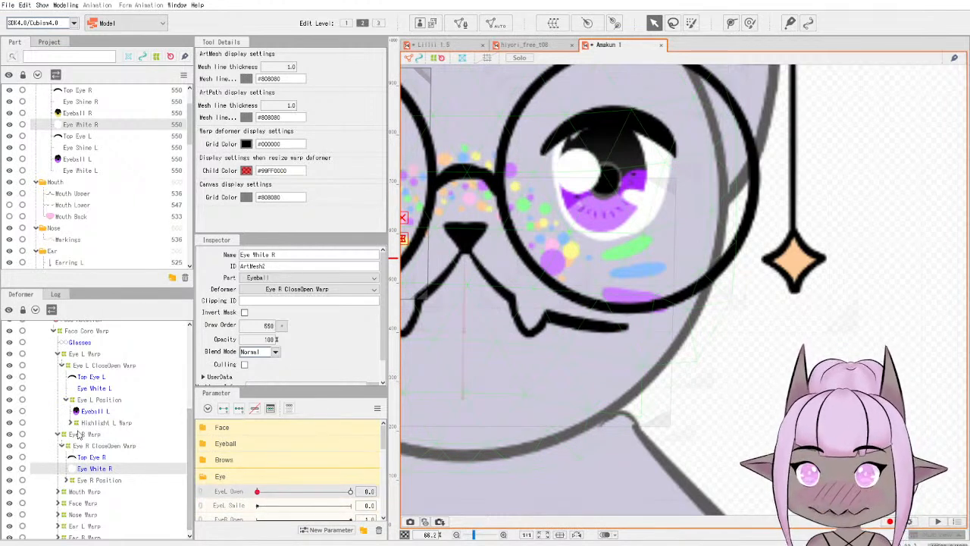
Try pulling the middle deform path point of Top Eye L down over the pupil, and undo the change.
{"action": "left_click", "coordinate": [97, 376]}
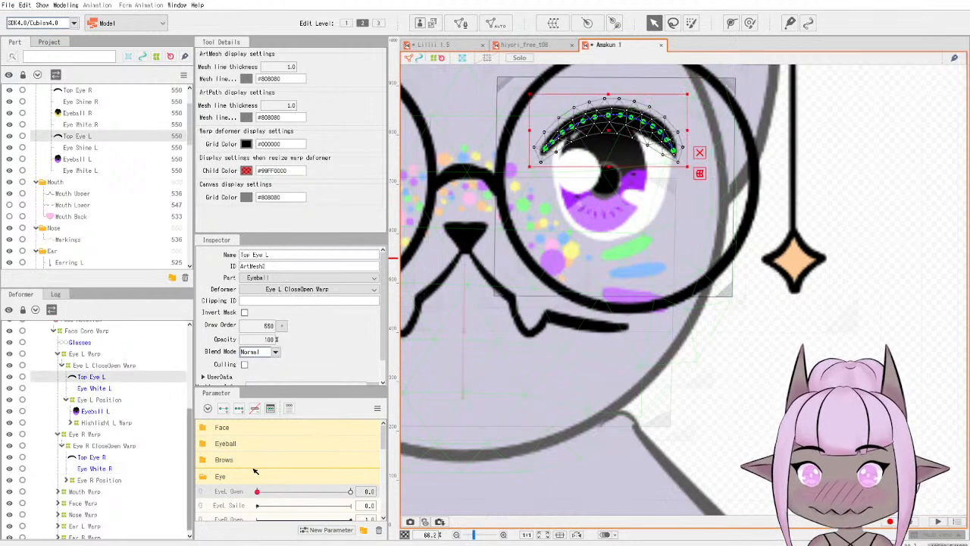
{"action": "scroll", "coordinate": [271, 473], "scroll_direction": "down", "scroll_amount": 1}
{"action": "scroll", "coordinate": [115, 414], "scroll_direction": "up", "scroll_amount": 1}
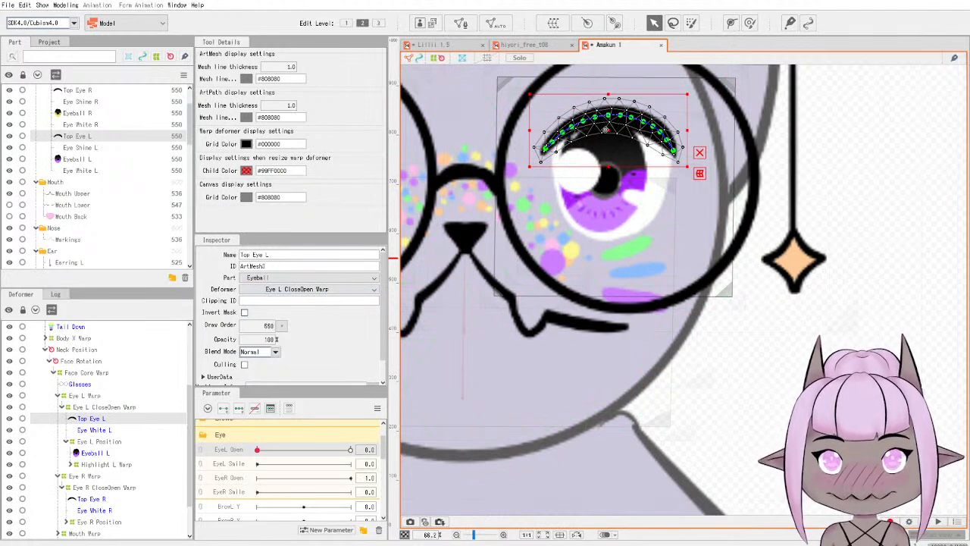
{"action": "left_click_drag", "start_coordinate": [609, 116], "coordinate": [608, 150]}
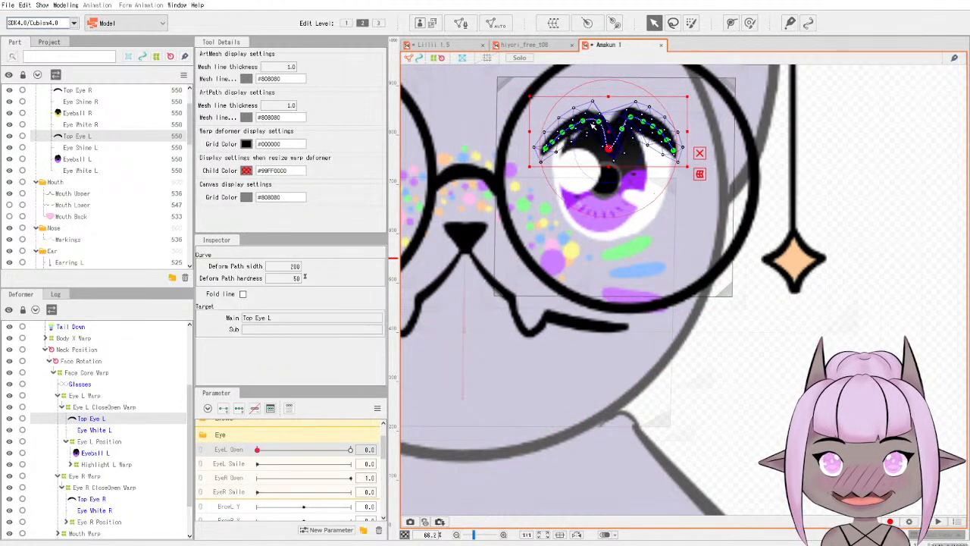
{"action": "key", "text": "ctrl+z"}
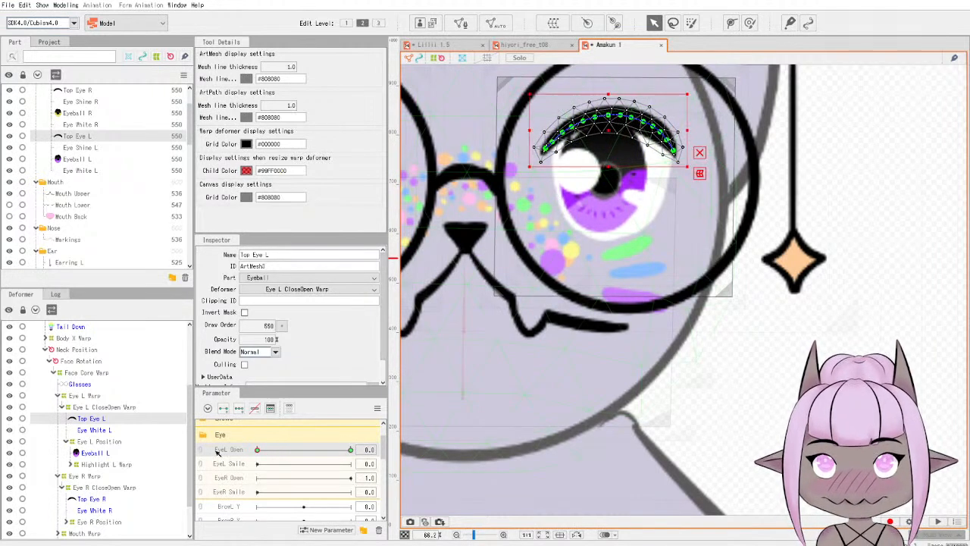
Add EyeL Open keys to Top Eye L, lower it to the bottom of the eye white and bend its deform path into a downward curve.
{"action": "left_click_drag", "start_coordinate": [609, 132], "coordinate": [608, 223]}
{"action": "left_click_drag", "start_coordinate": [544, 243], "coordinate": [613, 226]}
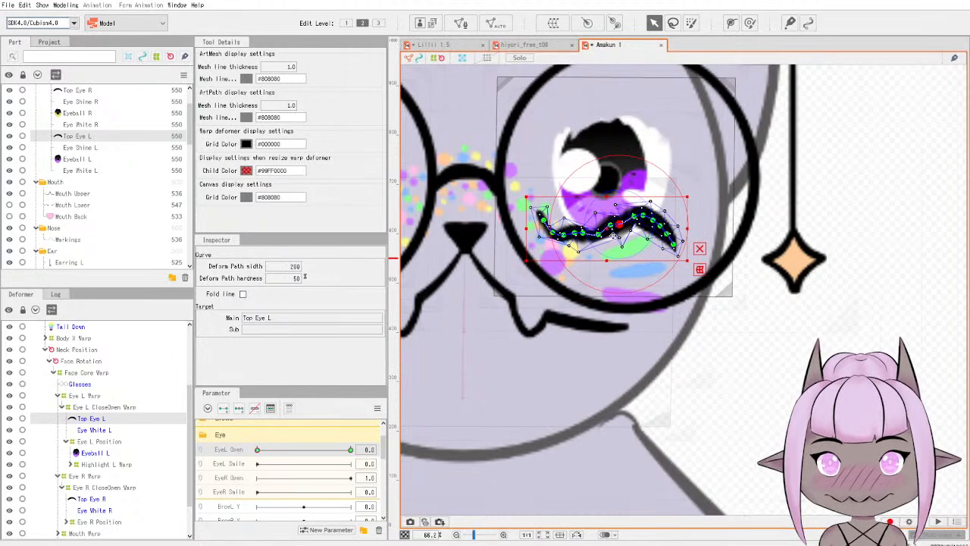
{"action": "scroll", "coordinate": [618, 236], "scroll_direction": "up", "scroll_amount": 4}
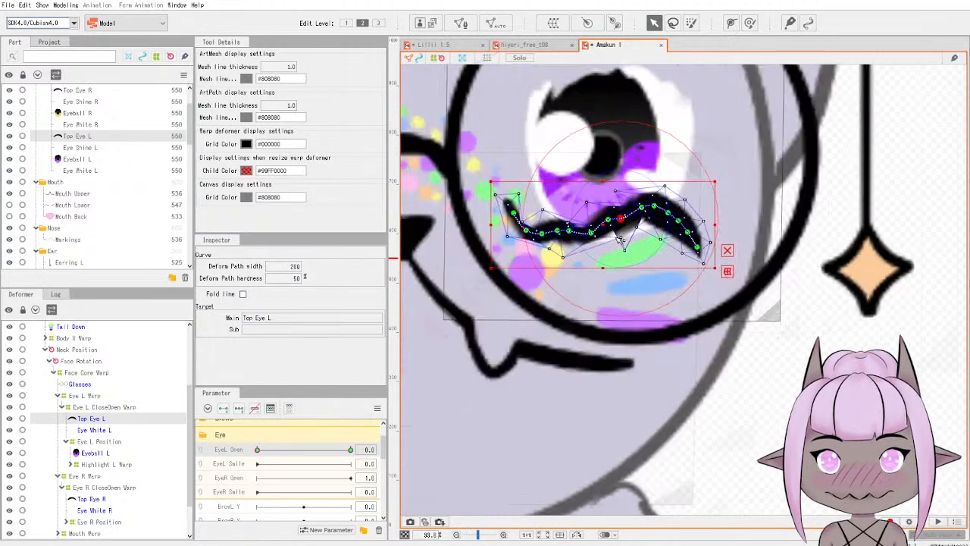
{"action": "left_click_drag", "start_coordinate": [606, 216], "coordinate": [609, 229]}
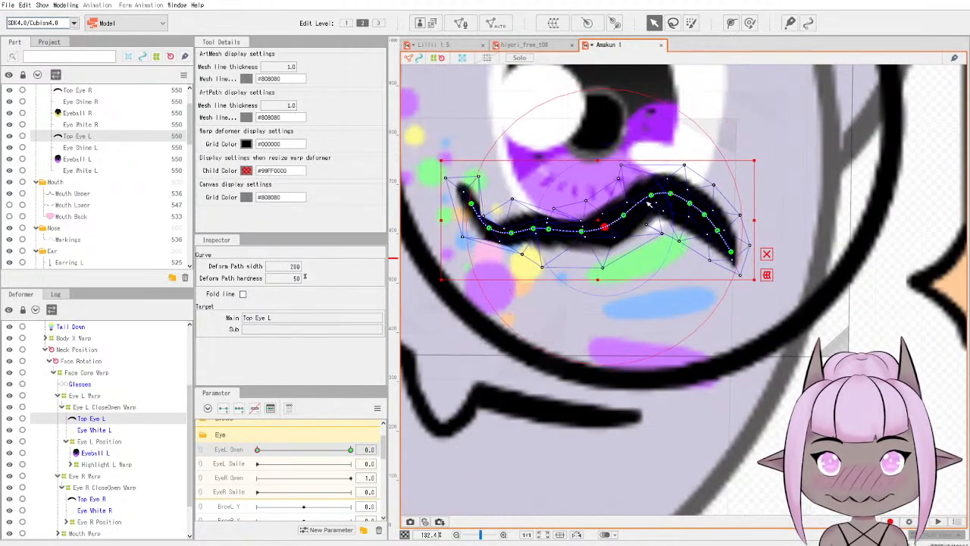
{"action": "left_click_drag", "start_coordinate": [653, 196], "coordinate": [678, 216]}
{"action": "mouse_move", "coordinate": [732, 252]}
{"action": "left_mouse_down"}
{"action": "mouse_move", "coordinate": [735, 211]}
{"action": "mouse_move", "coordinate": [699, 230]}
{"action": "mouse_move", "coordinate": [718, 228]}
{"action": "mouse_move", "coordinate": [686, 217]}
{"action": "mouse_move", "coordinate": [687, 233]}
{"action": "mouse_move", "coordinate": [675, 227]}
{"action": "mouse_move", "coordinate": [670, 239]}
{"action": "mouse_move", "coordinate": [691, 232]}
{"action": "mouse_move", "coordinate": [656, 227]}
{"action": "mouse_move", "coordinate": [620, 246]}
{"action": "mouse_move", "coordinate": [603, 233]}
{"action": "mouse_move", "coordinate": [611, 243]}
{"action": "mouse_move", "coordinate": [552, 245]}
{"action": "mouse_move", "coordinate": [496, 232]}
{"action": "mouse_move", "coordinate": [475, 209]}
{"action": "mouse_move", "coordinate": [497, 228]}
{"action": "mouse_move", "coordinate": [559, 239]}
{"action": "left_mouse_up"}
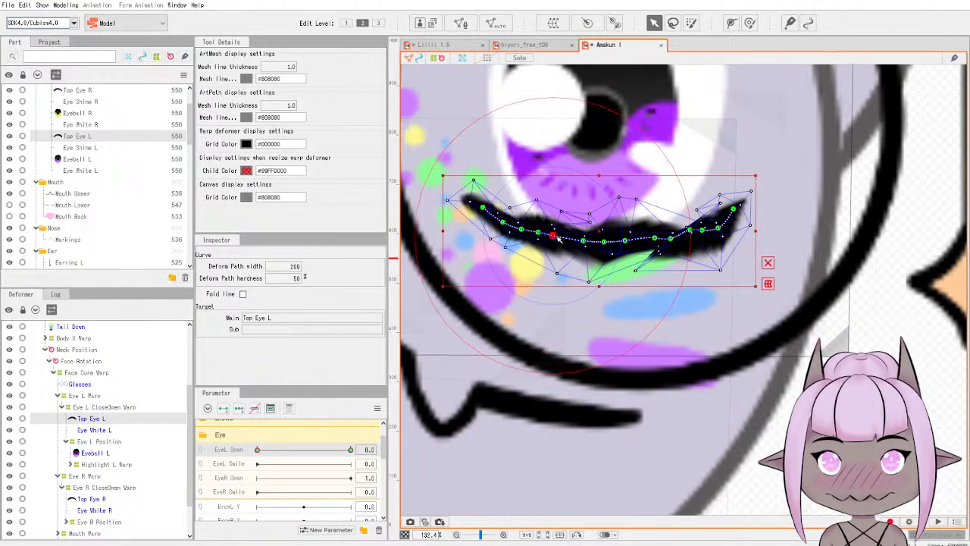
Smooth the closed Top Eye L curve and move its upper-edge mesh vertices down closer to the lash line.
{"action": "mouse_move", "coordinate": [657, 242]}
{"action": "left_mouse_down"}
{"action": "mouse_move", "coordinate": [622, 253]}
{"action": "mouse_move", "coordinate": [650, 253]}
{"action": "left_mouse_up"}
{"action": "left_click_drag", "start_coordinate": [656, 286], "coordinate": [655, 267]}
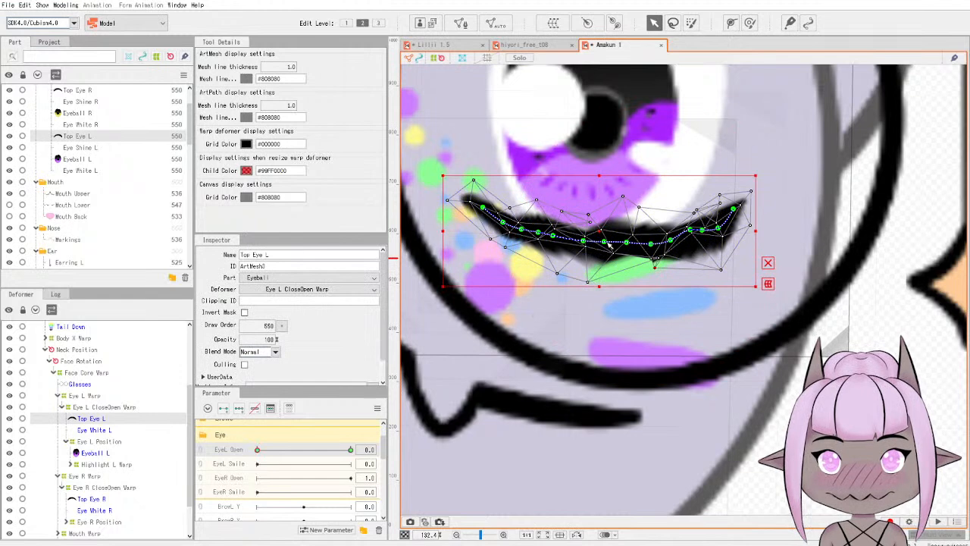
{"action": "left_click_drag", "start_coordinate": [625, 199], "coordinate": [627, 212]}
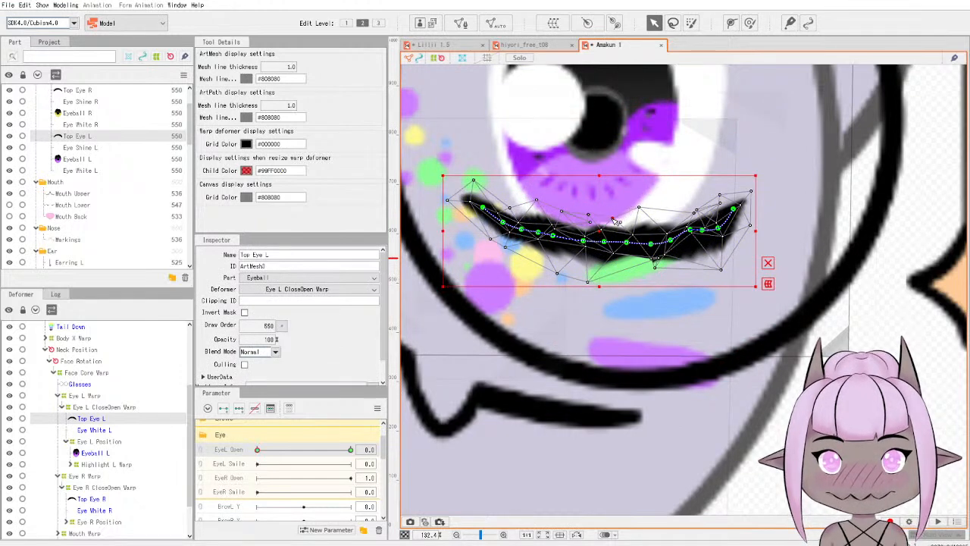
{"action": "mouse_move", "coordinate": [535, 201]}
{"action": "left_mouse_down"}
{"action": "mouse_move", "coordinate": [562, 216]}
{"action": "mouse_move", "coordinate": [536, 216]}
{"action": "left_mouse_up"}
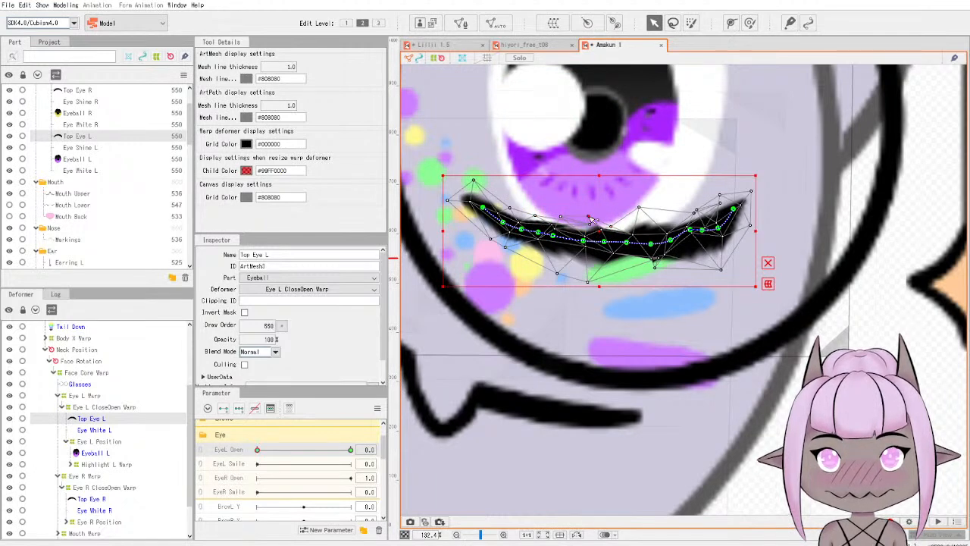
{"action": "left_click_drag", "start_coordinate": [643, 216], "coordinate": [643, 223]}
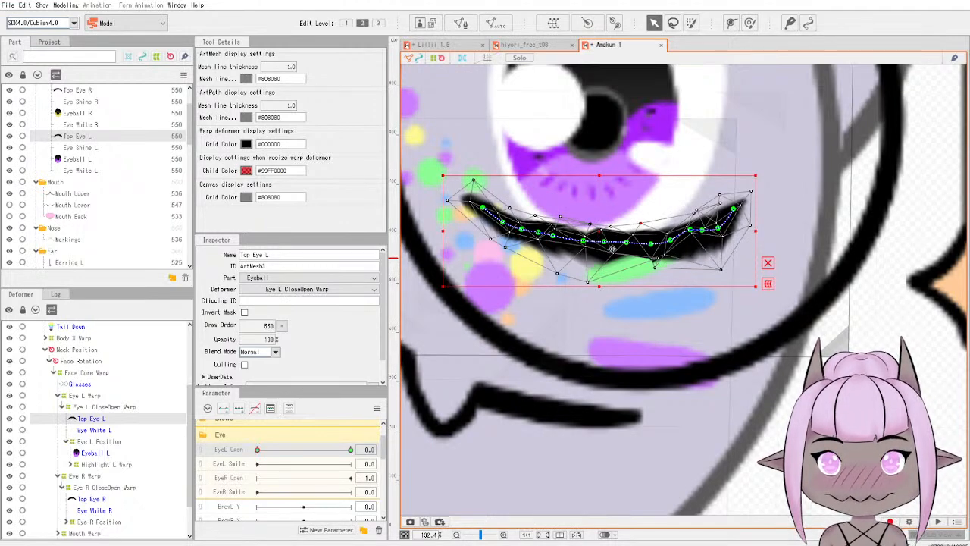
Pull the lower-edge and outer-corner mesh vertices of Top Eye L inward to thin and even out the closed lash line.
{"action": "scroll", "coordinate": [611, 248], "scroll_direction": "up", "scroll_amount": 5}
{"action": "scroll", "coordinate": [611, 235], "scroll_direction": "down", "scroll_amount": 3}
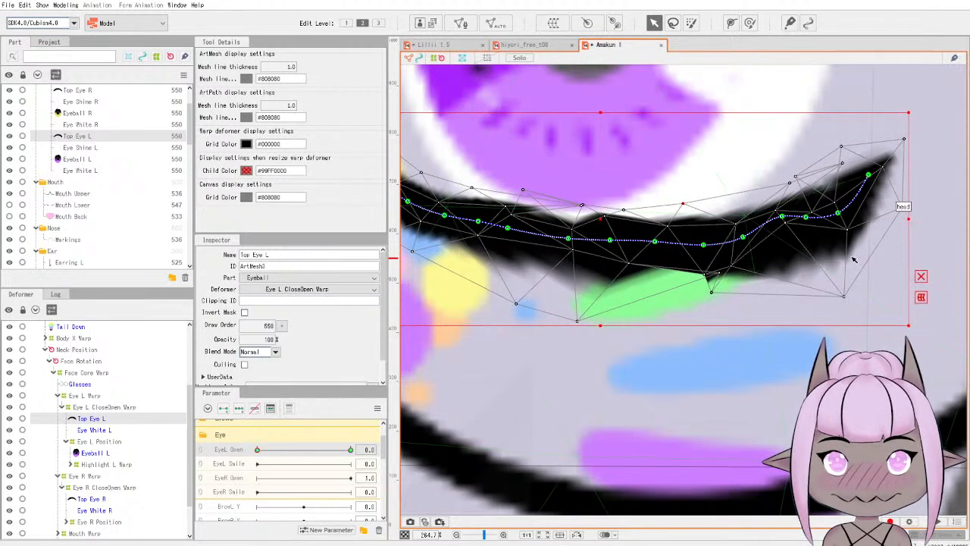
{"action": "left_click_drag", "start_coordinate": [845, 297], "coordinate": [830, 277]}
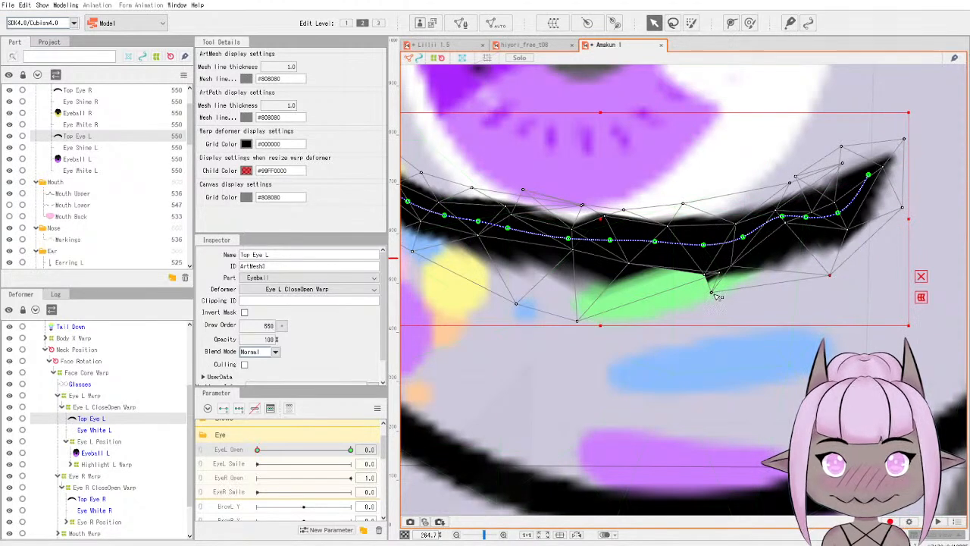
{"action": "left_click_drag", "start_coordinate": [705, 275], "coordinate": [710, 281]}
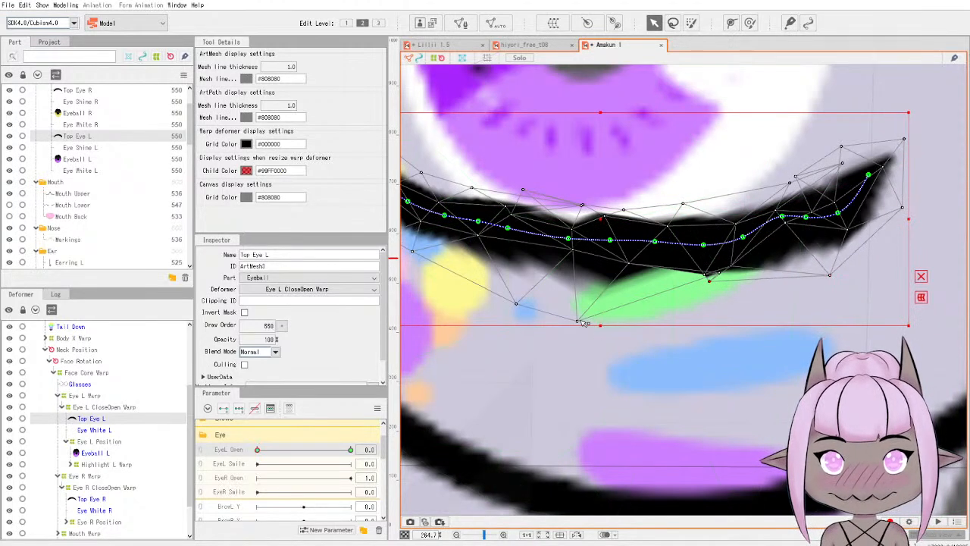
{"action": "left_click_drag", "start_coordinate": [577, 323], "coordinate": [580, 303]}
{"action": "left_click_drag", "start_coordinate": [516, 303], "coordinate": [523, 292]}
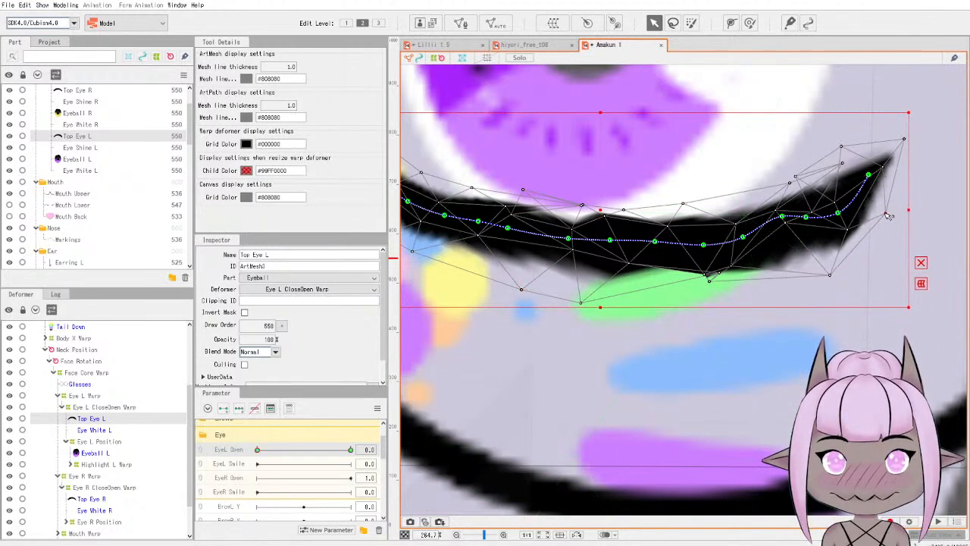
{"action": "scroll", "coordinate": [669, 261], "scroll_direction": "down", "scroll_amount": 3}
{"action": "scroll", "coordinate": [669, 261], "scroll_direction": "down", "scroll_amount": 2}
{"action": "scroll", "coordinate": [652, 243], "scroll_direction": "up", "scroll_amount": 4}
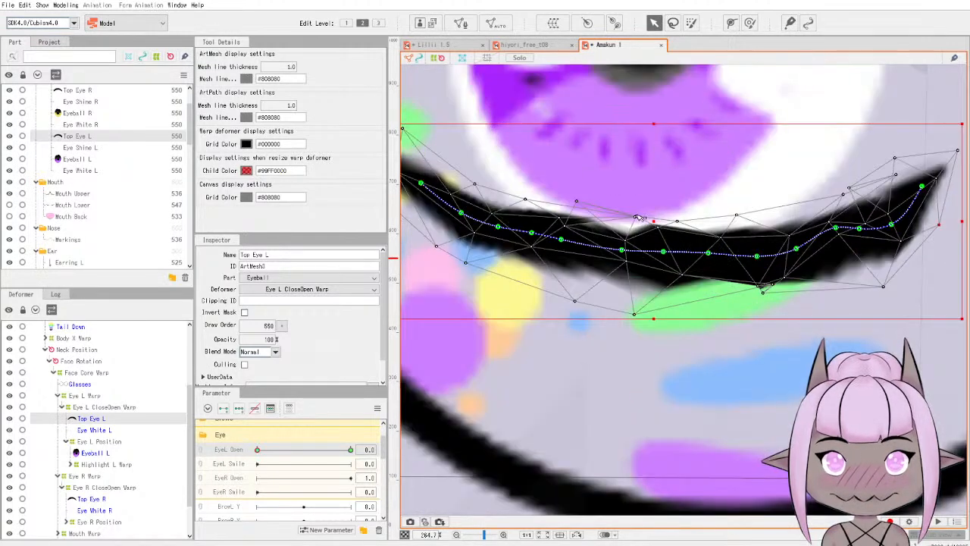
Lower the middle upper-edge vertex of Top Eye L, and set EyeL Open to 0.0 in the Lillii 1.5 model for a closed-eye comparison.
{"action": "left_click_drag", "start_coordinate": [640, 219], "coordinate": [640, 230]}
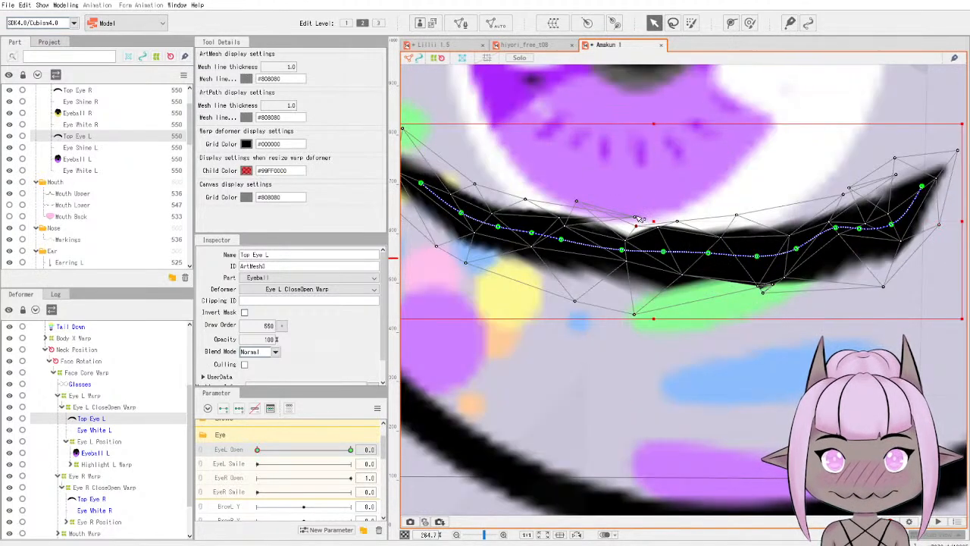
{"action": "left_click", "coordinate": [443, 47]}
{"action": "left_click_drag", "start_coordinate": [303, 453], "coordinate": [267, 429]}
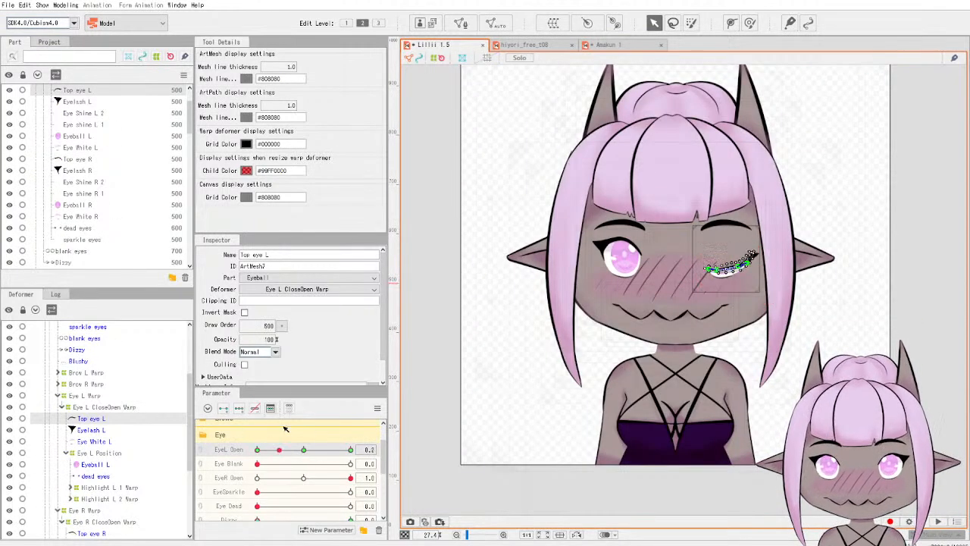
{"action": "left_click", "coordinate": [399, 365]}
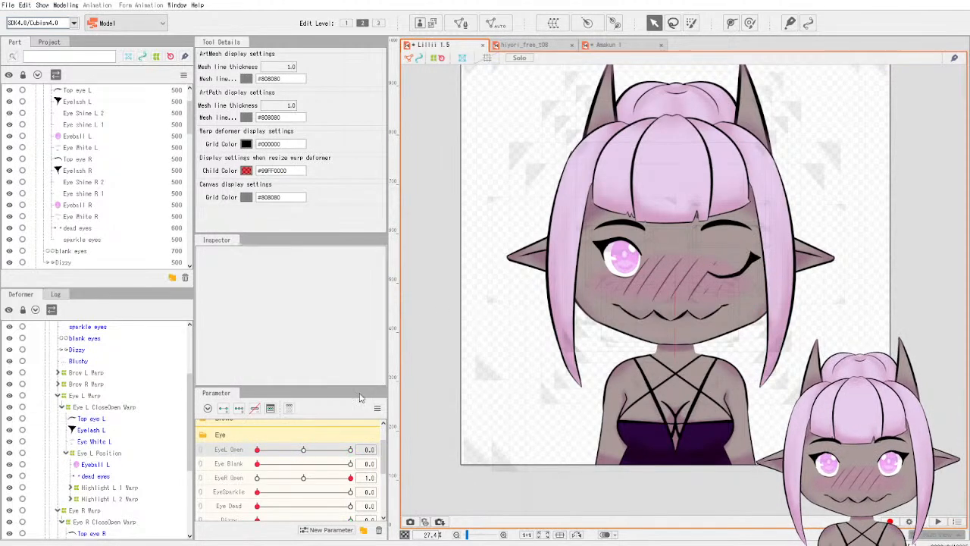
{"action": "left_click_drag", "start_coordinate": [260, 452], "coordinate": [232, 443]}
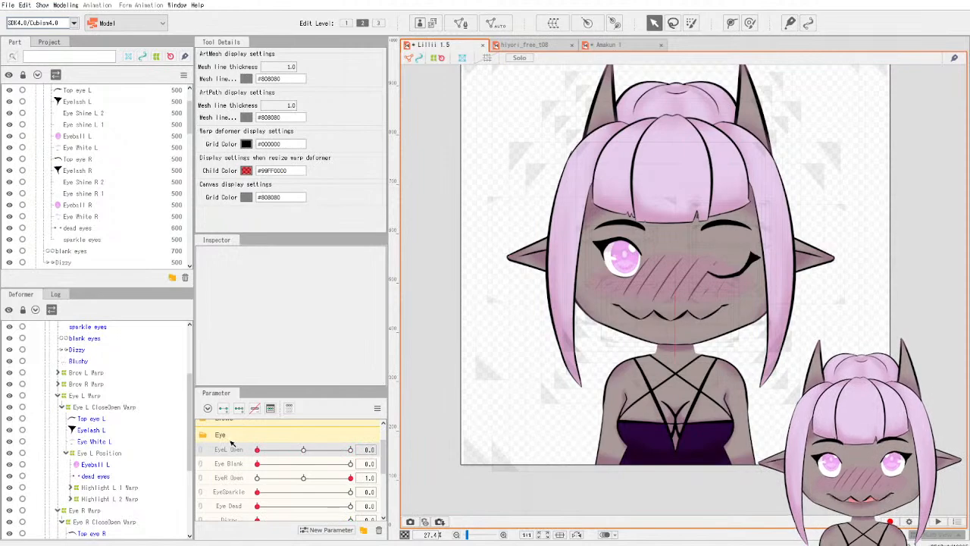
Return to the Amakun 1 model and move EyeL Open between 1.0 and 0.0 to check the left lash line's closing motion.
{"action": "left_click", "coordinate": [606, 45]}
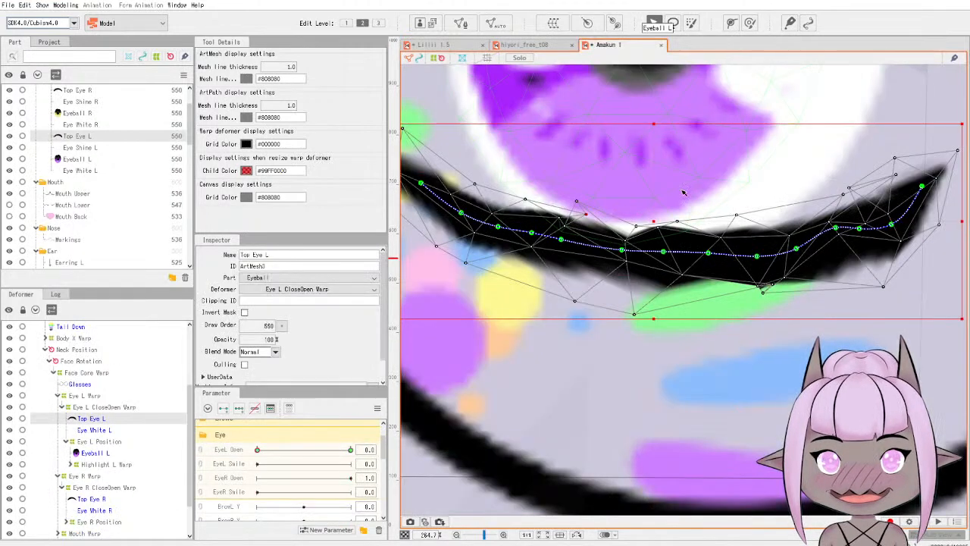
{"action": "scroll", "coordinate": [684, 192], "scroll_direction": "down", "scroll_amount": 10}
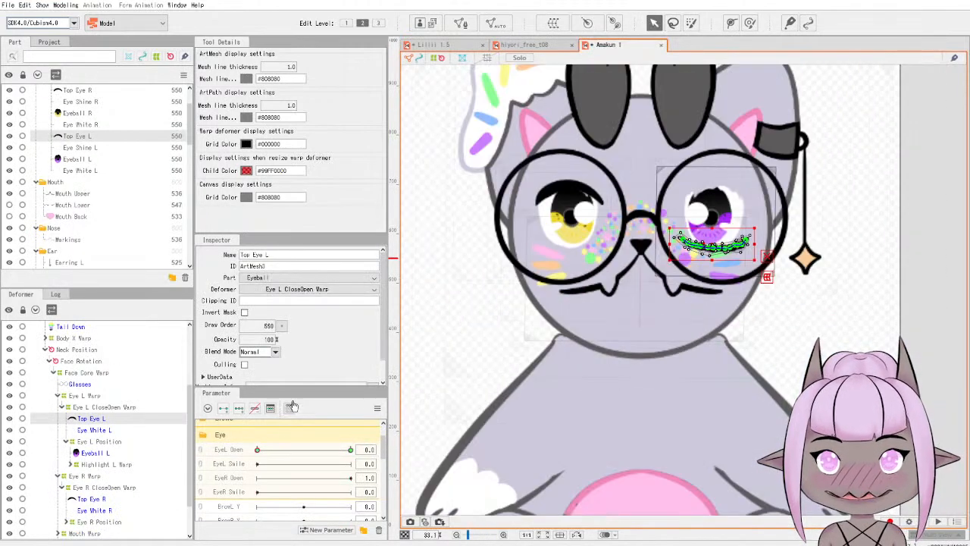
{"action": "left_click", "coordinate": [351, 449]}
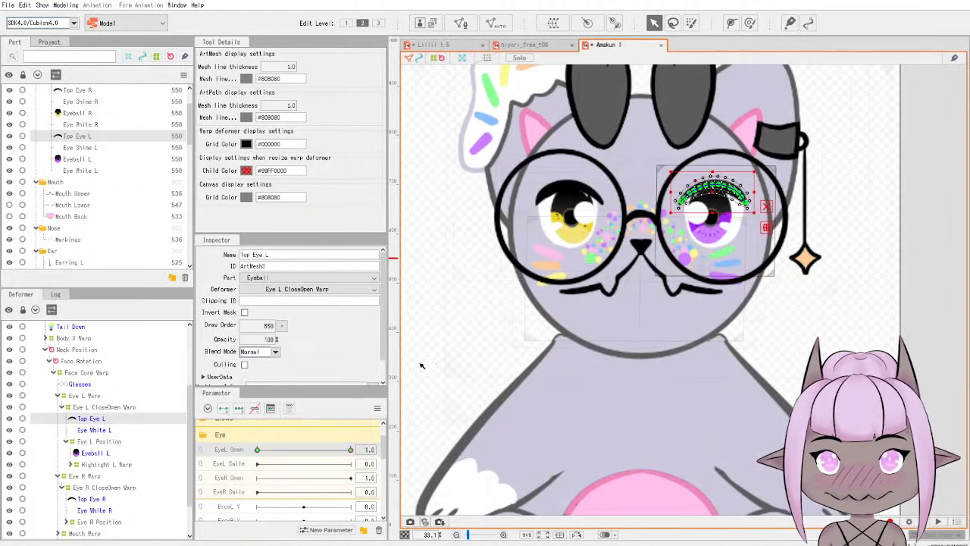
{"action": "left_click", "coordinate": [361, 430]}
{"action": "left_click_drag", "start_coordinate": [351, 450], "coordinate": [248, 463]}
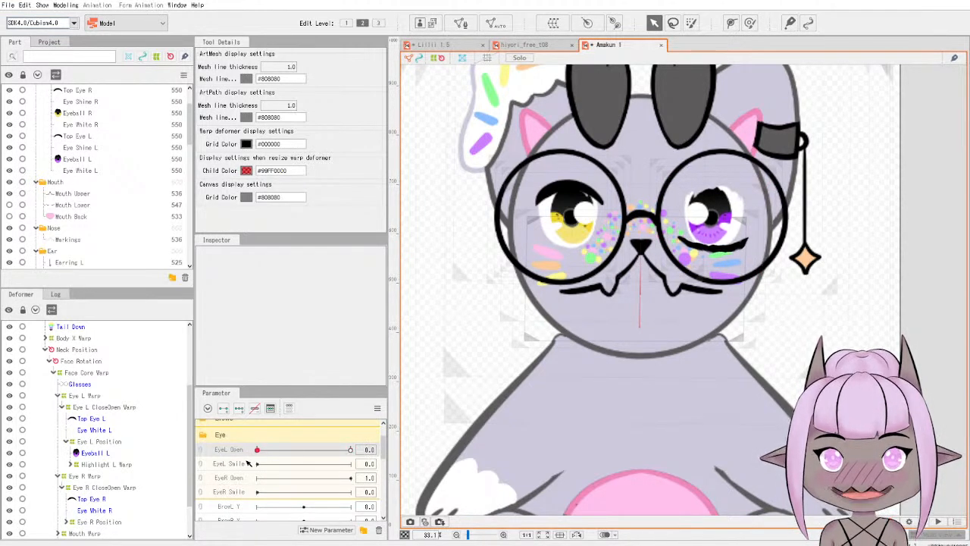
Smooth the outer end of the closed Top Eye L by adjusting its deform path point and lowering the protruding upper-edge vertices.
{"action": "left_click", "coordinate": [91, 418]}
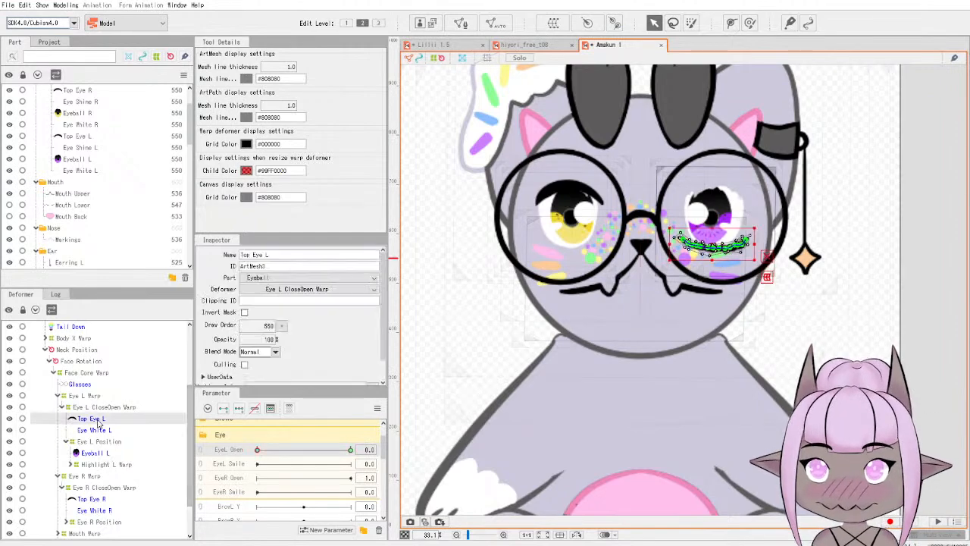
{"action": "scroll", "coordinate": [769, 252], "scroll_direction": "up", "scroll_amount": 4}
{"action": "scroll", "coordinate": [769, 252], "scroll_direction": "up", "scroll_amount": 3}
{"action": "left_click_drag", "start_coordinate": [582, 249], "coordinate": [543, 259]}
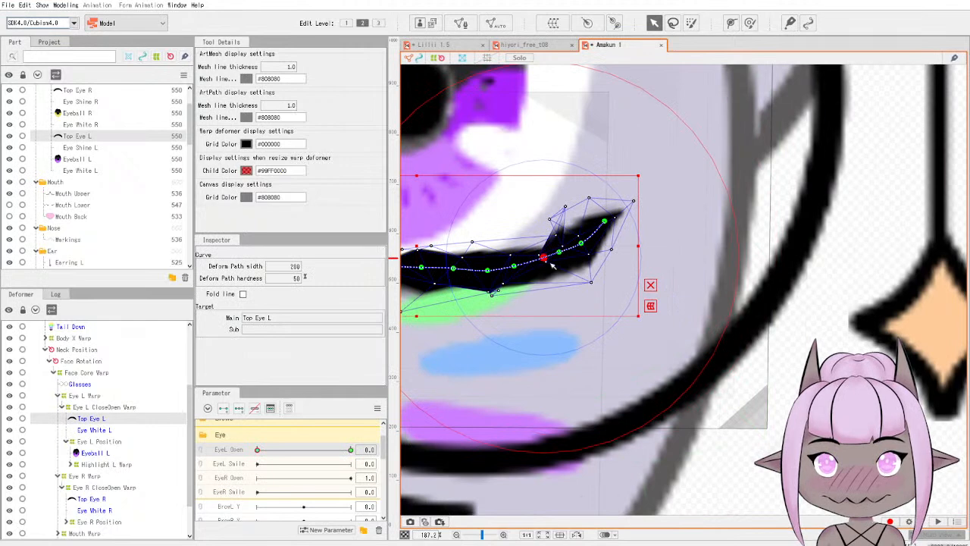
{"action": "left_click_drag", "start_coordinate": [550, 219], "coordinate": [558, 238]}
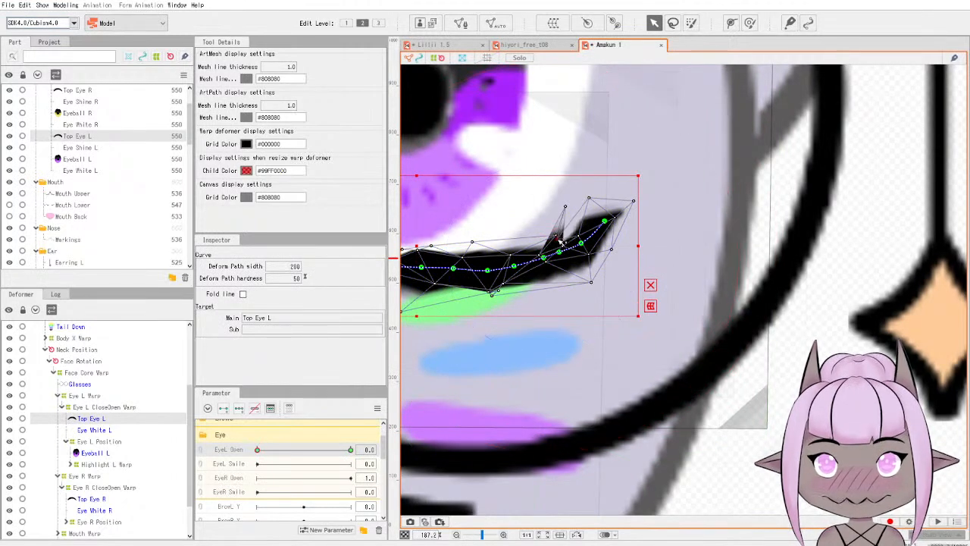
{"action": "left_click", "coordinate": [560, 240]}
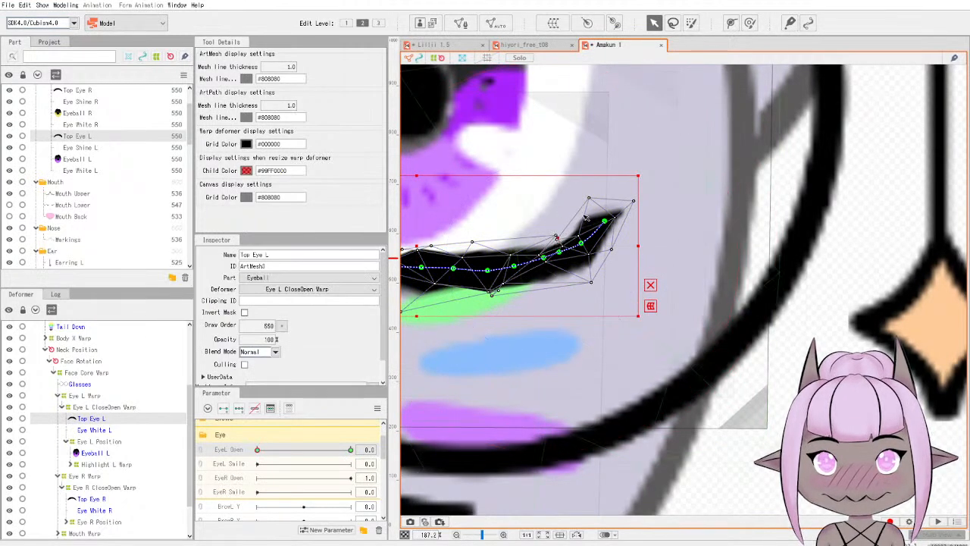
{"action": "left_click_drag", "start_coordinate": [588, 198], "coordinate": [588, 209]}
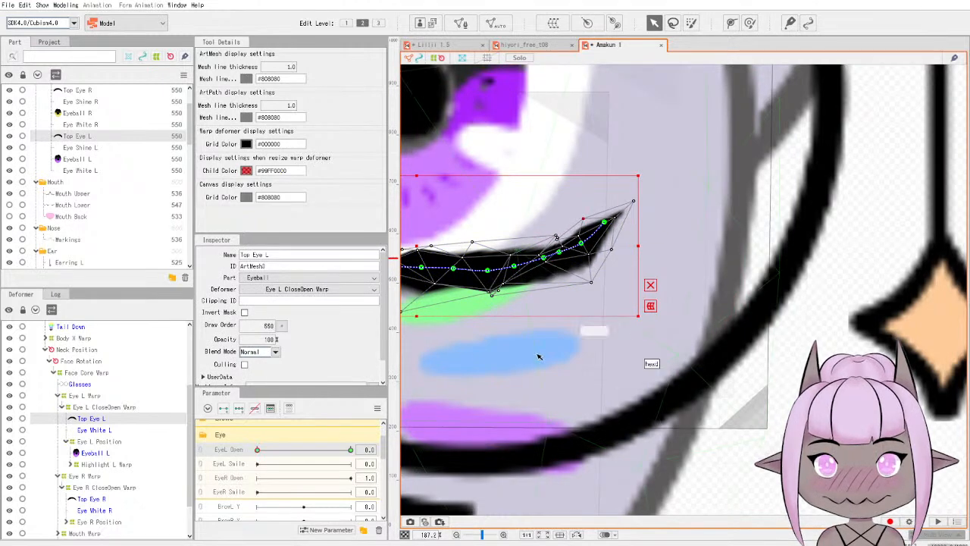
Lower the middle and inner upper-edge mesh vertices of Top Eye L to even out the bumps in the closed lash line.
{"action": "scroll", "coordinate": [616, 389], "scroll_direction": "down", "scroll_amount": 2}
{"action": "scroll", "coordinate": [666, 288], "scroll_direction": "up", "scroll_amount": 2}
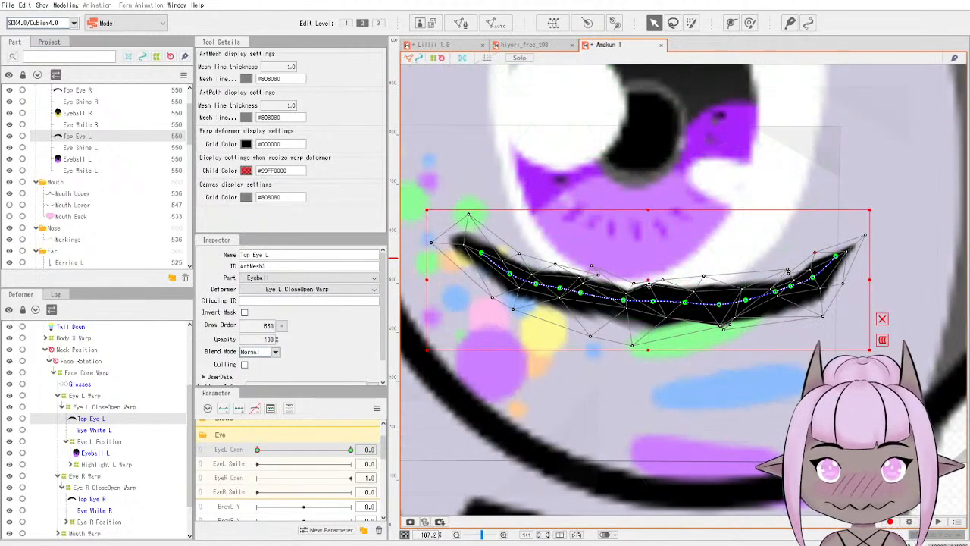
{"action": "scroll", "coordinate": [652, 295], "scroll_direction": "up", "scroll_amount": 3}
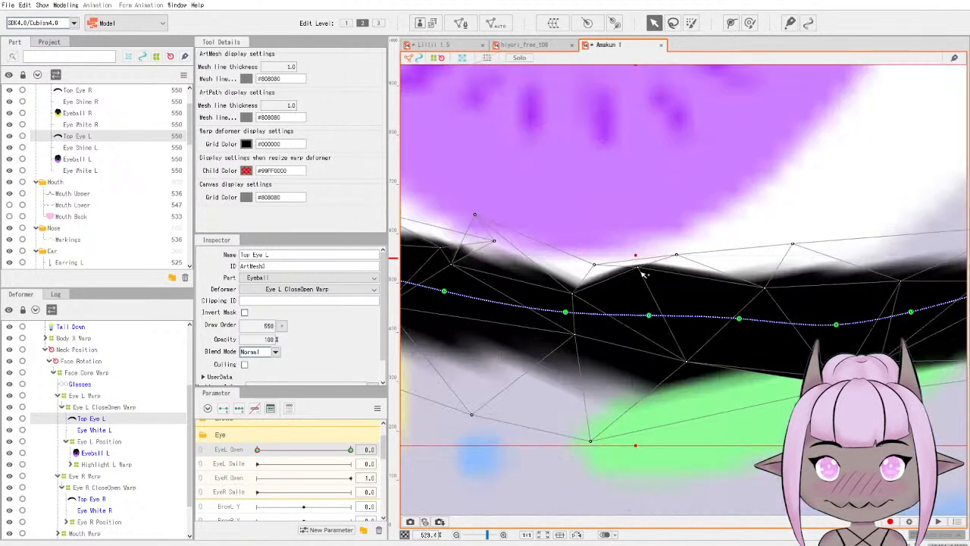
{"action": "left_click_drag", "start_coordinate": [640, 271], "coordinate": [637, 296]}
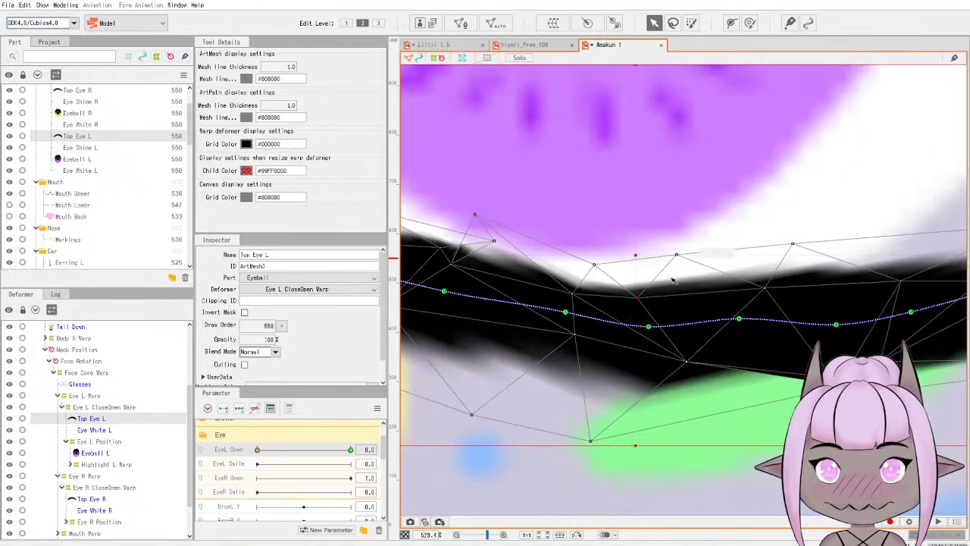
{"action": "left_click_drag", "start_coordinate": [682, 257], "coordinate": [680, 273]}
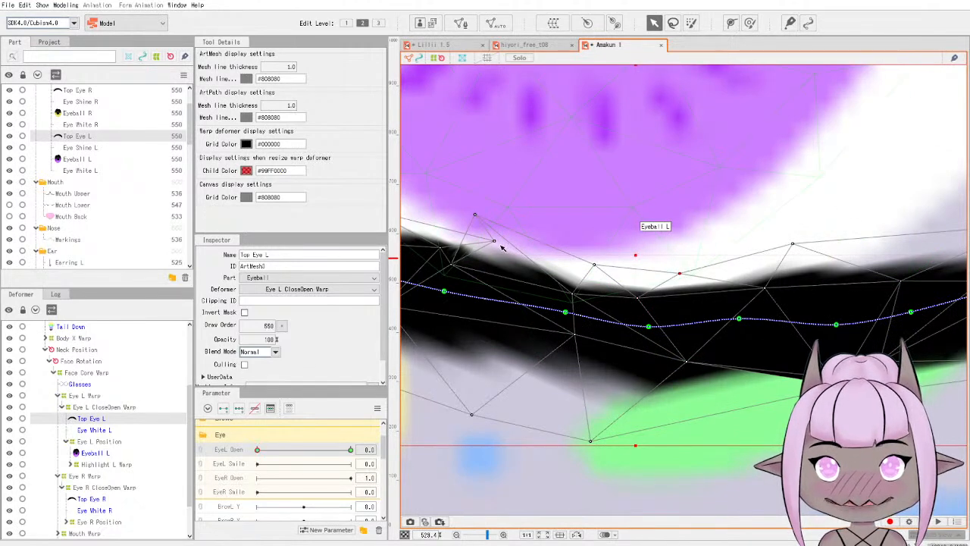
{"action": "left_click_drag", "start_coordinate": [496, 243], "coordinate": [496, 254]}
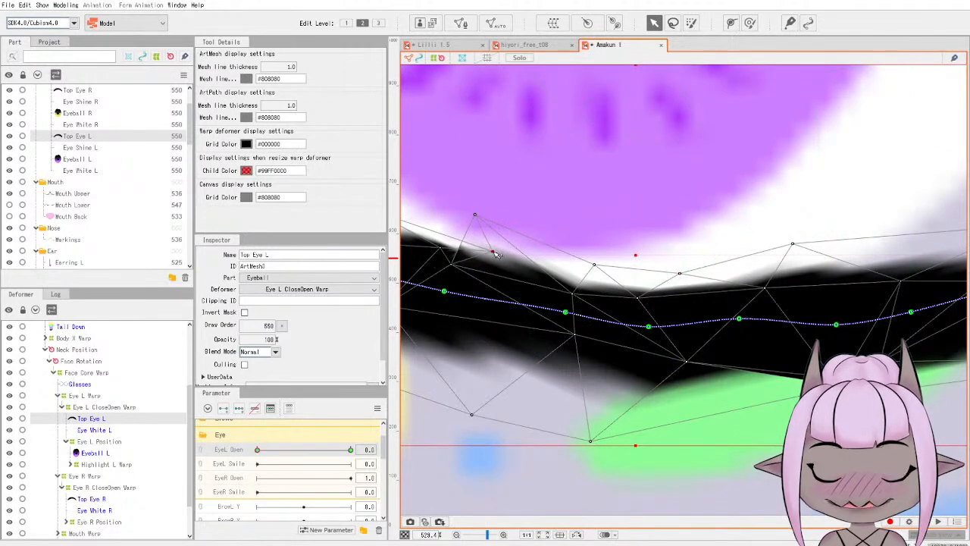
{"action": "left_click_drag", "start_coordinate": [475, 216], "coordinate": [467, 232]}
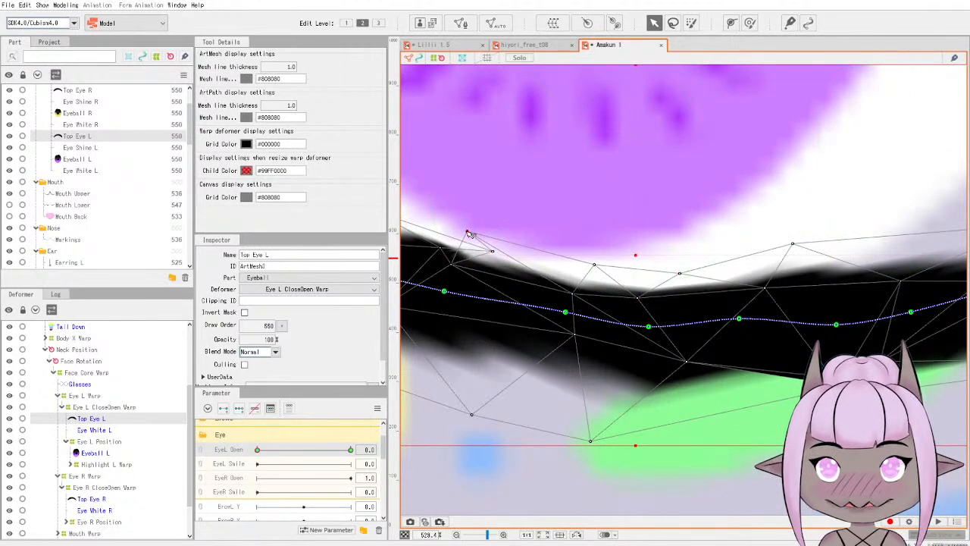
Pull the lower-edge mesh vertices of Top Eye L closer to the lash line, from the outer corner across to the inner side.
{"action": "scroll", "coordinate": [560, 250], "scroll_direction": "down", "scroll_amount": 2}
{"action": "scroll", "coordinate": [675, 288], "scroll_direction": "down", "scroll_amount": 2}
{"action": "mouse_move", "coordinate": [737, 330]}
{"action": "left_mouse_down"}
{"action": "mouse_move", "coordinate": [730, 322]}
{"action": "mouse_move", "coordinate": [742, 330]}
{"action": "left_mouse_up"}
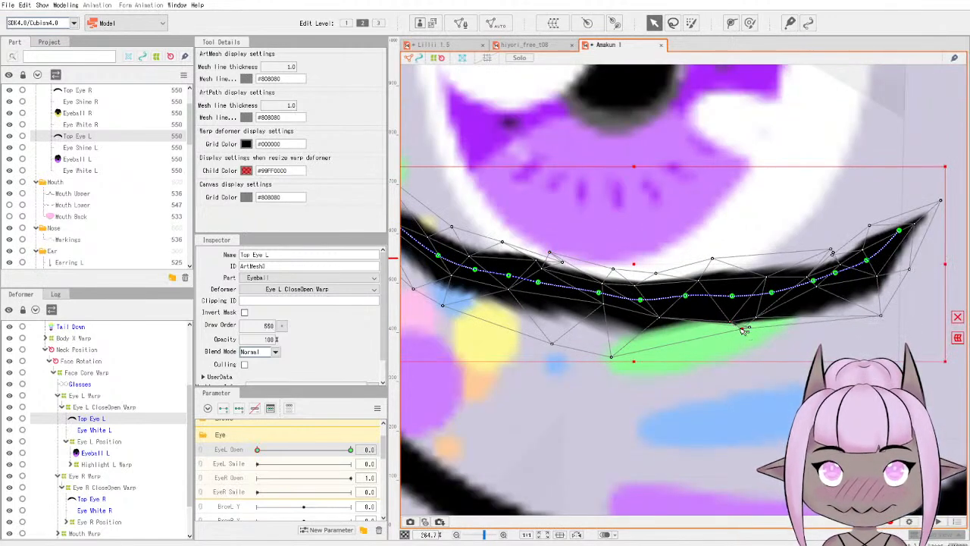
{"action": "left_click_drag", "start_coordinate": [882, 317], "coordinate": [860, 310]}
{"action": "left_click_drag", "start_coordinate": [615, 357], "coordinate": [615, 340]}
{"action": "left_click_drag", "start_coordinate": [552, 344], "coordinate": [554, 335]}
{"action": "left_click_drag", "start_coordinate": [445, 307], "coordinate": [427, 283]}
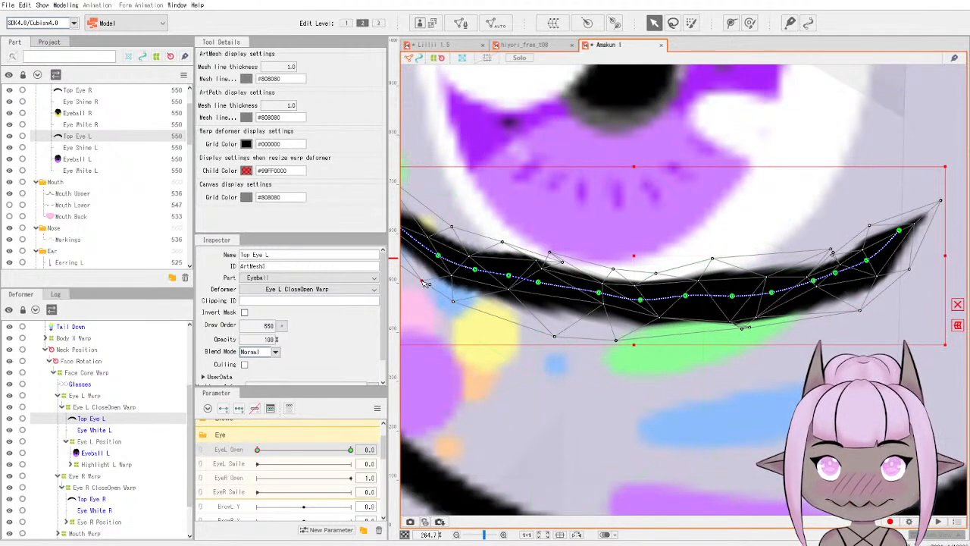
Fine-tune the upper-edge vertices and the lower-edge vertex cluster along the middle of Top Eye L to smooth the lash outline.
{"action": "scroll", "coordinate": [513, 269], "scroll_direction": "down", "scroll_amount": 2}
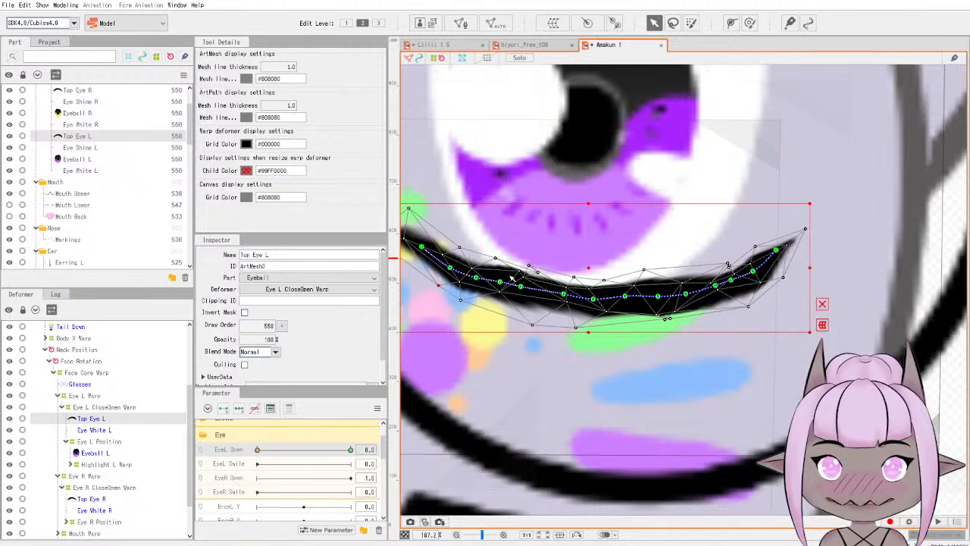
{"action": "scroll", "coordinate": [512, 269], "scroll_direction": "up", "scroll_amount": 2}
{"action": "mouse_move", "coordinate": [531, 269]}
{"action": "left_mouse_down"}
{"action": "mouse_move", "coordinate": [518, 278]}
{"action": "mouse_move", "coordinate": [530, 285]}
{"action": "left_mouse_up"}
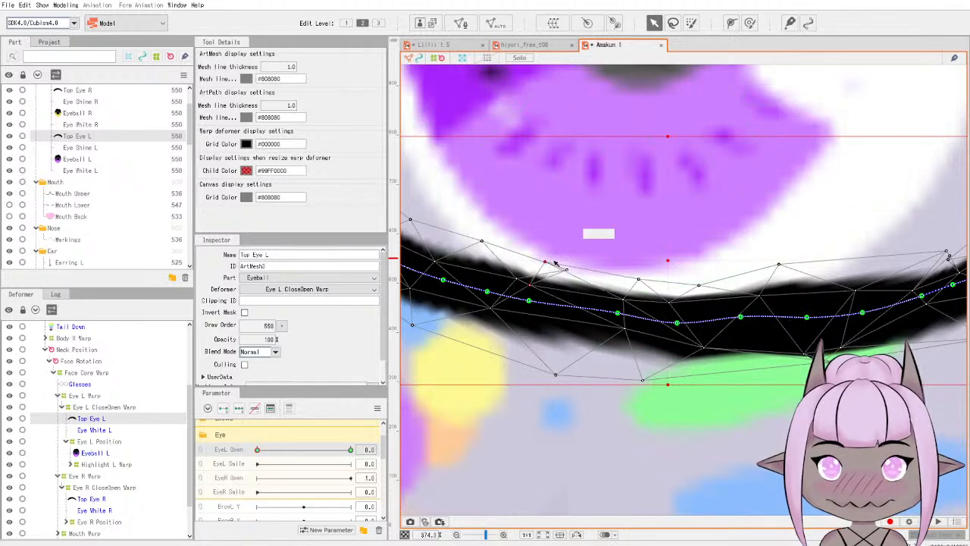
{"action": "scroll", "coordinate": [606, 286], "scroll_direction": "down", "scroll_amount": 2}
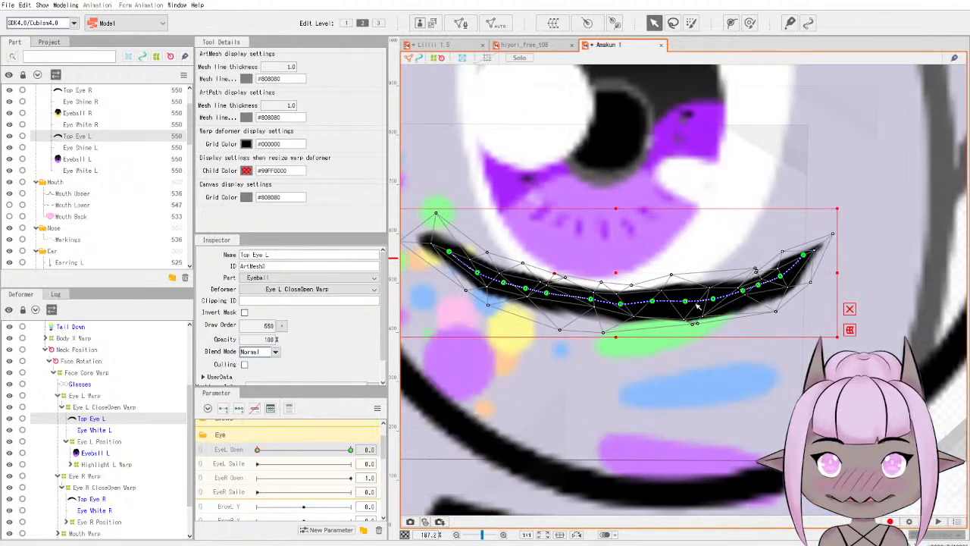
{"action": "scroll", "coordinate": [697, 305], "scroll_direction": "up", "scroll_amount": 4}
{"action": "left_click_drag", "start_coordinate": [607, 214], "coordinate": [607, 218]}
{"action": "left_click_drag", "start_coordinate": [687, 390], "coordinate": [691, 381]}
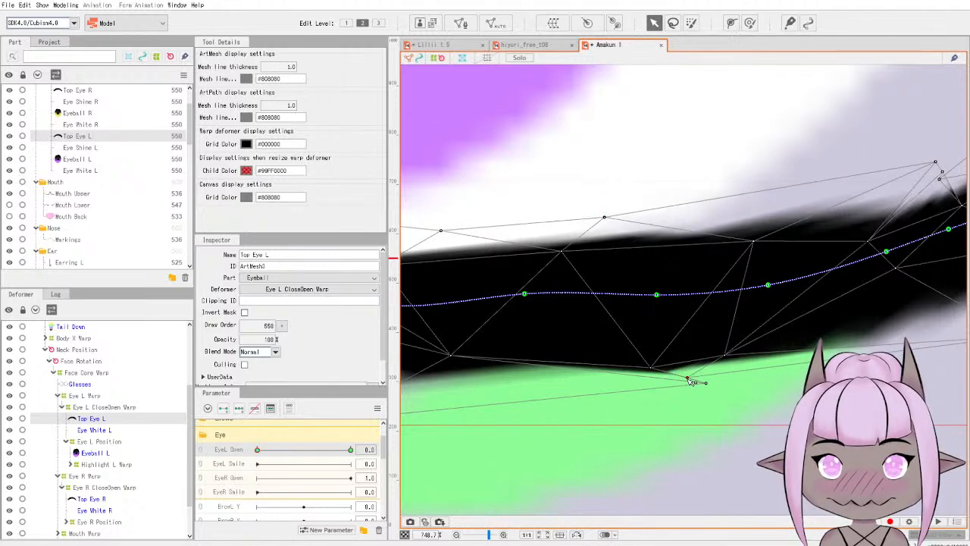
Inspect the clustered vertices near the outer corner of Top Eye L and nudge its inner-corner end vertex inward.
{"action": "scroll", "coordinate": [788, 324], "scroll_direction": "down", "scroll_amount": 6}
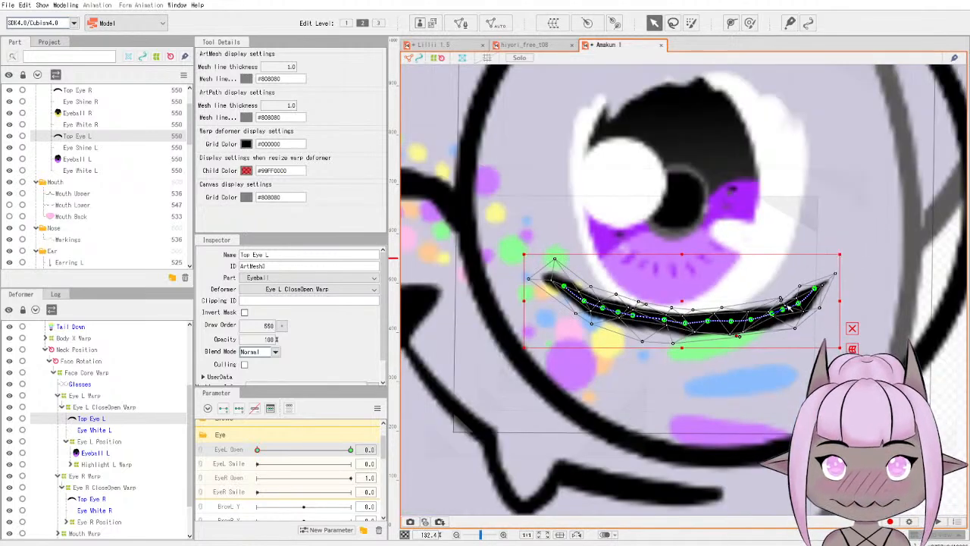
{"action": "scroll", "coordinate": [789, 309], "scroll_direction": "up", "scroll_amount": 6}
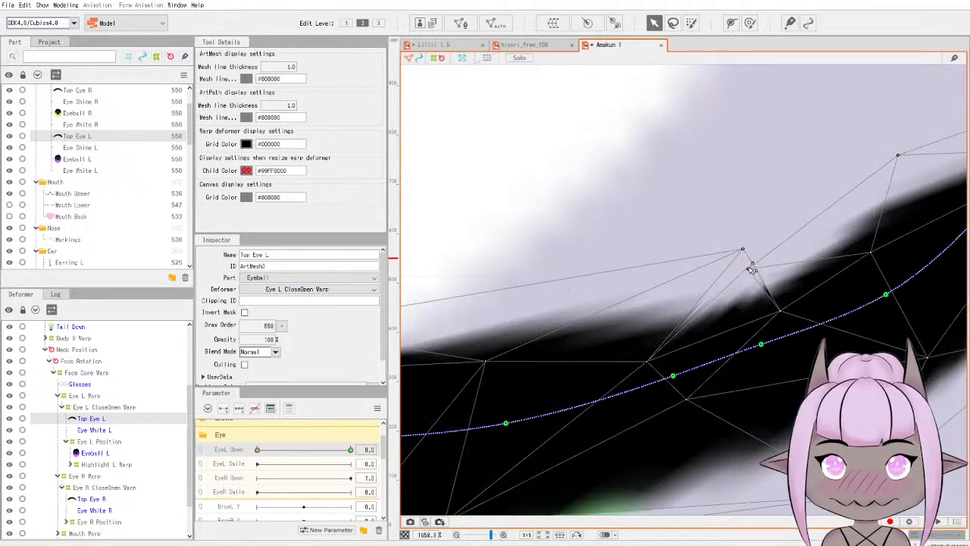
{"action": "scroll", "coordinate": [774, 338], "scroll_direction": "down", "scroll_amount": 4}
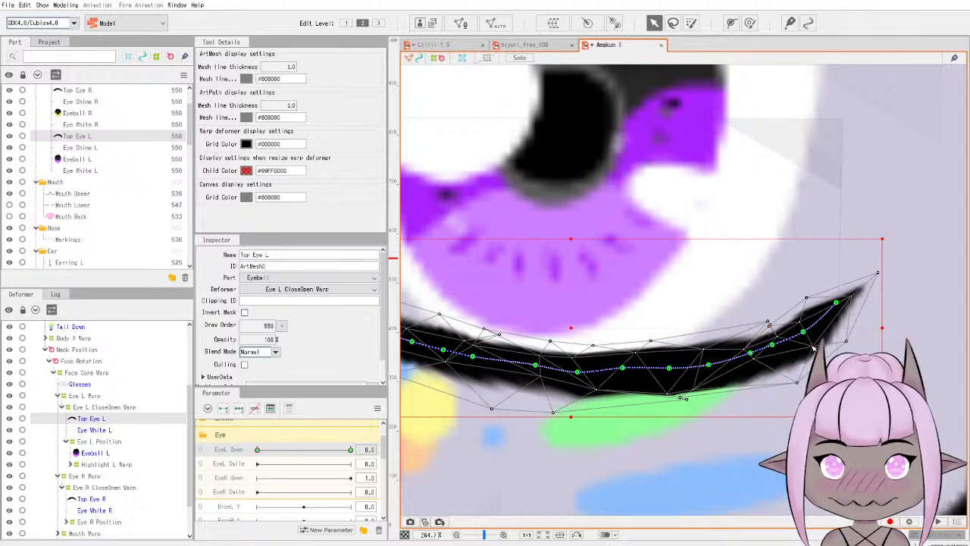
{"action": "scroll", "coordinate": [812, 346], "scroll_direction": "down", "scroll_amount": 3}
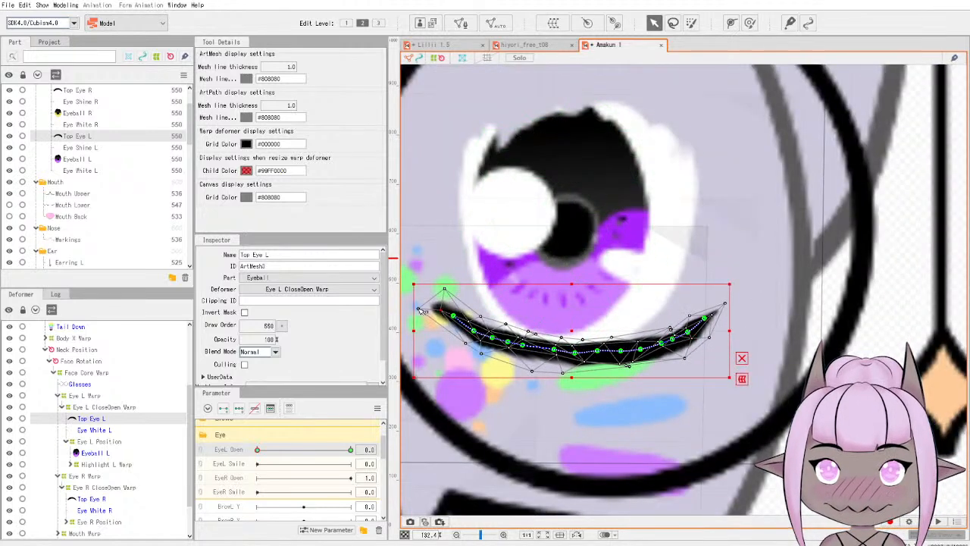
{"action": "left_click_drag", "start_coordinate": [425, 306], "coordinate": [425, 305]}
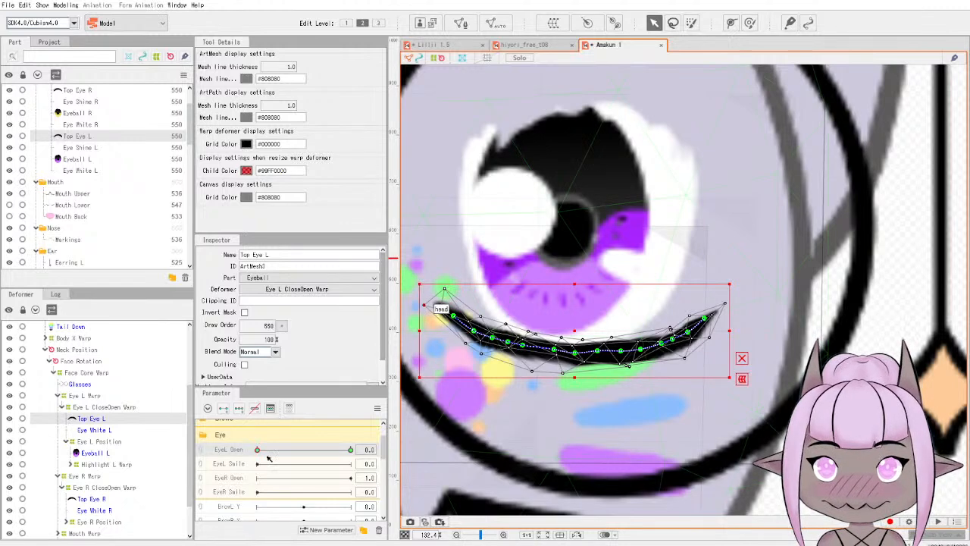
Check the left eye at EyeL Open 1.0, add two EyeL Open keys to Eye White L, and set the parameter to 0.0.
{"action": "left_click", "coordinate": [431, 457]}
{"action": "left_click_drag", "start_coordinate": [258, 449], "coordinate": [364, 449]}
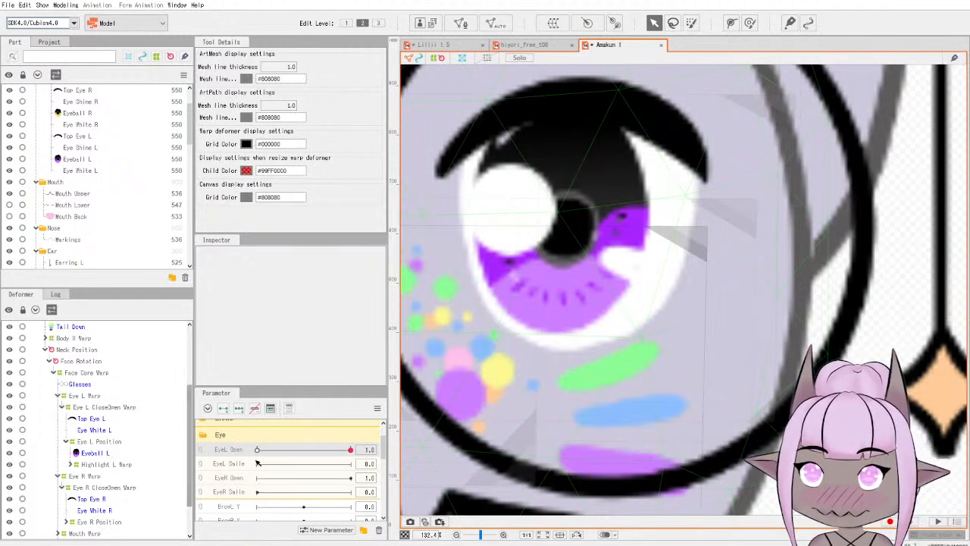
{"action": "left_click", "coordinate": [95, 430]}
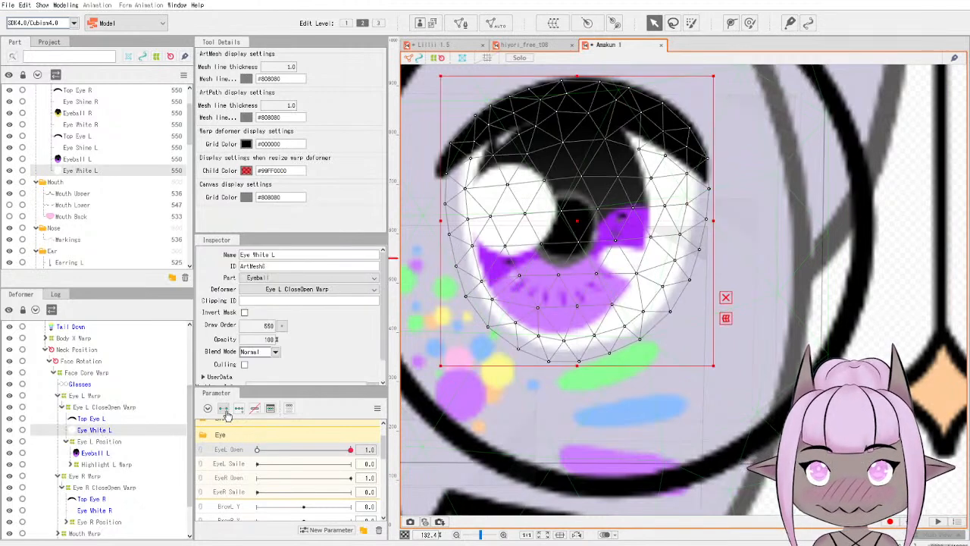
{"action": "mouse_move", "coordinate": [258, 451]}
{"action": "left_mouse_down"}
{"action": "mouse_move", "coordinate": [356, 455]}
{"action": "mouse_move", "coordinate": [240, 455]}
{"action": "left_mouse_up"}
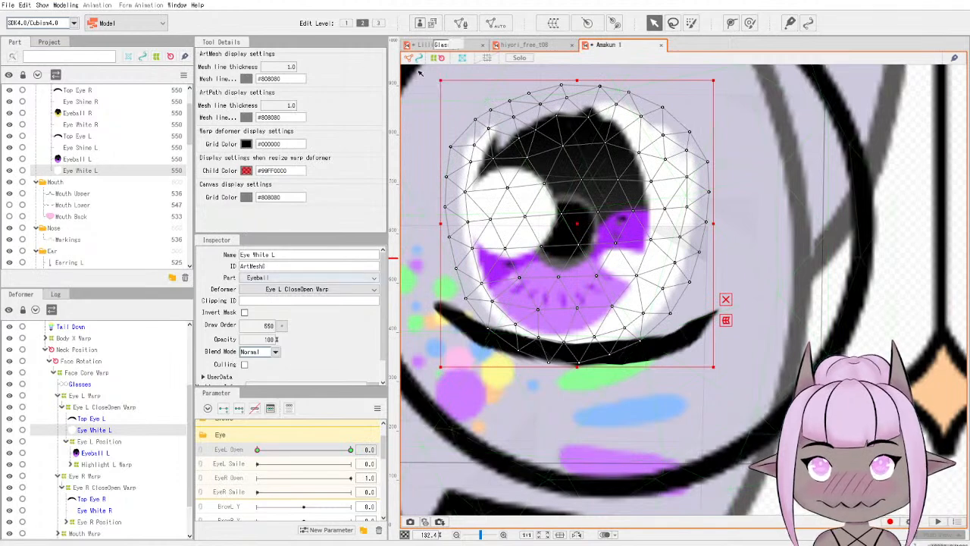
Check the left eye's EyeL Open closed pose in the Lillii 1.5 model and return to EyeL Open in Amakun 1.
{"action": "left_click", "coordinate": [465, 46]}
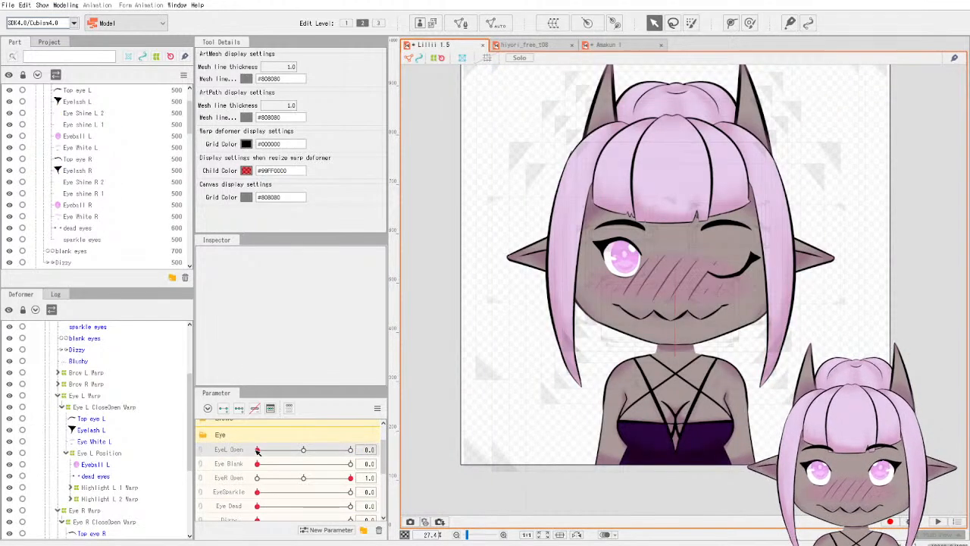
{"action": "left_click_drag", "start_coordinate": [257, 451], "coordinate": [222, 438]}
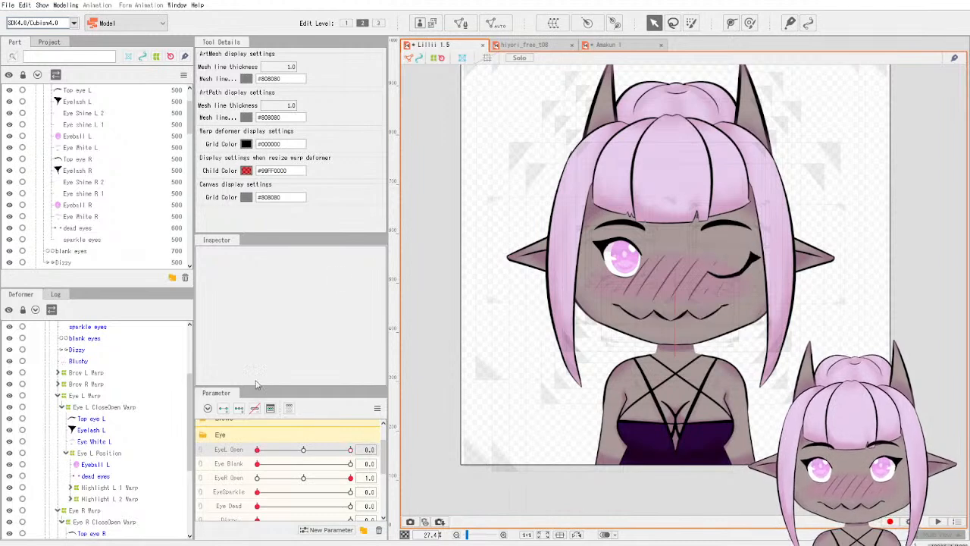
{"action": "left_click", "coordinate": [610, 45]}
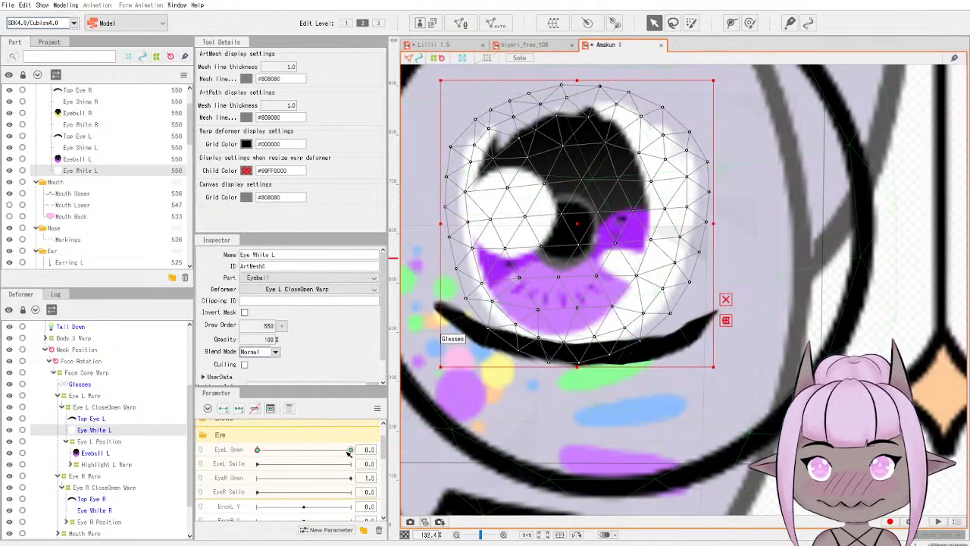
{"action": "mouse_move", "coordinate": [258, 450]}
{"action": "left_mouse_down"}
{"action": "mouse_move", "coordinate": [318, 452]}
{"action": "mouse_move", "coordinate": [243, 438]}
{"action": "left_mouse_up"}
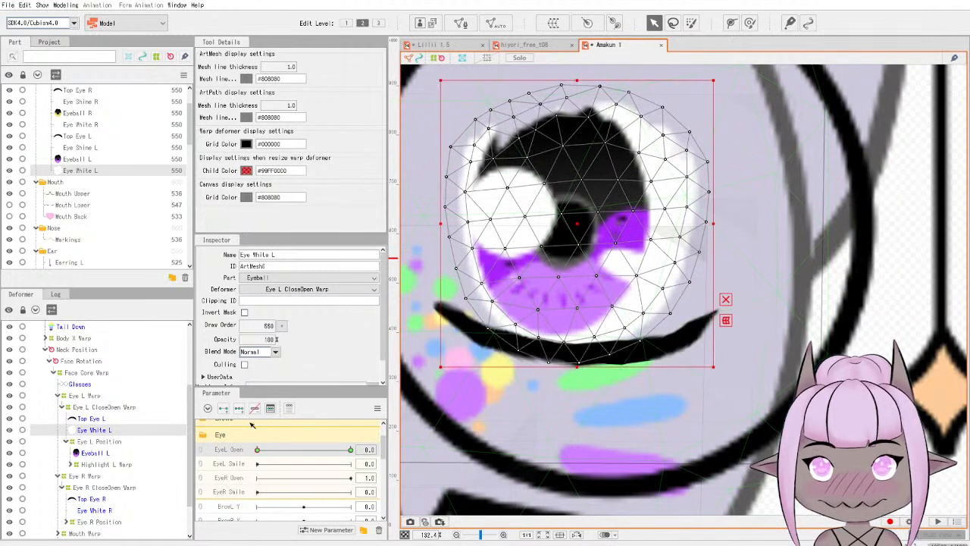
Squash the Eye White L mesh vertically from its upper edge to about half its height, keeping the lower edge in place.
{"action": "left_click_drag", "start_coordinate": [576, 81], "coordinate": [592, 65]}
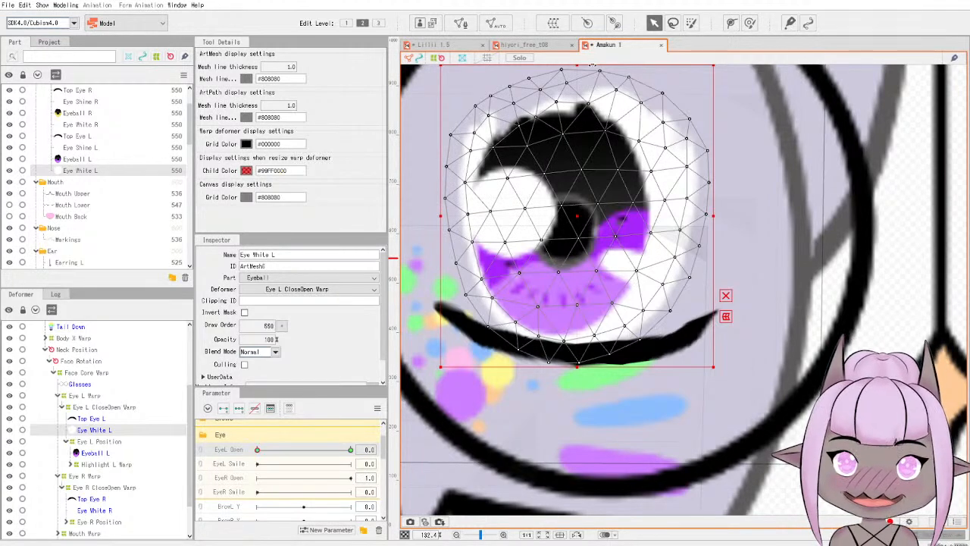
{"action": "mouse_move", "coordinate": [576, 67]}
{"action": "left_mouse_down"}
{"action": "mouse_move", "coordinate": [577, 326]}
{"action": "mouse_move", "coordinate": [581, 81]}
{"action": "left_mouse_up"}
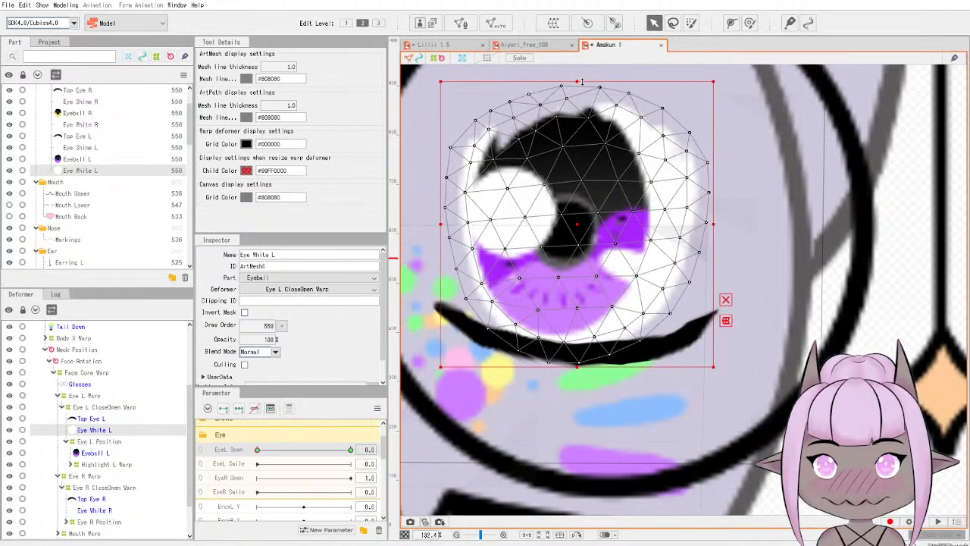
{"action": "left_click_drag", "start_coordinate": [576, 82], "coordinate": [576, 216]}
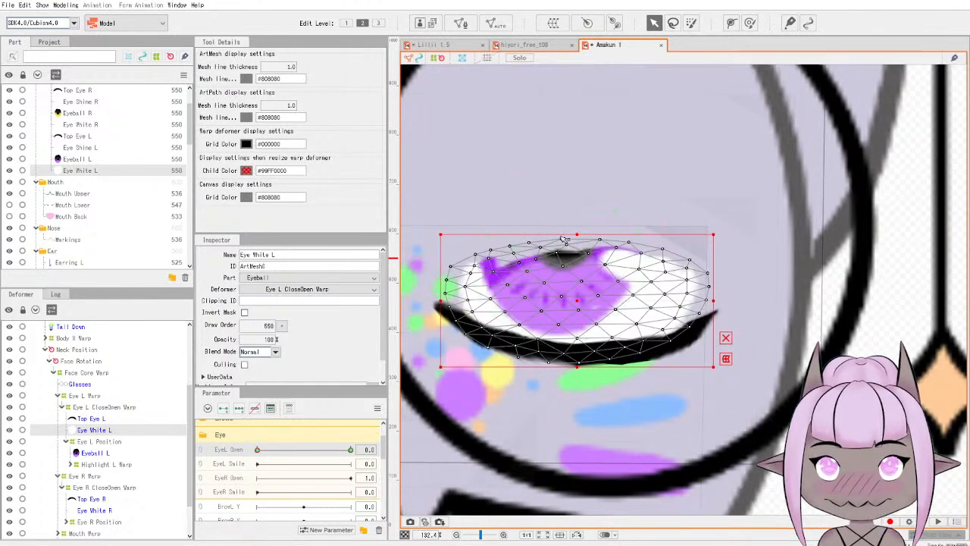
Pull the upper-edge vertices at the middle of Eye White L down over the iris toward the lash line.
{"action": "scroll", "coordinate": [565, 266], "scroll_direction": "up", "scroll_amount": 2}
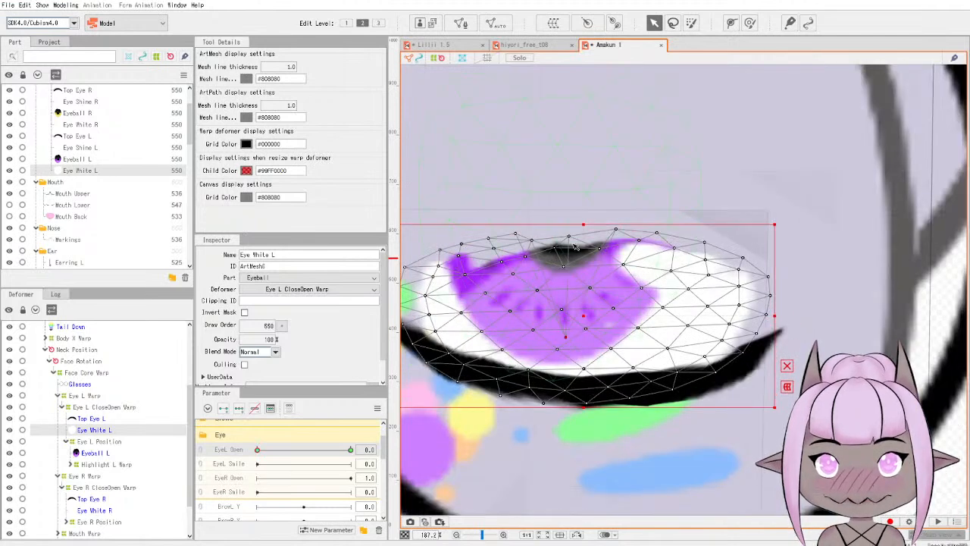
{"action": "left_click_drag", "start_coordinate": [554, 253], "coordinate": [568, 340]}
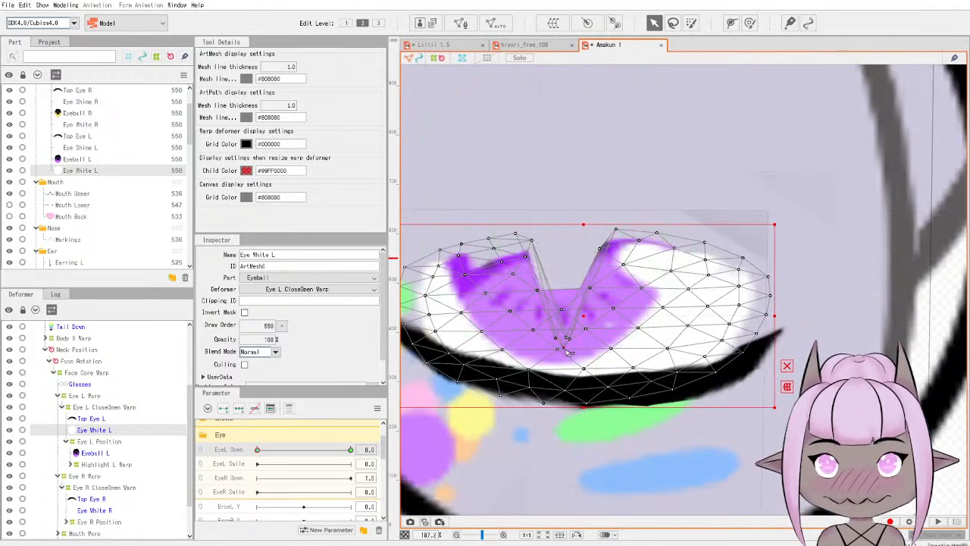
{"action": "left_click_drag", "start_coordinate": [611, 250], "coordinate": [631, 350]}
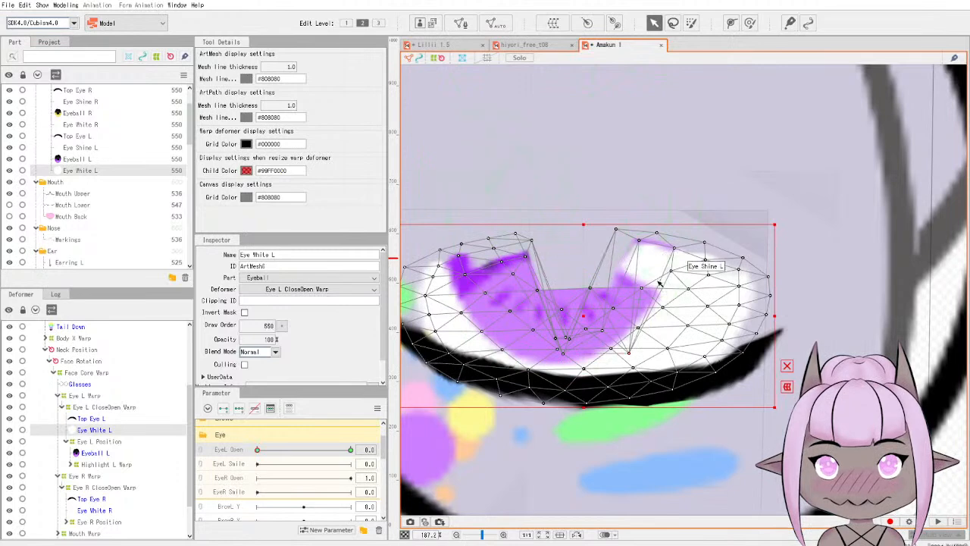
{"action": "left_click_drag", "start_coordinate": [657, 234], "coordinate": [656, 353]}
{"action": "left_click_drag", "start_coordinate": [638, 239], "coordinate": [632, 347]}
{"action": "left_click_drag", "start_coordinate": [618, 229], "coordinate": [614, 355]}
Lower the inner mesh and upper-edge vertices on the outer half of Eye White L toward the lash.
{"action": "left_click_drag", "start_coordinate": [638, 322], "coordinate": [639, 347]}
{"action": "left_click_drag", "start_coordinate": [664, 307], "coordinate": [667, 348]}
{"action": "left_click_drag", "start_coordinate": [688, 288], "coordinate": [683, 354]}
{"action": "left_click_drag", "start_coordinate": [708, 275], "coordinate": [695, 355]}
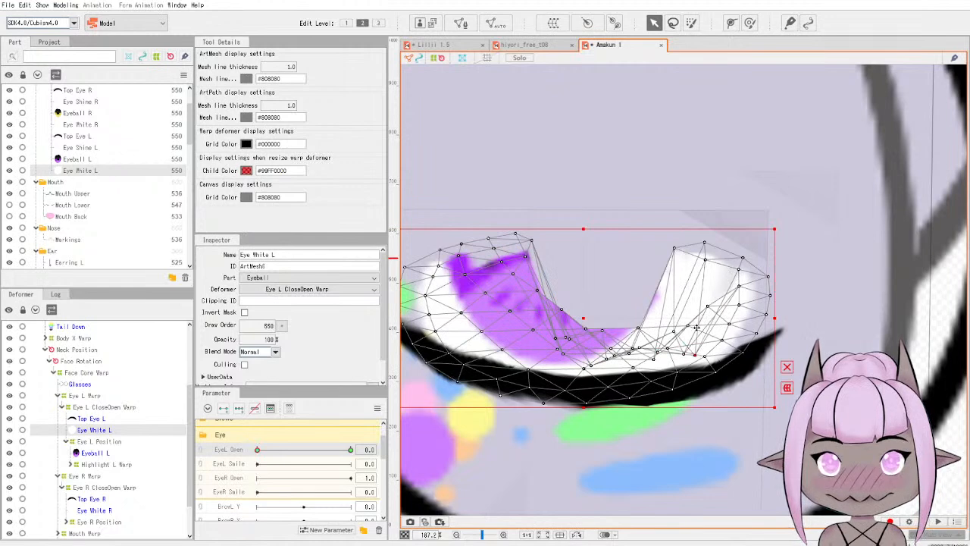
{"action": "left_click_drag", "start_coordinate": [704, 260], "coordinate": [683, 361]}
{"action": "left_click_drag", "start_coordinate": [674, 248], "coordinate": [666, 355]}
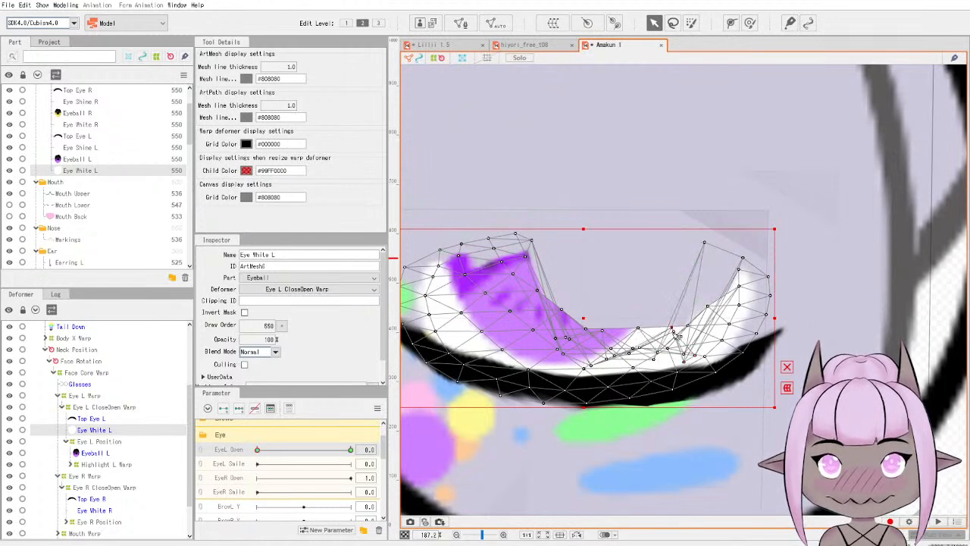
Fold the outer-corner vertices of Eye White L down and inward toward the lash, undoing the shift of the whole mesh.
{"action": "left_click_drag", "start_coordinate": [704, 243], "coordinate": [692, 345]}
{"action": "left_click_drag", "start_coordinate": [745, 260], "coordinate": [697, 356]}
{"action": "left_click_drag", "start_coordinate": [742, 270], "coordinate": [712, 370]}
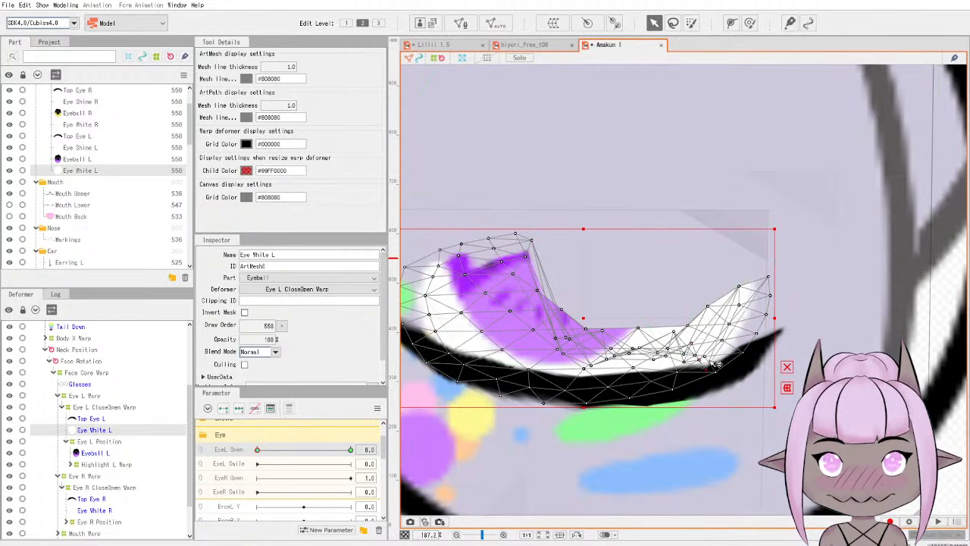
{"action": "left_click_drag", "start_coordinate": [713, 311], "coordinate": [704, 345]}
{"action": "left_click_drag", "start_coordinate": [739, 287], "coordinate": [691, 343]}
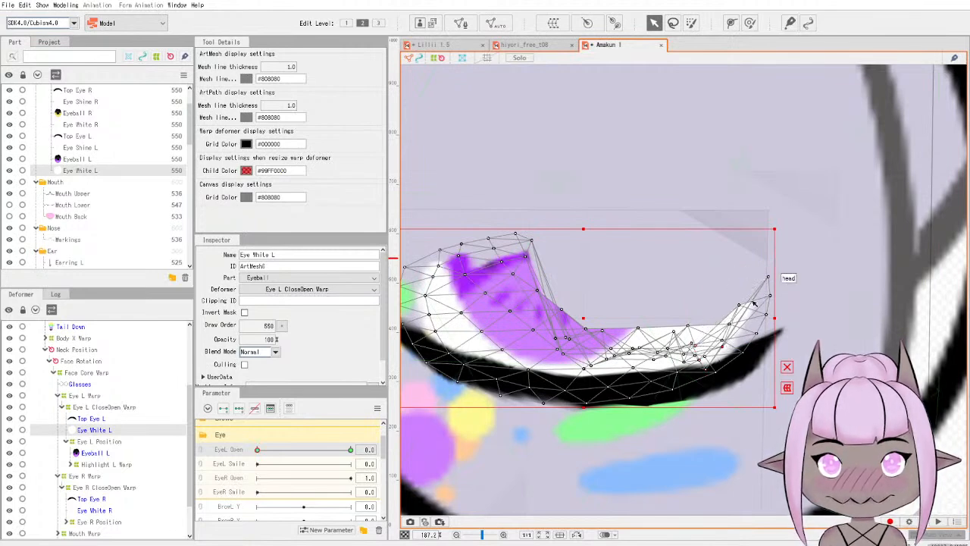
{"action": "left_click_drag", "start_coordinate": [769, 277], "coordinate": [724, 349]}
{"action": "left_click_drag", "start_coordinate": [771, 297], "coordinate": [716, 362]}
{"action": "mouse_move", "coordinate": [744, 310]}
{"action": "left_mouse_down"}
{"action": "mouse_move", "coordinate": [737, 327]}
{"action": "mouse_move", "coordinate": [747, 320]}
{"action": "left_mouse_up"}
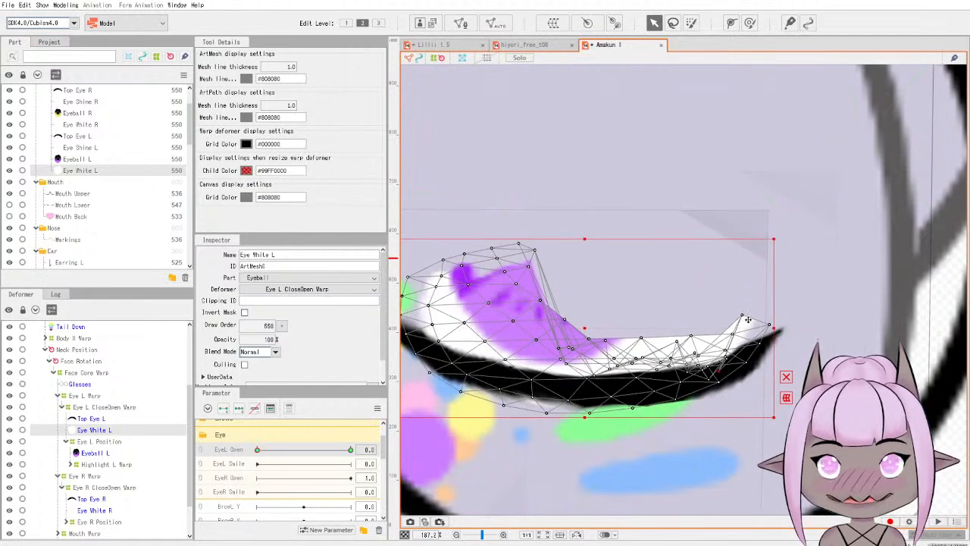
{"action": "key", "text": "ctrl+z"}
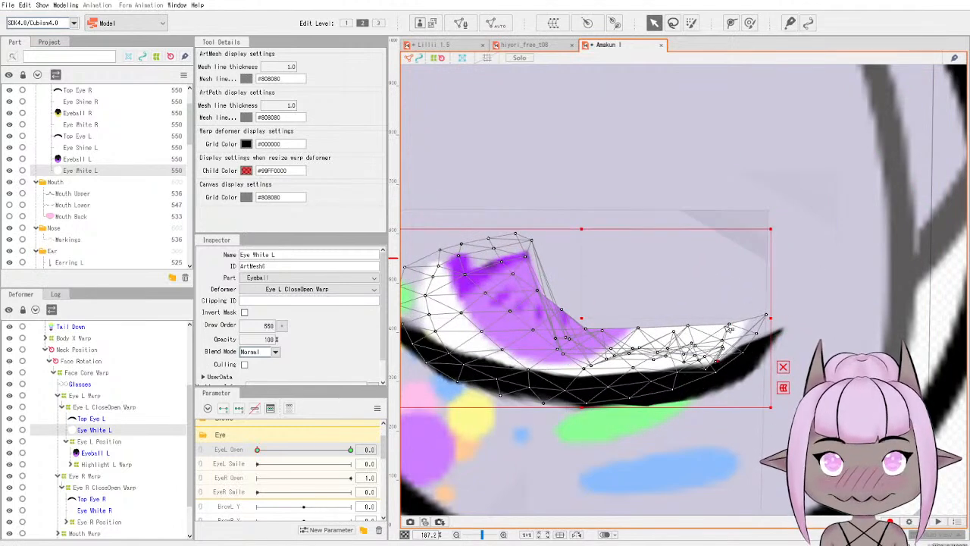
Lower the remaining raised vertices of Eye White L from its outer half across to the middle, onto the lash.
{"action": "left_click_drag", "start_coordinate": [689, 327], "coordinate": [671, 375]}
{"action": "left_click_drag", "start_coordinate": [639, 329], "coordinate": [633, 371]}
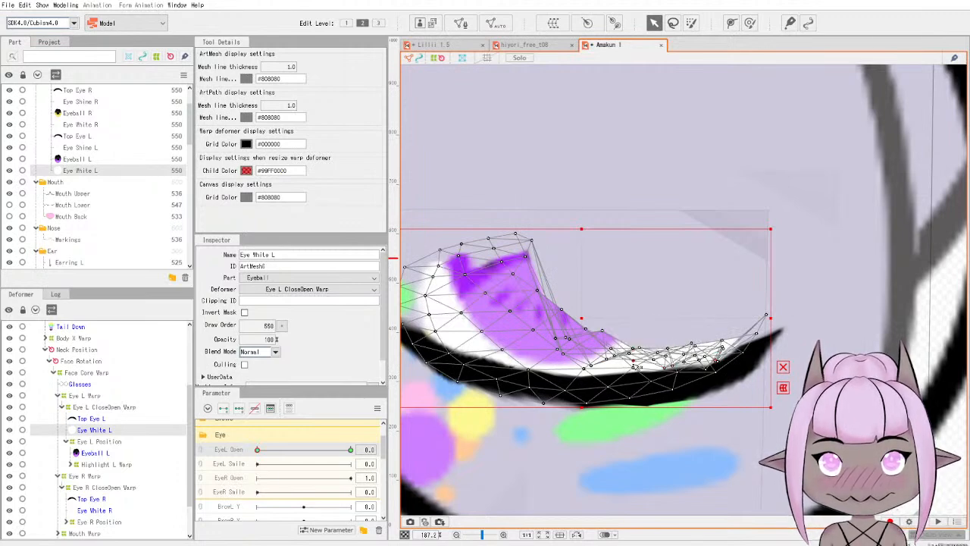
{"action": "left_click_drag", "start_coordinate": [595, 335], "coordinate": [576, 372]}
{"action": "left_click_drag", "start_coordinate": [566, 311], "coordinate": [556, 368]}
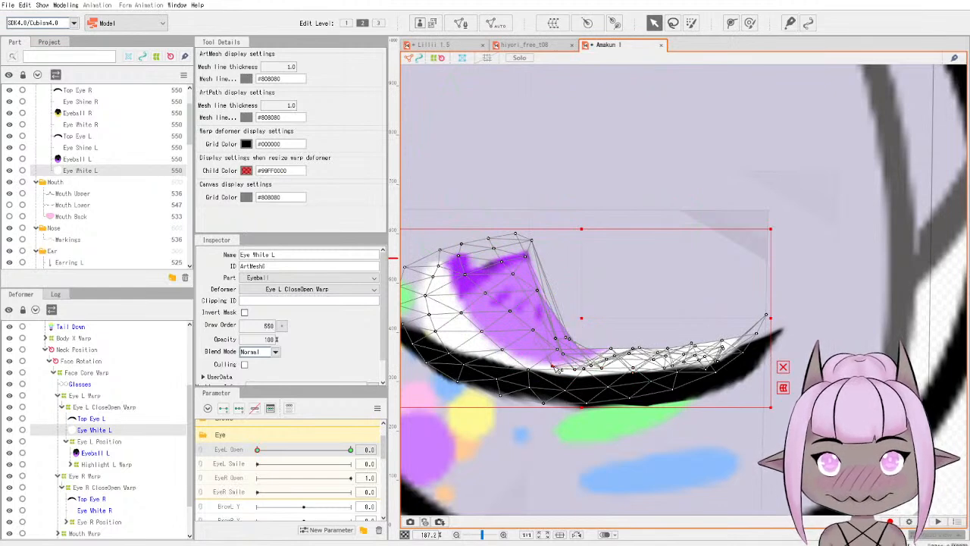
Pull the vertices on the inner half of Eye White L down over the iris to the lash line.
{"action": "left_click_drag", "start_coordinate": [543, 296], "coordinate": [513, 371]}
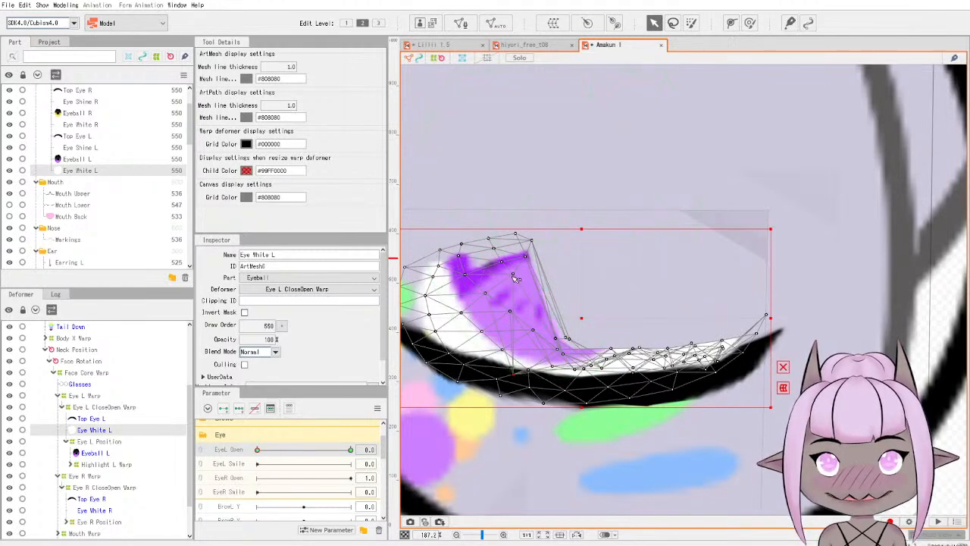
{"action": "left_click_drag", "start_coordinate": [513, 276], "coordinate": [501, 358]}
{"action": "left_click_drag", "start_coordinate": [531, 241], "coordinate": [508, 361]}
{"action": "left_click_drag", "start_coordinate": [502, 263], "coordinate": [474, 345]}
{"action": "left_click_drag", "start_coordinate": [458, 256], "coordinate": [464, 279]}
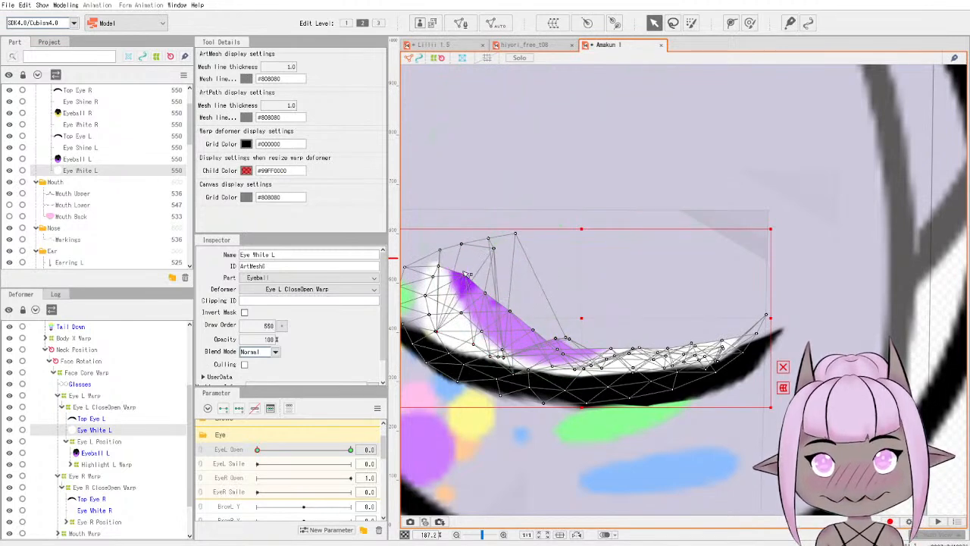
Bring down the remaining peak vertices along the inner-side upper edge of Eye White L to follow the lash curve.
{"action": "left_click_drag", "start_coordinate": [494, 248], "coordinate": [457, 342]}
{"action": "left_click_drag", "start_coordinate": [515, 234], "coordinate": [474, 336]}
{"action": "left_click_drag", "start_coordinate": [461, 244], "coordinate": [444, 330]}
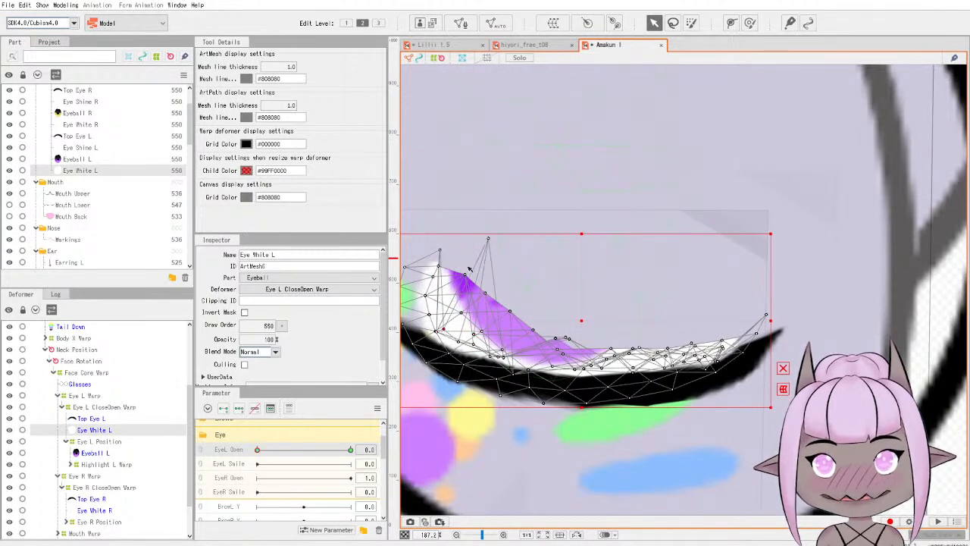
{"action": "left_click_drag", "start_coordinate": [490, 241], "coordinate": [474, 331]}
{"action": "left_click_drag", "start_coordinate": [466, 276], "coordinate": [482, 332]}
{"action": "left_click_drag", "start_coordinate": [486, 294], "coordinate": [480, 373]}
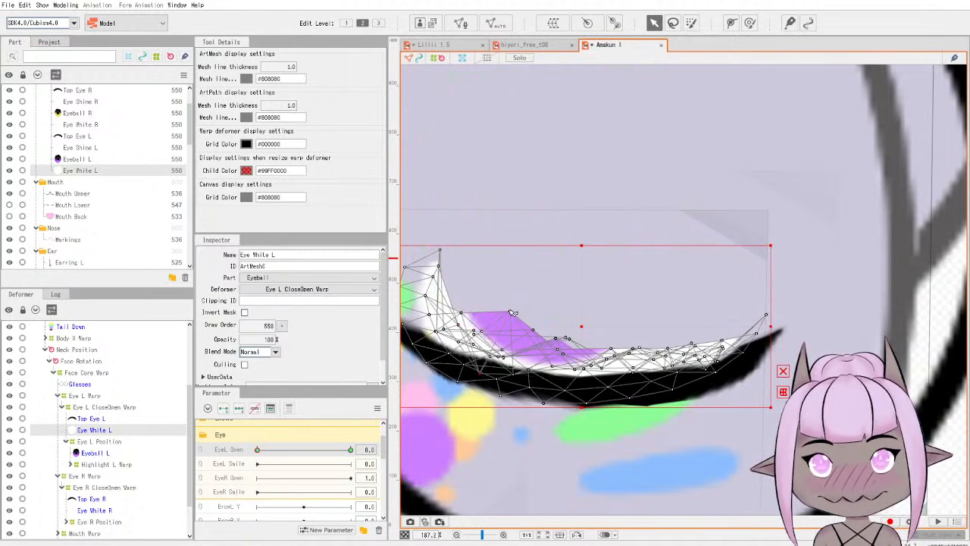
Tuck the Eye White L vertices between the inner side and the middle behind the lash so the iris is hidden.
{"action": "left_click_drag", "start_coordinate": [511, 312], "coordinate": [506, 370]}
{"action": "left_click_drag", "start_coordinate": [533, 331], "coordinate": [529, 382]}
{"action": "left_click_drag", "start_coordinate": [553, 345], "coordinate": [568, 381]}
{"action": "left_click_drag", "start_coordinate": [571, 340], "coordinate": [567, 378]}
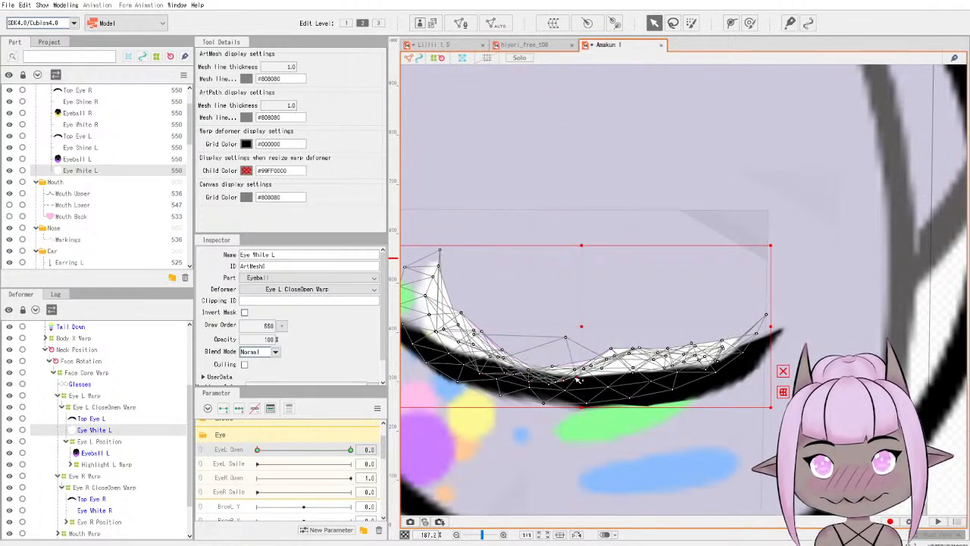
{"action": "left_click_drag", "start_coordinate": [566, 337], "coordinate": [539, 383]}
{"action": "left_click_drag", "start_coordinate": [588, 363], "coordinate": [591, 385]}
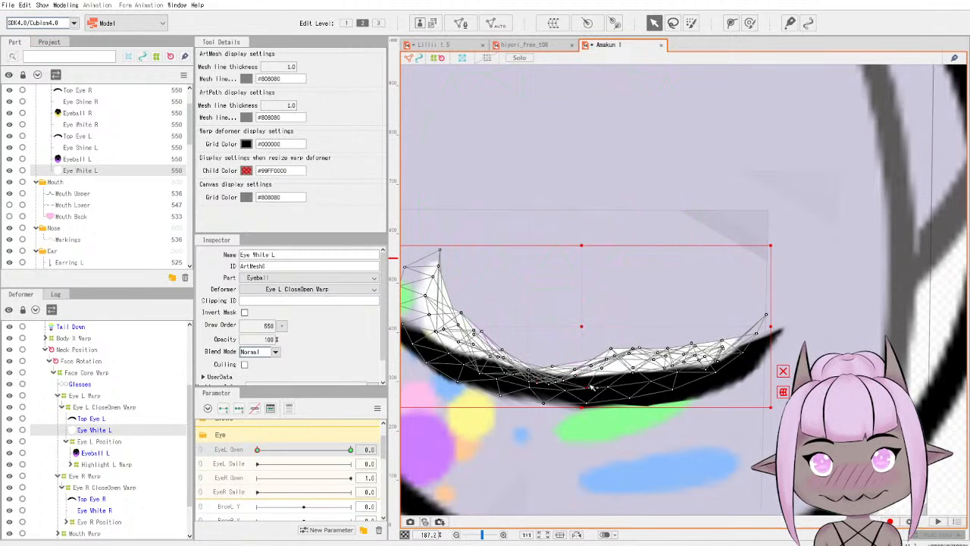
Undo the accidental move of the whole mesh and tuck the outer-half Eye White L vertices behind the lash up to its corner.
{"action": "left_click_drag", "start_coordinate": [622, 350], "coordinate": [630, 378]}
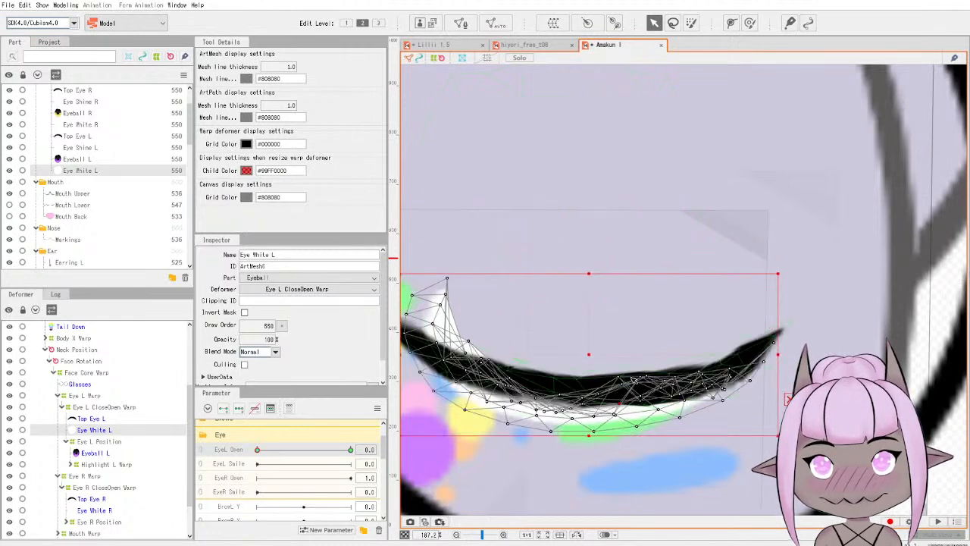
{"action": "key", "text": "ctrl+z"}
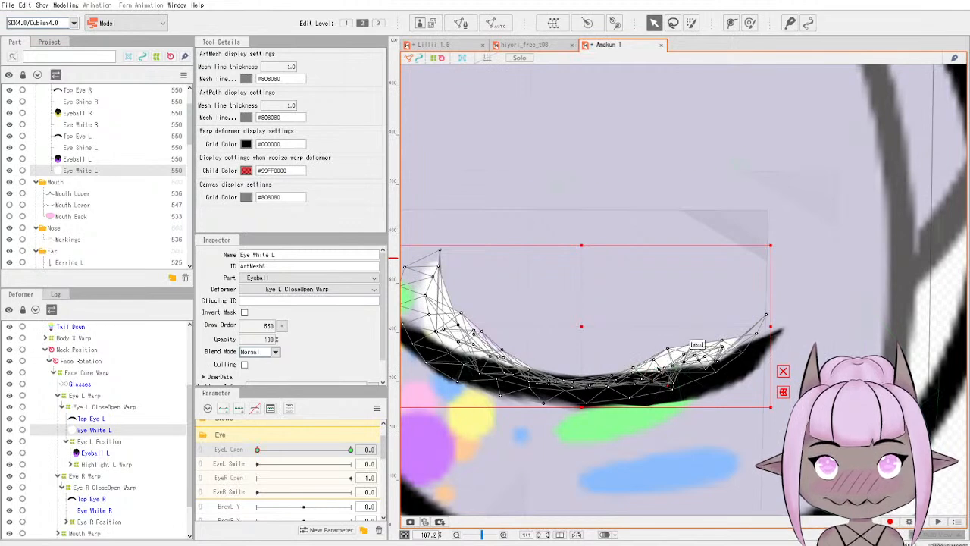
{"action": "left_click_drag", "start_coordinate": [634, 368], "coordinate": [637, 377]}
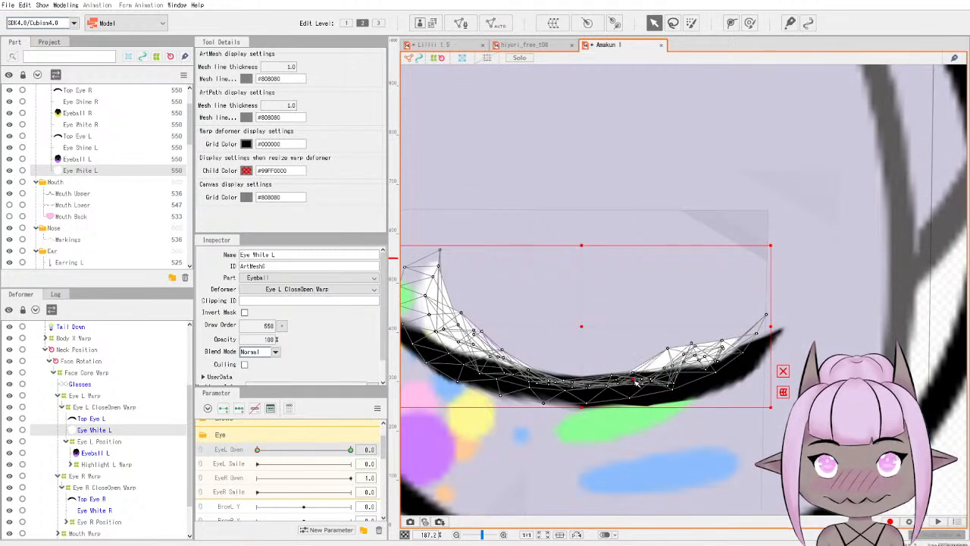
{"action": "left_click_drag", "start_coordinate": [667, 348], "coordinate": [680, 379]}
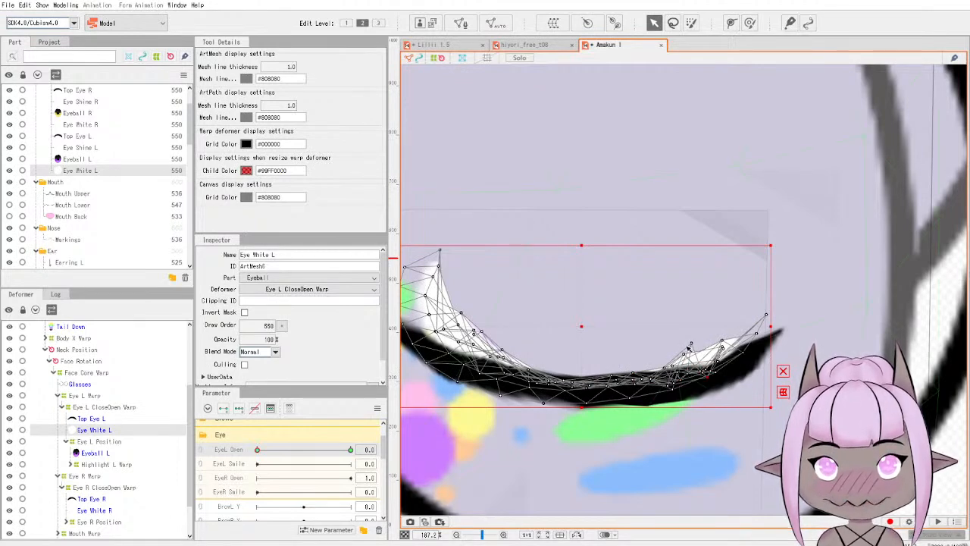
{"action": "left_click_drag", "start_coordinate": [693, 345], "coordinate": [673, 375]}
{"action": "left_click_drag", "start_coordinate": [722, 348], "coordinate": [724, 369]}
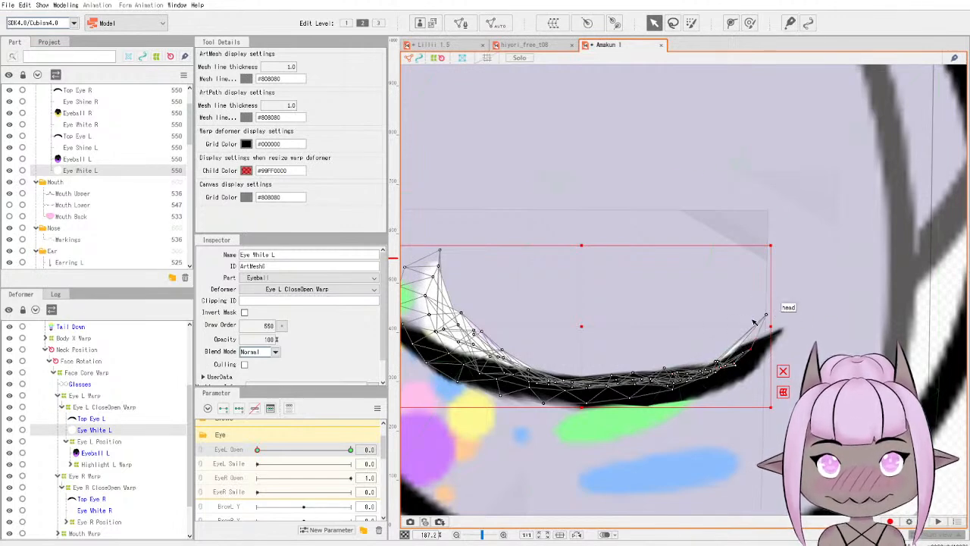
{"action": "left_click_drag", "start_coordinate": [767, 318], "coordinate": [750, 347]}
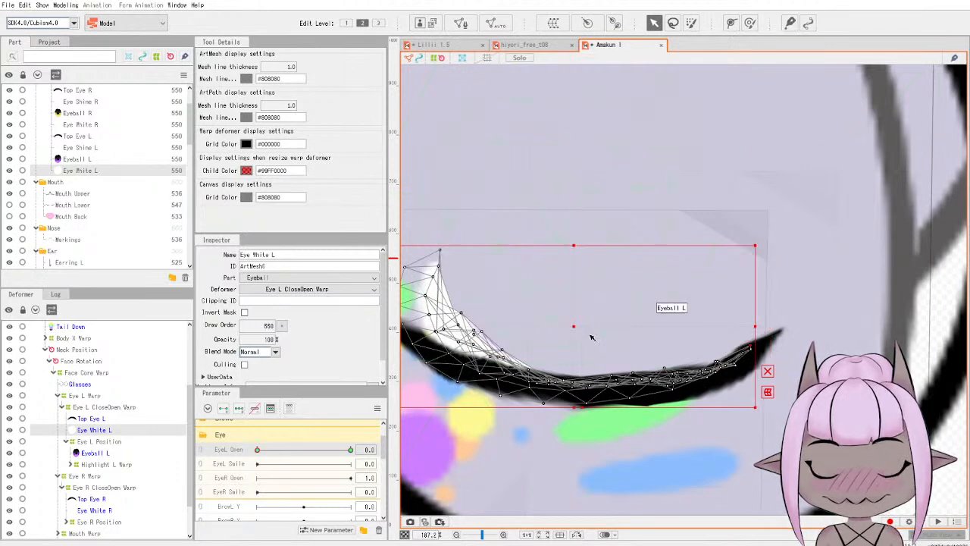
Tuck the inner-corner vertices of Eye White L behind the lash and check the closed left eye on the whole face.
{"action": "left_click_drag", "start_coordinate": [441, 252], "coordinate": [429, 349]}
{"action": "left_click_drag", "start_coordinate": [433, 277], "coordinate": [435, 333]}
{"action": "left_click_drag", "start_coordinate": [425, 296], "coordinate": [420, 353]}
{"action": "left_click_drag", "start_coordinate": [461, 313], "coordinate": [438, 344]}
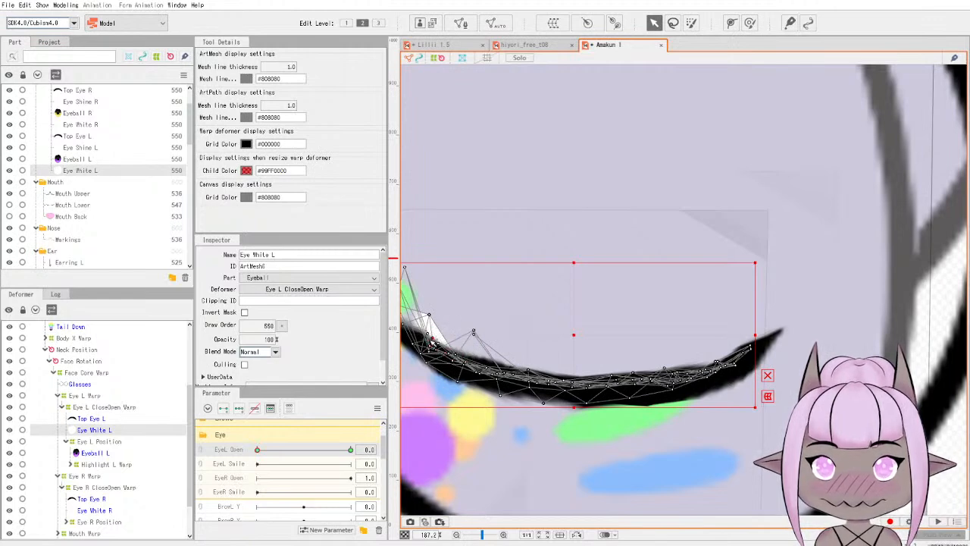
{"action": "left_click_drag", "start_coordinate": [428, 315], "coordinate": [462, 359]}
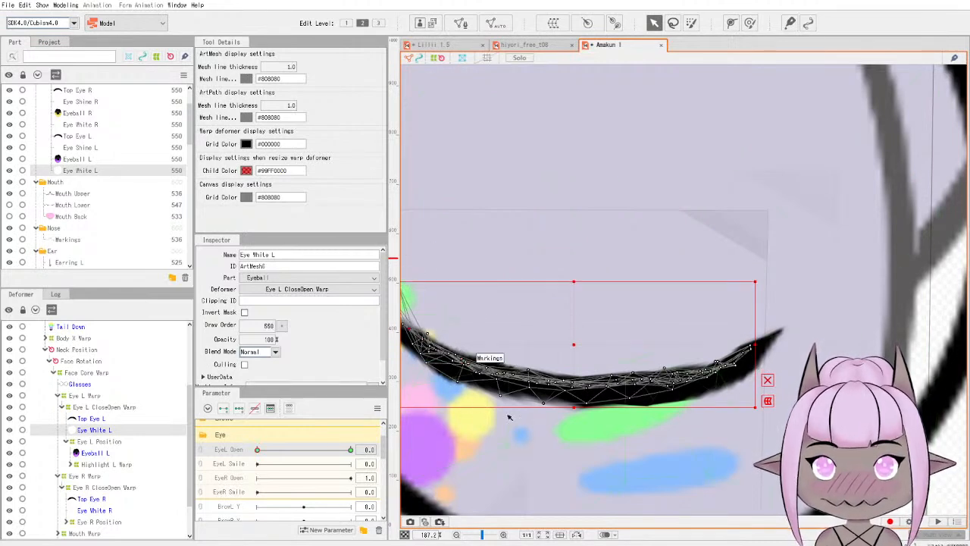
{"action": "scroll", "coordinate": [546, 414], "scroll_direction": "down", "scroll_amount": 2}
{"action": "scroll", "coordinate": [462, 328], "scroll_direction": "up", "scroll_amount": 4}
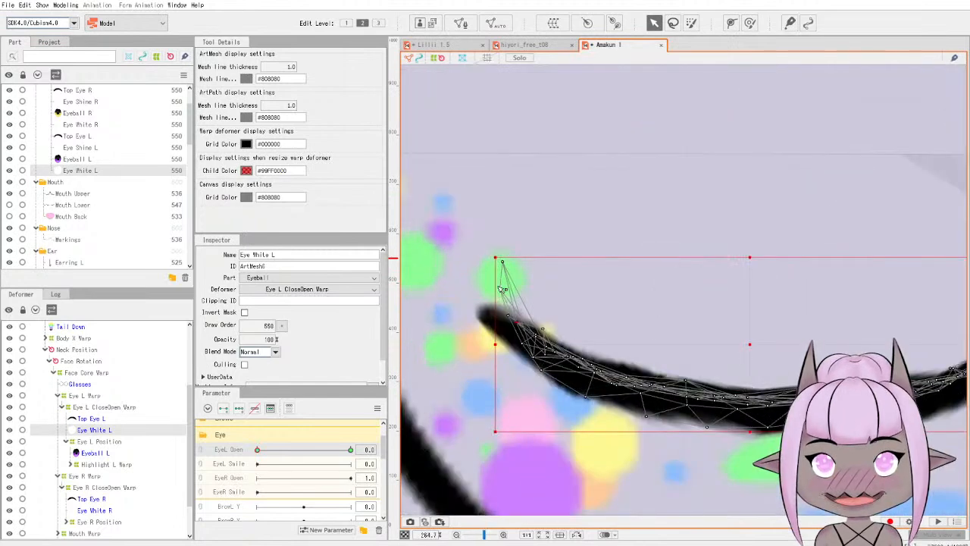
{"action": "left_click_drag", "start_coordinate": [502, 263], "coordinate": [500, 321]}
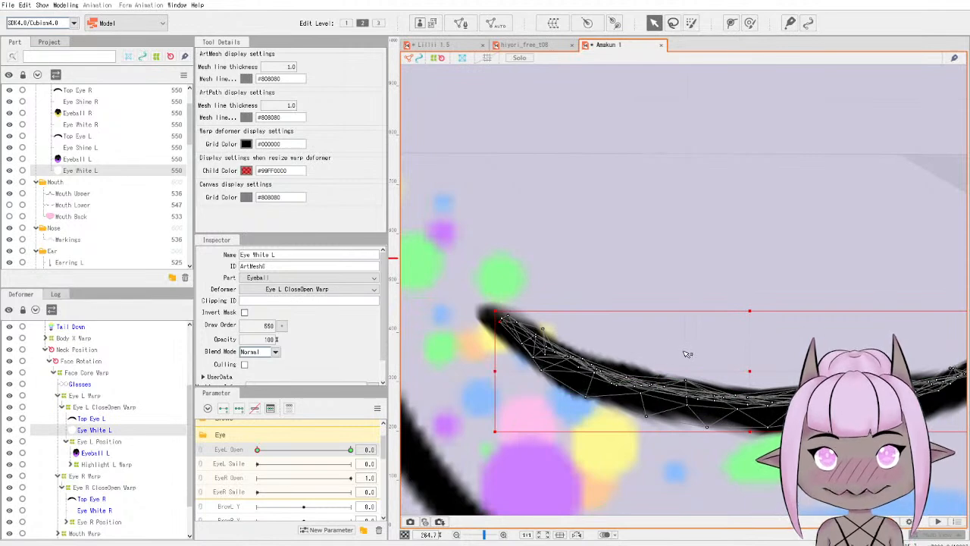
{"action": "scroll", "coordinate": [687, 354], "scroll_direction": "down", "scroll_amount": 10}
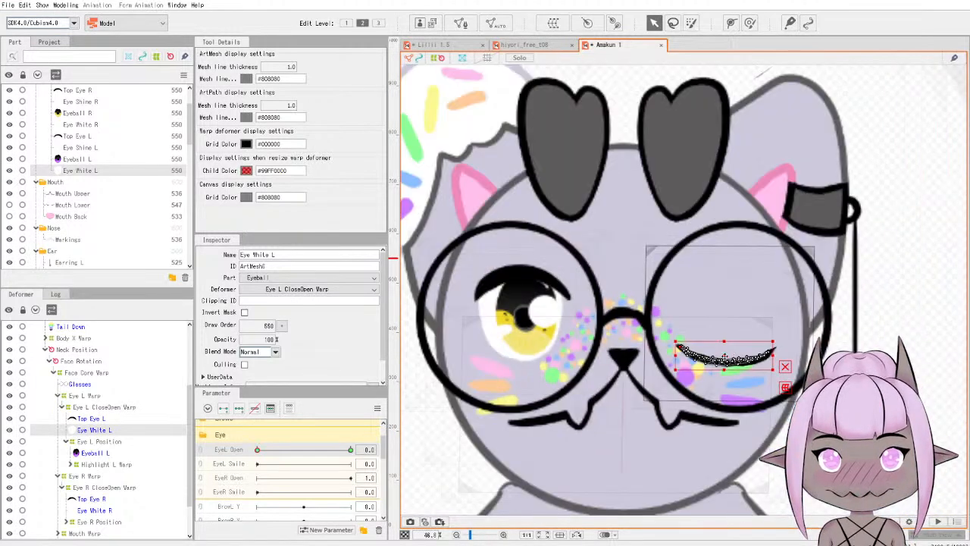
Test the left eye's EyeL Open range and compare it with the left eye closing in the Lillii 1.5 model.
{"action": "left_click_drag", "start_coordinate": [260, 451], "coordinate": [377, 429]}
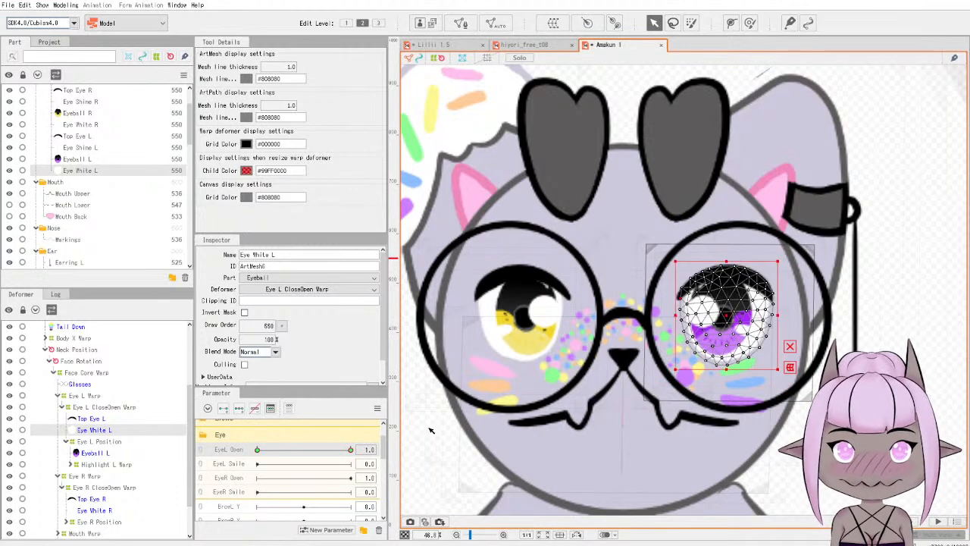
{"action": "left_click", "coordinate": [453, 46]}
{"action": "left_click", "coordinate": [302, 450]}
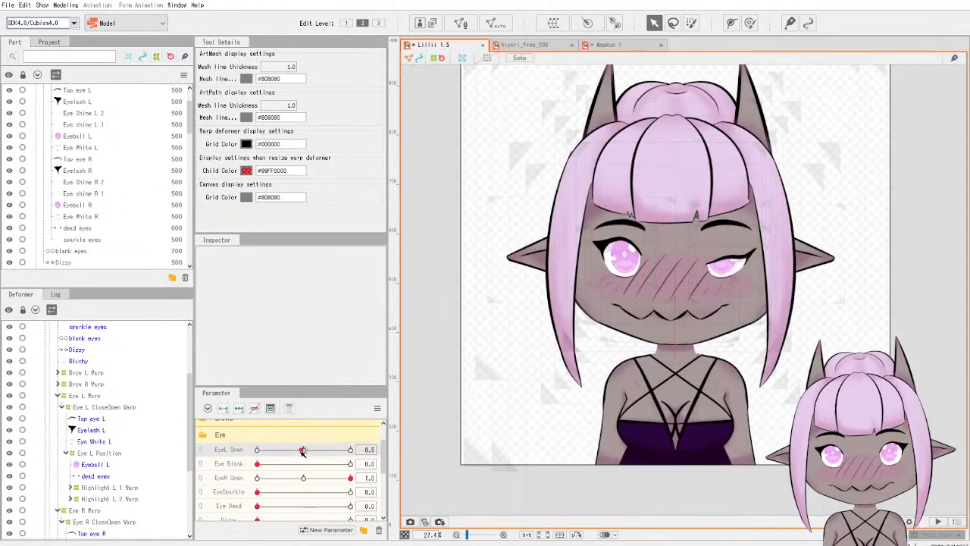
{"action": "left_click_drag", "start_coordinate": [301, 450], "coordinate": [197, 453]}
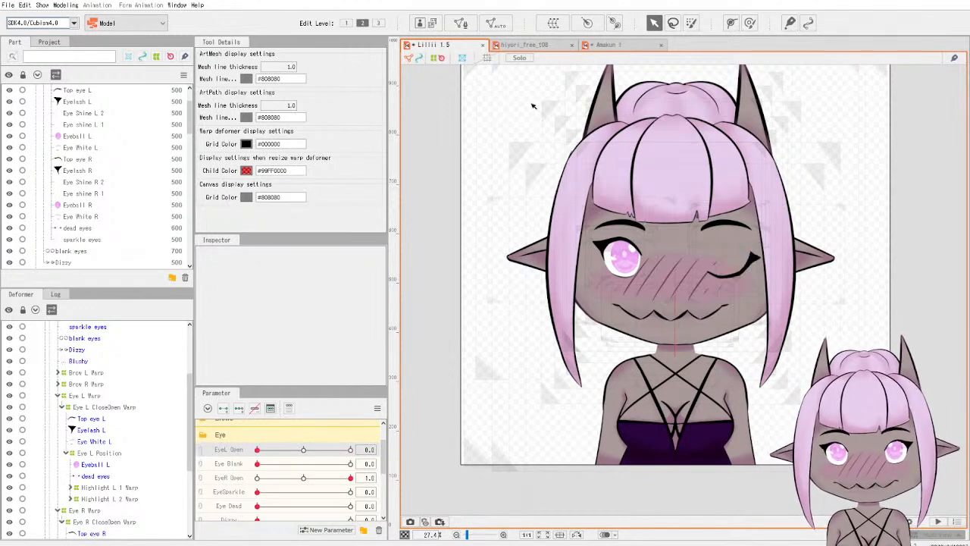
{"action": "left_click", "coordinate": [553, 49]}
{"action": "left_click", "coordinate": [617, 44]}
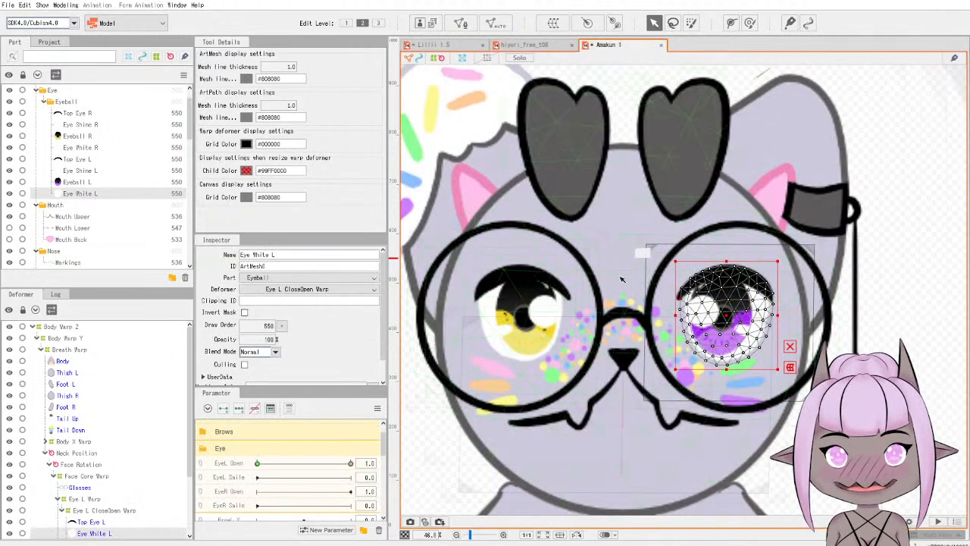
{"action": "left_click_drag", "start_coordinate": [257, 463], "coordinate": [347, 464]}
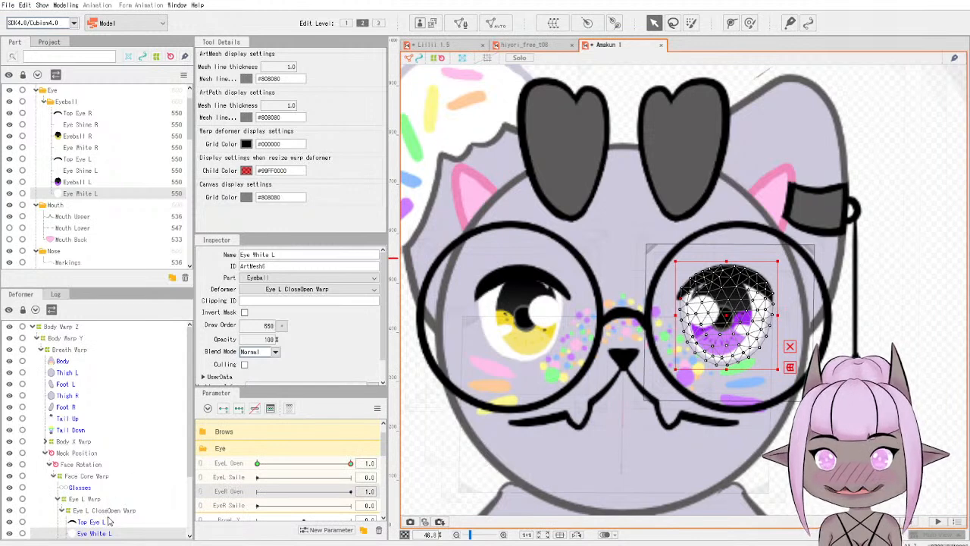
Select Top Eye R under Eye R CloseOpen Warp and key it on EyeR Open at 0 and 1.
{"action": "scroll", "coordinate": [75, 424], "scroll_direction": "down", "scroll_amount": 2}
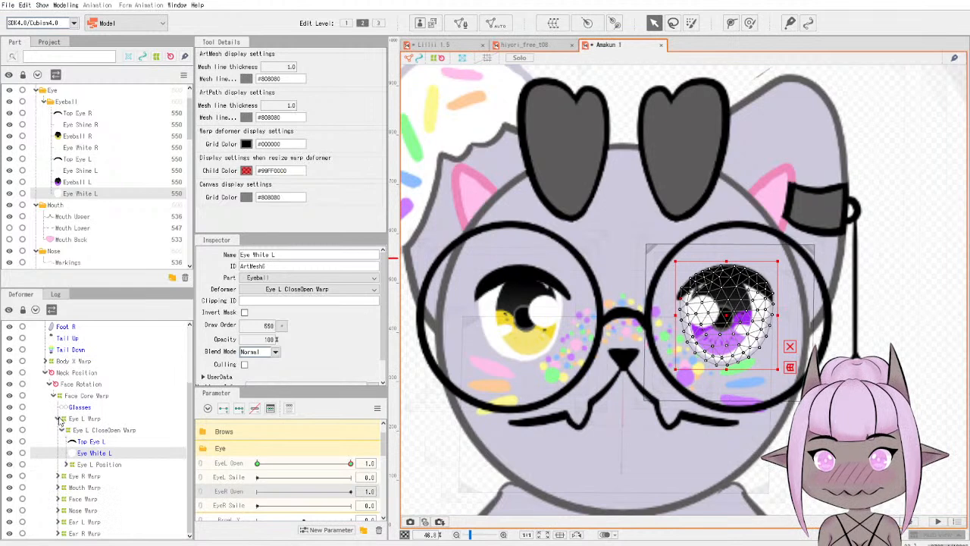
{"action": "left_click", "coordinate": [58, 418]}
{"action": "left_click", "coordinate": [59, 476]}
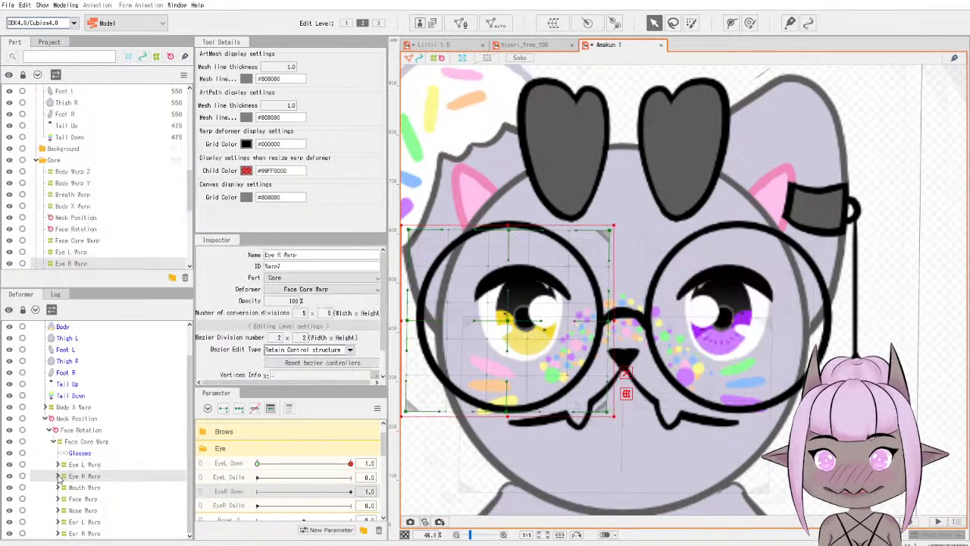
{"action": "left_click", "coordinate": [62, 476]}
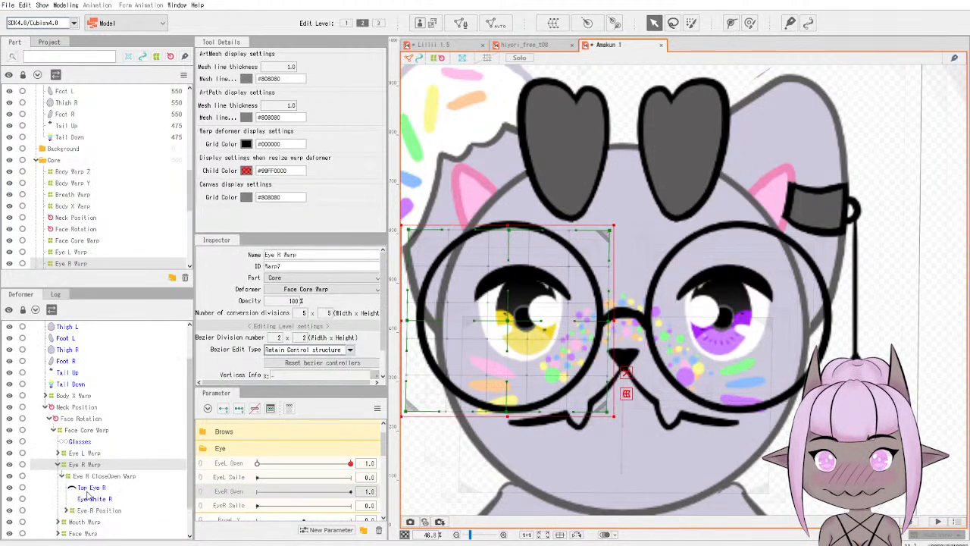
{"action": "left_click", "coordinate": [91, 487]}
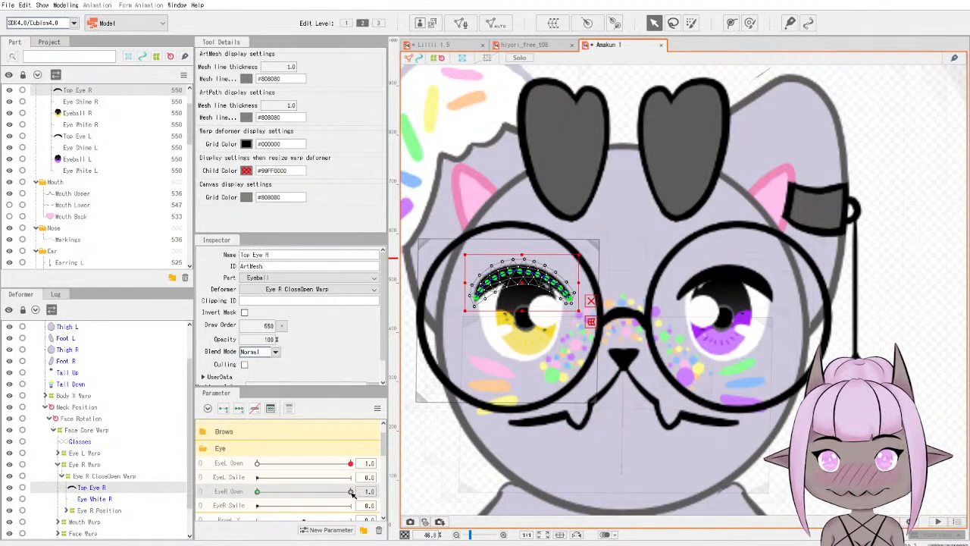
At EyeR Open 0.0, move Top Eye R down to the eye's lower edge and set EyeL Open to 0.0 for reference.
{"action": "scroll", "coordinate": [447, 324], "scroll_direction": "up", "scroll_amount": 3}
{"action": "scroll", "coordinate": [447, 324], "scroll_direction": "up", "scroll_amount": 2}
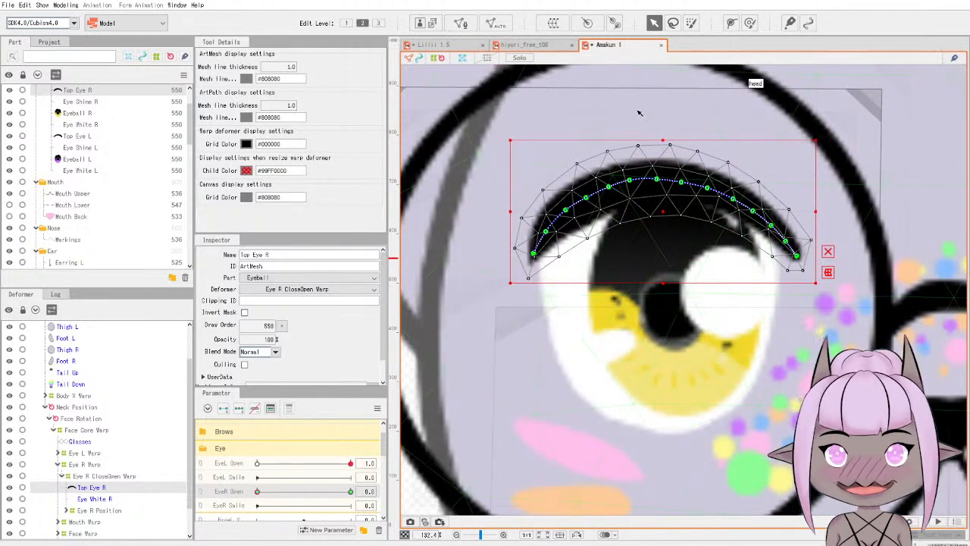
{"action": "left_click_drag", "start_coordinate": [662, 216], "coordinate": [666, 392]}
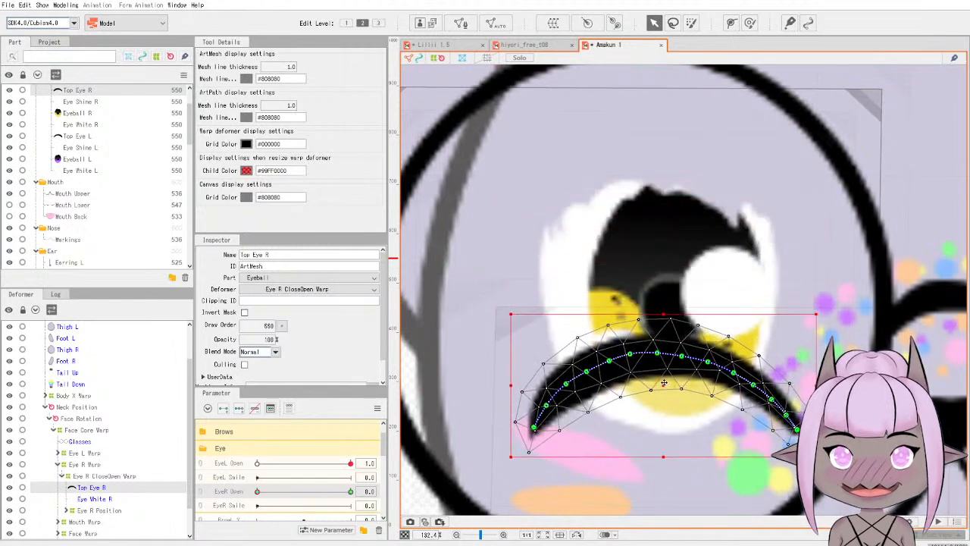
{"action": "left_click_drag", "start_coordinate": [351, 467], "coordinate": [257, 464]}
{"action": "scroll", "coordinate": [675, 337], "scroll_direction": "down", "scroll_amount": 8}
{"action": "scroll", "coordinate": [675, 336], "scroll_direction": "up", "scroll_amount": 2}
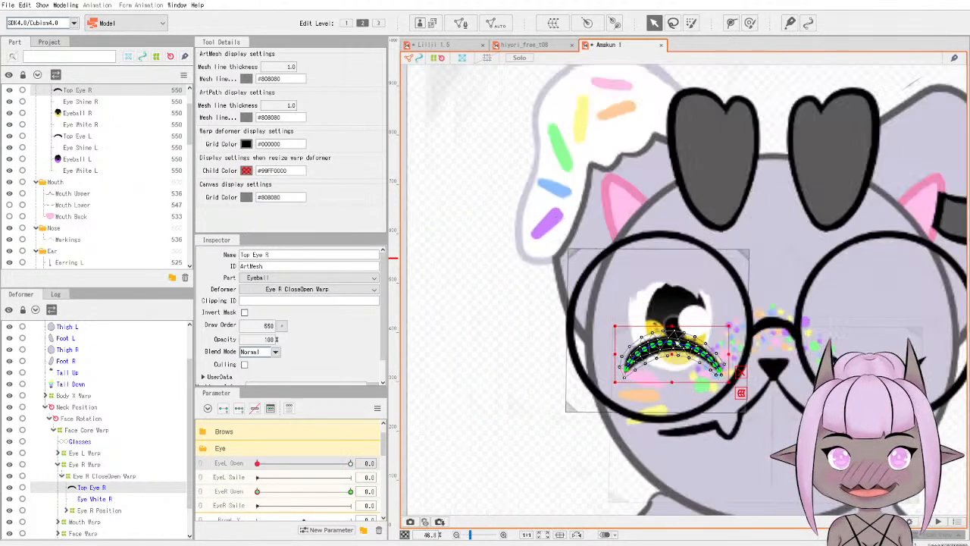
Bend both halves of the Top Eye R deform path to begin reversing the lash's arch.
{"action": "left_click", "coordinate": [727, 356]}
{"action": "left_click_drag", "start_coordinate": [717, 362], "coordinate": [680, 353]}
{"action": "key", "text": "ctrl+z"}
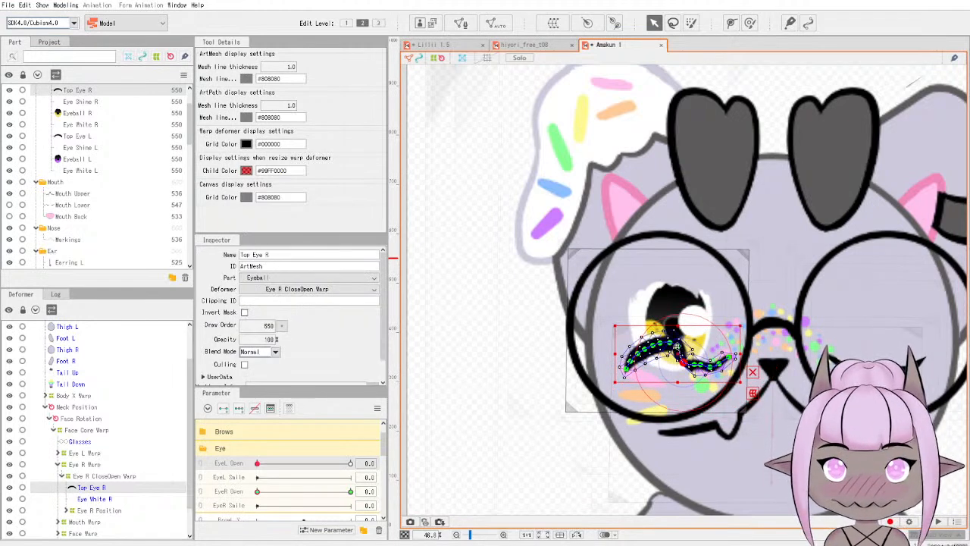
{"action": "left_click_drag", "start_coordinate": [676, 348], "coordinate": [634, 373]}
{"action": "scroll", "coordinate": [698, 379], "scroll_direction": "up", "scroll_amount": 5}
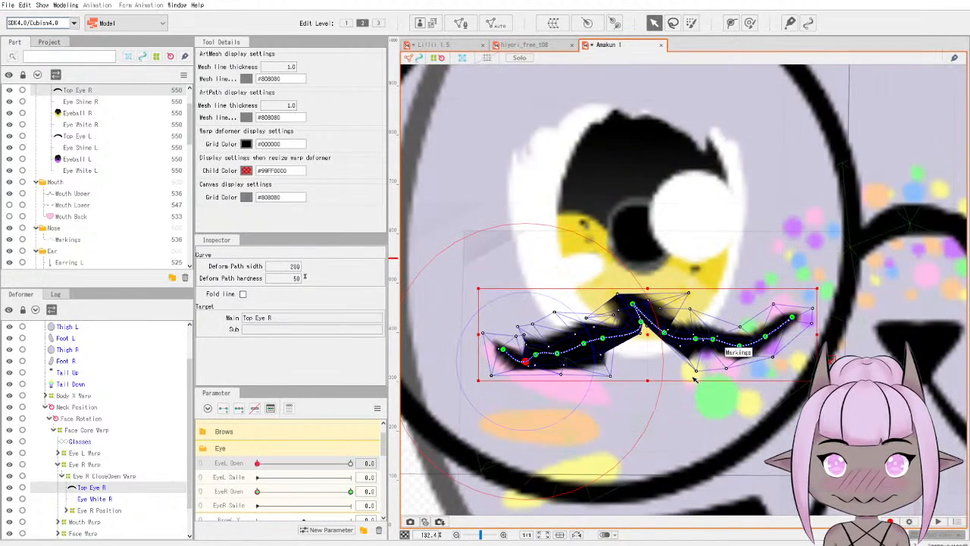
Lower the middle deform path points of Top Eye R and adjust the outer end to form a downward-bowed closed lash.
{"action": "left_click_drag", "start_coordinate": [639, 309], "coordinate": [634, 362]}
{"action": "left_click_drag", "start_coordinate": [584, 344], "coordinate": [584, 354]}
{"action": "left_click_drag", "start_coordinate": [667, 337], "coordinate": [716, 354]}
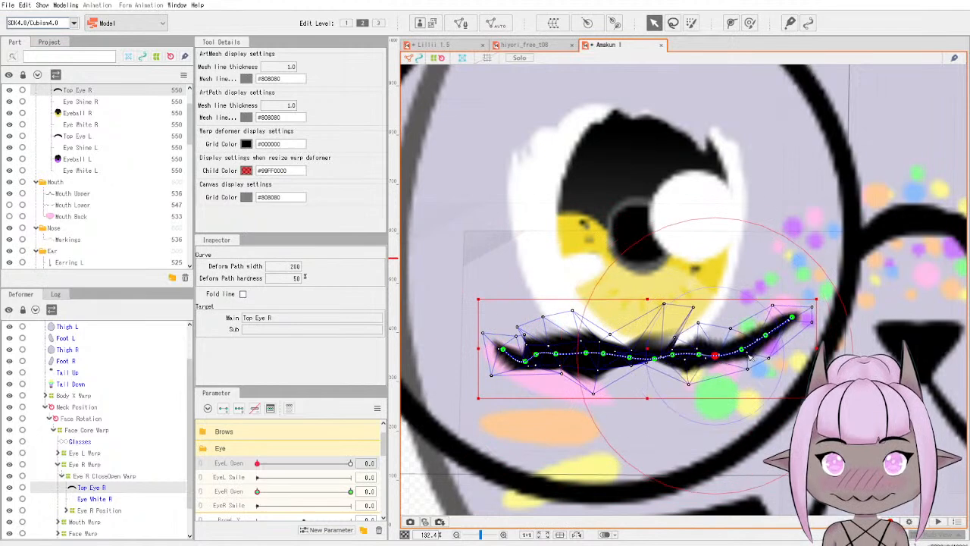
{"action": "left_click", "coordinate": [741, 350]}
{"action": "left_click_drag", "start_coordinate": [503, 350], "coordinate": [522, 342]}
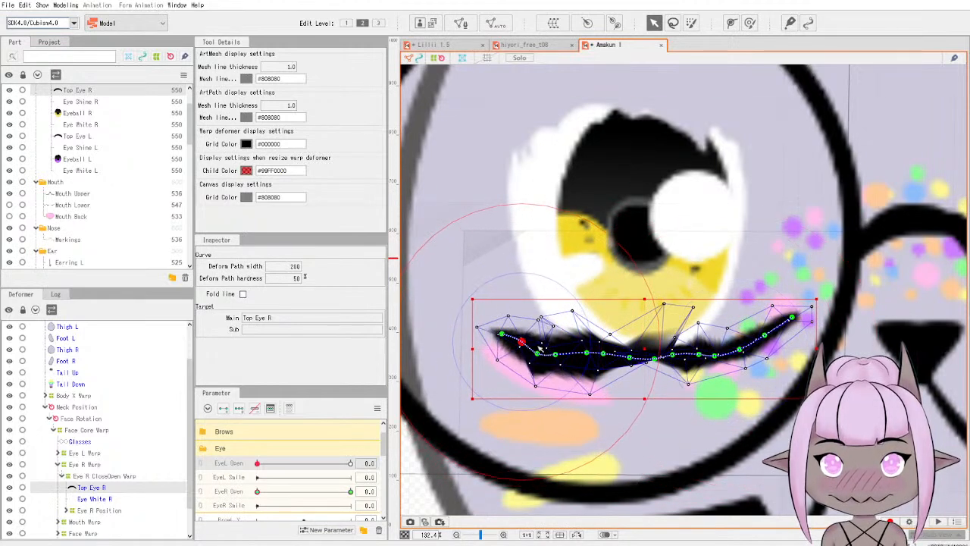
{"action": "left_click_drag", "start_coordinate": [629, 358], "coordinate": [587, 364]}
Bring the stray peak vertices above the middle of Top Eye R down to the lash.
{"action": "left_click_drag", "start_coordinate": [667, 320], "coordinate": [589, 395]}
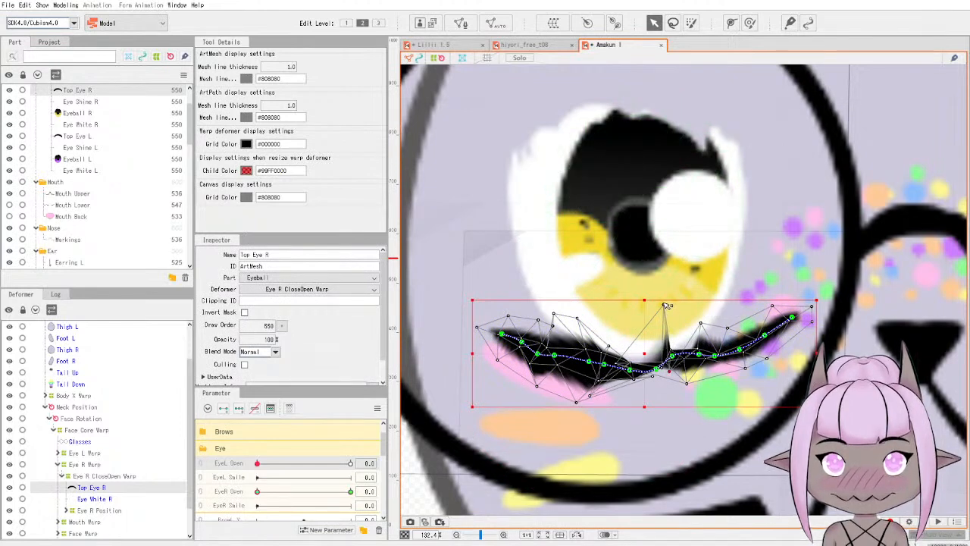
{"action": "left_click_drag", "start_coordinate": [666, 306], "coordinate": [662, 387]}
{"action": "left_click_drag", "start_coordinate": [700, 322], "coordinate": [673, 366]}
Compare the shape of the closed Top Eye R lash with the closed left lash across the face.
{"action": "scroll", "coordinate": [741, 338], "scroll_direction": "down", "scroll_amount": 5}
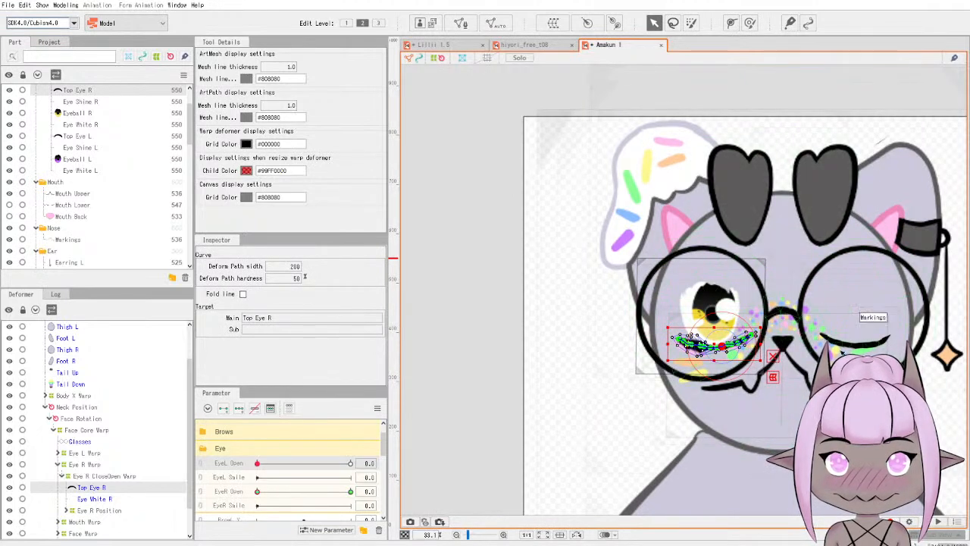
{"action": "scroll", "coordinate": [838, 352], "scroll_direction": "up", "scroll_amount": 5}
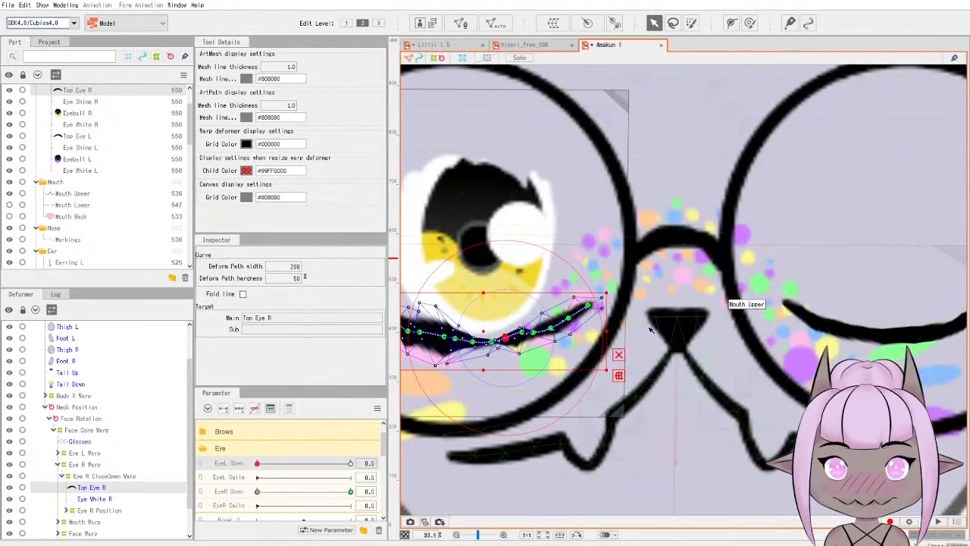
{"action": "scroll", "coordinate": [569, 343], "scroll_direction": "up", "scroll_amount": 4}
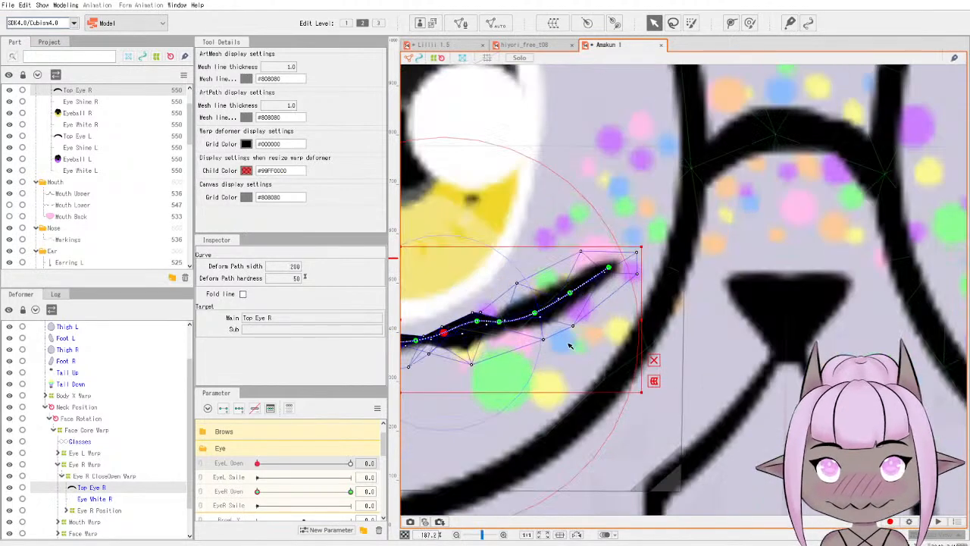
{"action": "scroll", "coordinate": [588, 449], "scroll_direction": "down", "scroll_amount": 2}
{"action": "scroll", "coordinate": [588, 451], "scroll_direction": "down", "scroll_amount": 2}
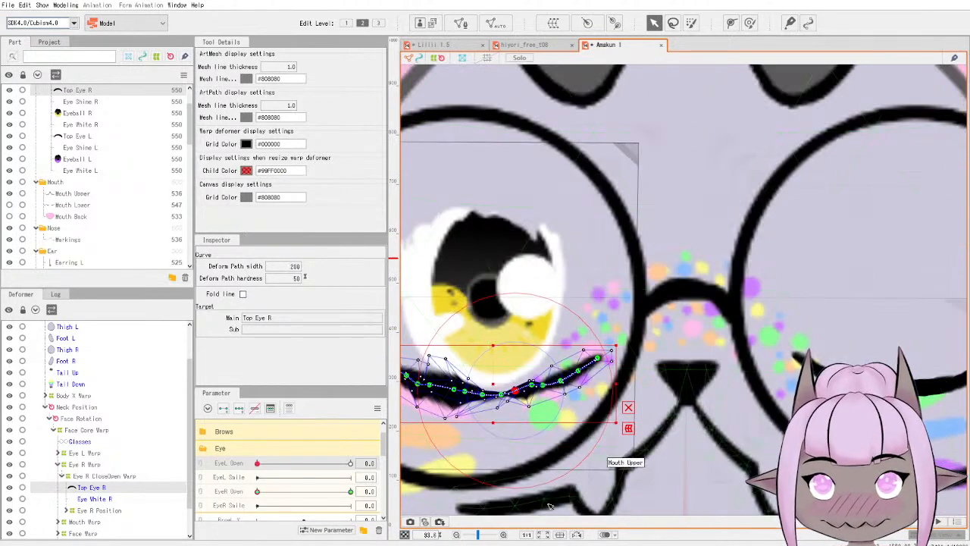
{"action": "scroll", "coordinate": [898, 438], "scroll_direction": "down", "scroll_amount": 2}
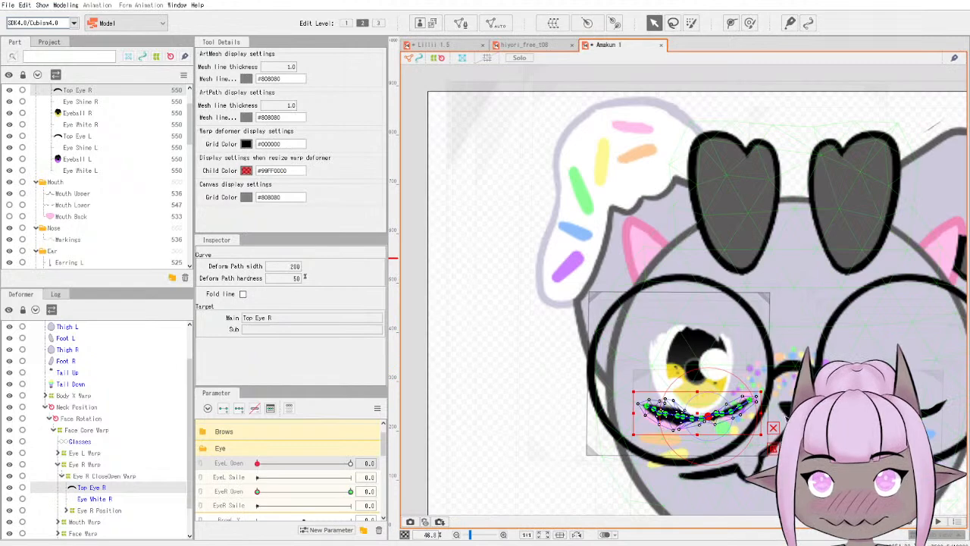
{"action": "scroll", "coordinate": [631, 412], "scroll_direction": "up", "scroll_amount": 3}
{"action": "scroll", "coordinate": [755, 416], "scroll_direction": "down", "scroll_amount": 3}
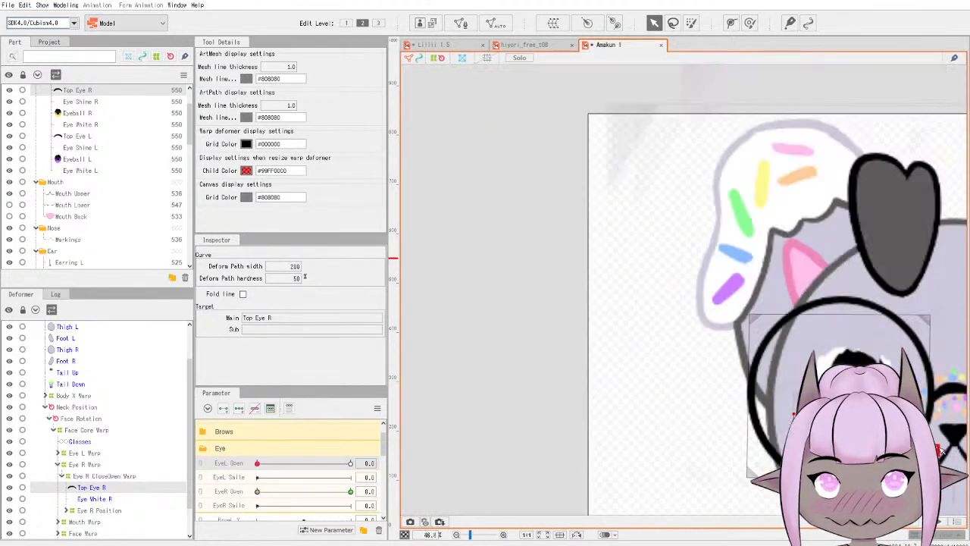
{"action": "scroll", "coordinate": [532, 425], "scroll_direction": "down", "scroll_amount": 1}
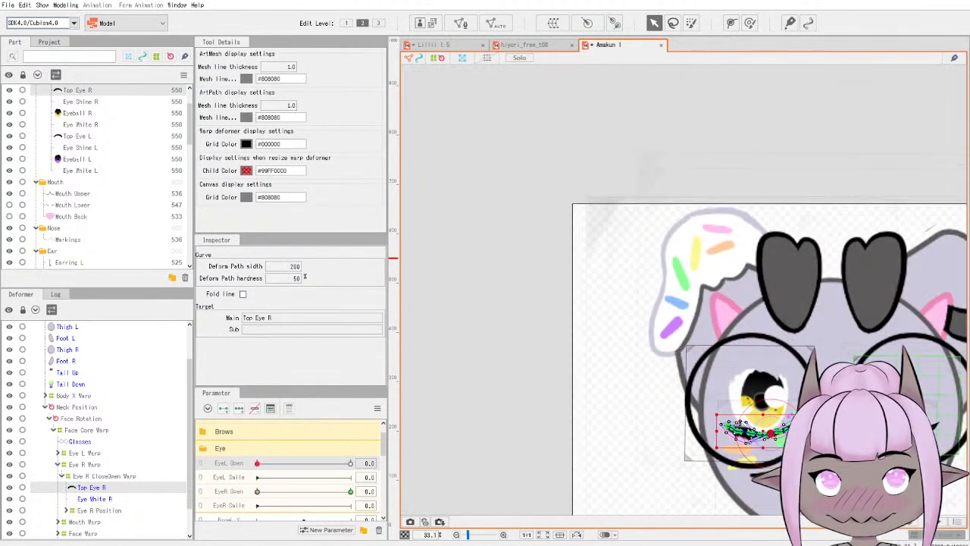
Even out the middle deform path points of Top Eye R and lower its upper-edge vertices on the outer half.
{"action": "scroll", "coordinate": [618, 391], "scroll_direction": "up", "scroll_amount": 4}
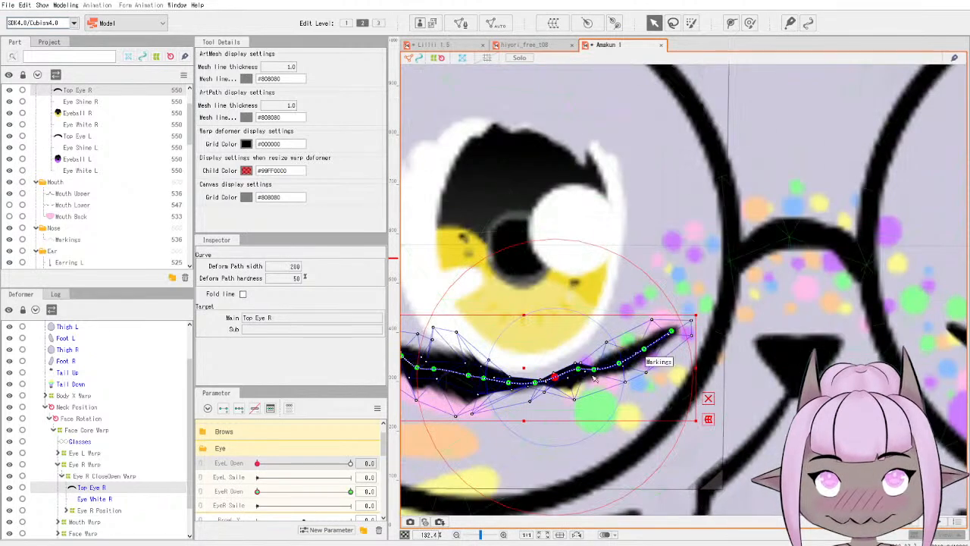
{"action": "left_click_drag", "start_coordinate": [514, 387], "coordinate": [576, 380]}
{"action": "left_click_drag", "start_coordinate": [492, 361], "coordinate": [491, 368]}
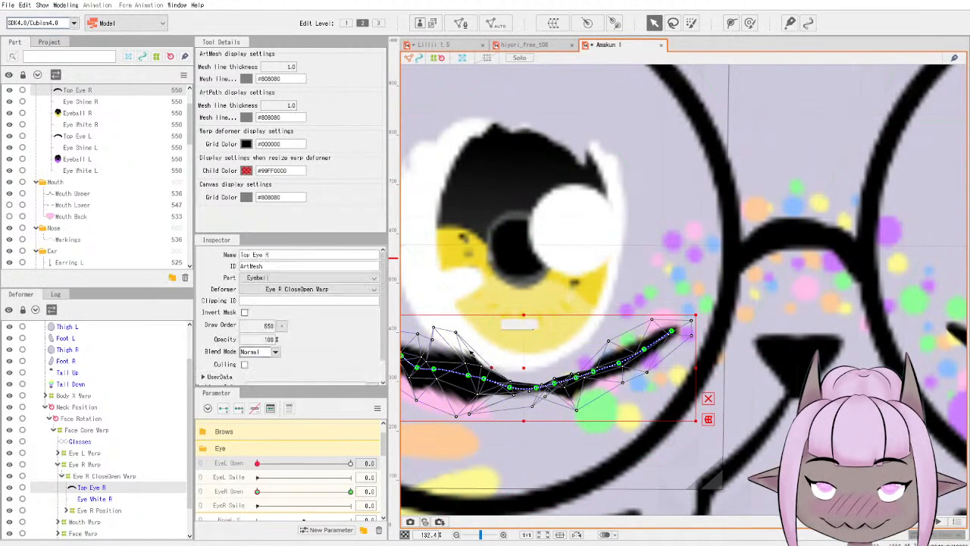
{"action": "left_click_drag", "start_coordinate": [436, 331], "coordinate": [415, 341]}
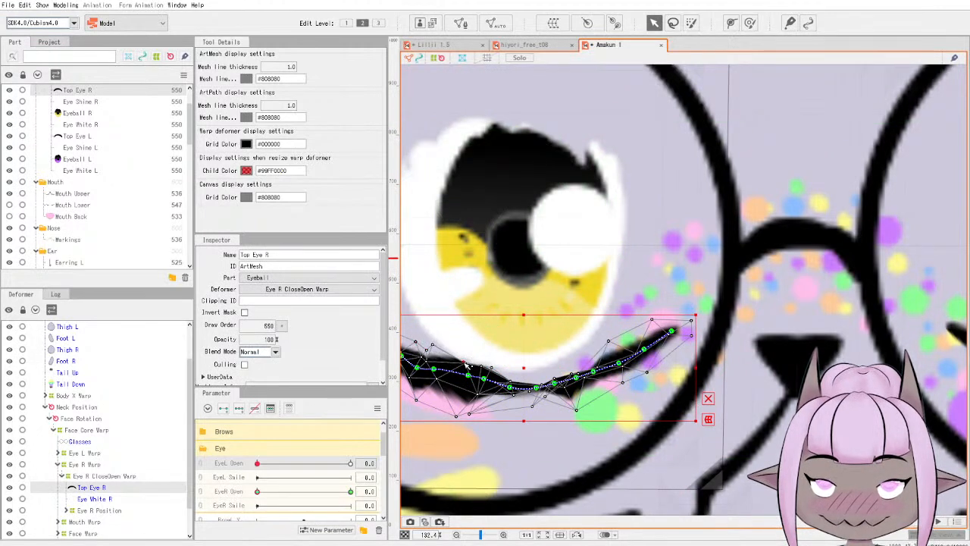
{"action": "left_click_drag", "start_coordinate": [468, 375], "coordinate": [416, 370]}
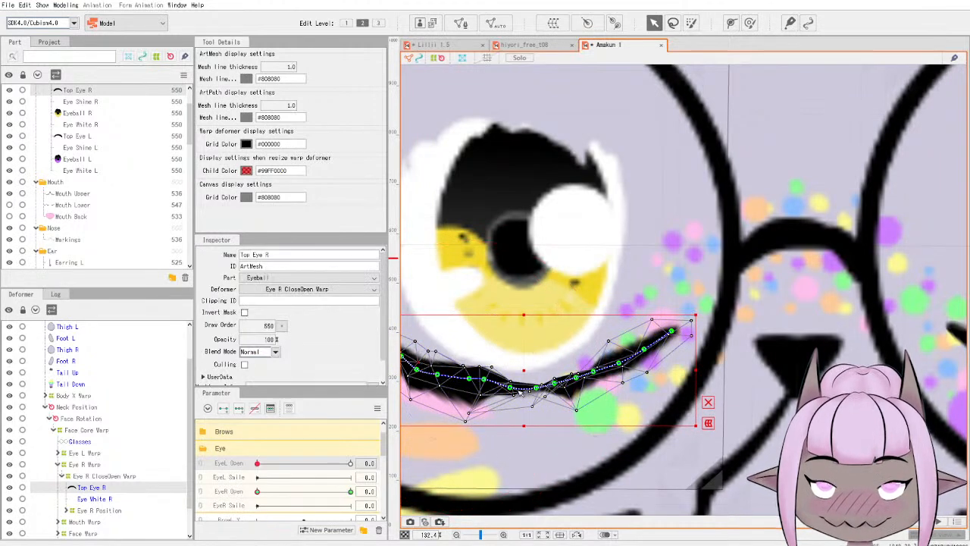
{"action": "left_click_drag", "start_coordinate": [515, 396], "coordinate": [518, 404]}
{"action": "left_click", "coordinate": [516, 397]}
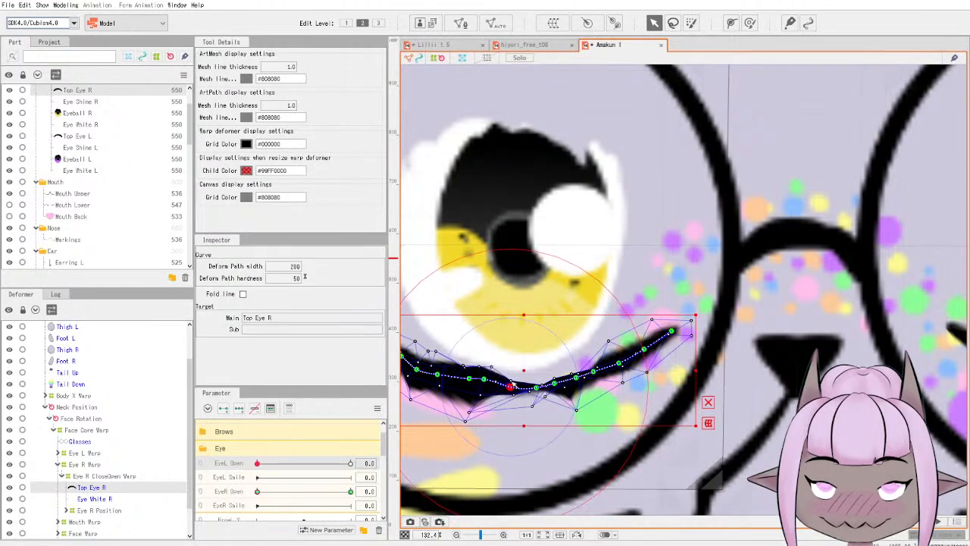
Raise the pinched middle of Top Eye R's upper edge and pull its inner-side upper vertices in to the lash line.
{"action": "scroll", "coordinate": [516, 388], "scroll_direction": "up", "scroll_amount": 6}
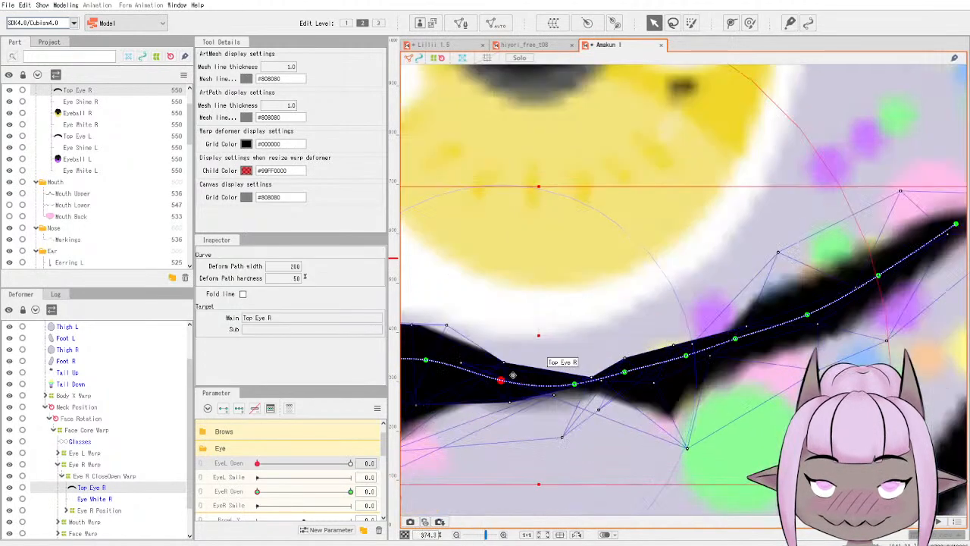
{"action": "left_click_drag", "start_coordinate": [510, 368], "coordinate": [510, 353]}
{"action": "left_click", "coordinate": [578, 368]}
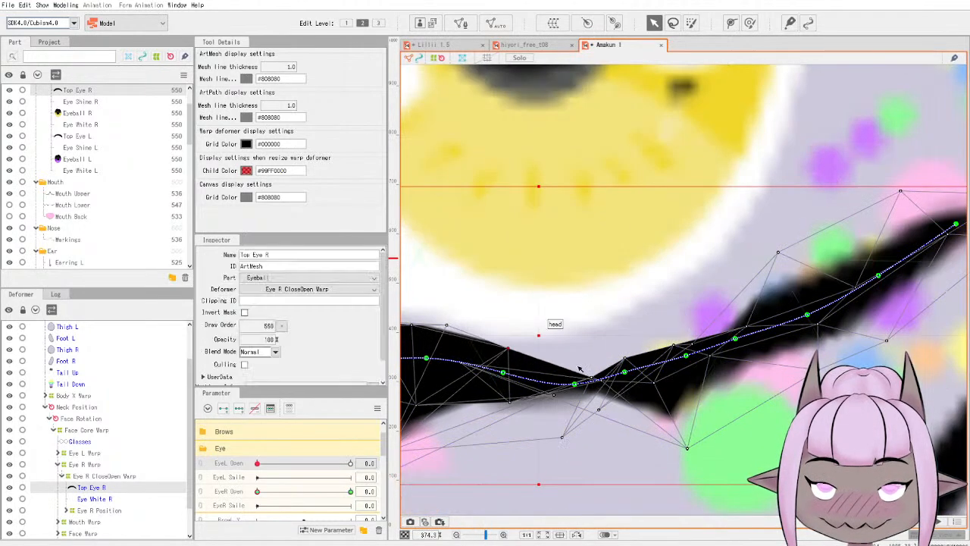
{"action": "left_click_drag", "start_coordinate": [592, 378], "coordinate": [684, 356]}
{"action": "left_click_drag", "start_coordinate": [746, 325], "coordinate": [735, 317]}
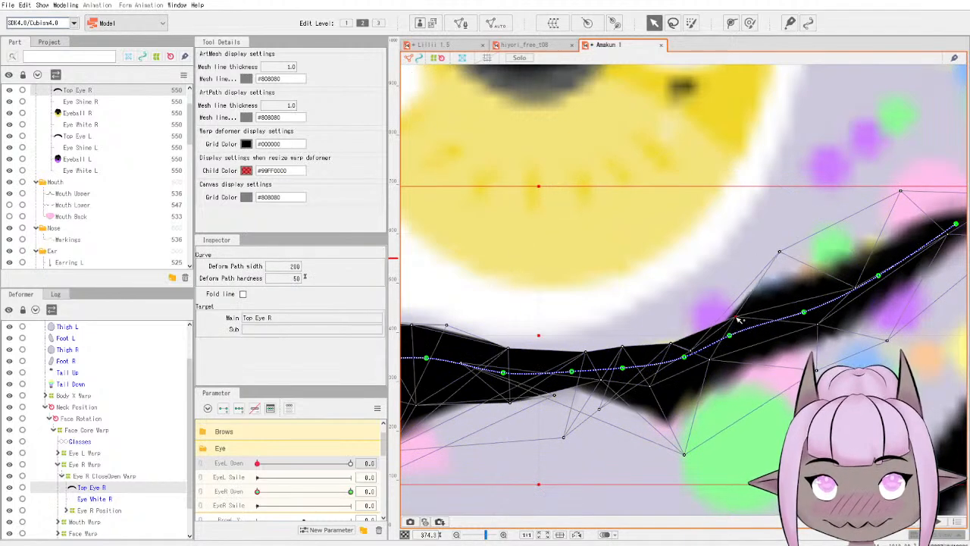
{"action": "left_click_drag", "start_coordinate": [779, 252], "coordinate": [846, 278]}
{"action": "left_click_drag", "start_coordinate": [901, 191], "coordinate": [892, 217]}
Reshape the lower edge of Top Eye R from the middle to the inner side to even out the lash thickness.
{"action": "left_click", "coordinate": [554, 396]}
{"action": "left_click", "coordinate": [599, 410]}
{"action": "left_click_drag", "start_coordinate": [603, 383], "coordinate": [586, 371]}
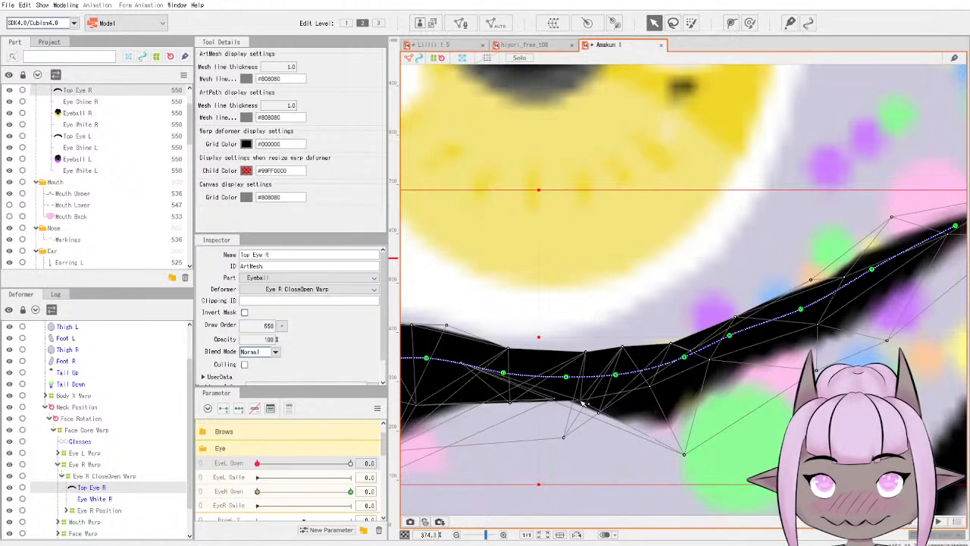
{"action": "left_click_drag", "start_coordinate": [683, 455], "coordinate": [679, 407]}
{"action": "scroll", "coordinate": [804, 433], "scroll_direction": "down", "scroll_amount": 3}
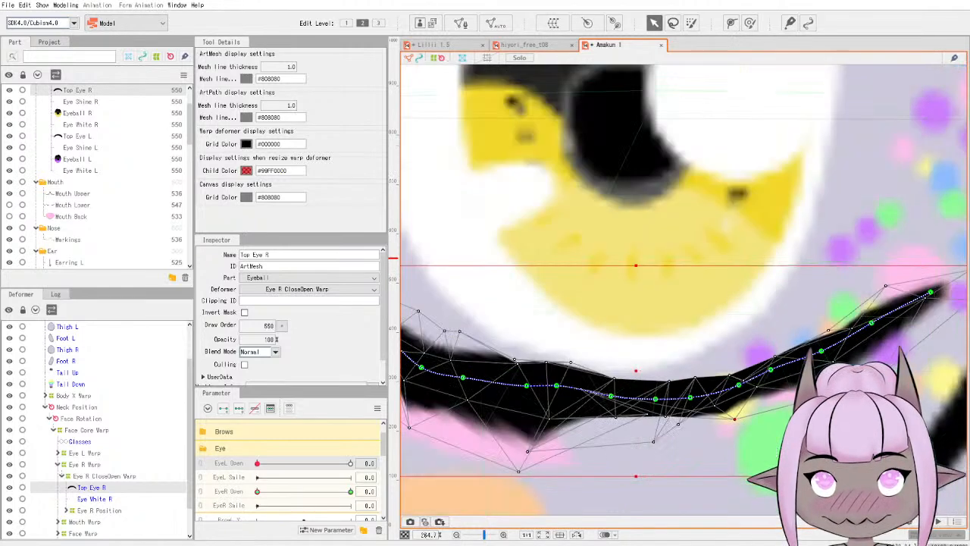
Raise the protruding lower-edge vertices on the outer half of Top Eye R to smooth the lash's underside.
{"action": "scroll", "coordinate": [550, 434], "scroll_direction": "up", "scroll_amount": 3}
{"action": "left_click_drag", "start_coordinate": [658, 451], "coordinate": [667, 433]}
{"action": "left_click_drag", "start_coordinate": [648, 481], "coordinate": [648, 425]}
{"action": "left_click_drag", "start_coordinate": [491, 419], "coordinate": [528, 385]}
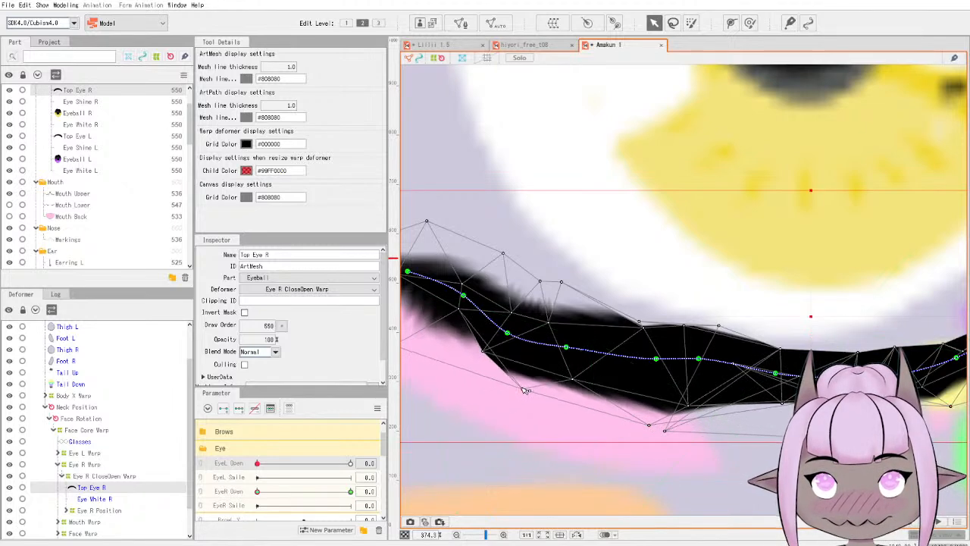
Tuck the lower-edge vertices on the outer half of Top Eye R up against the lash line.
{"action": "mouse_move", "coordinate": [460, 310]}
{"action": "left_mouse_down"}
{"action": "mouse_move", "coordinate": [457, 325]}
{"action": "mouse_move", "coordinate": [463, 315]}
{"action": "left_mouse_up"}
{"action": "left_click_drag", "start_coordinate": [484, 351], "coordinate": [496, 348]}
{"action": "left_click_drag", "start_coordinate": [529, 386], "coordinate": [538, 382]}
{"action": "left_click_drag", "start_coordinate": [652, 424], "coordinate": [653, 418]}
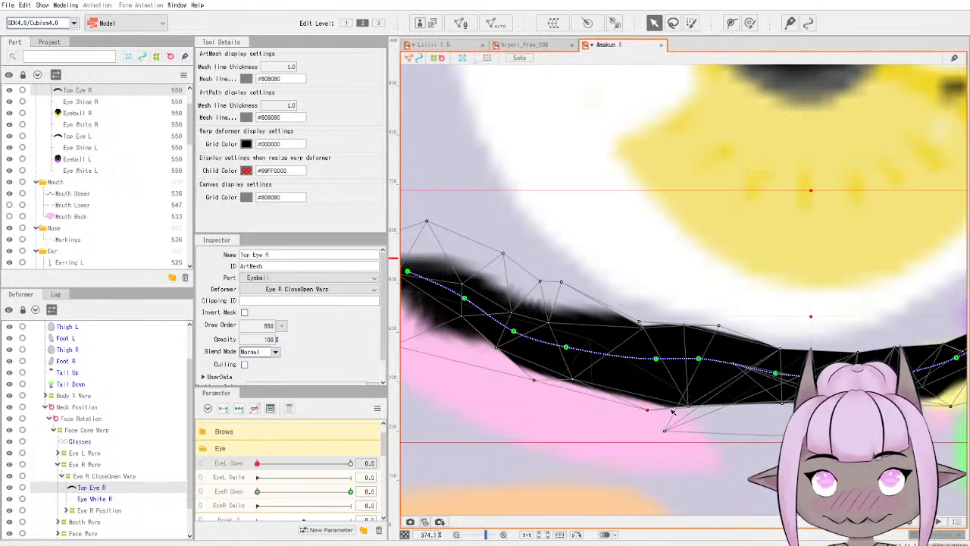
{"action": "scroll", "coordinate": [750, 405], "scroll_direction": "down", "scroll_amount": 8}
{"action": "scroll", "coordinate": [768, 412], "scroll_direction": "up", "scroll_amount": 8}
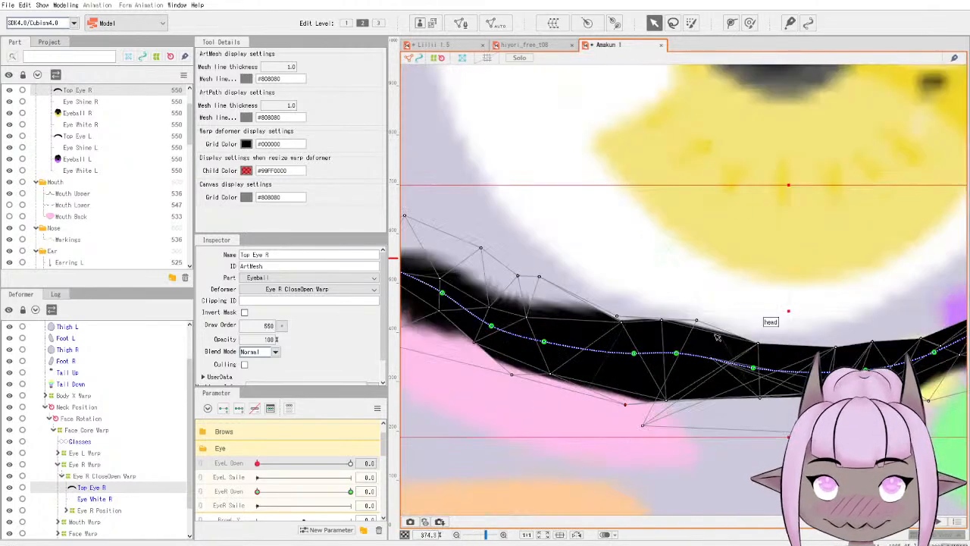
Smooth the upper edge of Top Eye R by lowering and spacing out its vertices between the outer side and the middle.
{"action": "left_click_drag", "start_coordinate": [661, 327], "coordinate": [697, 327]}
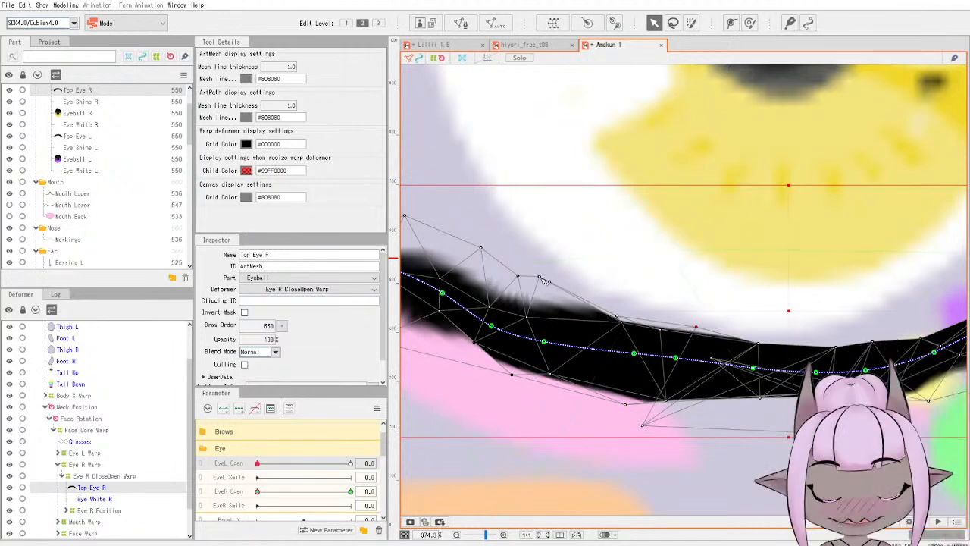
{"action": "left_click_drag", "start_coordinate": [538, 276], "coordinate": [564, 303]}
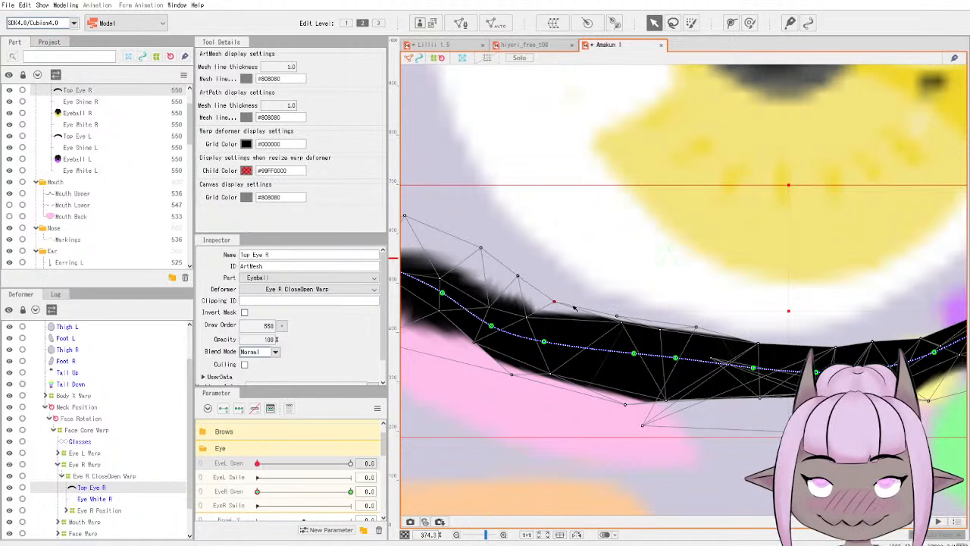
{"action": "left_click_drag", "start_coordinate": [623, 324], "coordinate": [660, 334]}
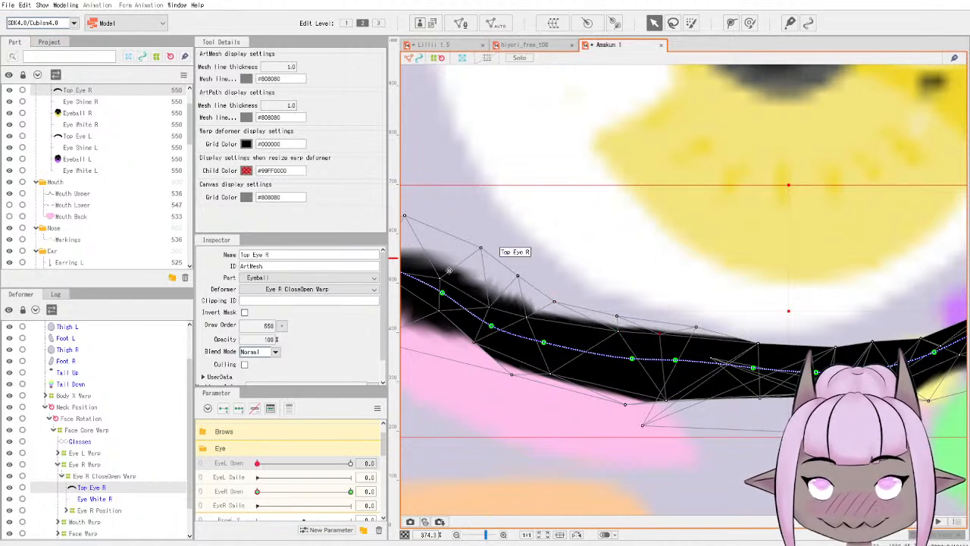
{"action": "scroll", "coordinate": [686, 365], "scroll_direction": "down", "scroll_amount": 10}
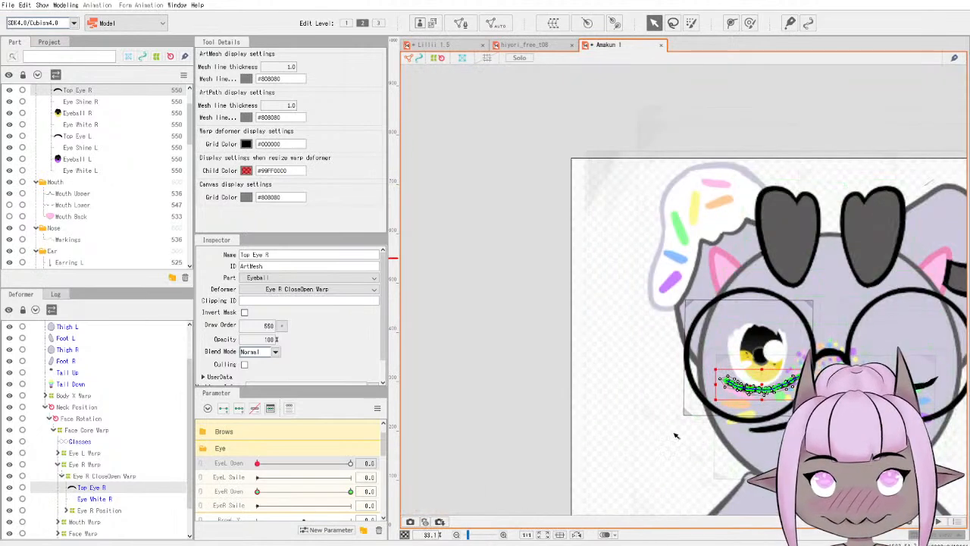
{"action": "scroll", "coordinate": [758, 348], "scroll_direction": "up", "scroll_amount": 4}
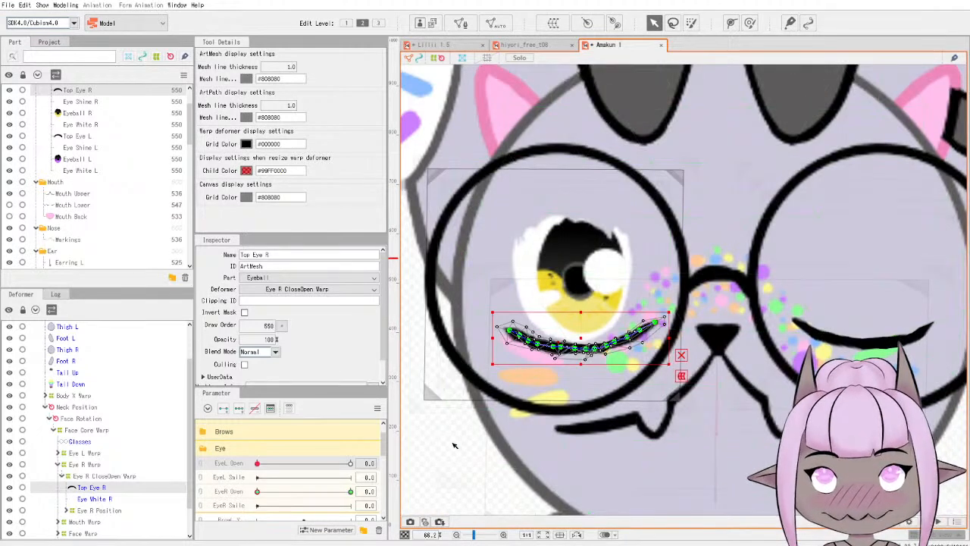
{"action": "left_click", "coordinate": [433, 457]}
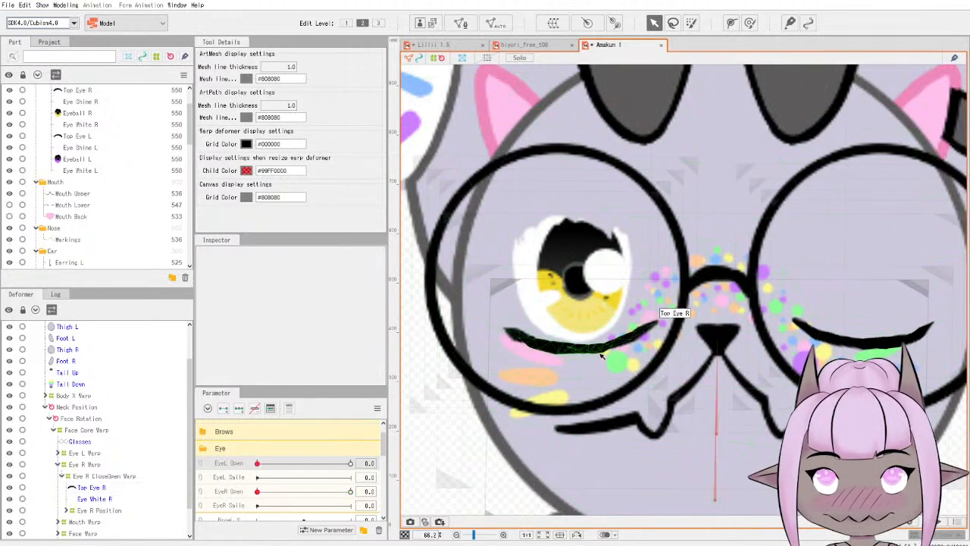
{"action": "left_click", "coordinate": [525, 342]}
{"action": "left_click_drag", "start_coordinate": [512, 334], "coordinate": [515, 330]}
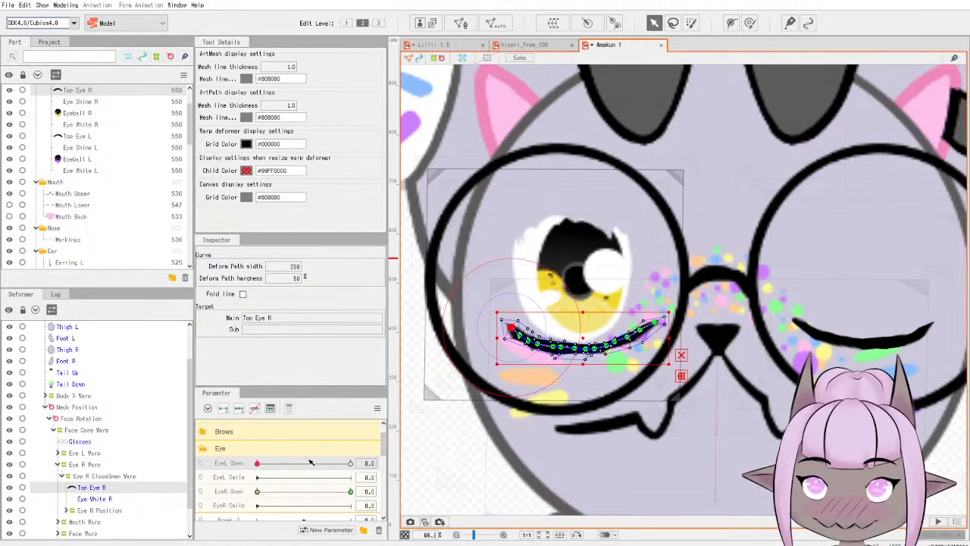
{"action": "key", "text": "ctrl+z"}
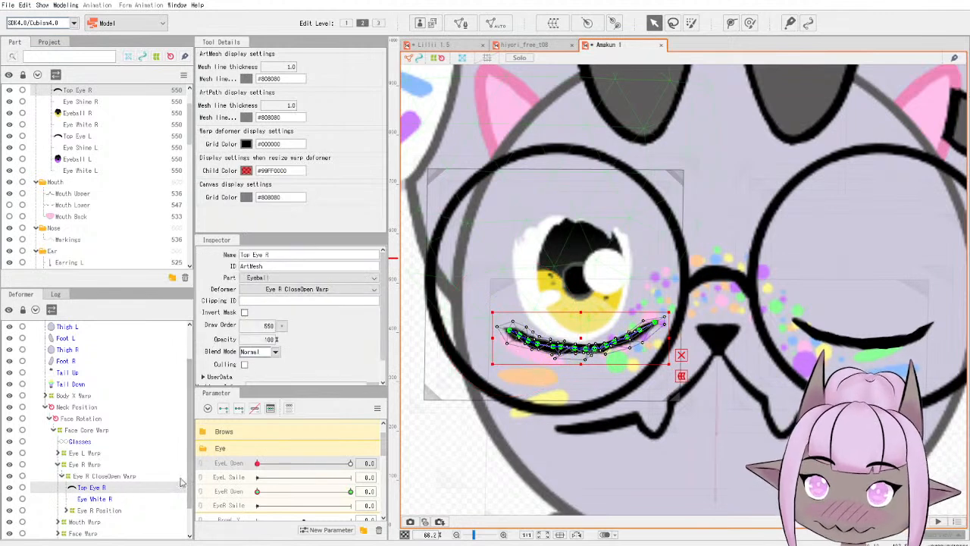
{"action": "left_click", "coordinate": [239, 493]}
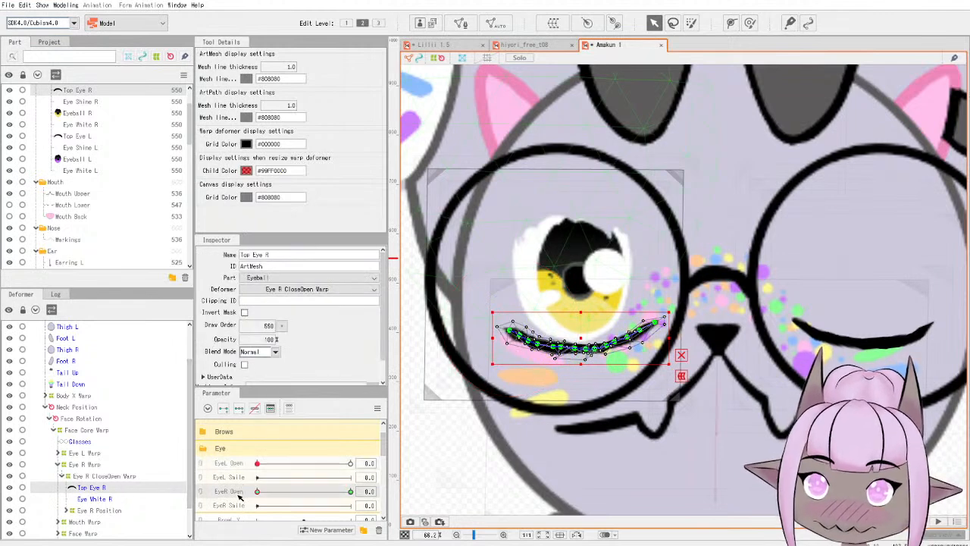
Nudge the outer end point of Top Eye R's deform path slightly, keeping EyeR Open at 0, and deselect the lash.
{"action": "left_click", "coordinate": [512, 333]}
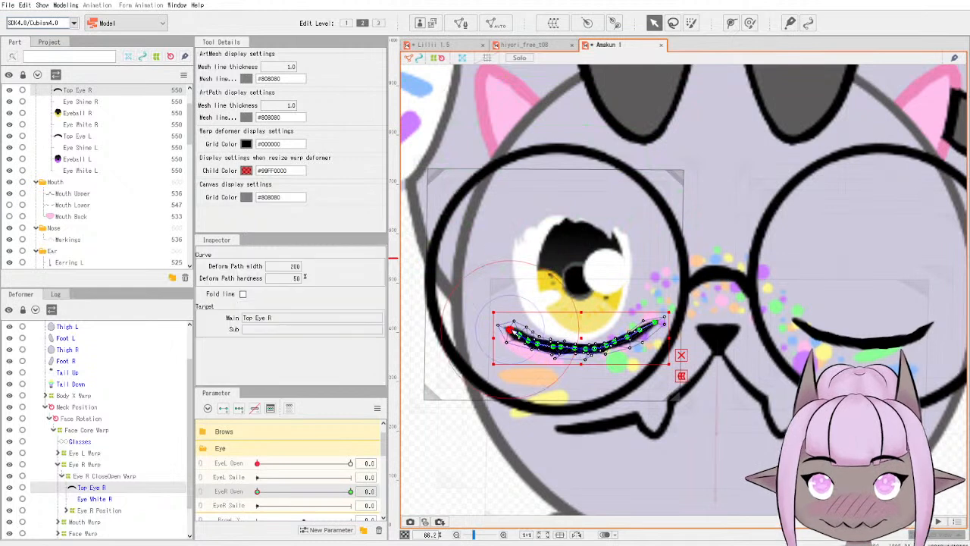
{"action": "left_click", "coordinate": [444, 460]}
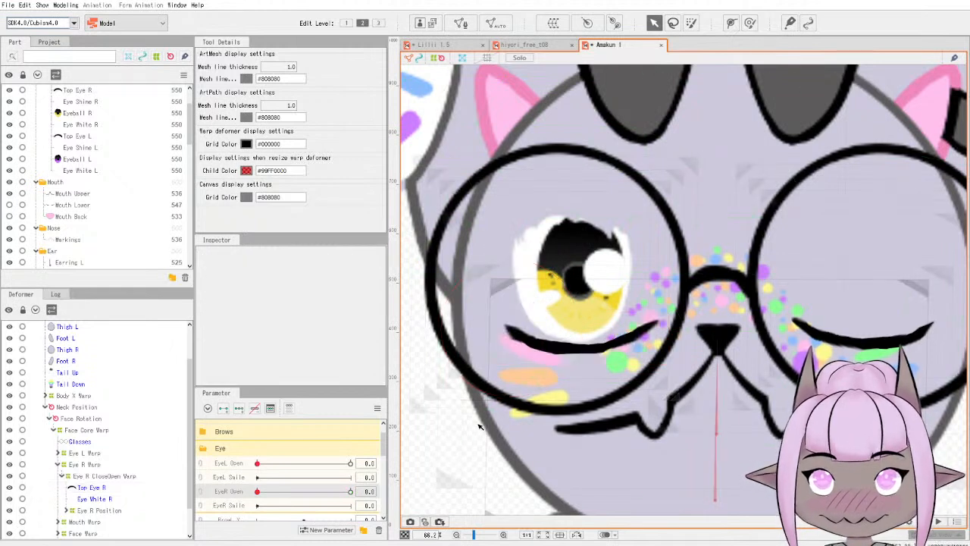
{"action": "left_click_drag", "start_coordinate": [257, 491], "coordinate": [224, 497]}
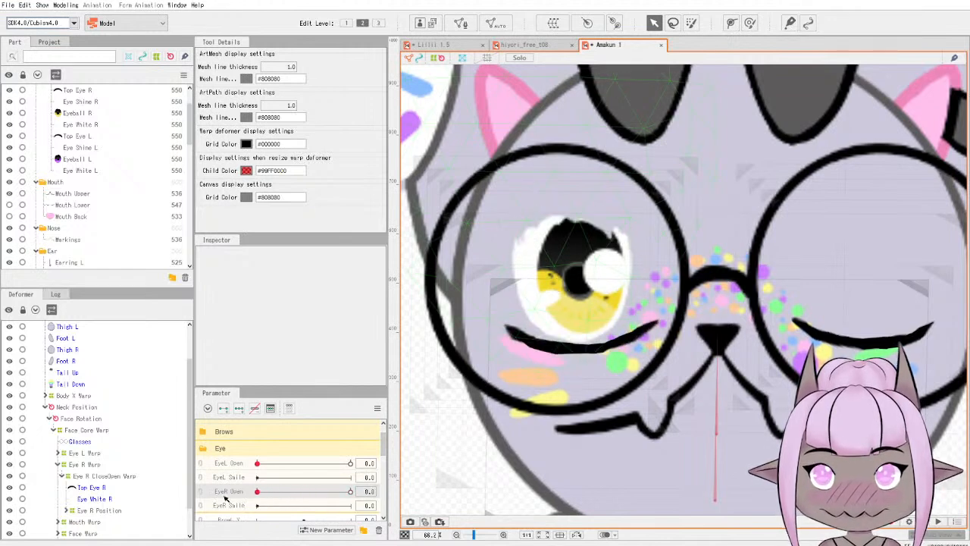
Squash Eye White R from its upper edge into a flat strip at EyeR Open 0 and place it over the closed lash.
{"action": "left_click", "coordinate": [109, 500]}
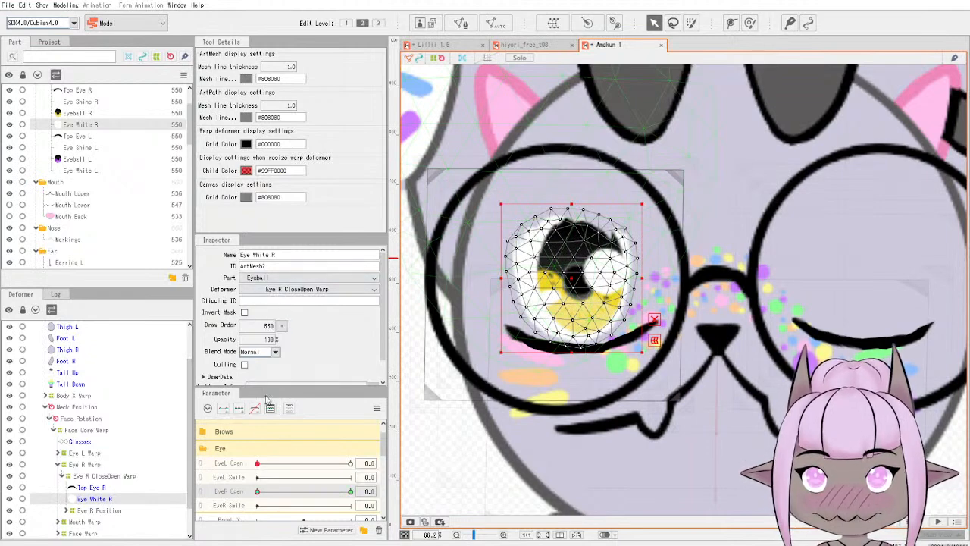
{"action": "scroll", "coordinate": [524, 249], "scroll_direction": "down", "scroll_amount": 3}
{"action": "scroll", "coordinate": [551, 258], "scroll_direction": "up", "scroll_amount": 5}
{"action": "scroll", "coordinate": [552, 257], "scroll_direction": "up", "scroll_amount": 4}
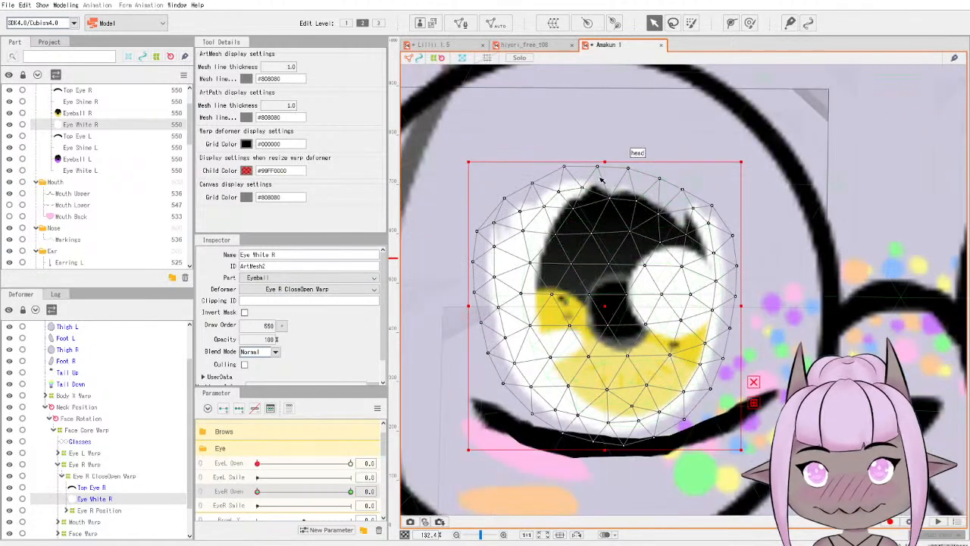
{"action": "left_click_drag", "start_coordinate": [603, 162], "coordinate": [606, 399]}
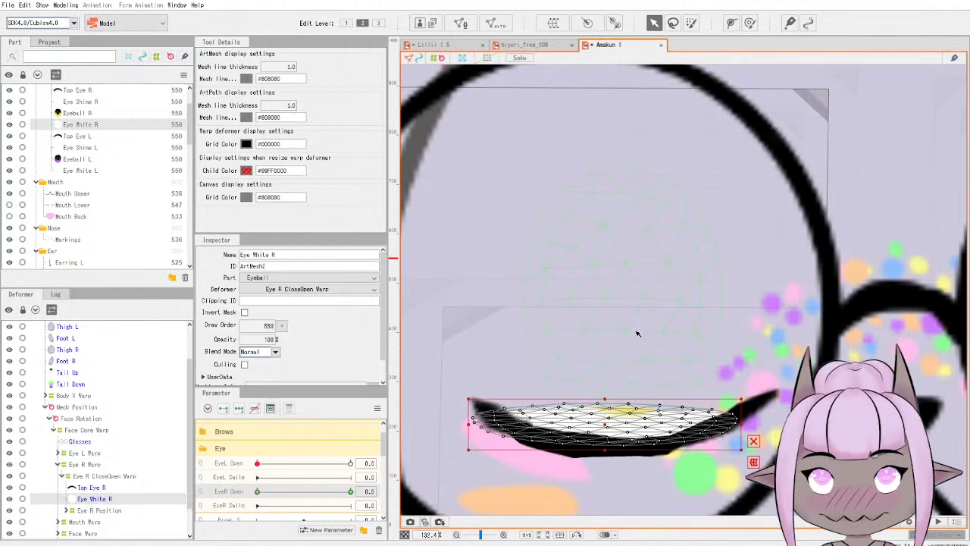
{"action": "scroll", "coordinate": [625, 386], "scroll_direction": "up", "scroll_amount": 4}
{"action": "scroll", "coordinate": [644, 427], "scroll_direction": "down", "scroll_amount": 2}
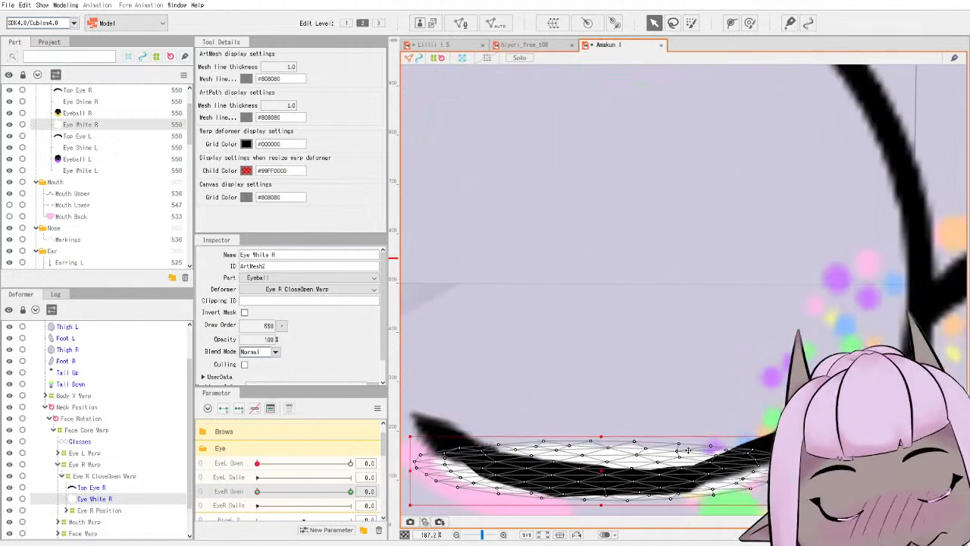
{"action": "left_click_drag", "start_coordinate": [641, 436], "coordinate": [635, 427]}
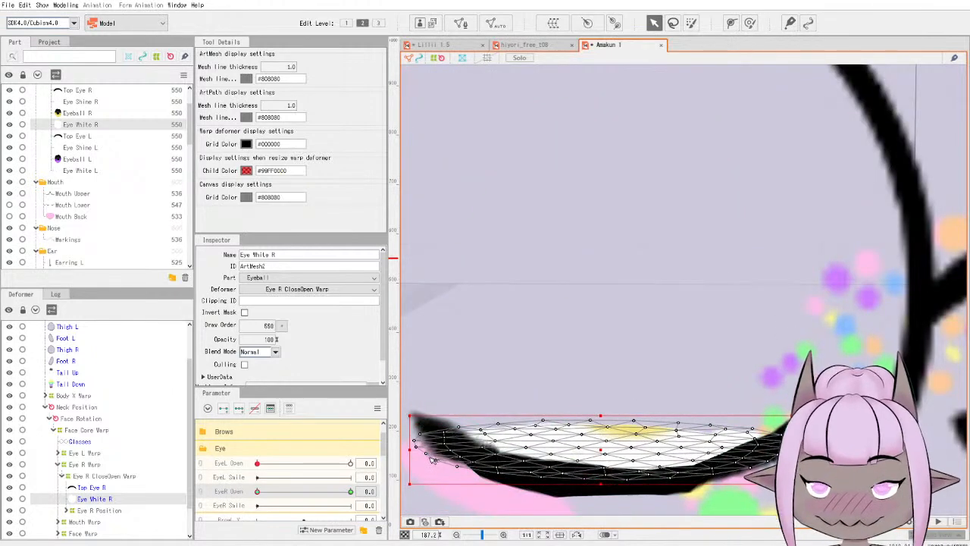
Pull the outer-end vertices and the upper vertices from the outer side to the middle of Eye White R into the black lash.
{"action": "left_click_drag", "start_coordinate": [416, 446], "coordinate": [441, 438]}
{"action": "left_click_drag", "start_coordinate": [568, 424], "coordinate": [608, 460]}
{"action": "key", "text": "ctrl+z"}
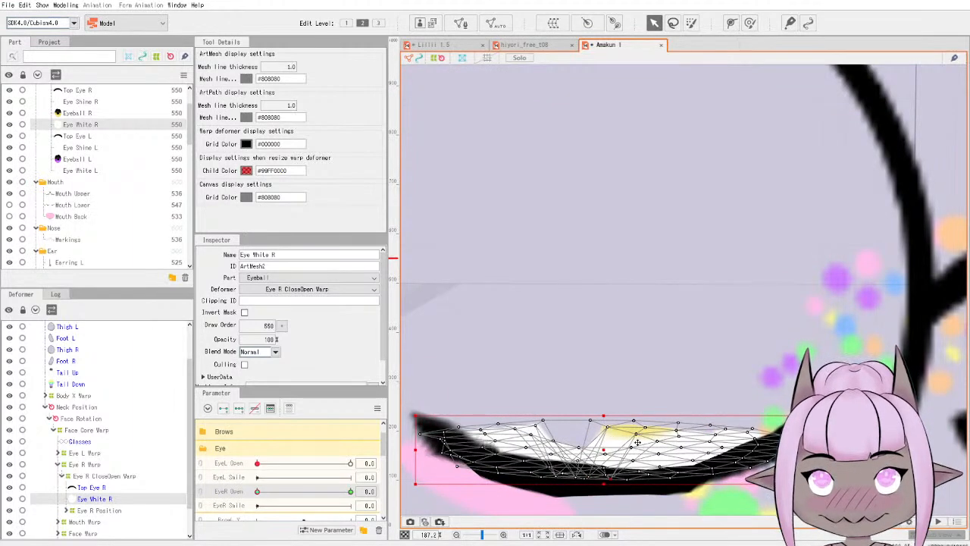
{"action": "left_click_drag", "start_coordinate": [636, 434], "coordinate": [643, 481]}
{"action": "left_click_drag", "start_coordinate": [634, 421], "coordinate": [618, 477]}
{"action": "left_click_drag", "start_coordinate": [593, 422], "coordinate": [627, 479]}
{"action": "left_click_drag", "start_coordinate": [545, 422], "coordinate": [532, 470]}
{"action": "left_click_drag", "start_coordinate": [536, 426], "coordinate": [552, 475]}
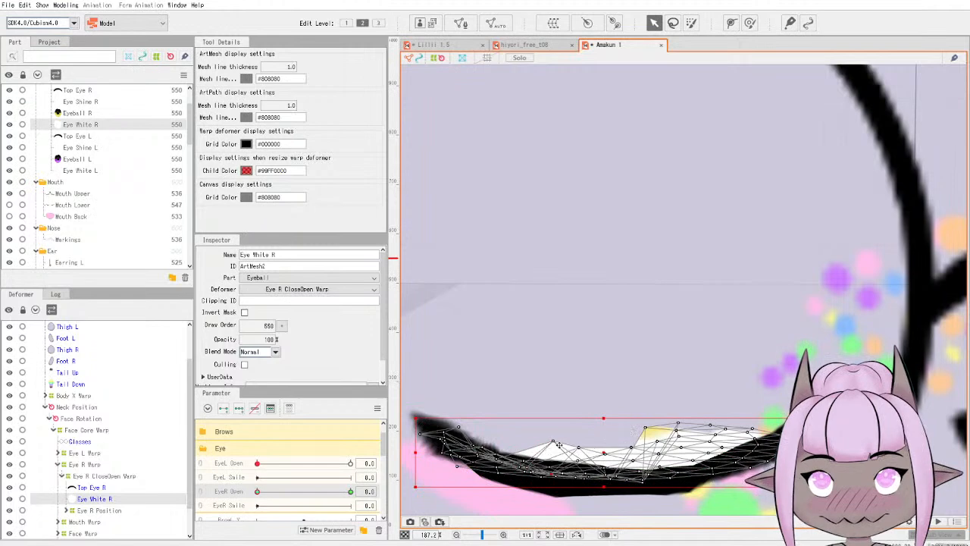
{"action": "left_click_drag", "start_coordinate": [553, 441], "coordinate": [553, 474]}
Move the upper vertices on the inner half of Eye White R down behind the lash.
{"action": "left_click_drag", "start_coordinate": [645, 428], "coordinate": [672, 476]}
{"action": "left_click_drag", "start_coordinate": [680, 424], "coordinate": [694, 476]}
{"action": "left_click_drag", "start_coordinate": [710, 427], "coordinate": [734, 429]}
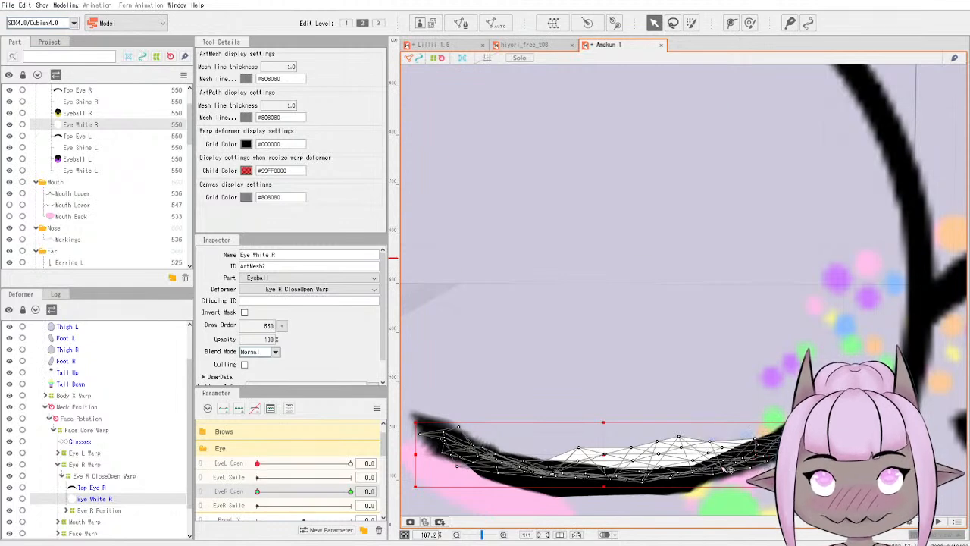
{"action": "left_click_drag", "start_coordinate": [713, 450], "coordinate": [709, 461]}
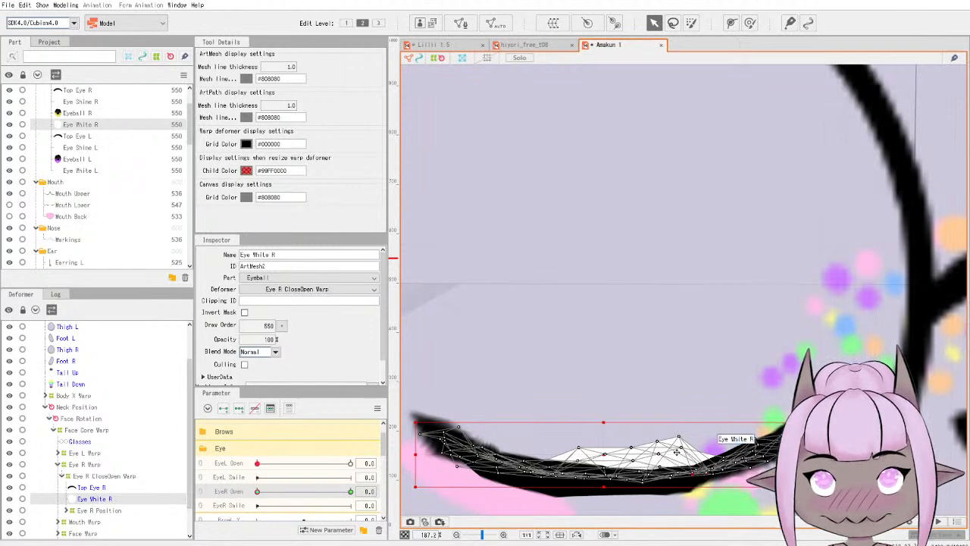
{"action": "left_click_drag", "start_coordinate": [680, 448], "coordinate": [656, 477]}
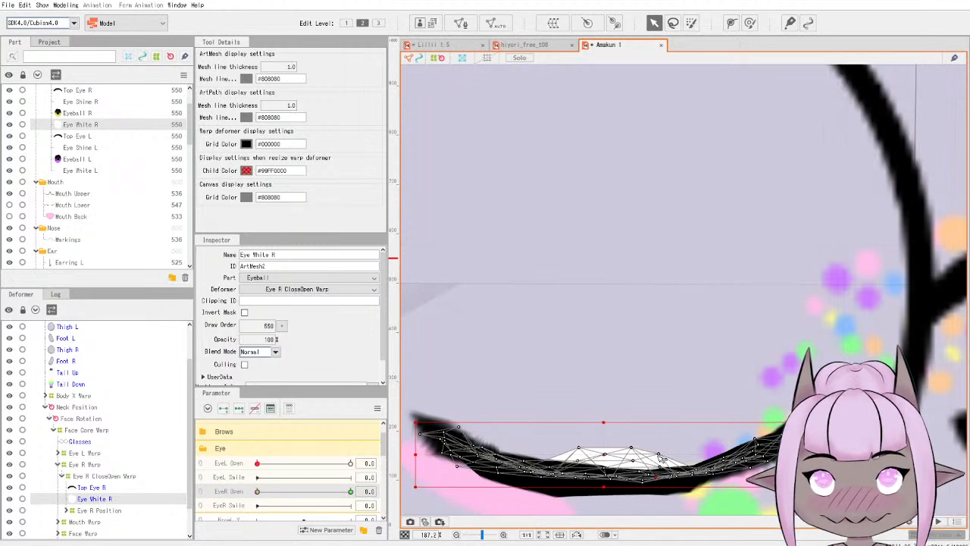
Lower the remaining protruding middle vertices of Eye White R so no white shows above the closed lash.
{"action": "left_click", "coordinate": [659, 458]}
{"action": "left_click_drag", "start_coordinate": [658, 456], "coordinate": [631, 478]}
{"action": "left_click", "coordinate": [661, 443]}
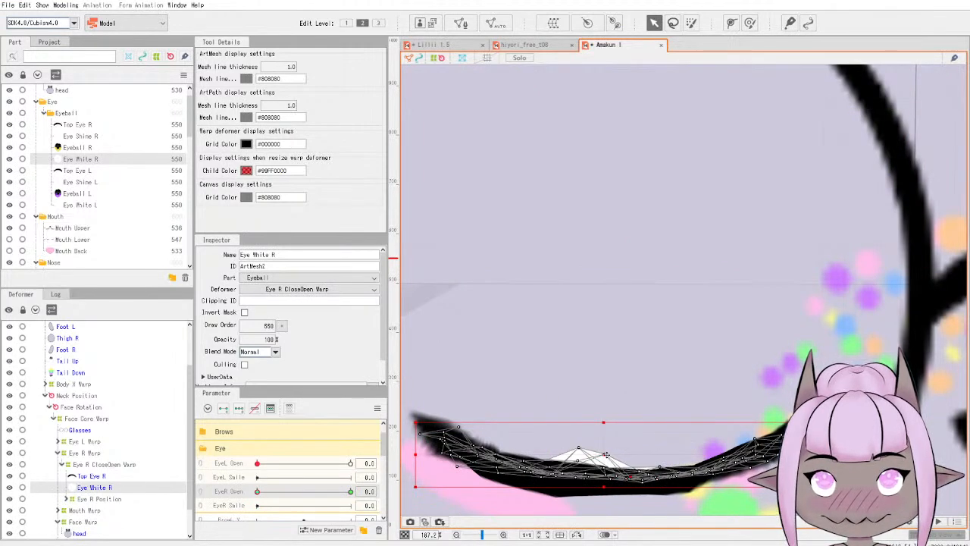
{"action": "left_click_drag", "start_coordinate": [579, 451], "coordinate": [579, 469]}
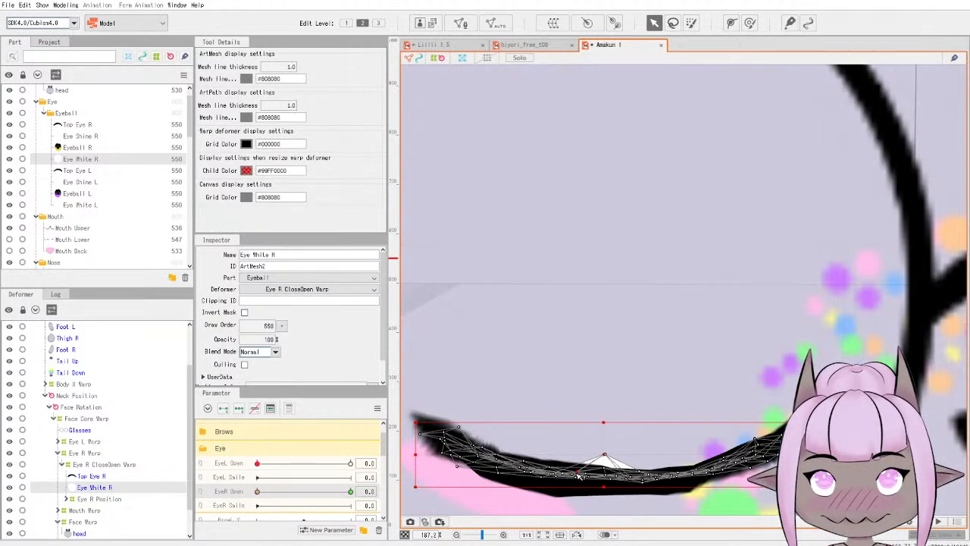
{"action": "scroll", "coordinate": [597, 468], "scroll_direction": "up", "scroll_amount": 5}
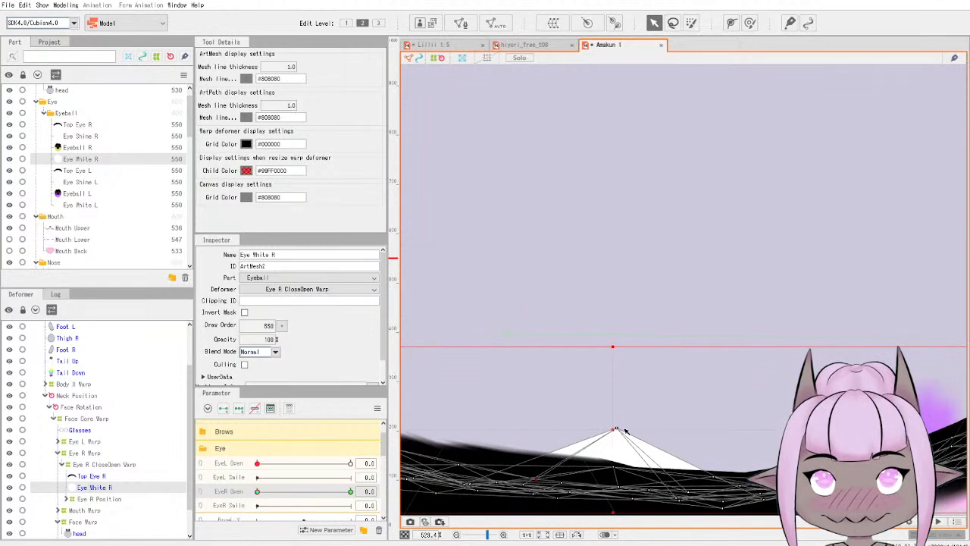
{"action": "scroll", "coordinate": [619, 428], "scroll_direction": "up", "scroll_amount": 3}
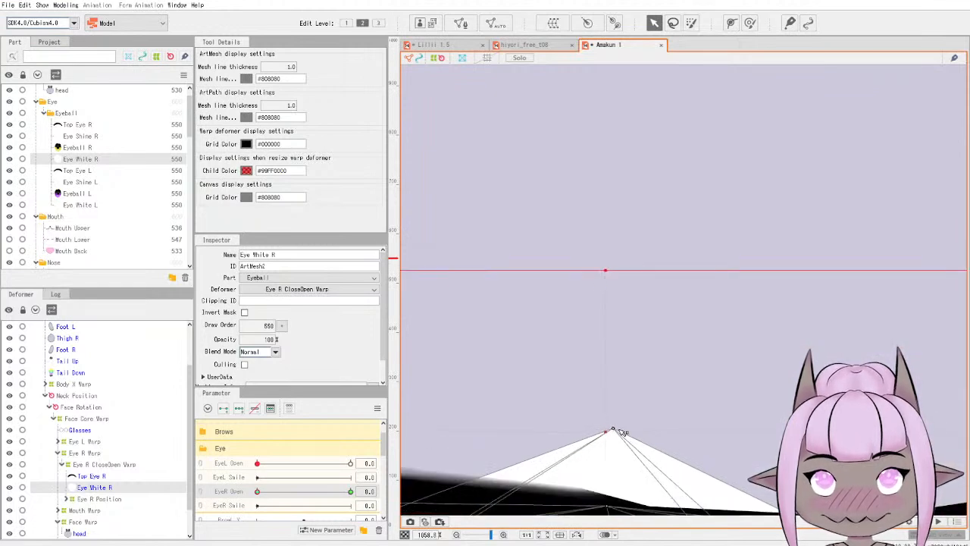
{"action": "left_click_drag", "start_coordinate": [619, 432], "coordinate": [618, 470]}
{"action": "scroll", "coordinate": [628, 432], "scroll_direction": "down", "scroll_amount": 8}
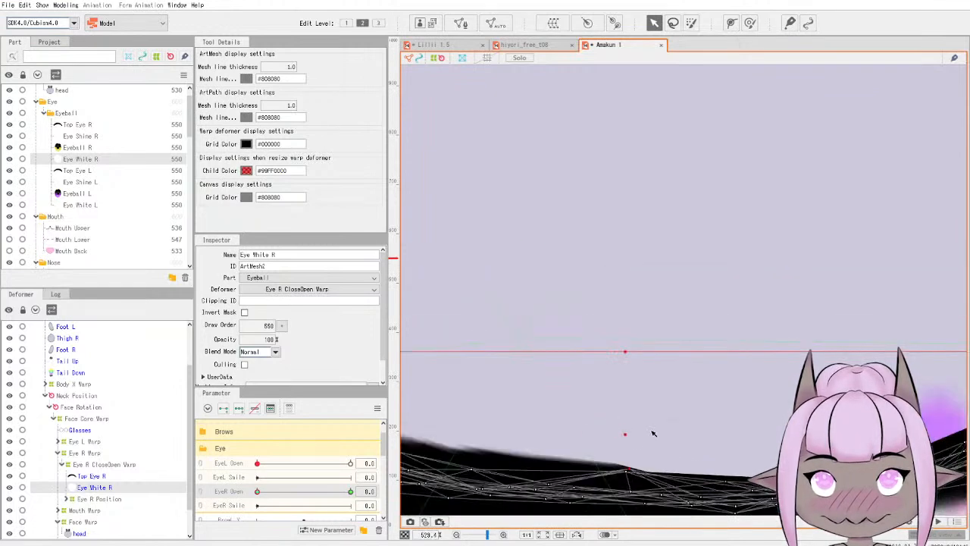
{"action": "scroll", "coordinate": [664, 420], "scroll_direction": "down", "scroll_amount": 4}
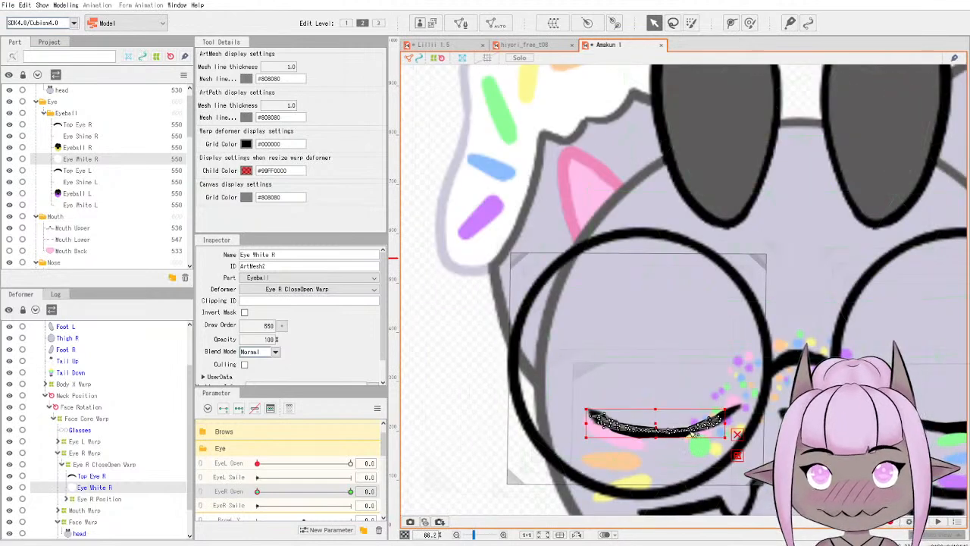
Set EyeL Open and EyeR Open to 1.0 to reopen both eyes.
{"action": "left_click_drag", "start_coordinate": [352, 493], "coordinate": [374, 491]}
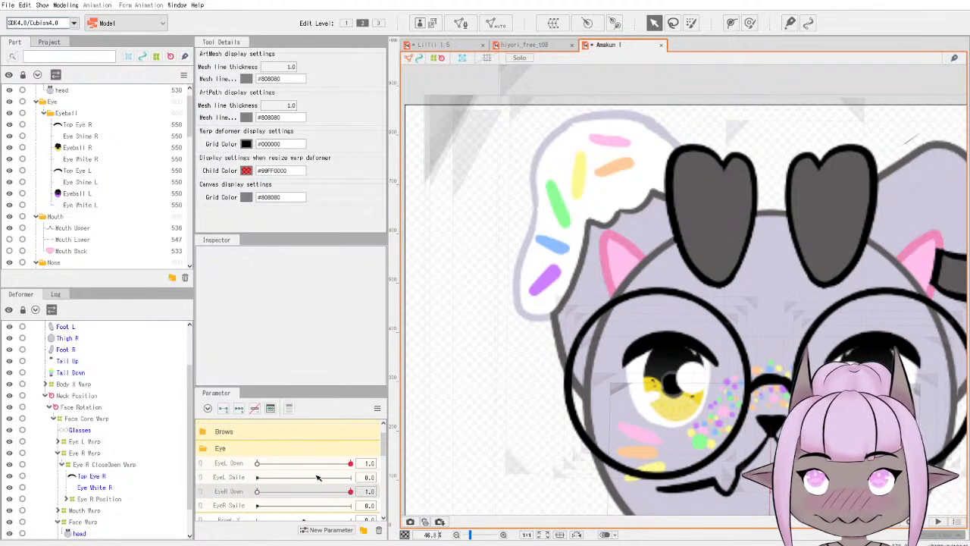
{"action": "scroll", "coordinate": [544, 462], "scroll_direction": "down", "scroll_amount": 3}
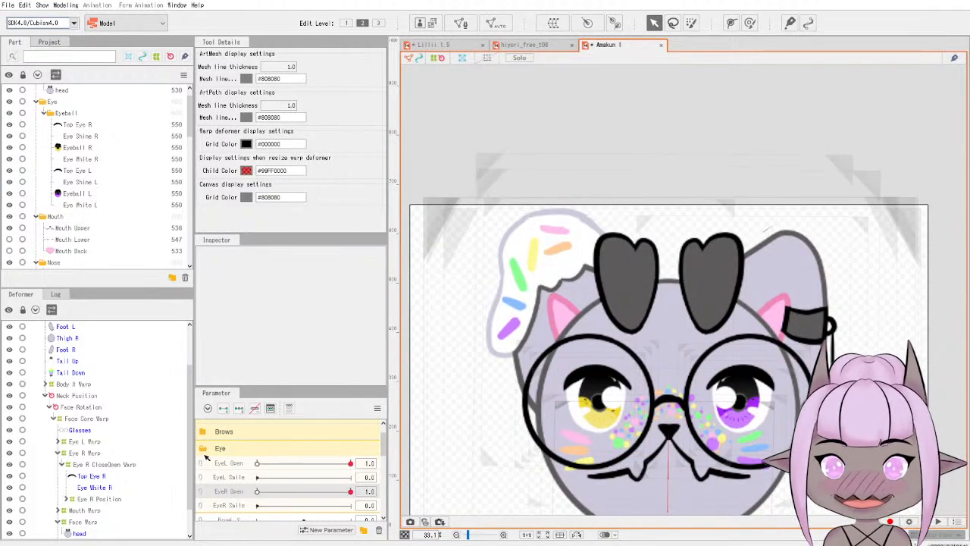
Look through the parameter groups of the Lillii 1.5 reference model and return to the Amakun 1 model.
{"action": "left_click", "coordinate": [453, 49]}
{"action": "left_click", "coordinate": [203, 448]}
{"action": "scroll", "coordinate": [217, 479], "scroll_direction": "down", "scroll_amount": 1}
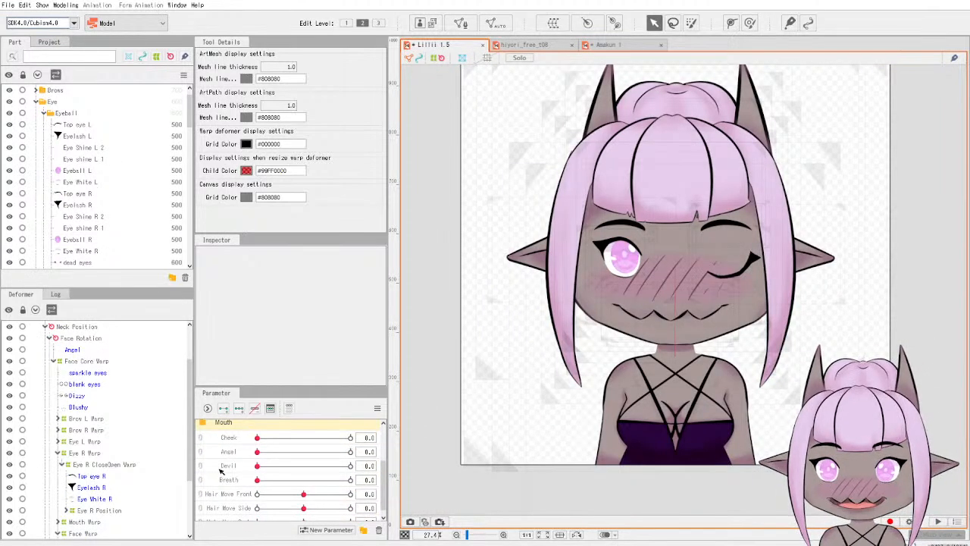
{"action": "scroll", "coordinate": [221, 471], "scroll_direction": "up", "scroll_amount": 3}
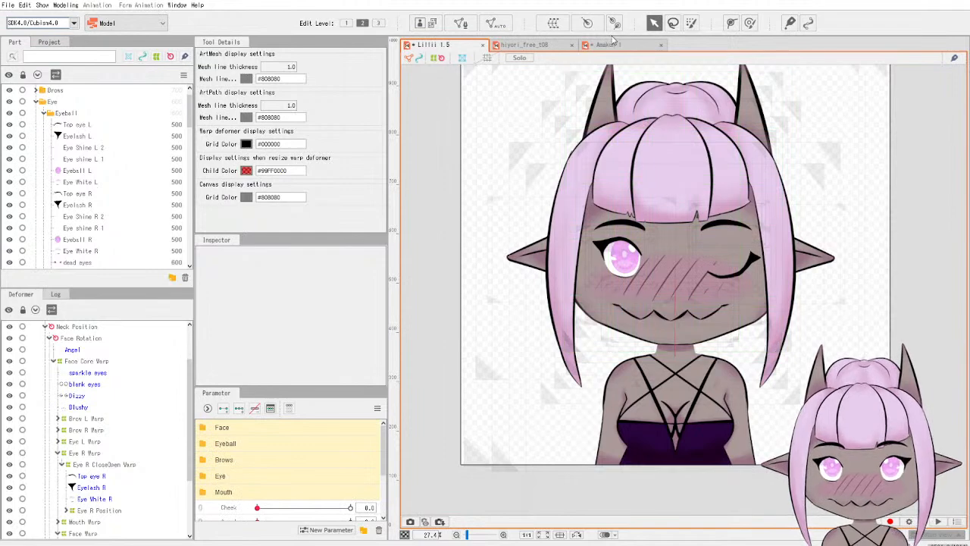
{"action": "left_click", "coordinate": [619, 46]}
{"action": "scroll", "coordinate": [788, 493], "scroll_direction": "down", "scroll_amount": 2}
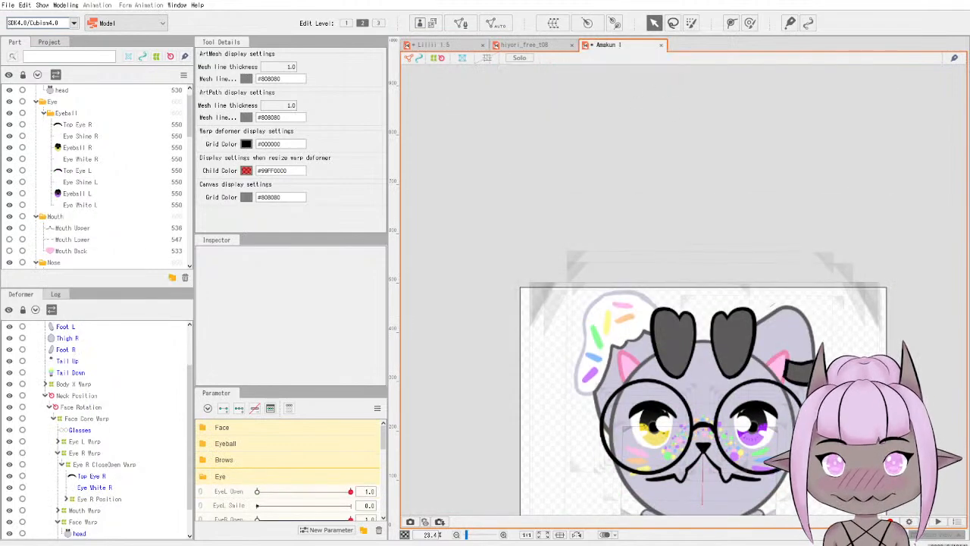
Save the cat model as a new version named Amakun 1.2.
{"action": "scroll", "coordinate": [851, 499], "scroll_direction": "up", "scroll_amount": 2}
{"action": "scroll", "coordinate": [831, 361], "scroll_direction": "down", "scroll_amount": 2}
{"action": "scroll", "coordinate": [858, 497], "scroll_direction": "up", "scroll_amount": 2}
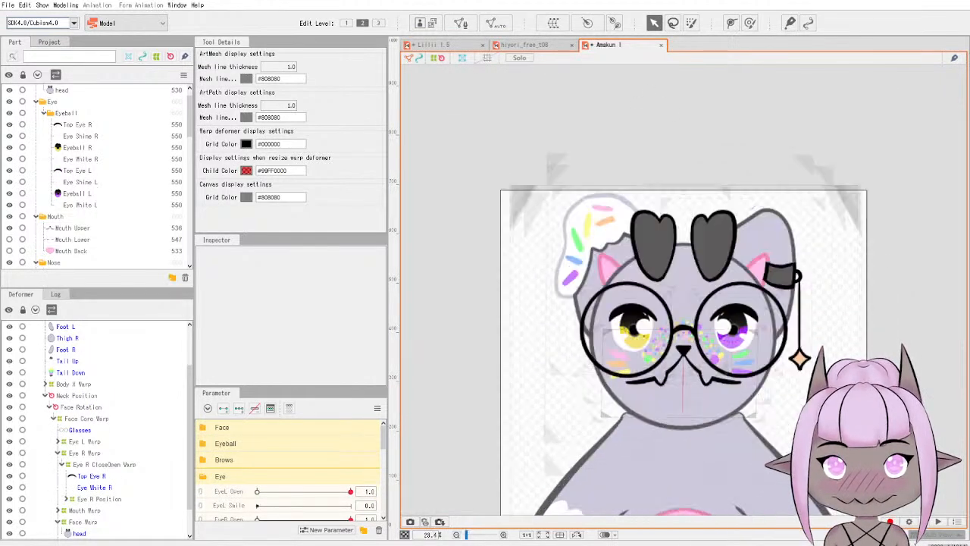
{"action": "scroll", "coordinate": [835, 467], "scroll_direction": "down", "scroll_amount": 1}
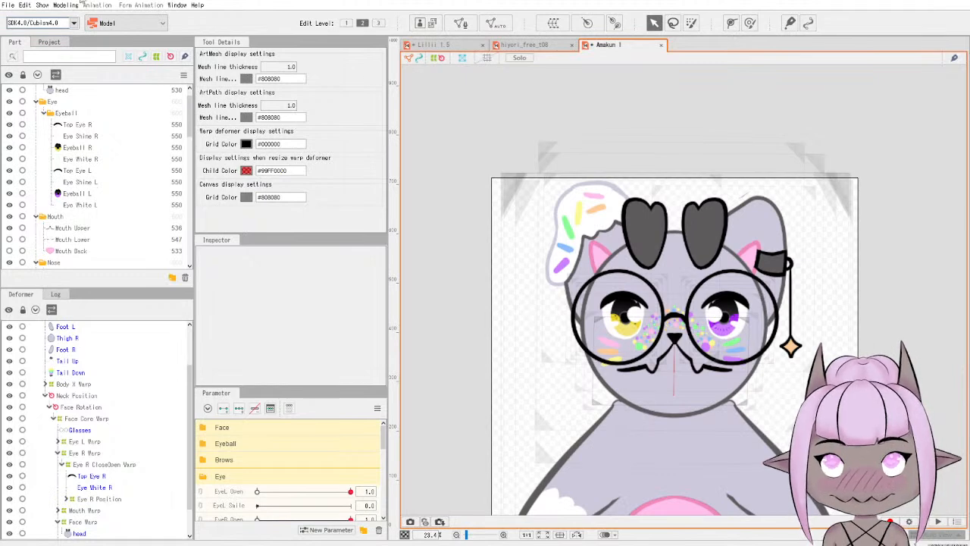
{"action": "left_click", "coordinate": [8, 5]}
{"action": "left_click", "coordinate": [42, 107]}
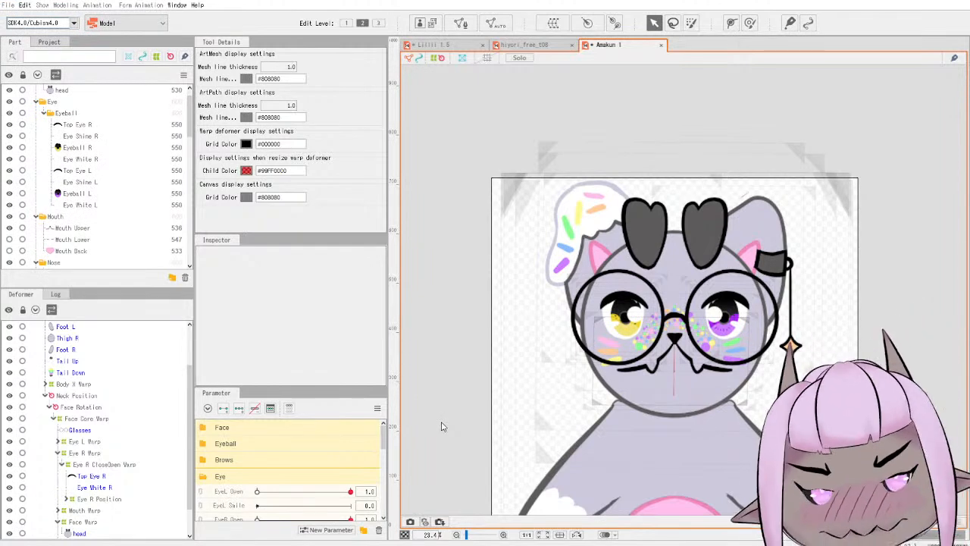
{"action": "key", "text": "ctrl+s"}
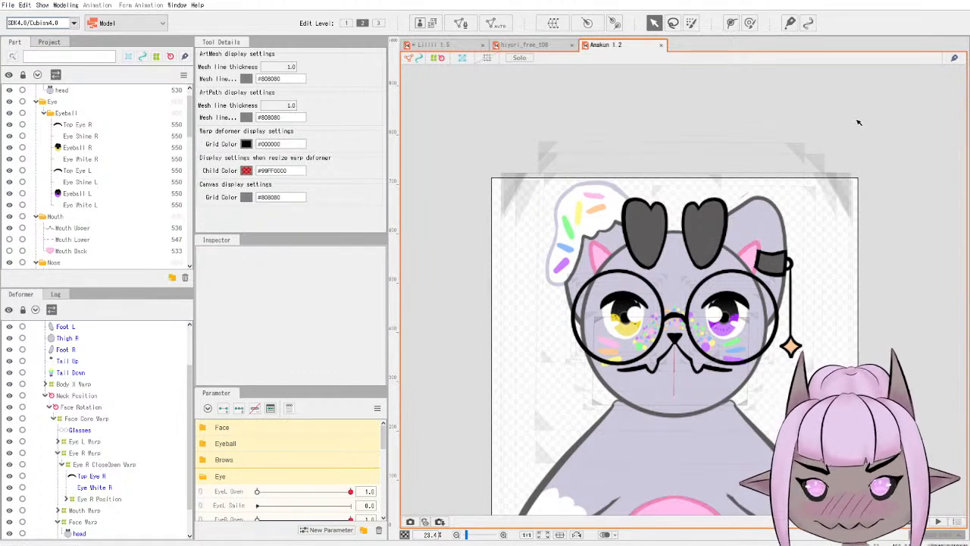
Switch to VTube Studio and open the instructions on which folder a Live2D model has to be placed in.
{"action": "scroll", "coordinate": [893, 303], "scroll_direction": "down", "scroll_amount": 2}
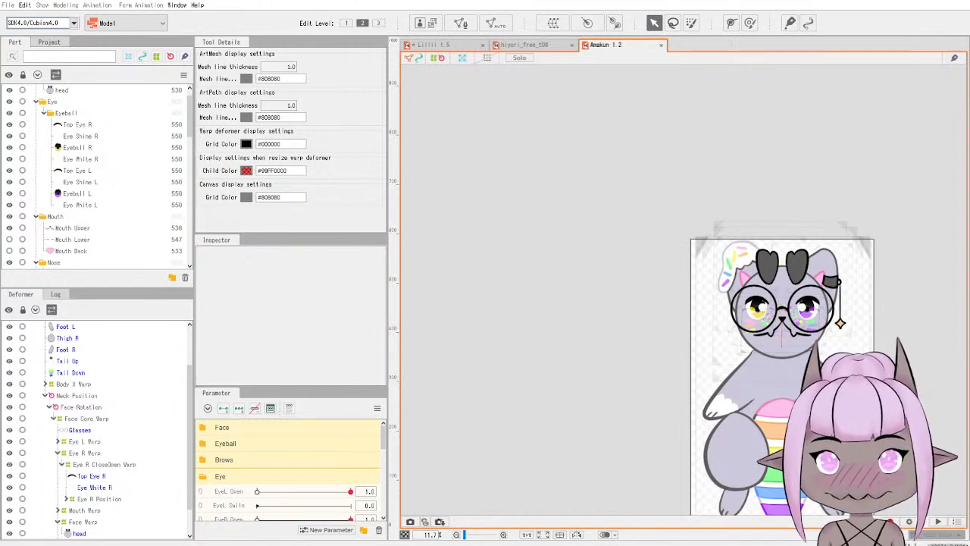
{"action": "scroll", "coordinate": [894, 340], "scroll_direction": "down", "scroll_amount": 1}
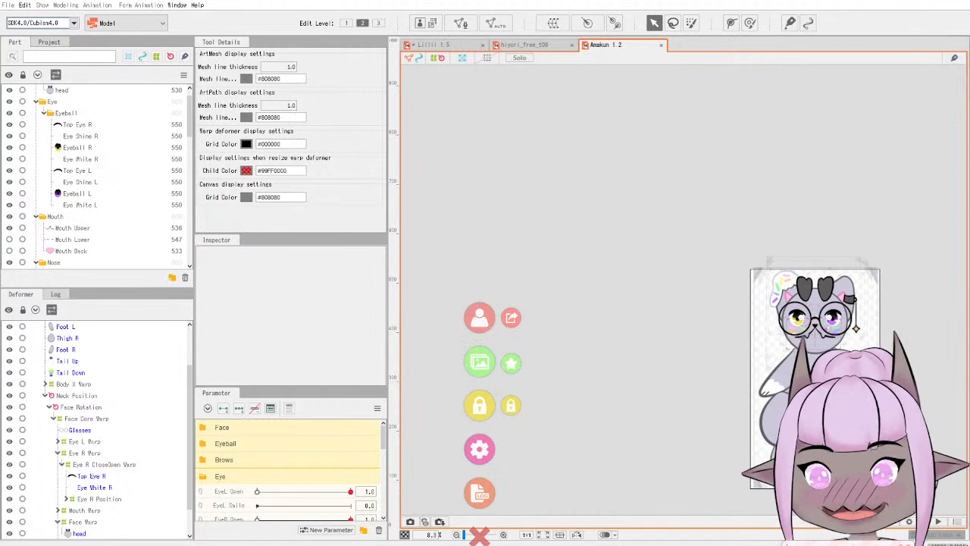
{"action": "left_click", "coordinate": [483, 323]}
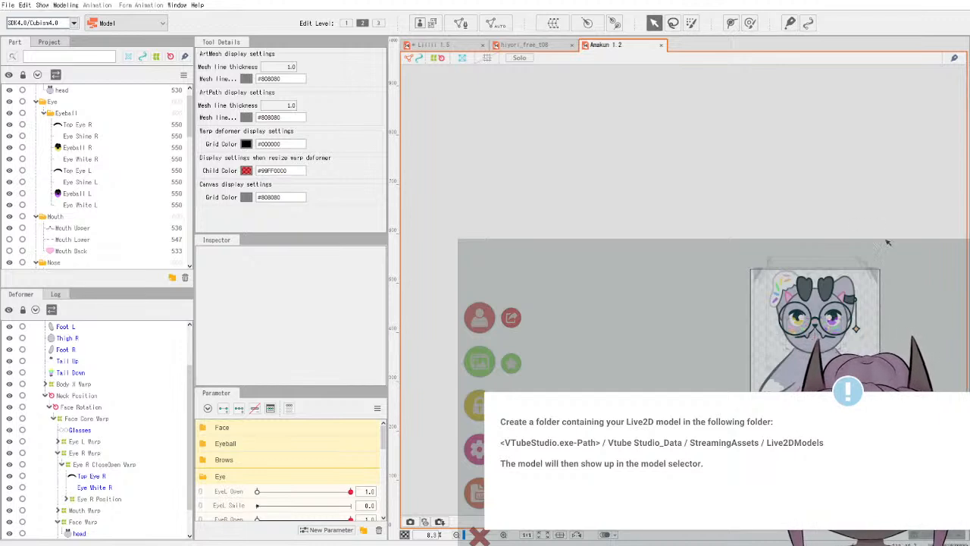
Return to Live2D Cubism Editor, save Amakun 1.2 and export it for runtime as a moc3 file.
{"action": "left_click", "coordinate": [12, 7]}
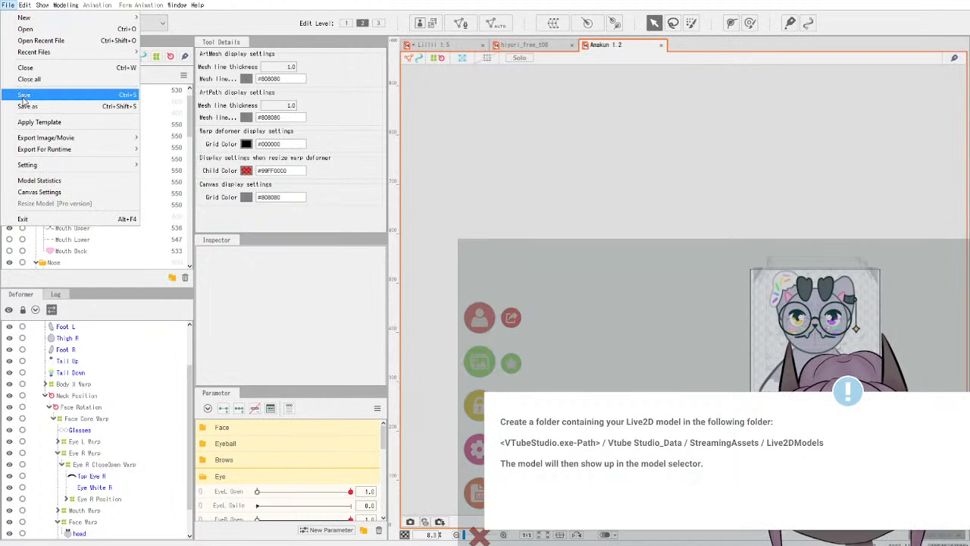
{"action": "left_click", "coordinate": [23, 96]}
{"action": "left_click", "coordinate": [8, 5]}
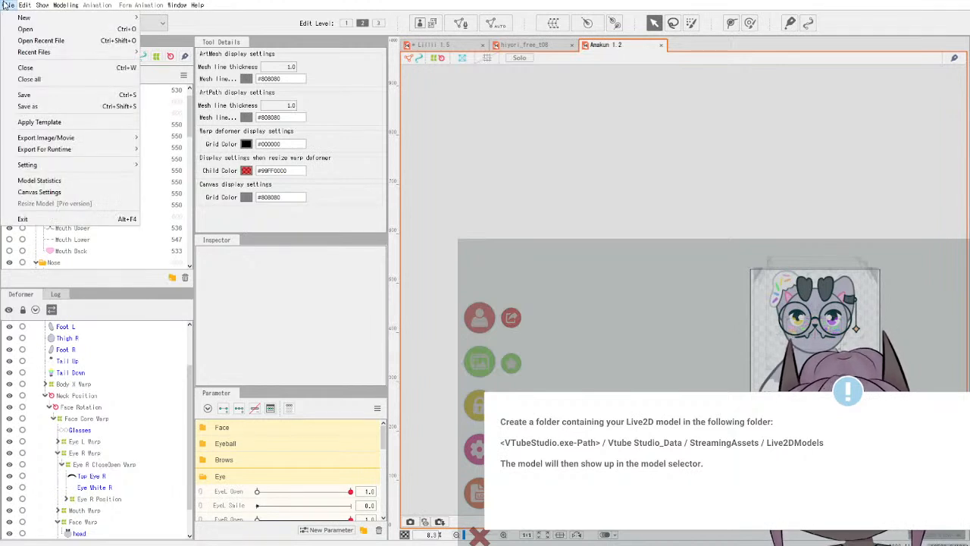
{"action": "mouse_move", "coordinate": [81, 144]}
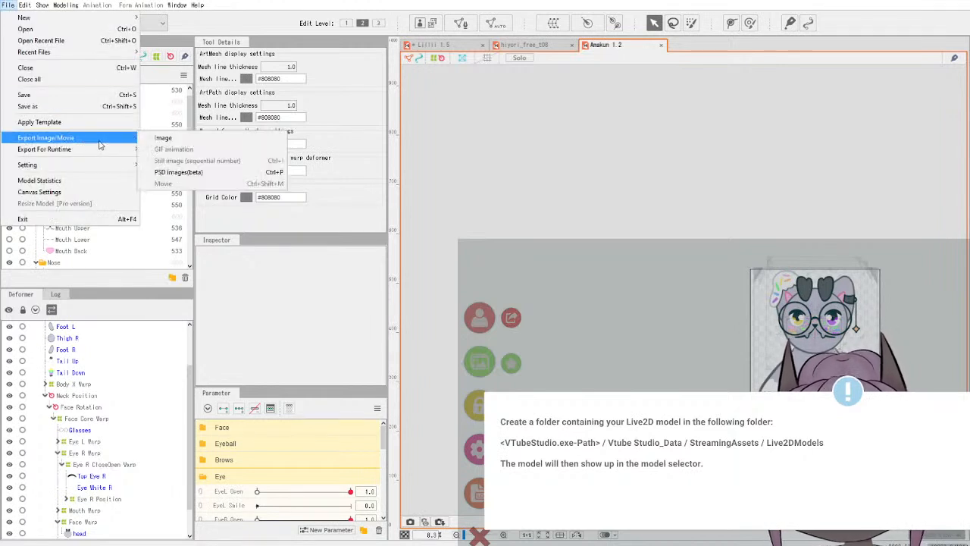
{"action": "mouse_move", "coordinate": [113, 152]}
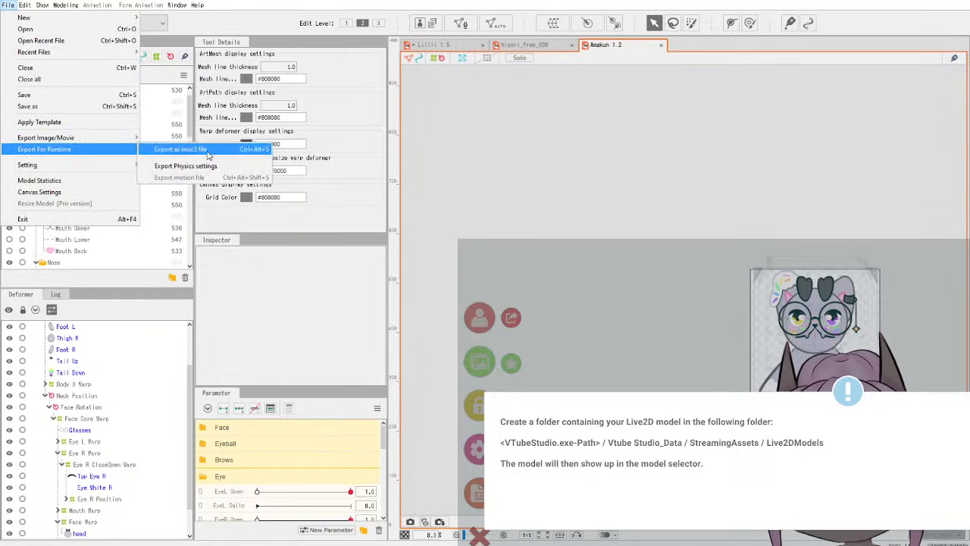
{"action": "left_click", "coordinate": [235, 155]}
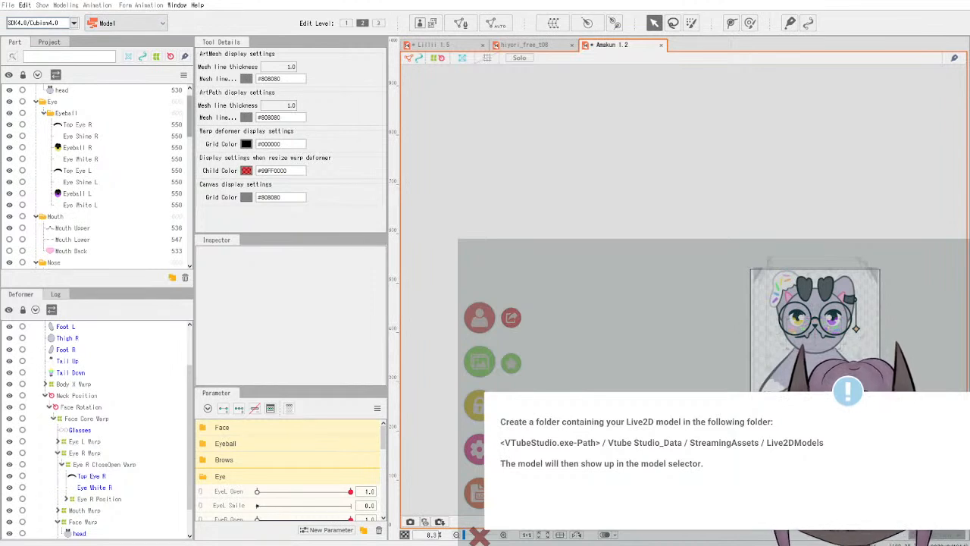
{"action": "left_click", "coordinate": [8, 6]}
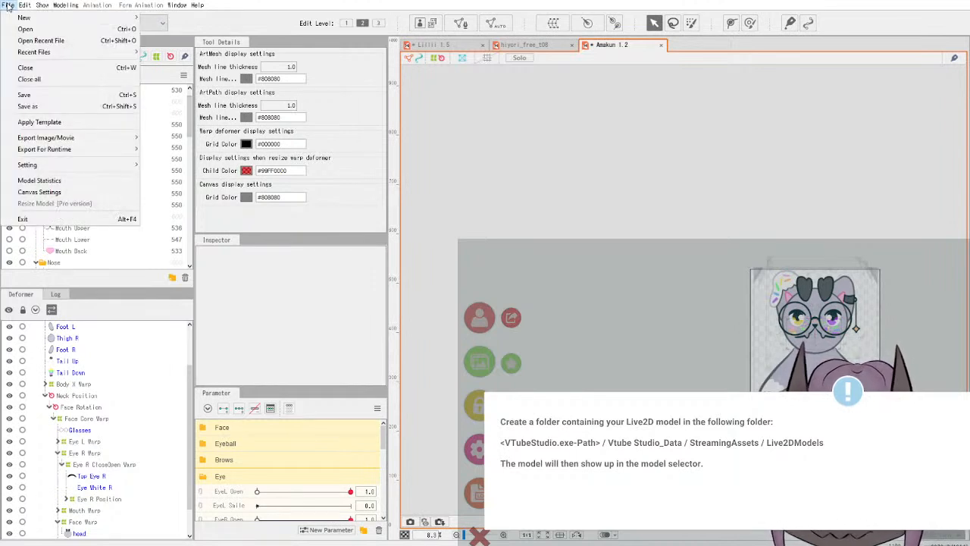
{"action": "mouse_move", "coordinate": [28, 5]}
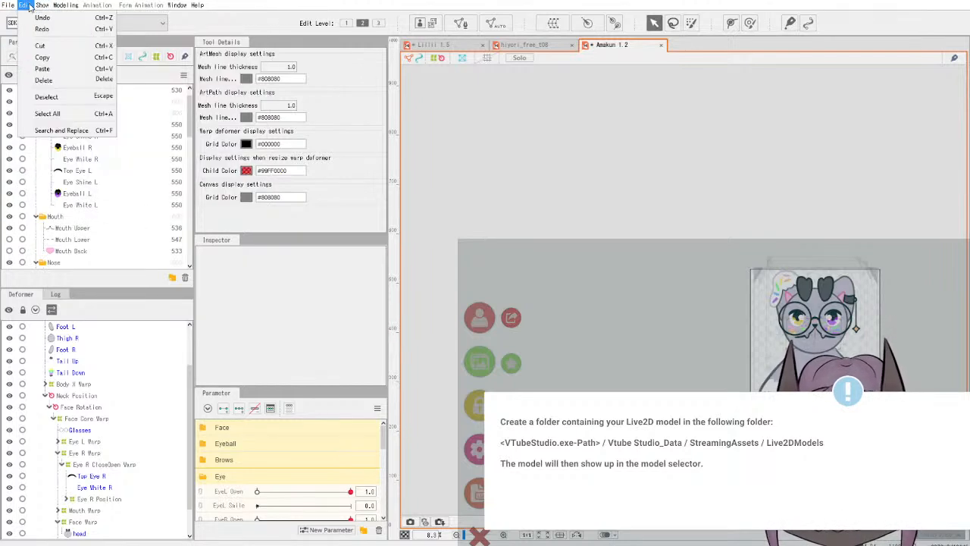
{"action": "mouse_move", "coordinate": [65, 6]}
{"action": "left_click", "coordinate": [123, 206]}
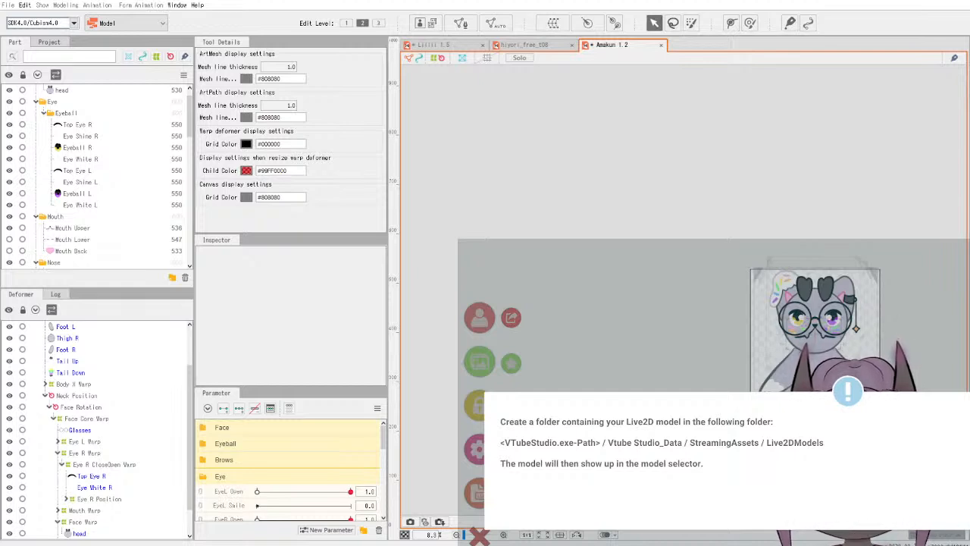
Load the Amakun 1.2 model in VTube Studio and run its Auto-Setup for iPhone/Webcam, accepting the new VTS parameters.
{"action": "left_click", "coordinate": [952, 440]}
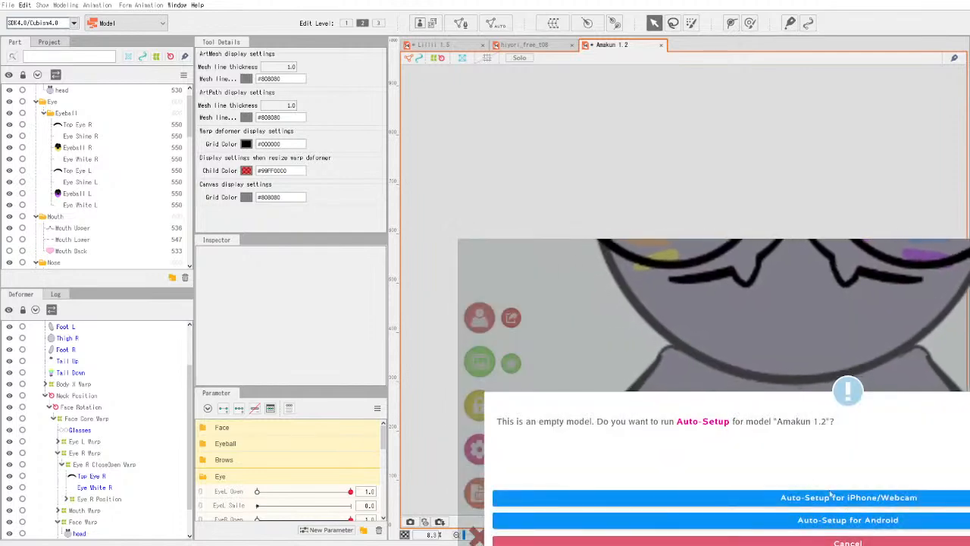
{"action": "left_click", "coordinate": [879, 497]}
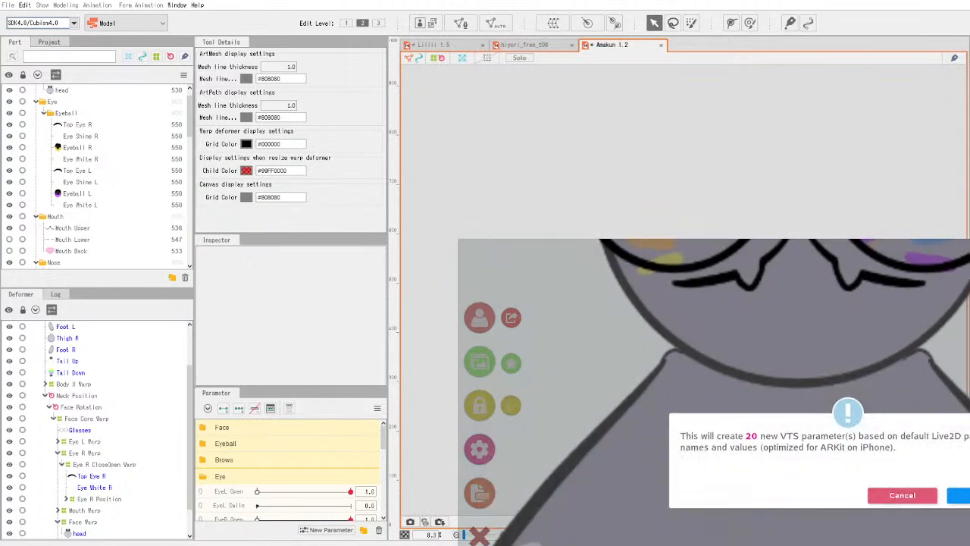
{"action": "left_click", "coordinate": [958, 495]}
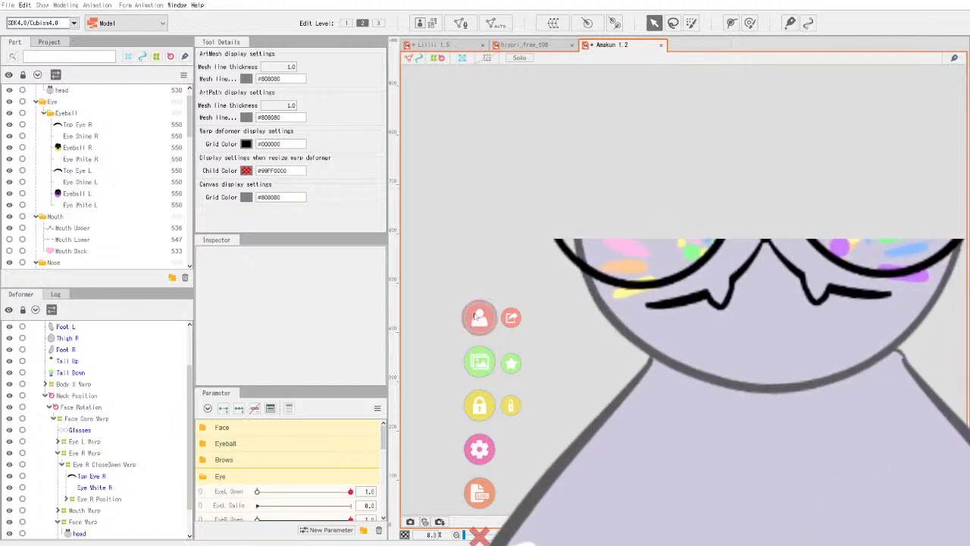
Unlock model movement in VTube Studio, shrink the cat model until its body fits in view and reposition it.
{"action": "left_click", "coordinate": [479, 405]}
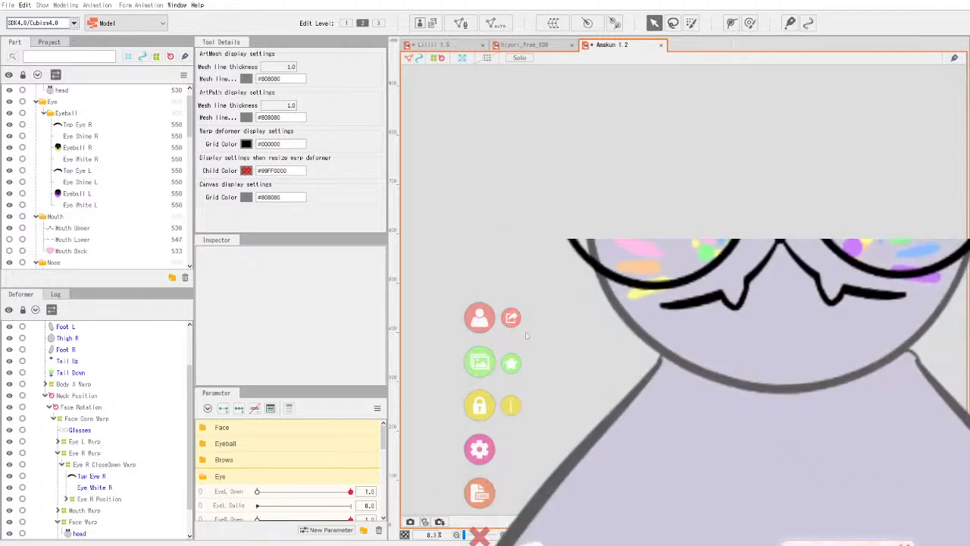
{"action": "scroll", "coordinate": [762, 483], "scroll_direction": "down", "scroll_amount": 7}
{"action": "scroll", "coordinate": [762, 484], "scroll_direction": "down", "scroll_amount": 3}
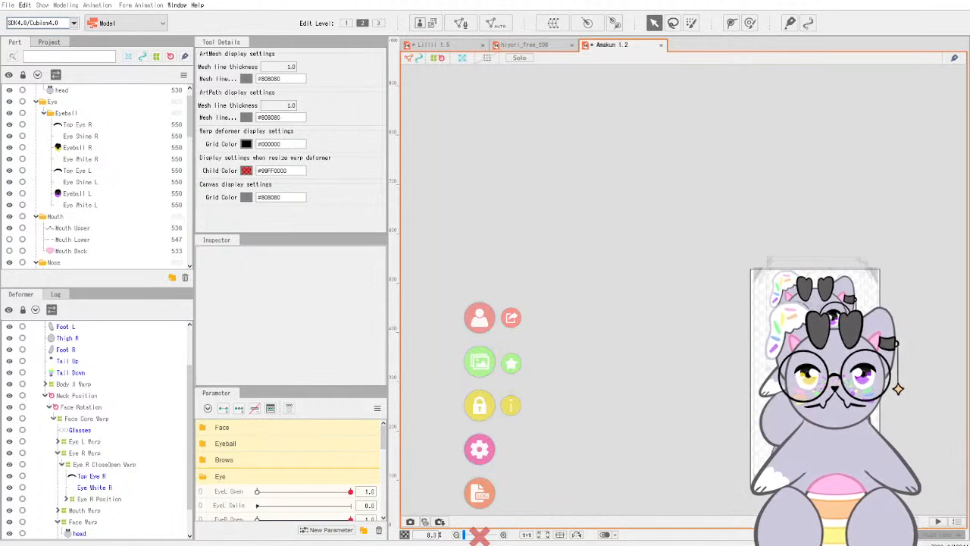
{"action": "left_click_drag", "start_coordinate": [839, 490], "coordinate": [712, 439]}
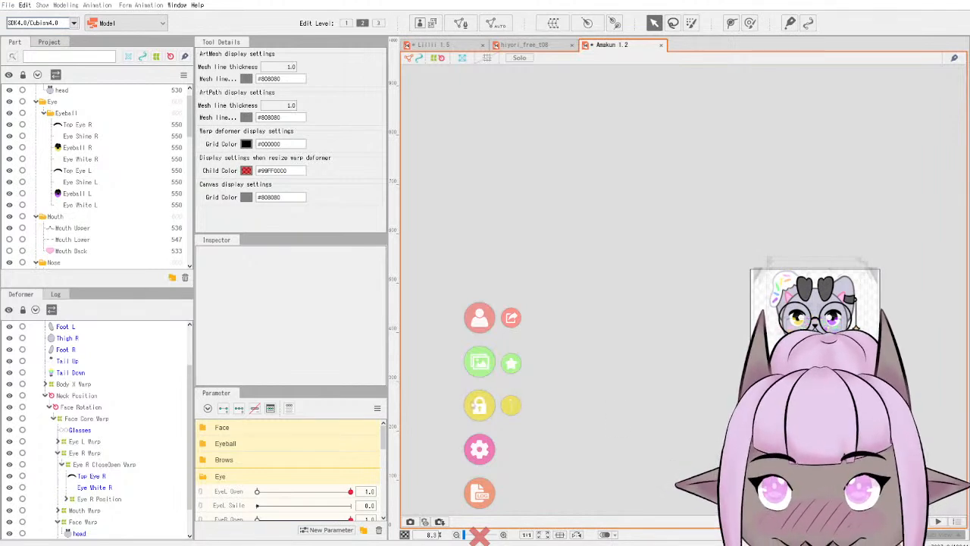
Unlock movement of the pink-haired avatar, shrink it, place it beside the cat model's canvas and lock its movement again.
{"action": "left_click", "coordinate": [480, 405]}
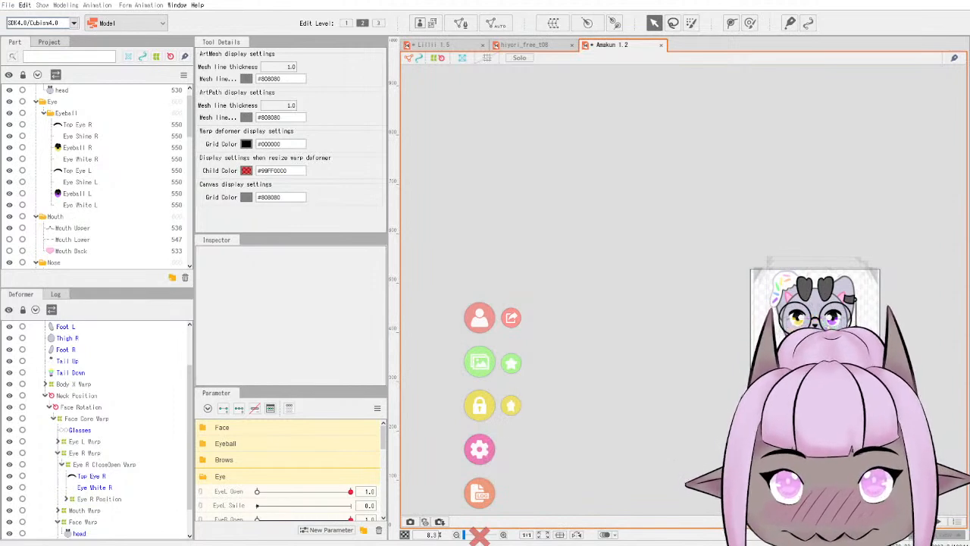
{"action": "left_click", "coordinate": [479, 406]}
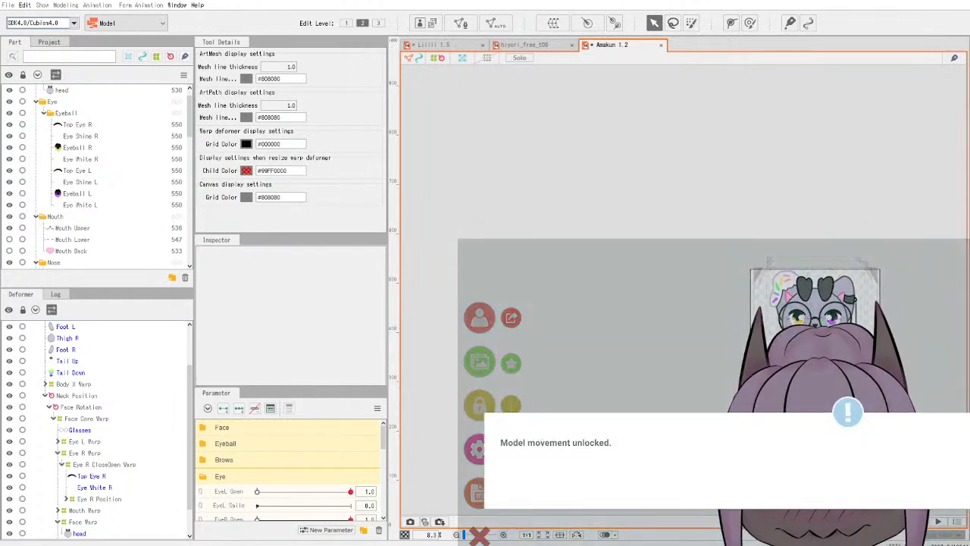
{"action": "scroll", "coordinate": [811, 452], "scroll_direction": "down", "scroll_amount": 3}
{"action": "left_click_drag", "start_coordinate": [800, 410], "coordinate": [646, 404]}
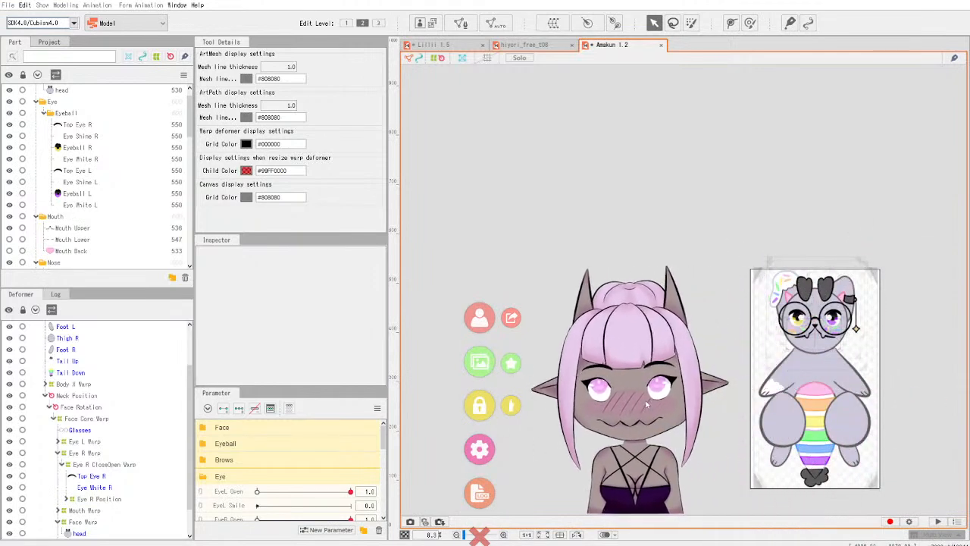
{"action": "left_click", "coordinate": [478, 408]}
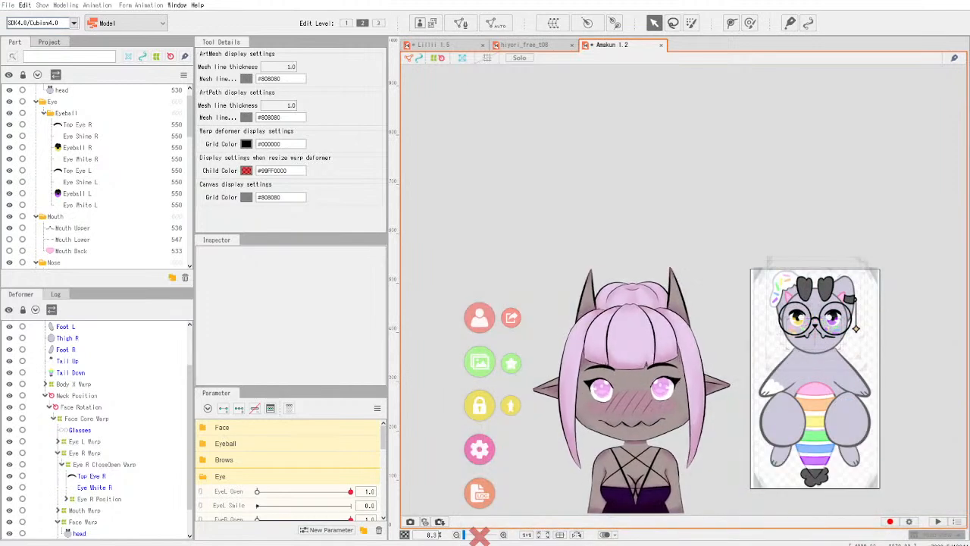